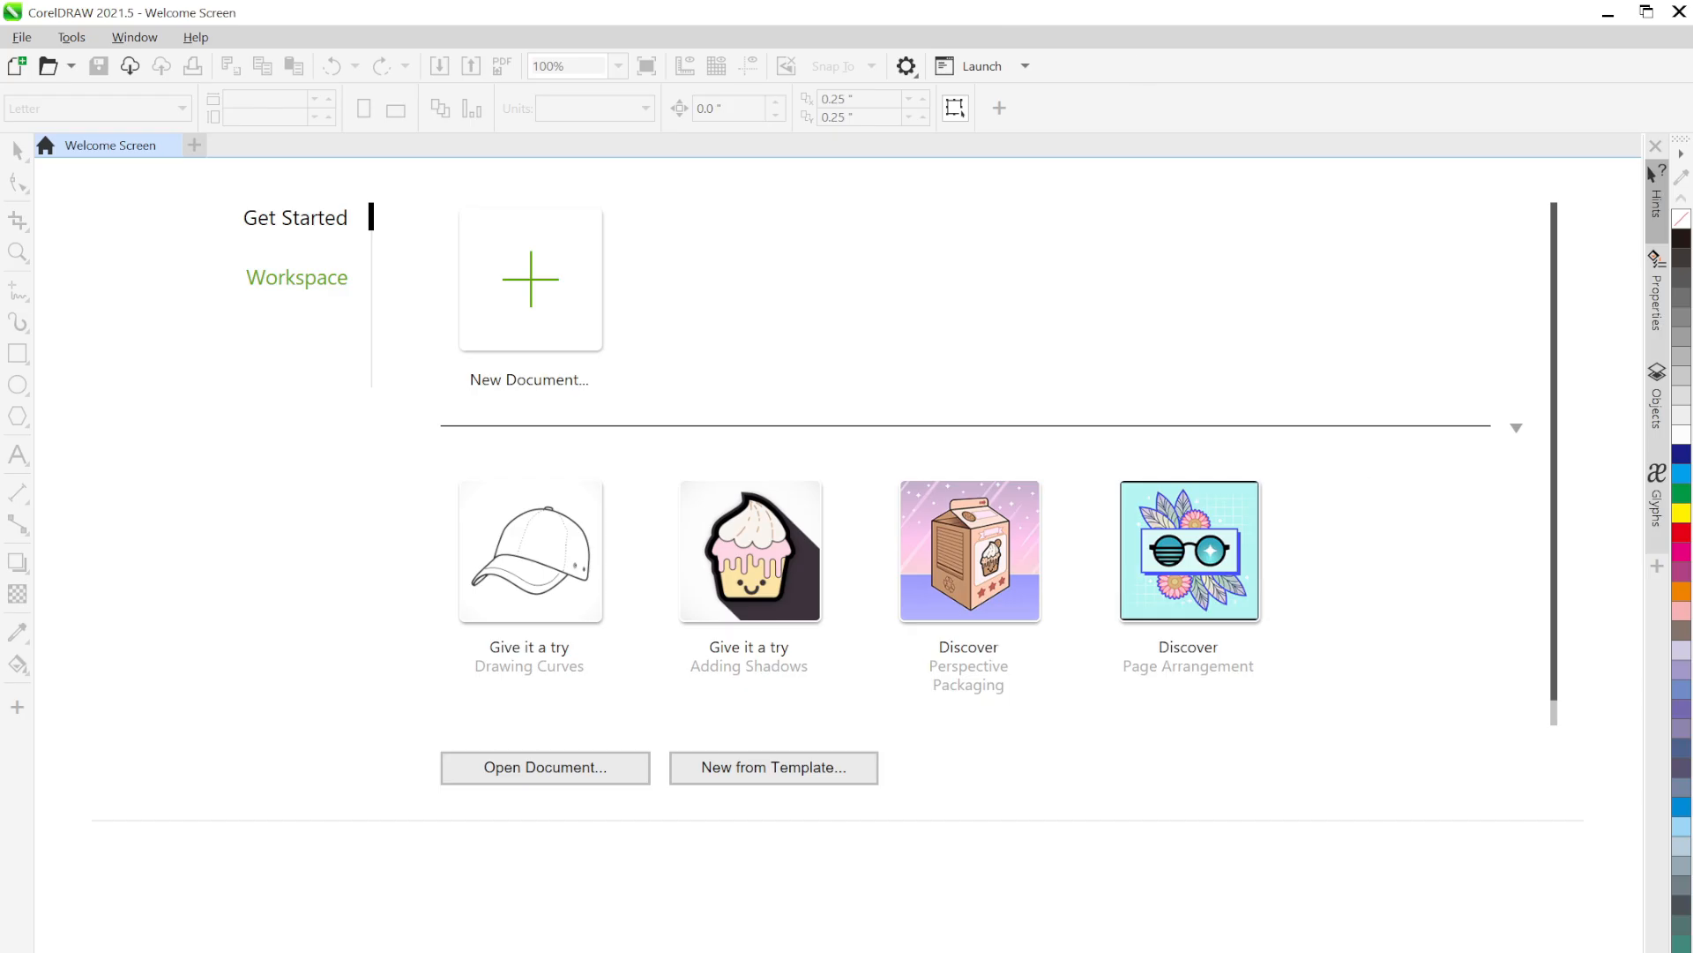
Look over the KARTU NAMA.png reference image, including the back of the card
left_click(1106, 950)
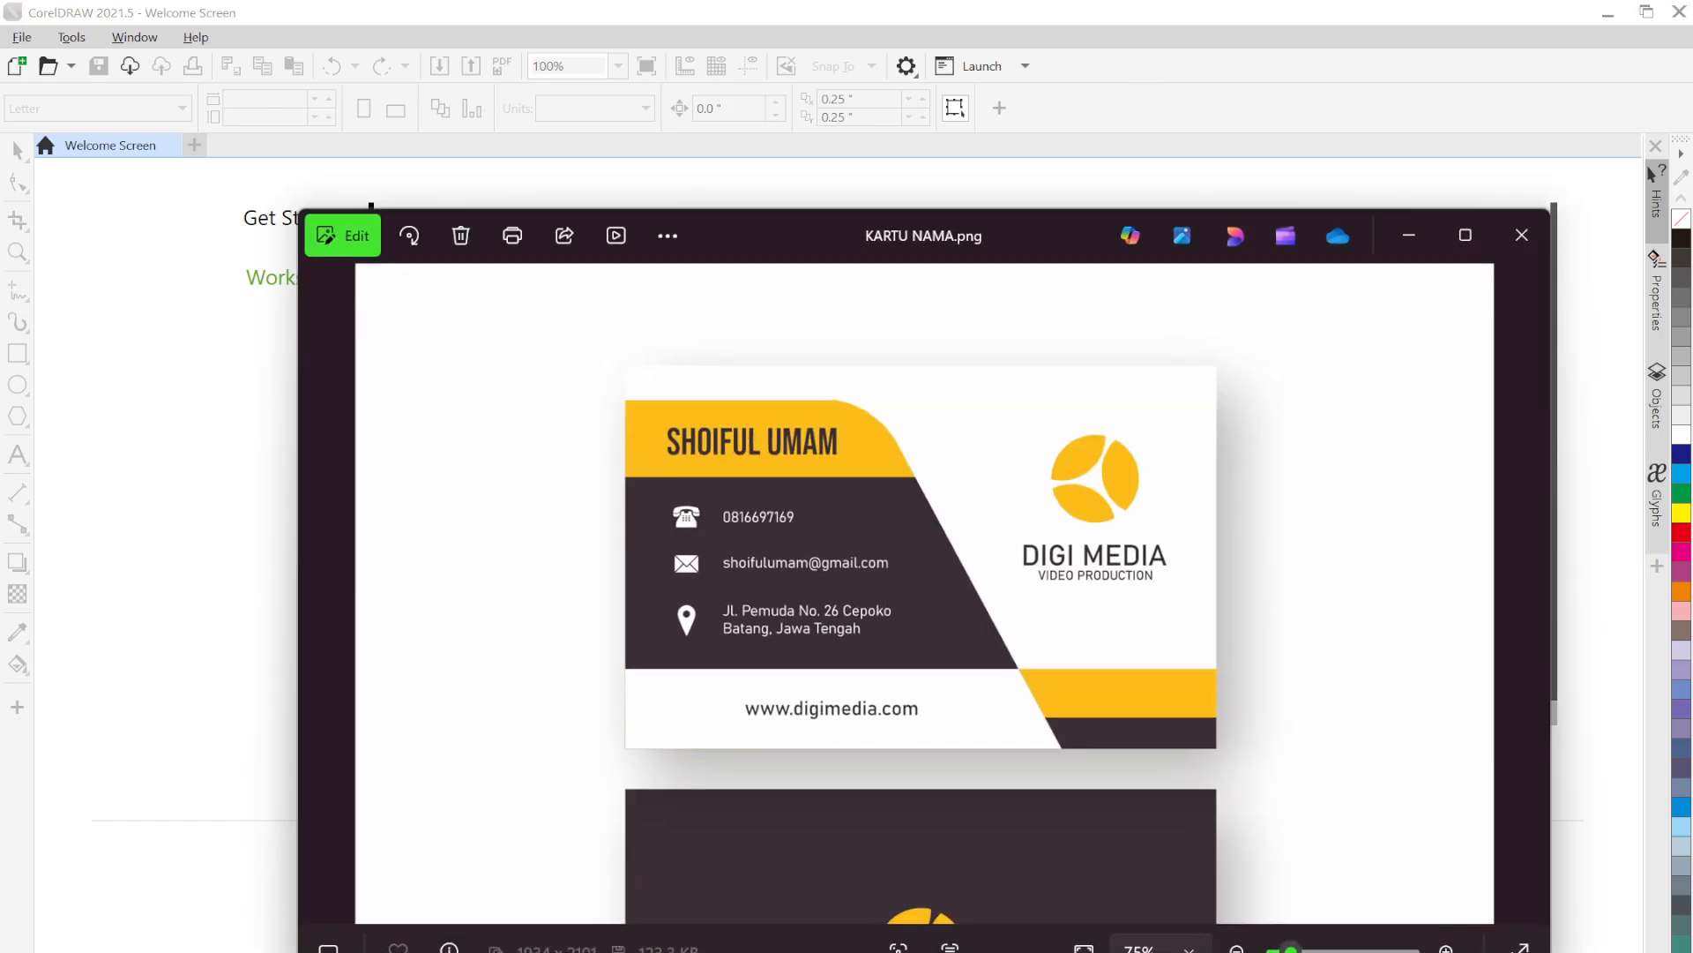
scroll(1115, 516, "down", 3)
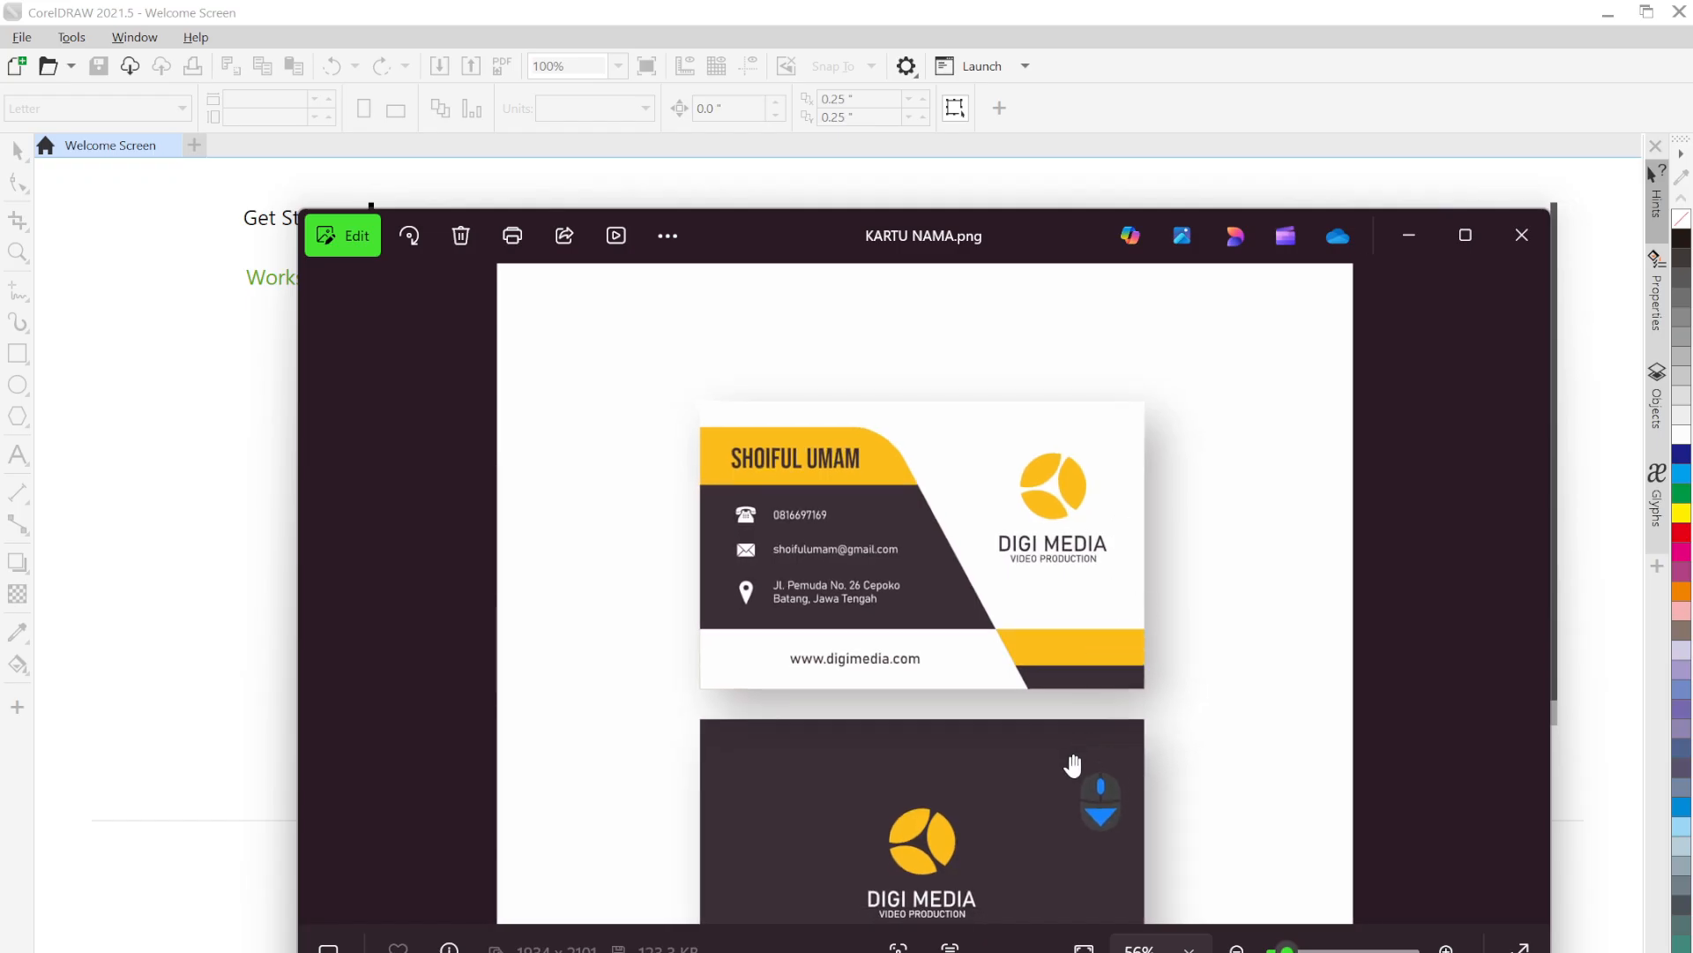
left_click_drag(1073, 764, 1063, 656)
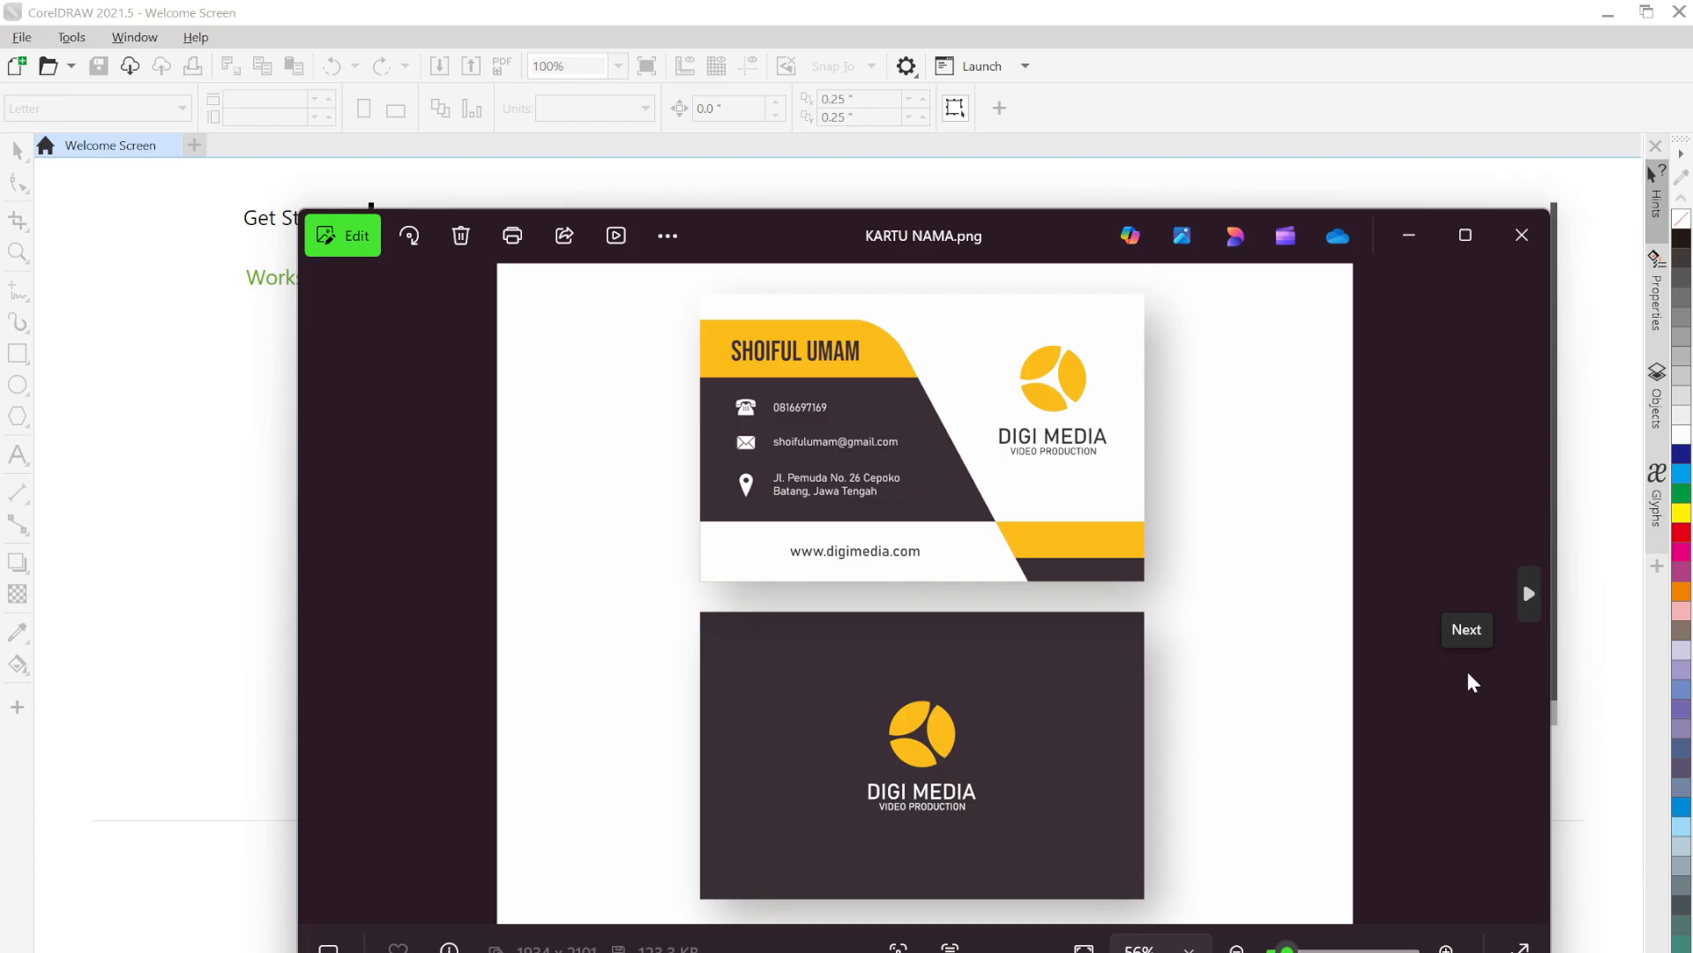
left_click(1216, 139)
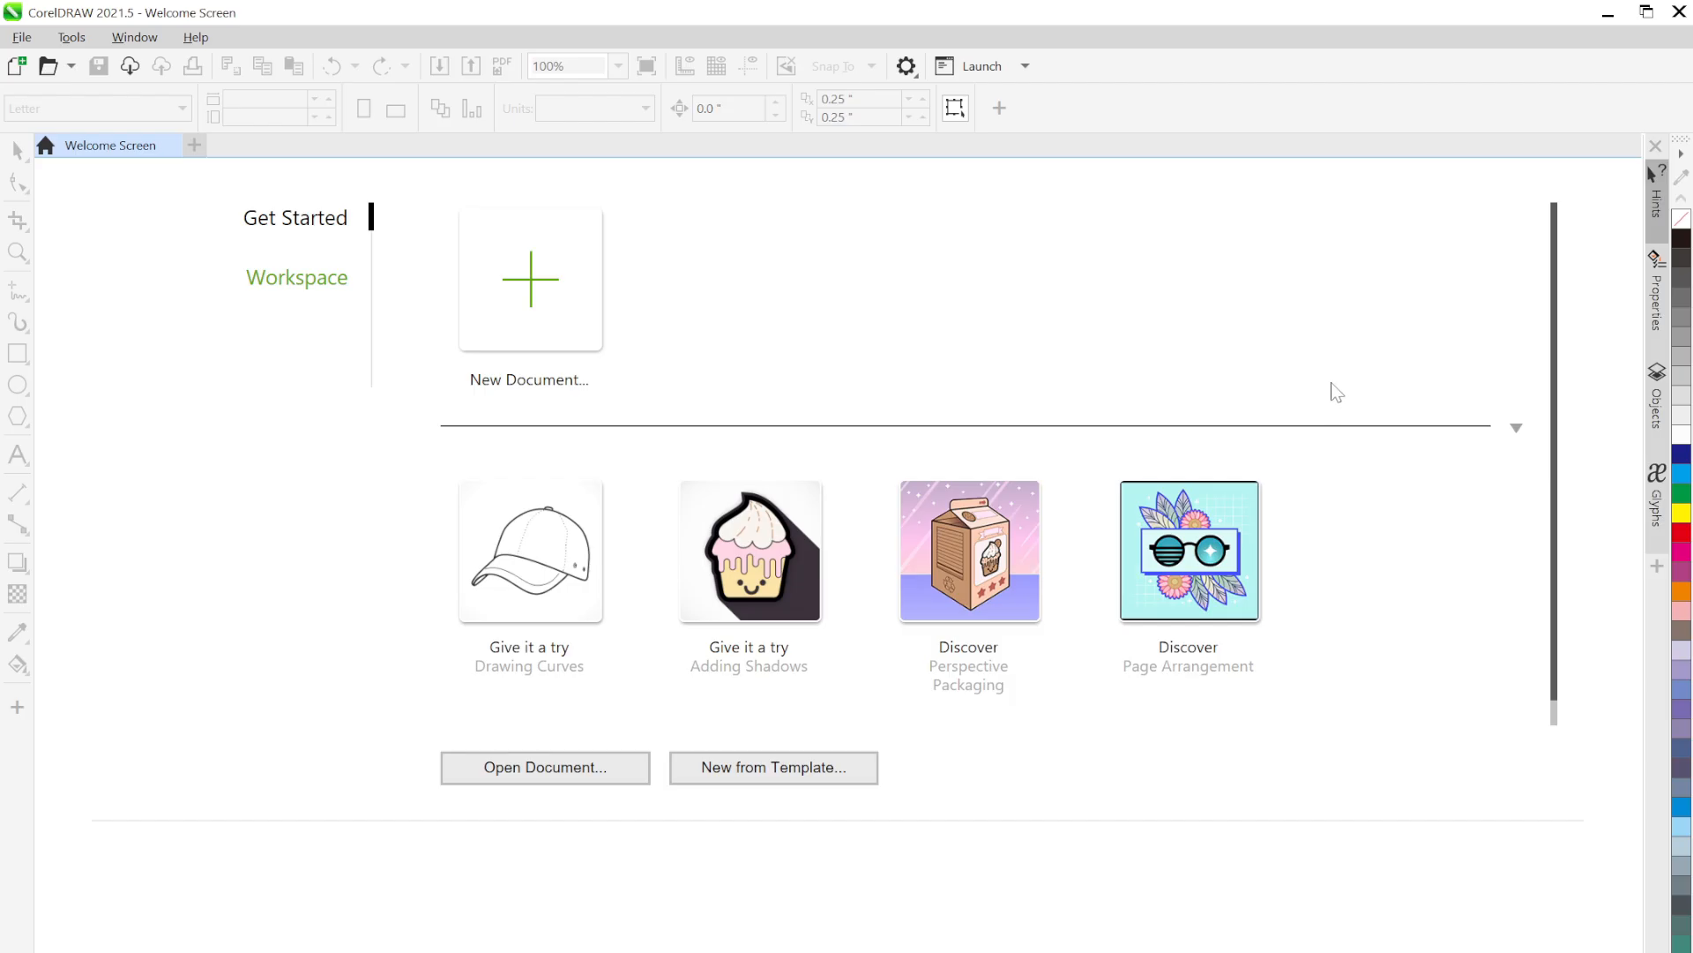
Create a new document named KARTU NAMA
left_click(561, 313)
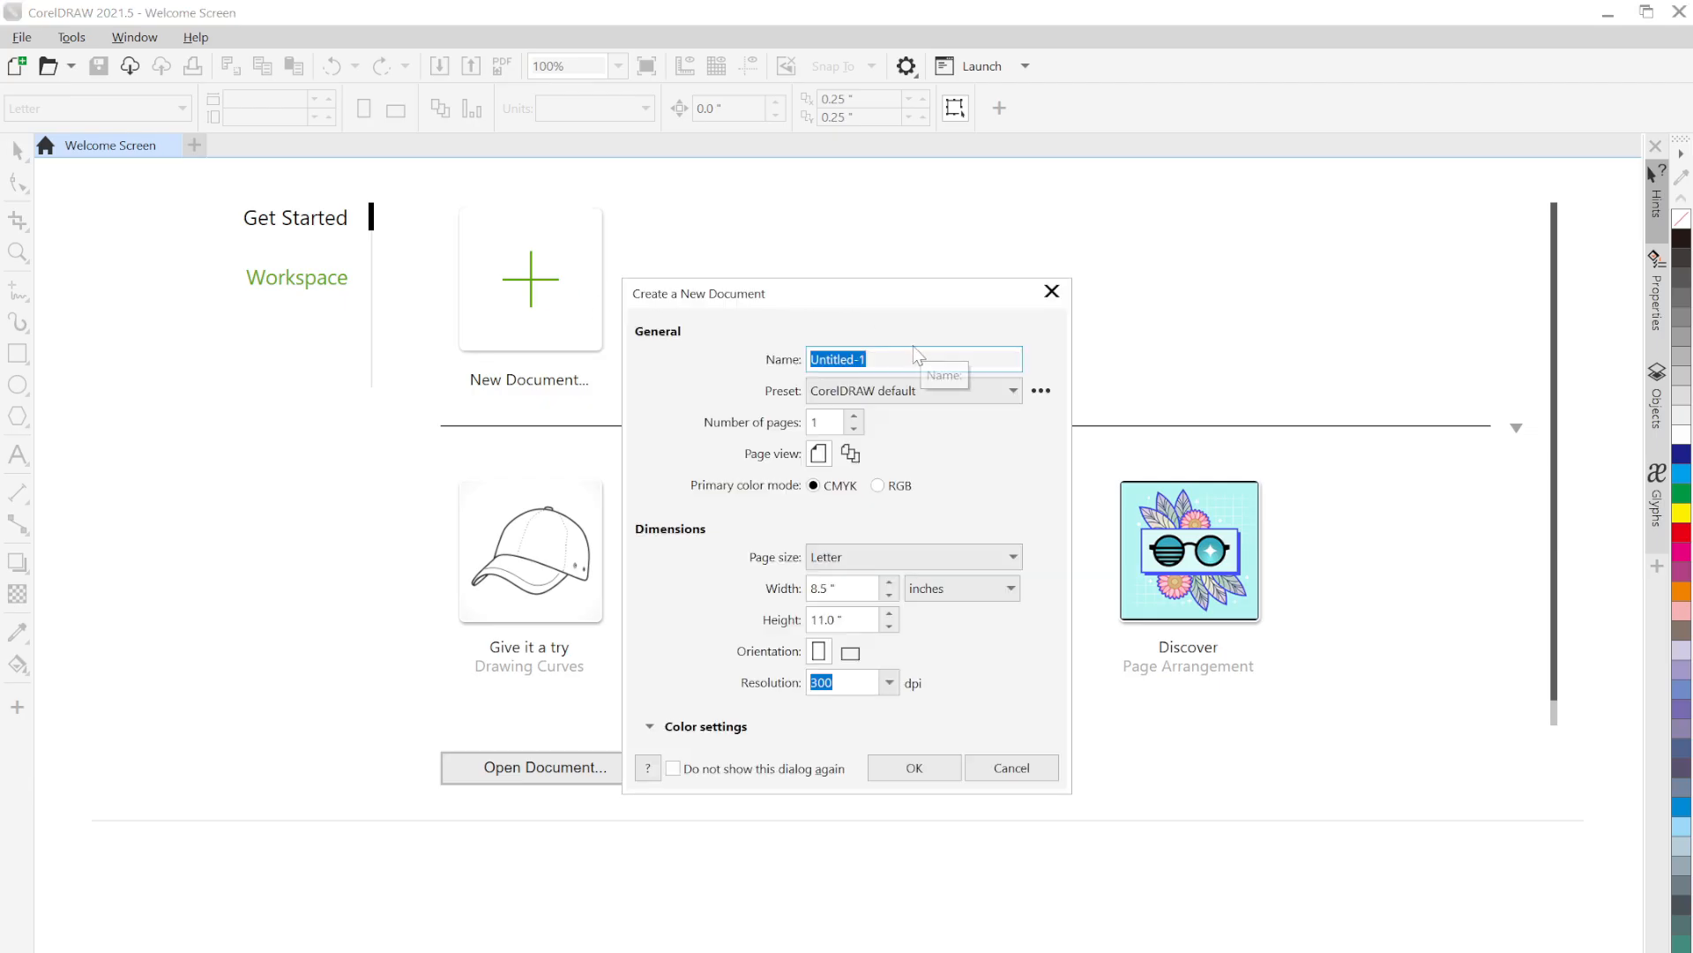
type("KART")
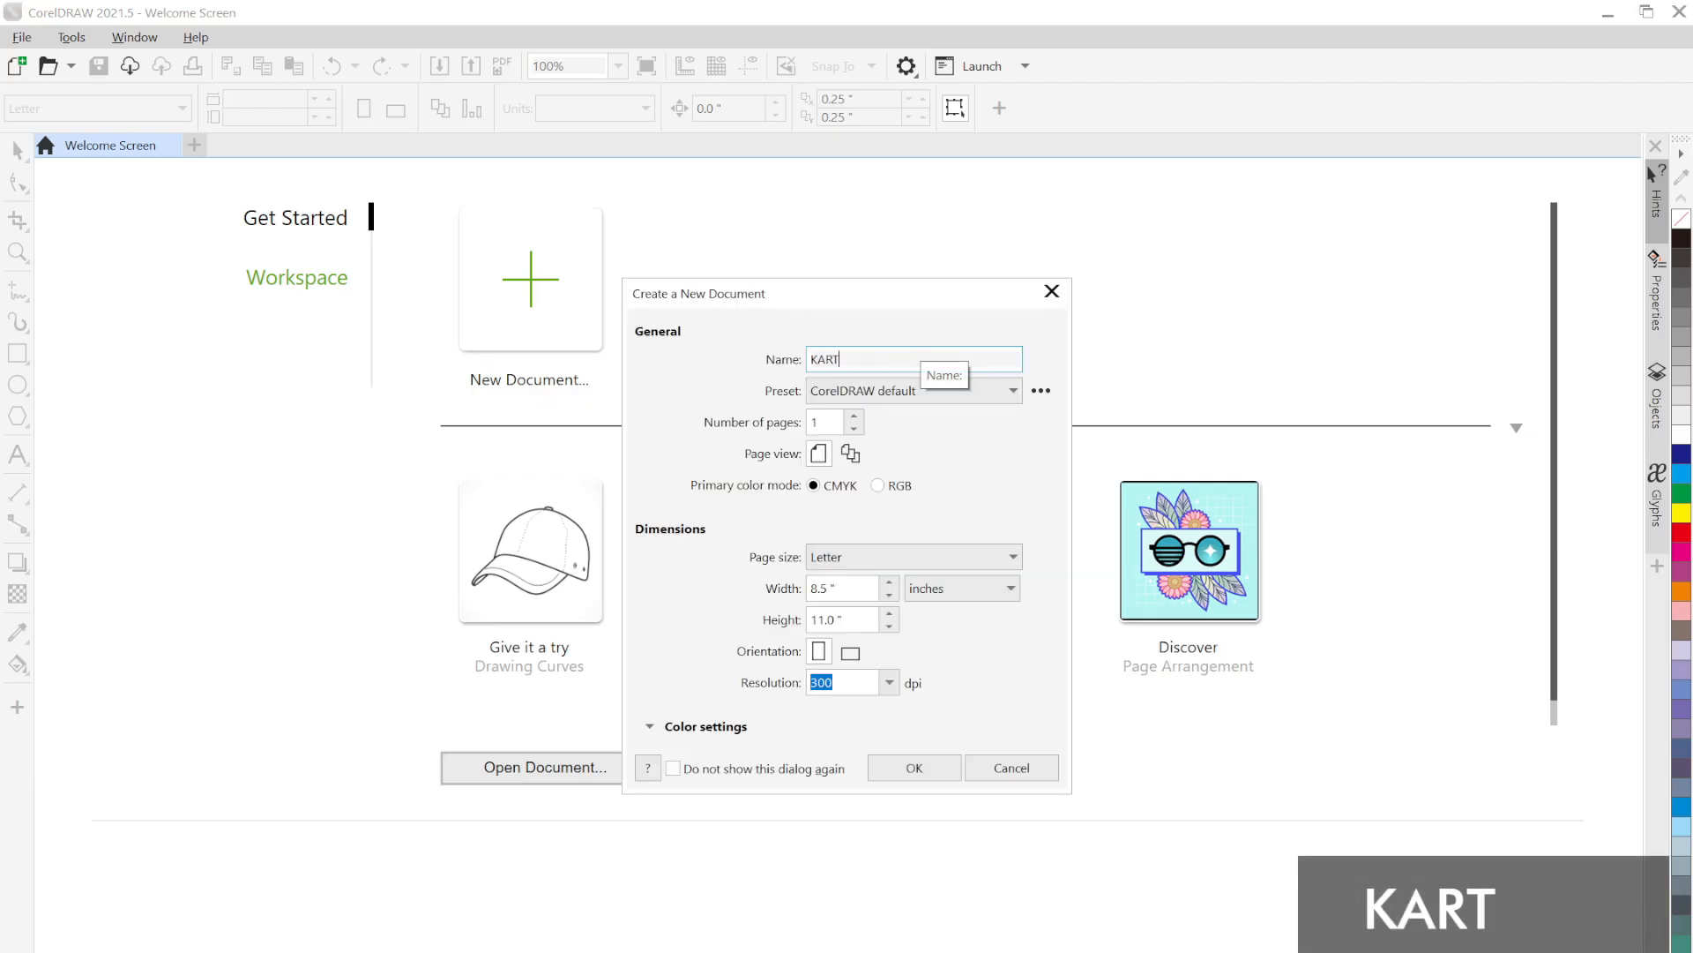
type("U NAMA")
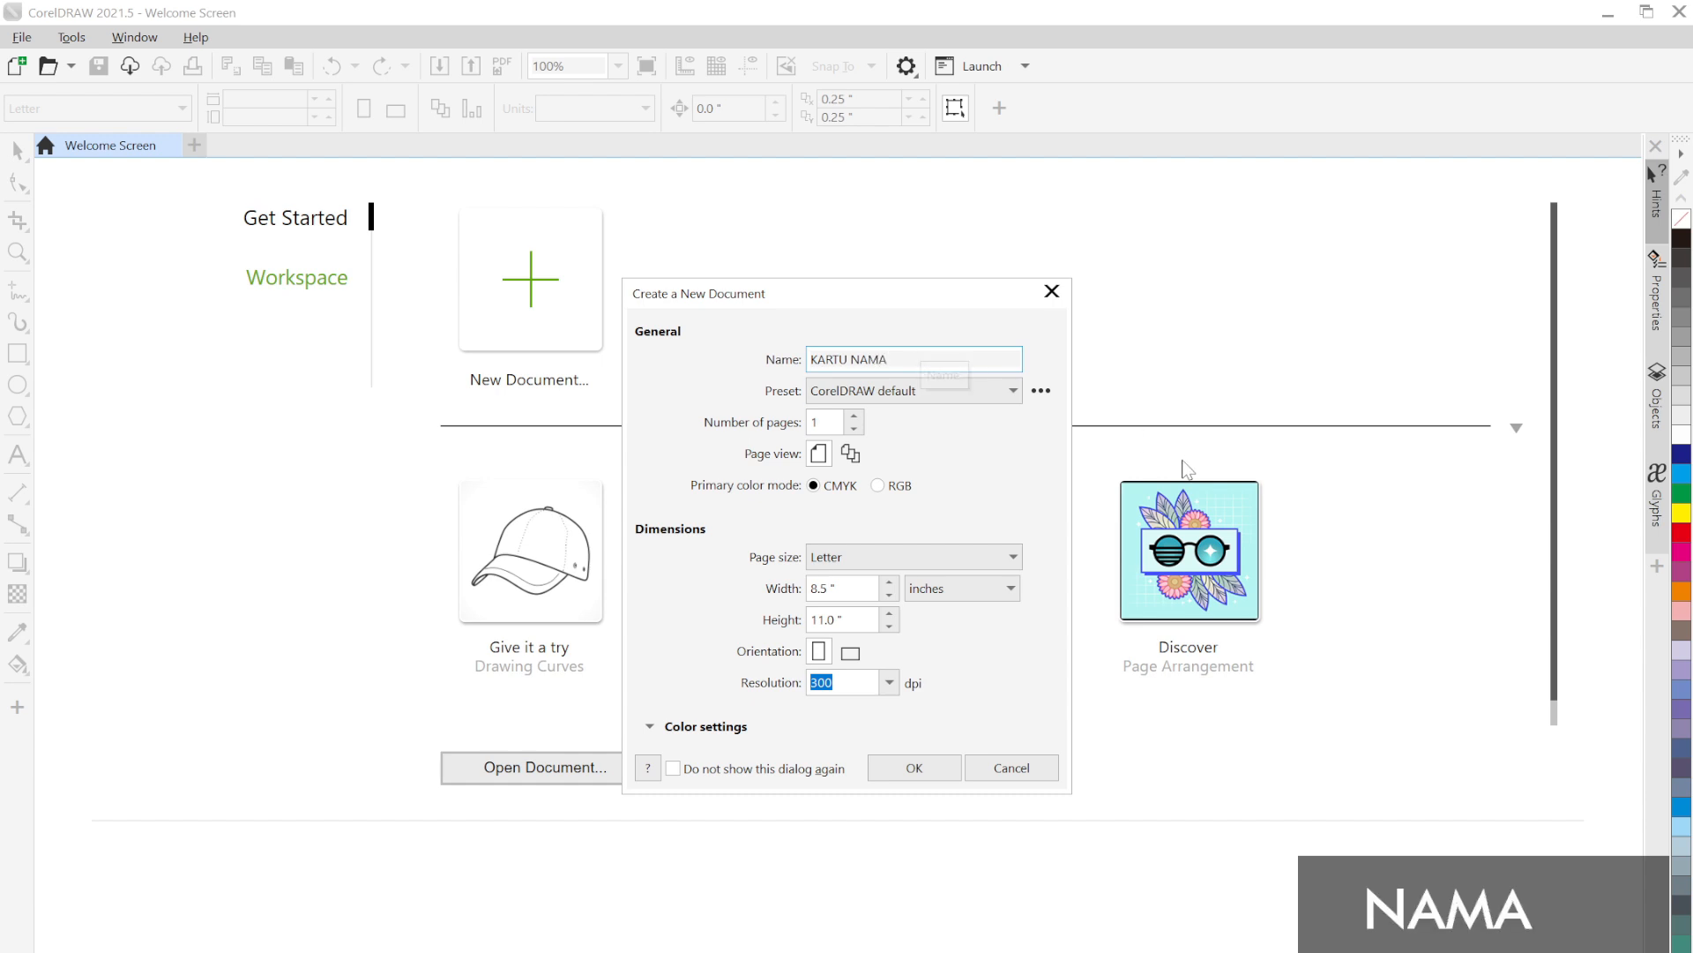
left_click(900, 765)
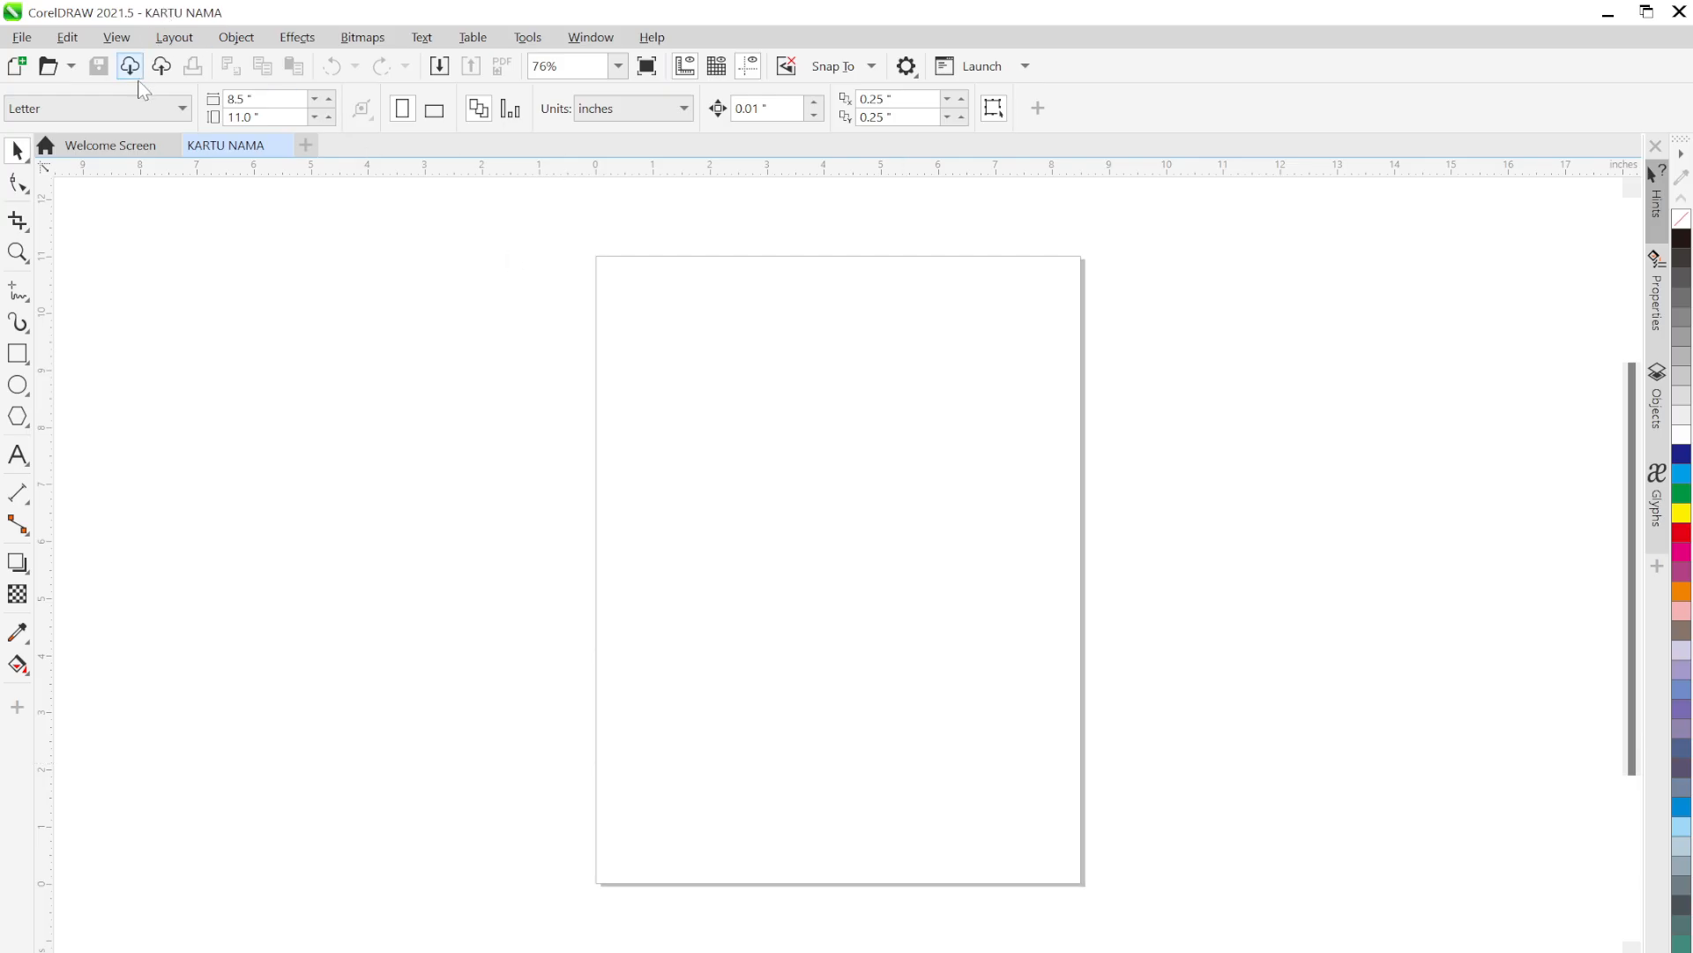
Switch drawing units to centimeters, leaving the page size preset unchanged
left_click(76, 117)
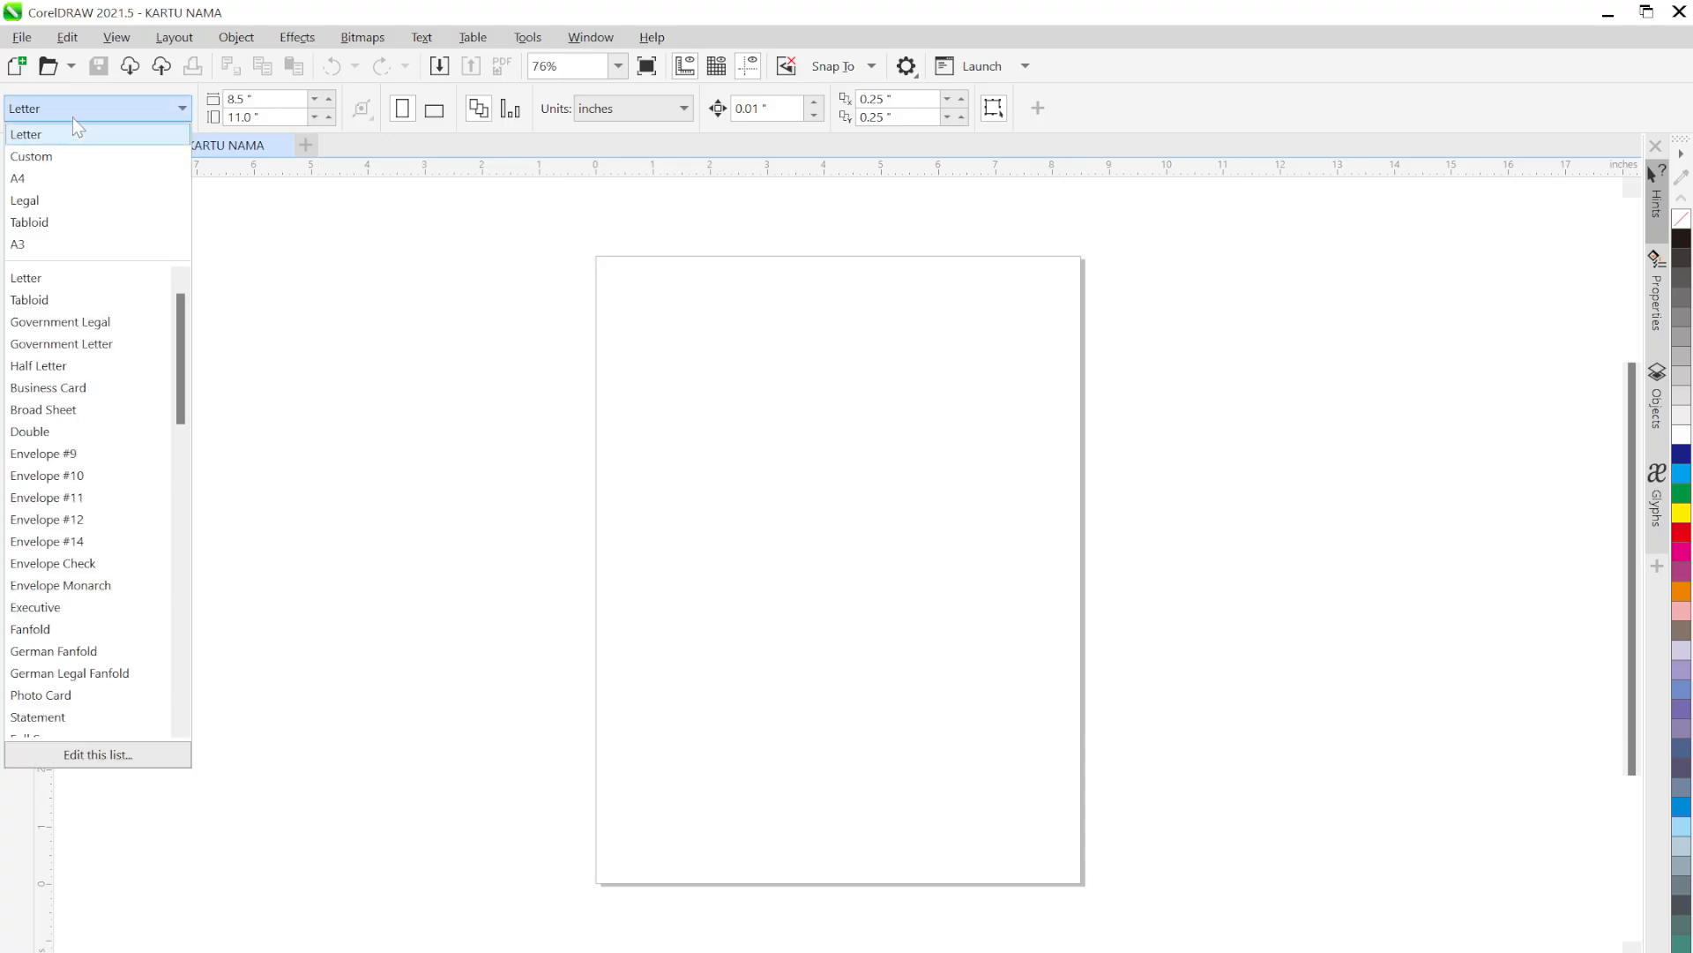
left_click(73, 115)
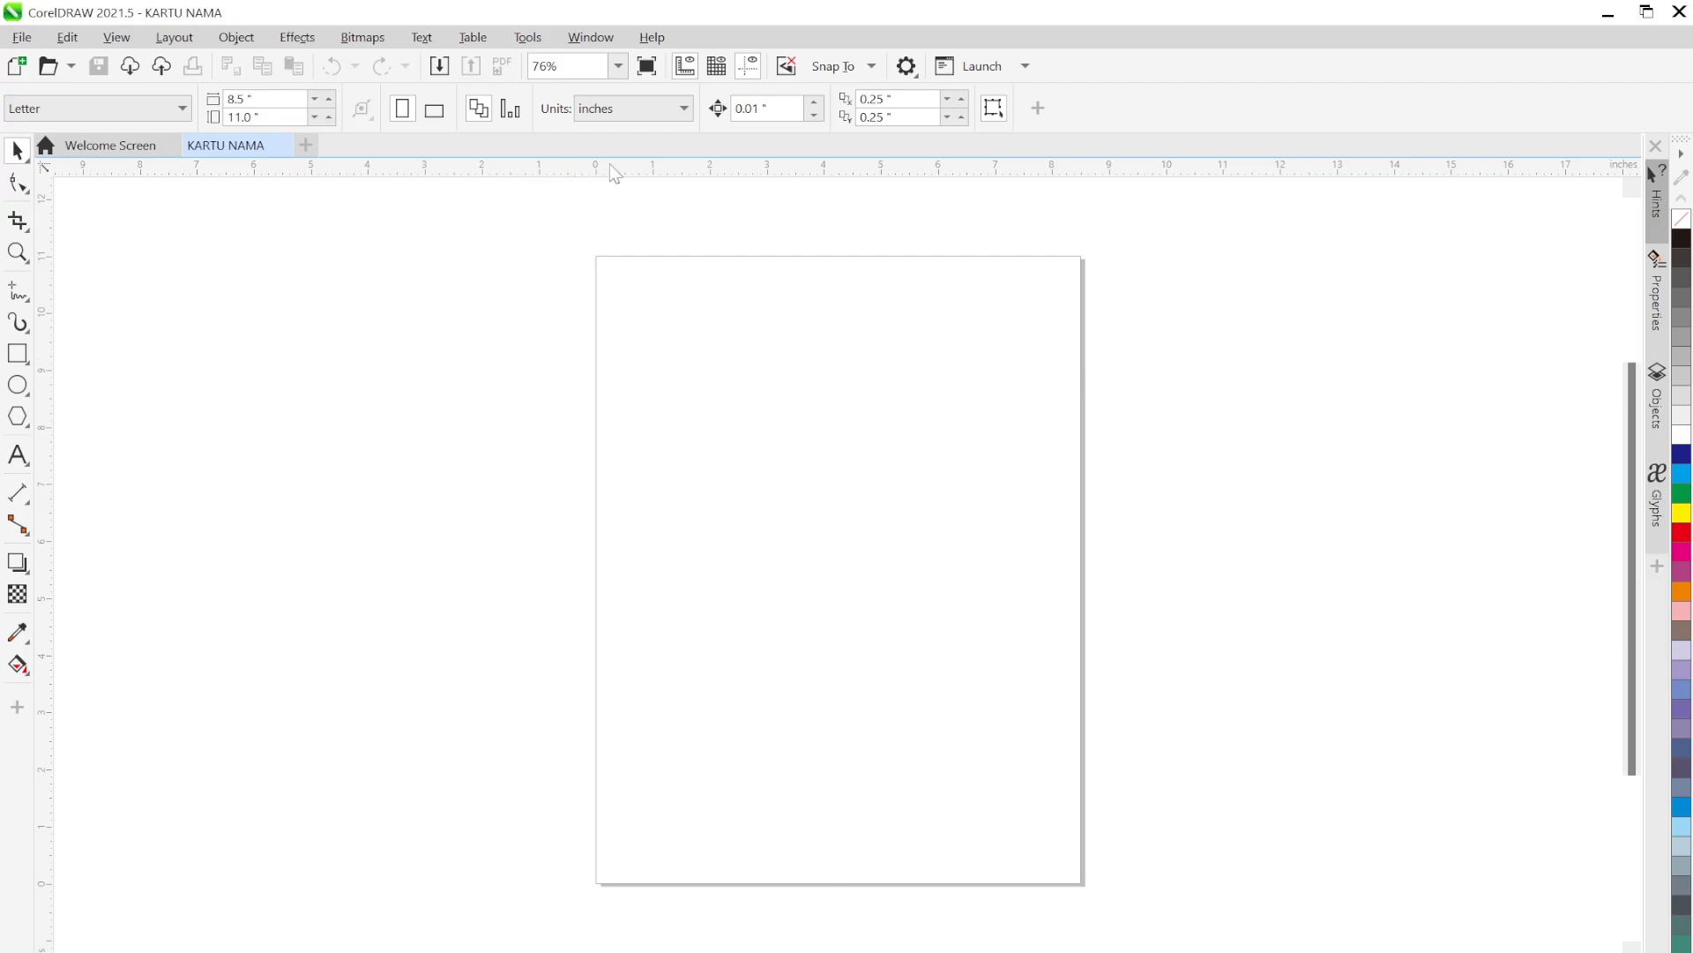
left_click(624, 115)
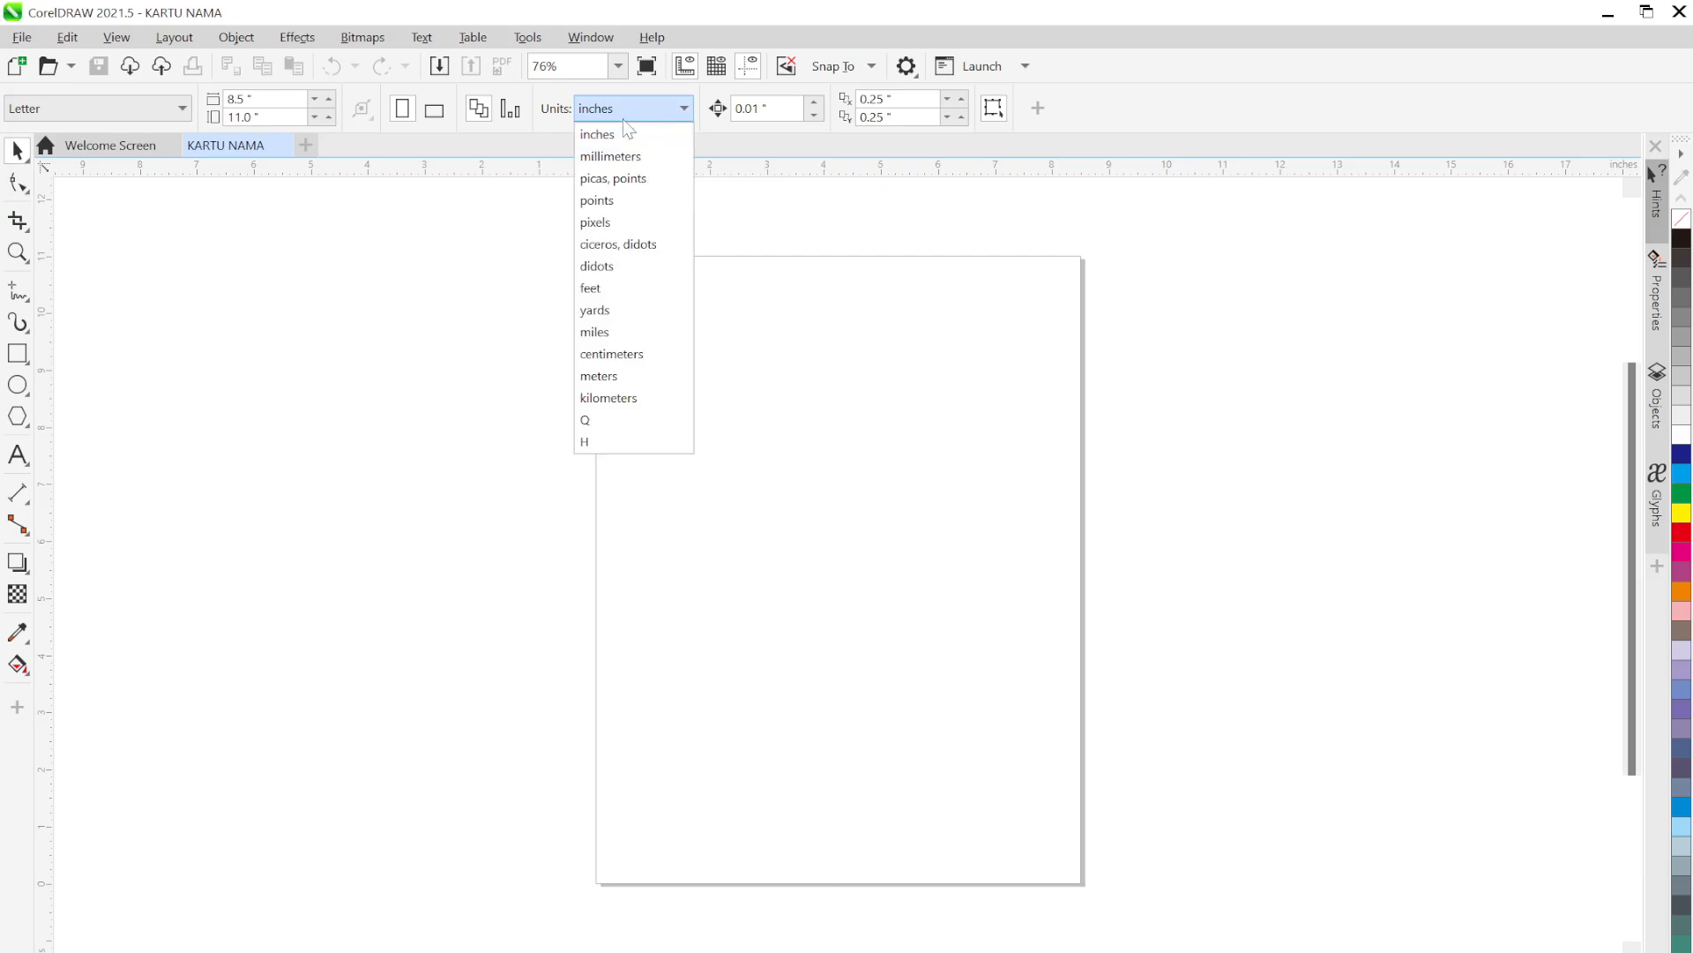
left_click(632, 355)
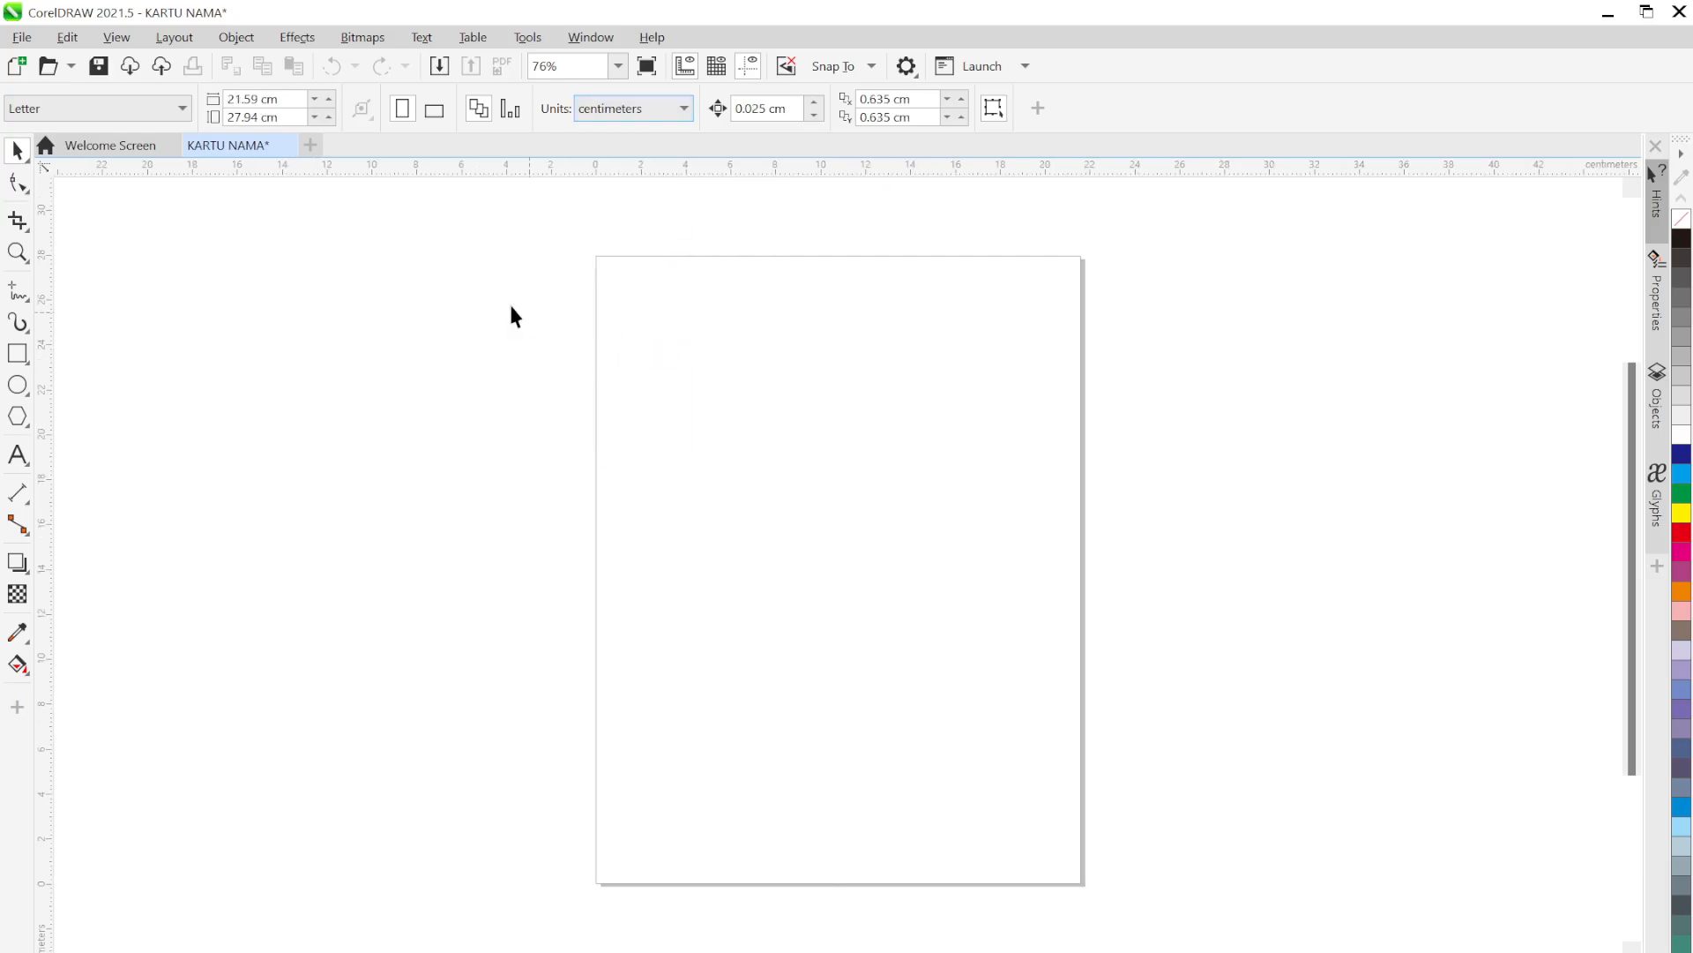
Set the page to 8.5 × 5.5 cm and zoom in on it
left_click(238, 99)
type("8.5")
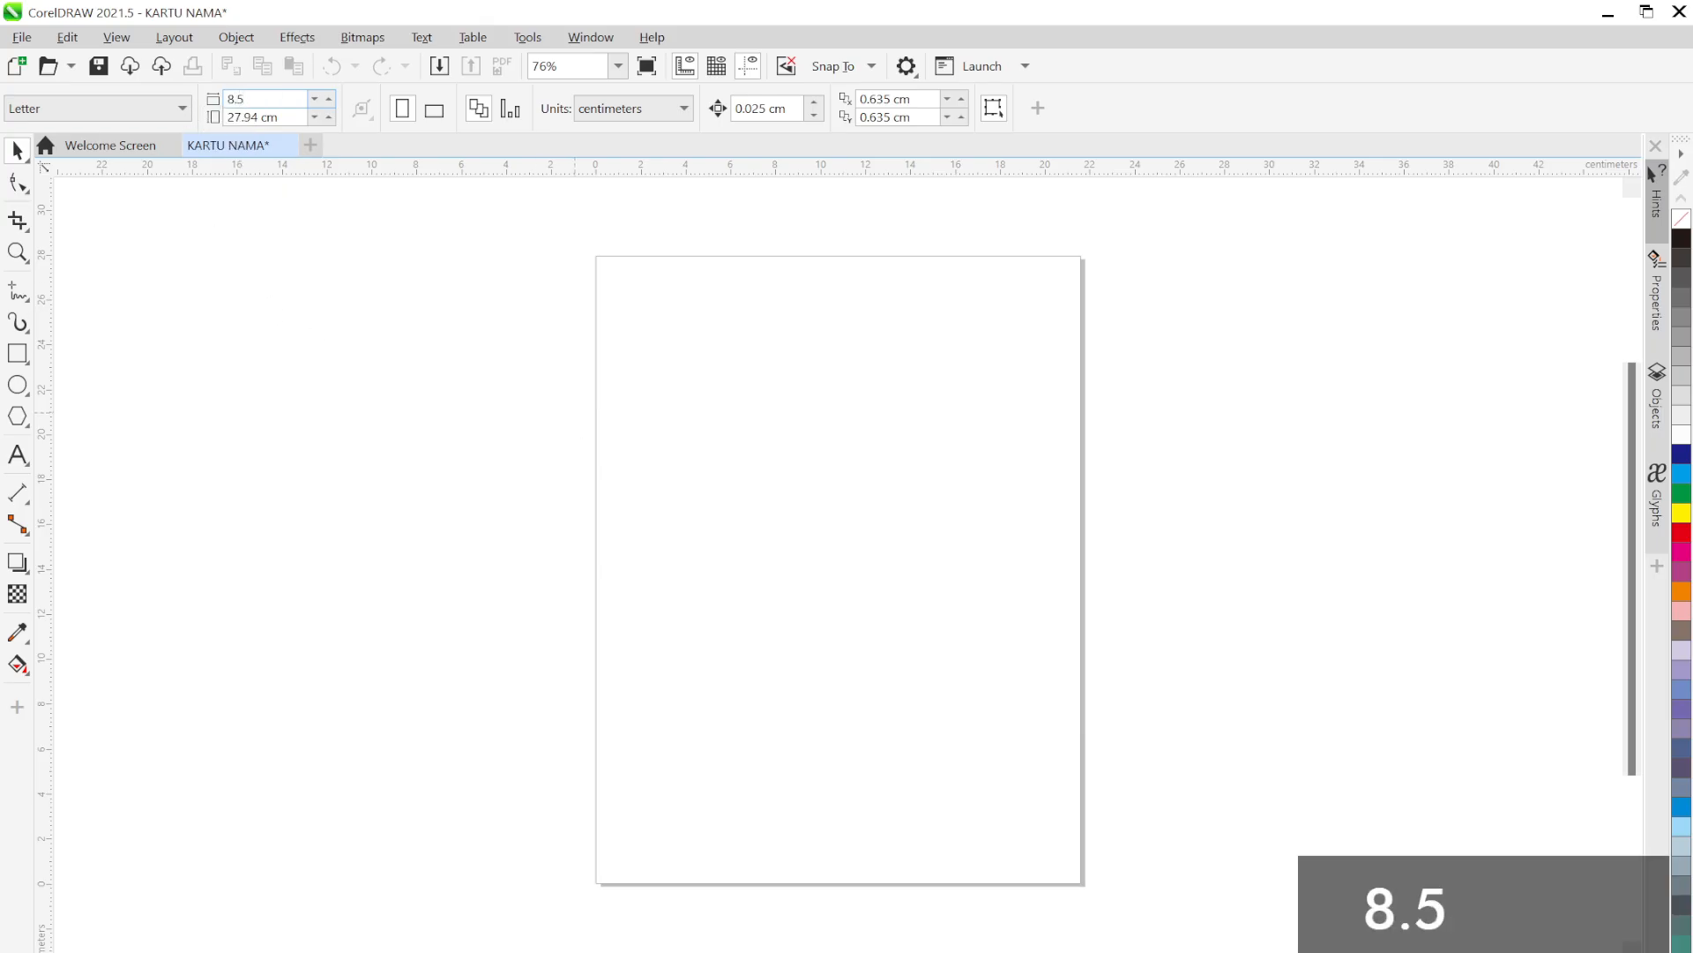
key("Tab")
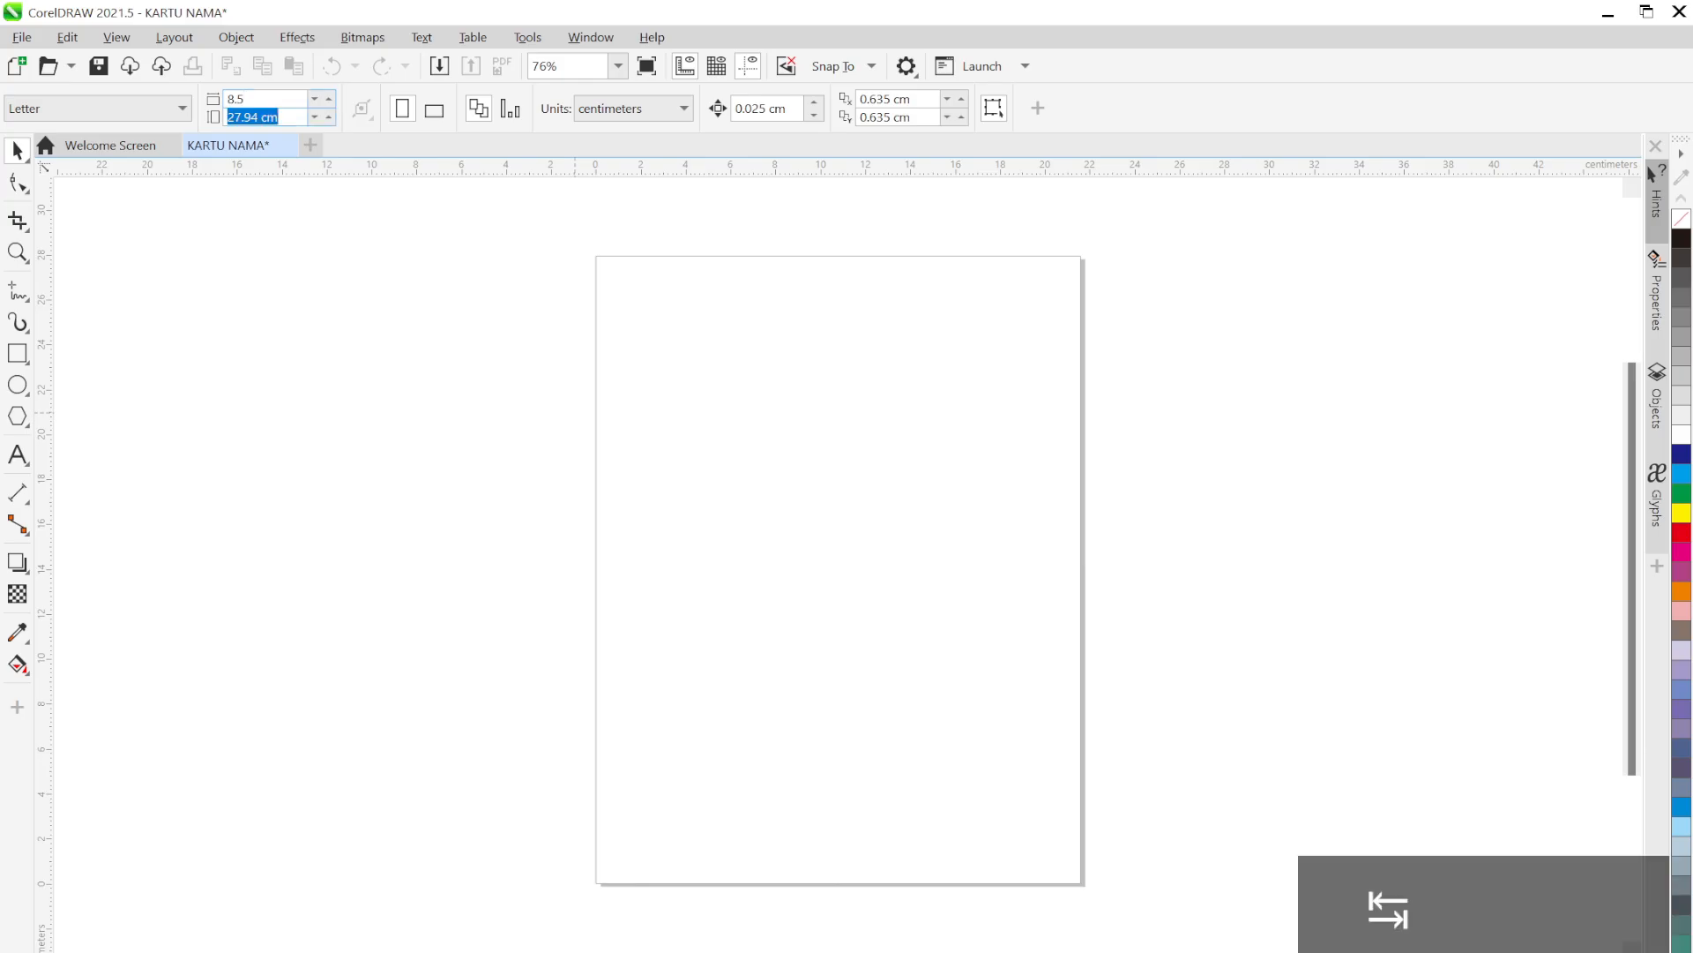
type("5.5")
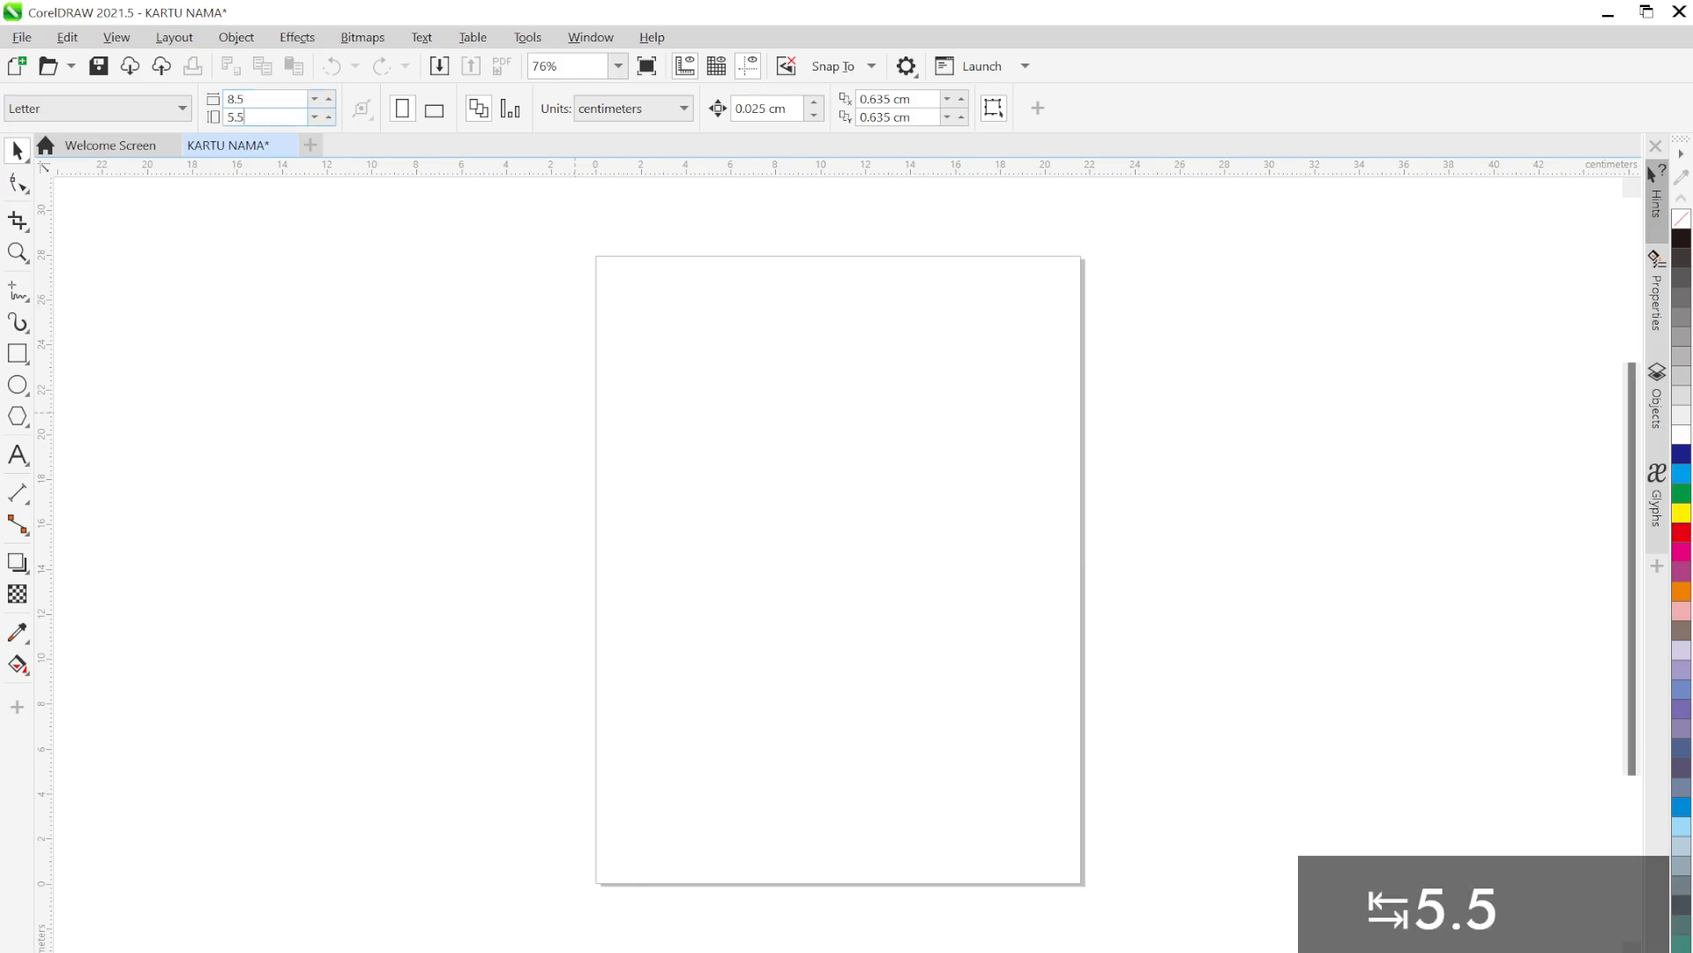
key("Return")
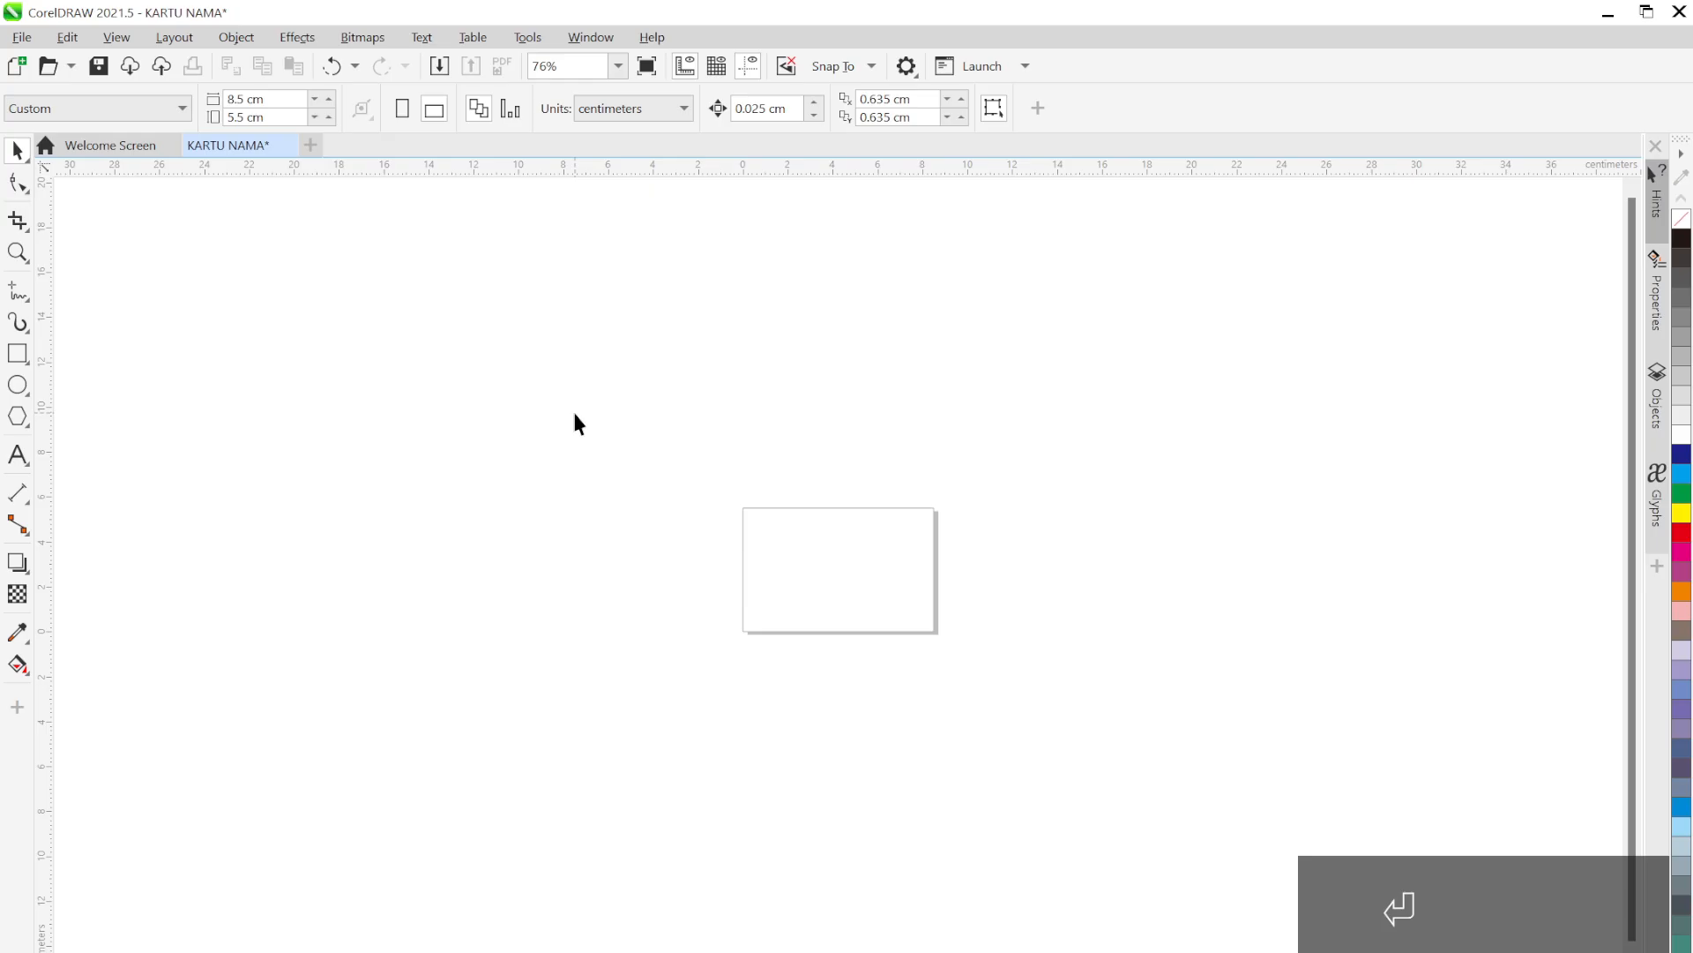
scroll(839, 570, "up", 5)
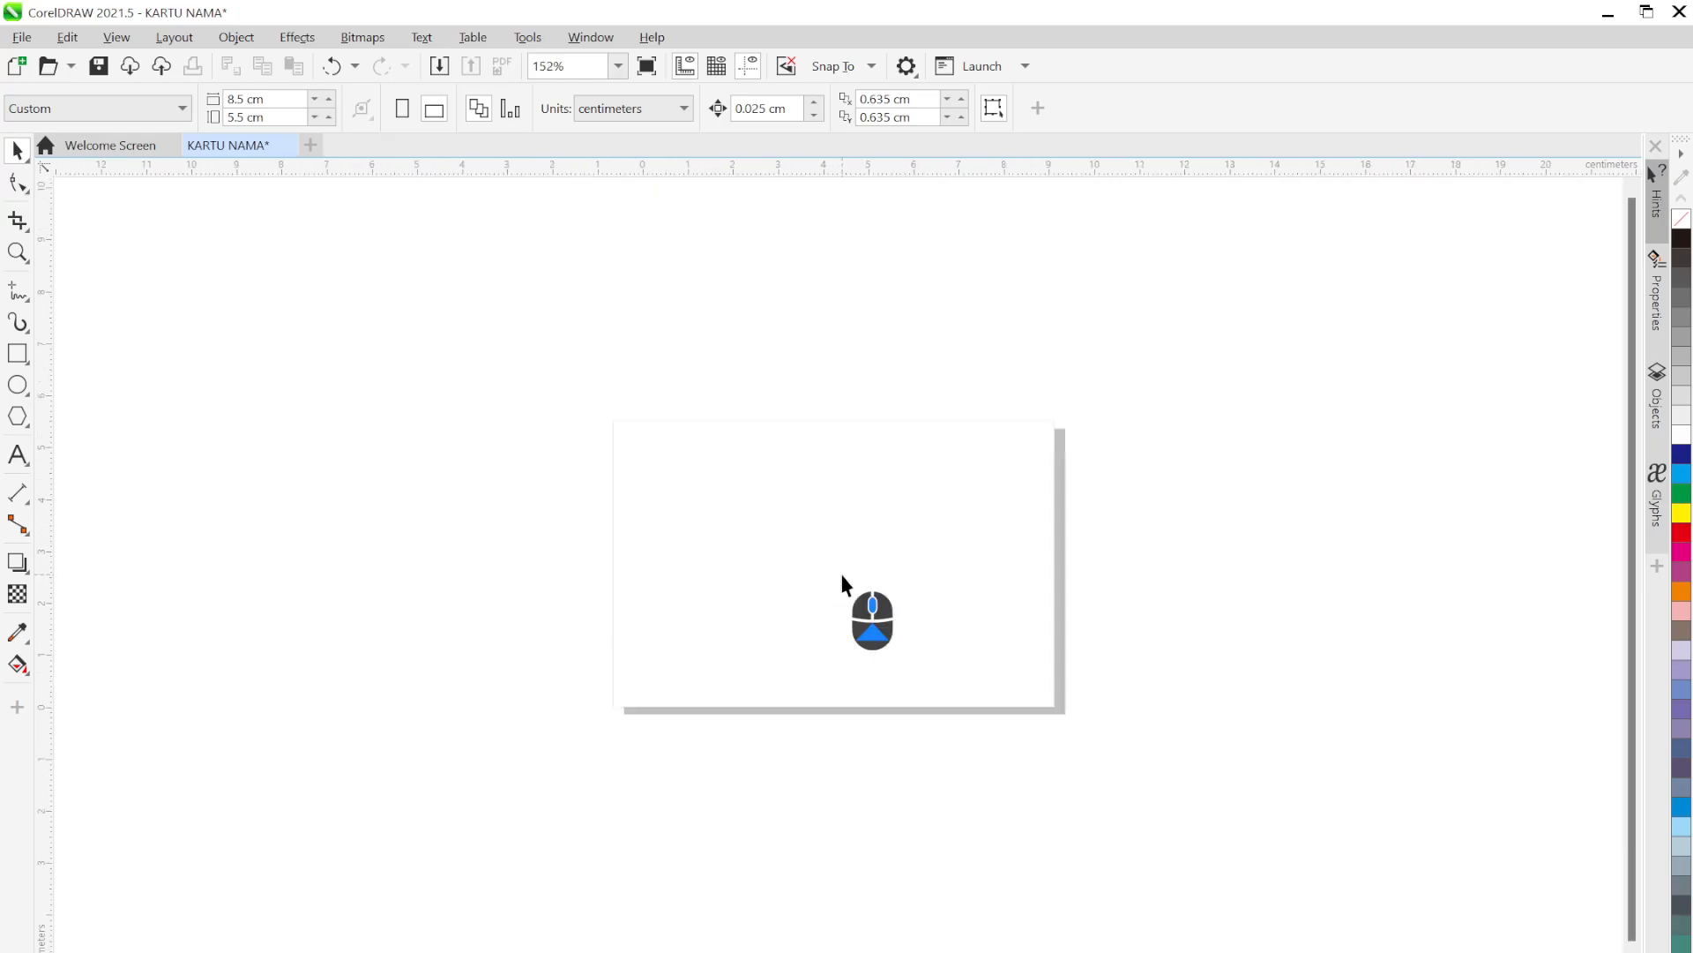
scroll(850, 578, "up", 1)
left_click_drag(833, 579, 851, 582)
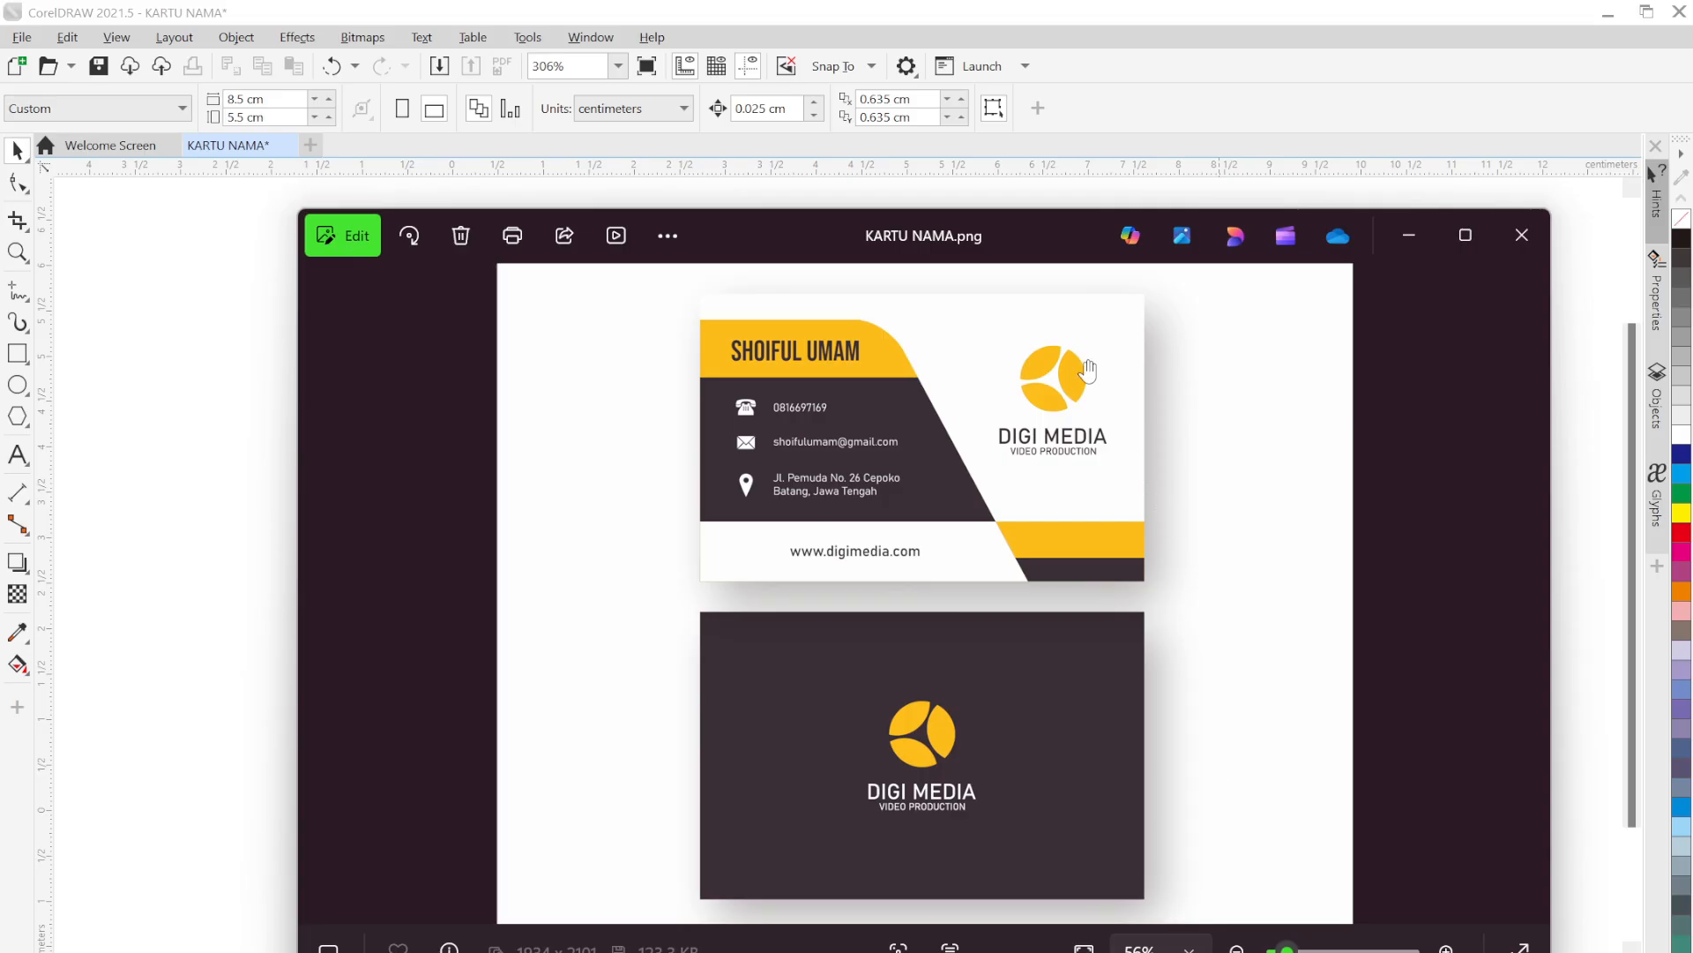
Move the Photos reference window slightly aside
left_click_drag(1059, 256, 1006, 243)
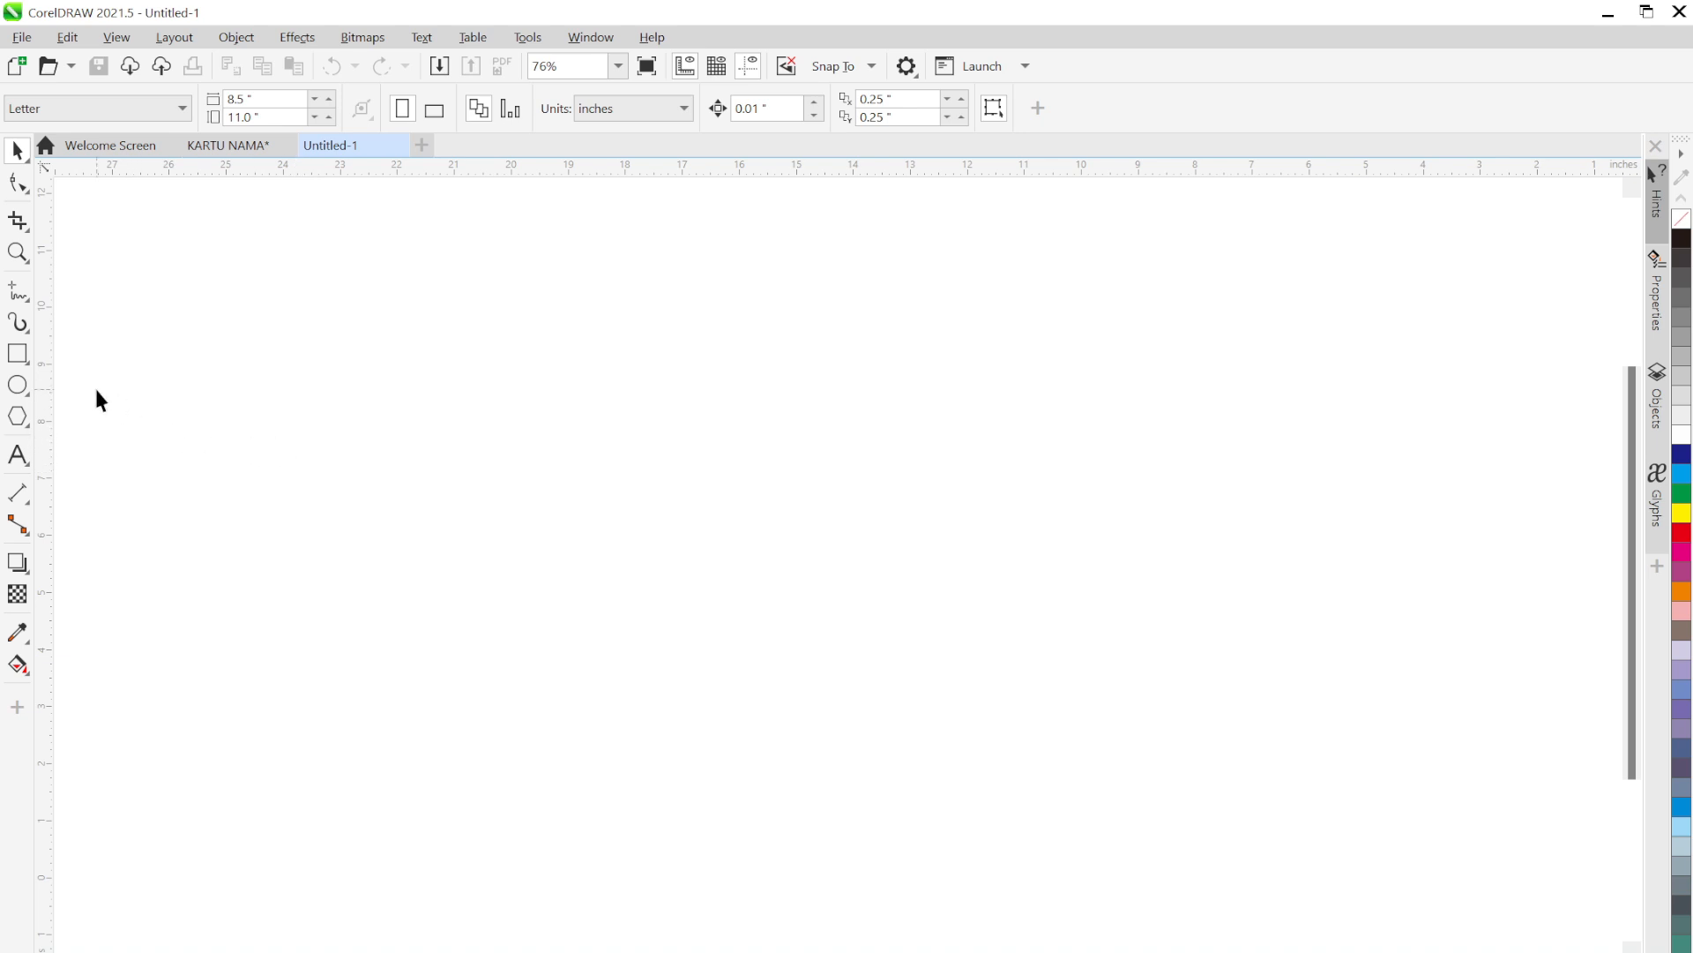
Draw a small square and give it a 4.0 pt outline
left_click(19, 355)
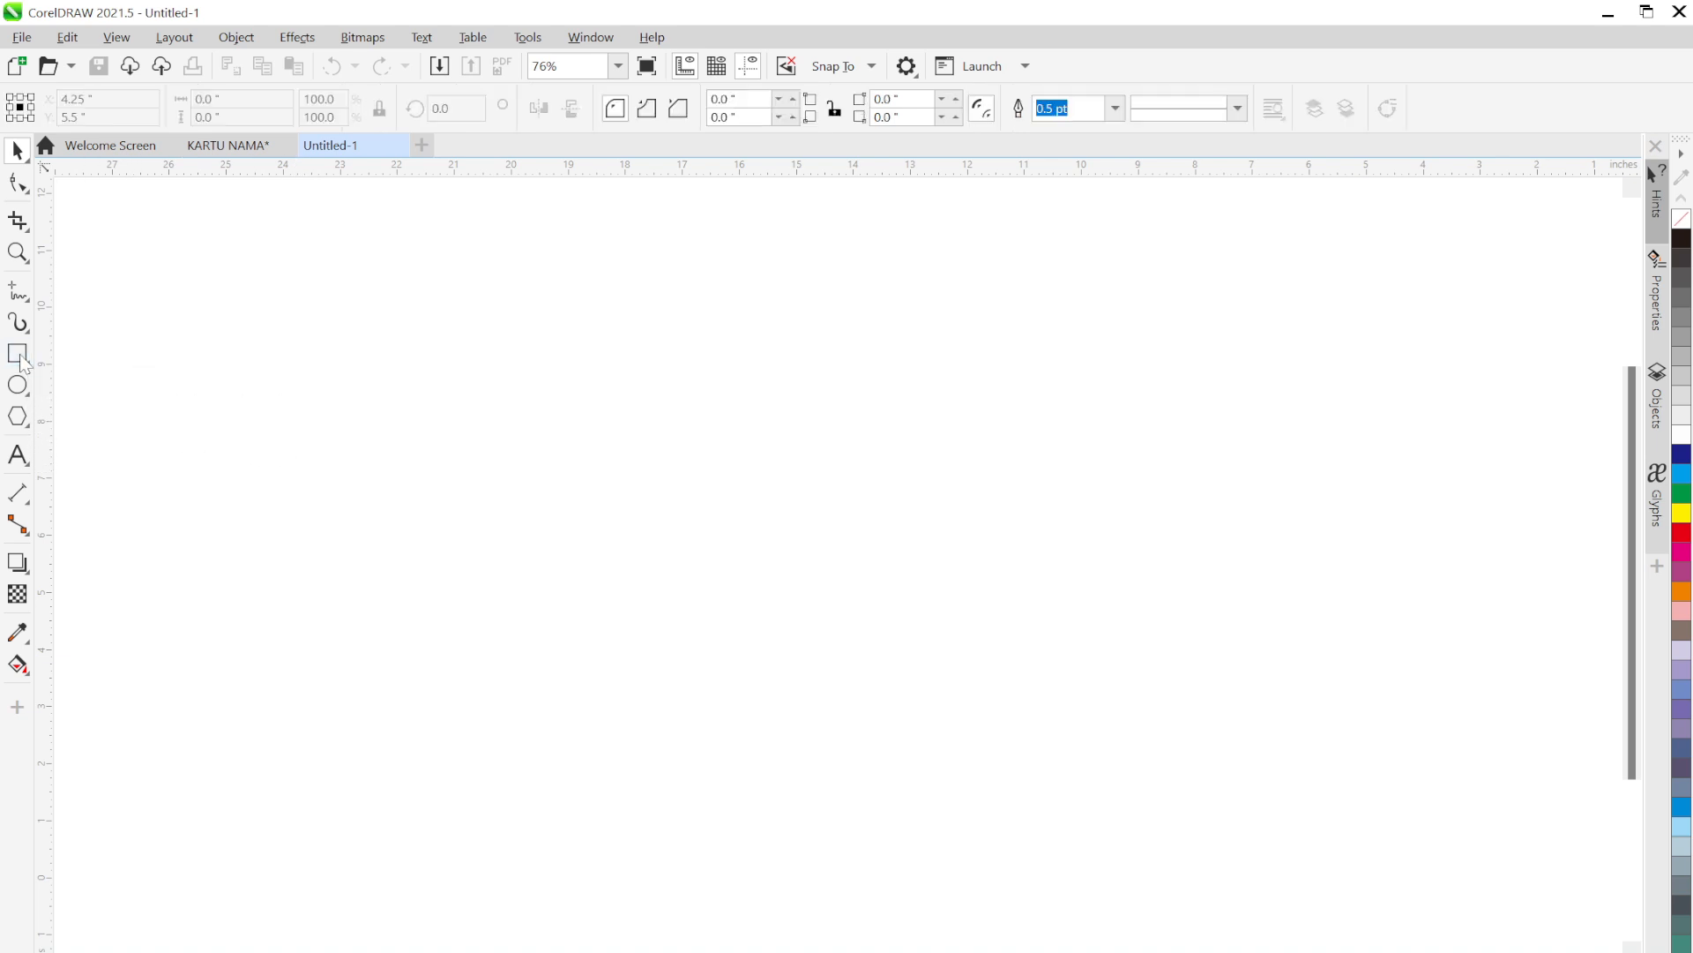
left_click_drag(620, 409, 748, 536)
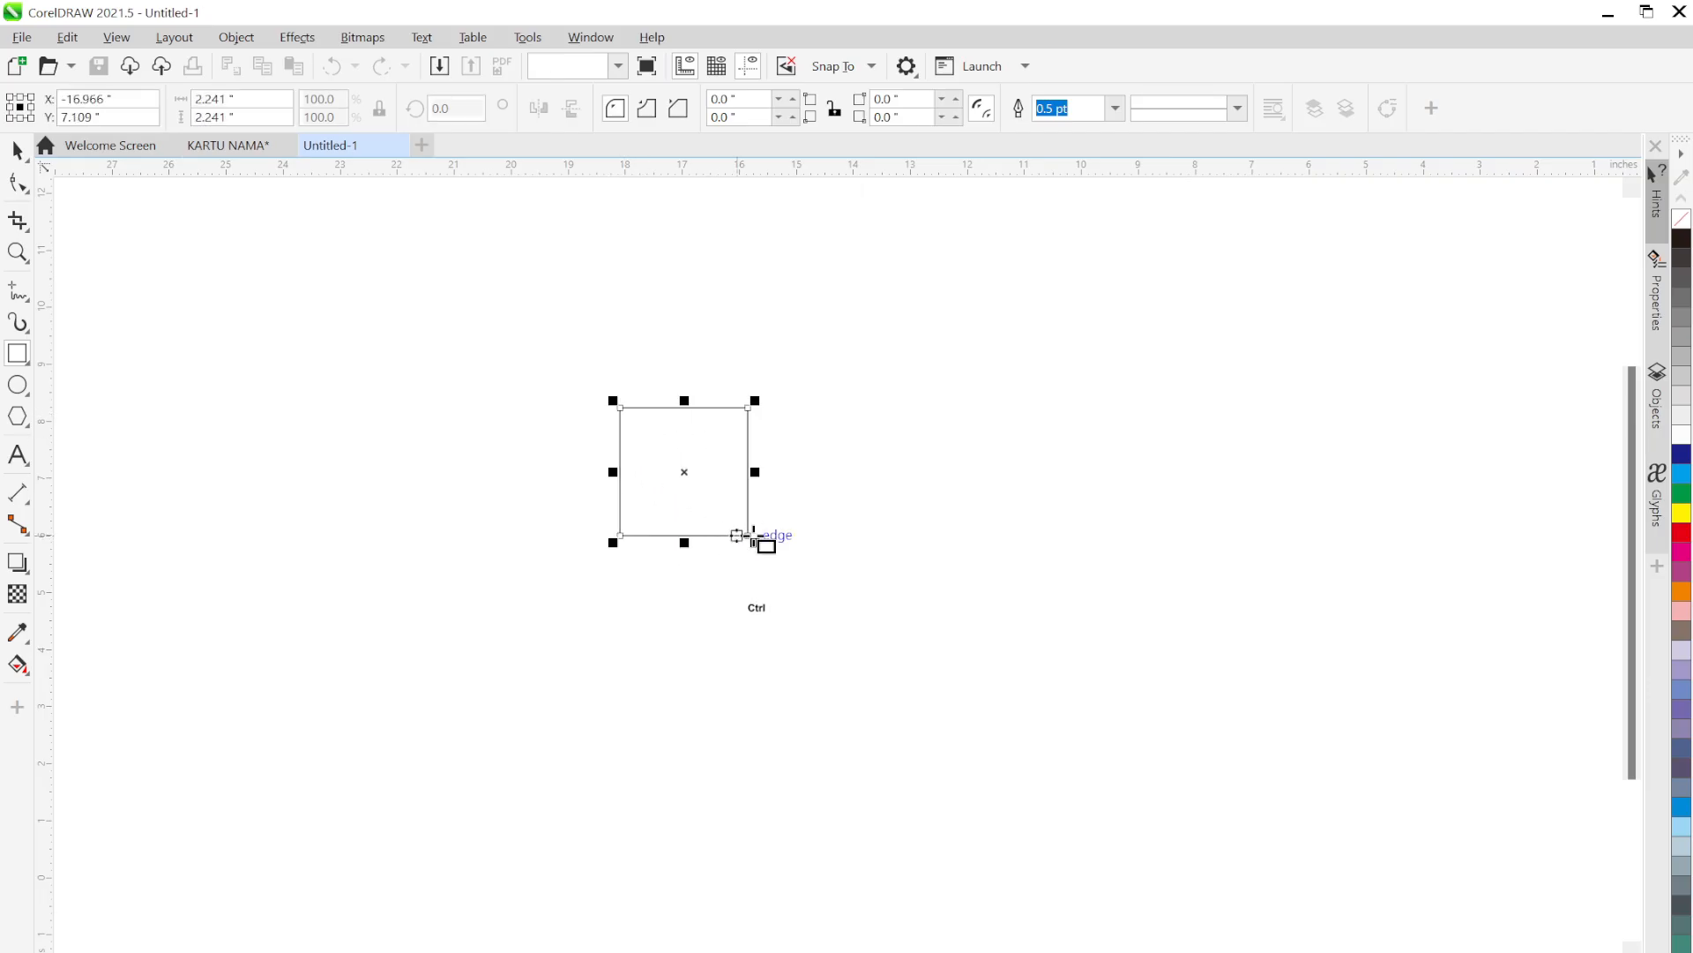
left_click(1115, 107)
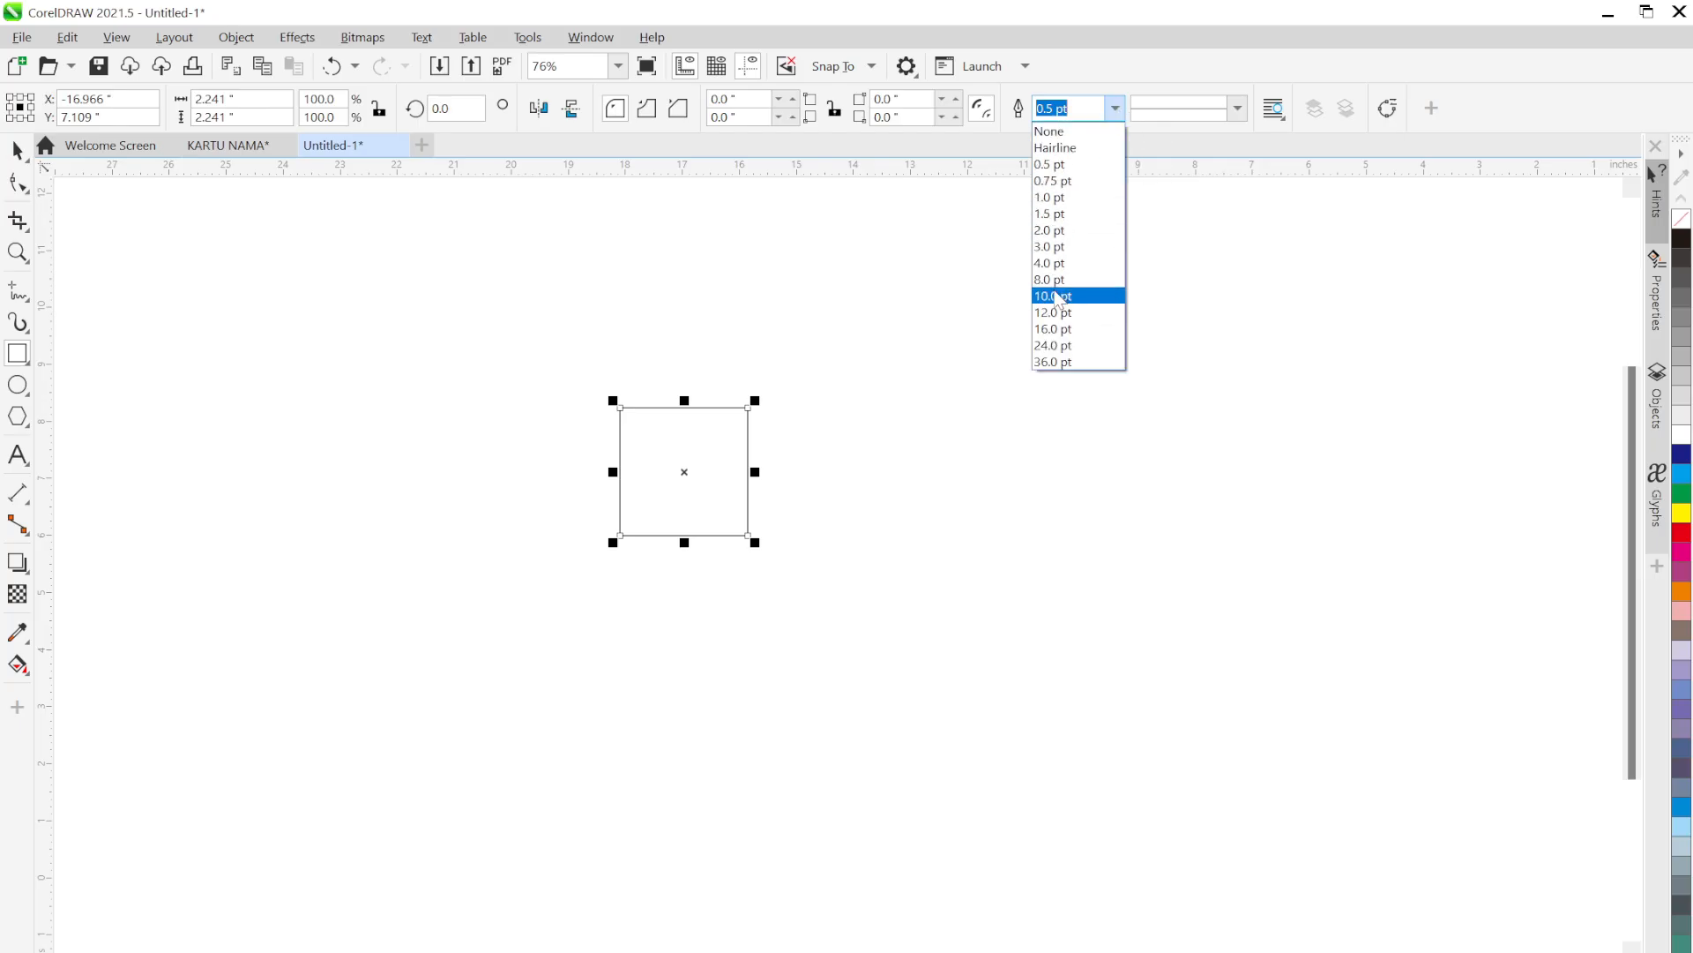
left_click(1052, 198)
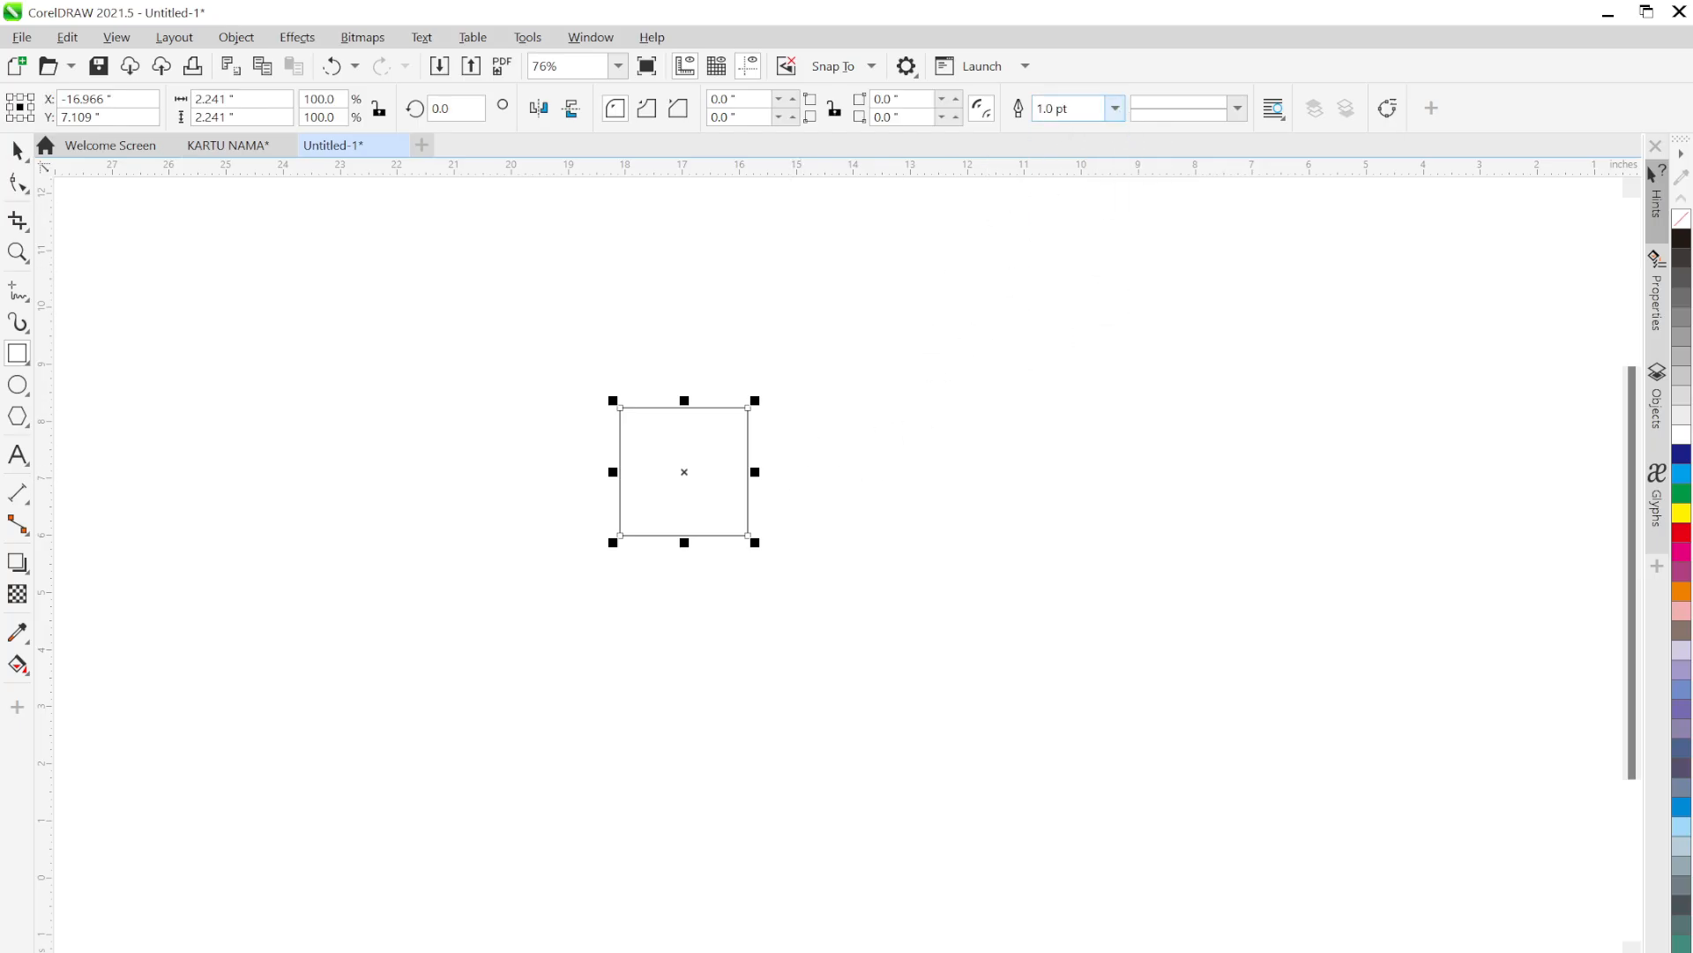
left_click(1116, 108)
left_click(1051, 262)
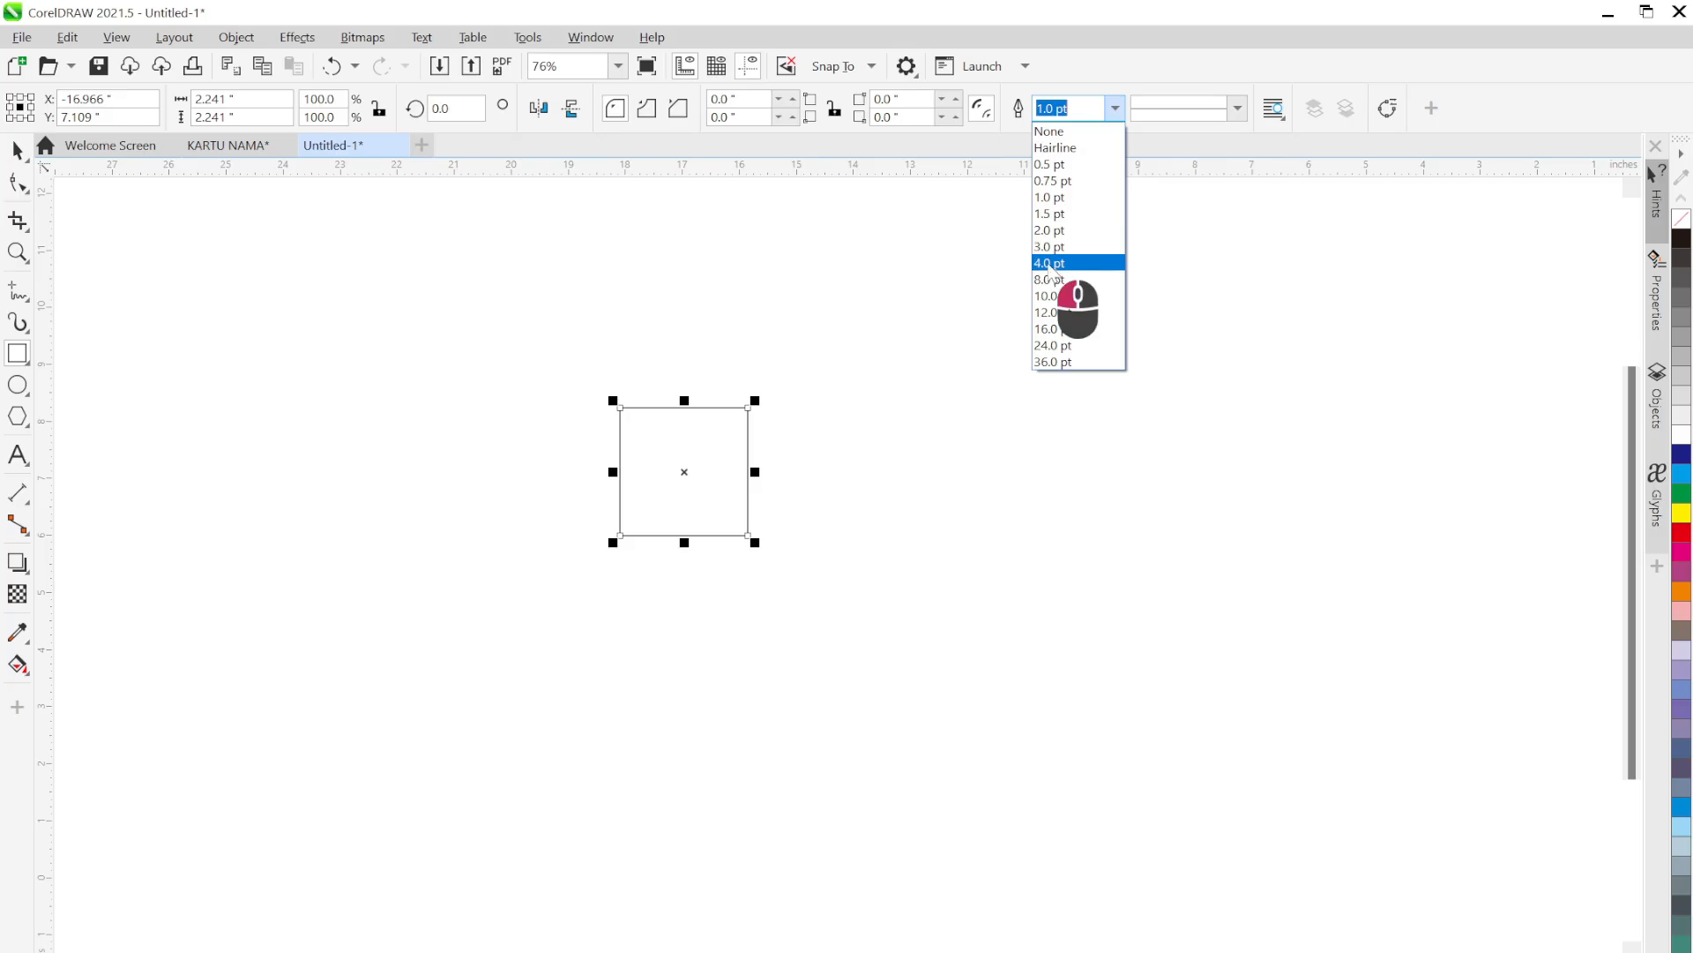
Drag a copy of the square down-right so it overlaps the first's corner
key("space")
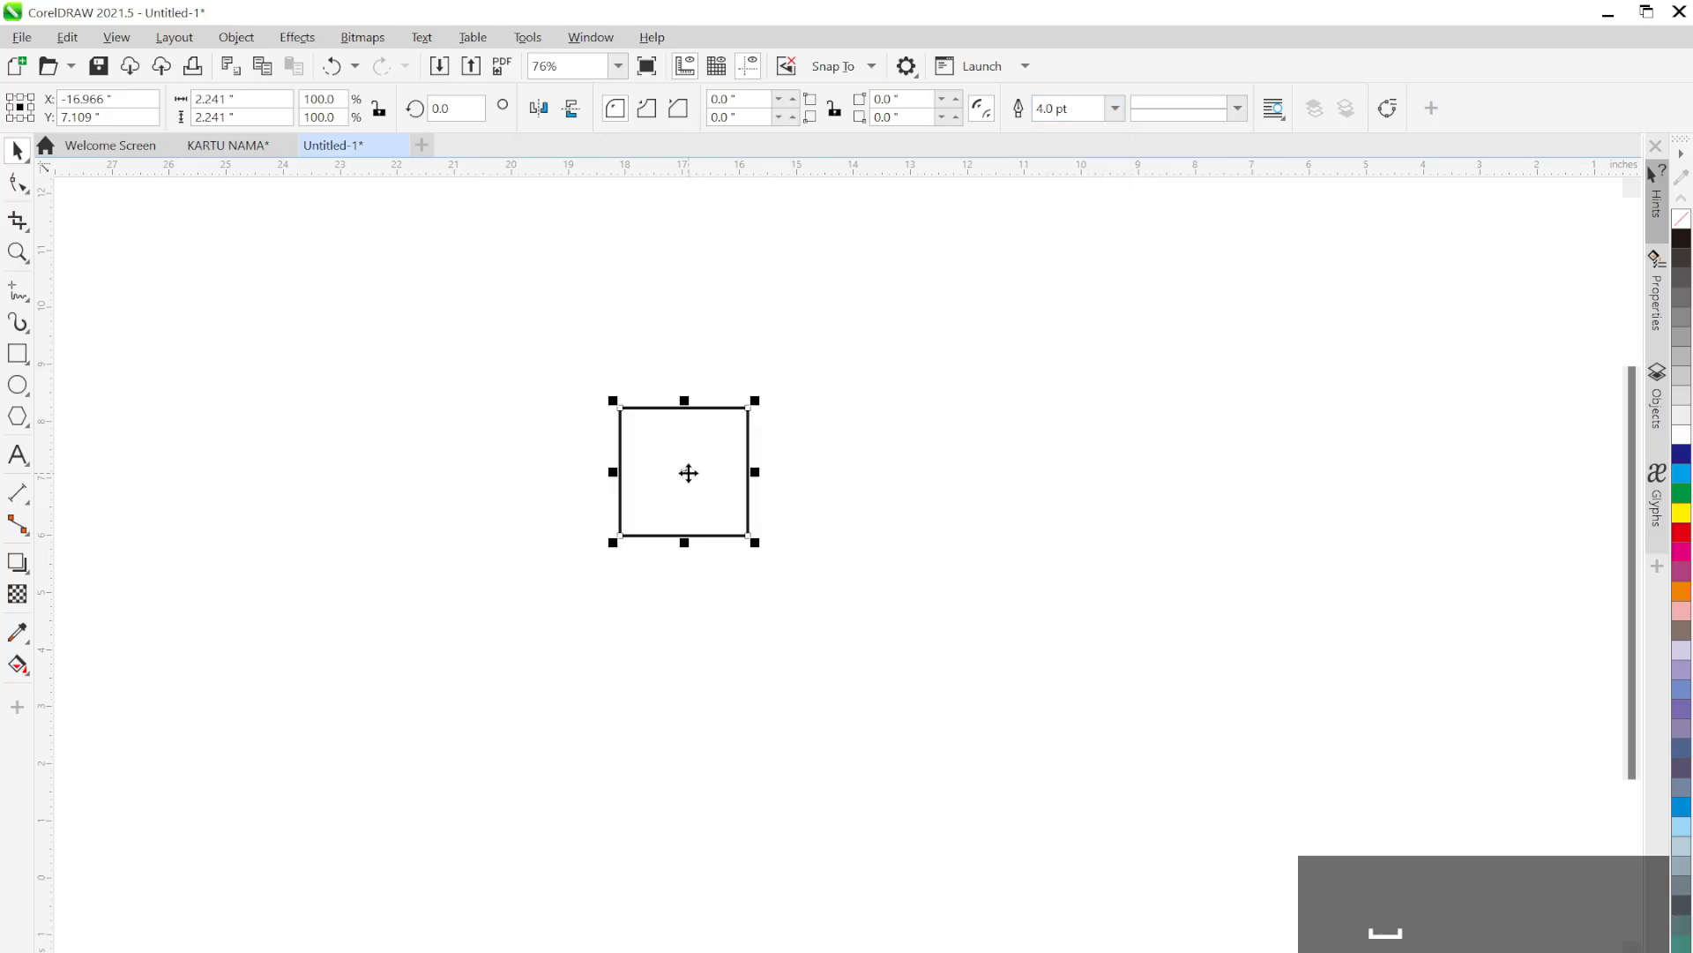
left_click_drag(685, 472, 753, 549)
left_click(988, 582)
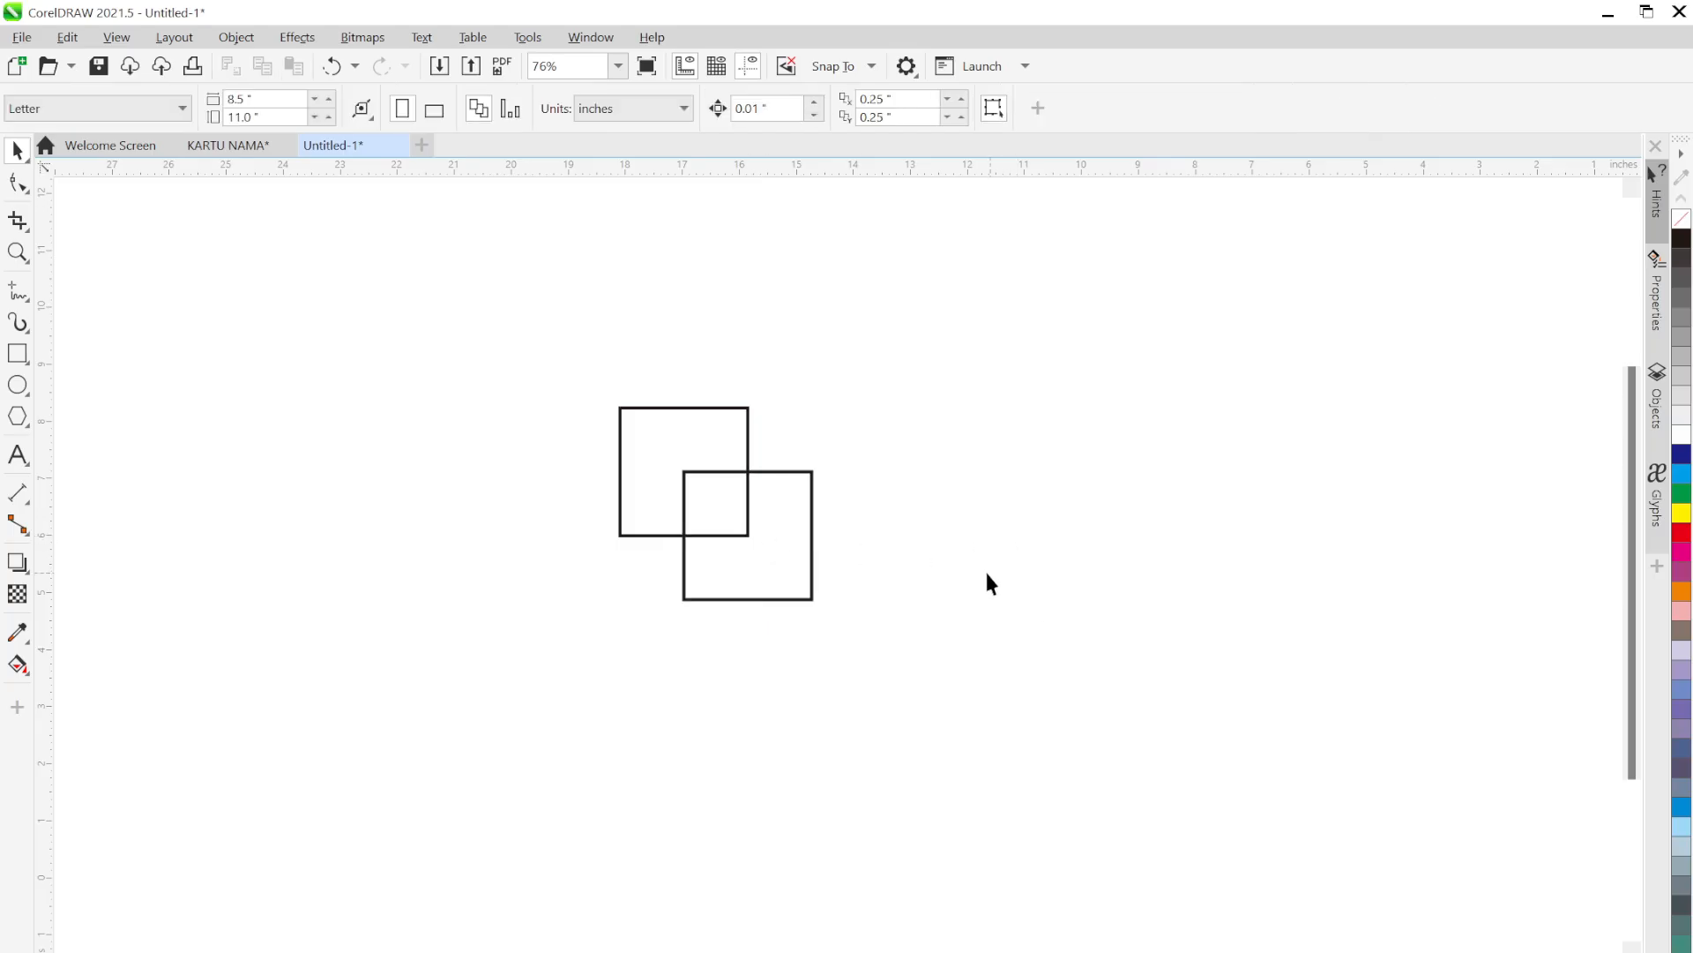
Fill the top-left square red and the lower-right square navy
mouse_move(865, 477)
left_mouse_down()
mouse_move(952, 564)
mouse_move(970, 527)
left_mouse_up()
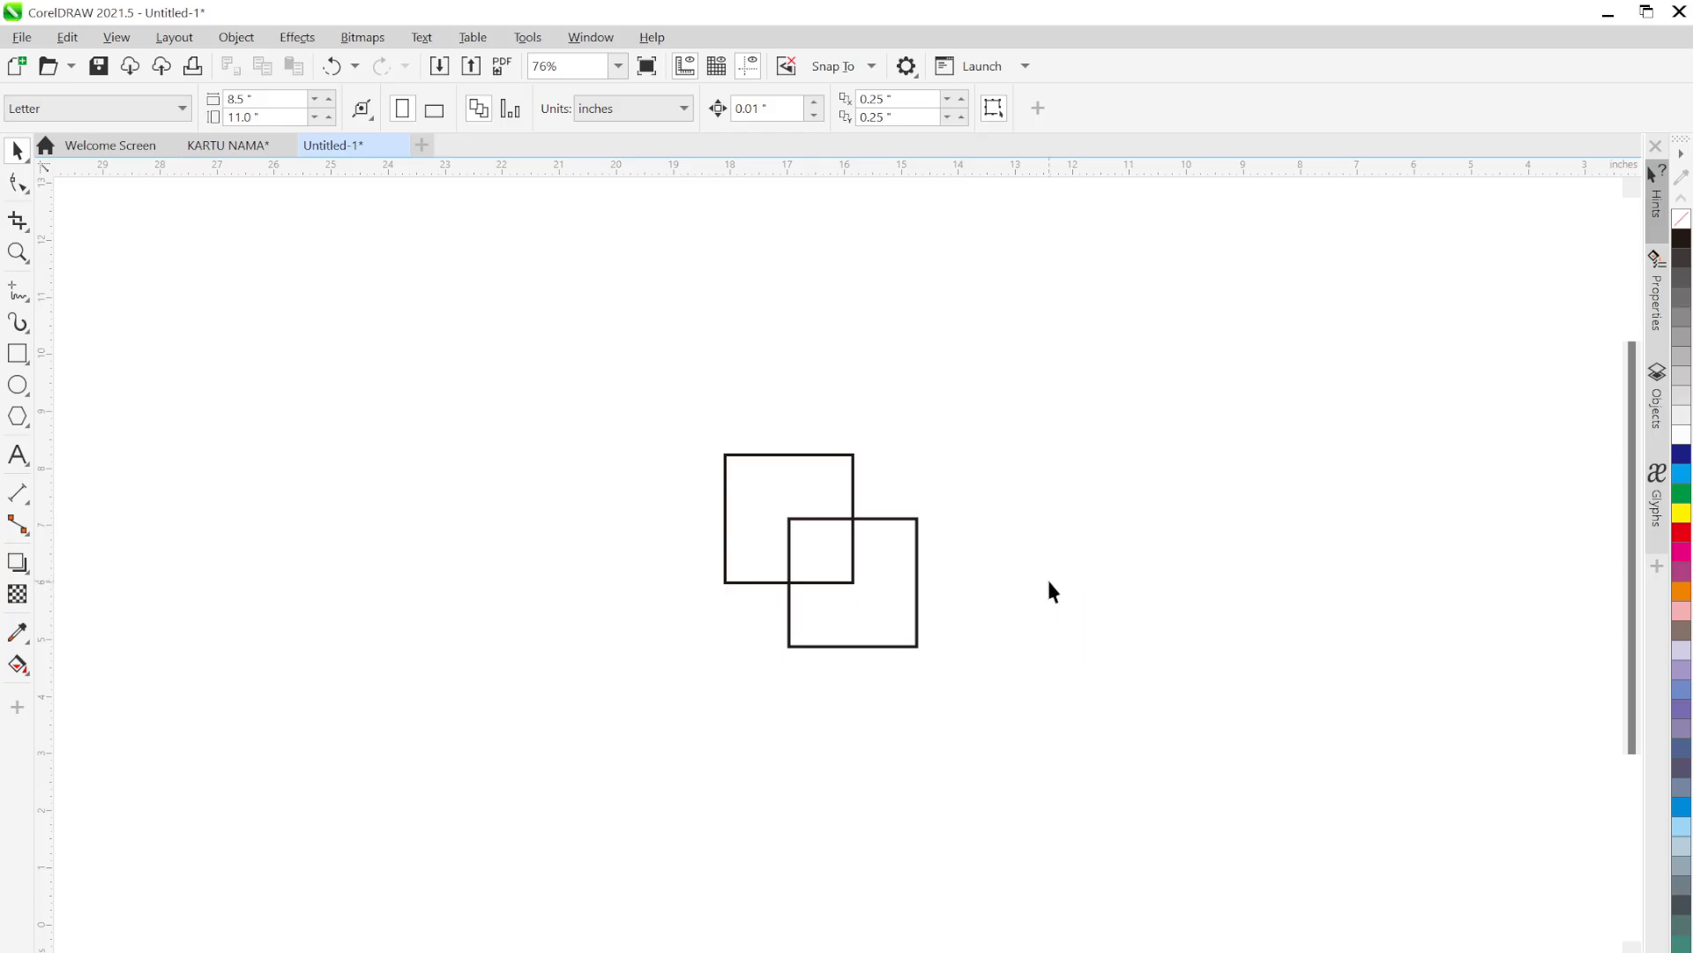
left_click(850, 476)
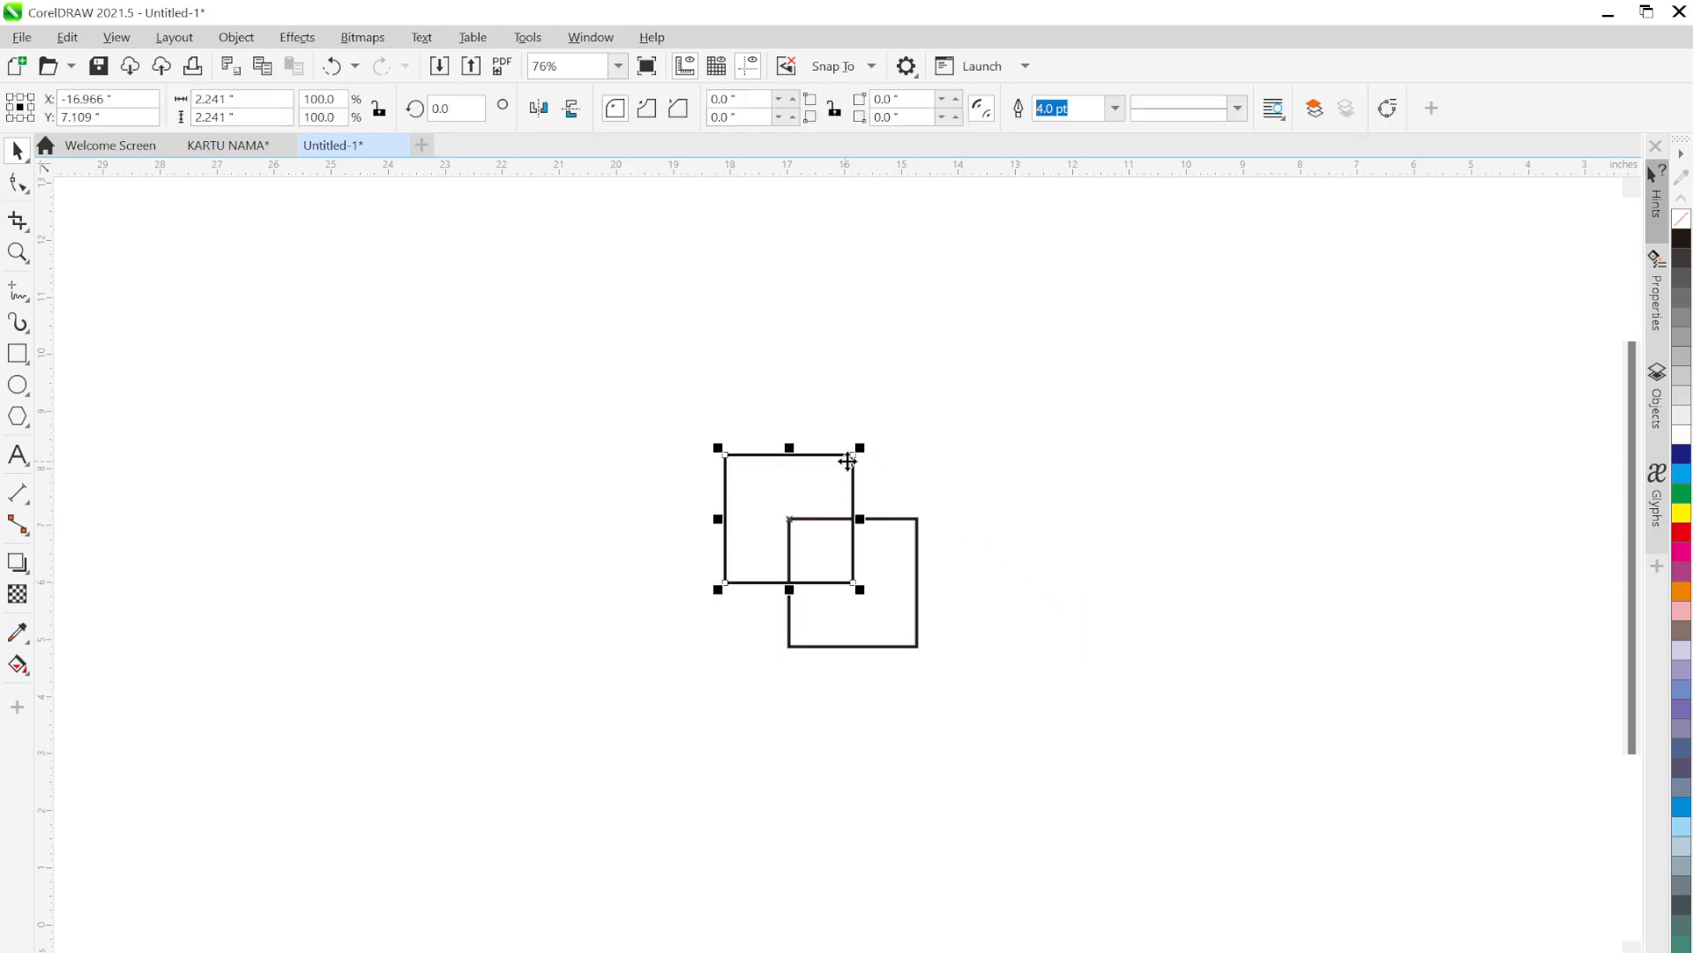
left_click(1682, 533)
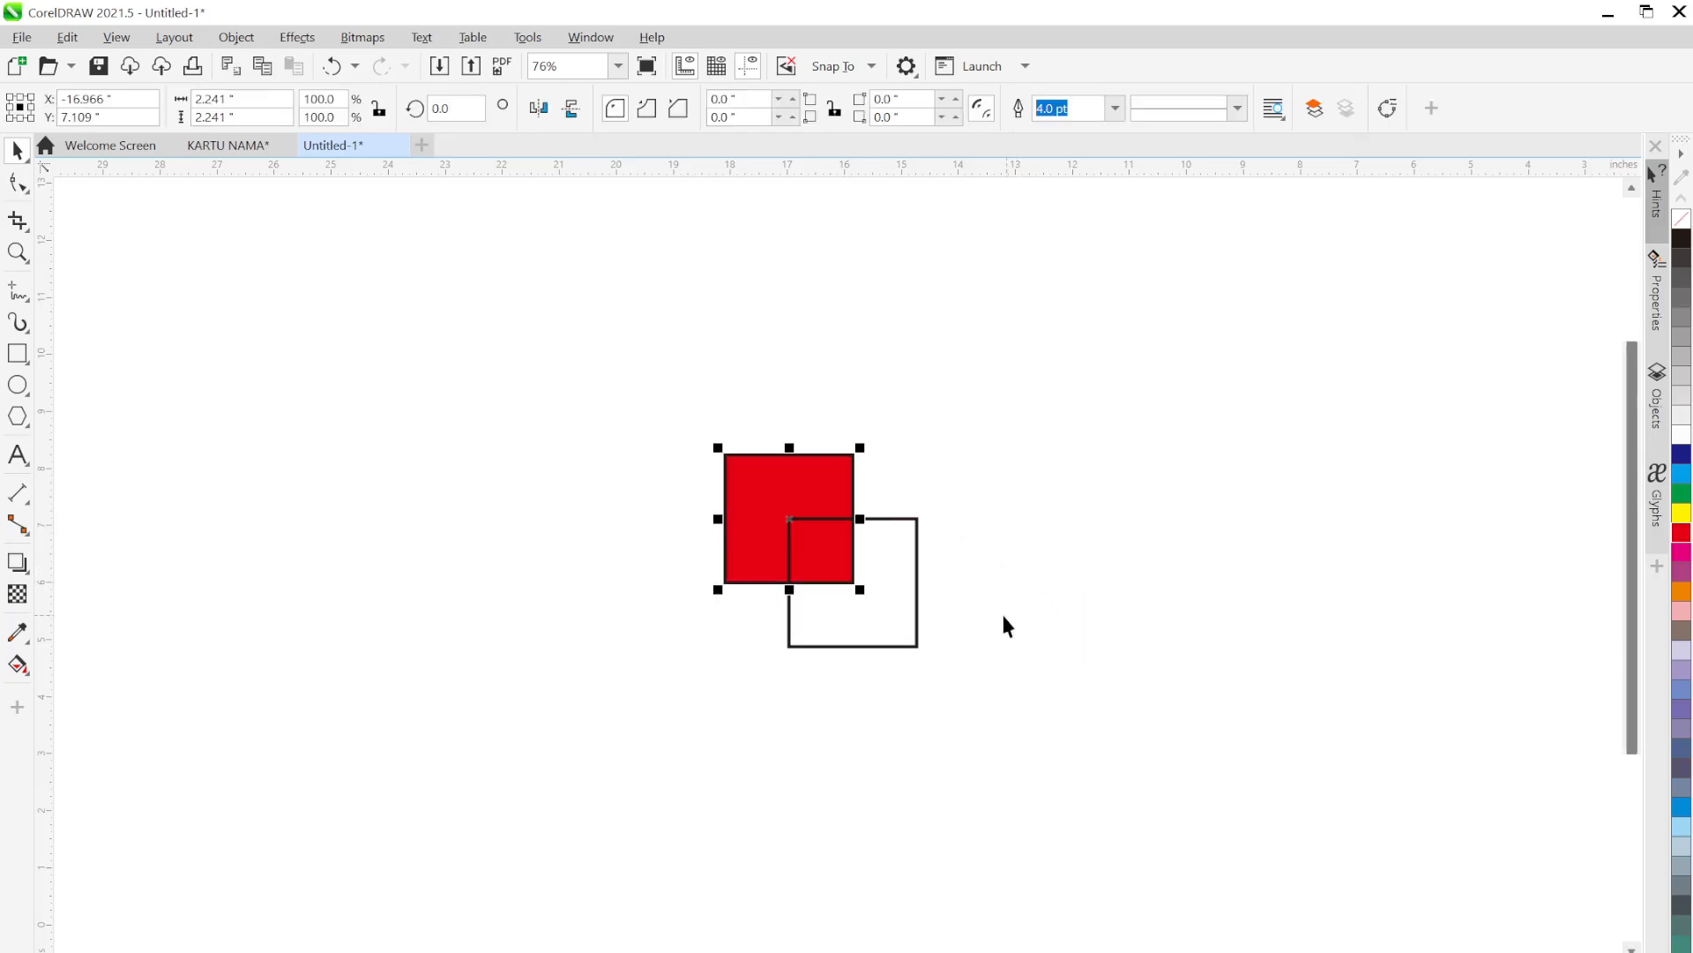
left_click(914, 605)
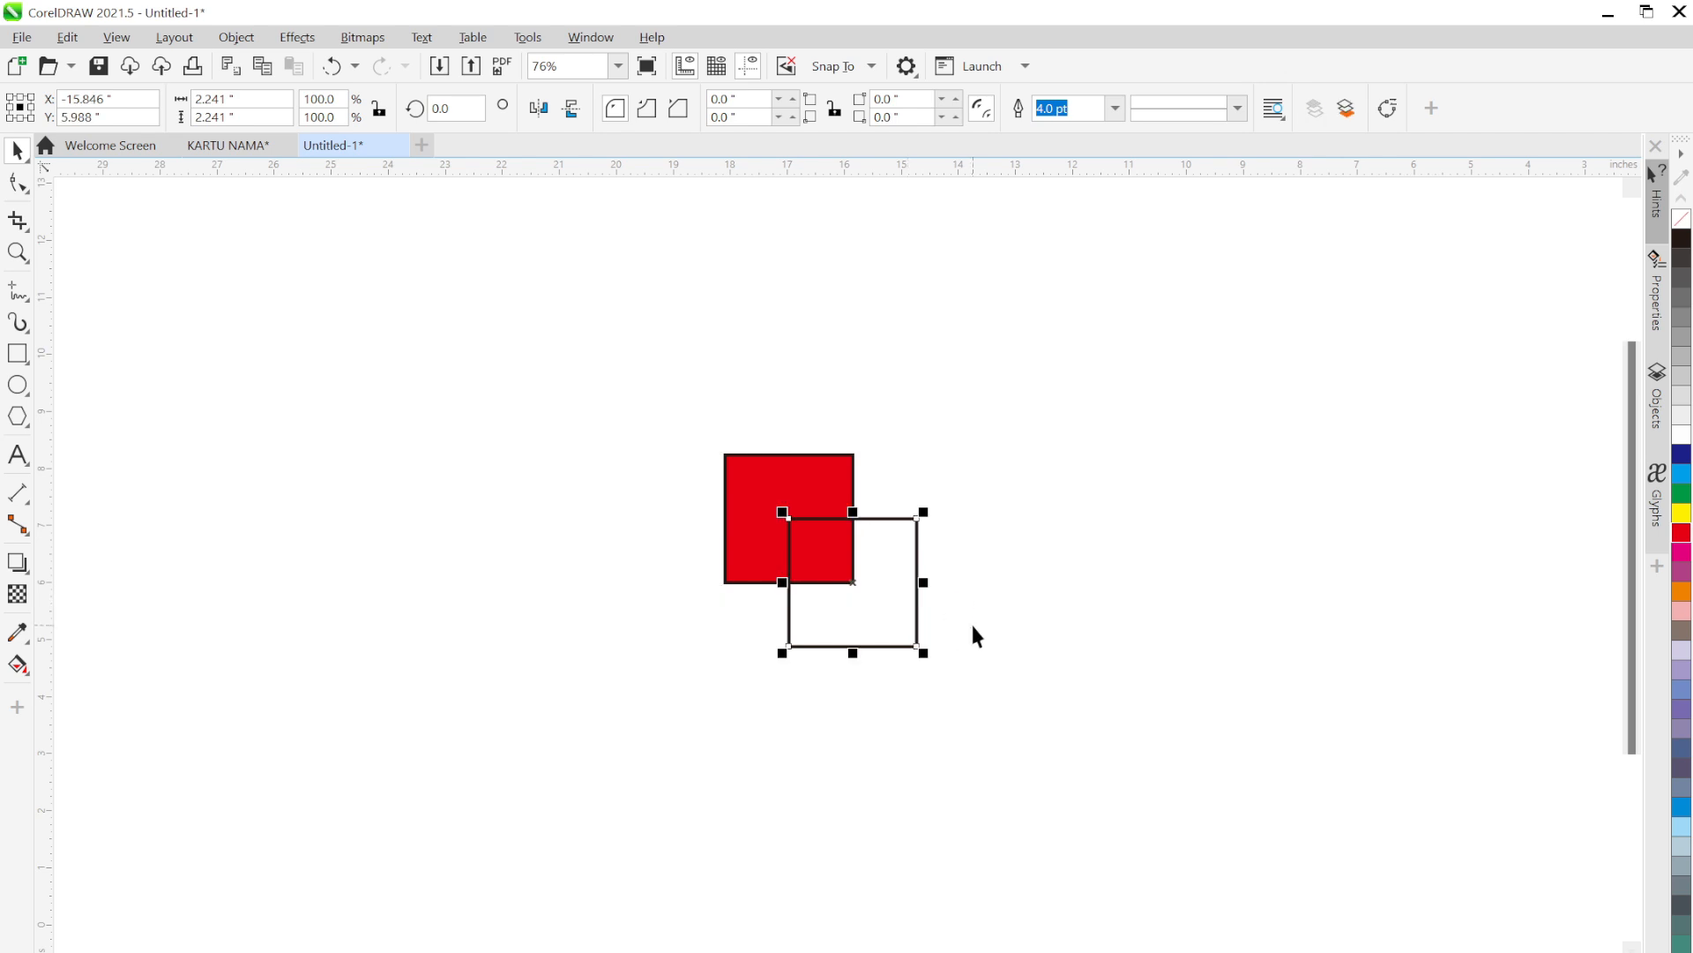
left_click(1682, 454)
left_click(1146, 613)
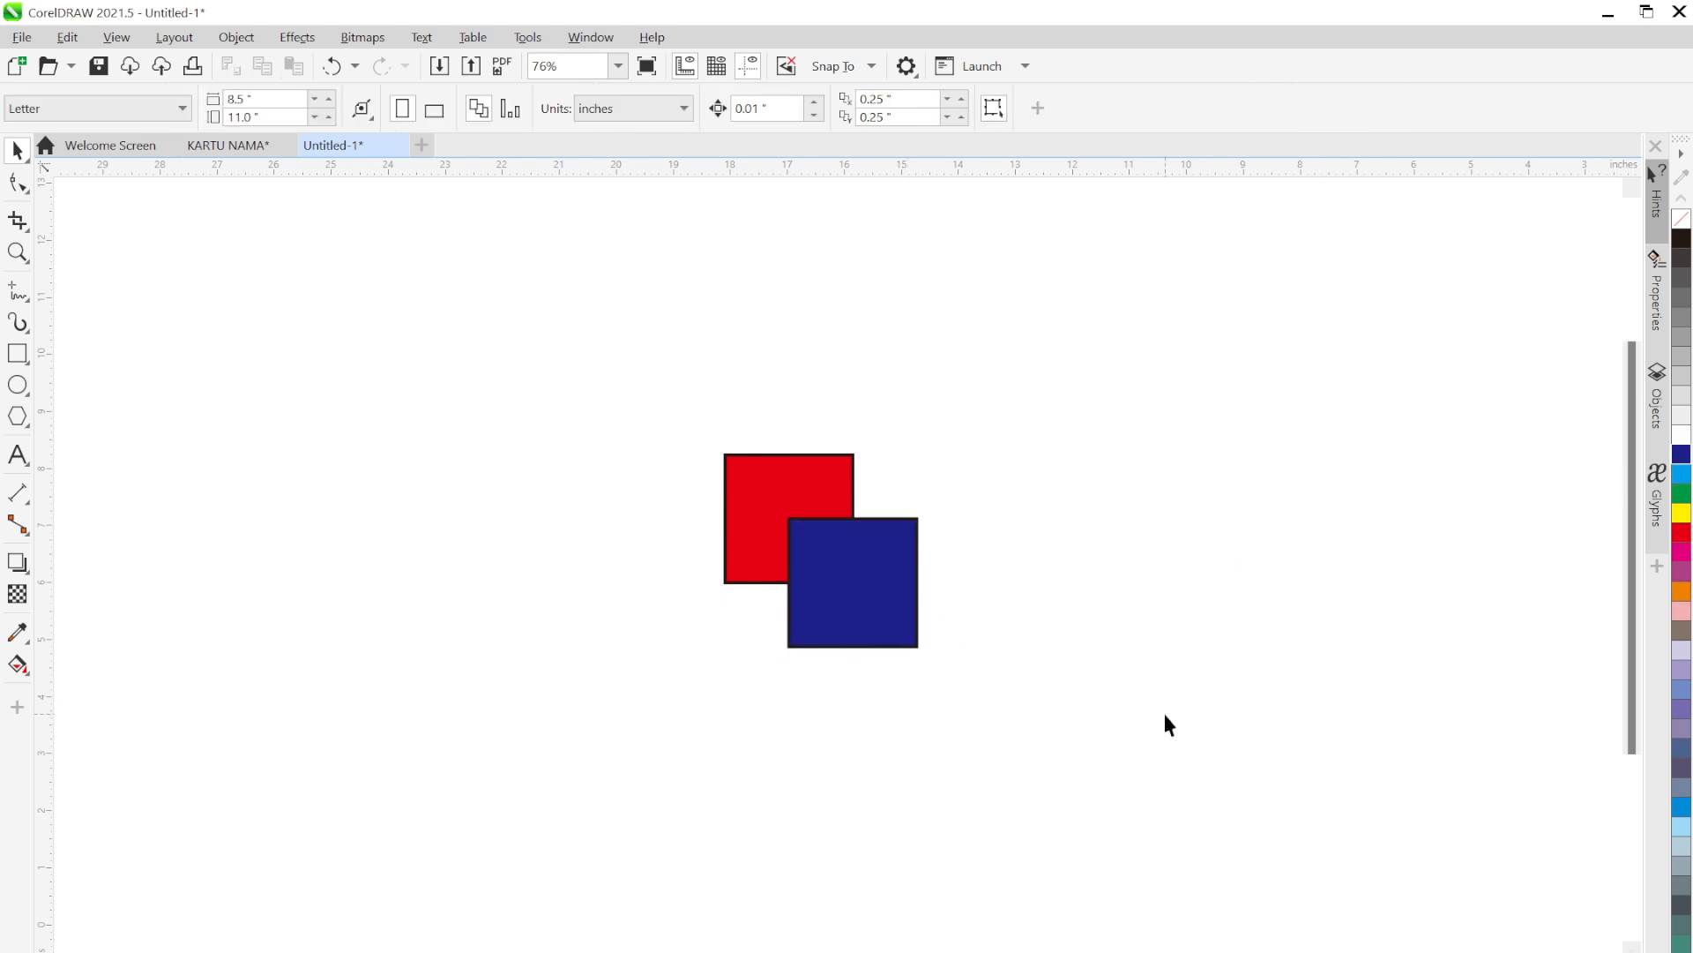
Give the upper square a red outline and the lower a navy outline, removing both fills
left_click(841, 476)
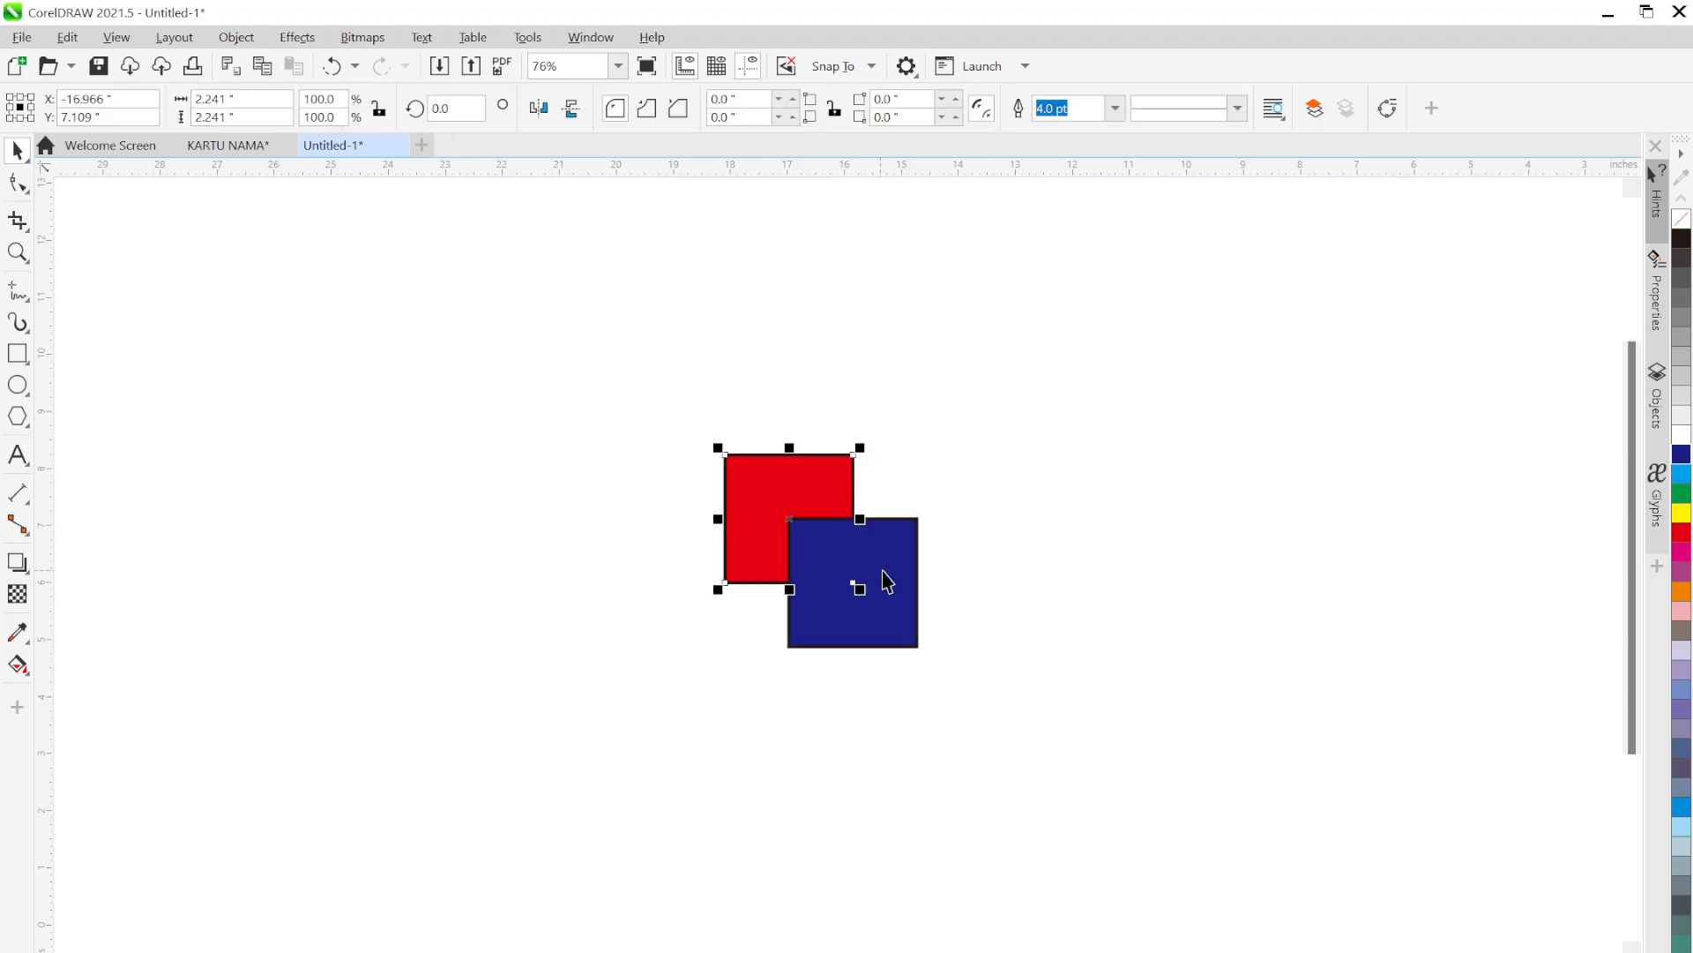
left_click(907, 595)
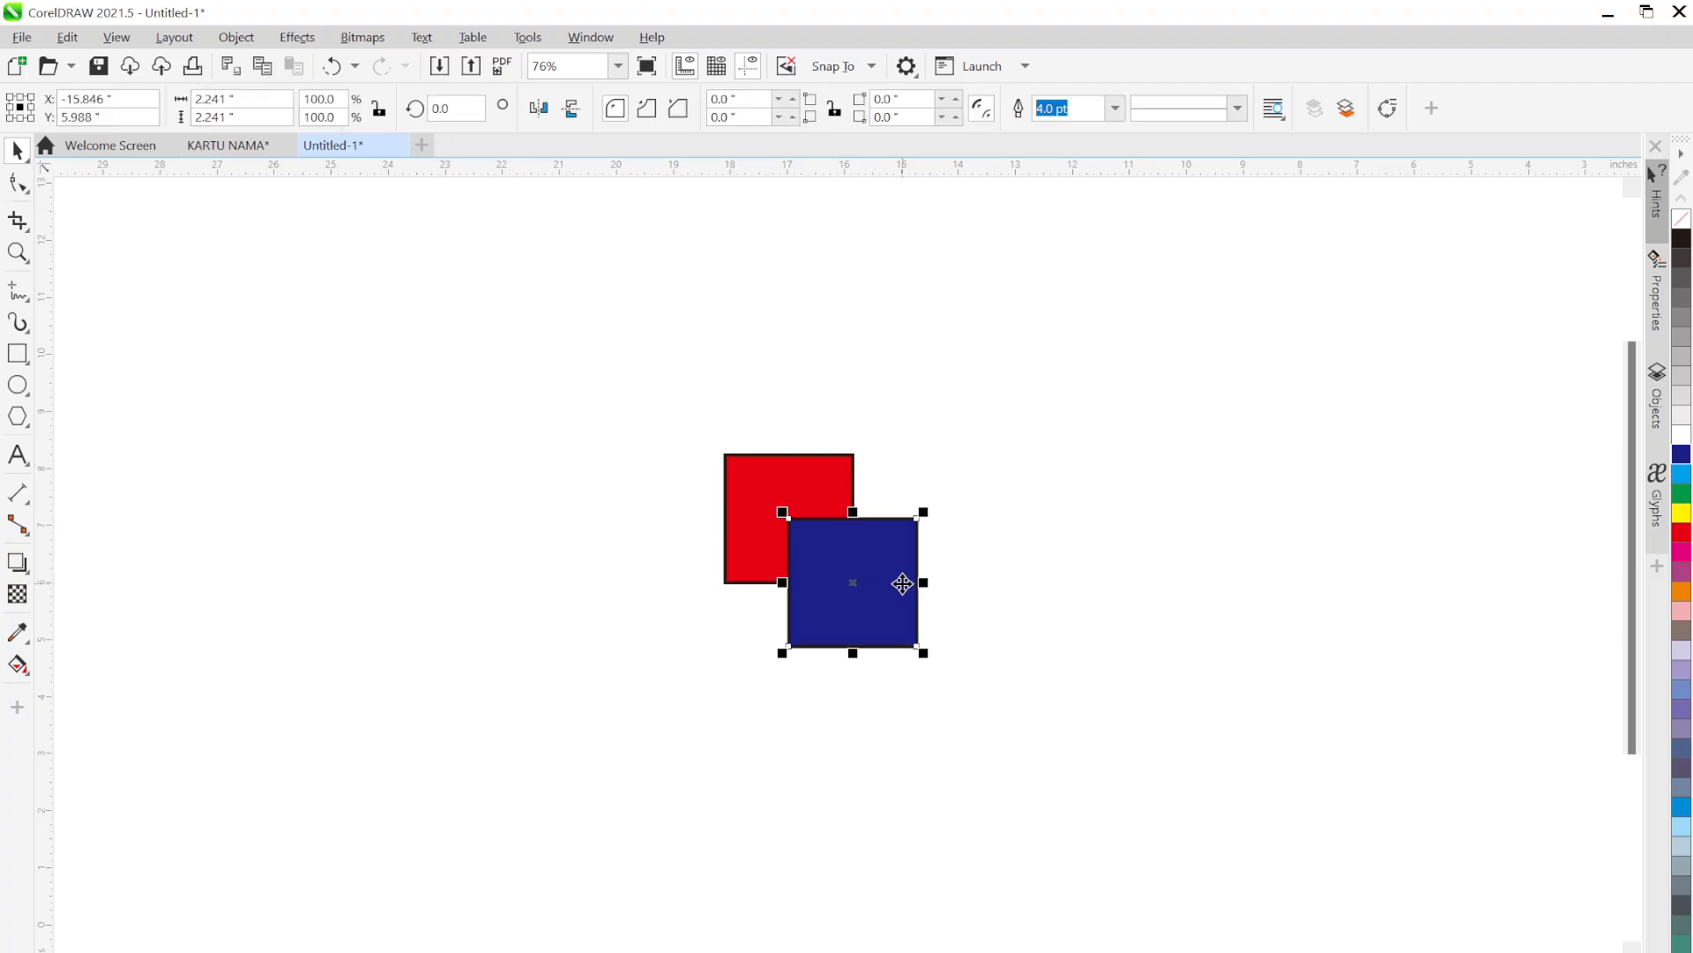
left_click(840, 473)
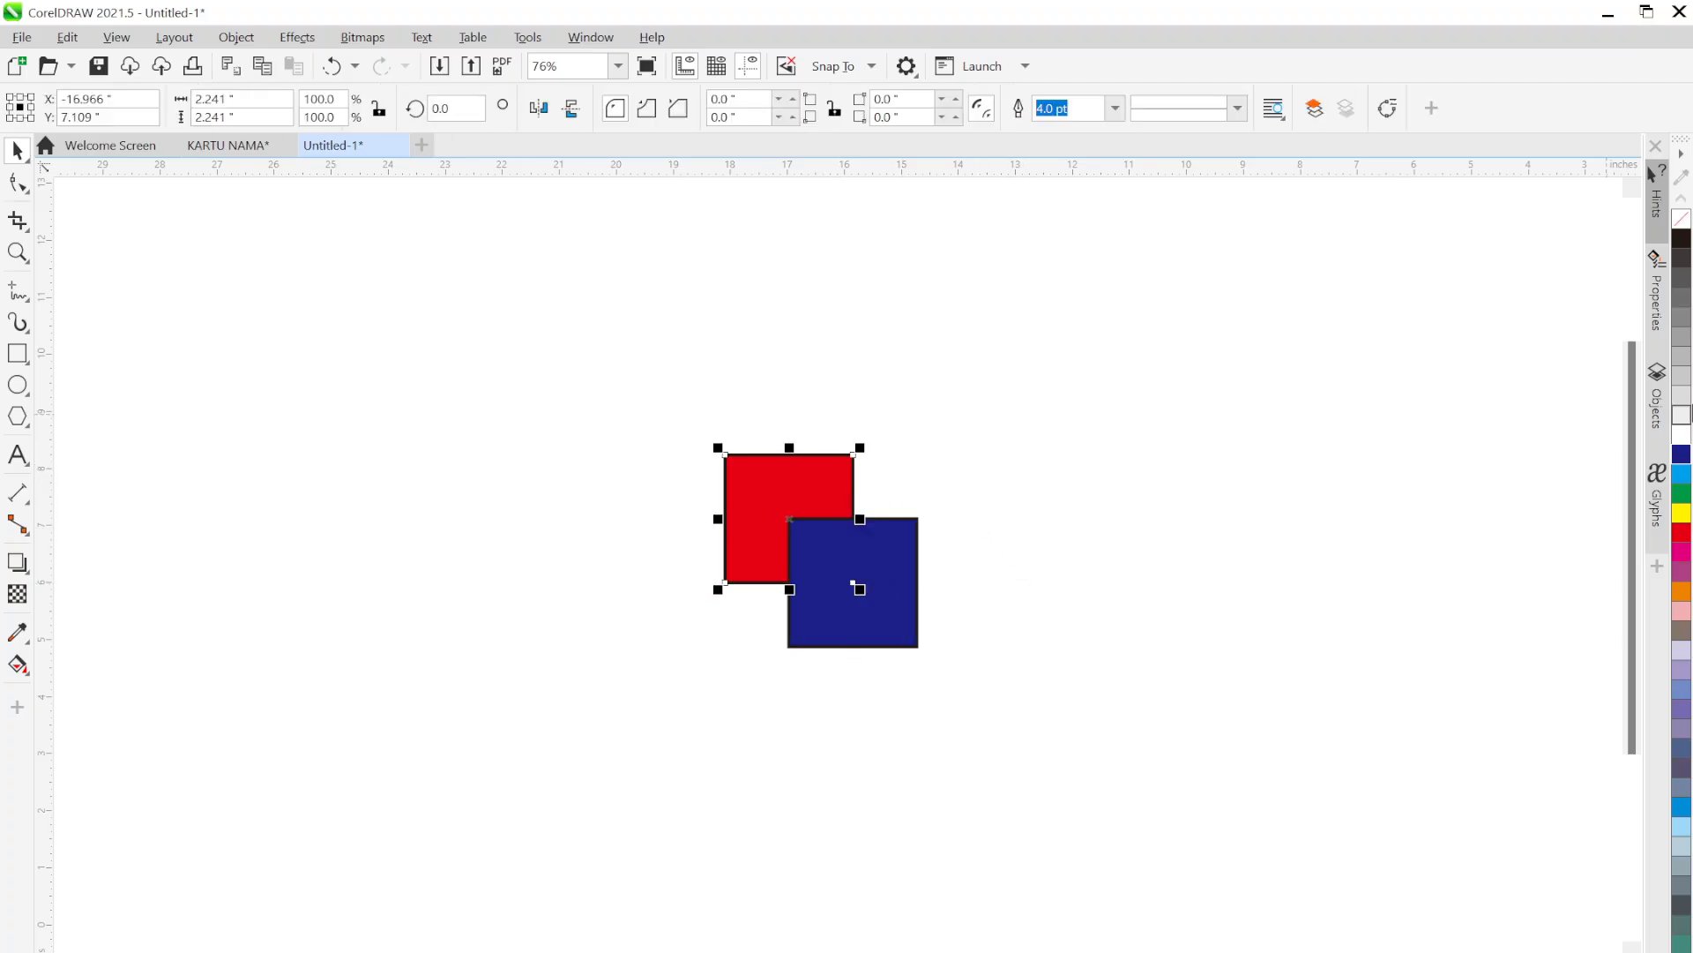
right_click(1682, 458)
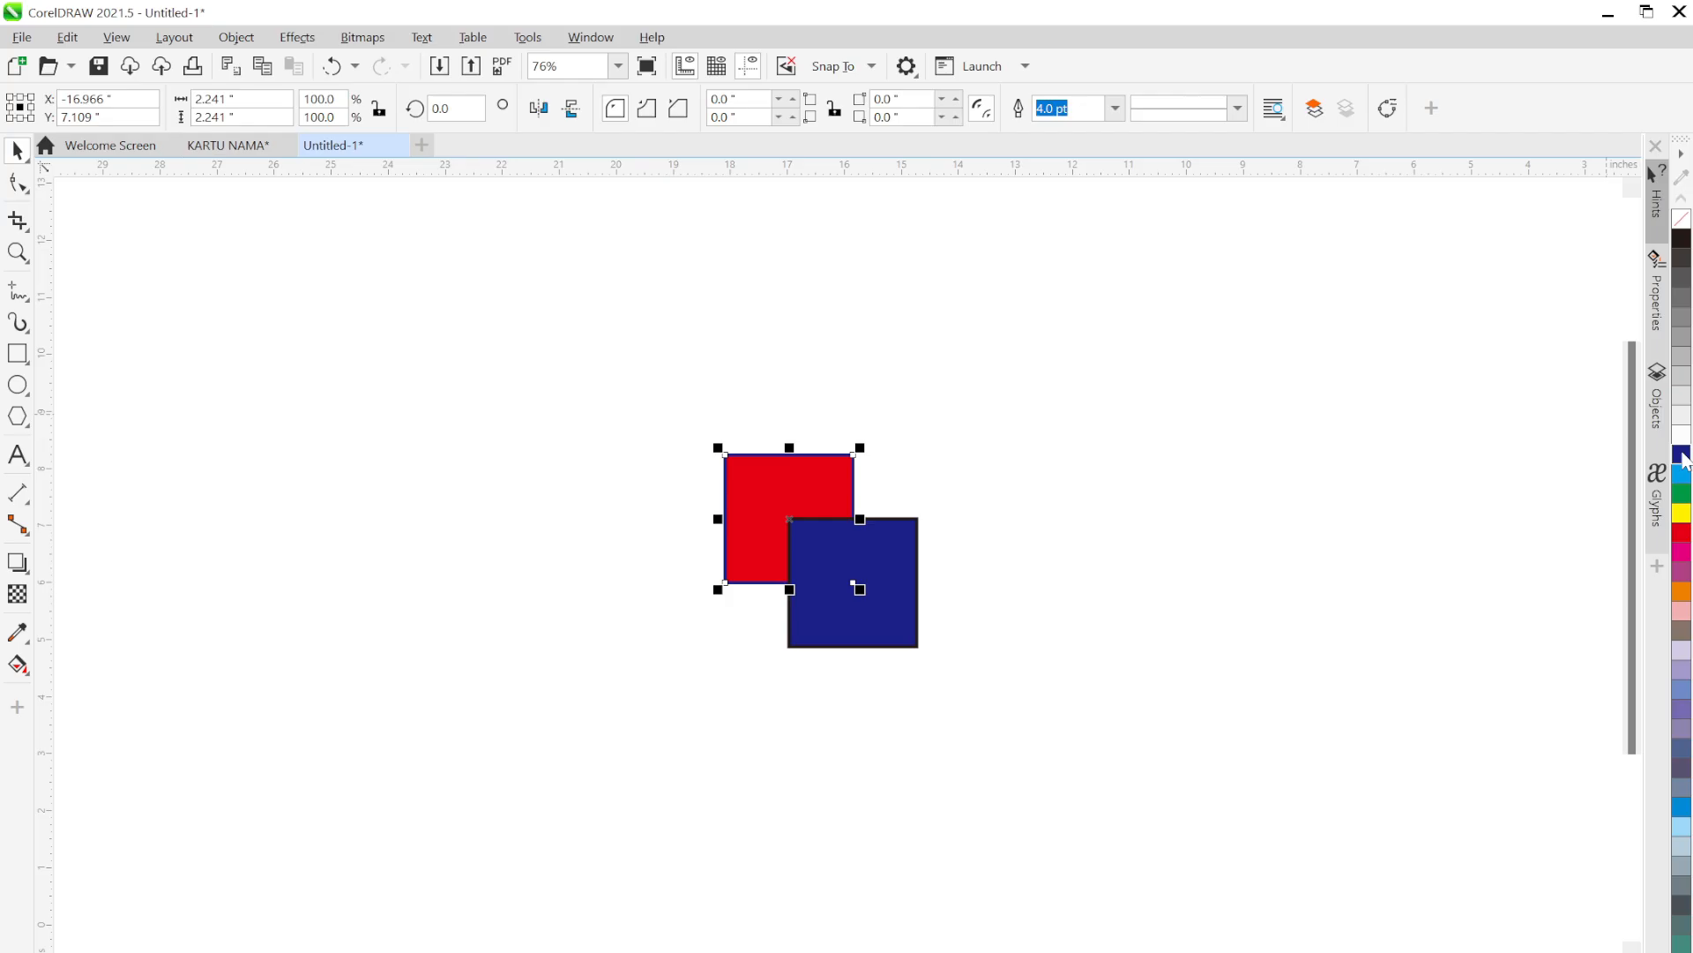
right_click(1682, 536)
left_click(1682, 219)
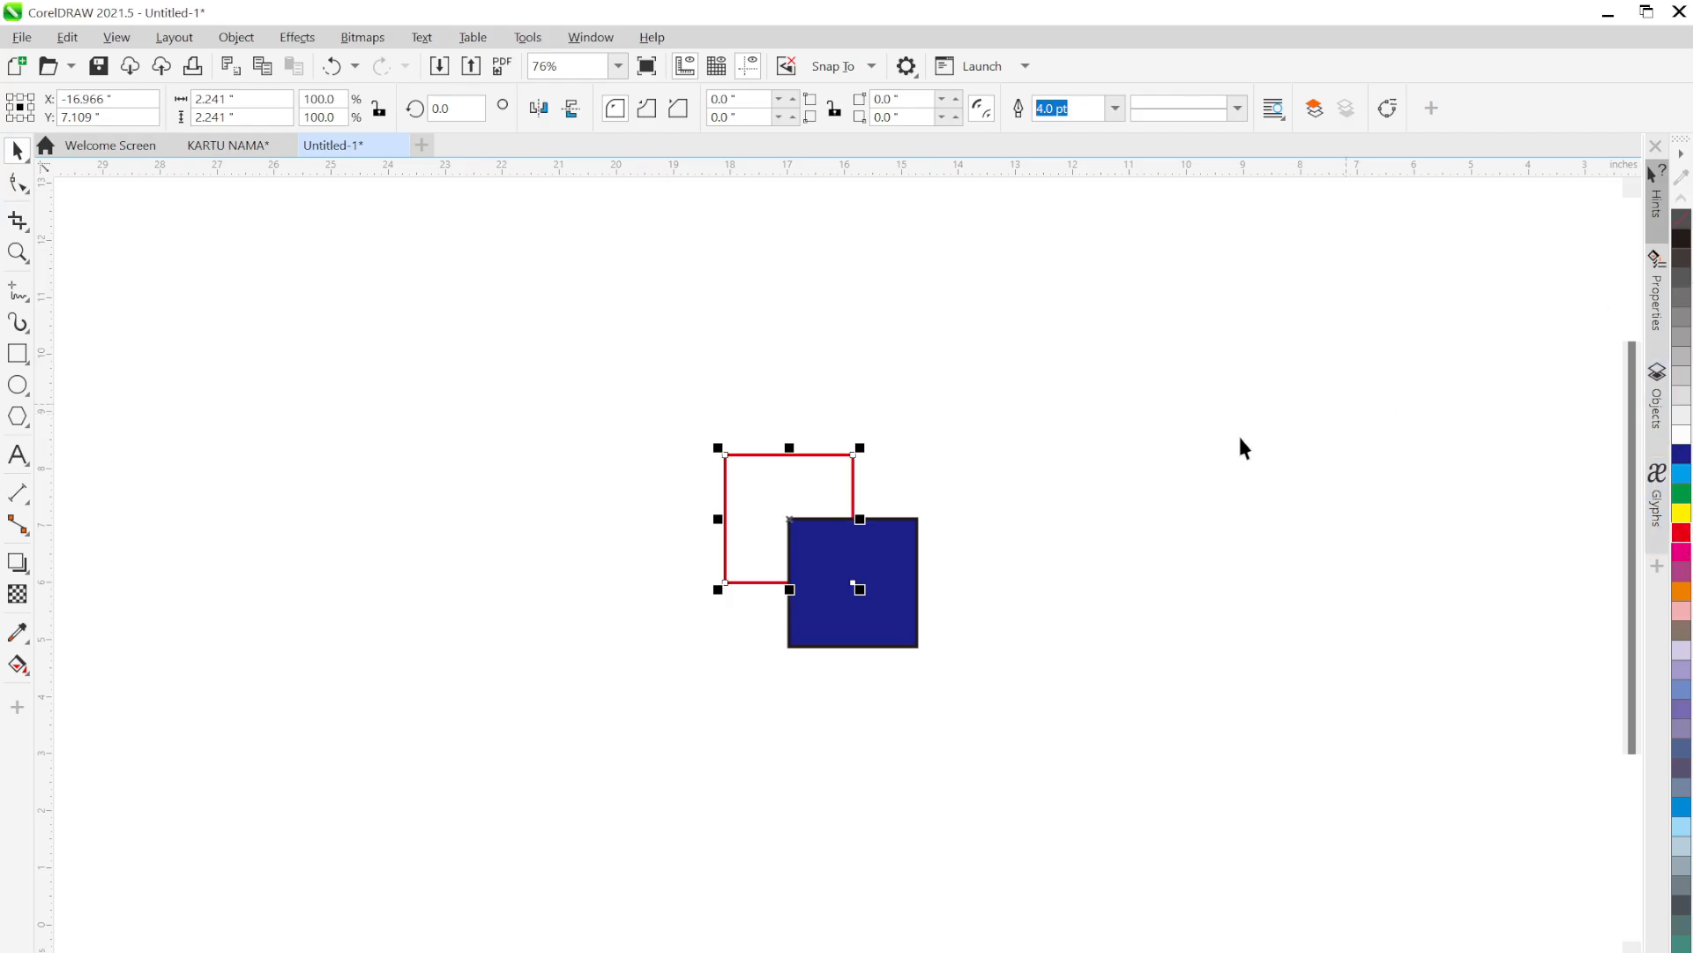
left_click(899, 595)
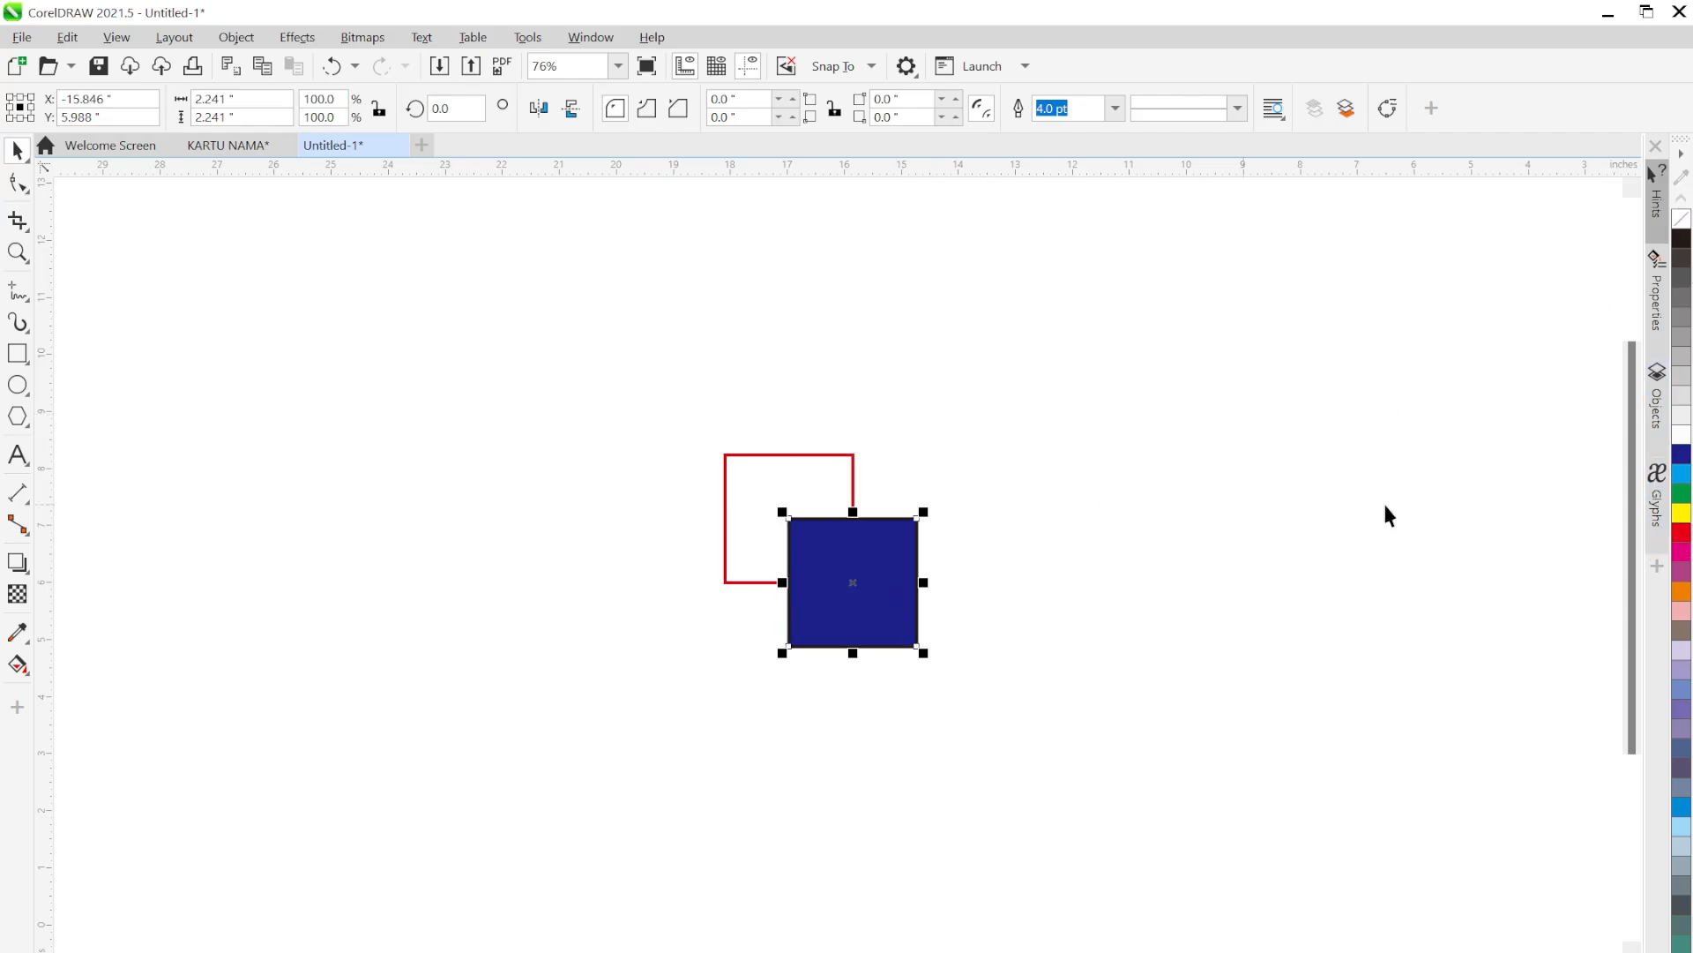
right_click(1683, 458)
left_click(1682, 219)
left_click(966, 568)
Check each square's selection, then marquee-select both squares and release them
scroll(847, 496, "up", 4)
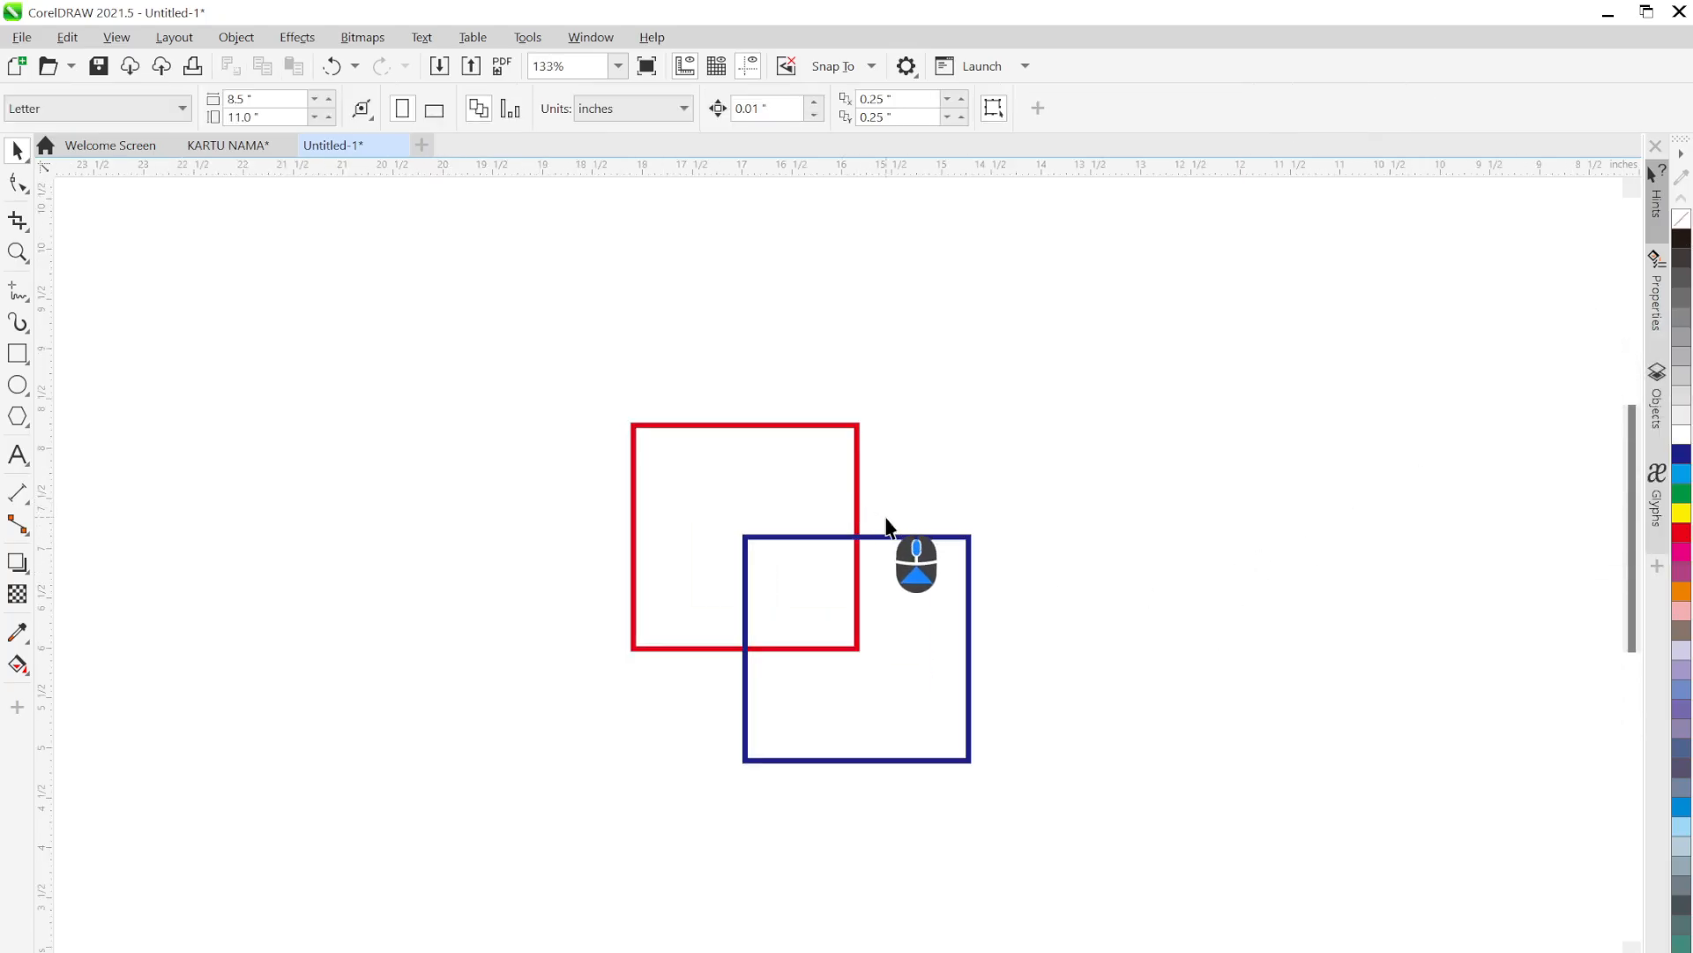
left_click(949, 565)
left_click(859, 456)
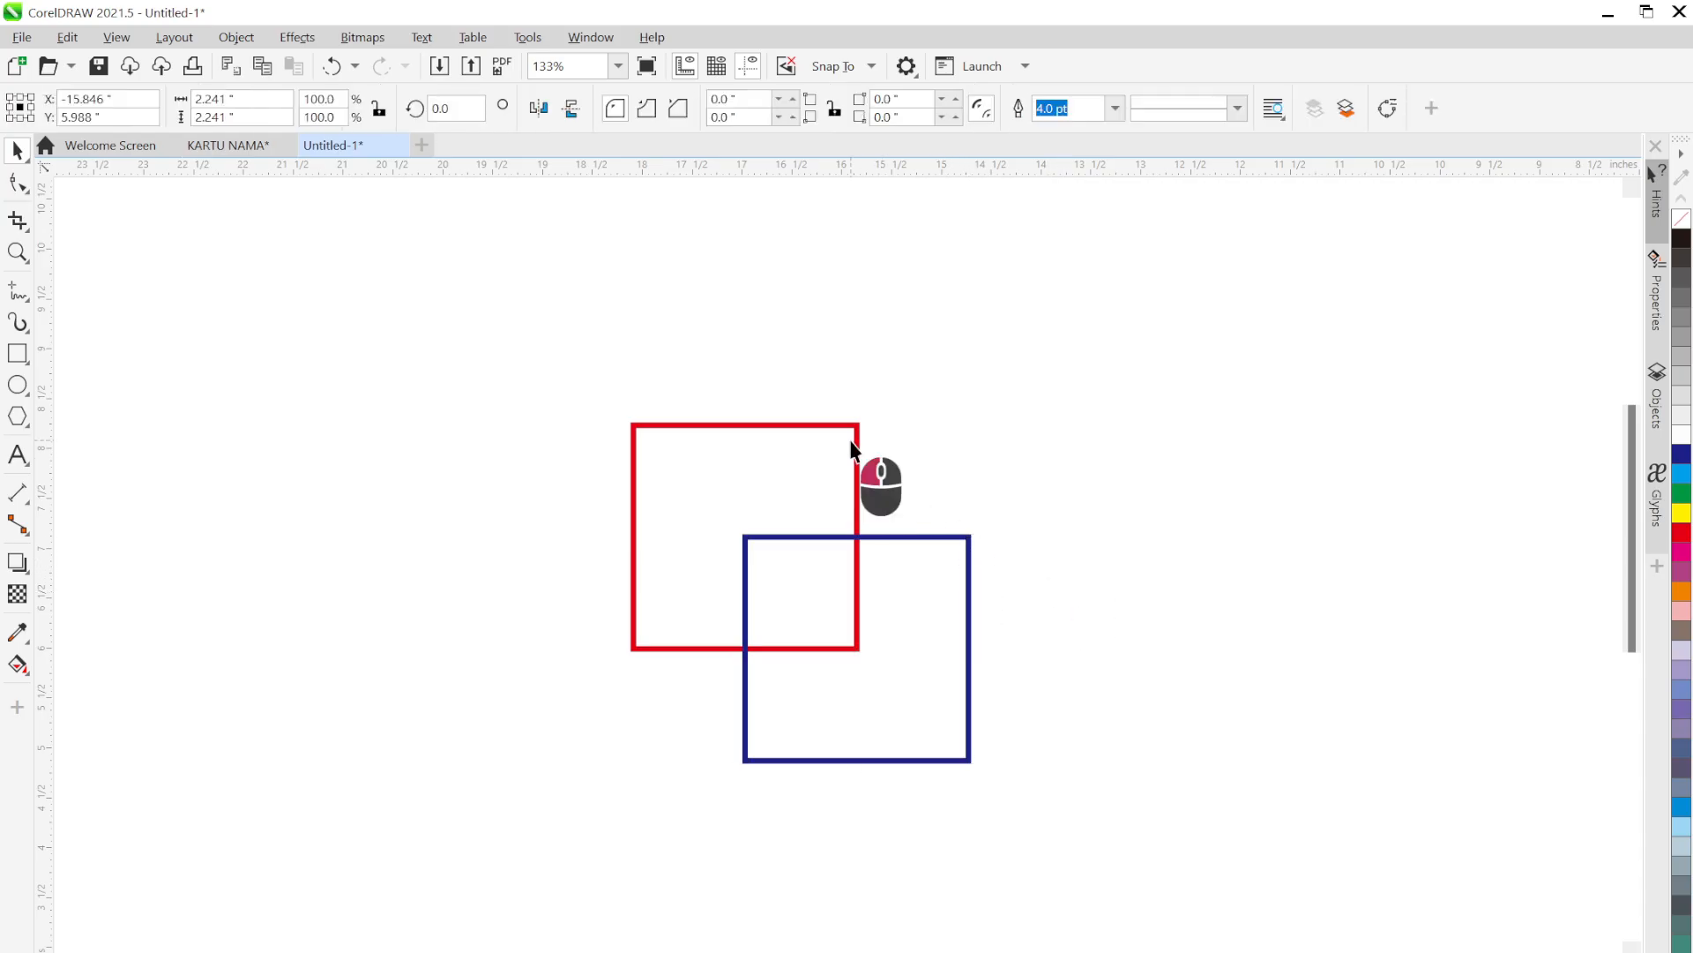
left_click(1261, 642)
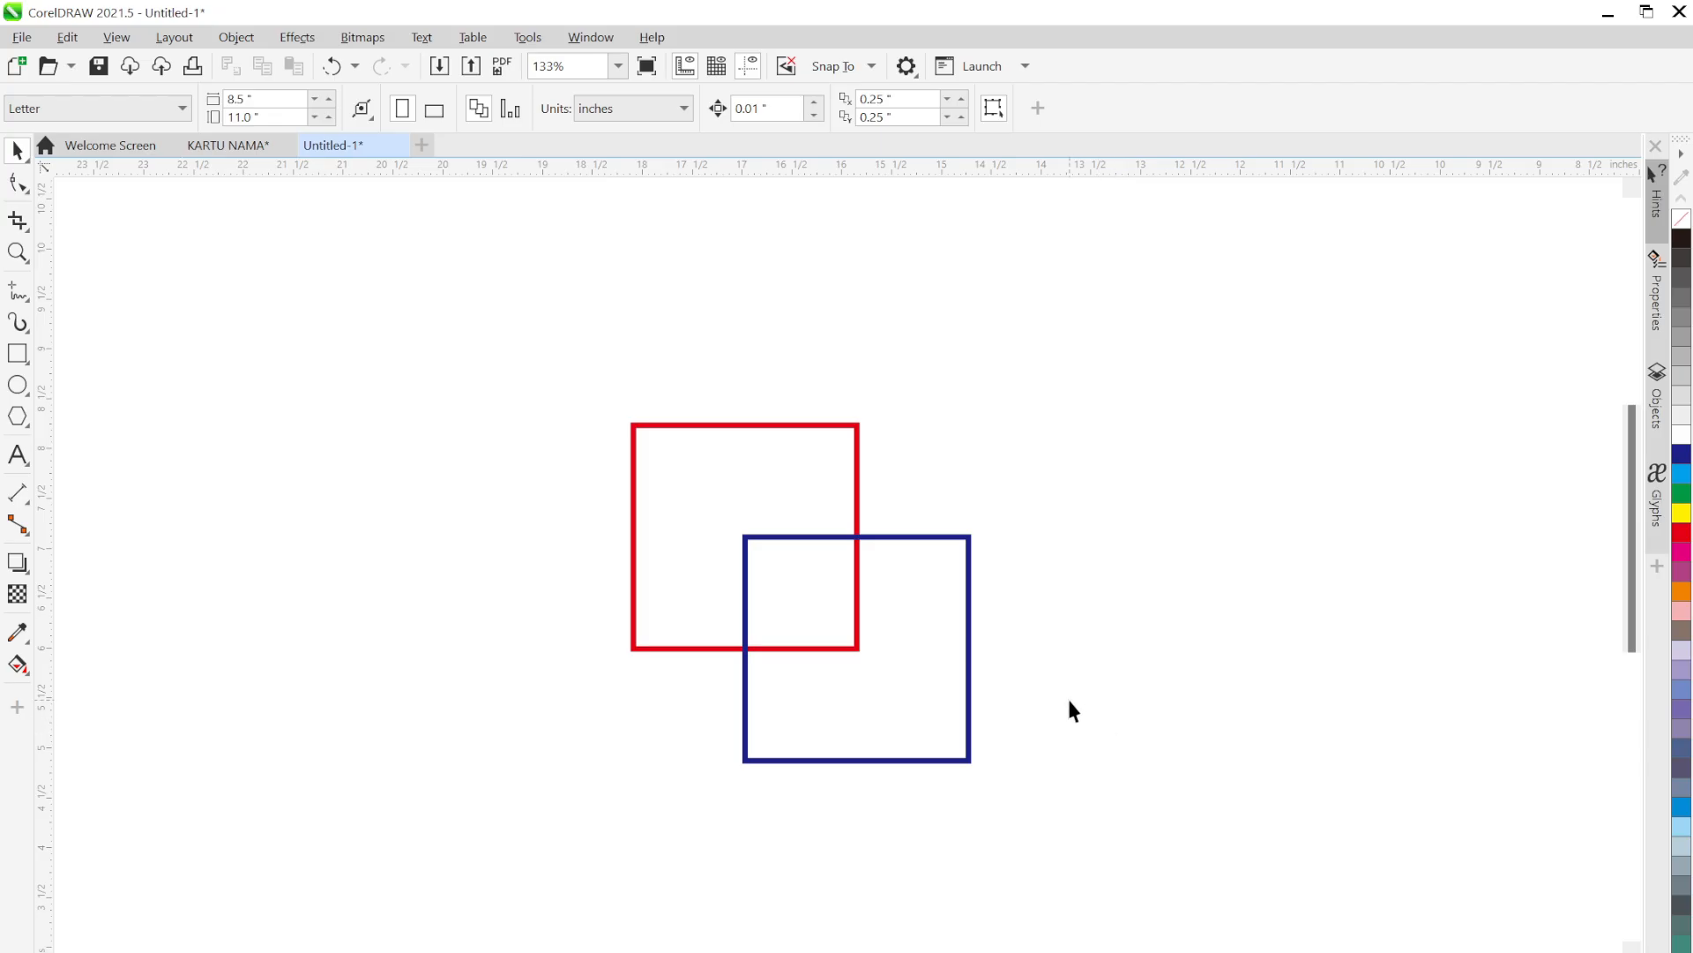
left_click_drag(1045, 637, 1064, 693)
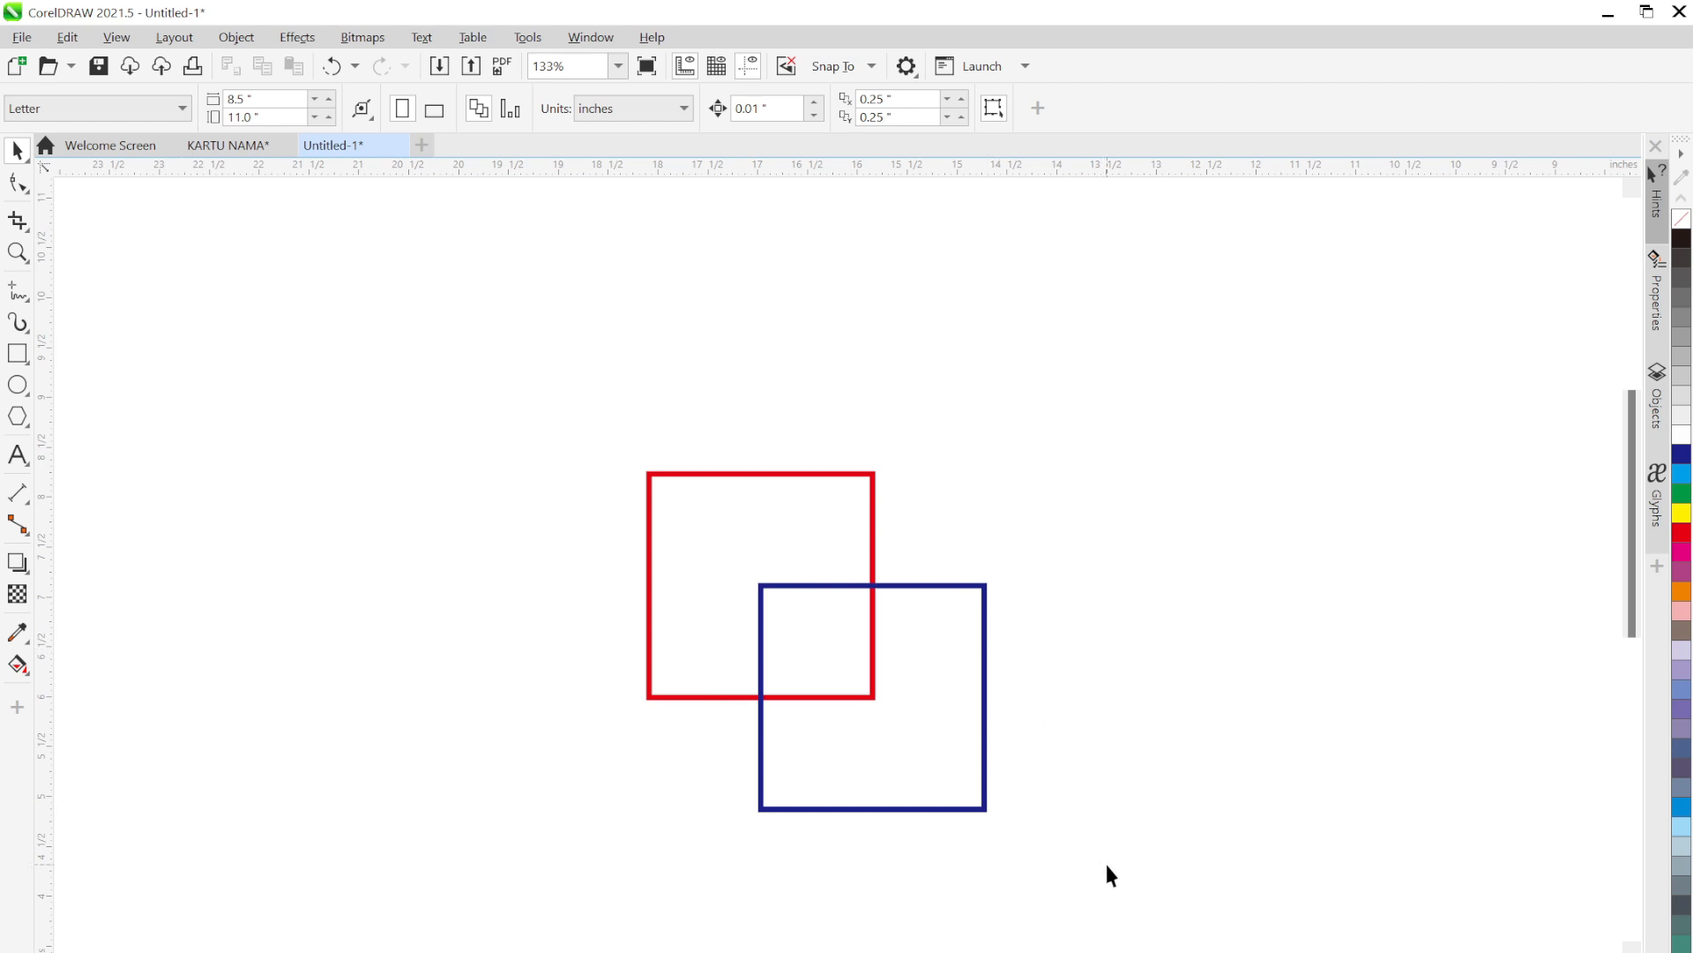
left_click_drag(1140, 879, 542, 388)
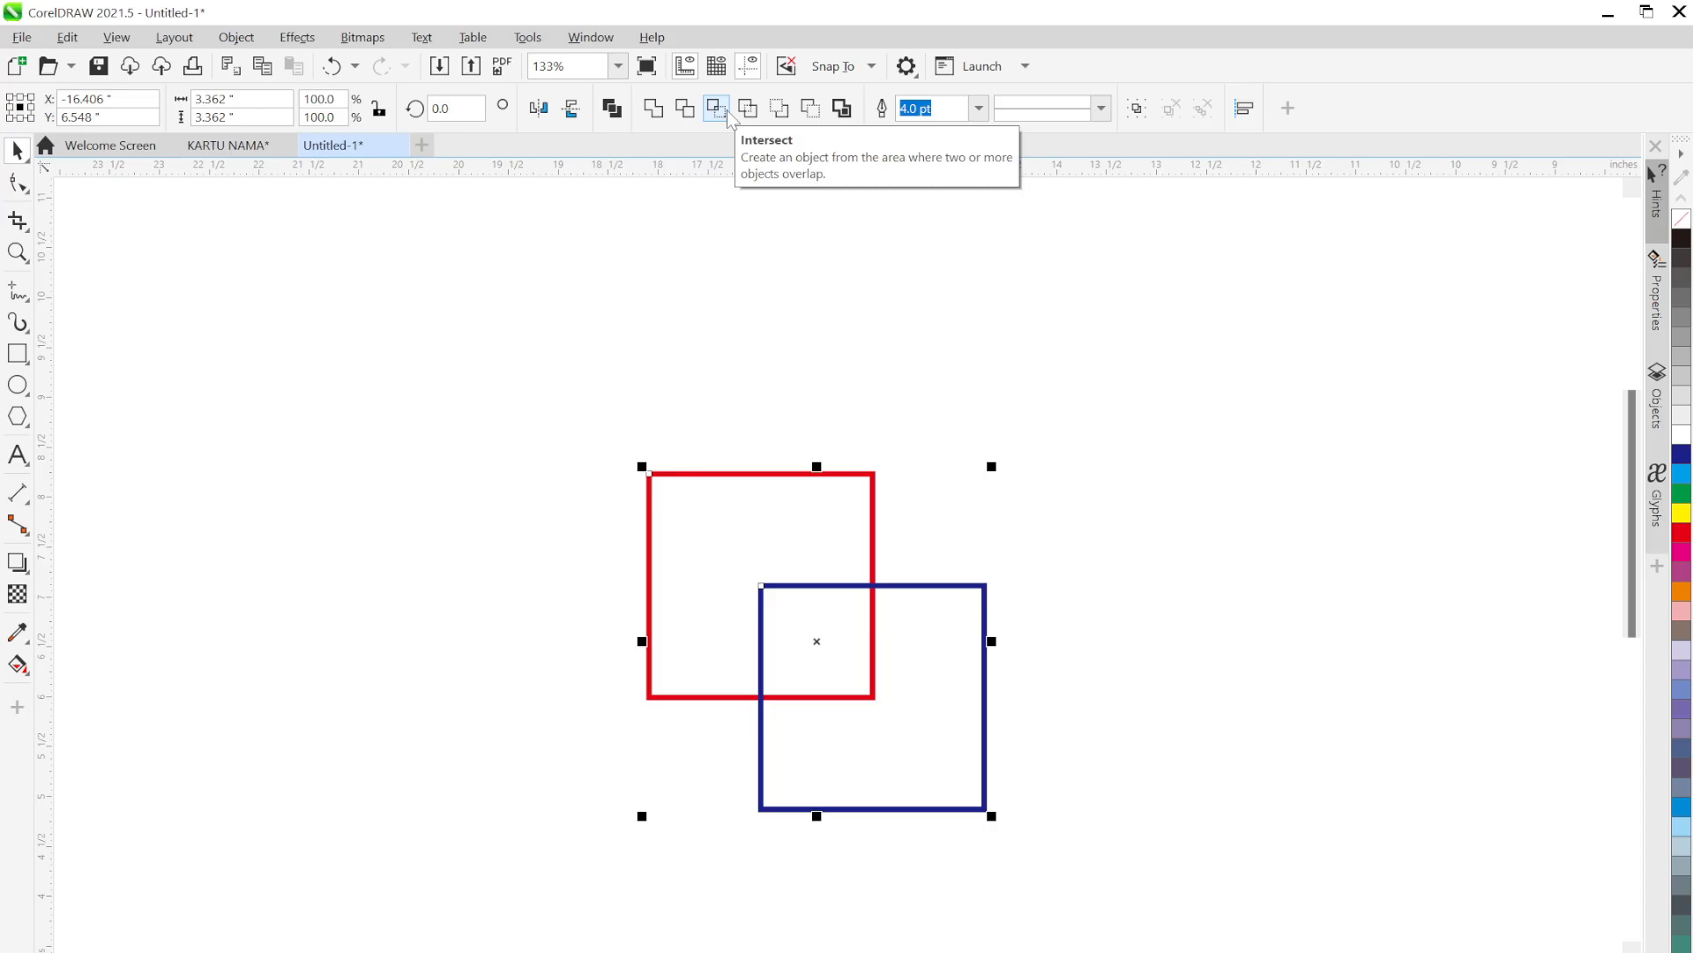
left_click(822, 425)
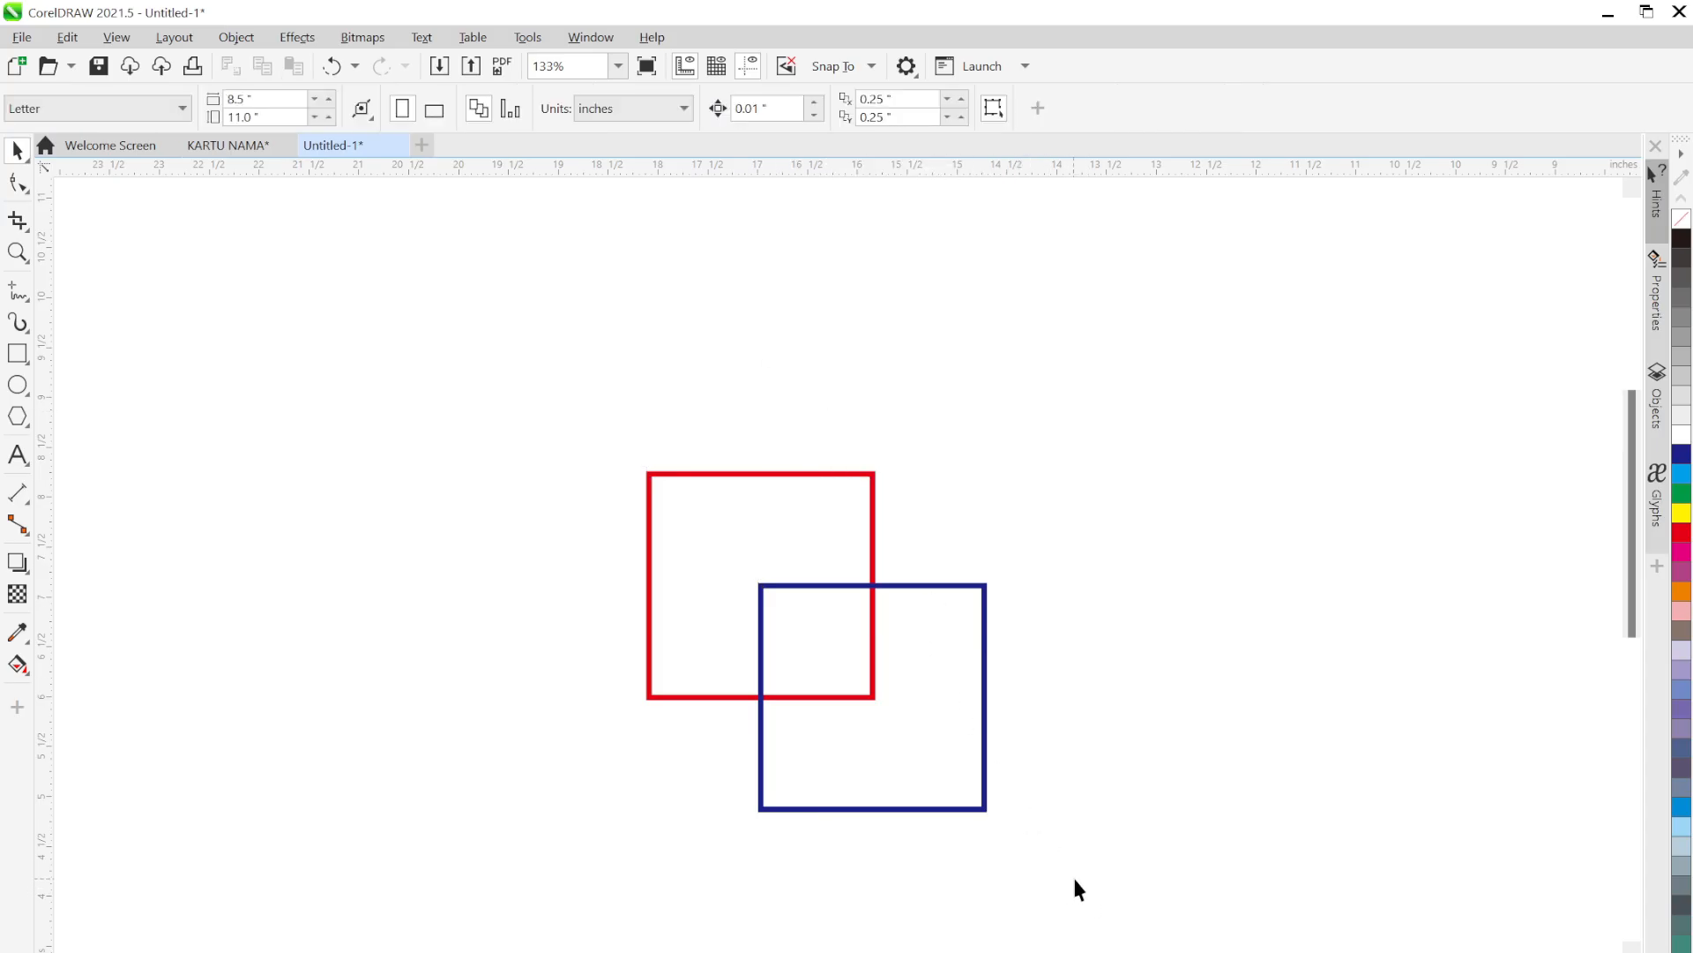
Click each square in turn again, then marquee-select both overlapping squares
left_click(985, 765)
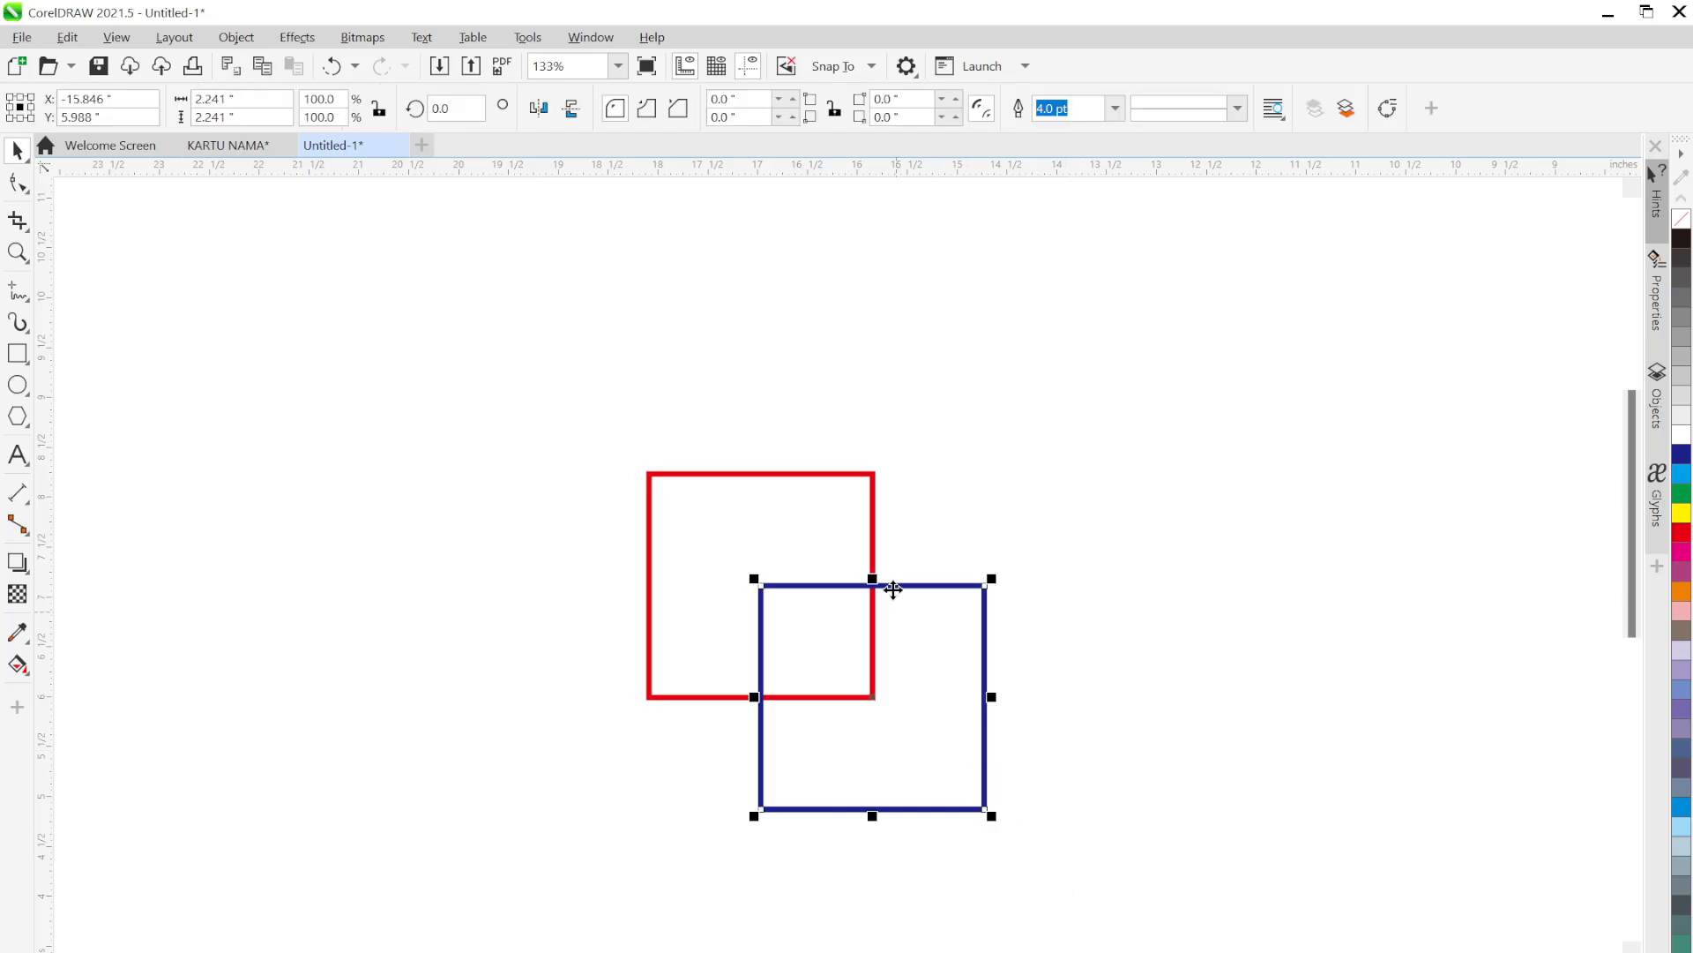
left_click(873, 534)
left_click(996, 556)
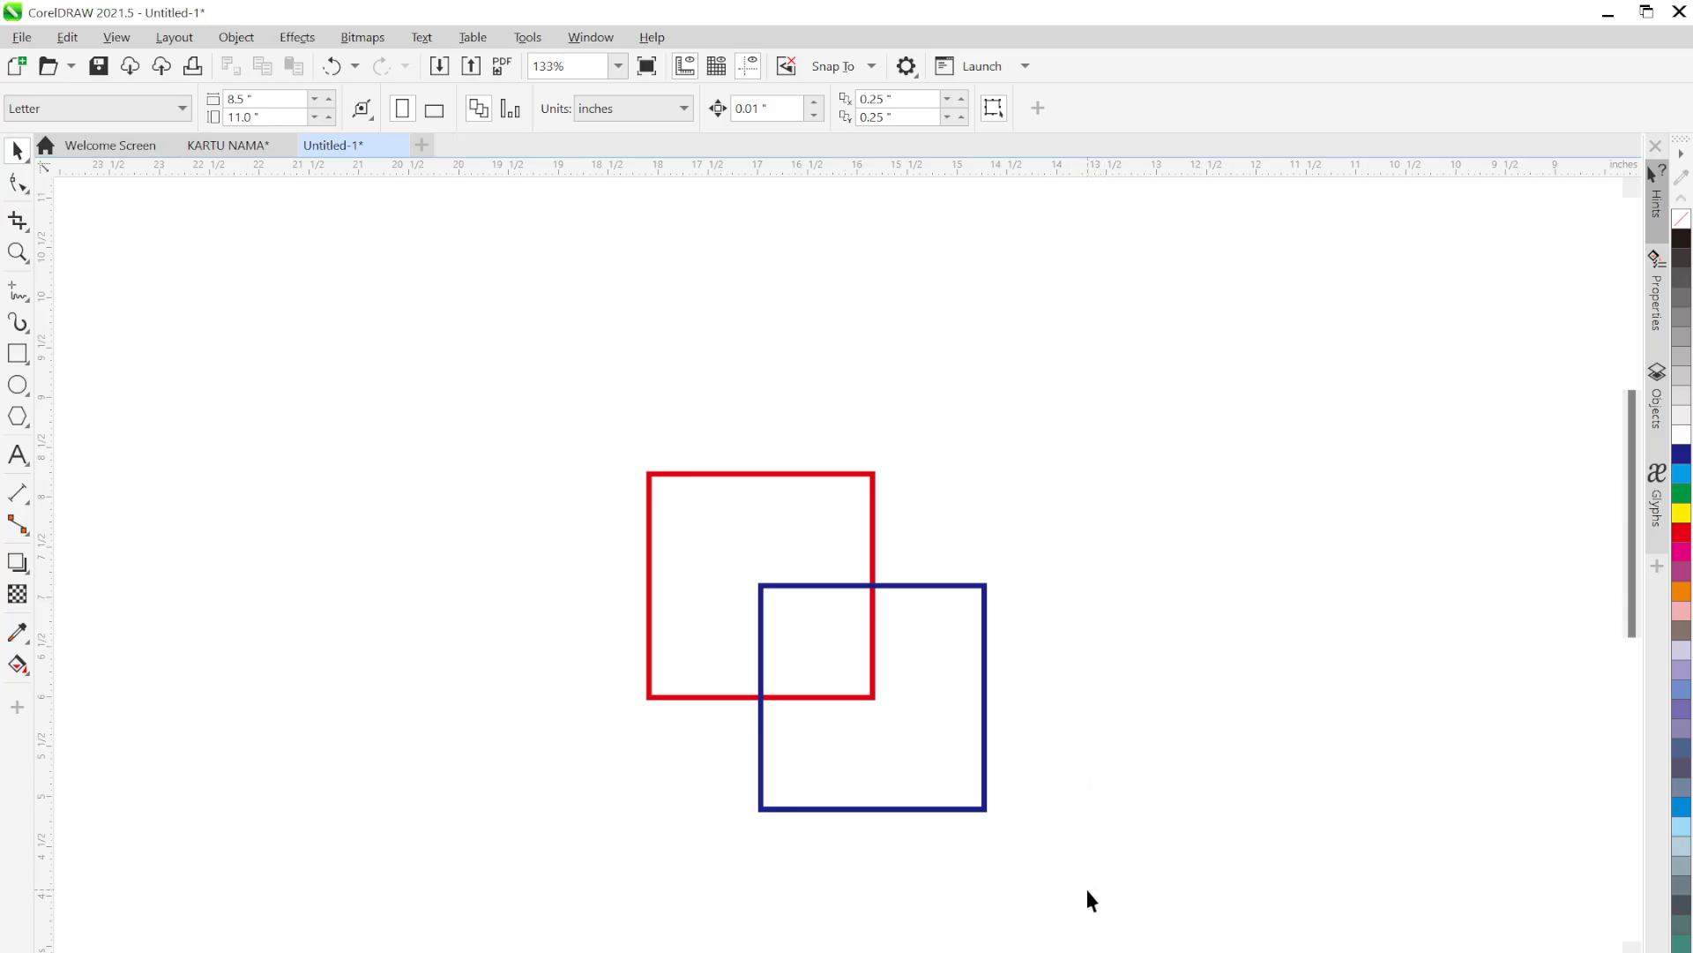
left_click(1054, 863)
left_click(911, 695)
left_click(828, 550)
left_click(961, 543)
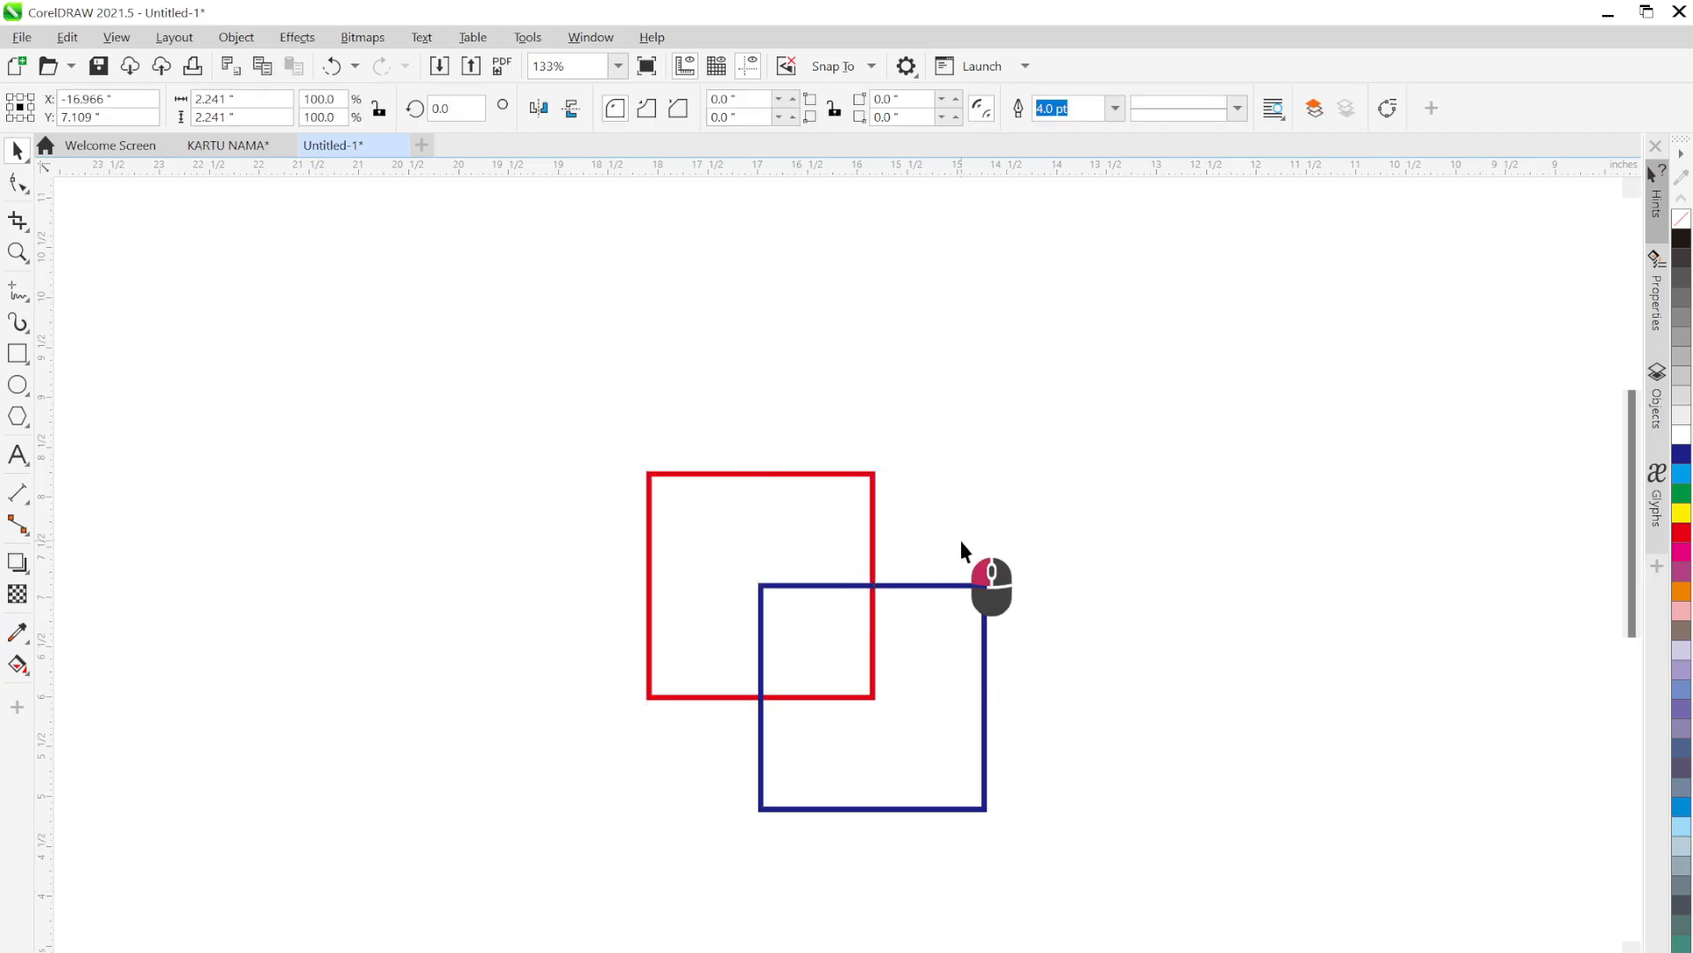
left_click(845, 533)
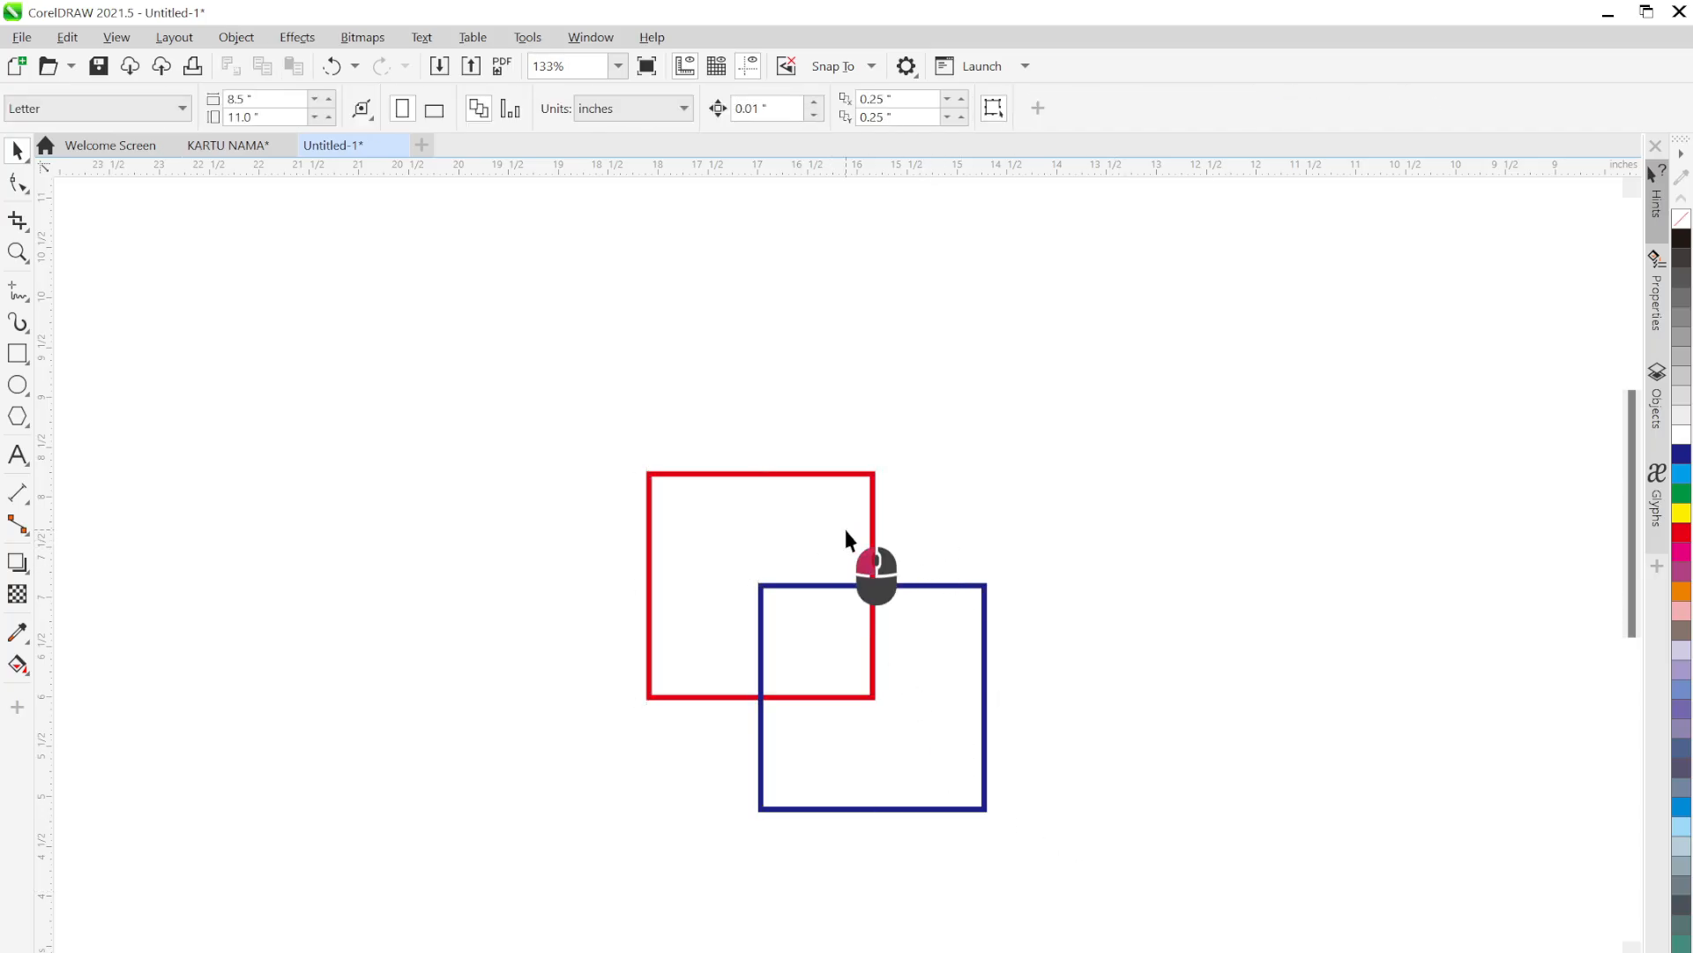
left_click(940, 665)
left_click(1090, 838)
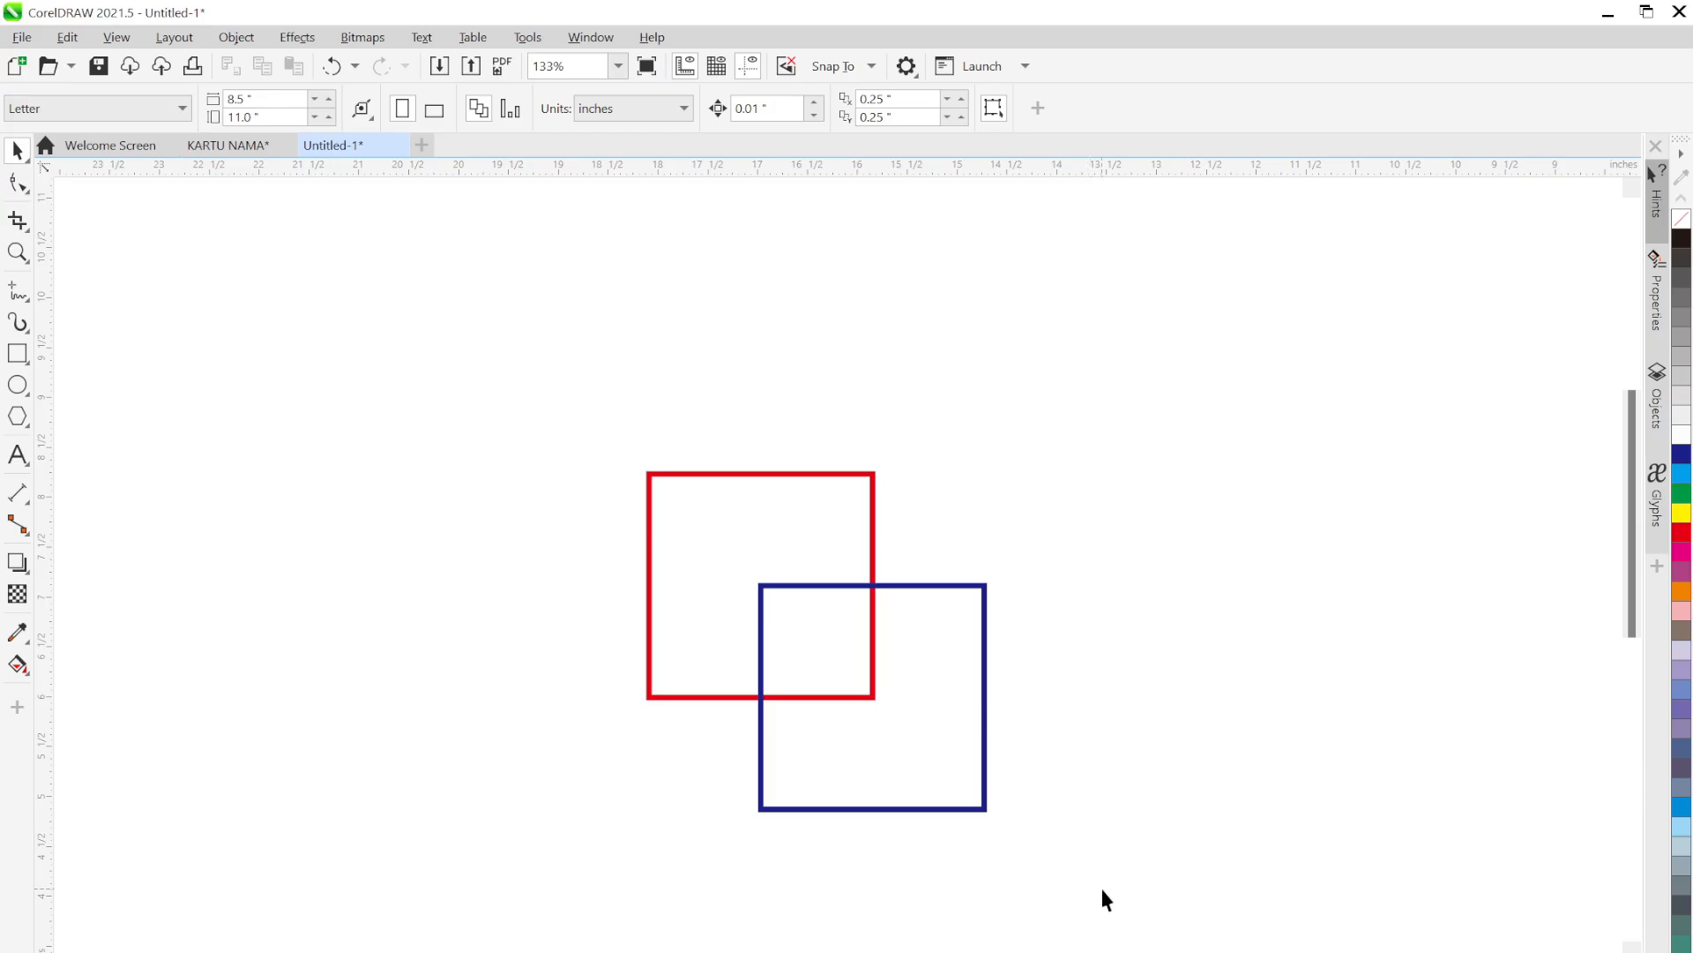
left_click_drag(1109, 890, 572, 377)
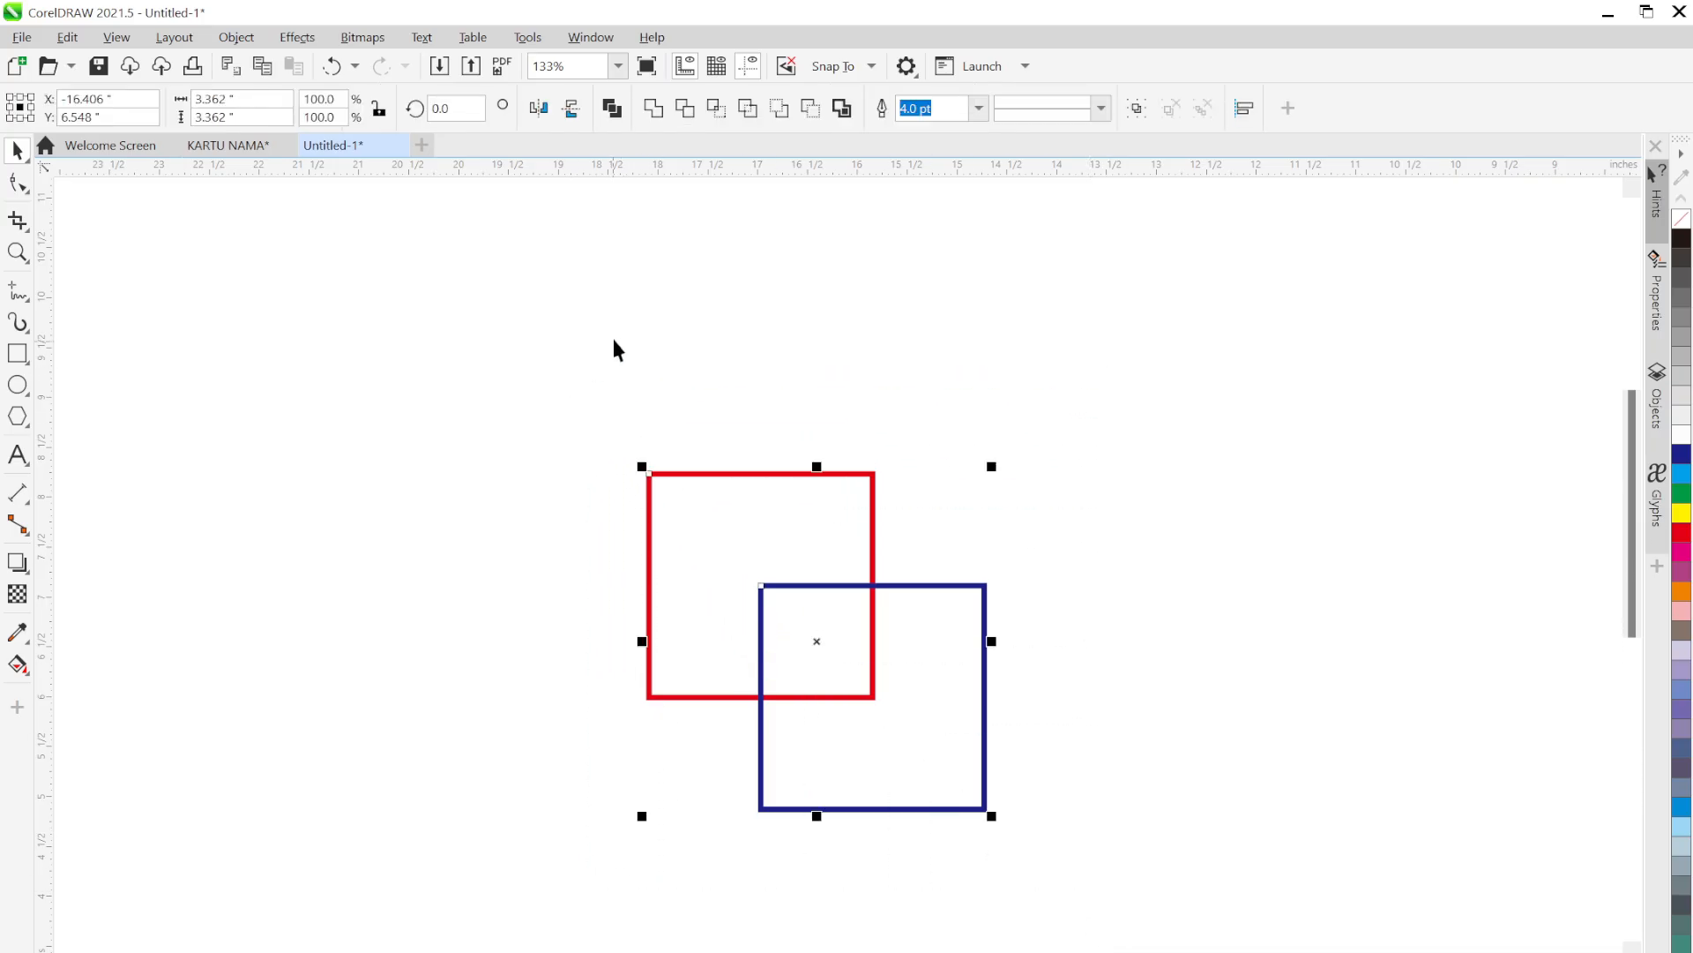
Weld the squares, shrink the merged outline to 50.5% at top-left, and paste a fresh pair
left_click(660, 115)
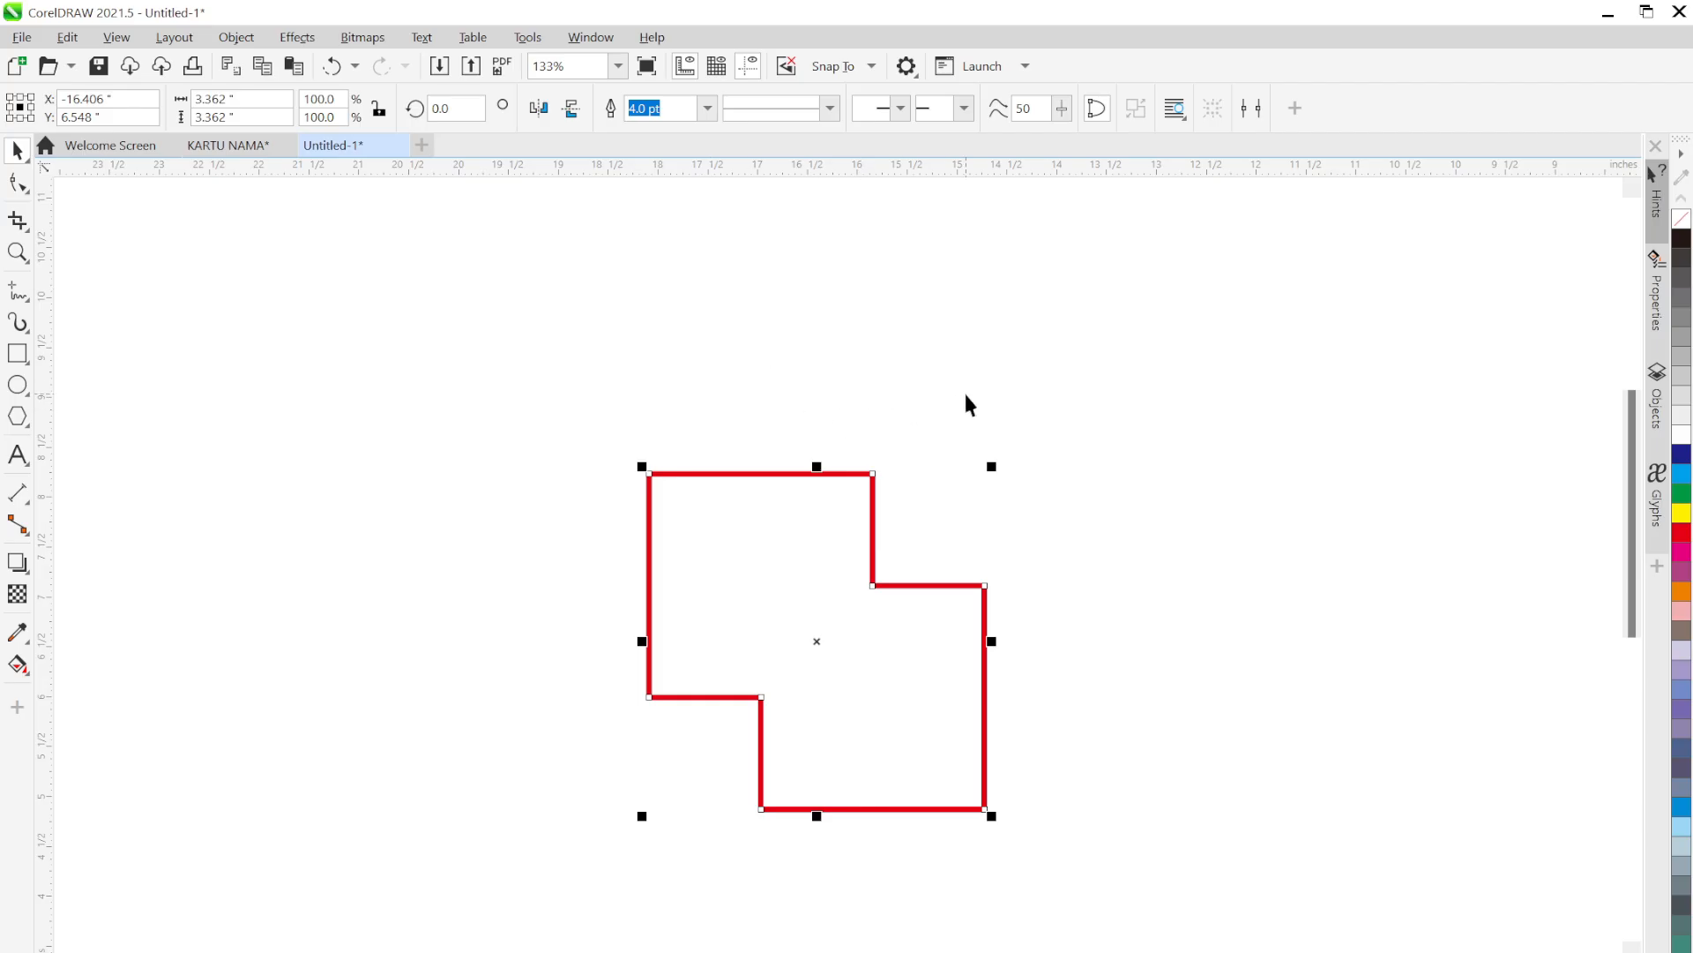
left_click(1024, 505)
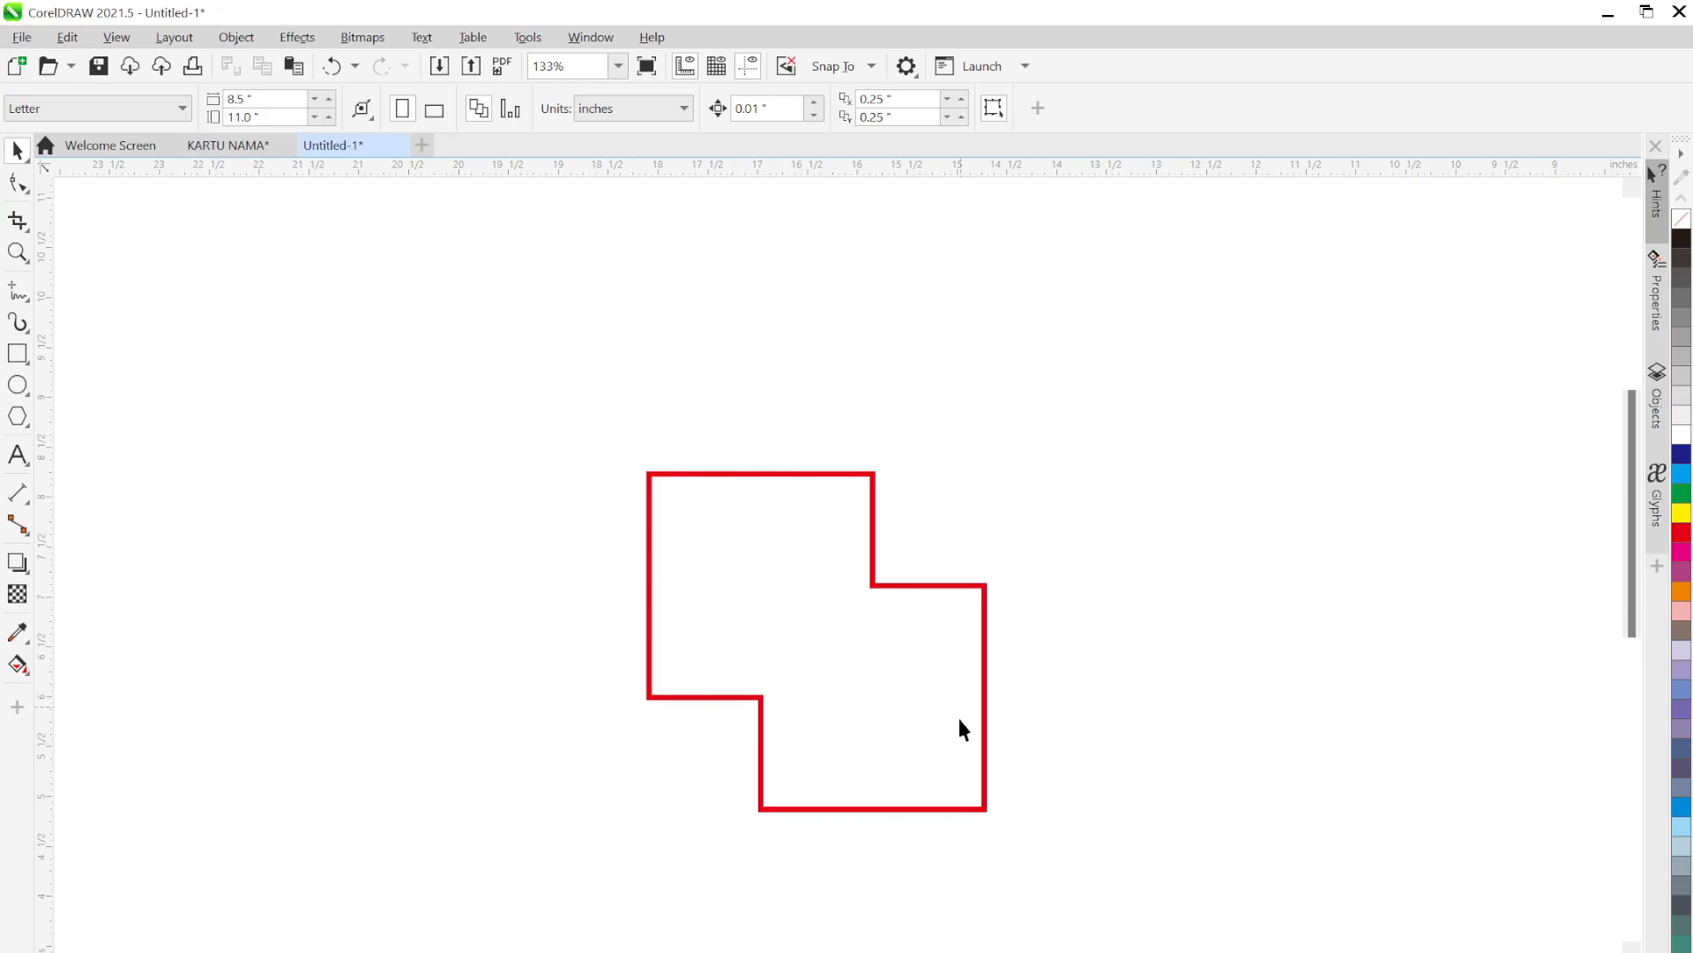
left_click_drag(913, 722, 333, 450)
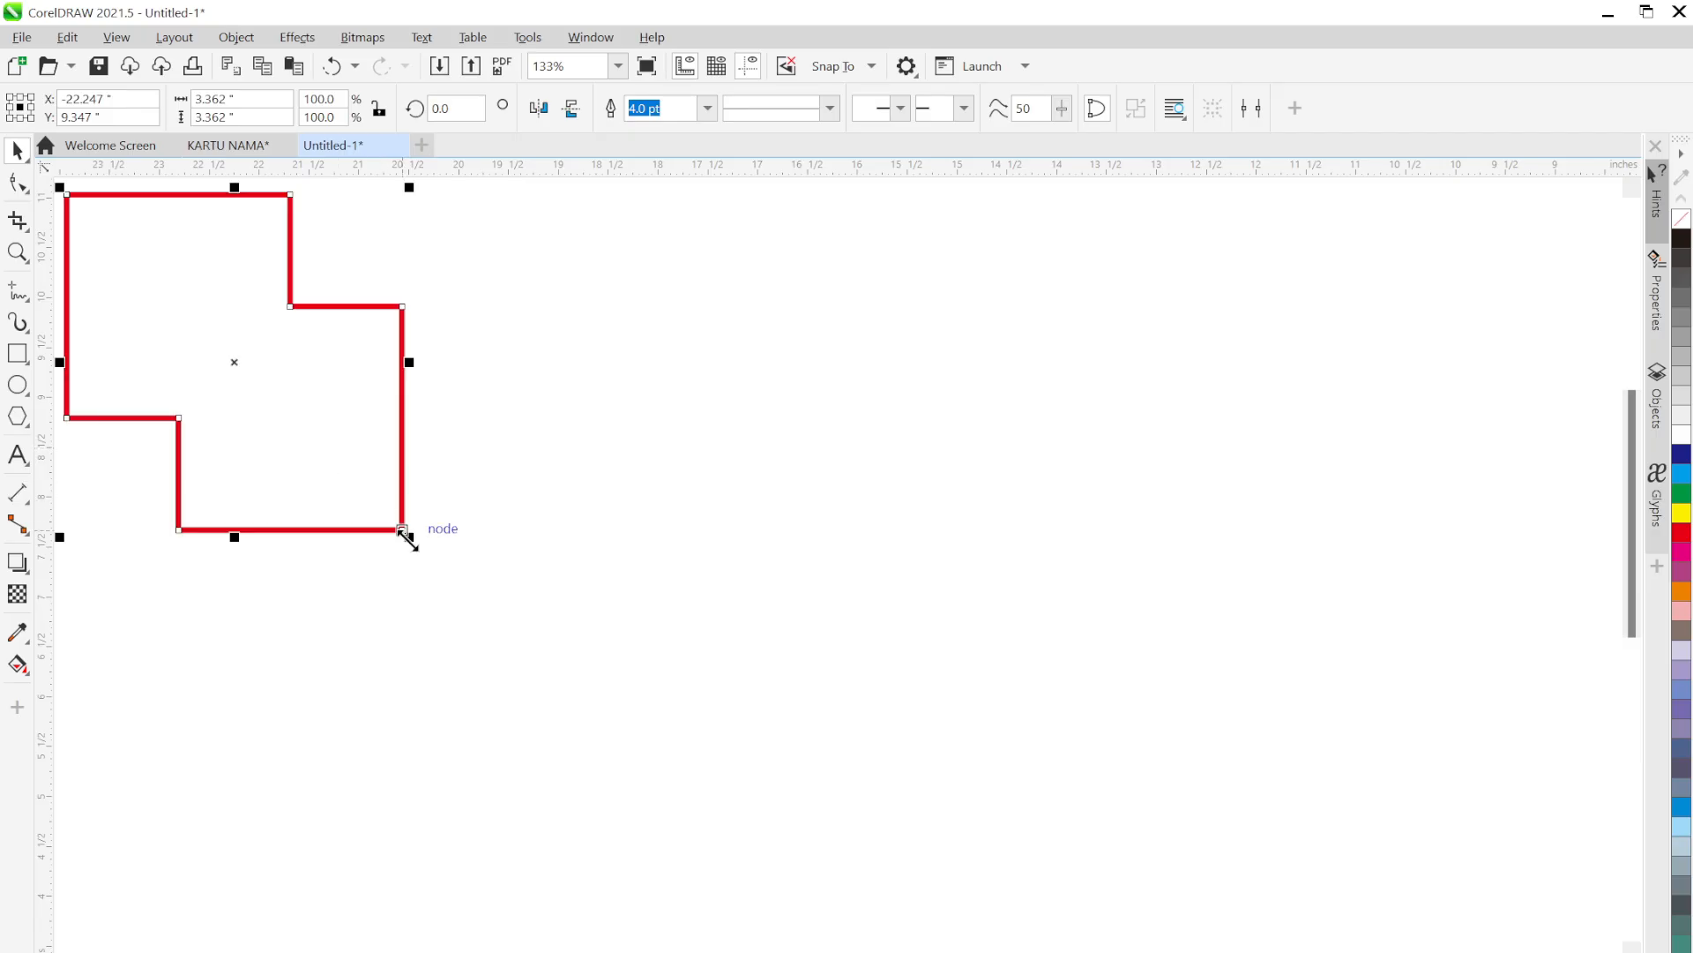
left_click_drag(405, 531, 274, 377)
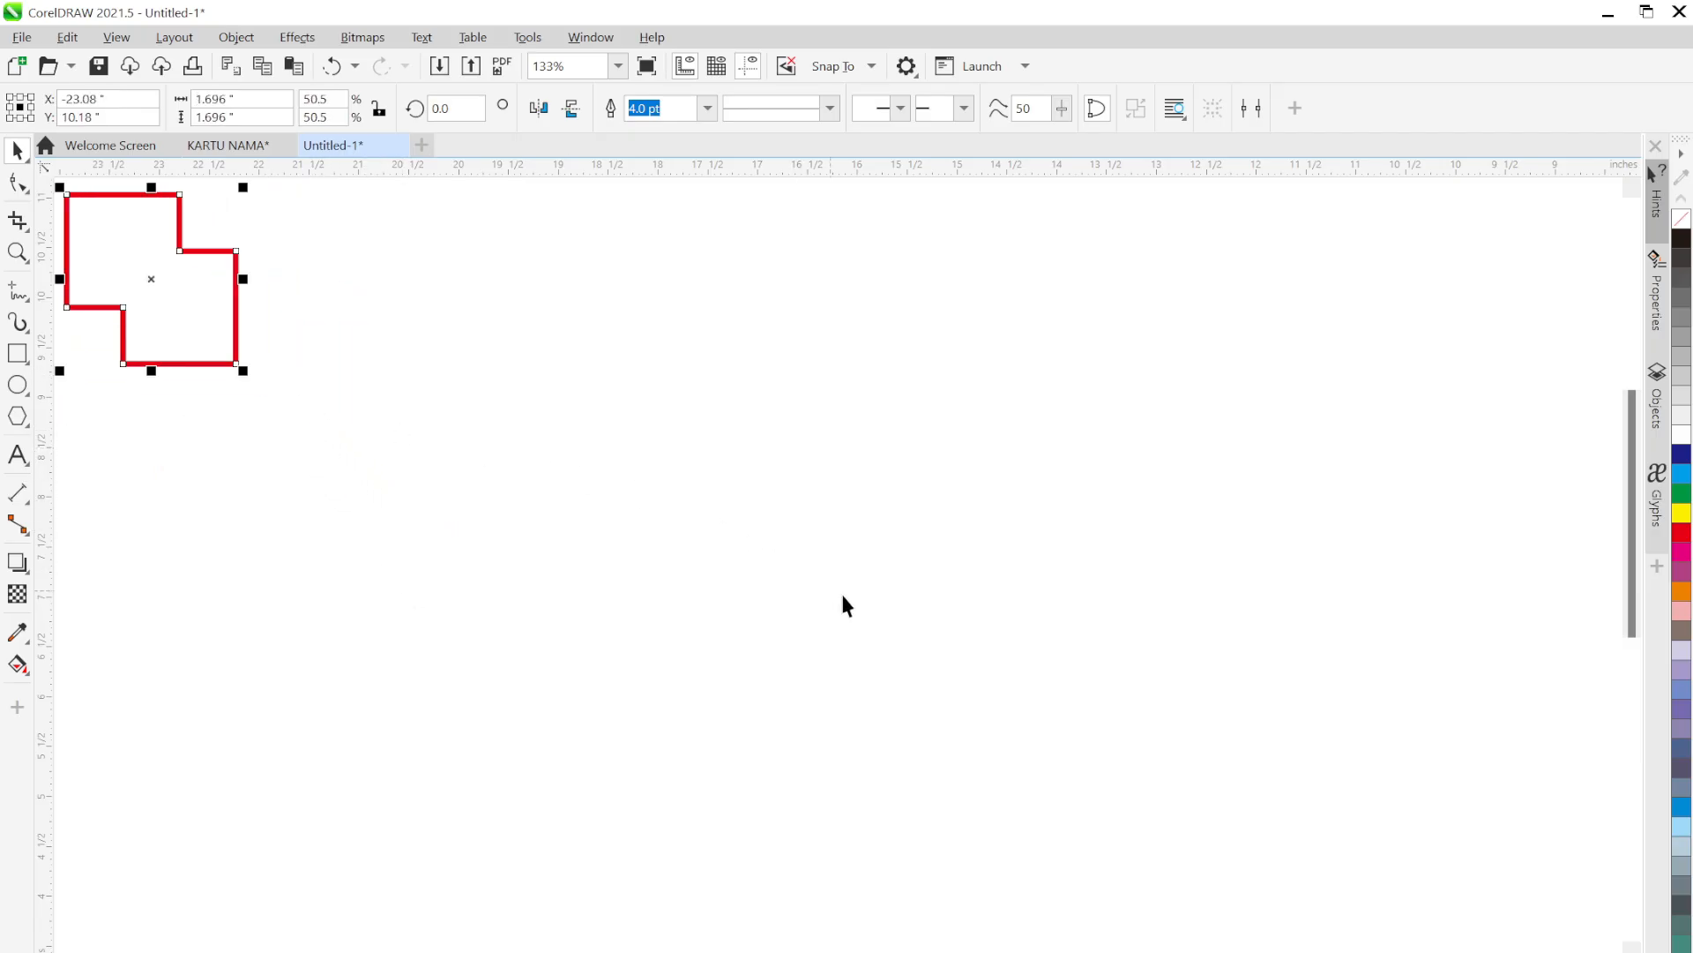
left_click(944, 648)
key("ctrl+v")
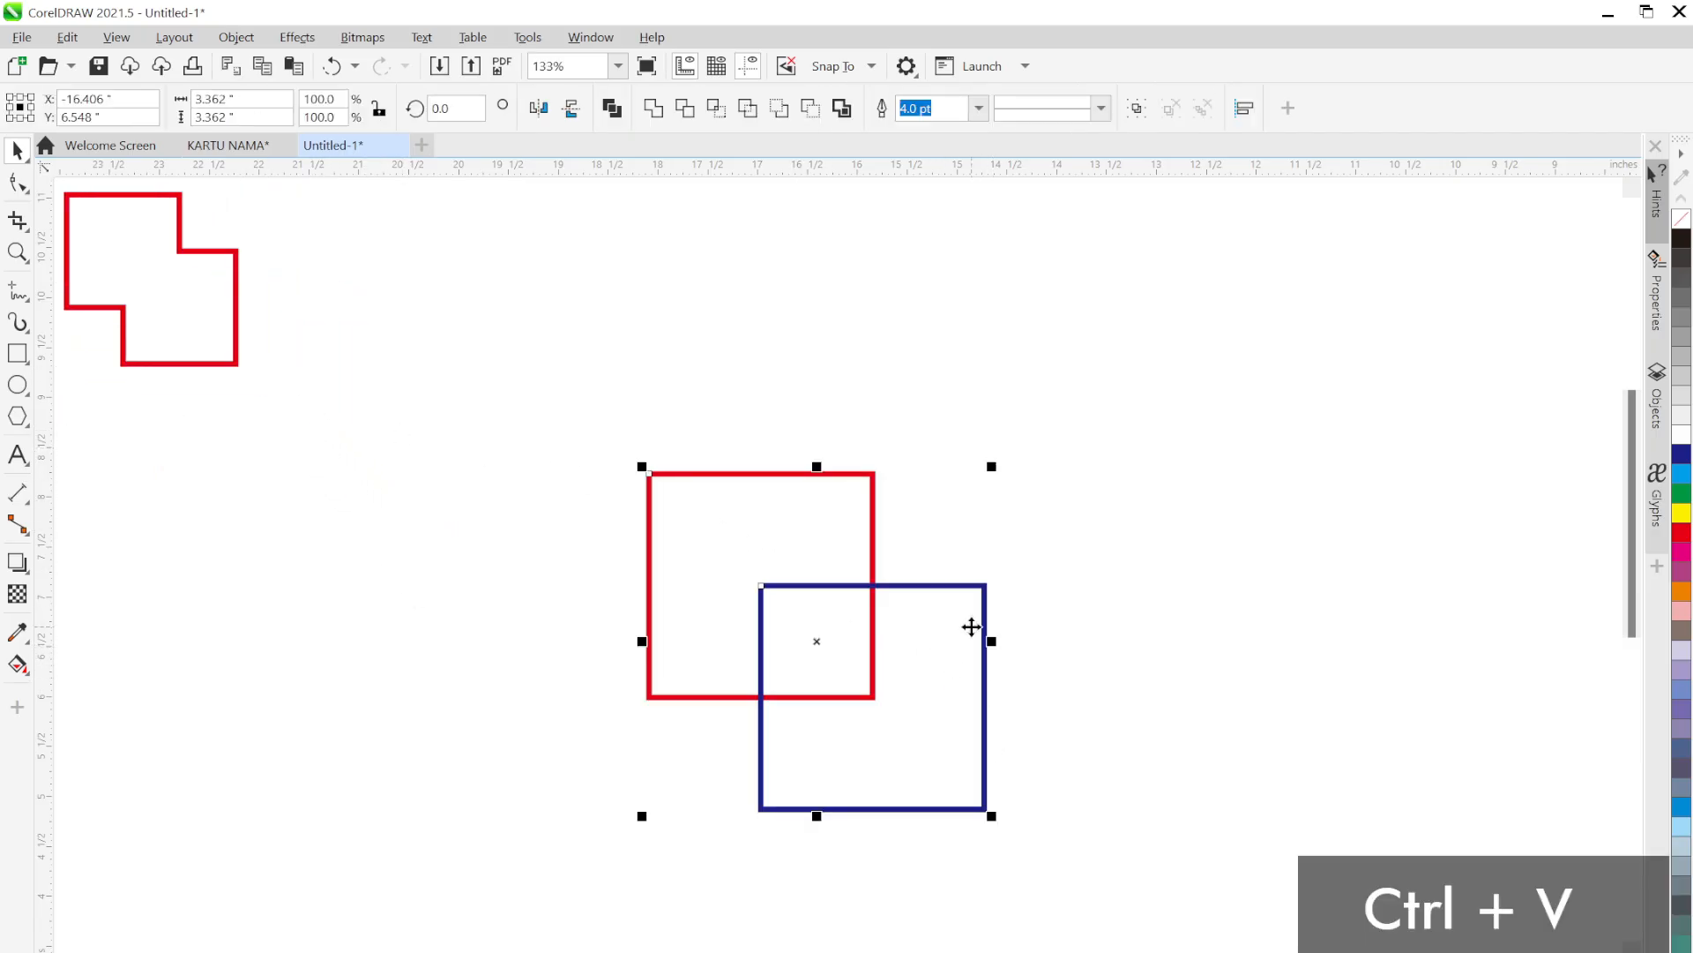
left_click(1143, 613)
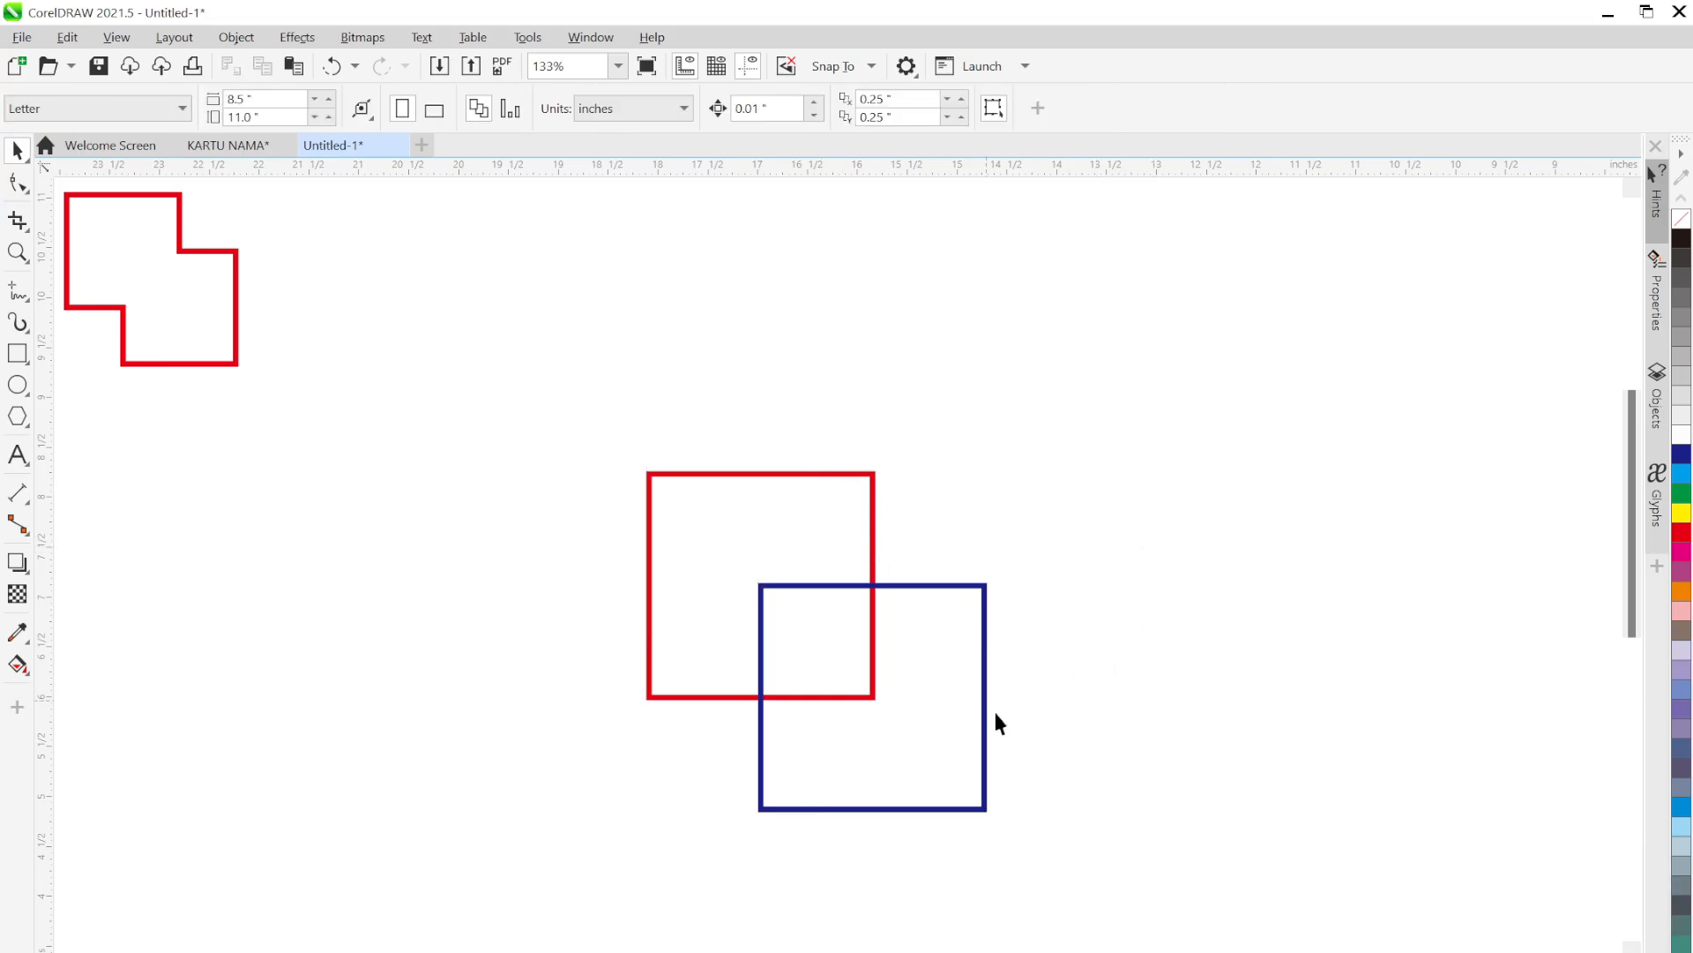
left_click_drag(1084, 886, 589, 411)
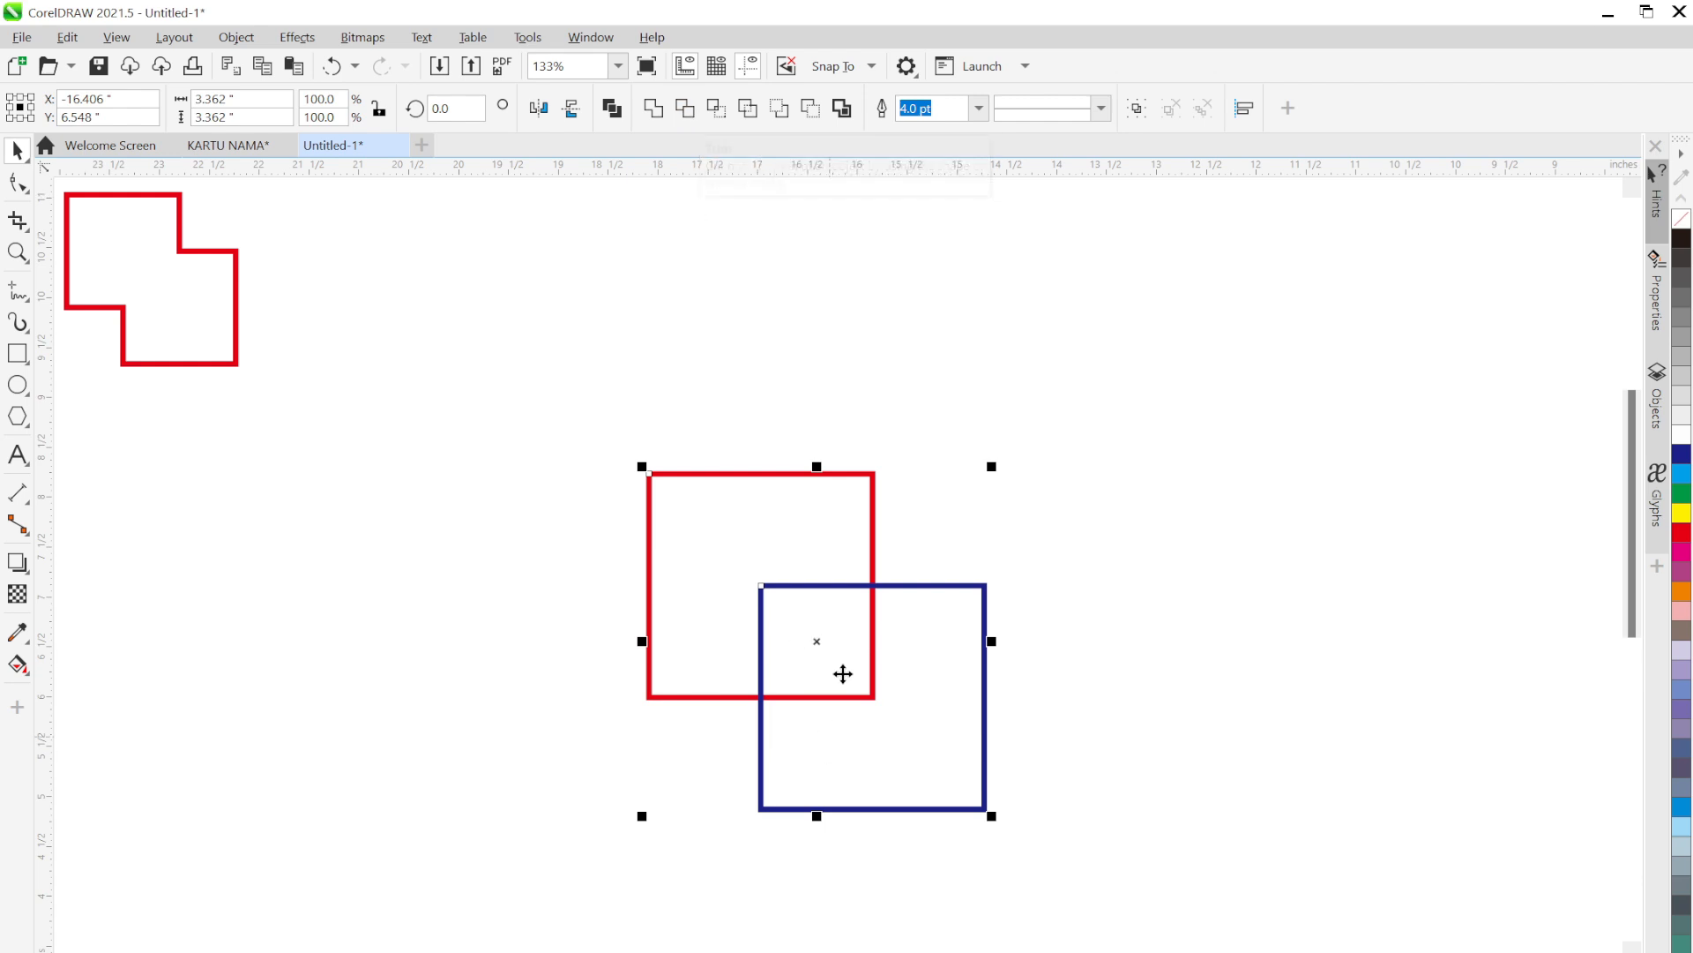
left_click(881, 436)
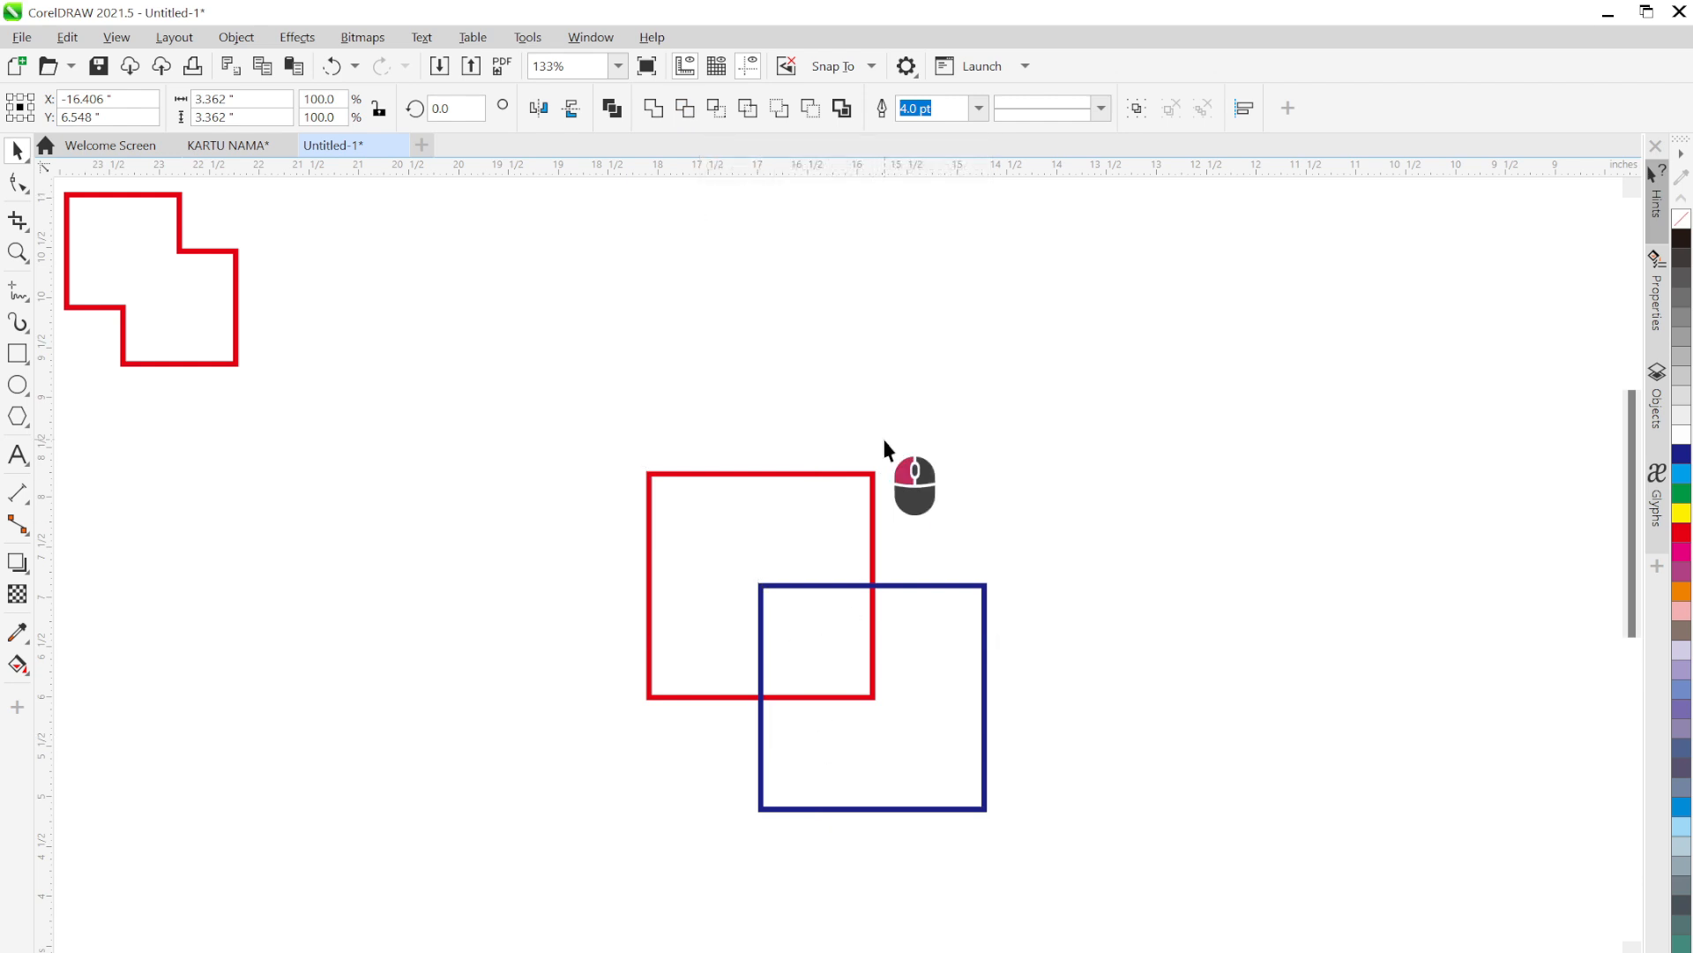
left_click(886, 588)
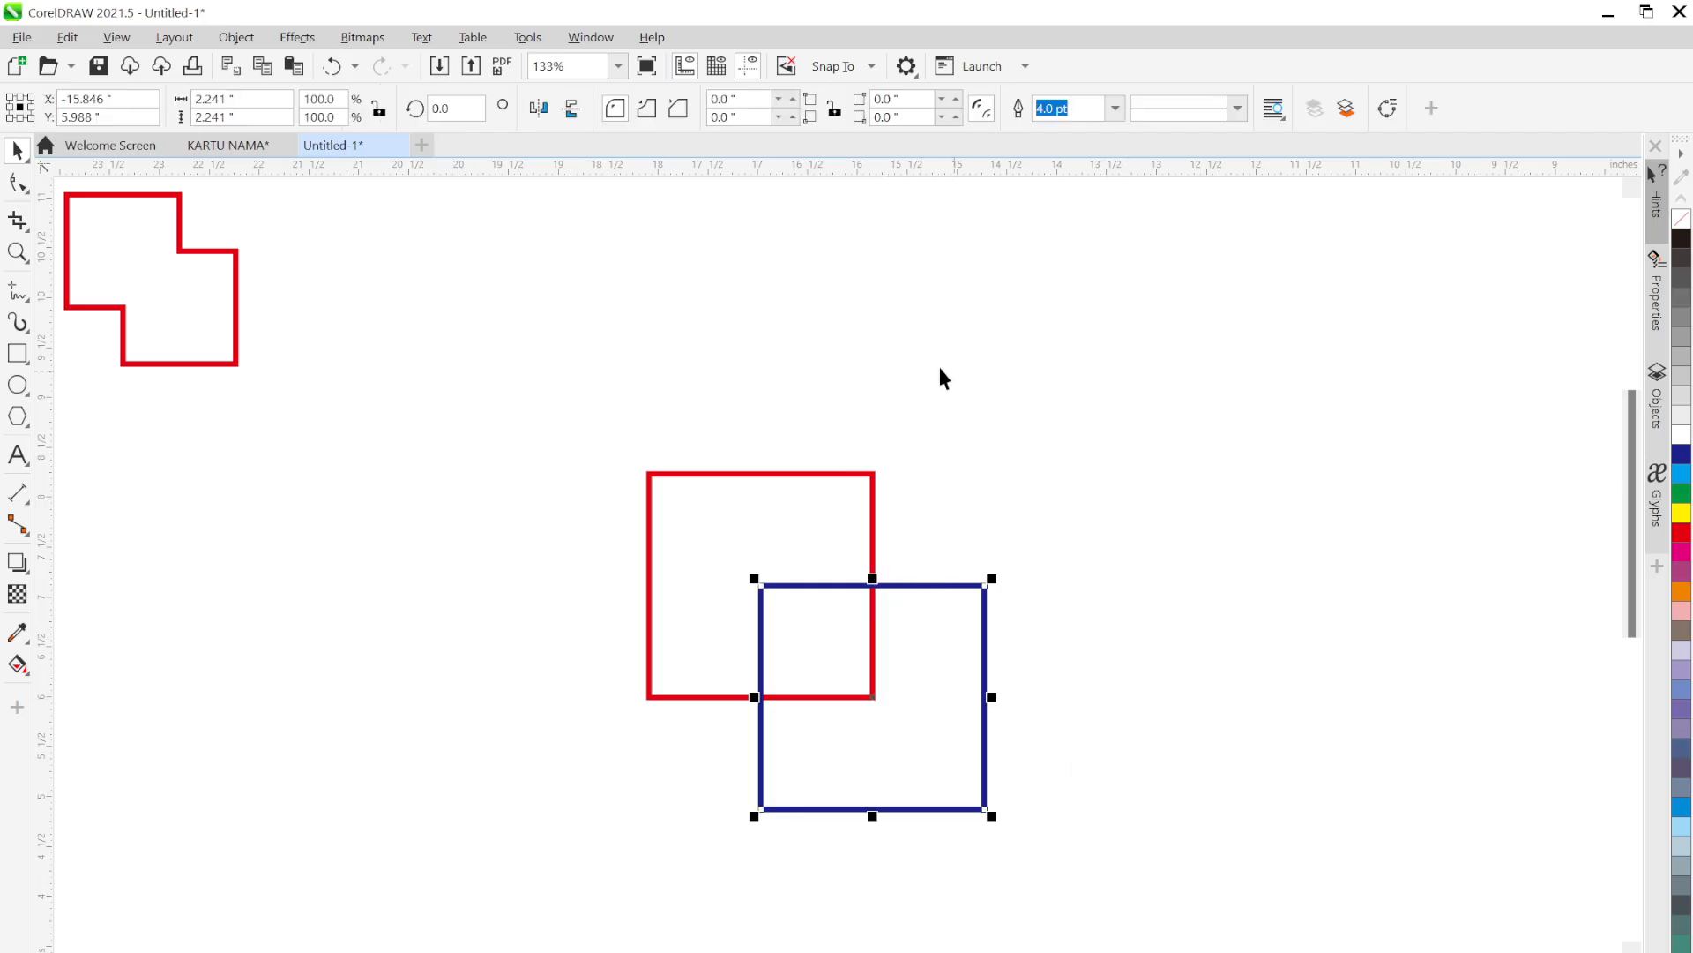
left_click(824, 472)
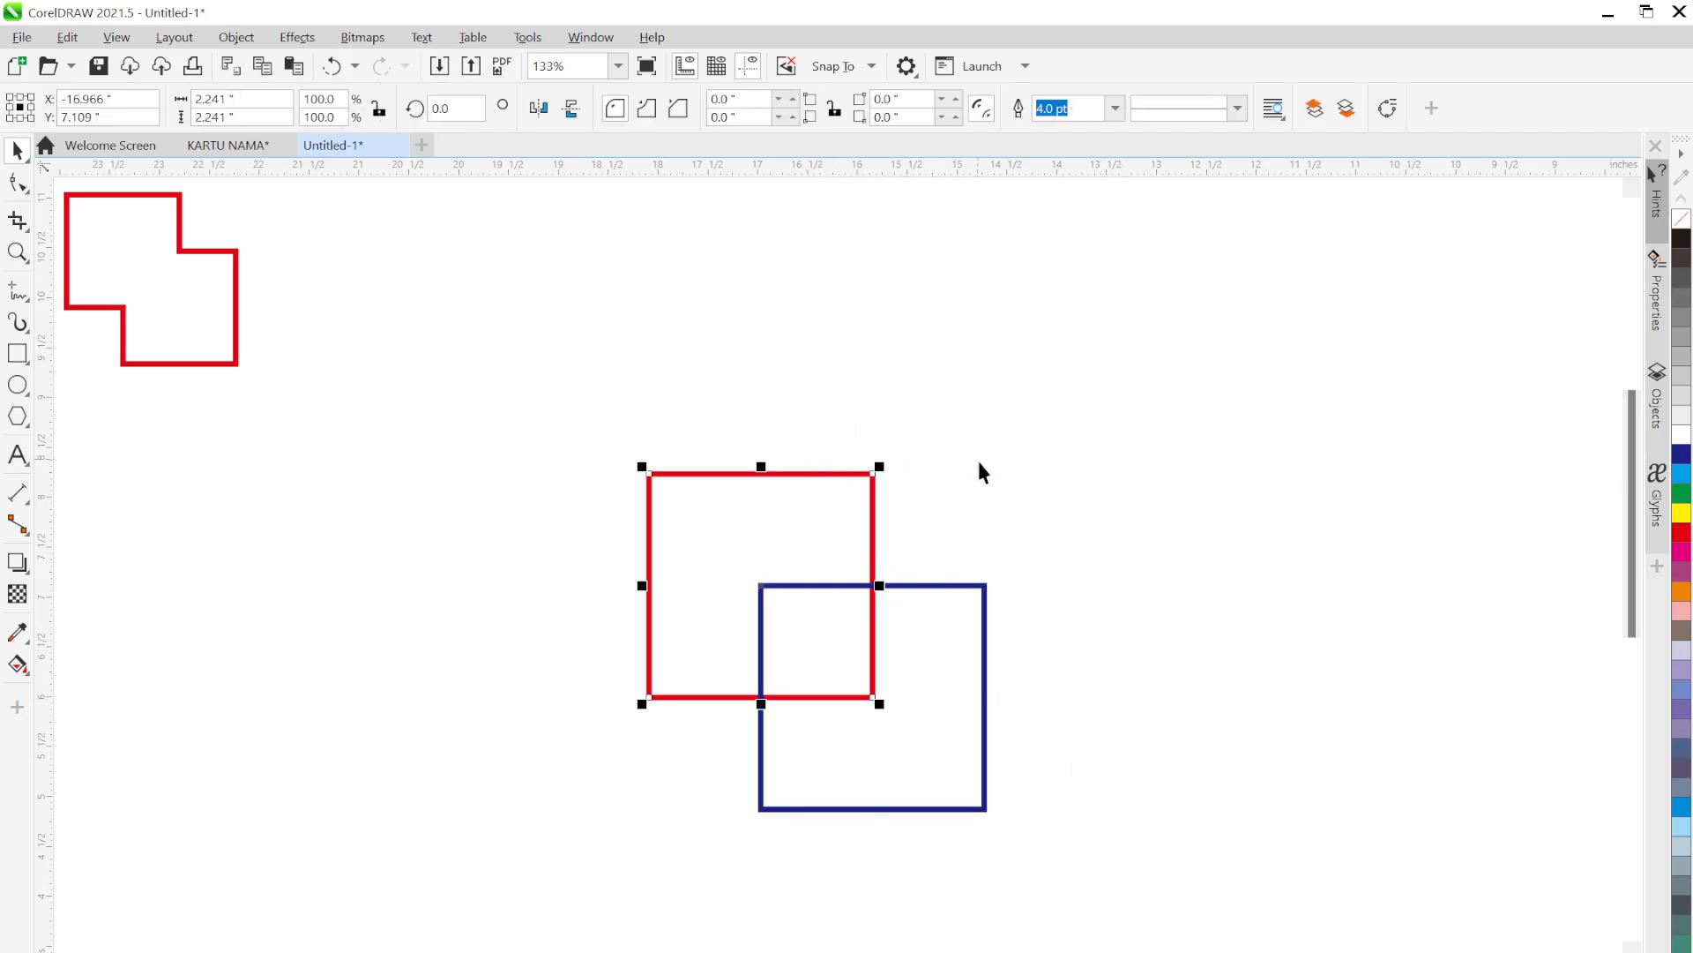
left_click(975, 520)
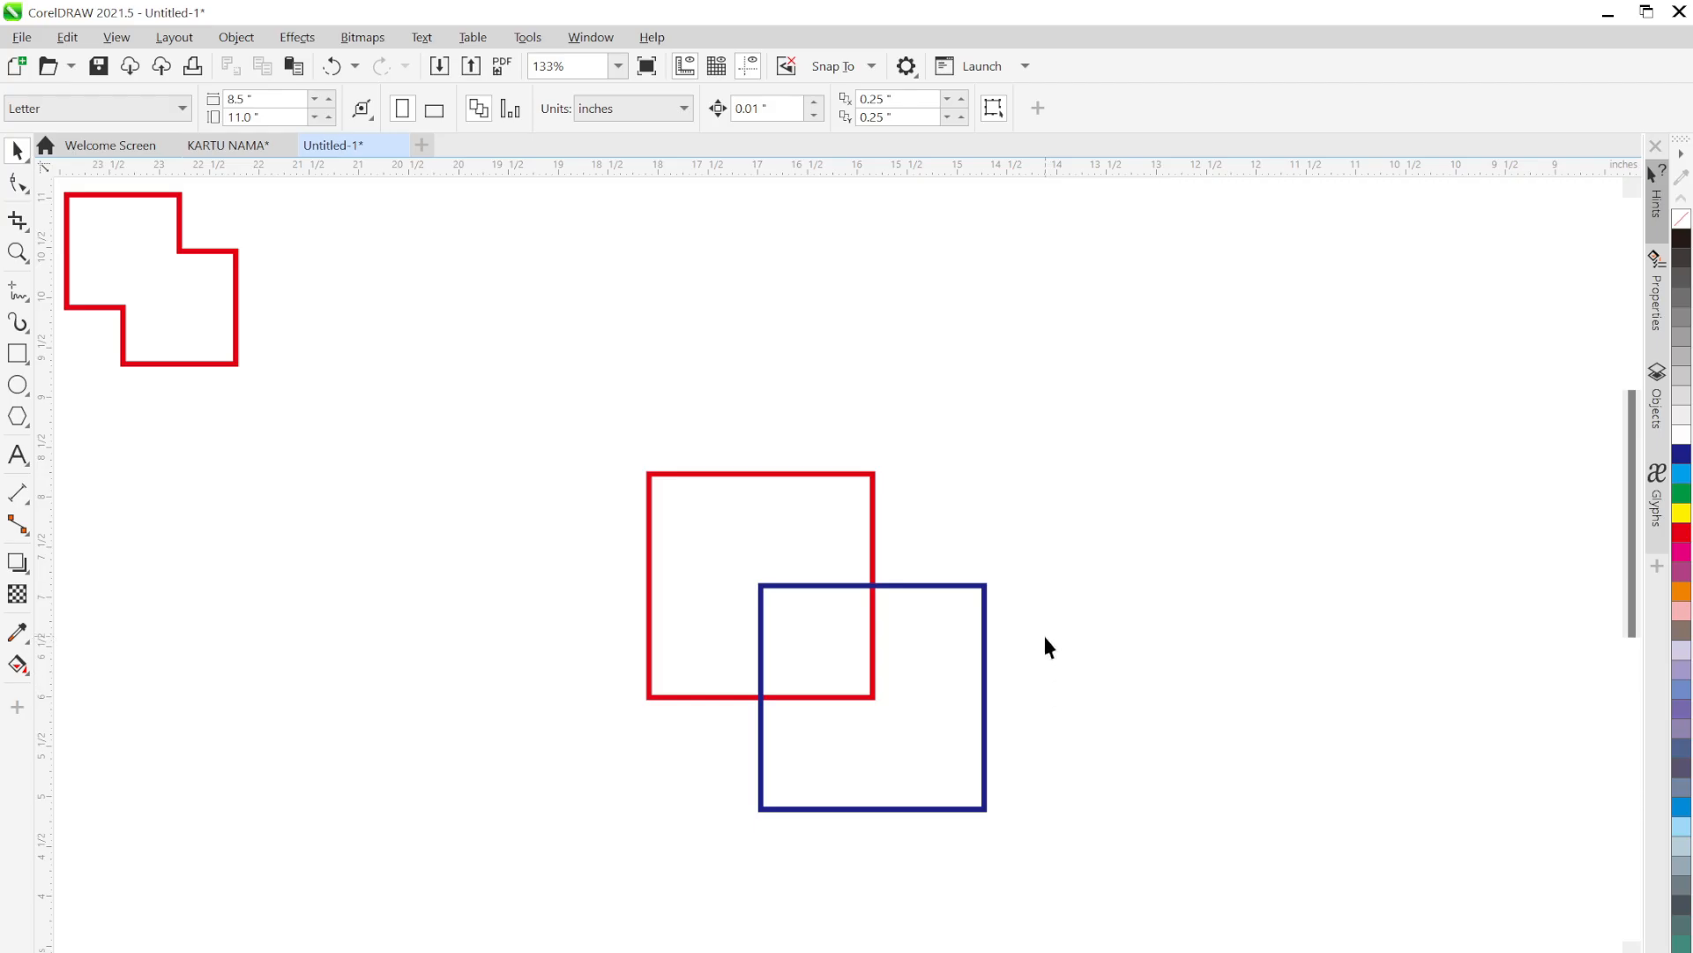
left_click(874, 483)
left_click(908, 585)
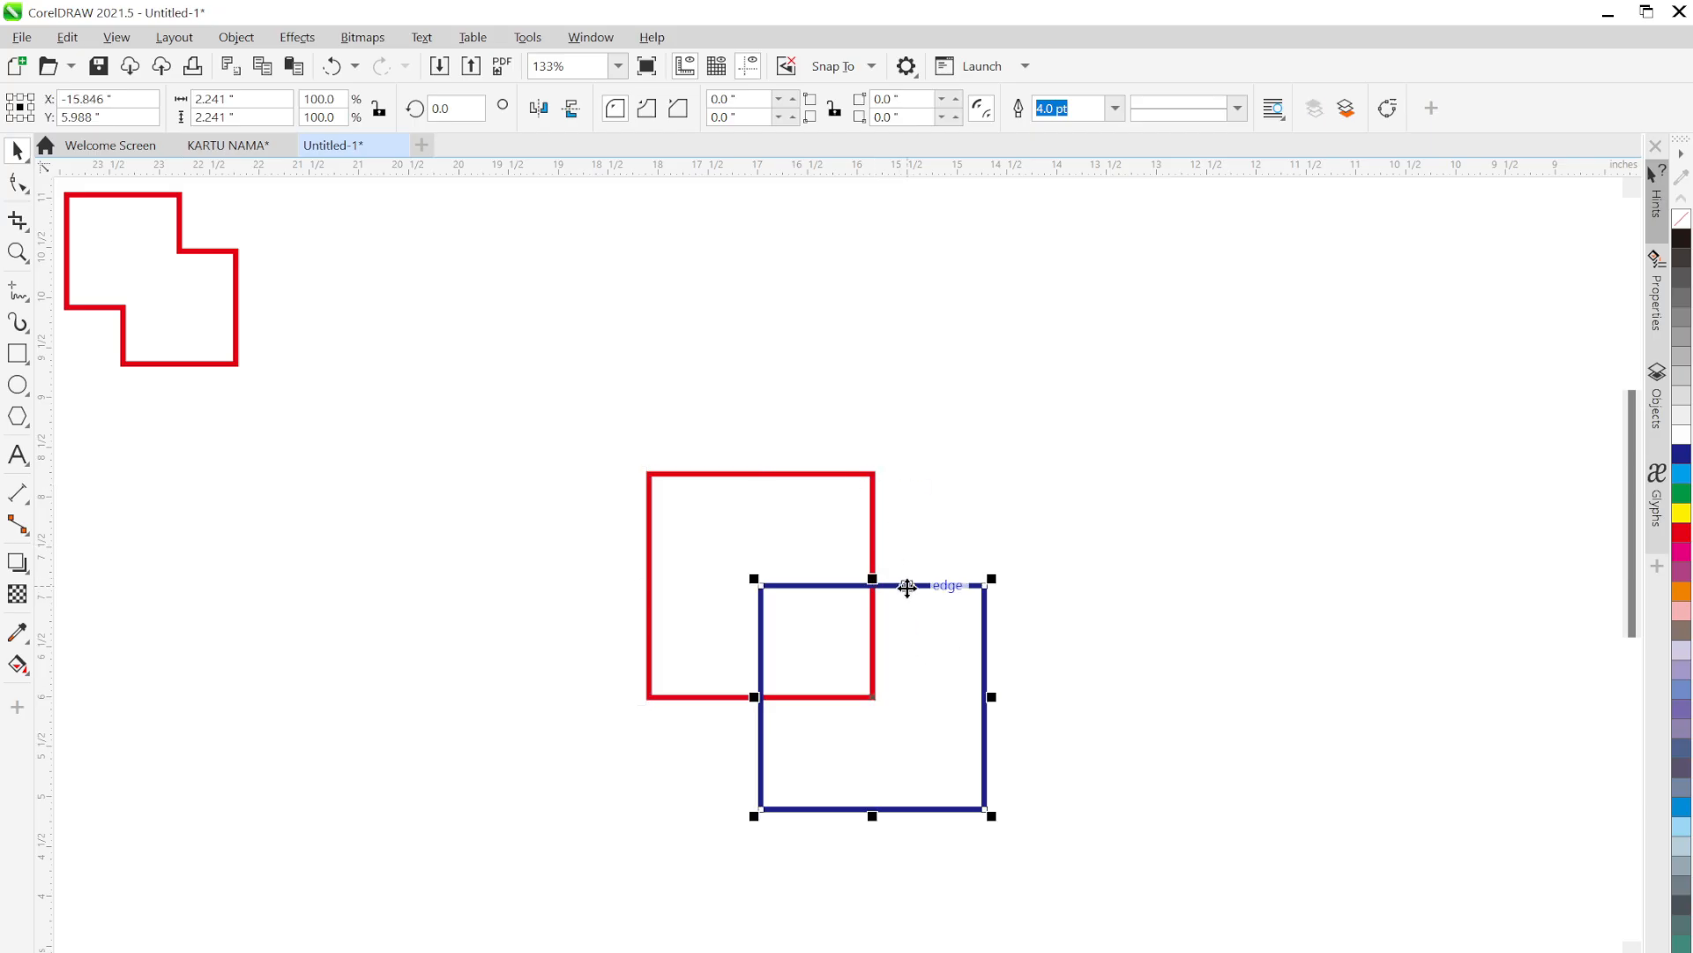
left_click(1033, 489)
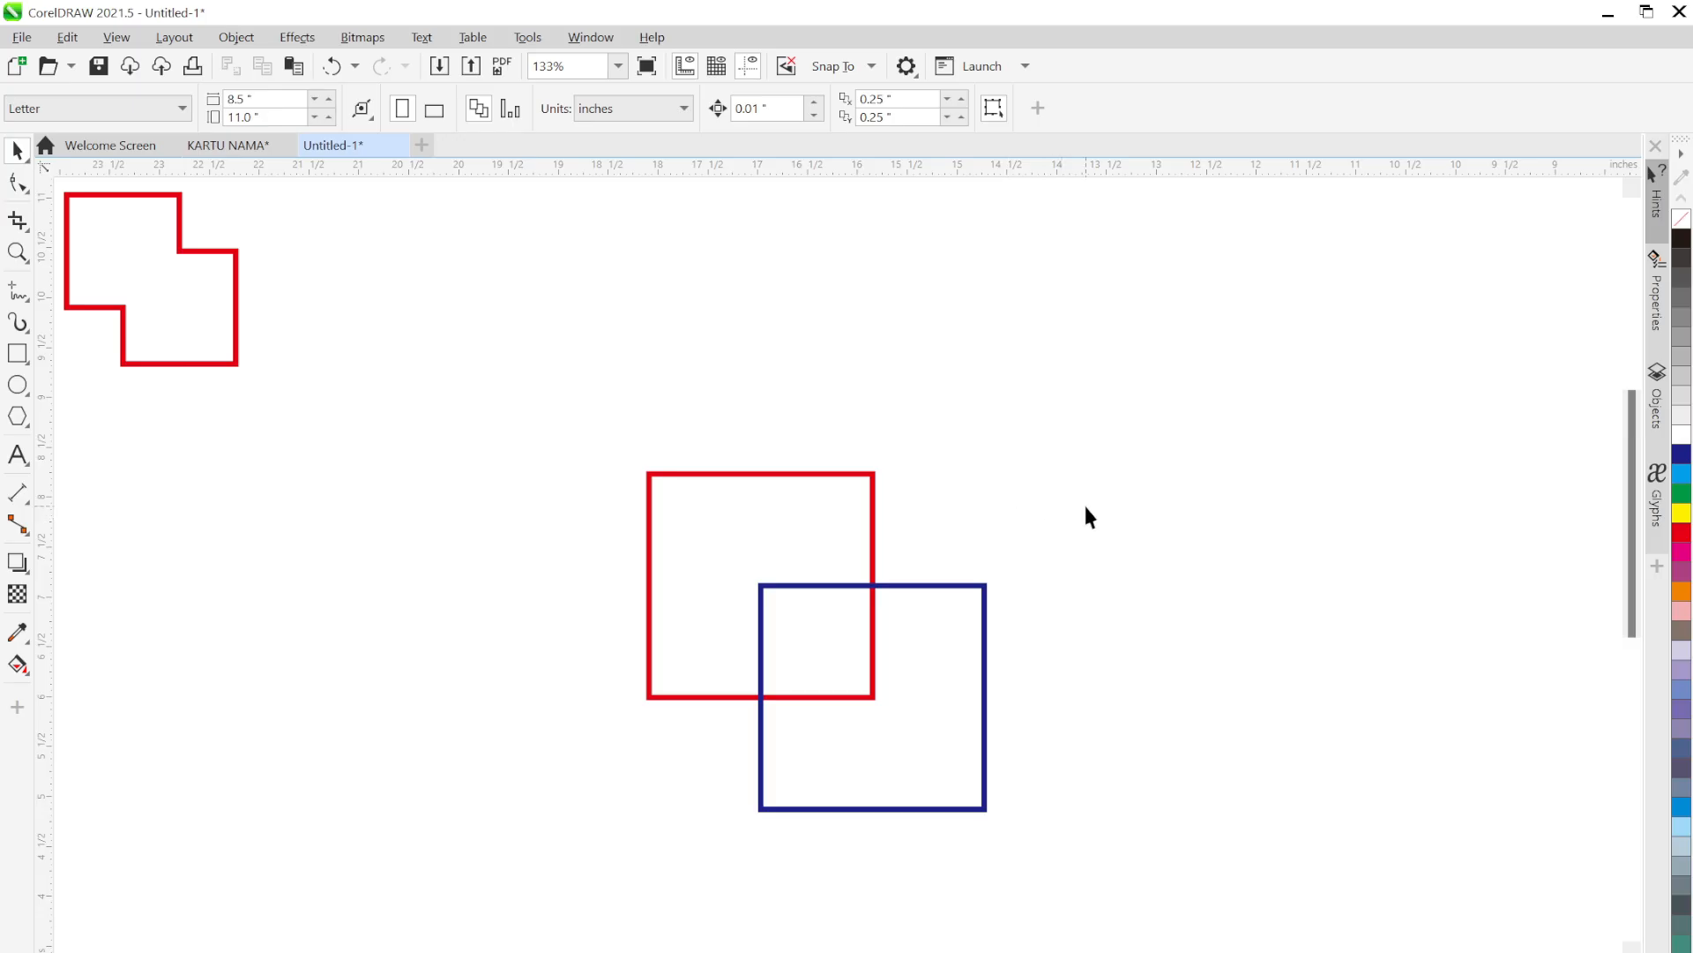
left_click(866, 497)
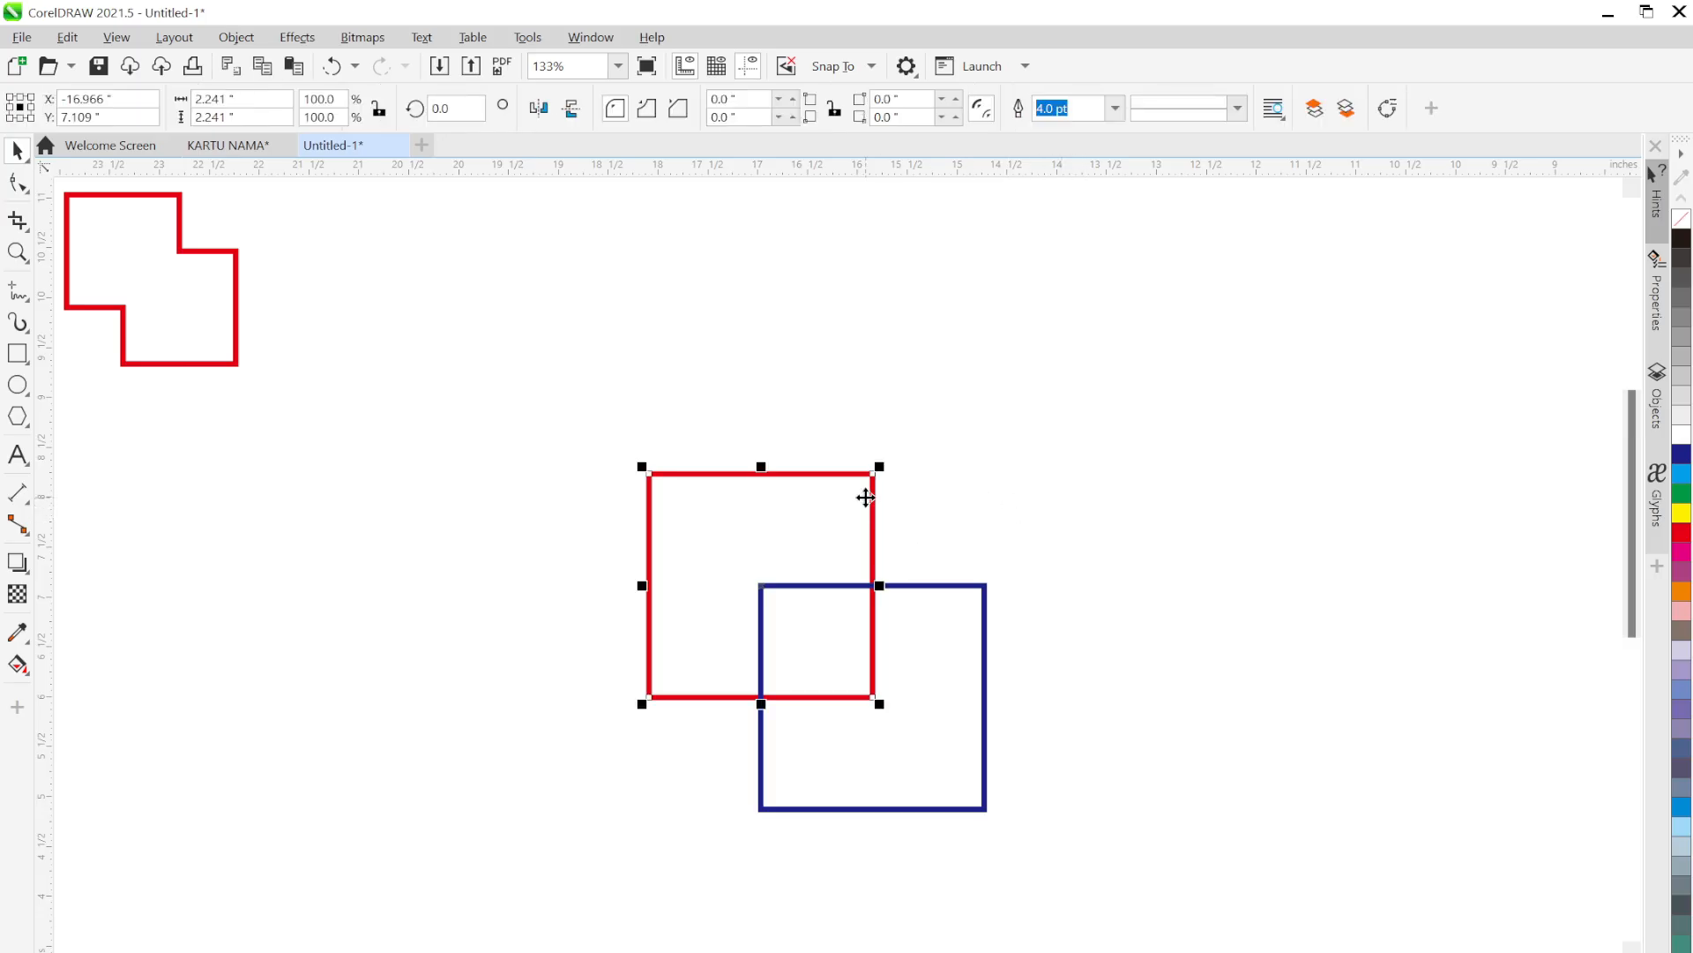
left_click(985, 643)
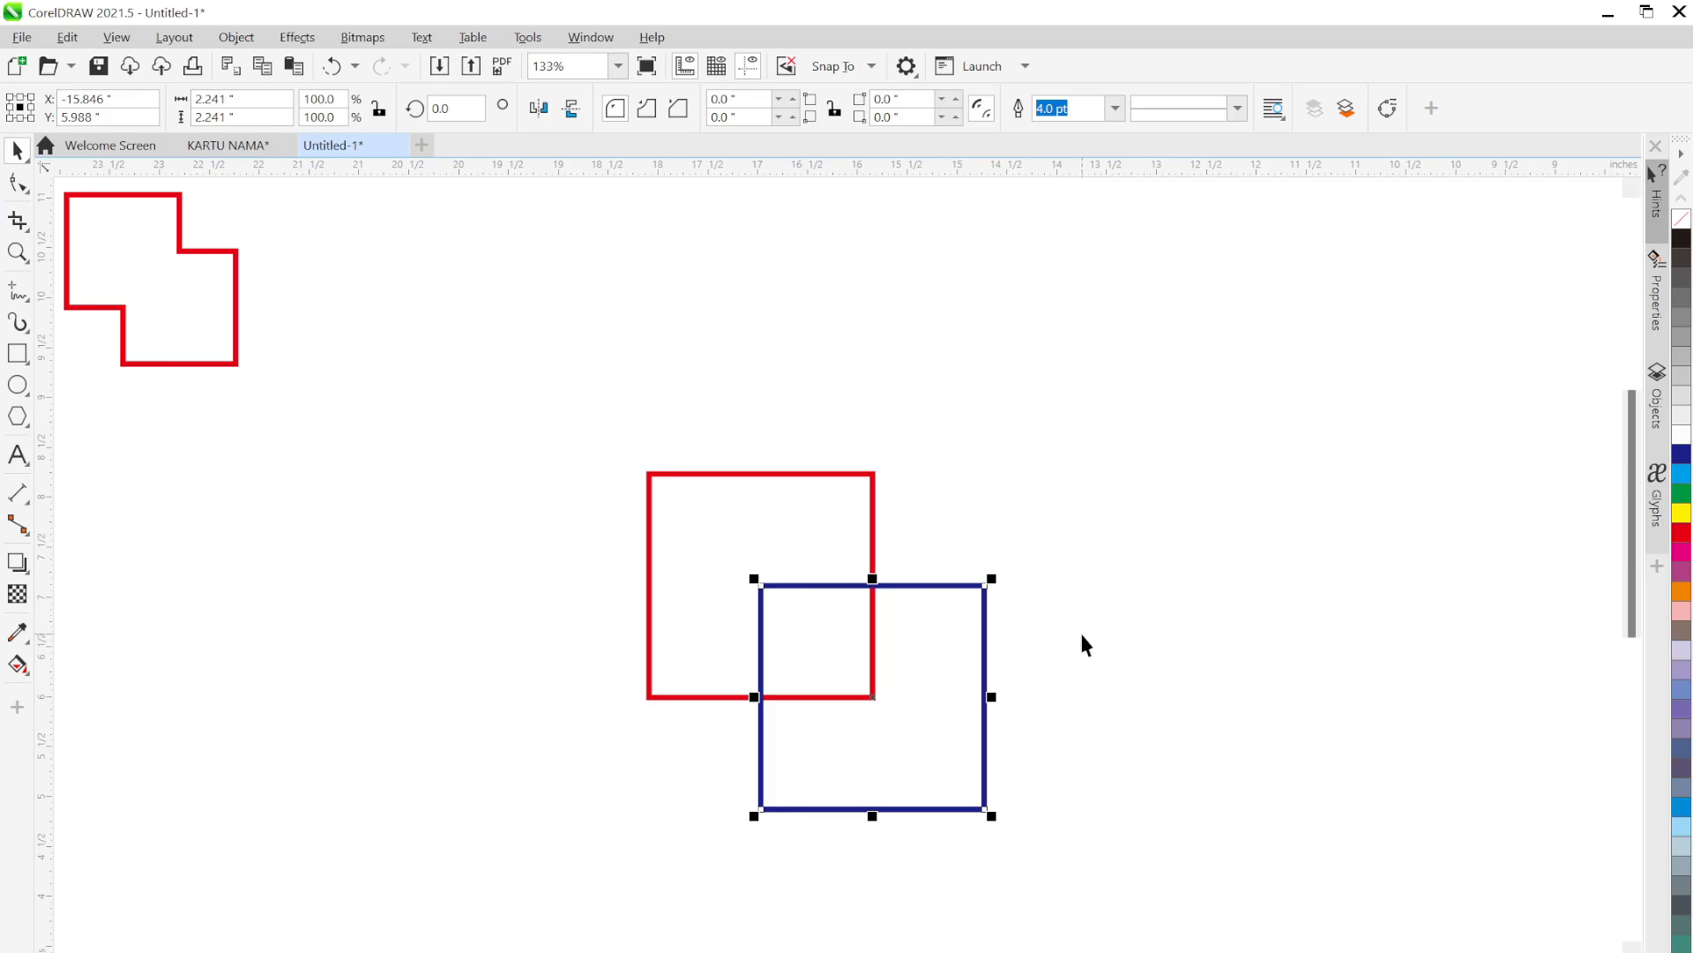
left_click(1087, 640)
left_click(986, 593)
left_click(873, 481)
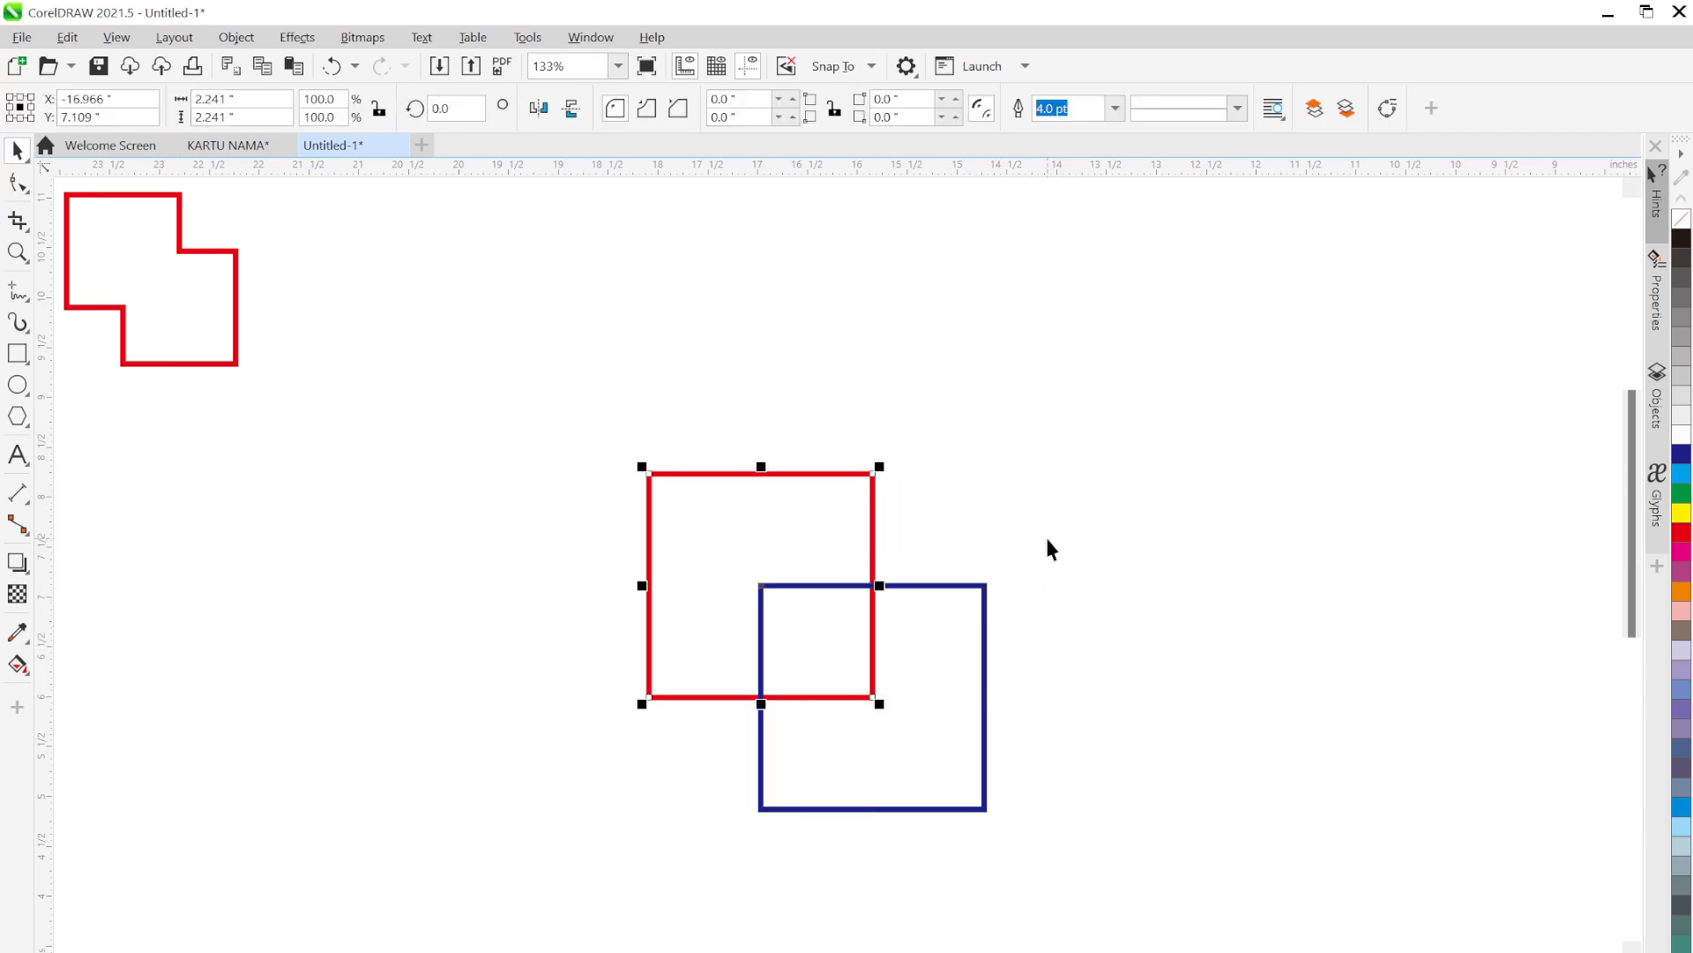
left_click(1062, 555)
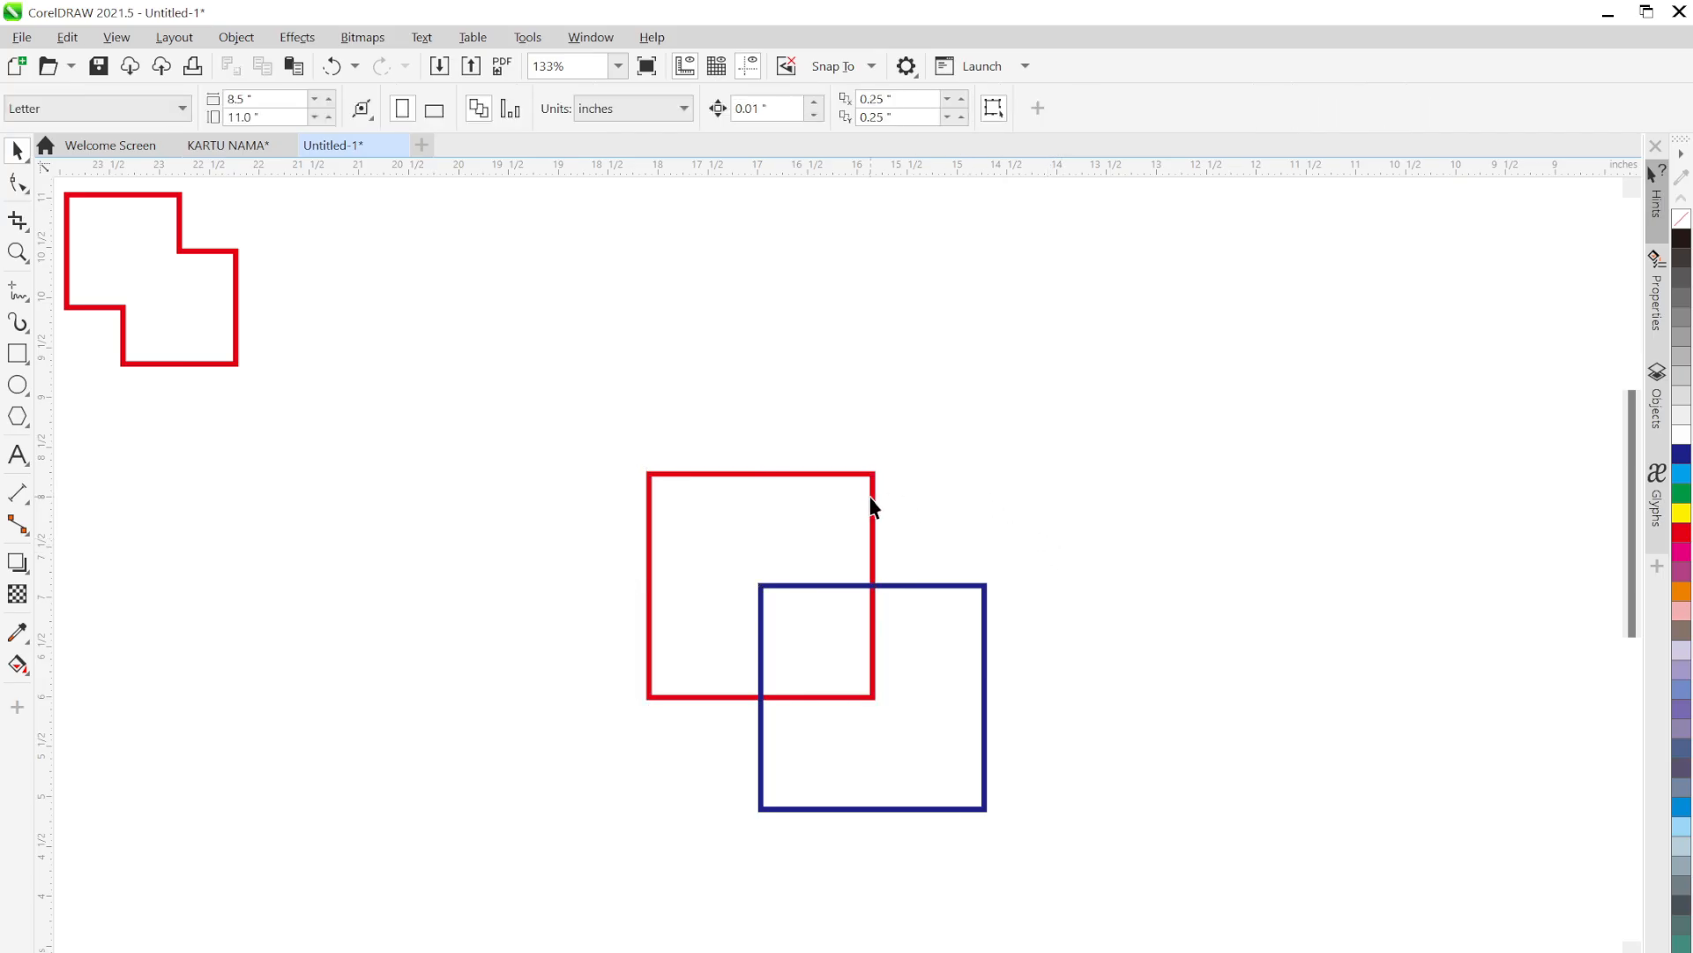
left_click(874, 498)
left_click(1045, 557)
left_click(985, 596)
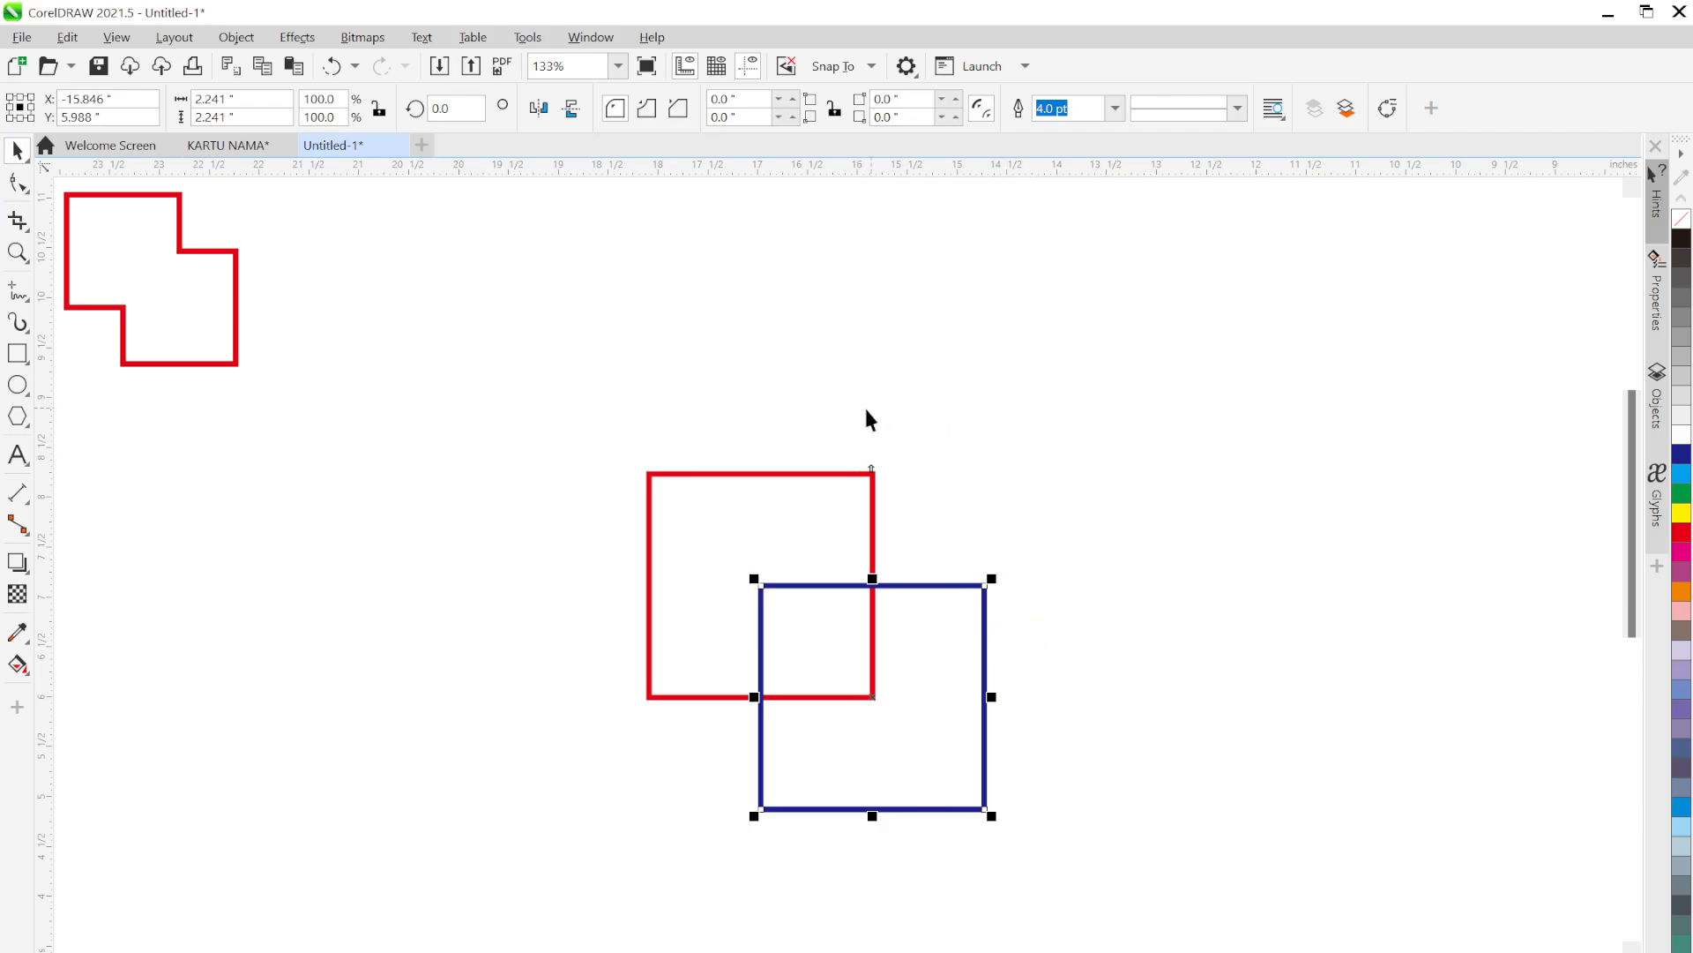
left_click(783, 475, "shift")
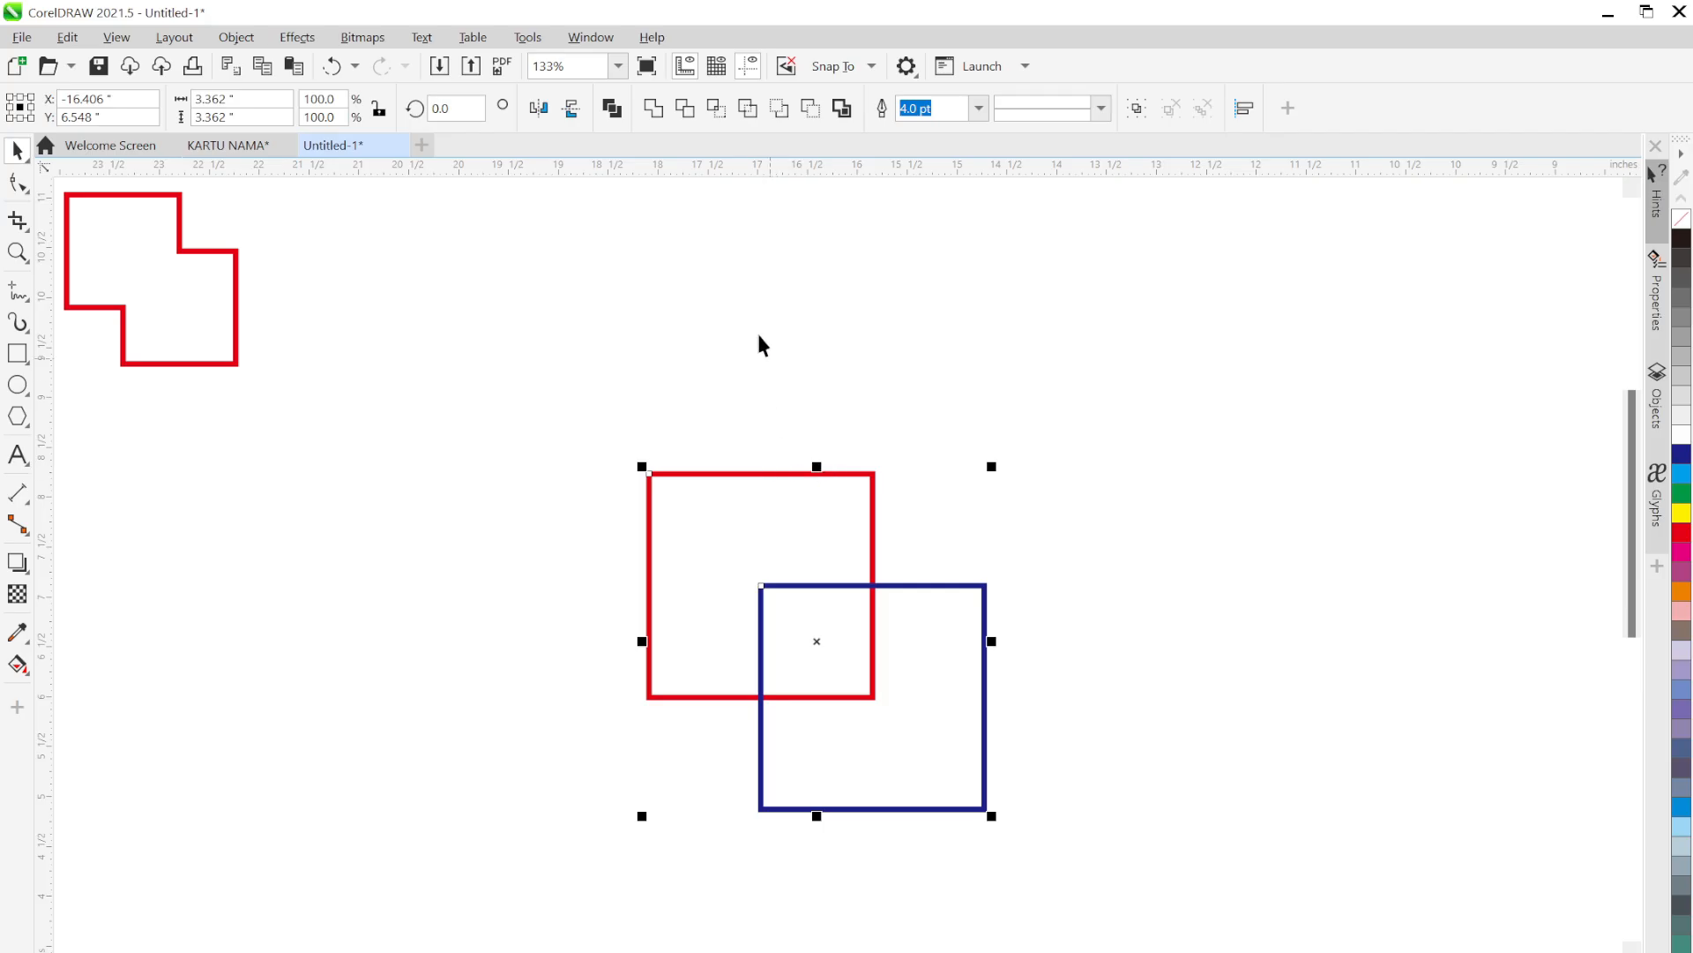
Trim the red square with the blue one, pulling it aside to check, then undo the move
left_click(689, 113)
left_click(979, 431)
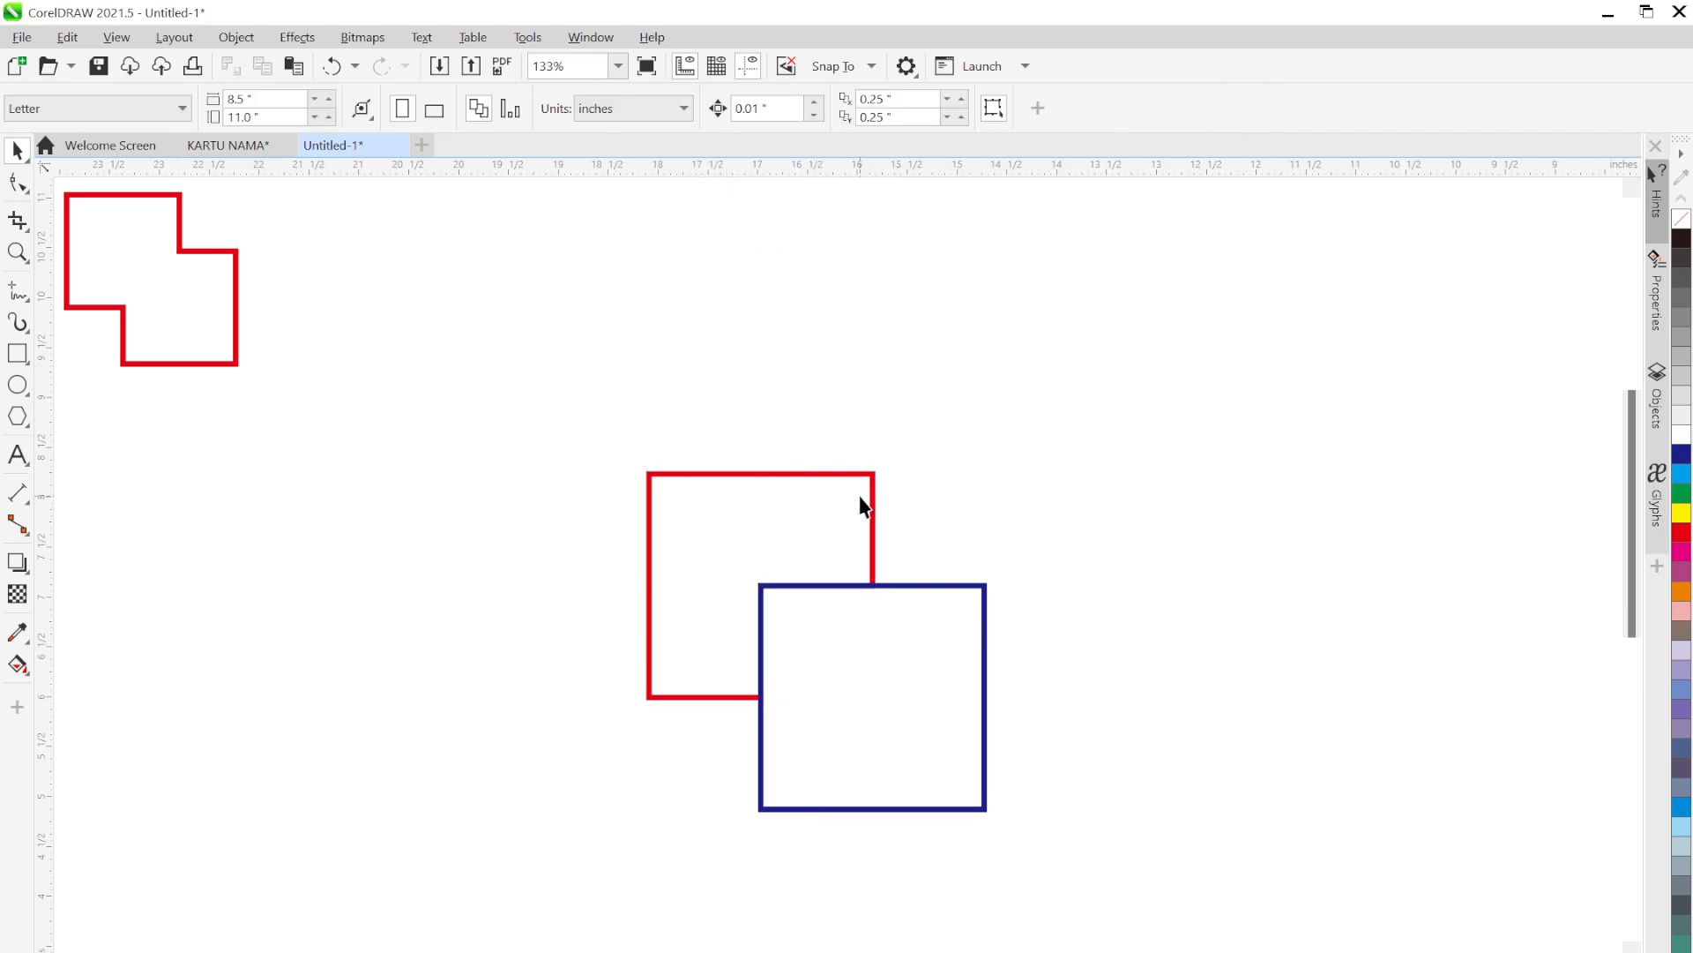
left_click_drag(858, 495, 766, 409)
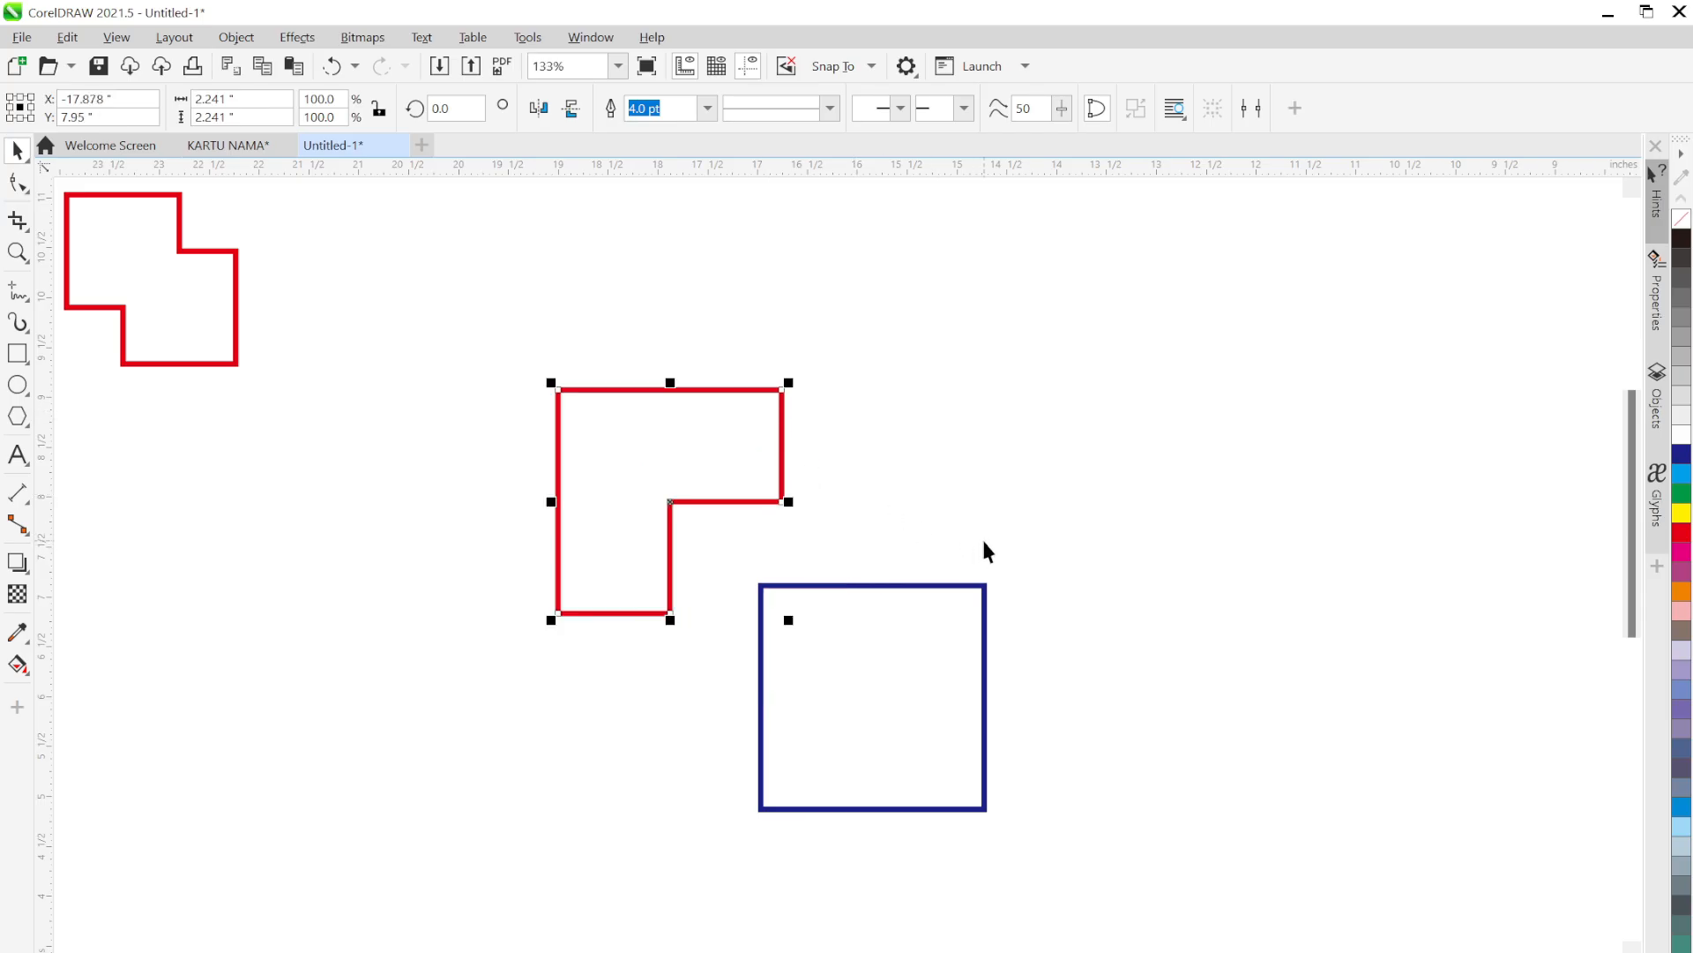
key("ctrl+z")
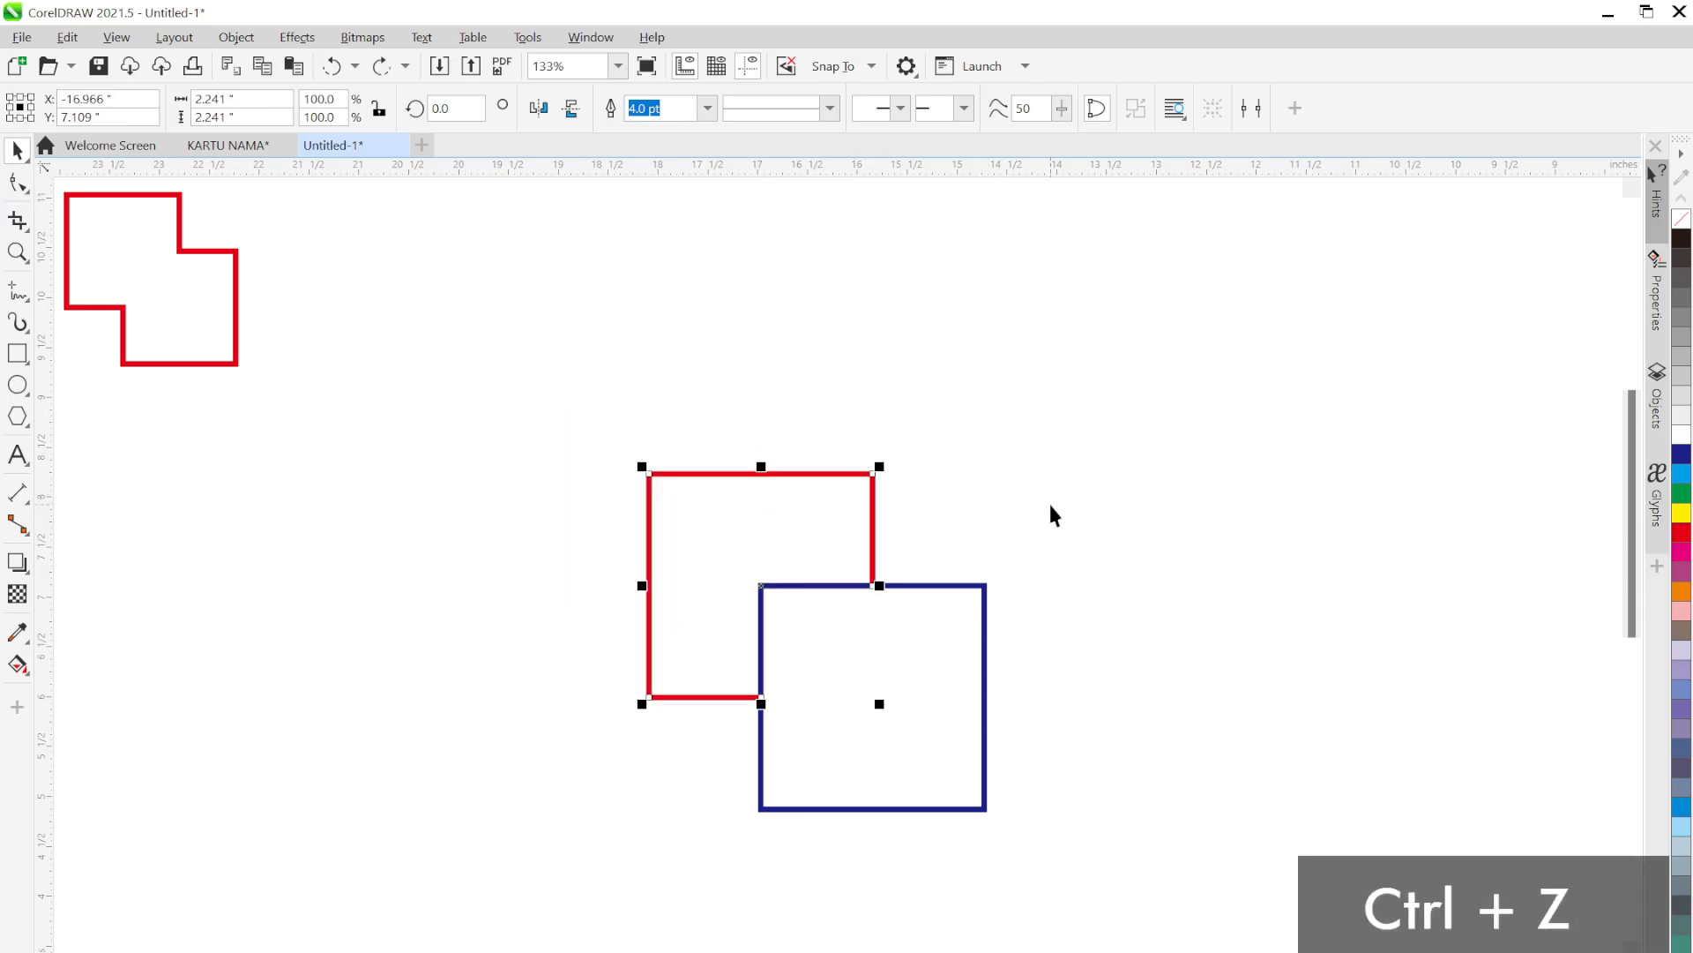
Shrink the trimmed pair to about 55% beside the welded shape and paste a fresh pair
left_click(877, 639, "shift")
left_click_drag(877, 638, 496, 353)
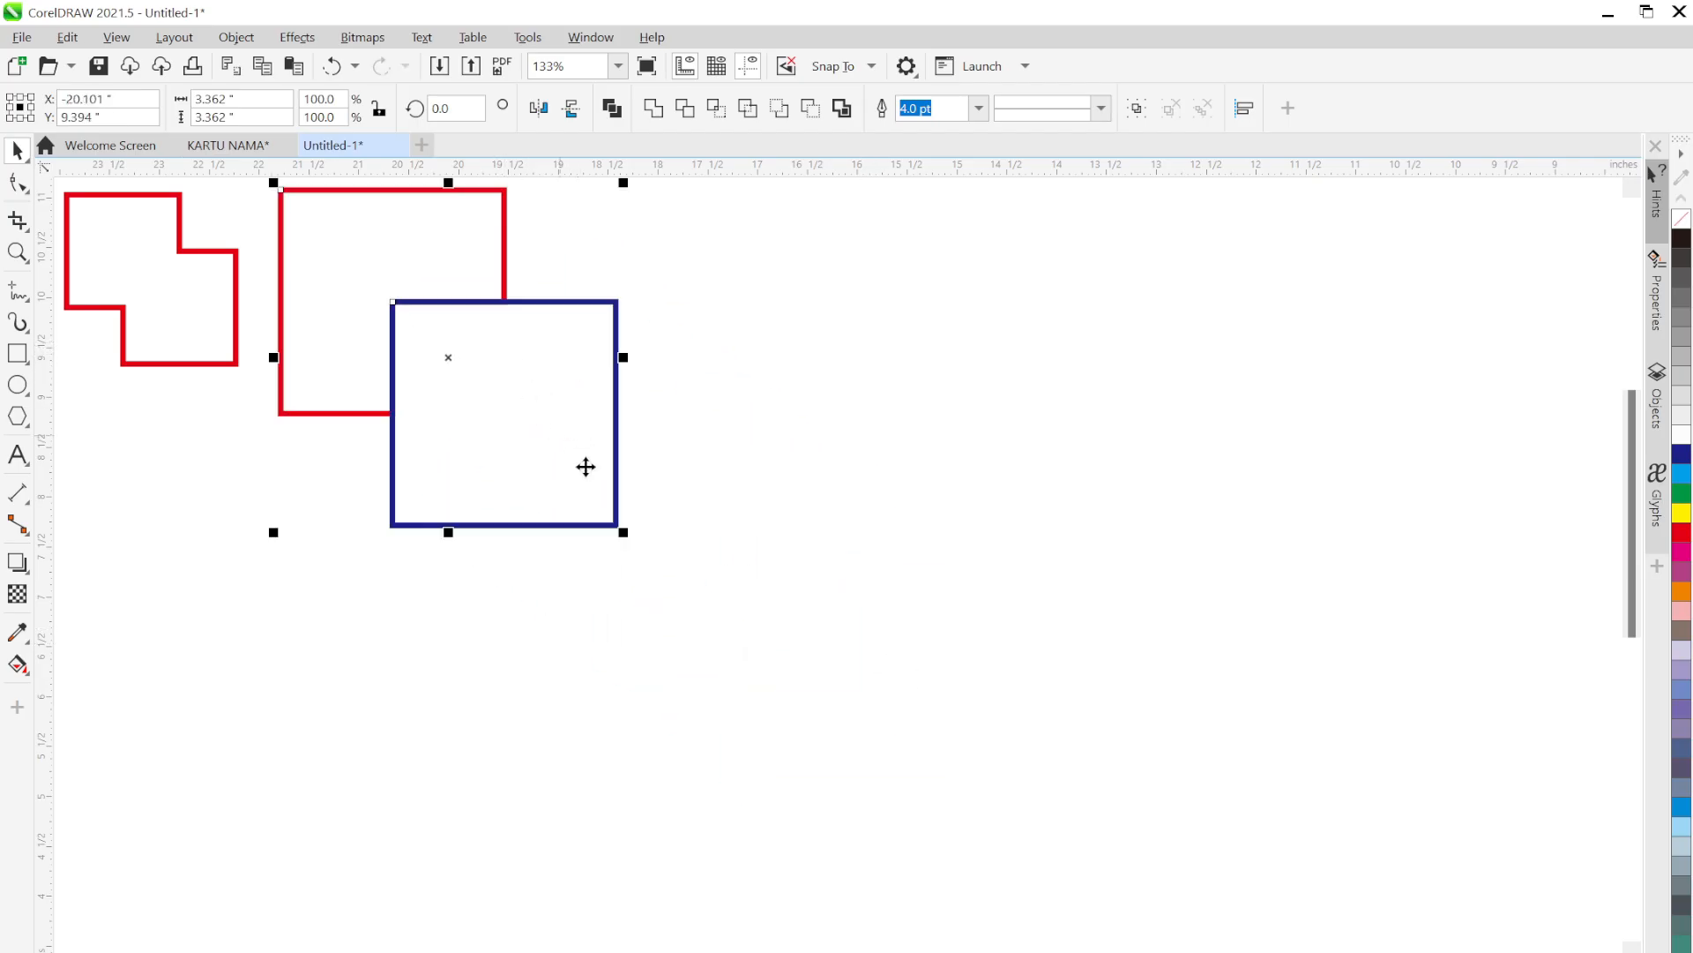
left_click_drag(624, 532, 467, 392)
left_click(843, 538)
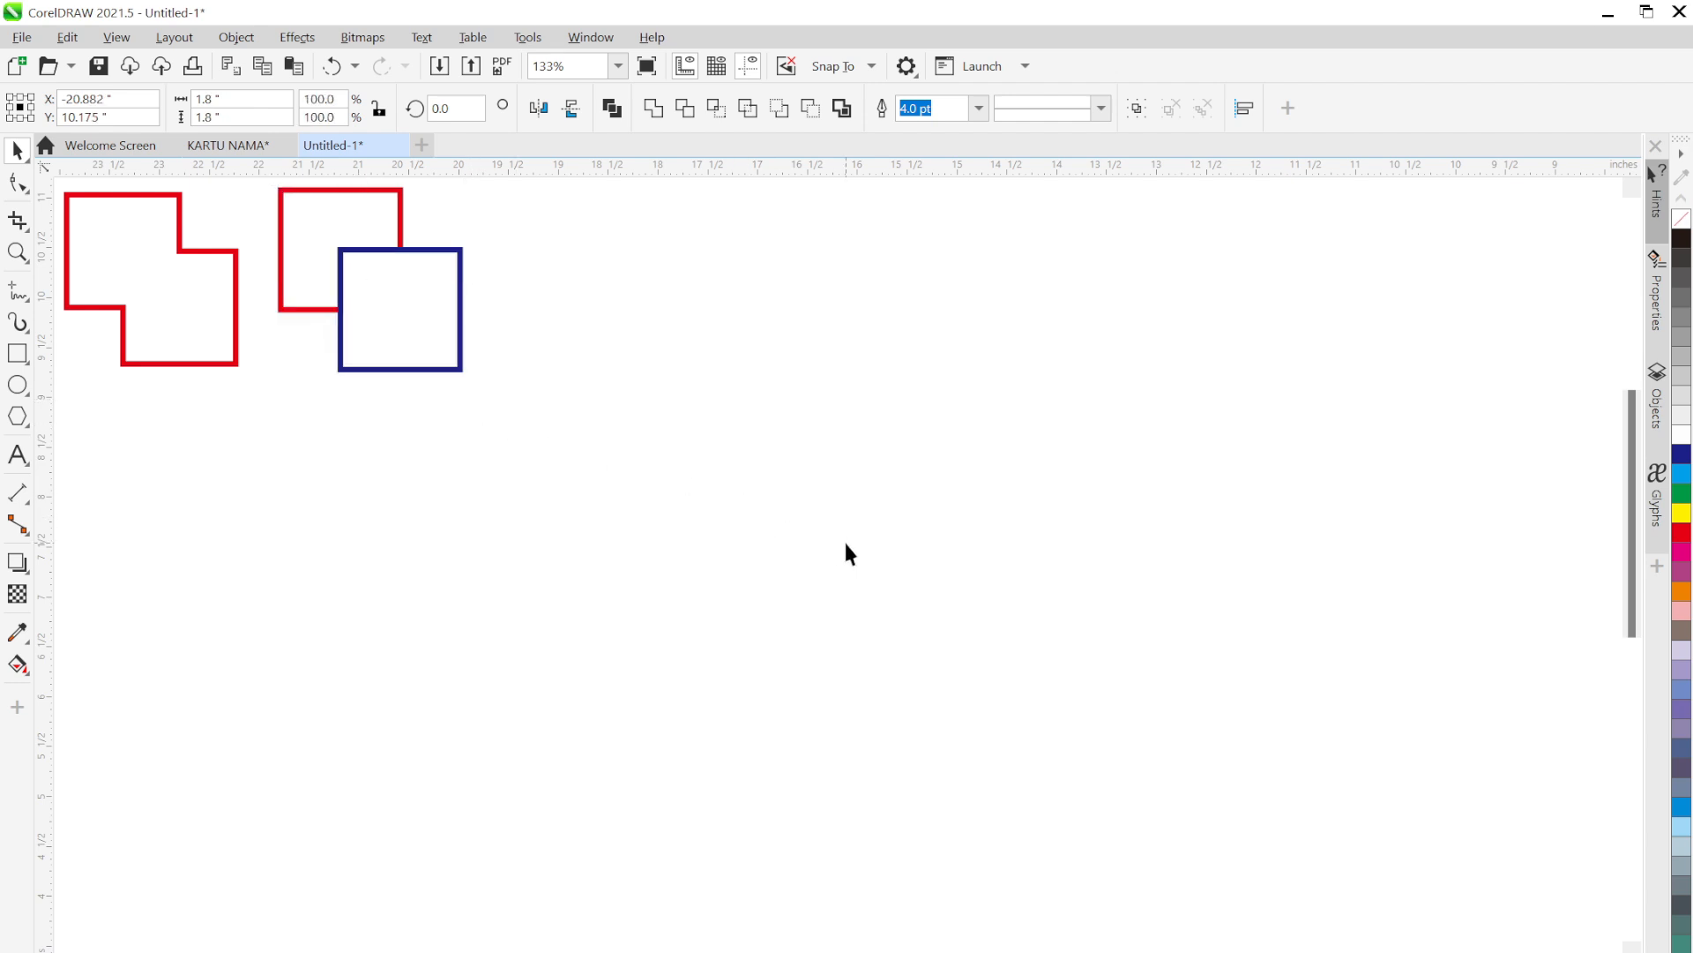
key("ctrl")
key("ctrl+v")
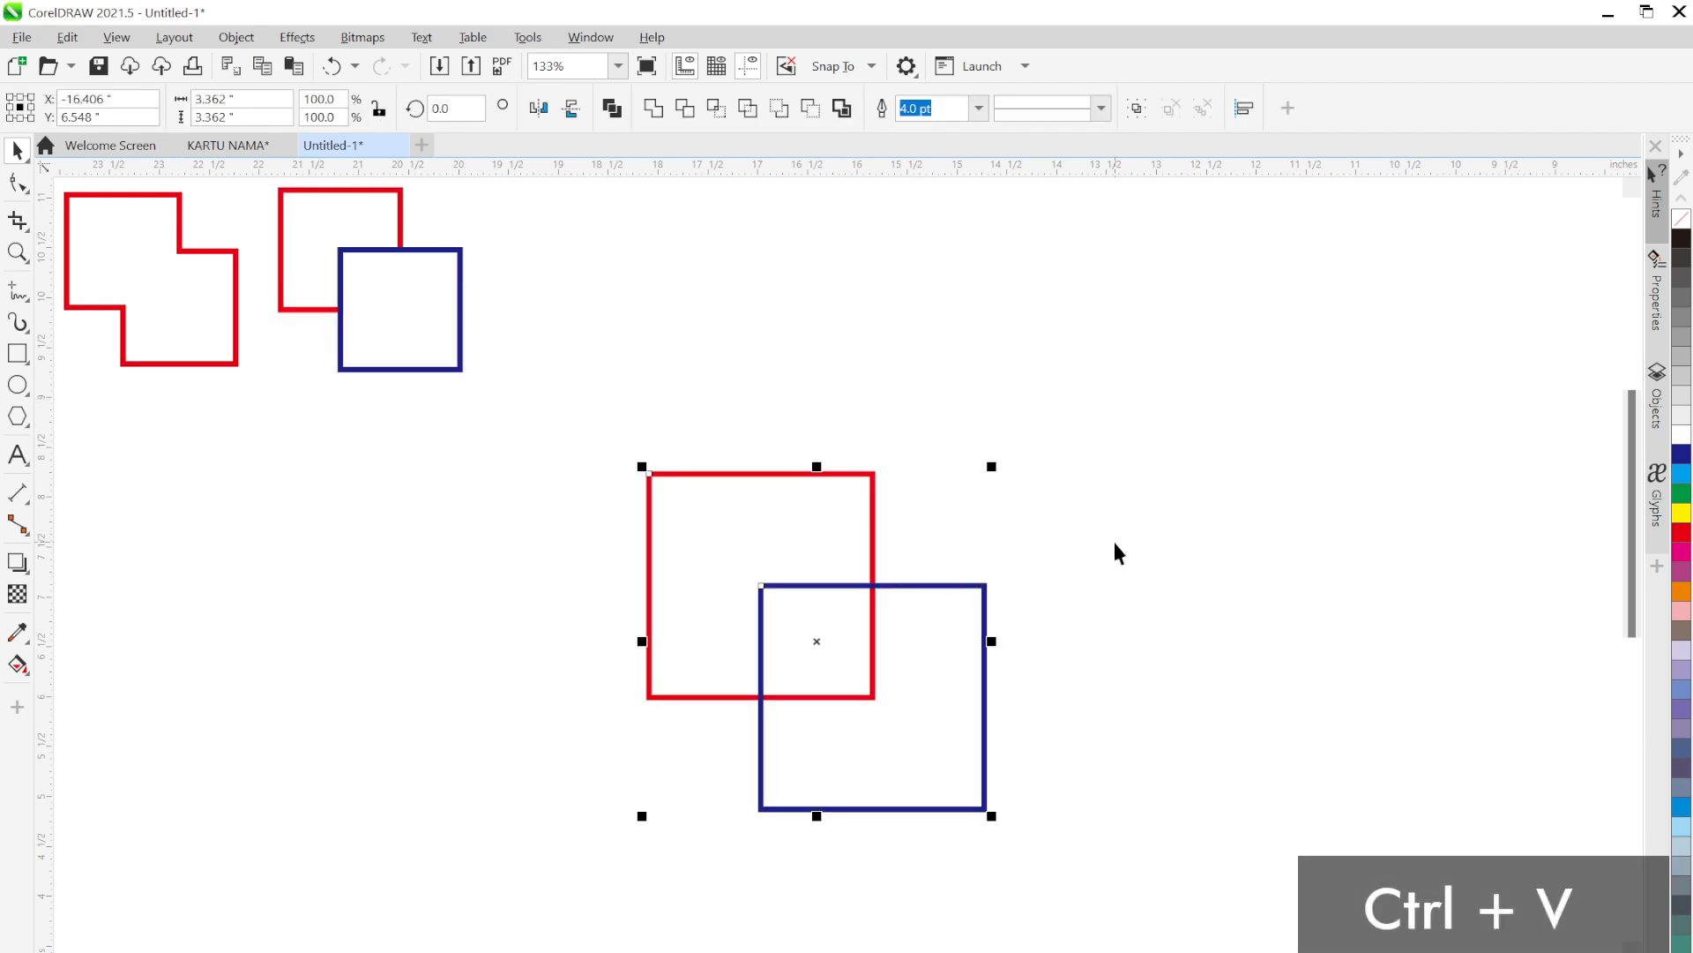
left_click(1100, 660)
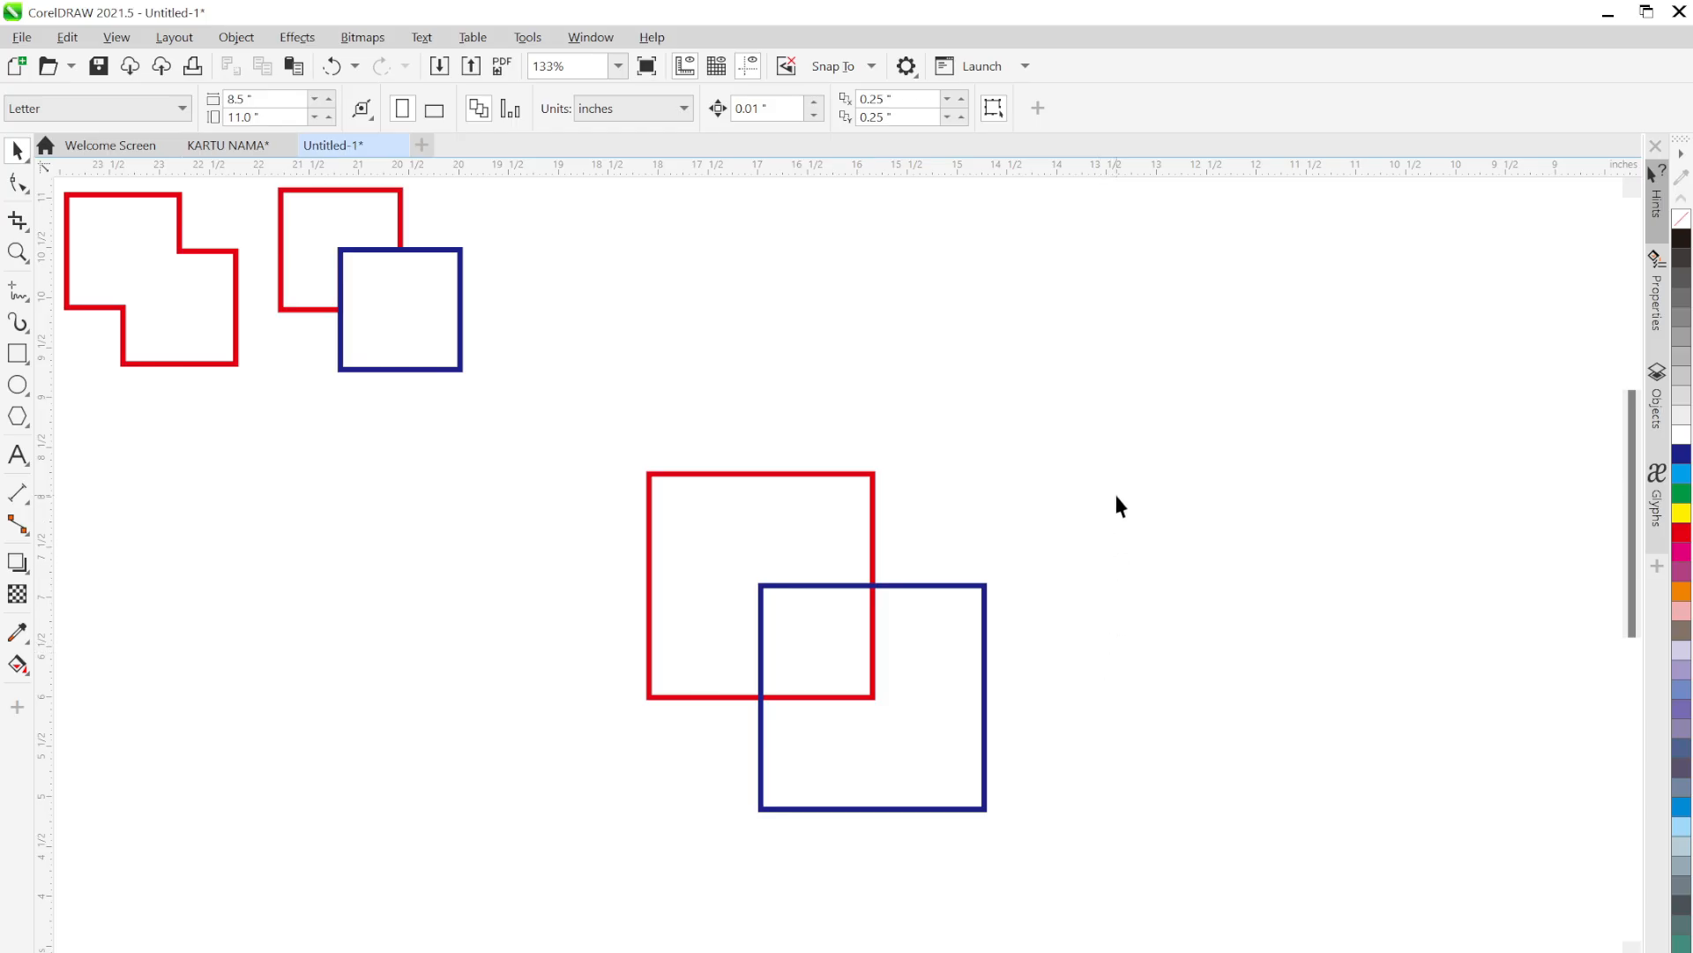
Trim the blue square with the red one, pulling it aside to check, then undo the move
left_click(869, 512)
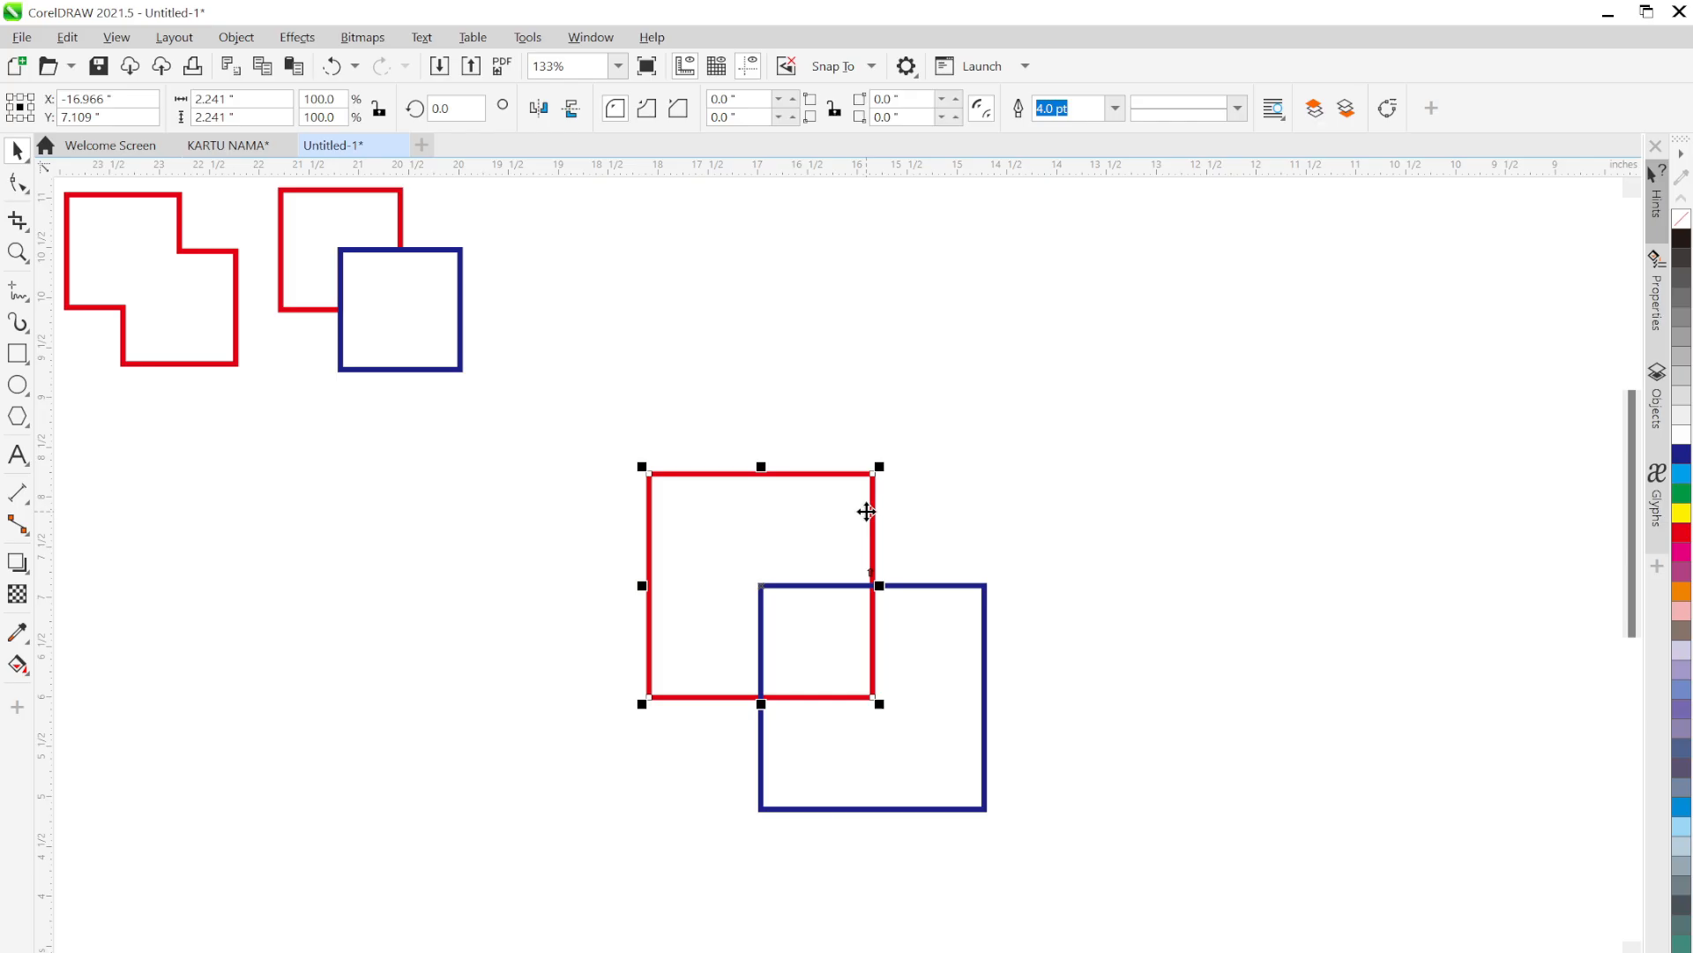
left_click(984, 593, "shift")
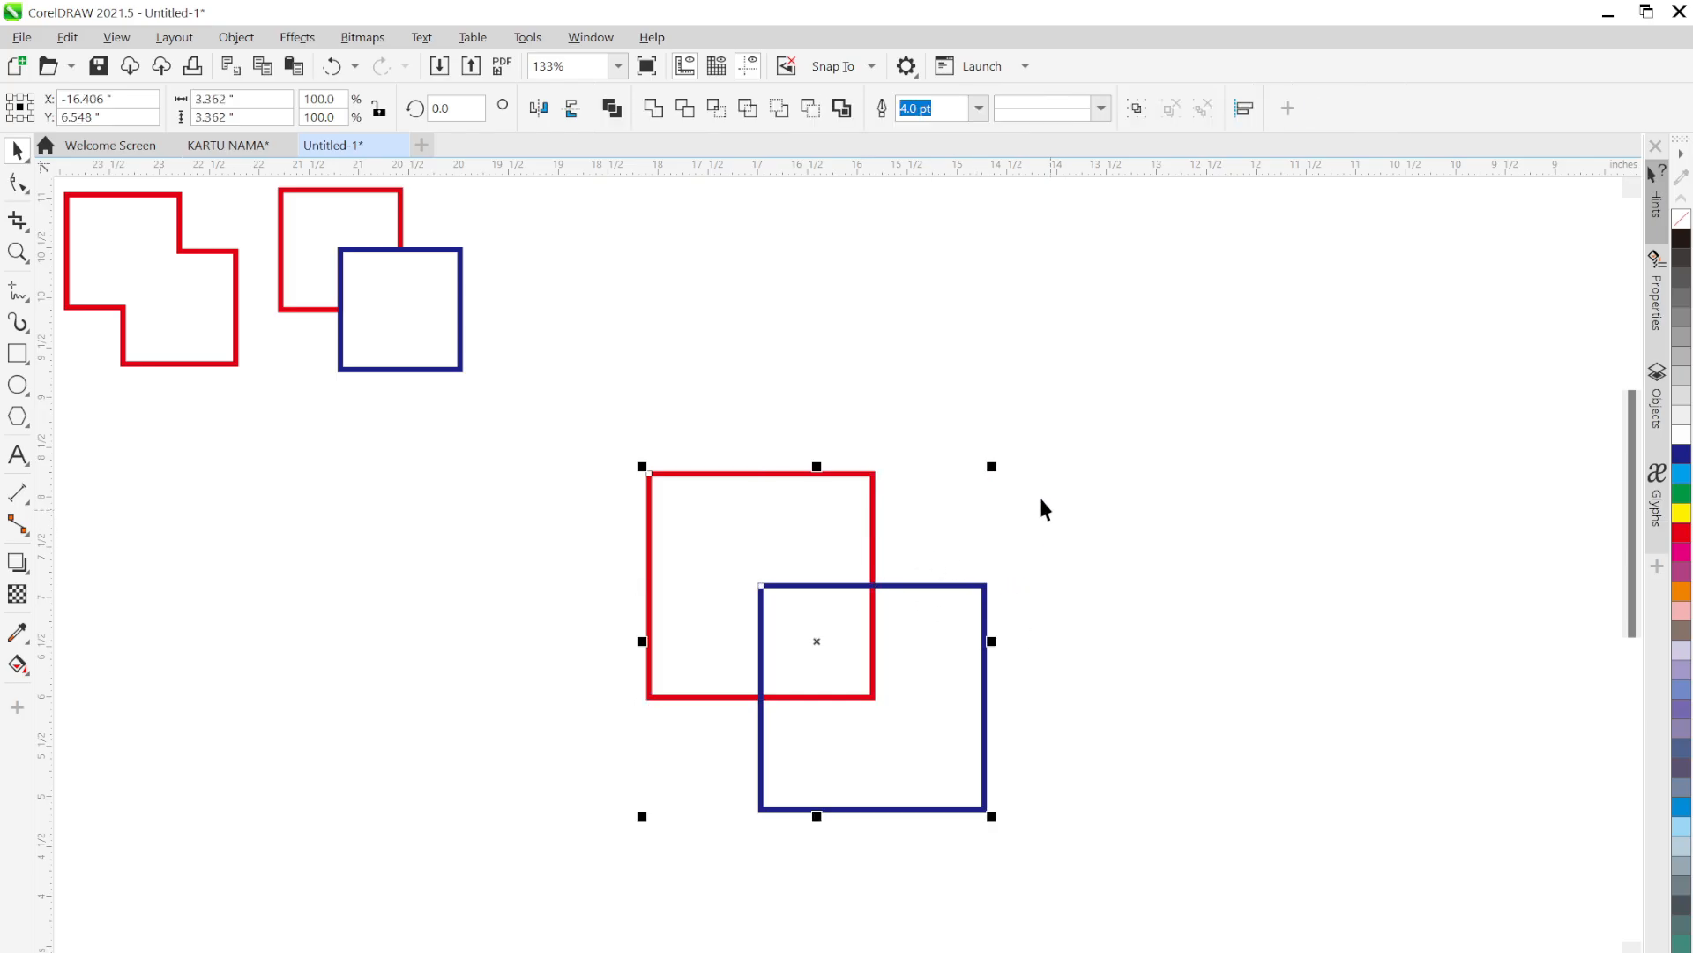
left_click(686, 117)
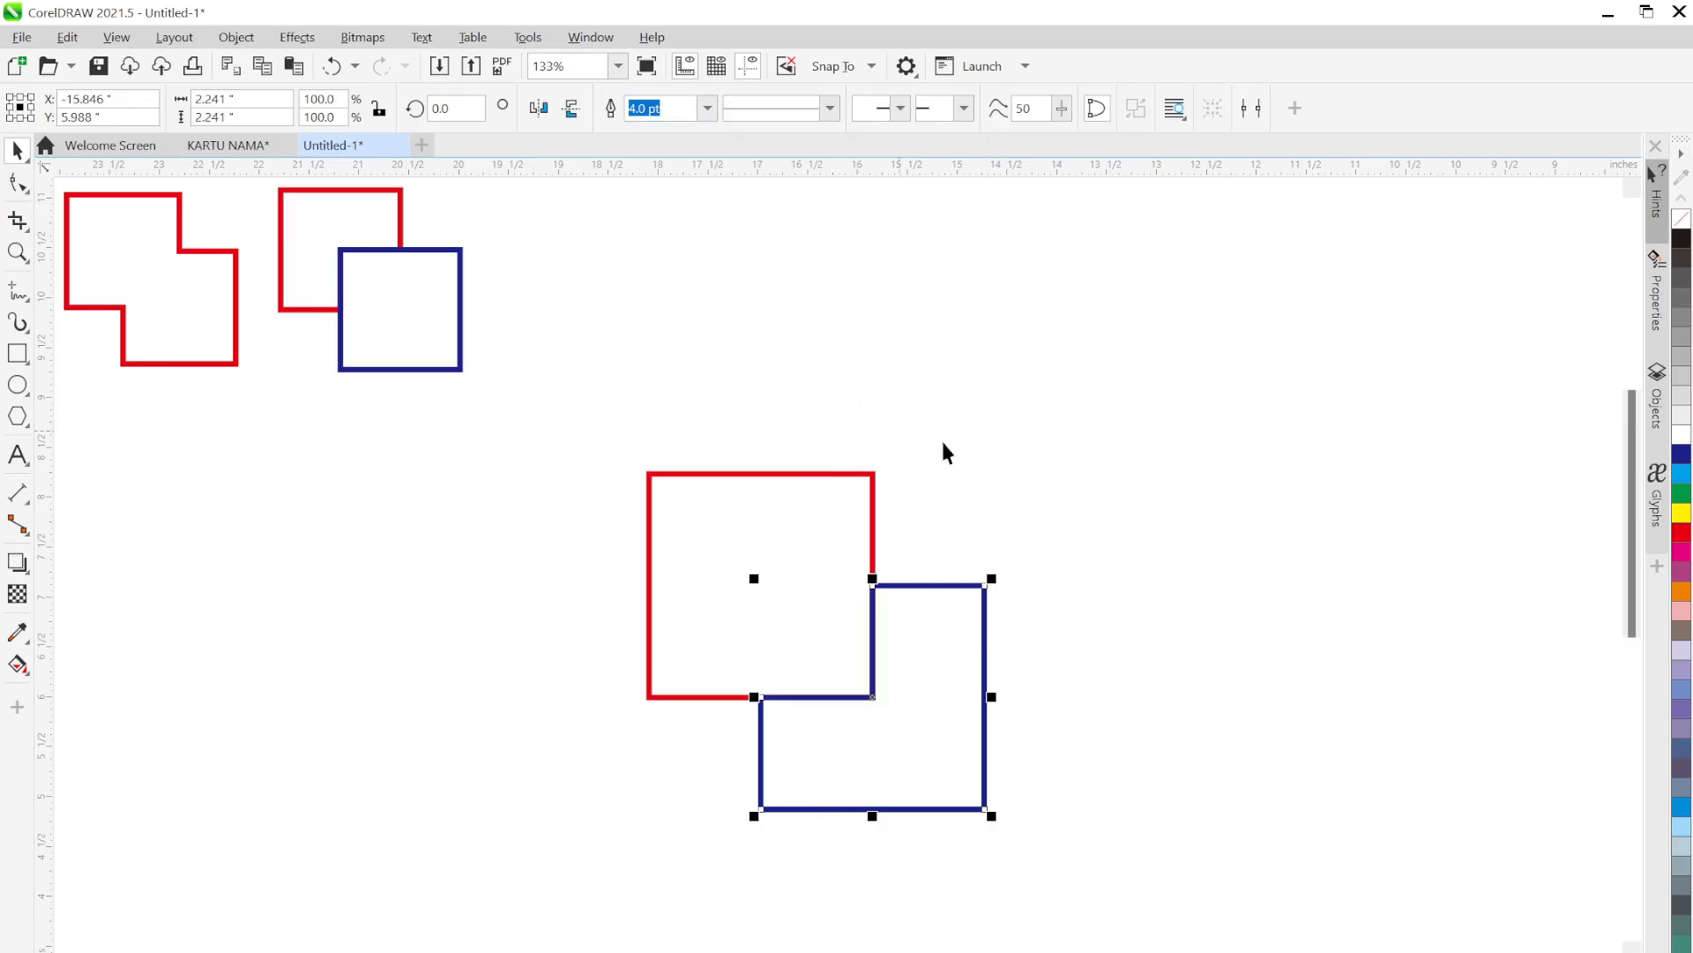
left_click(984, 479)
left_click_drag(986, 736, 1072, 782)
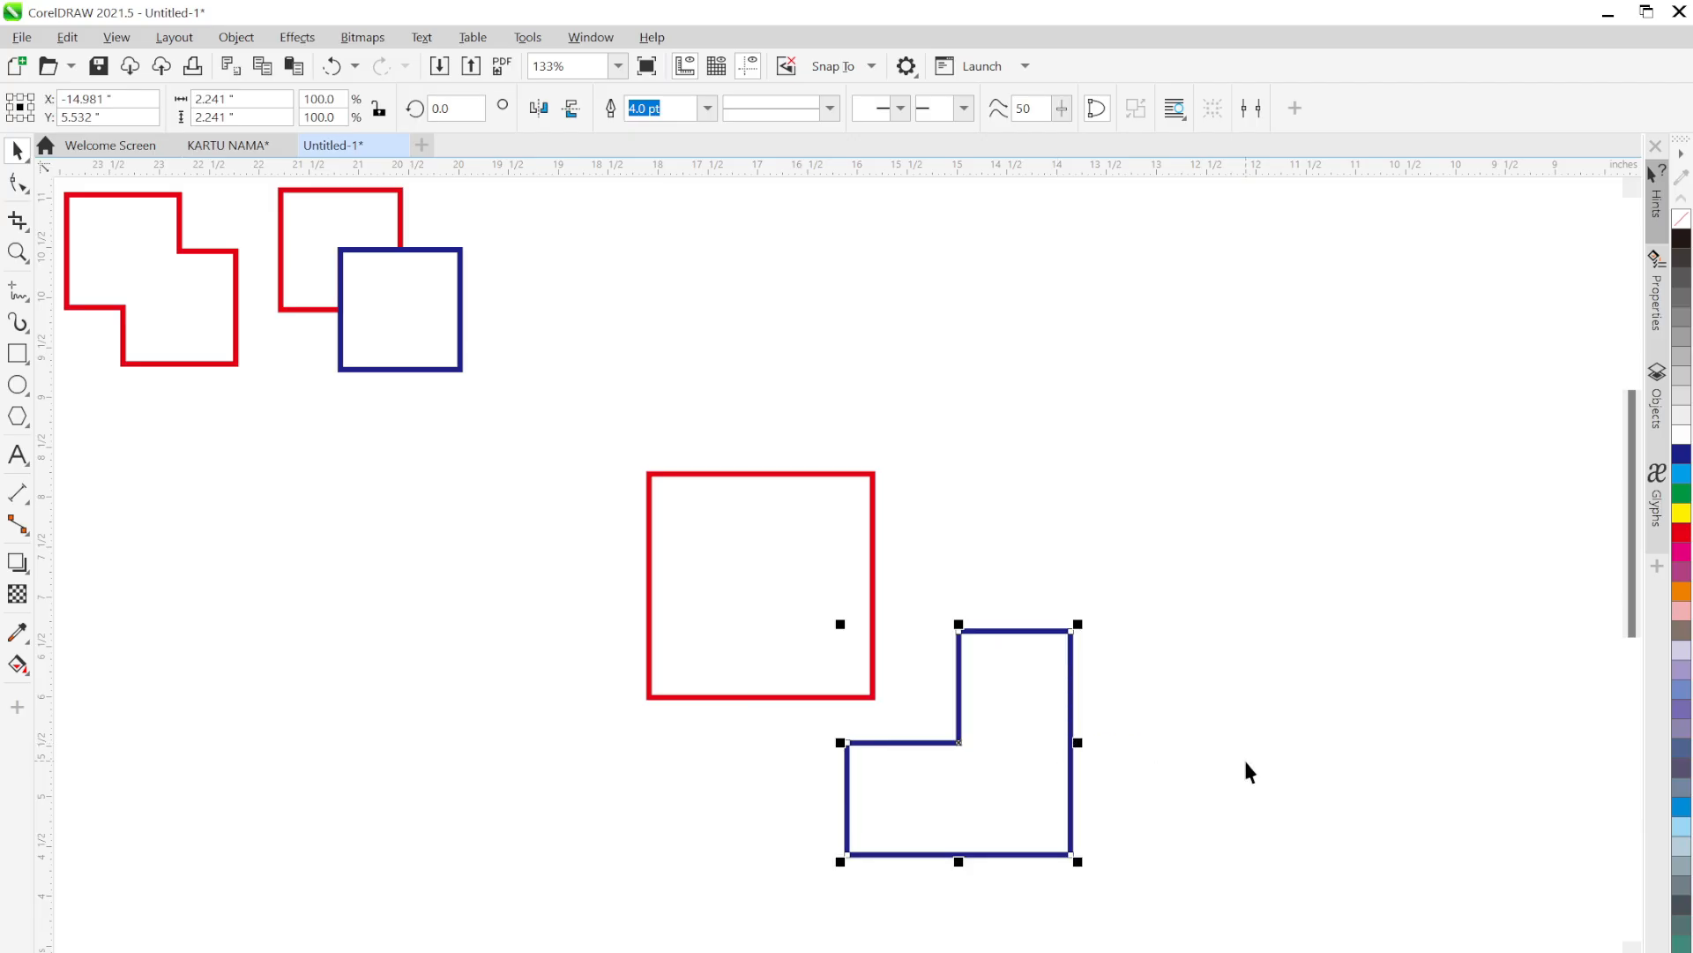
key("ctrl+z")
left_click(1167, 738)
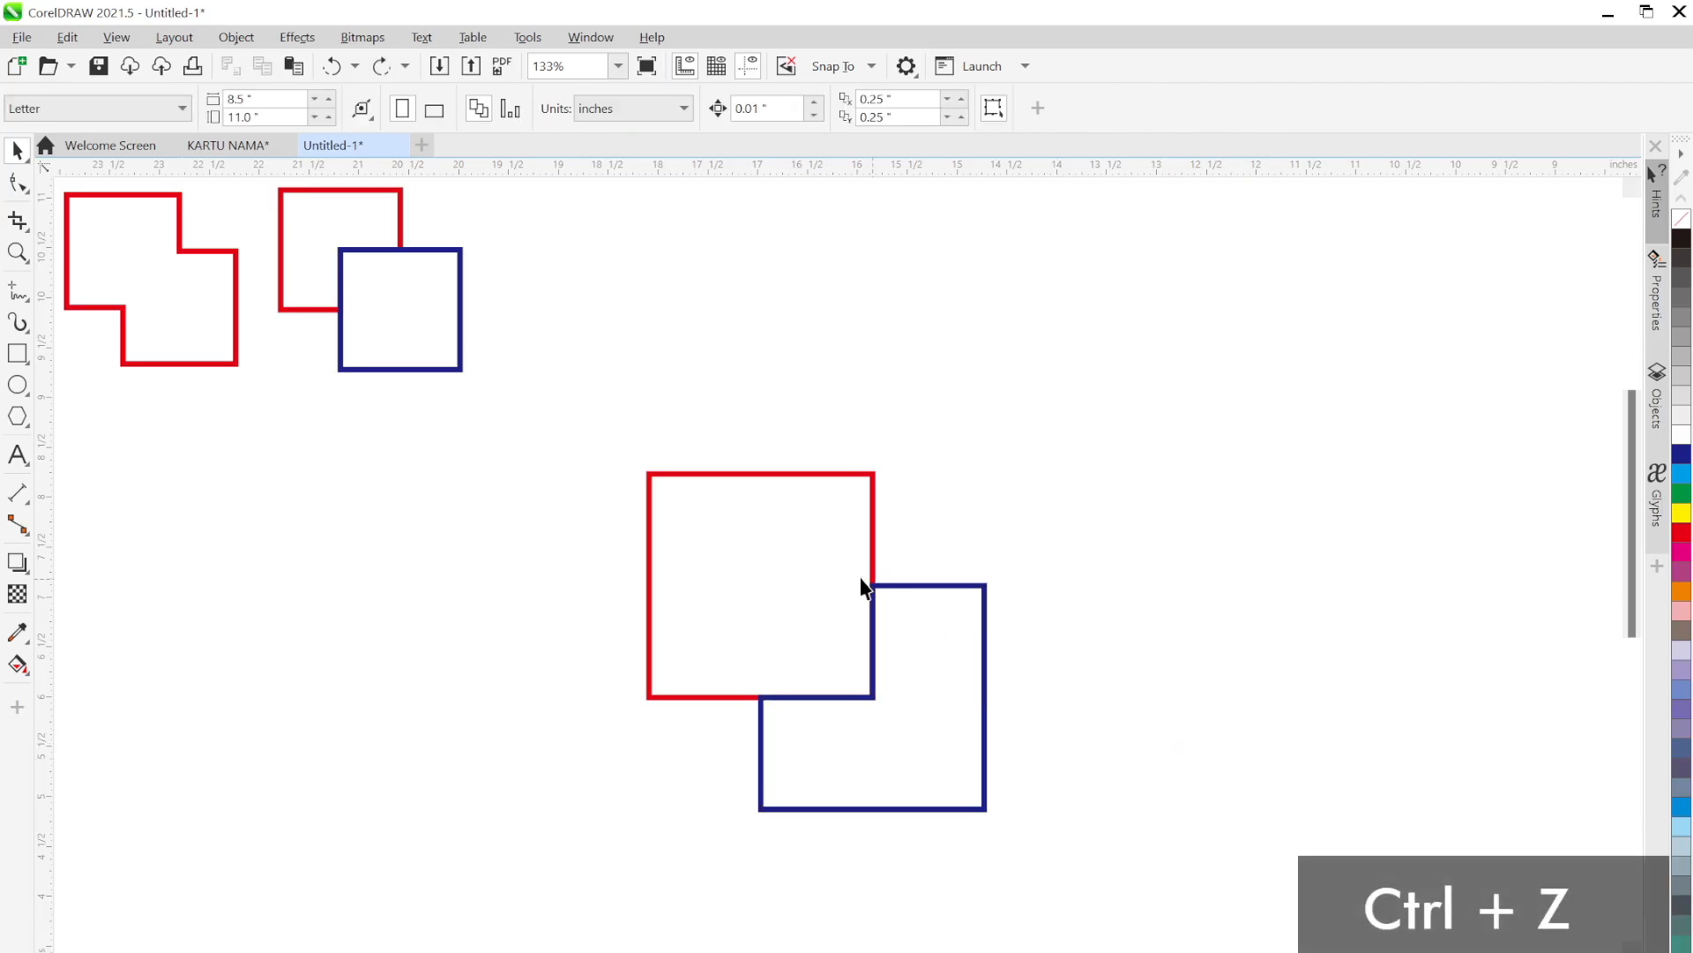
Shrink this pair to 1.681 inches and place it in the top row with the other samples
left_click(873, 622)
left_click(984, 729, "shift")
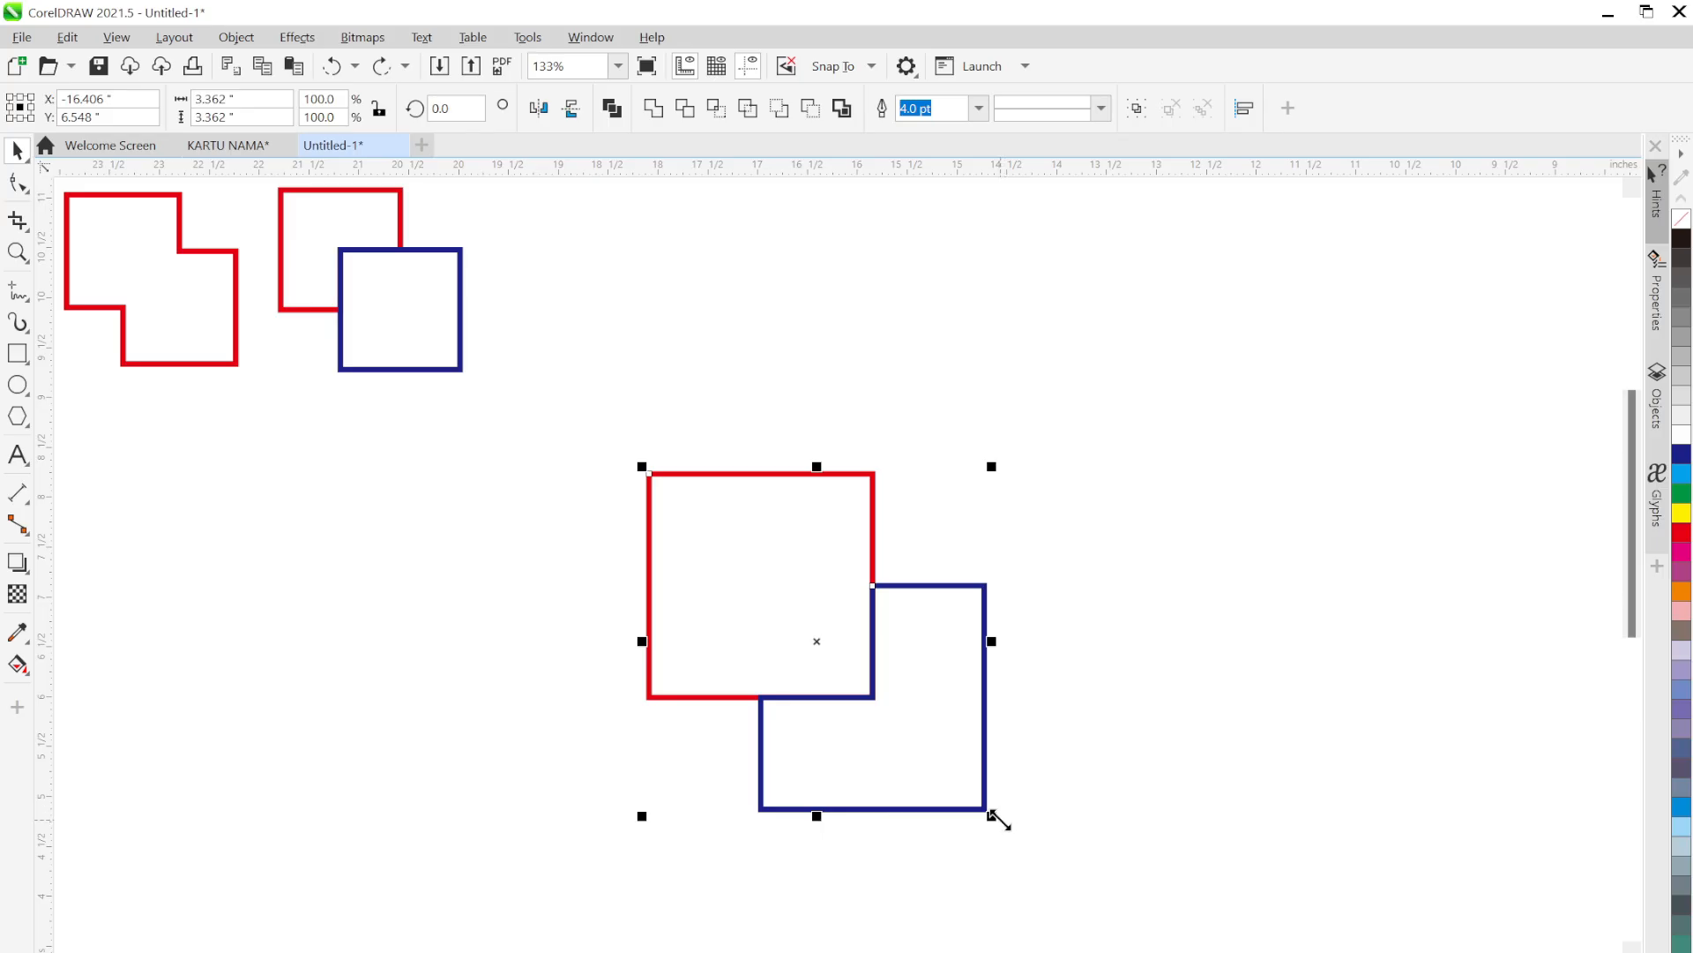
left_click_drag(991, 813, 820, 642)
left_click_drag(748, 565, 597, 280)
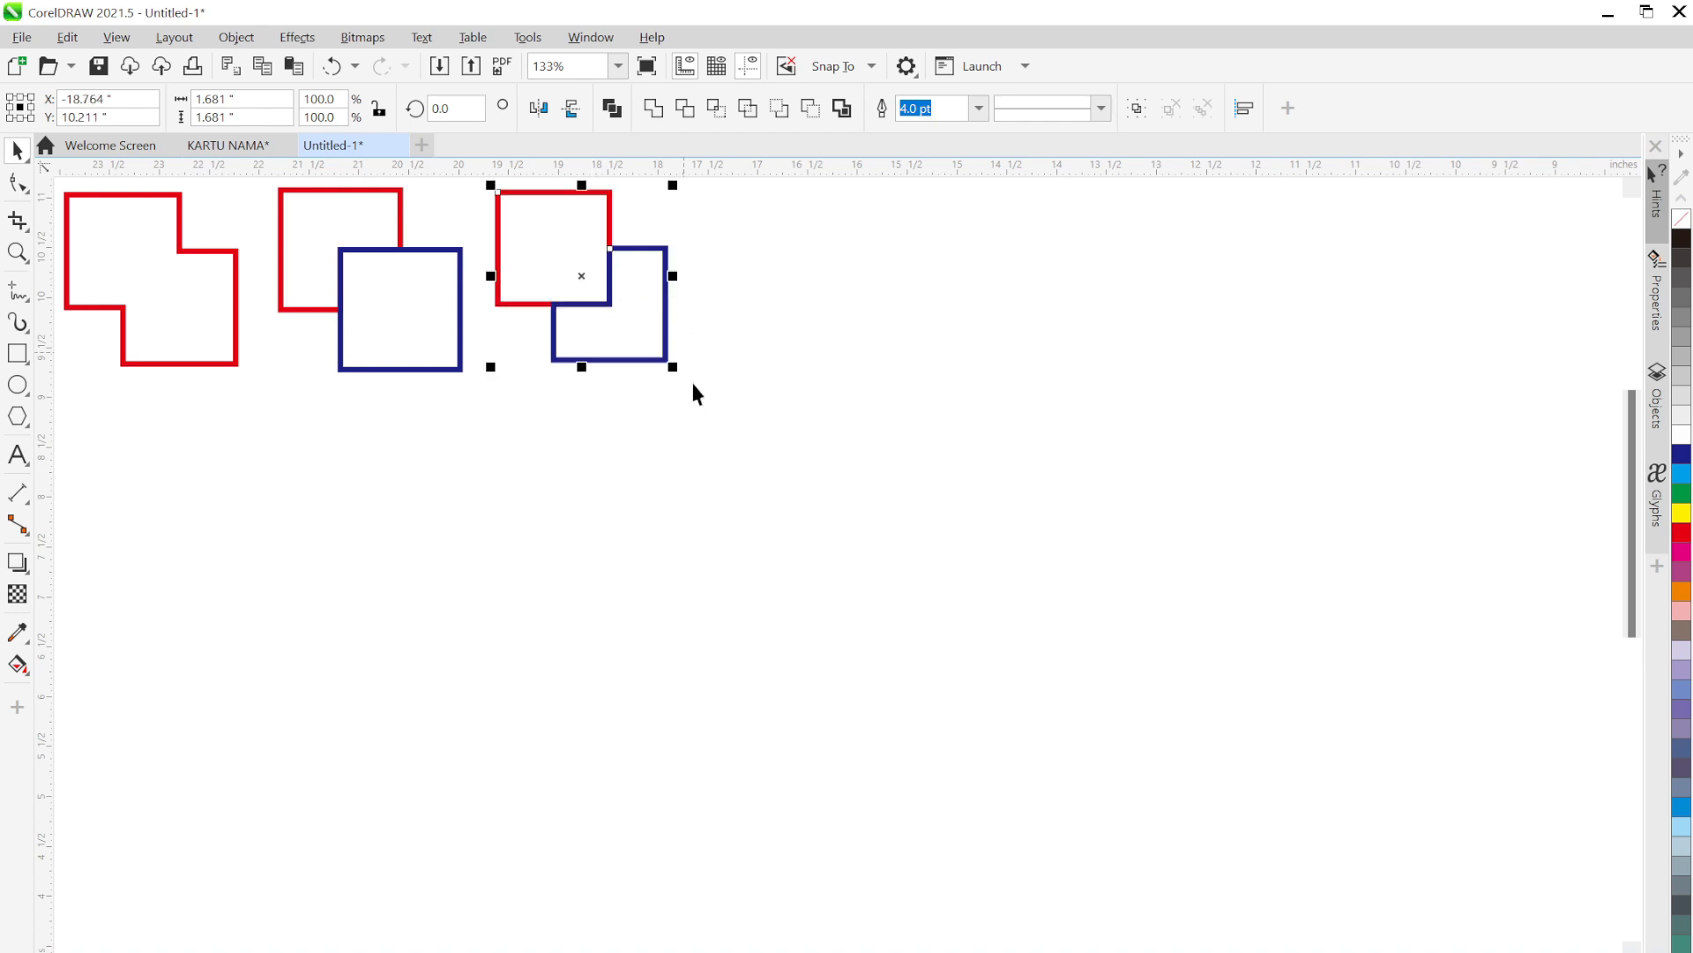
left_click_drag(667, 362, 676, 374)
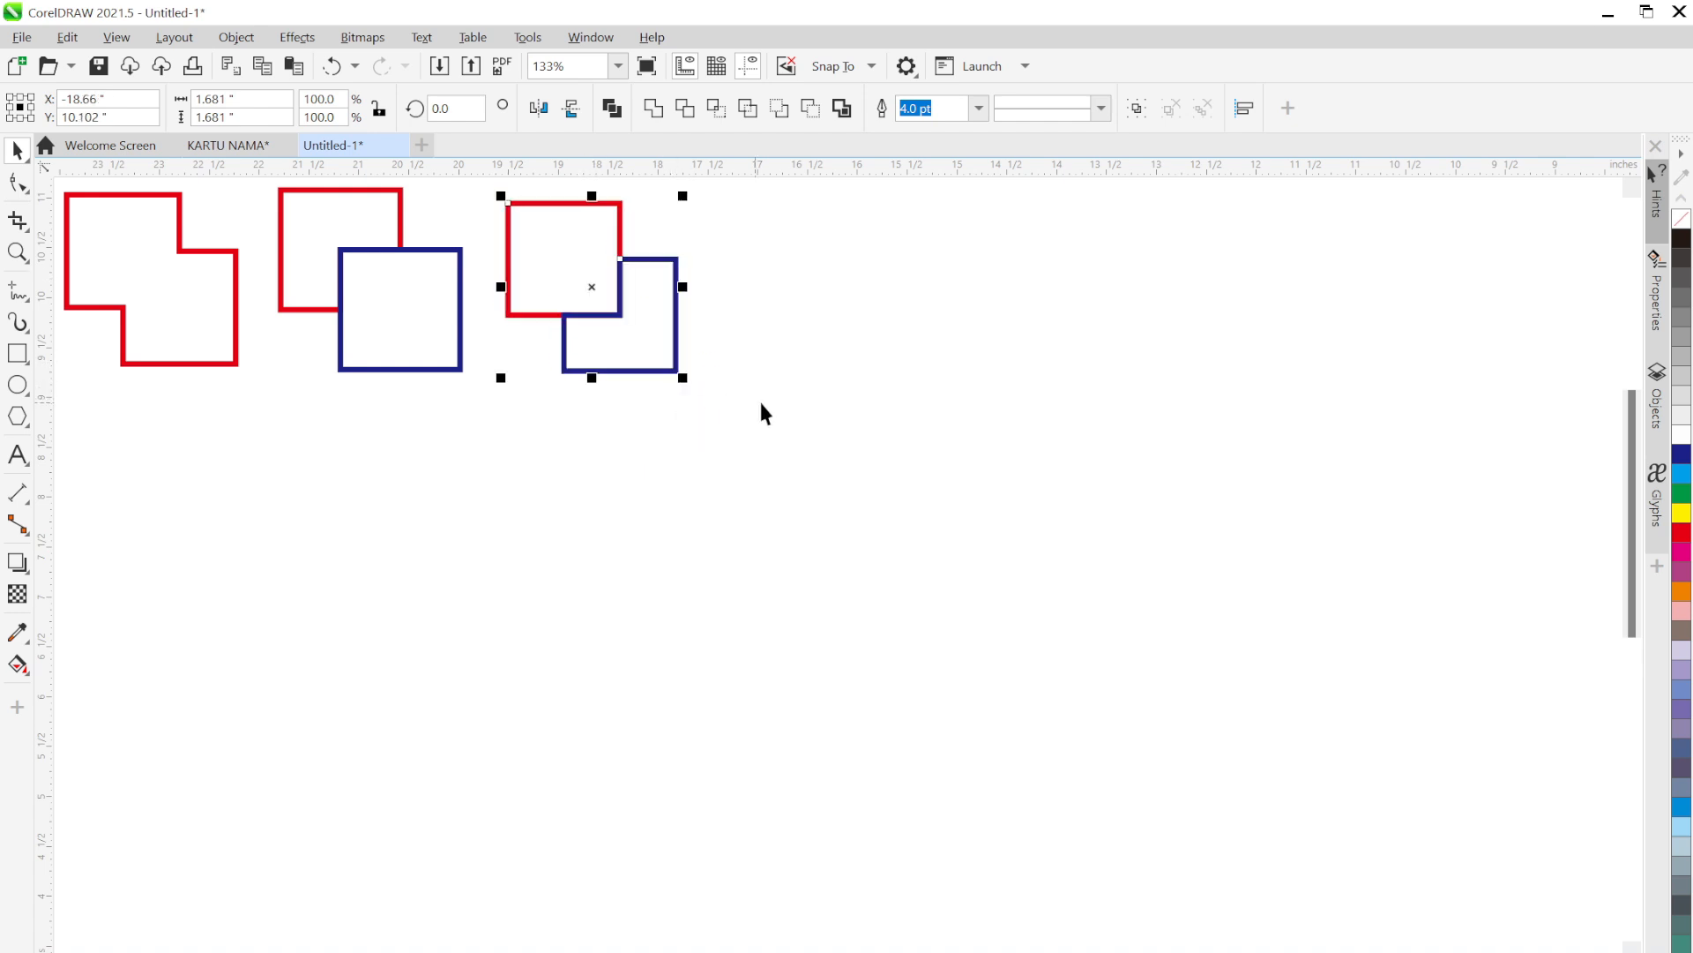
left_click(851, 429)
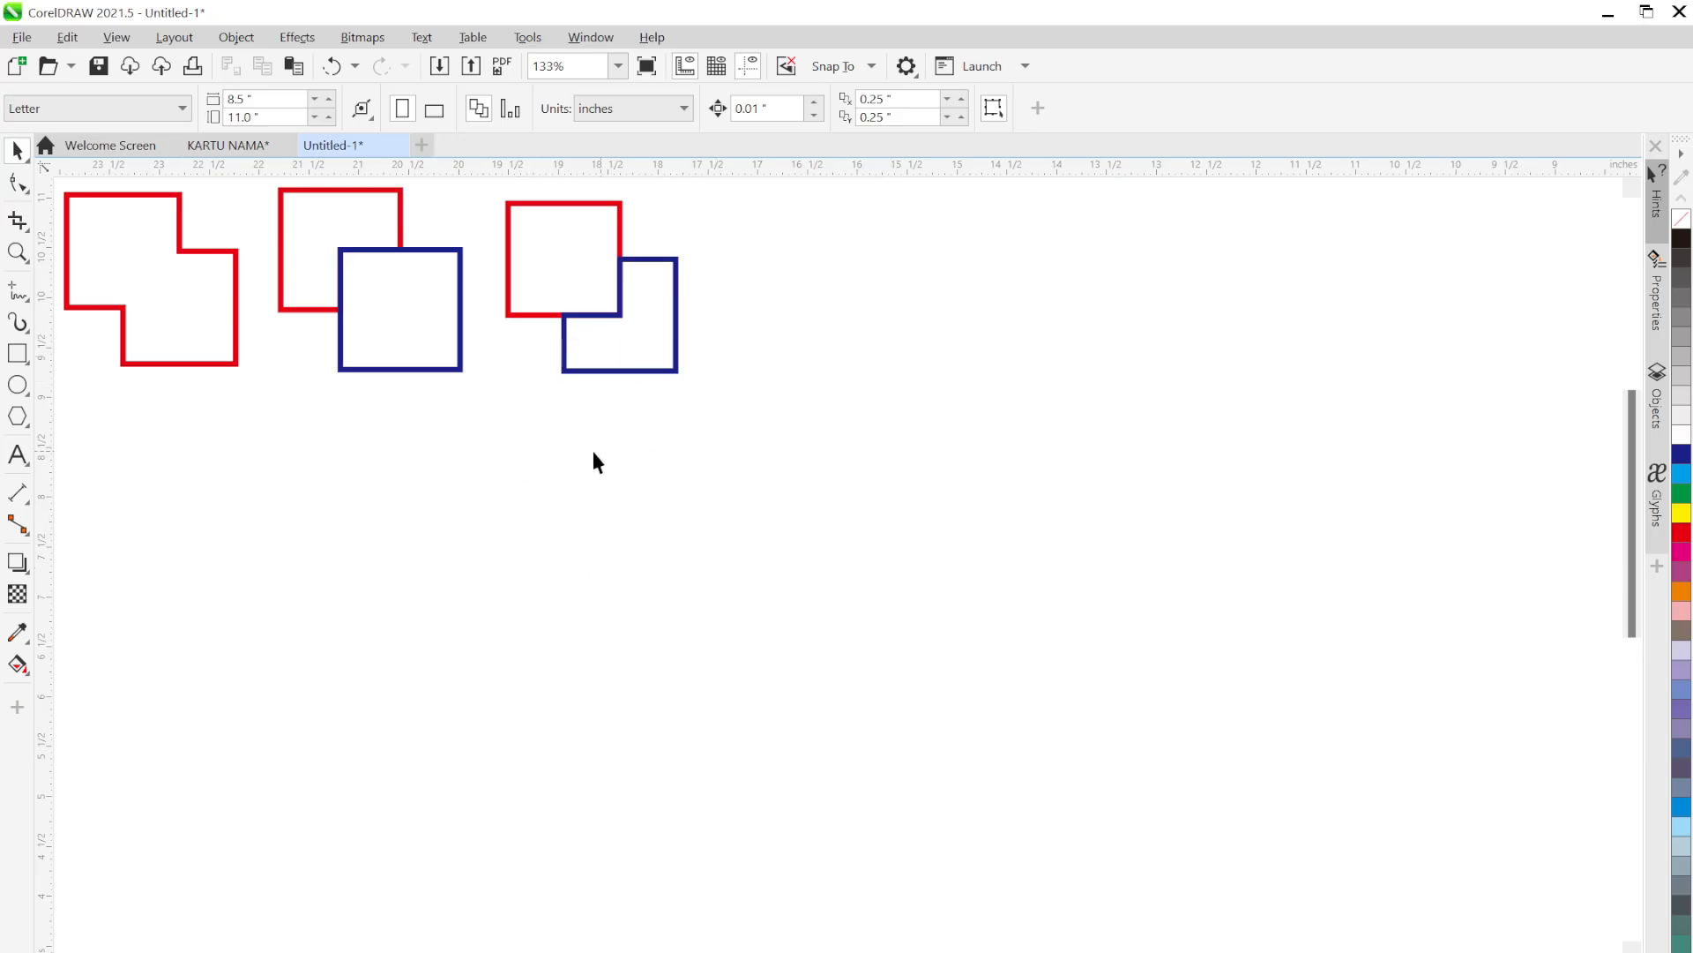
left_click_drag(739, 422, 493, 286)
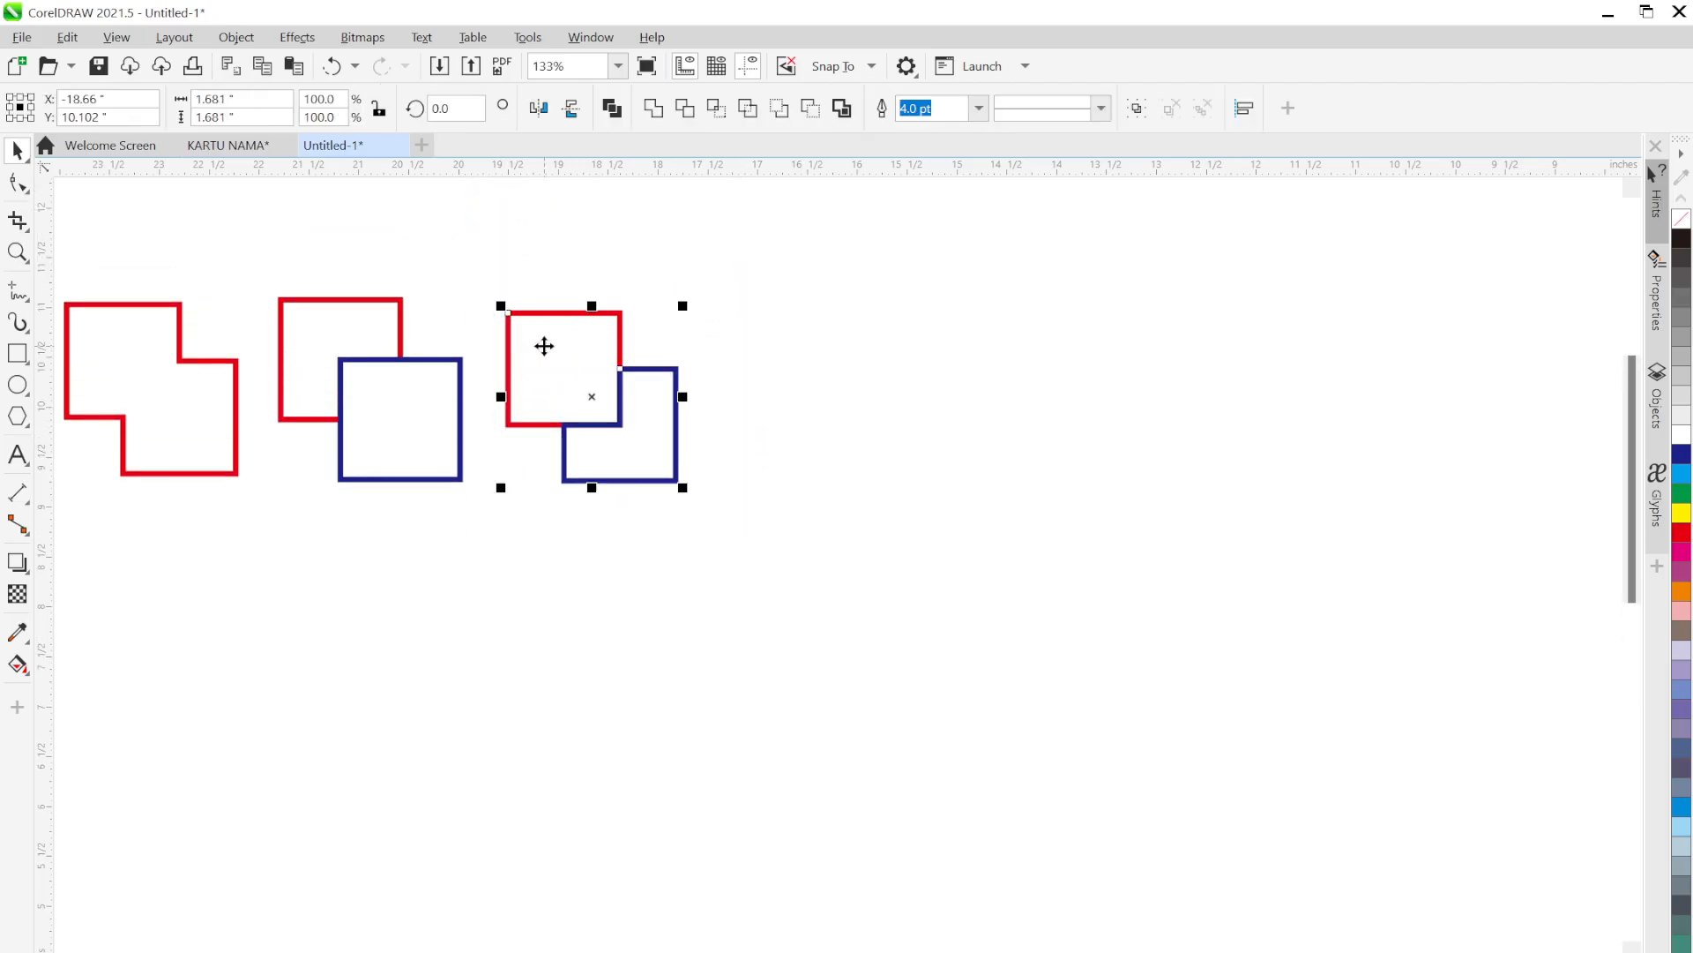
left_click_drag(541, 345, 535, 336)
left_click_drag(597, 559, 615, 456)
left_click(753, 477)
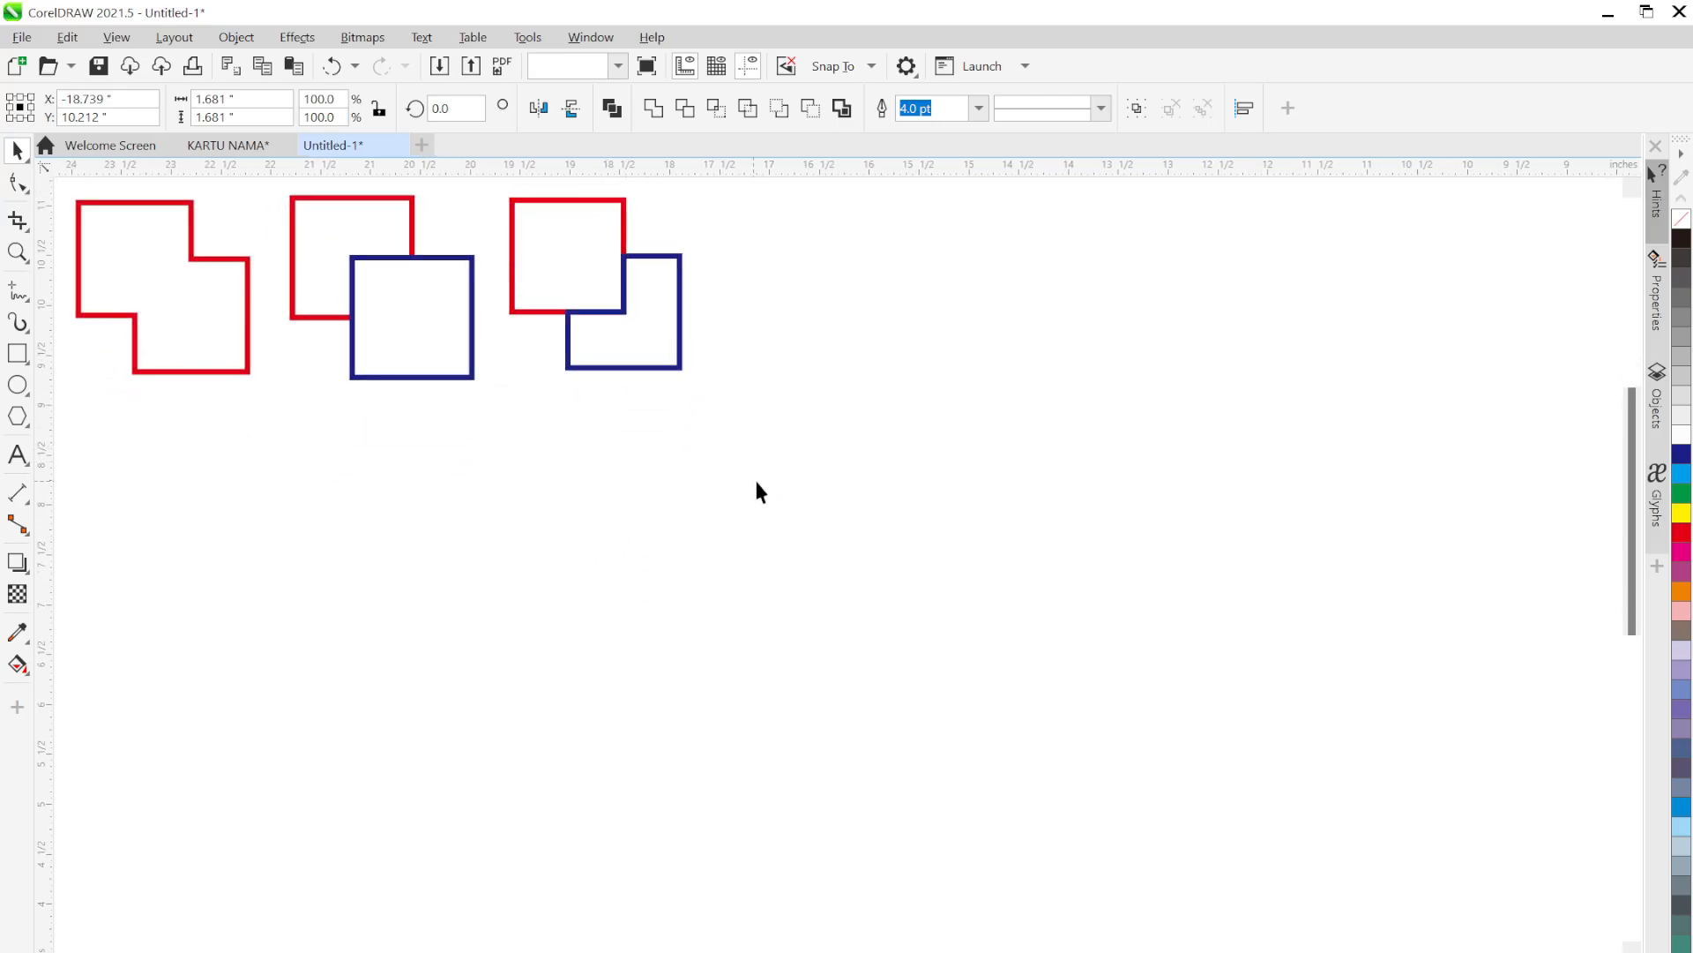
Paste another full-size copy of the overlapping red and navy squares mid-page
key("ctrl+v")
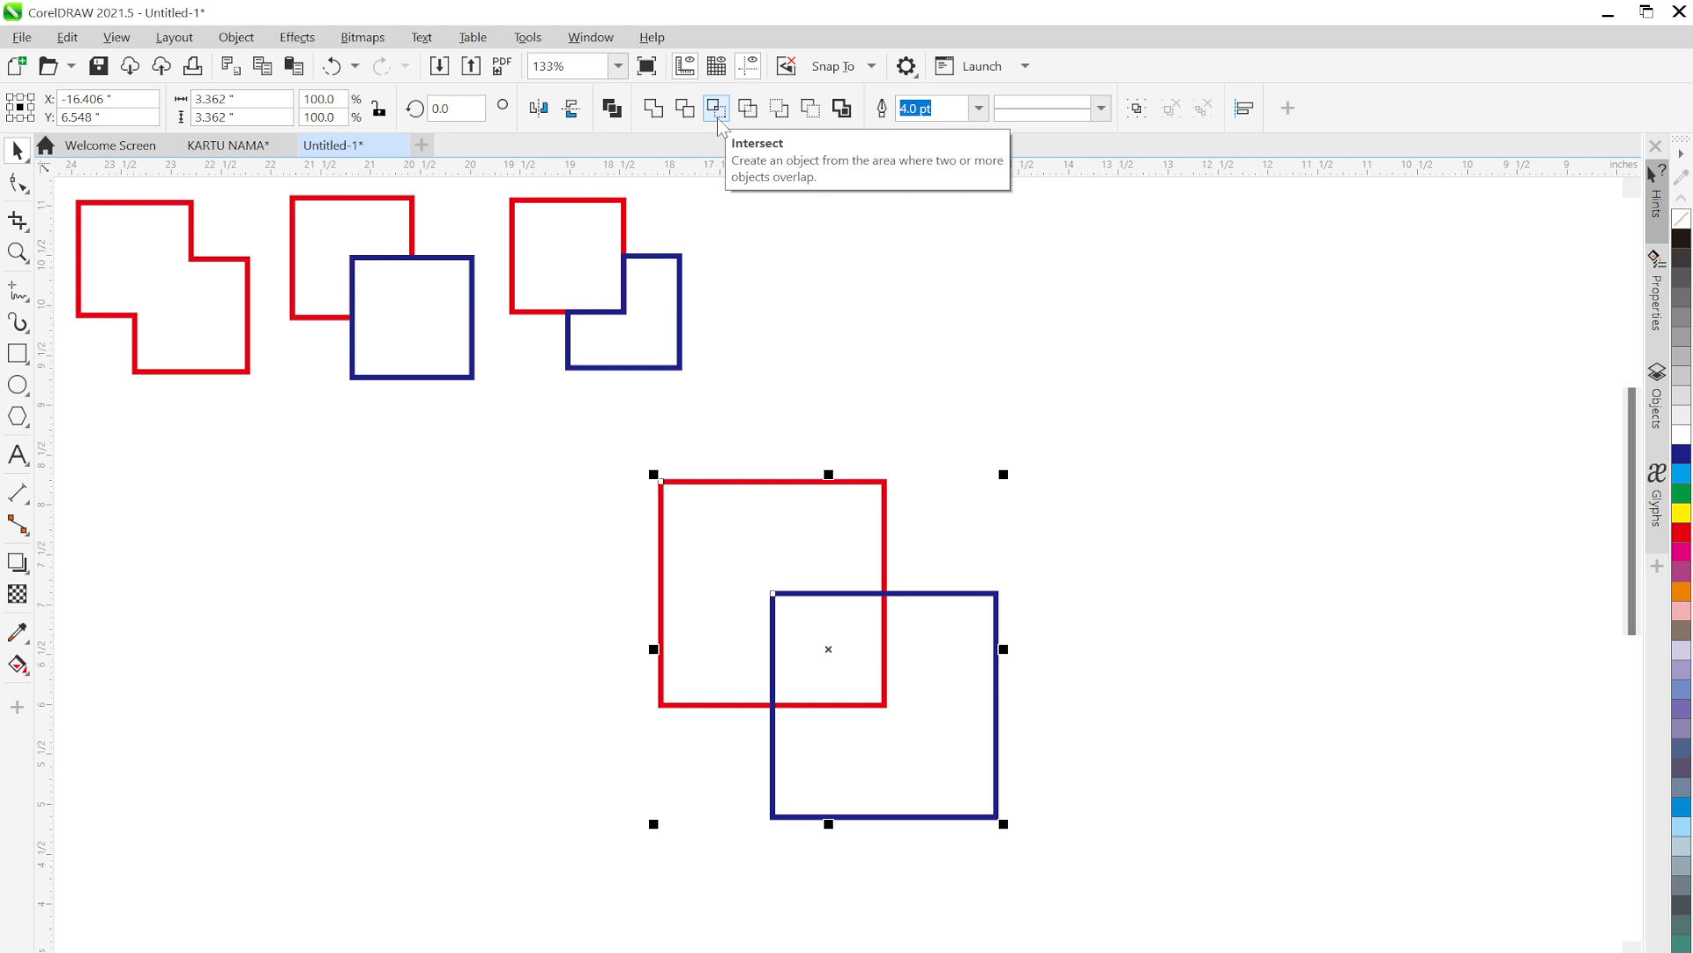
left_click(1112, 598)
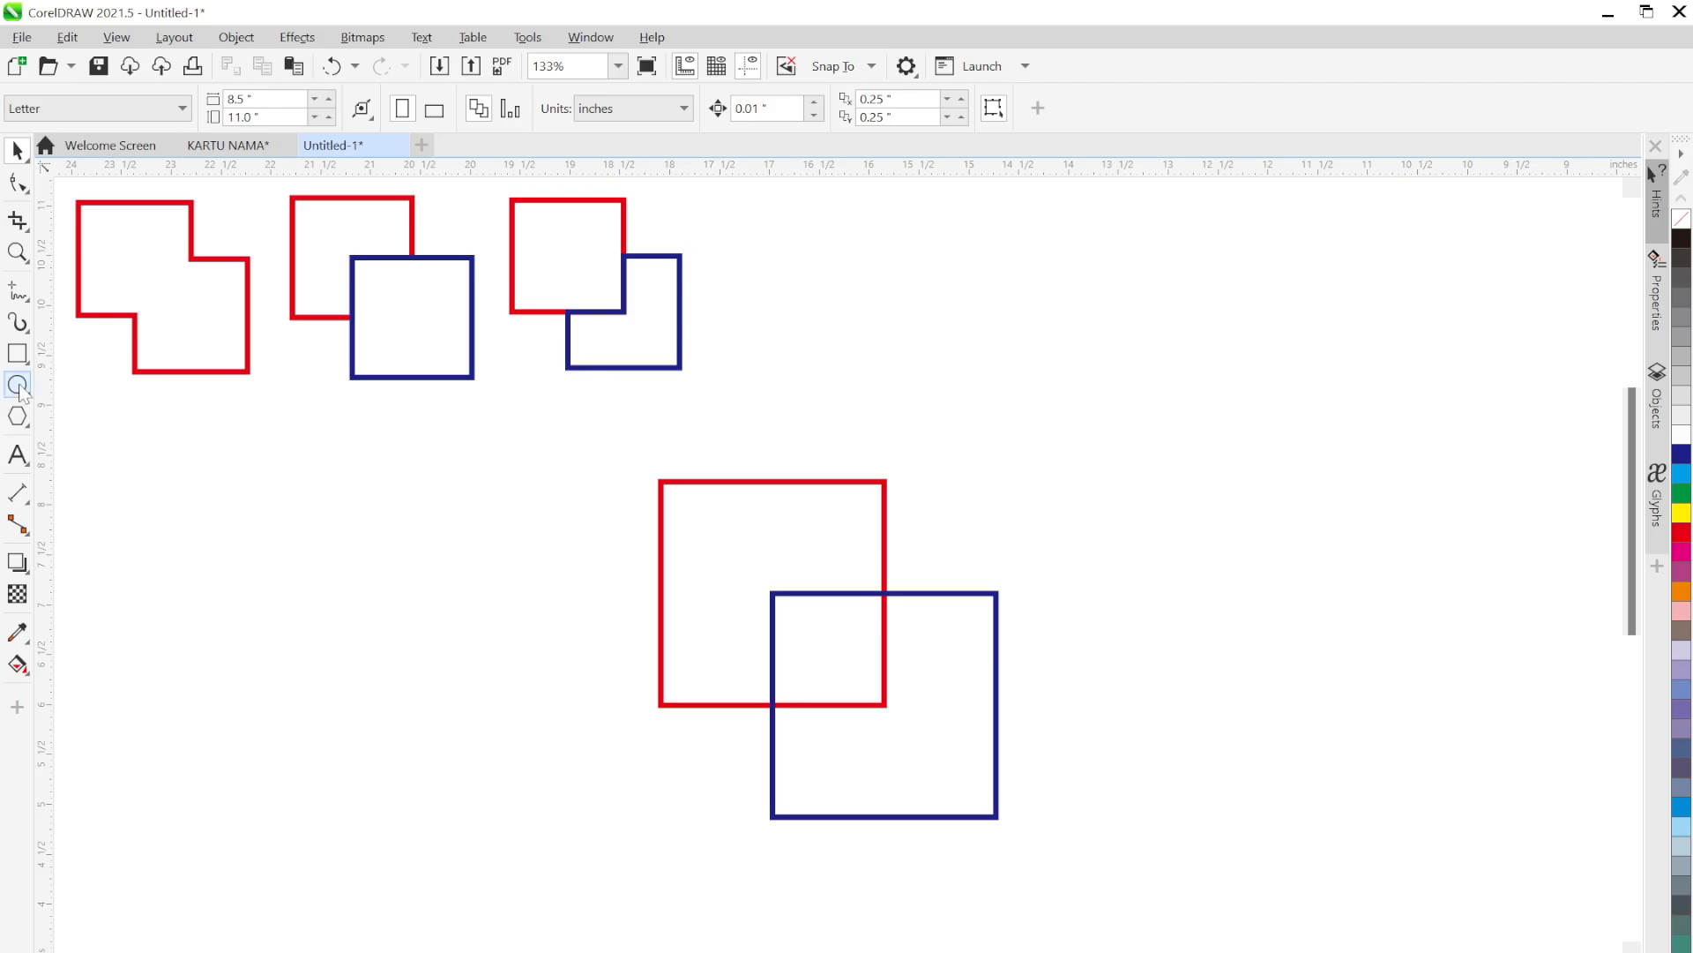
Draw a circle right of the squares and duplicate it overlapping to the right
left_click(17, 384)
left_click_drag(1102, 508, 1252, 742)
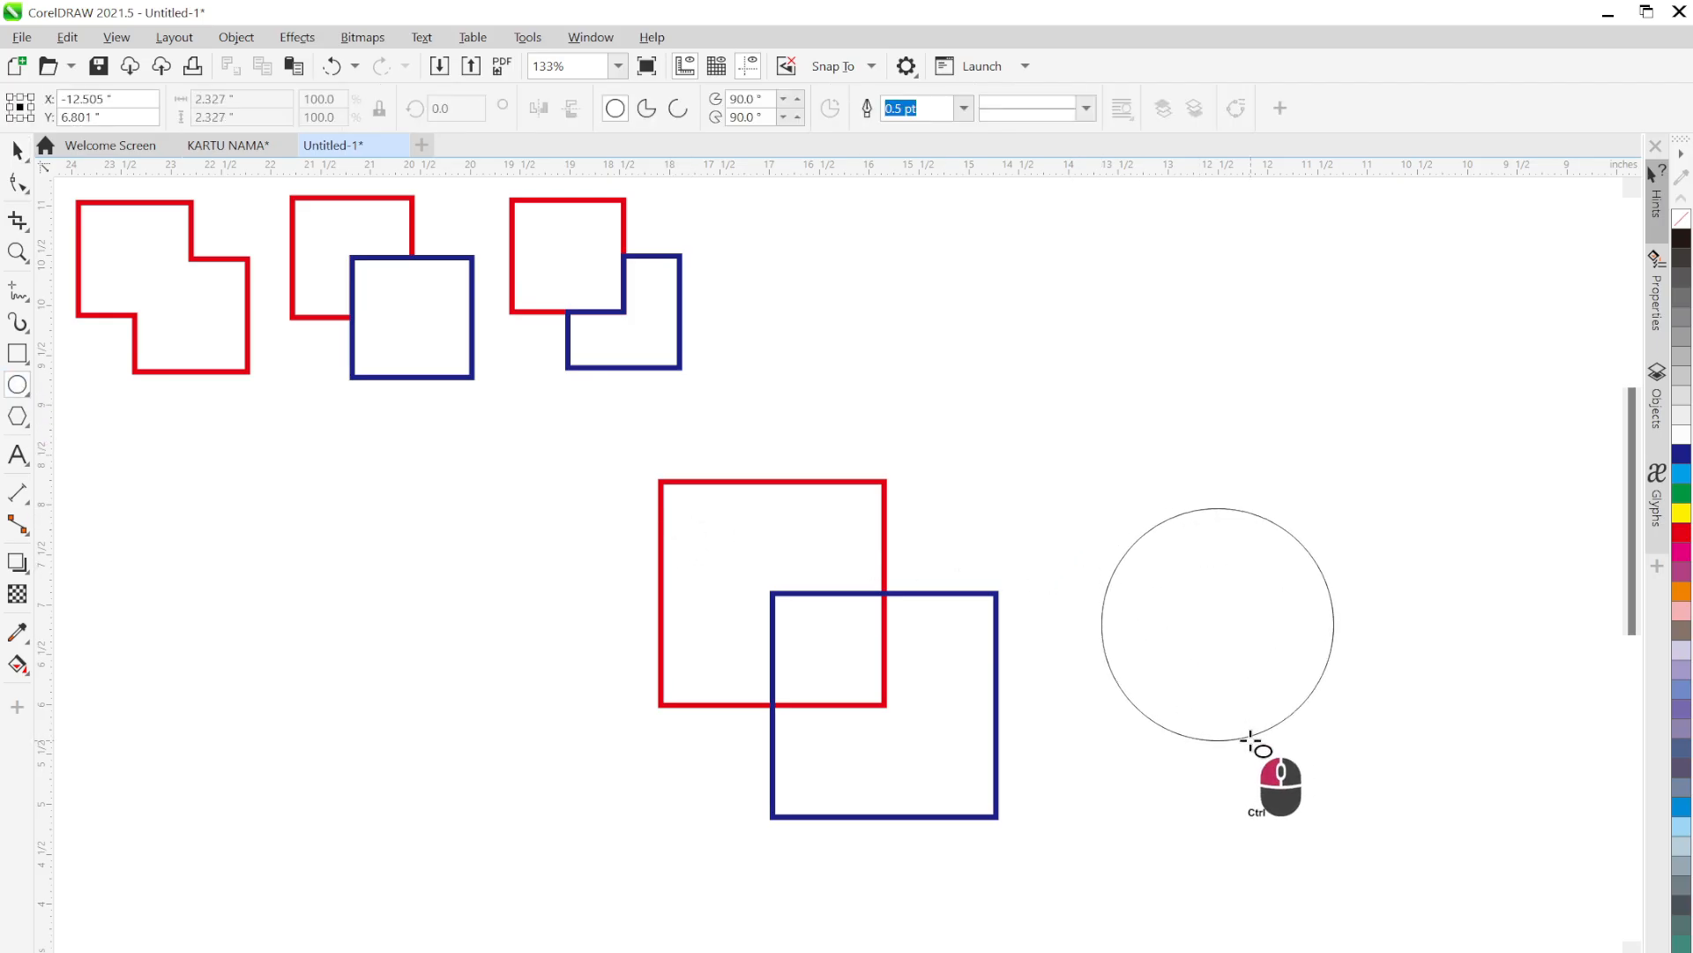
key("space")
left_click_drag(1231, 631, 1362, 637)
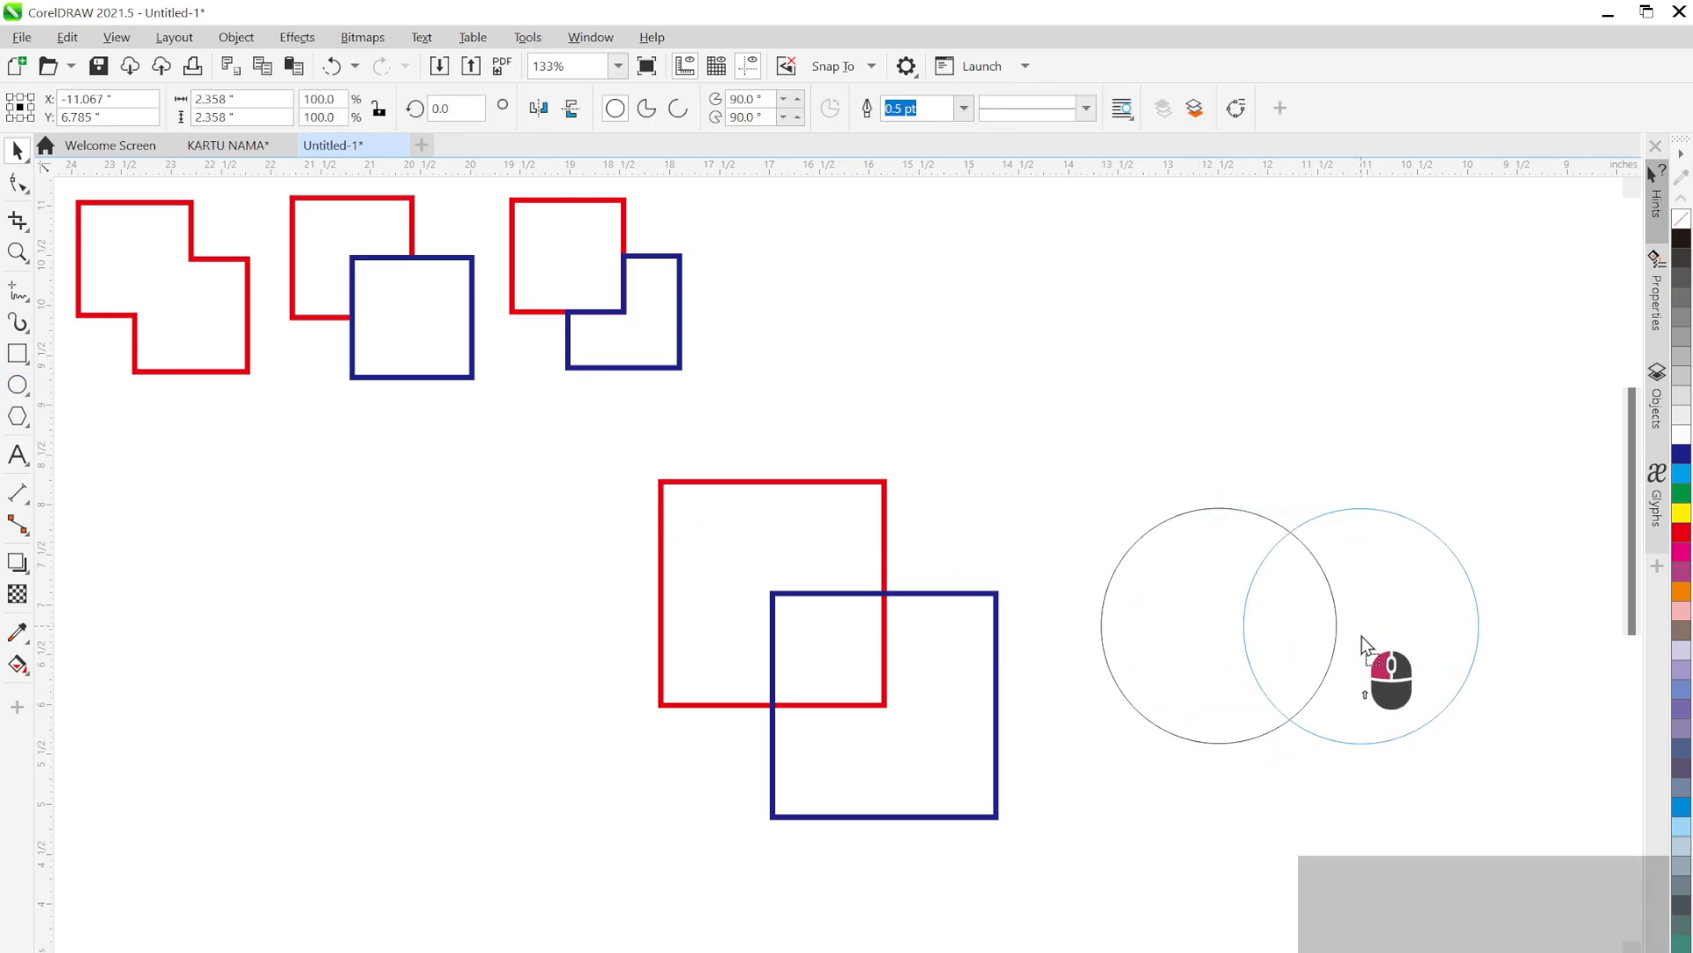
left_click_drag(1429, 432, 1160, 419)
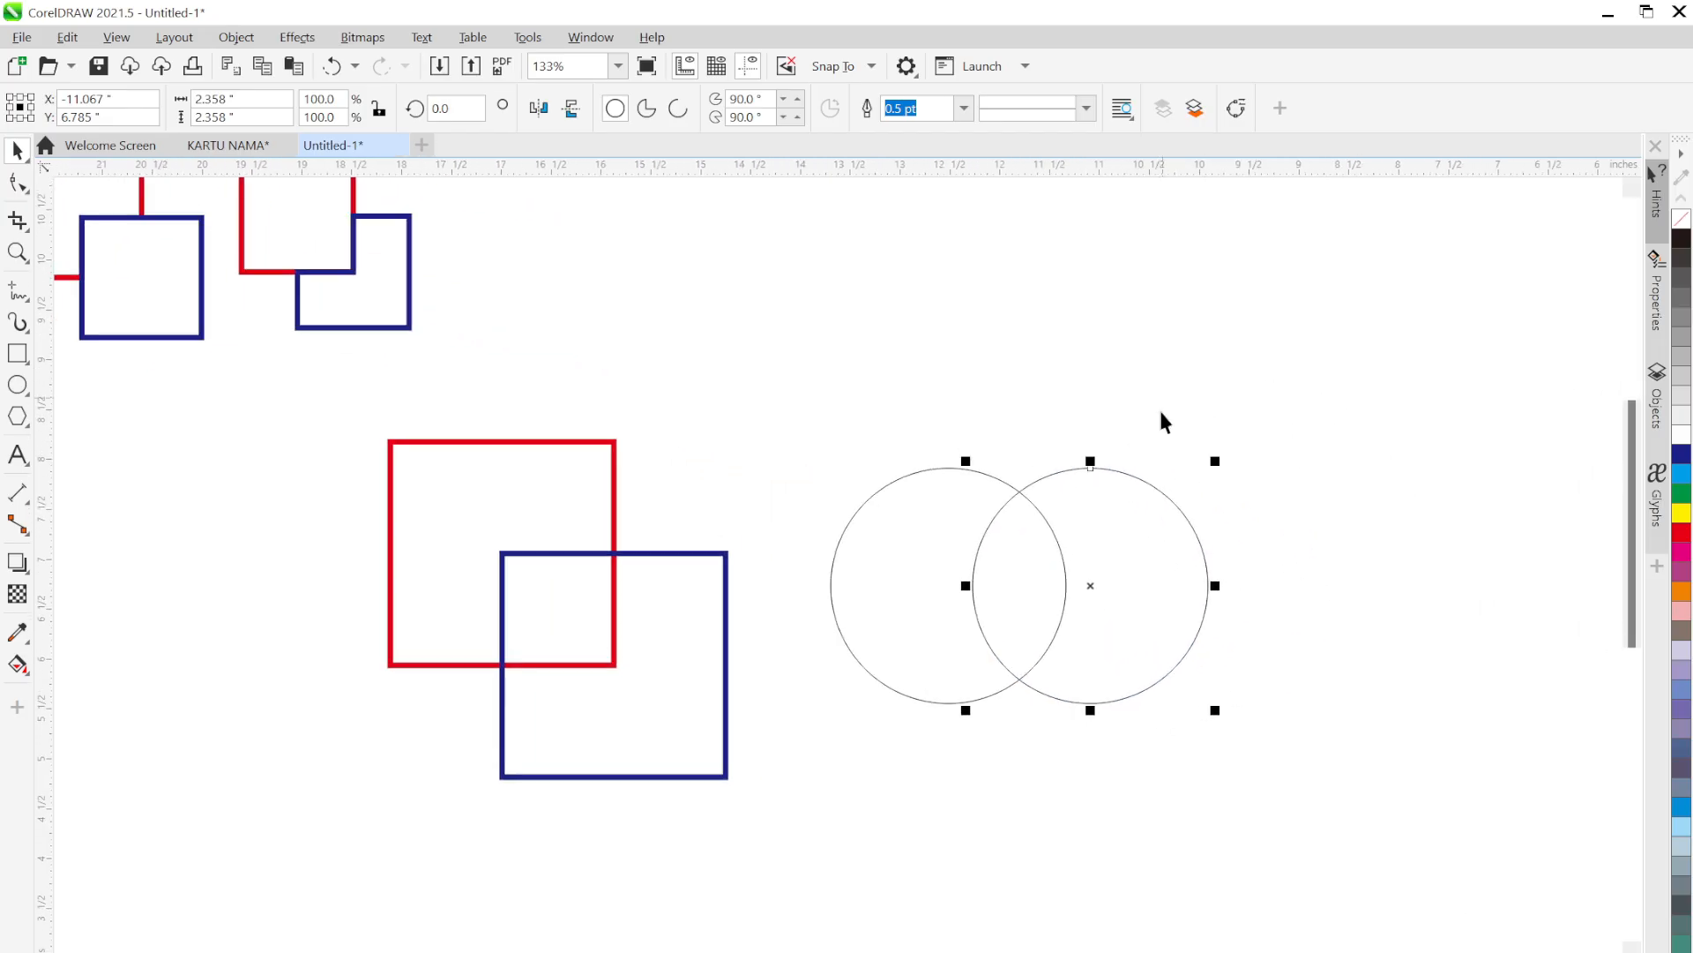
key("space")
key("space")
Give both circles 3.0 pt outlines, coloured red on the left and dark blue on the right
left_click_drag(1267, 765, 777, 390)
left_click(978, 110)
left_click(961, 243)
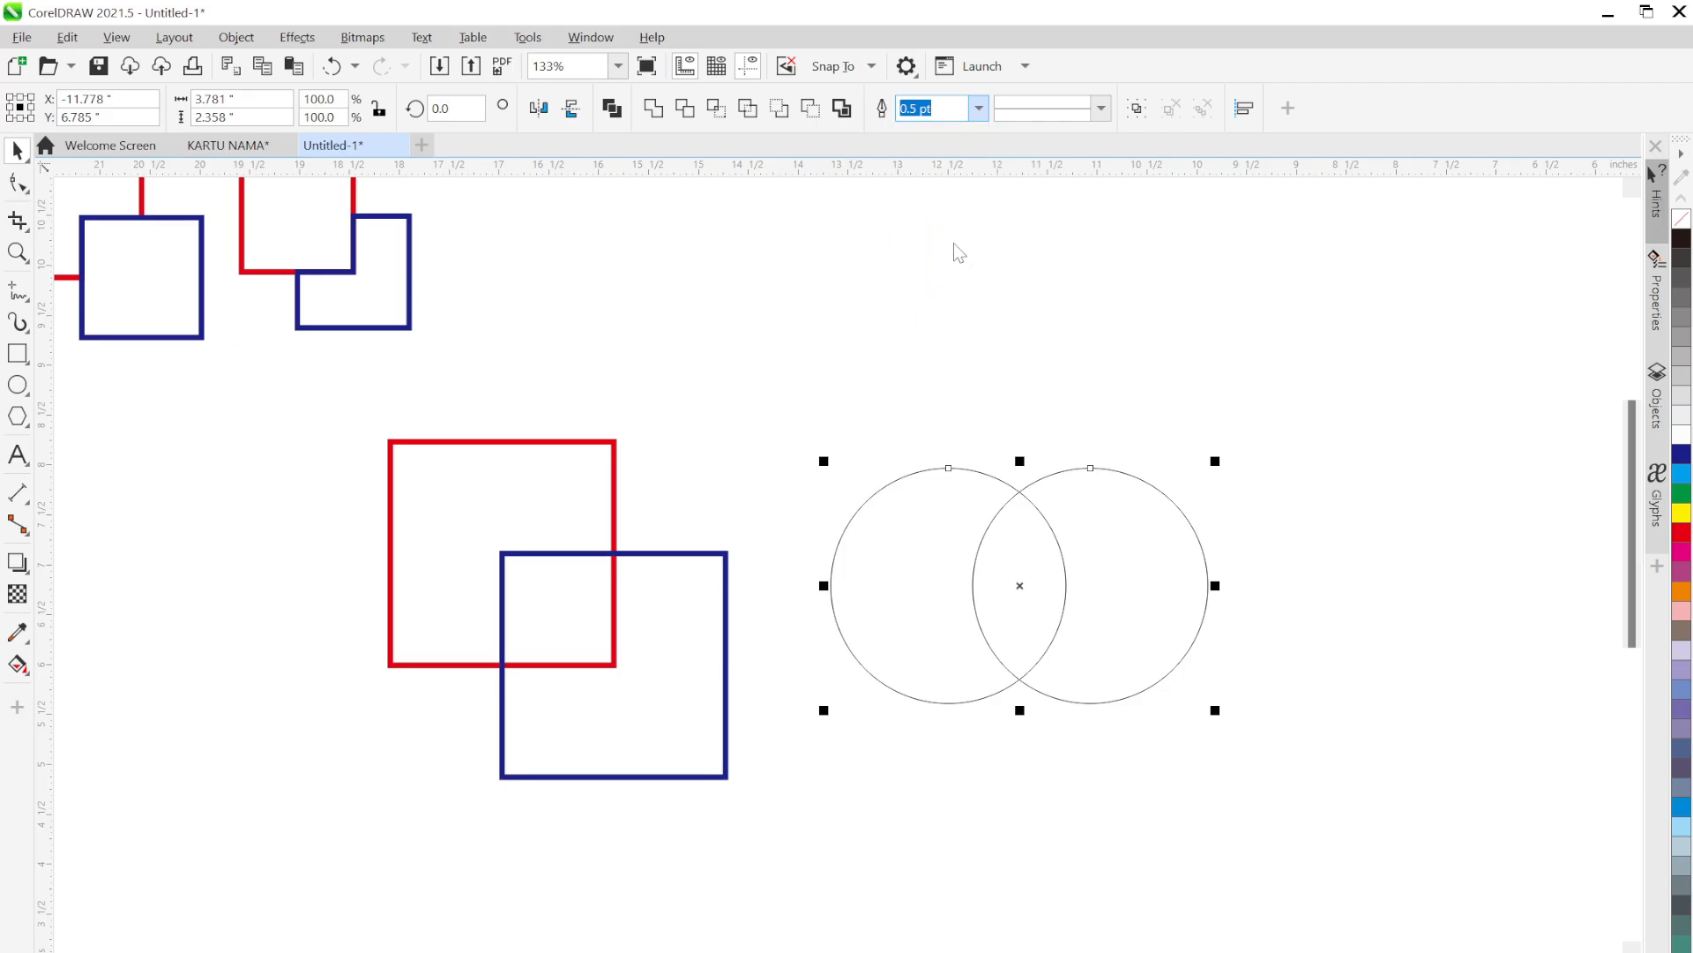
left_click(1215, 569)
left_click(844, 541)
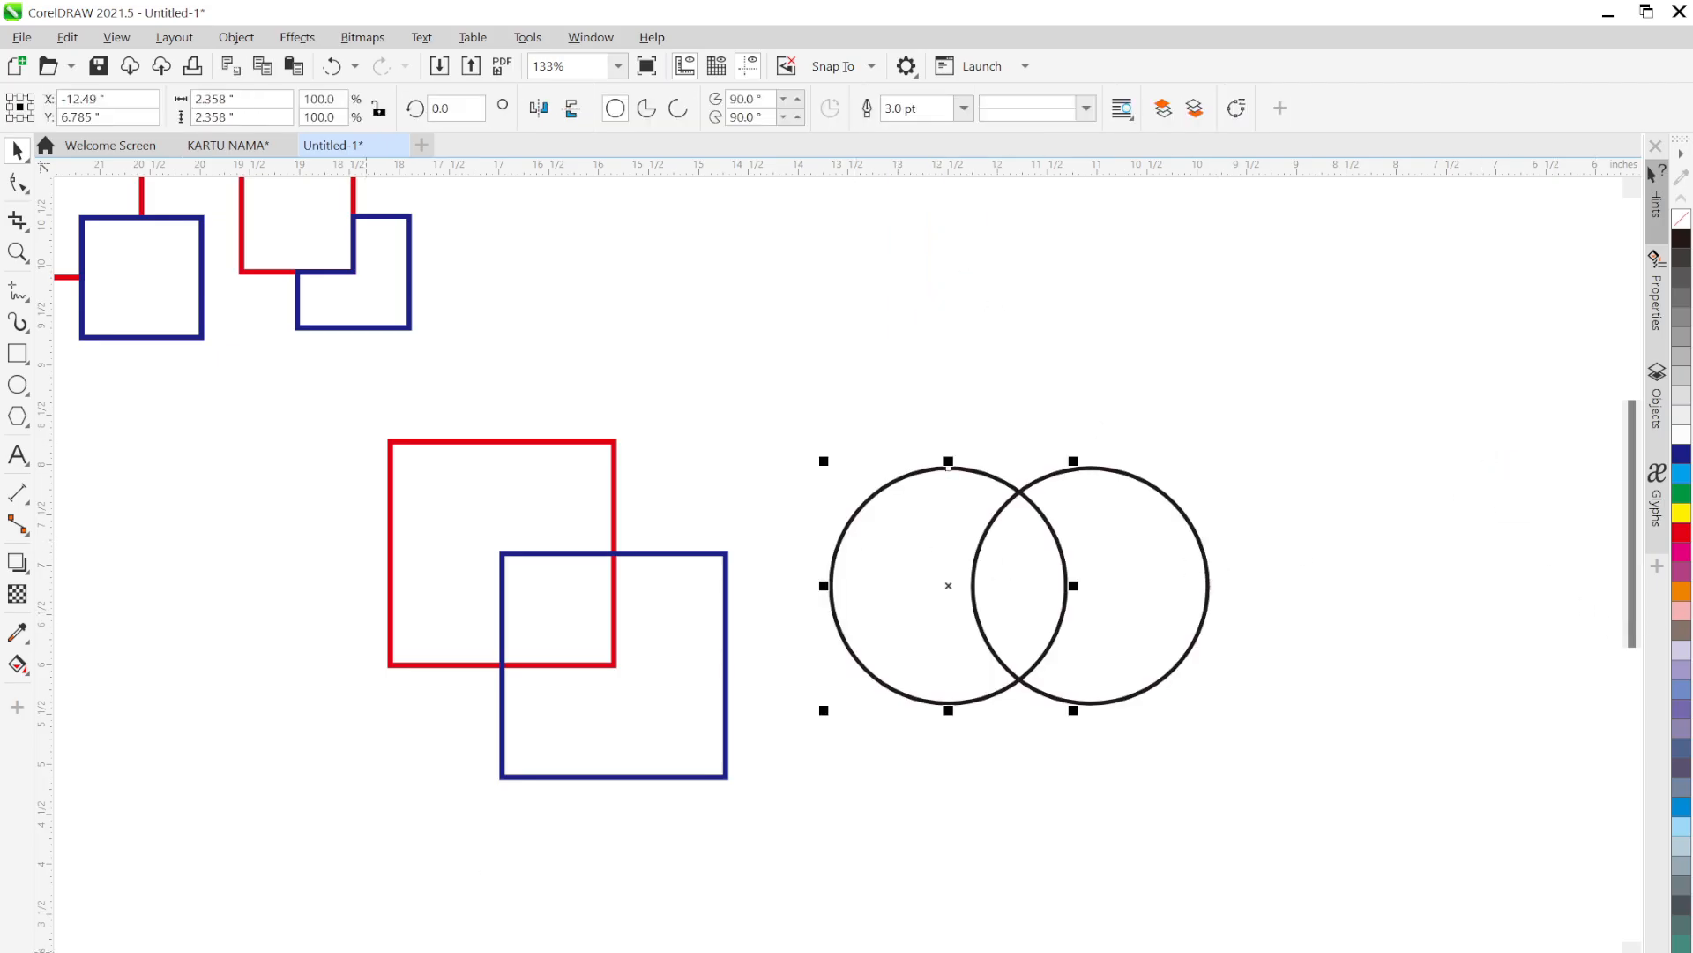
right_click(1681, 532)
left_click(1113, 698)
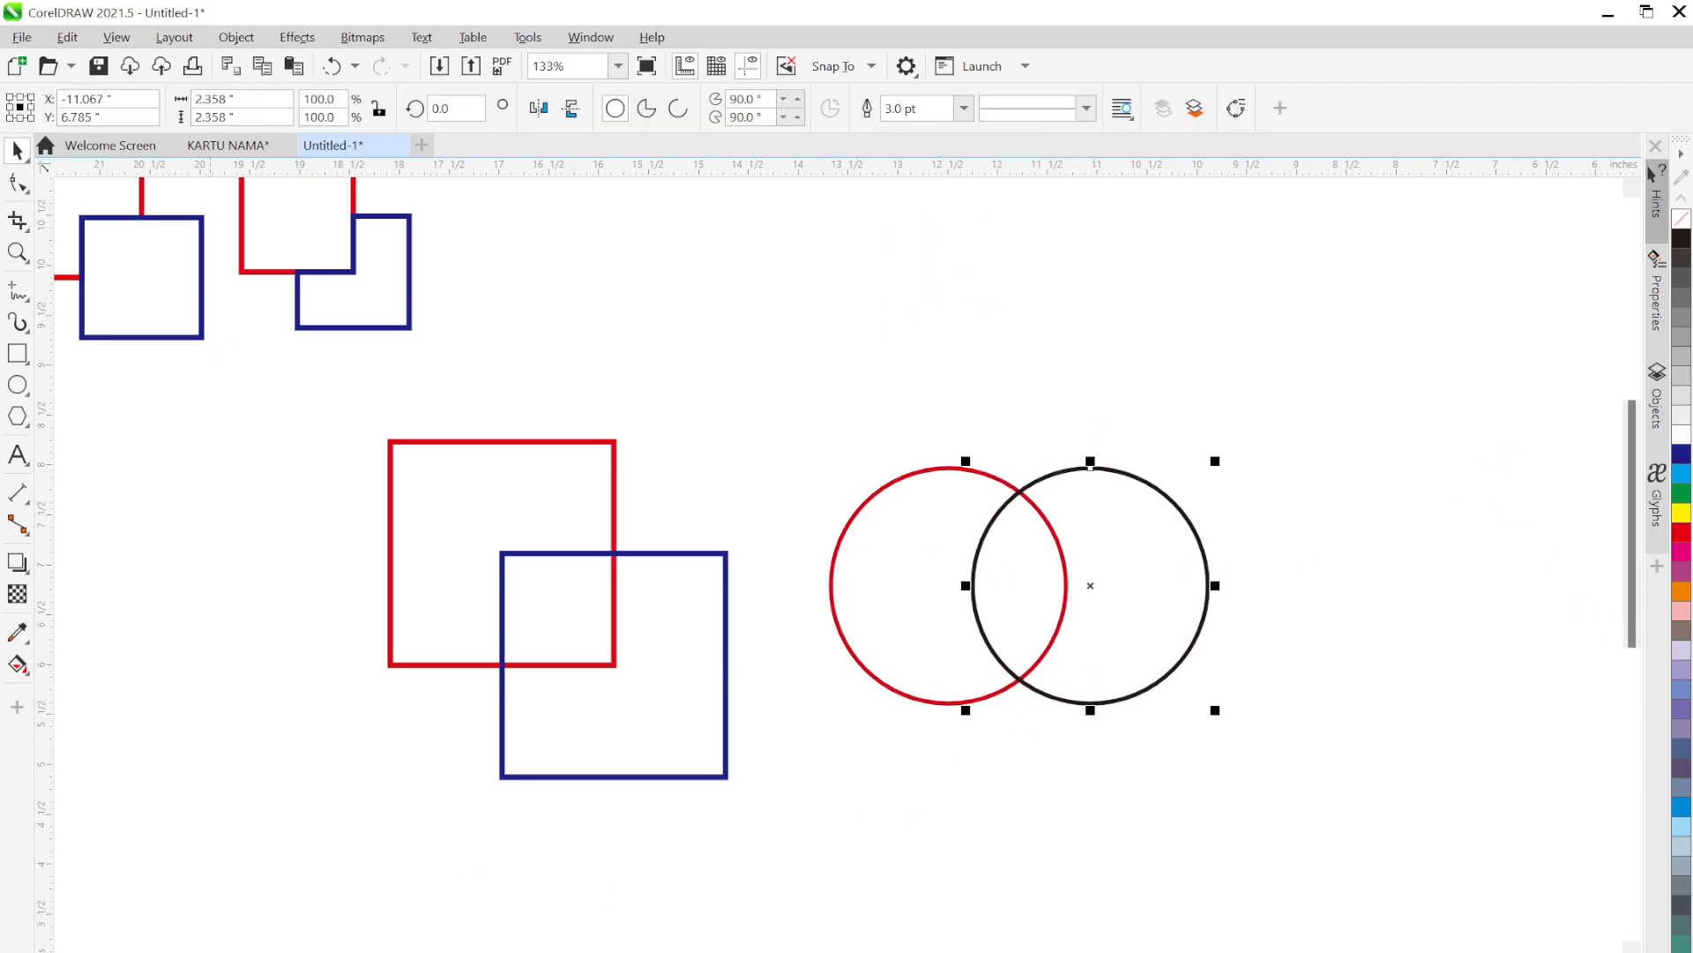
right_click(1680, 453)
left_click(1423, 573)
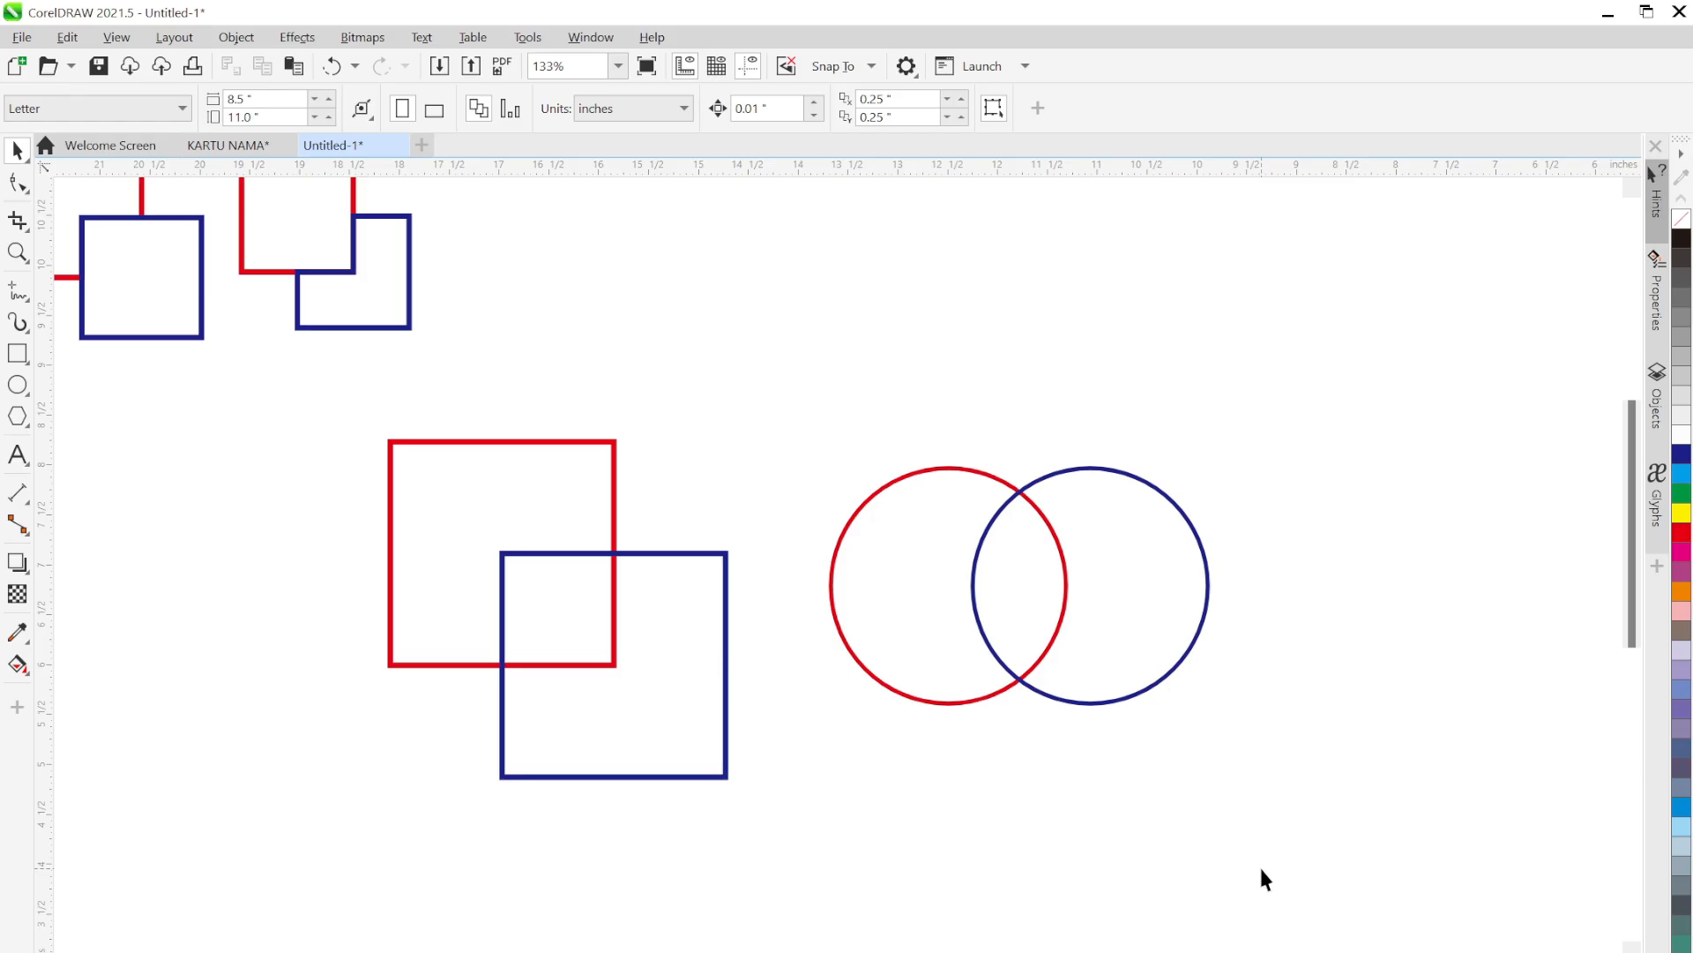
Nudge the blue circle slightly right, then select both circles
left_click(964, 501)
mouse_move(1165, 551)
left_mouse_down()
mouse_move(1274, 549)
mouse_move(1189, 553)
left_mouse_up()
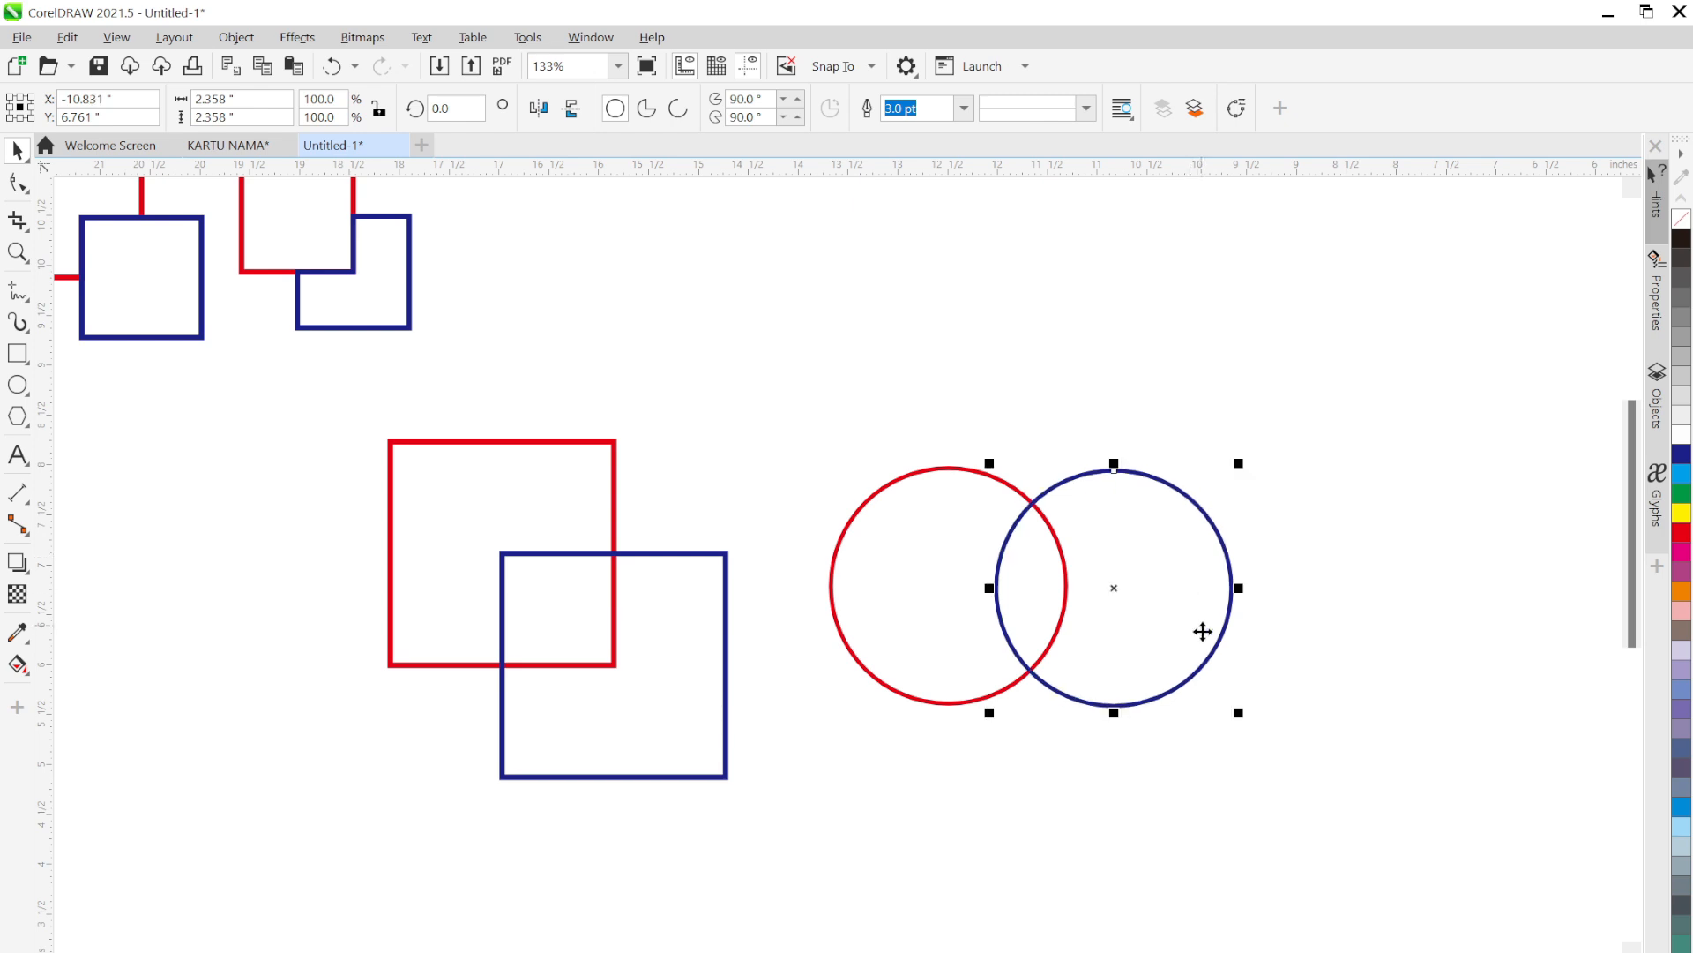
left_click(1291, 712)
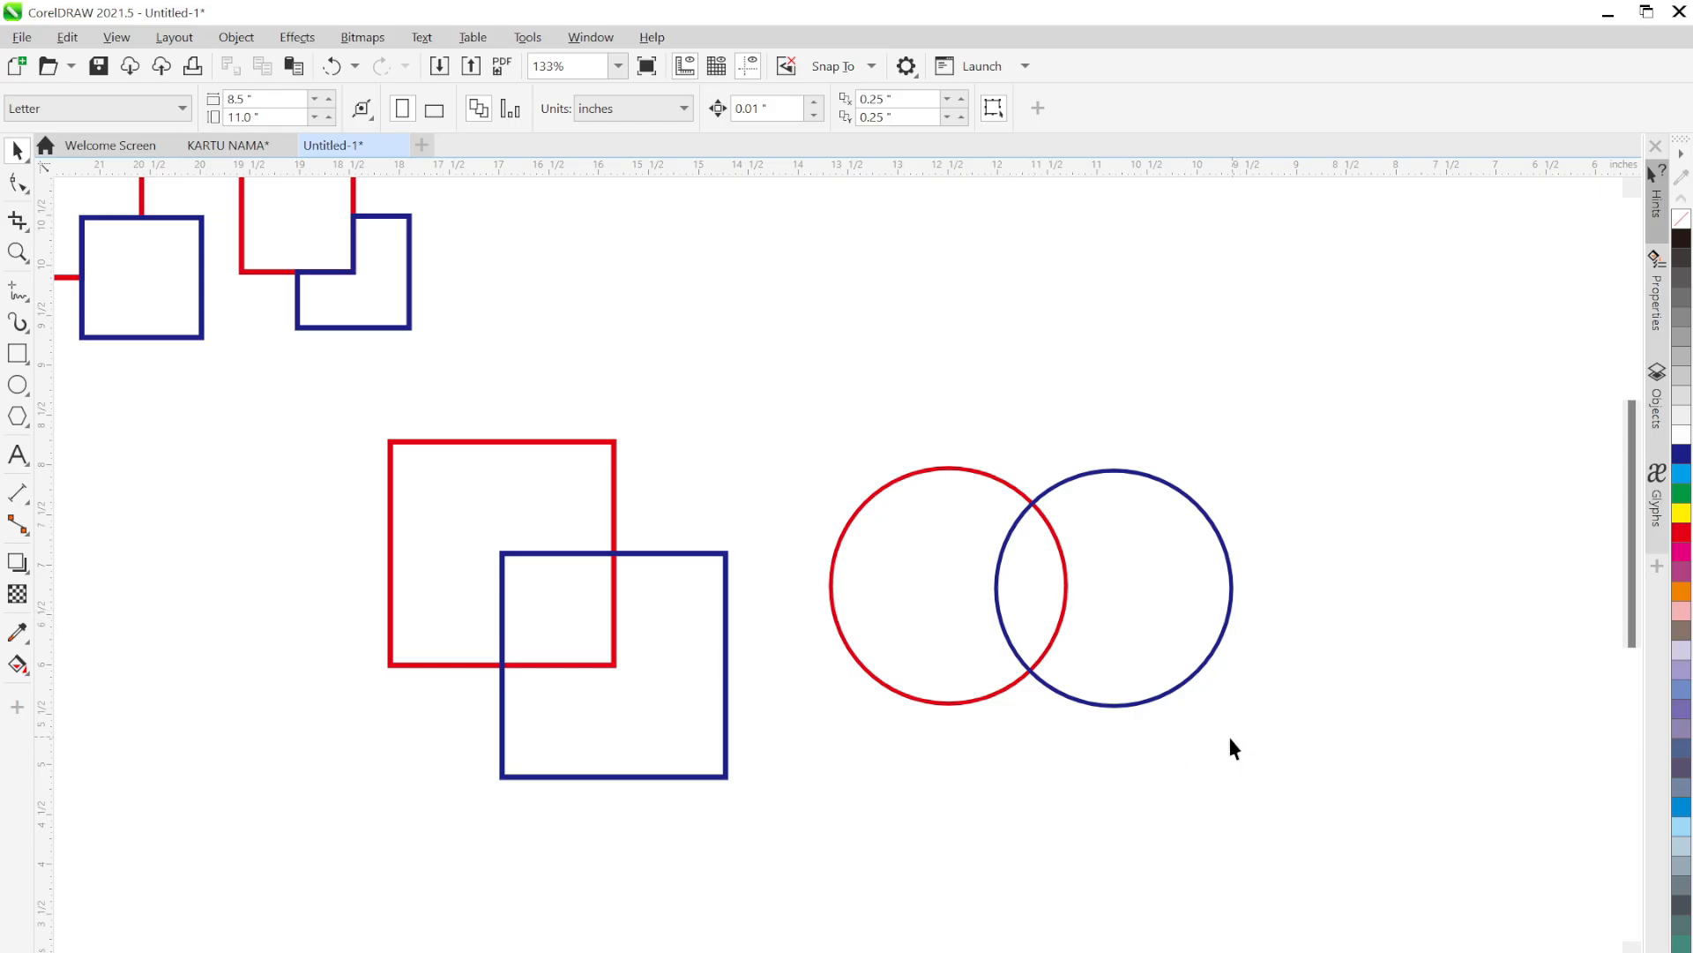
left_click_drag(1337, 795, 804, 394)
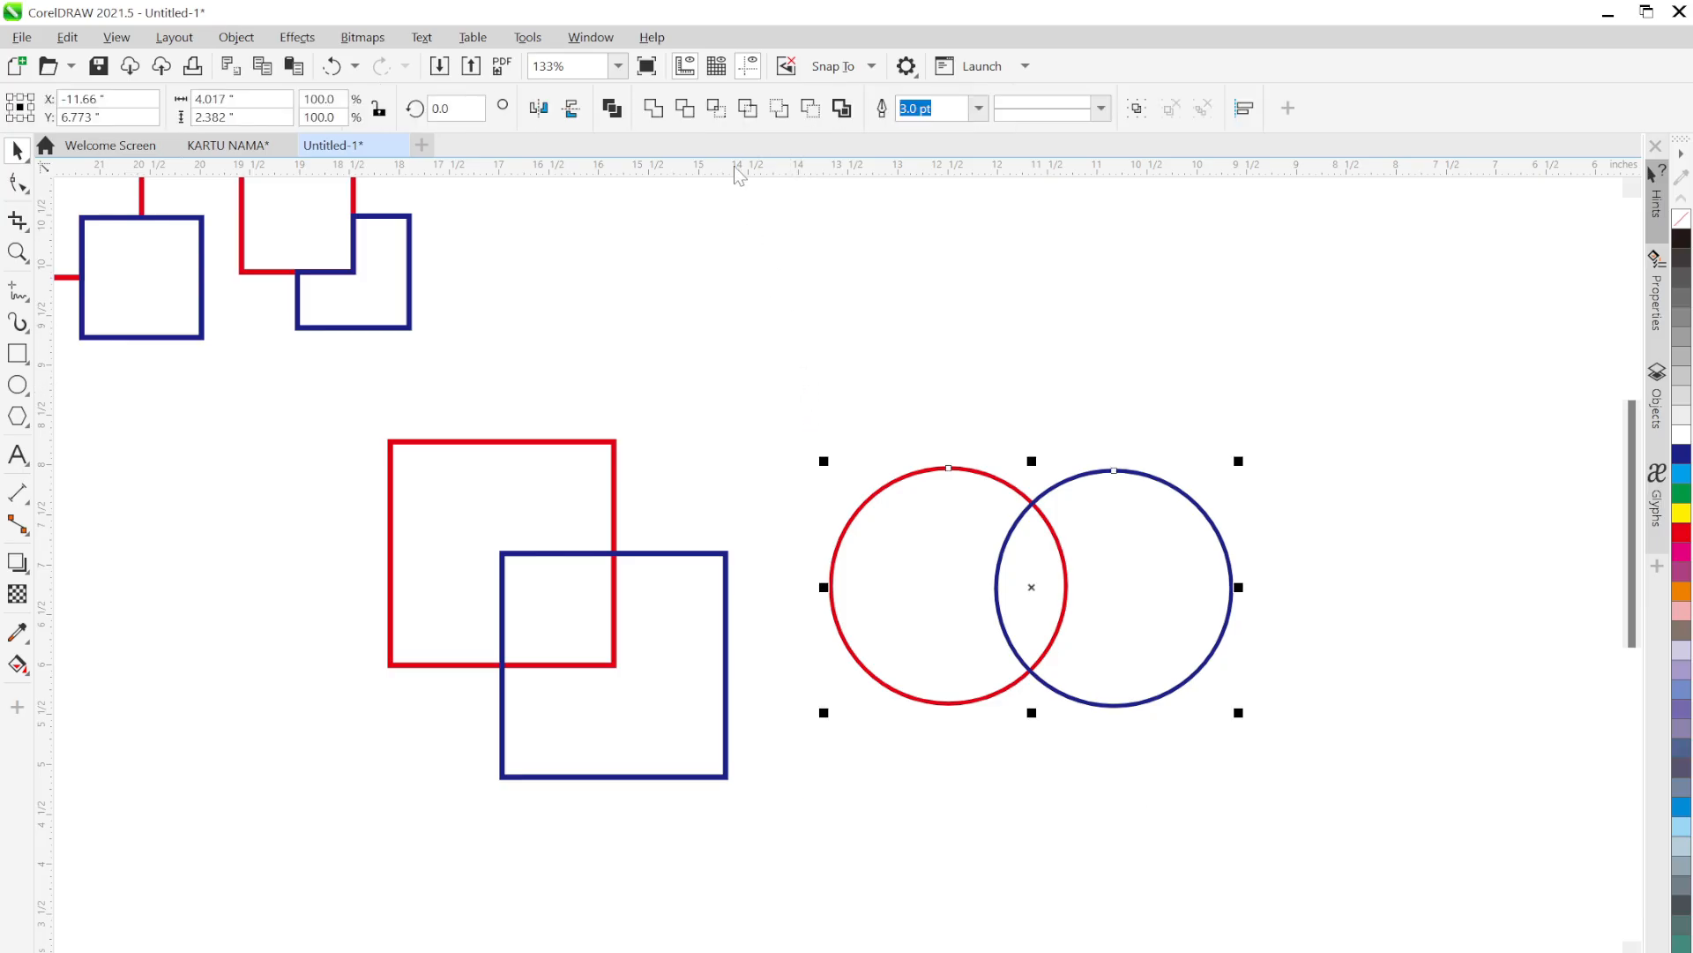
Intersect the red and blue circles into a lens shape, pull them apart to check, then undo the moves
left_click(716, 109)
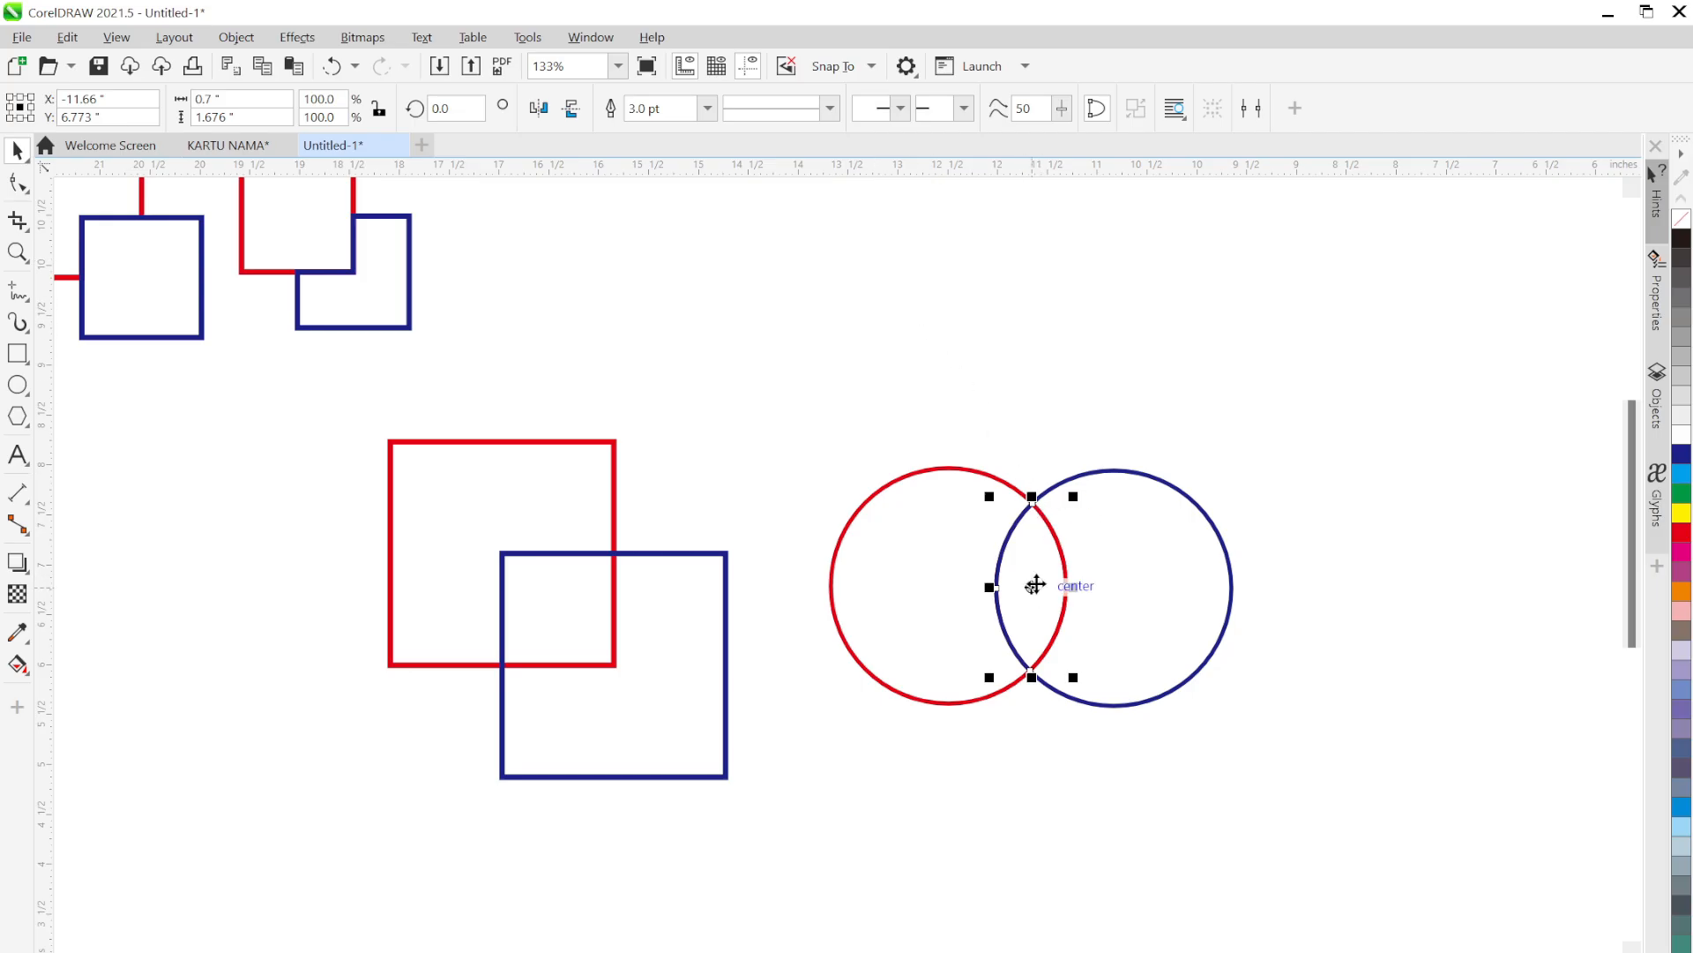
left_click_drag(979, 610, 882, 479)
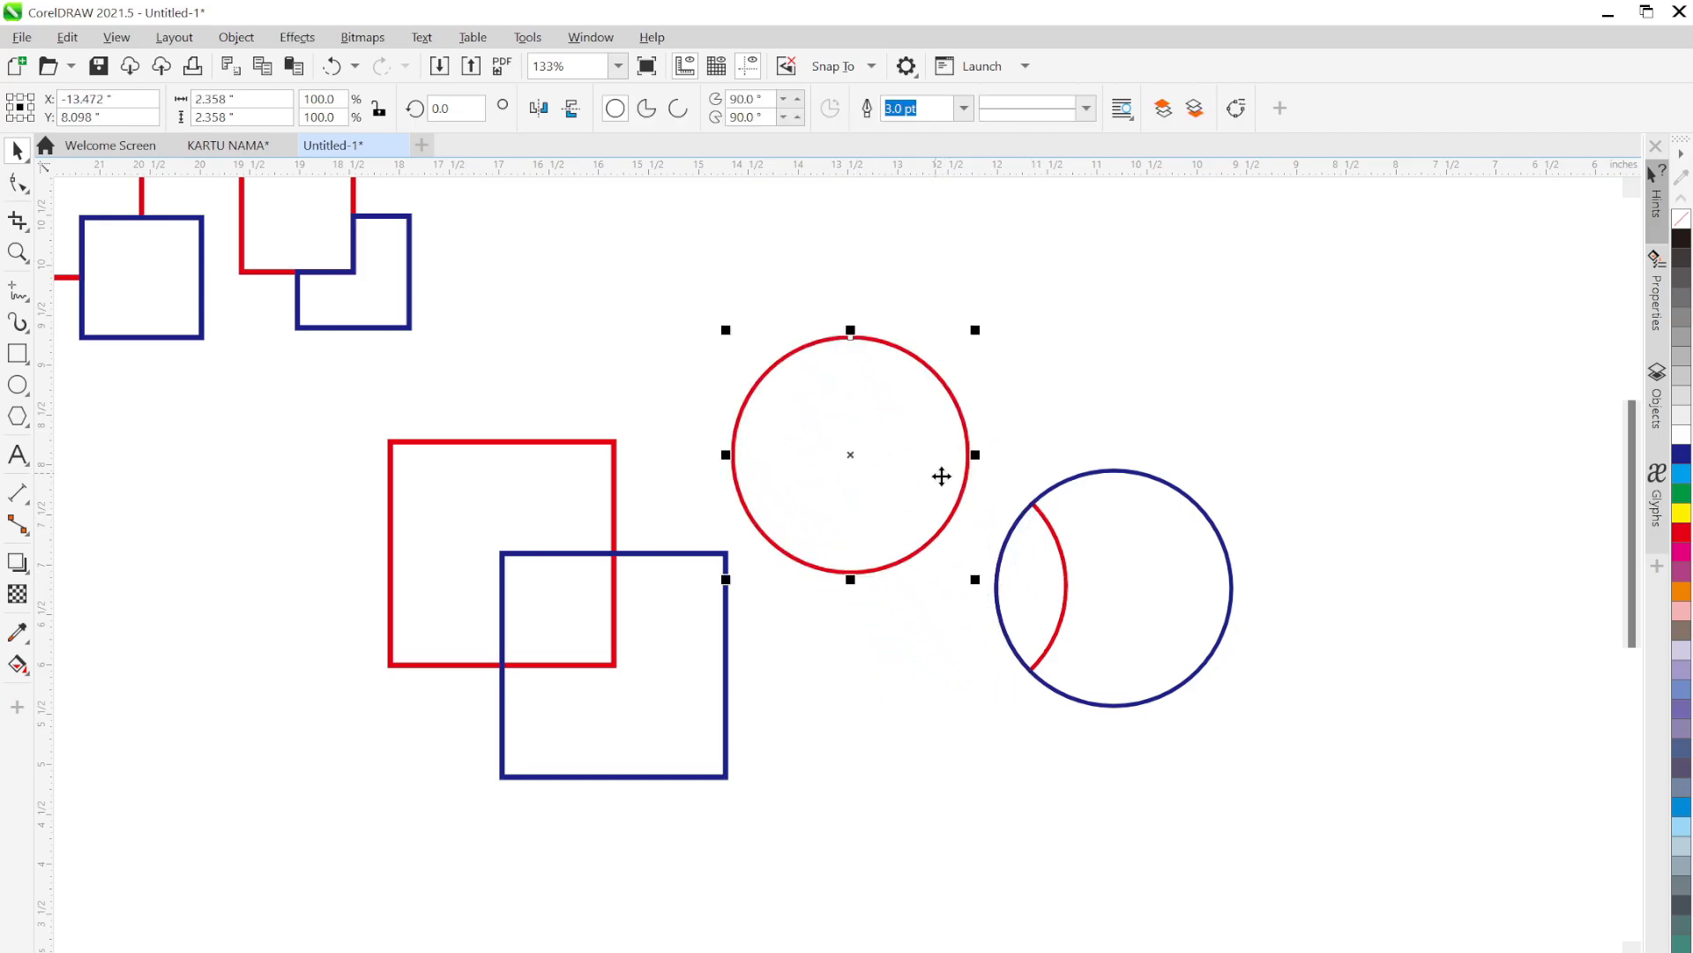
left_click_drag(1129, 572, 1239, 408)
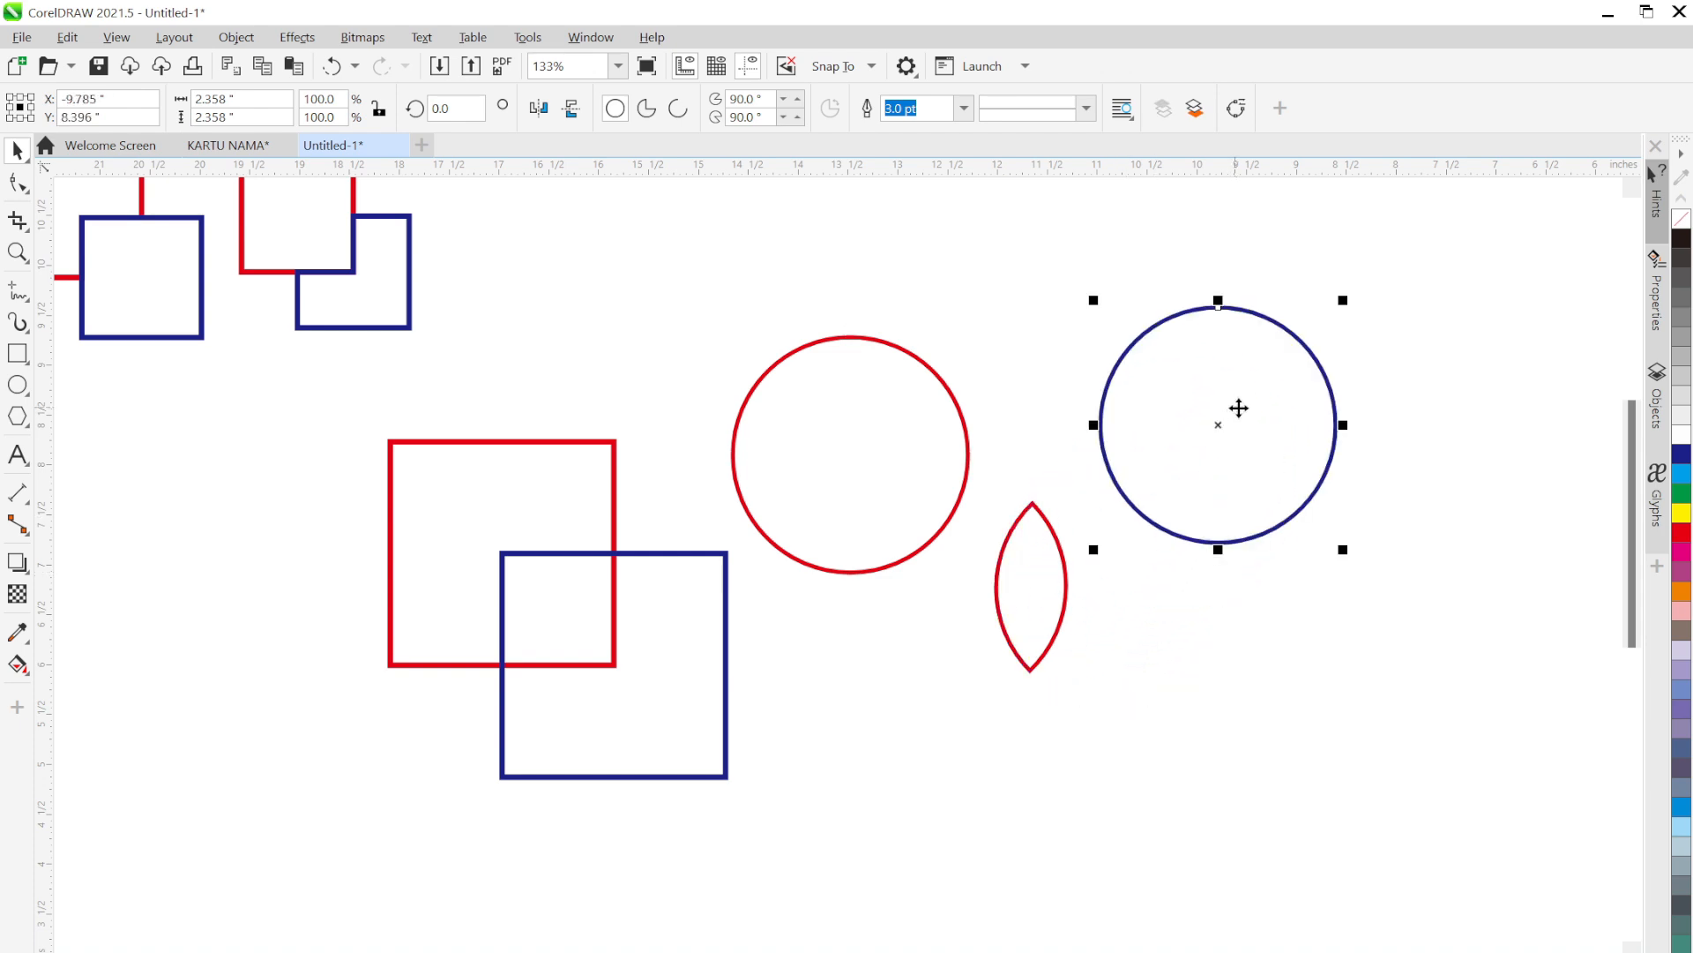
left_click(1270, 672)
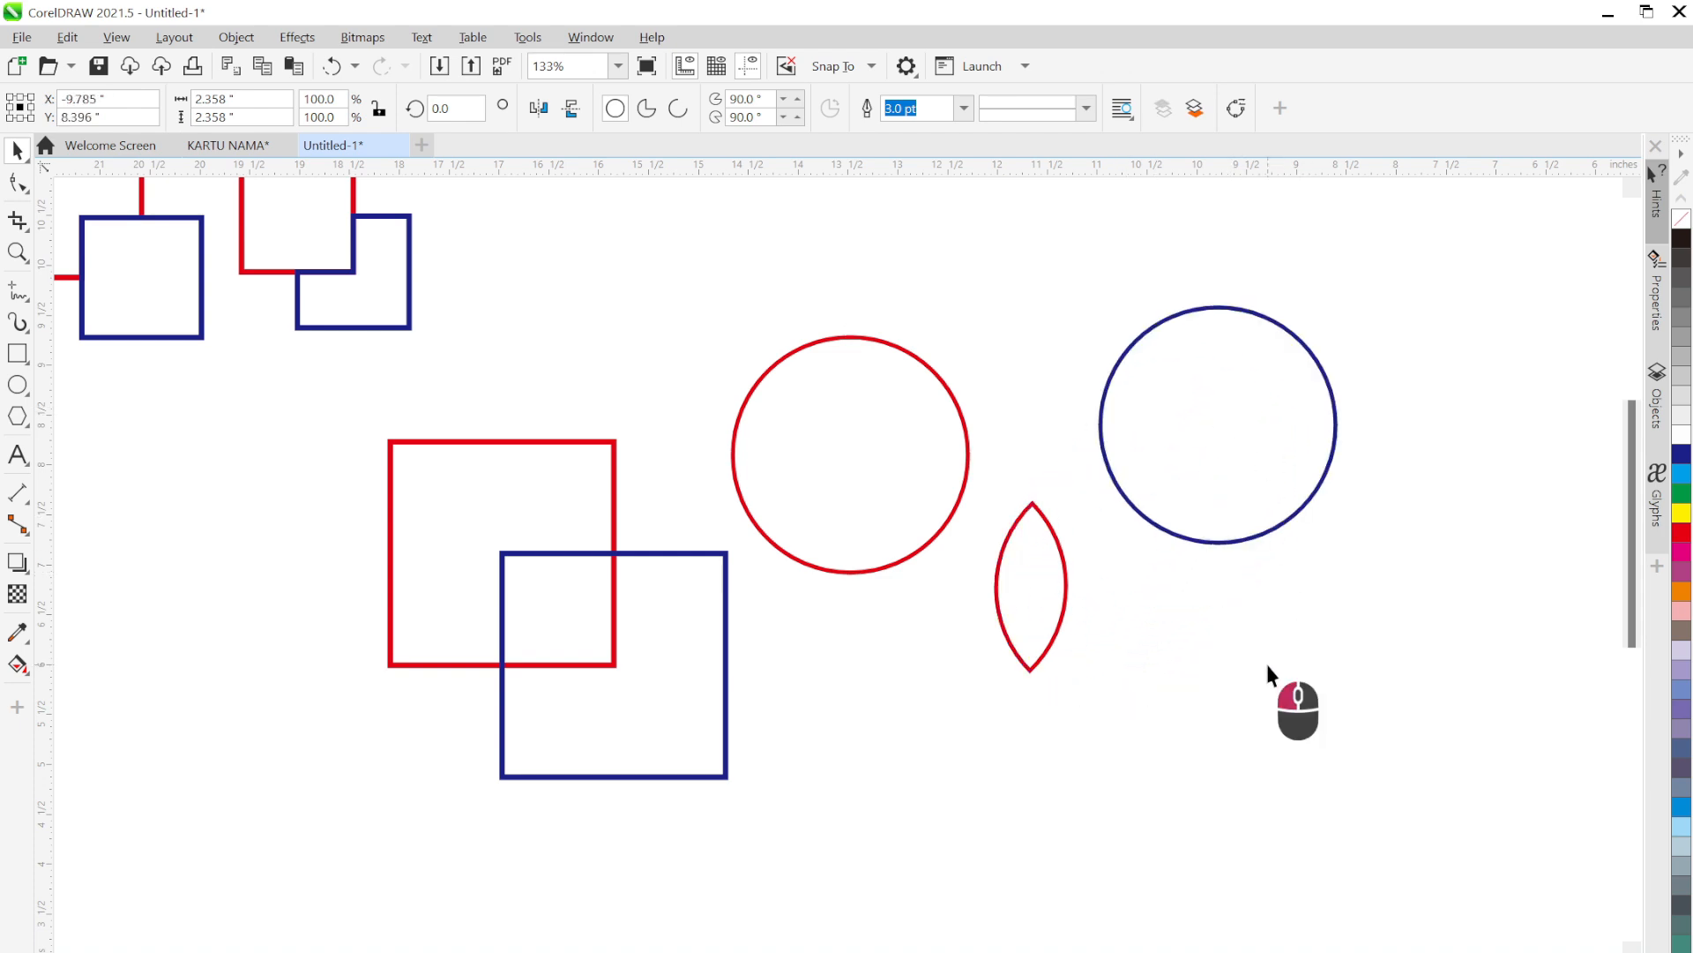
left_click(1038, 575)
key("ctrl+z")
key("ctrl+z")
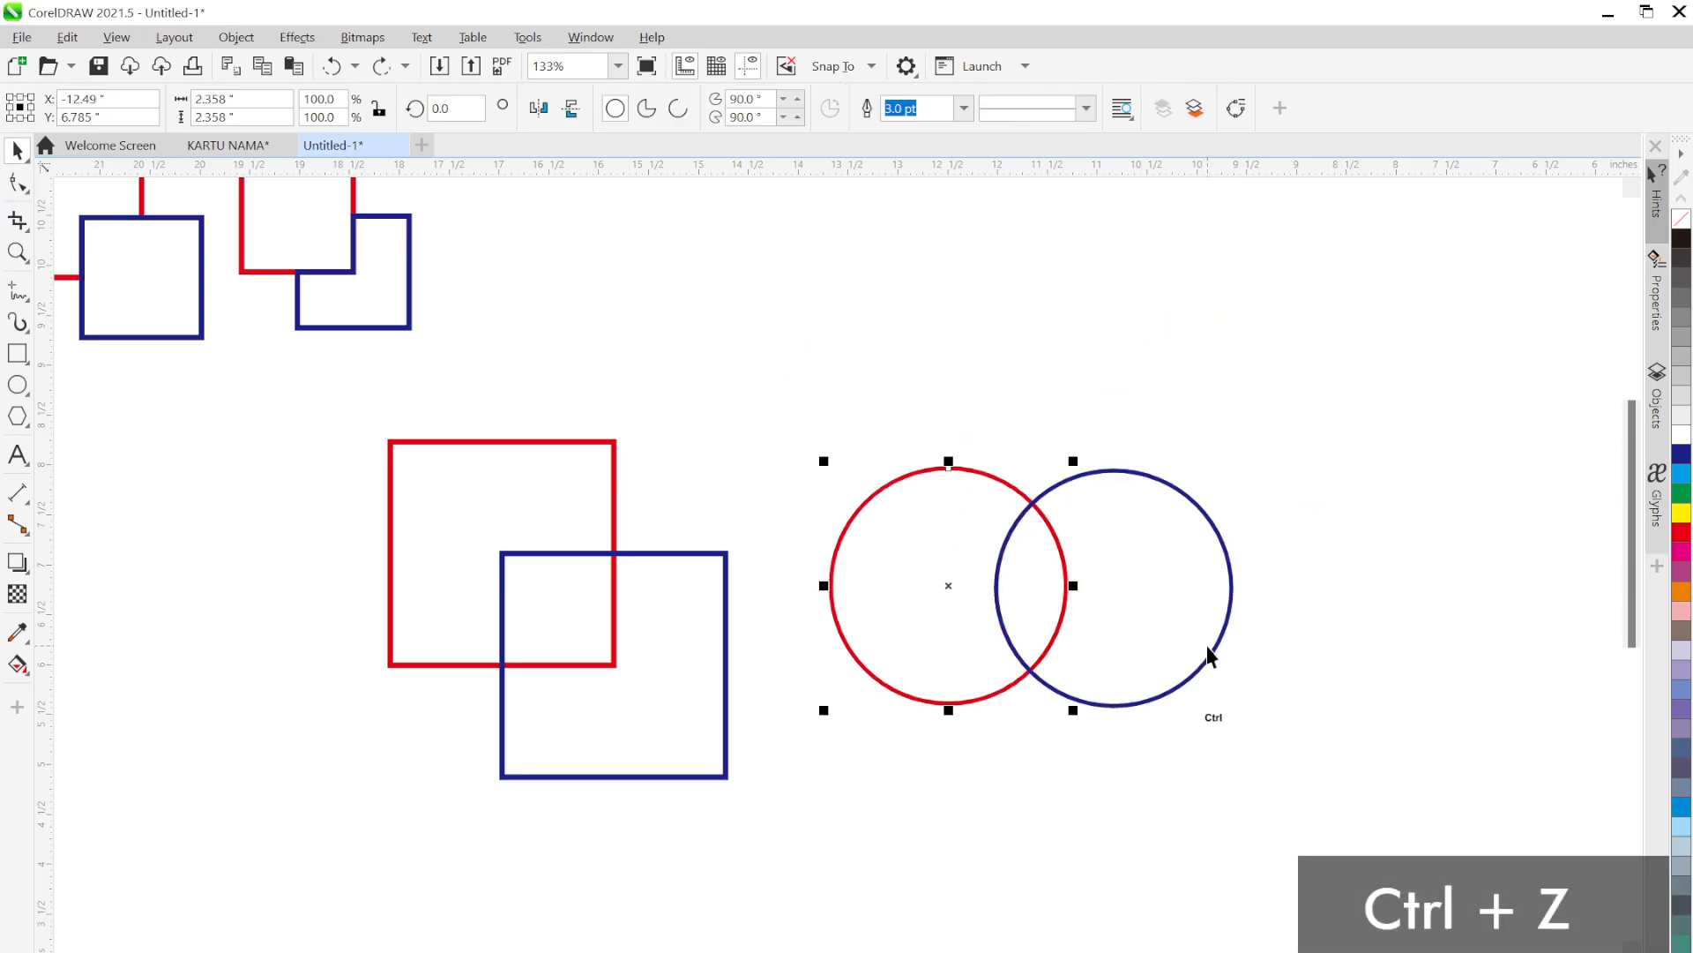
left_click(1279, 541)
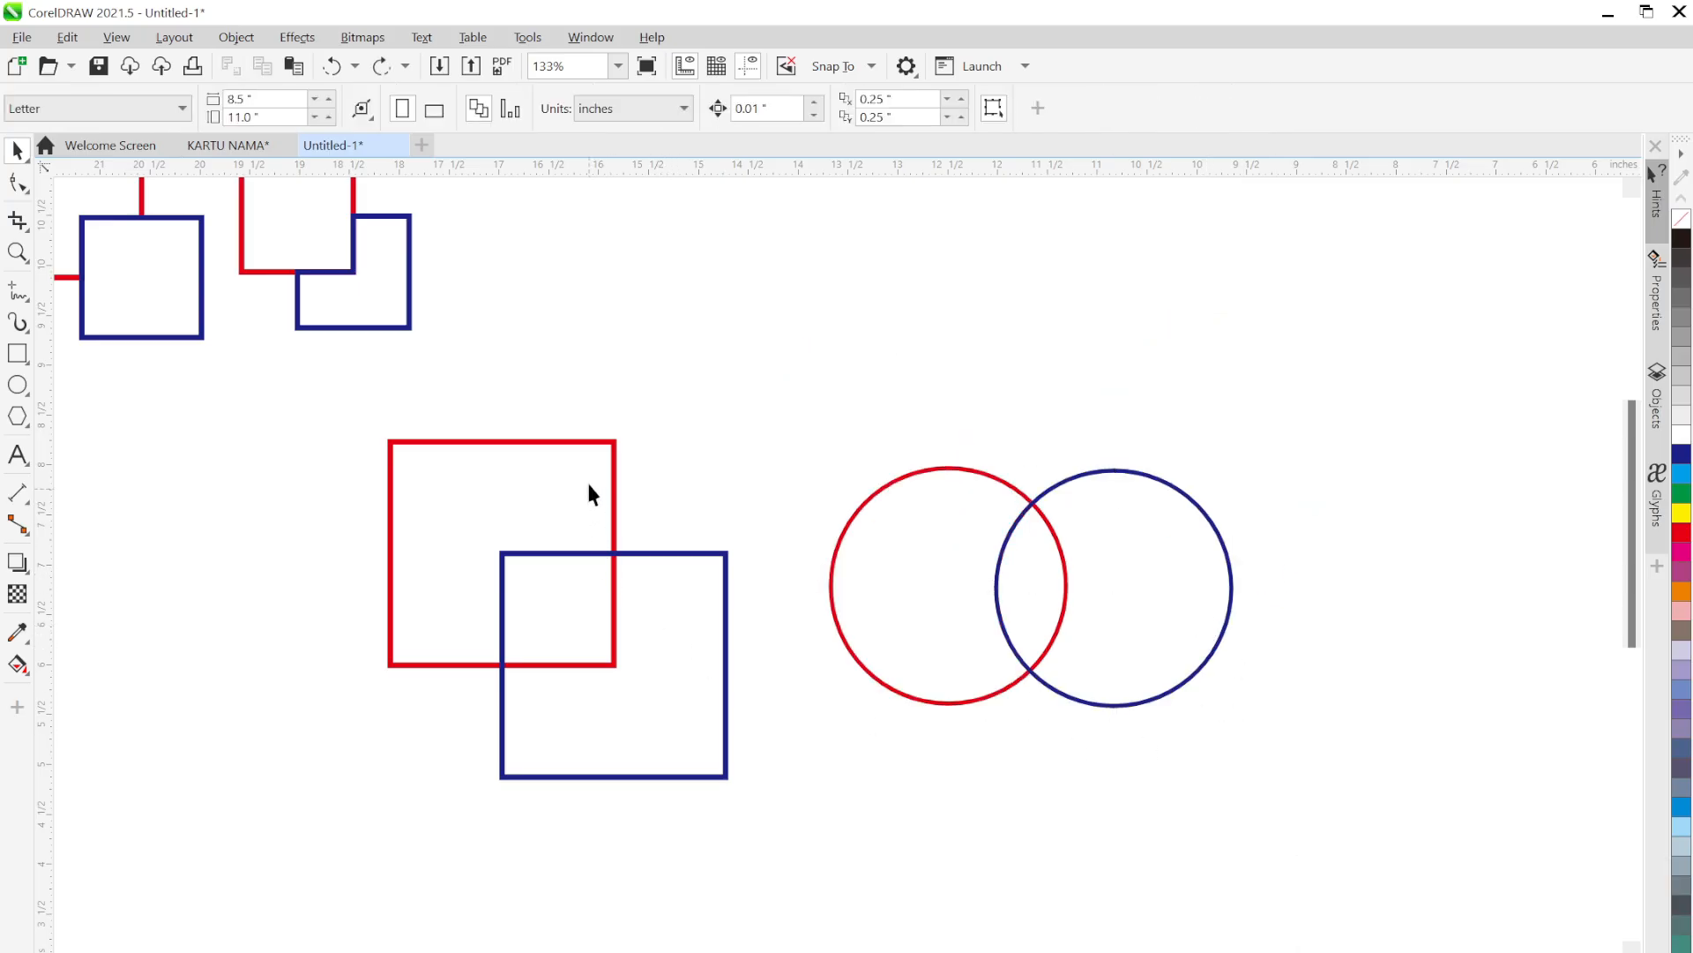
Intersect the overlapping red and blue squares, check the result by separating them, then undo
left_click_drag(327, 392, 763, 804)
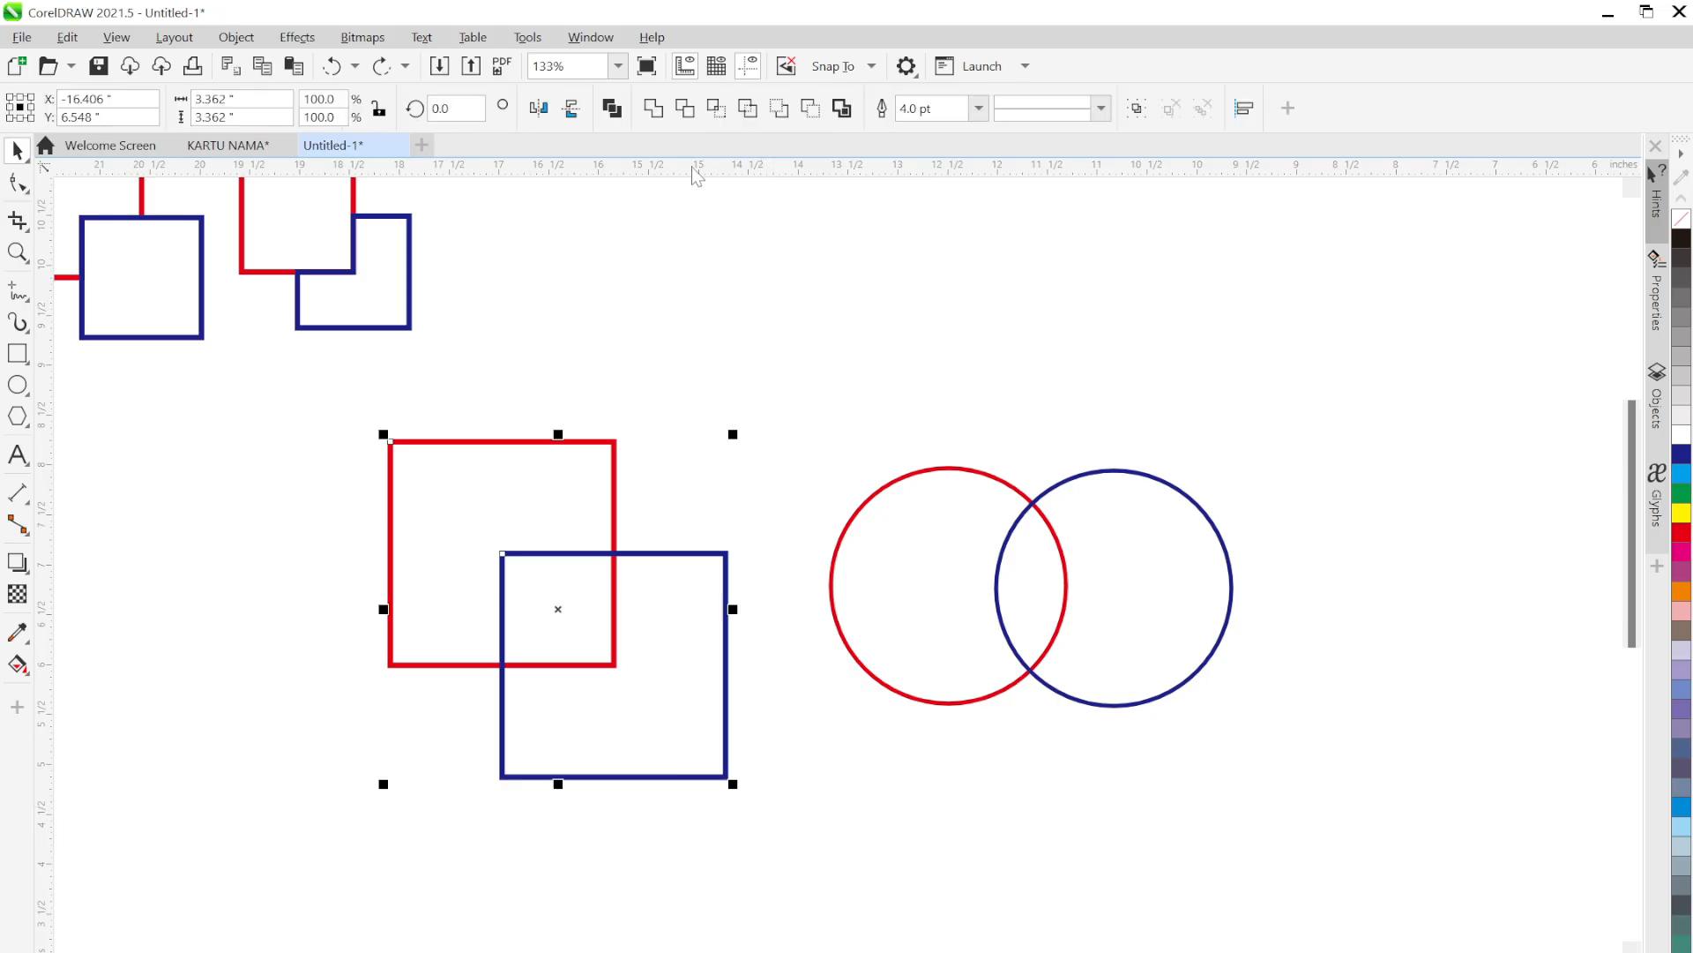
left_click(716, 107)
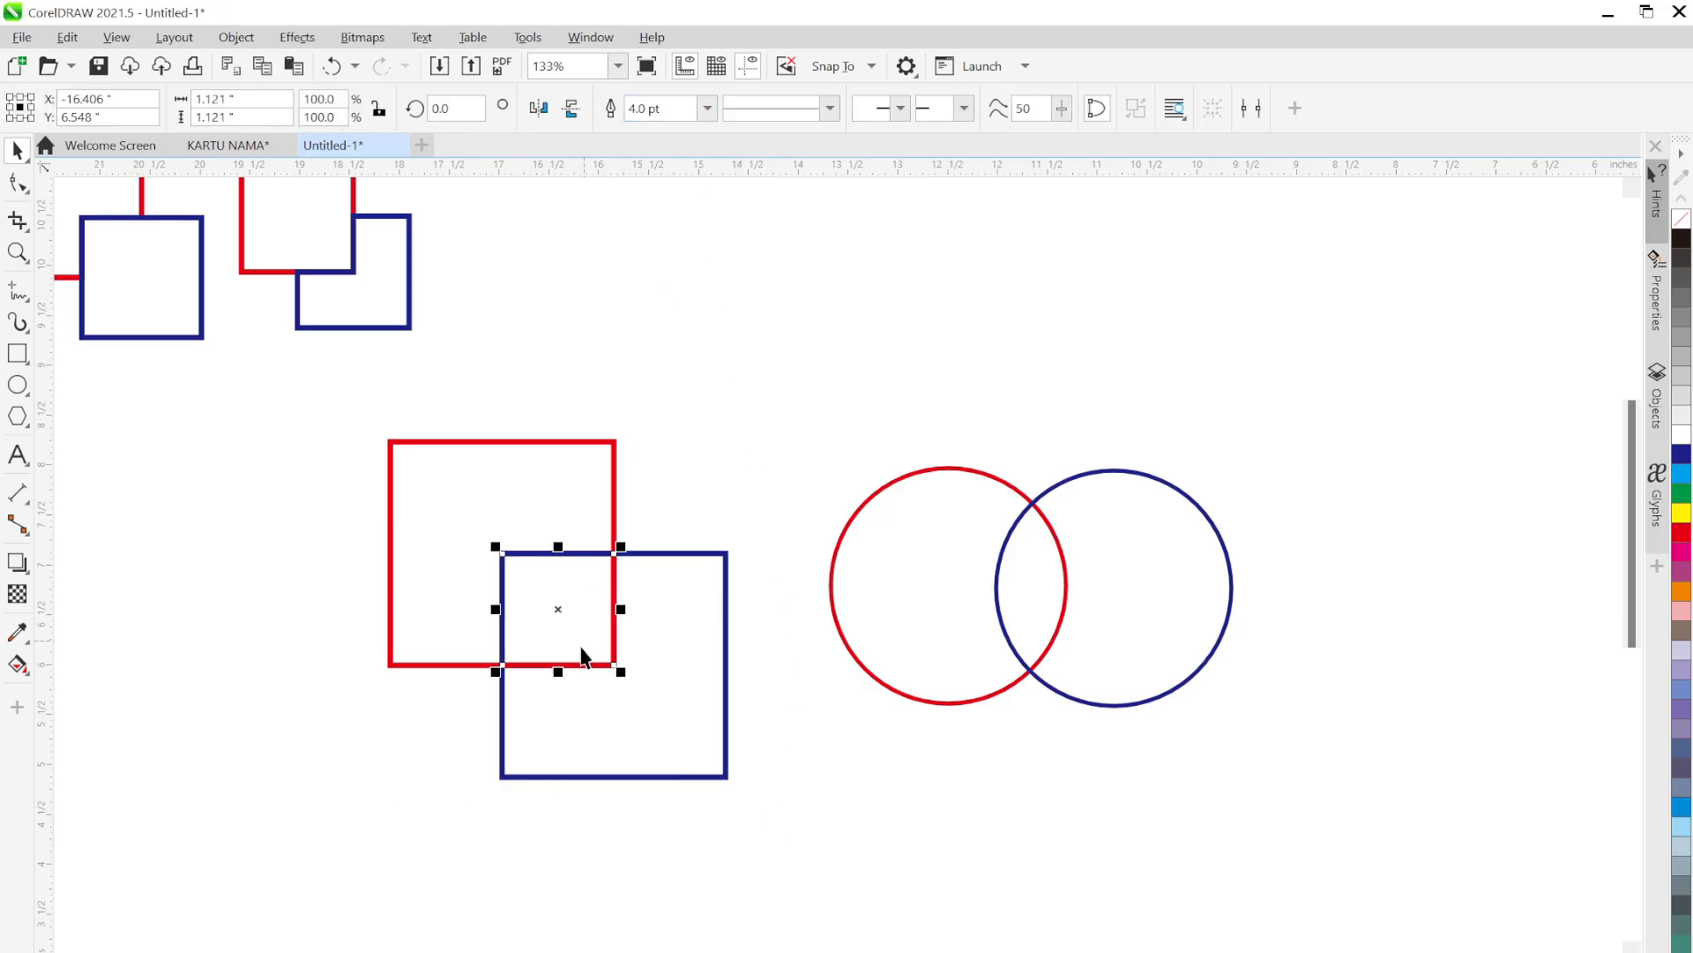
left_click_drag(315, 492, 298, 489)
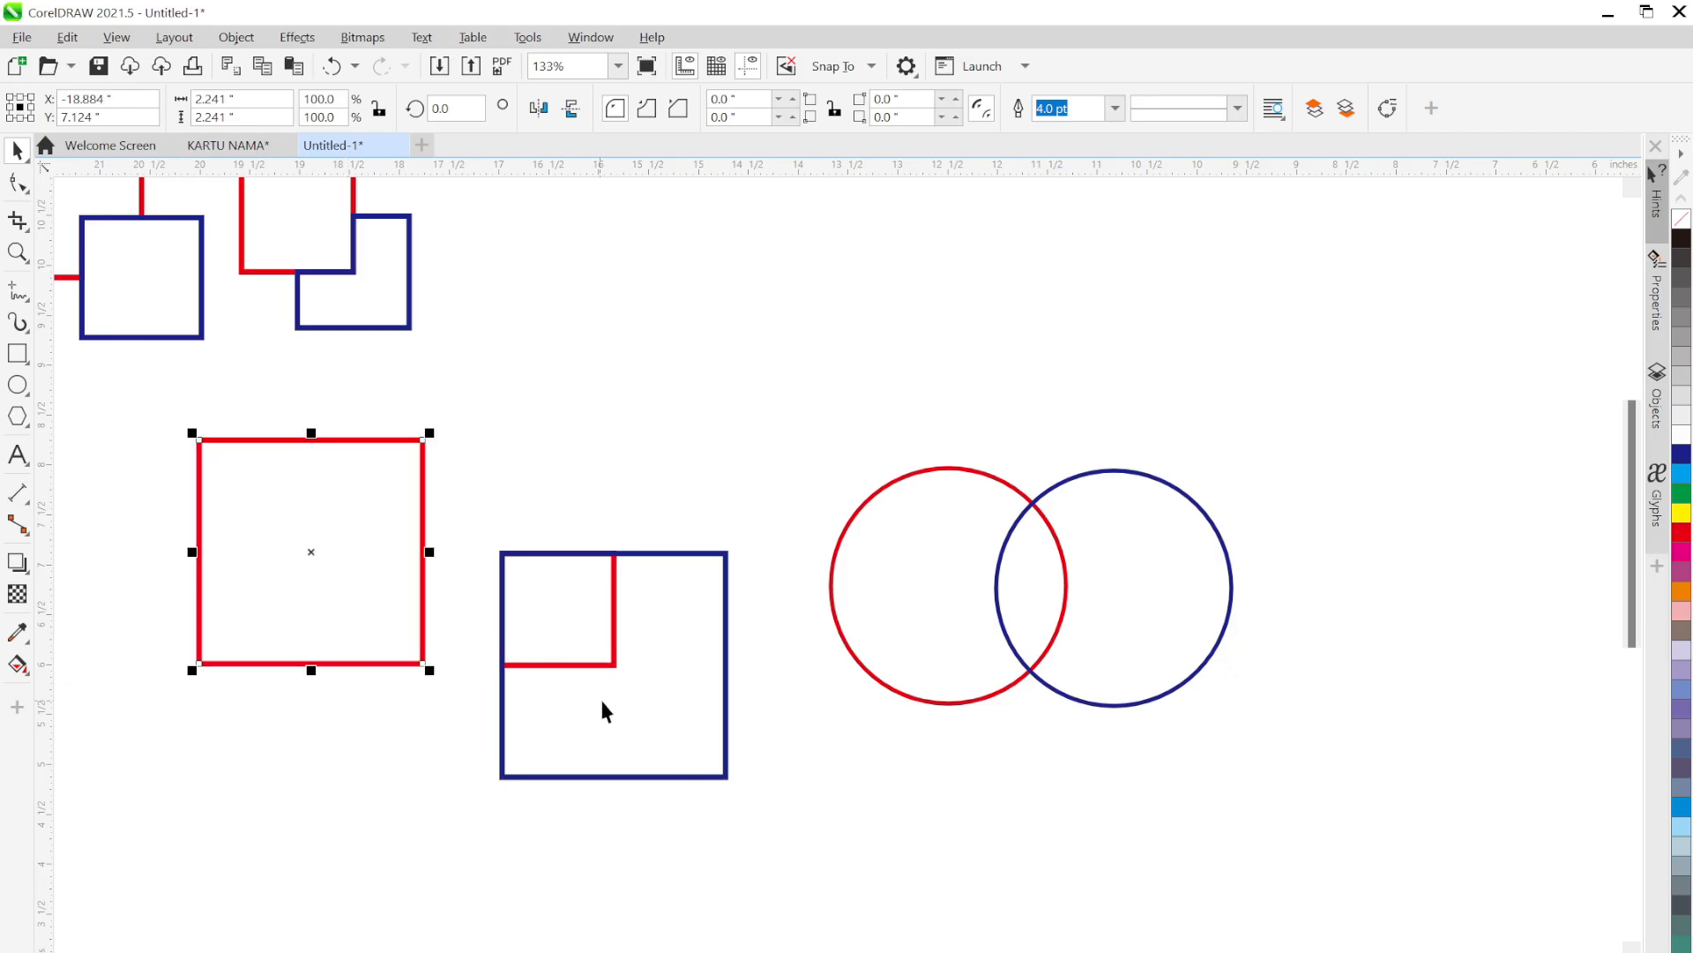
left_click_drag(641, 725, 751, 856)
left_click(972, 861)
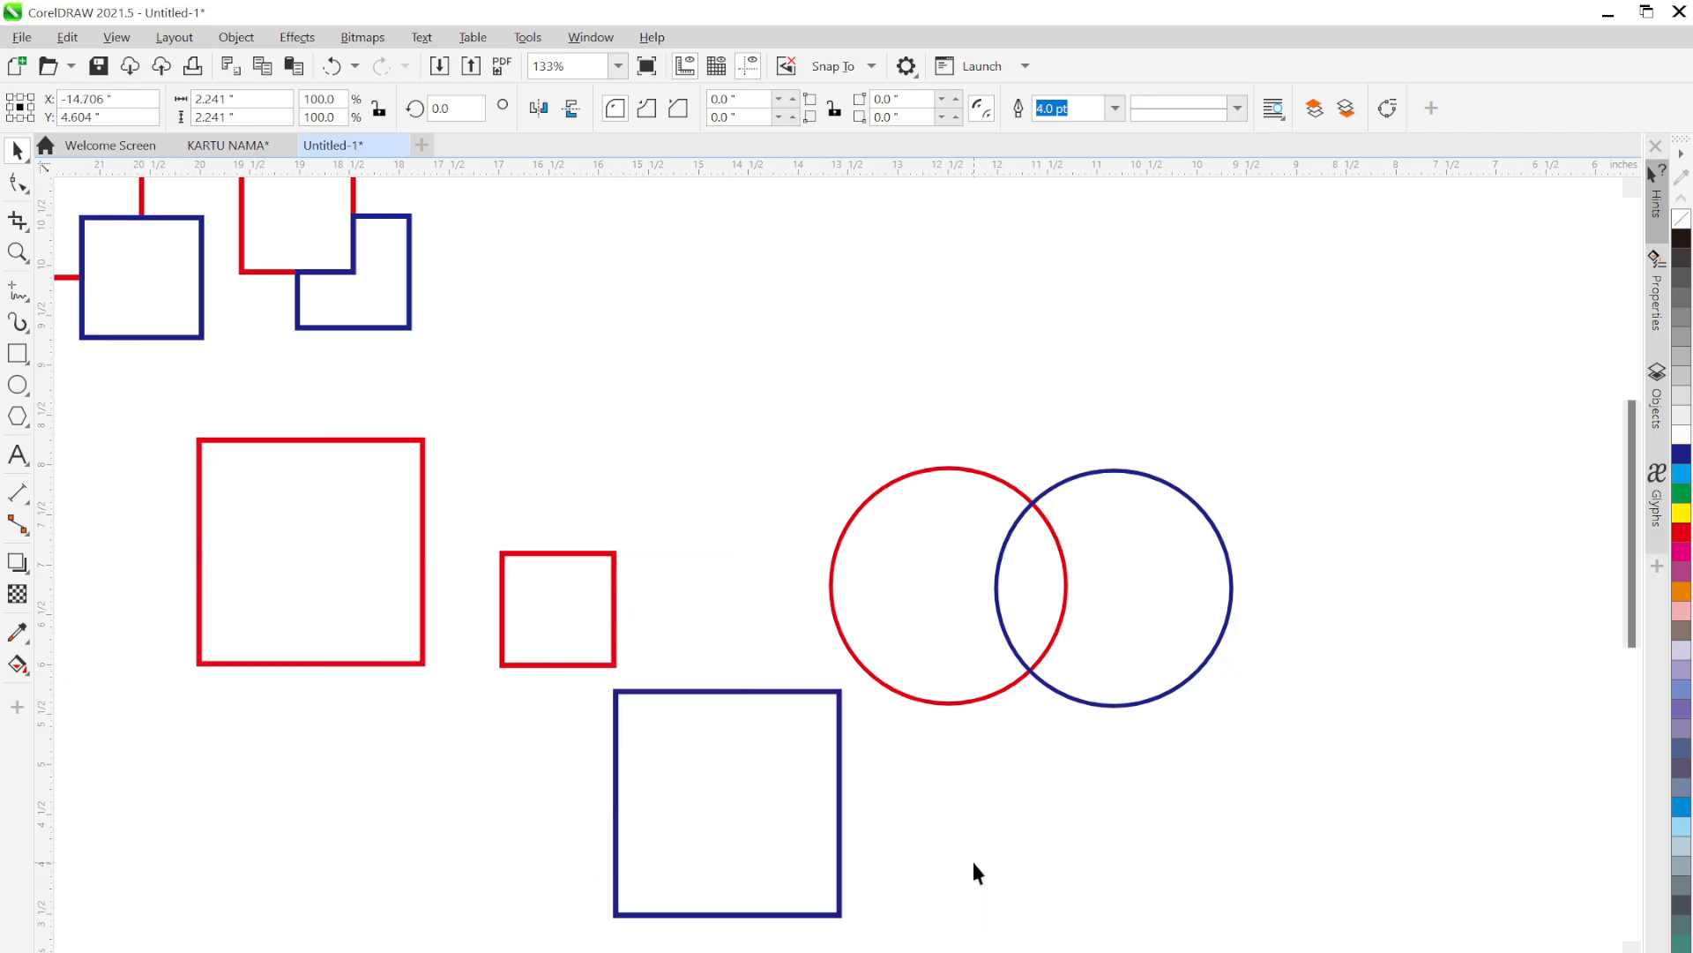
key("ctrl+z")
key("ctrl+z")
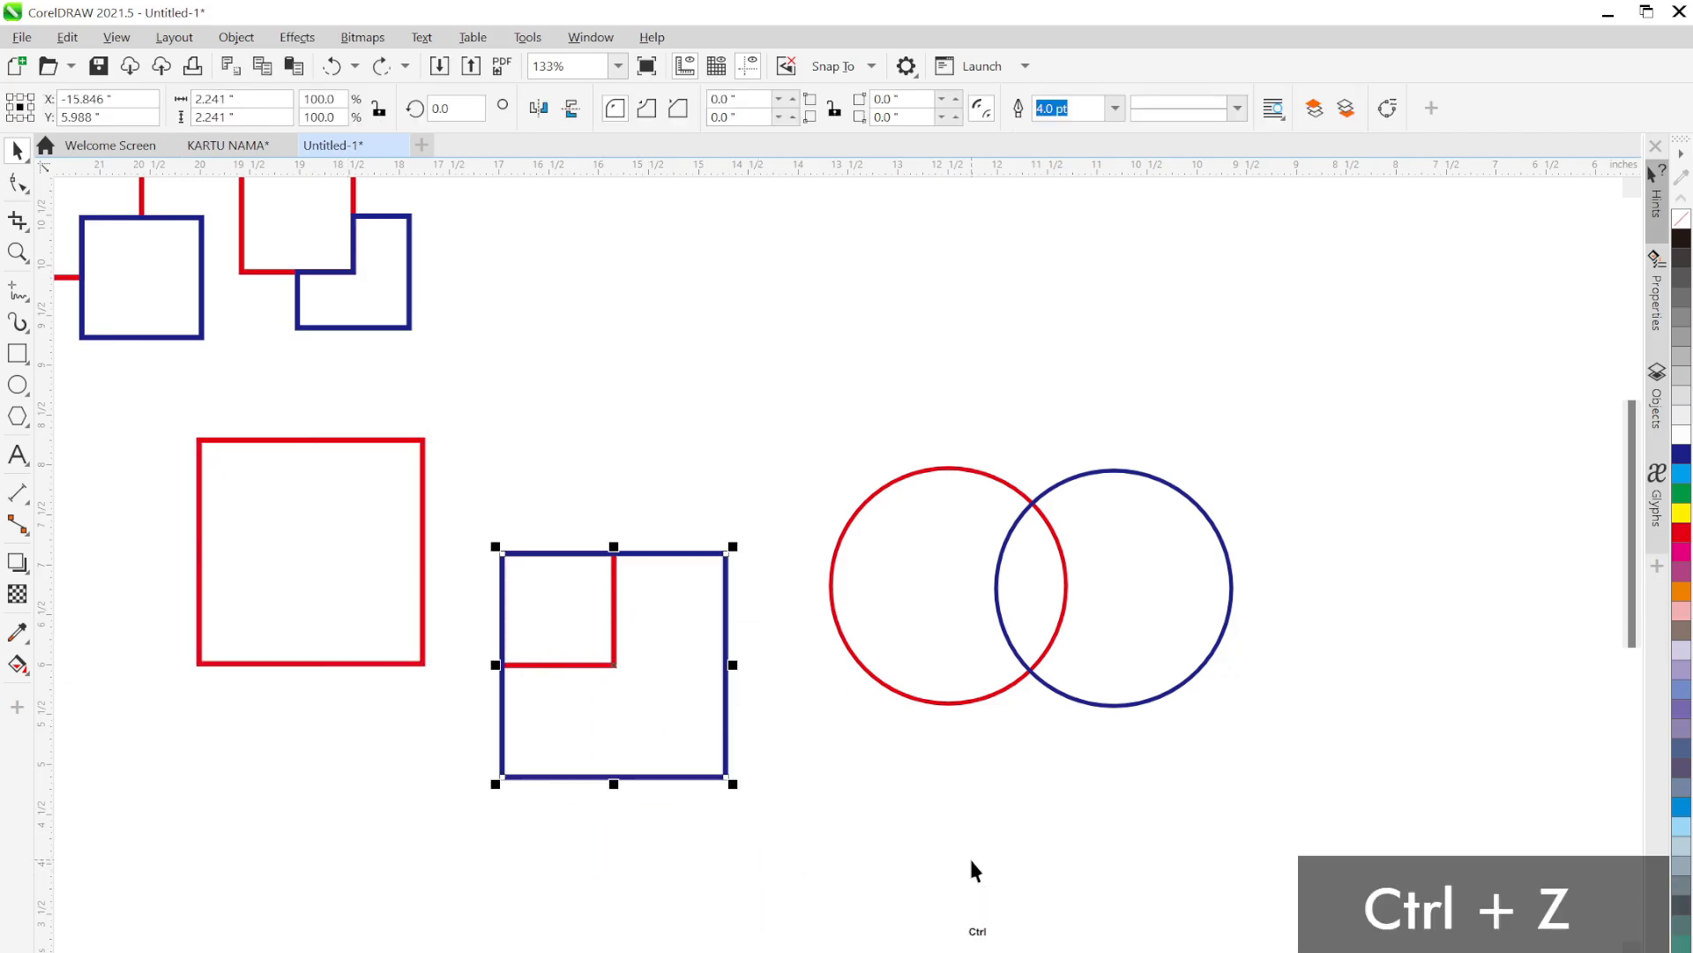
Delete both overlapping circles from the page
scroll(896, 745, "up", 1)
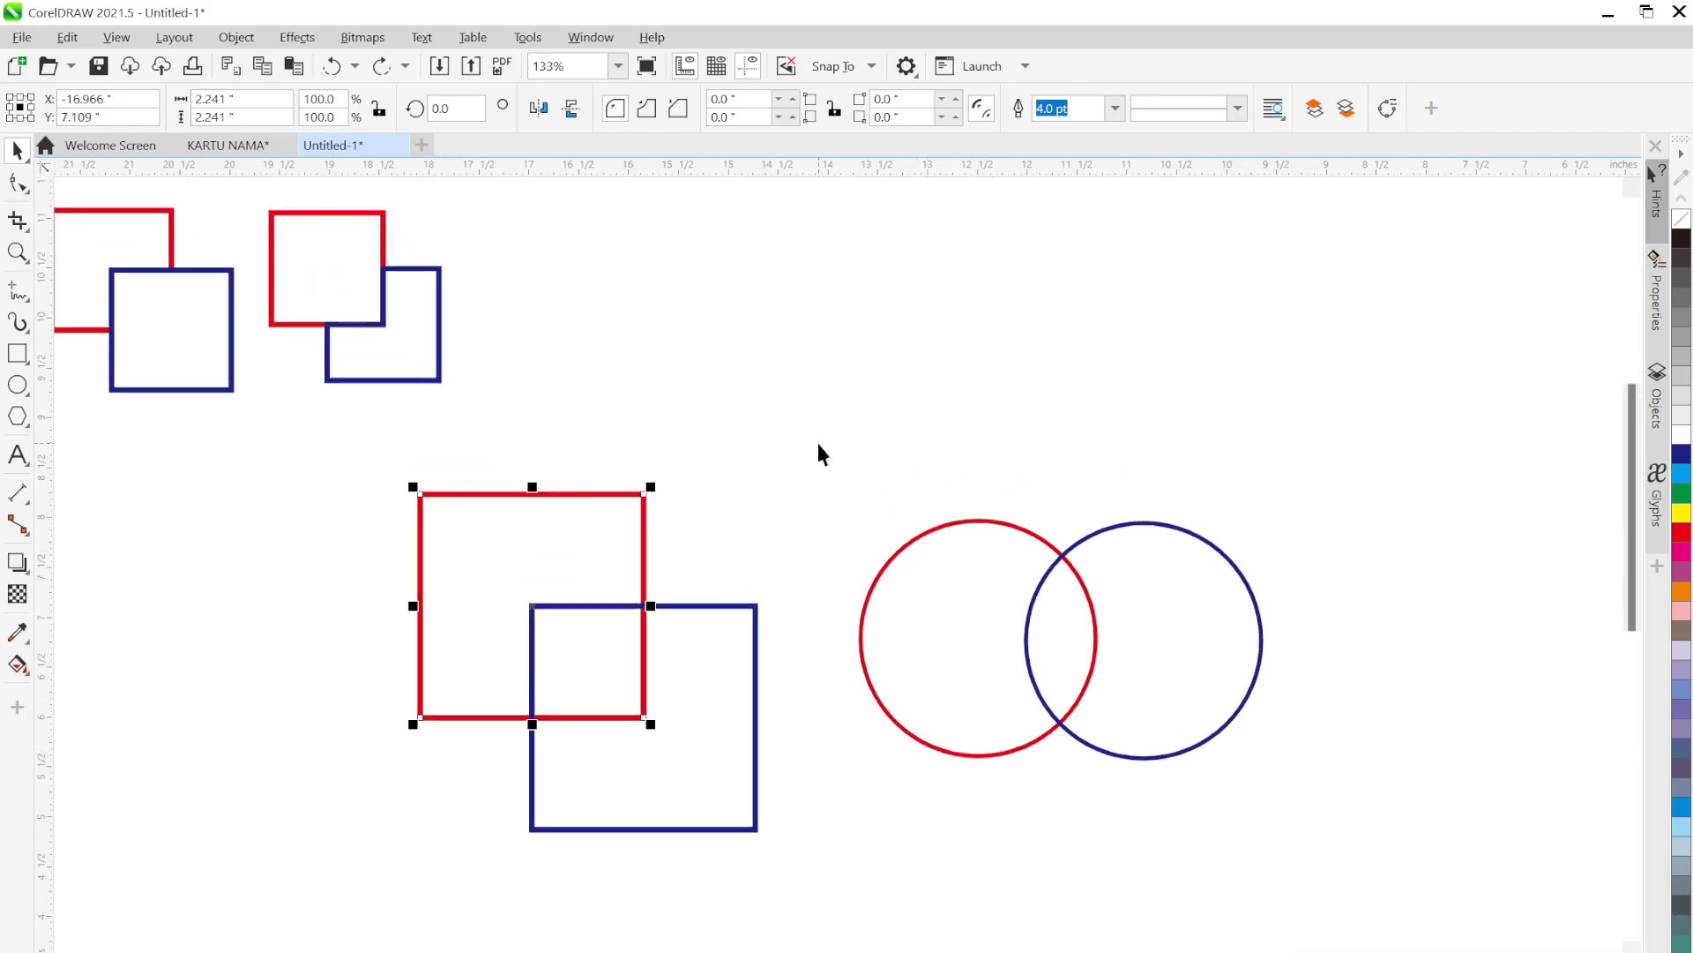
left_click_drag(817, 447, 1318, 820)
key("Delete")
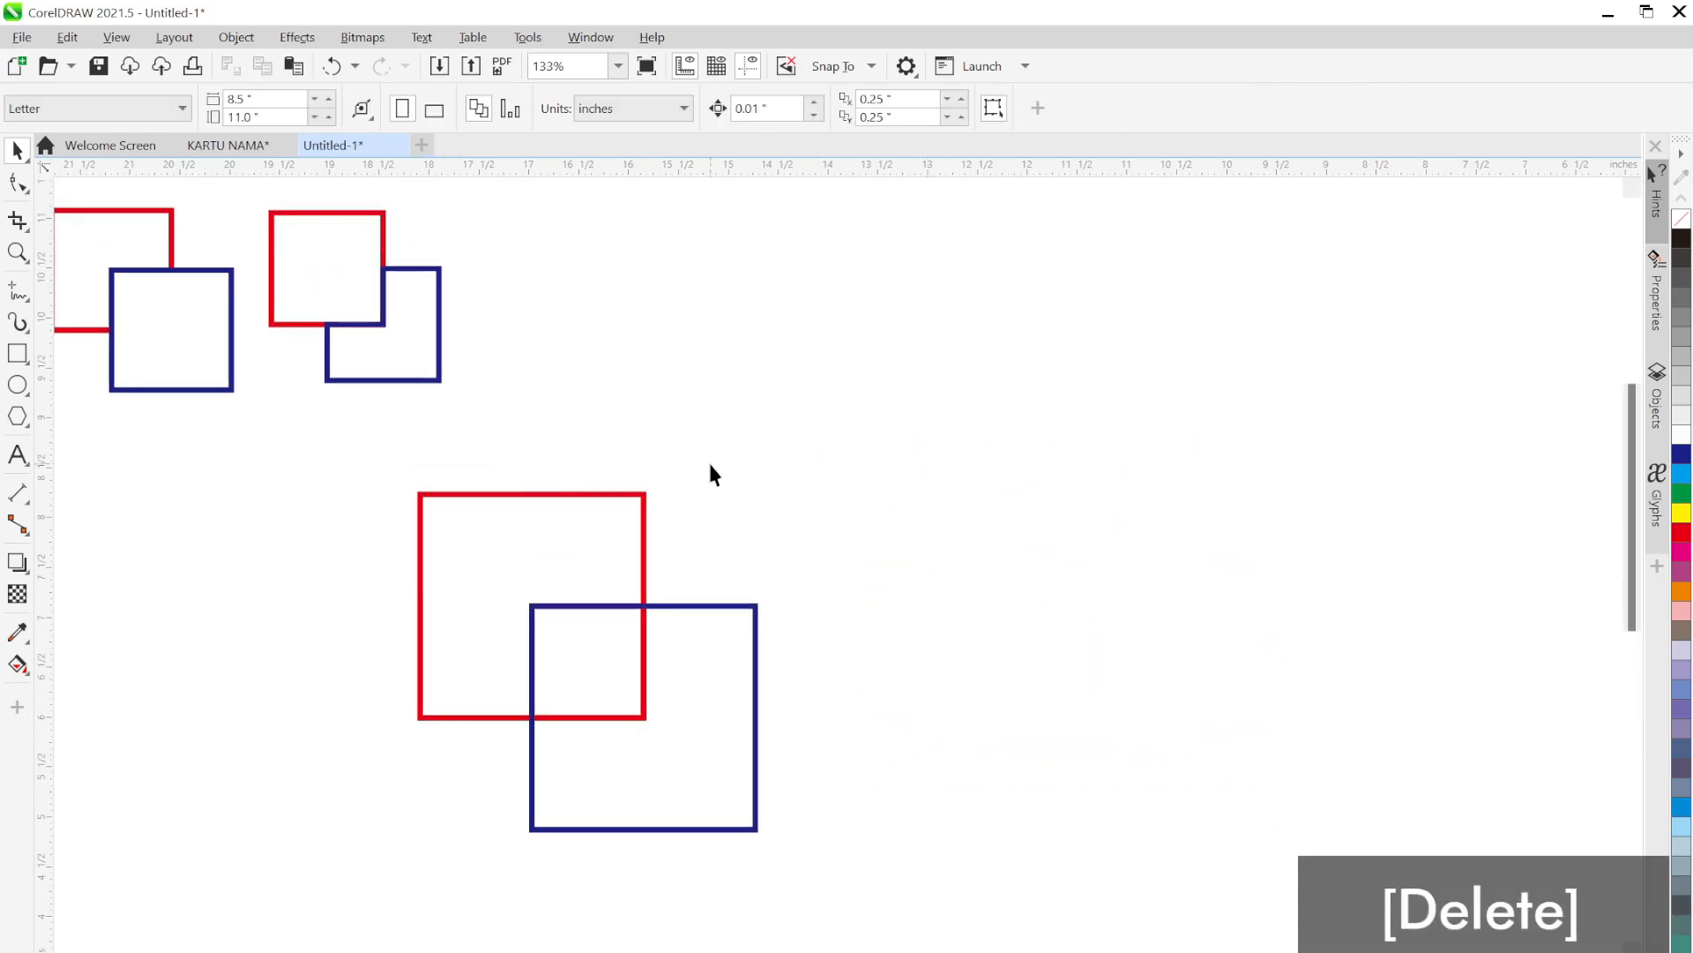
scroll(618, 468, "down", 1)
Shrink the large square pair to 1.805 inches and line it up as the fourth top-row sample
left_click_drag(782, 460, 641, 379)
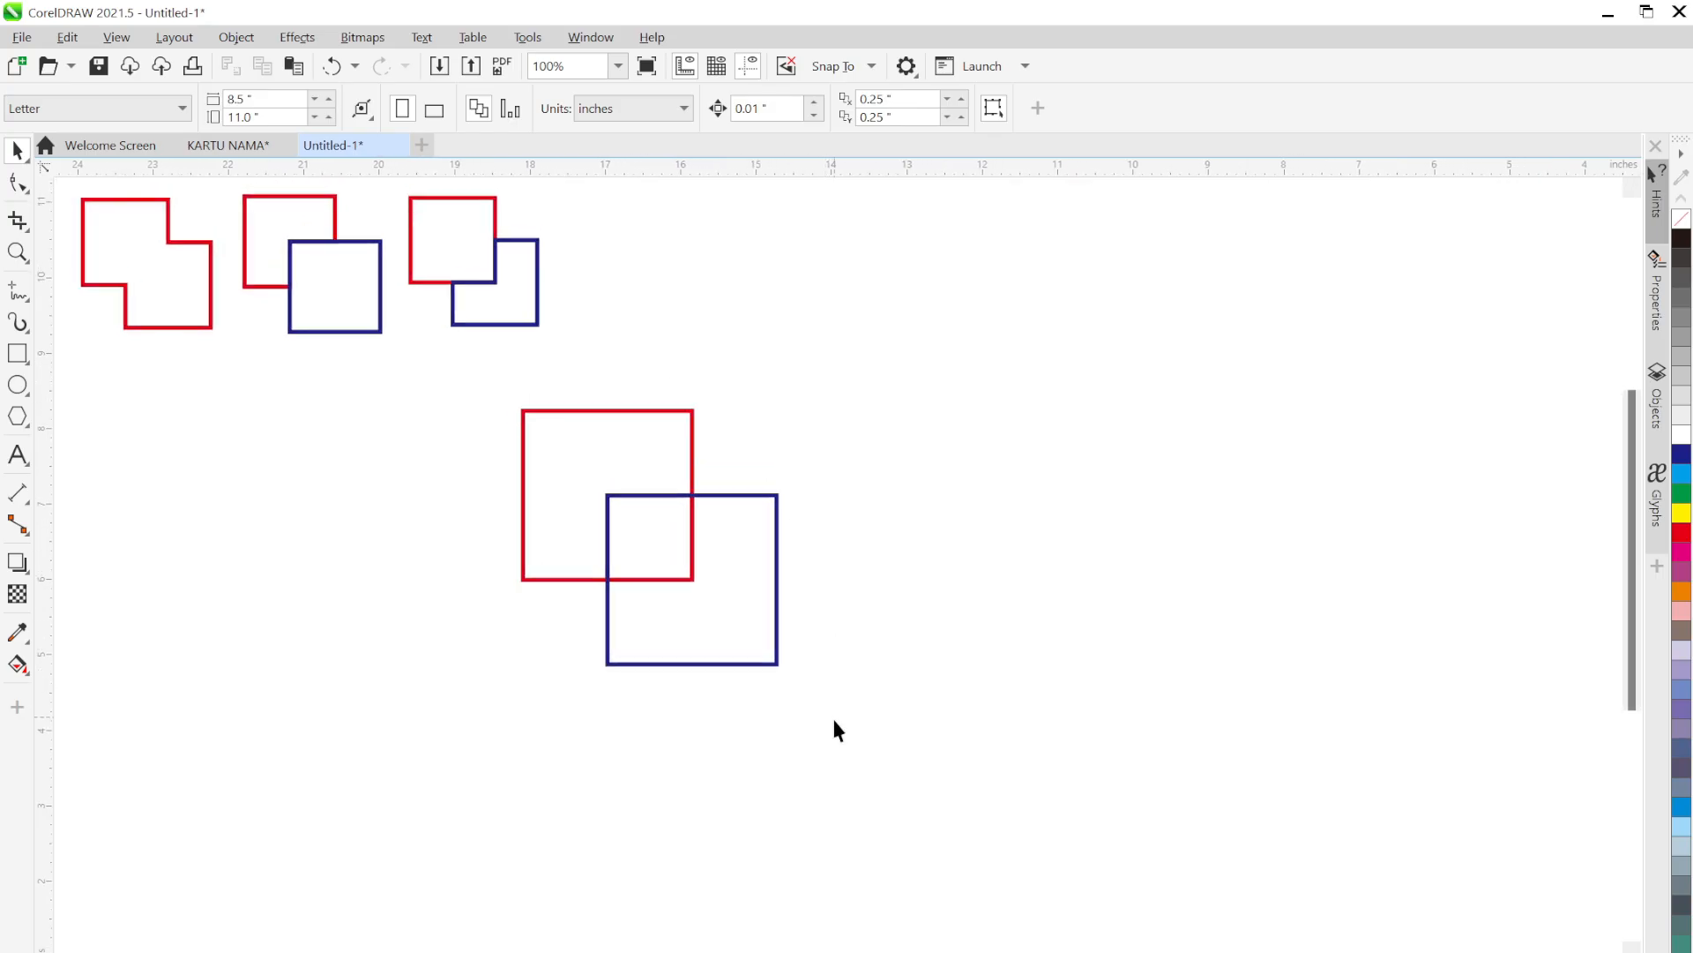
left_click_drag(835, 720, 492, 380)
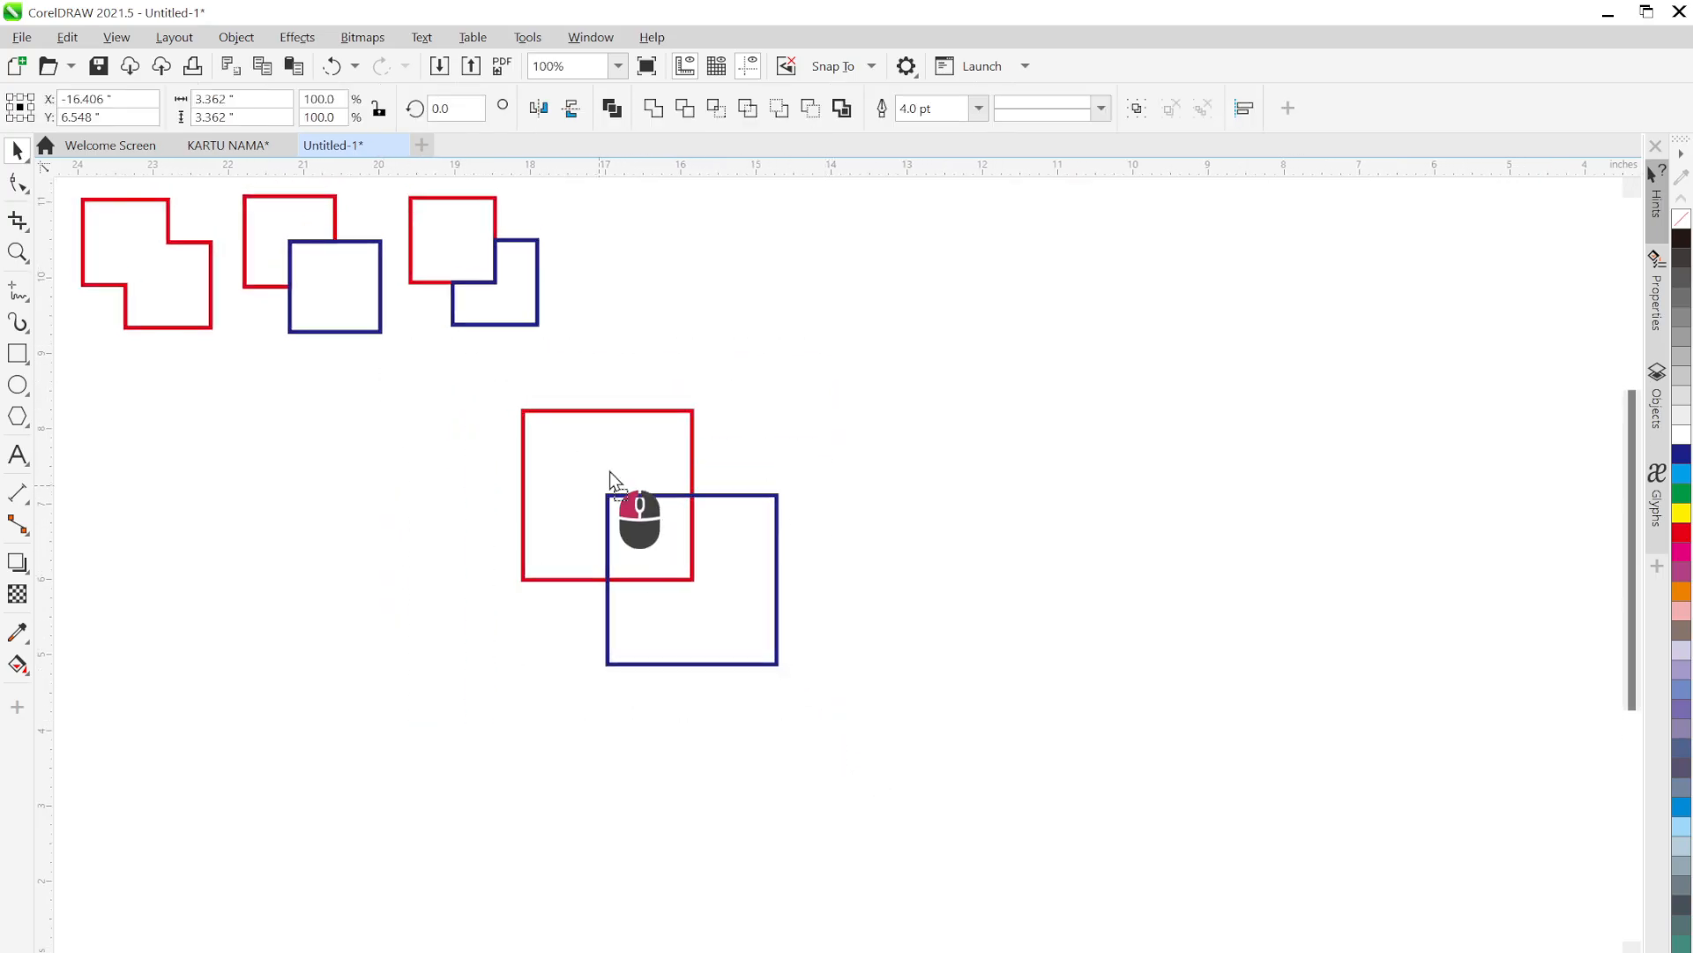
left_click_drag(609, 472, 638, 280)
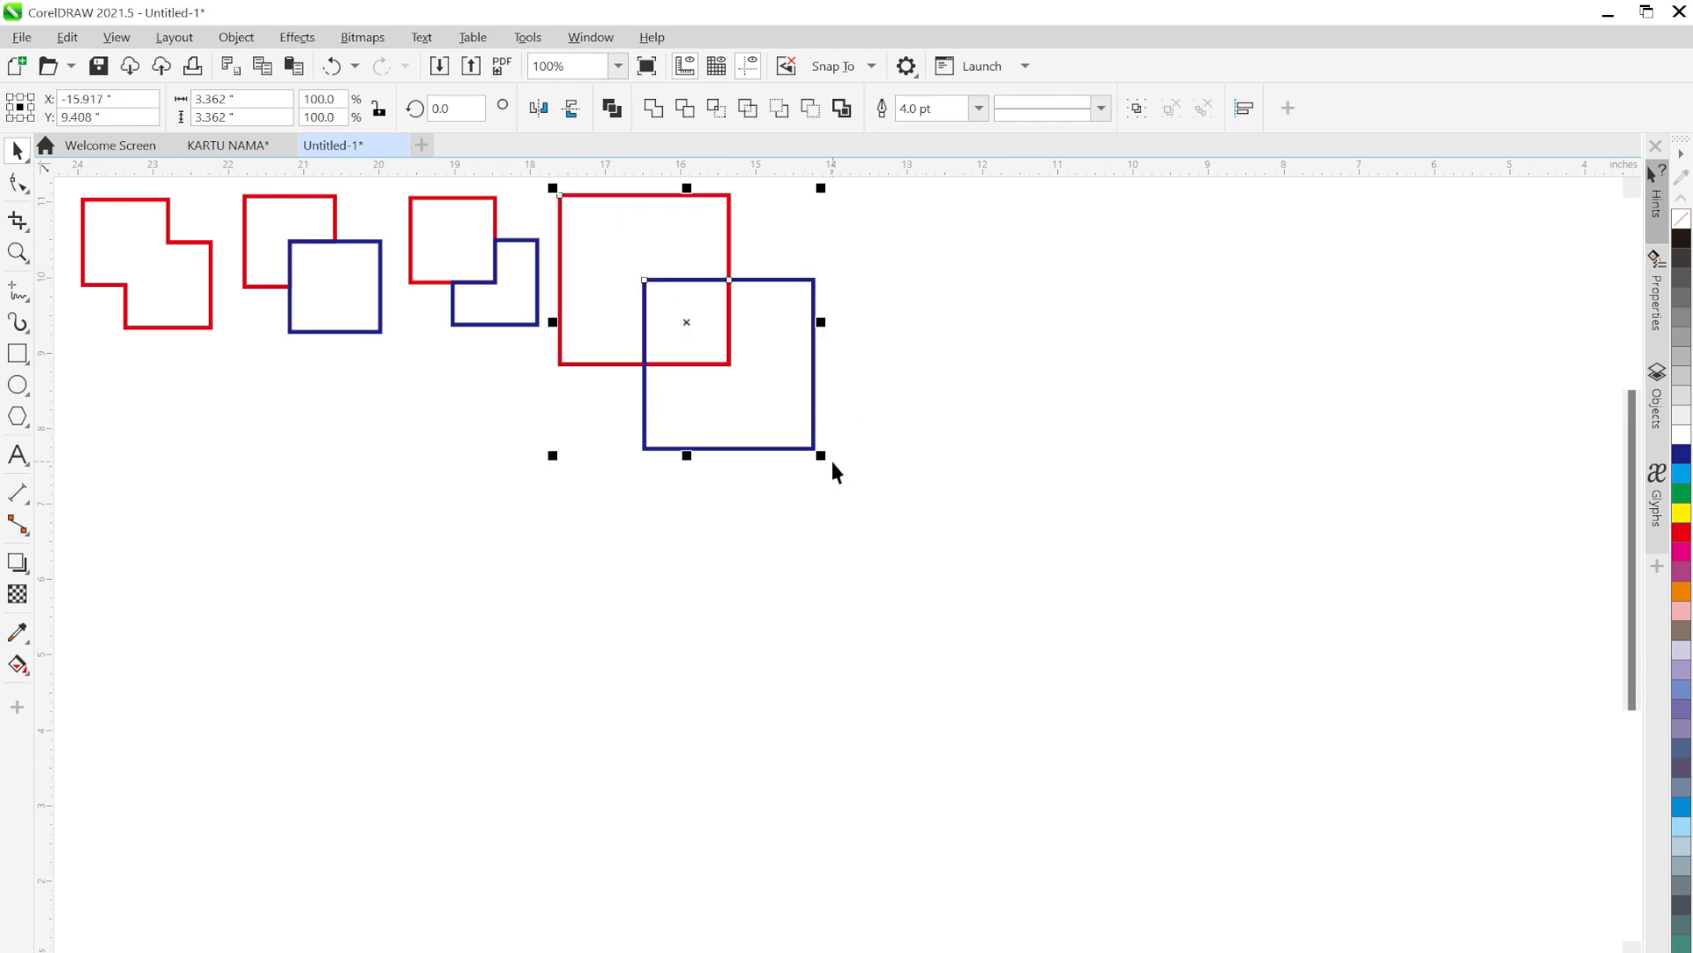
left_click_drag(821, 455, 700, 419)
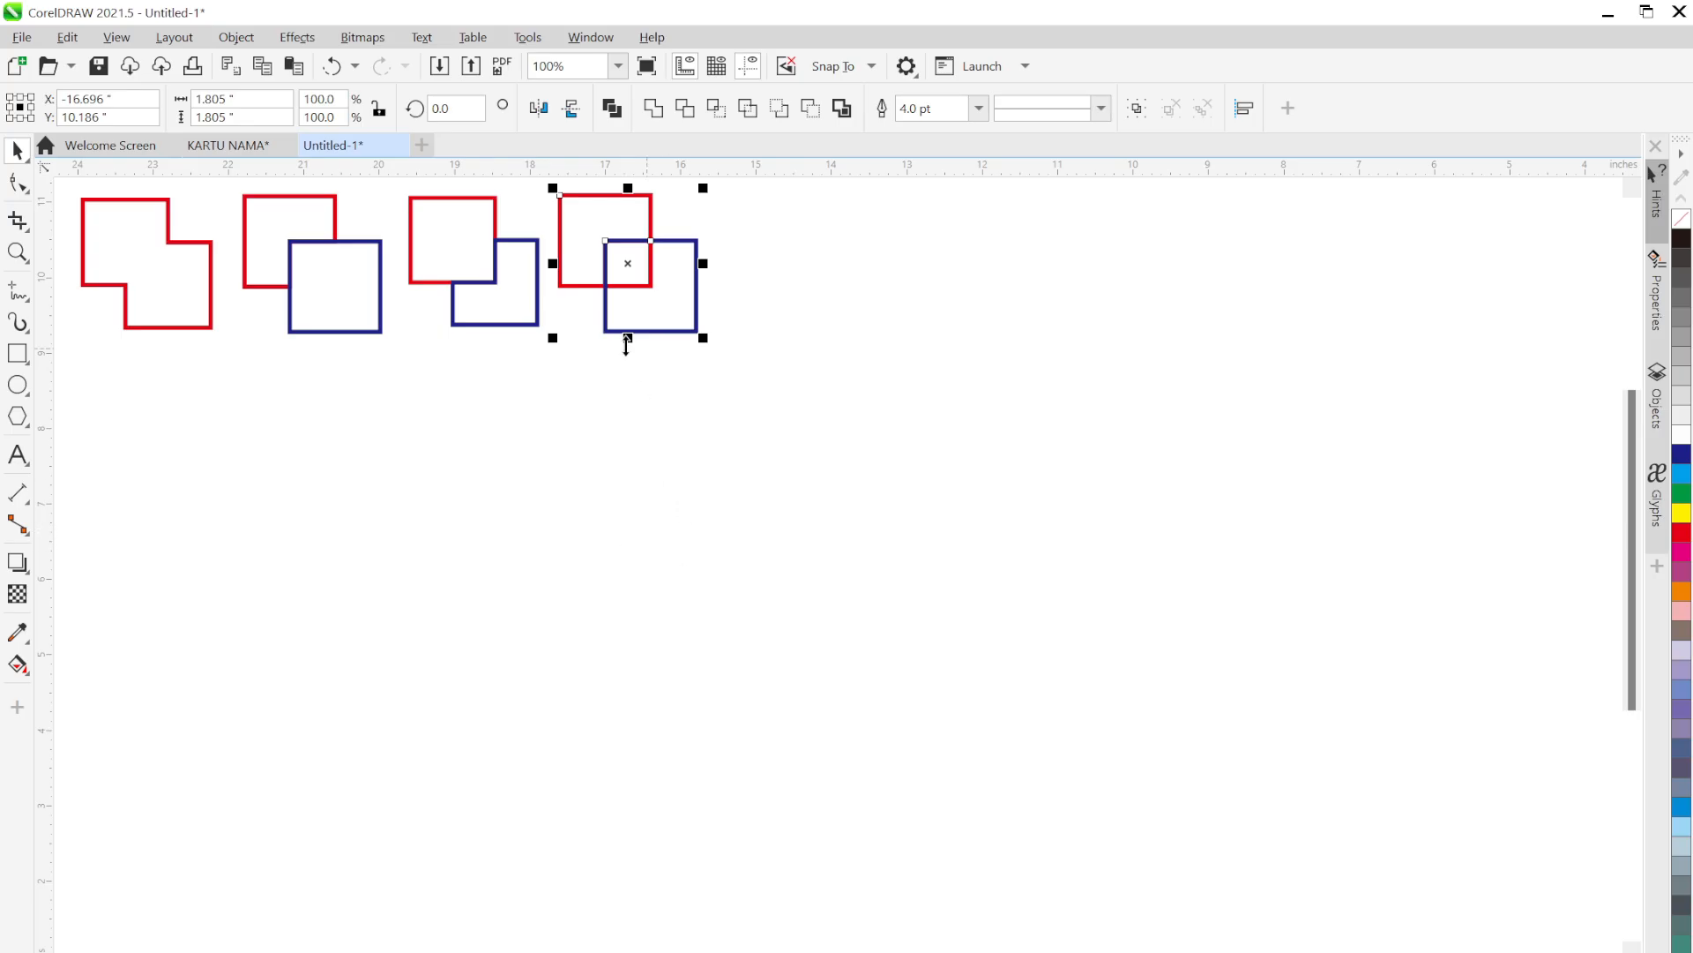
left_click_drag(637, 270, 650, 271)
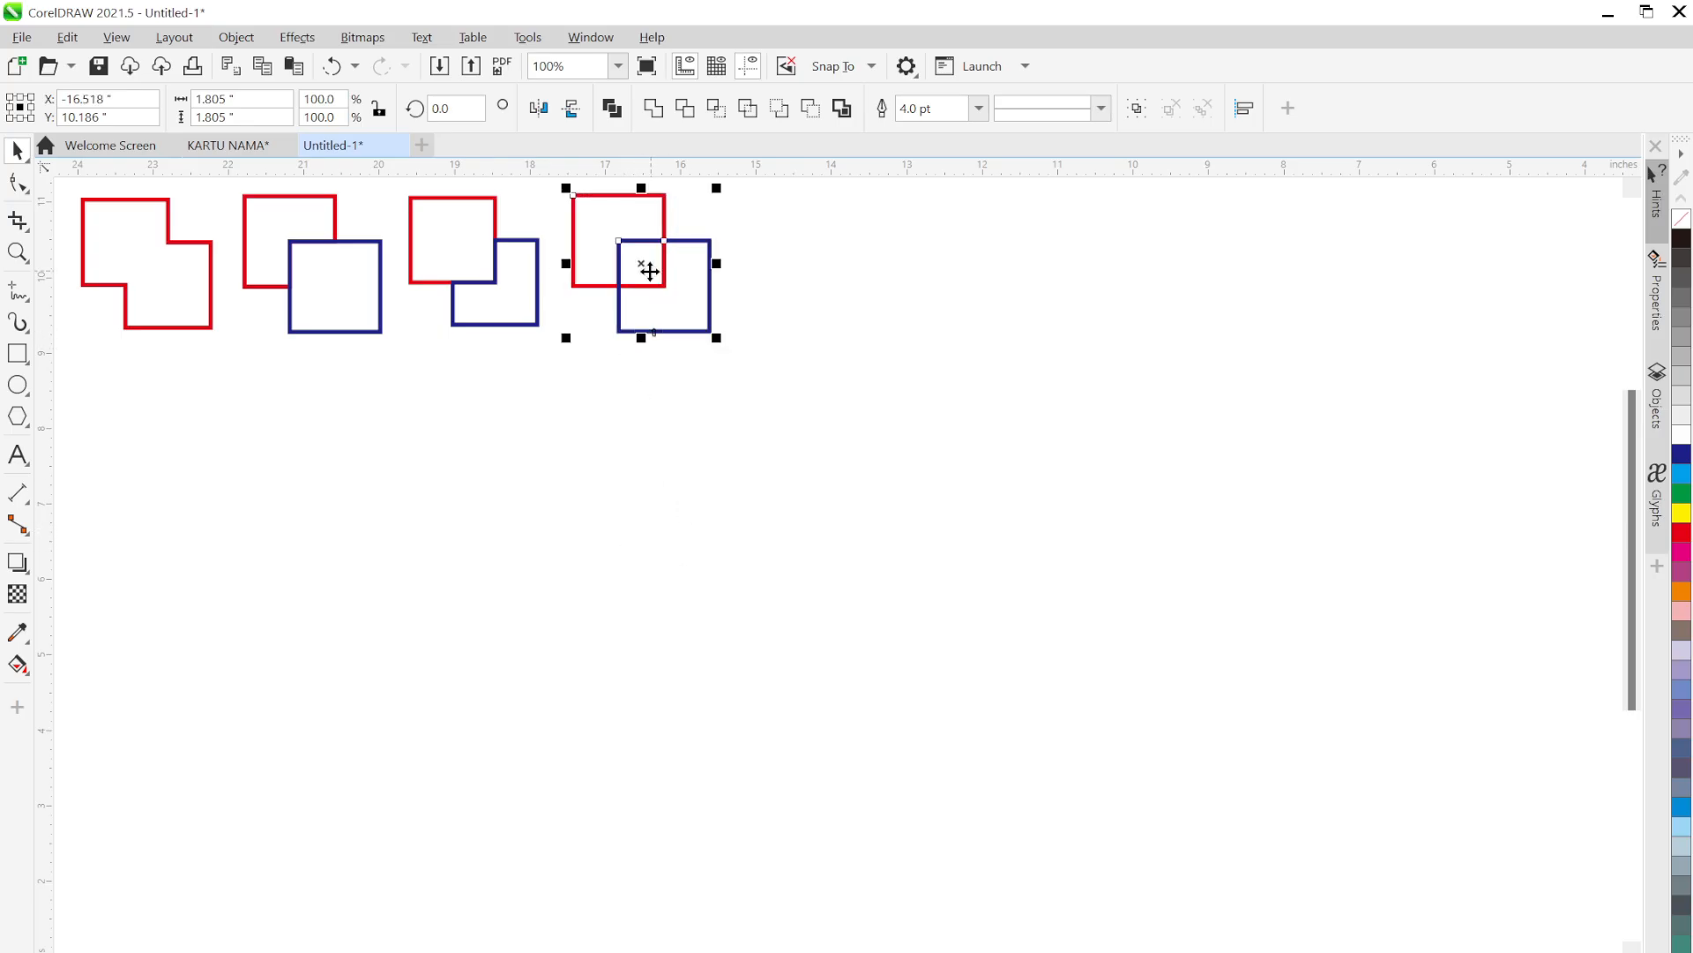
left_click(649, 470)
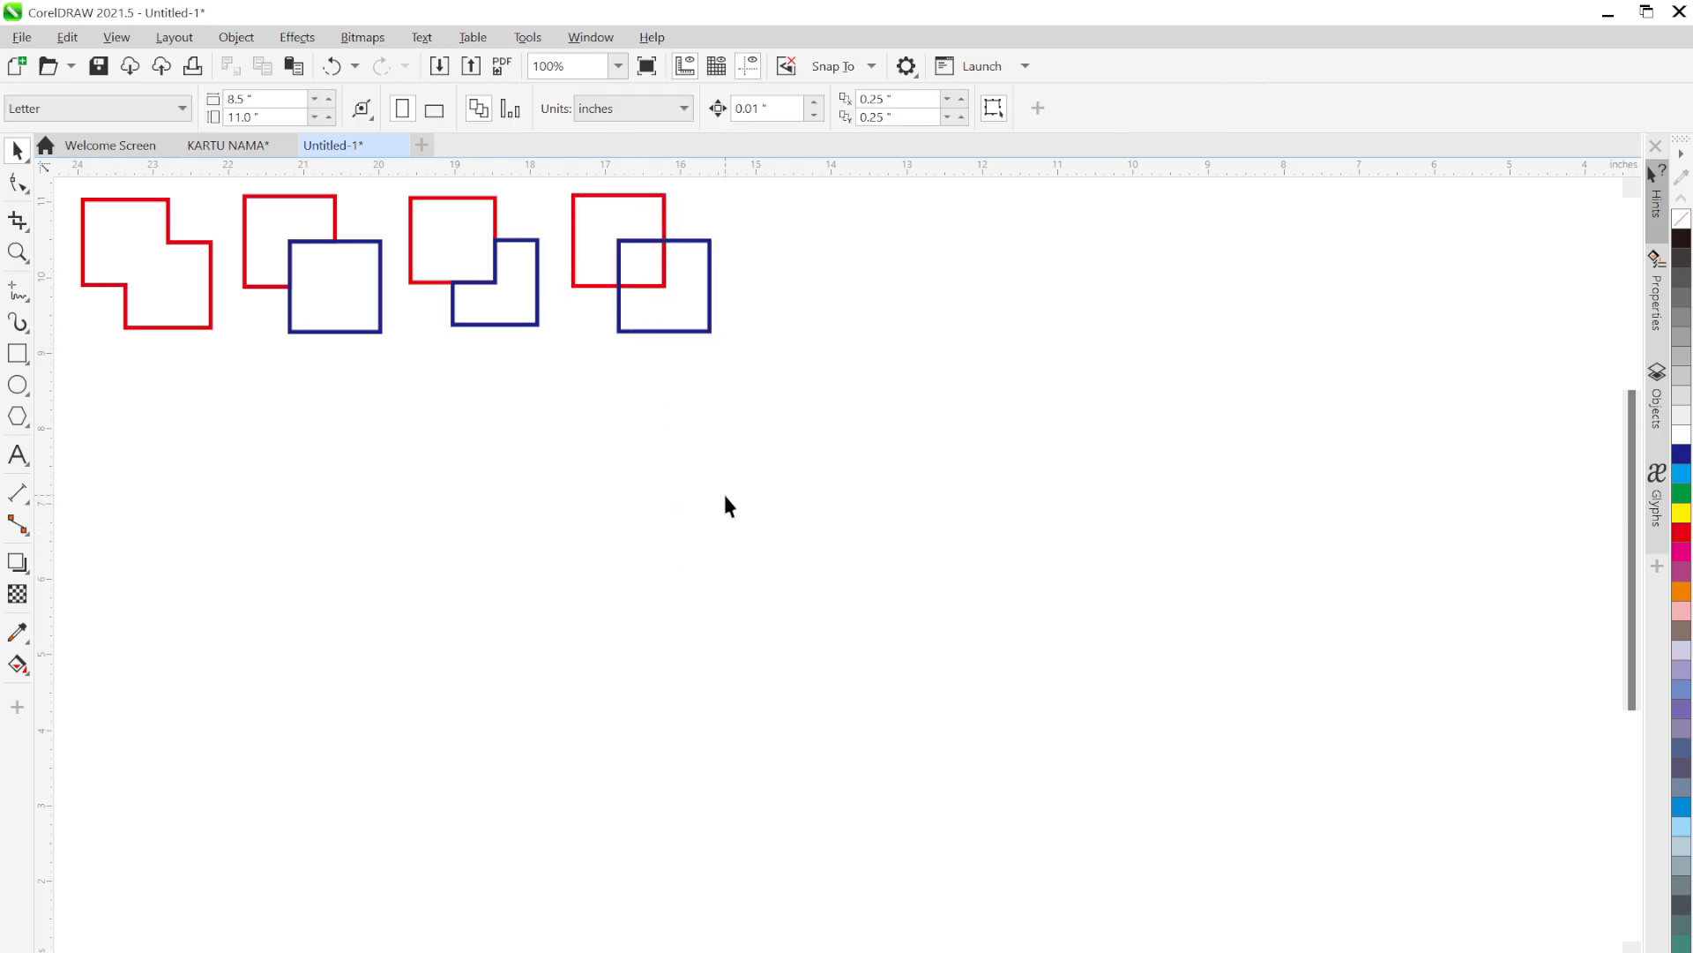
left_click(197, 300)
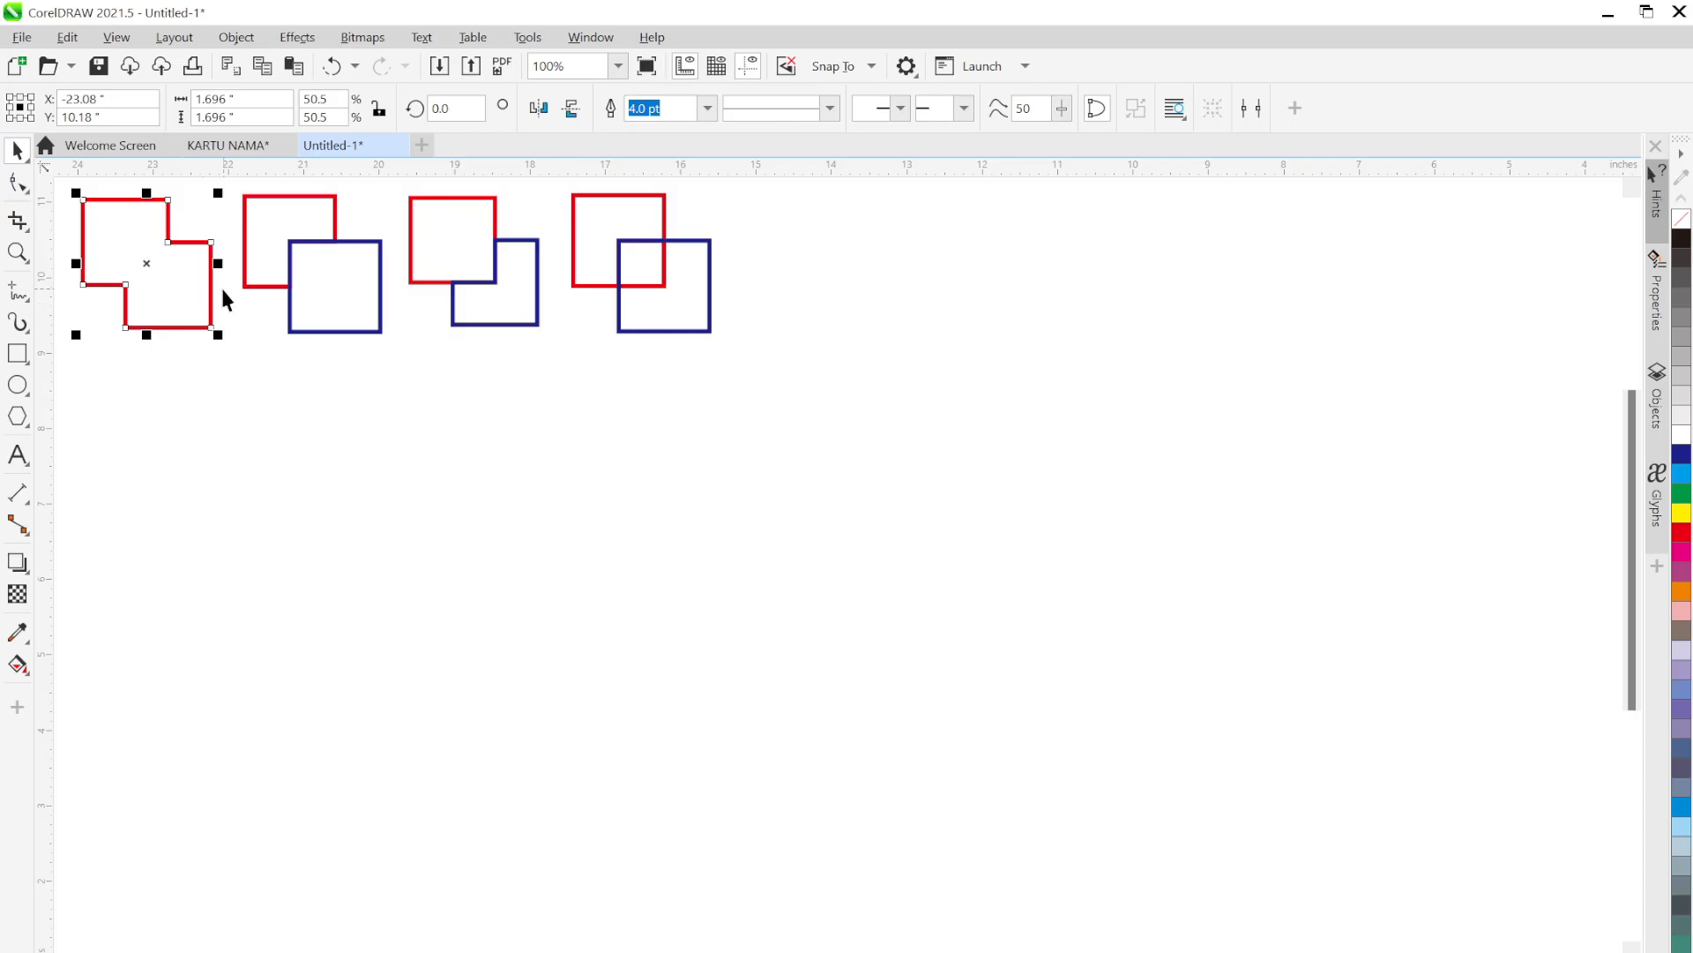
left_click(308, 282)
left_click(411, 430)
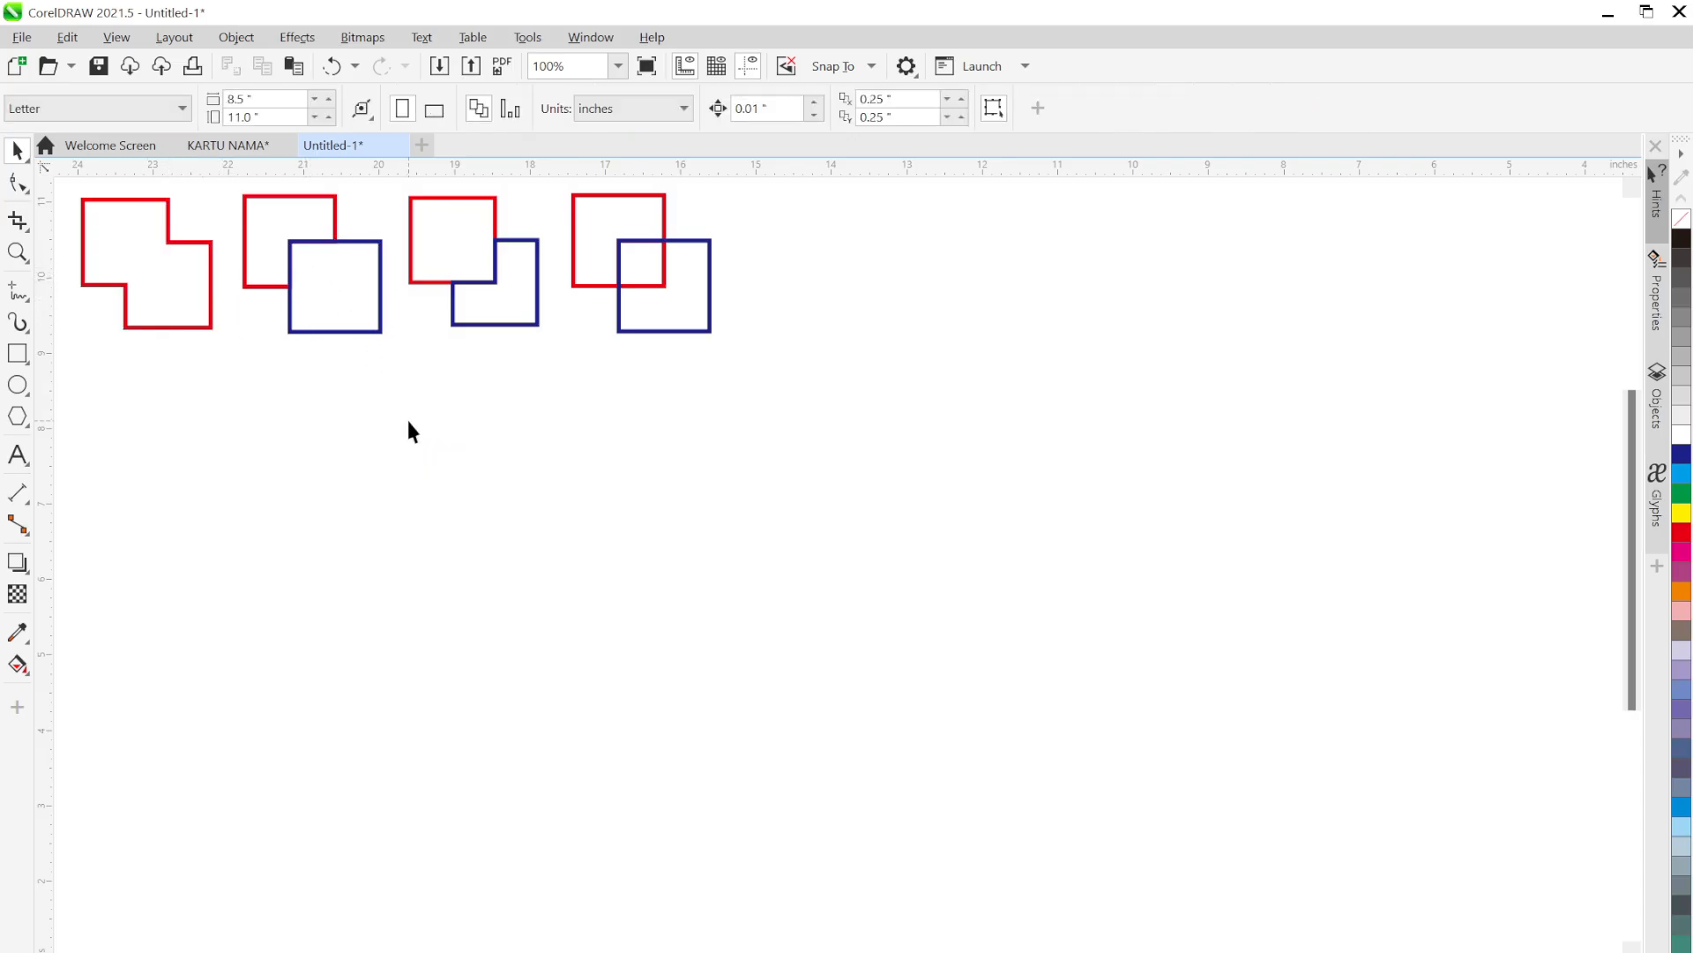
left_click(512, 321)
left_click(507, 319)
left_click_drag(631, 269, 647, 362)
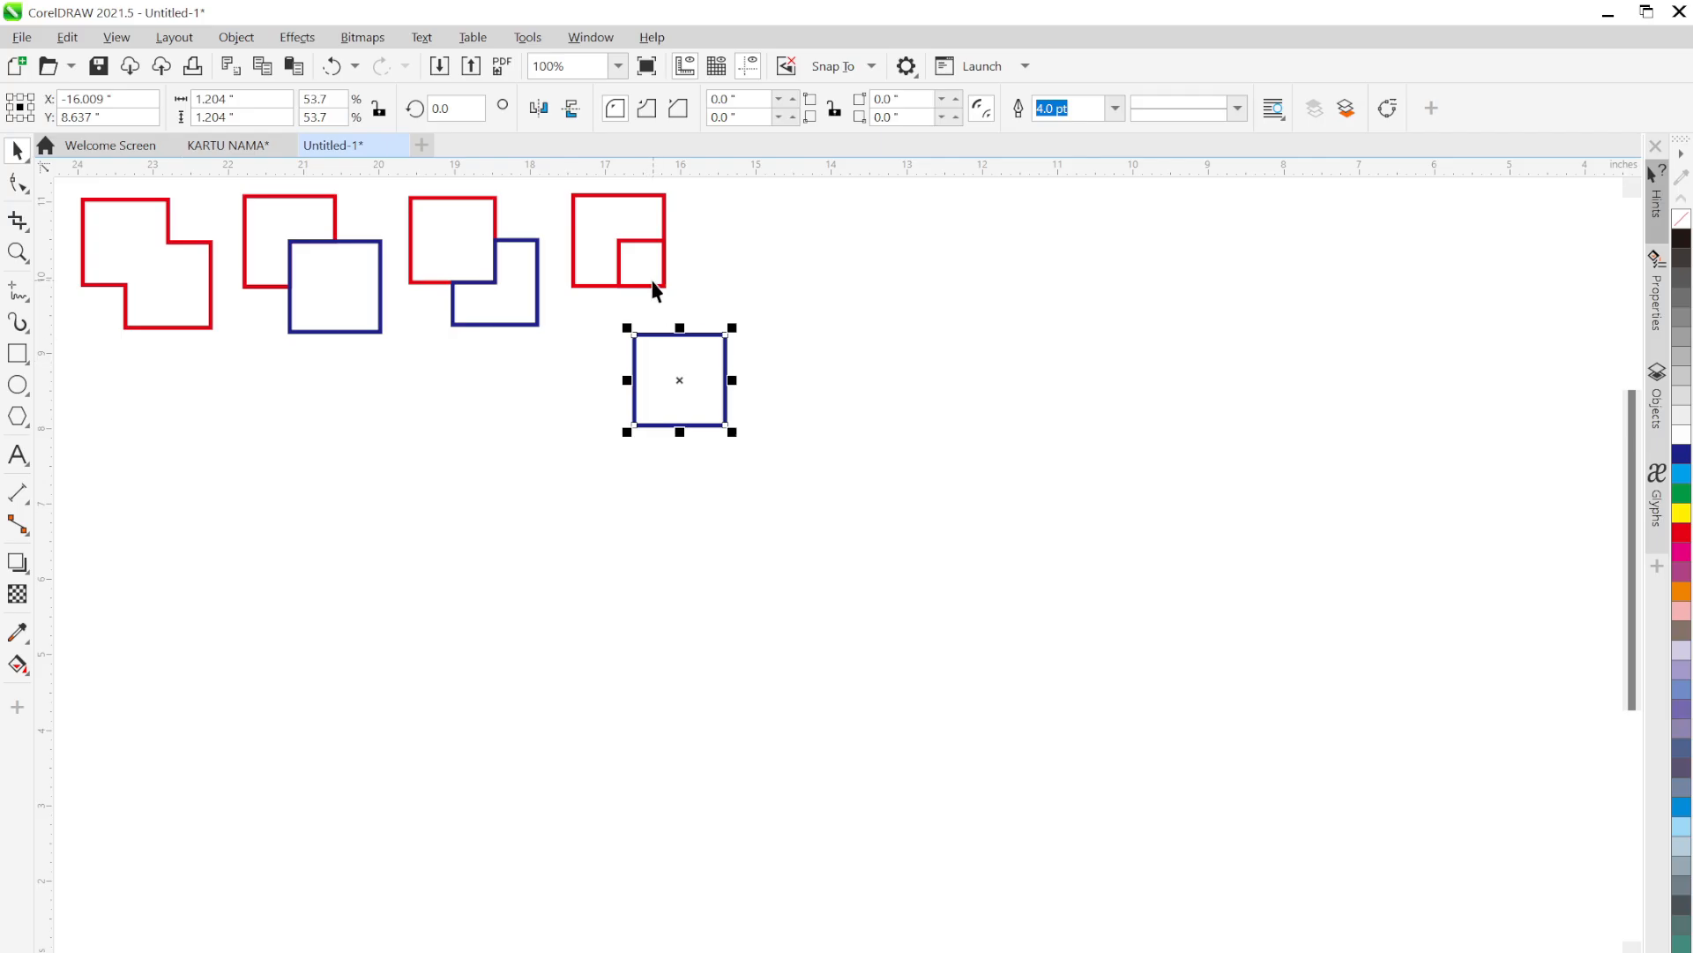
left_click(585, 333)
key("ctrl+z")
left_click(745, 412)
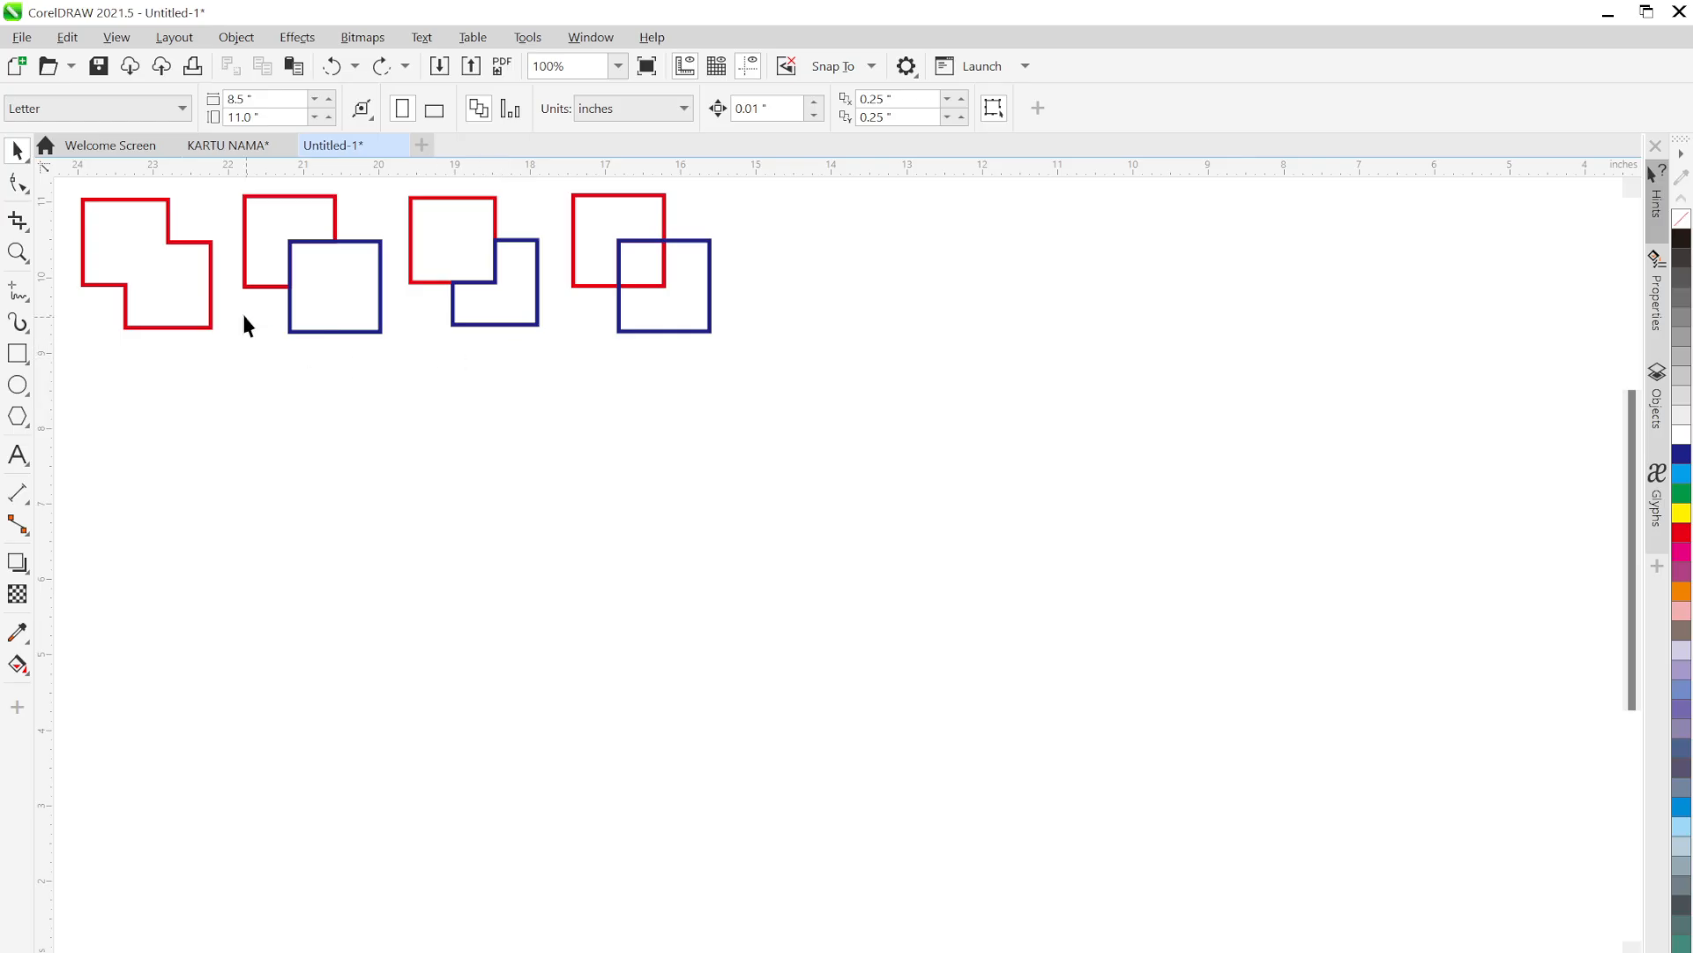
key("ctrl+v")
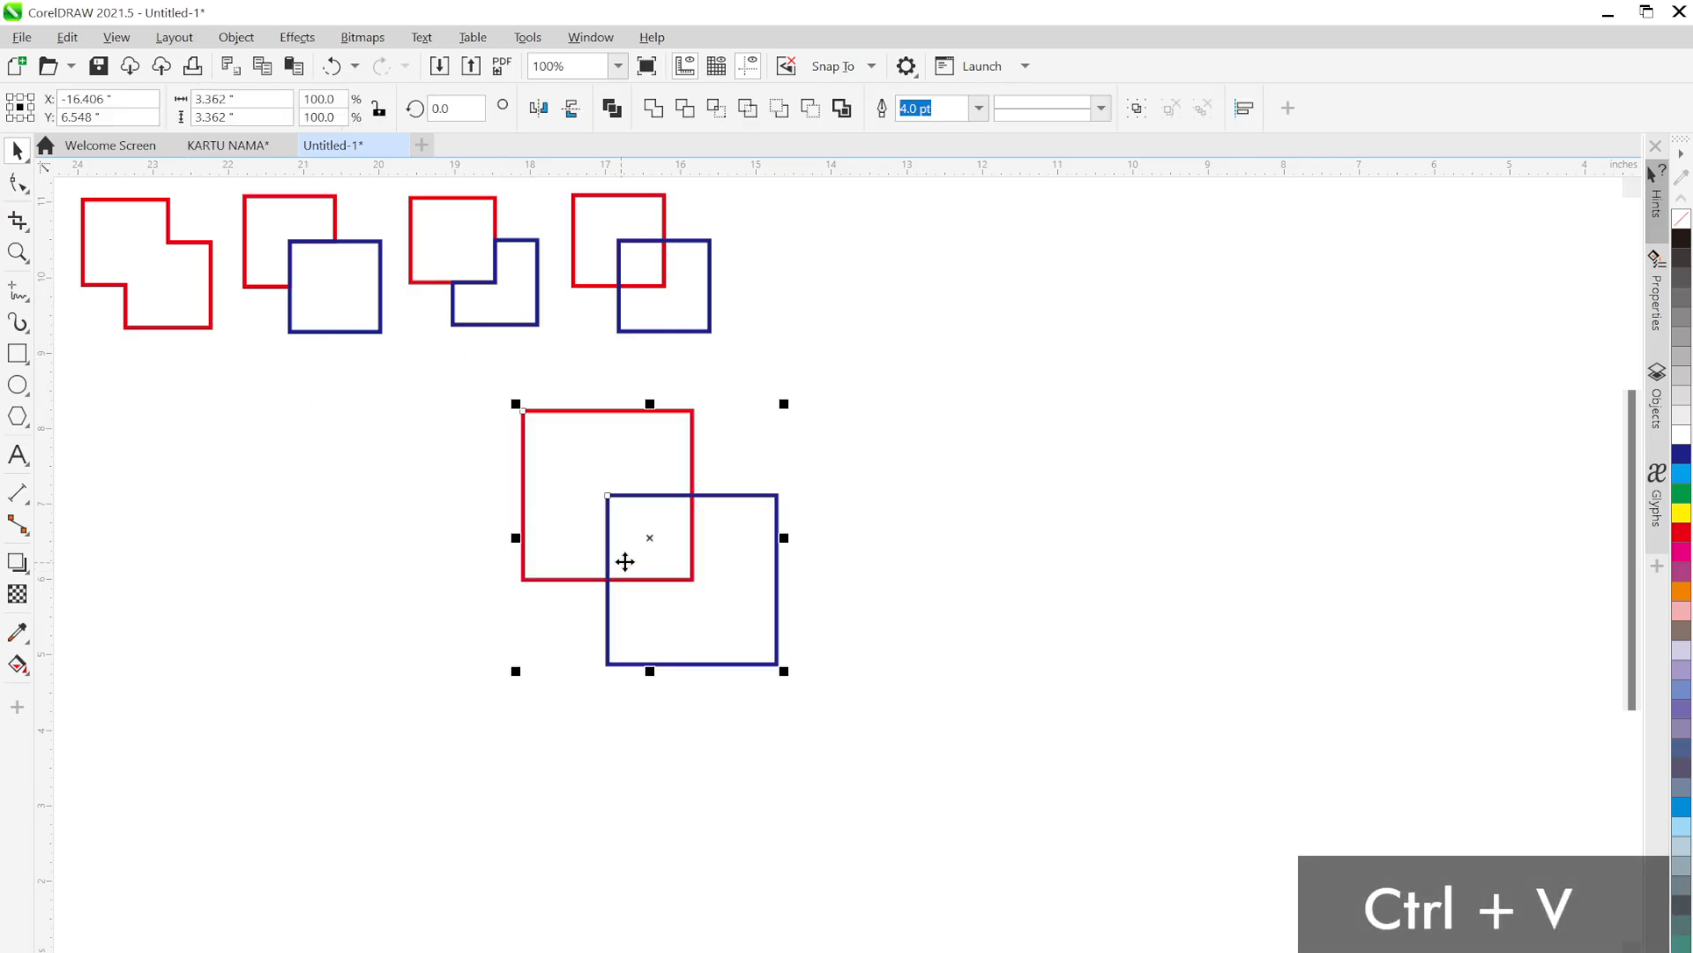
left_click(838, 523)
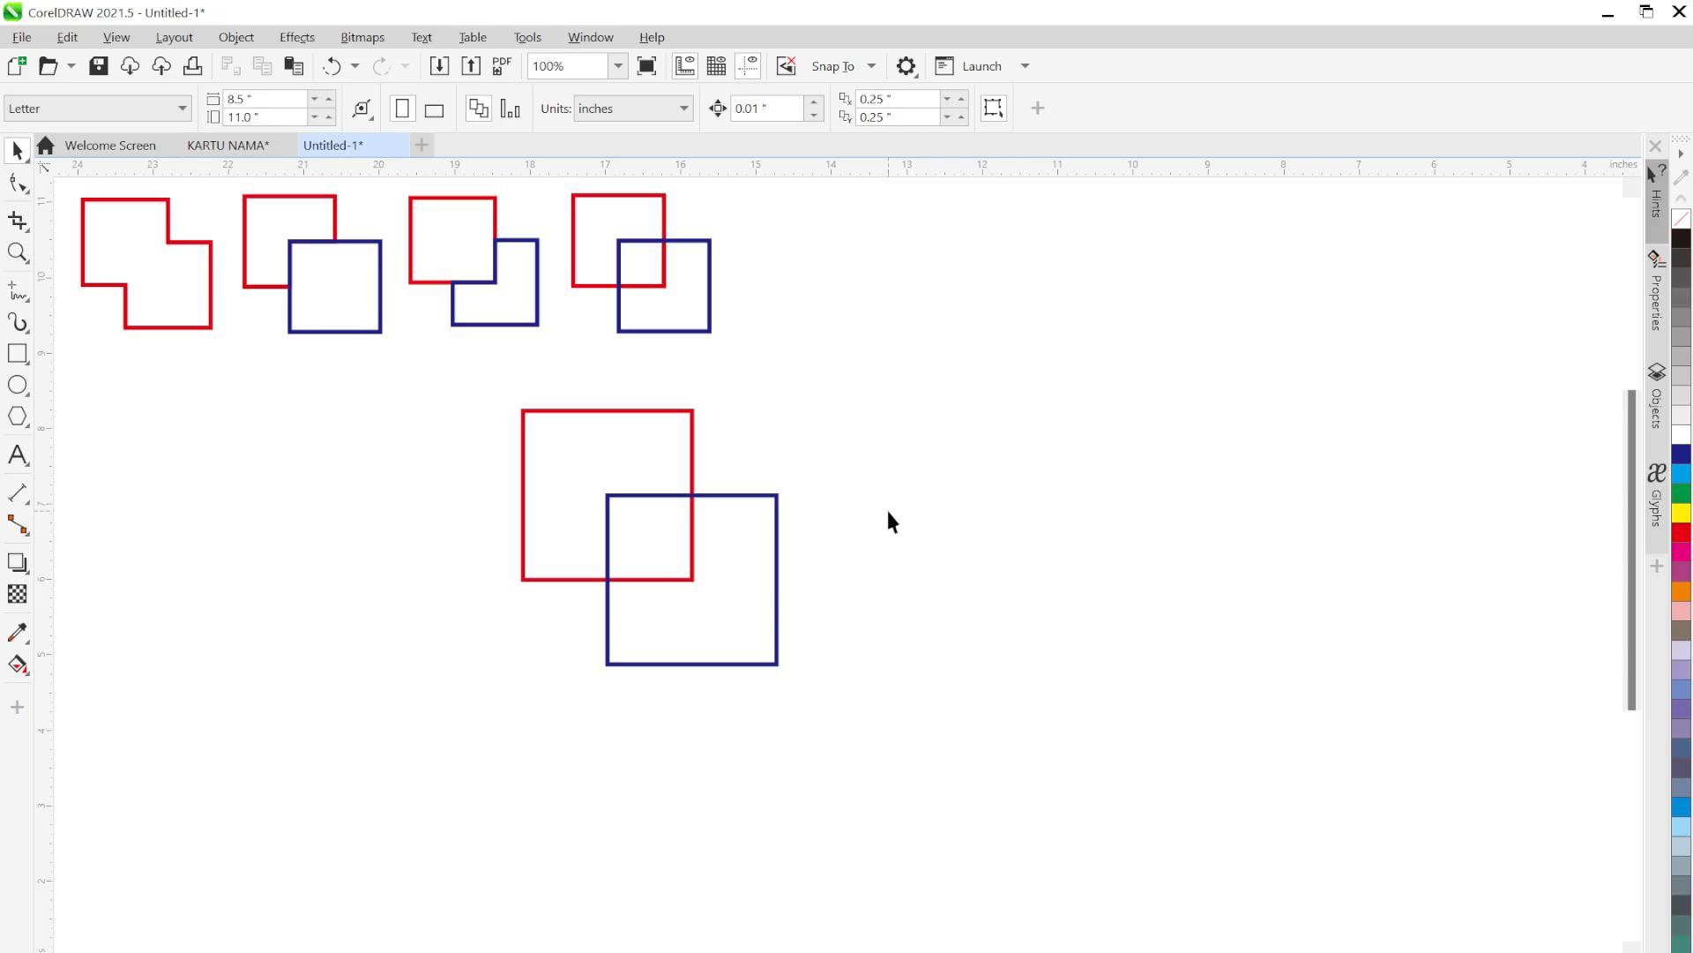
left_click(692, 413)
left_click(753, 496, "shift")
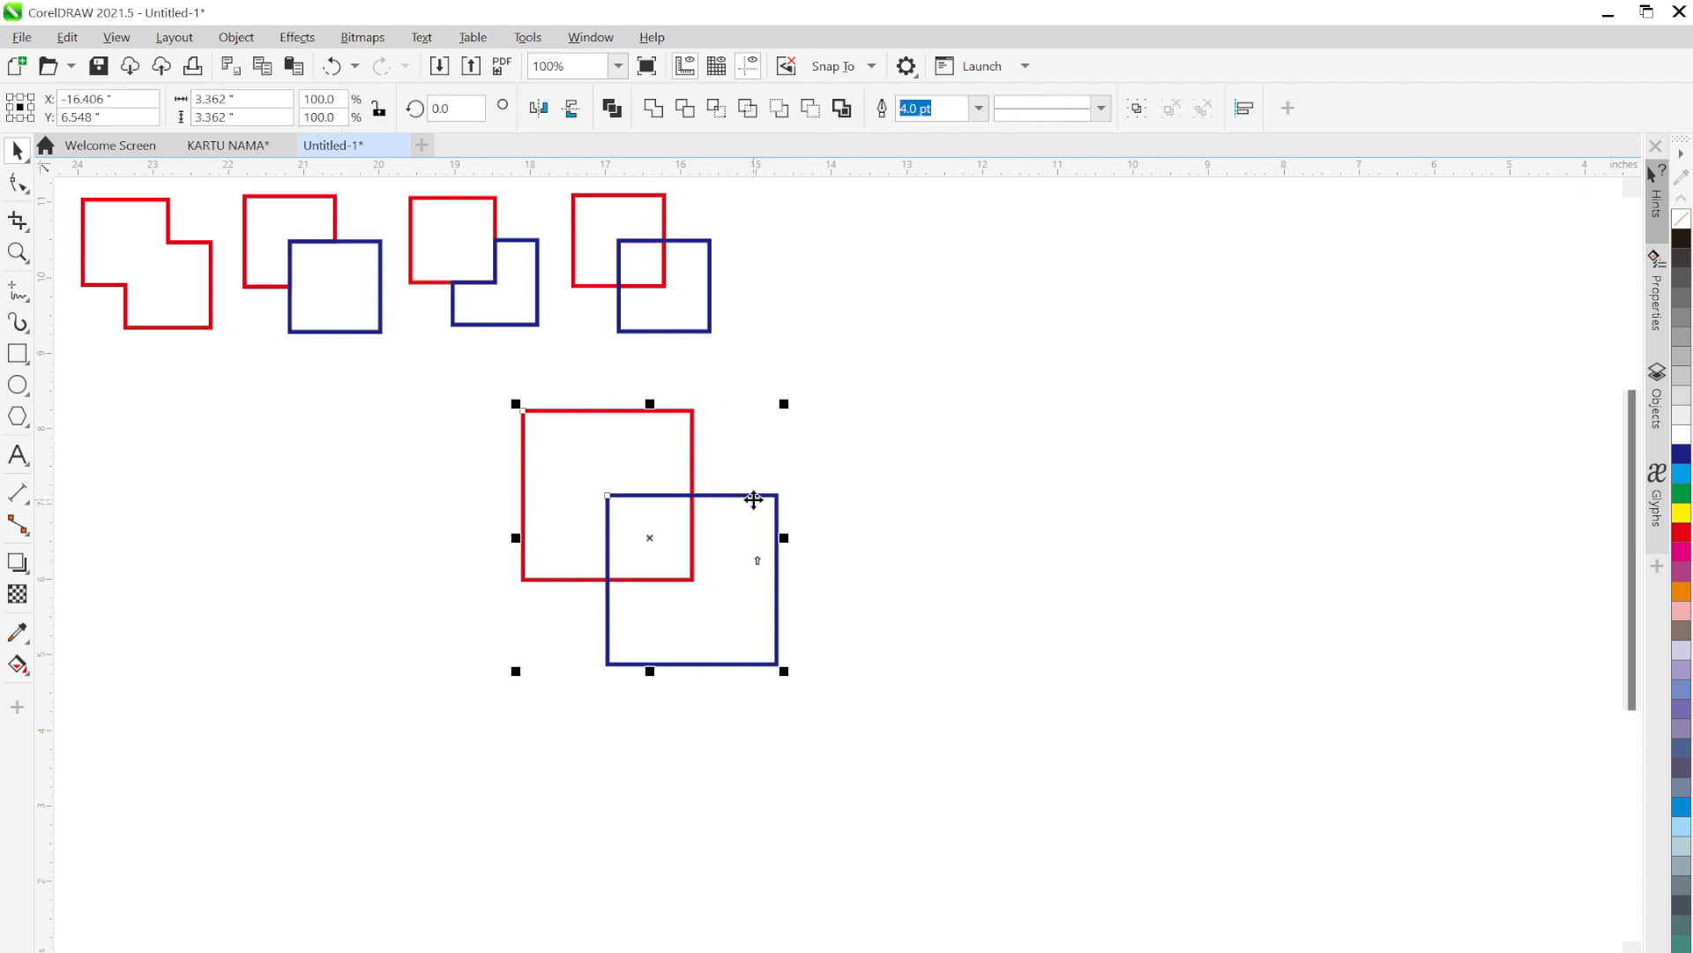
left_click(863, 442)
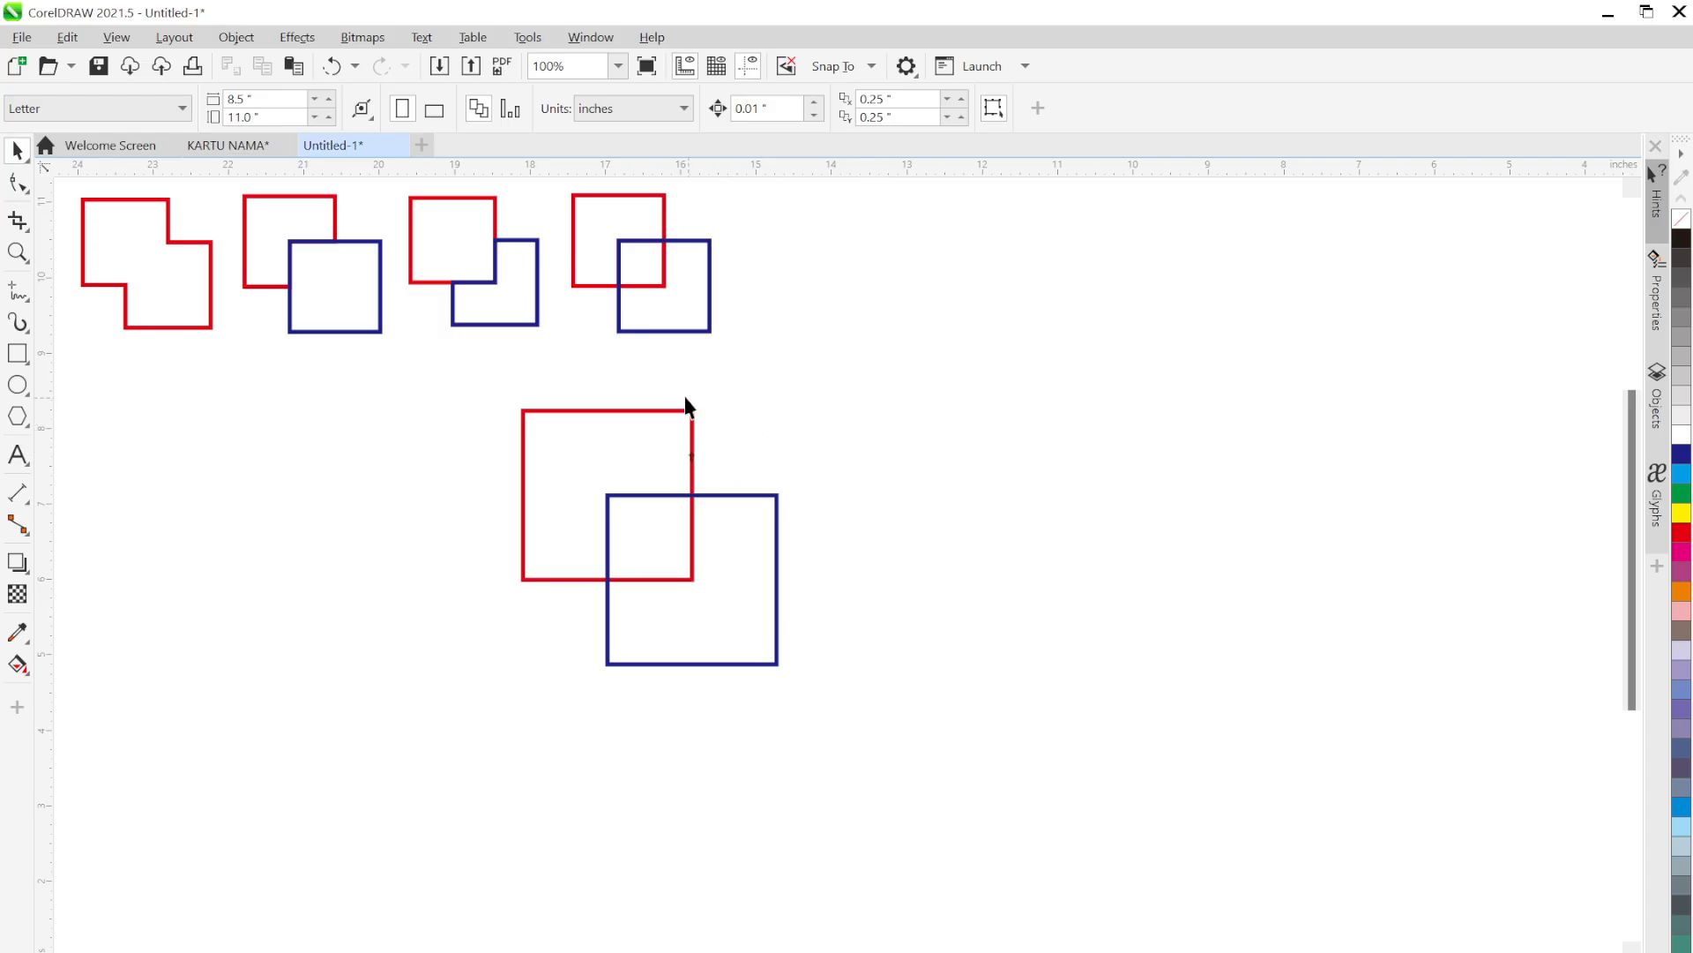
left_click(691, 441)
left_click(778, 578, "shift")
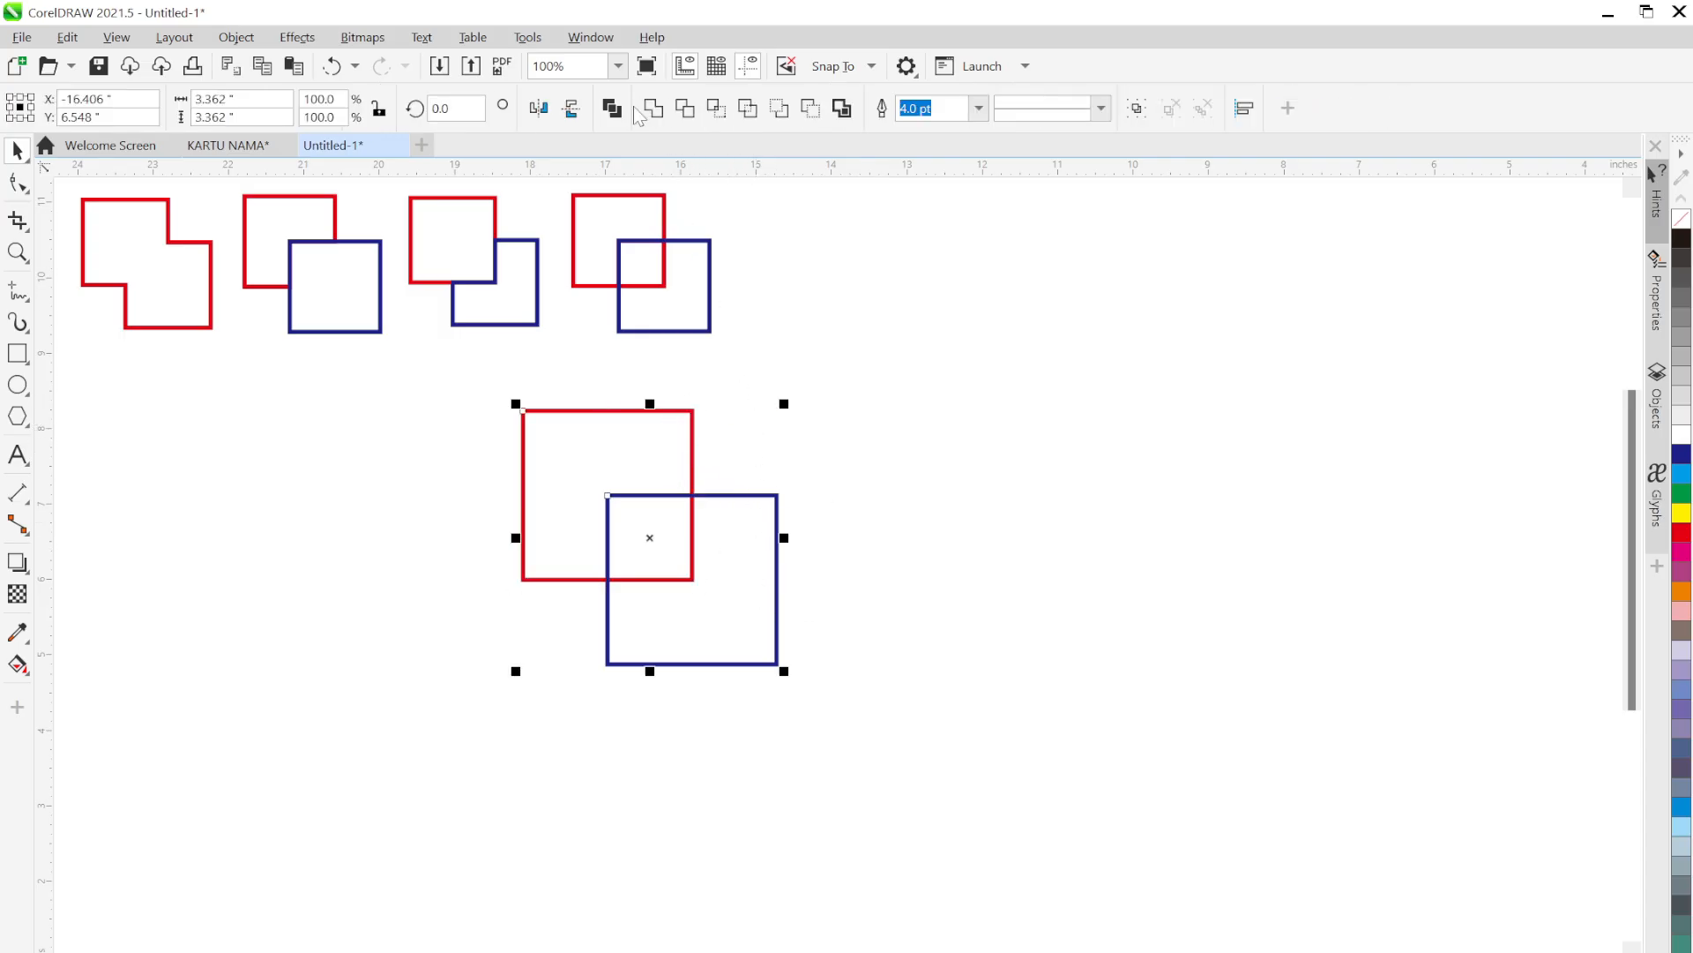
left_click(653, 108)
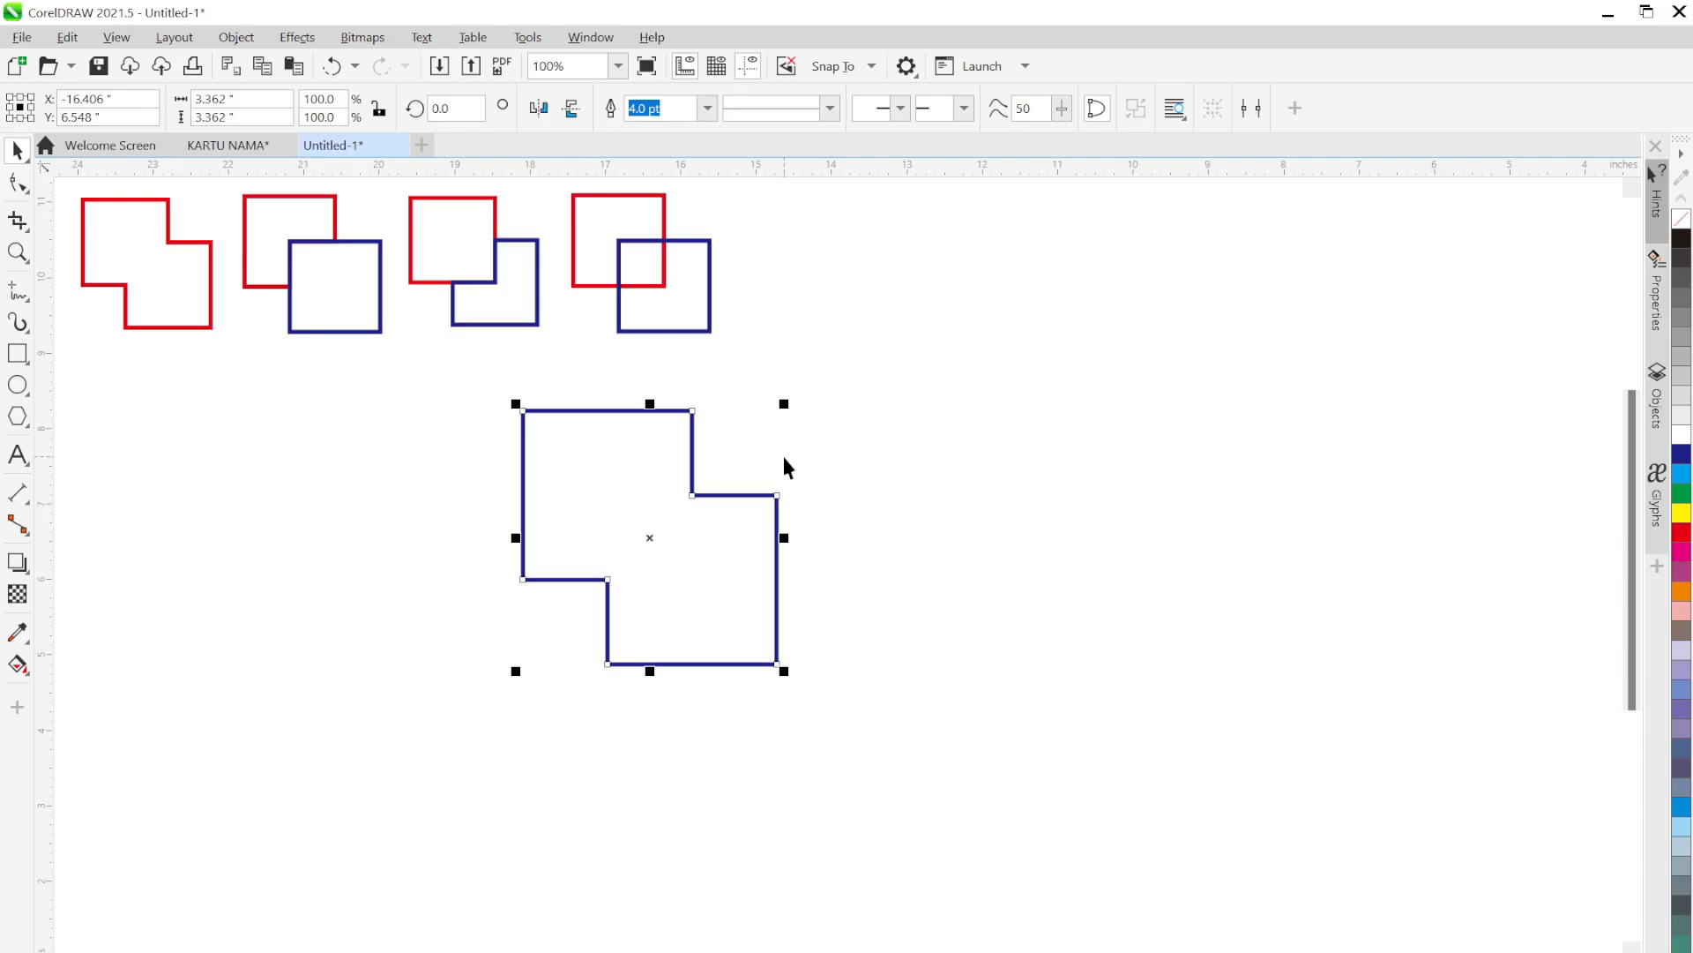
key("ctrl+z")
left_click(842, 504)
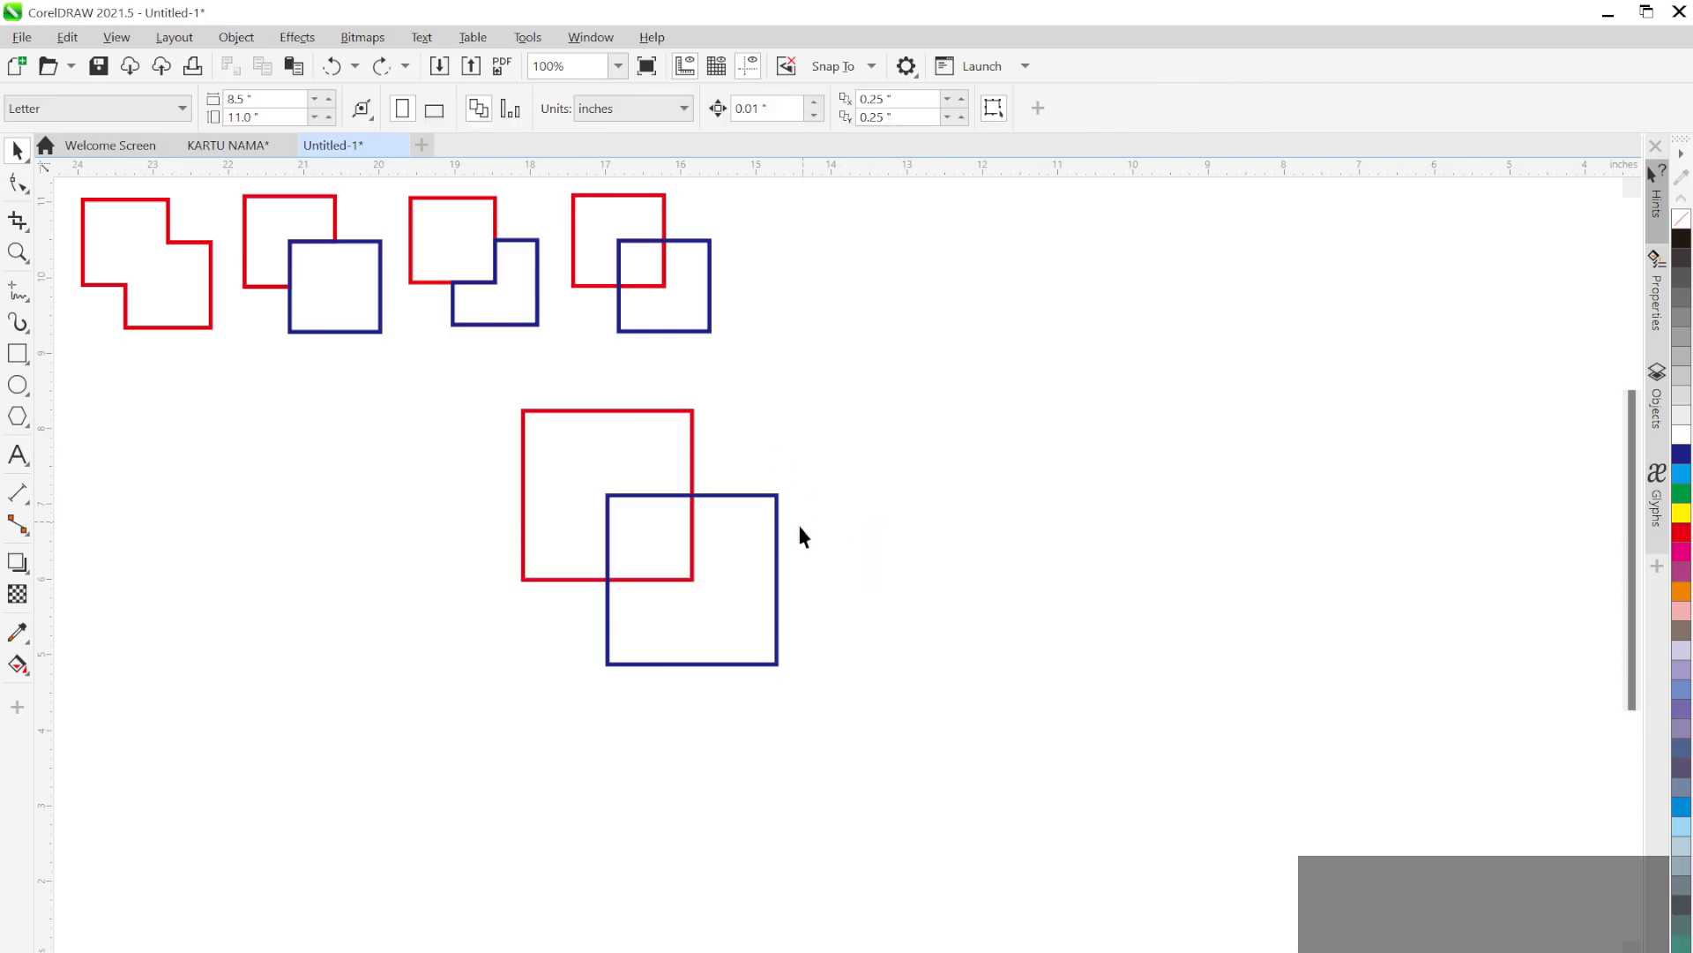
left_click(751, 529)
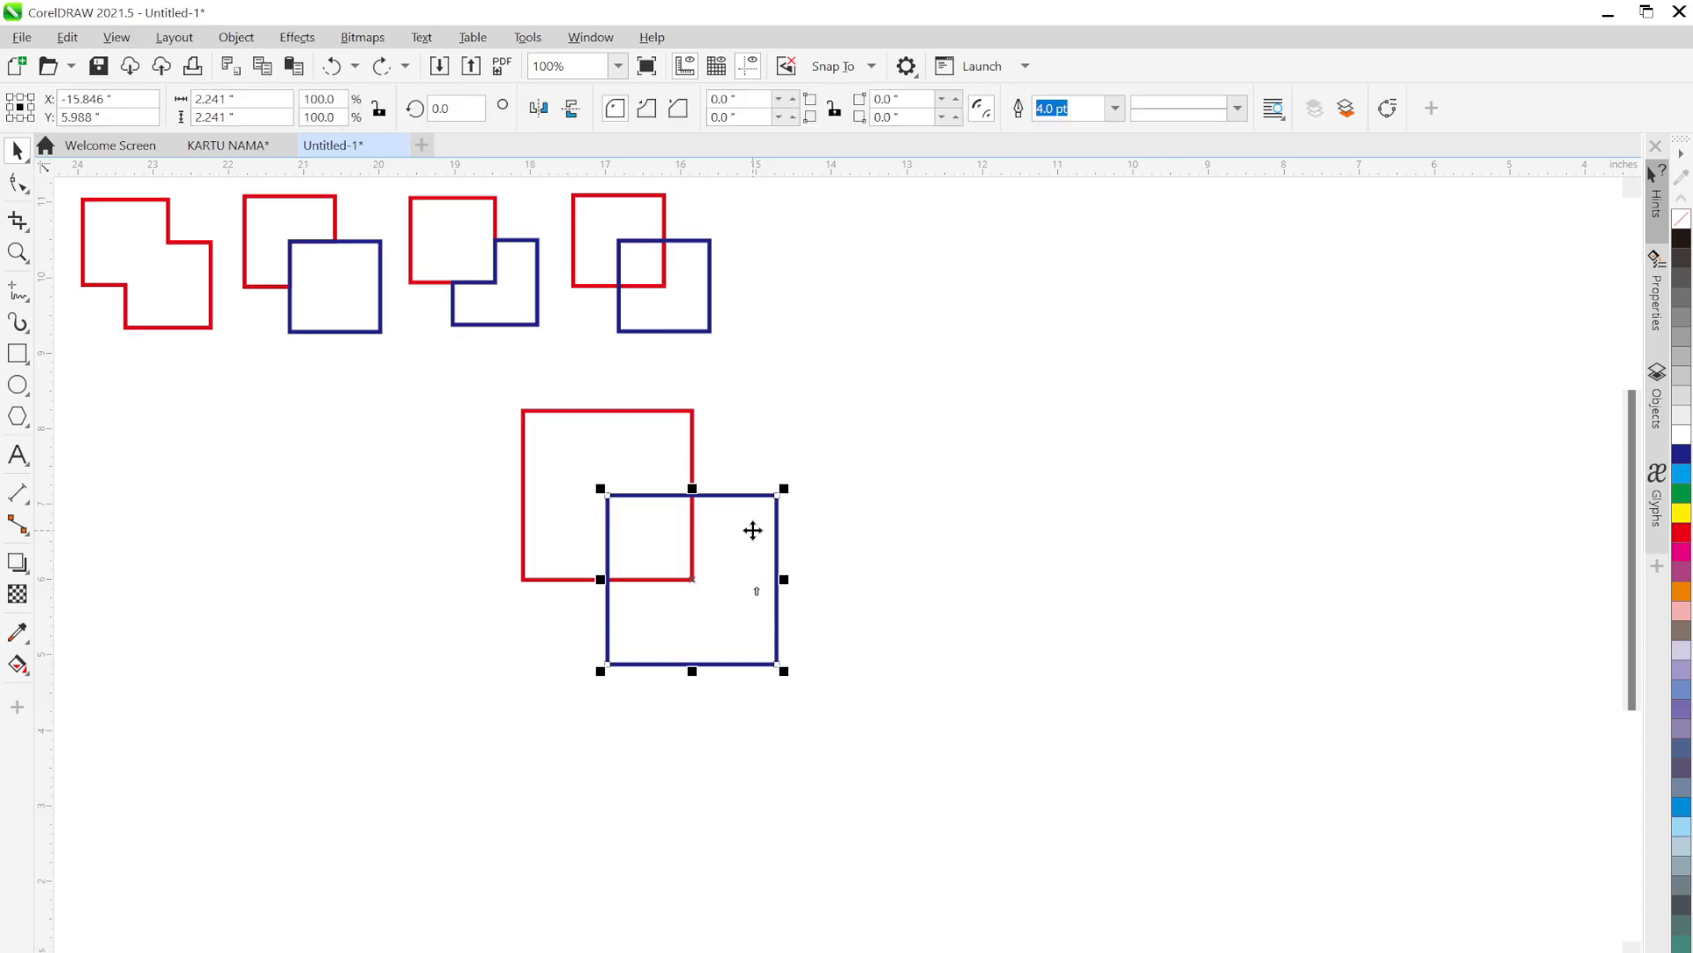
left_click(631, 442, "shift")
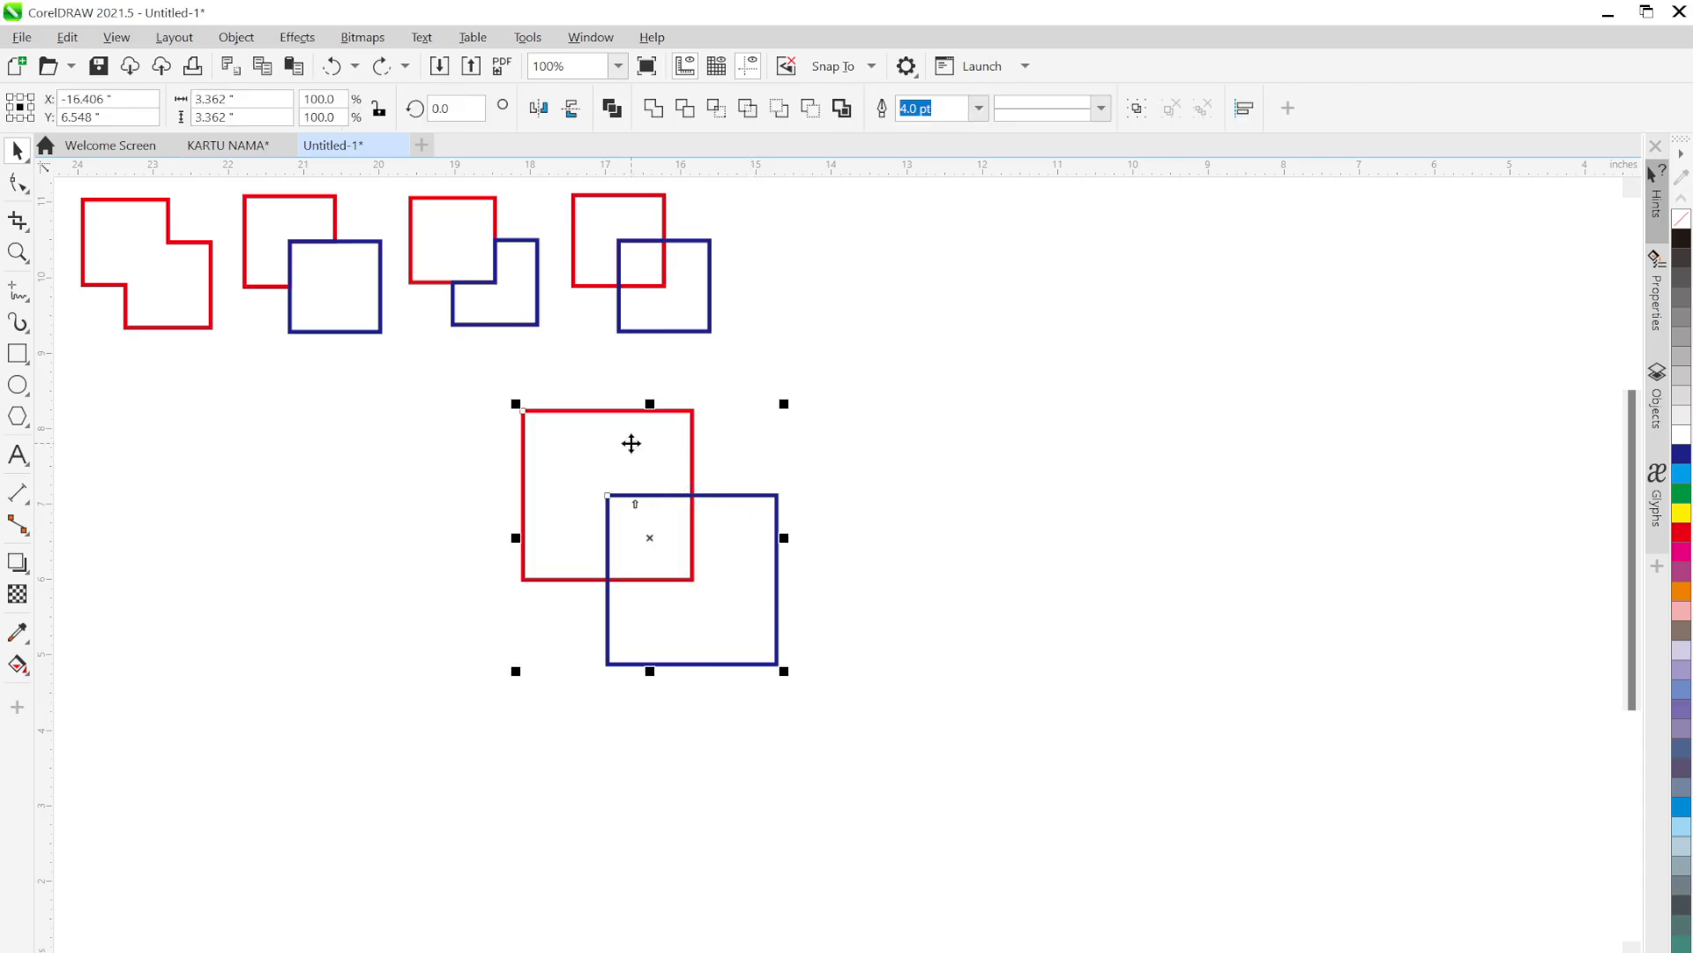
left_click(684, 107)
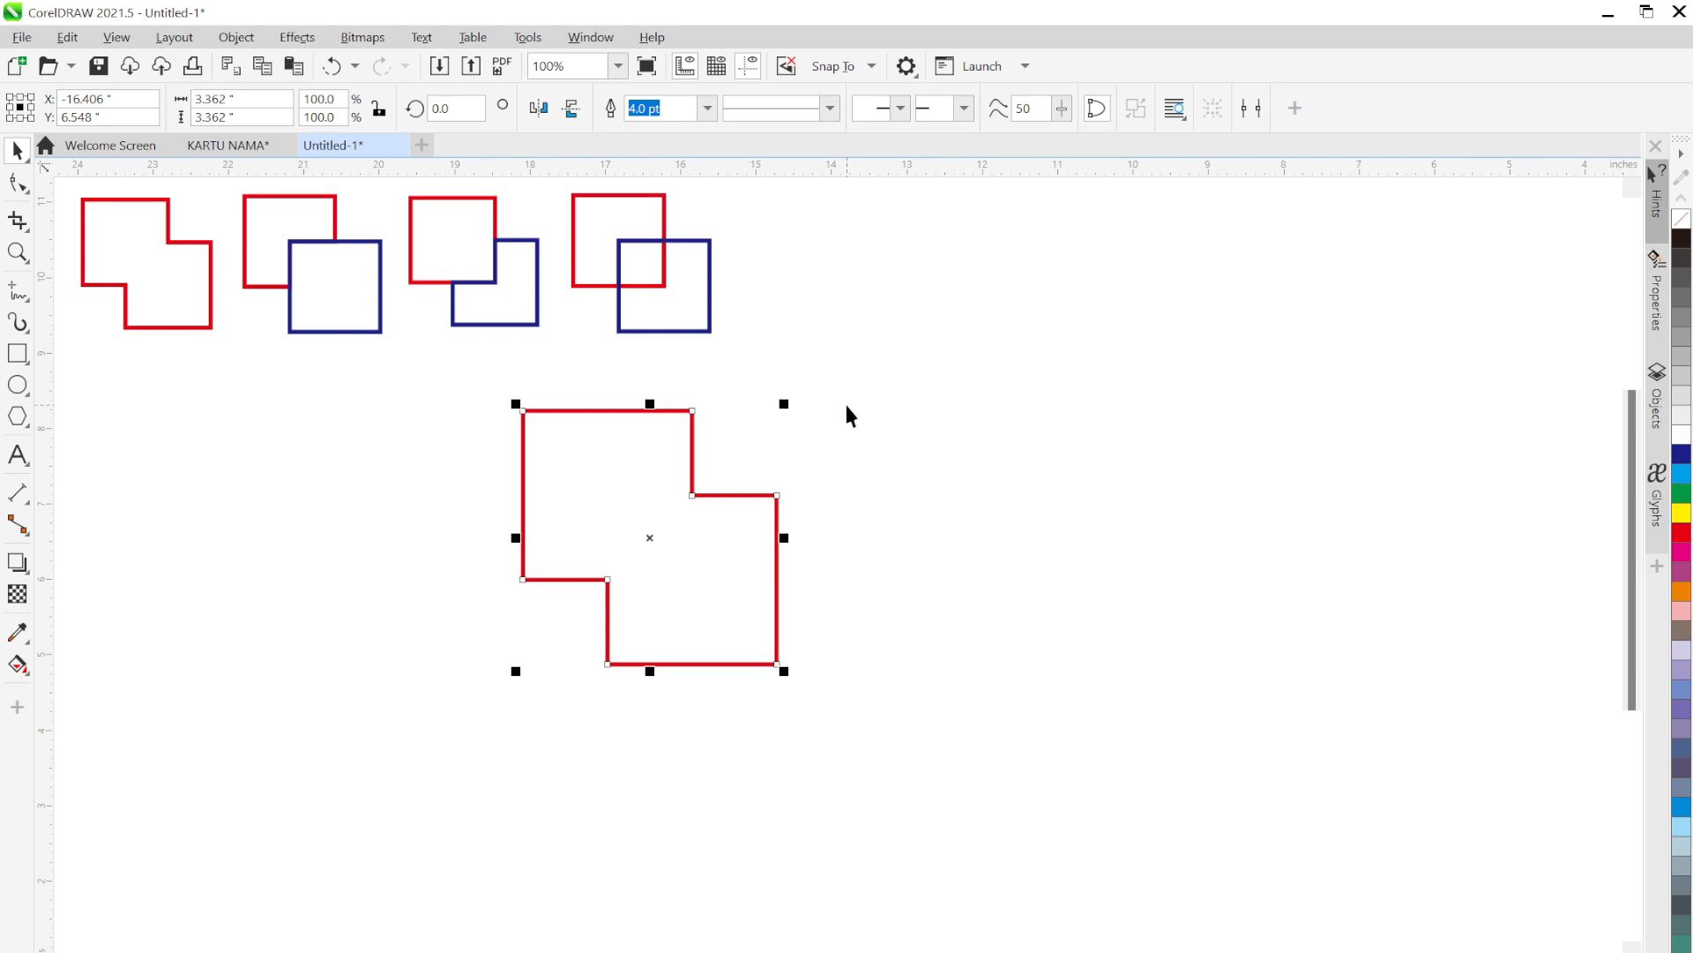
left_click(845, 405)
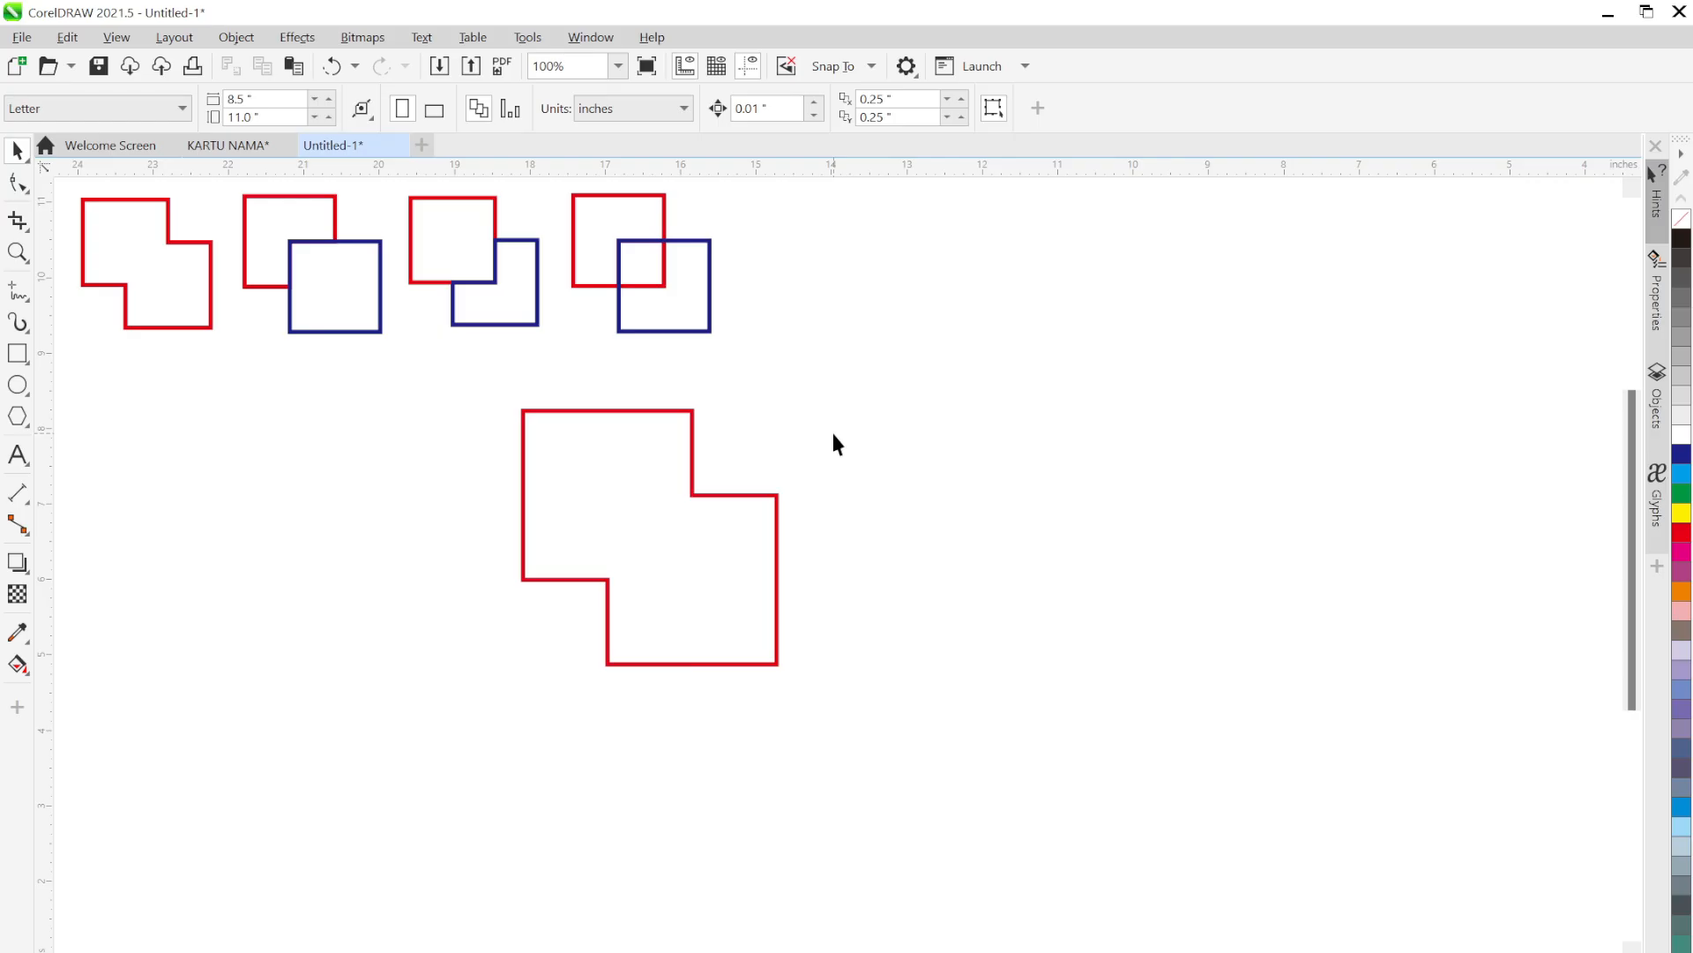
key("ctrl+z")
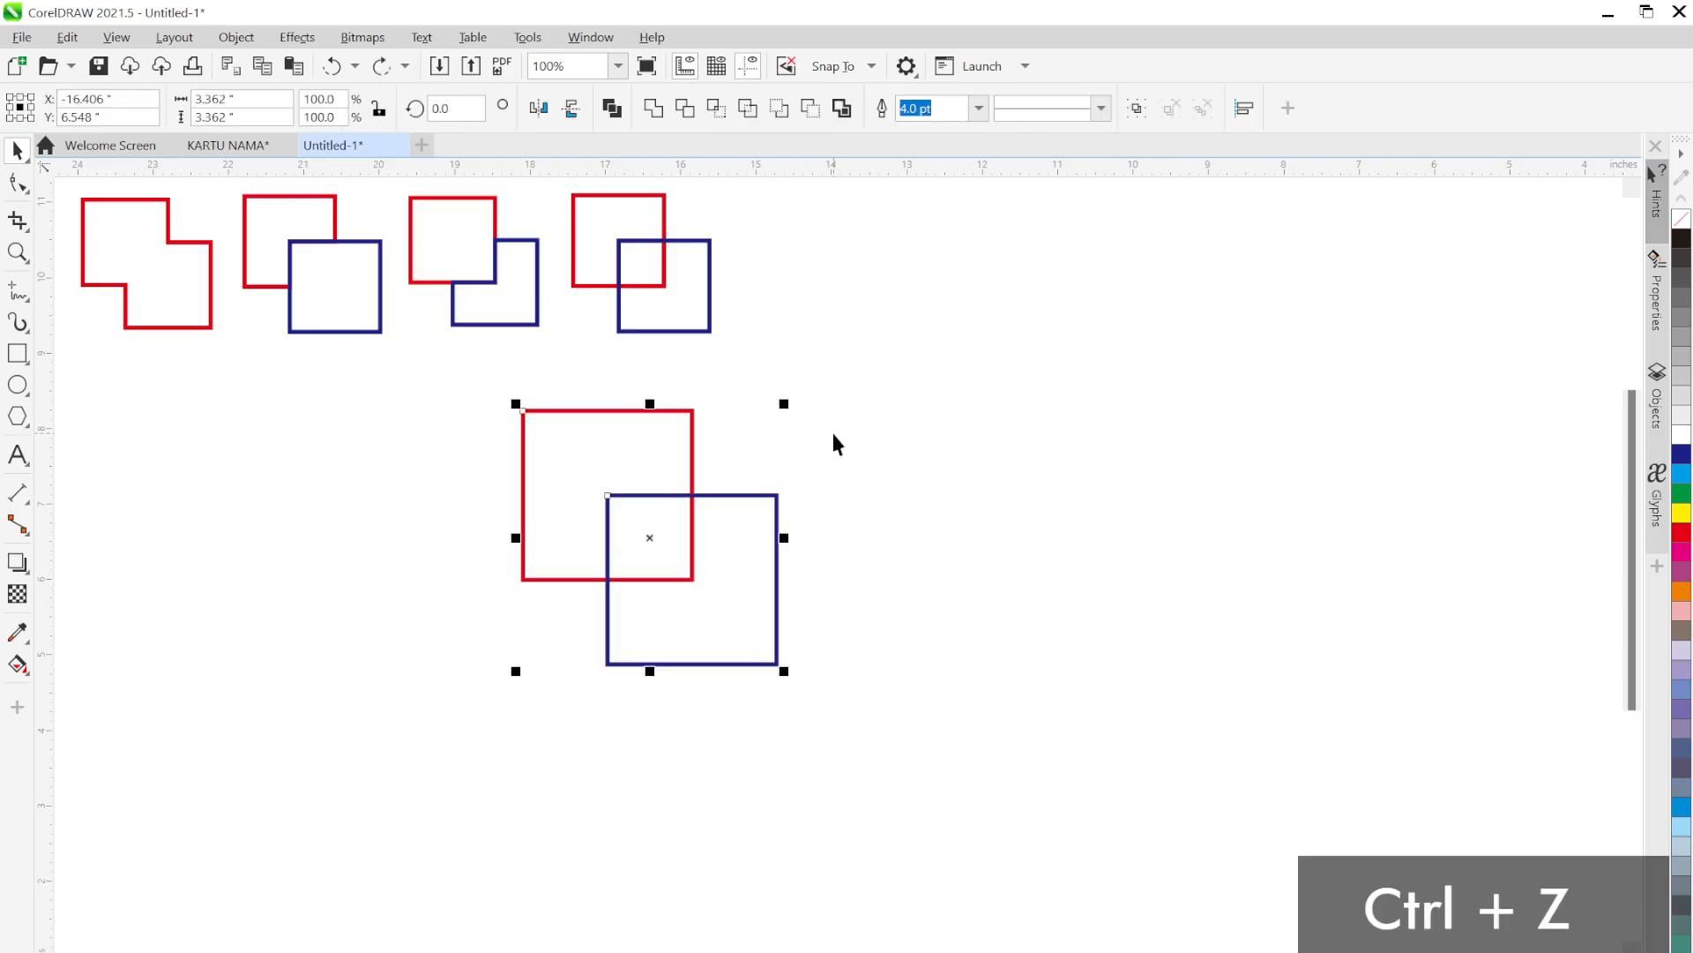
left_click(914, 419)
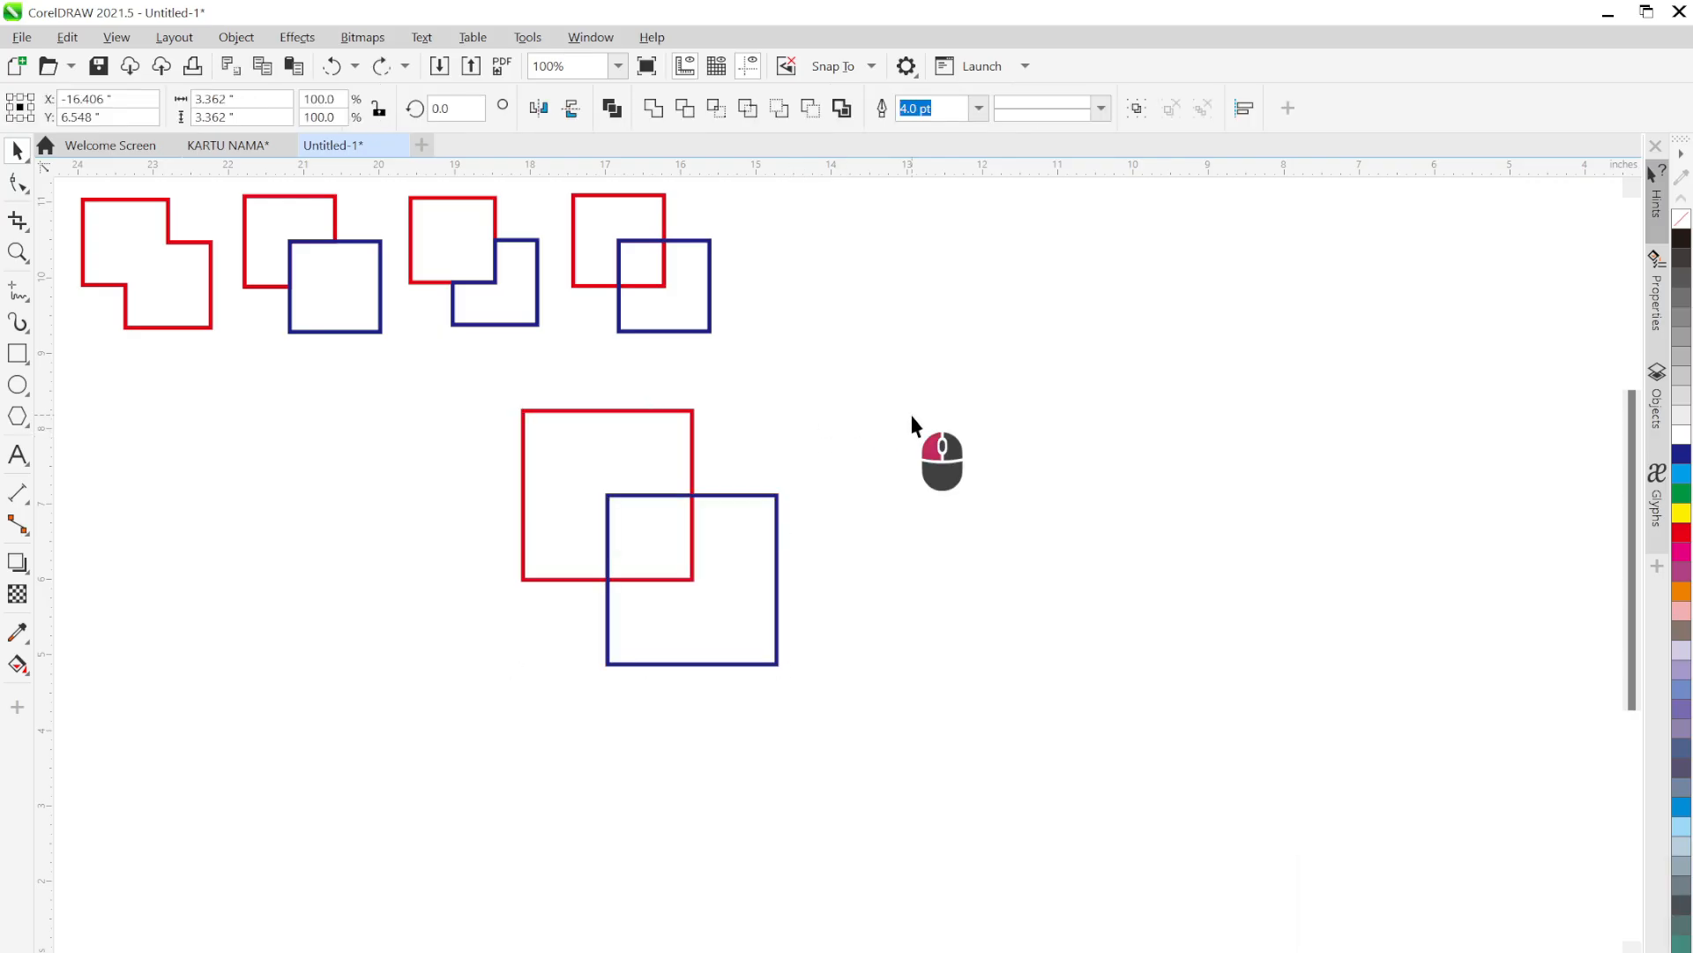
left_click(648, 320)
left_click(846, 421)
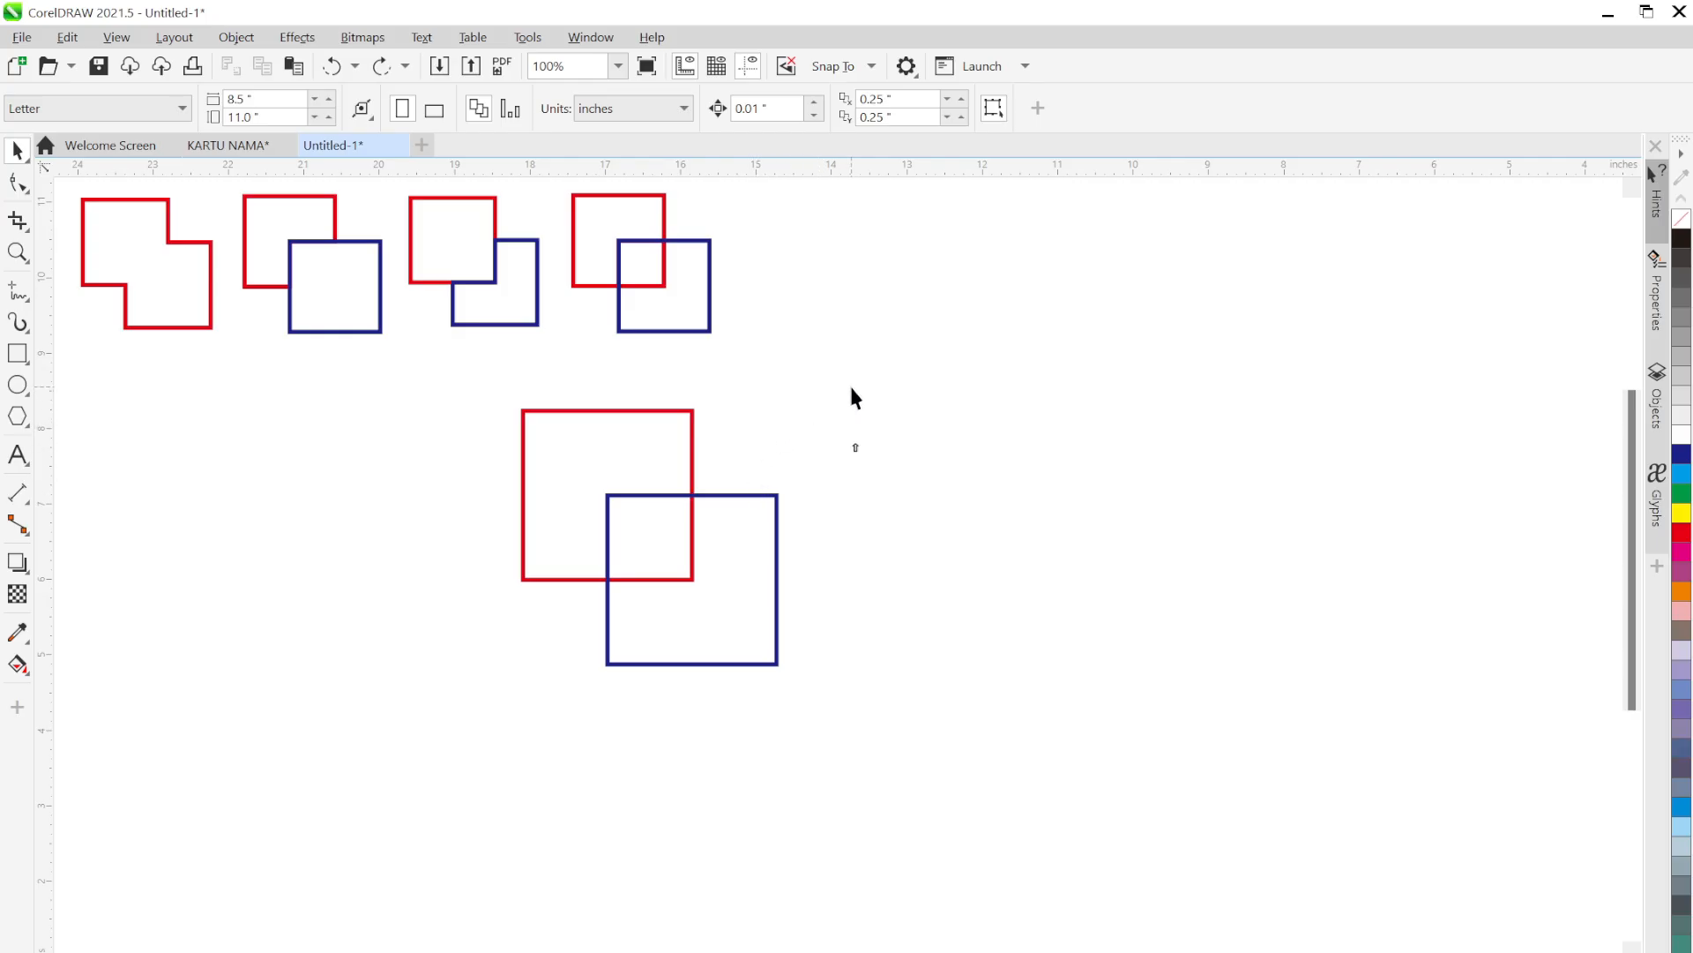
left_click(692, 428)
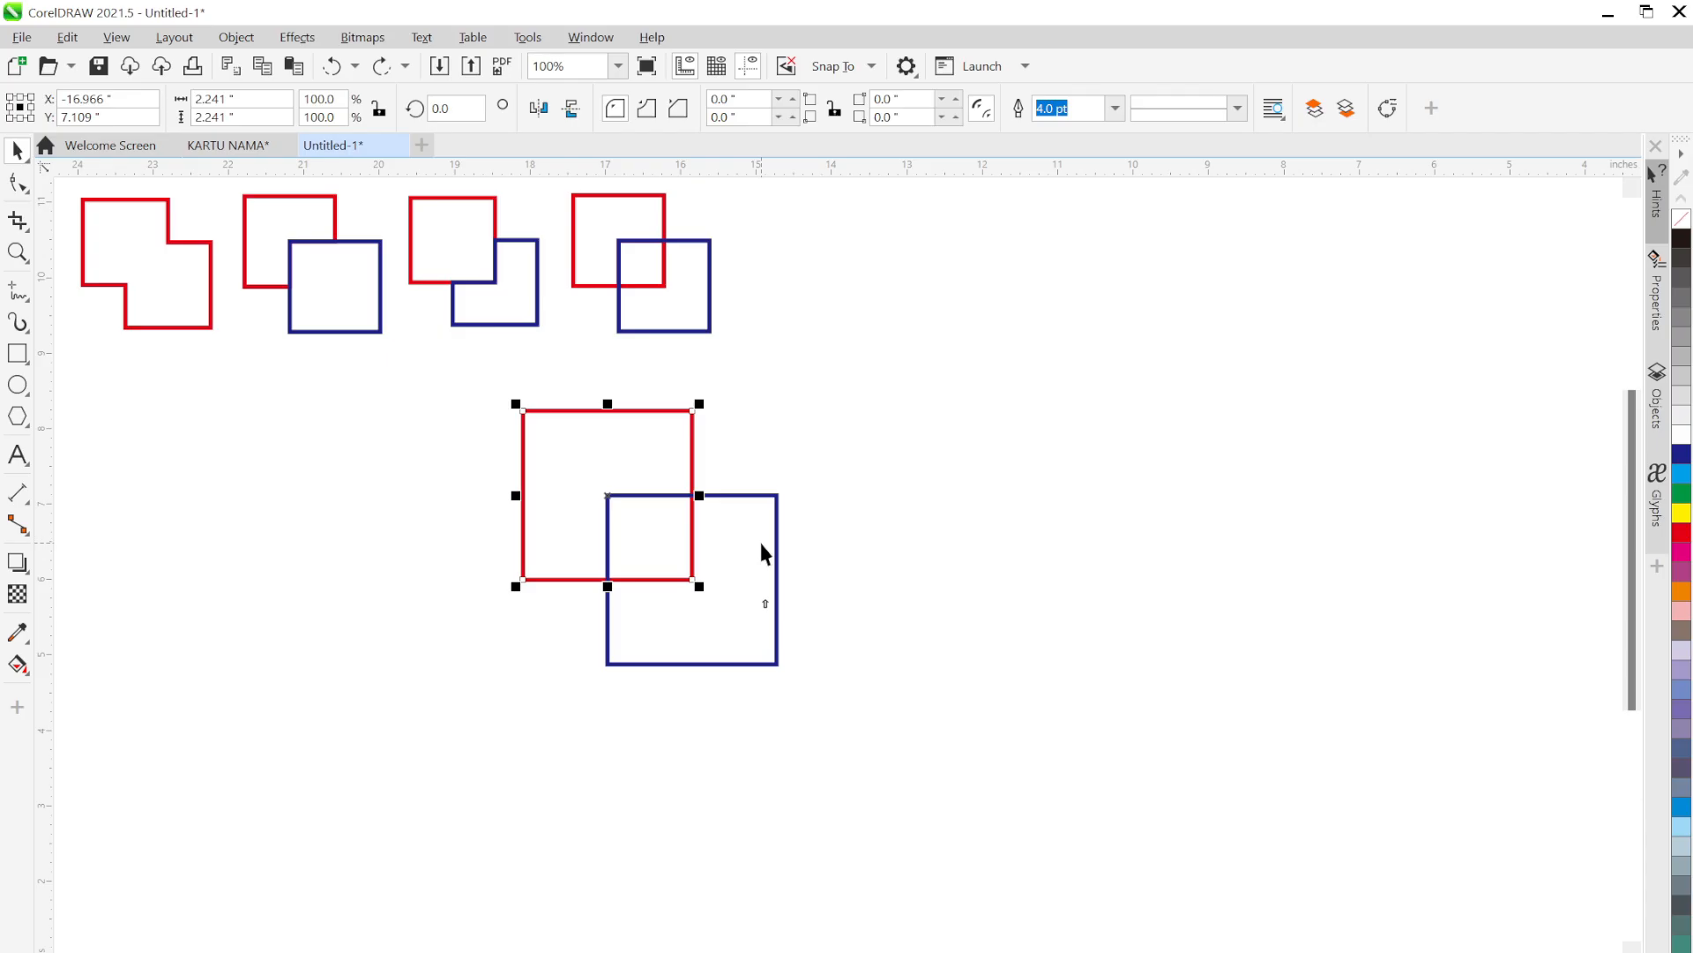
left_click(778, 519, "shift")
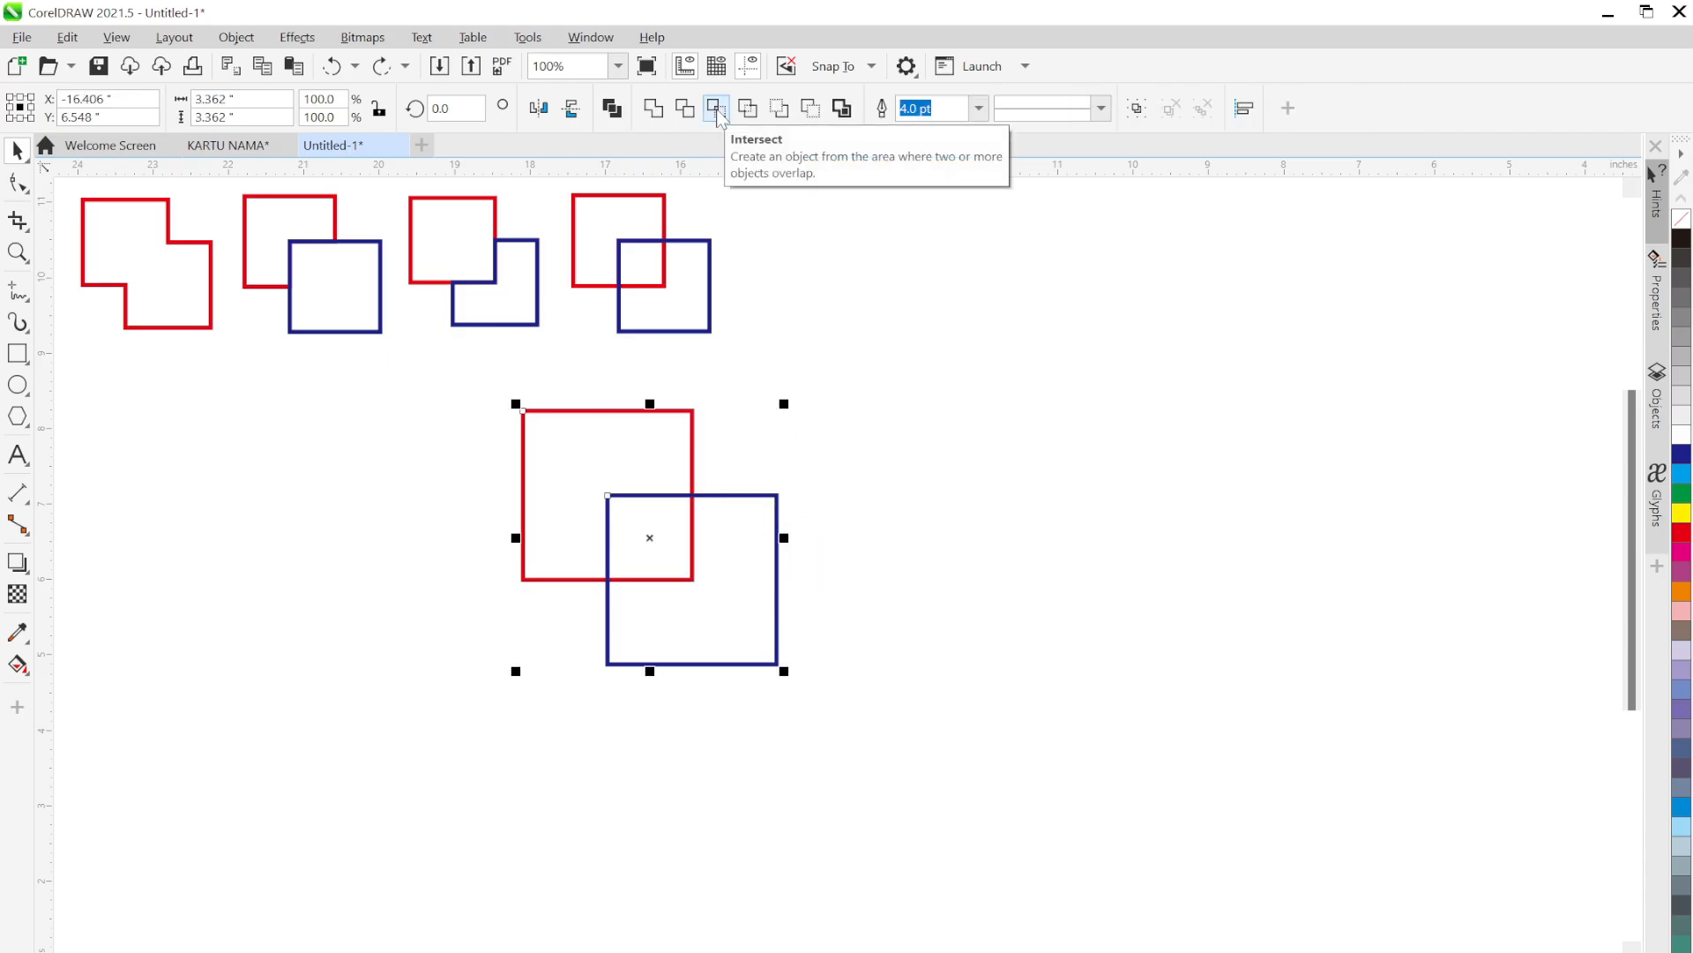
left_click(719, 110)
left_click(796, 452)
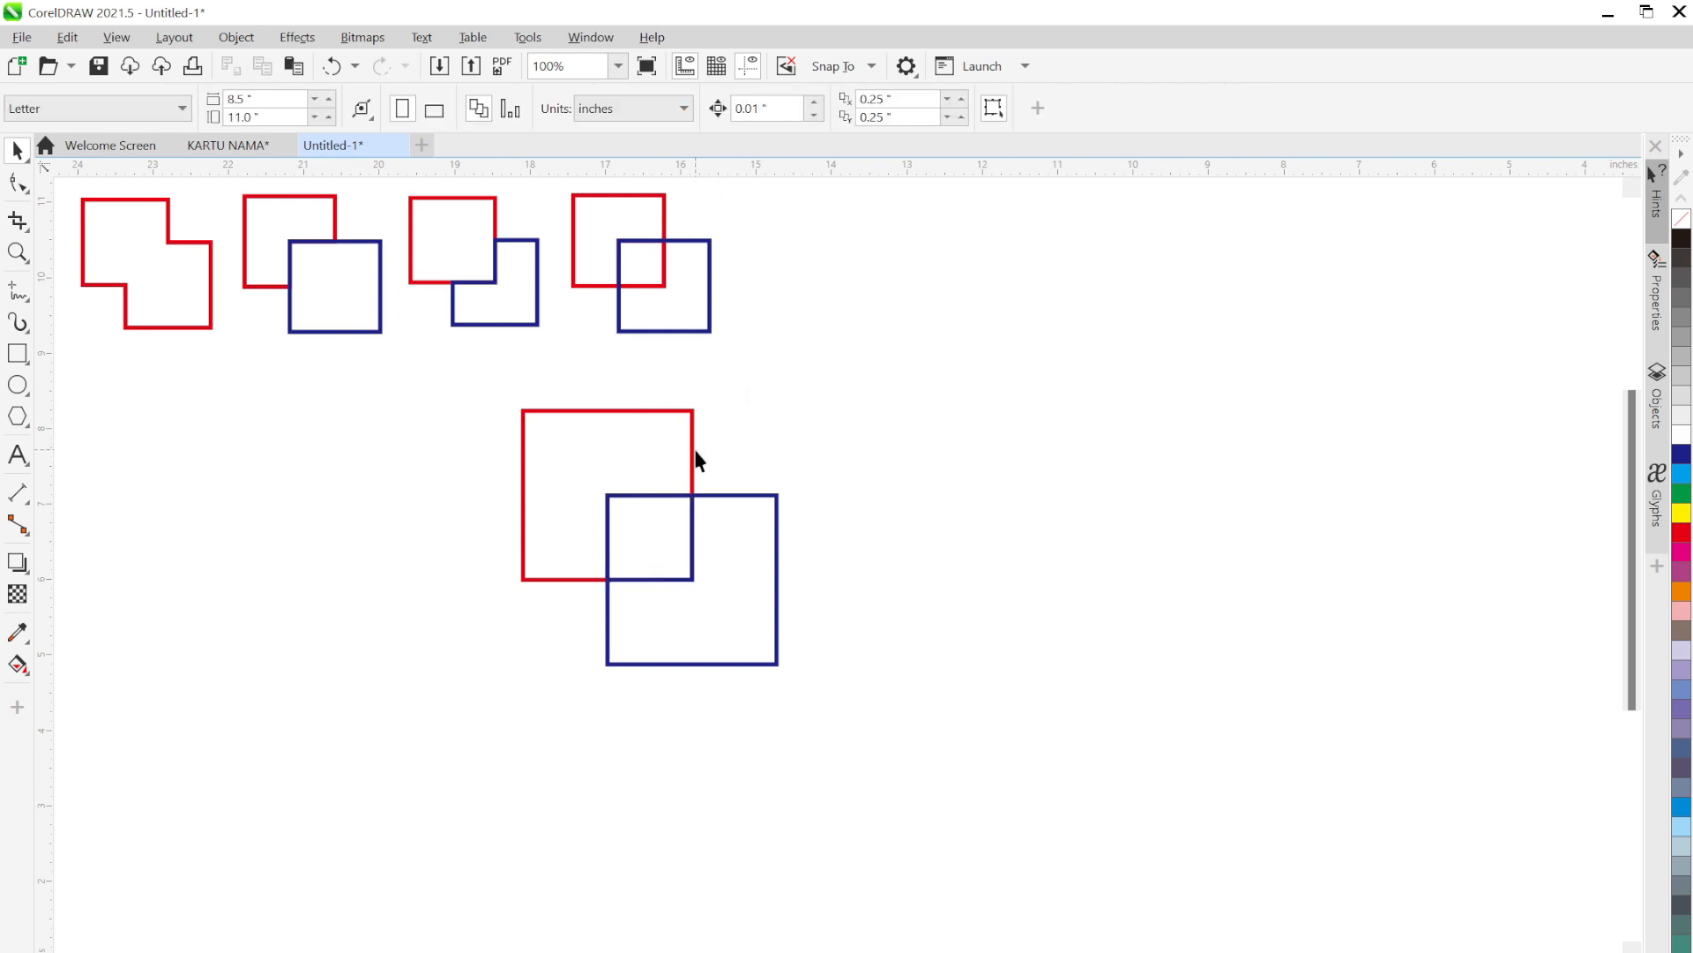
left_click(693, 458)
left_click_drag(635, 442, 460, 478)
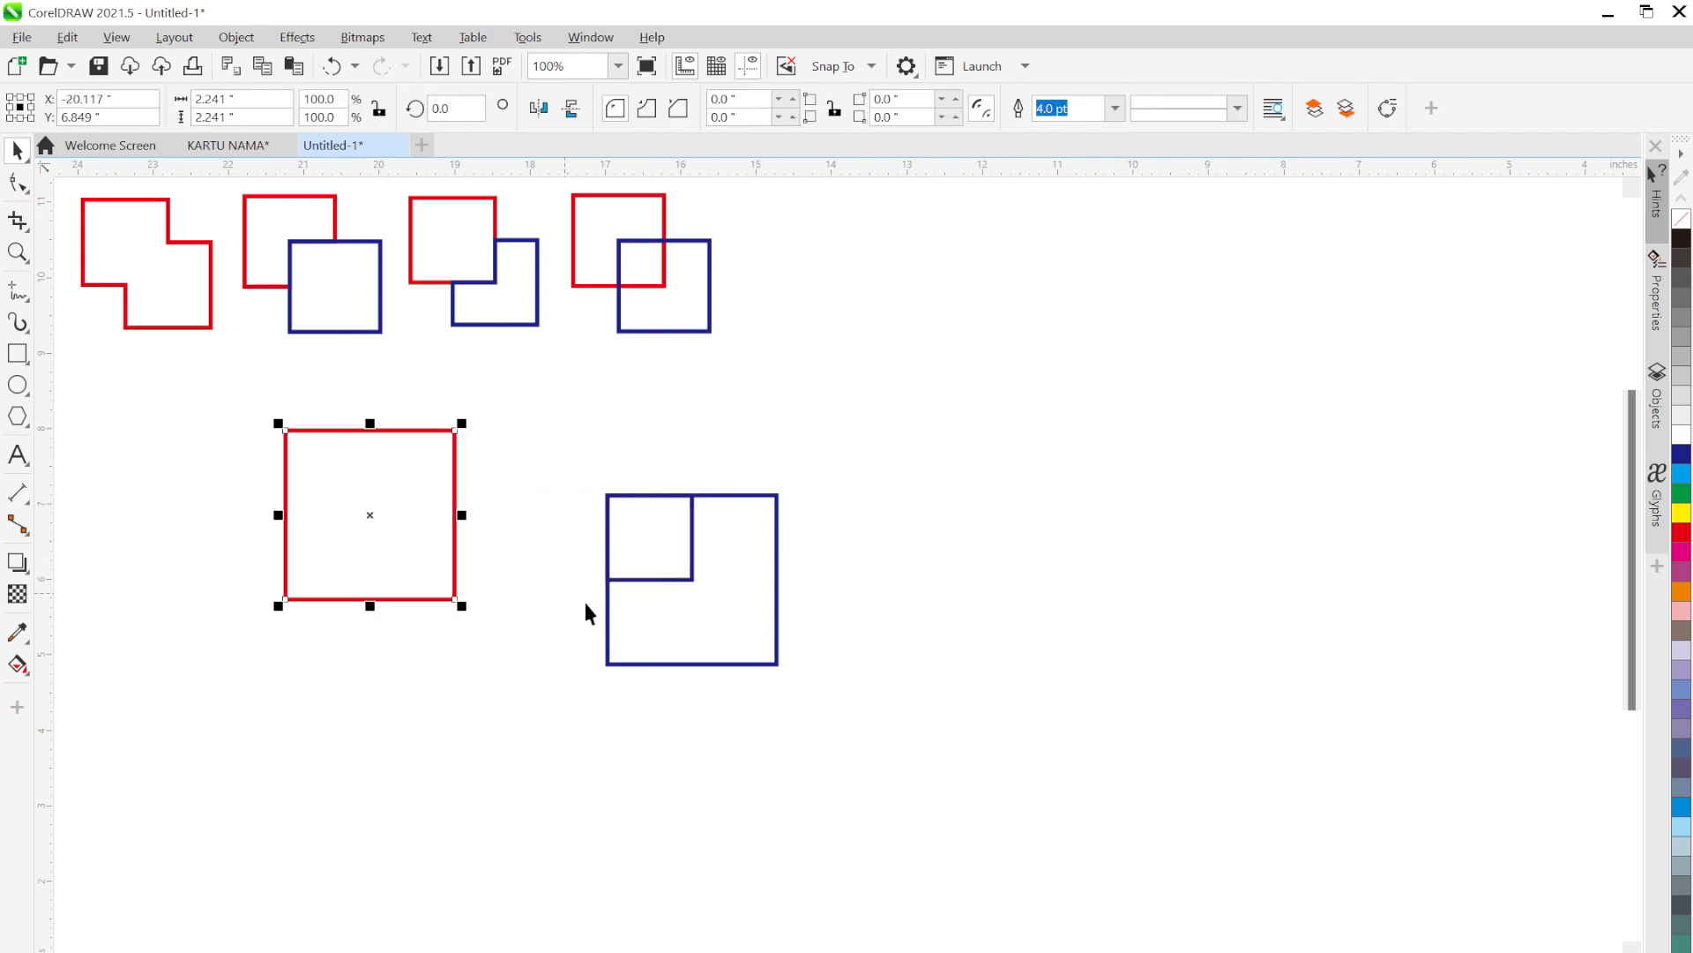
left_click_drag(737, 666, 978, 656)
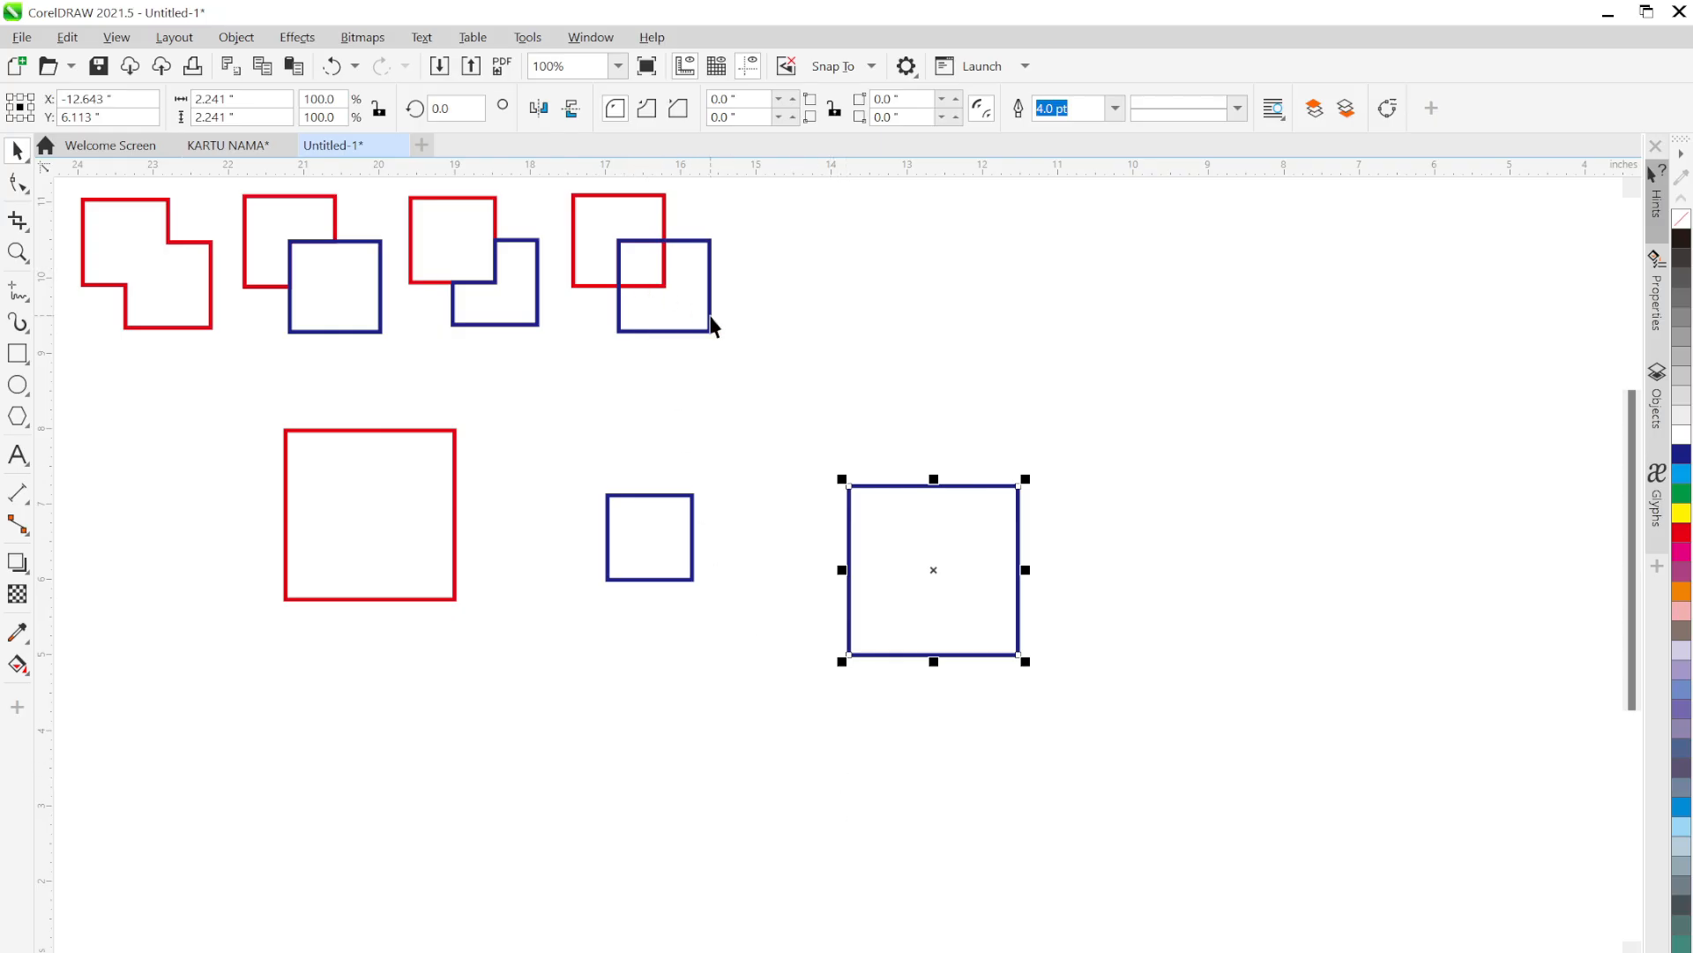
left_click_drag(638, 310, 785, 282)
left_click_drag(638, 281, 624, 343)
key("ctrl+z")
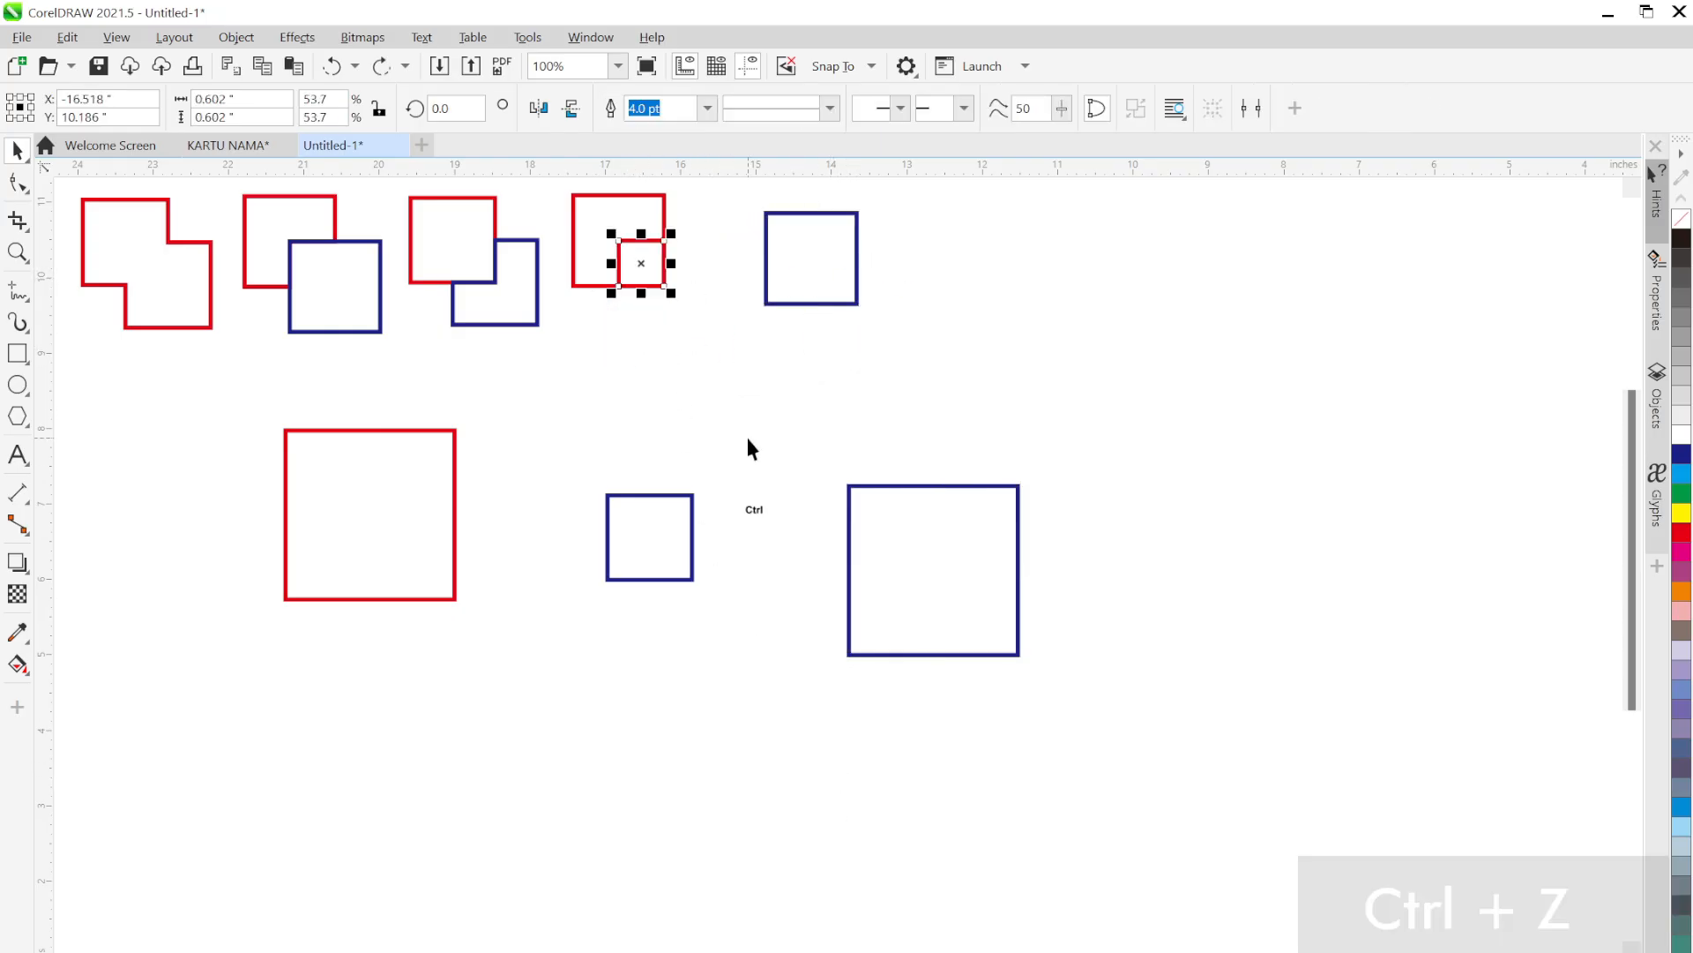
key("ctrl+z")
key("ctrl+z")
key("ctrl+z")
left_click(902, 372)
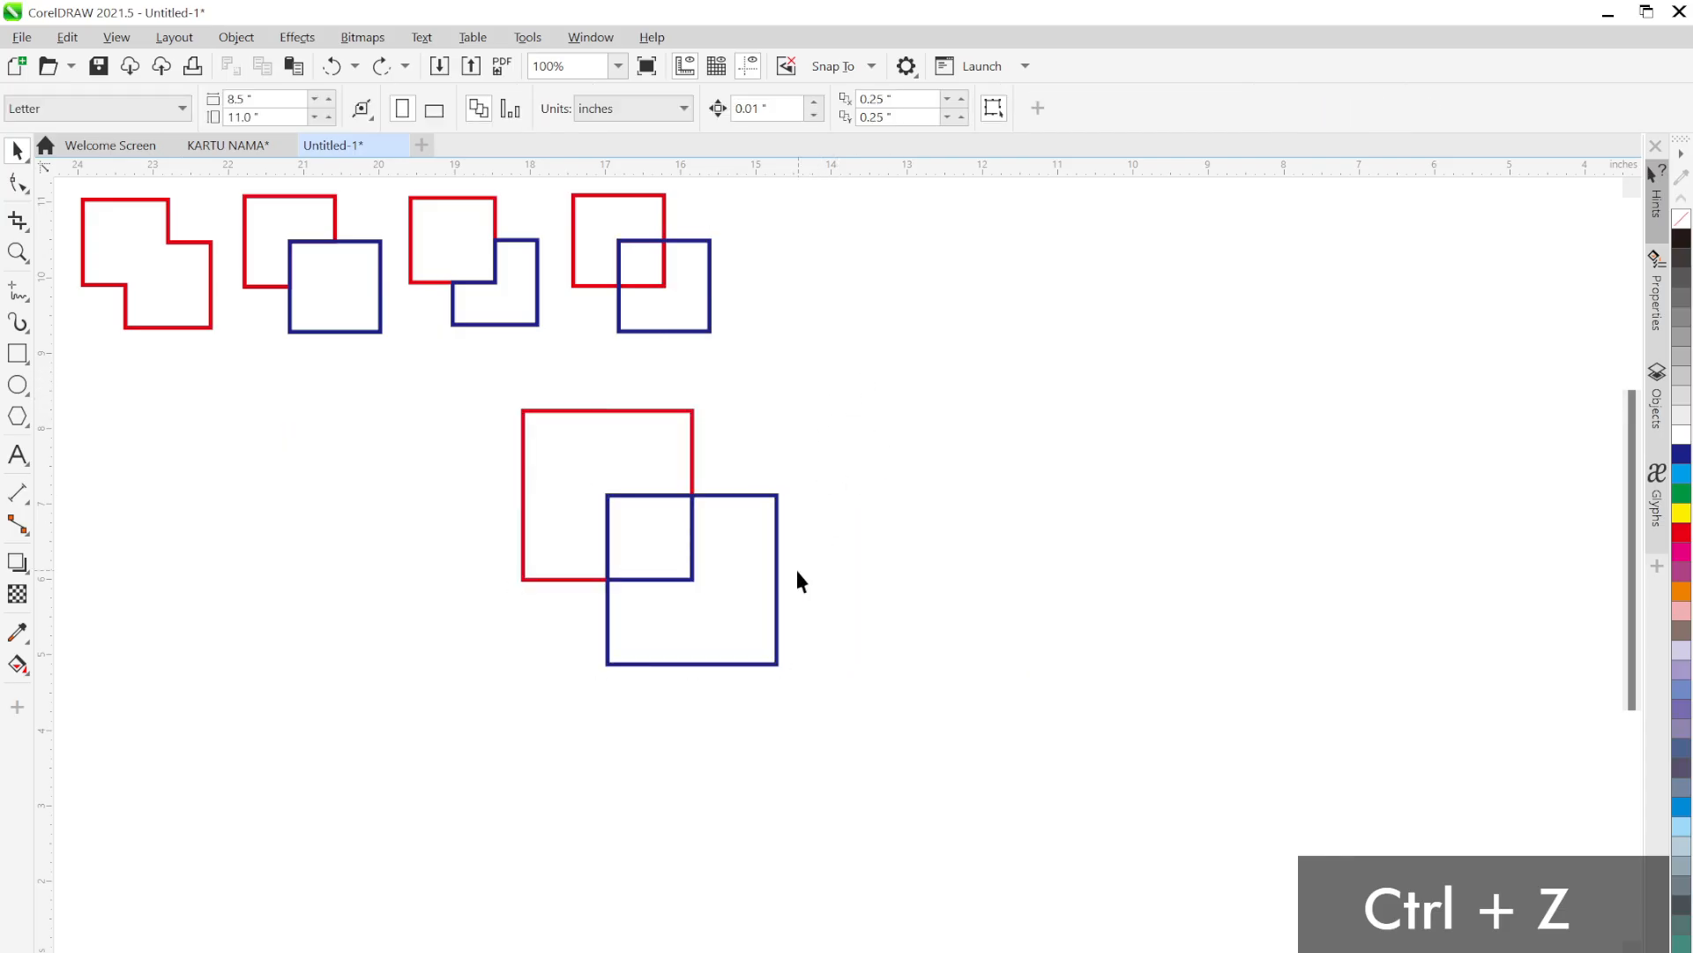
key("ctrl+z")
left_click(866, 495)
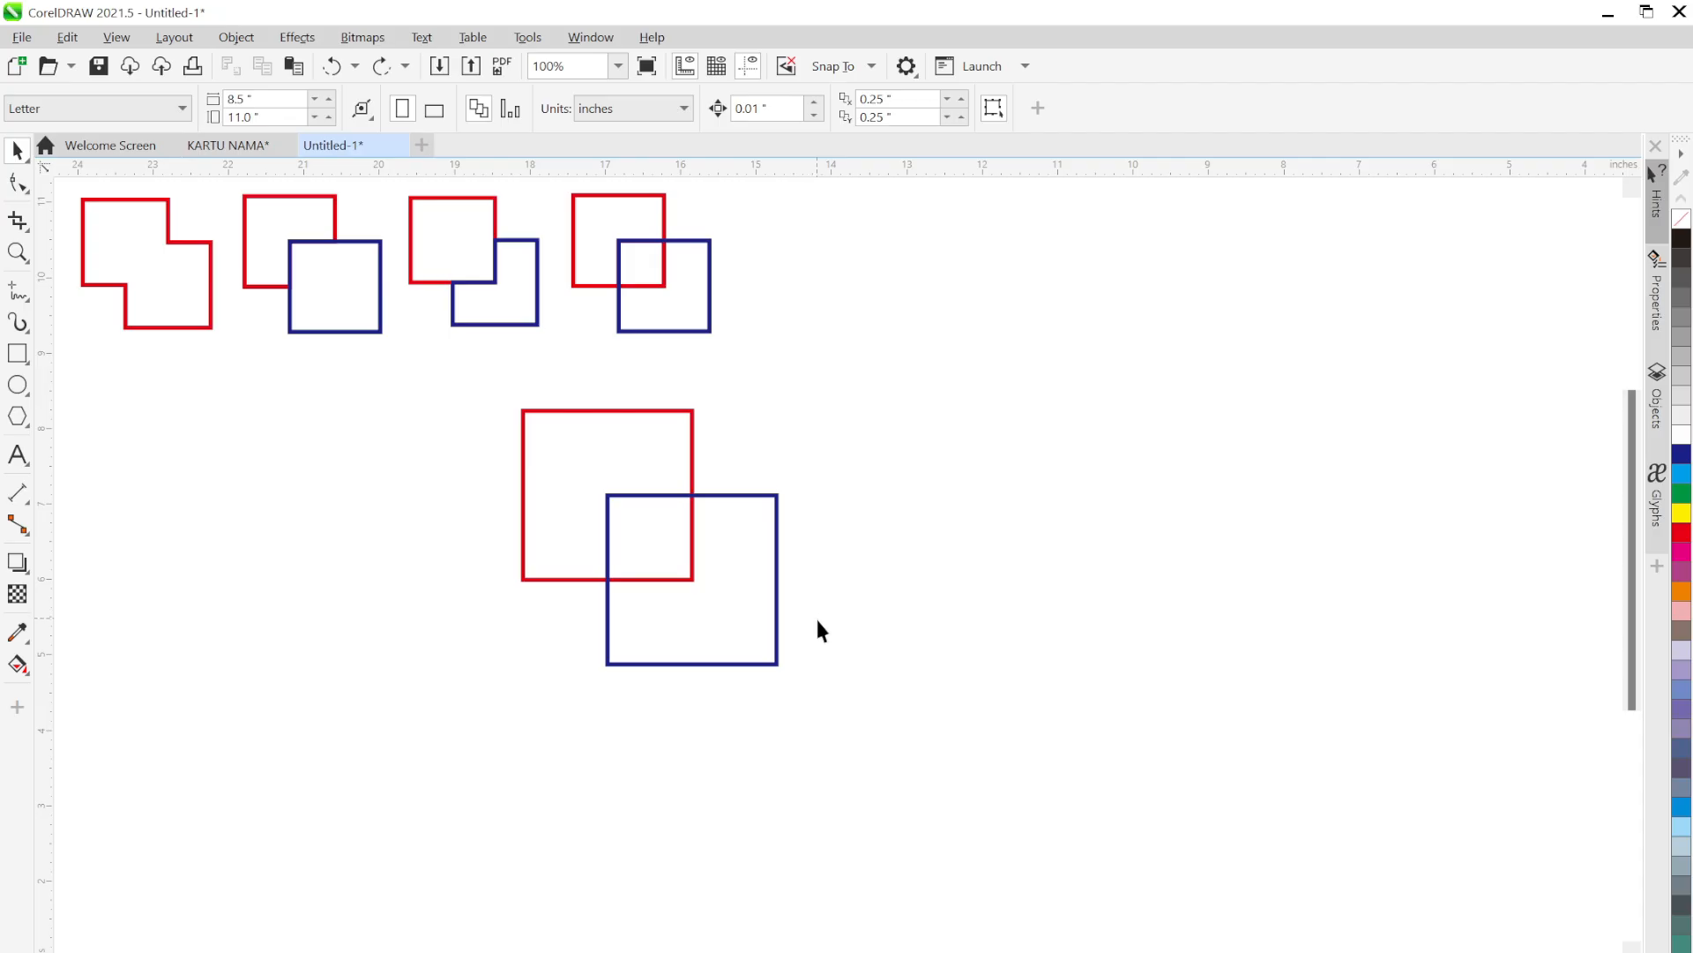
left_click(777, 609)
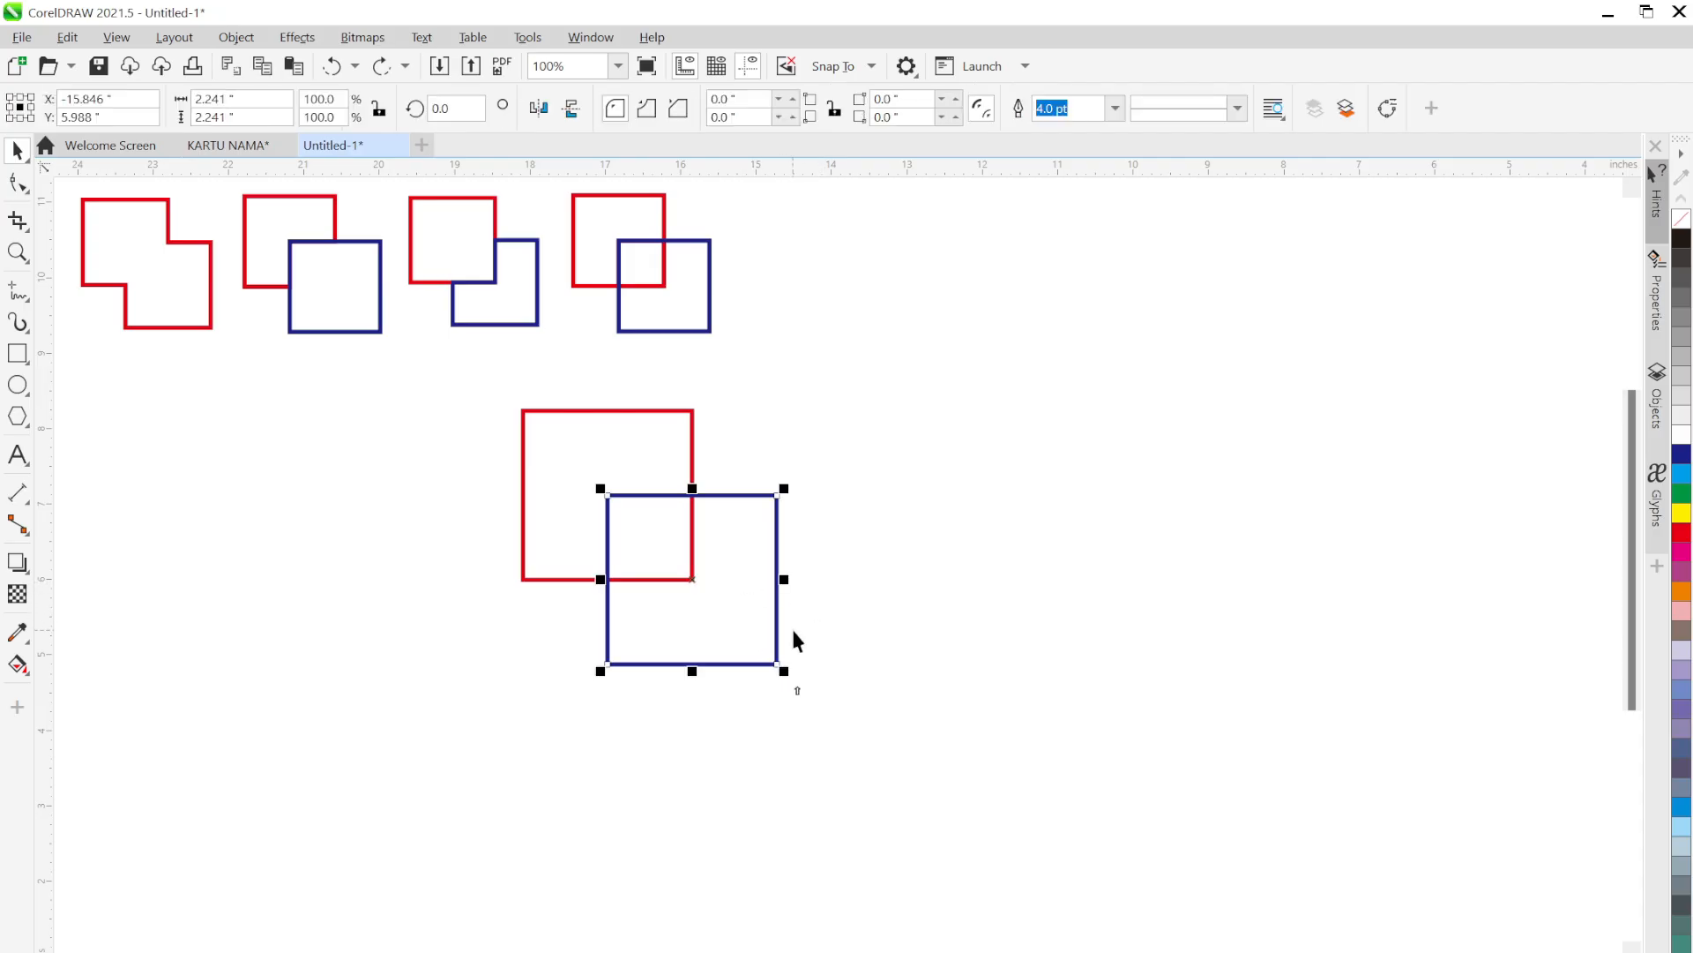
left_click(663, 432, "shift")
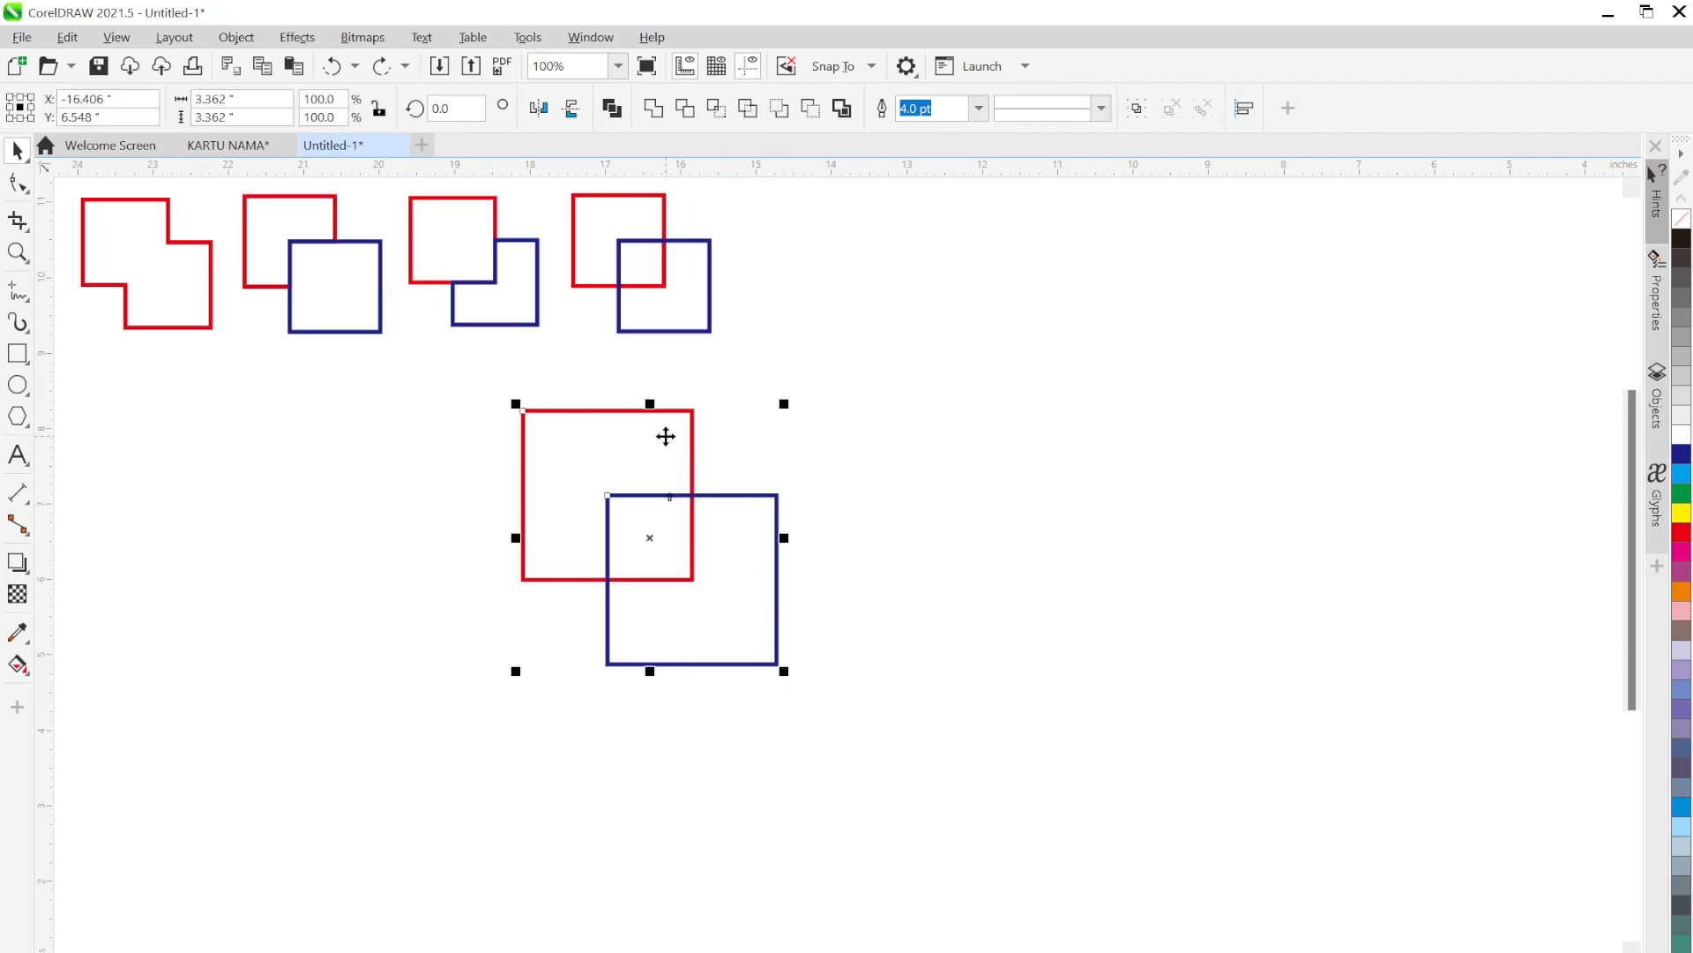
left_click(717, 111)
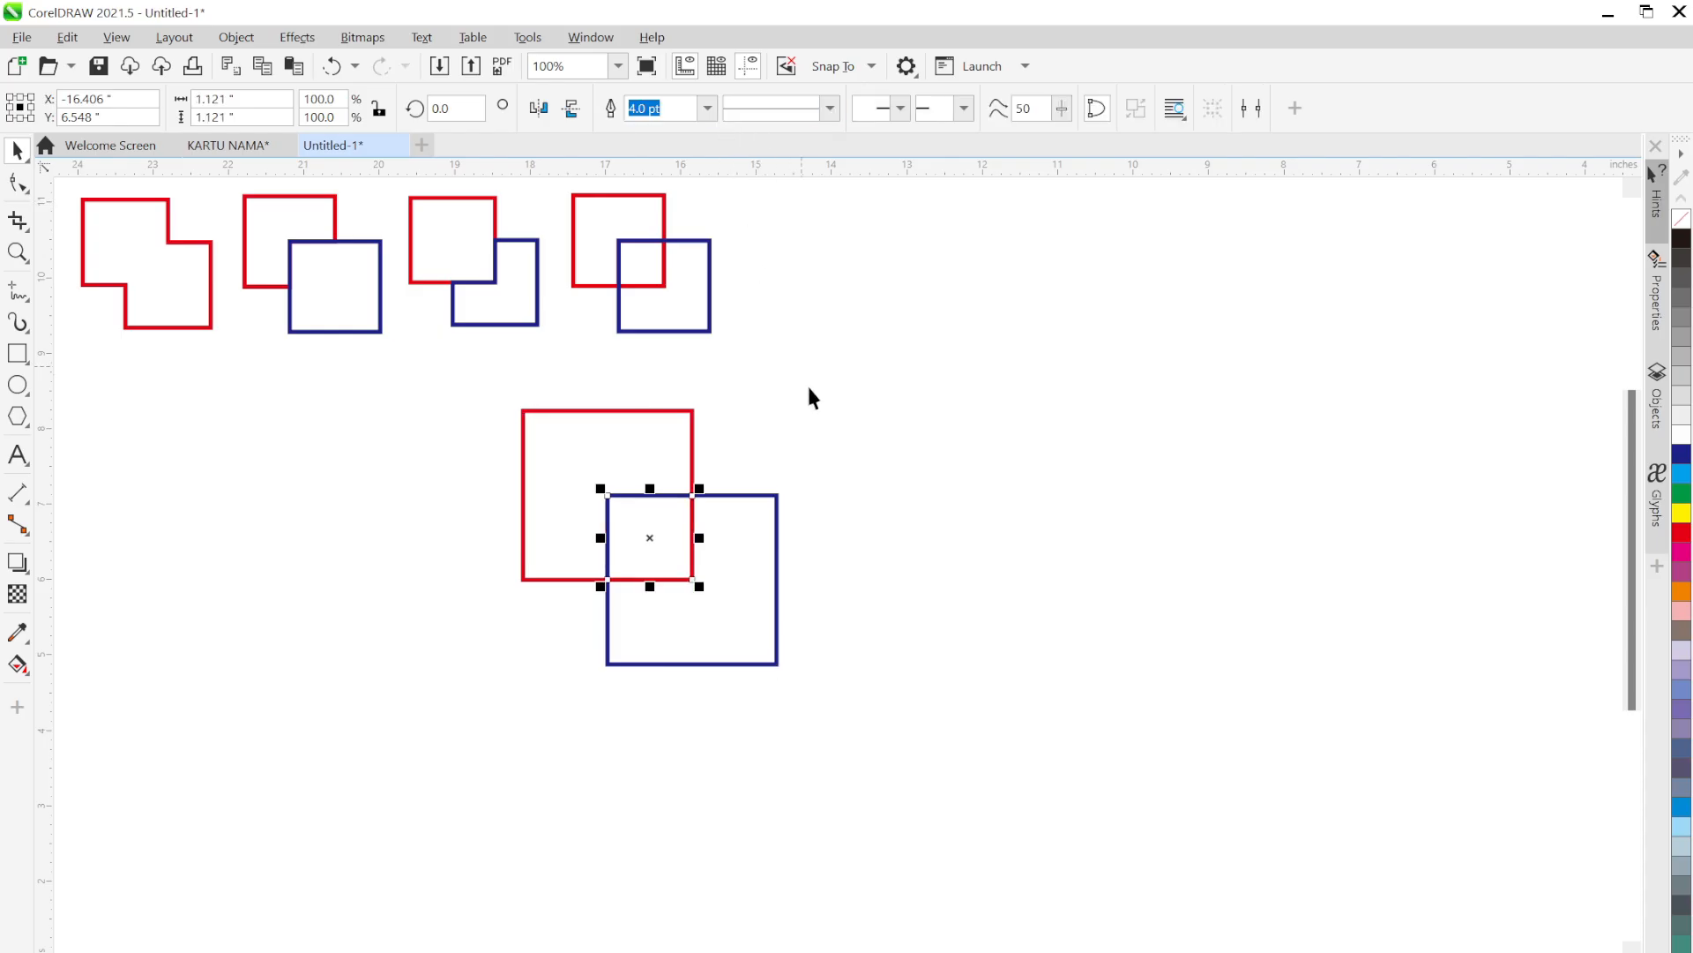
left_click(791, 386)
left_click_drag(558, 451, 362, 505)
left_click_drag(668, 617, 881, 606)
key("ctrl+z")
key("ctrl+z")
key("ctrl+z")
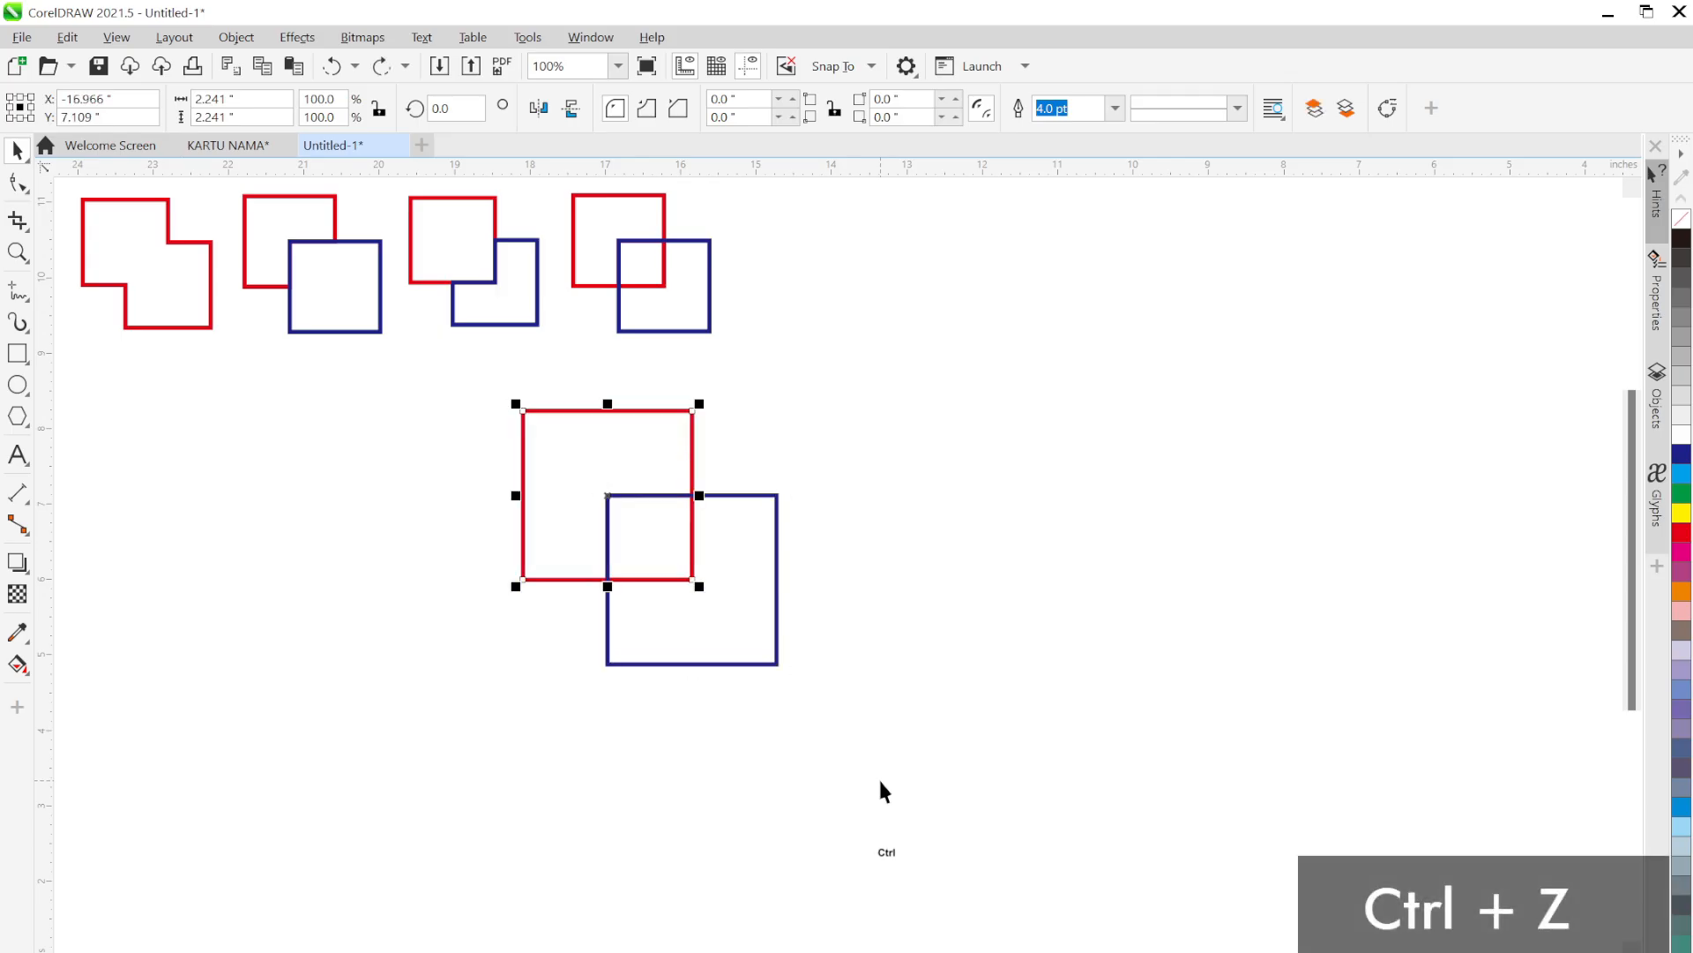
Deselect everything and switch to the KARTU NAMA.png business card reference image
left_click(901, 670)
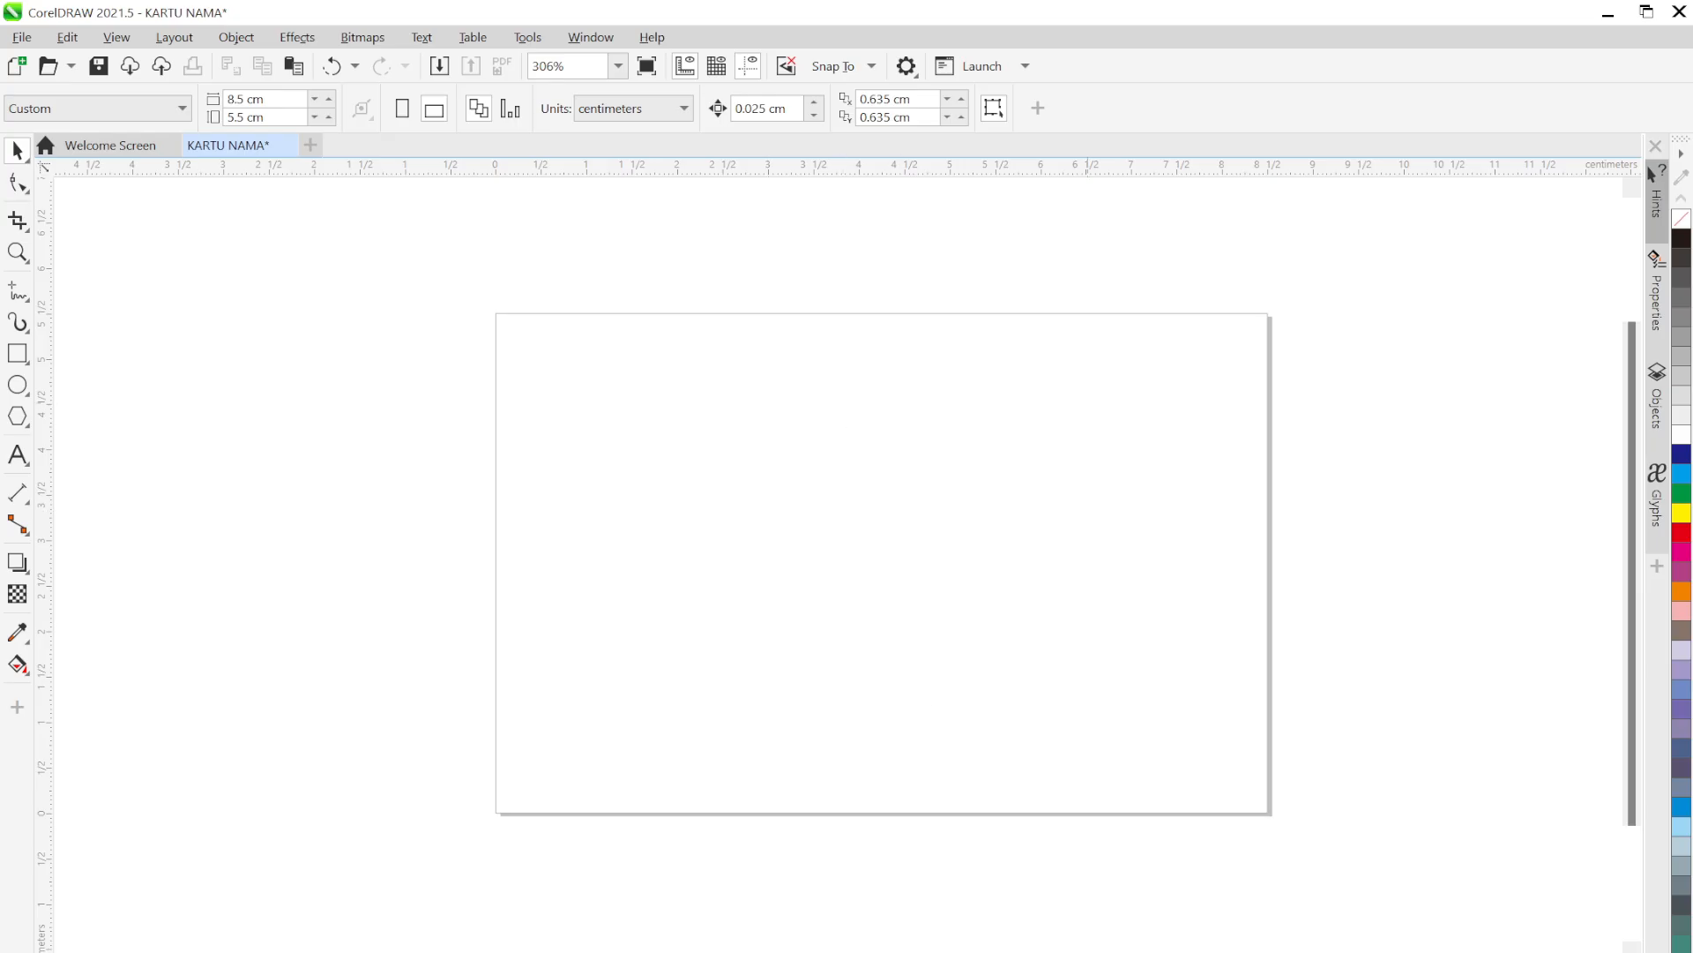
key("alt+Tab")
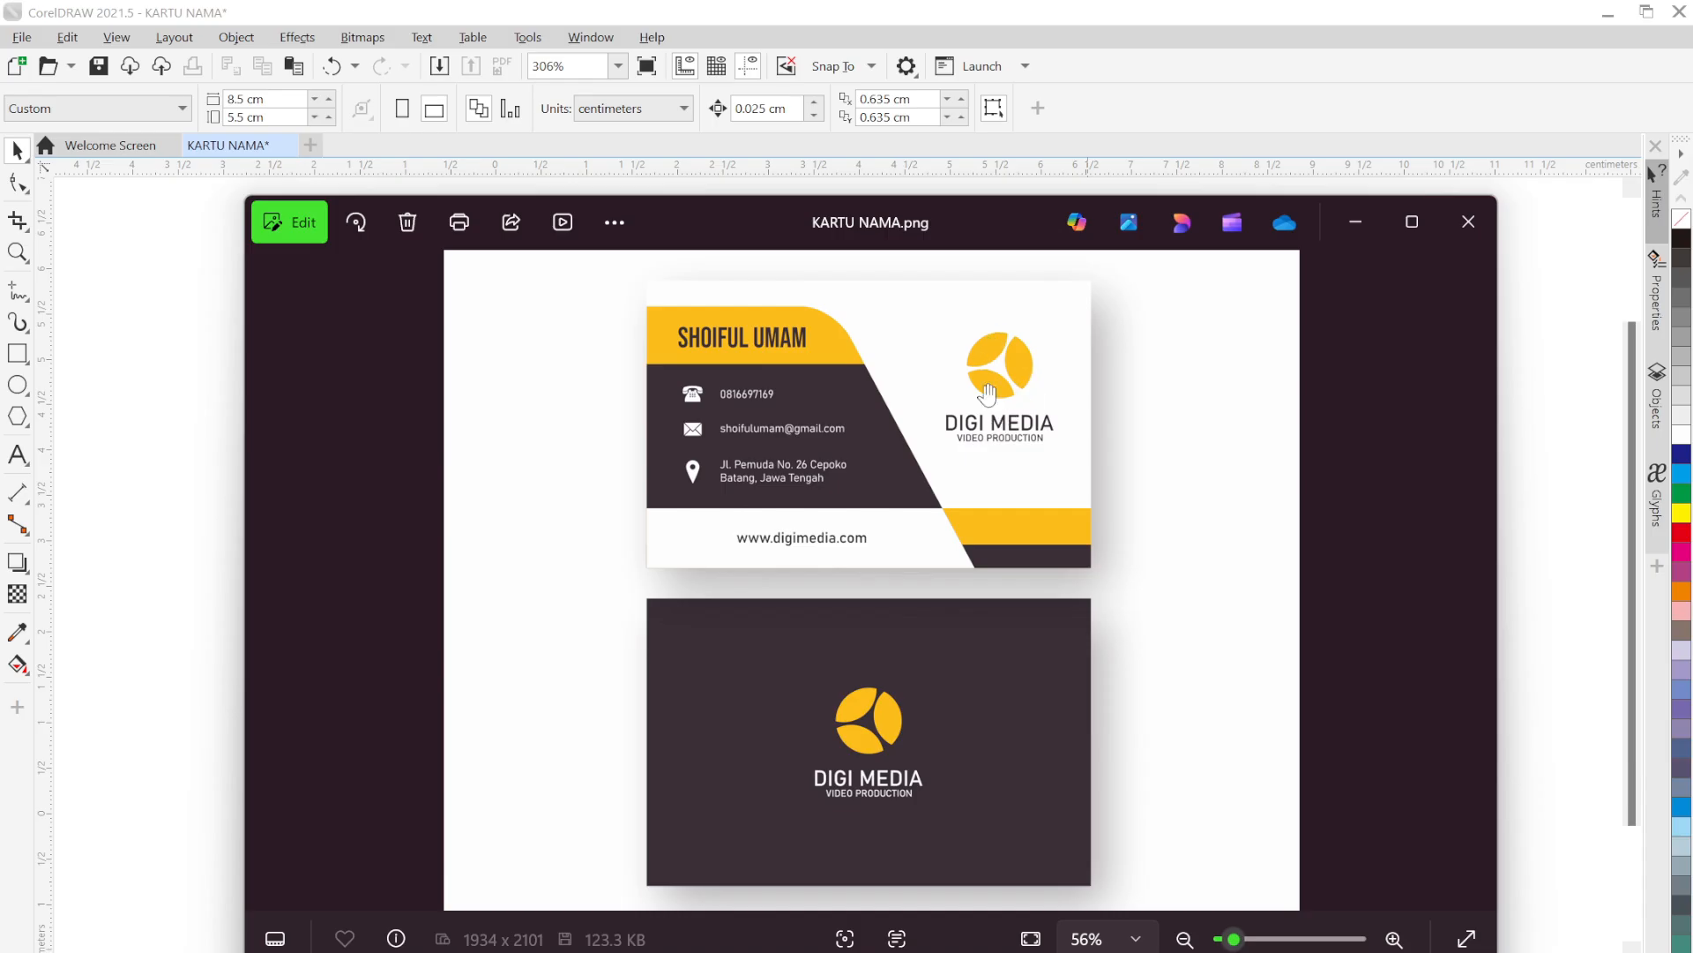
Minimize the KARTU NAMA.png reference window to return to the blank CorelDRAW card
left_click(1347, 236)
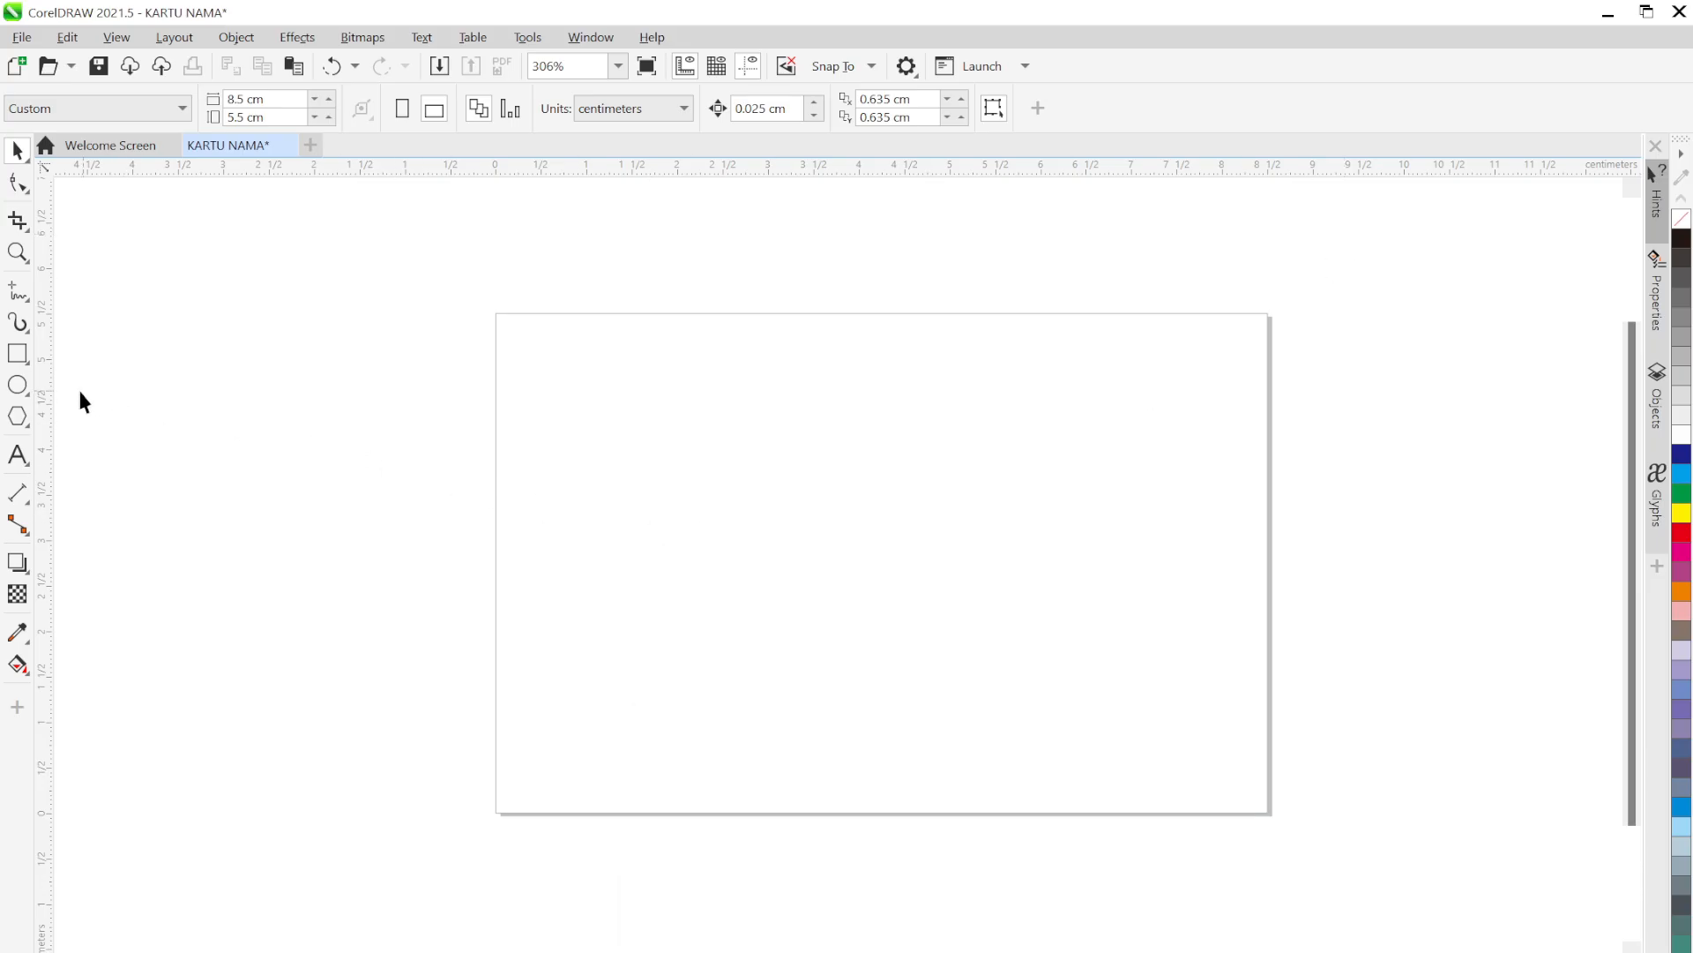
Draw a perfect circle near the upper right of the card page
left_click(18, 385)
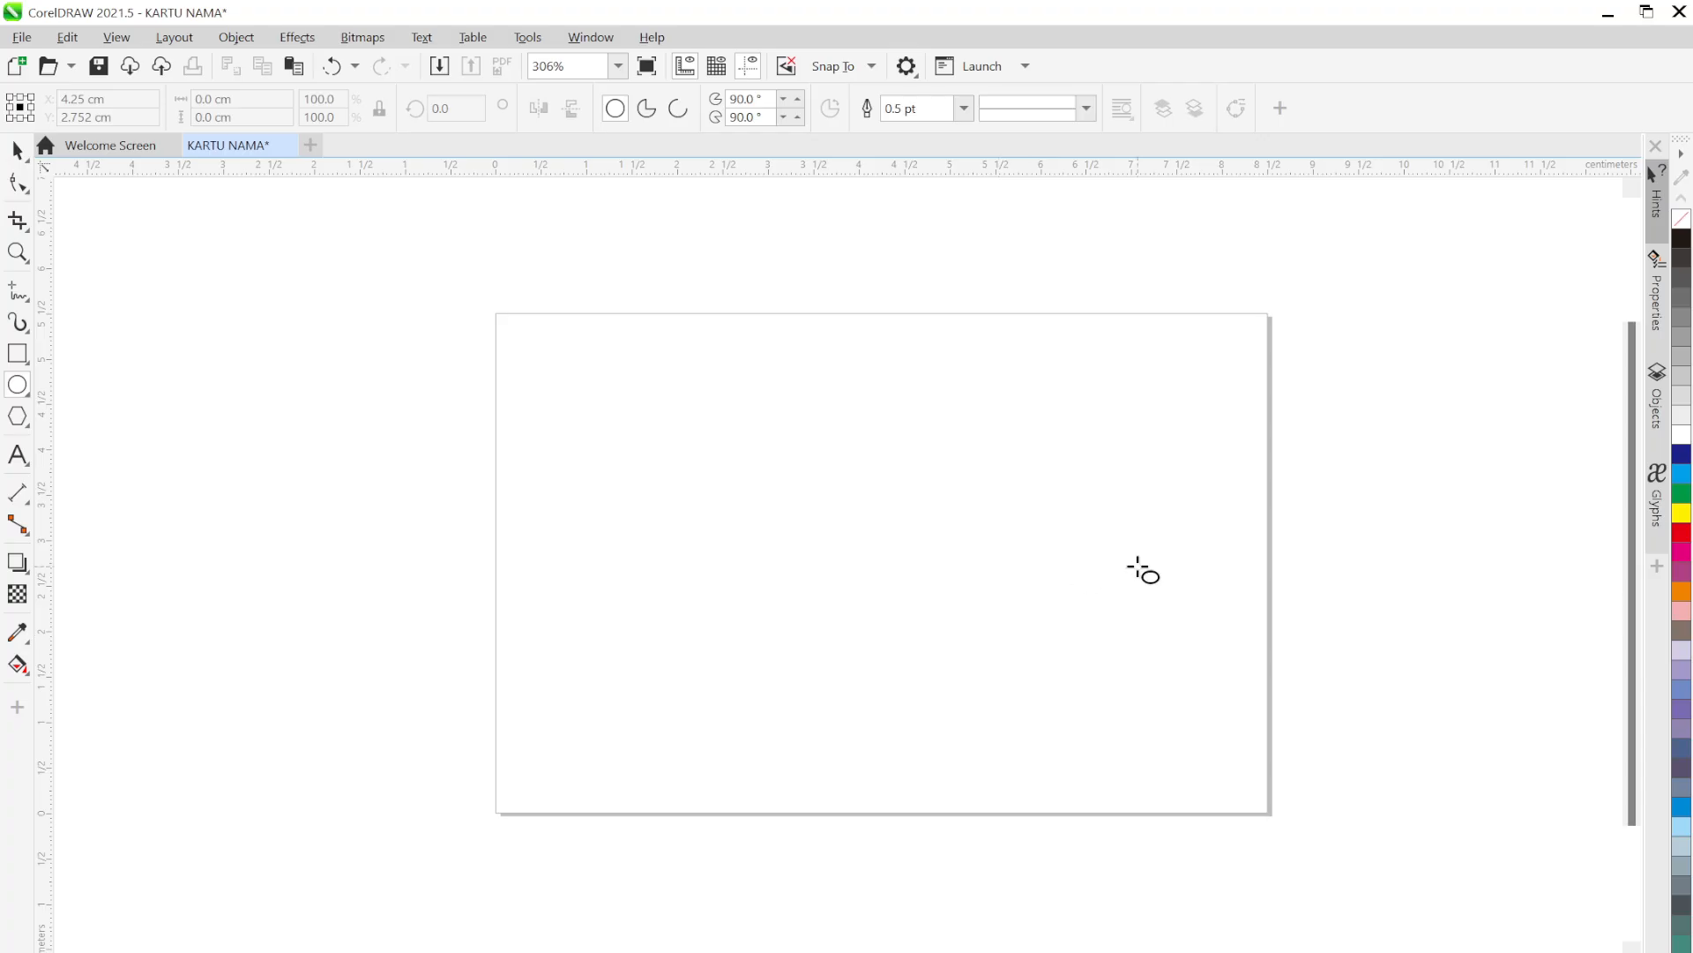
left_click_drag(1023, 389, 1189, 526)
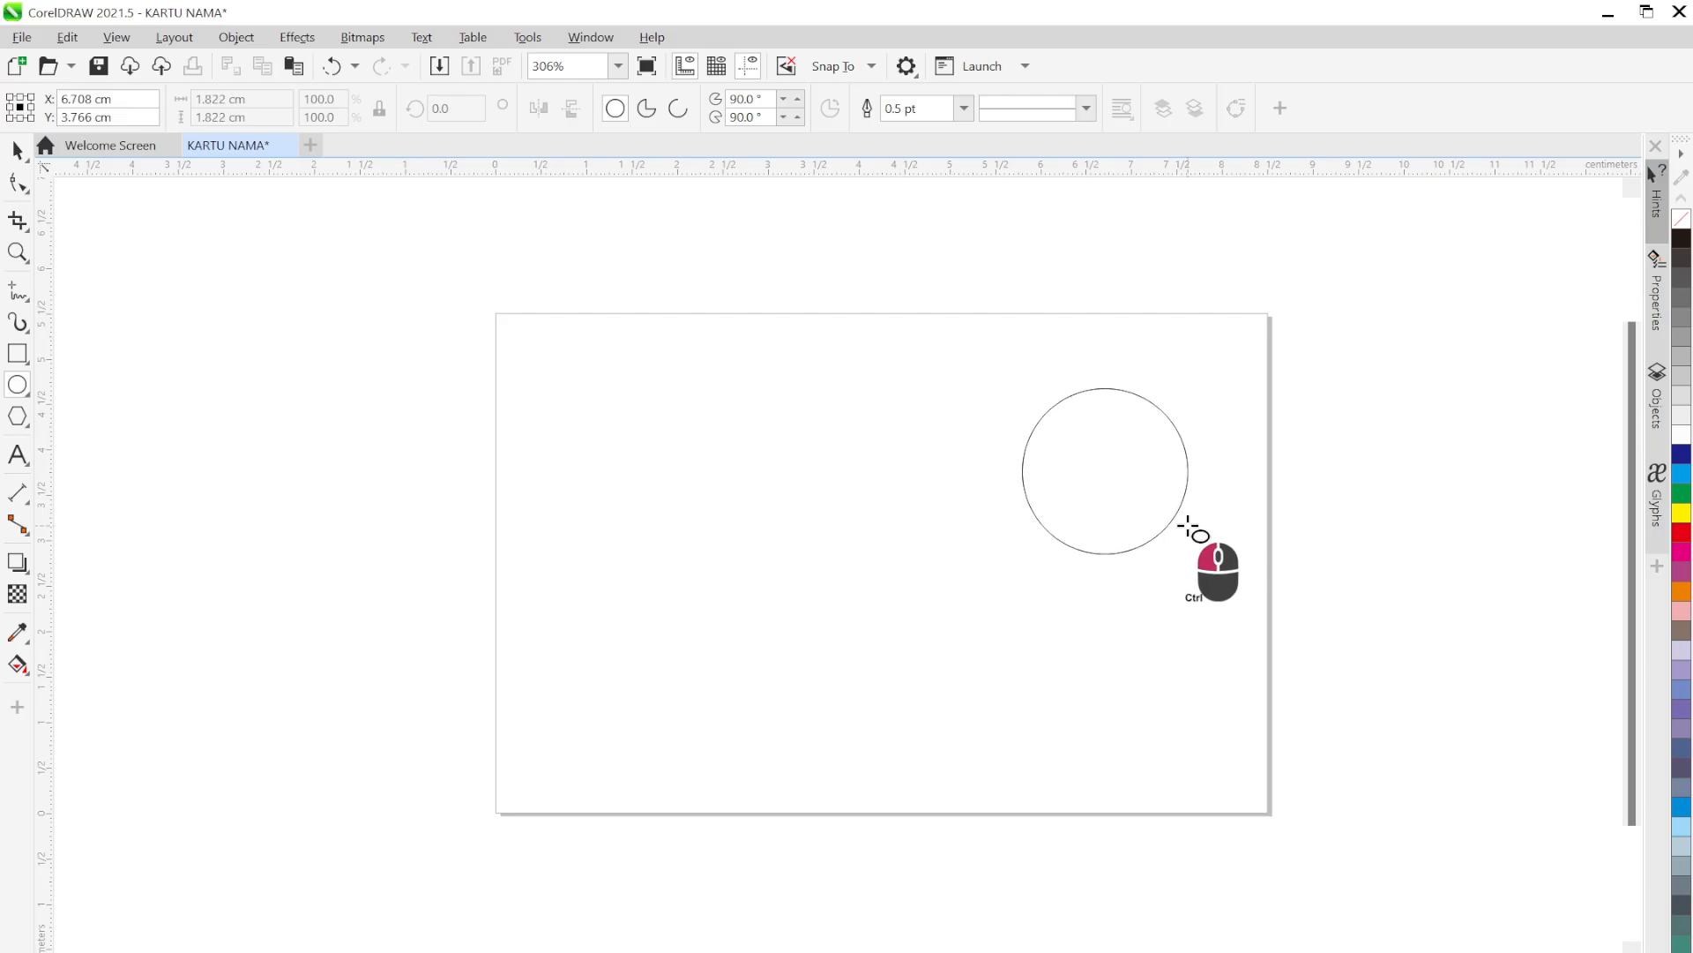
left_click_drag(1189, 527, 1192, 527)
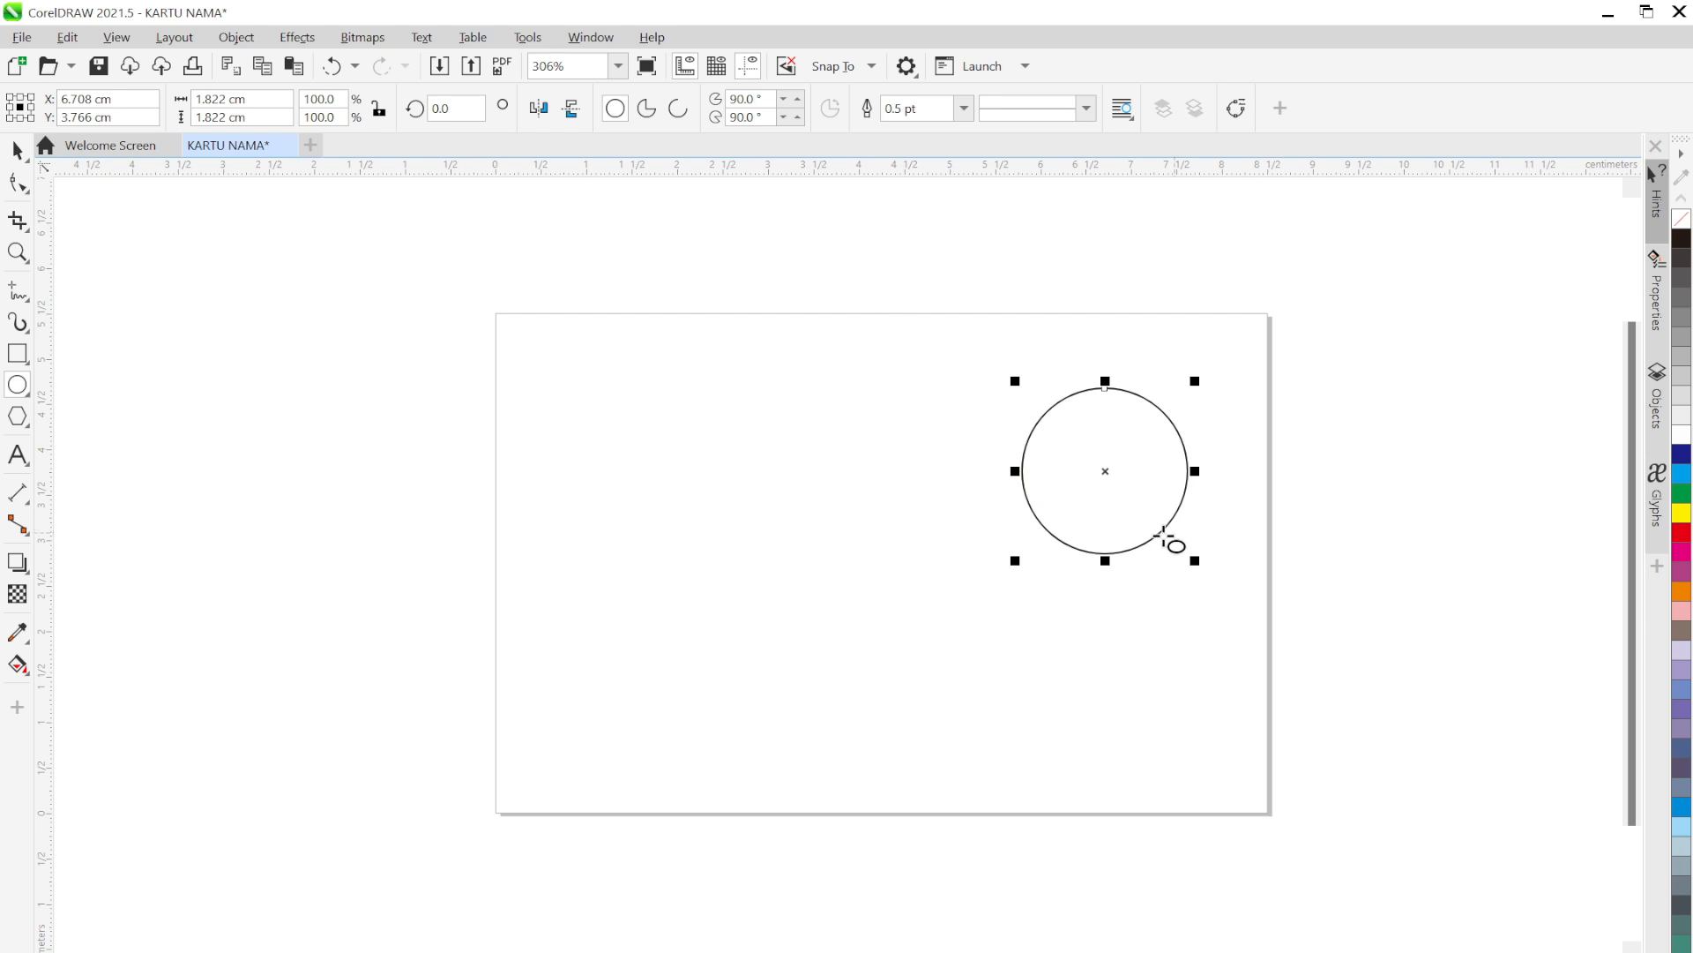
Duplicate the circle into overlapping copies below, top-right and top-left of the original
left_click(17, 150)
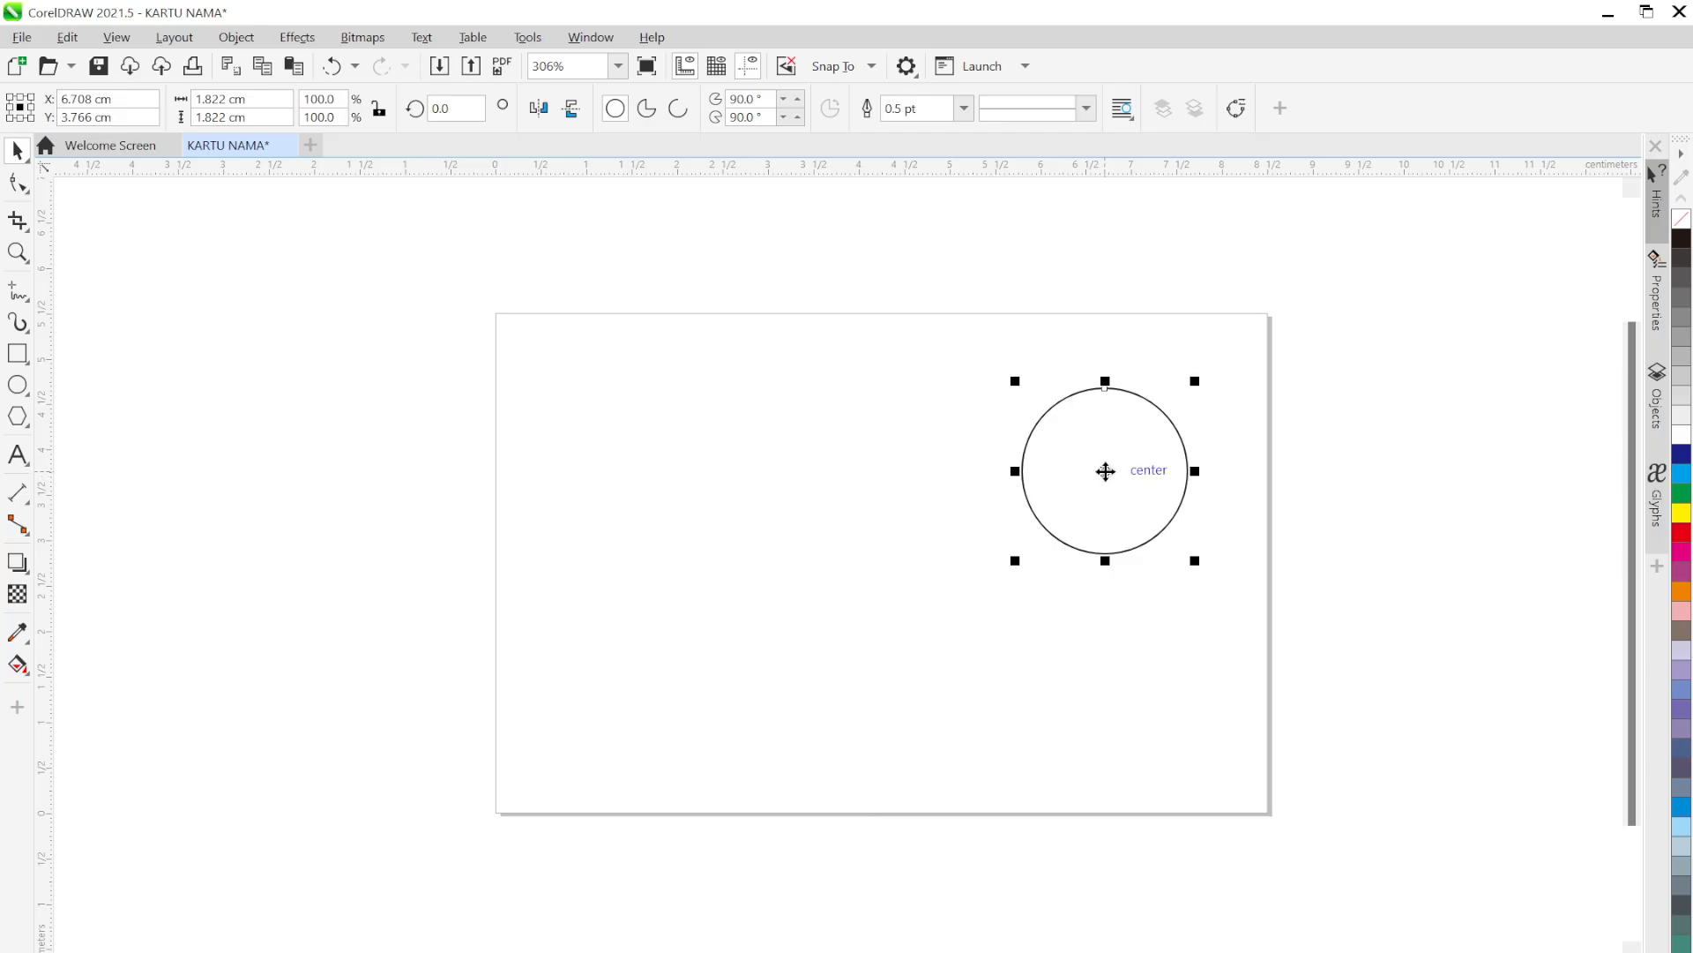
left_click_drag(1106, 471, 1103, 571)
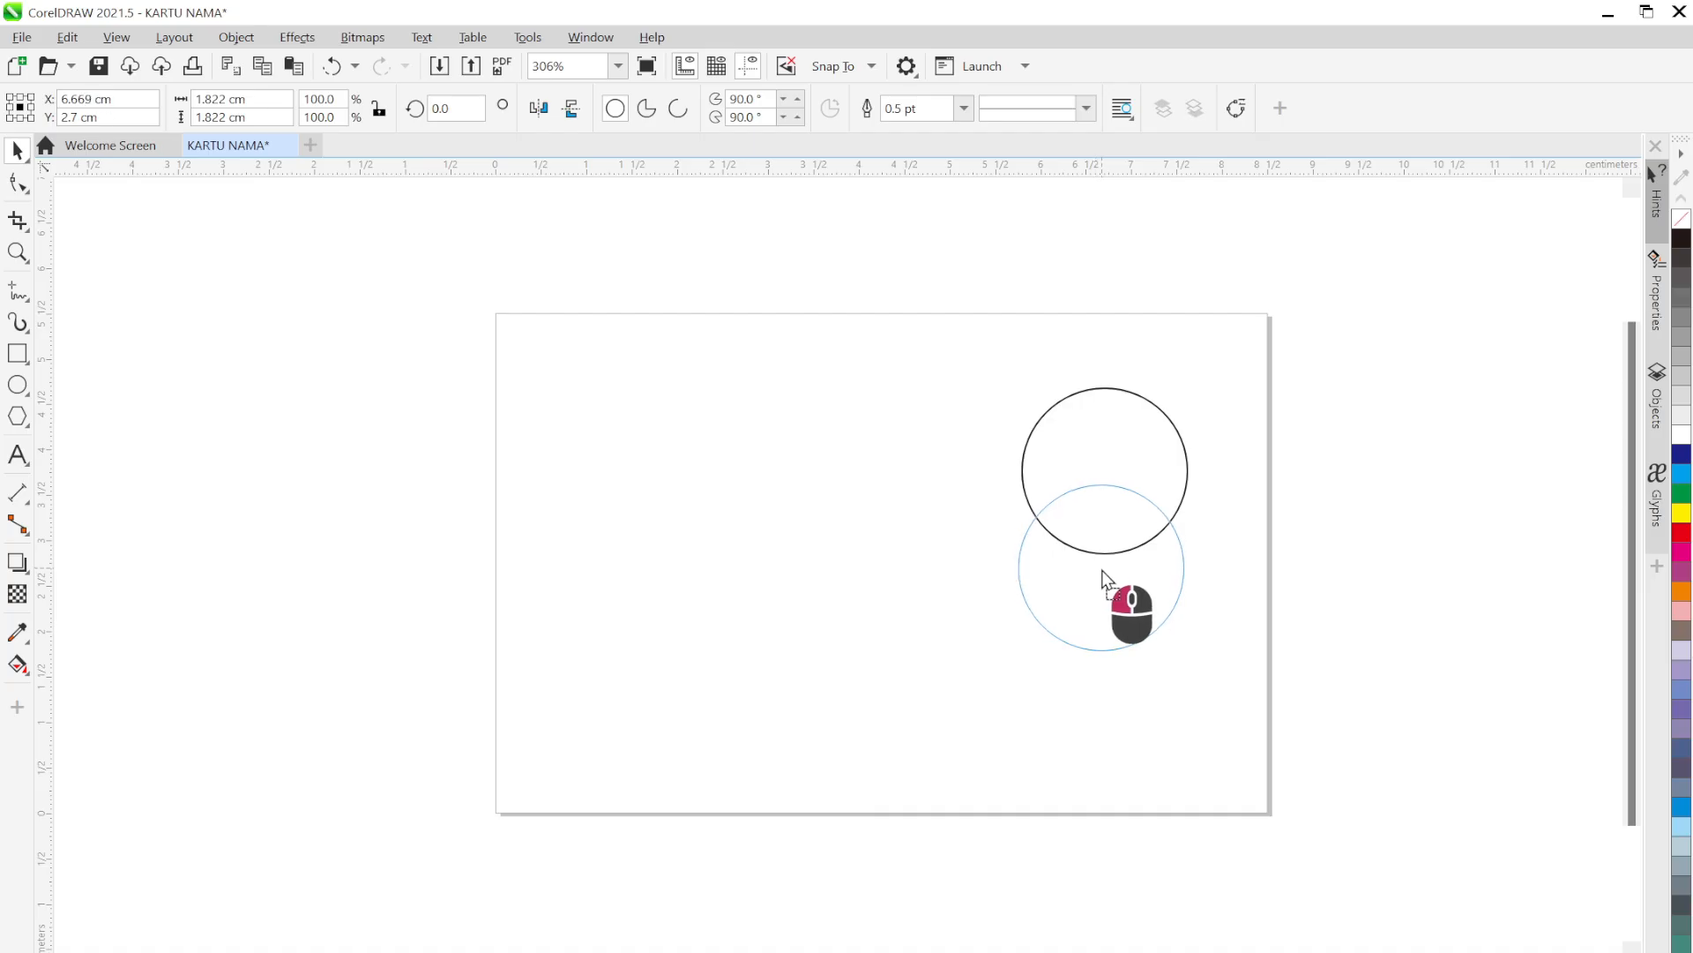
left_click_drag(1102, 571, 1104, 571)
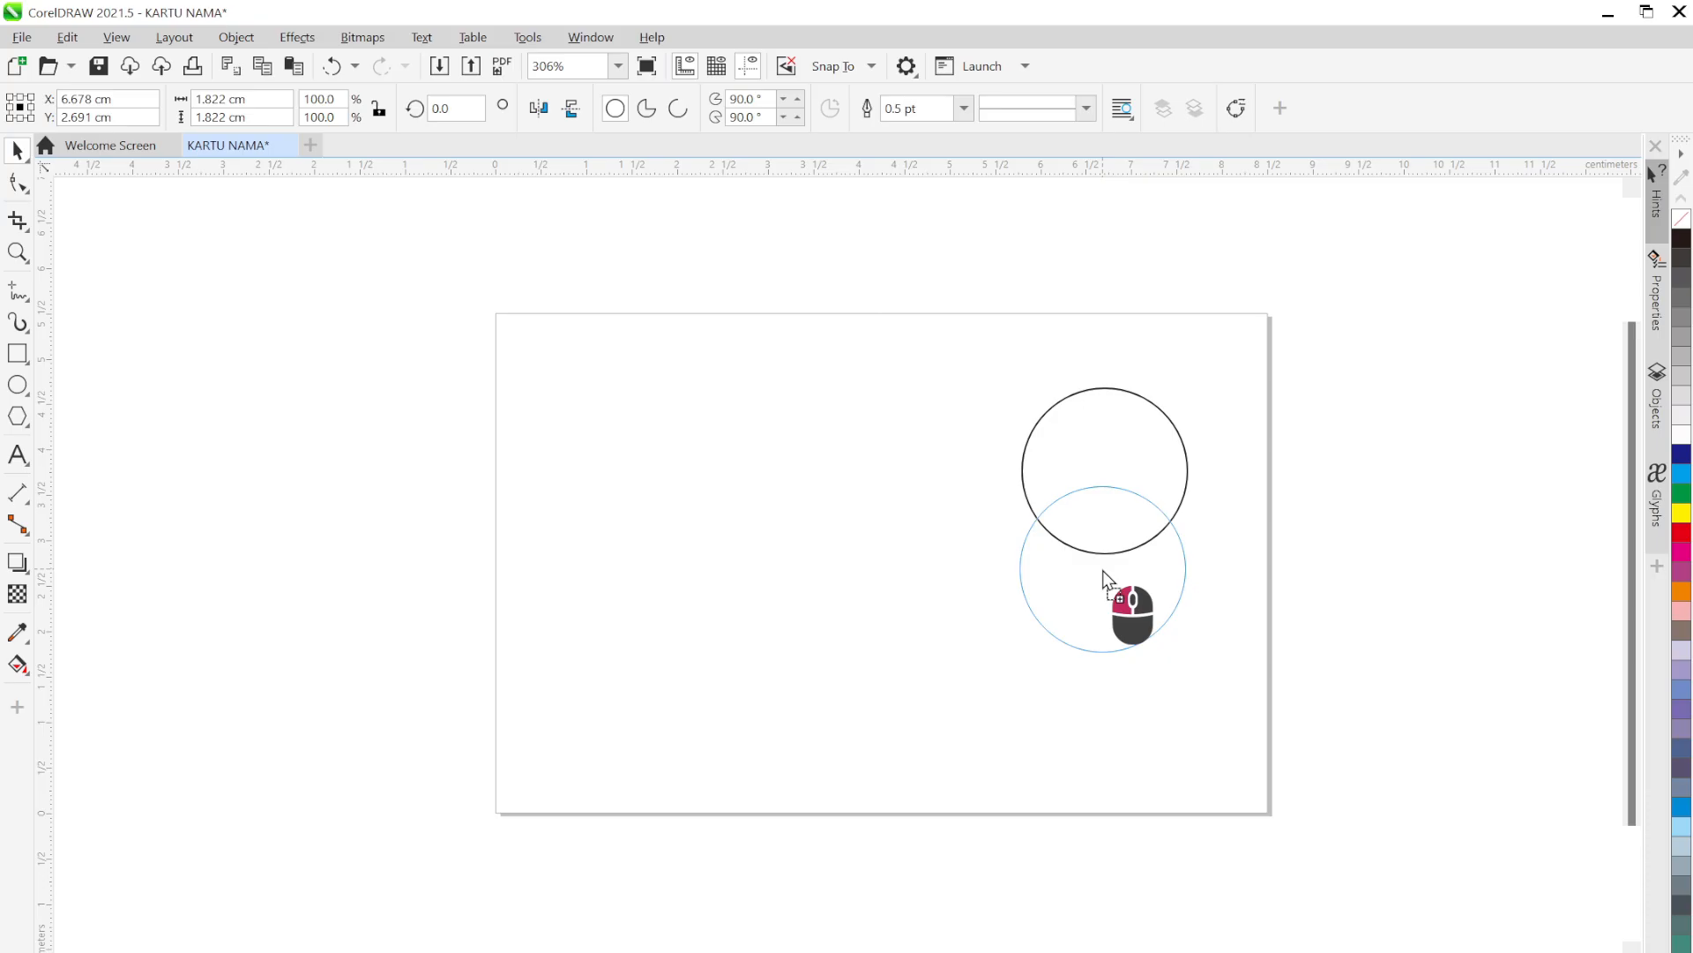
left_click_drag(1102, 570, 1191, 416)
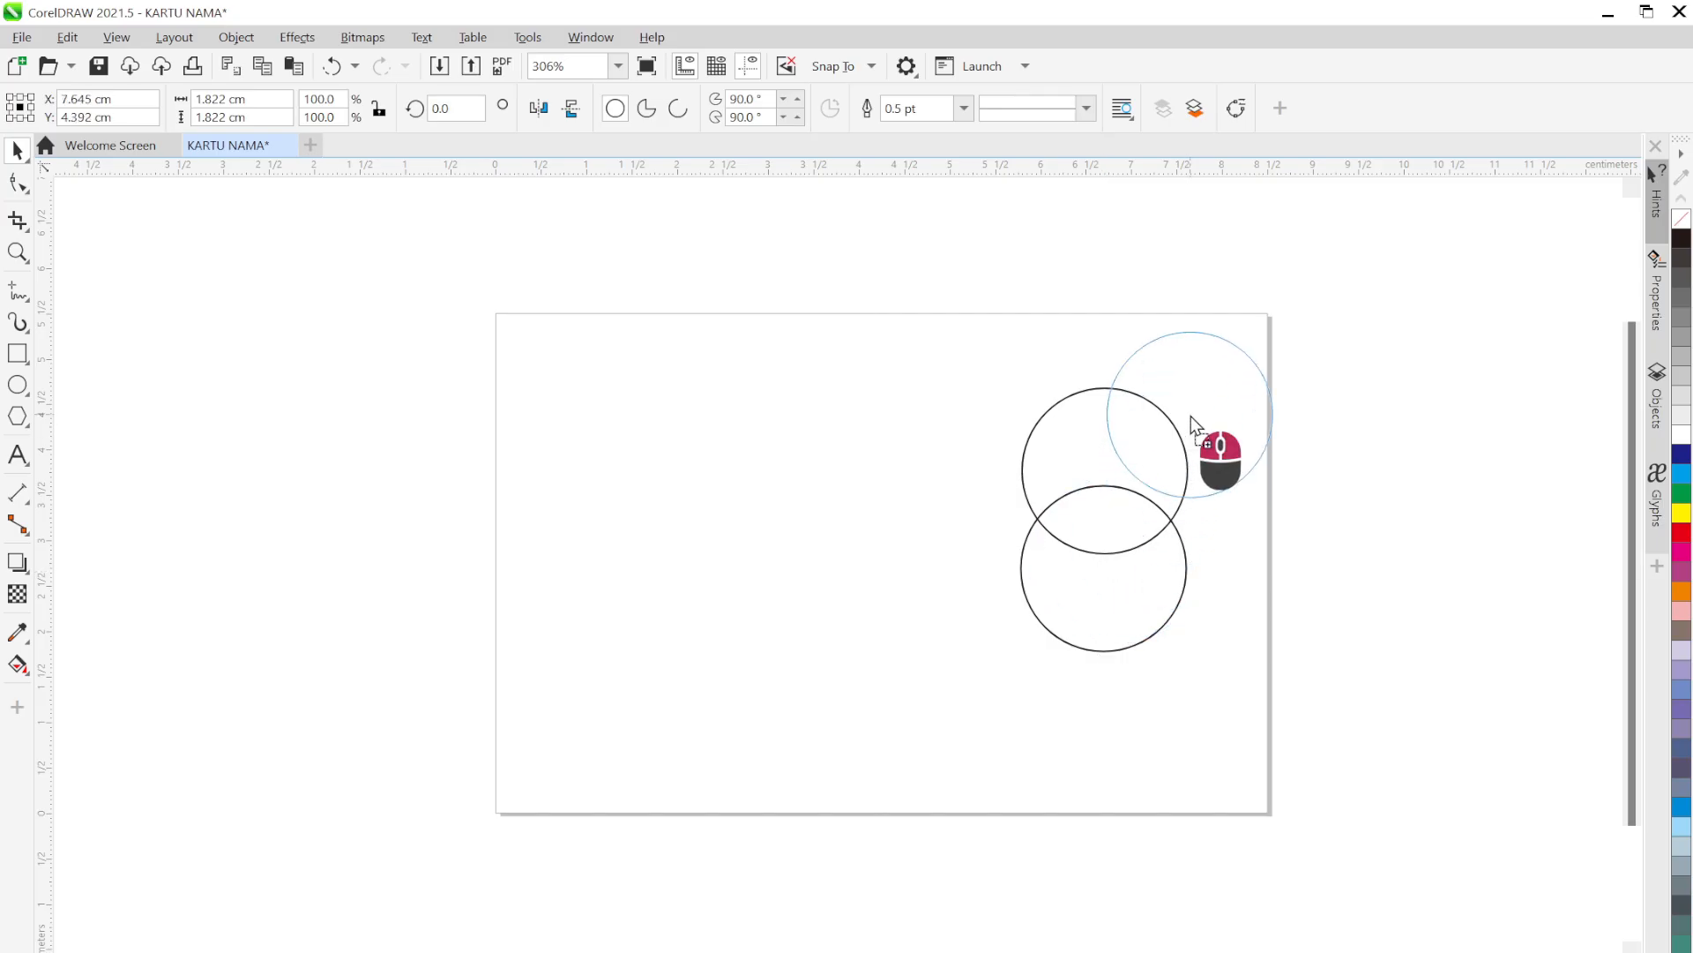
left_click_drag(1190, 416, 1041, 415)
Intersect the middle and top-right circles, then delete the spare top-right circle
left_click(1433, 626)
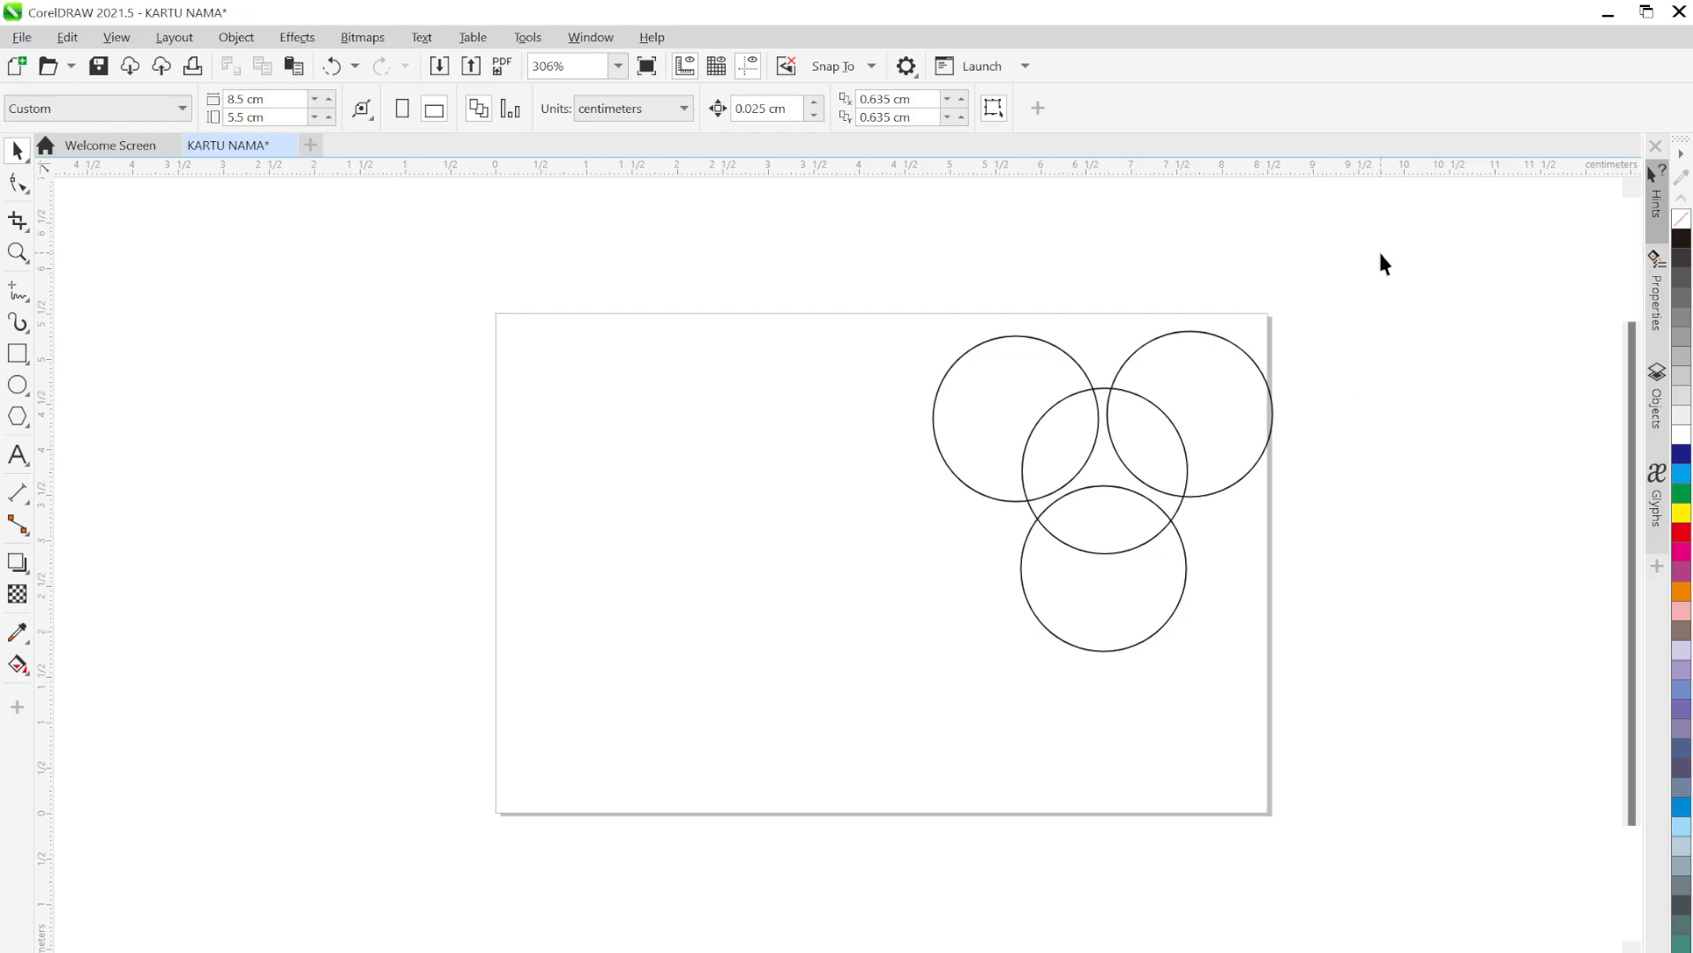
left_click(1102, 462)
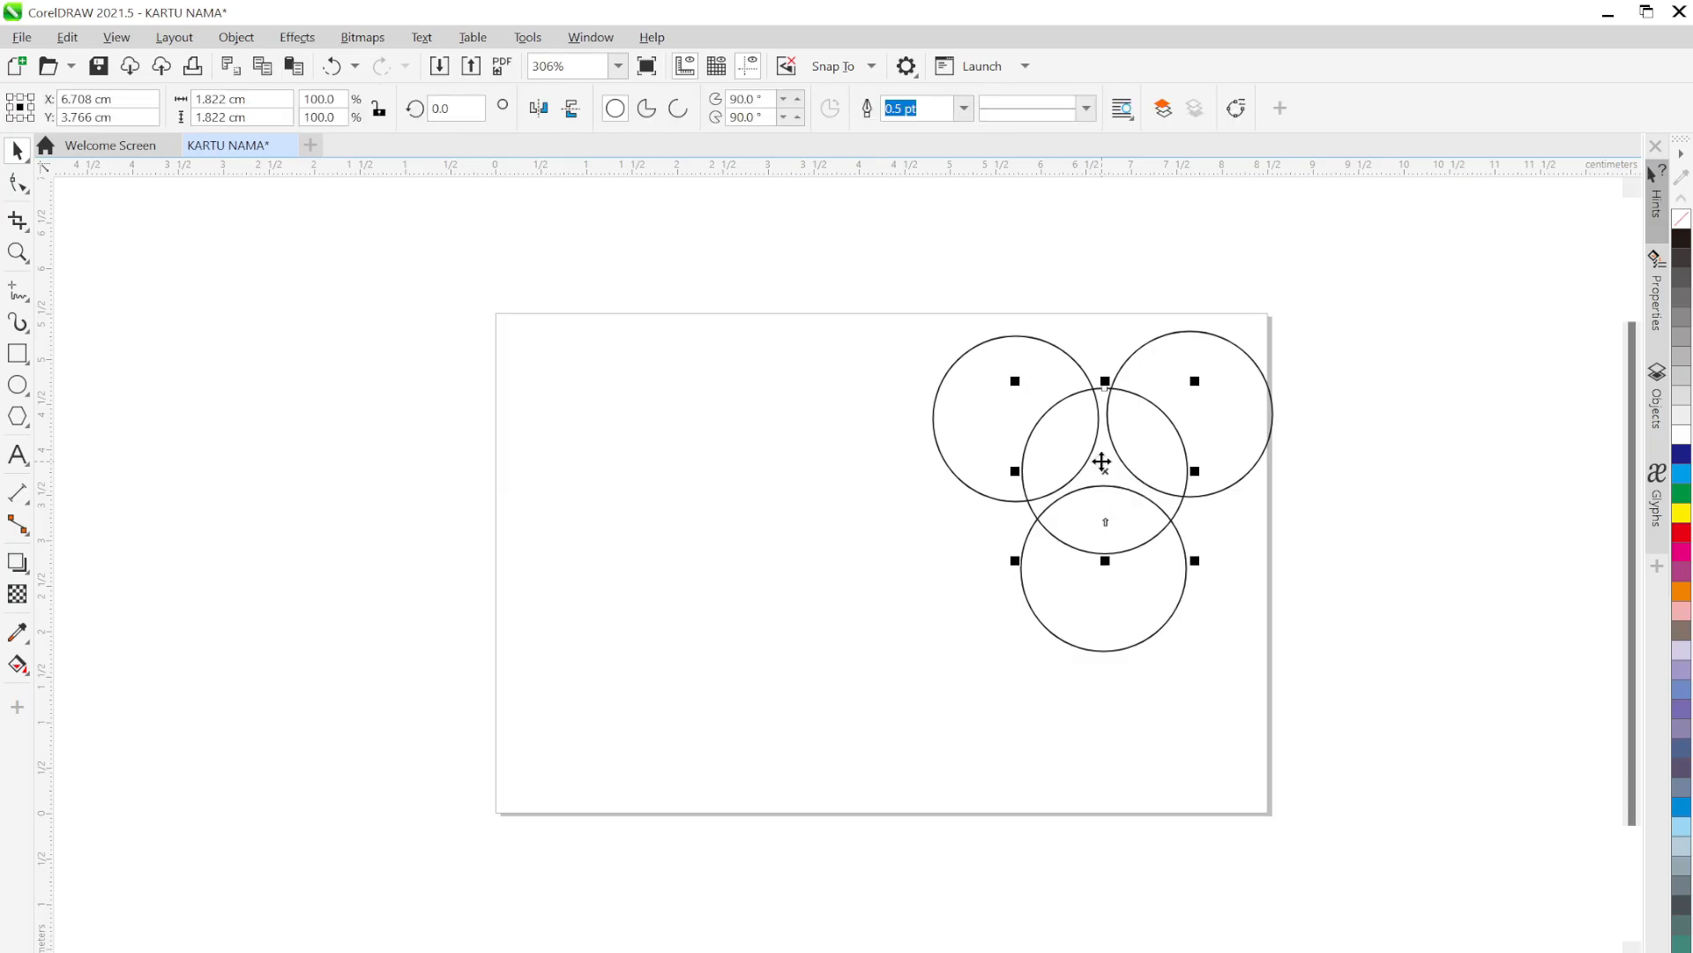
left_click(1237, 363, "shift")
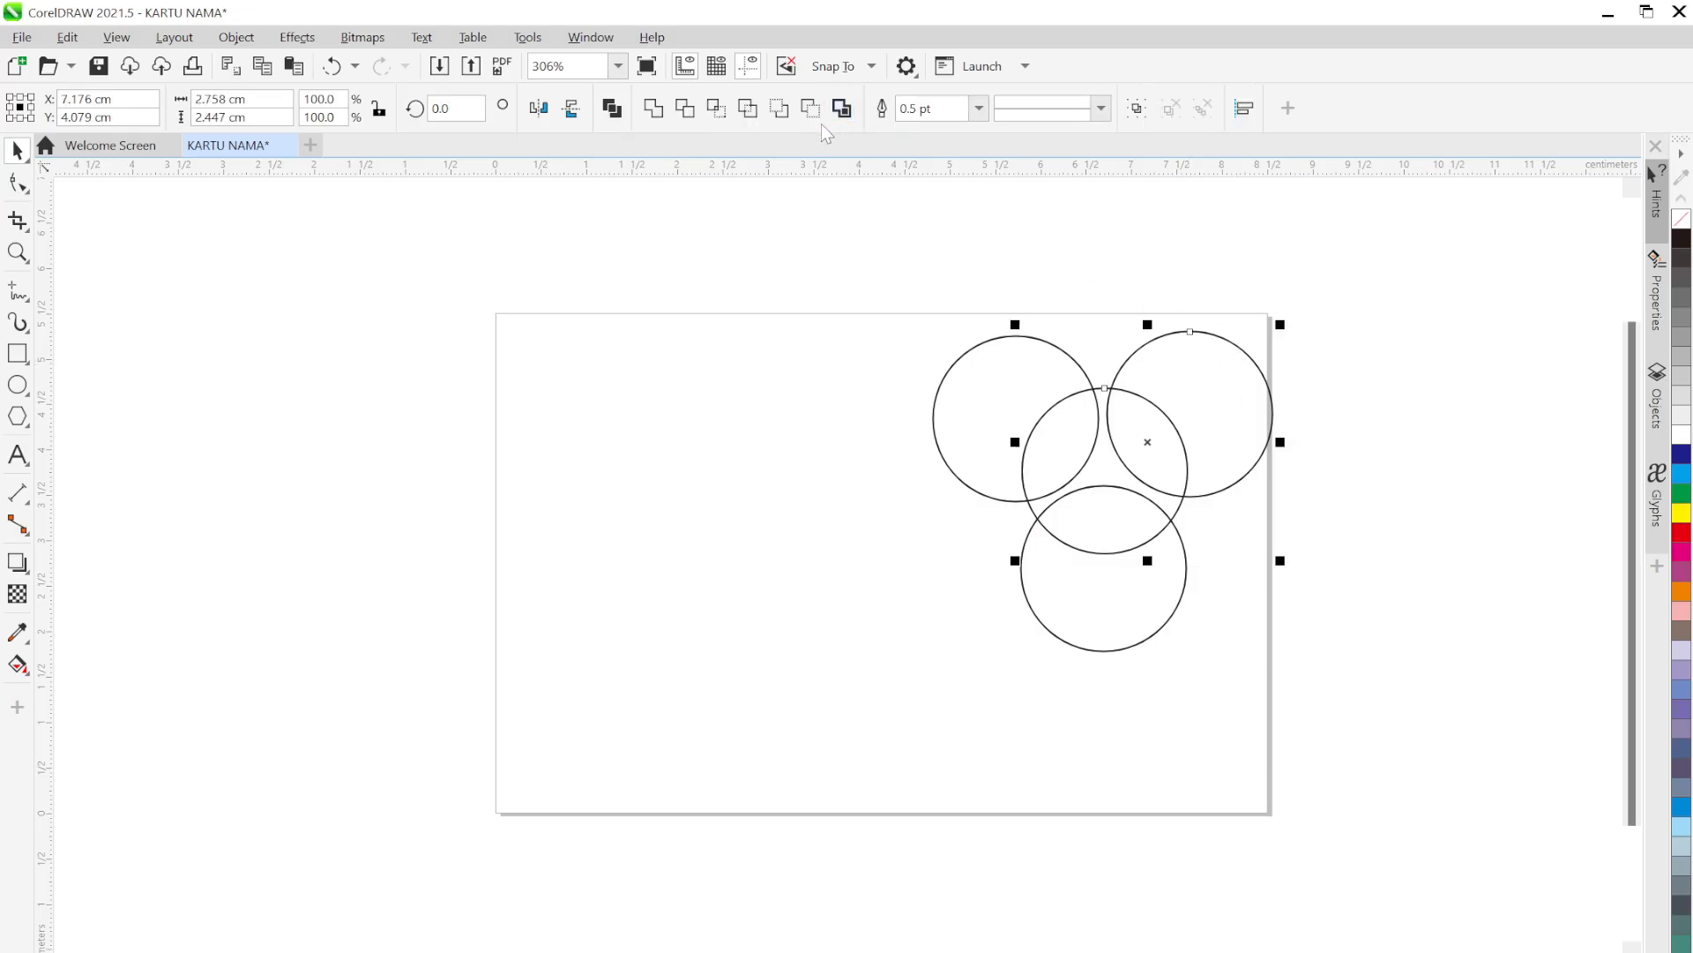
left_click(717, 108)
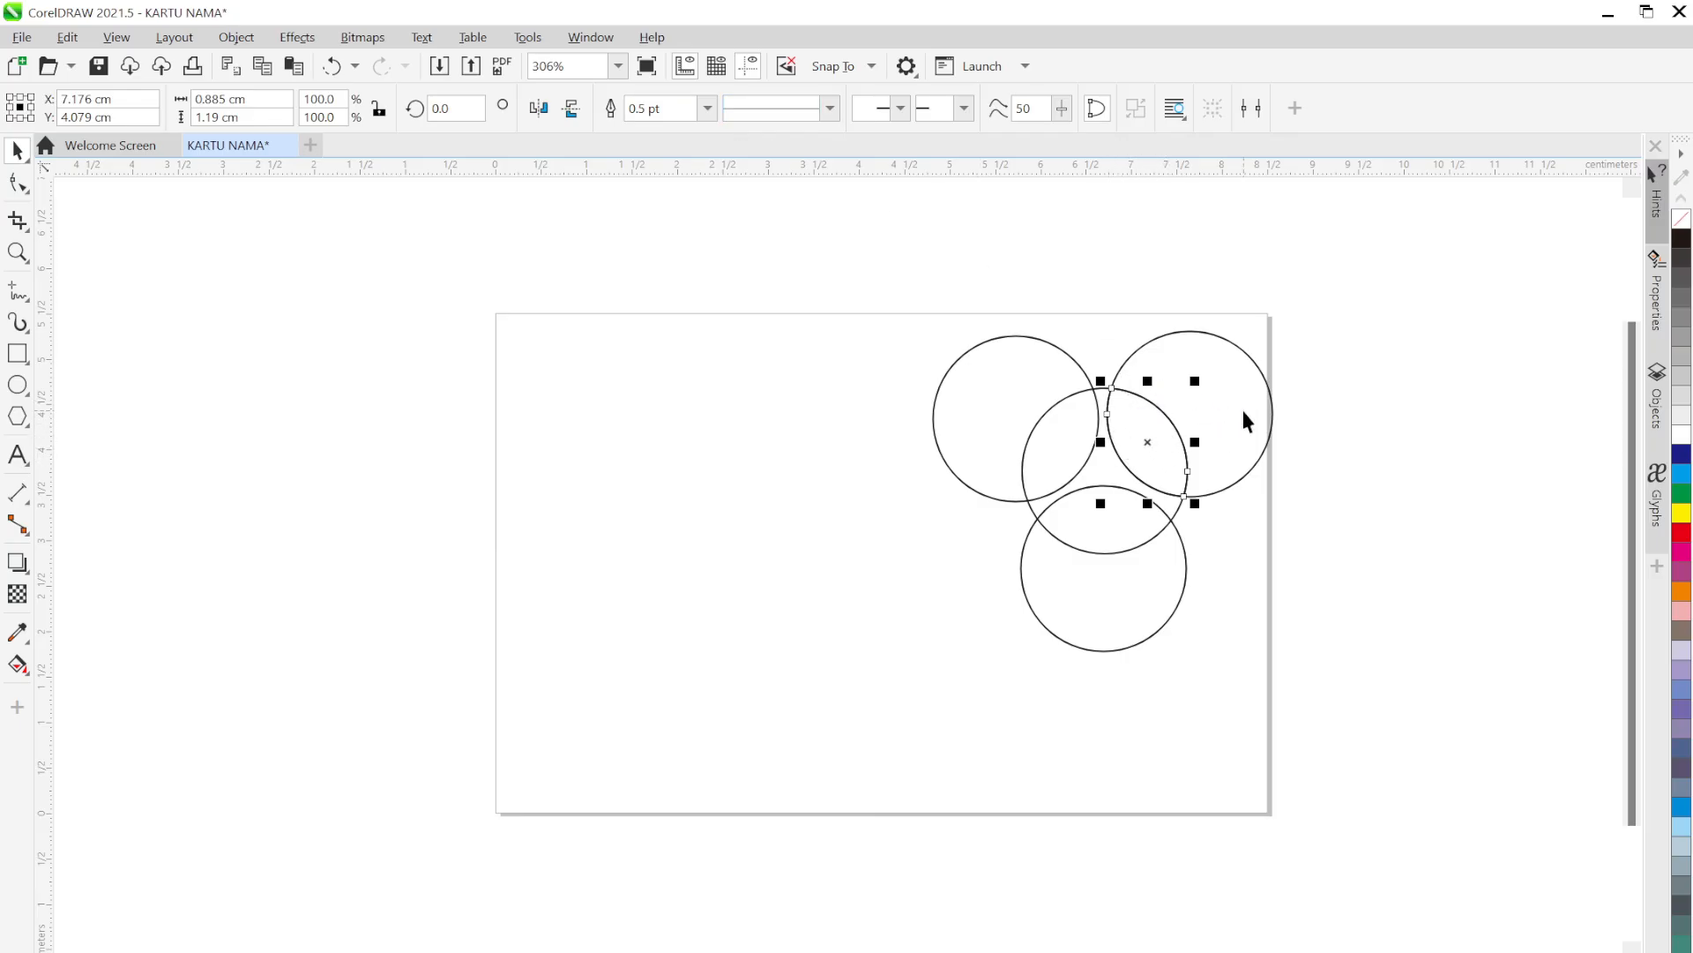
left_click_drag(1243, 419, 1399, 389)
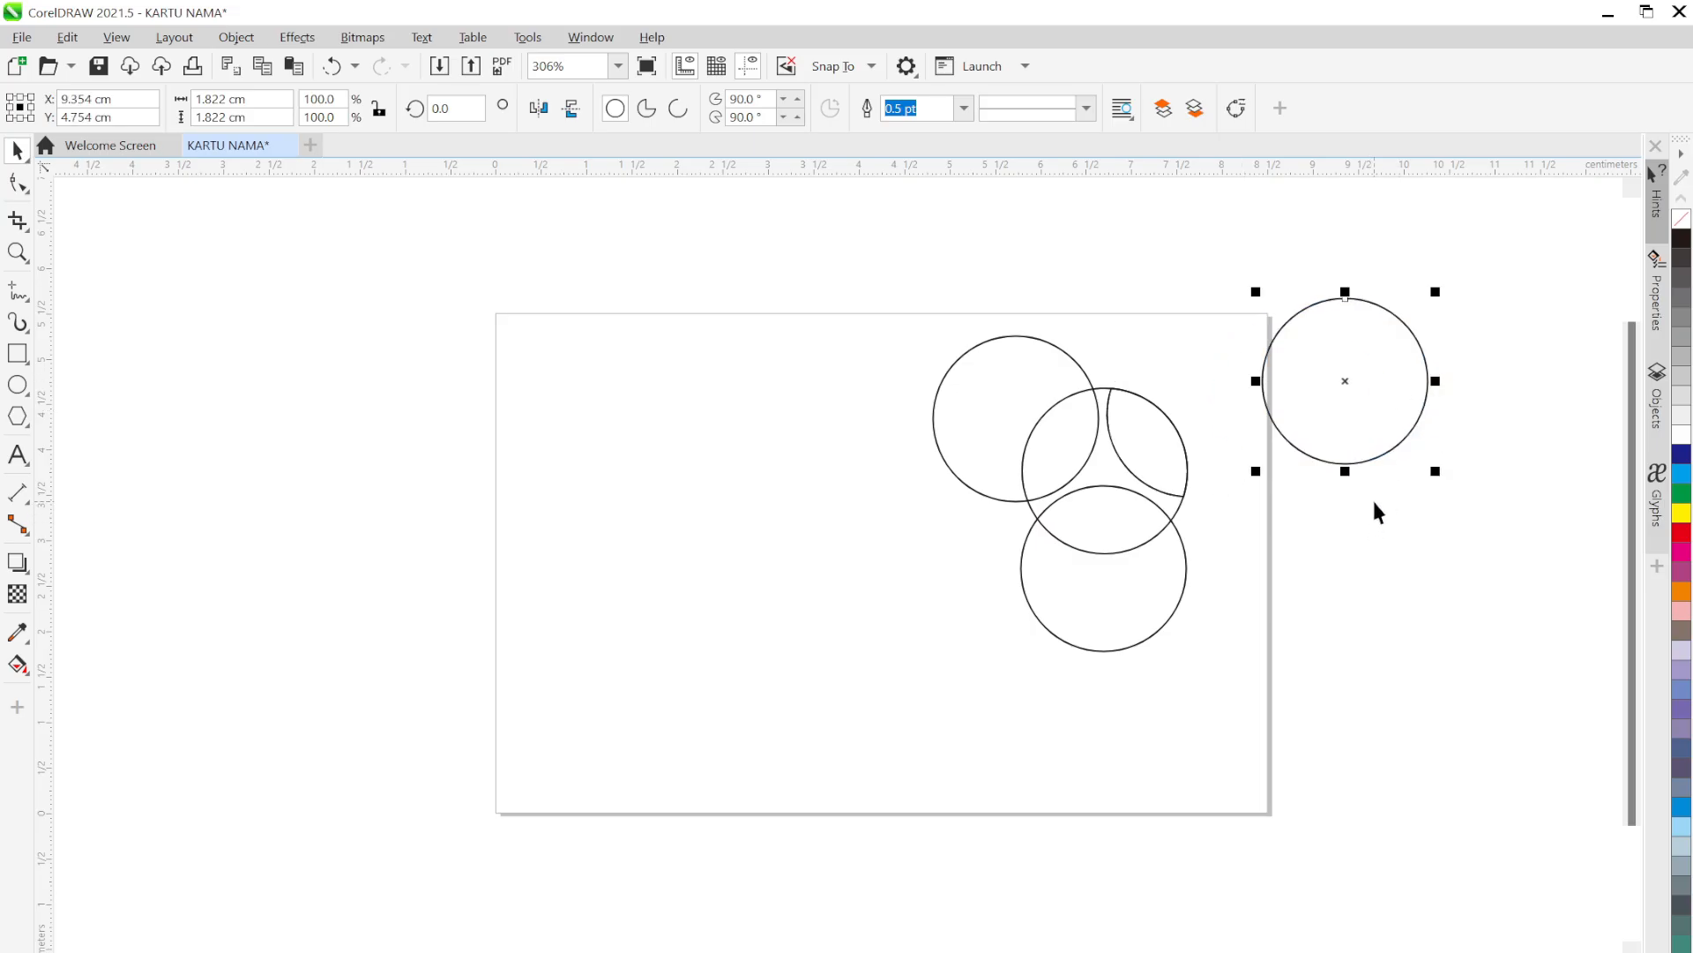
key("Delete")
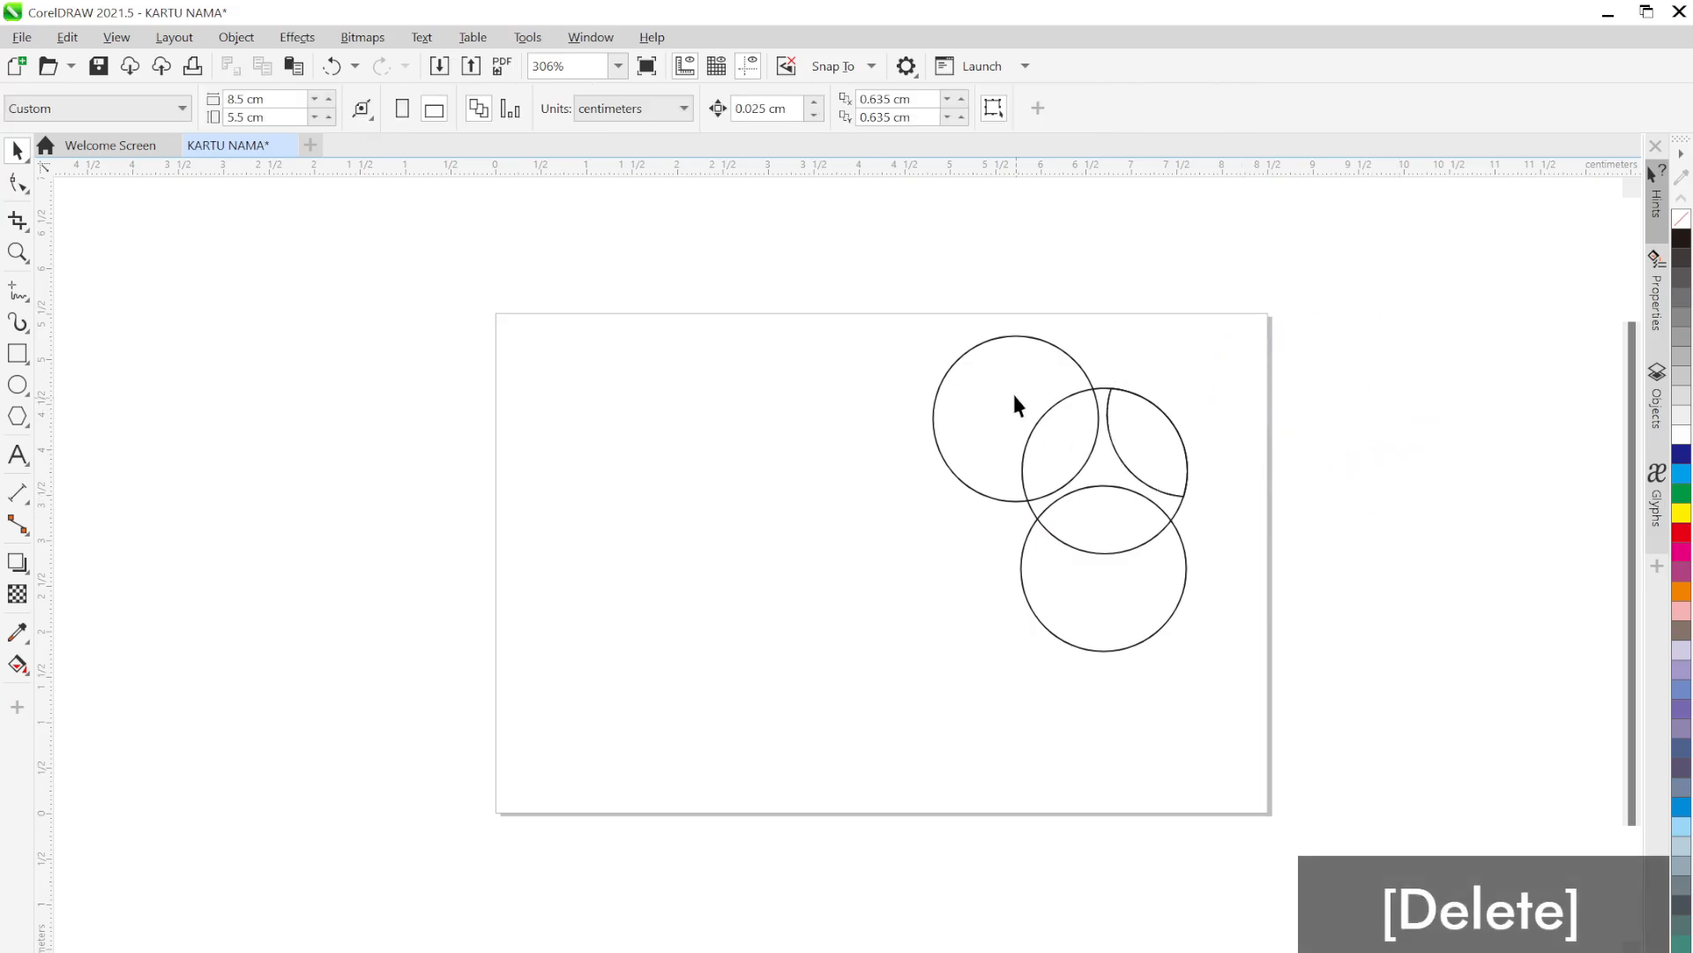
Intersect the middle and top-left circles, then delete the spare top-left circle
left_click(1101, 457)
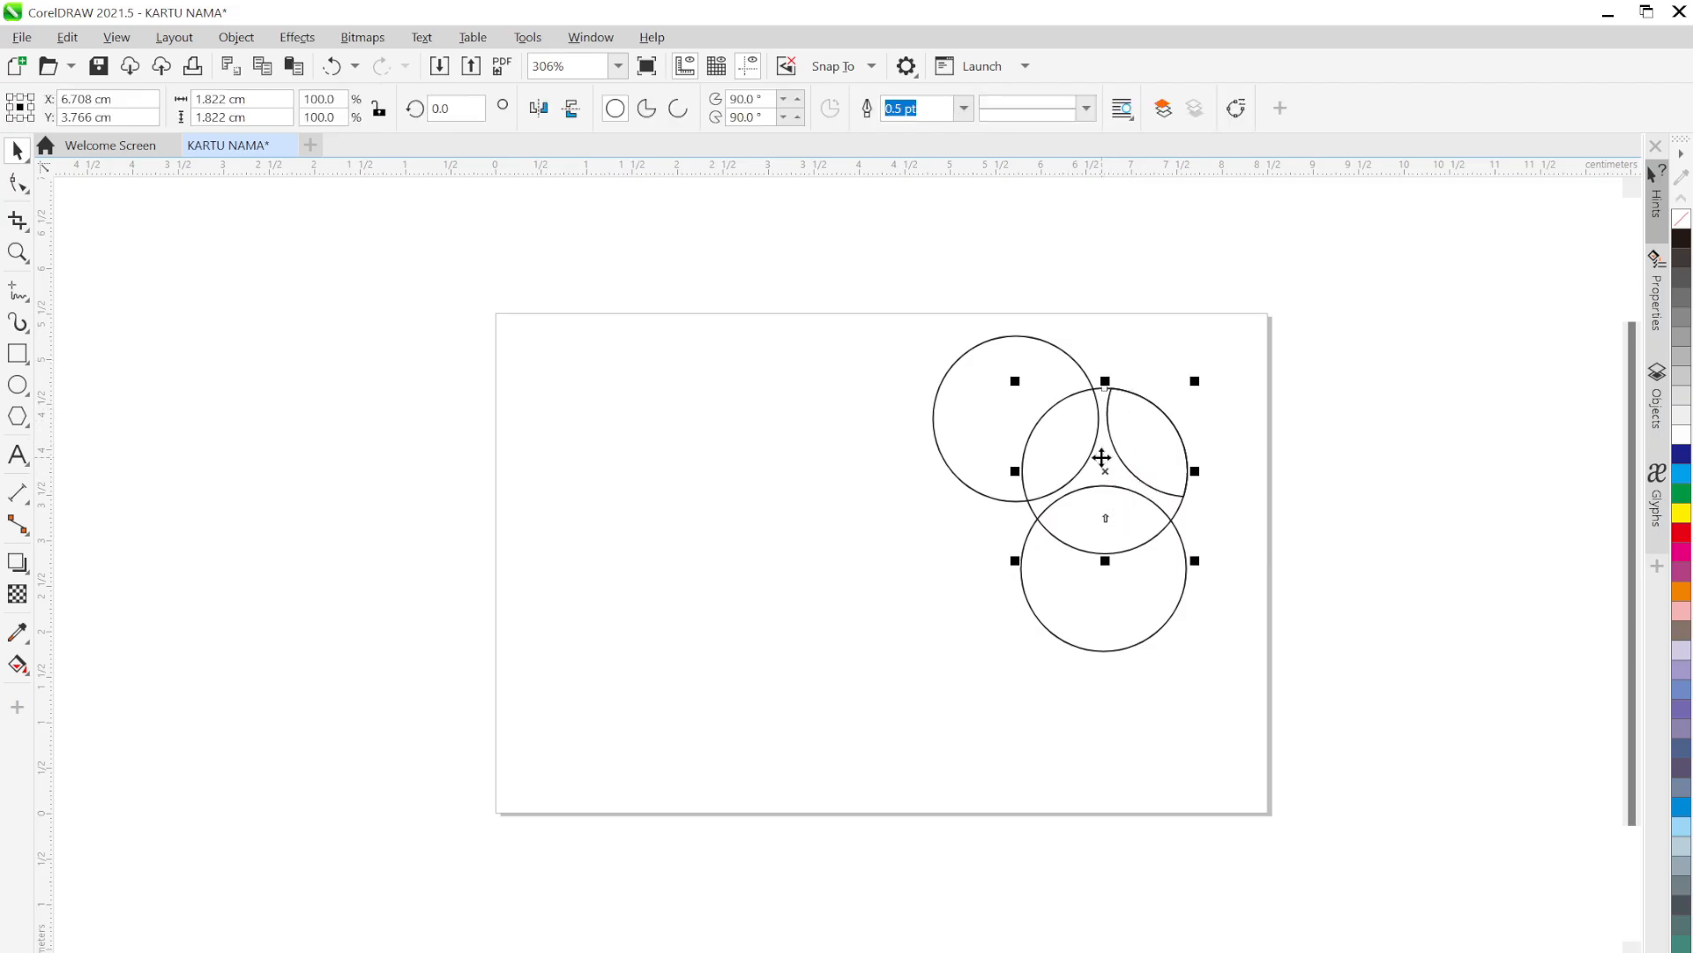
left_click(982, 392, "shift")
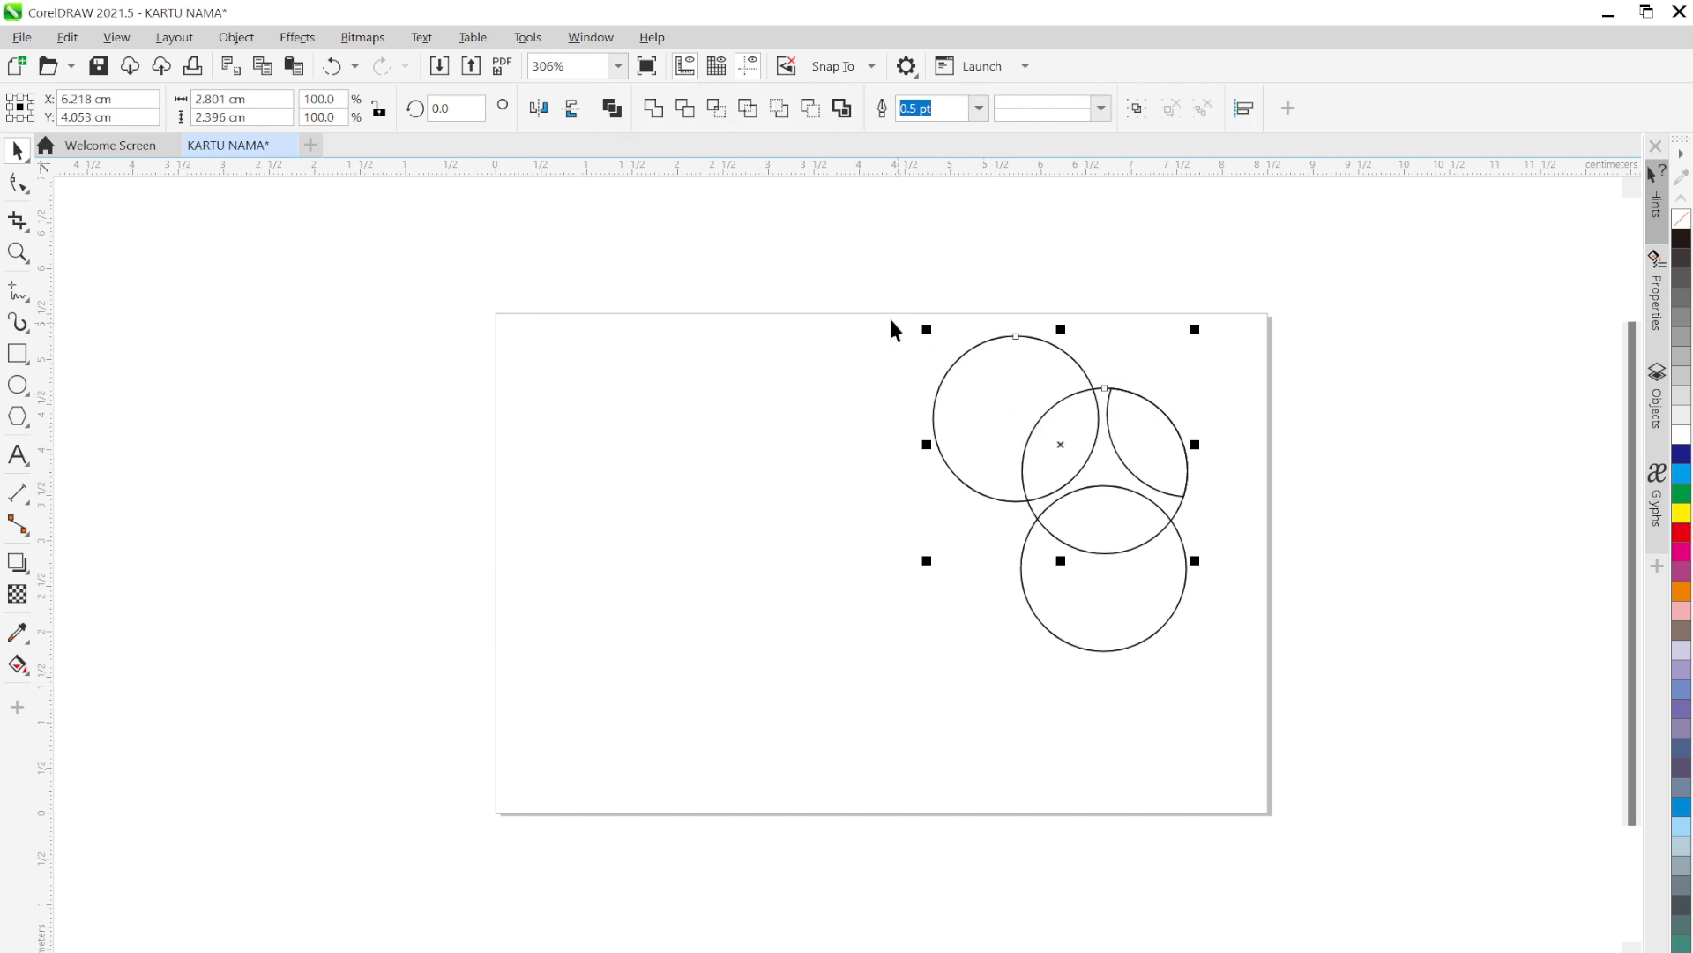
left_click(717, 113)
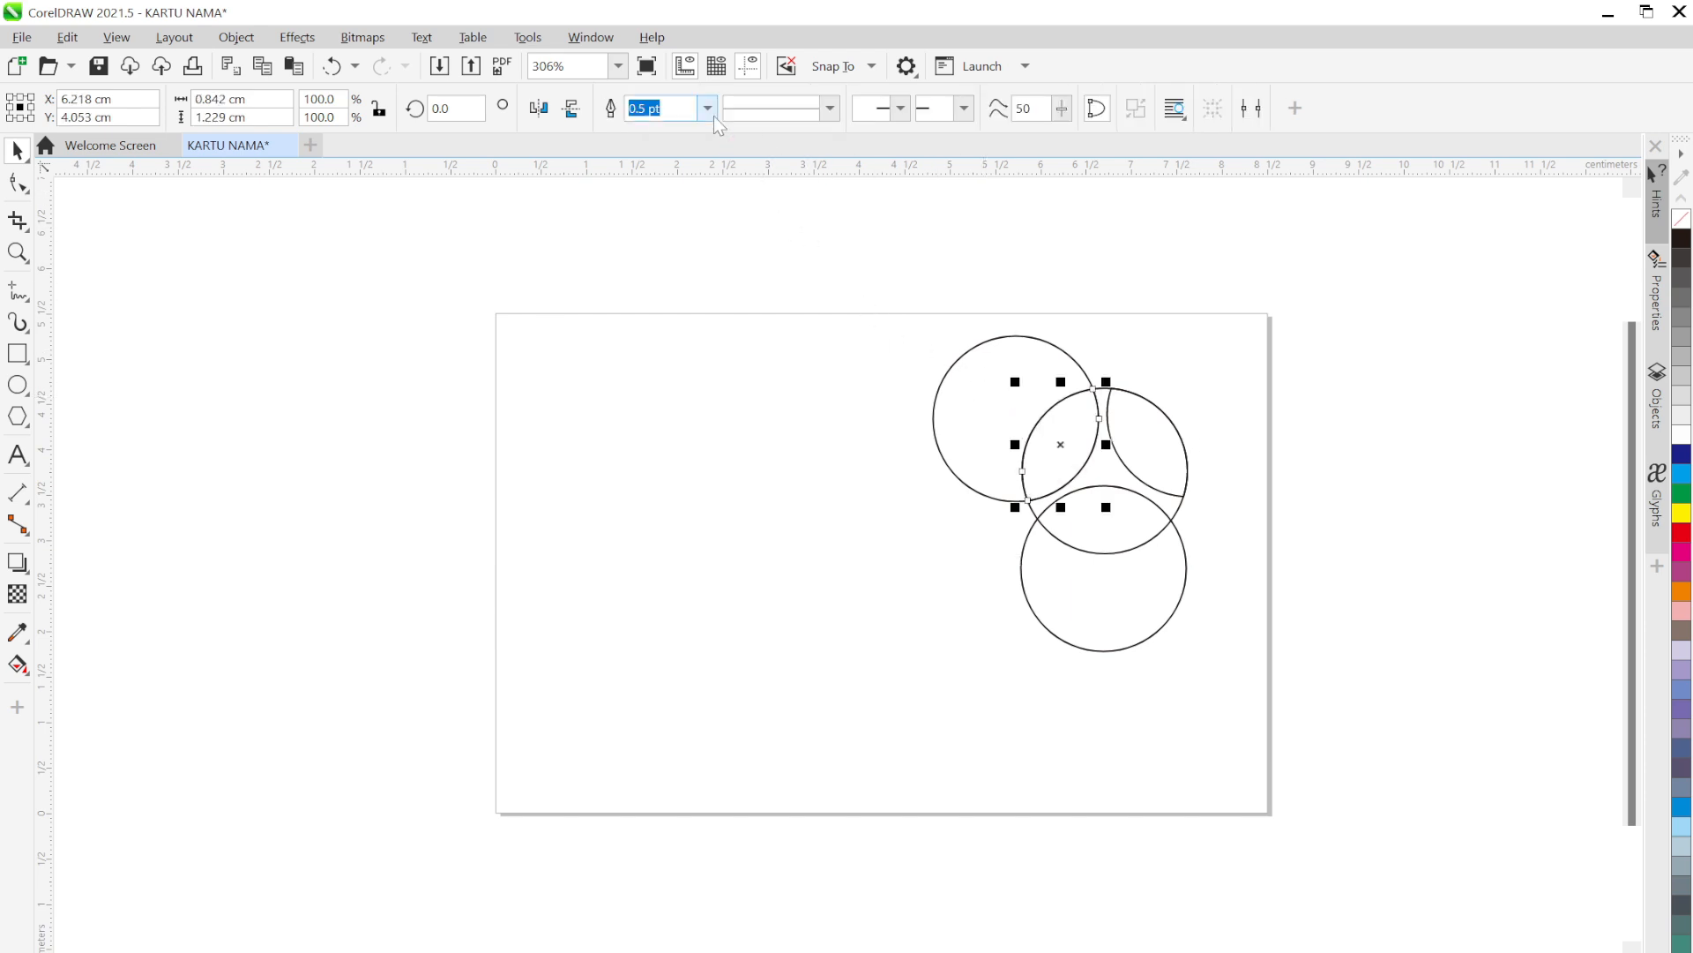
left_click_drag(958, 407, 817, 388)
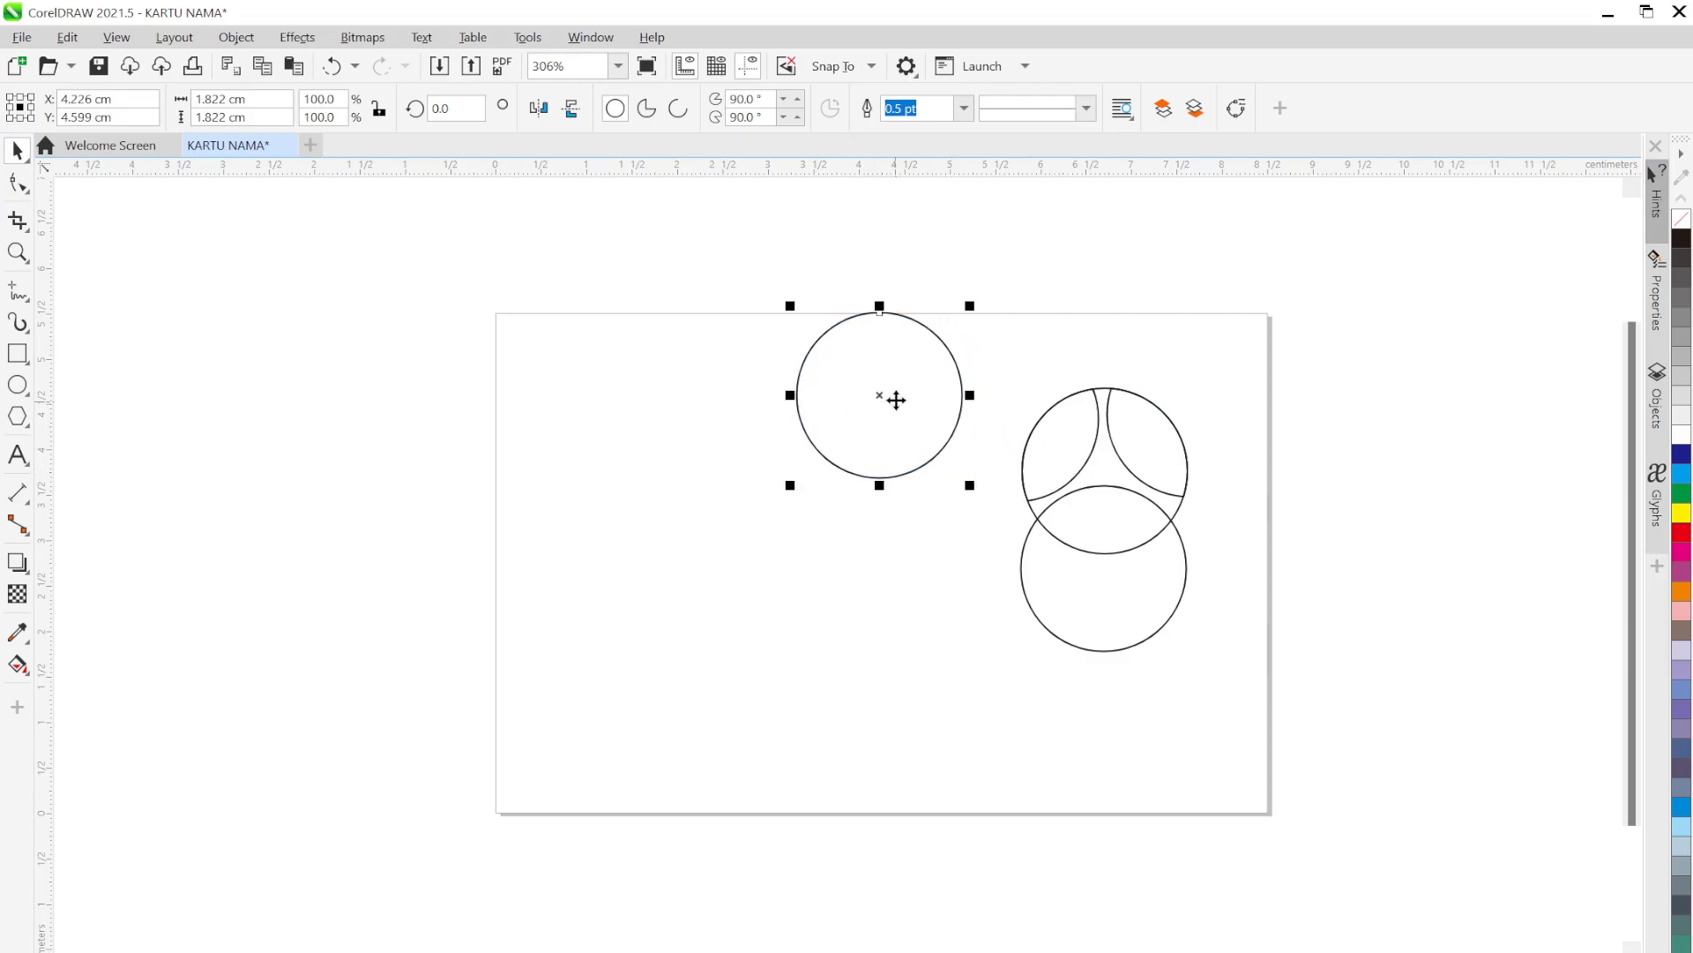
key("Delete")
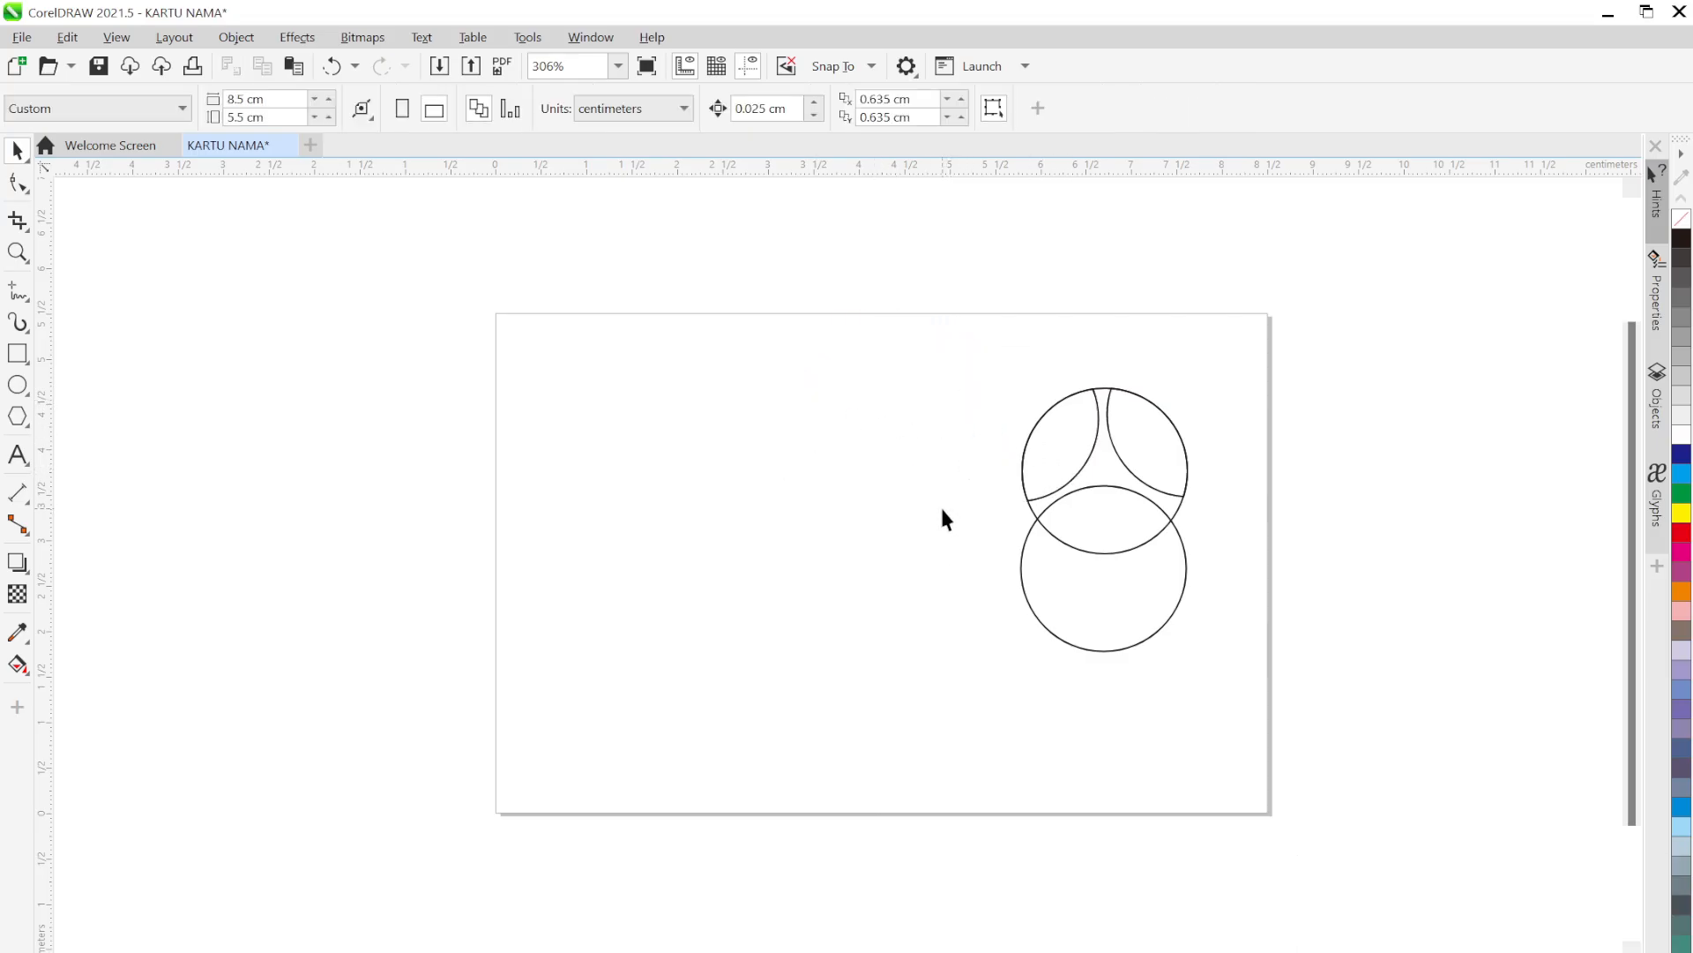
Intersect the upper and lower circles, then delete the lower and leftover outer circles
left_click(1095, 467)
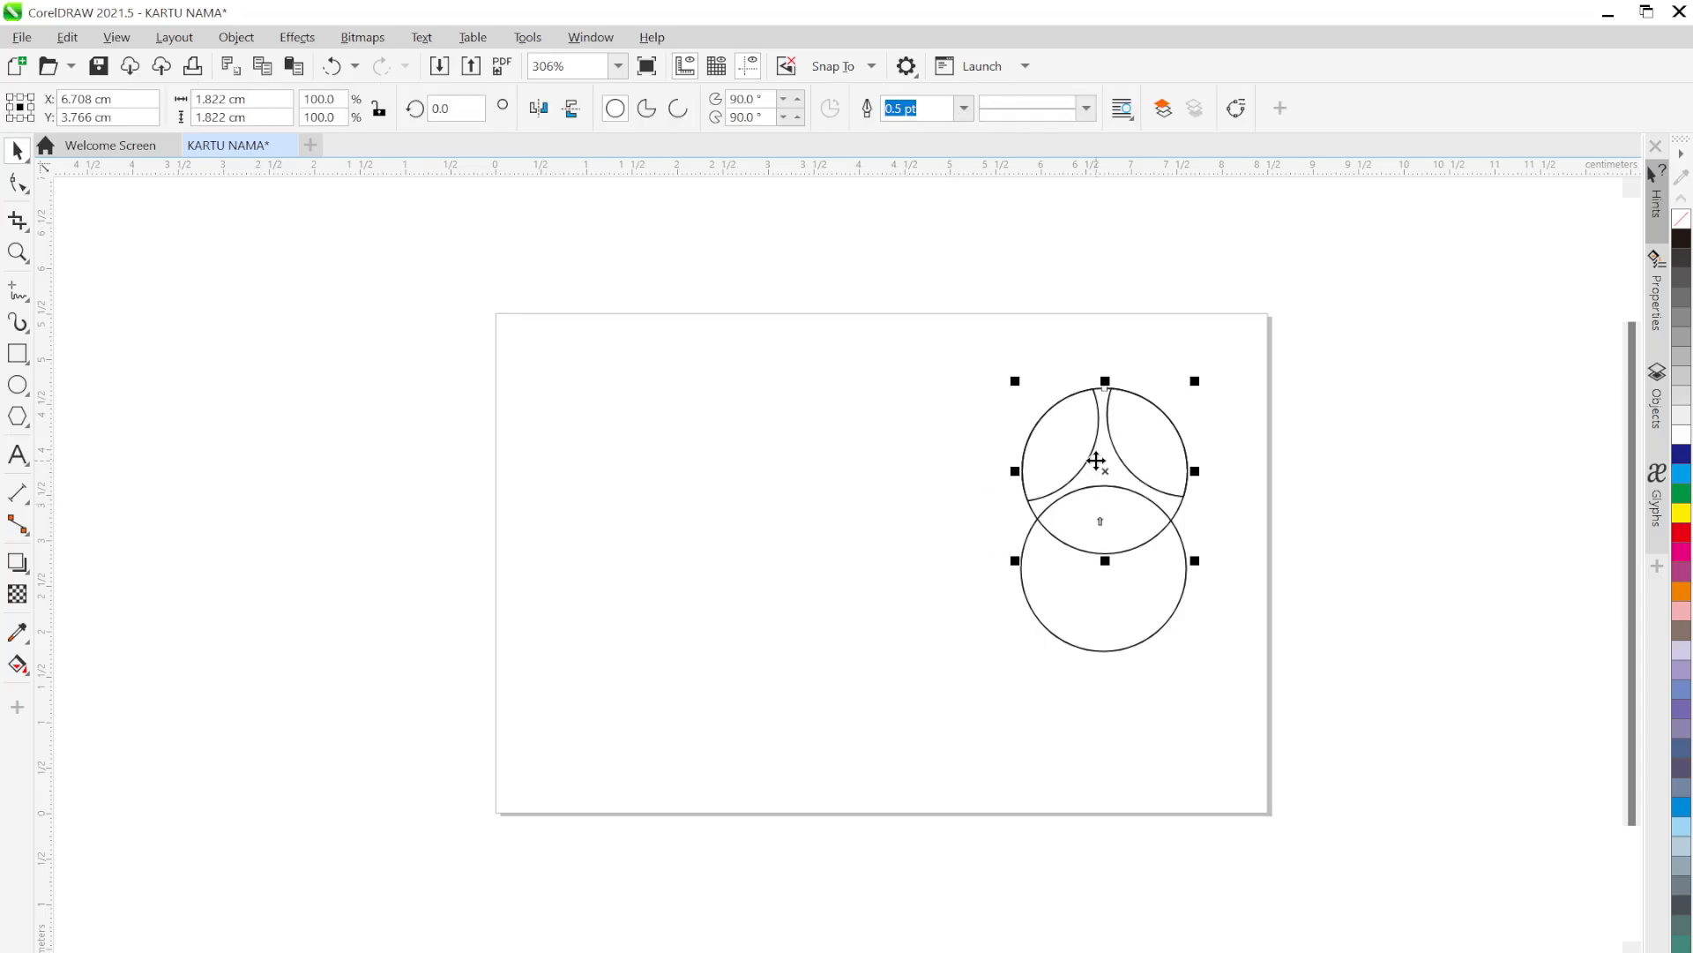
left_click(1118, 603, "shift")
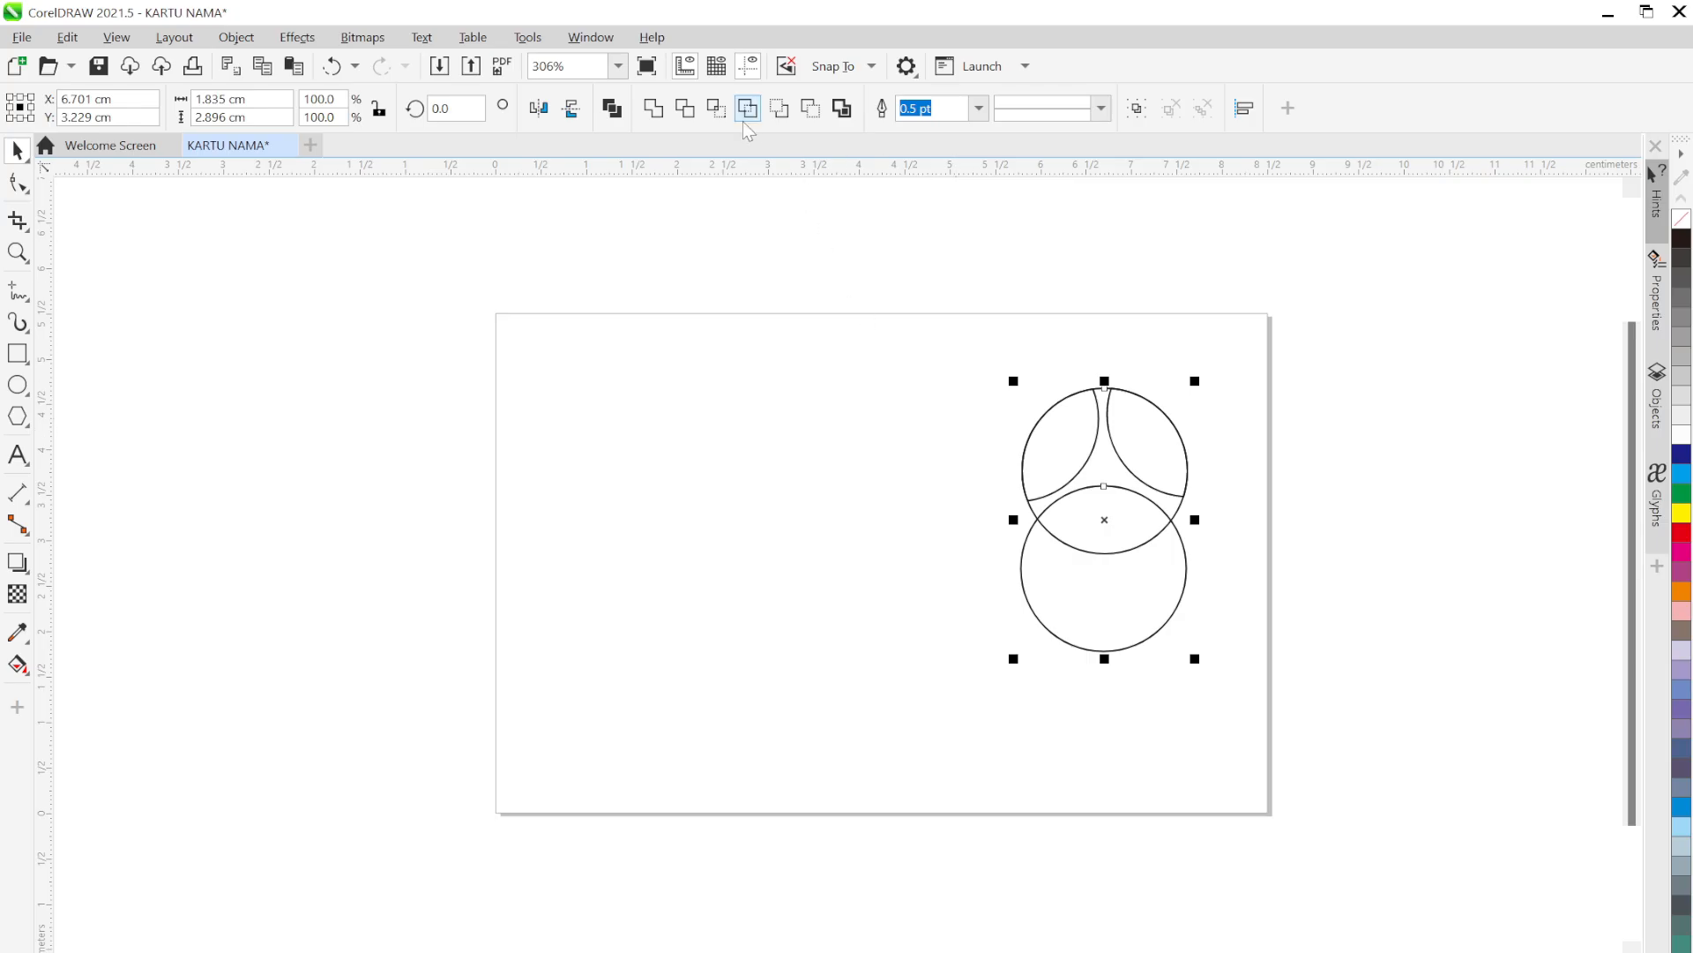
left_click(717, 107)
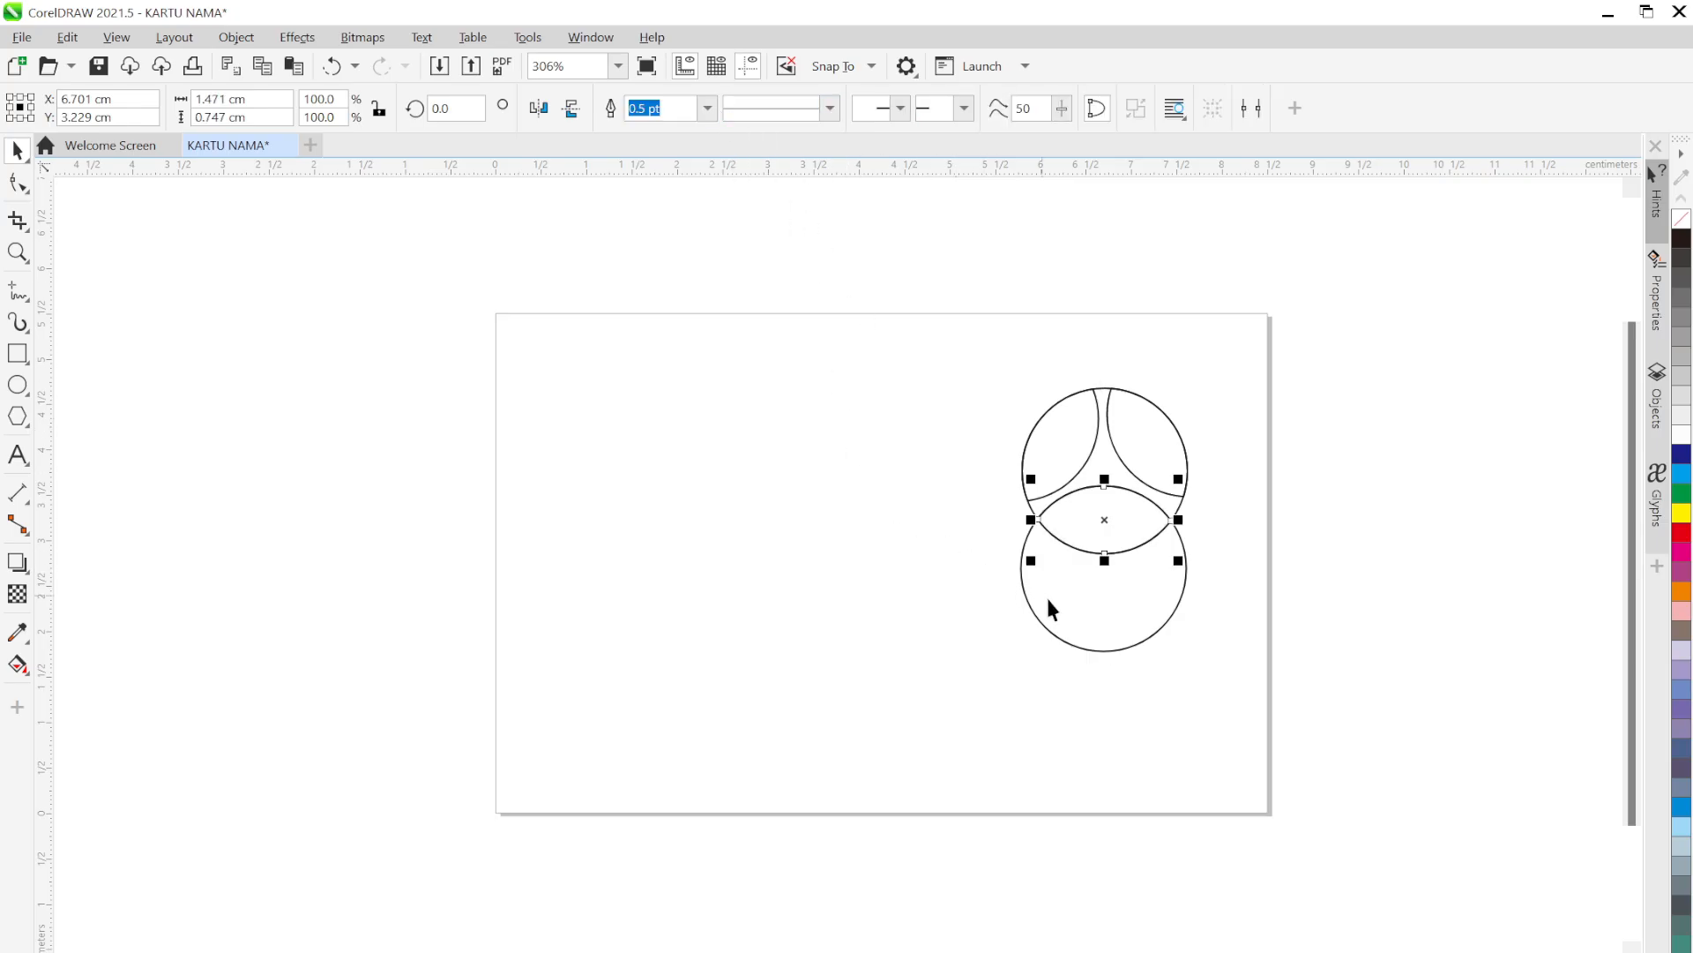
left_click_drag(1120, 637, 1118, 740)
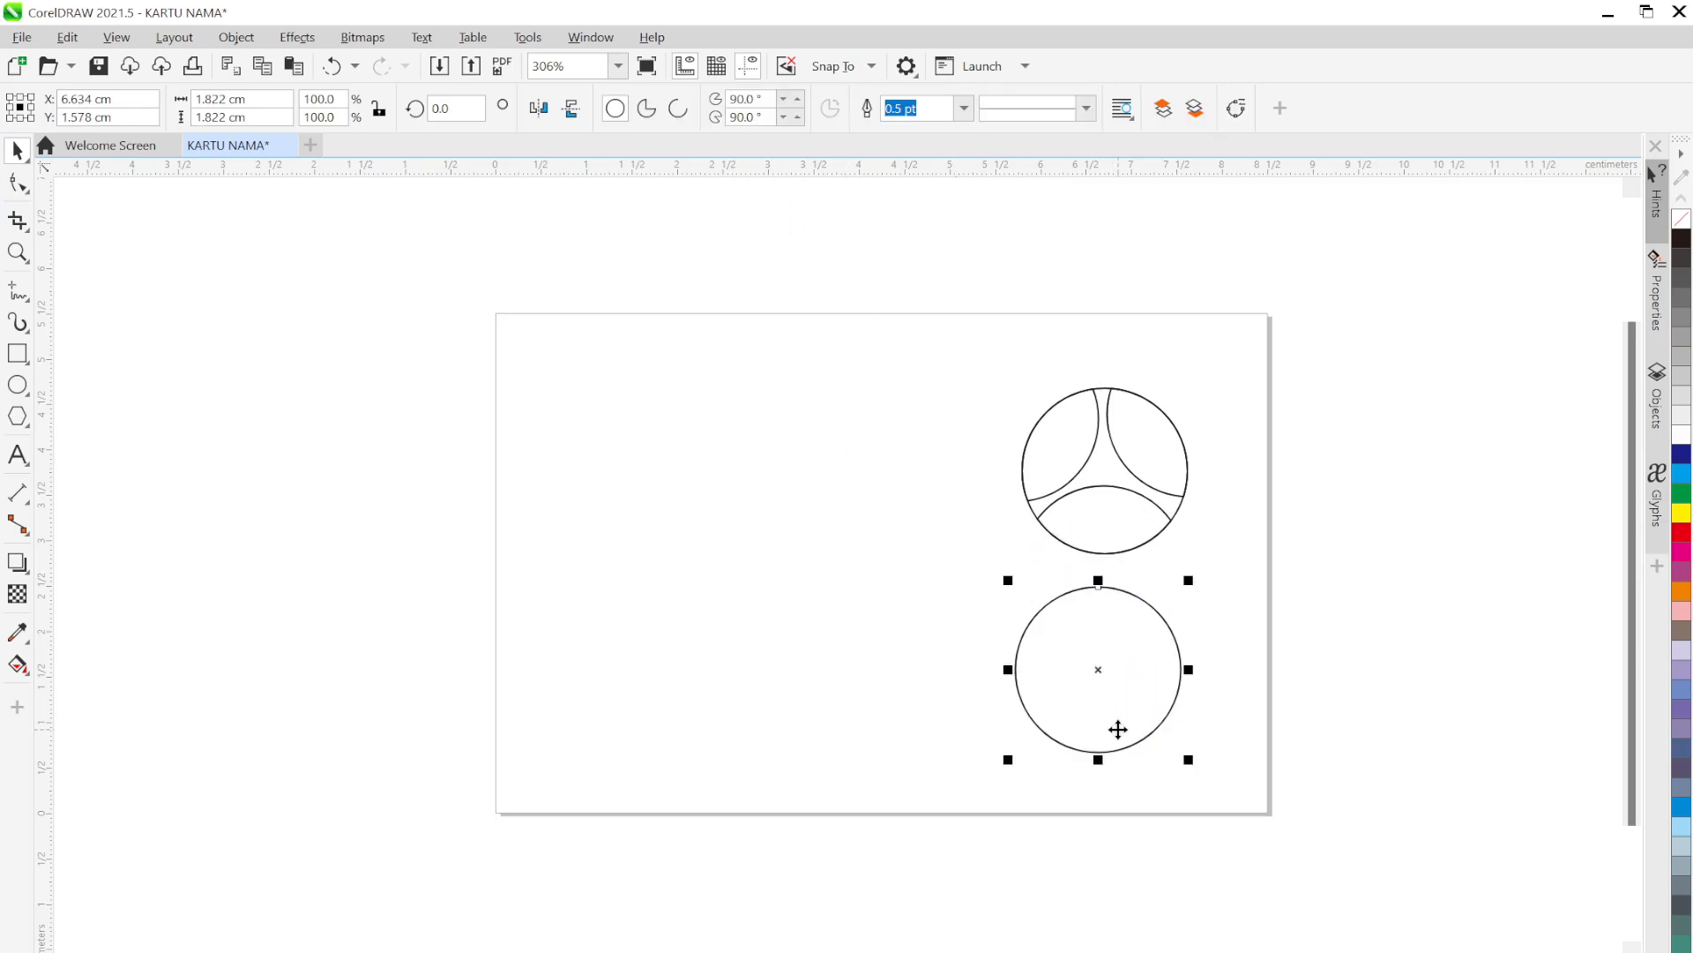
key("Delete")
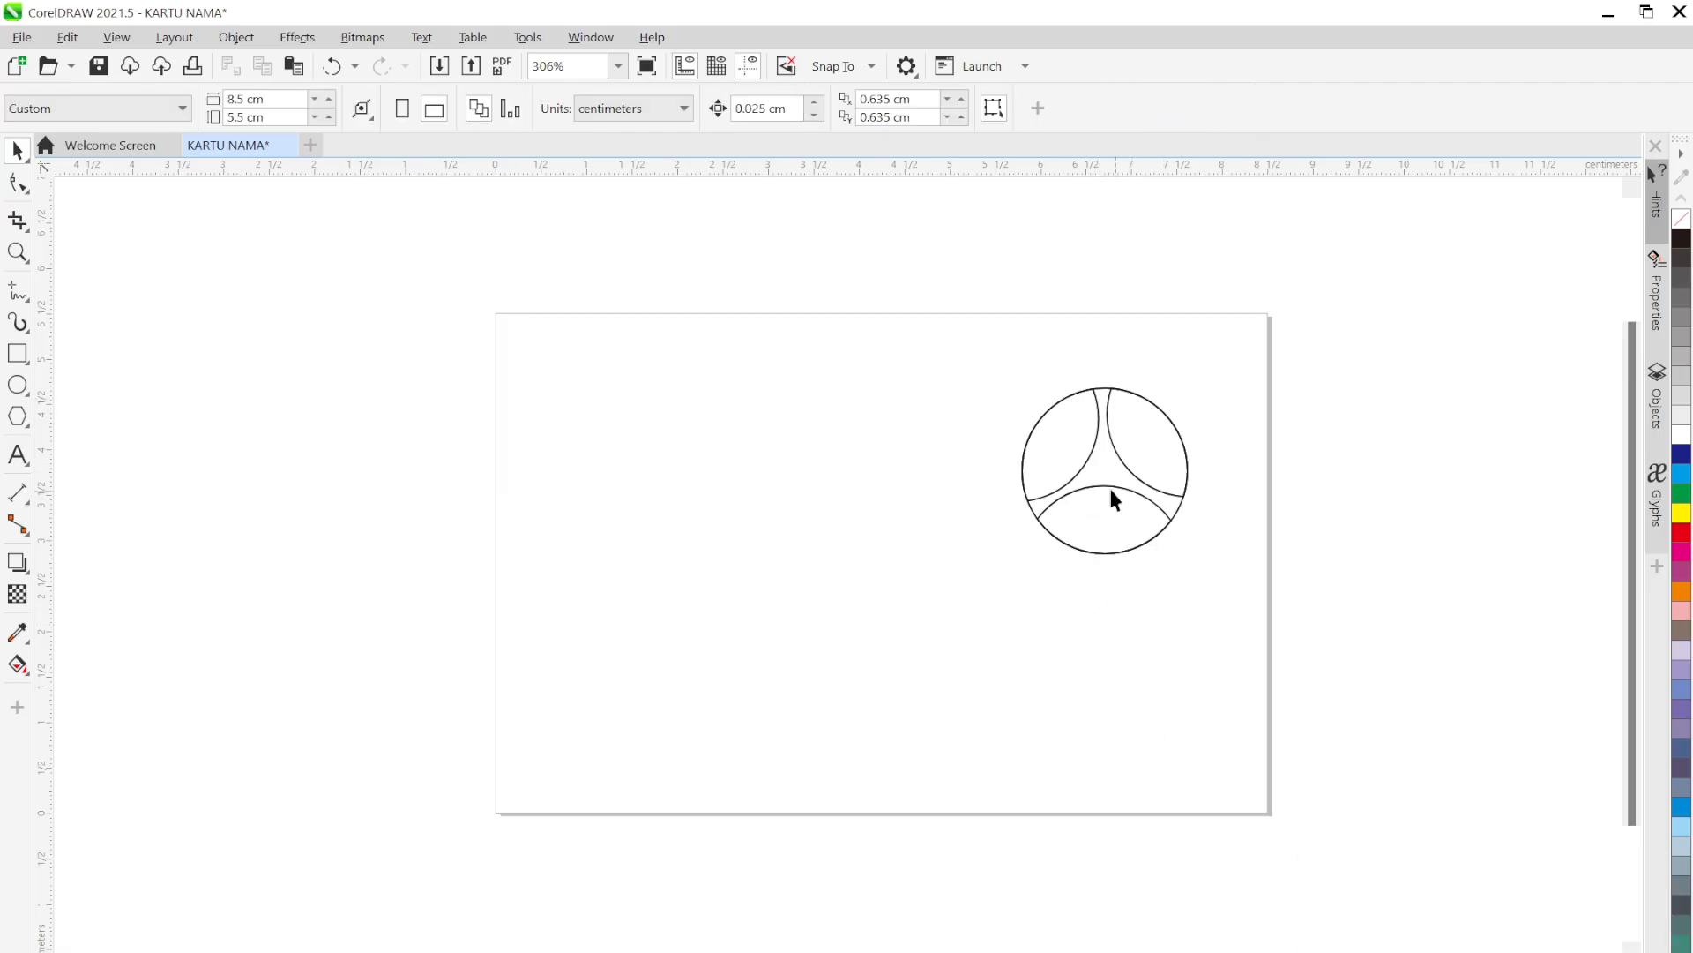
left_click_drag(1105, 468, 890, 480)
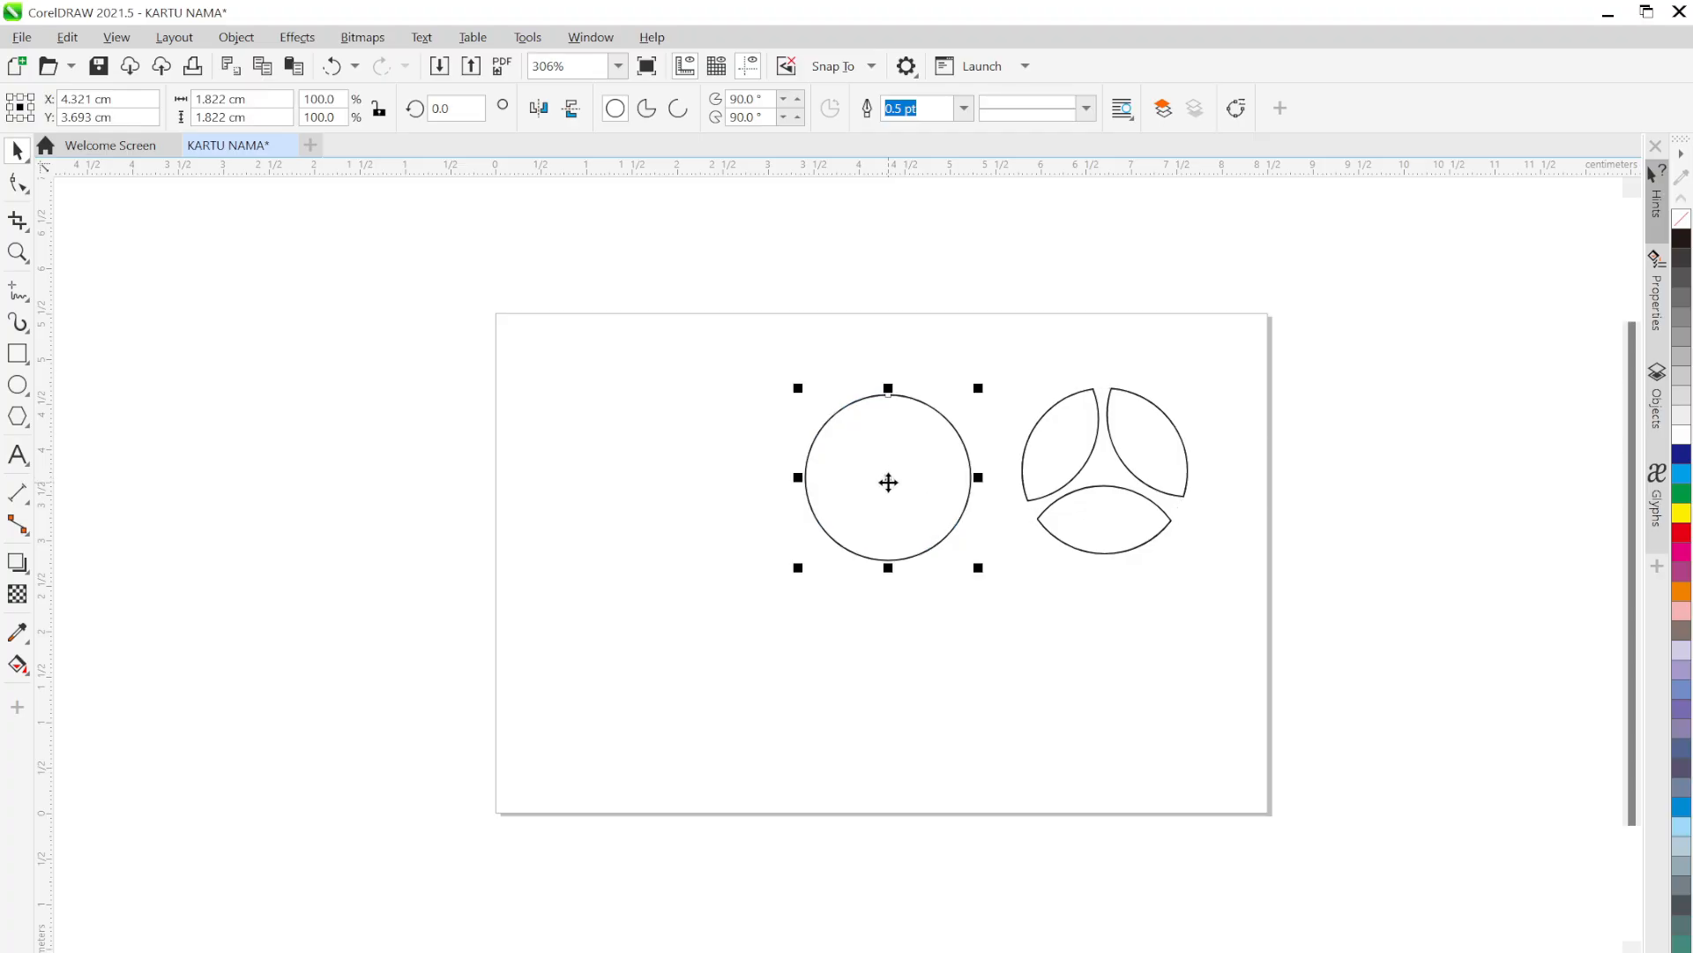
key("Delete")
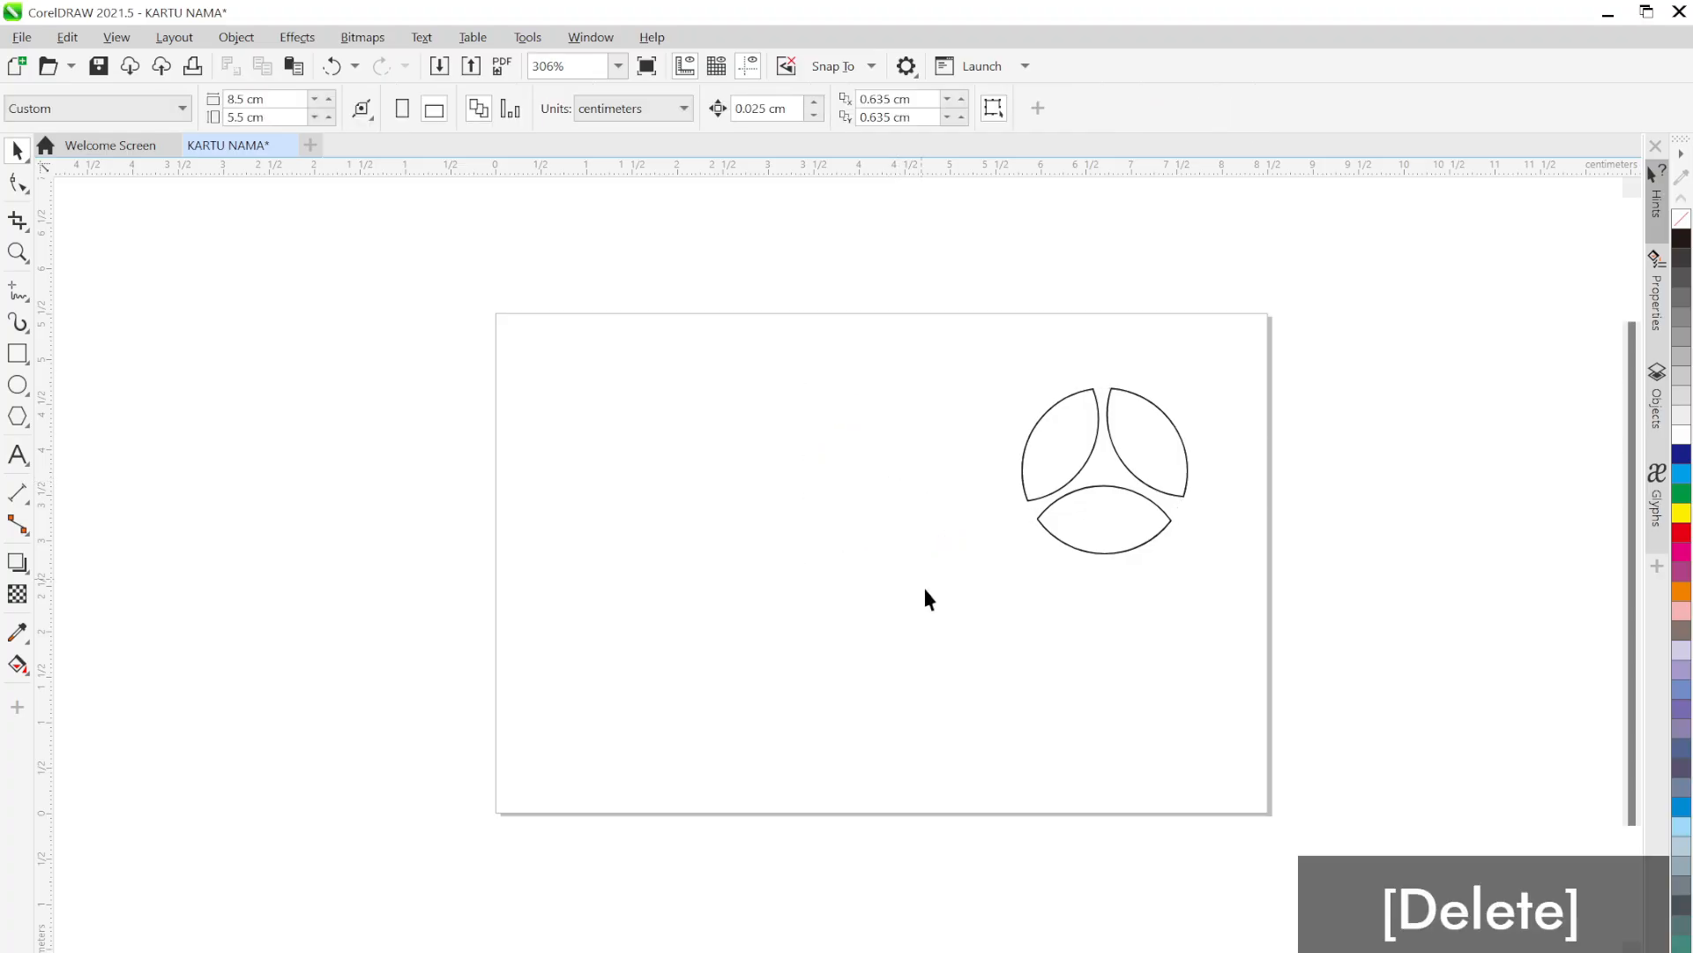
Glance at the KARTU NAMA.png reference in Photos, then minimize it again
left_click(1107, 933)
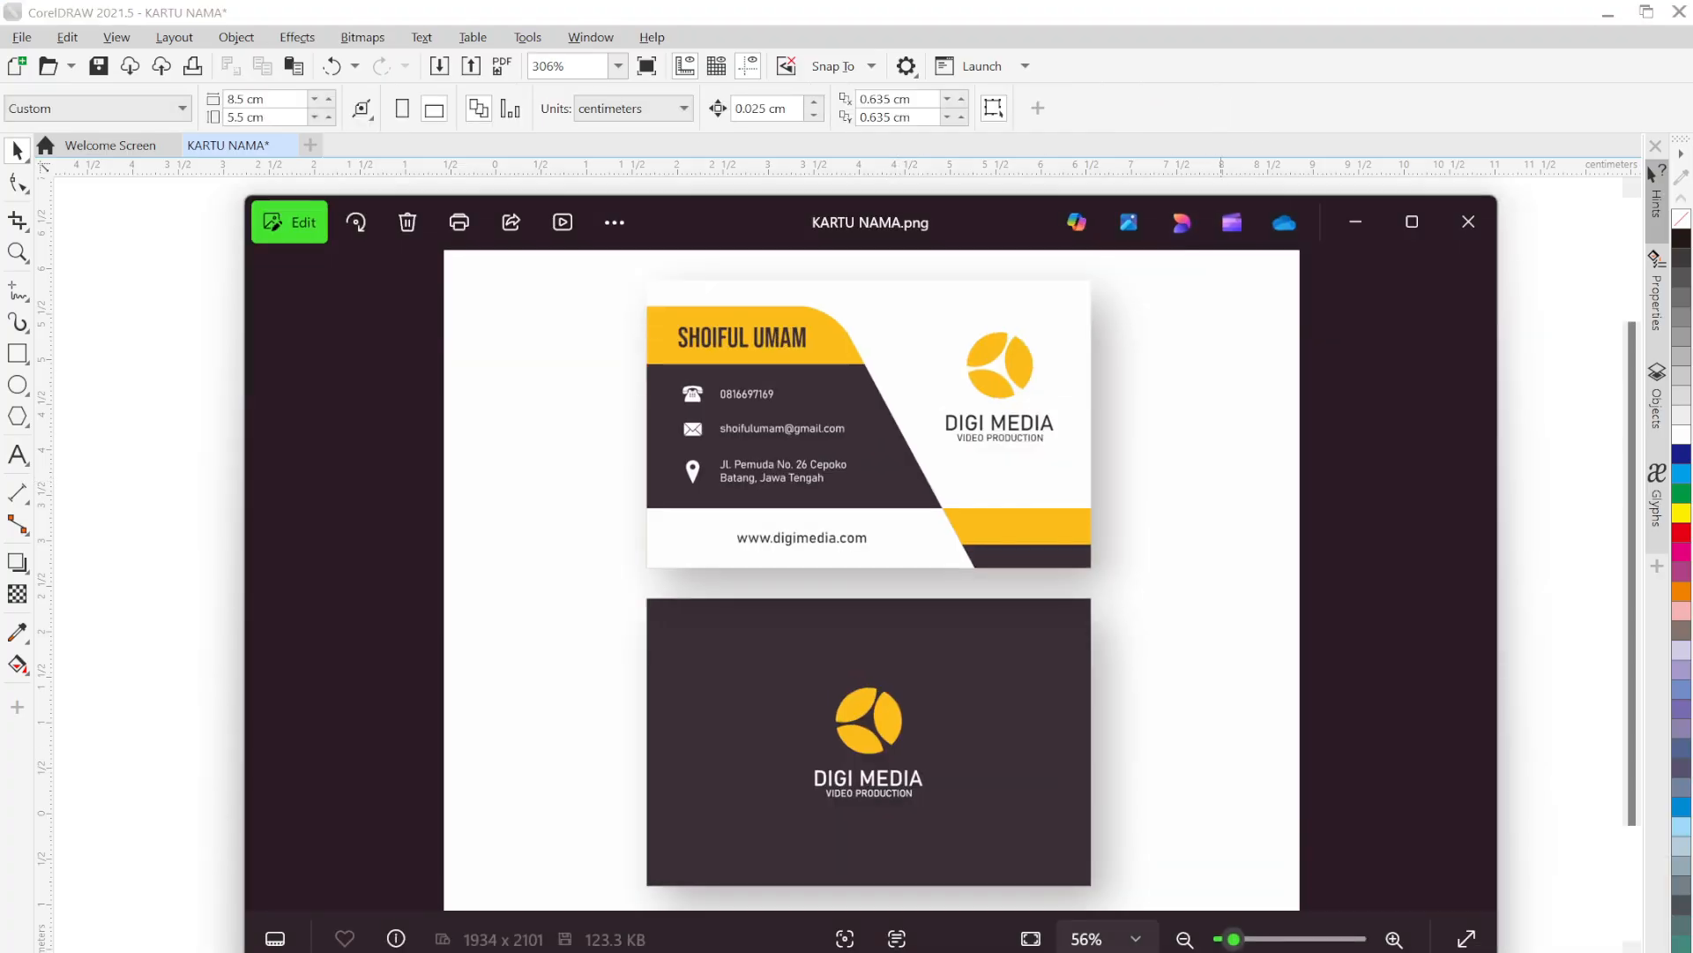
key("super+Down")
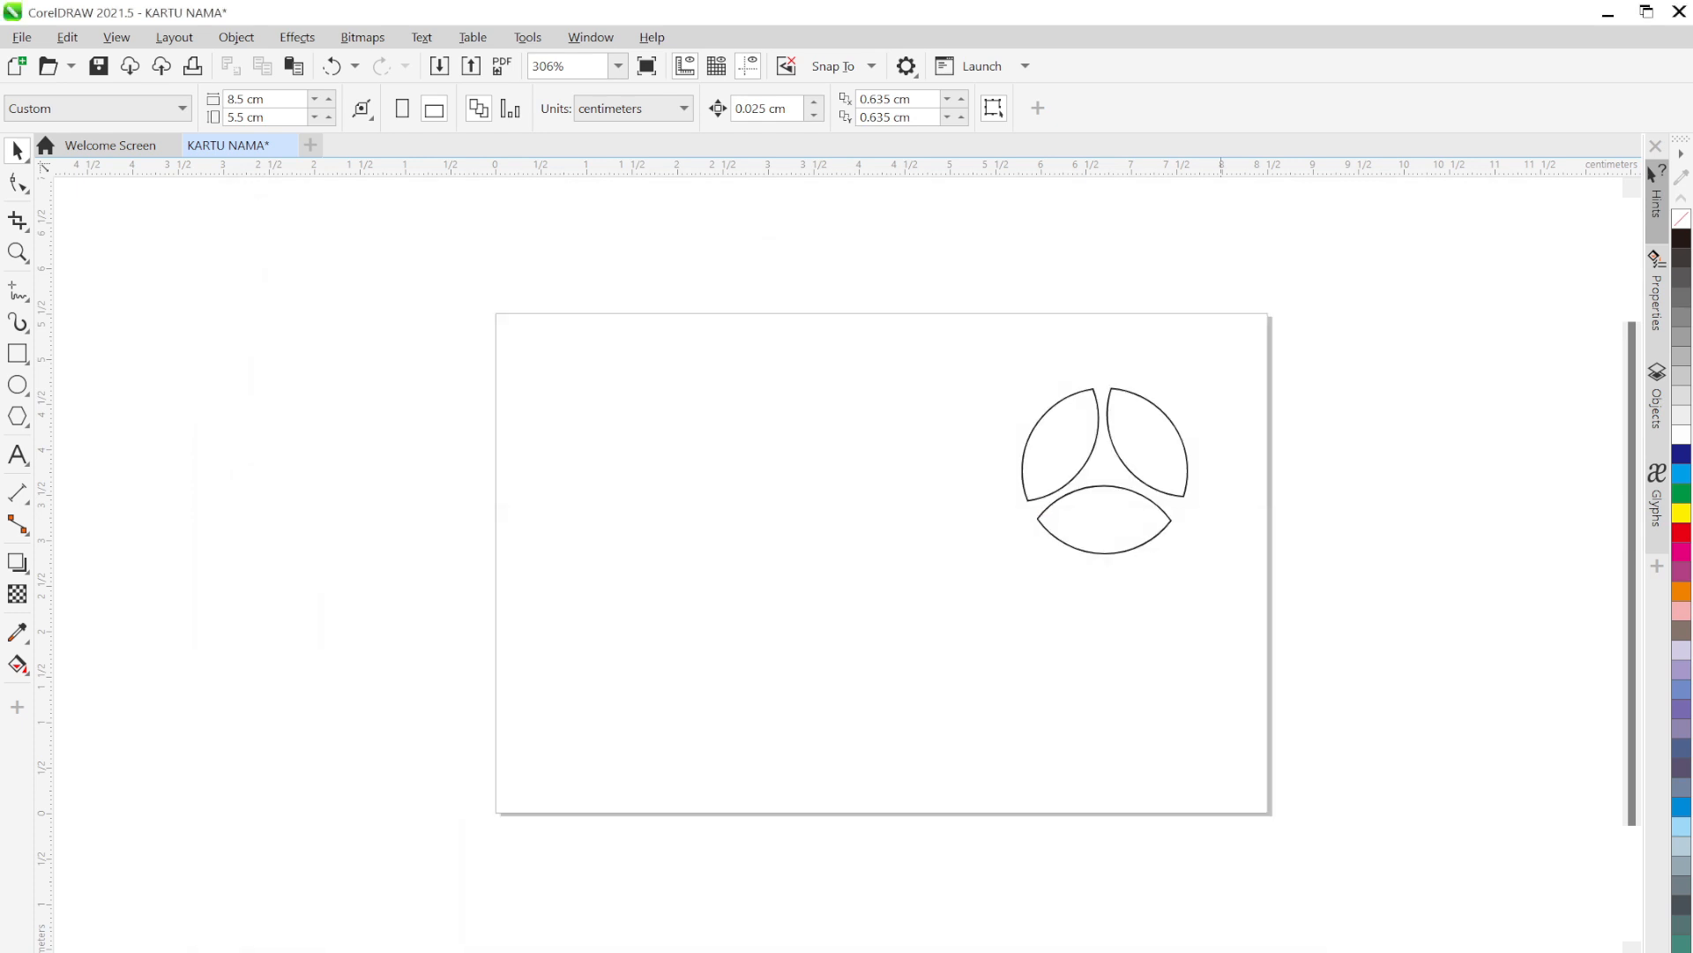
key("alt+Tab")
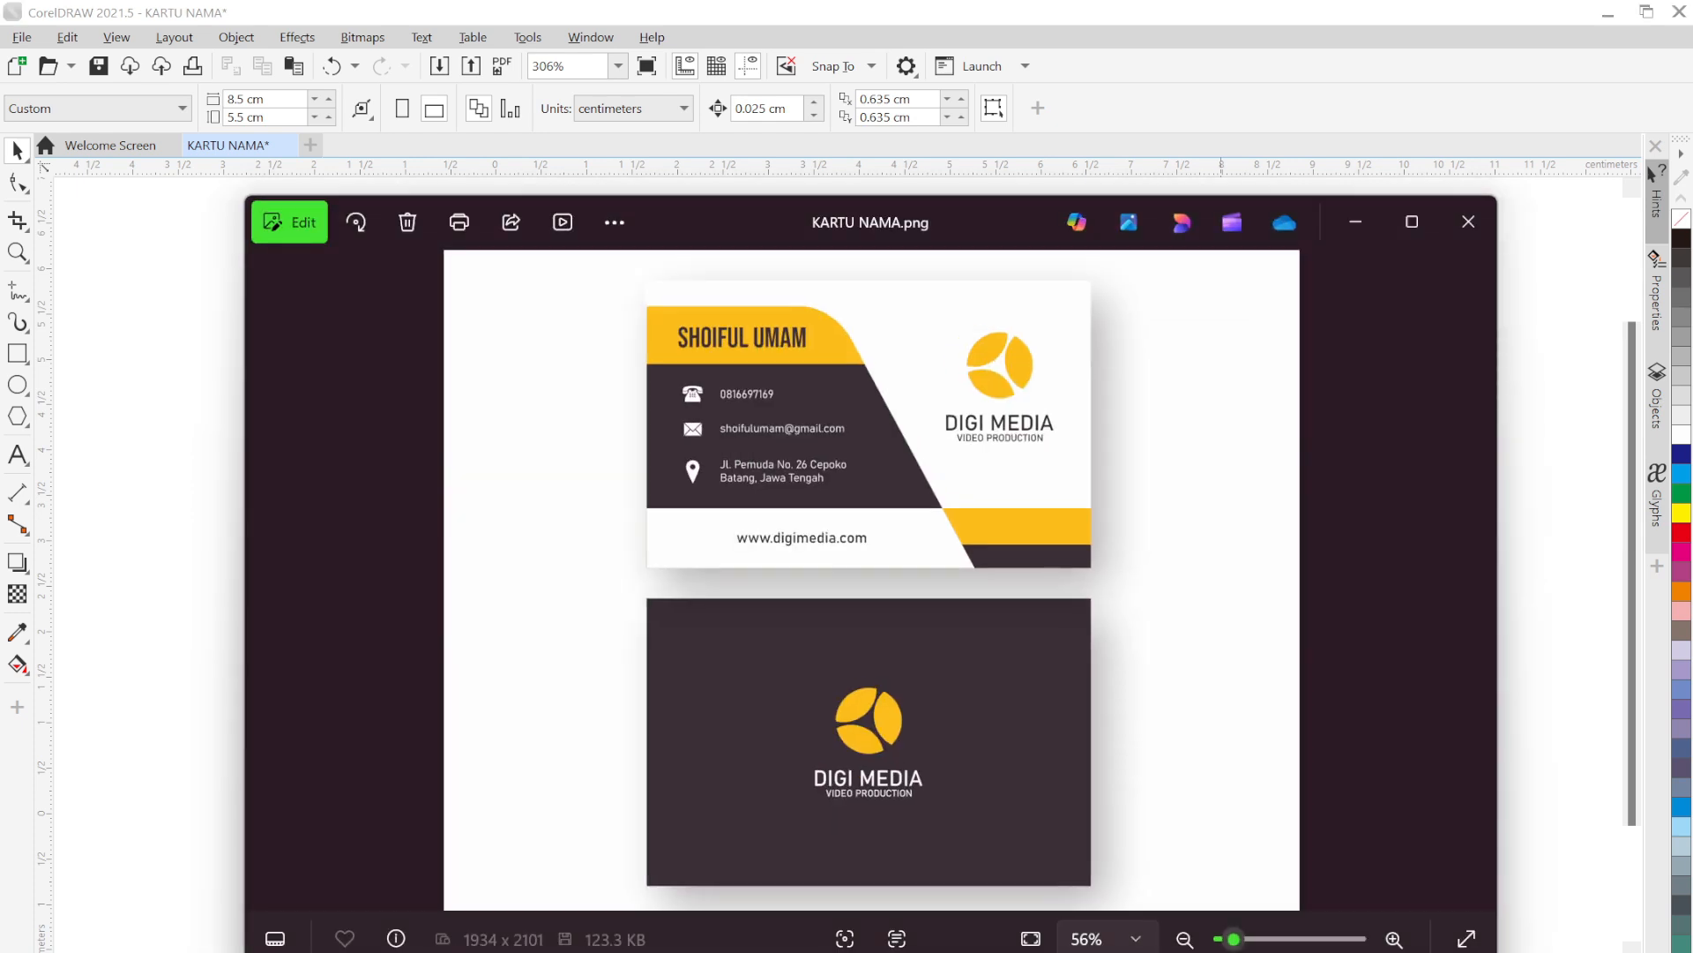
key("super+Down")
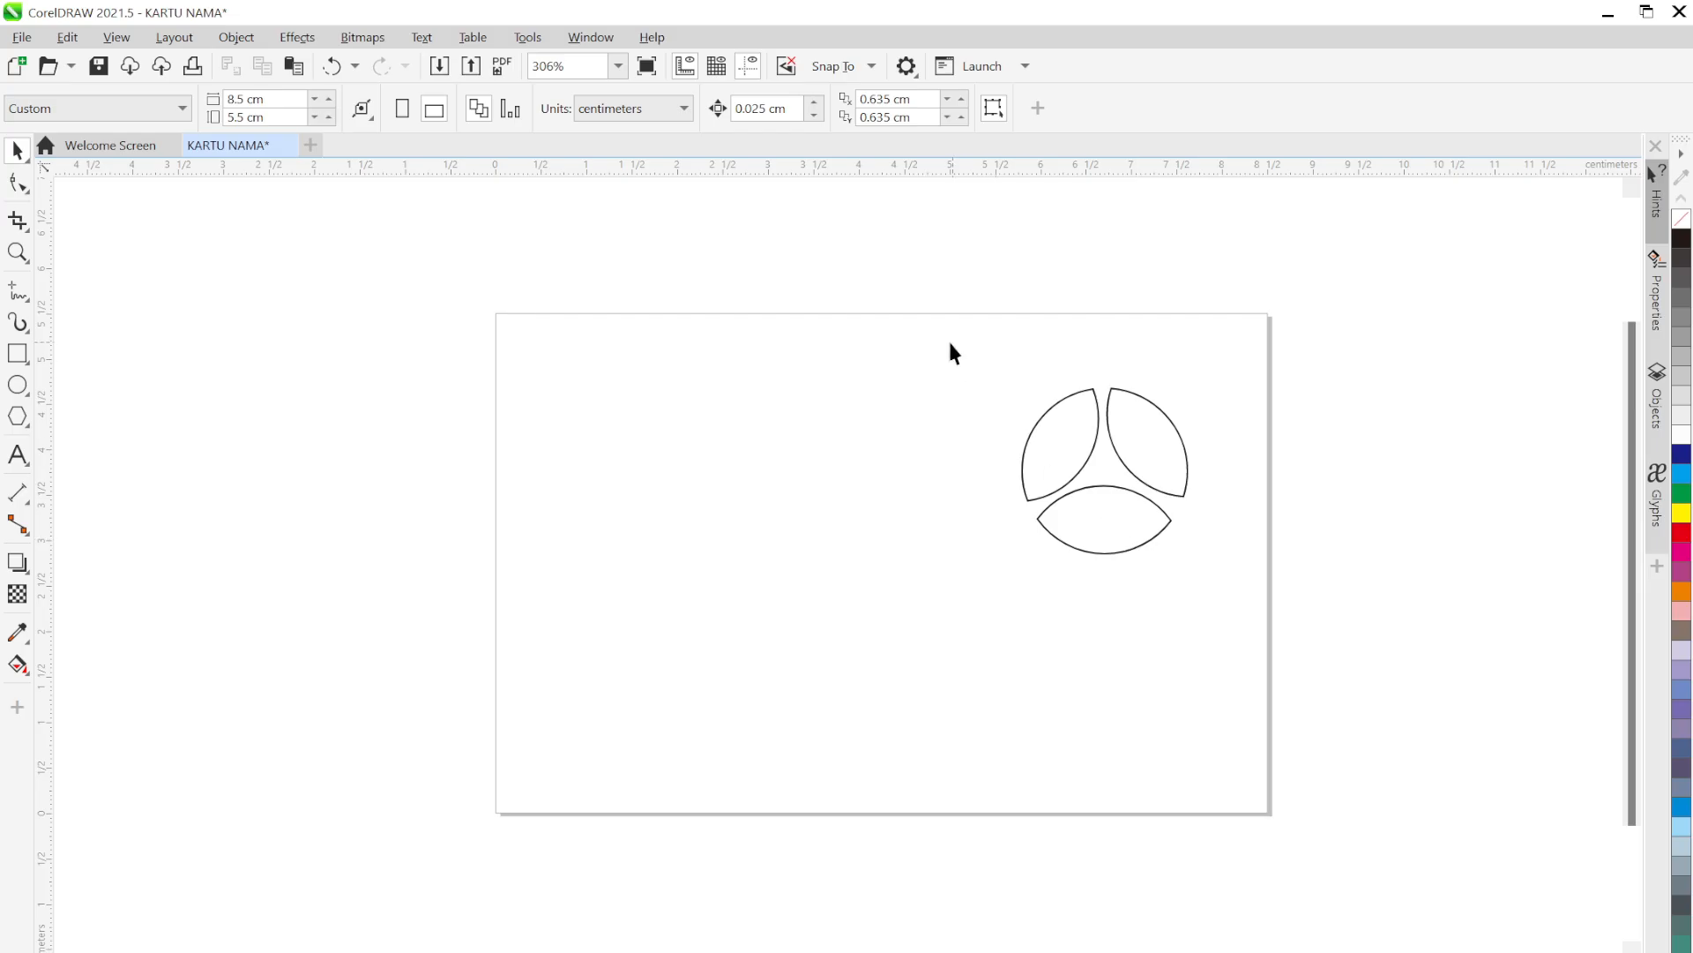
Fill the three lens shapes with yellow, mixing in a little red for a golden tone
left_click_drag(949, 338, 1219, 583)
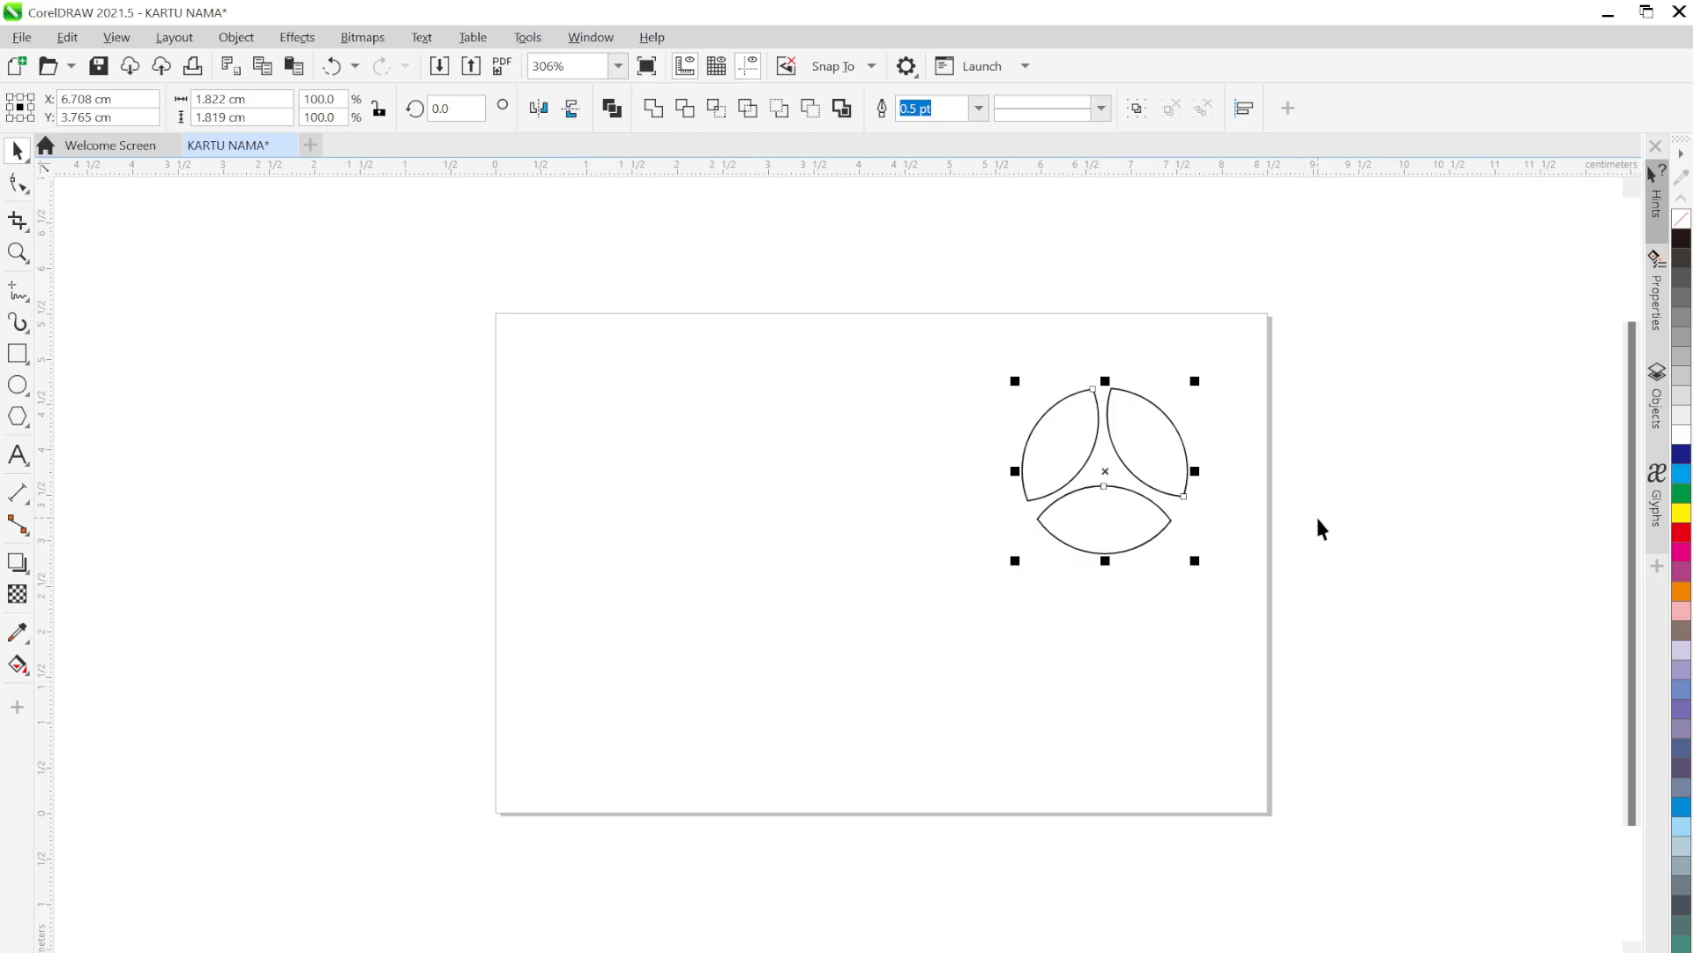
left_click(1682, 520)
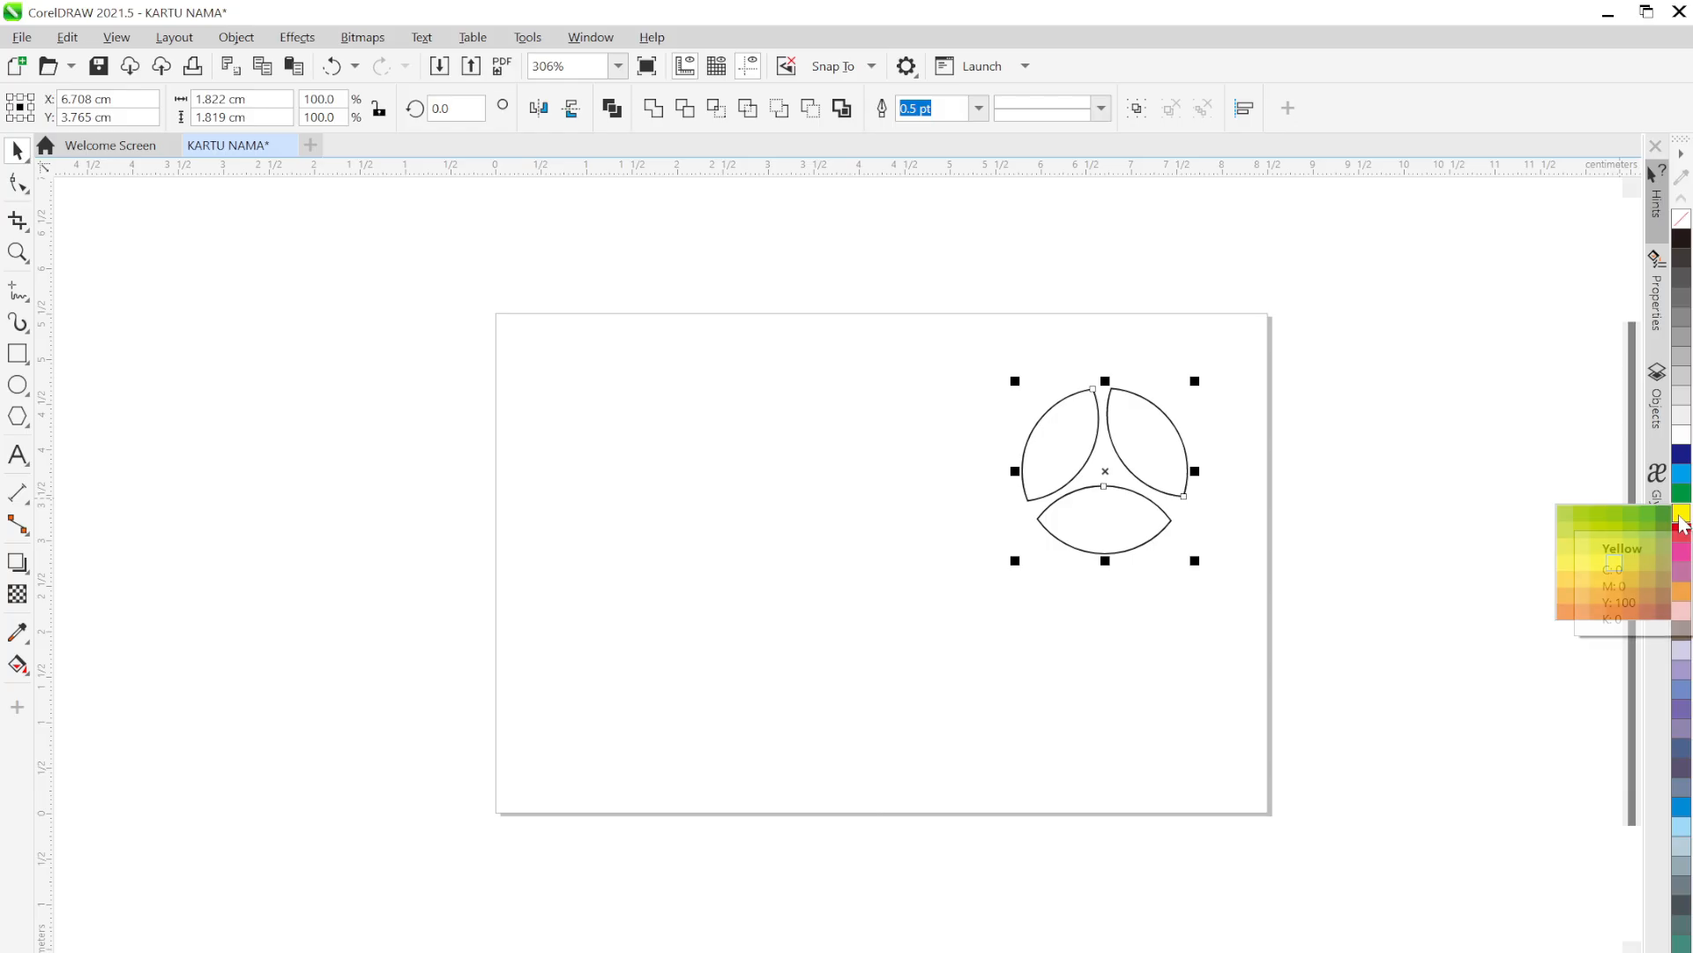
left_click(1682, 520)
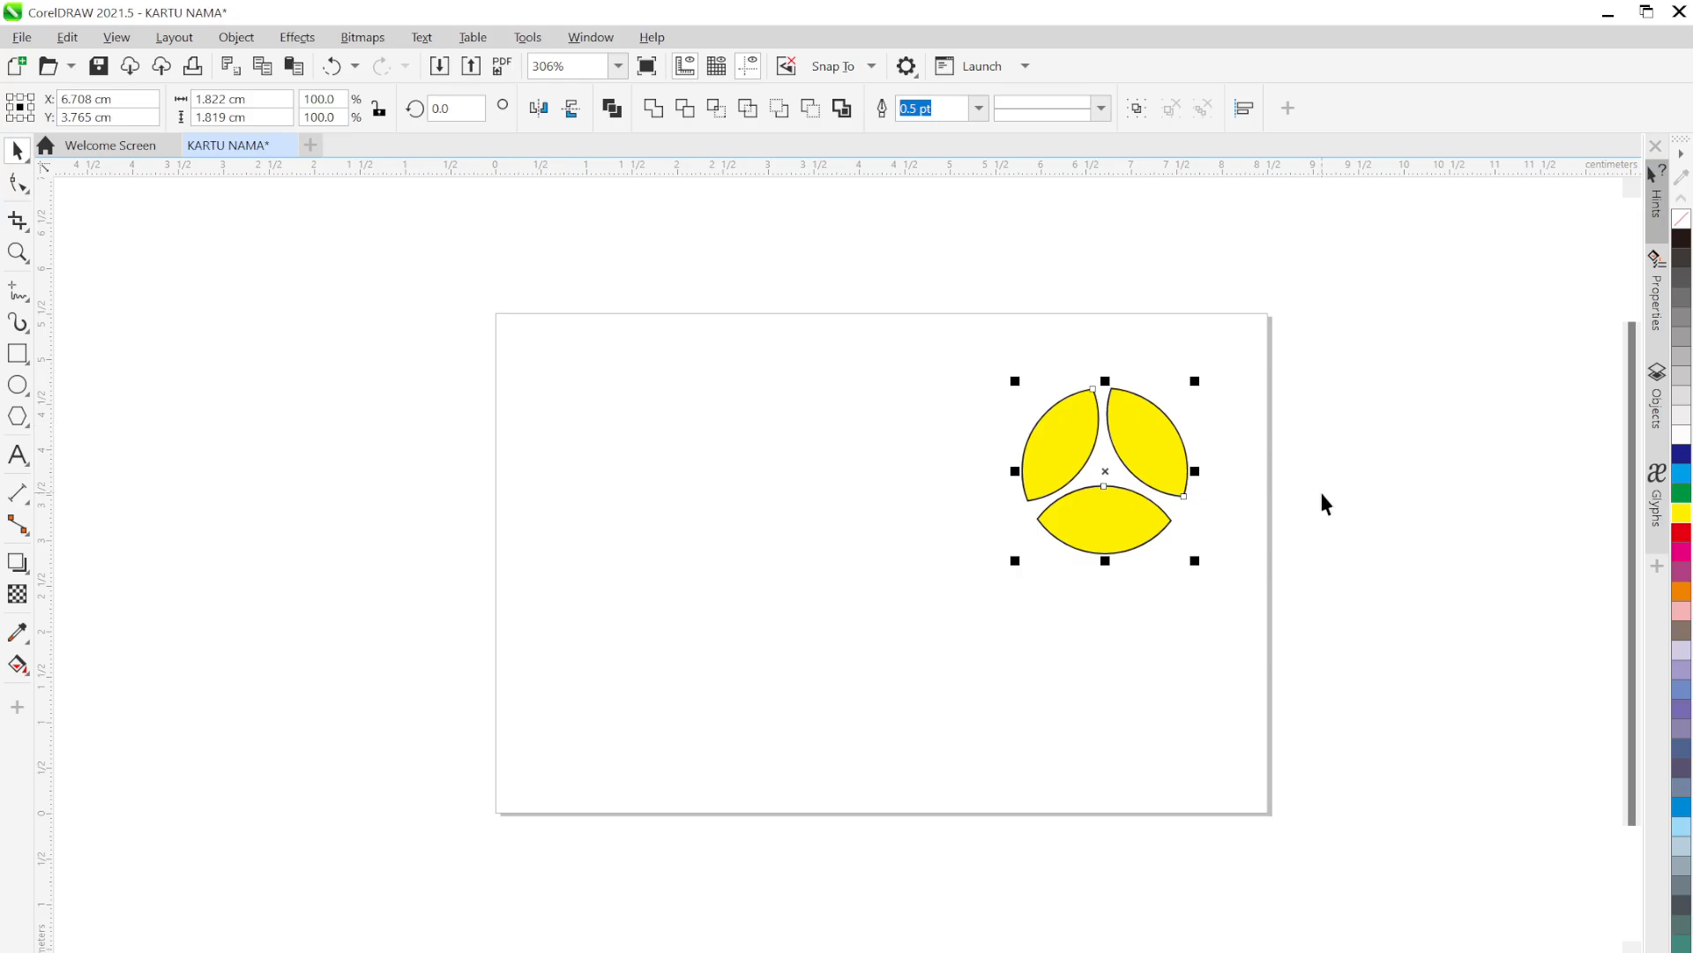
key("ctrl")
left_click(1681, 536, "ctrl")
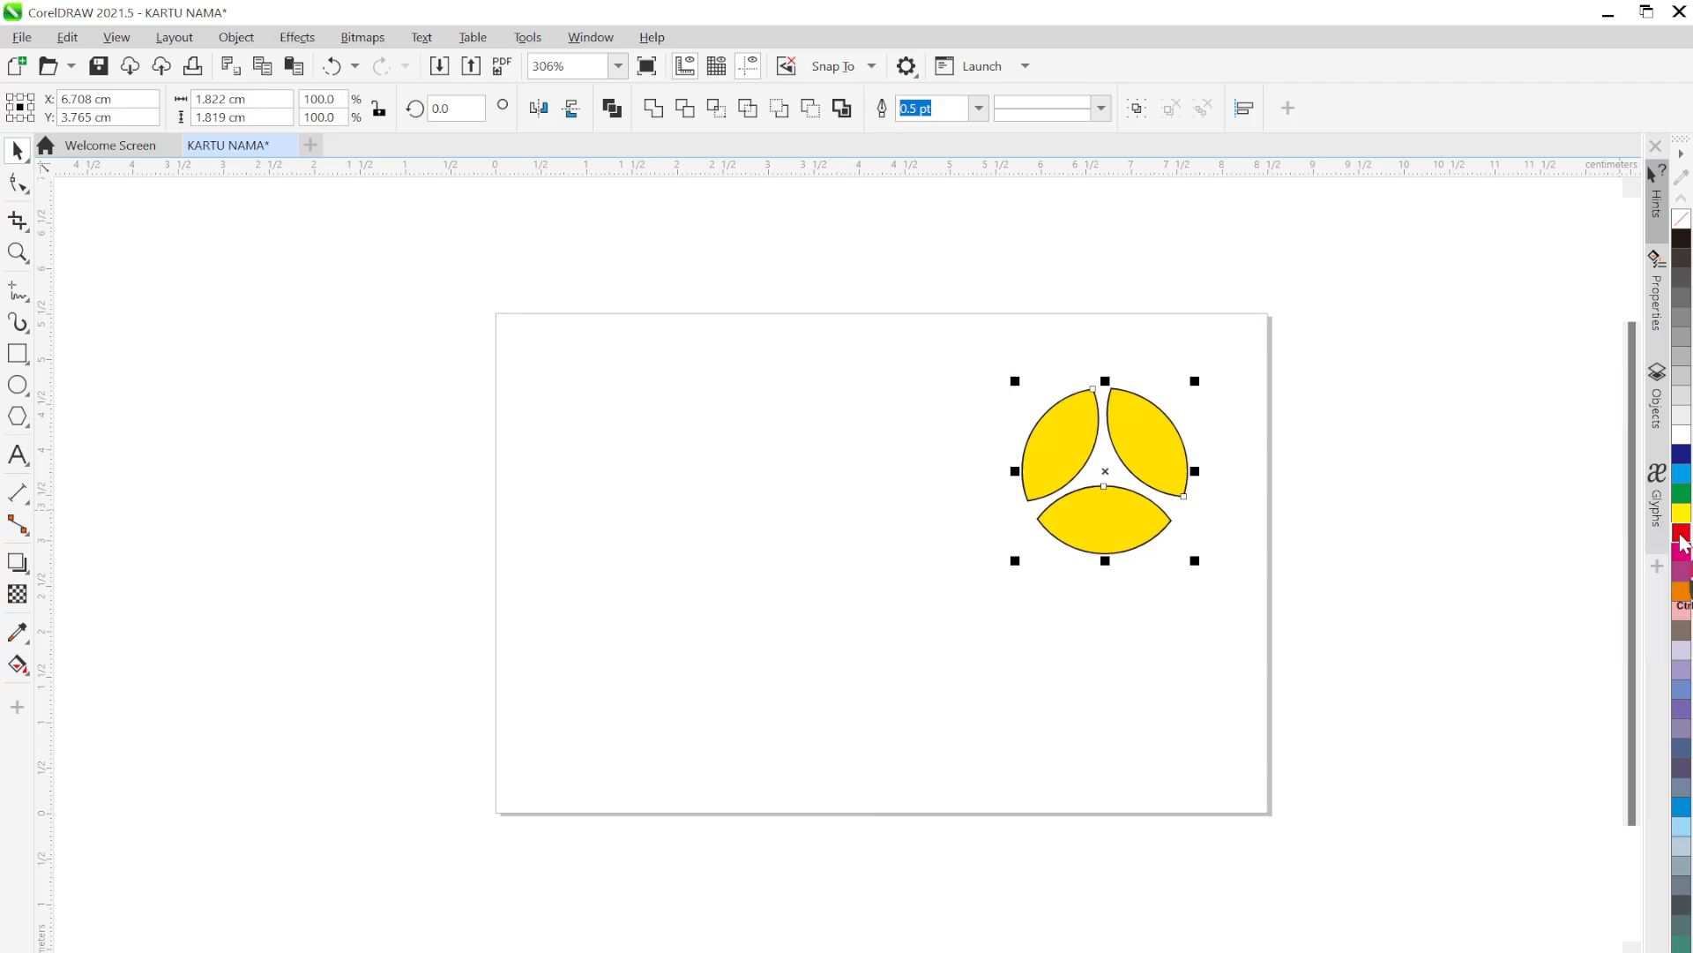
left_click(1682, 536, "ctrl")
left_click(1364, 485)
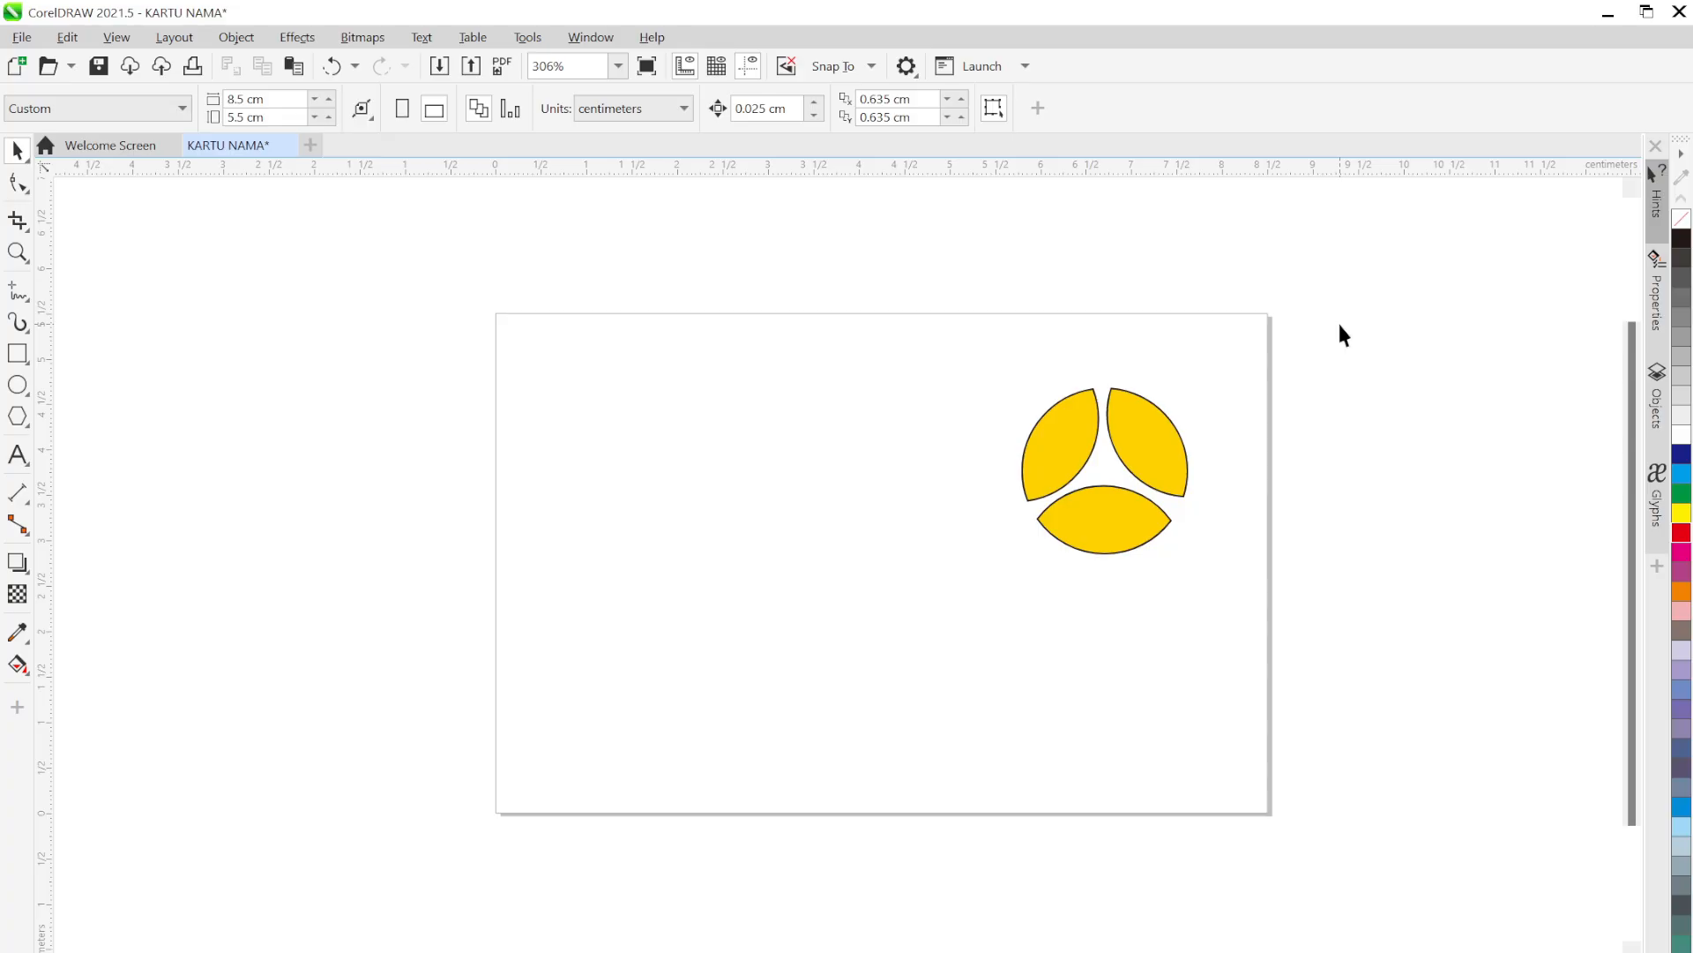
Set the outline width of the three yellow logo pieces to None
left_click_drag(1340, 324, 944, 609)
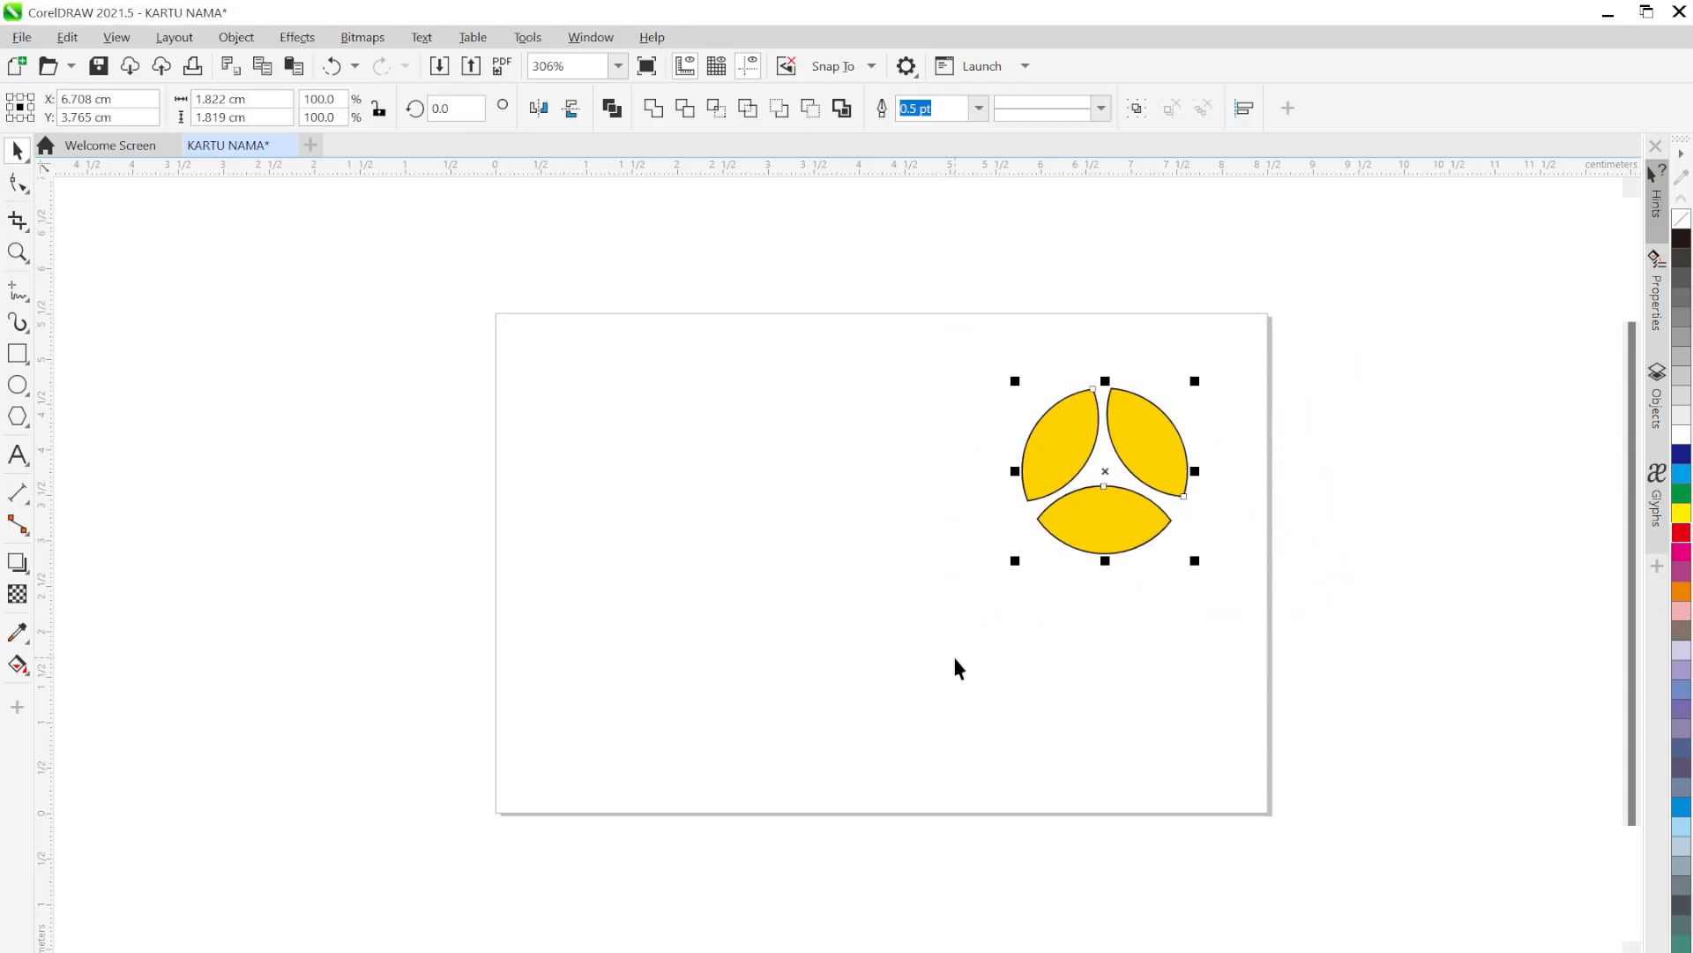
left_click(979, 108)
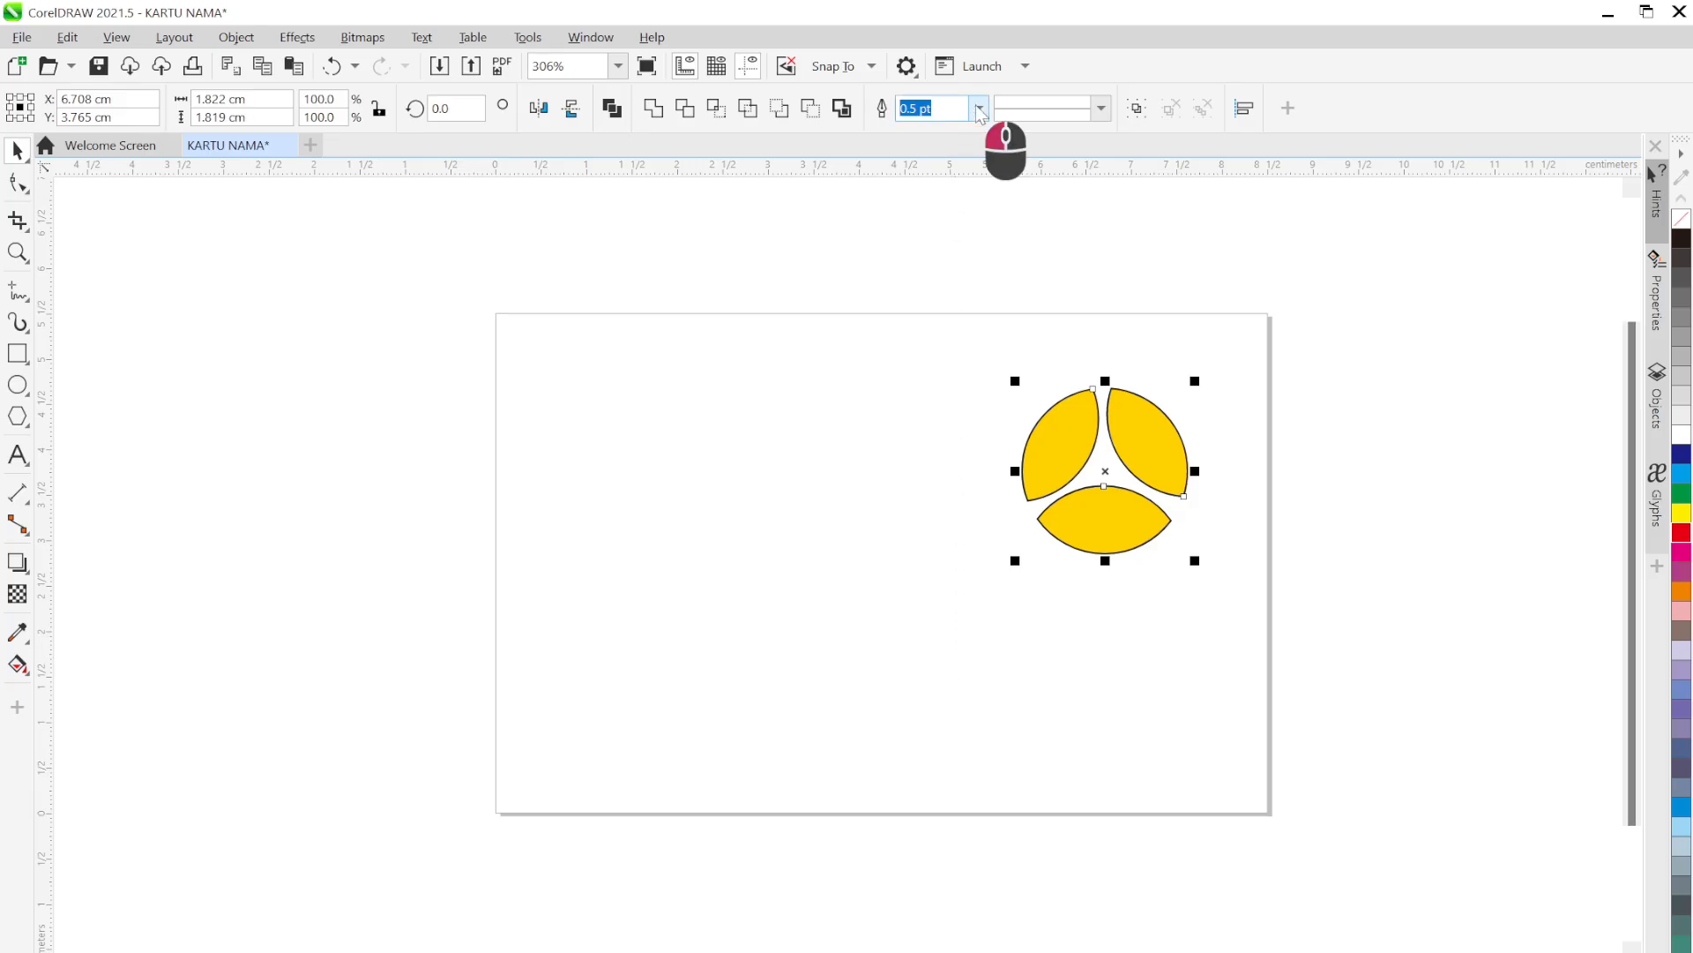
left_click(966, 137)
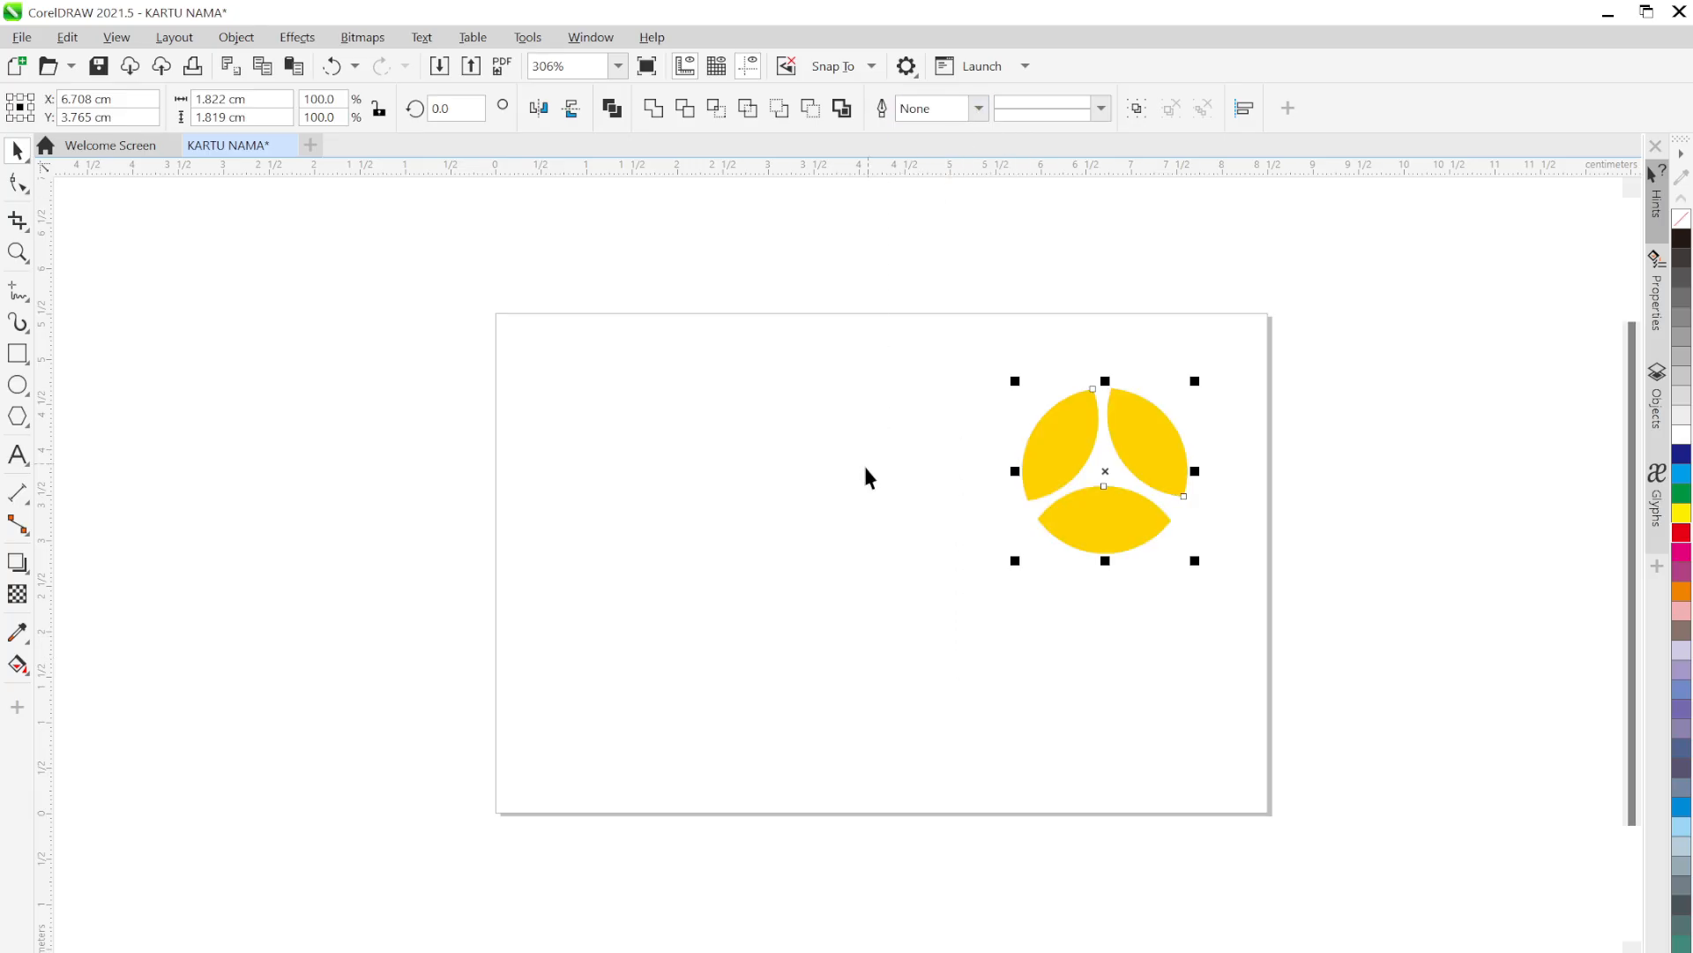
left_click(857, 496)
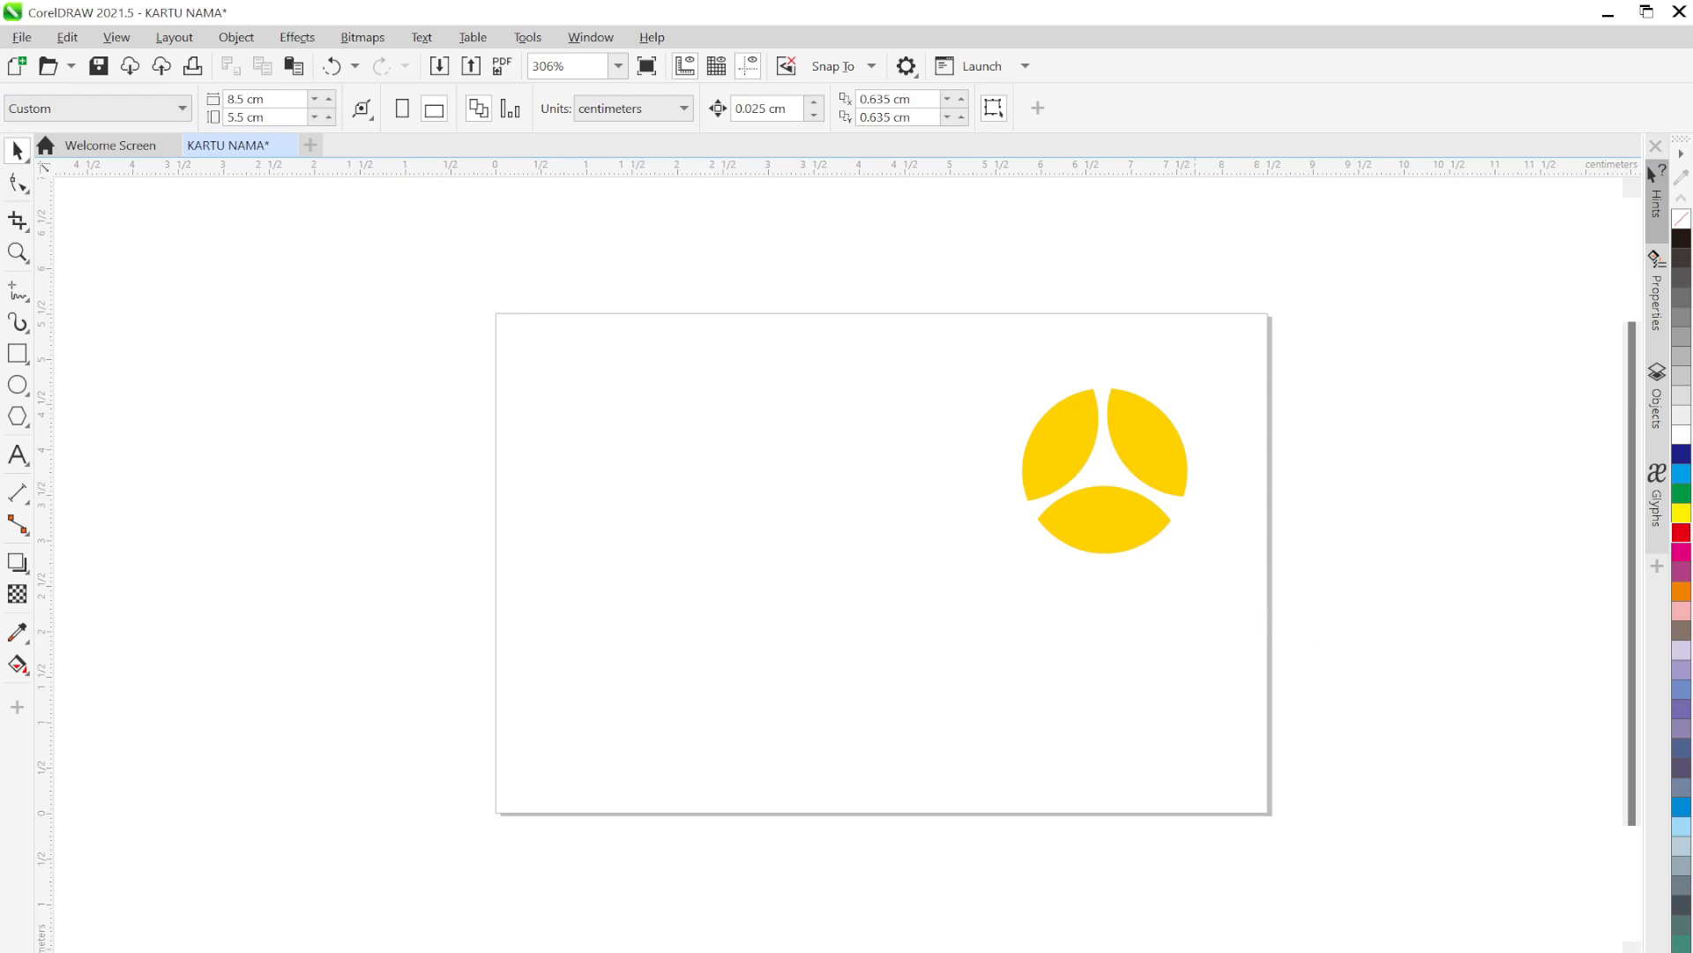
Rotate the three-piece yellow logo slightly clockwise to 346.28°
key("alt+Tab")
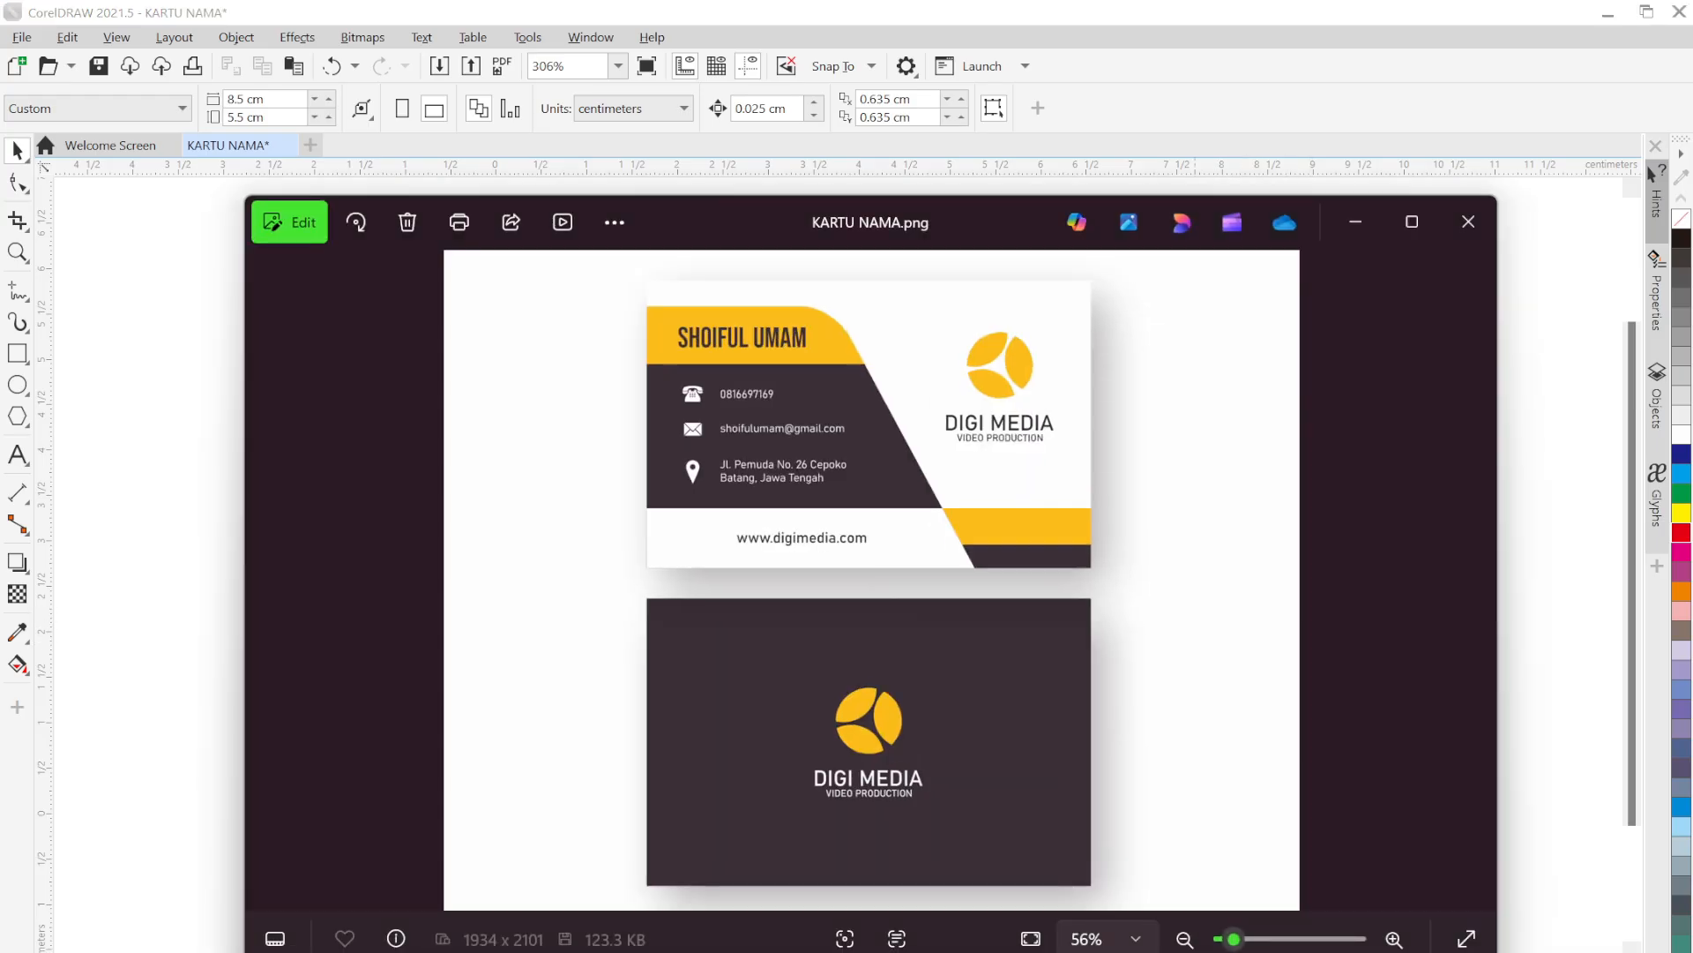
key("alt+Tab")
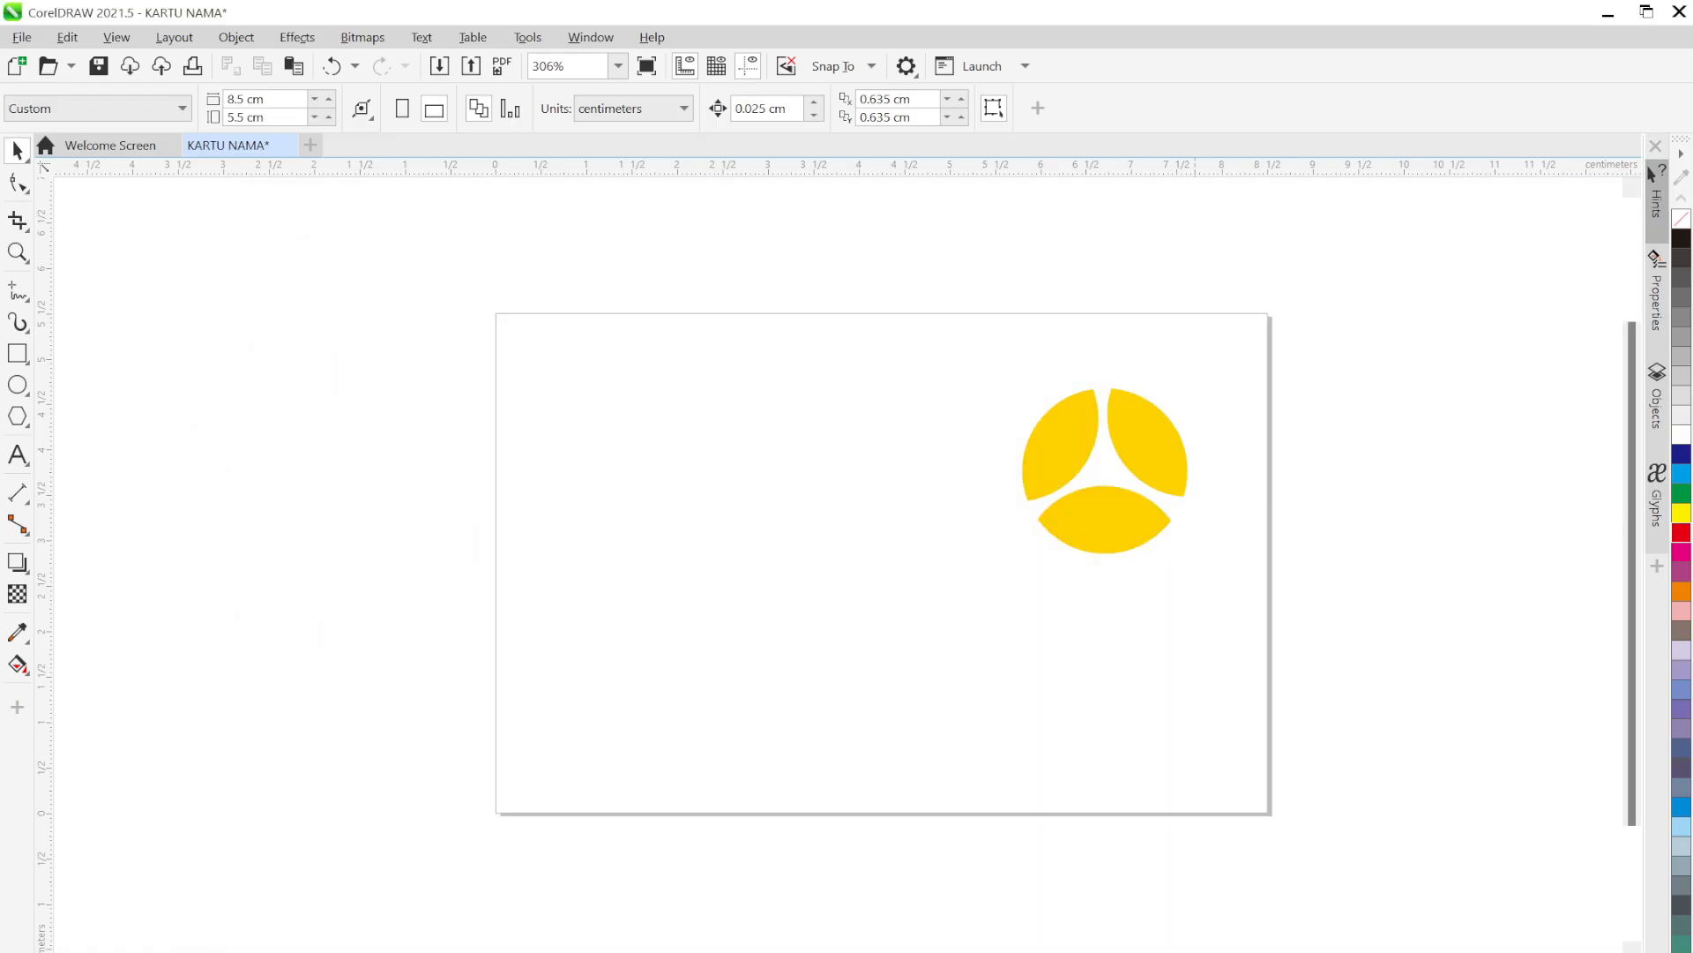
left_click_drag(1339, 617, 941, 326)
left_click(1107, 468)
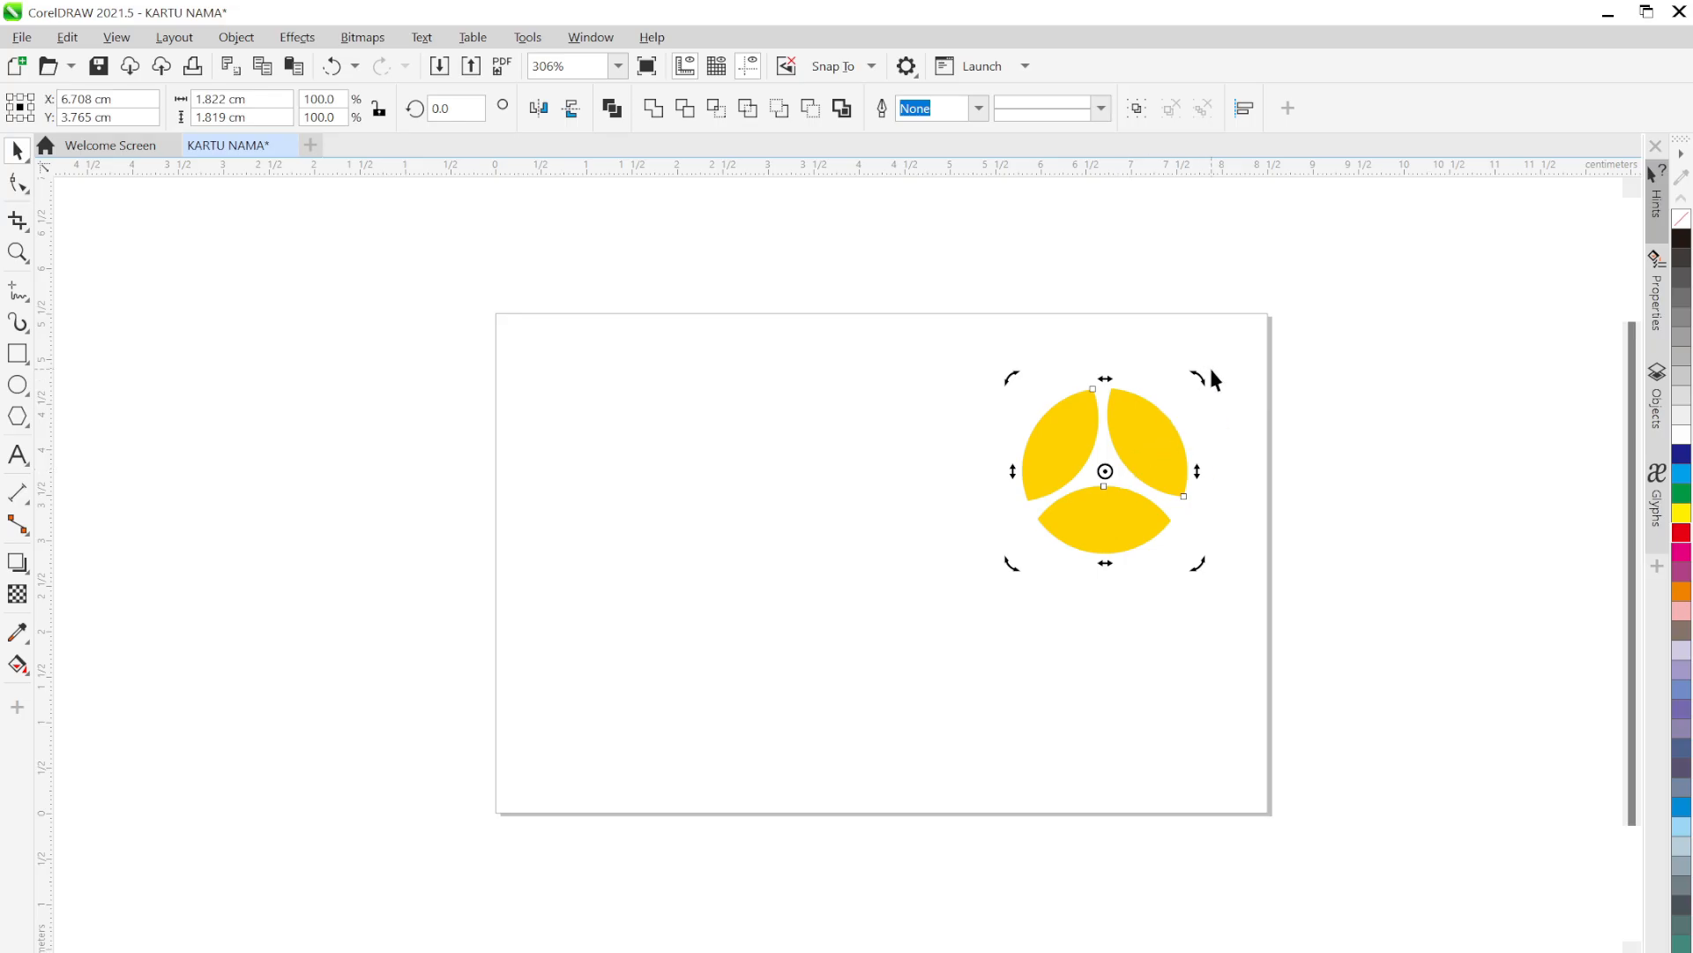
left_click_drag(1200, 374, 1224, 420)
left_click(1330, 565)
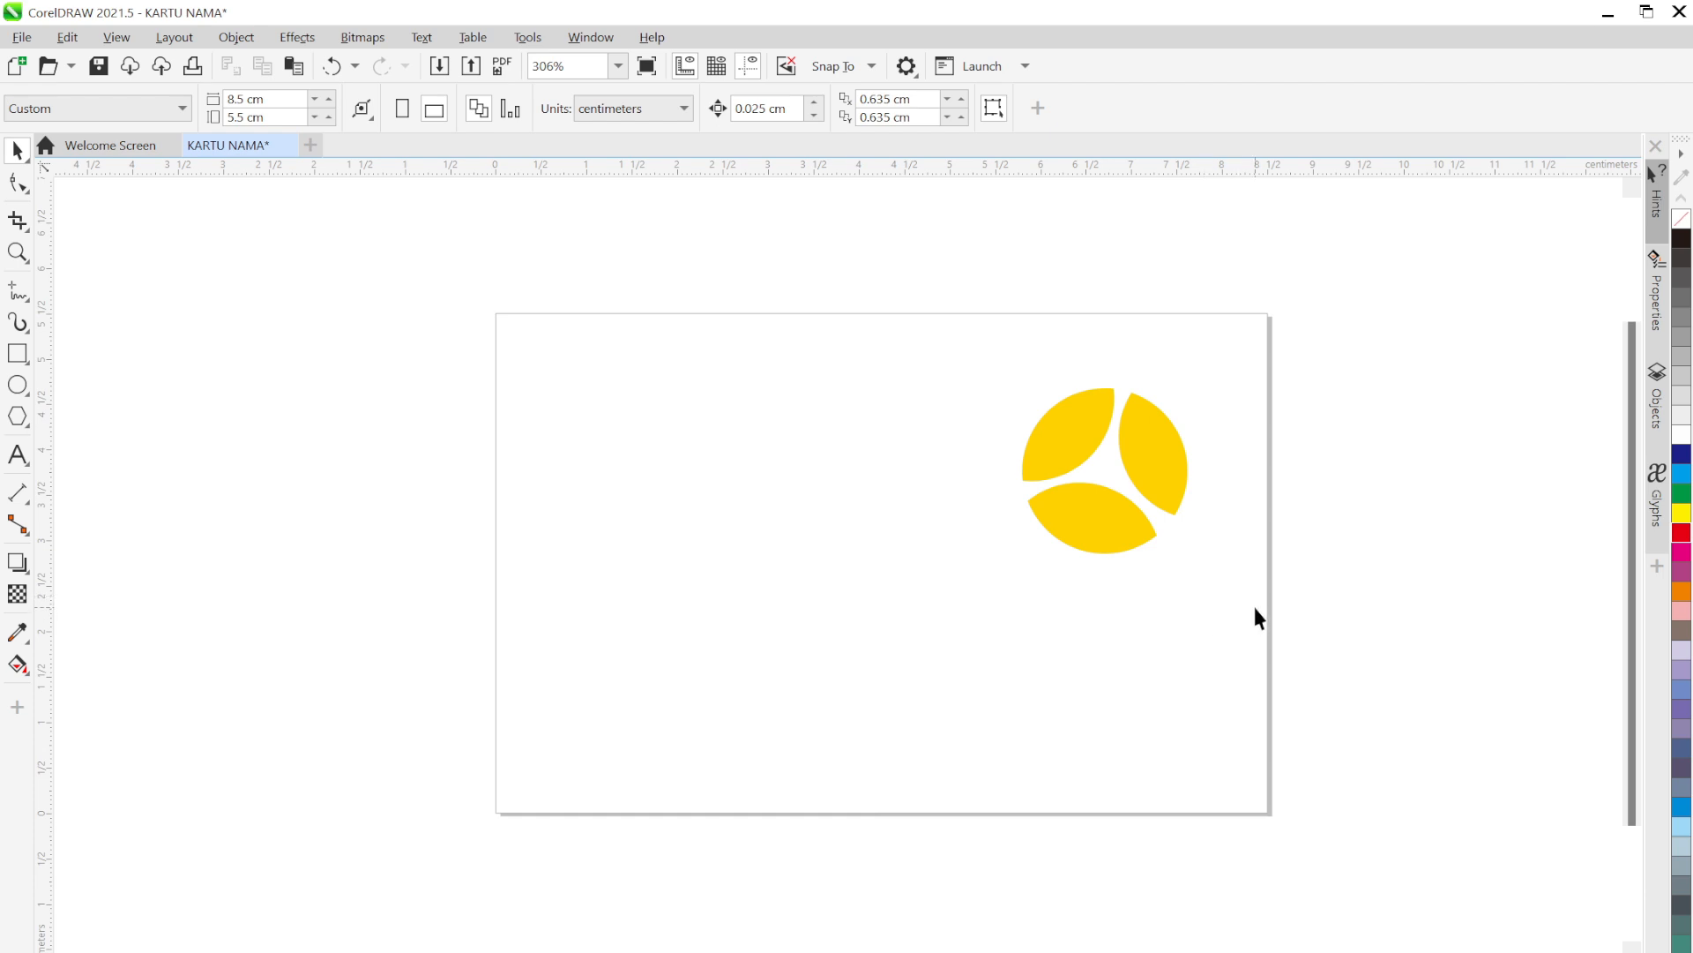
Add the text 'DIGI MEDIA' centred beneath the yellow logo, scaled down to about 11.9 pt
left_click(18, 457)
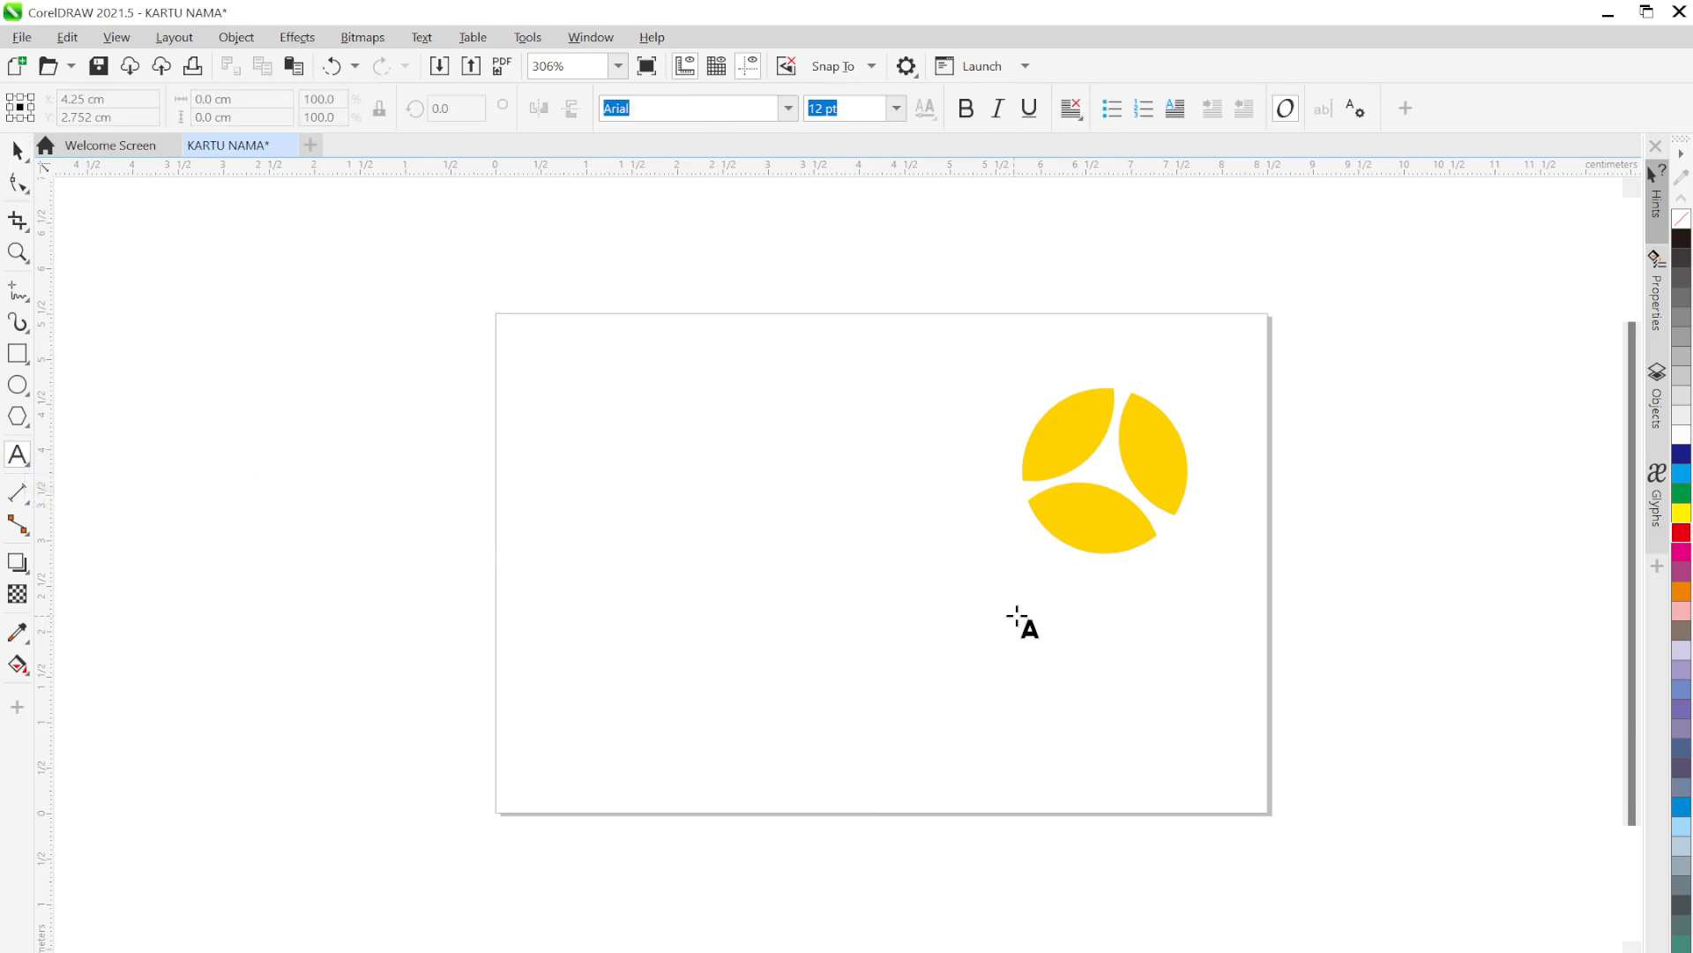
left_click(1098, 589)
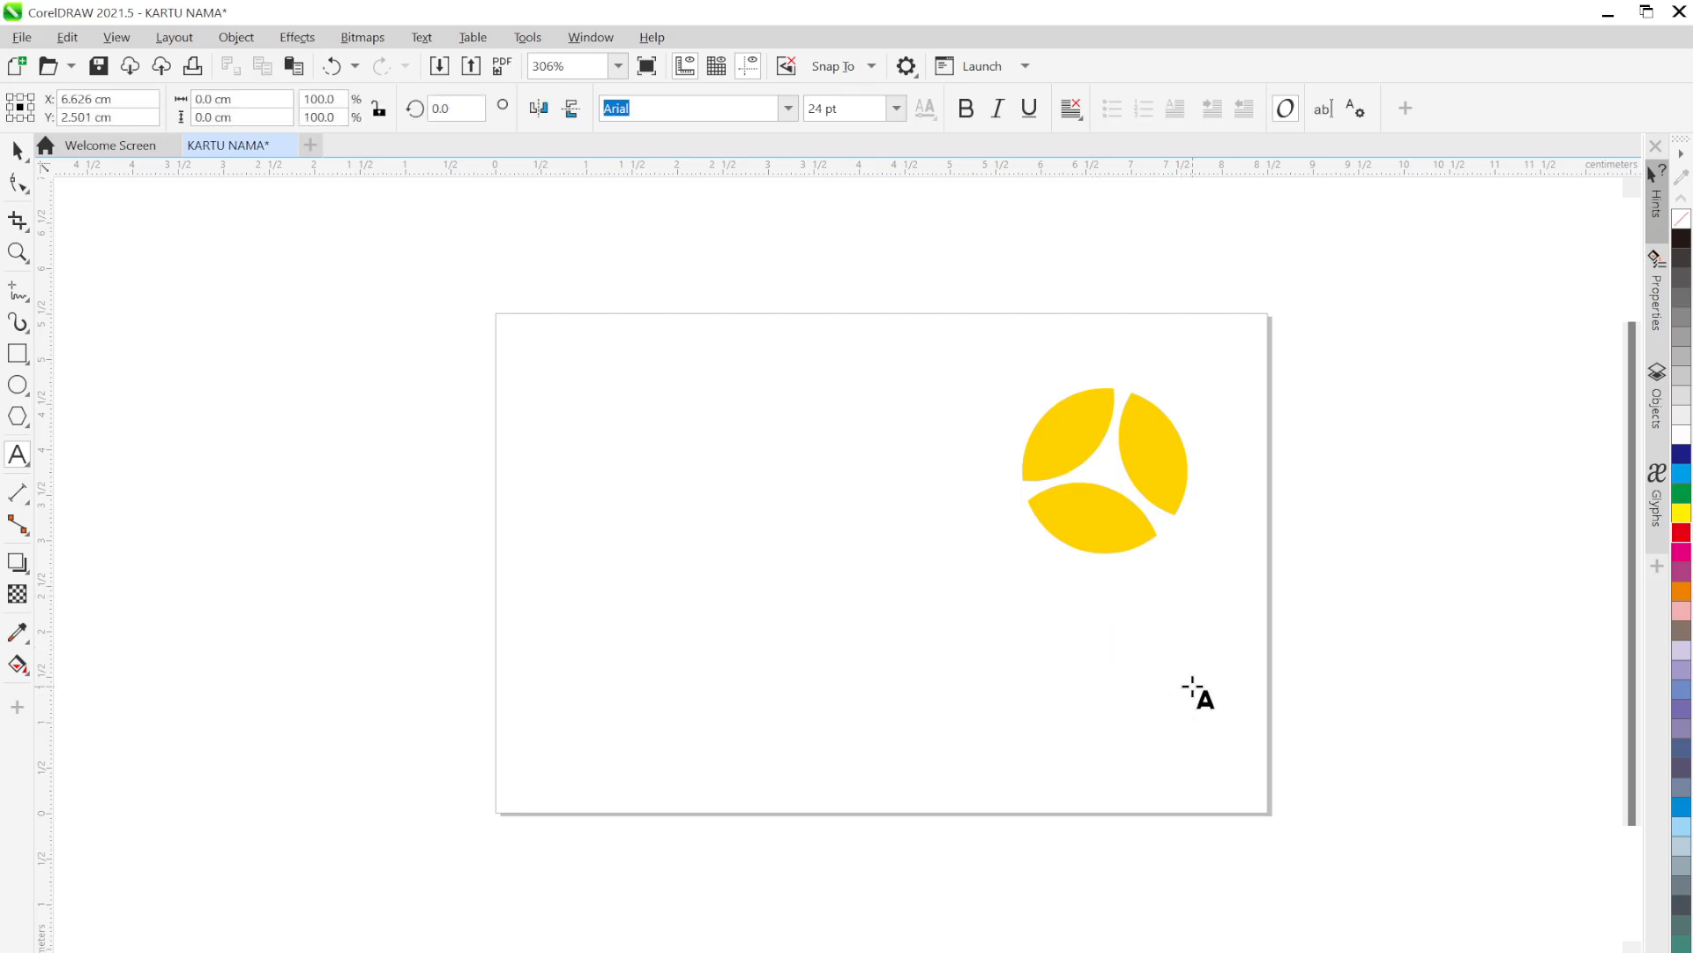
type("DIGI MEDIA")
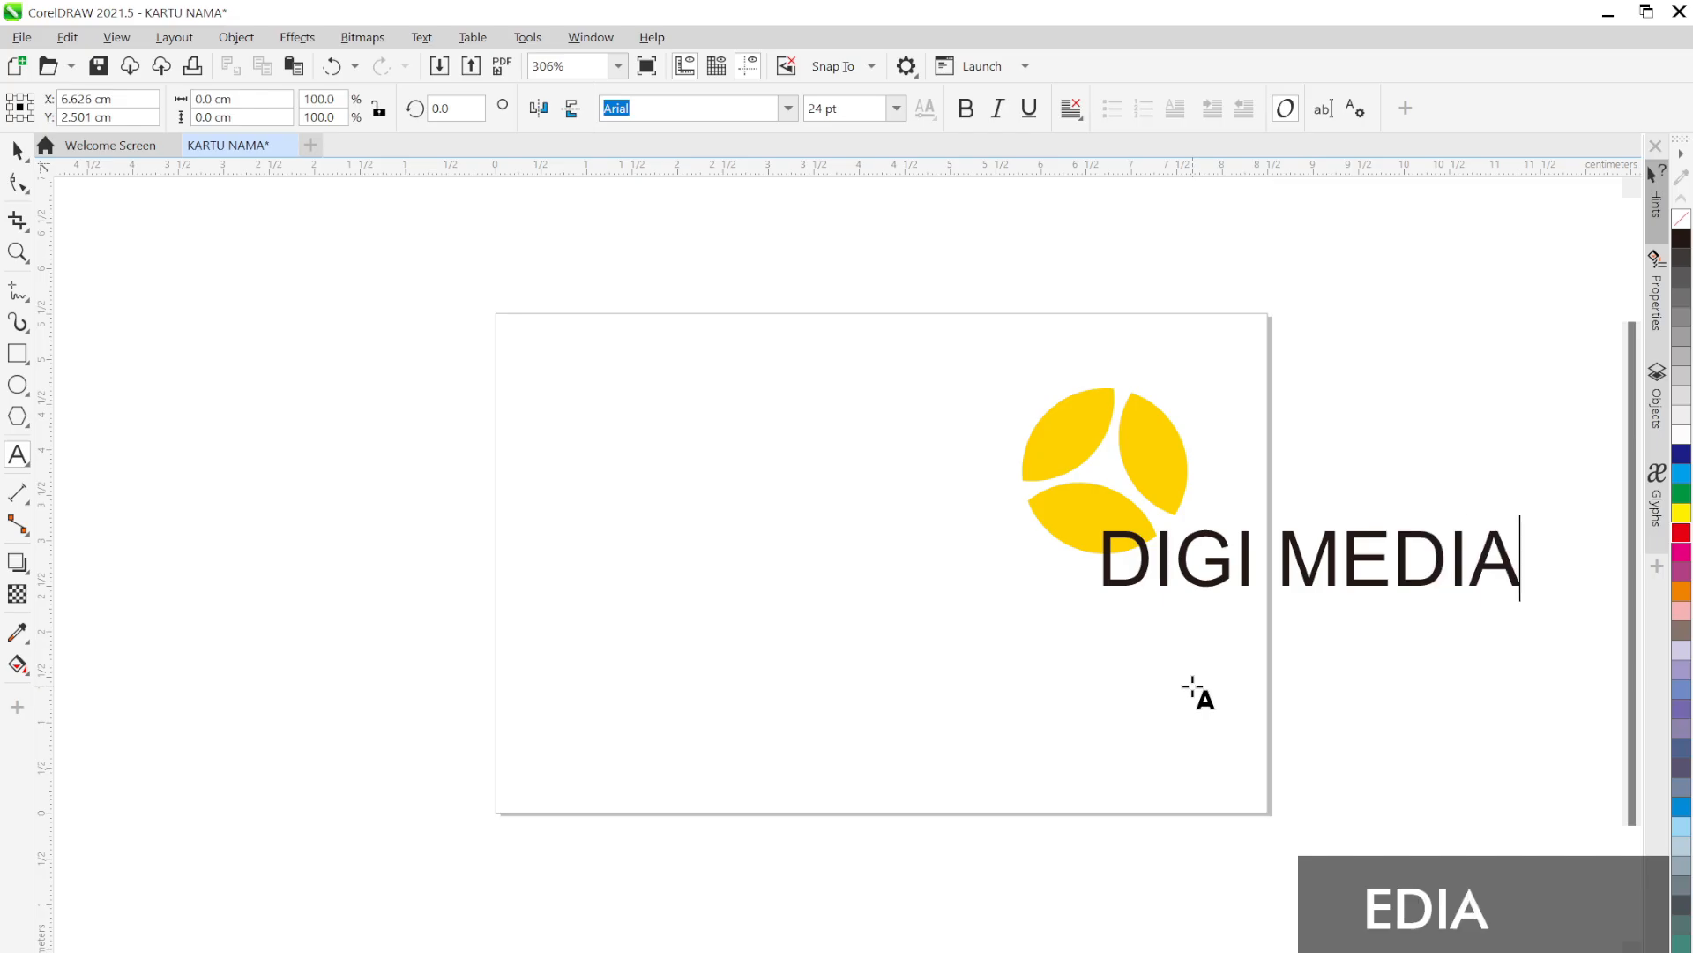
key("Escape")
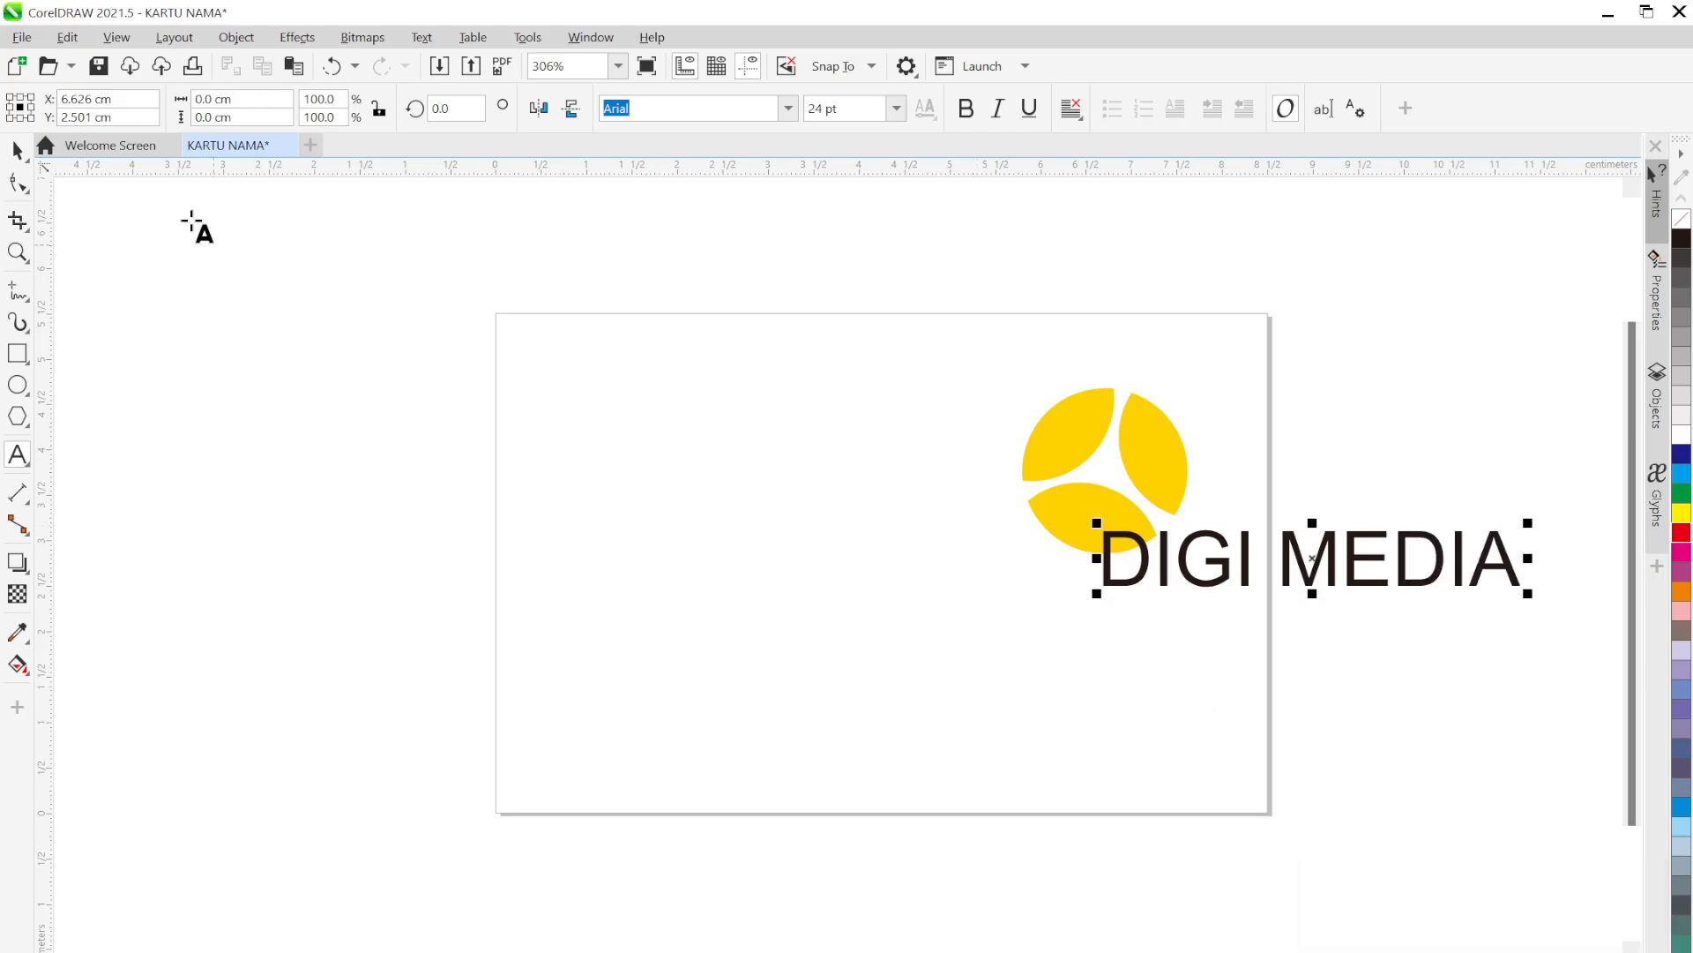
left_click(18, 150)
left_click_drag(1308, 571, 1122, 610)
left_click_drag(1334, 565, 1299, 575)
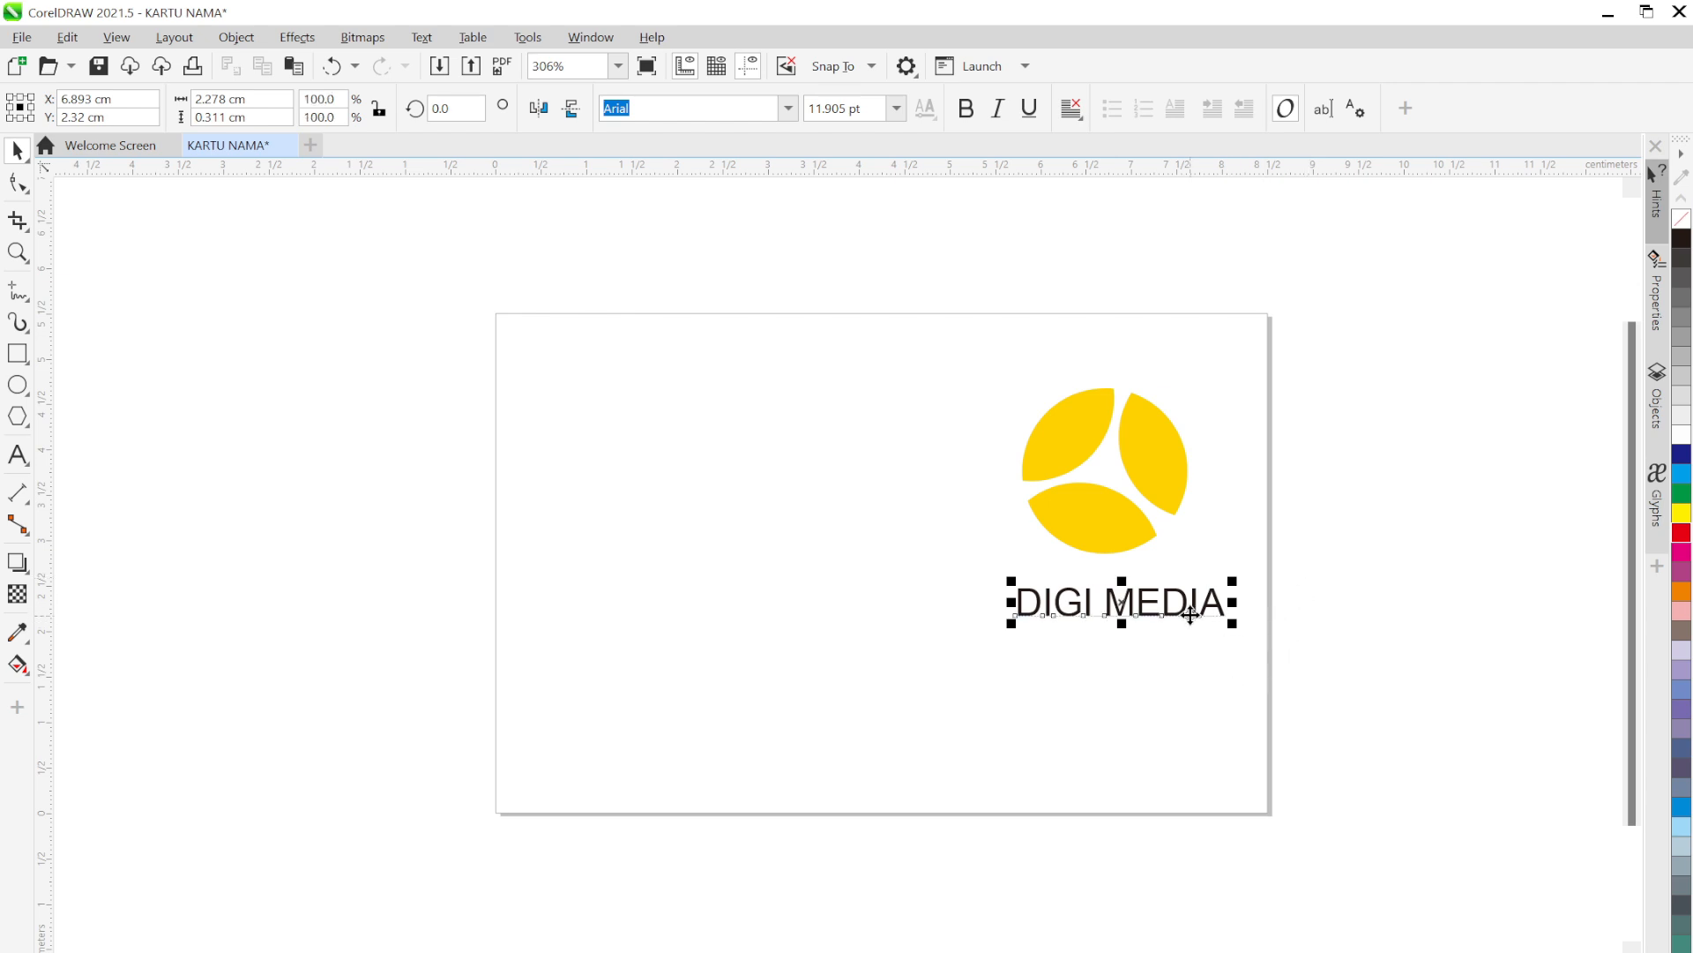
left_click_drag(1182, 611, 1173, 595)
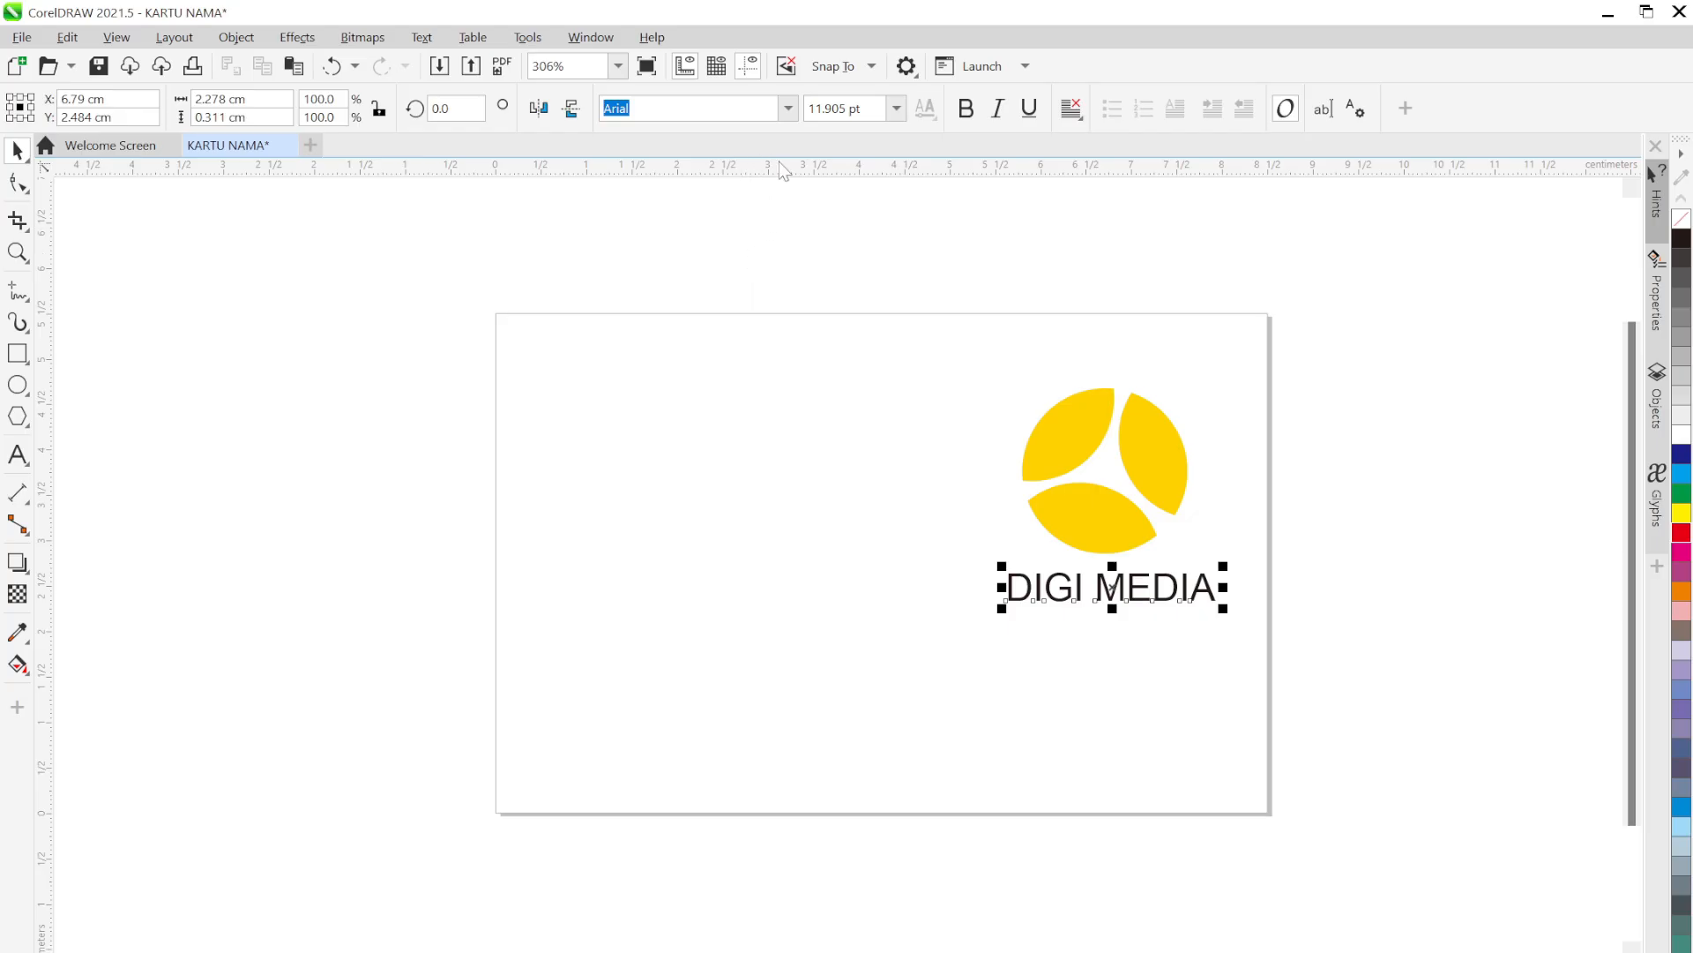
Change the DIGI MEDIA font to Bahnschrift
left_click(789, 109)
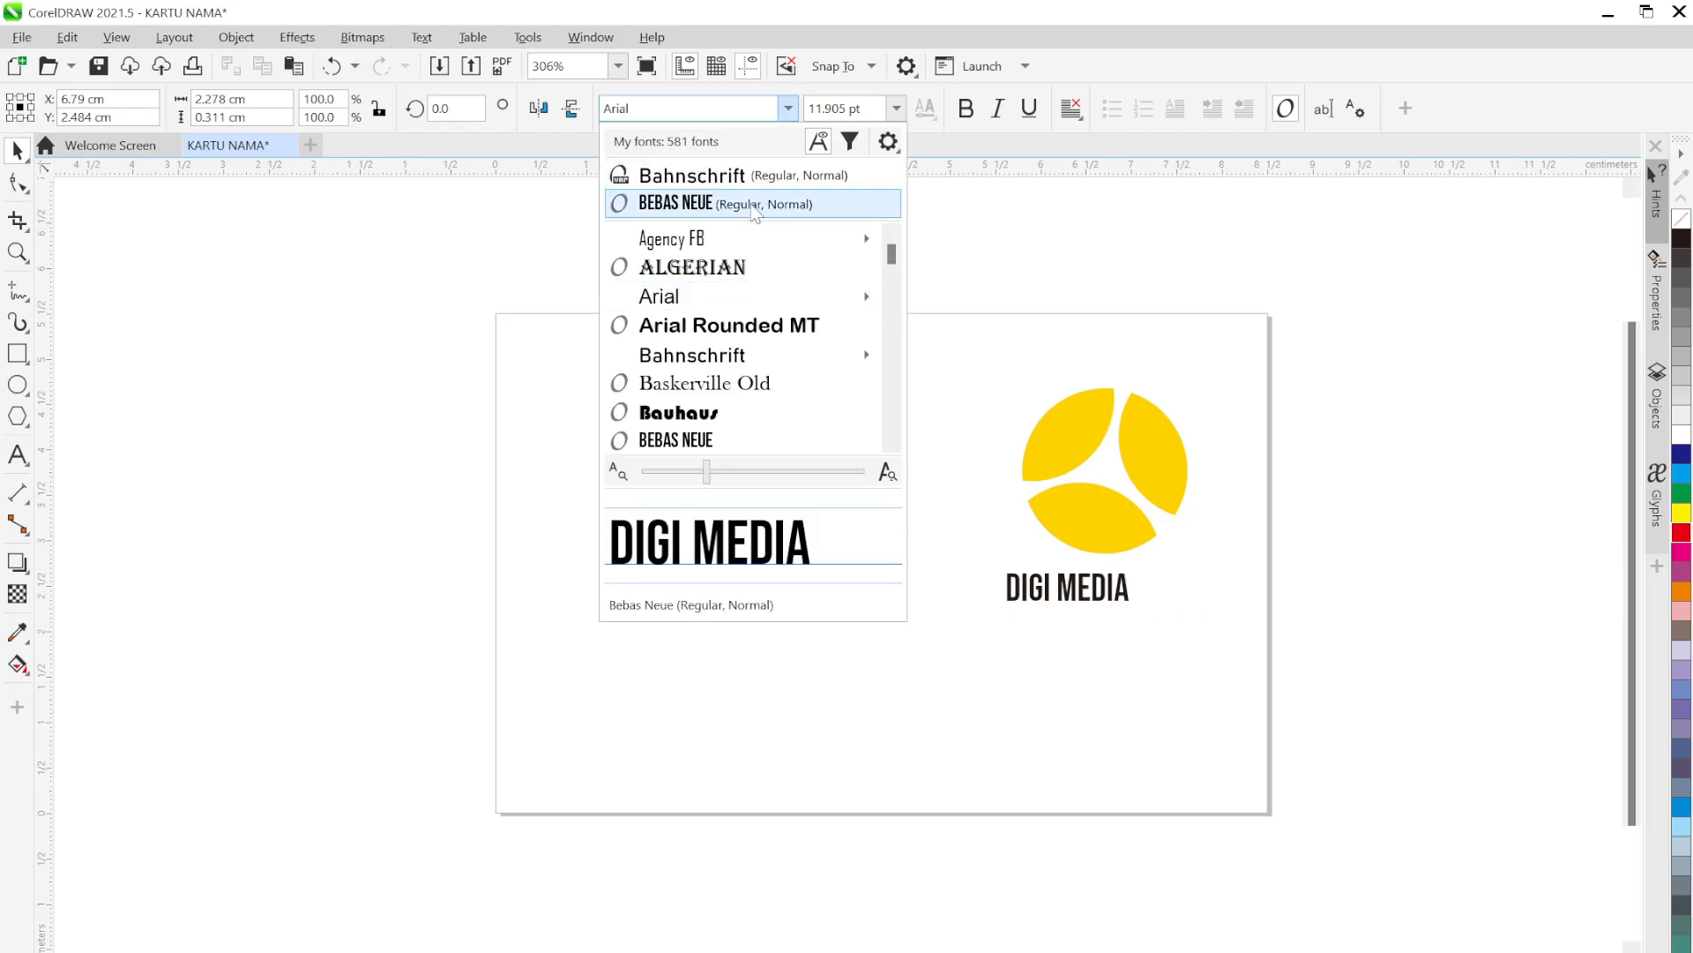
left_click(744, 173)
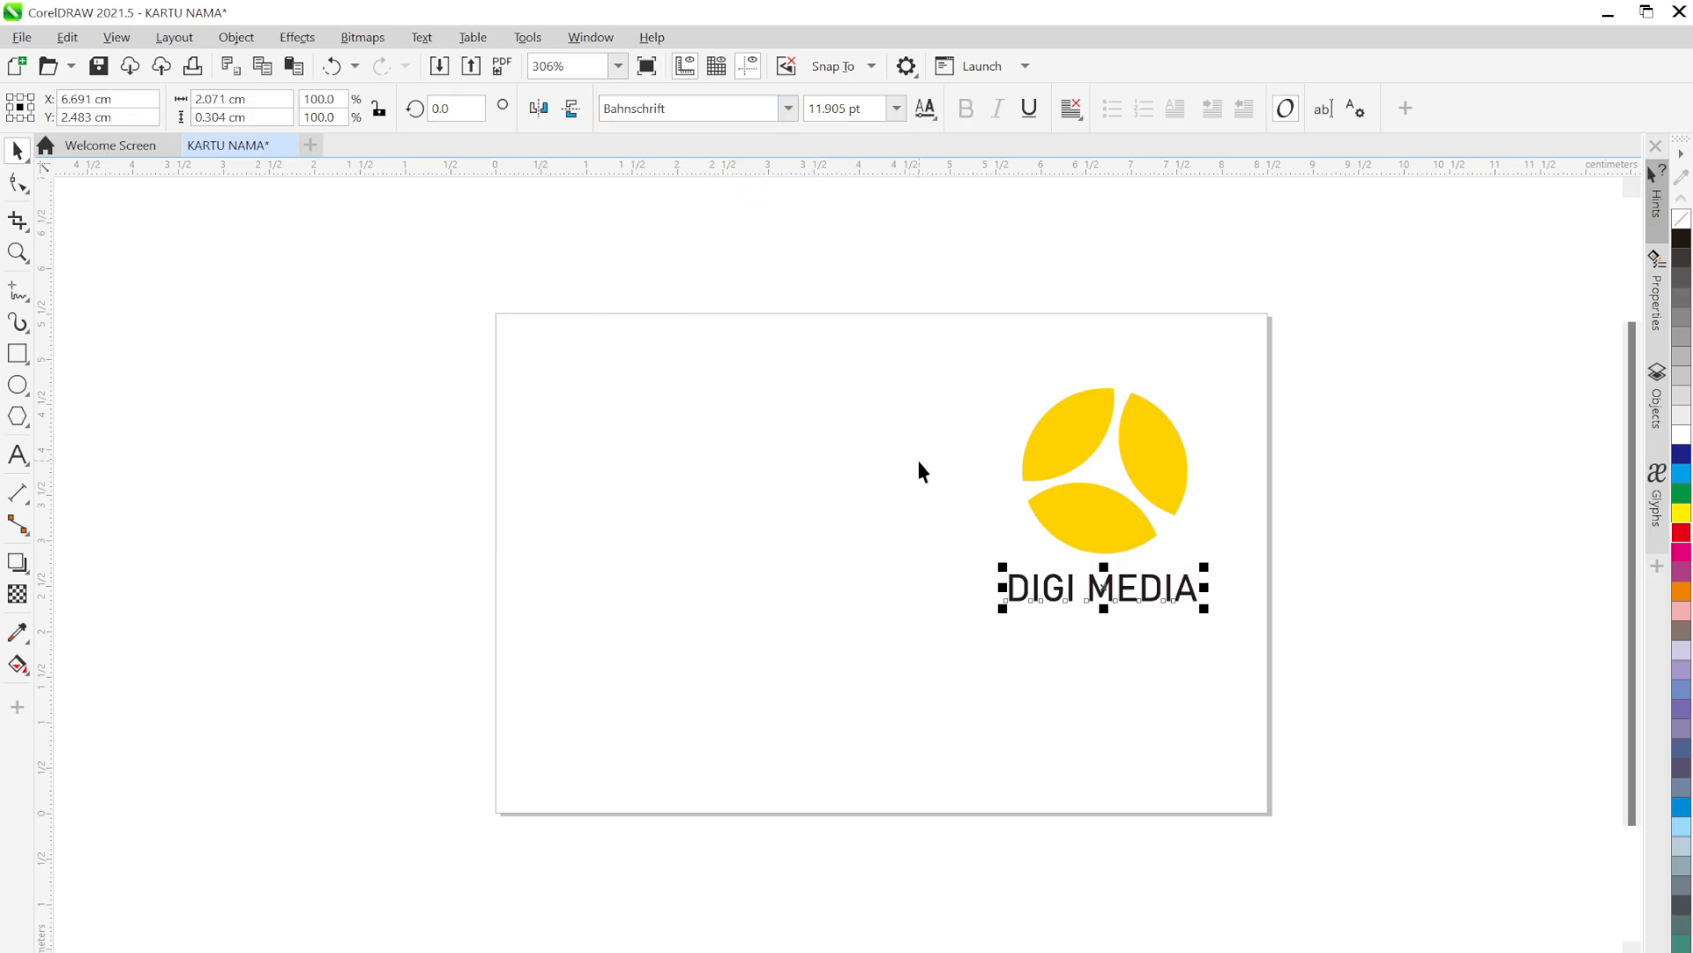
left_click_drag(1188, 598, 1185, 596)
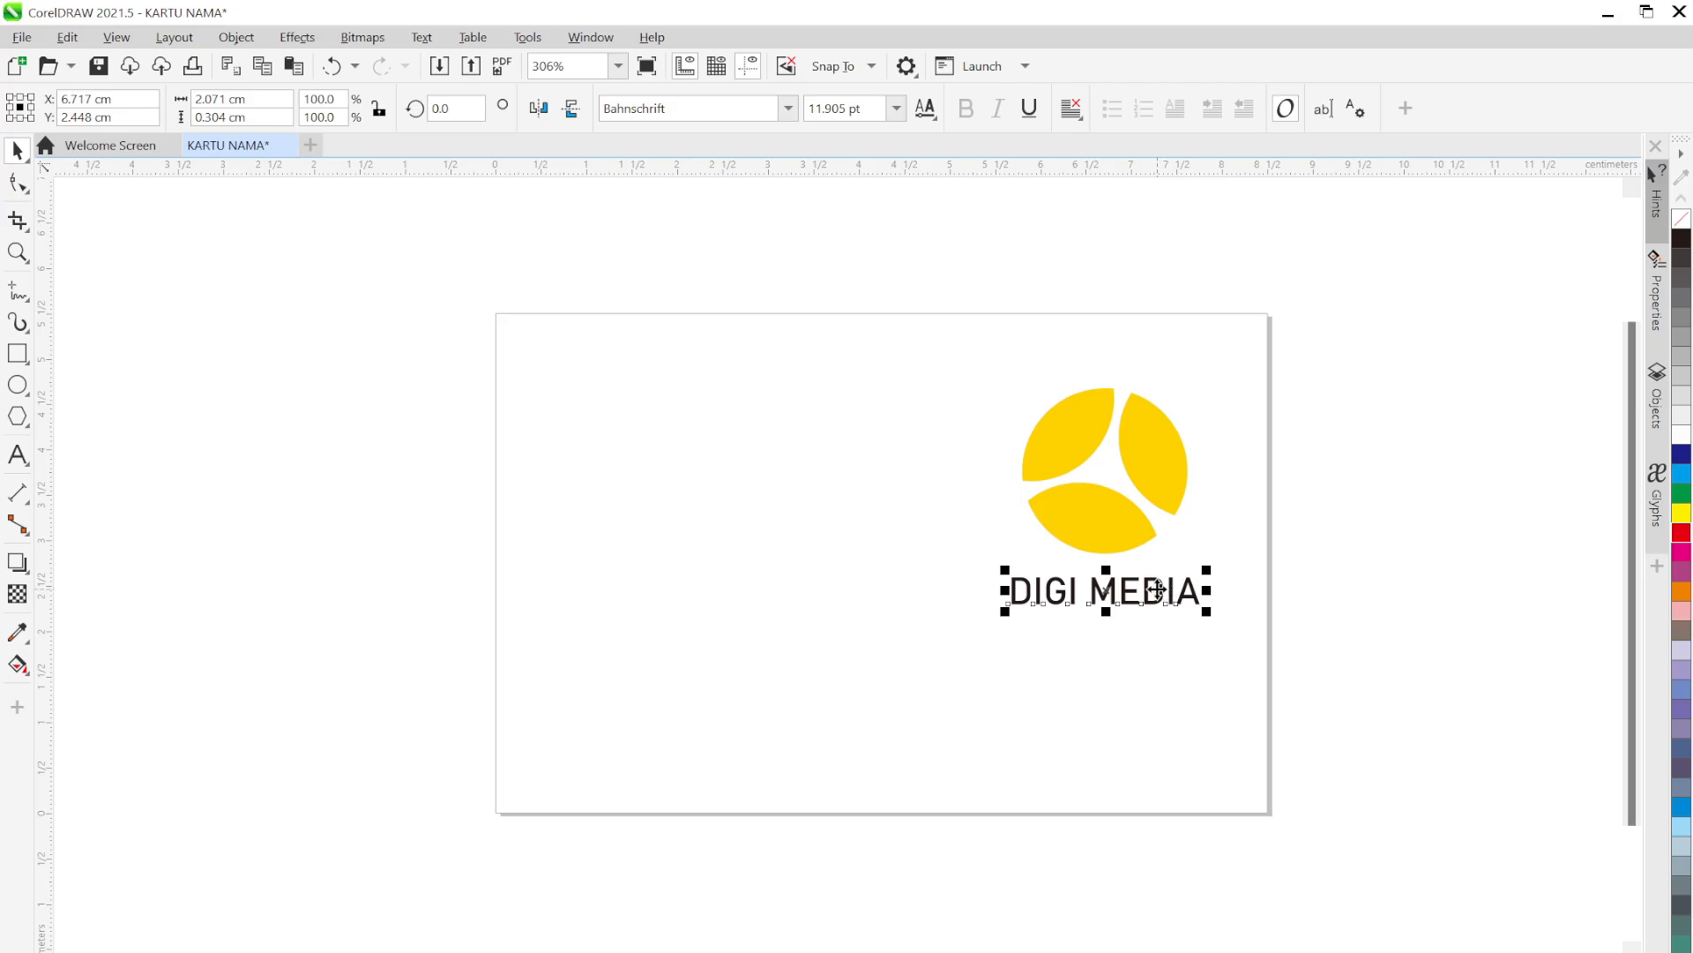
Duplicate DIGI MEDIA just below it and retype the copy as 'VIDEO PRODUCTION'
left_click_drag(1157, 589, 1150, 625)
right_click(1165, 632)
key("ctrl+z")
left_click(1158, 631)
left_click(1153, 614)
double_click(1152, 617)
key("ctrl+a")
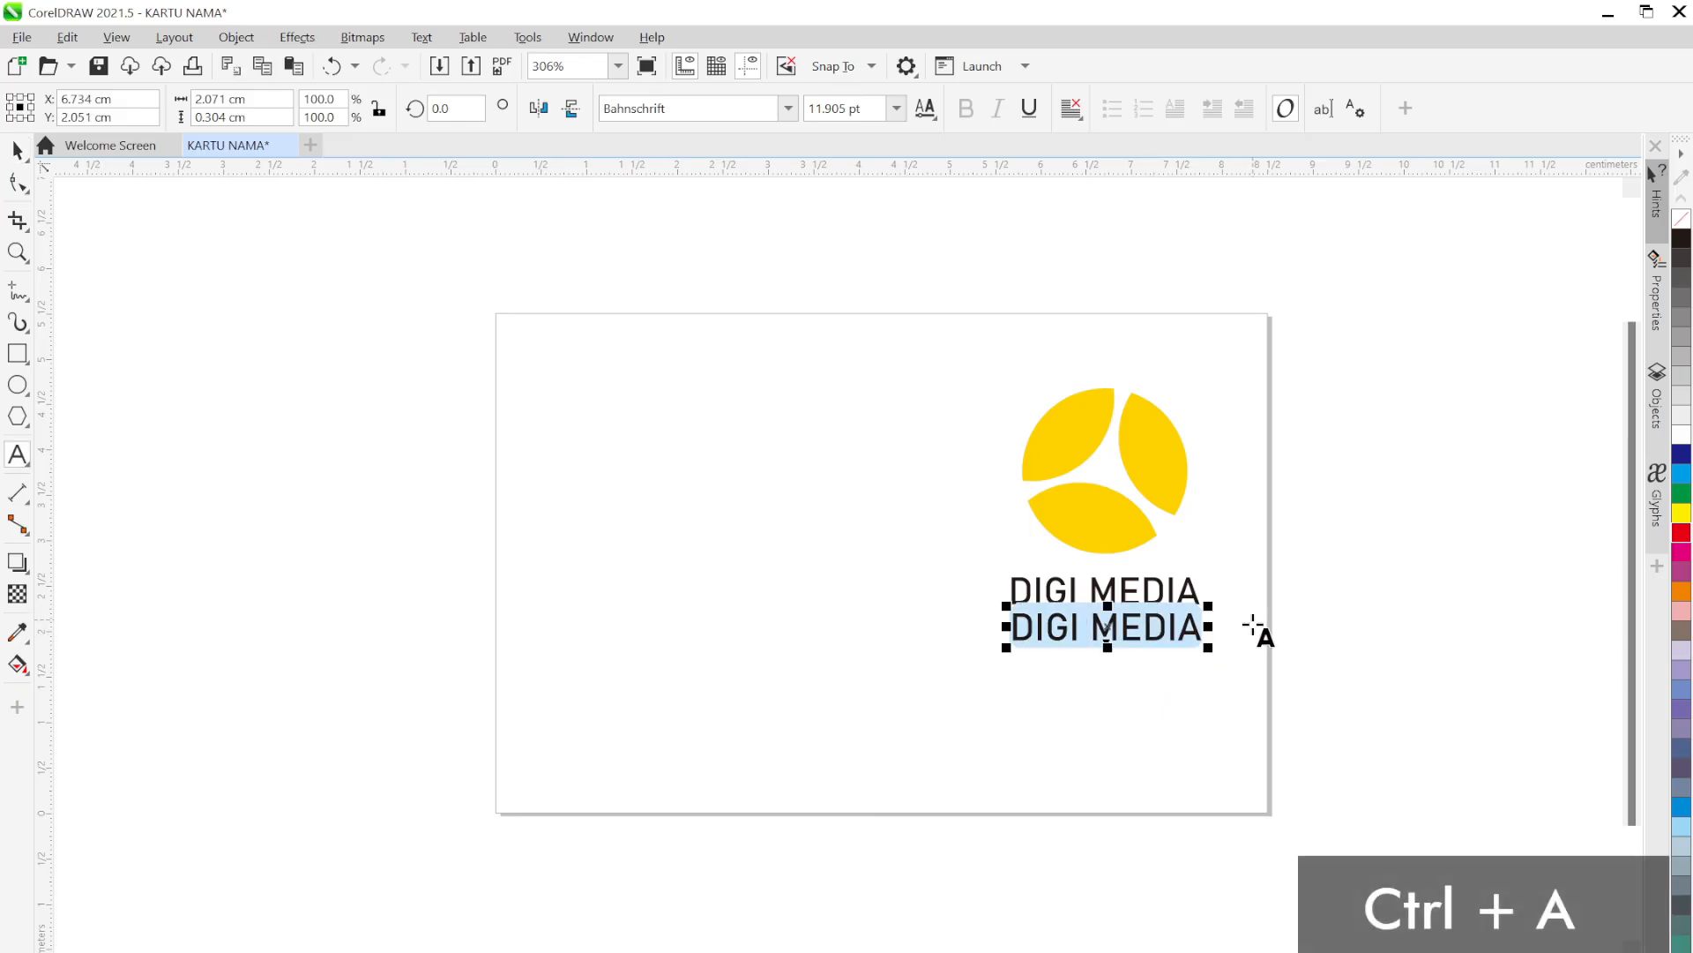
type("VIDEO")
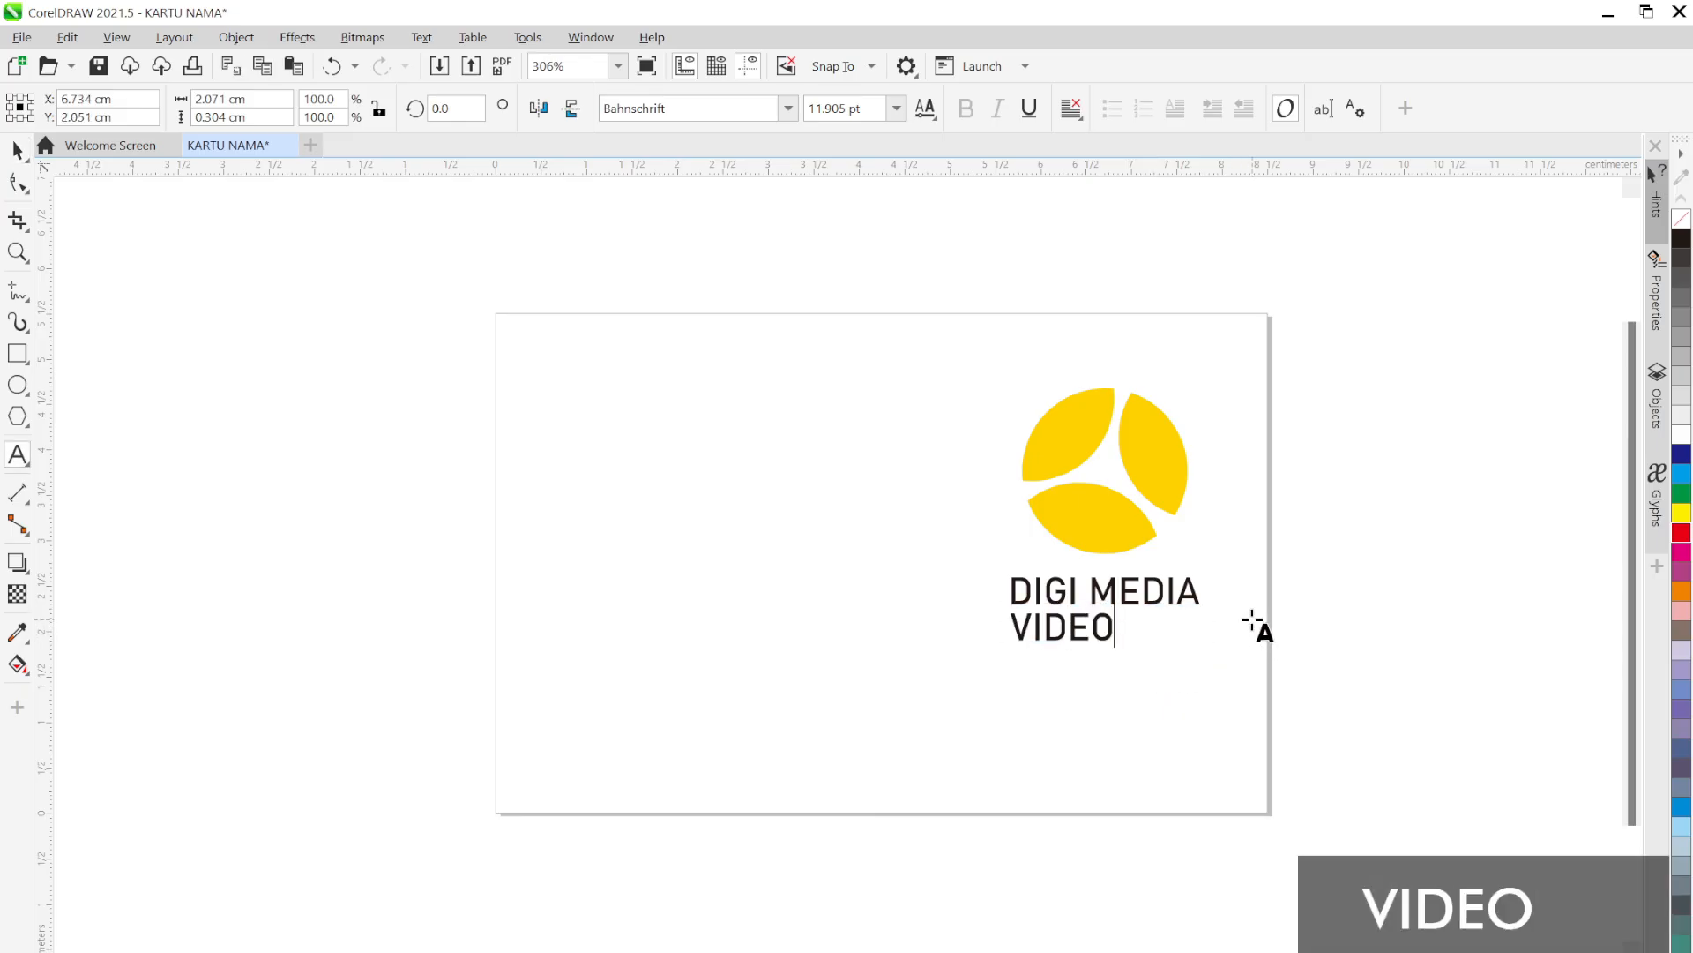
type(" PRODUCTION")
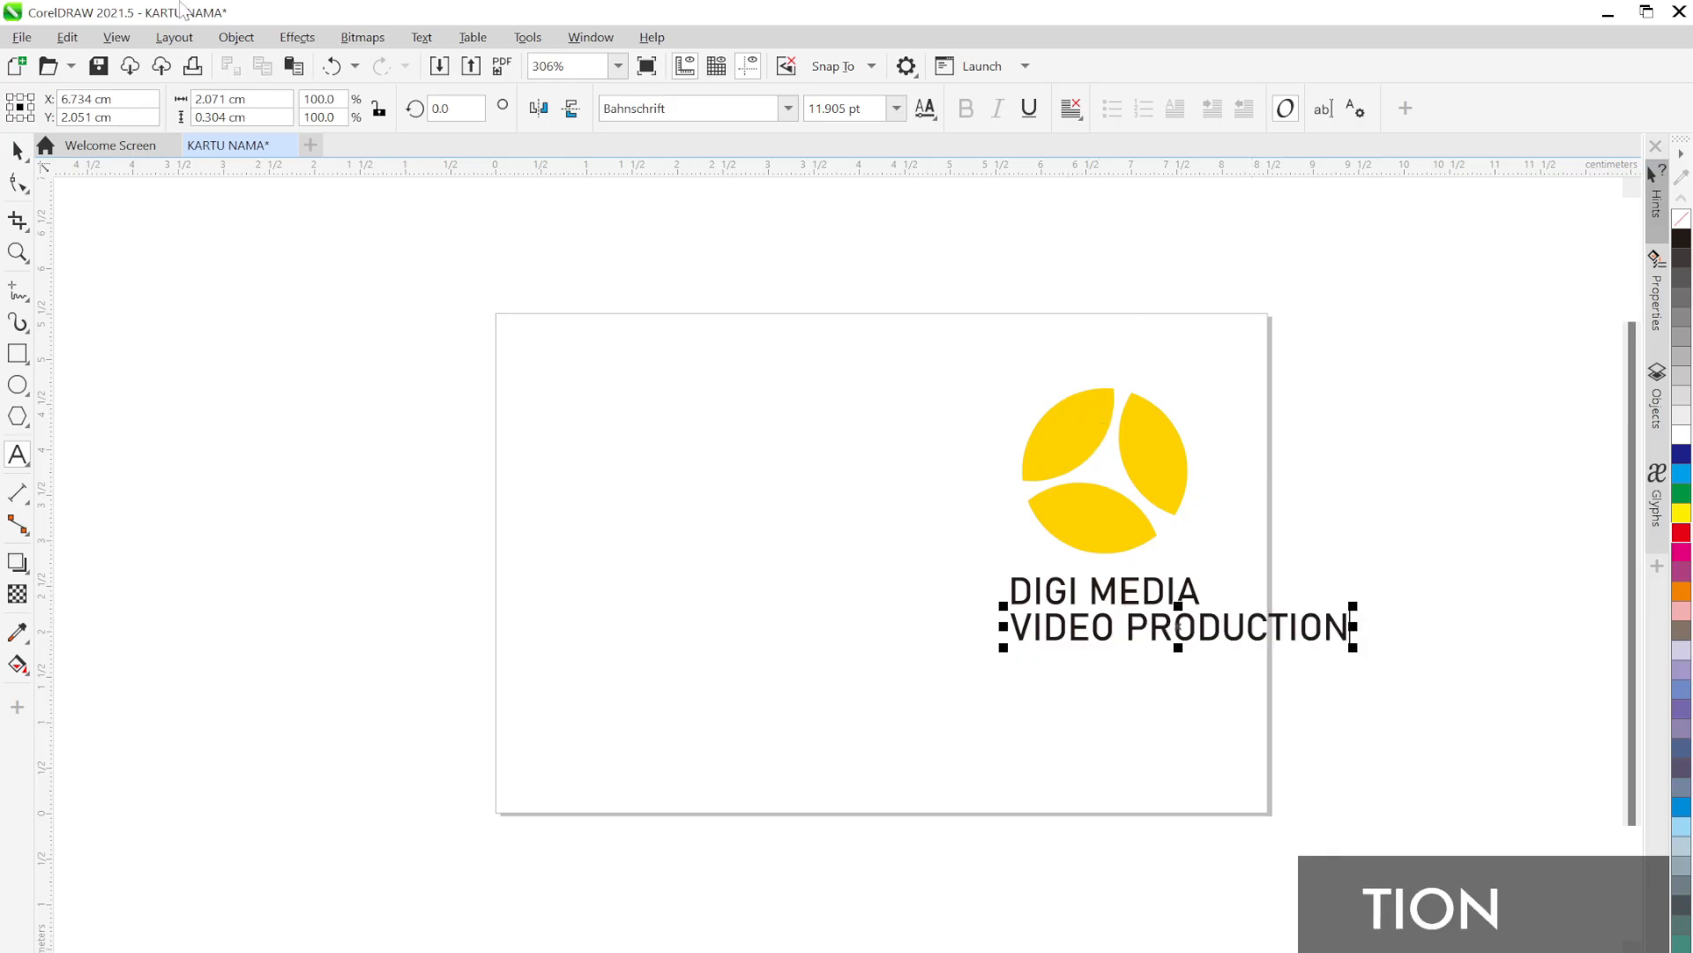
left_click(18, 151)
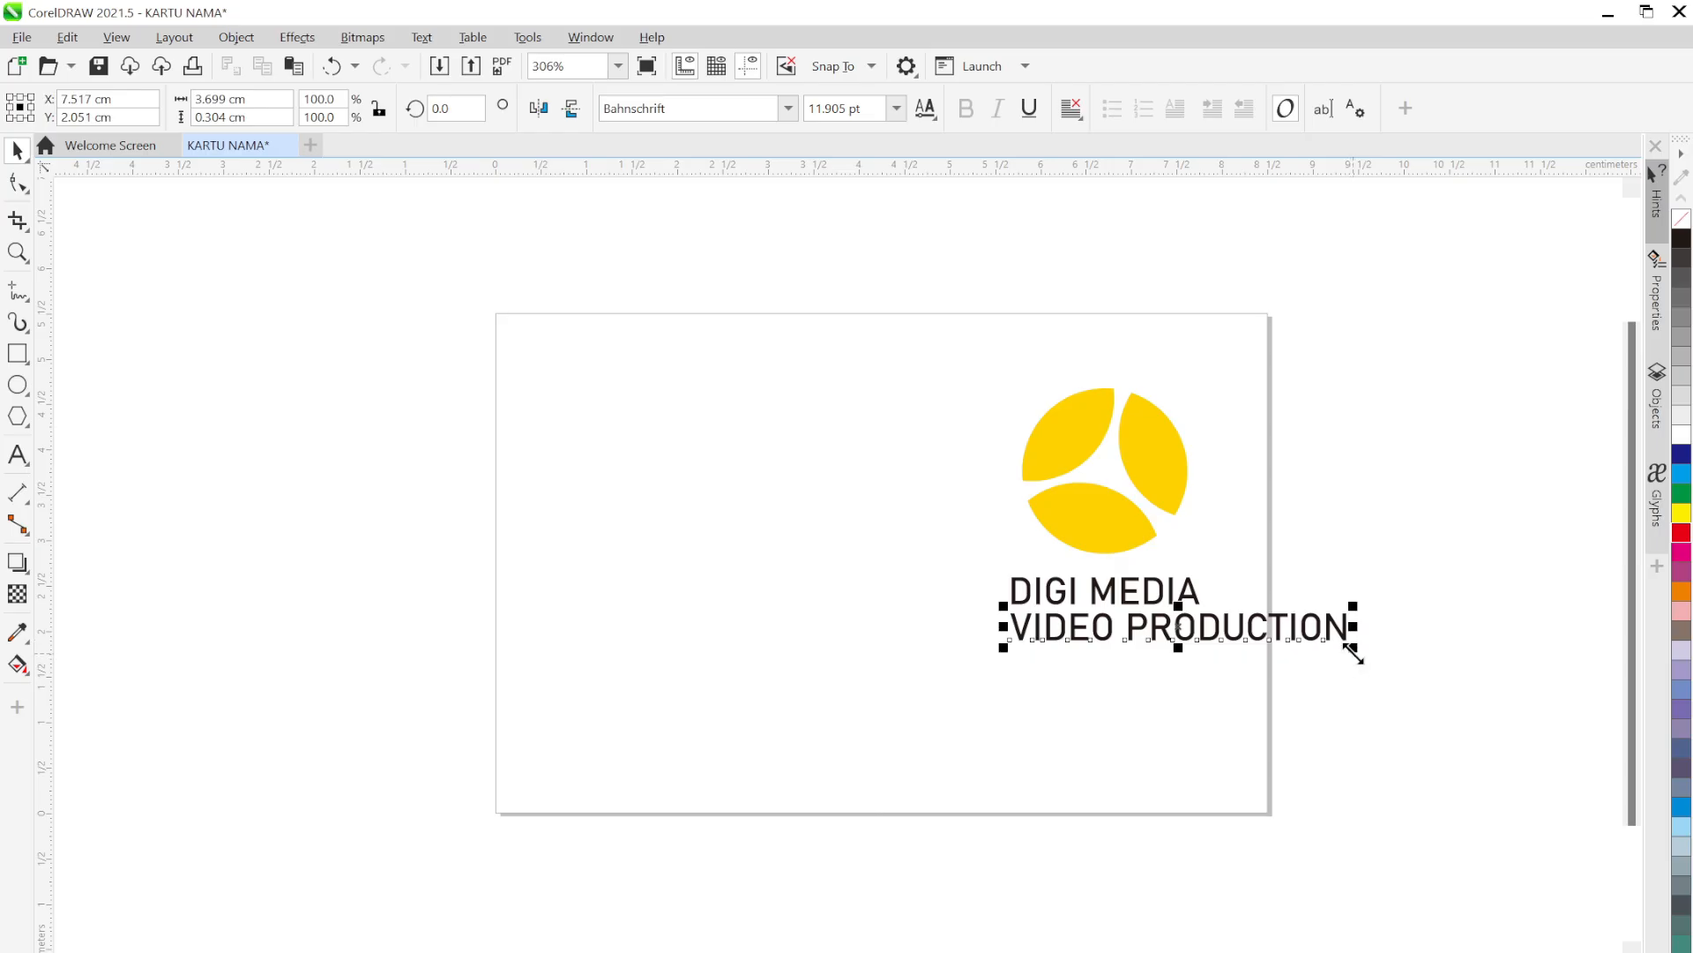
Shrink VIDEO PRODUCTION to fit centred under DIGI MEDIA
left_click_drag(1353, 649, 1187, 634)
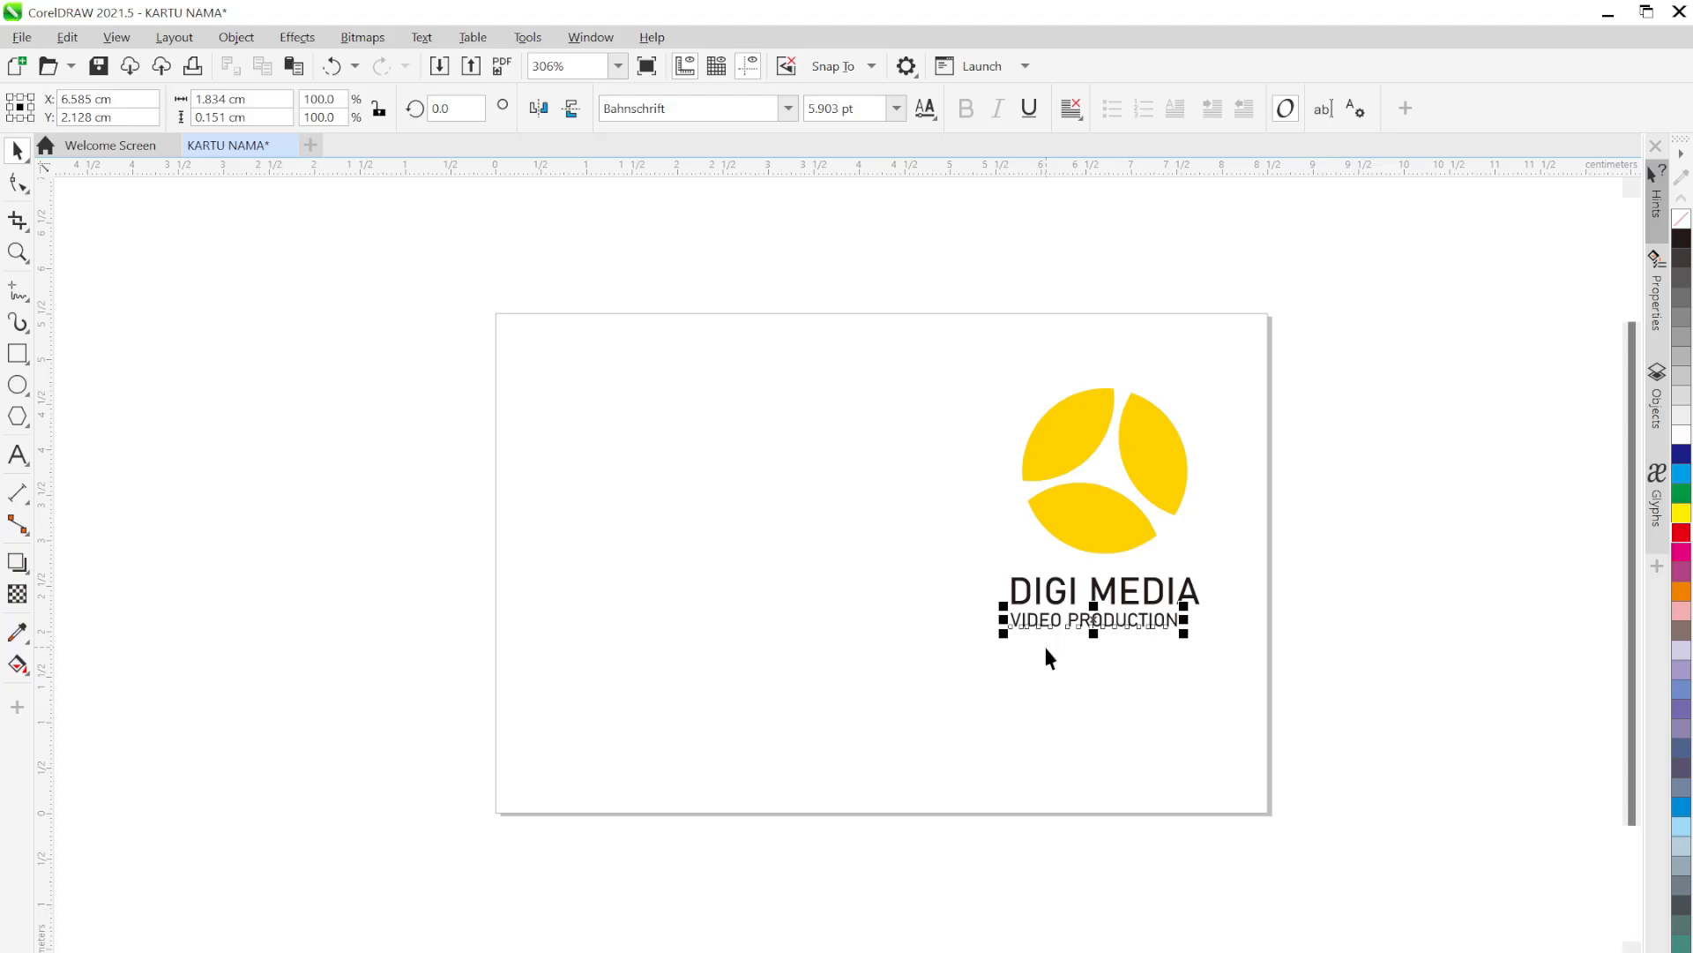
left_click_drag(1004, 632, 1025, 633)
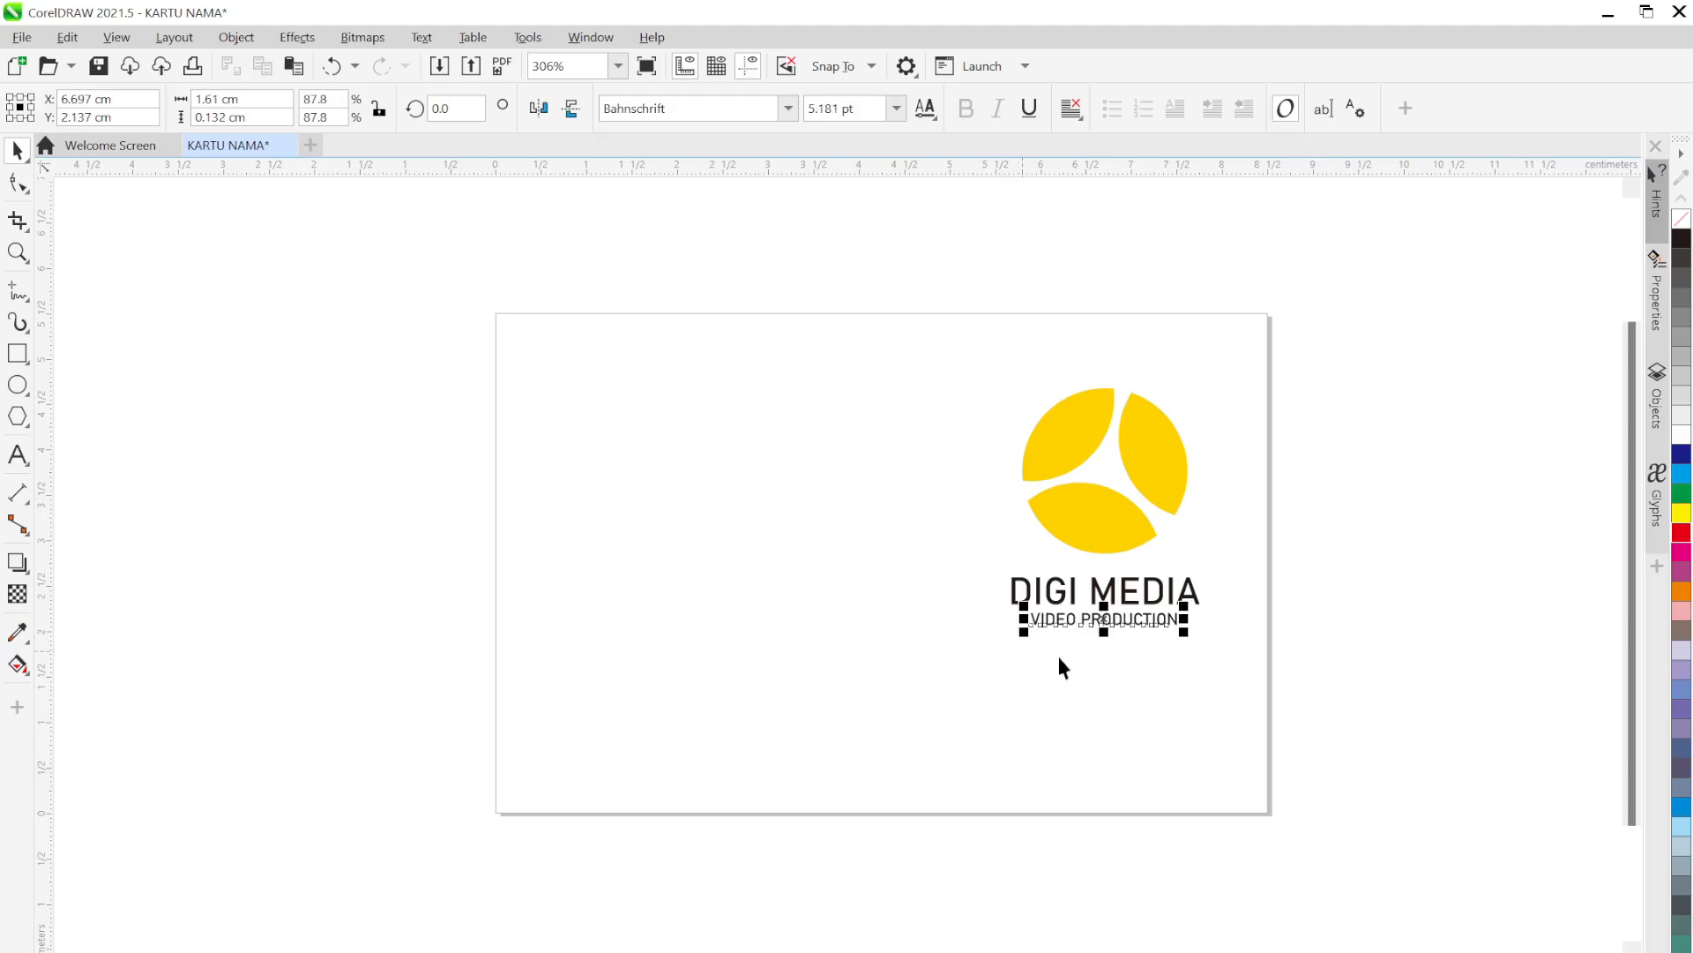
left_click(1164, 719)
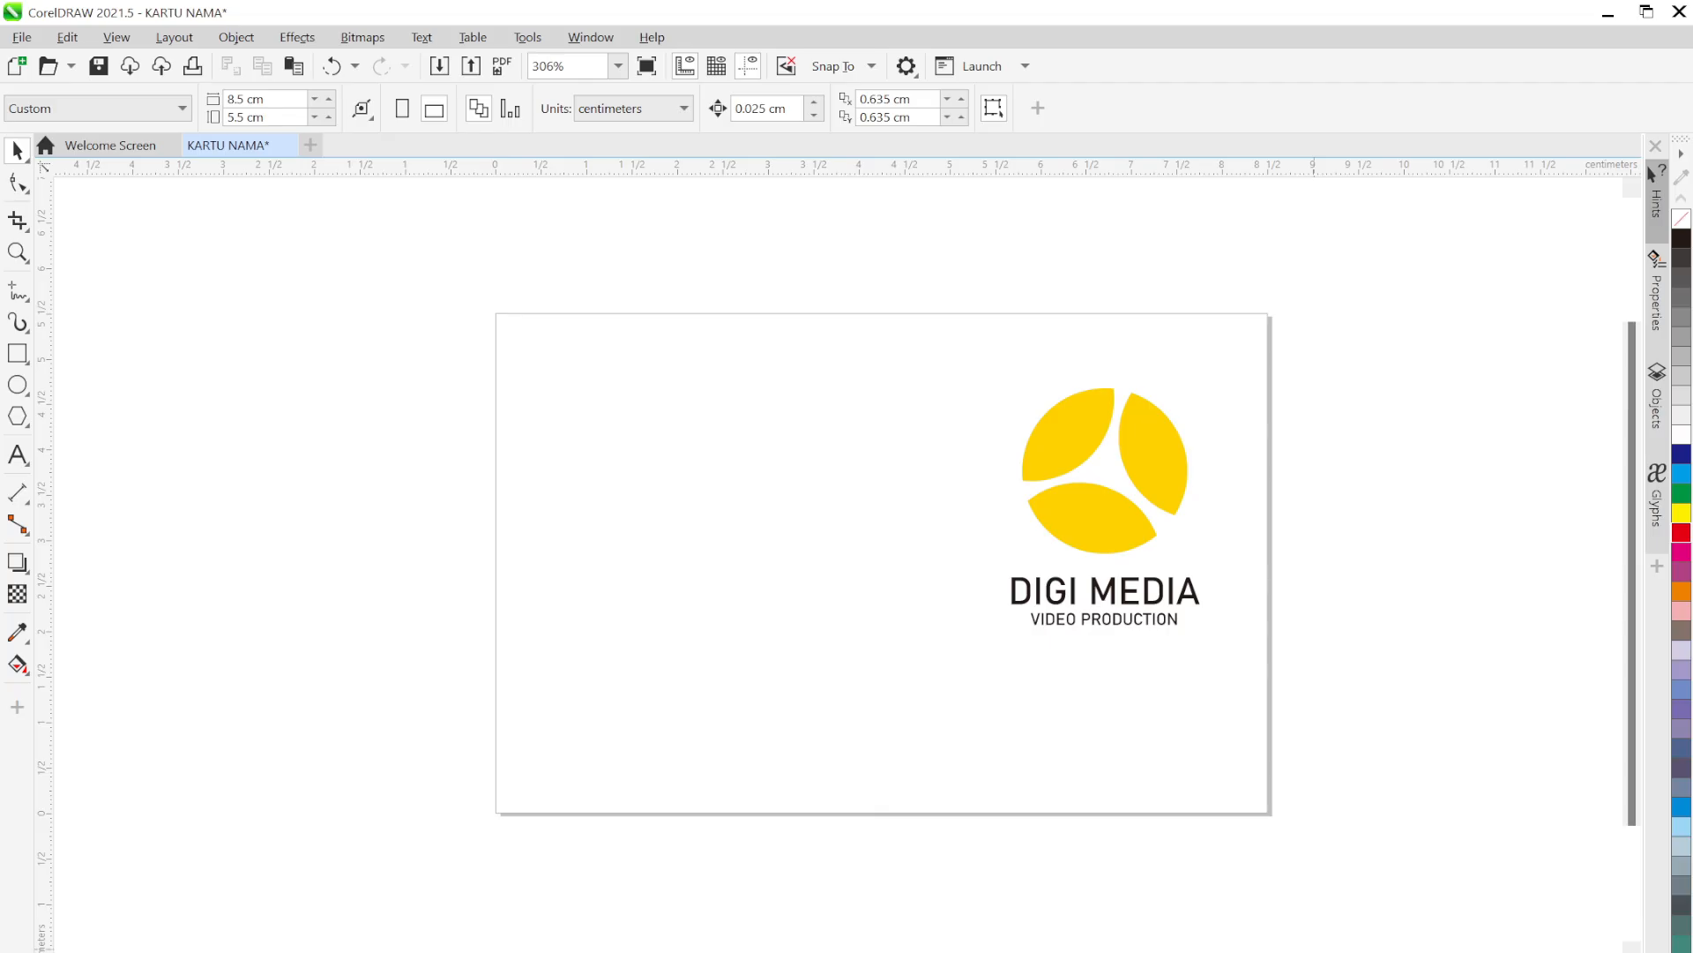
Bring the KARTU NAMA.png reference image in Photos to the front with Alt+Tab
key("alt+Tab")
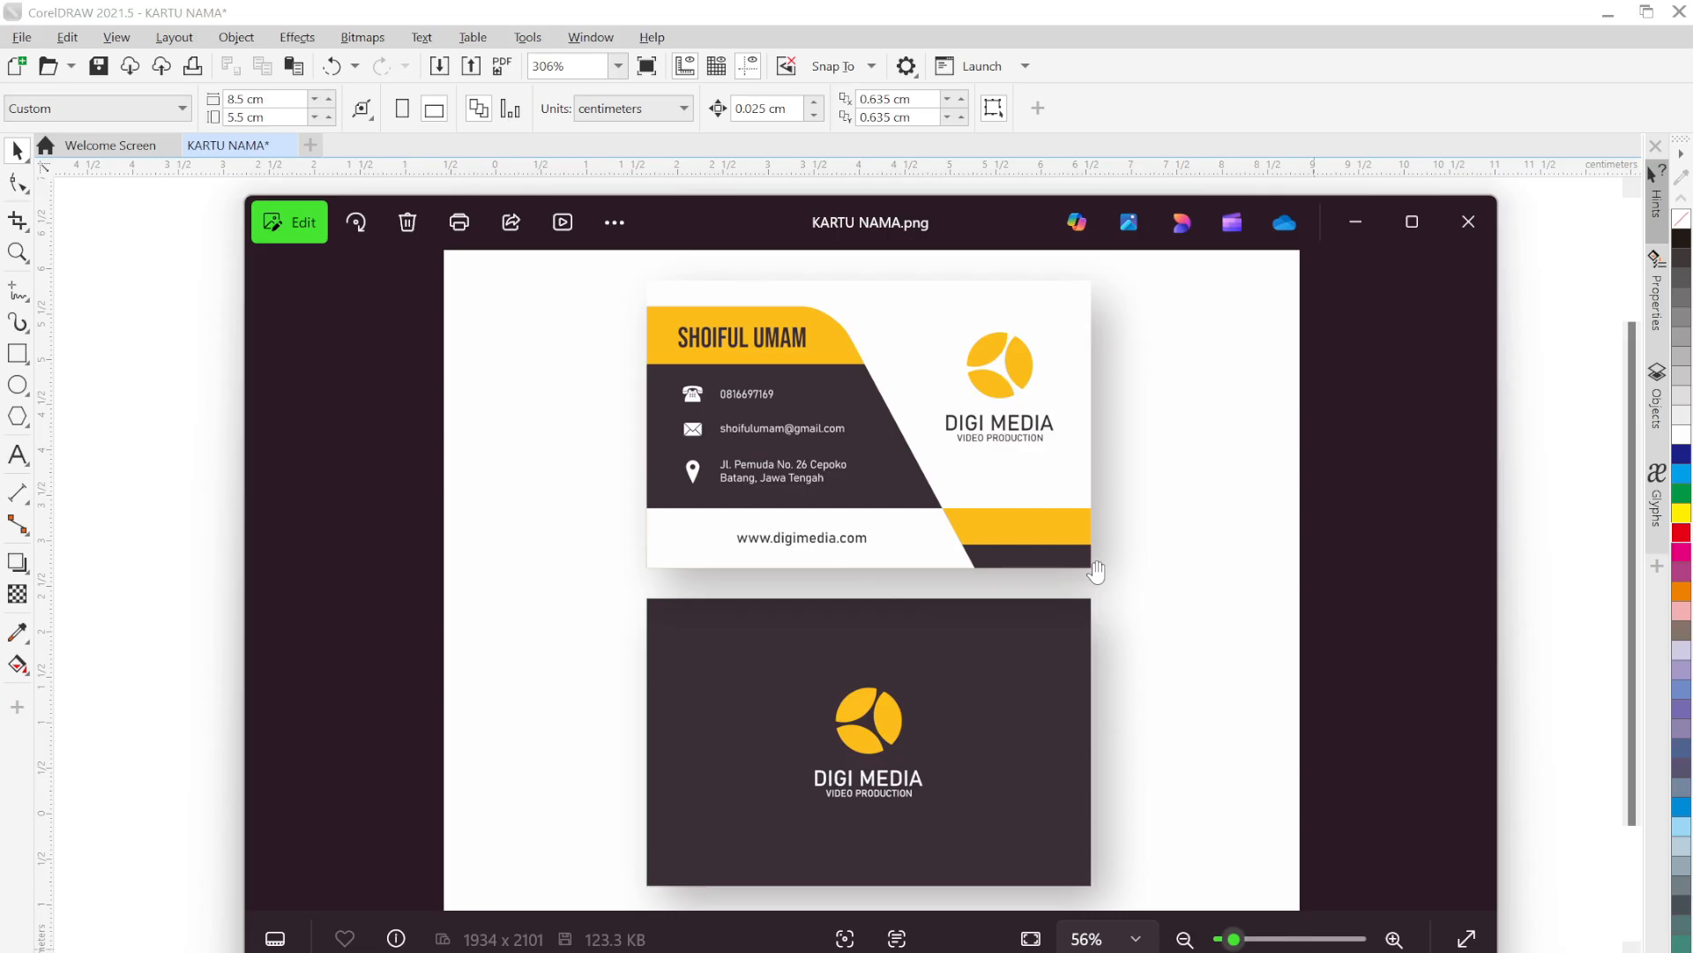
Recheck the KARTU NAMA.png reference, then minimise Photos to return to the CorelDRAW card
left_click(1360, 229)
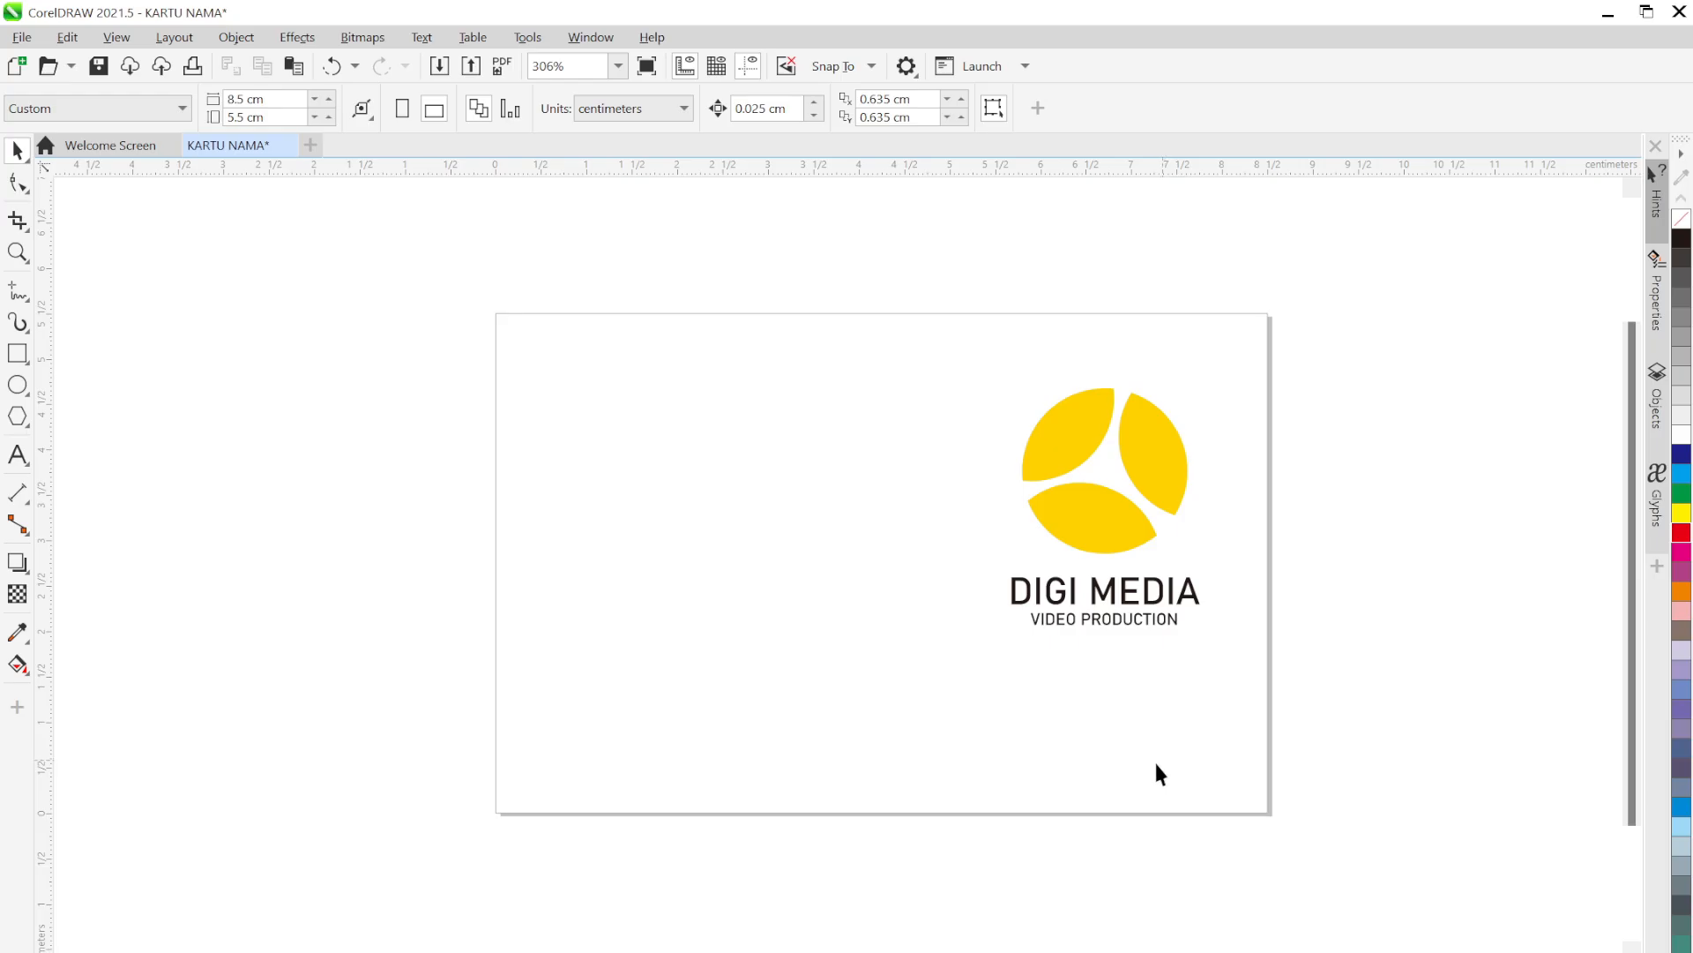
mouse_move(714, 501)
left_mouse_down()
mouse_move(703, 665)
mouse_move(881, 756)
mouse_move(705, 346)
mouse_move(468, 448)
mouse_move(763, 782)
mouse_move(643, 394)
mouse_move(554, 697)
mouse_move(547, 683)
left_mouse_up()
mouse_move(847, 498)
left_mouse_down()
mouse_move(813, 491)
mouse_move(574, 644)
mouse_move(695, 601)
mouse_move(633, 702)
left_mouse_up()
key("alt+Tab")
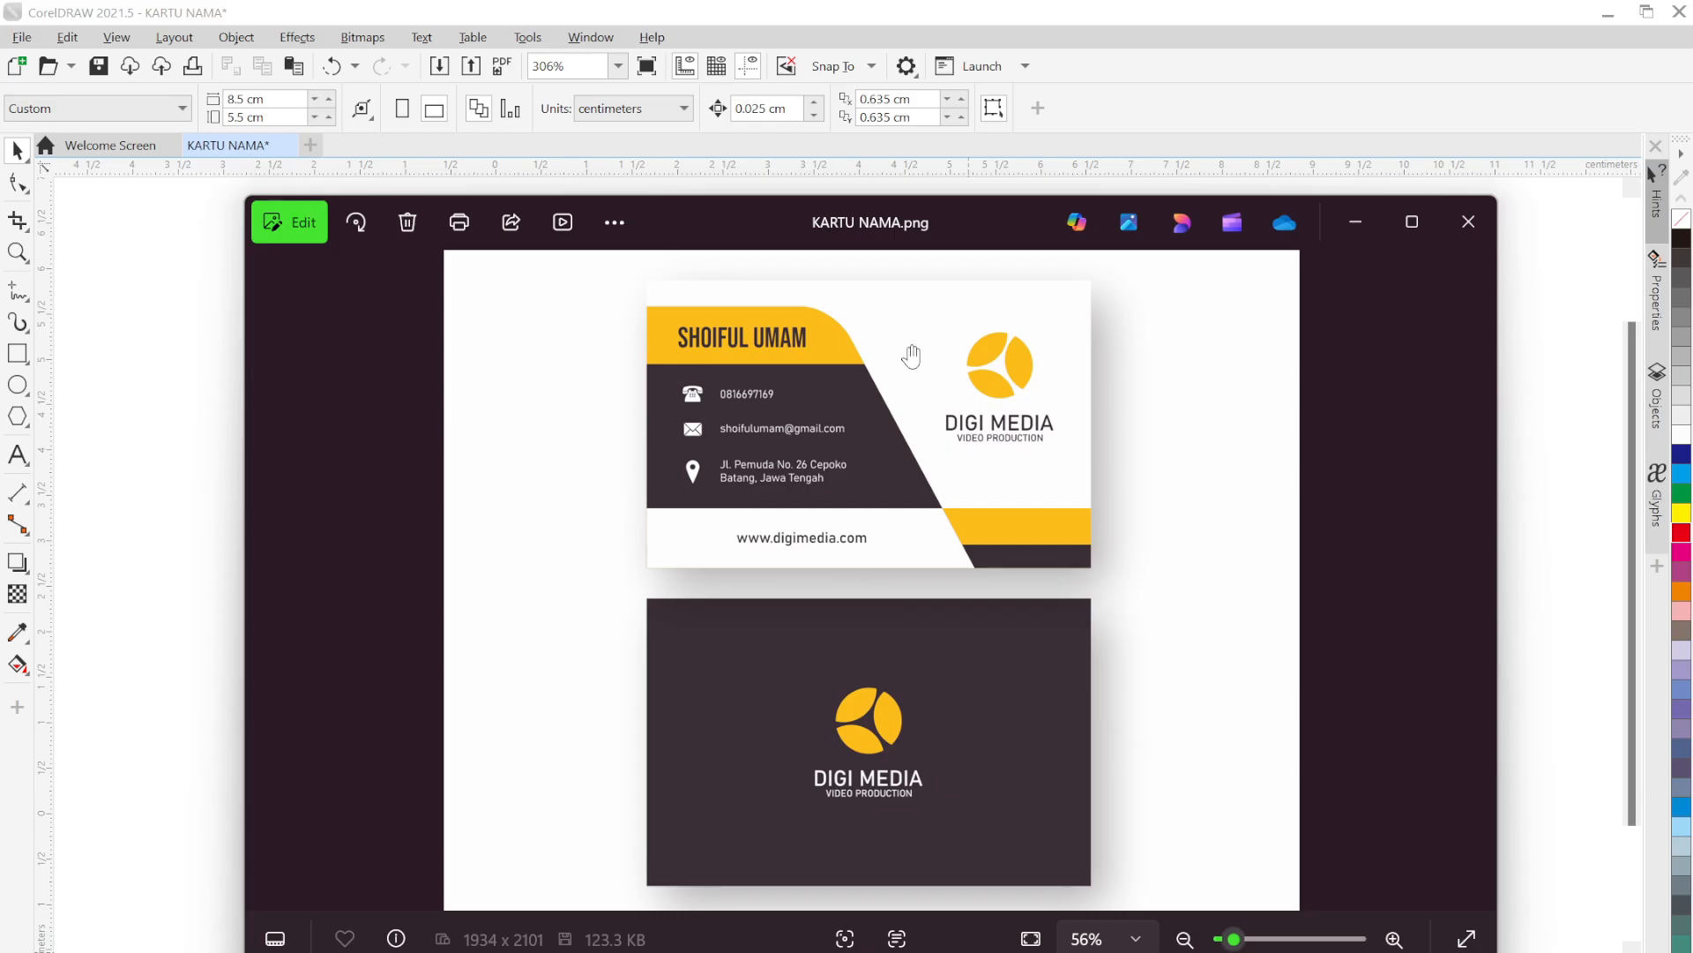
left_click(1355, 222)
left_click(683, 529)
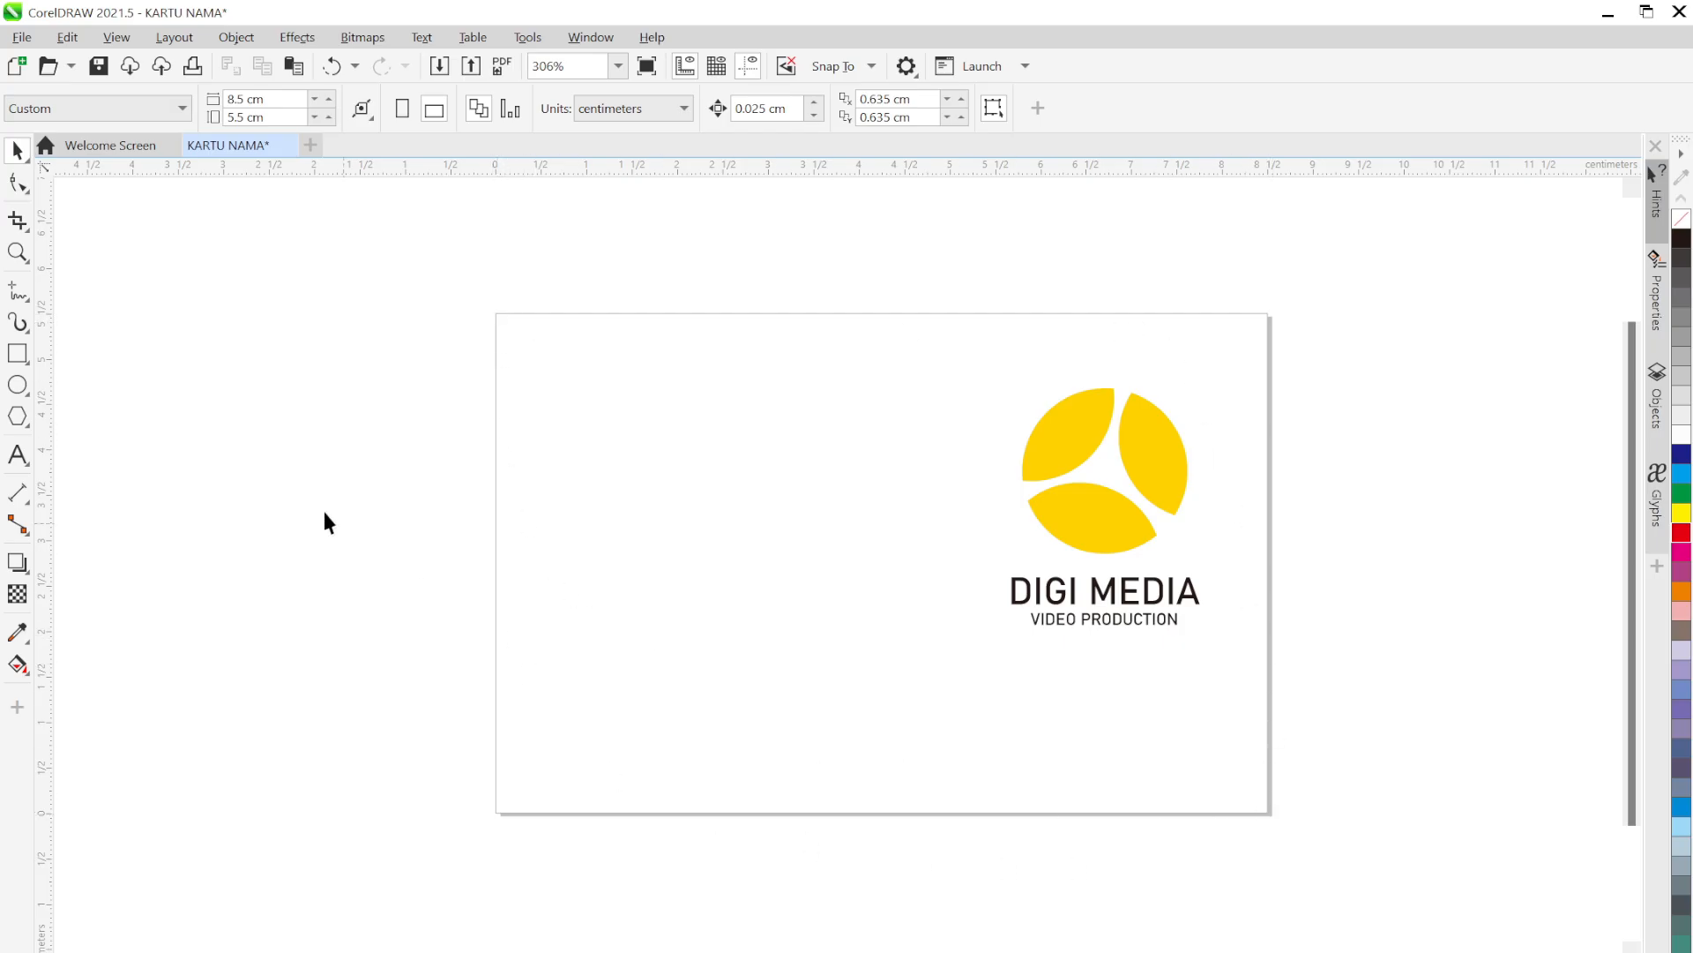
Add a page-sized rectangle filled red as the card background
double_click(16, 352)
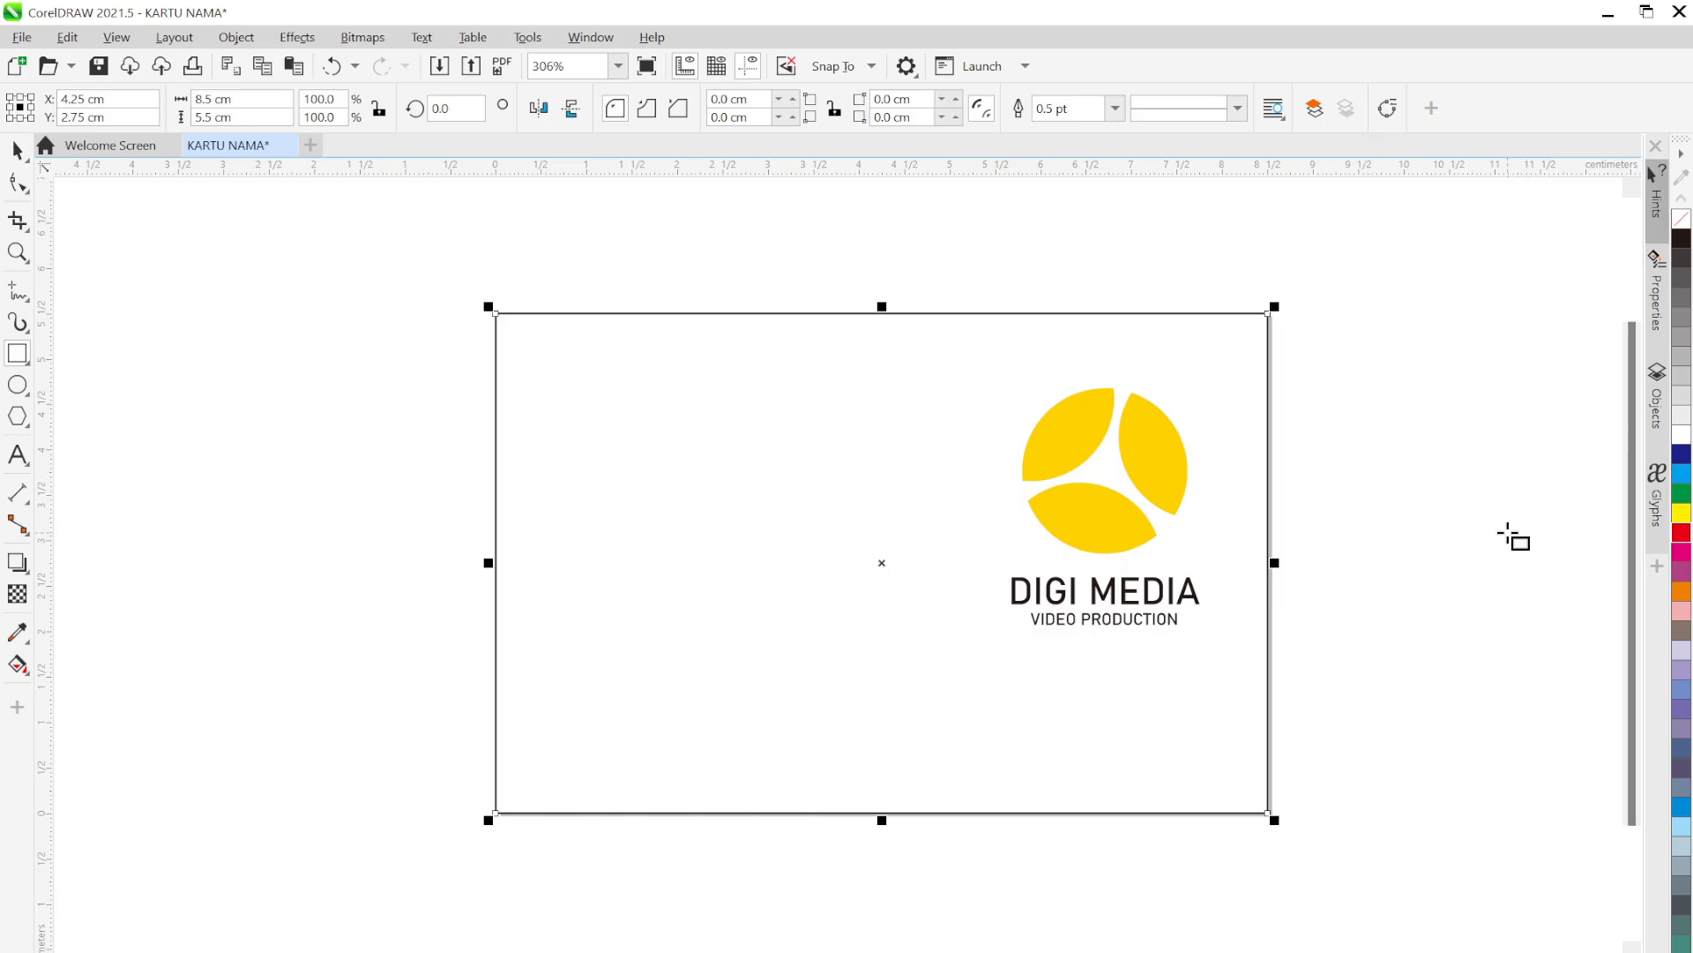
left_click(1681, 534)
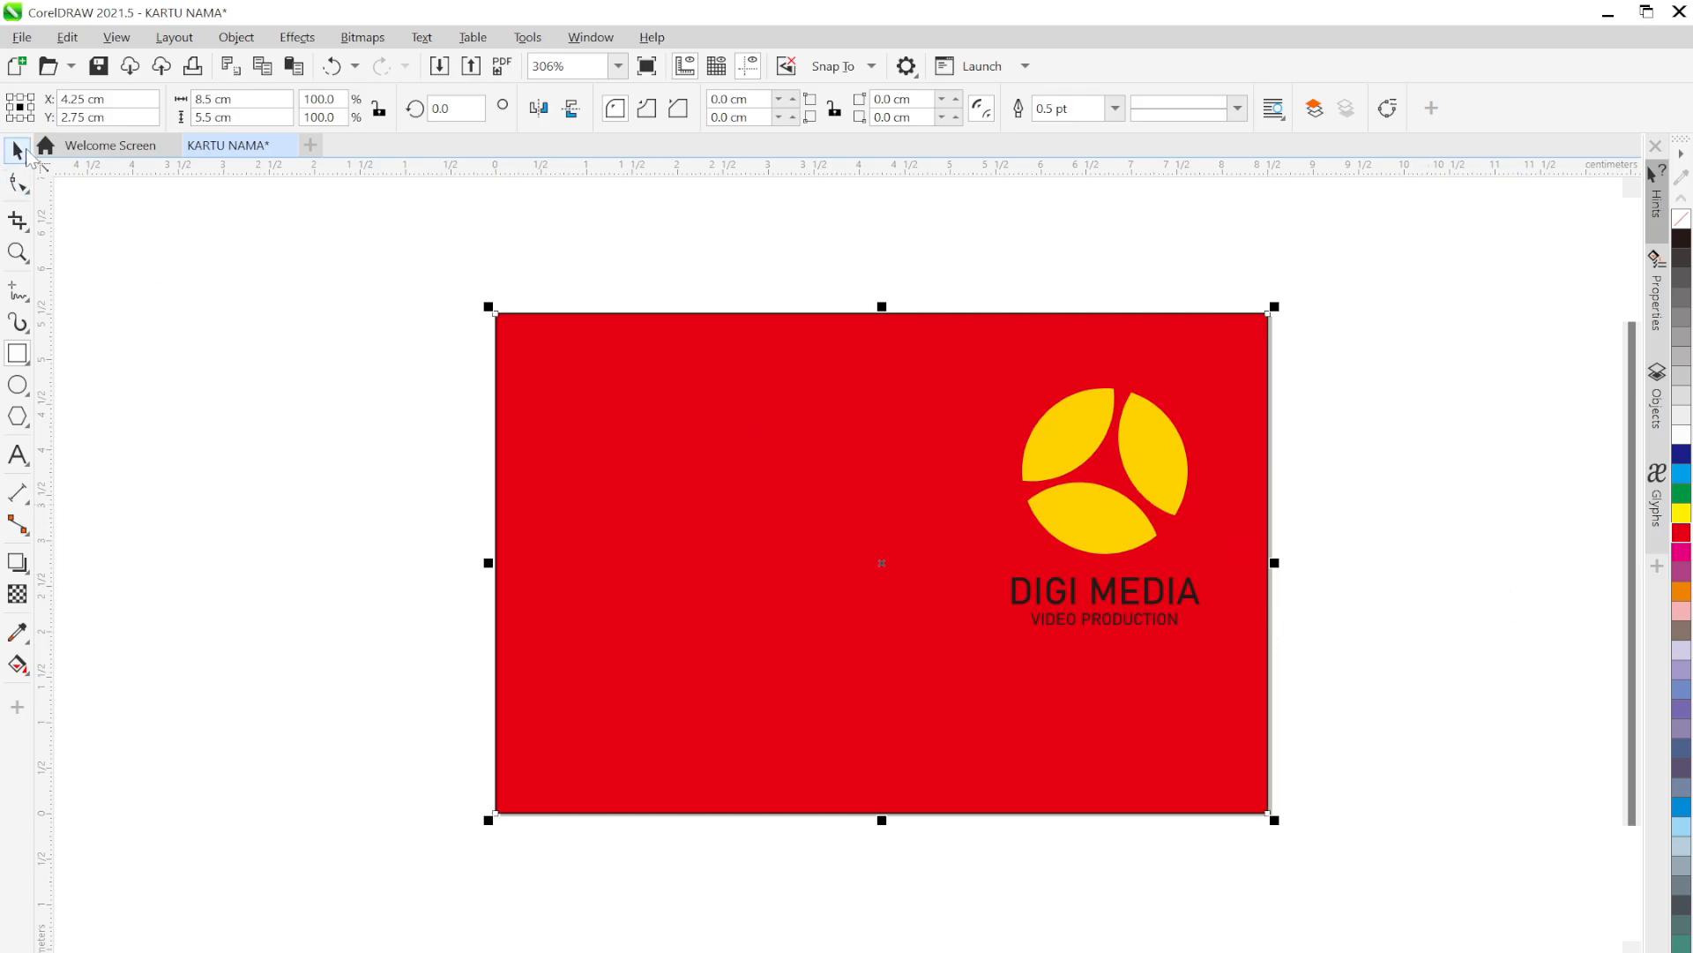
left_click(263, 364)
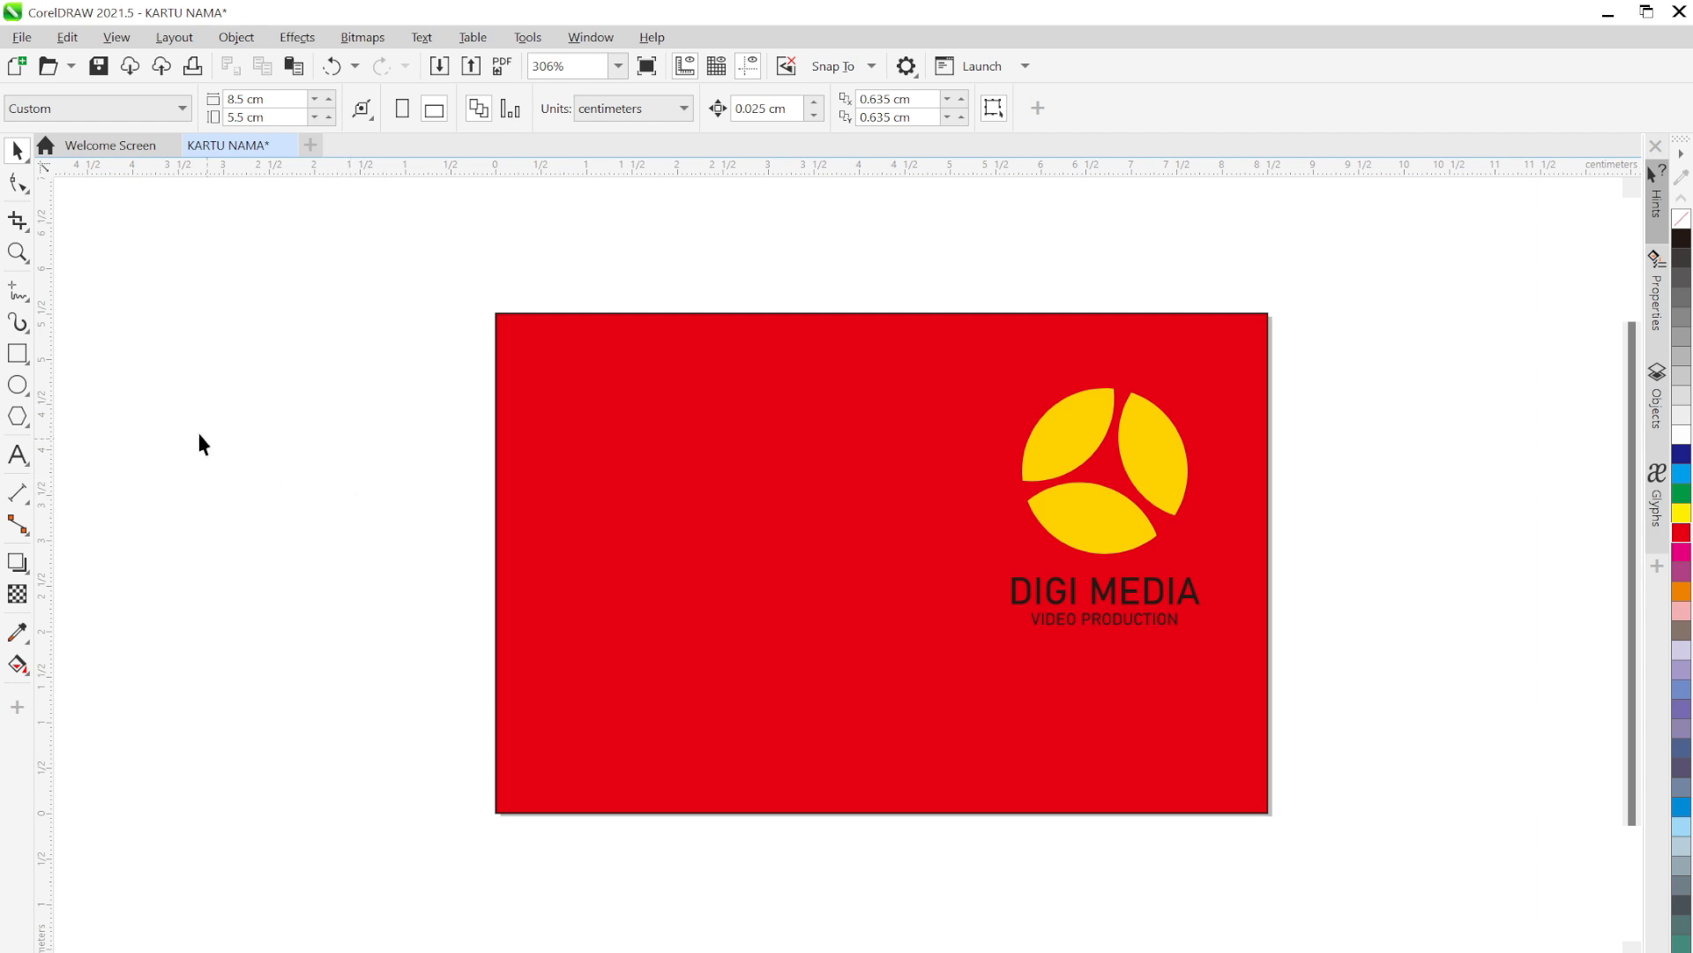
Compare the red card against the KARTU NAMA.png reference, then return to the drawing
key("alt+Tab")
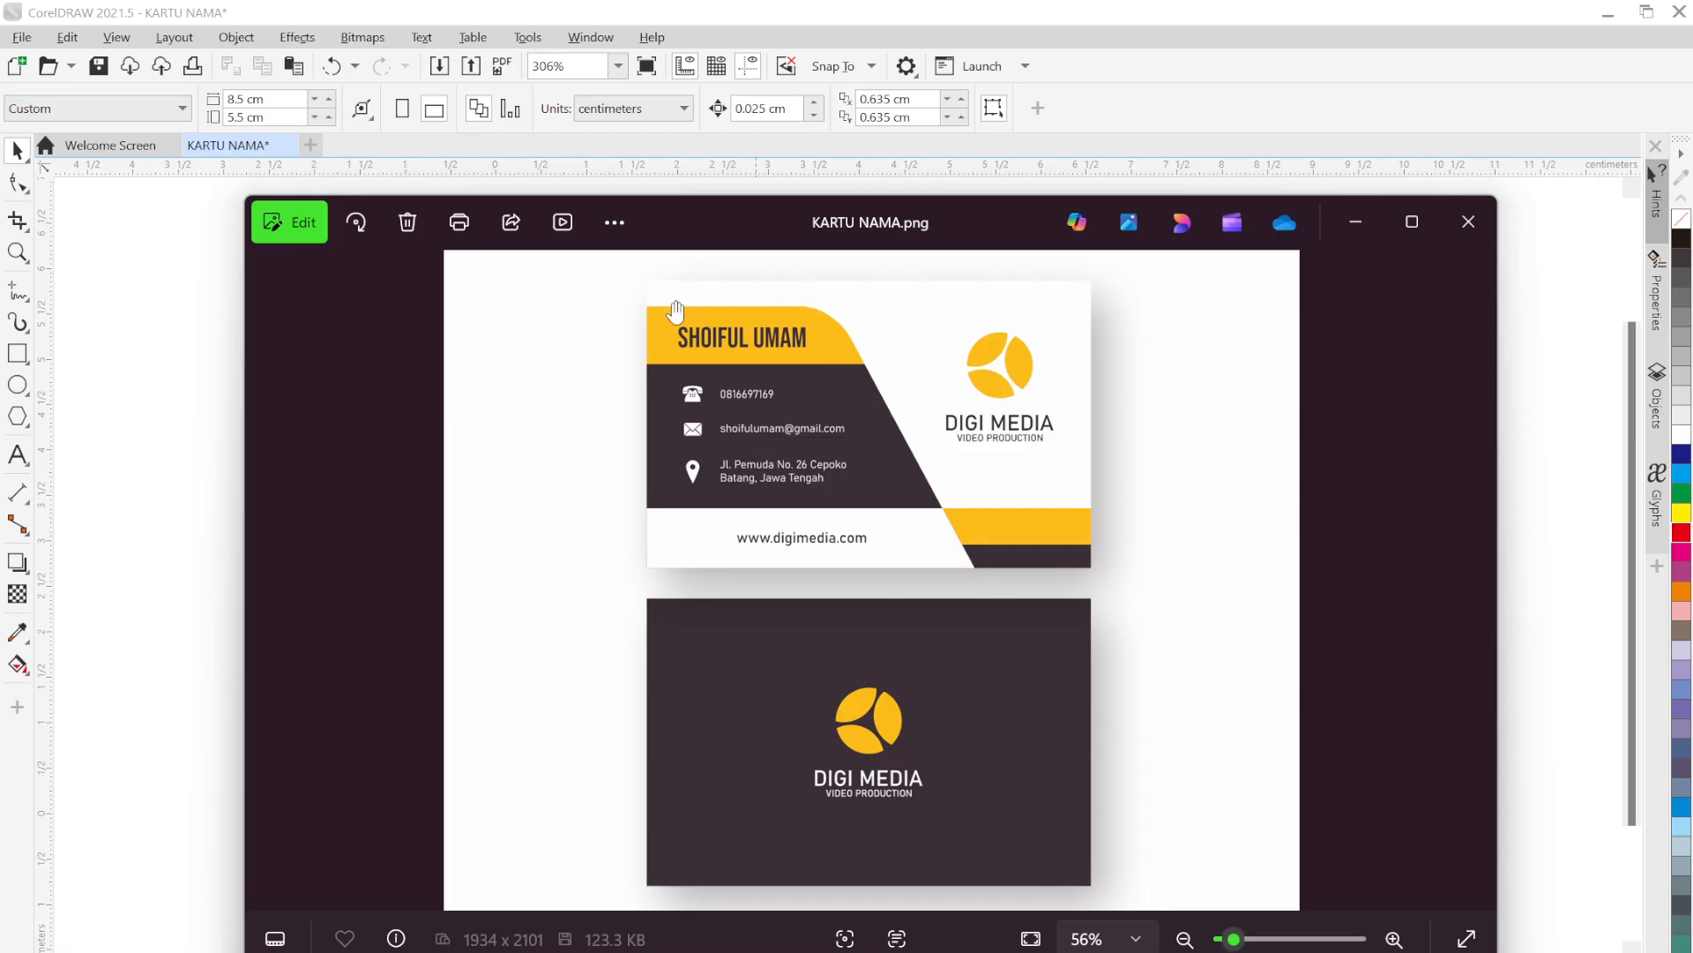
left_click(1356, 229)
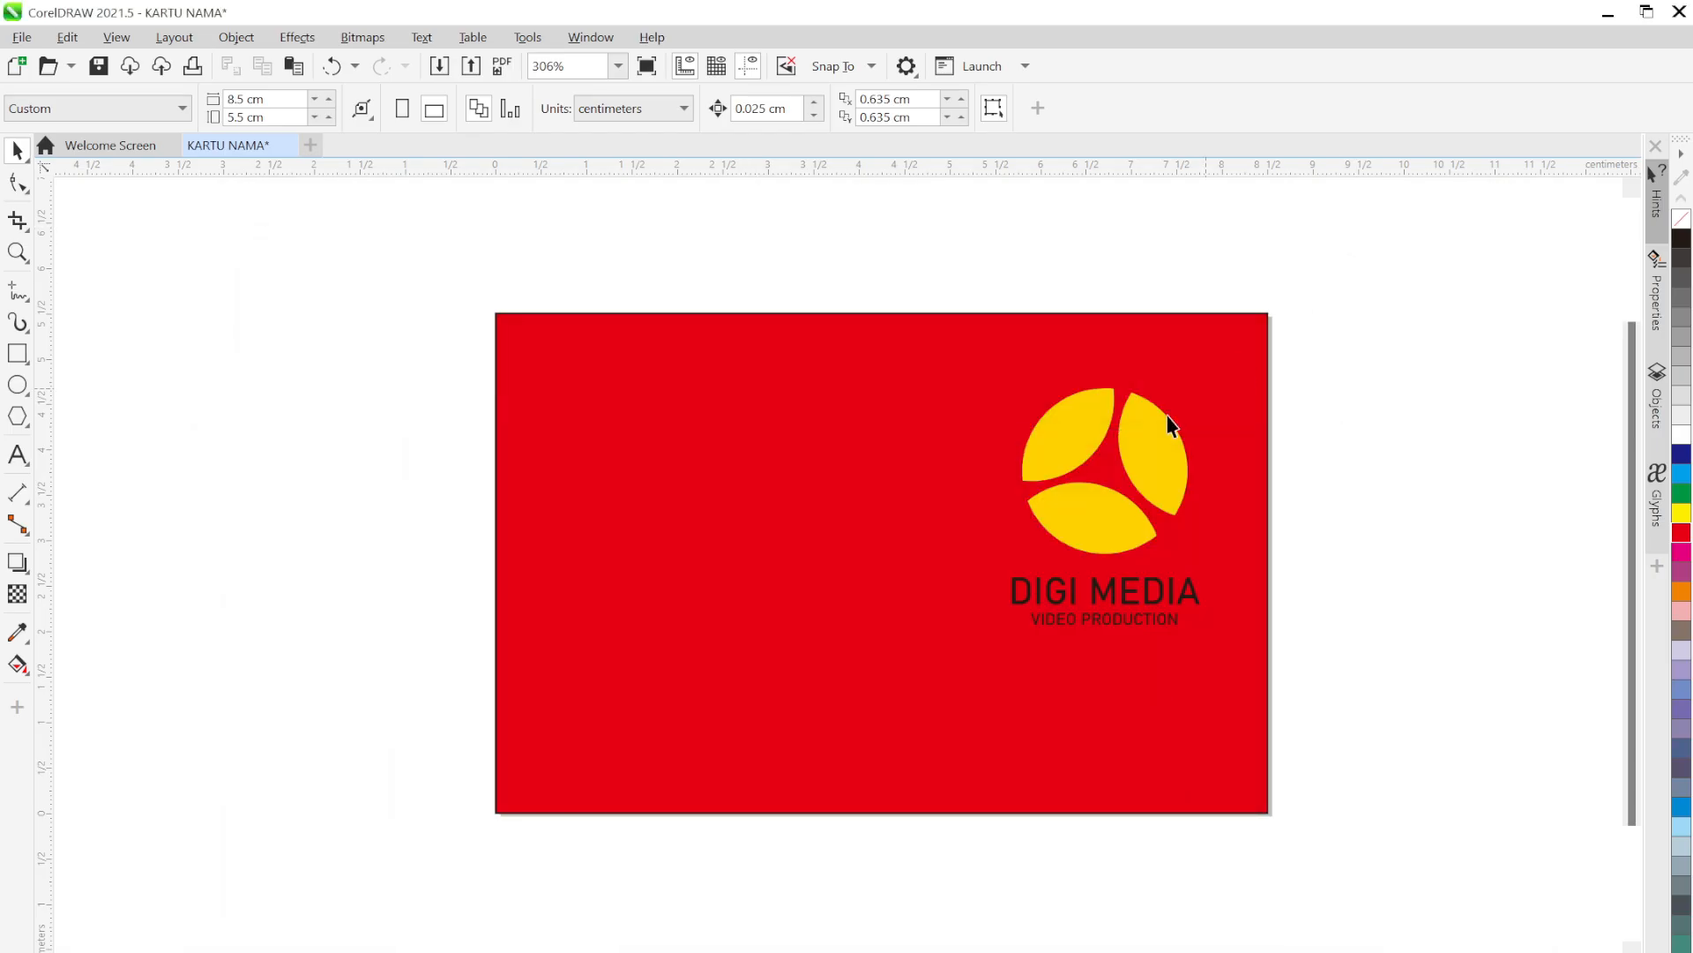
left_click(23, 360)
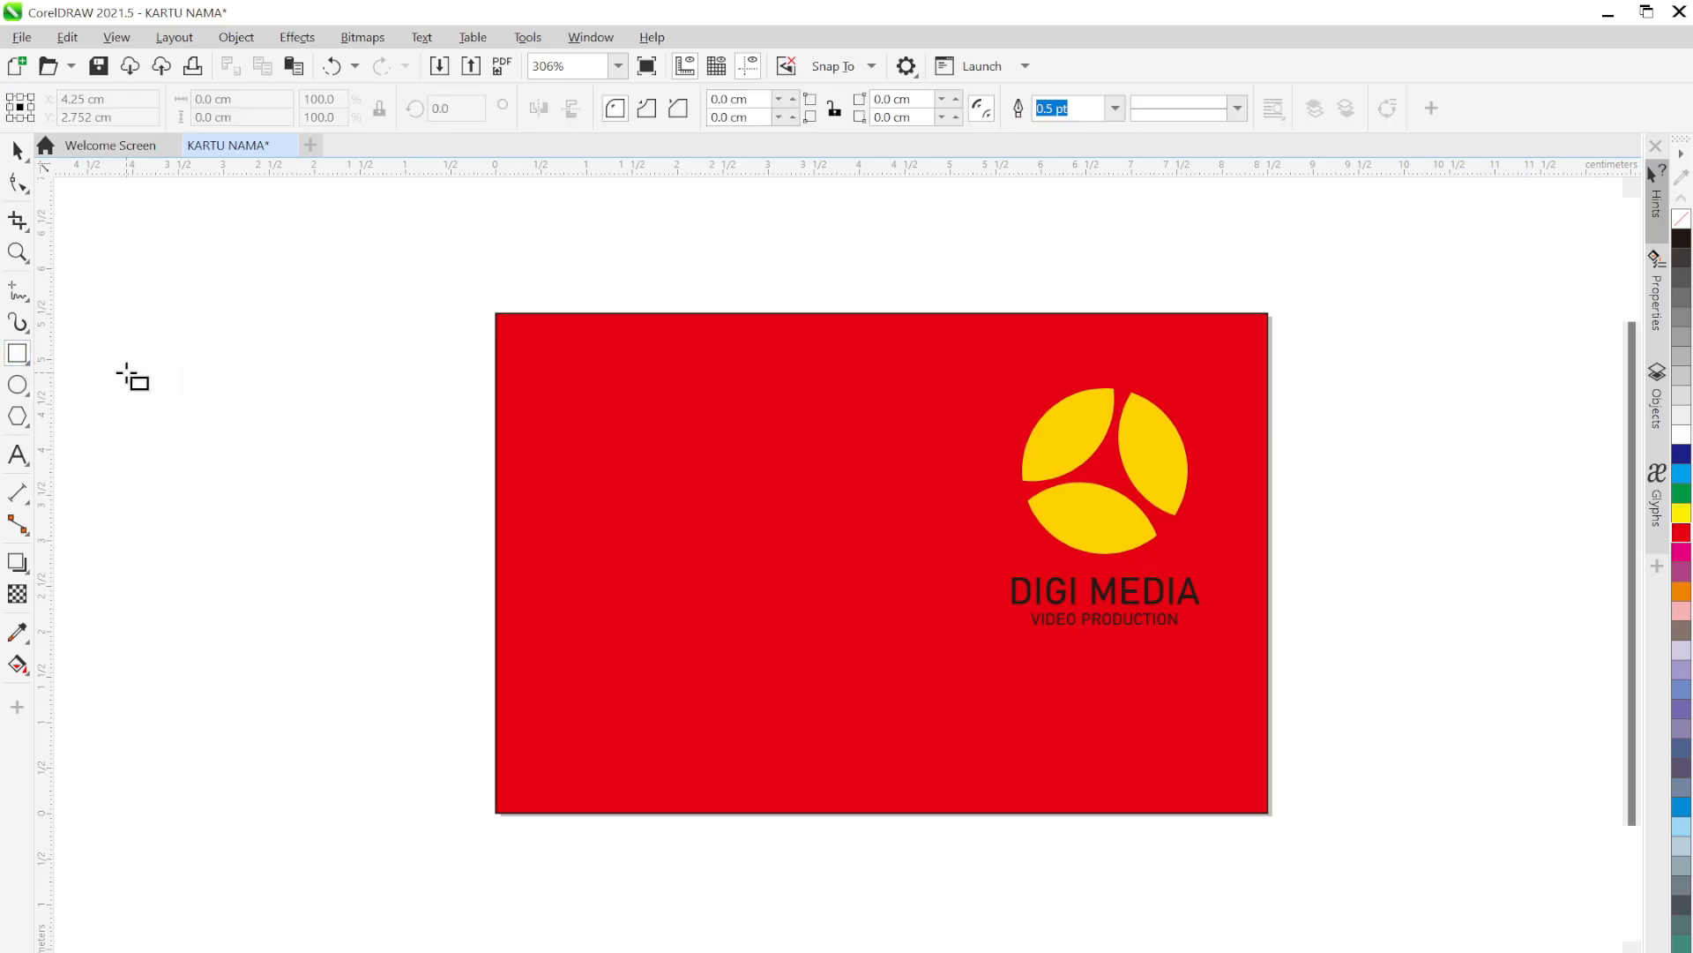
Draw a large rectangle over the card's left side and skew it into a parallelogram
left_click_drag(110, 373, 860, 879)
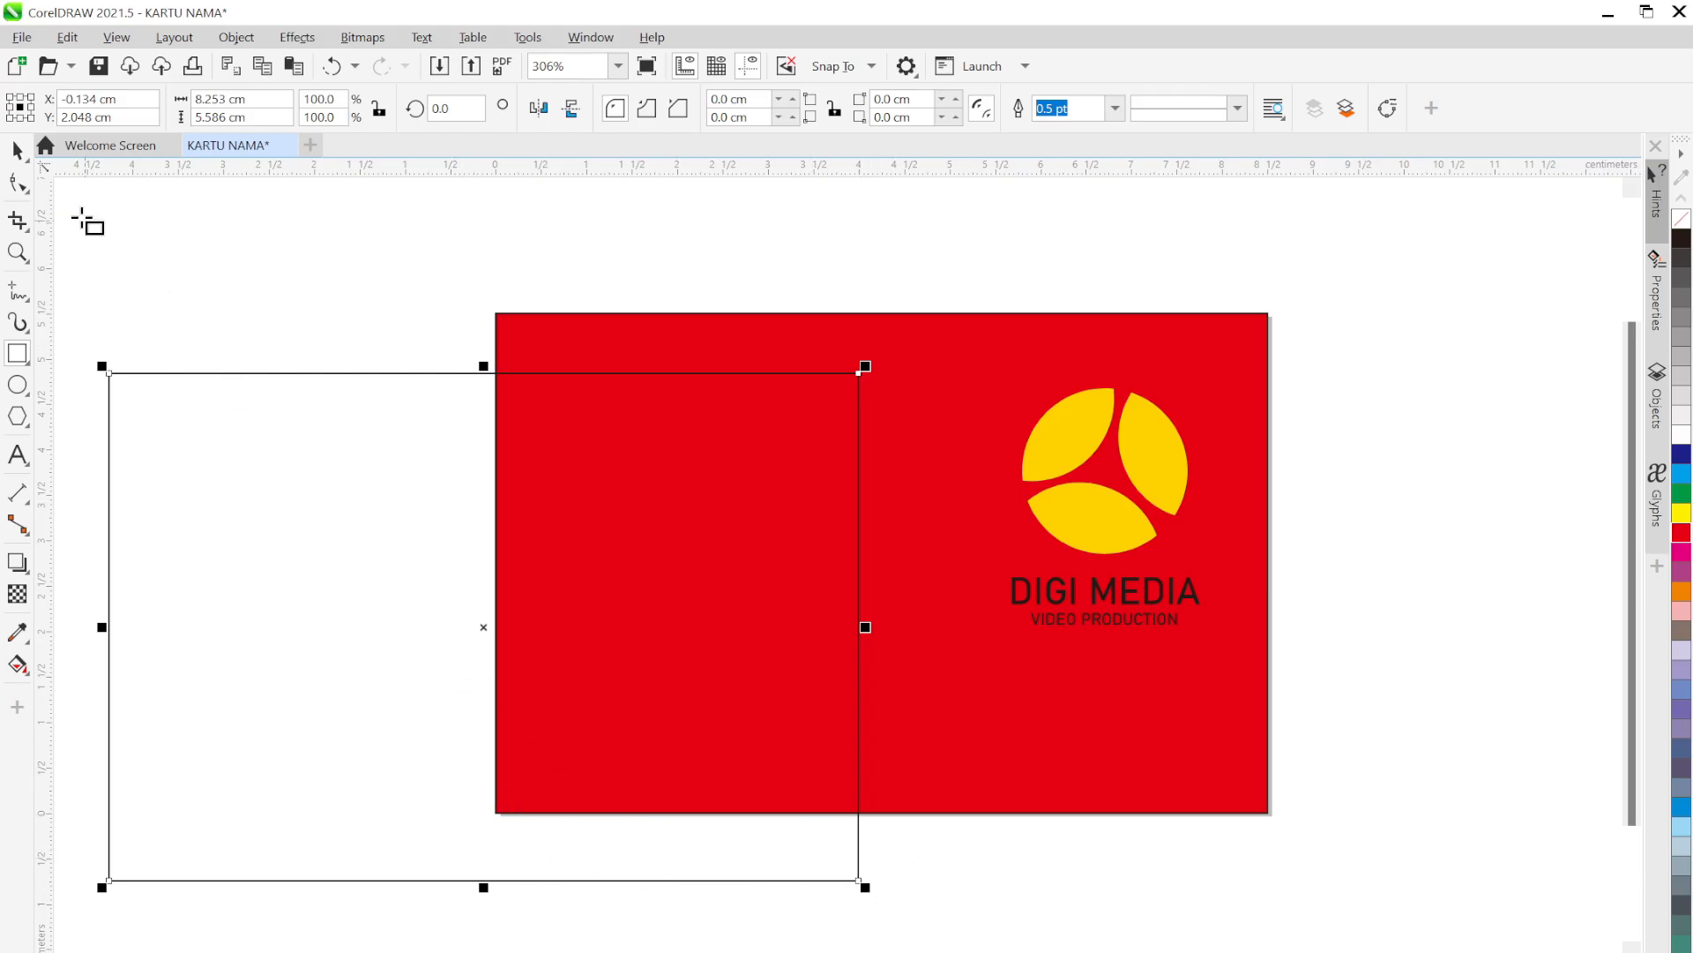
left_click(18, 153)
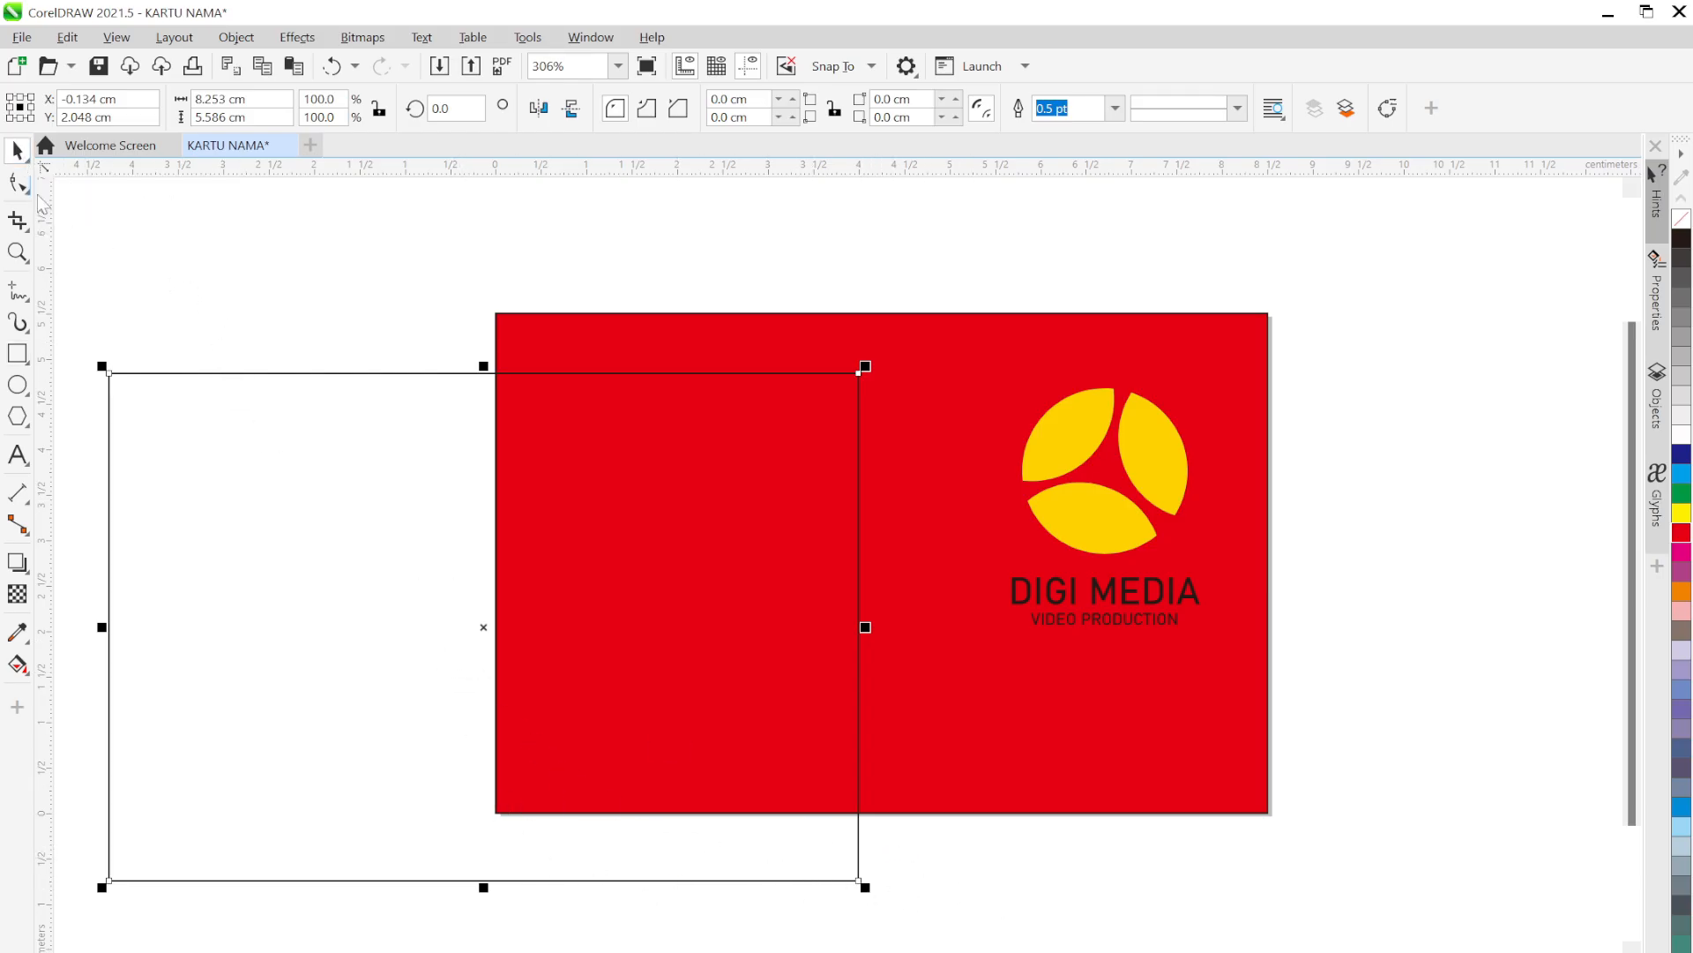
left_click(483, 632)
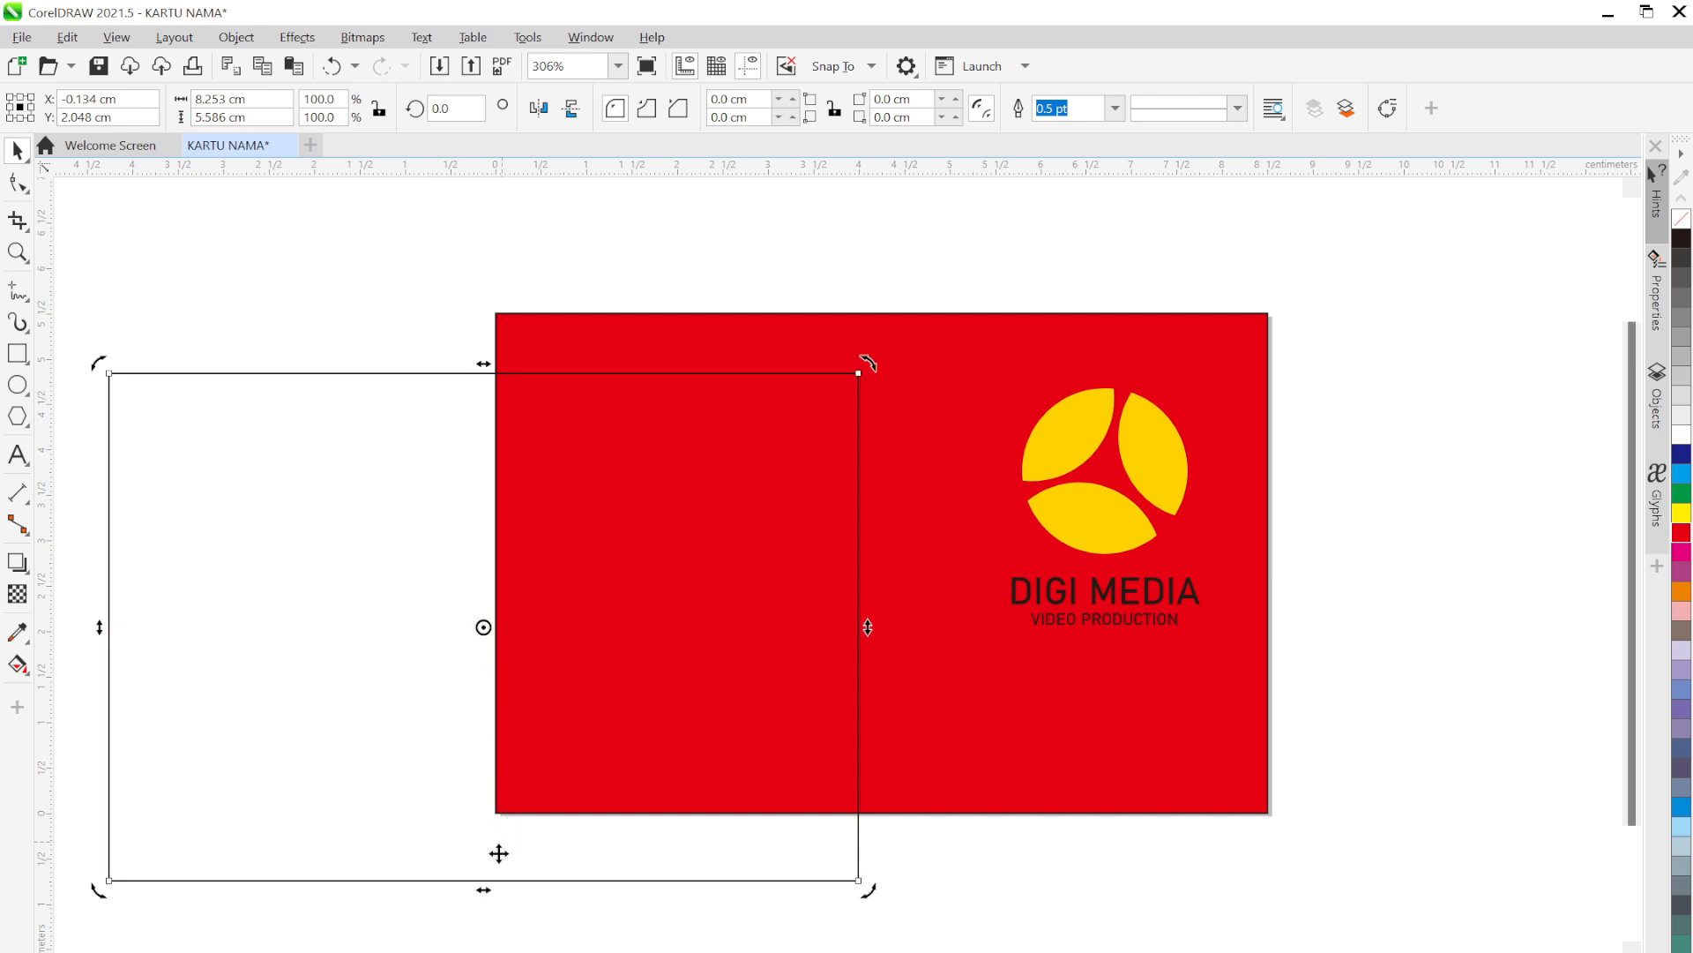
left_click_drag(483, 888, 713, 930)
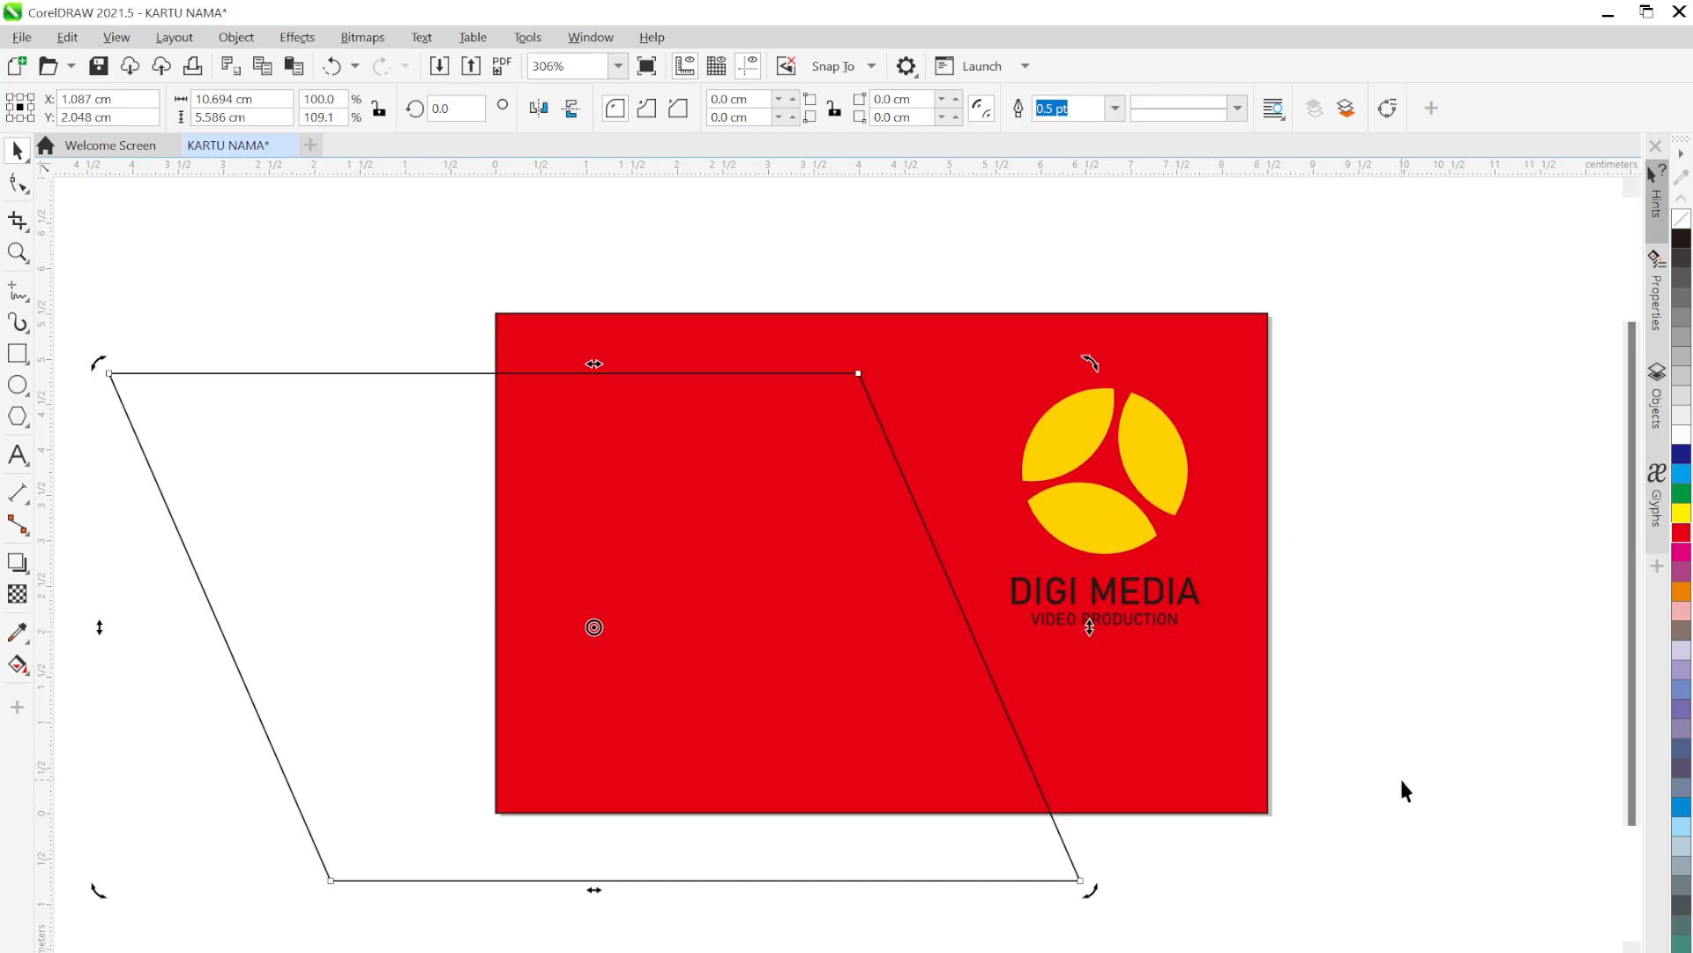
left_click(1384, 845)
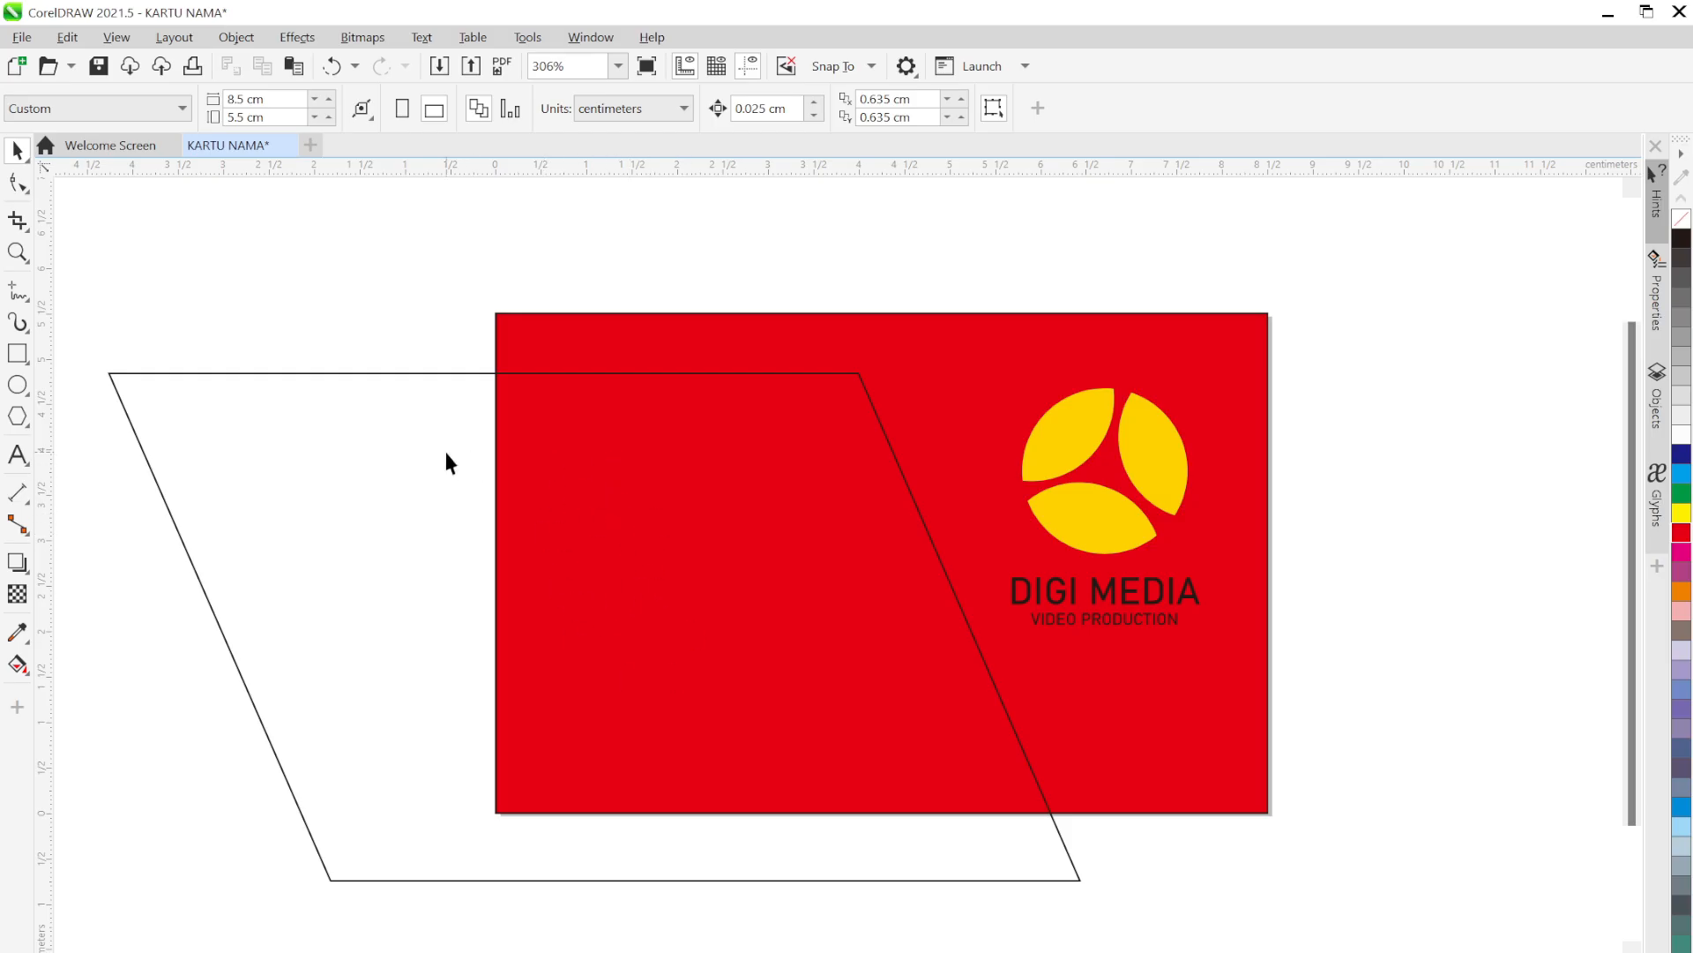
Round the parallelogram's top-right corner with the Shape tool
left_click(829, 390)
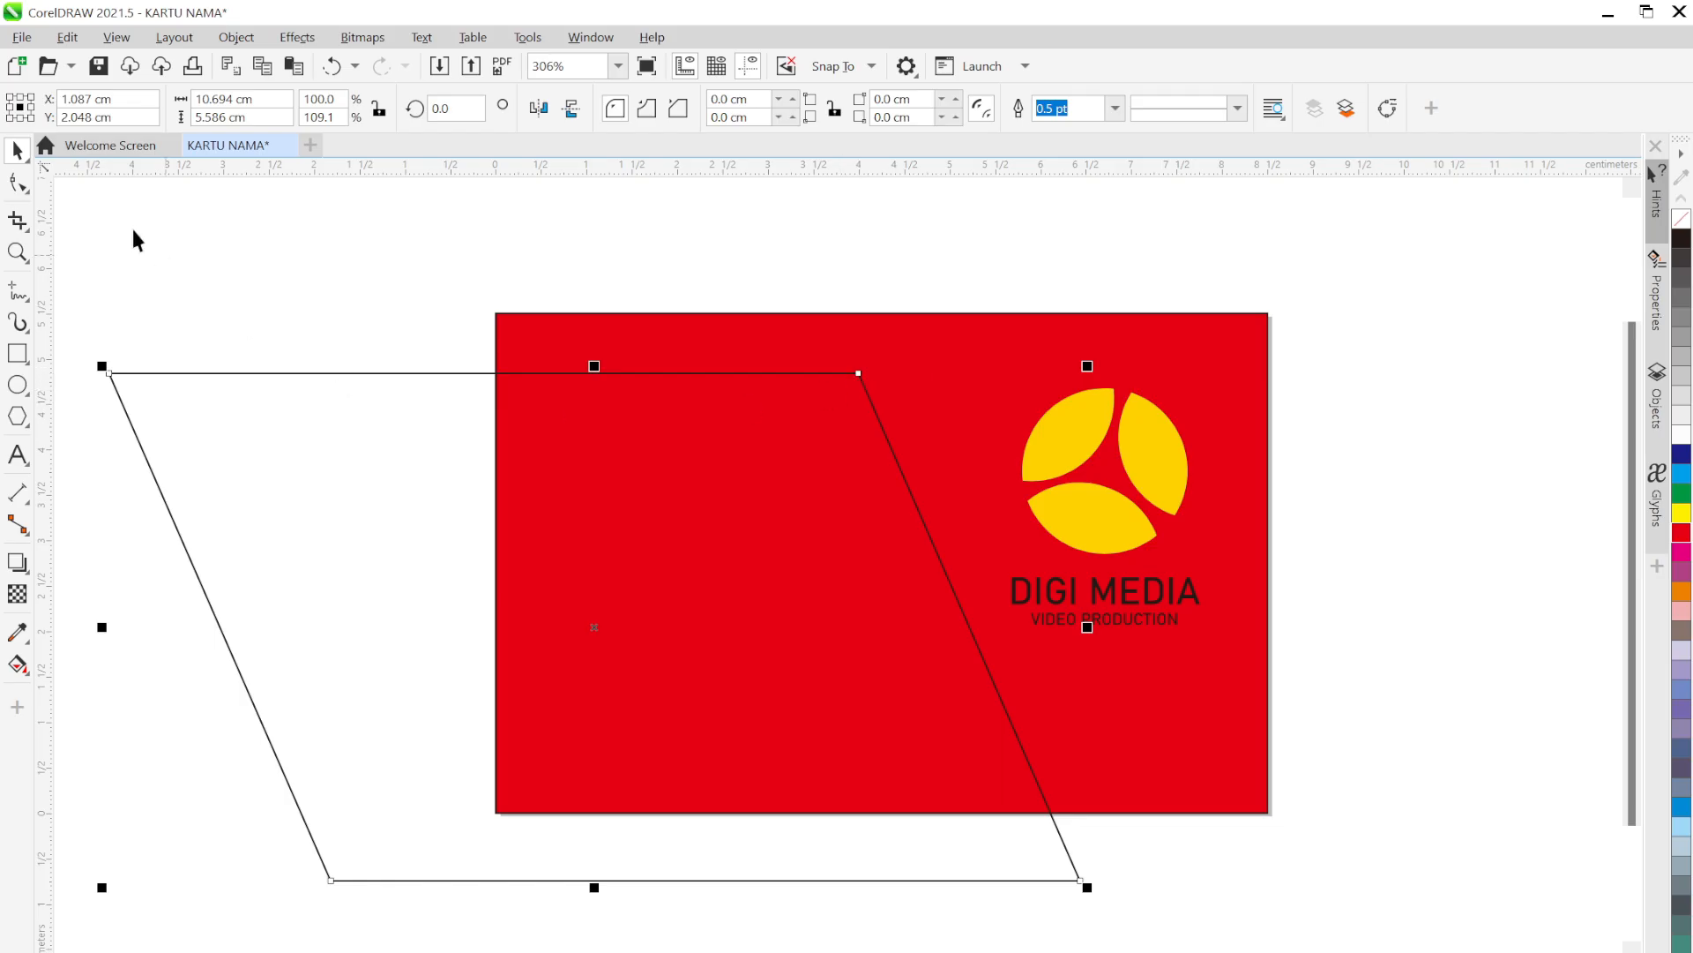
left_click(18, 182)
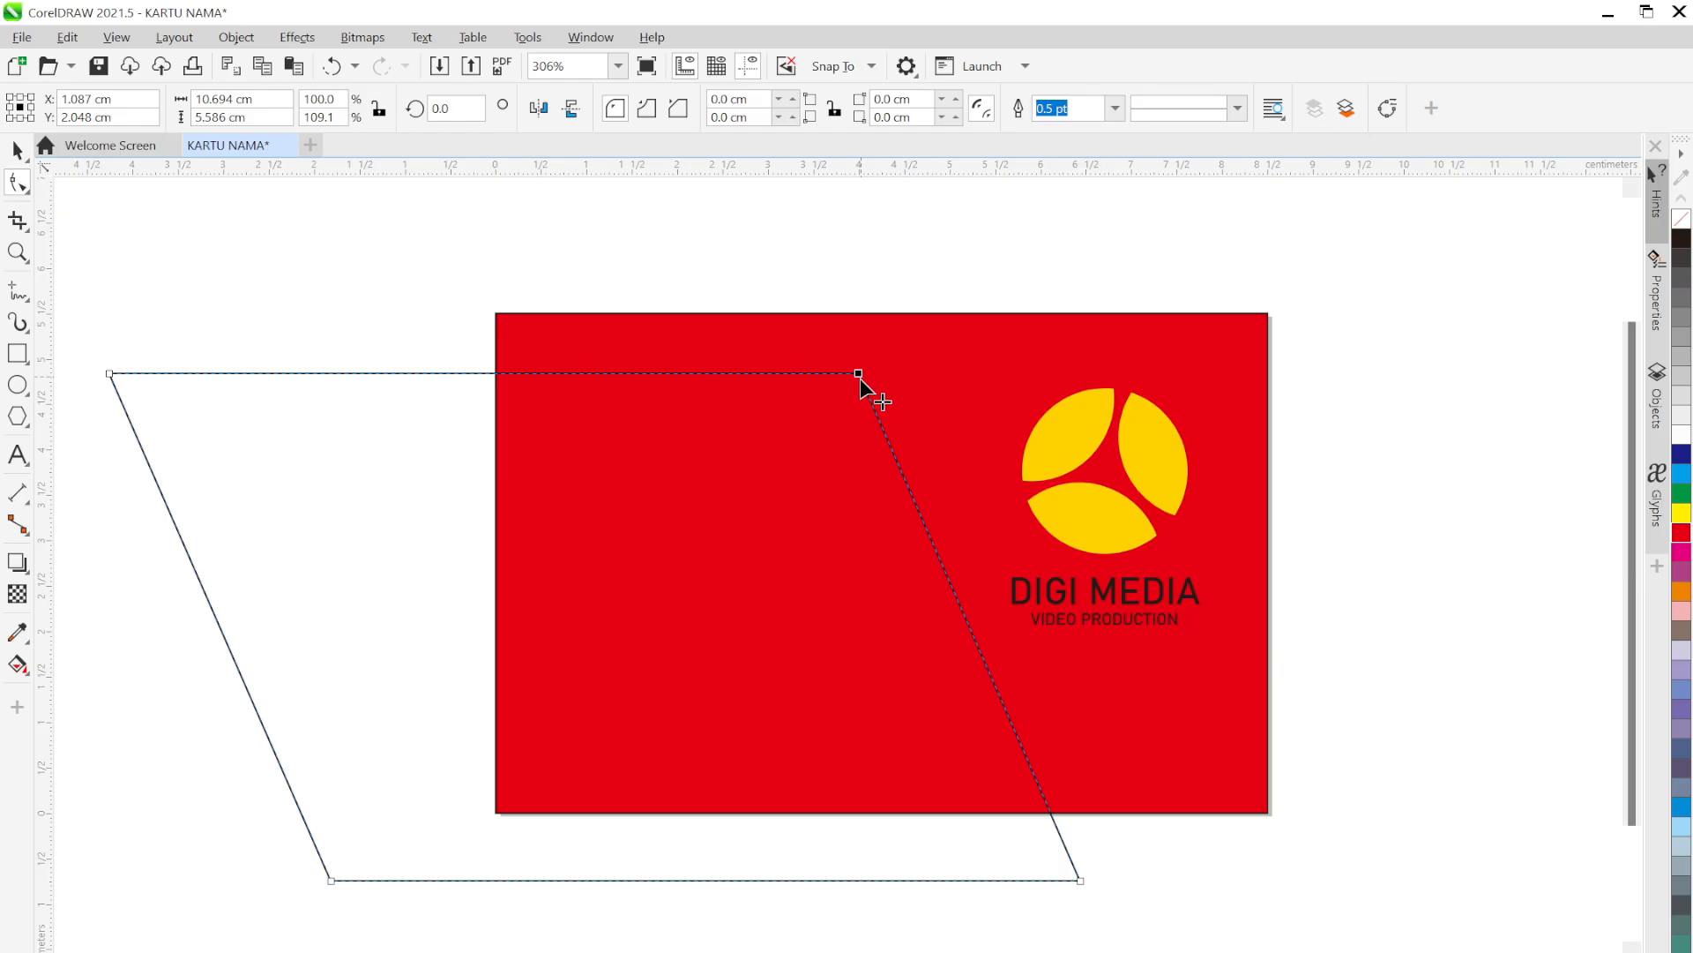
left_click_drag(860, 372, 844, 423)
left_click(17, 150)
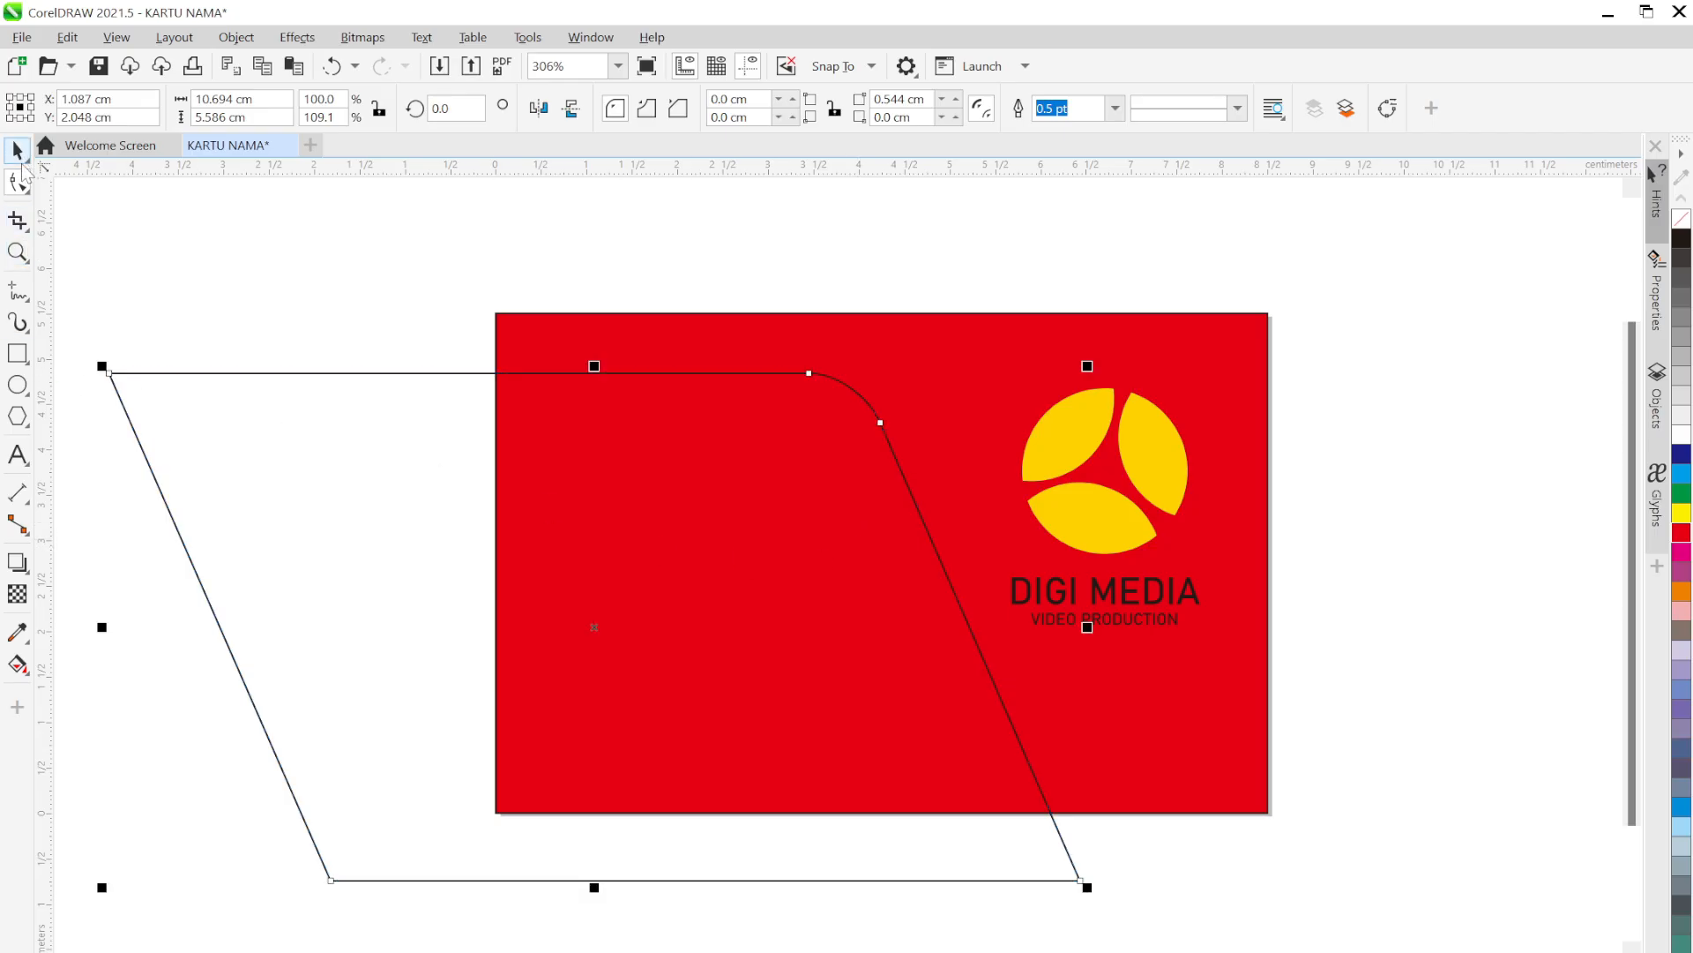
left_click(780, 288)
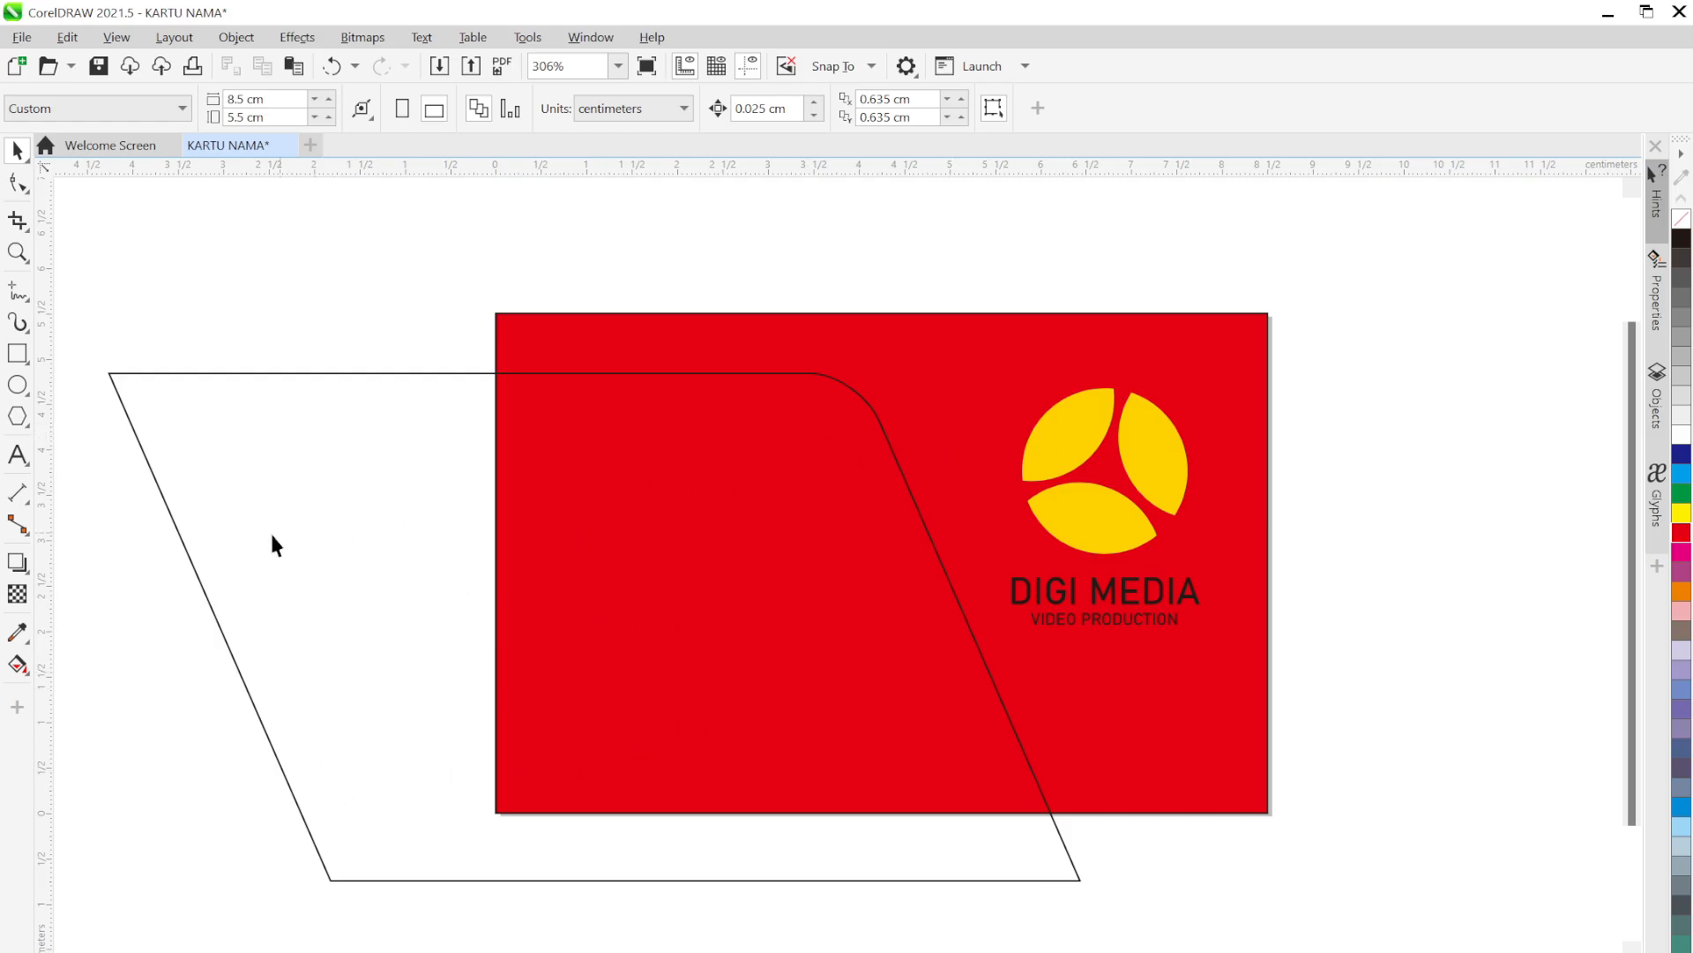
Fill the parallelogram with yellow sampled from the DIGI MEDIA logo
left_click(17, 635)
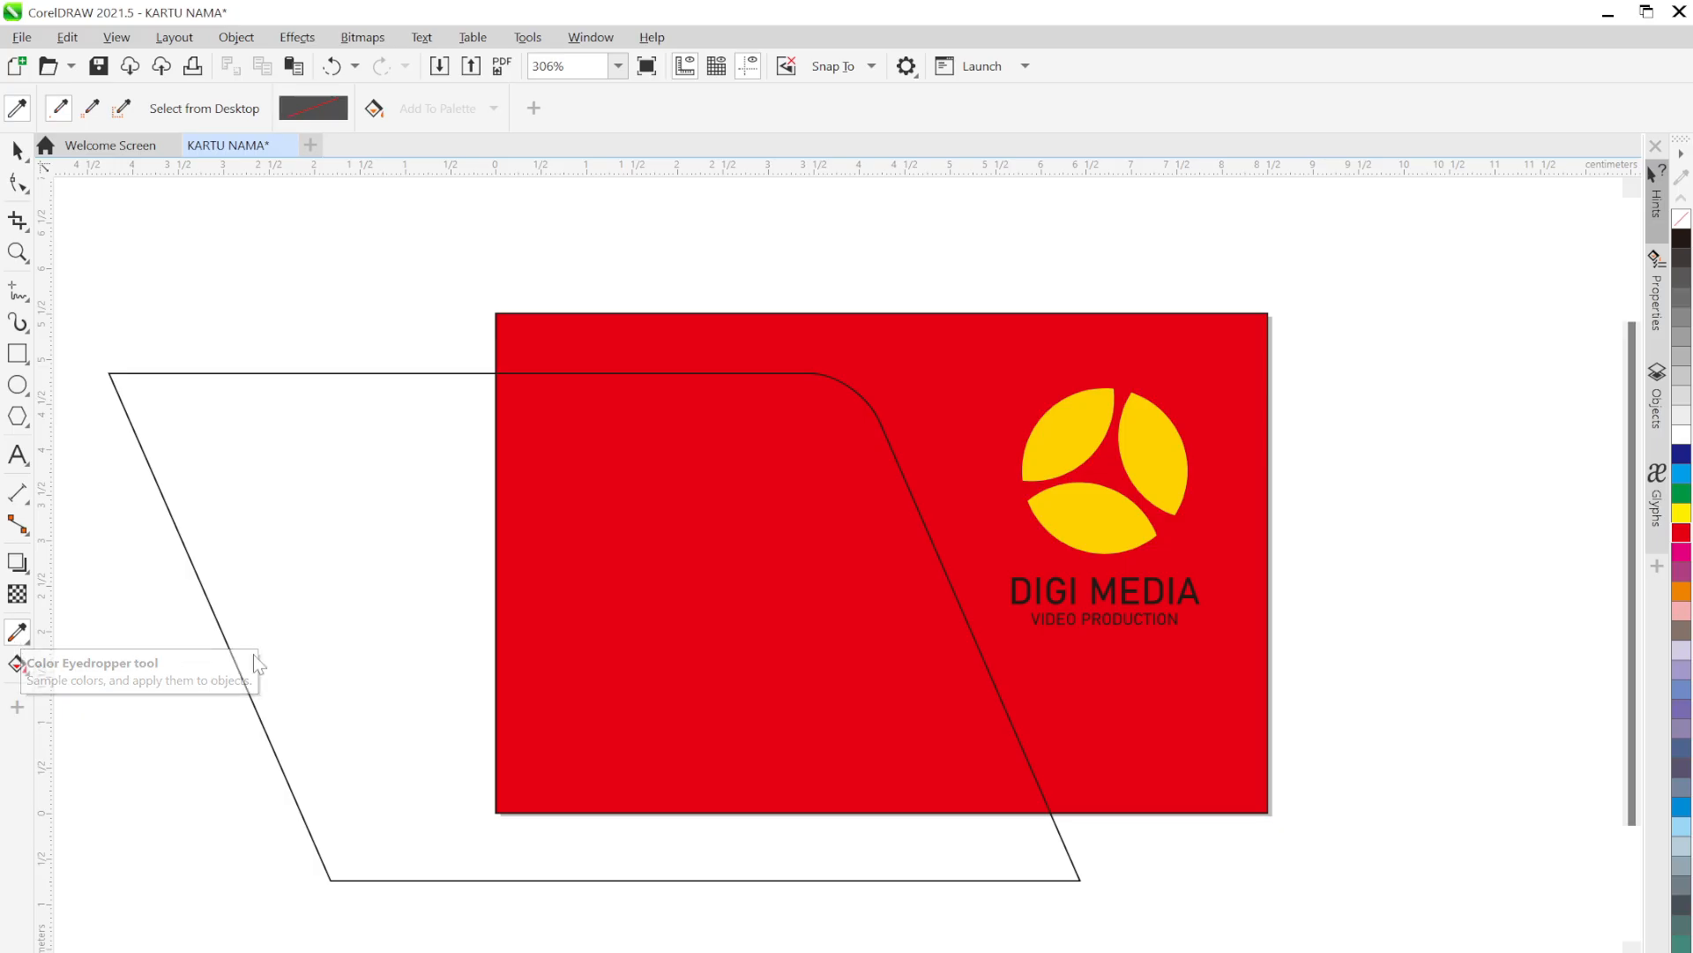
left_click(1075, 430)
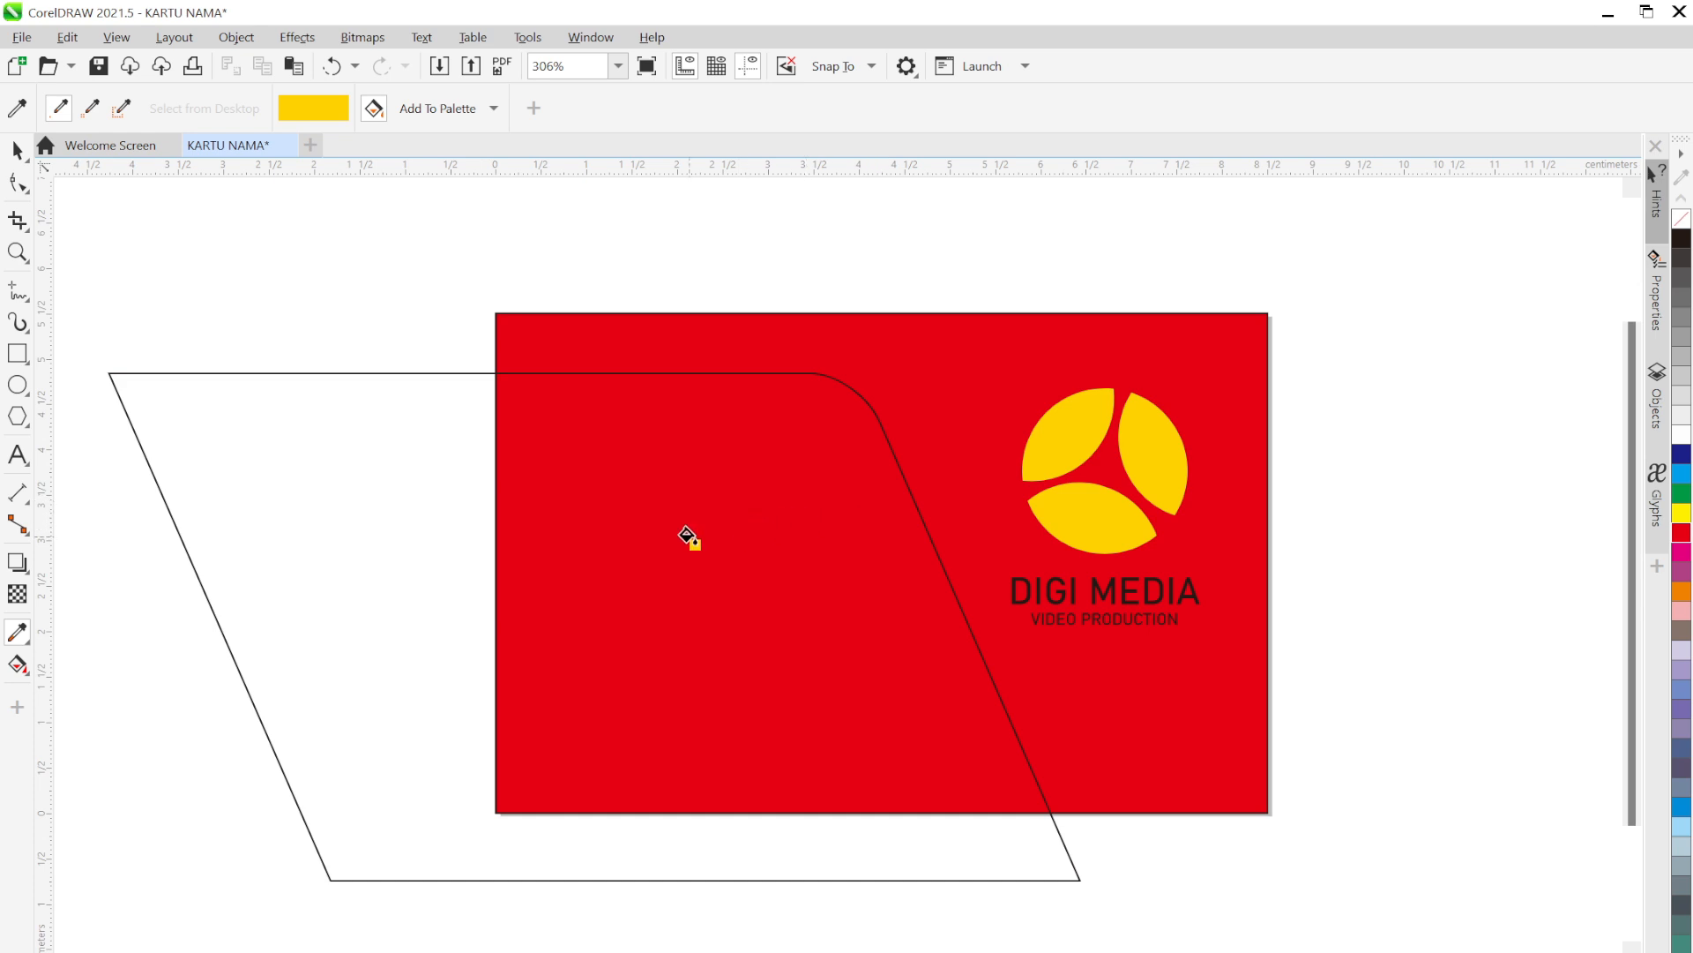
left_click(687, 535)
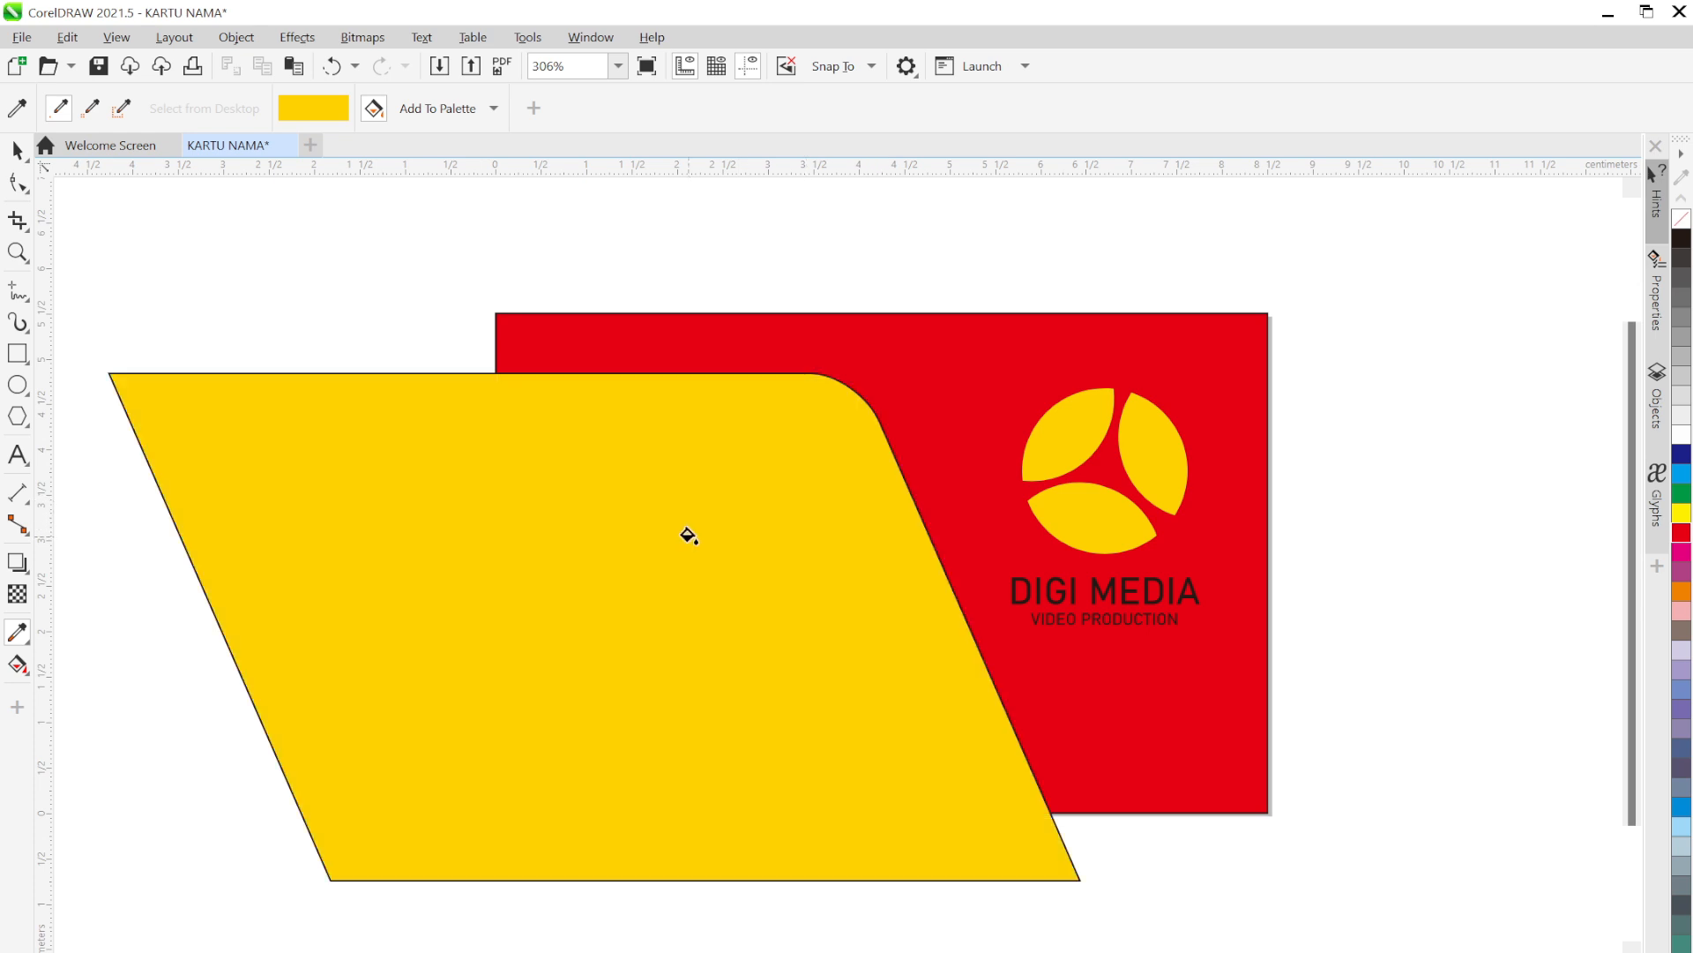
Set the yellow shape's outline width to None and compare with the KARTU NAMA.png reference
left_click(20, 154)
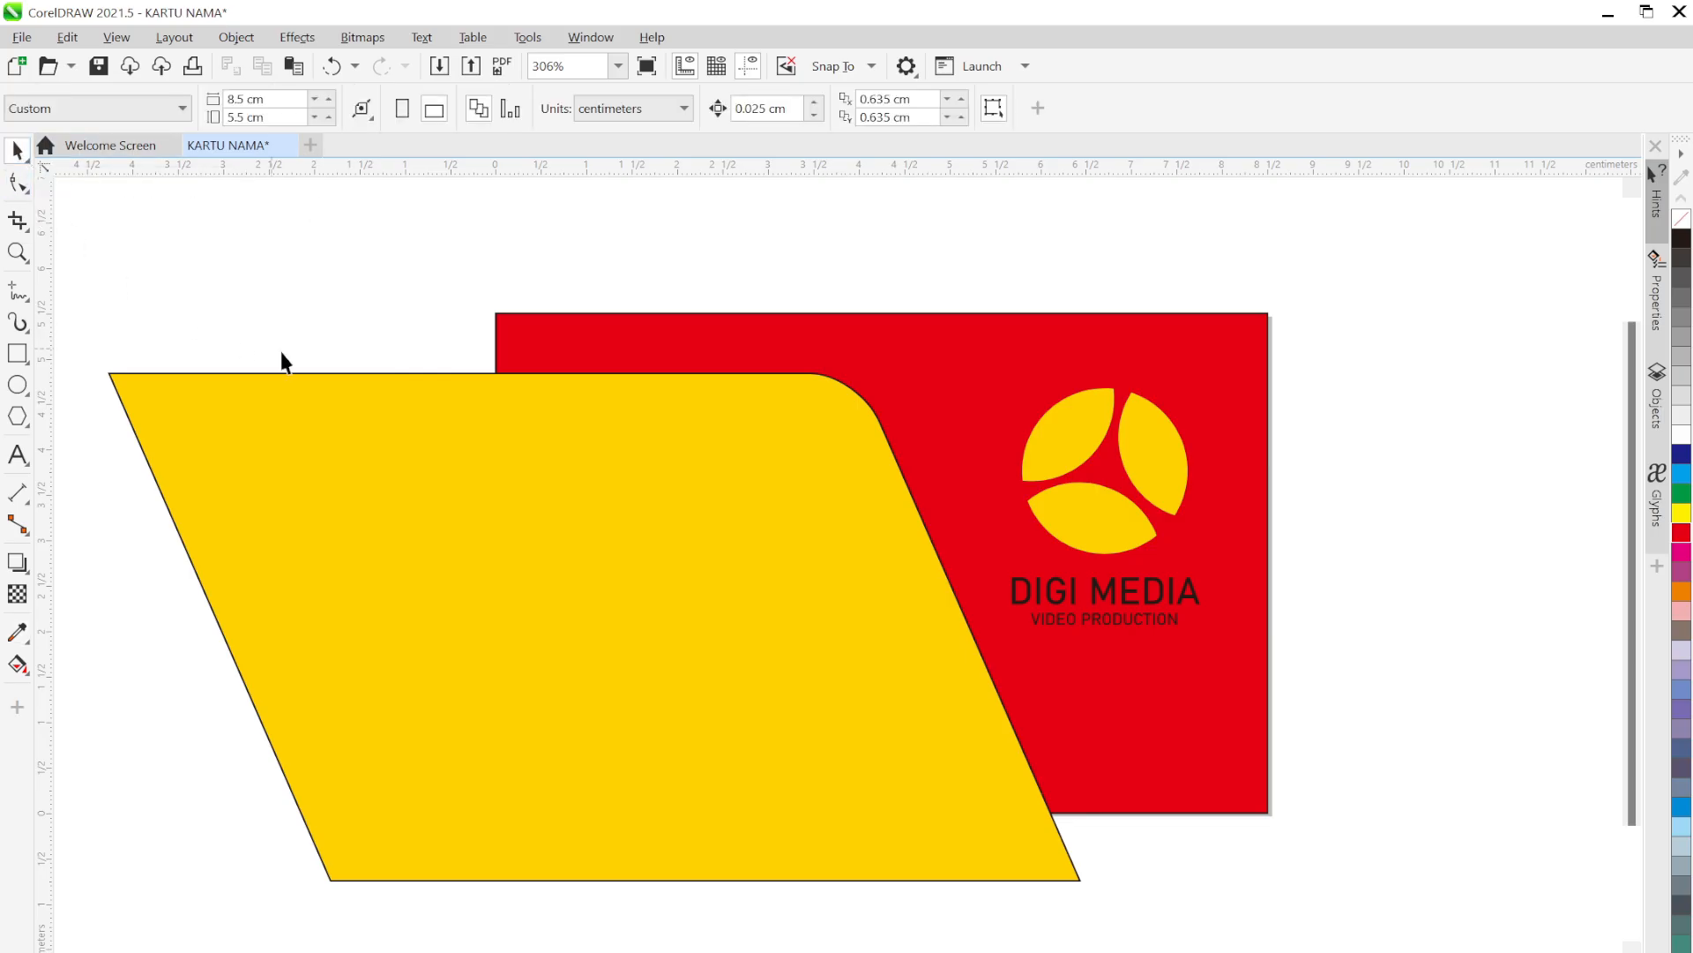
left_click(330, 406)
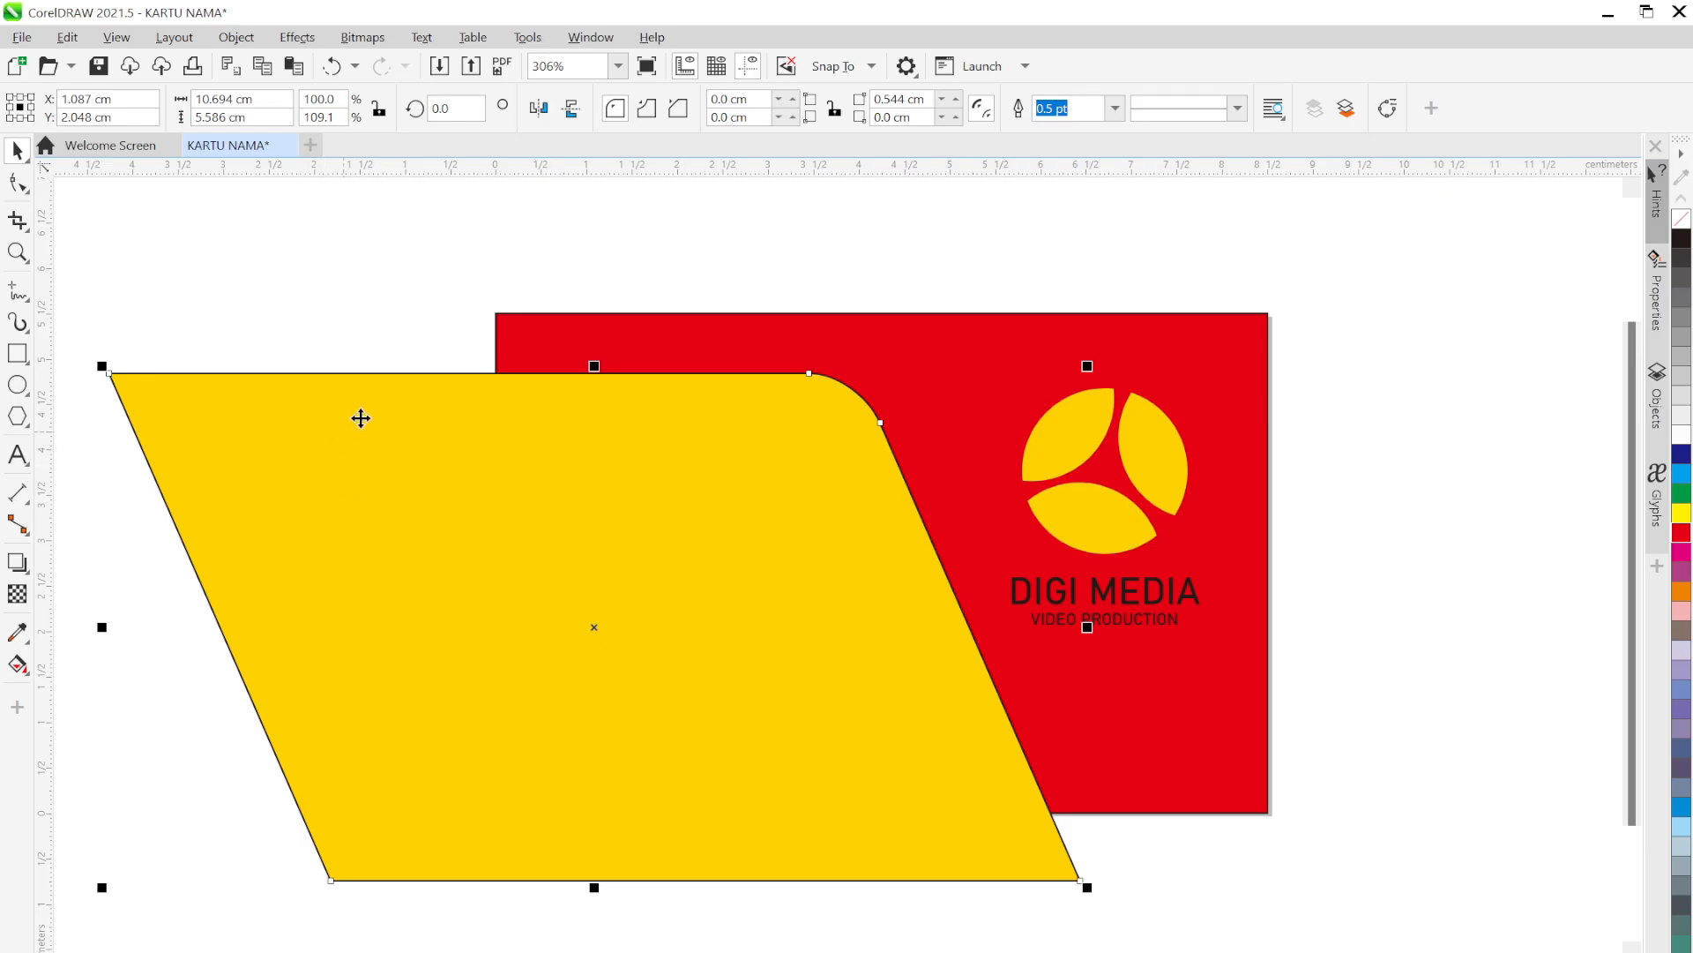
left_click(1113, 110)
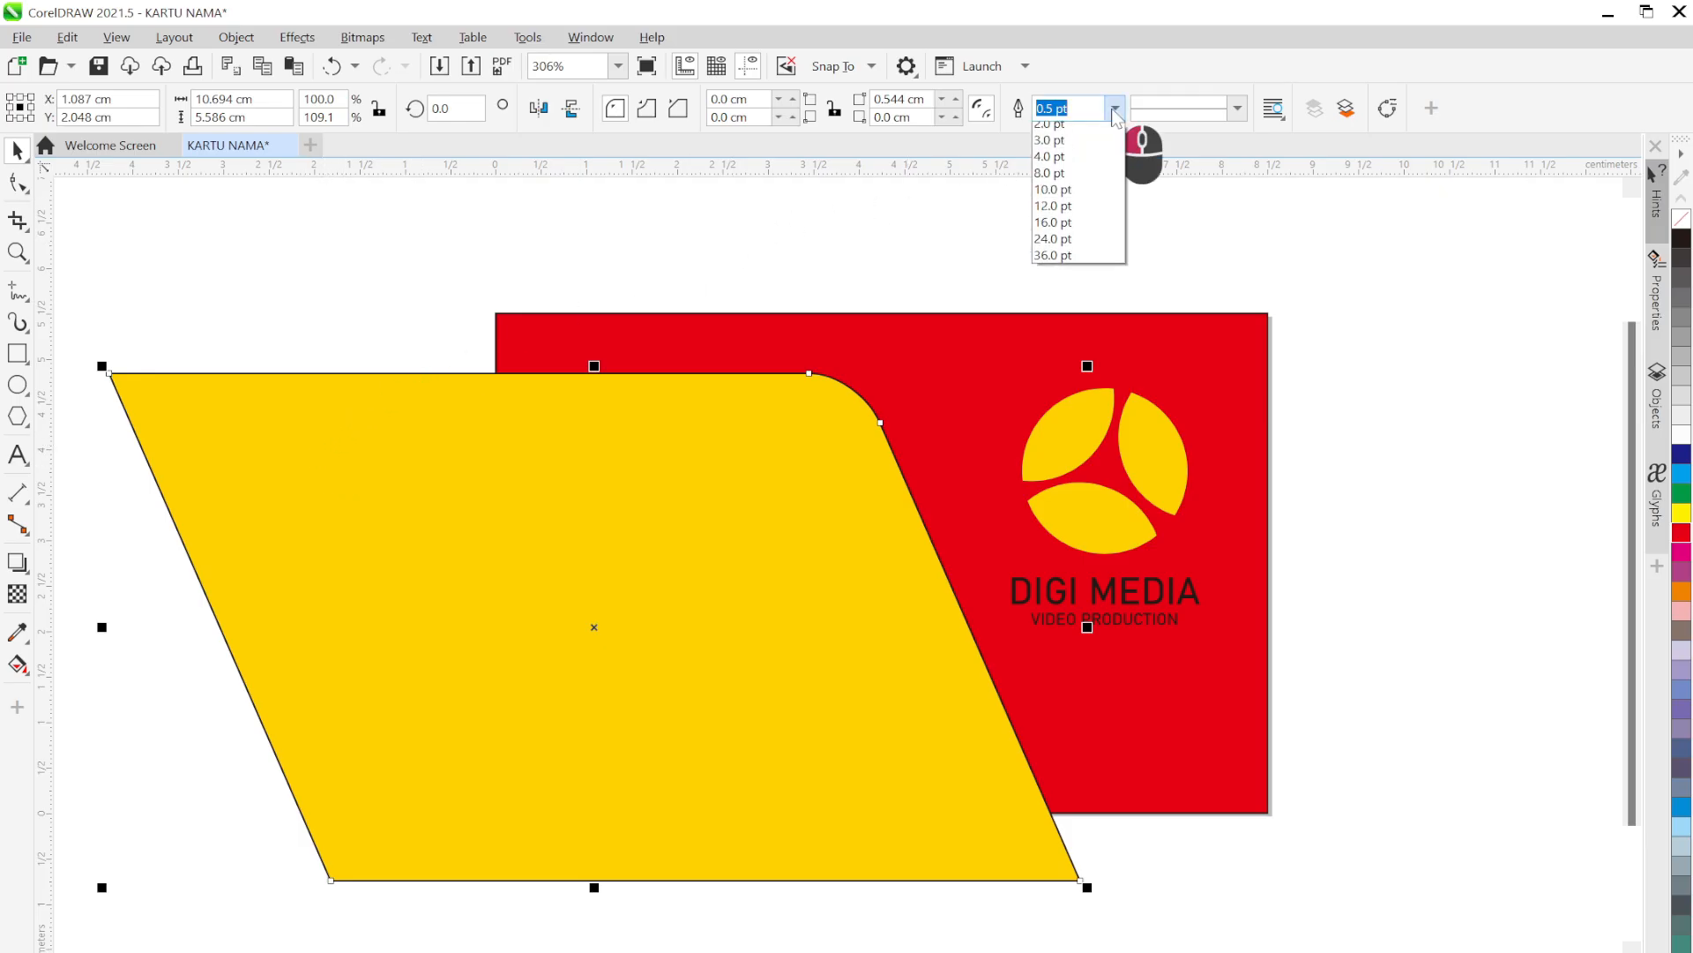
left_click(1049, 131)
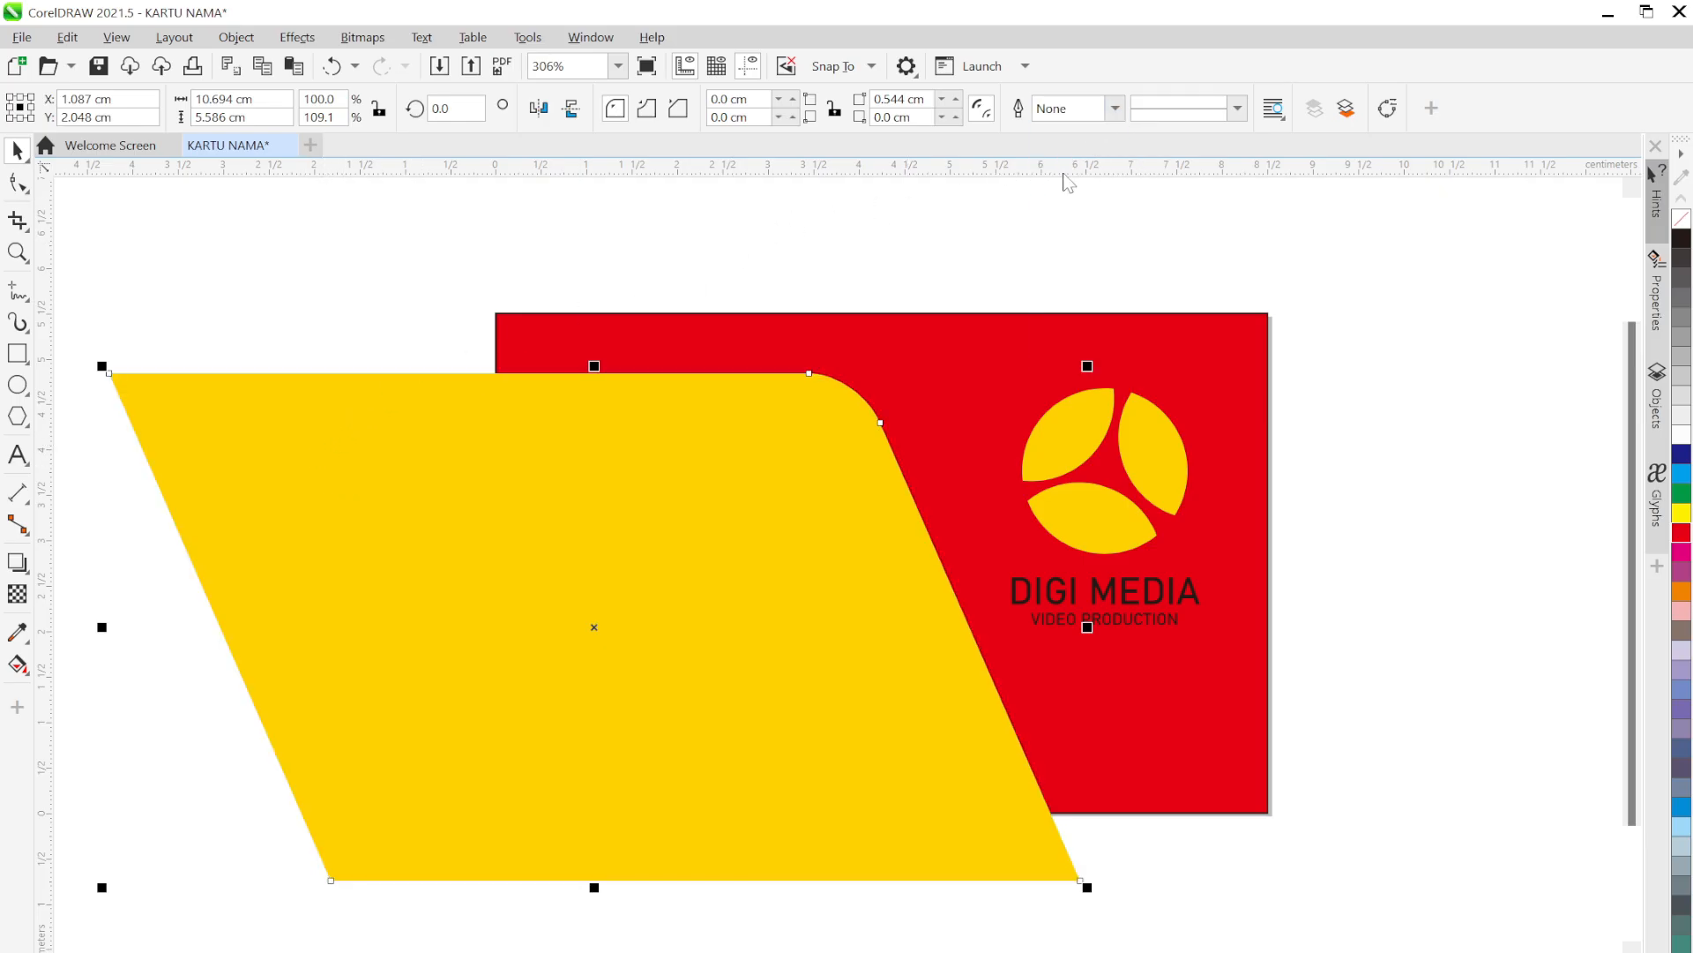
left_click(911, 269)
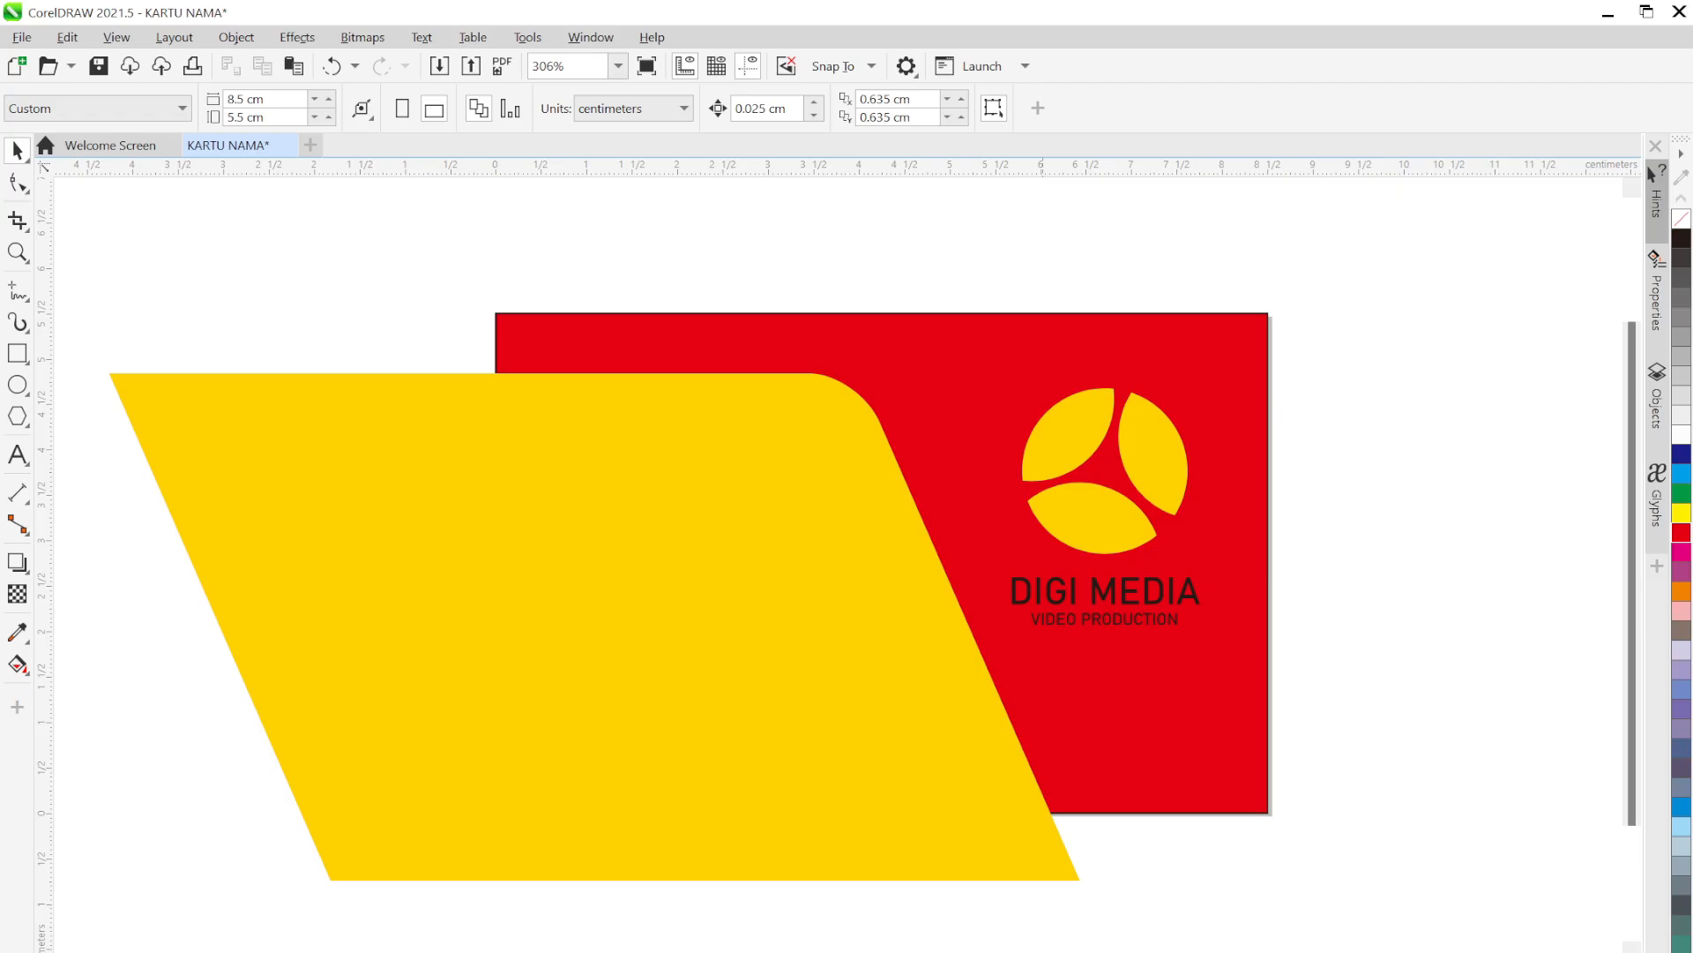
left_click(1106, 951)
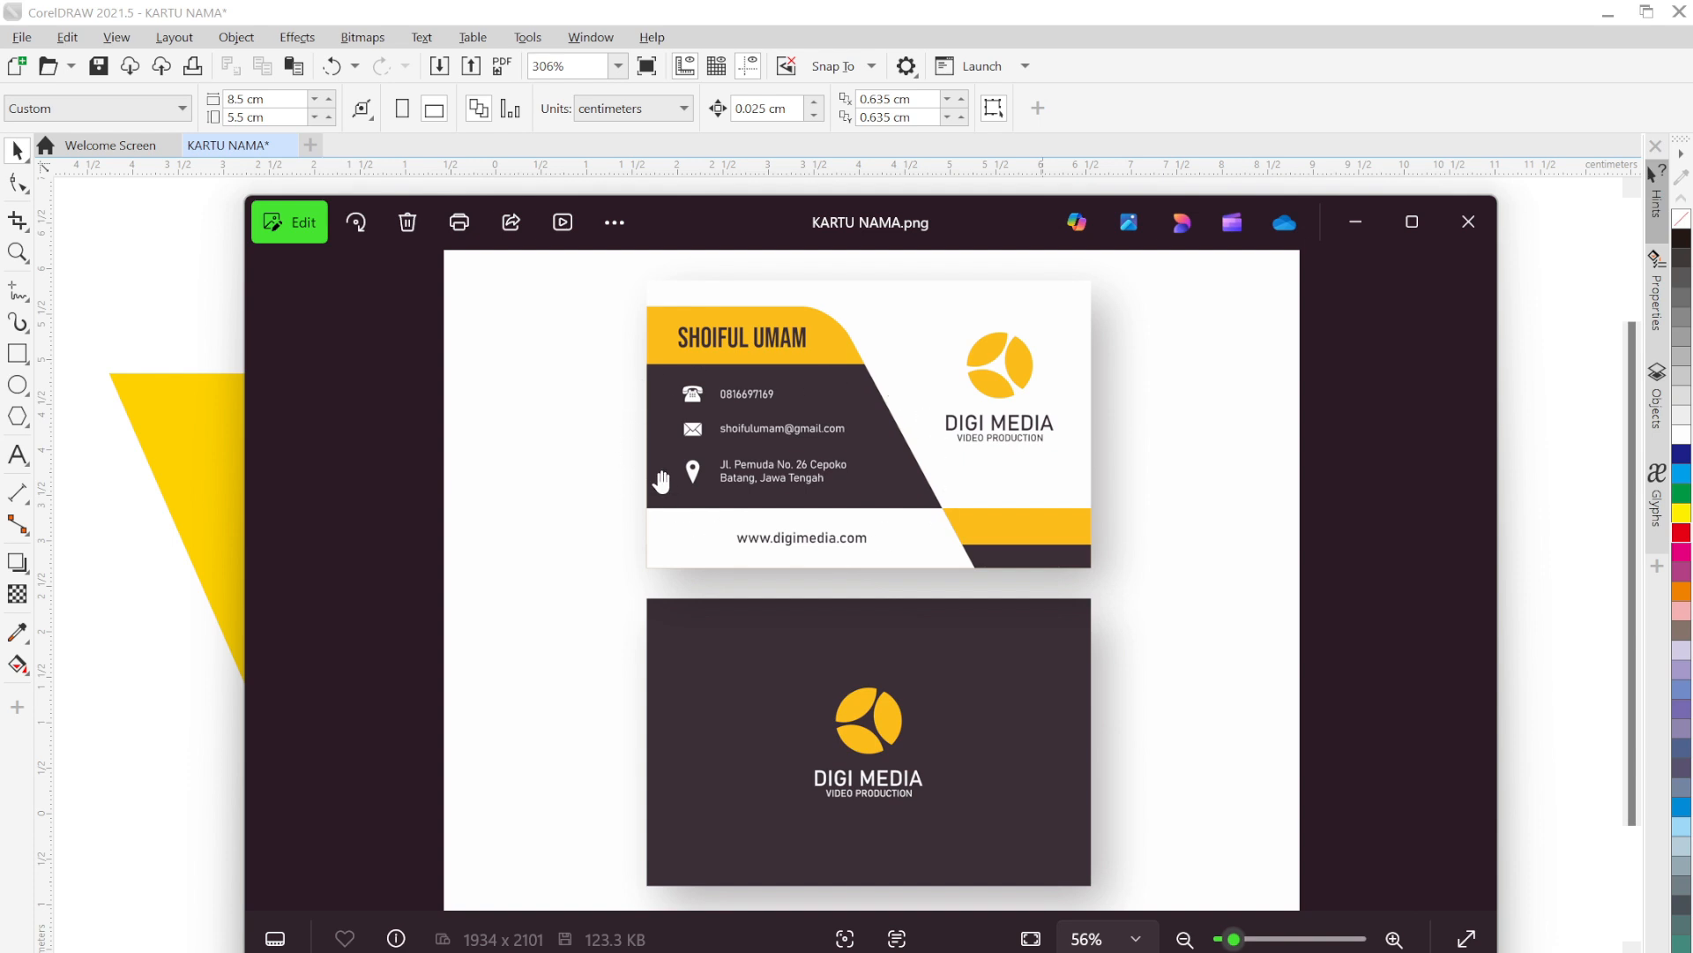
left_click(1354, 225)
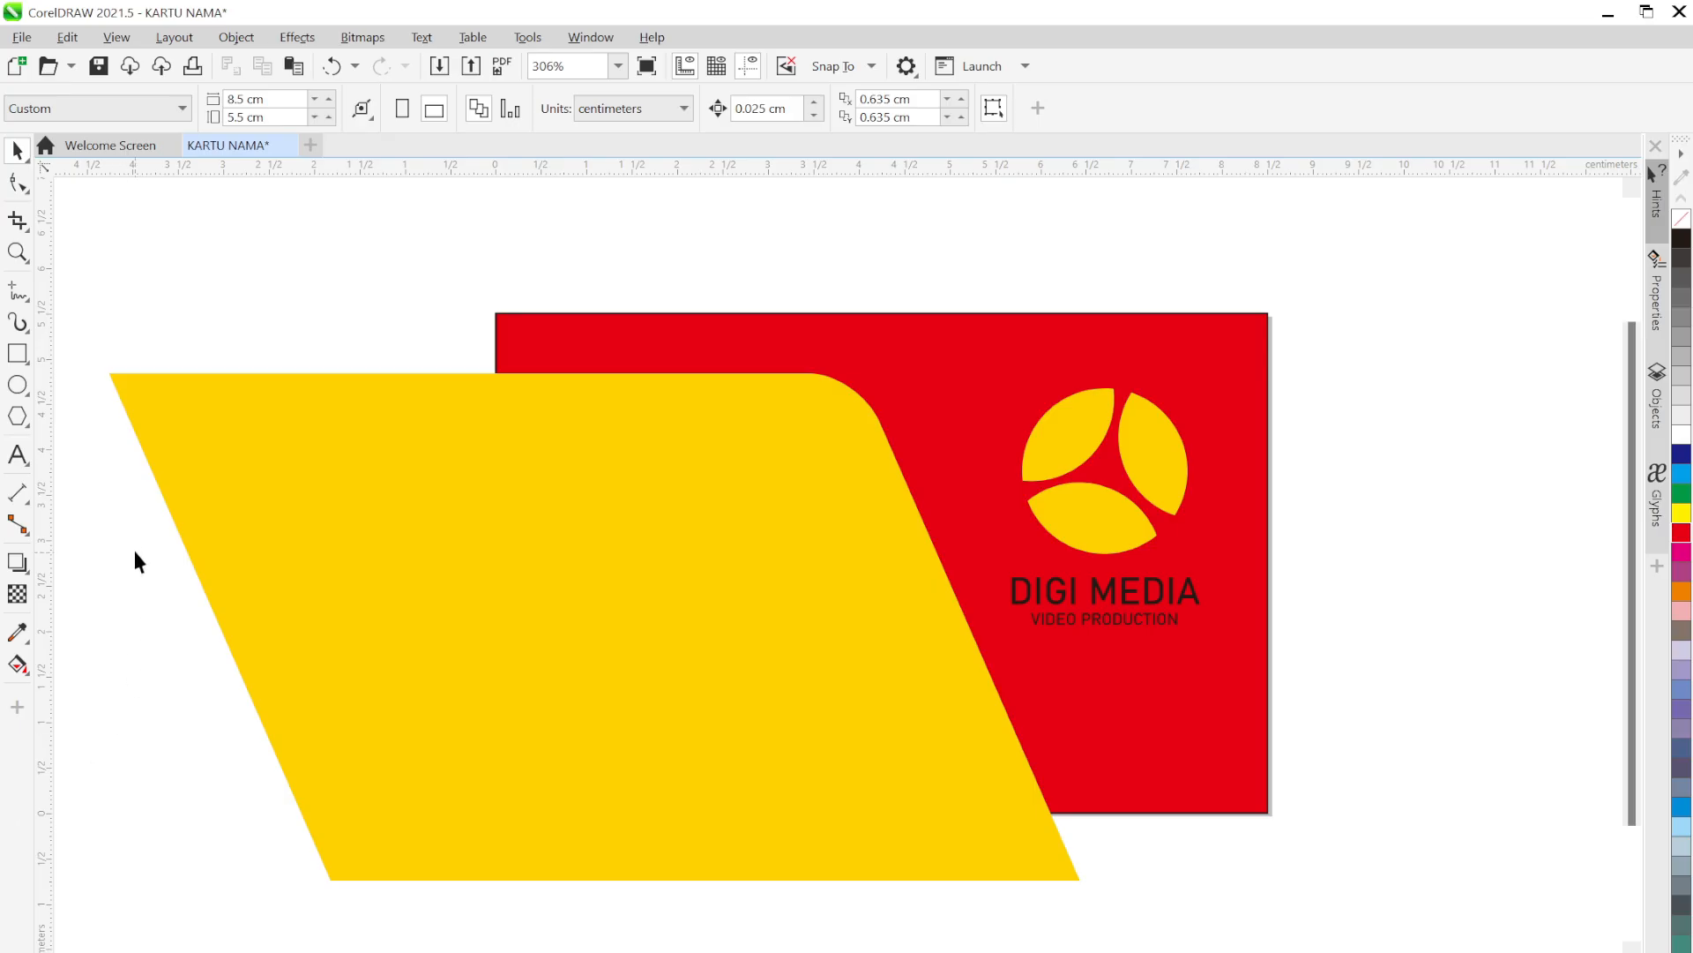
Draw a wide bar across the card's middle, fill it 90% Black, and remove its outline
left_click(23, 356)
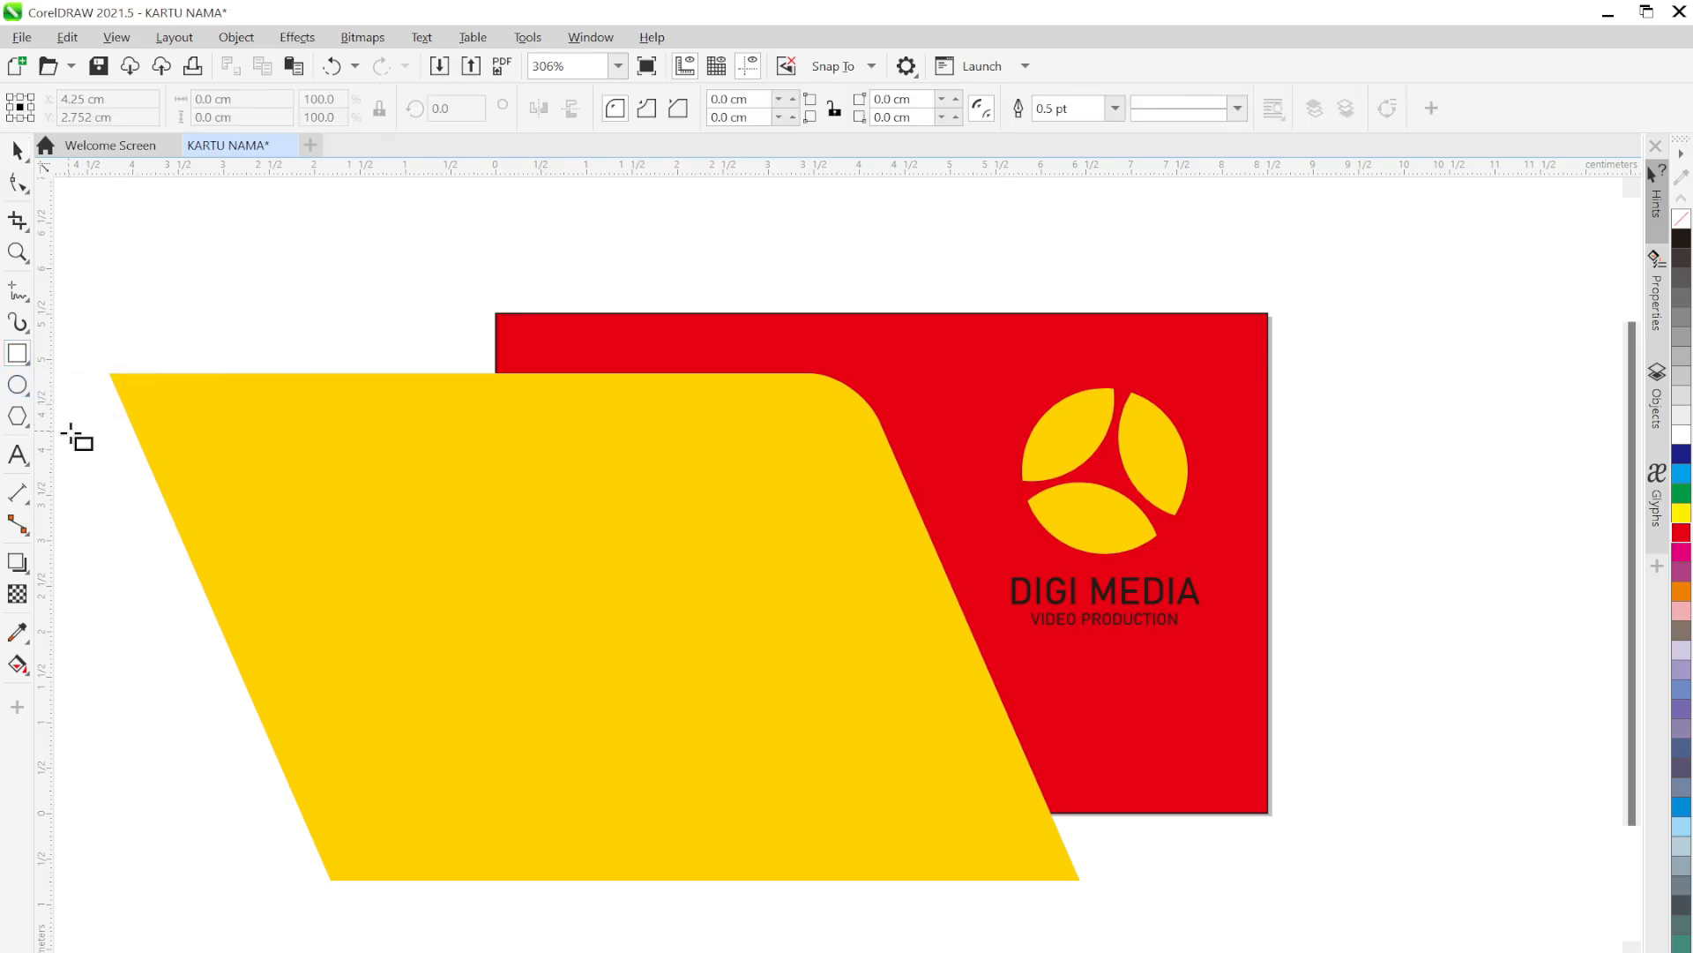
left_click_drag(94, 467, 1439, 741)
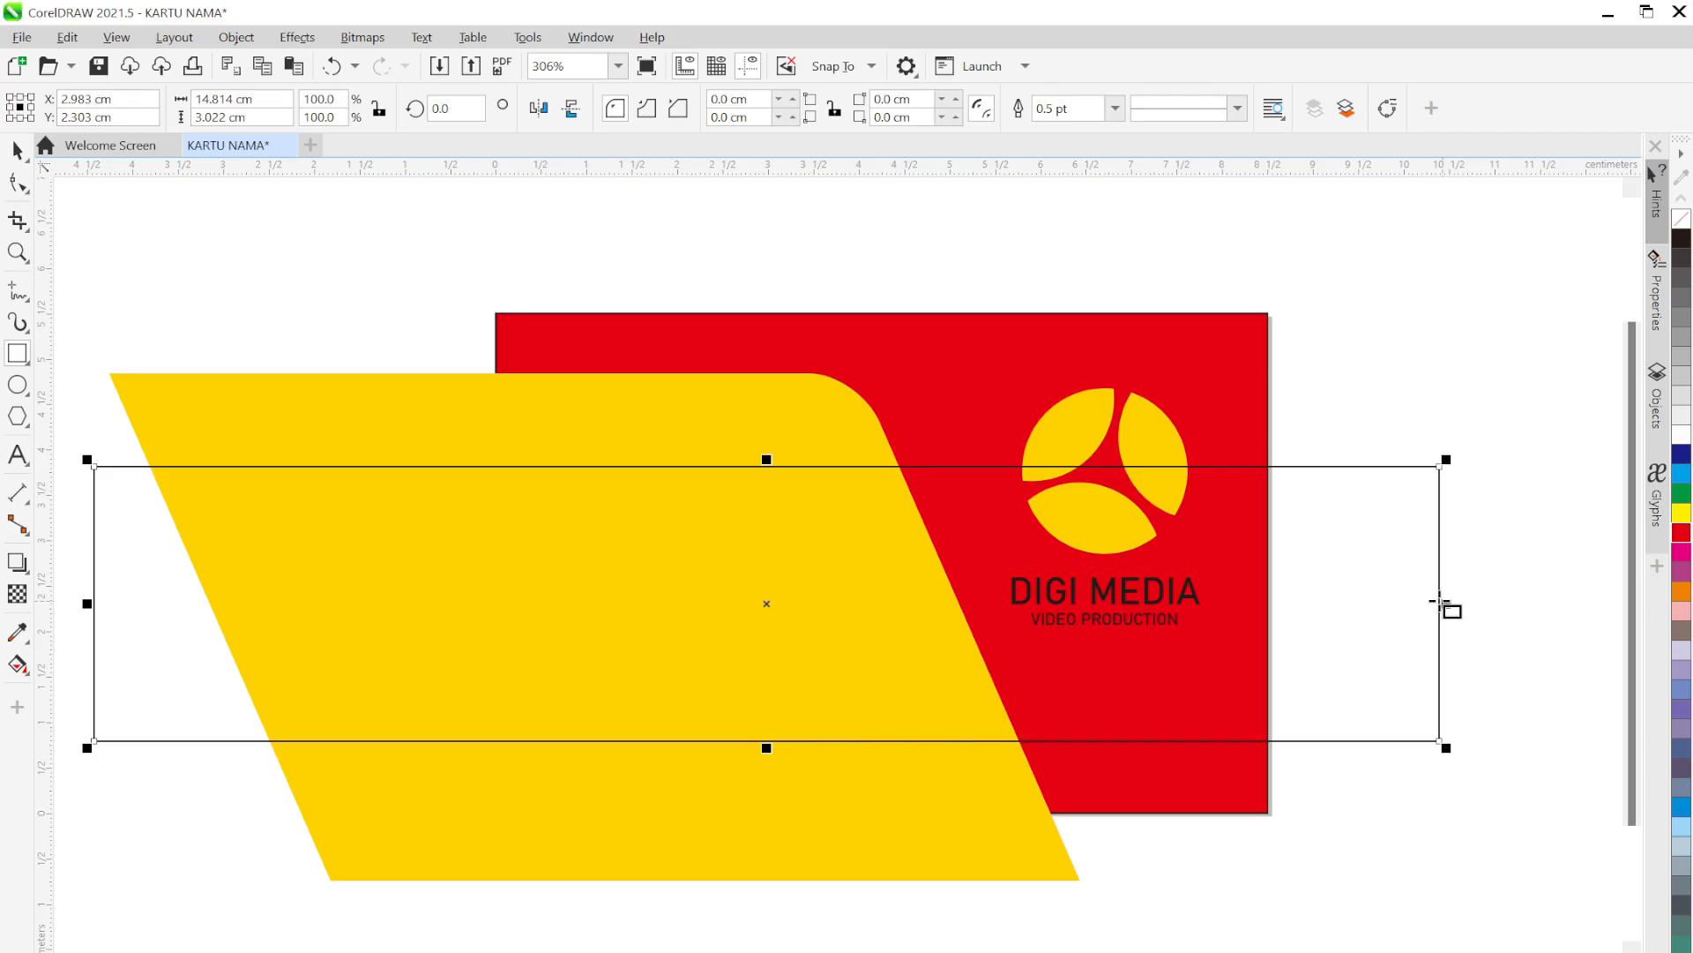
left_click(18, 151)
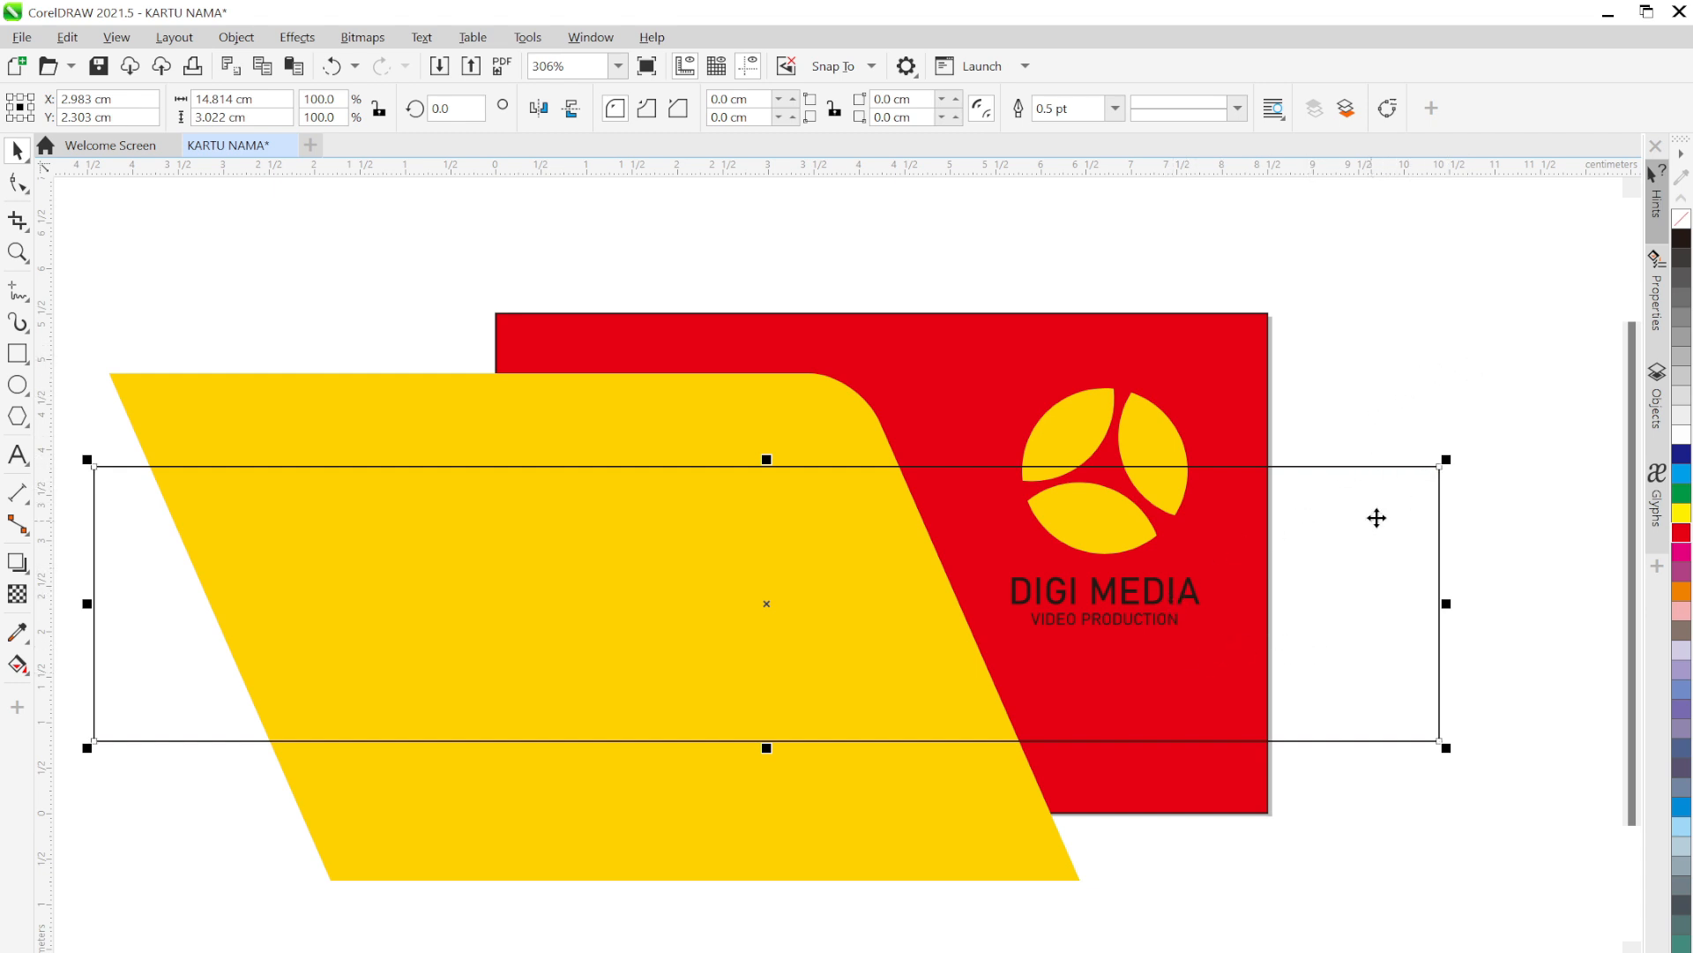
left_click(1684, 262)
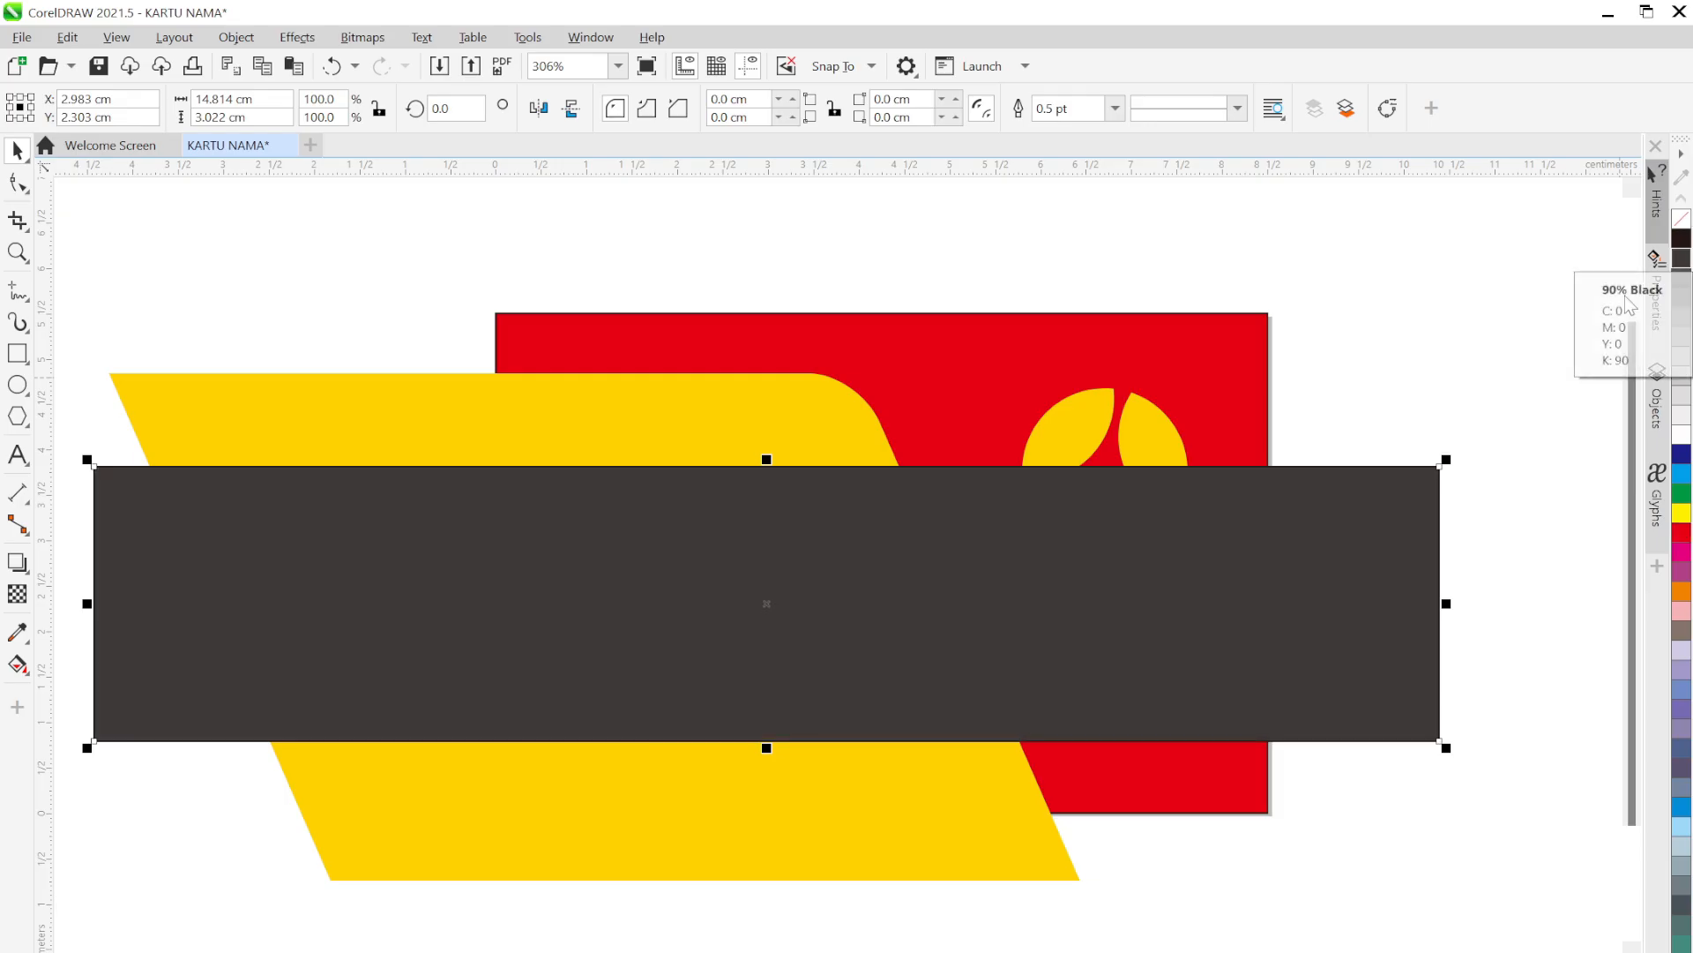
left_click(1116, 107)
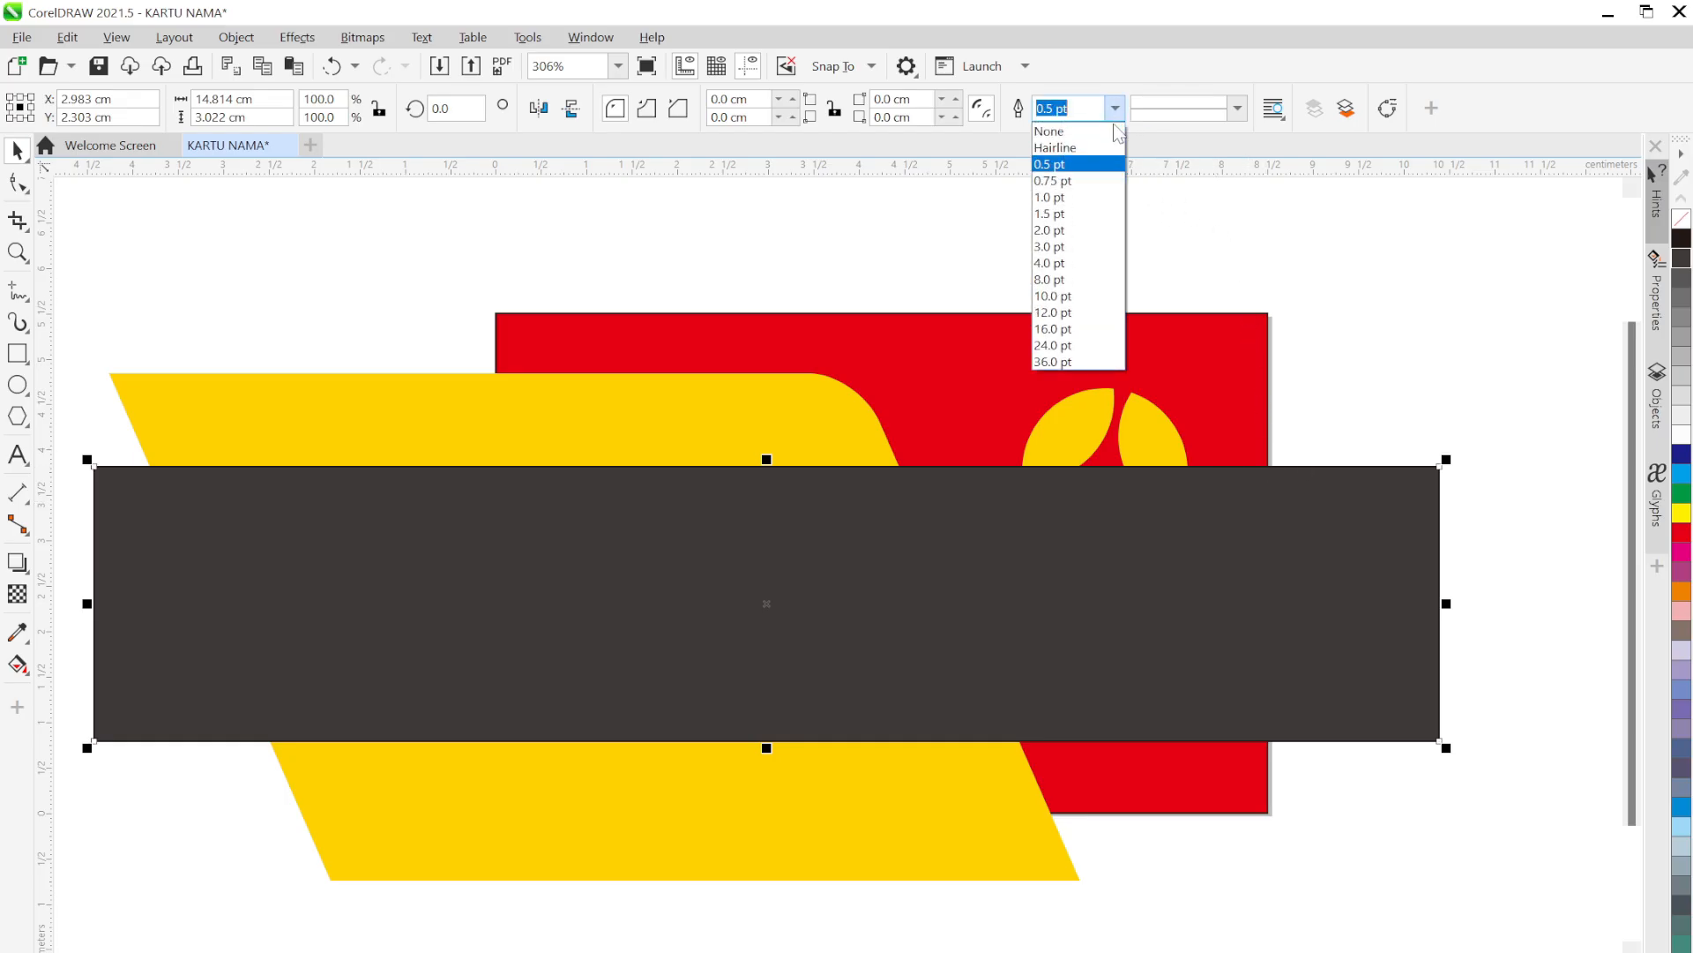
left_click(1058, 131)
left_click(1408, 411)
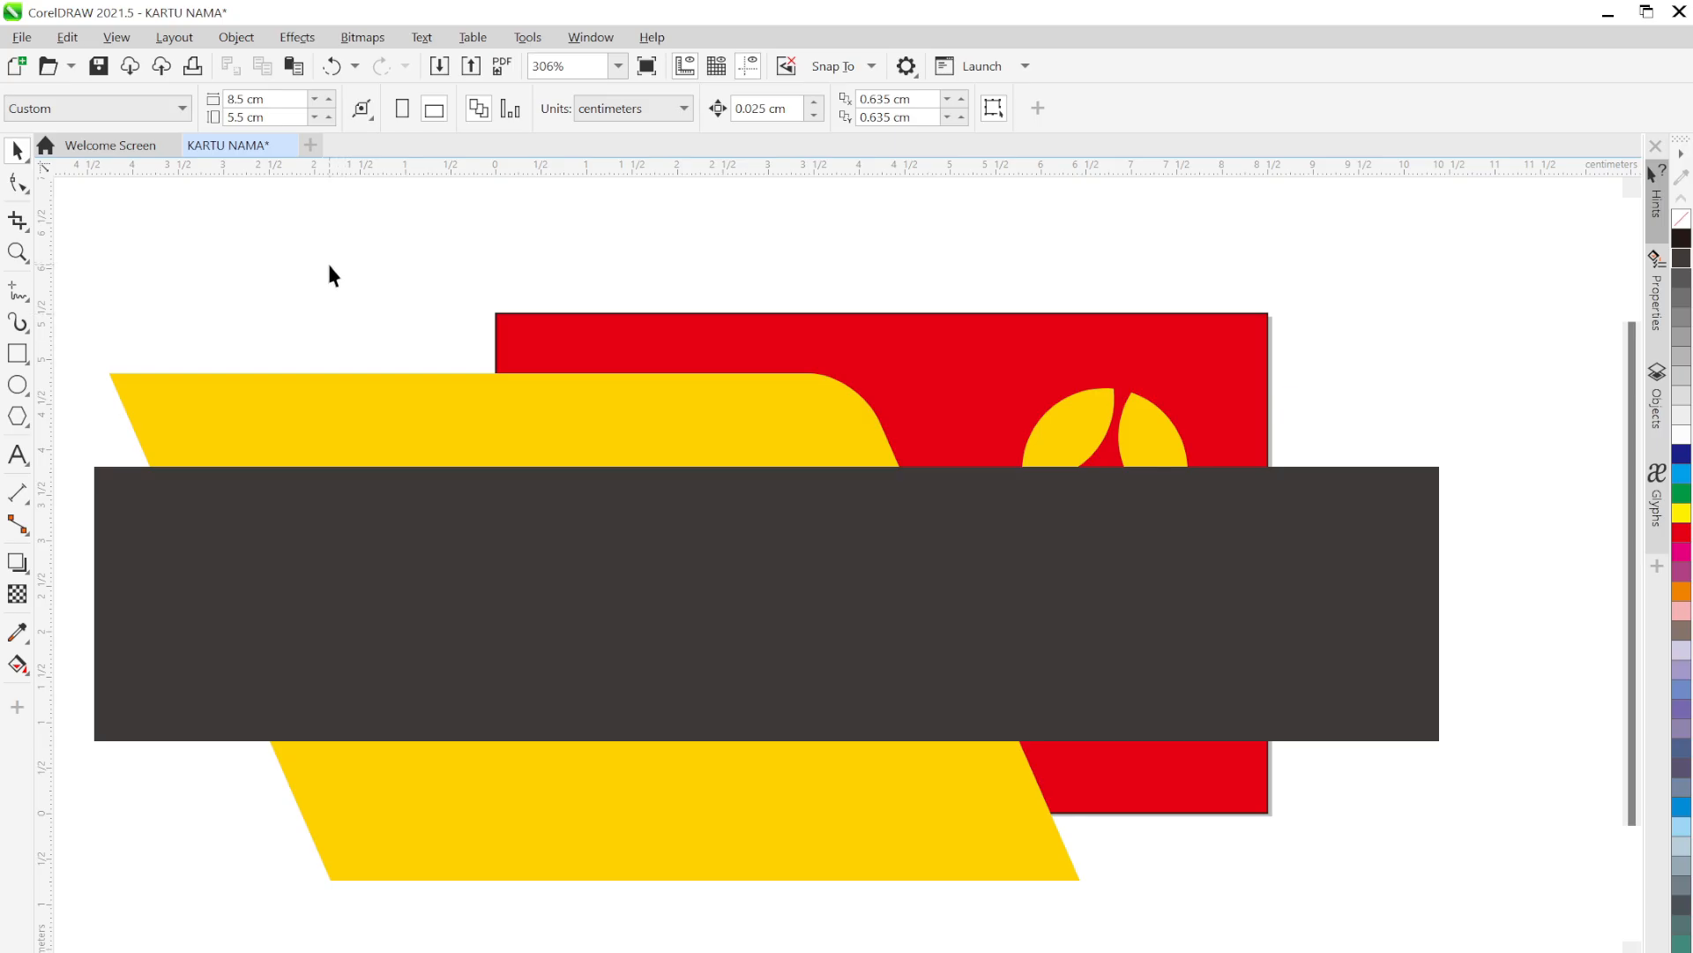
Intersect the yellow slanted shape with the dark rectangle to get a trimmed dark band
left_click(272, 407)
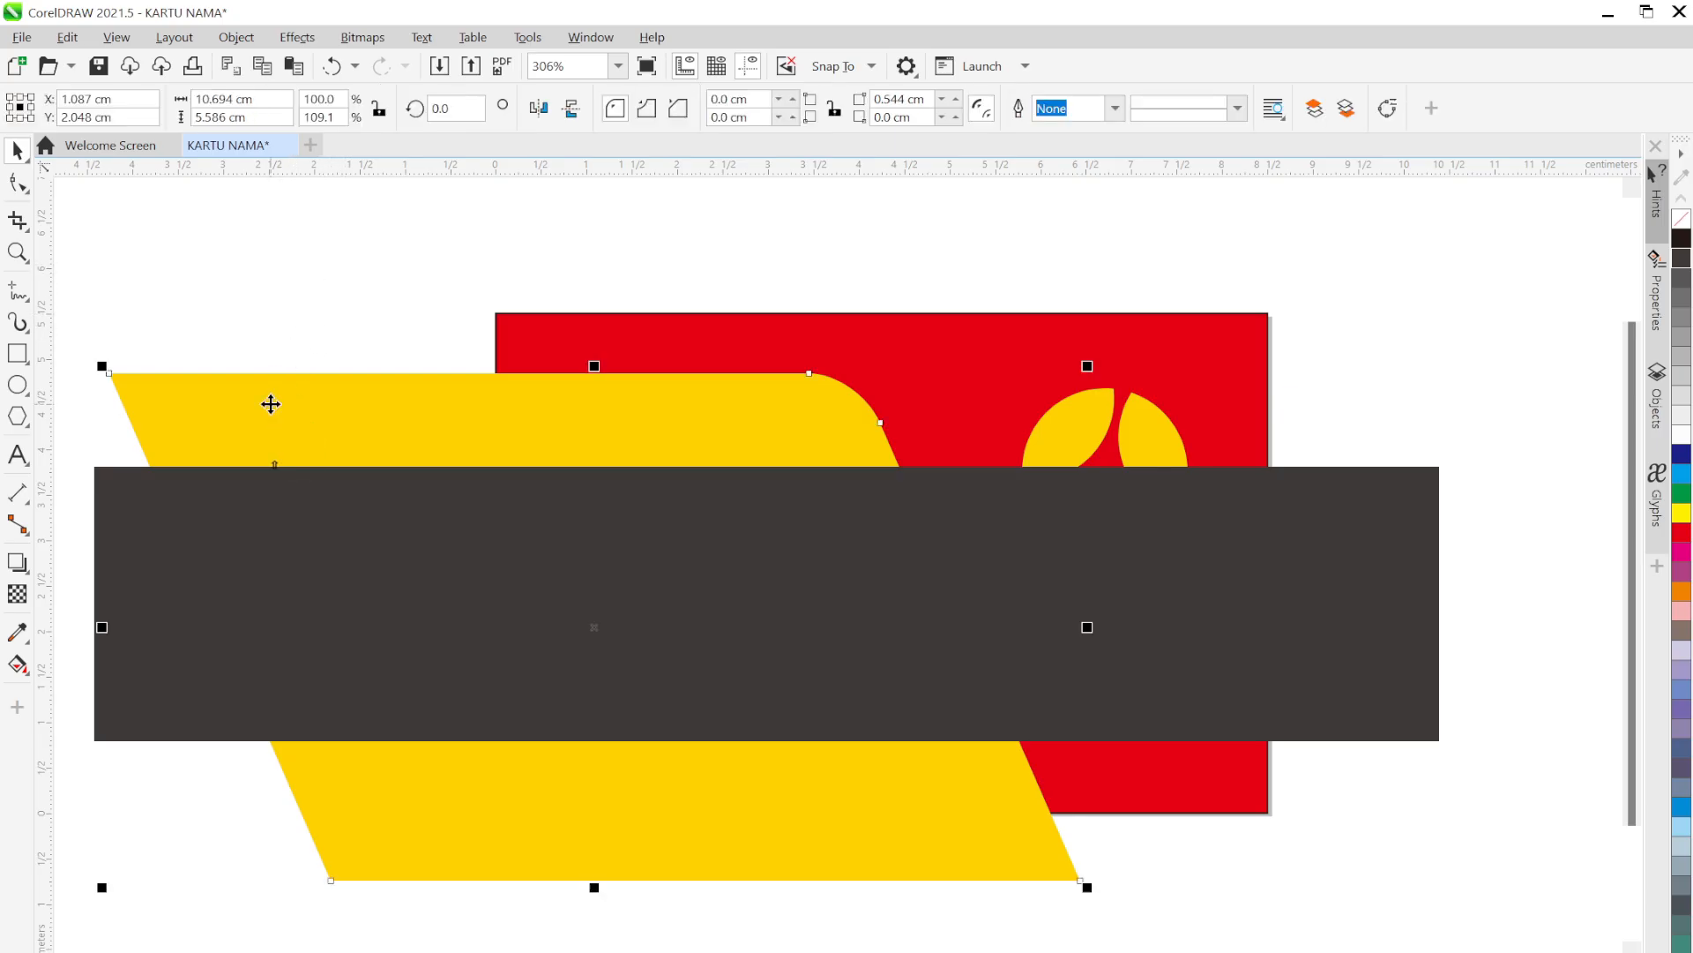
left_click(141, 617, "shift")
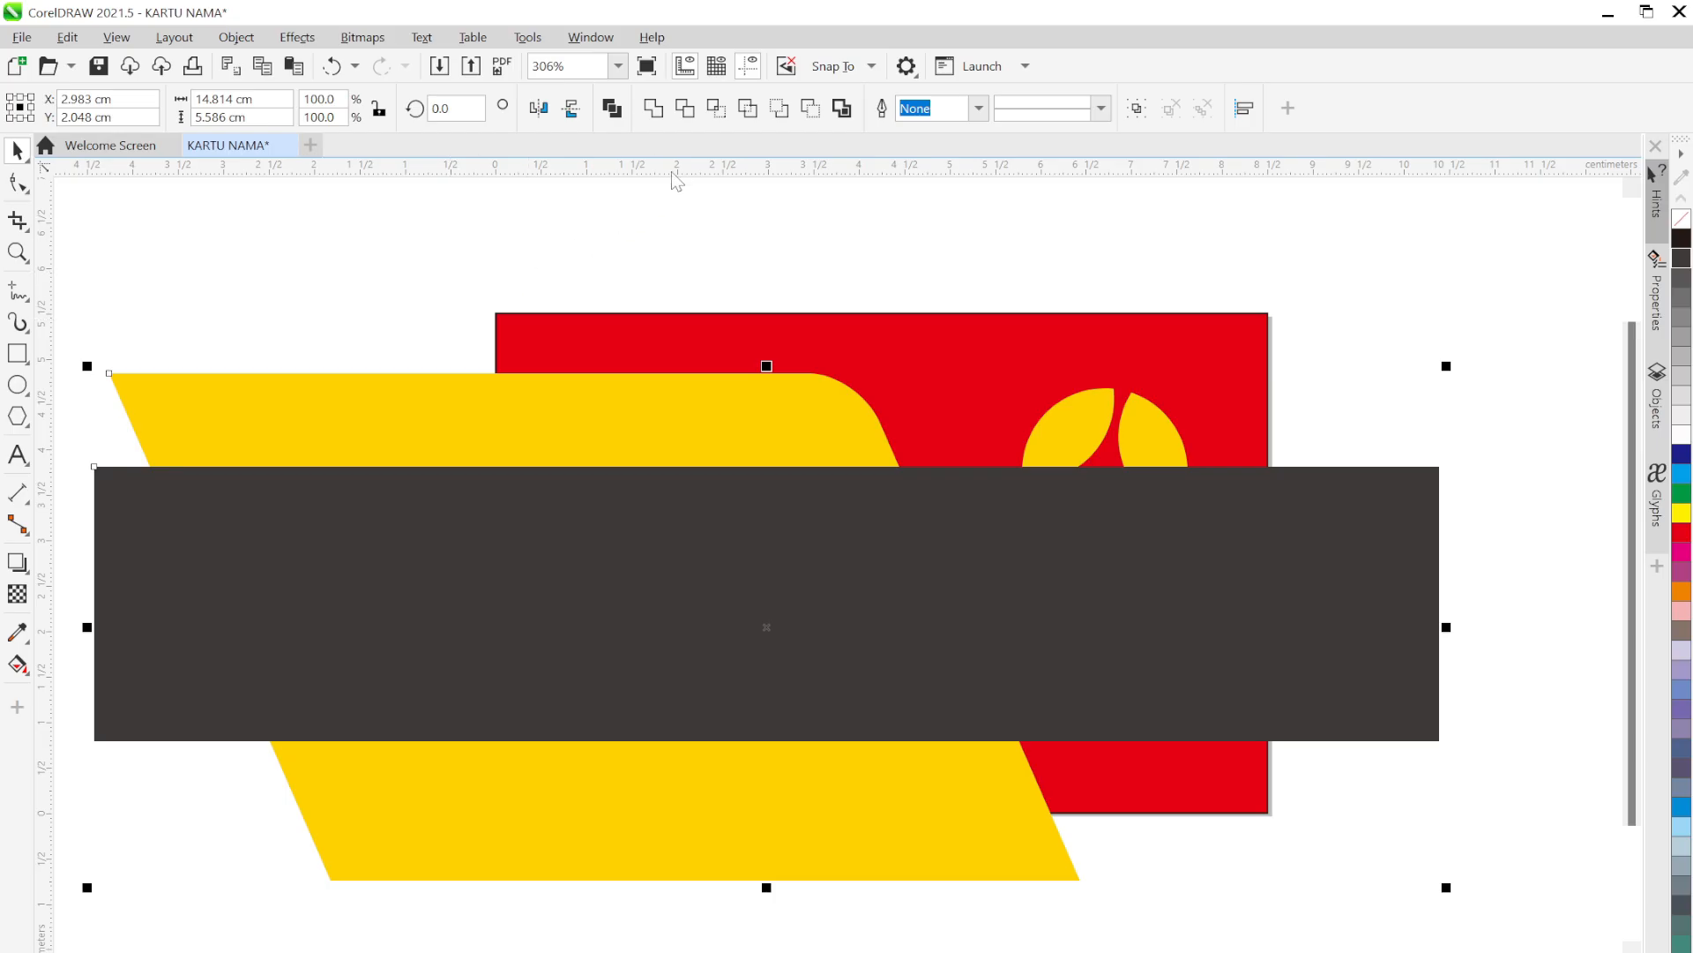
left_click(716, 108)
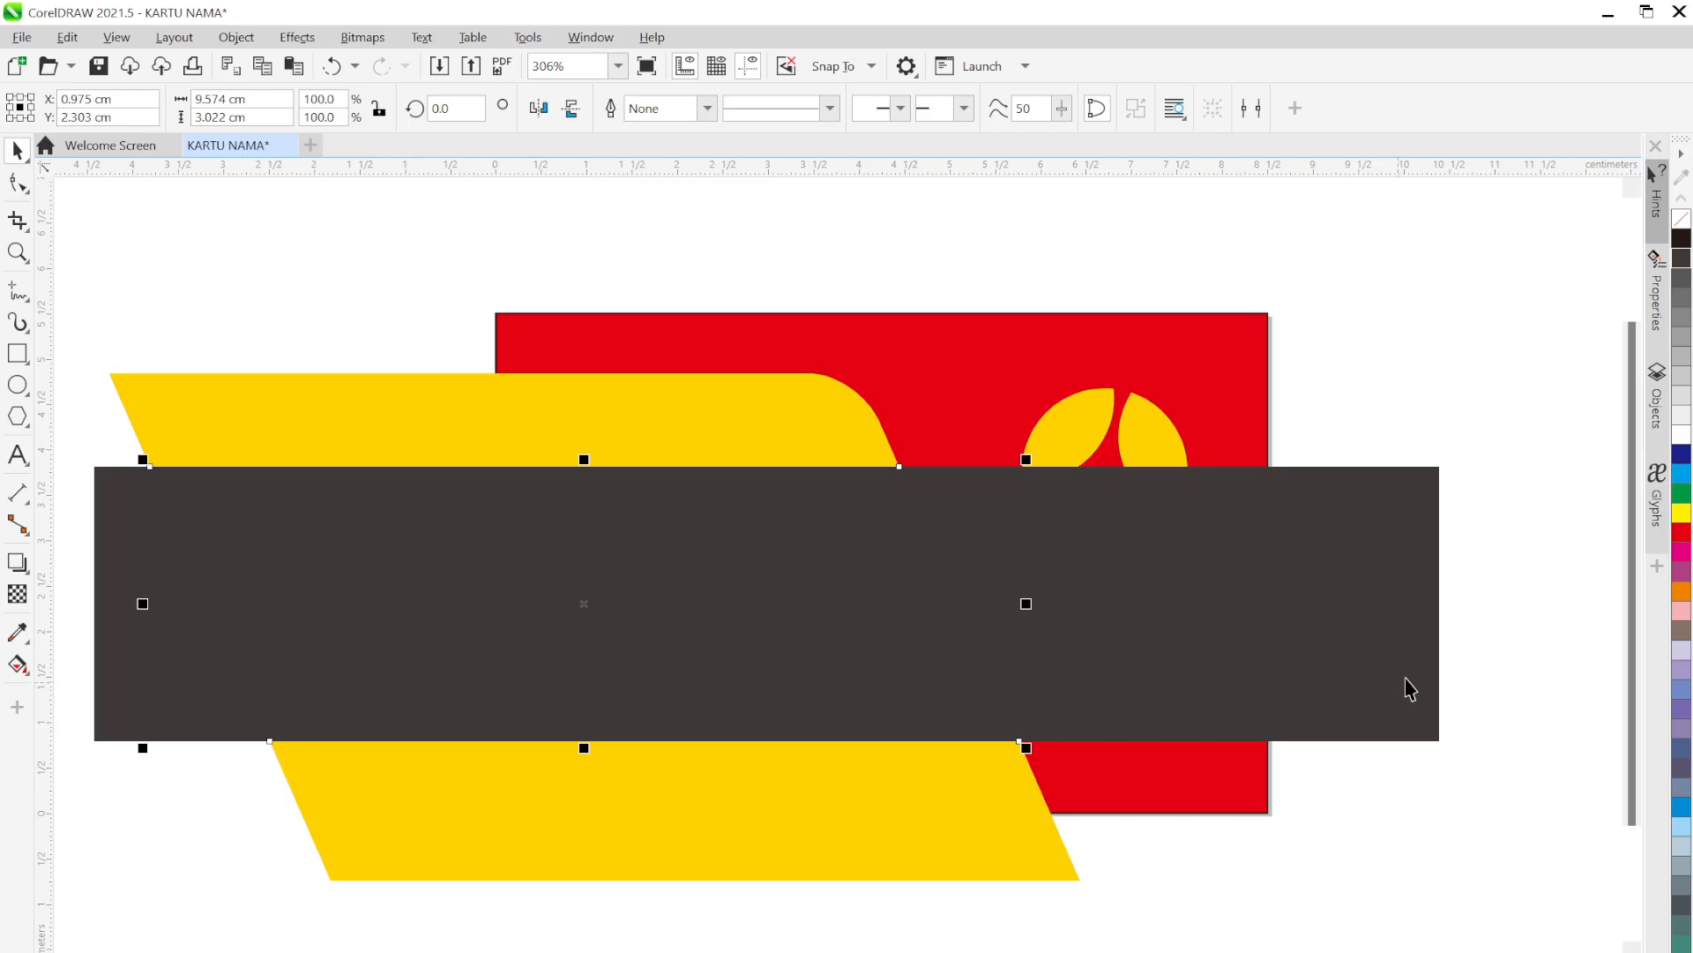
Delete the leftover original dark rectangle and switch to the KARTU NAMA.png reference
left_click_drag(1386, 555, 1523, 613)
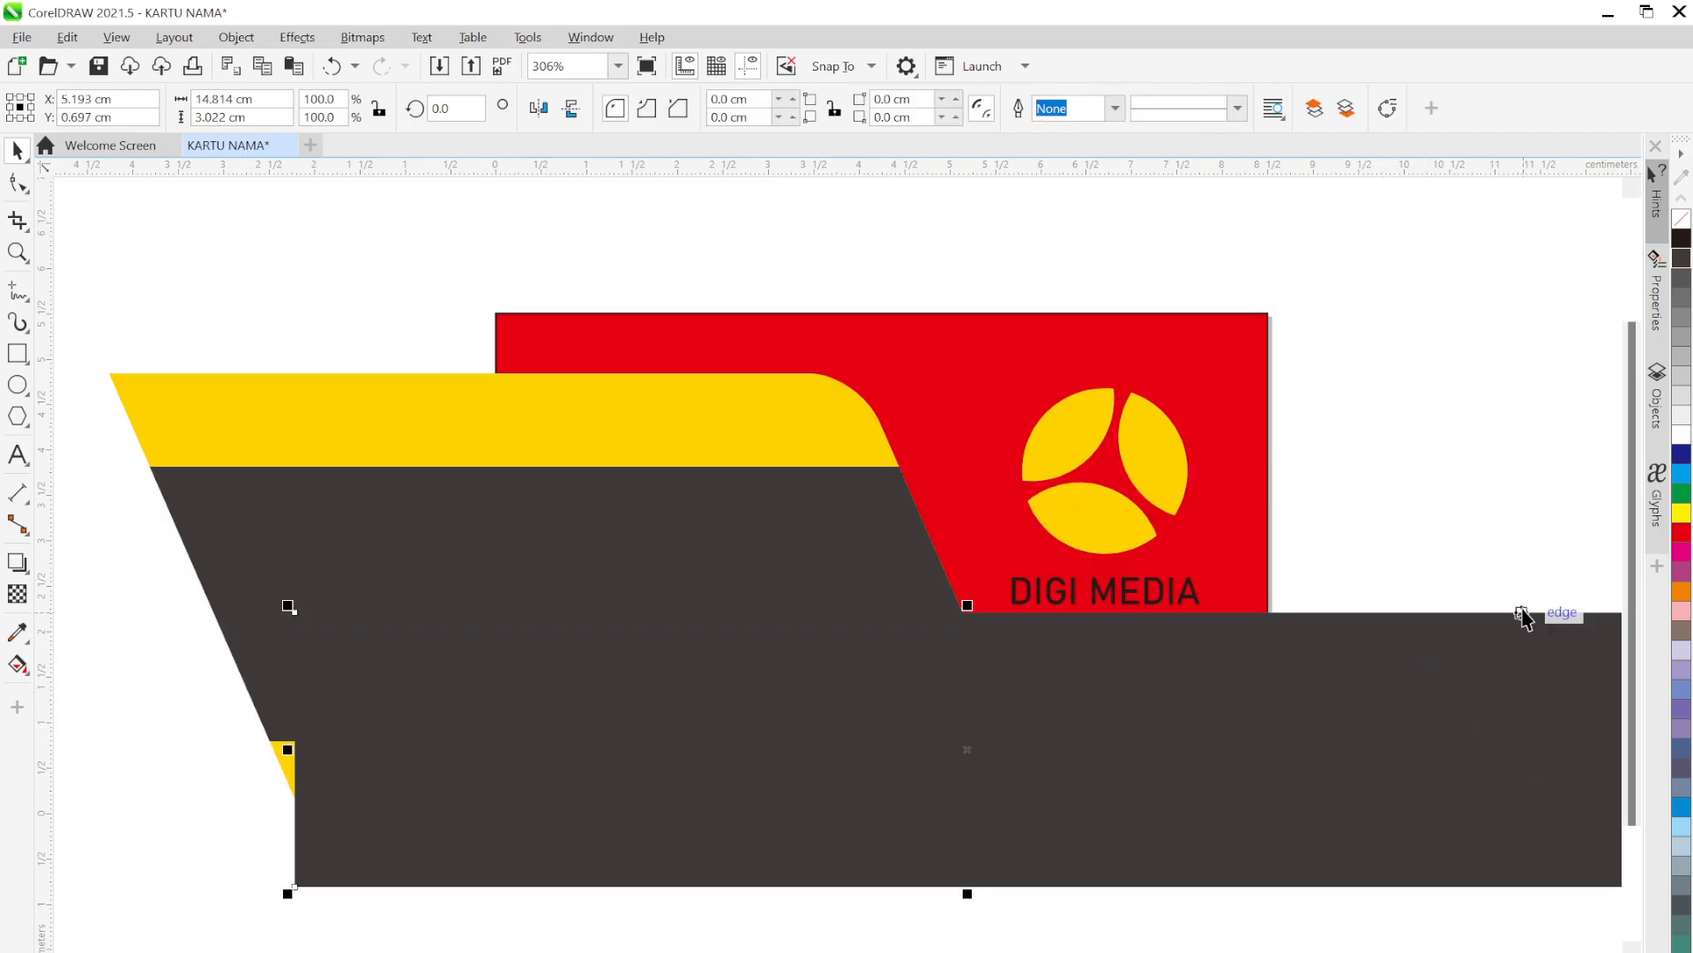
key("Delete")
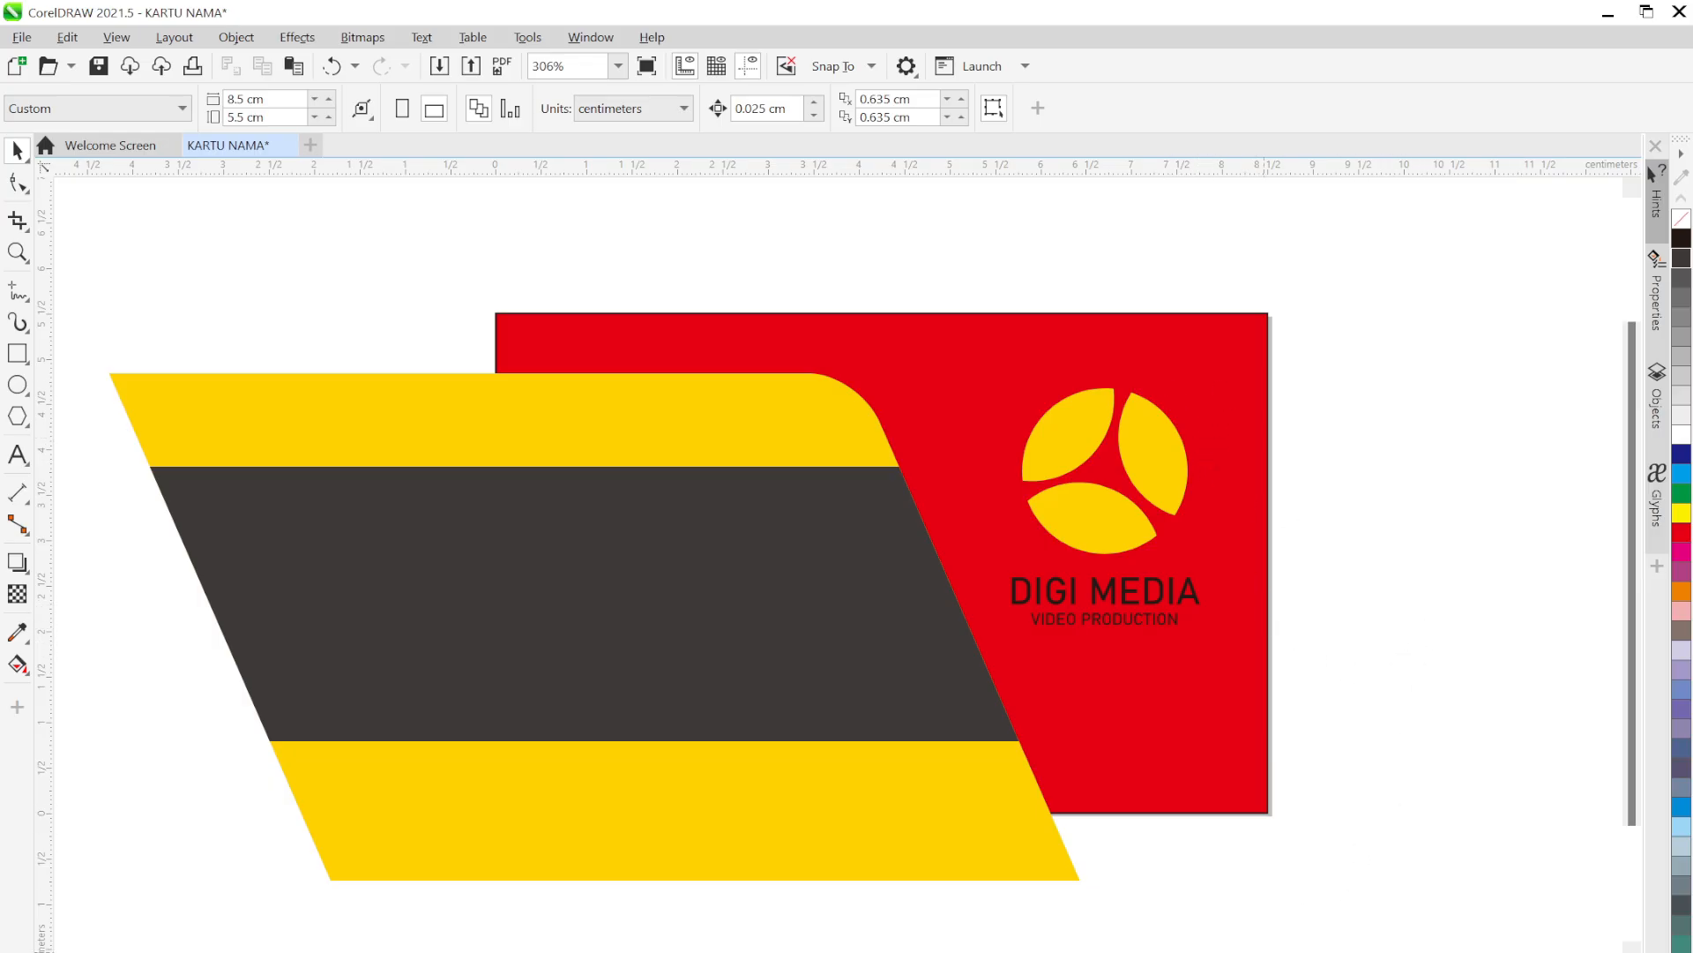
key("alt+Tab")
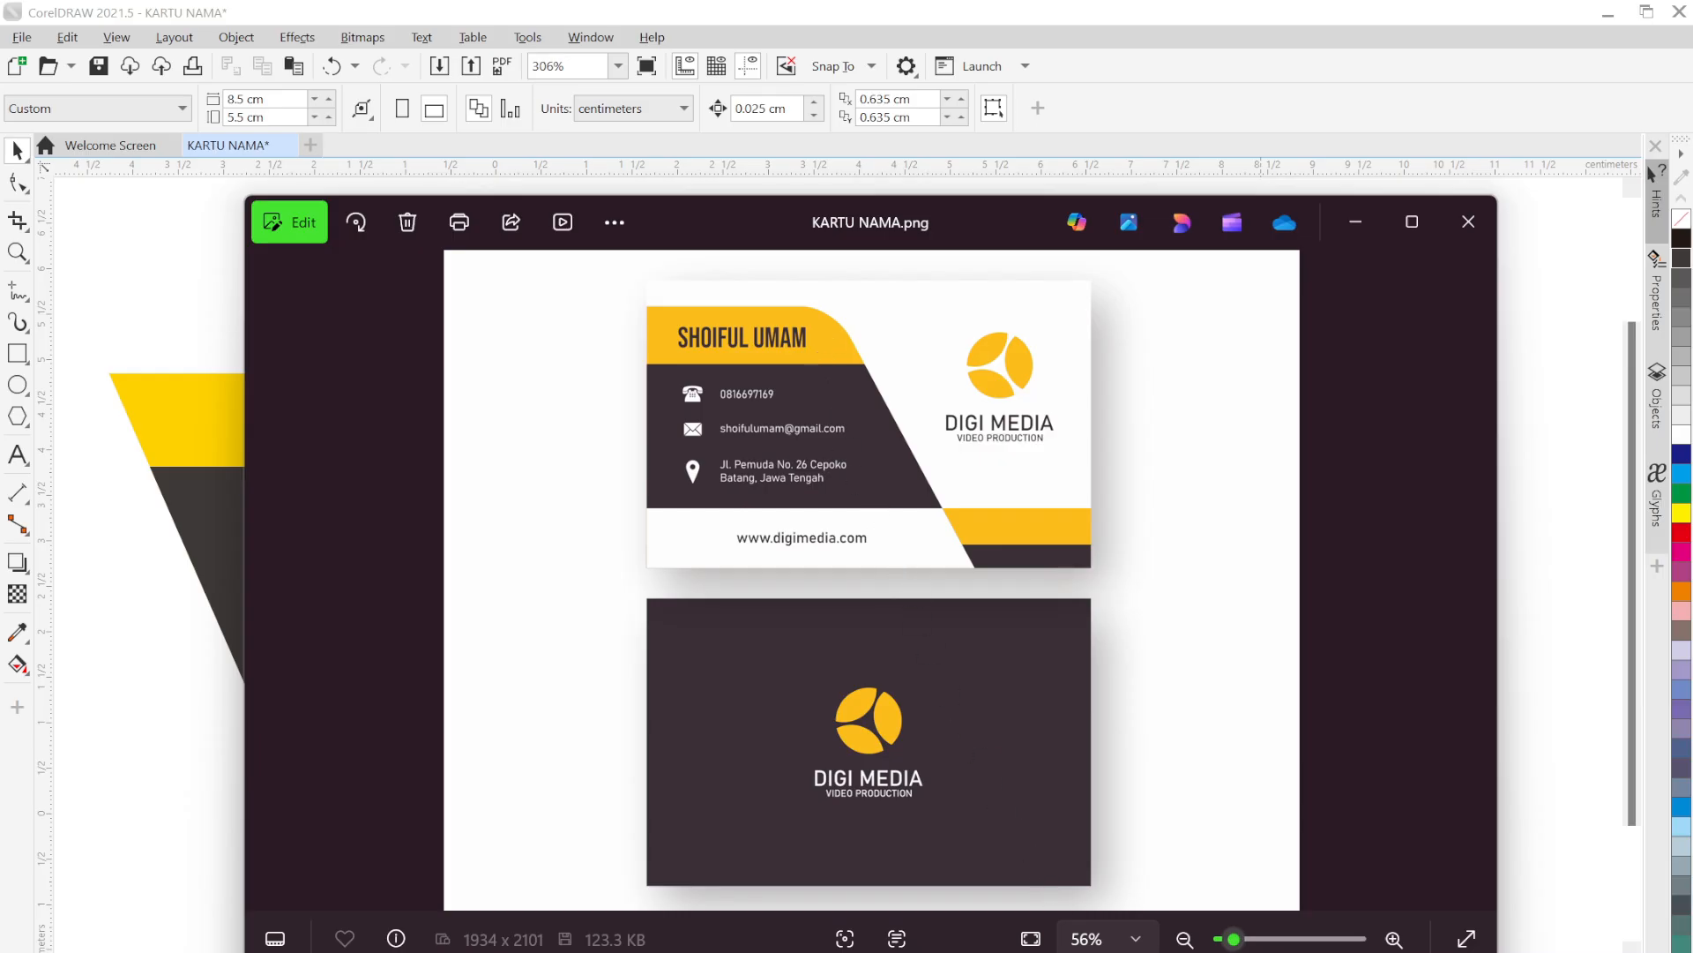
Minimize the KARTU NAMA.png reference to return to the card design
left_click(1102, 950)
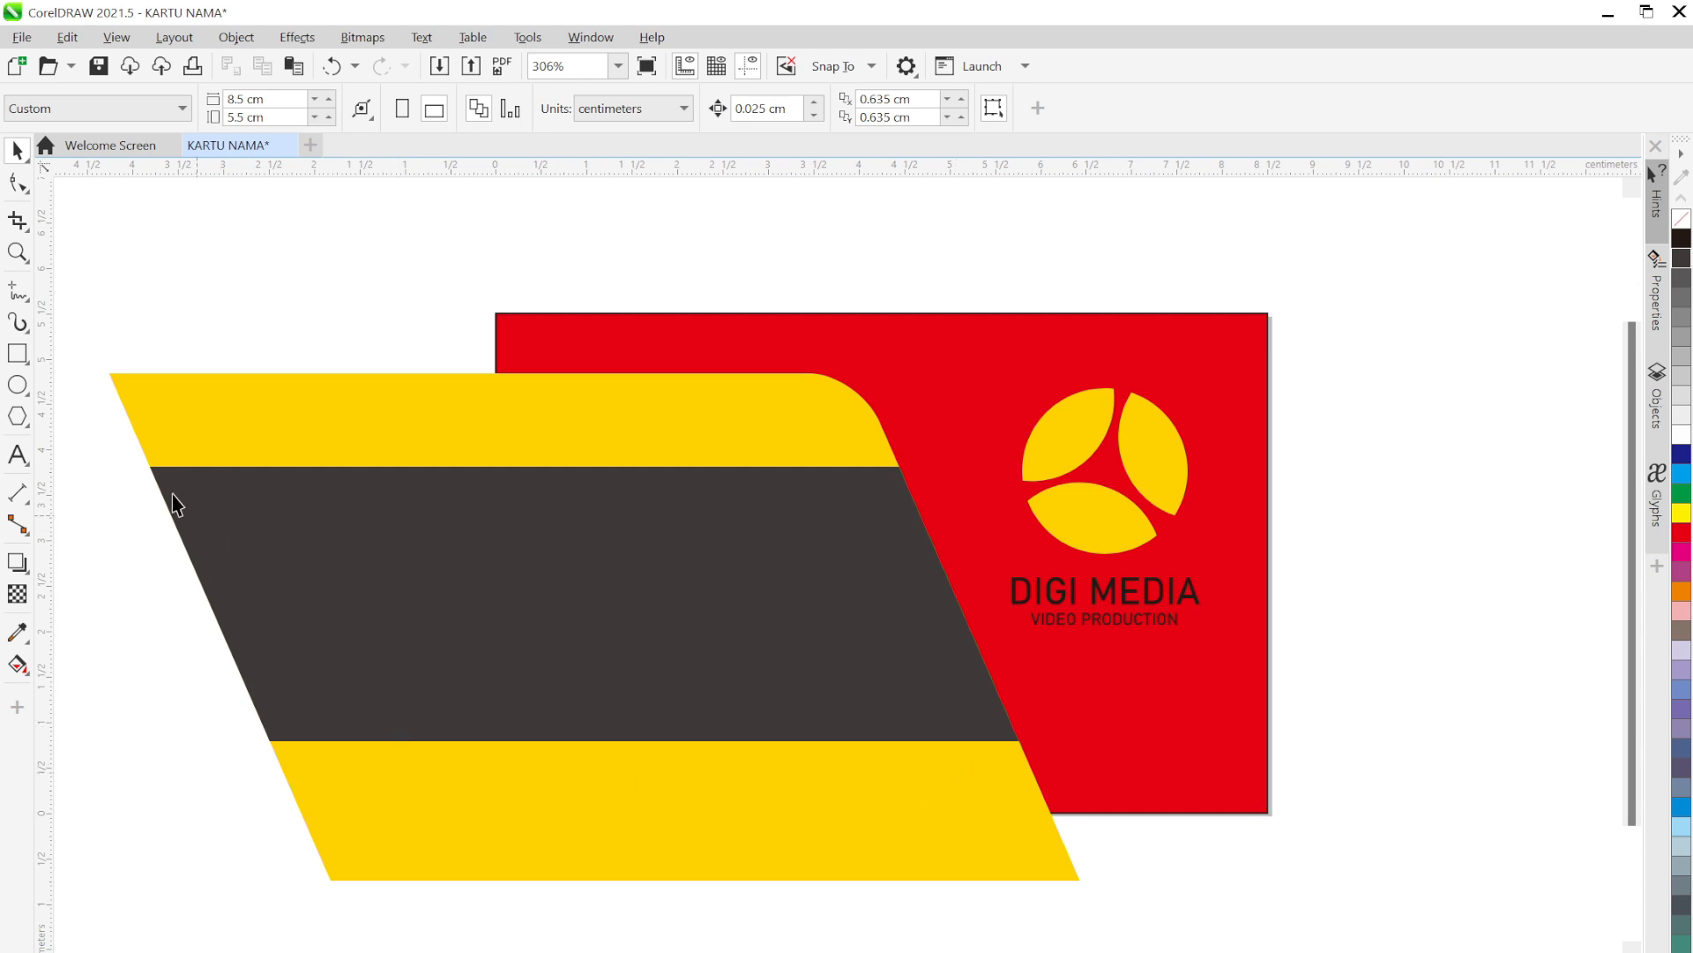
Draw a rectangle over the lower yellow strip, extending past the red card's right edge
left_click(19, 357)
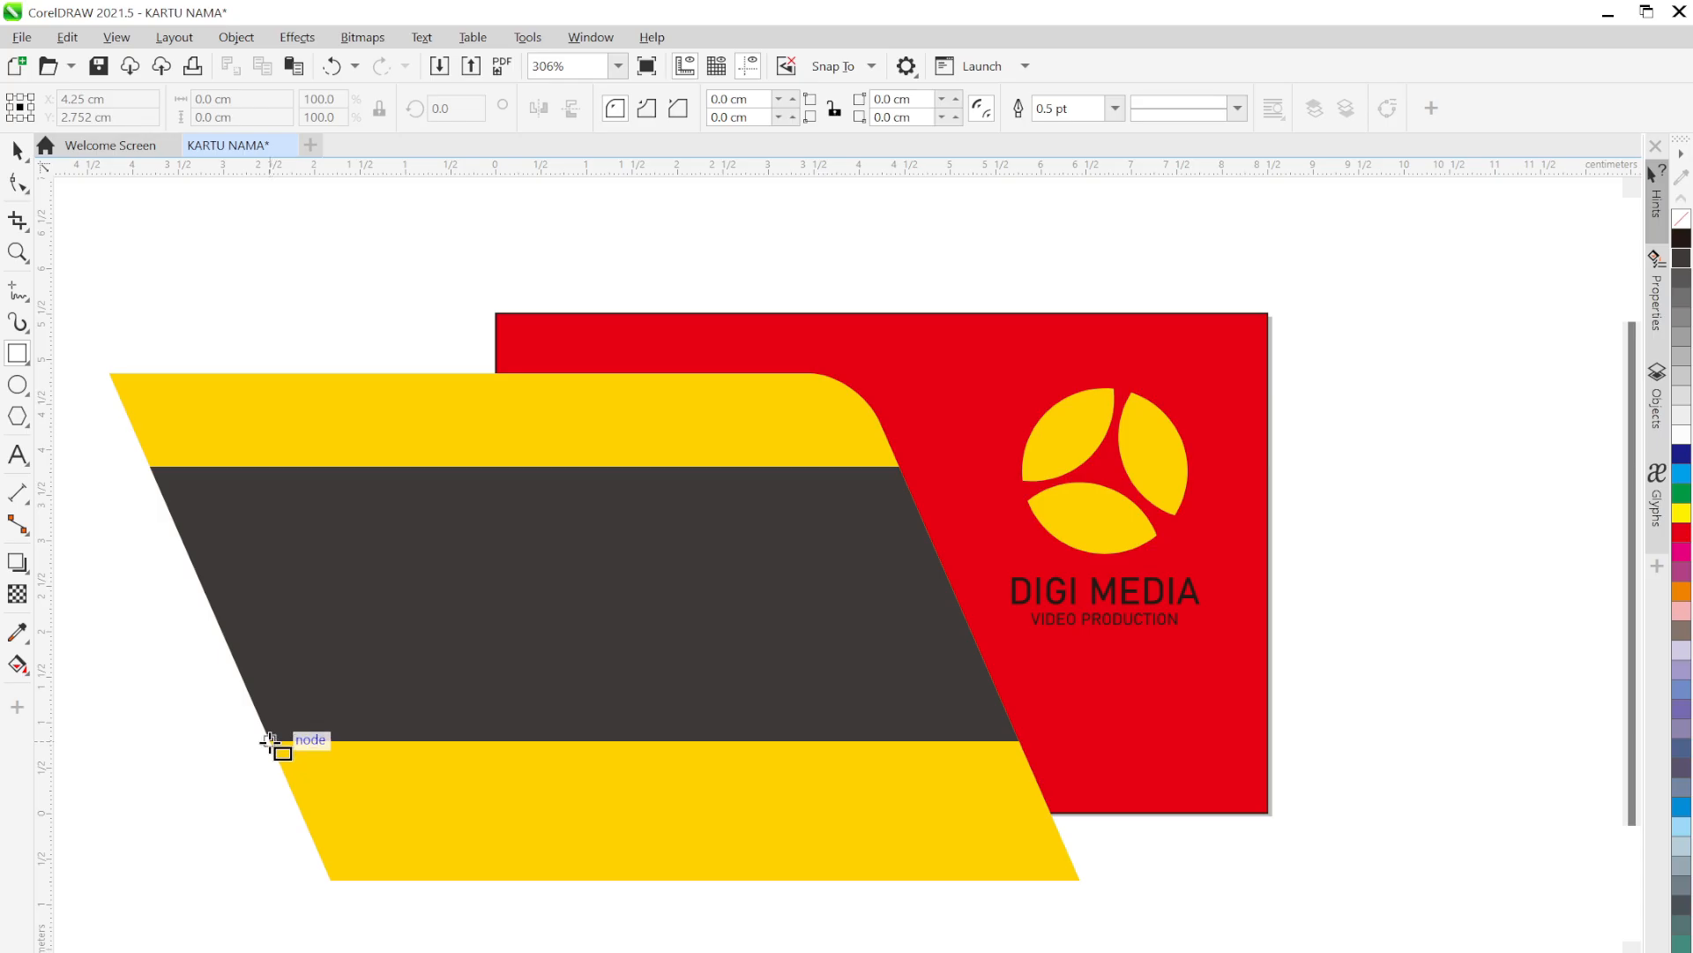
left_click_drag(270, 741, 1423, 837)
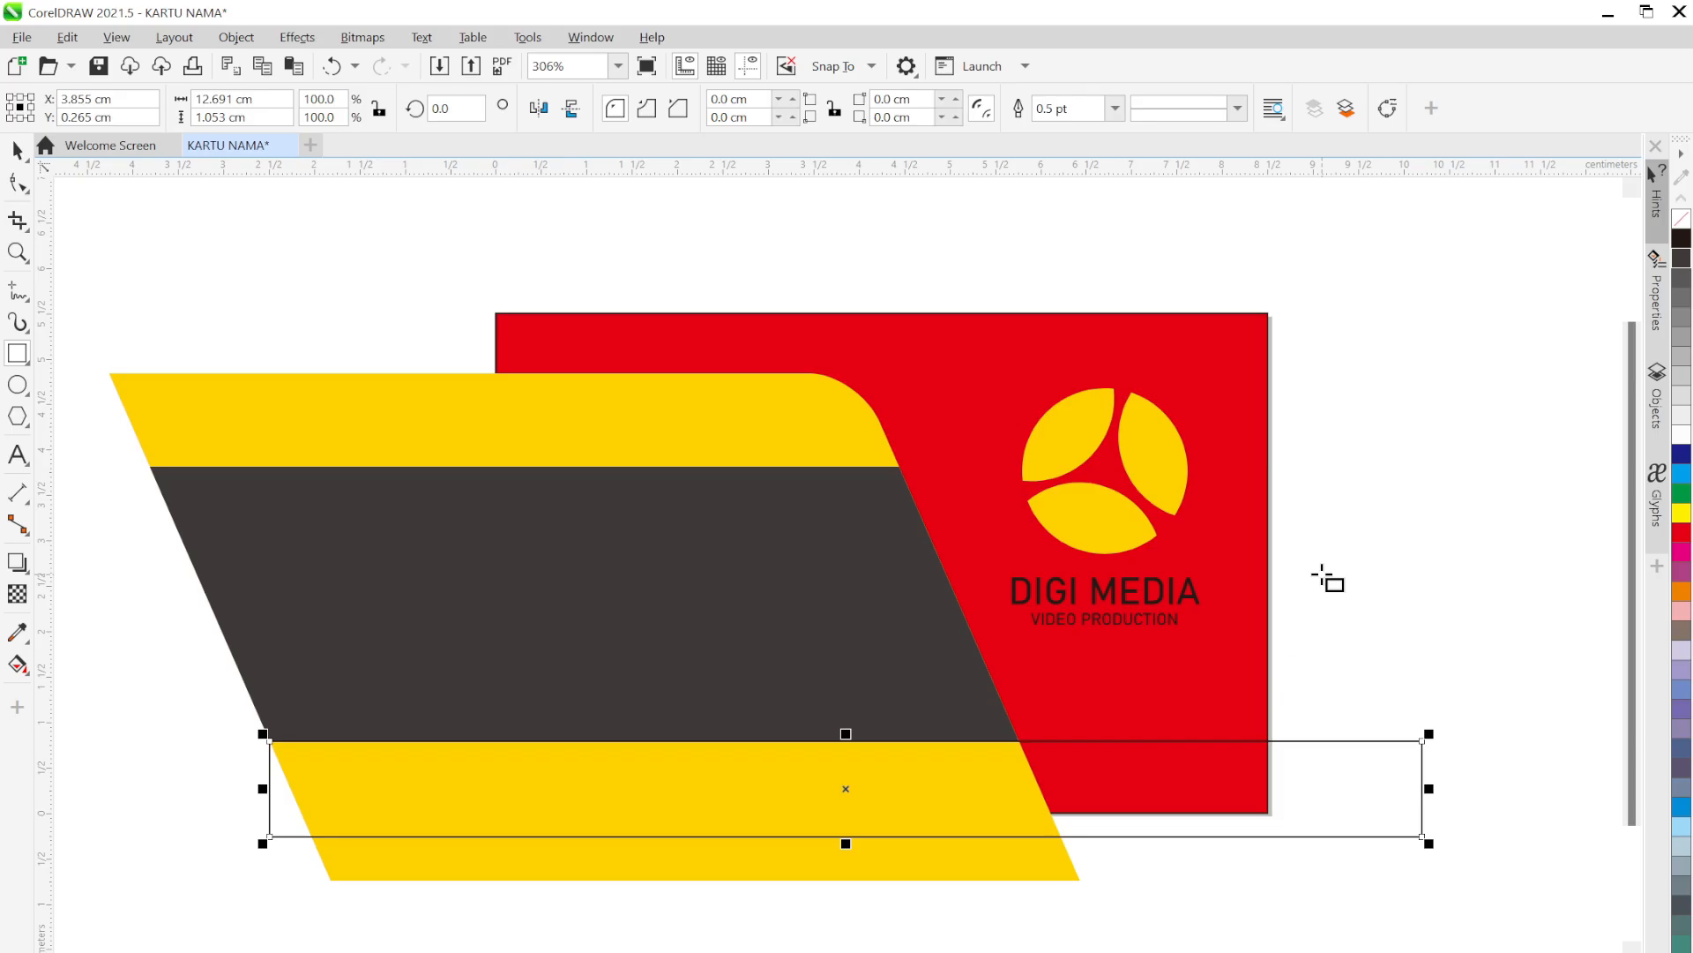
key("space")
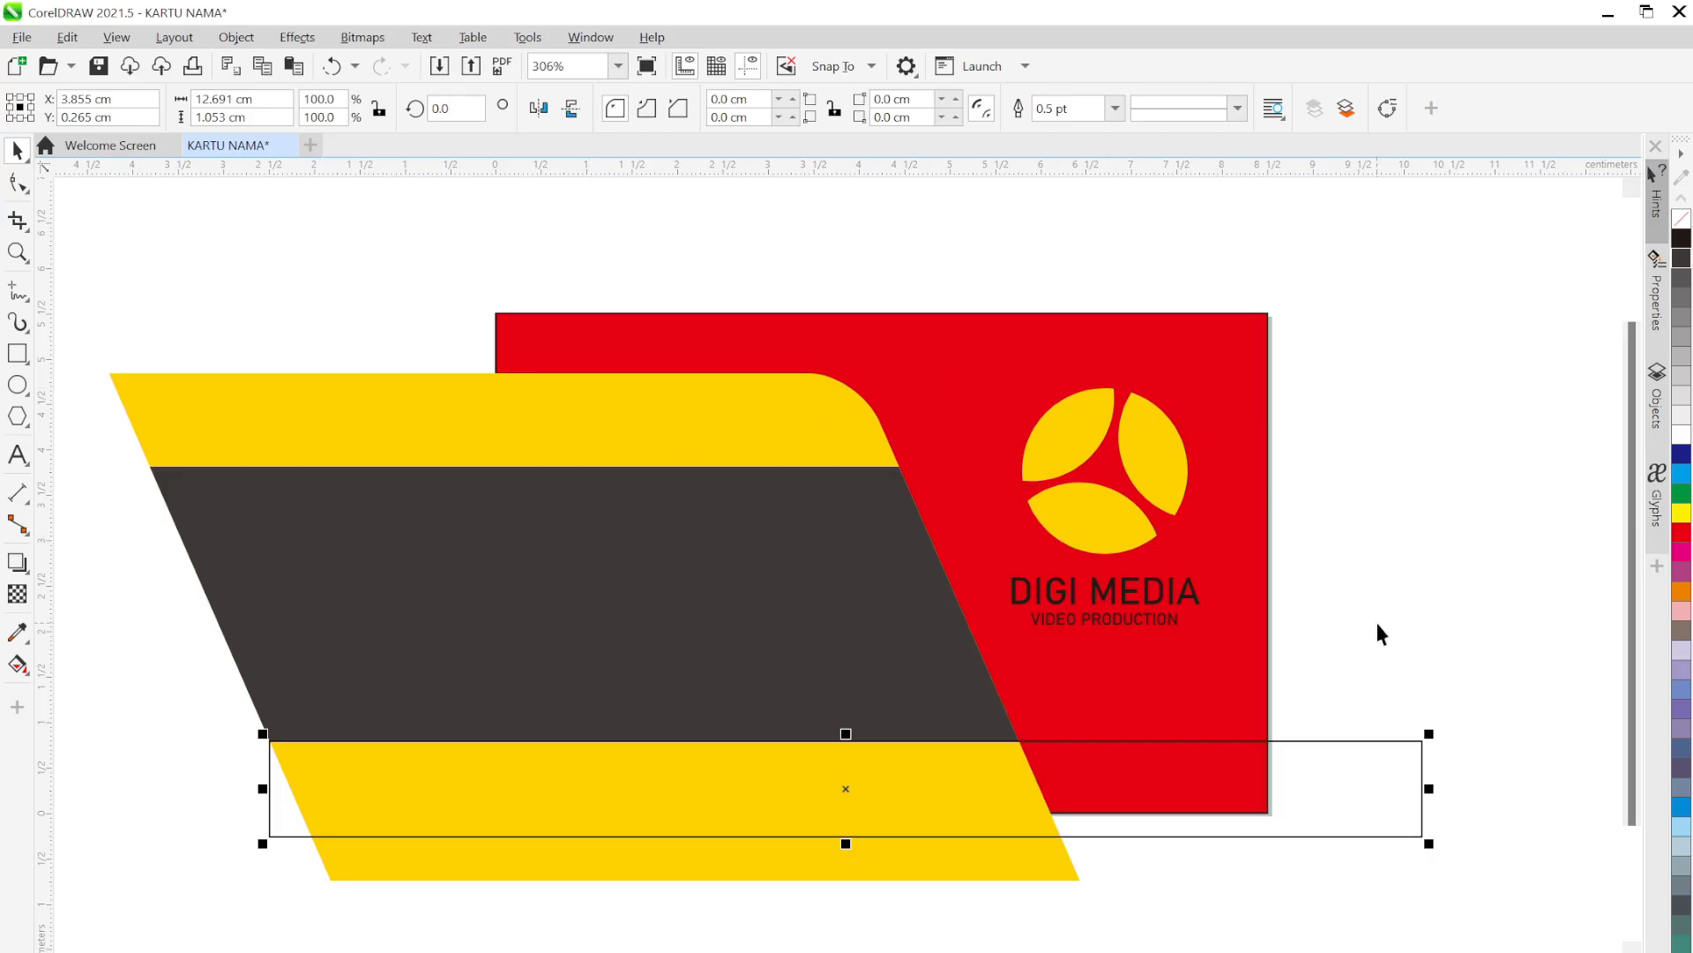
left_click(1323, 701)
left_click(1317, 762)
Intersect the rectangle with the yellow shape and fill the overlapping piece white
left_click(353, 407, "shift")
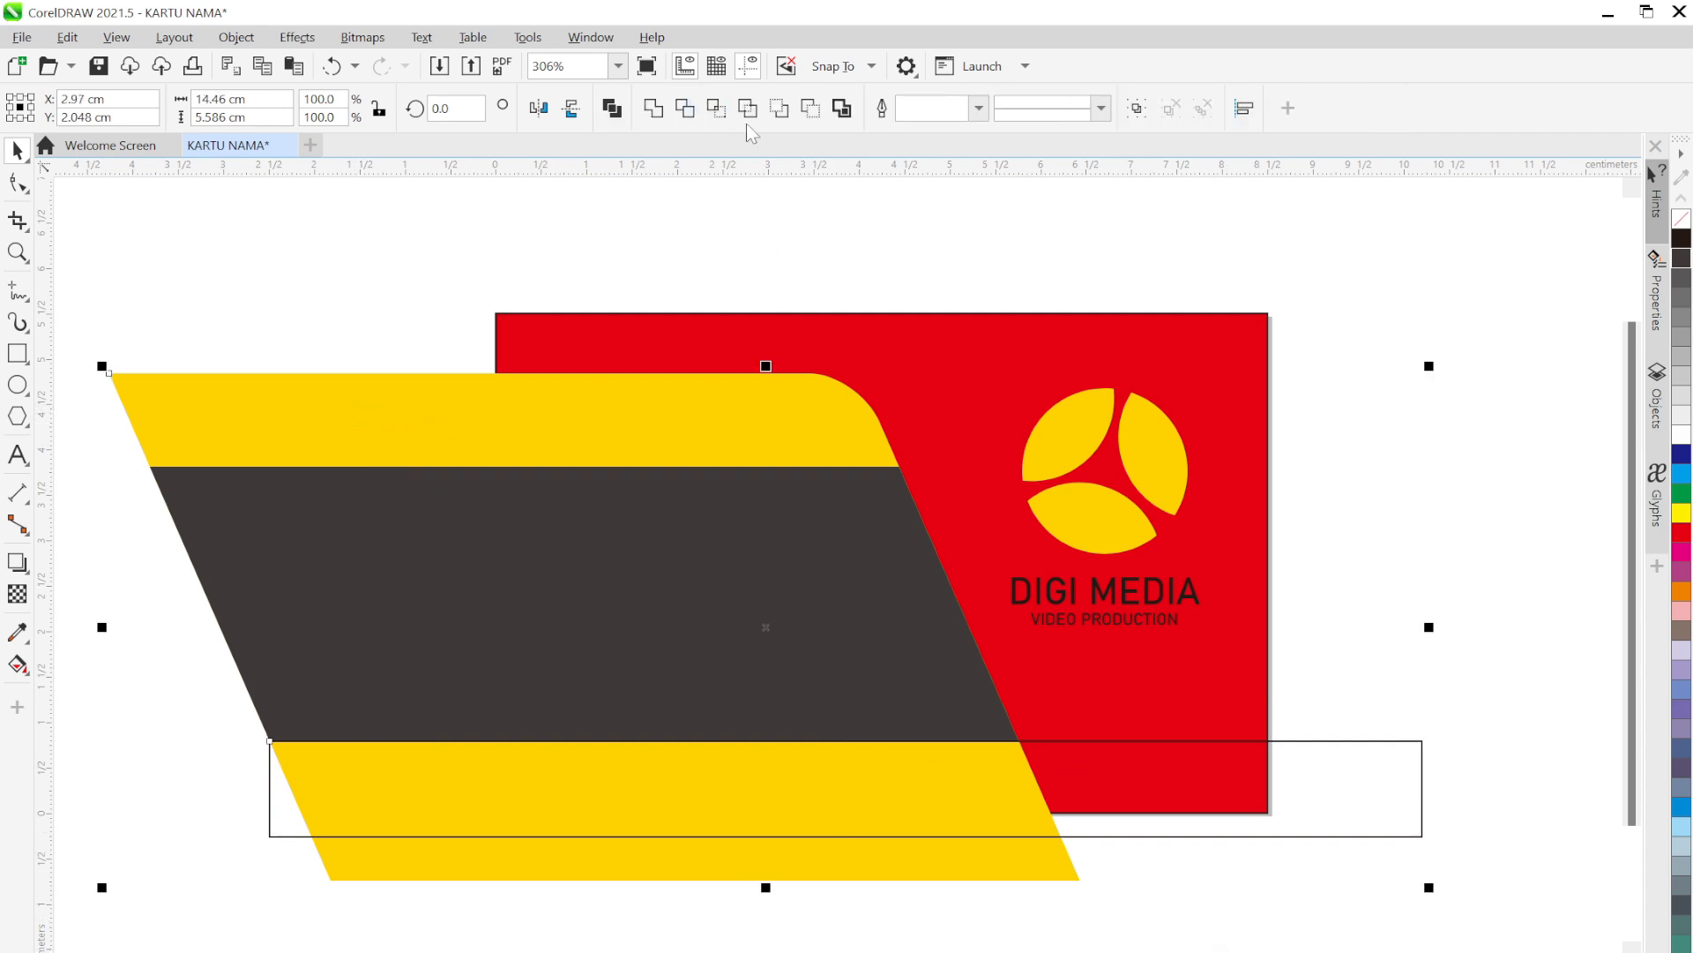
left_click(723, 118)
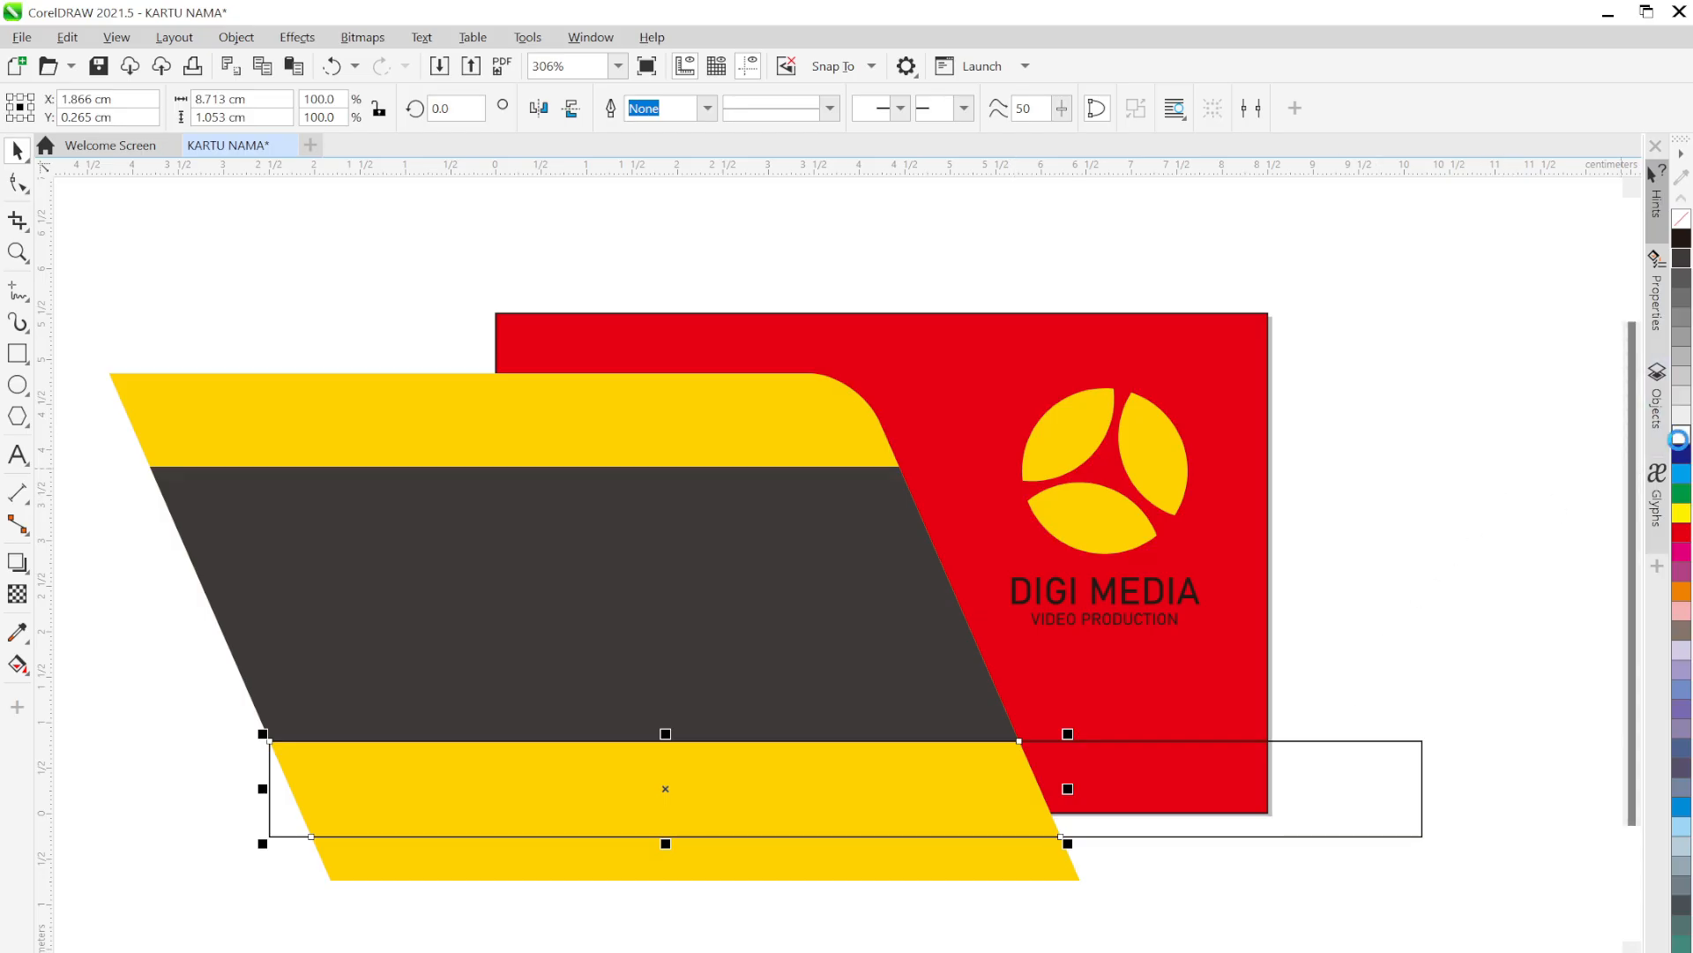
left_click(1678, 439)
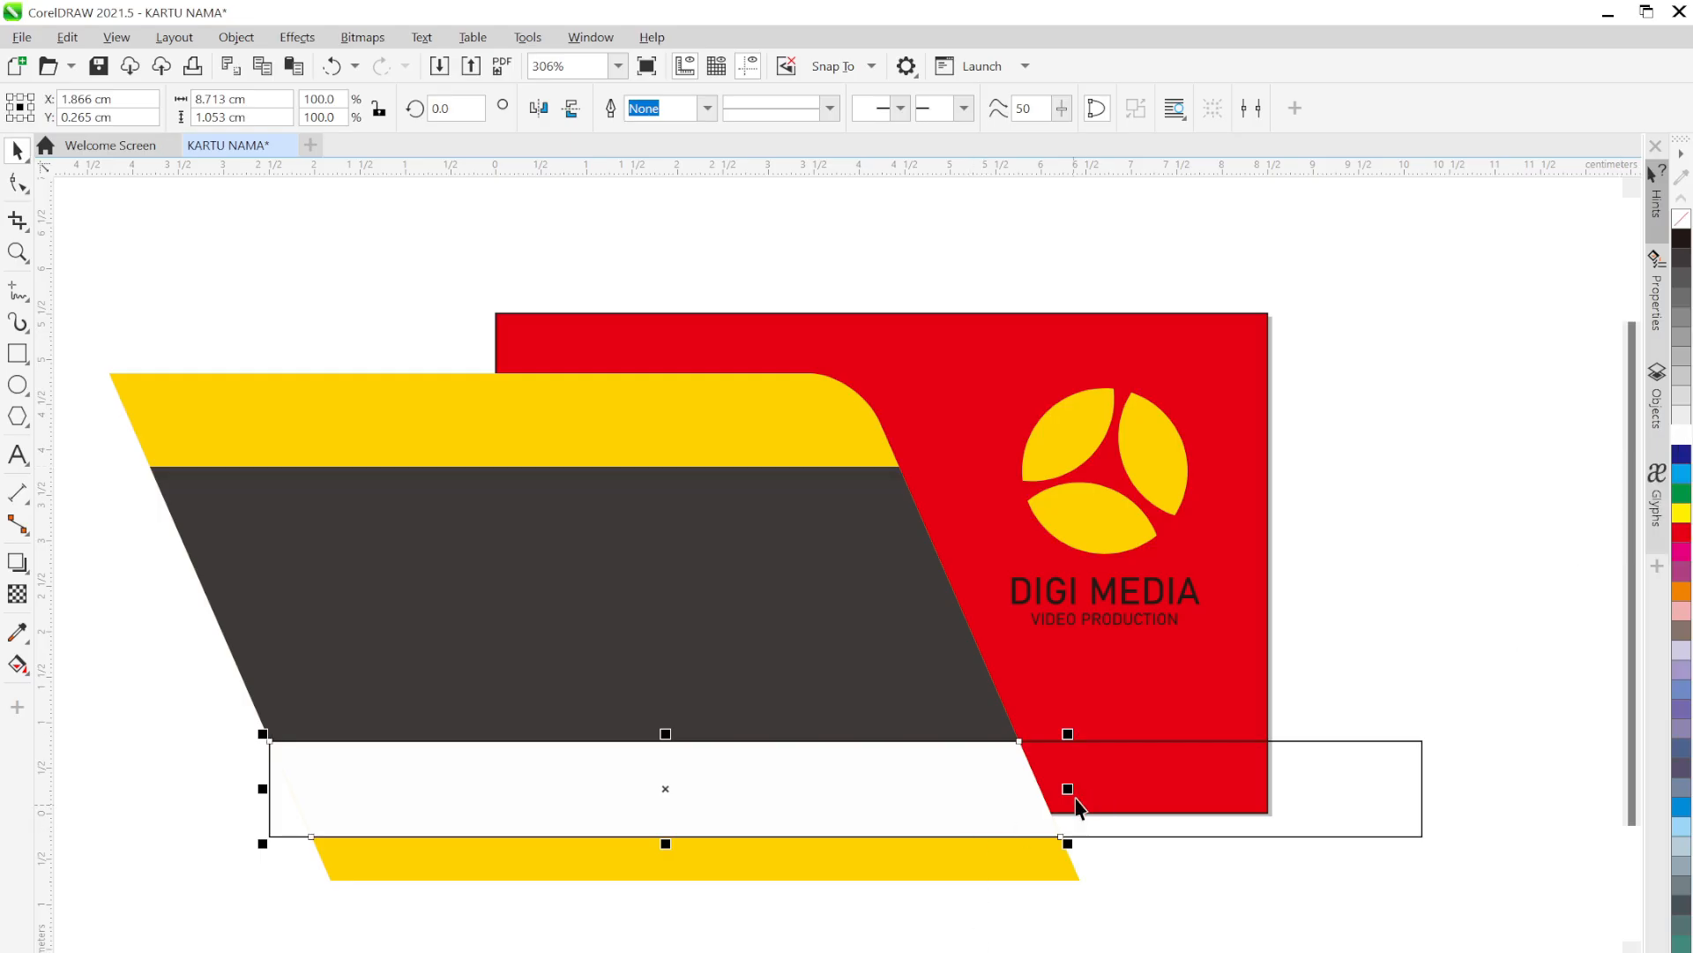
left_click(1166, 865)
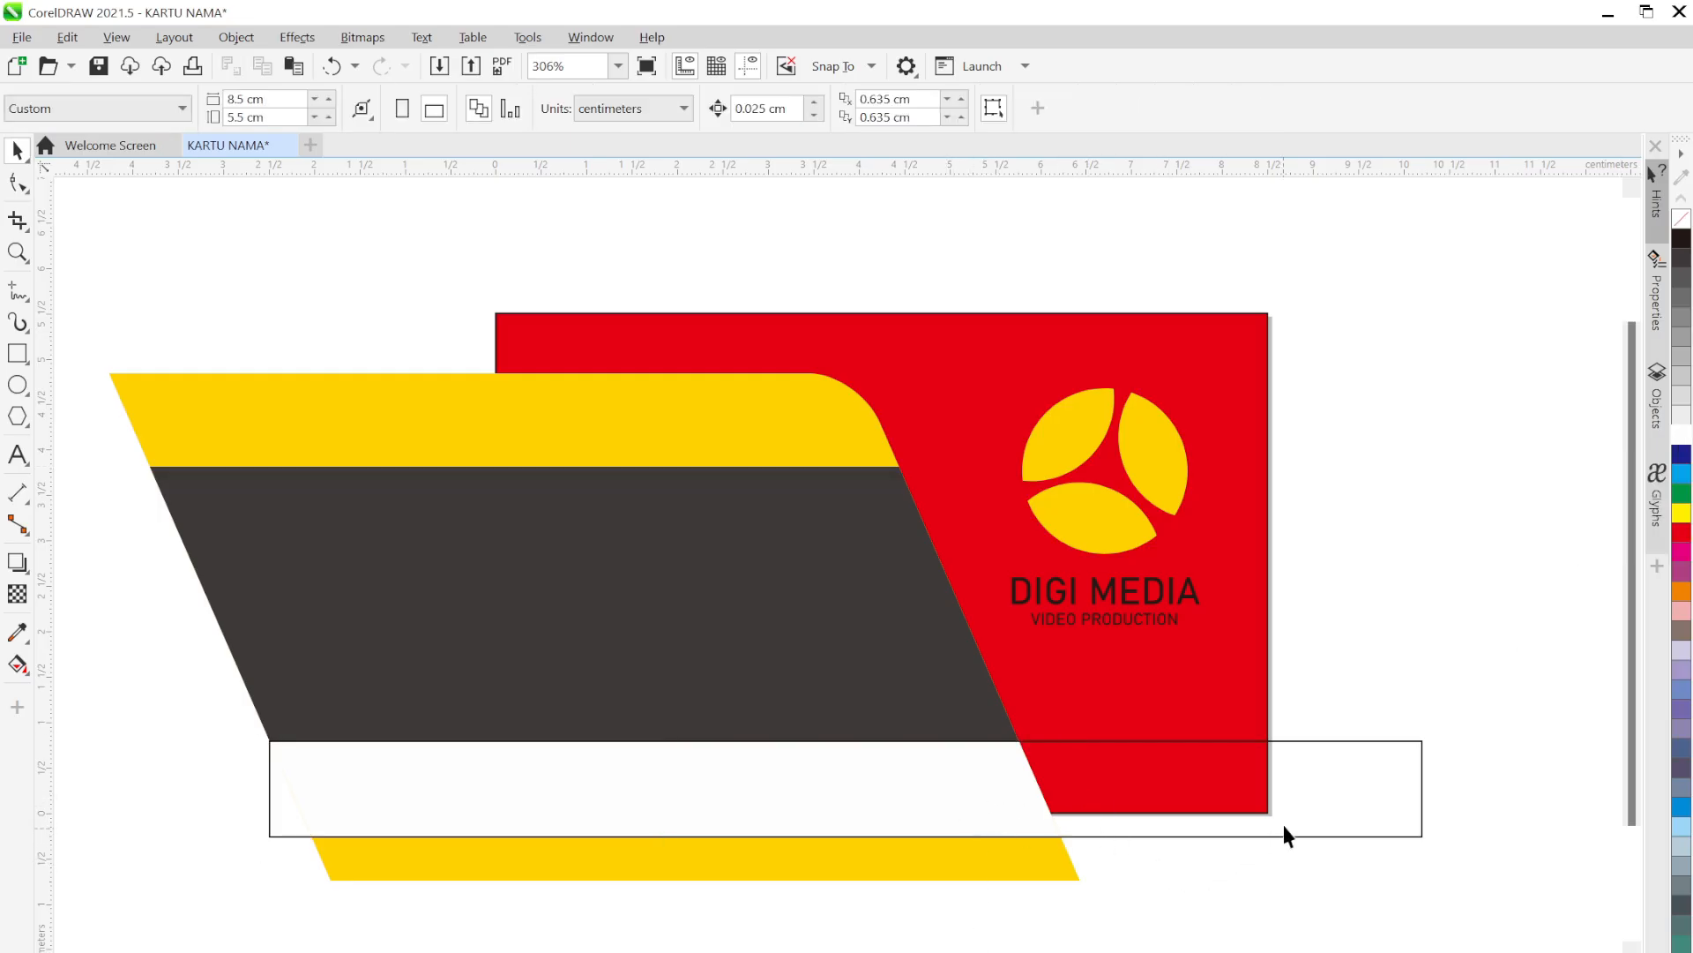
left_click(1338, 790)
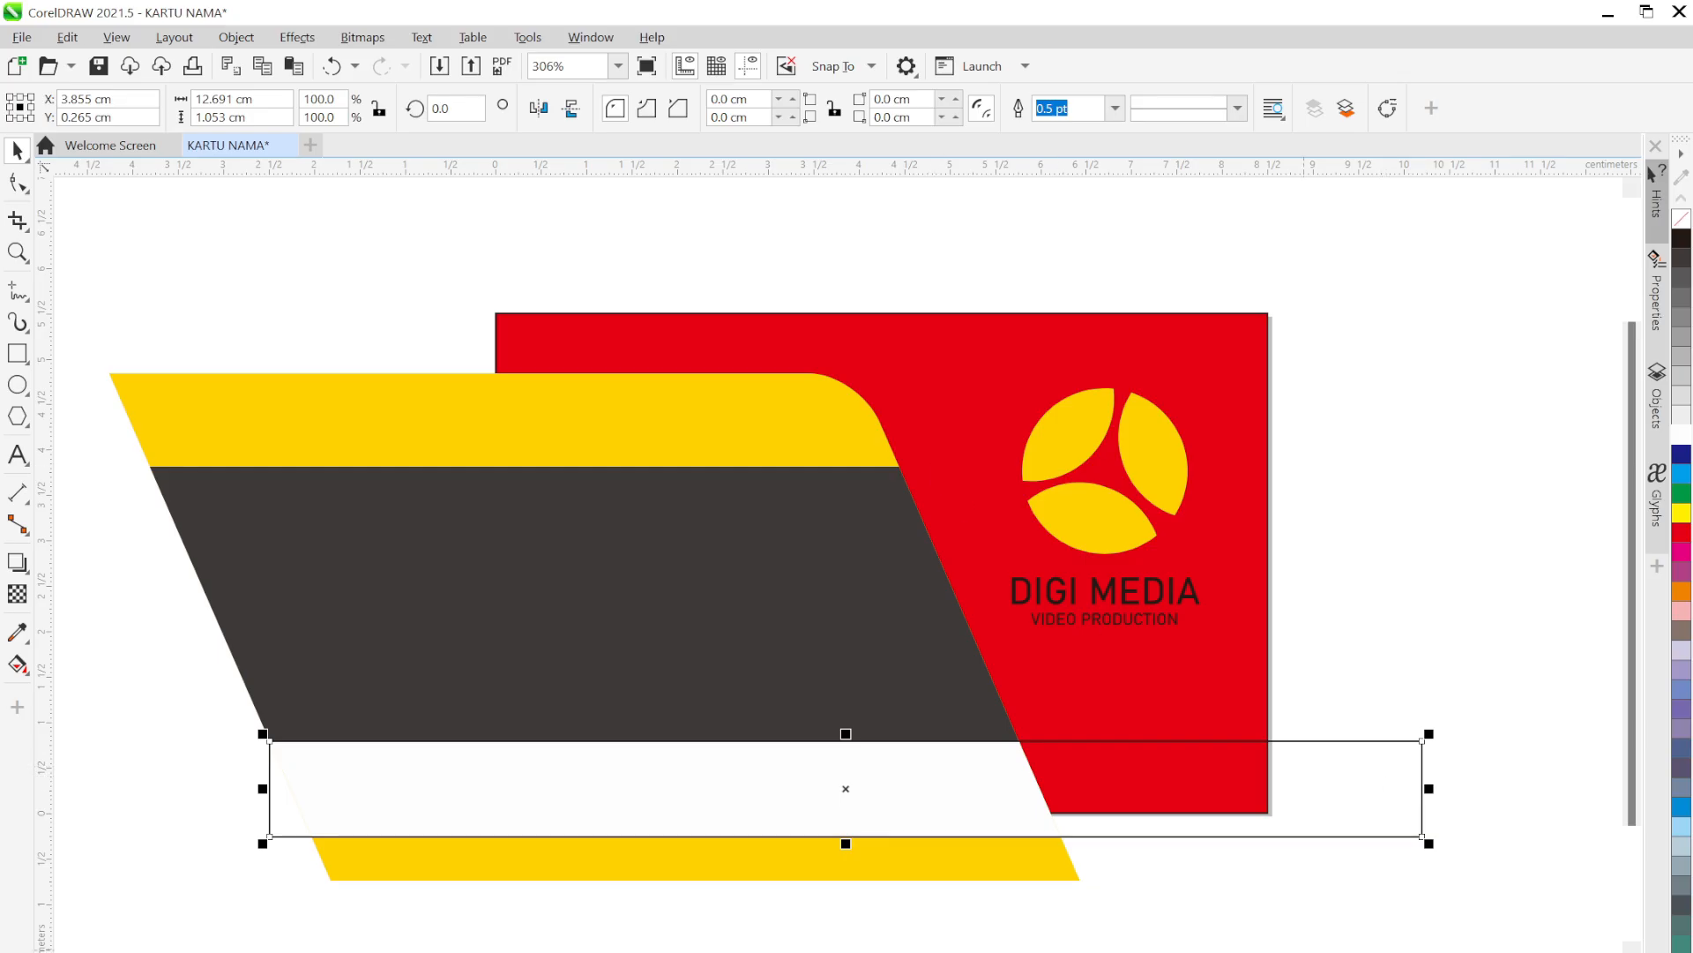
left_click(1107, 944)
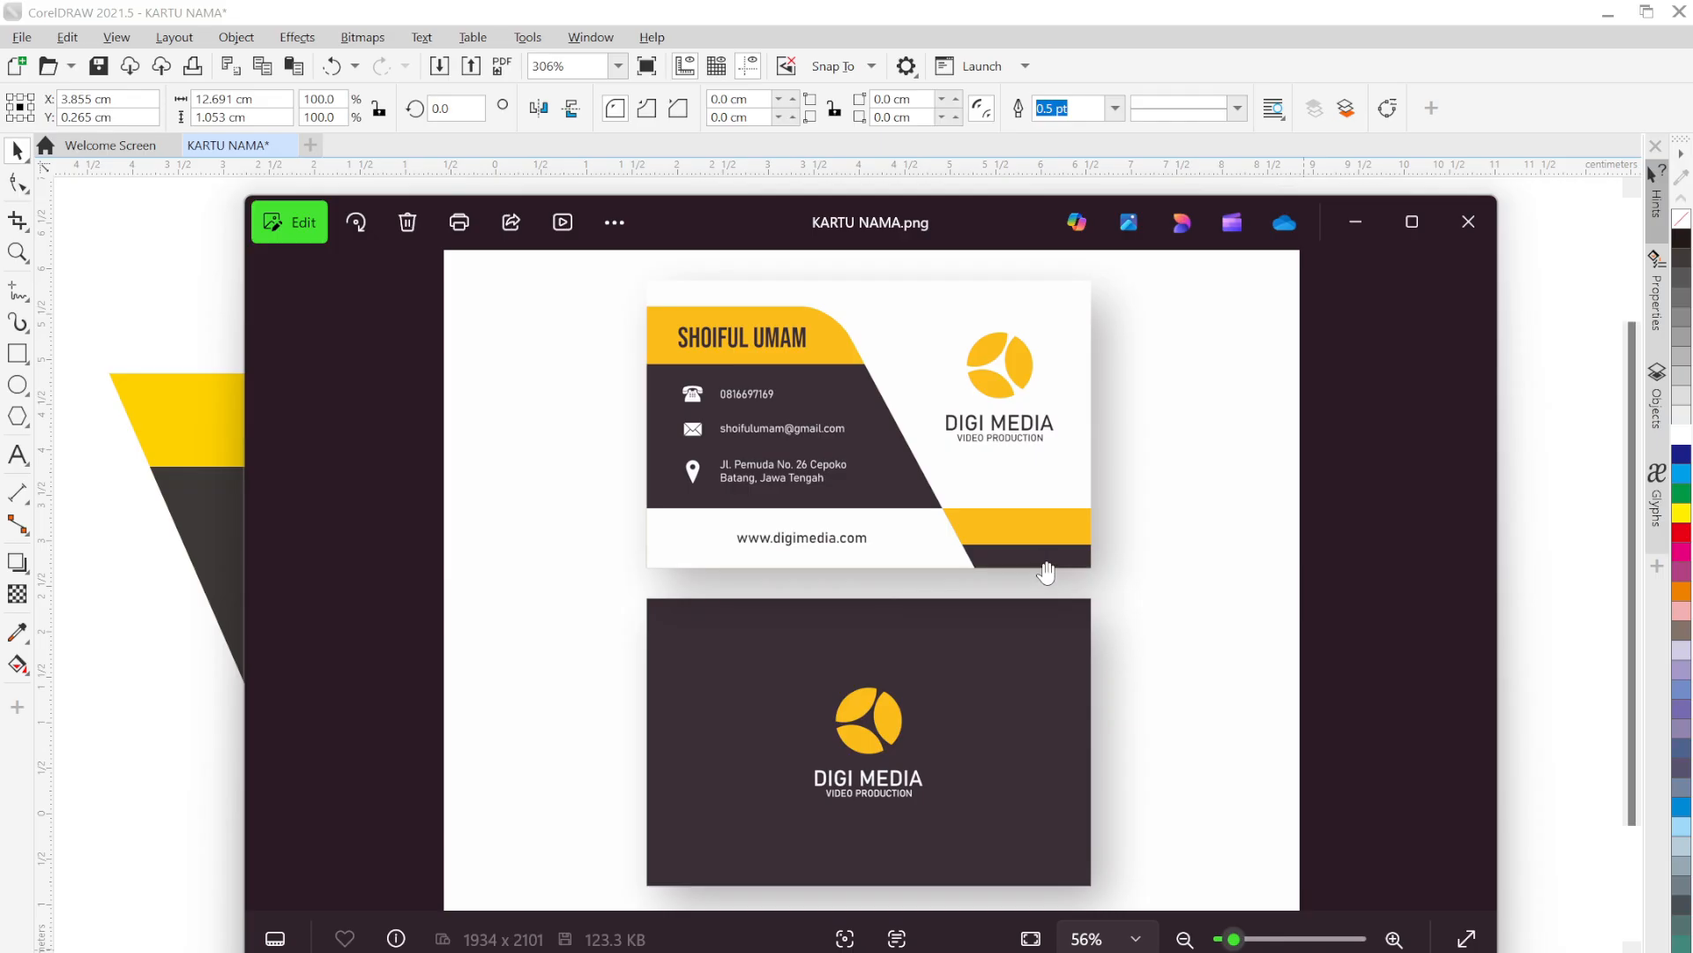
left_click(1356, 221)
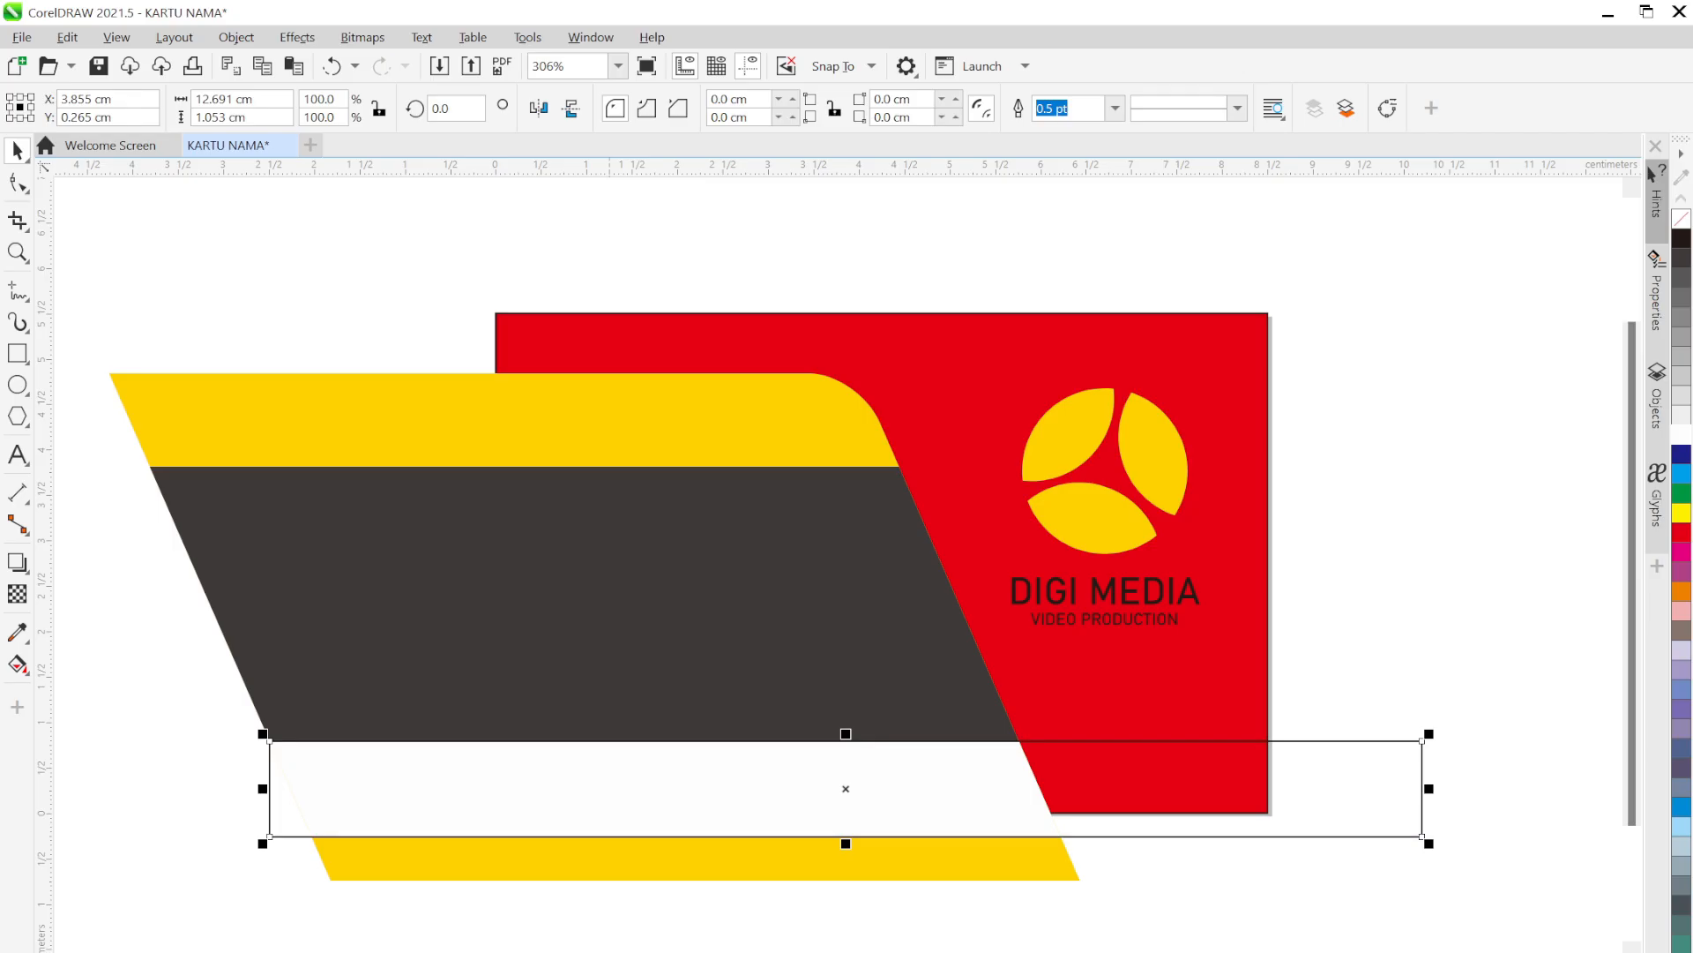
Fill the bottom rectangle yellow and set its outline to None
left_click(190, 951)
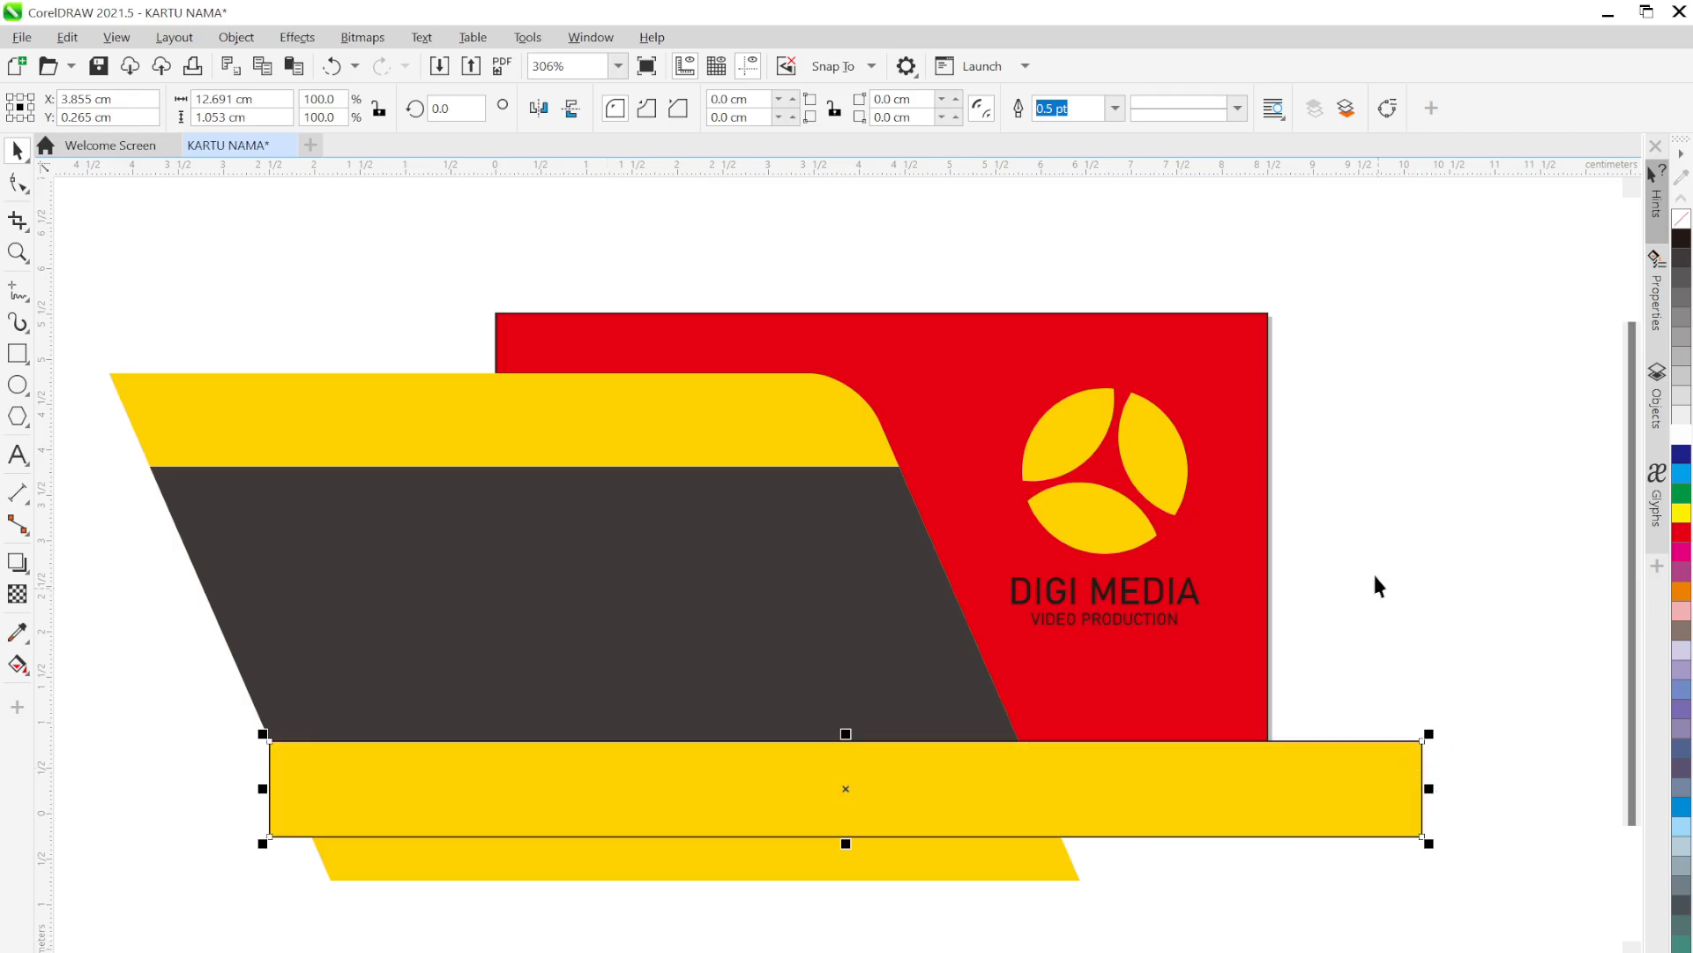
left_click(1115, 107)
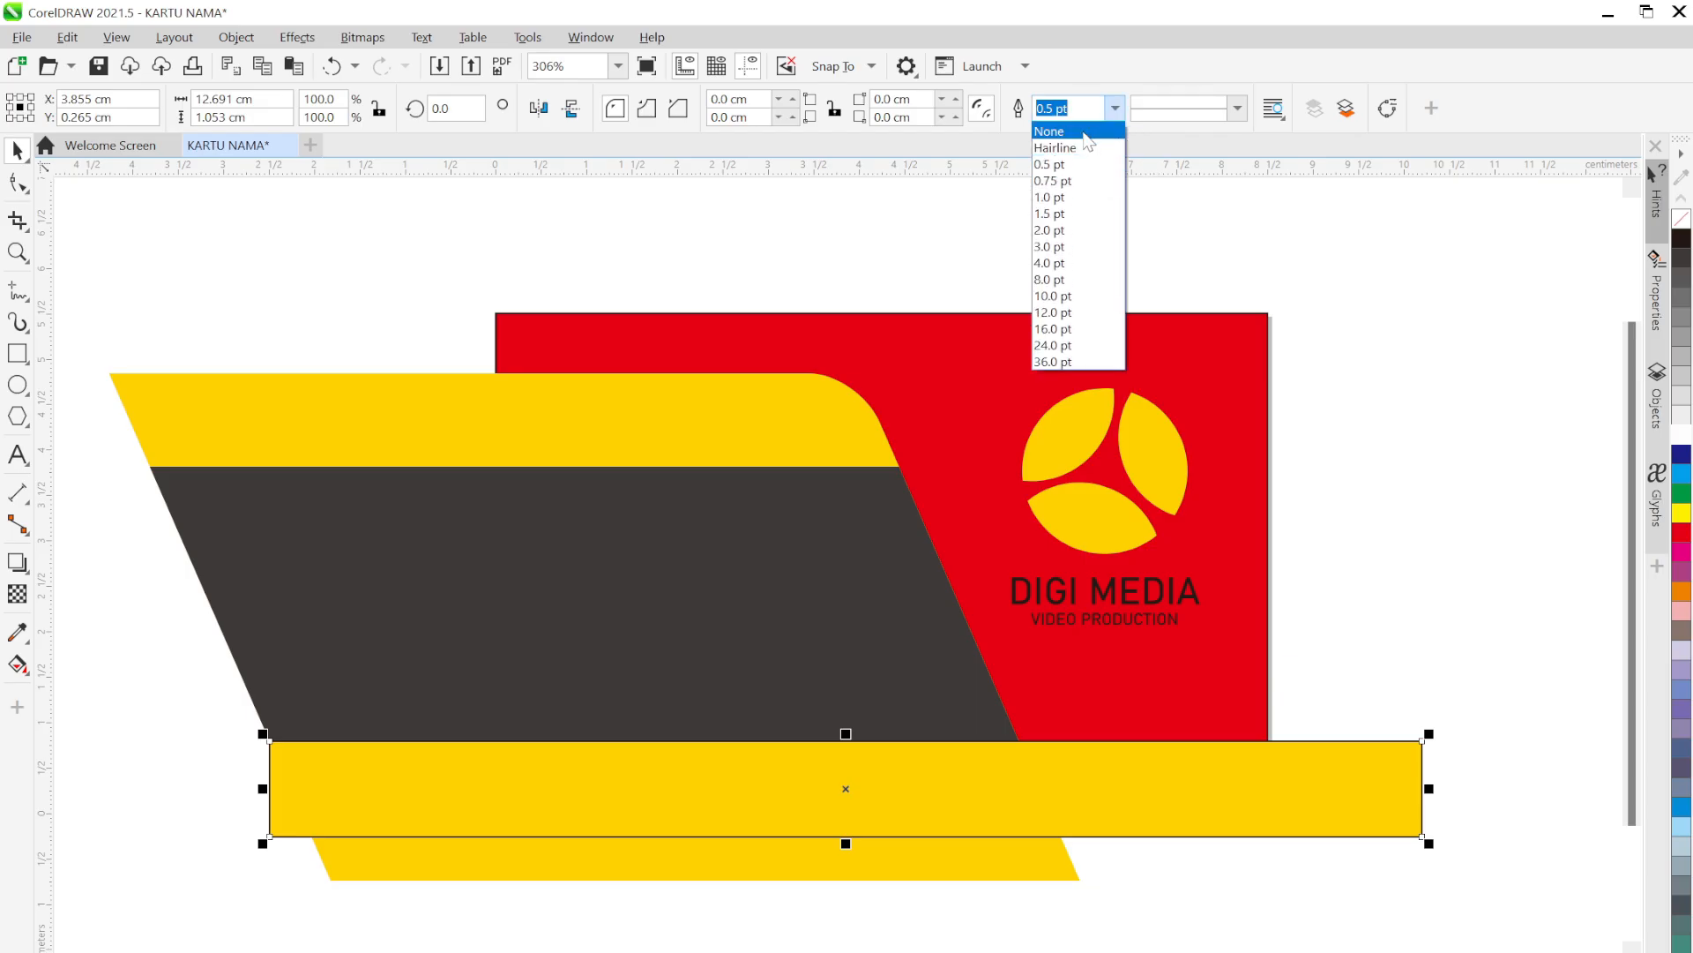
left_click(1086, 135)
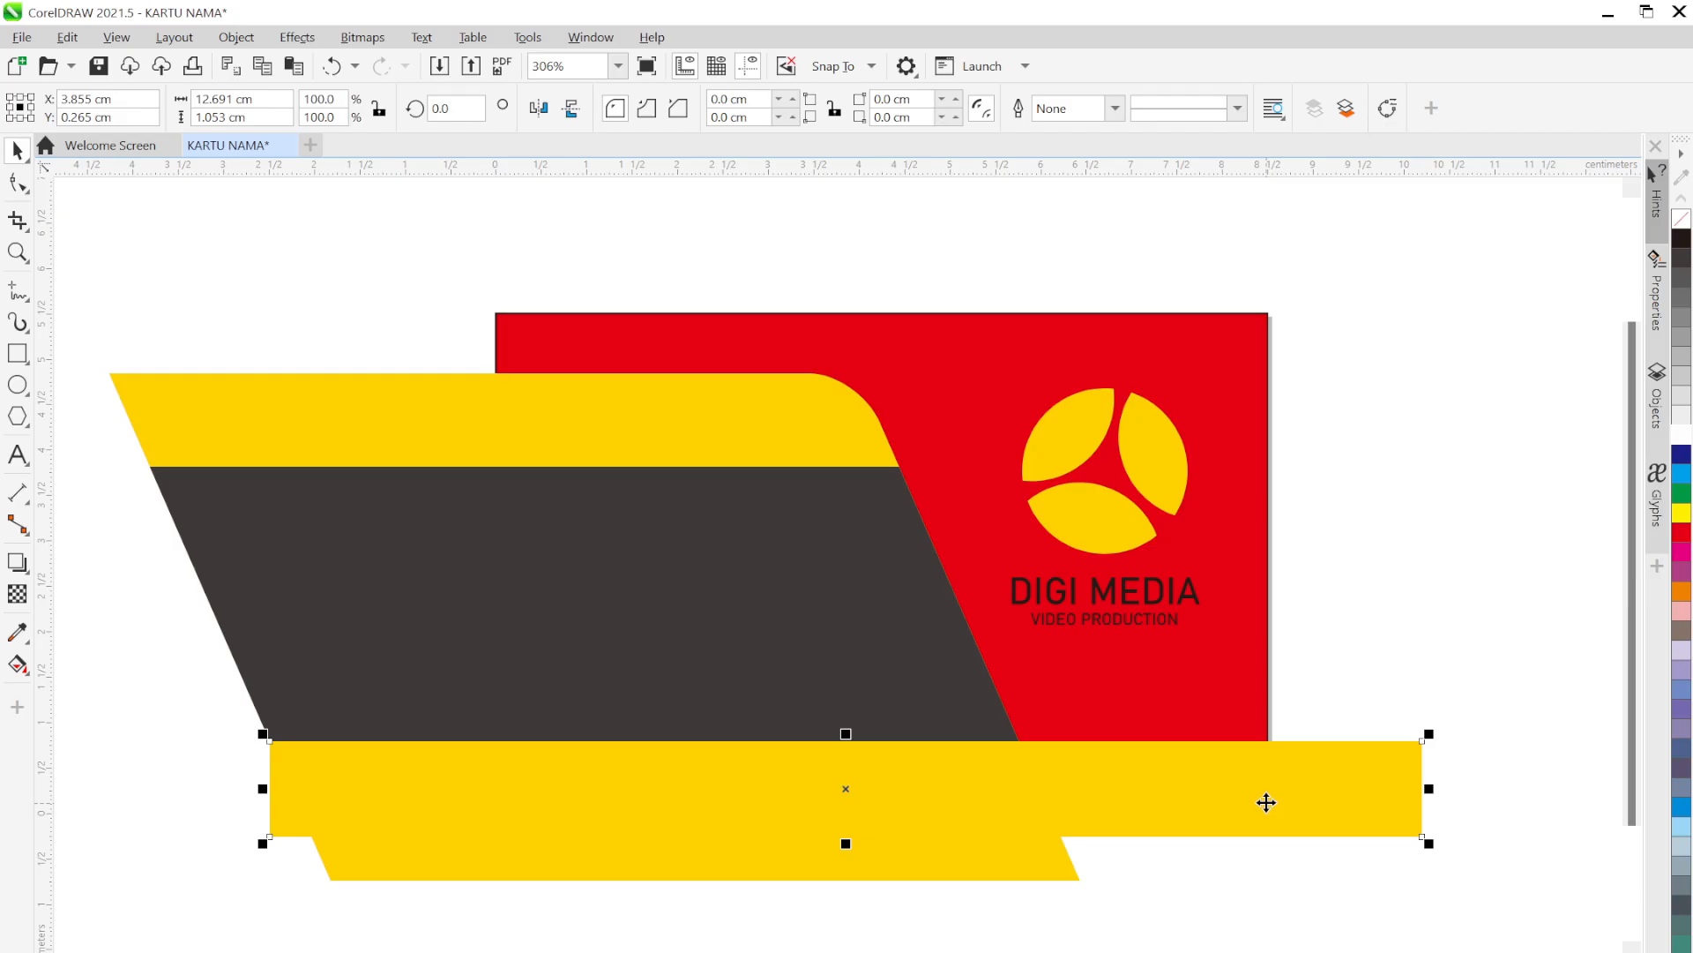
Stack the yellow bar behind the top yellow shape, undoing a mistaken ordering first
right_click(1219, 787)
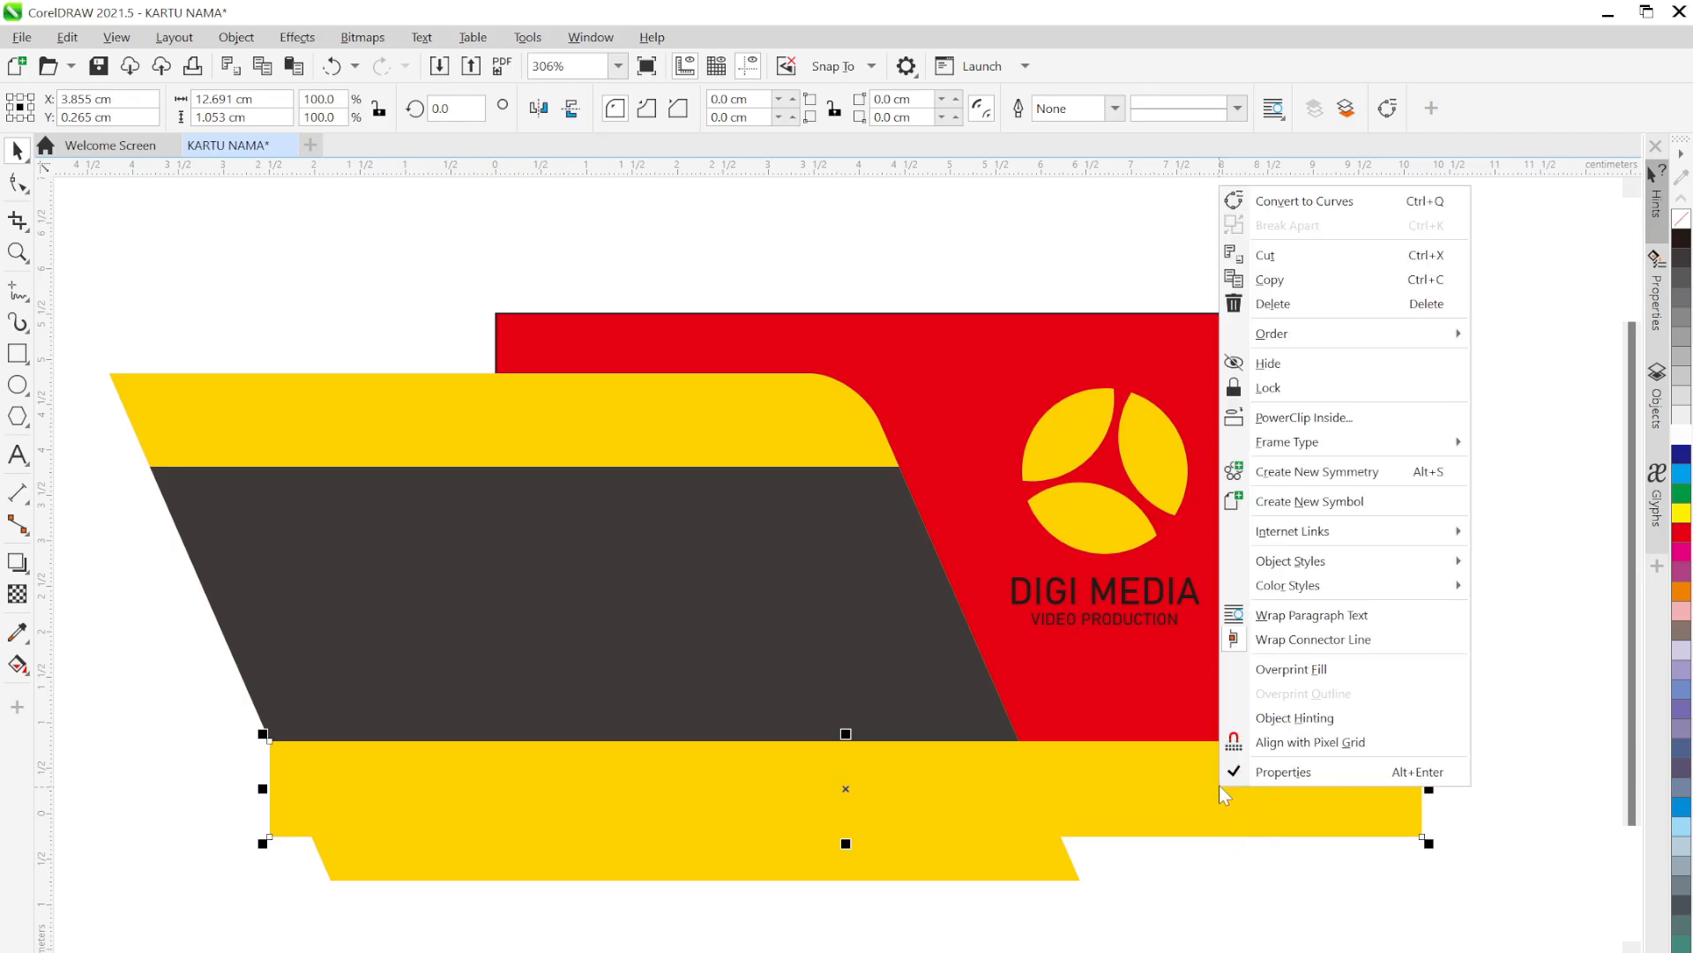
mouse_move(1274, 340)
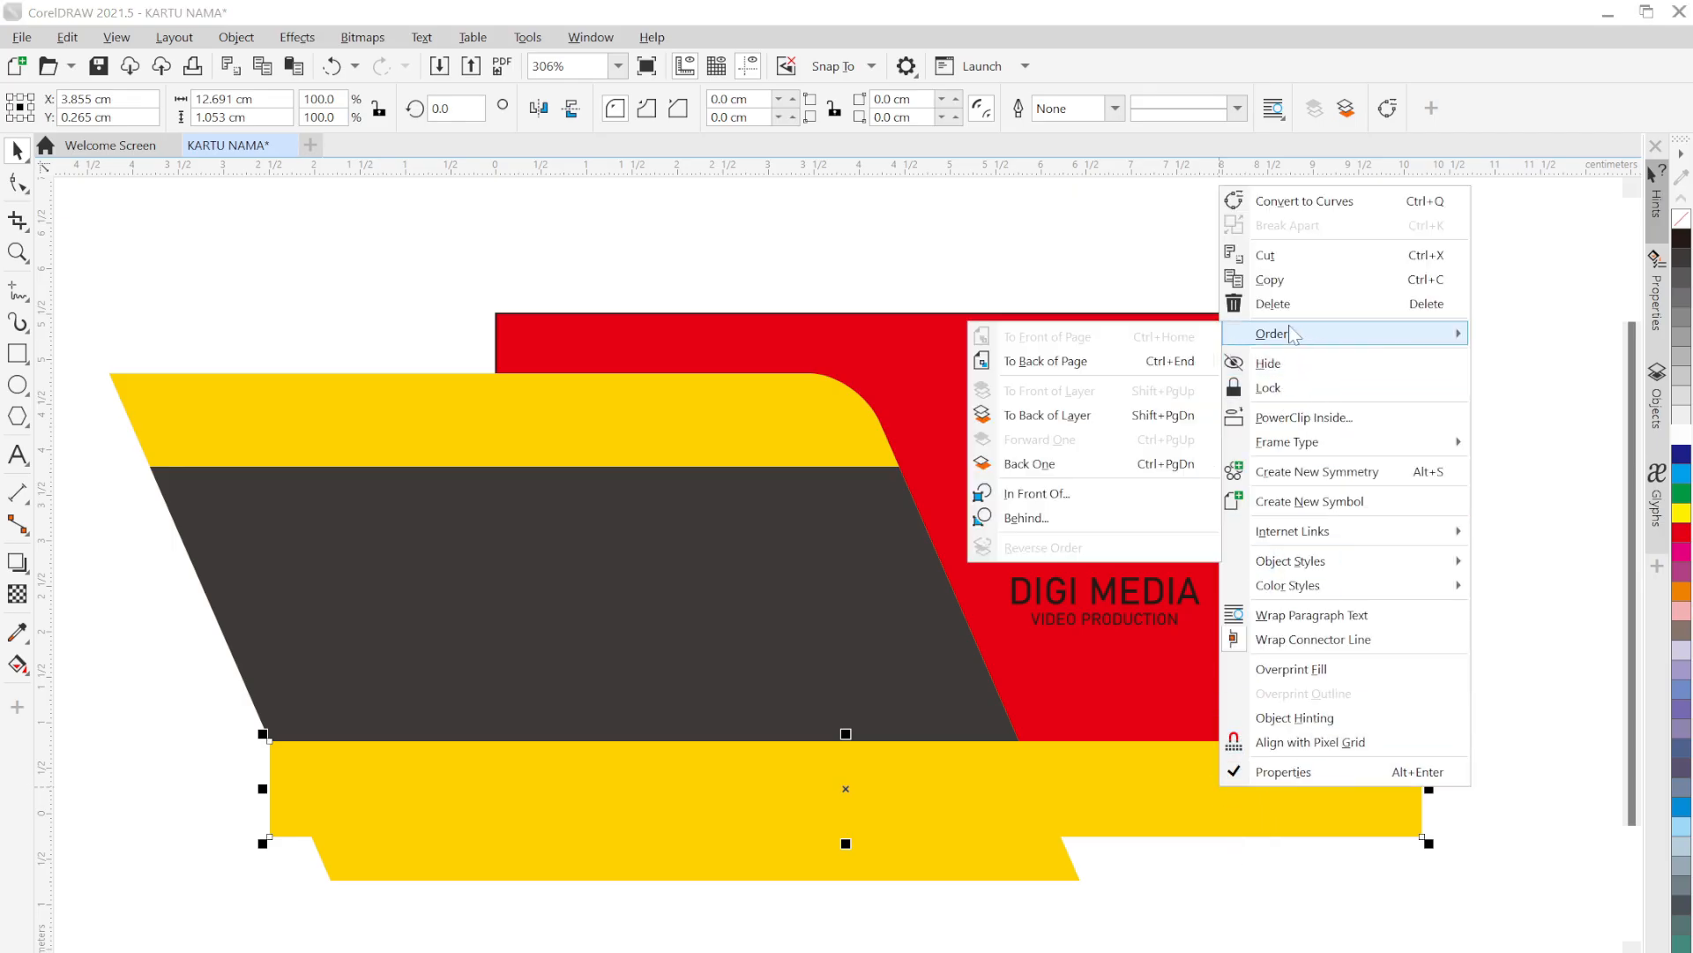
left_click(1055, 495)
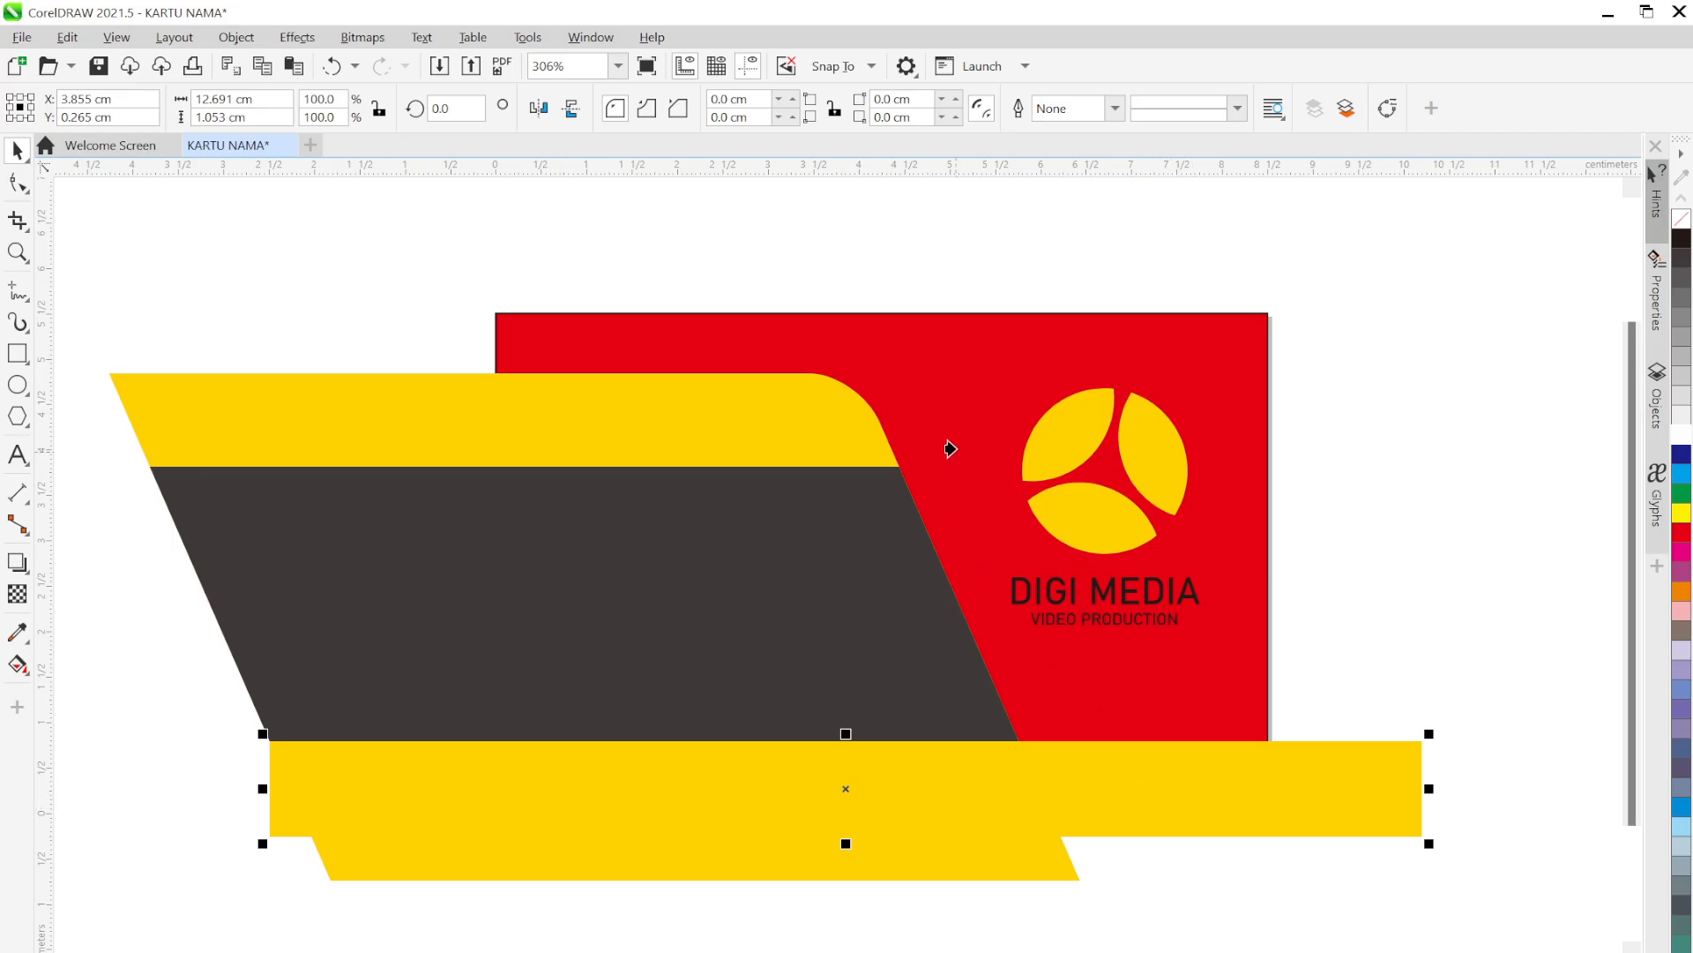
left_click(941, 411)
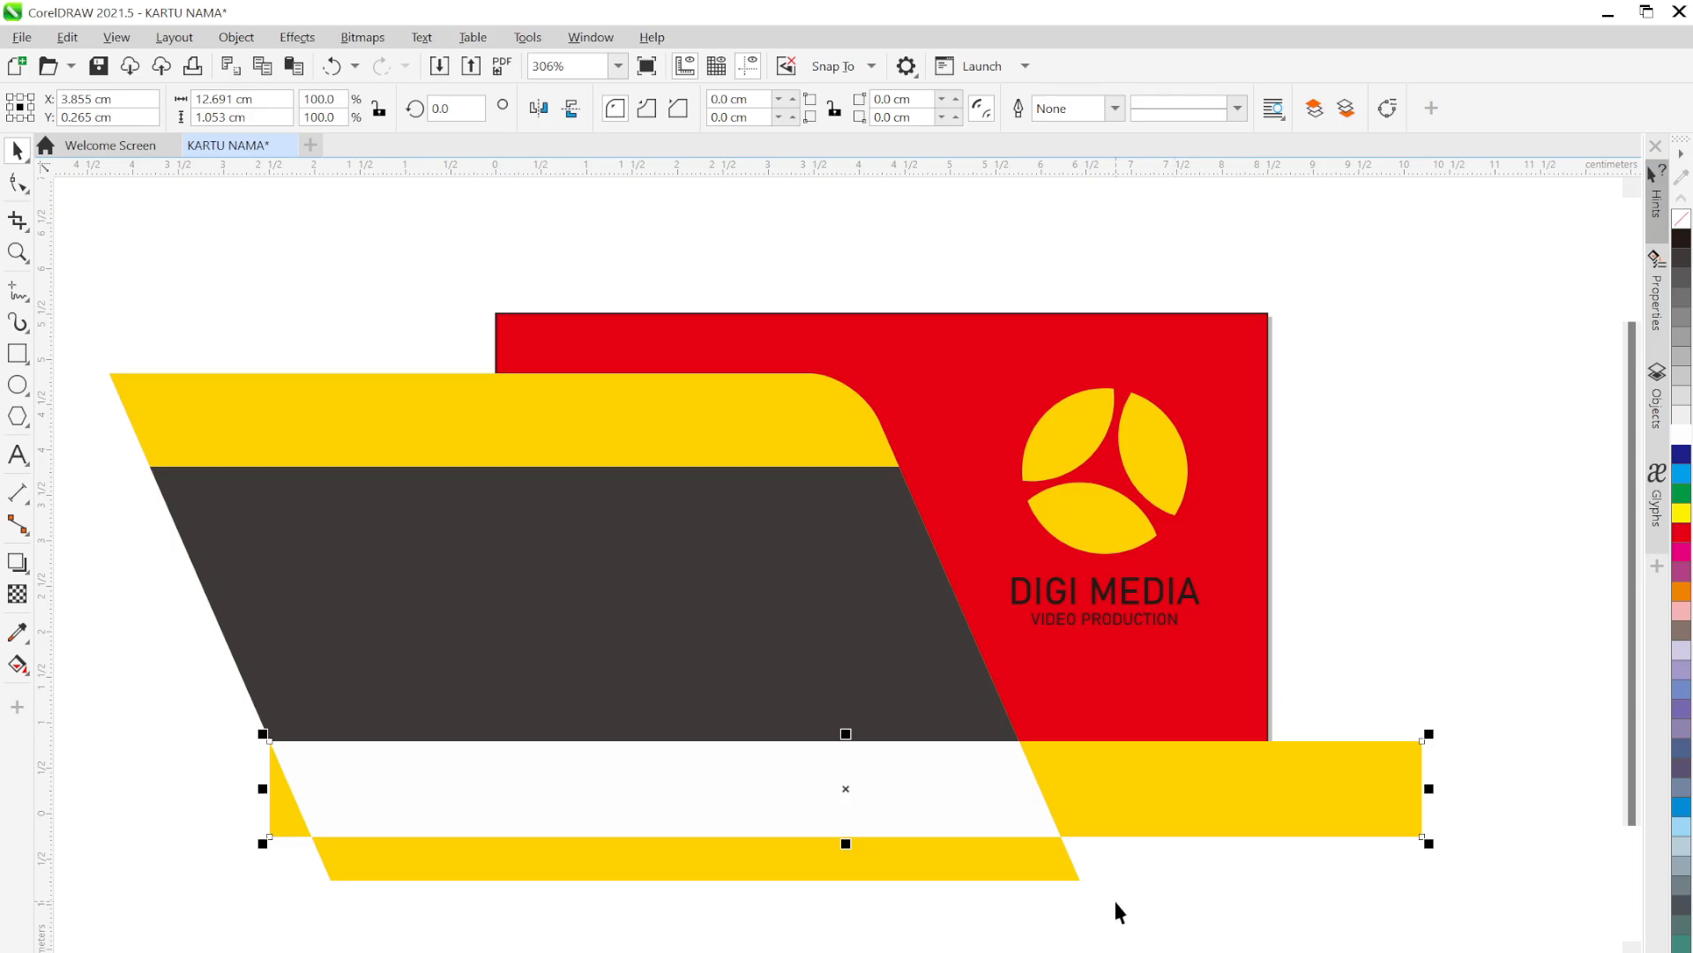
key("ctrl+z")
right_click(1135, 796)
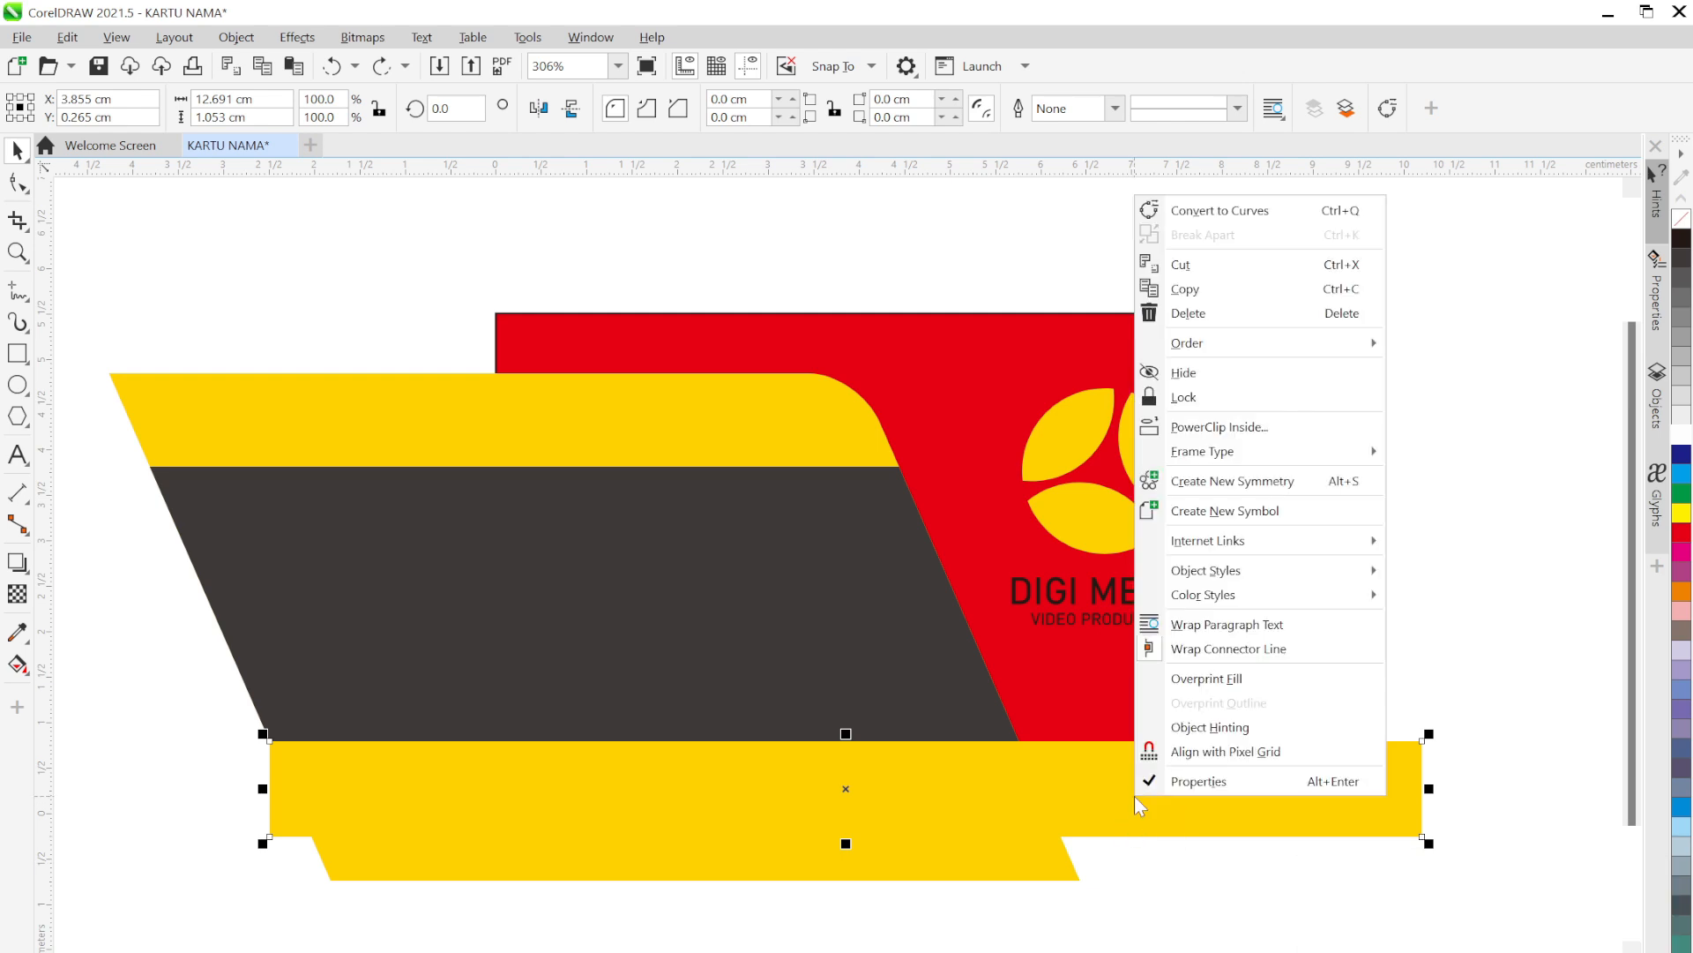
mouse_move(1200, 349)
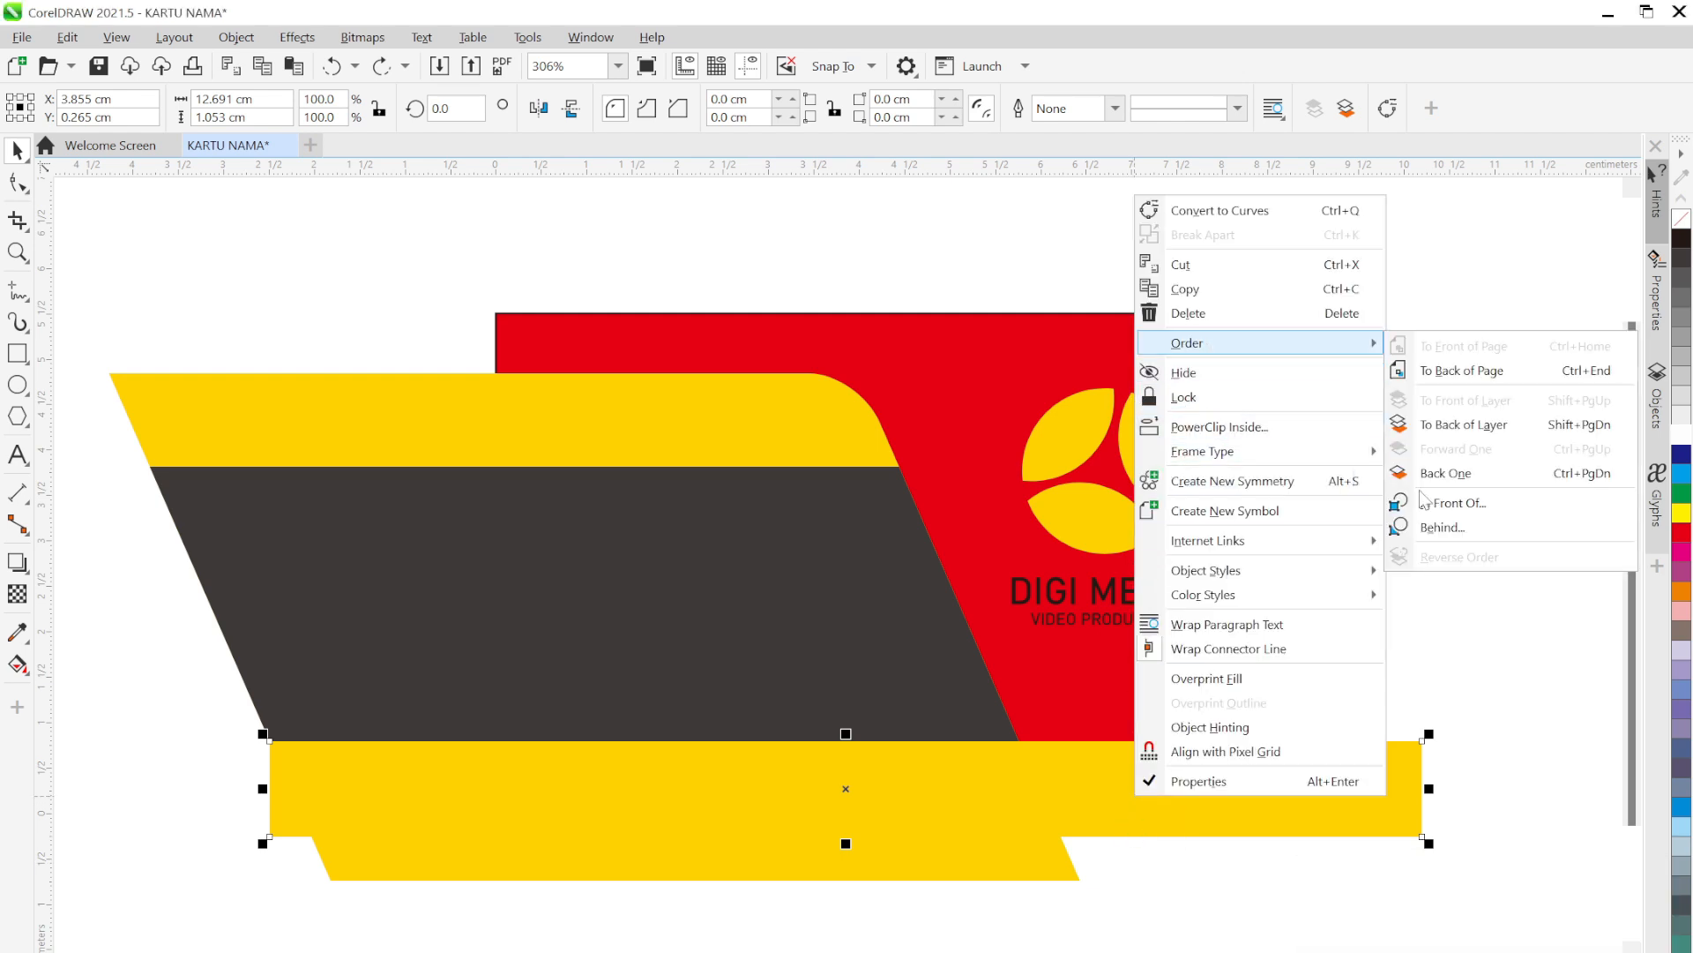
left_click(1464, 526)
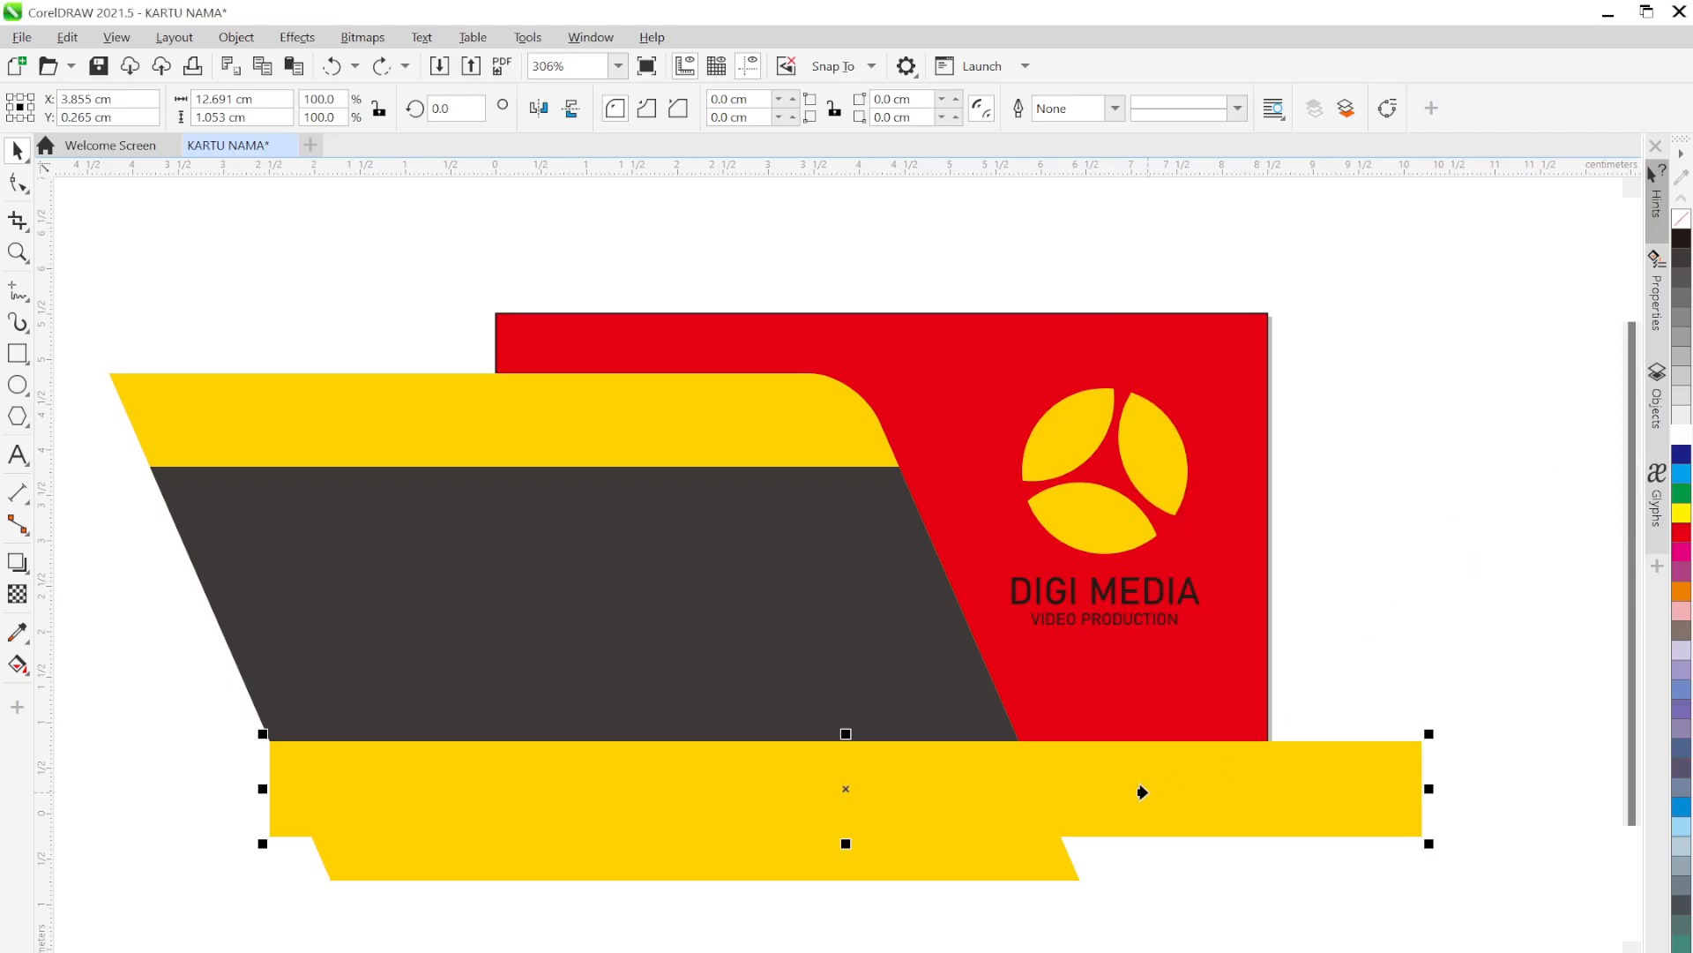
left_click(756, 418)
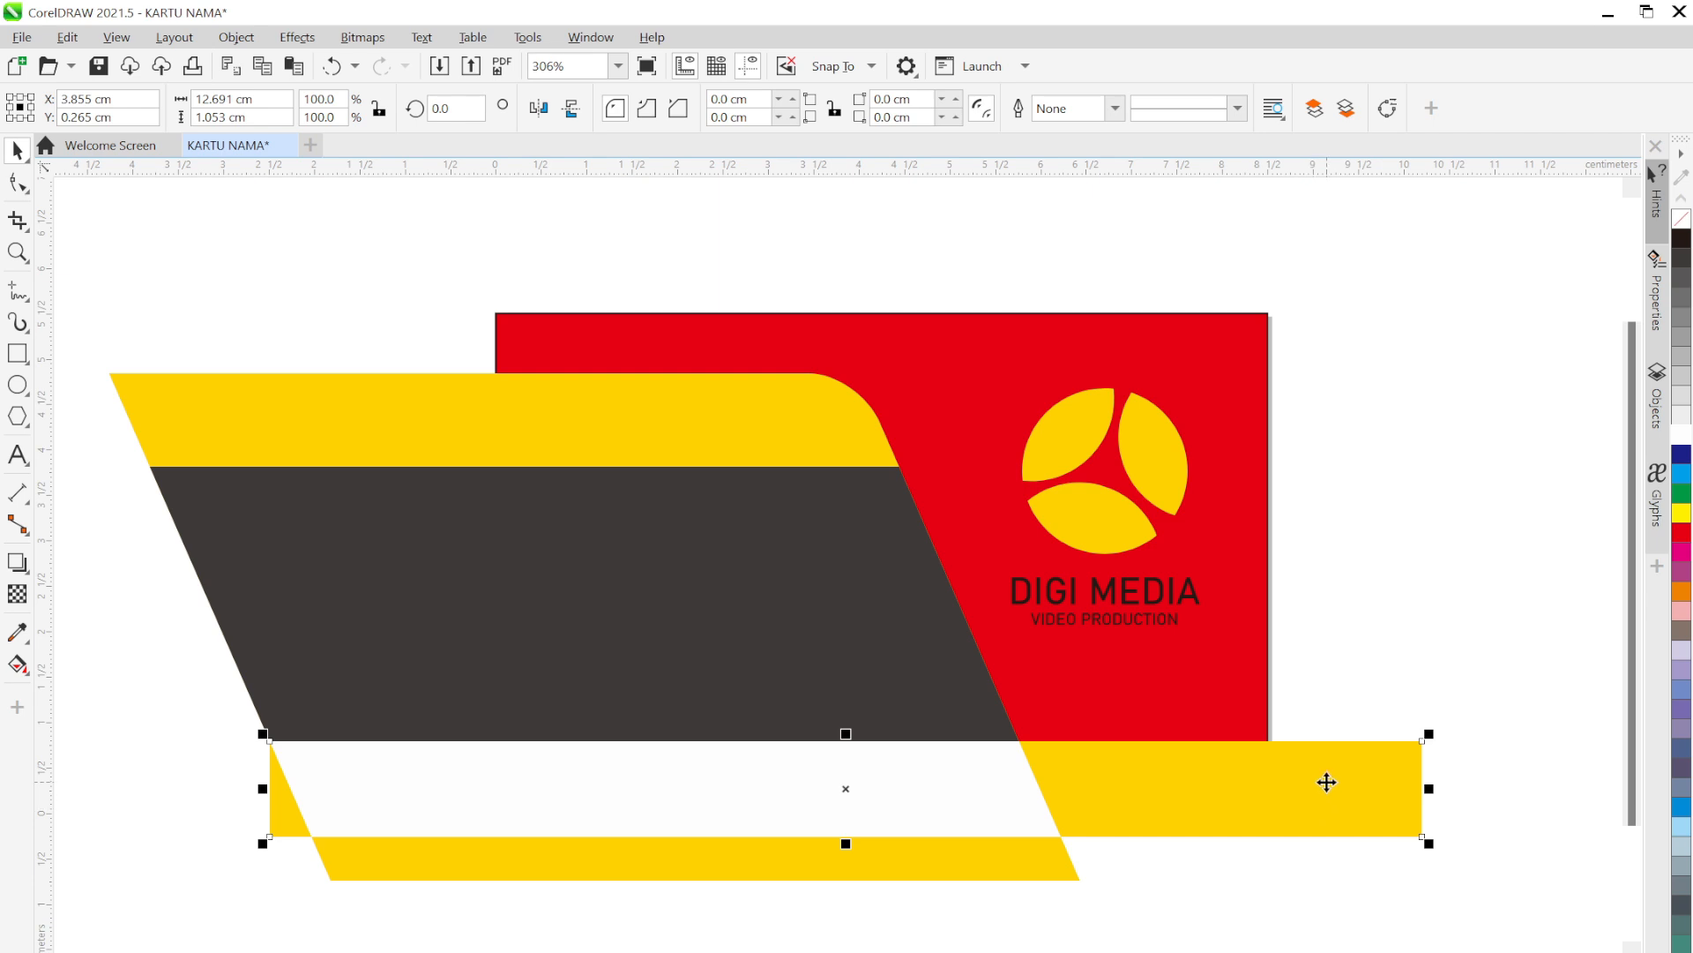
Move the bottom bar down and fill it dark grey
left_click_drag(1327, 784, 1328, 820)
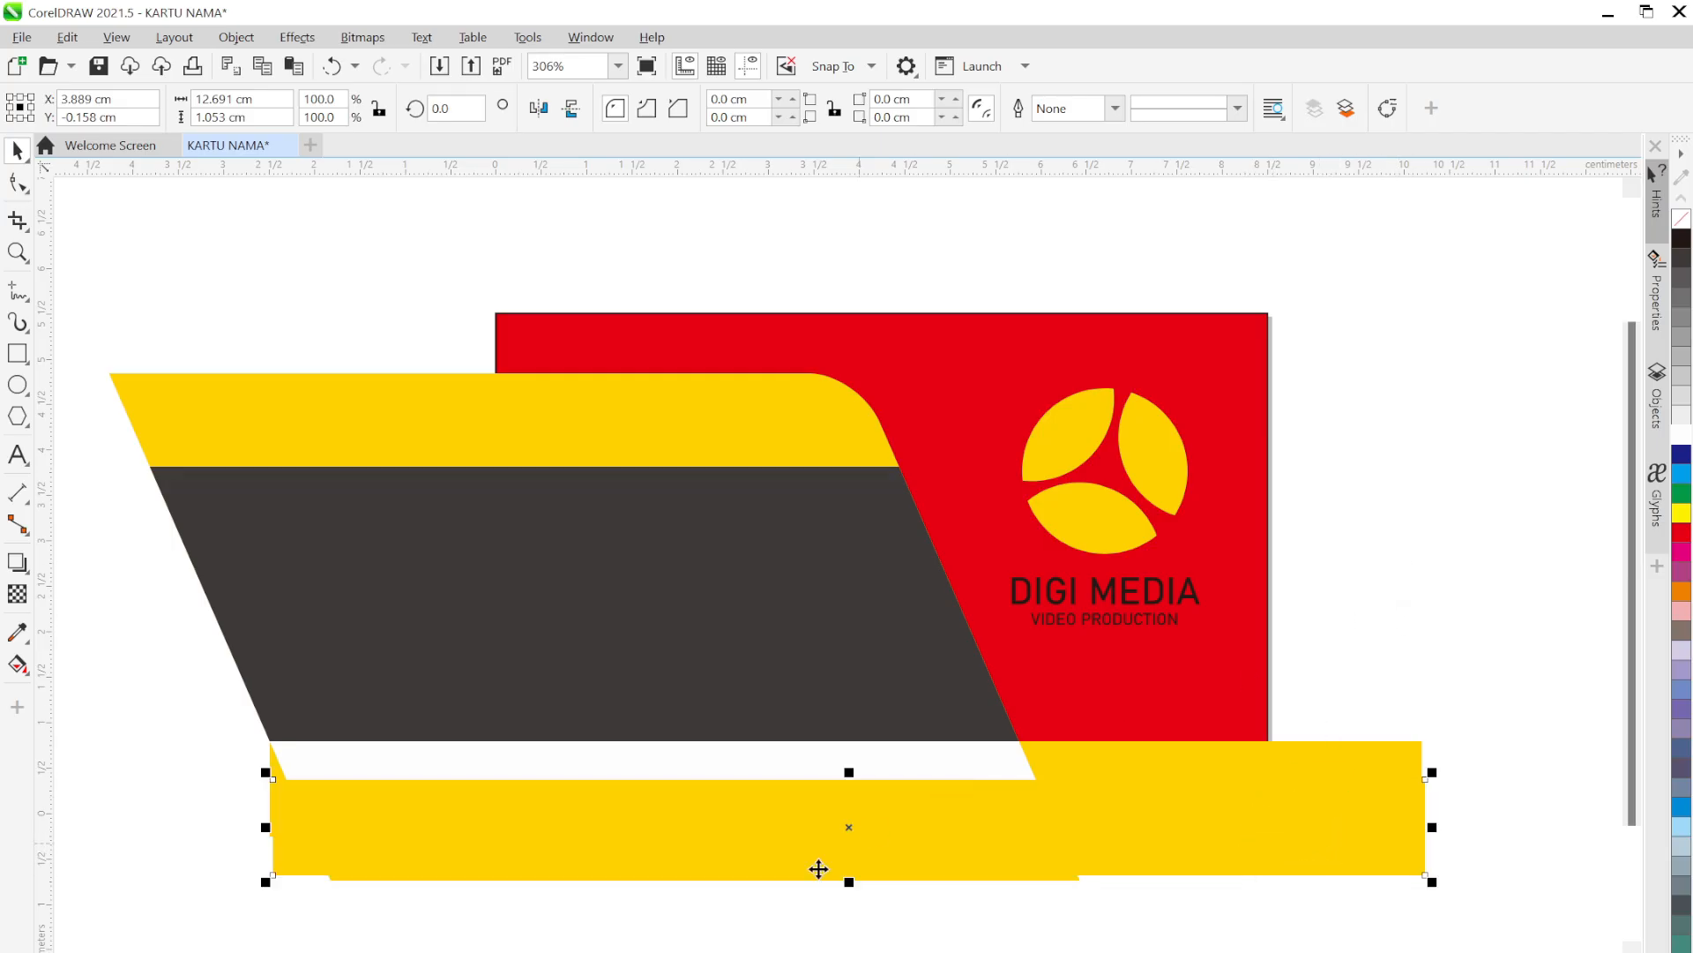
left_click(205, 949)
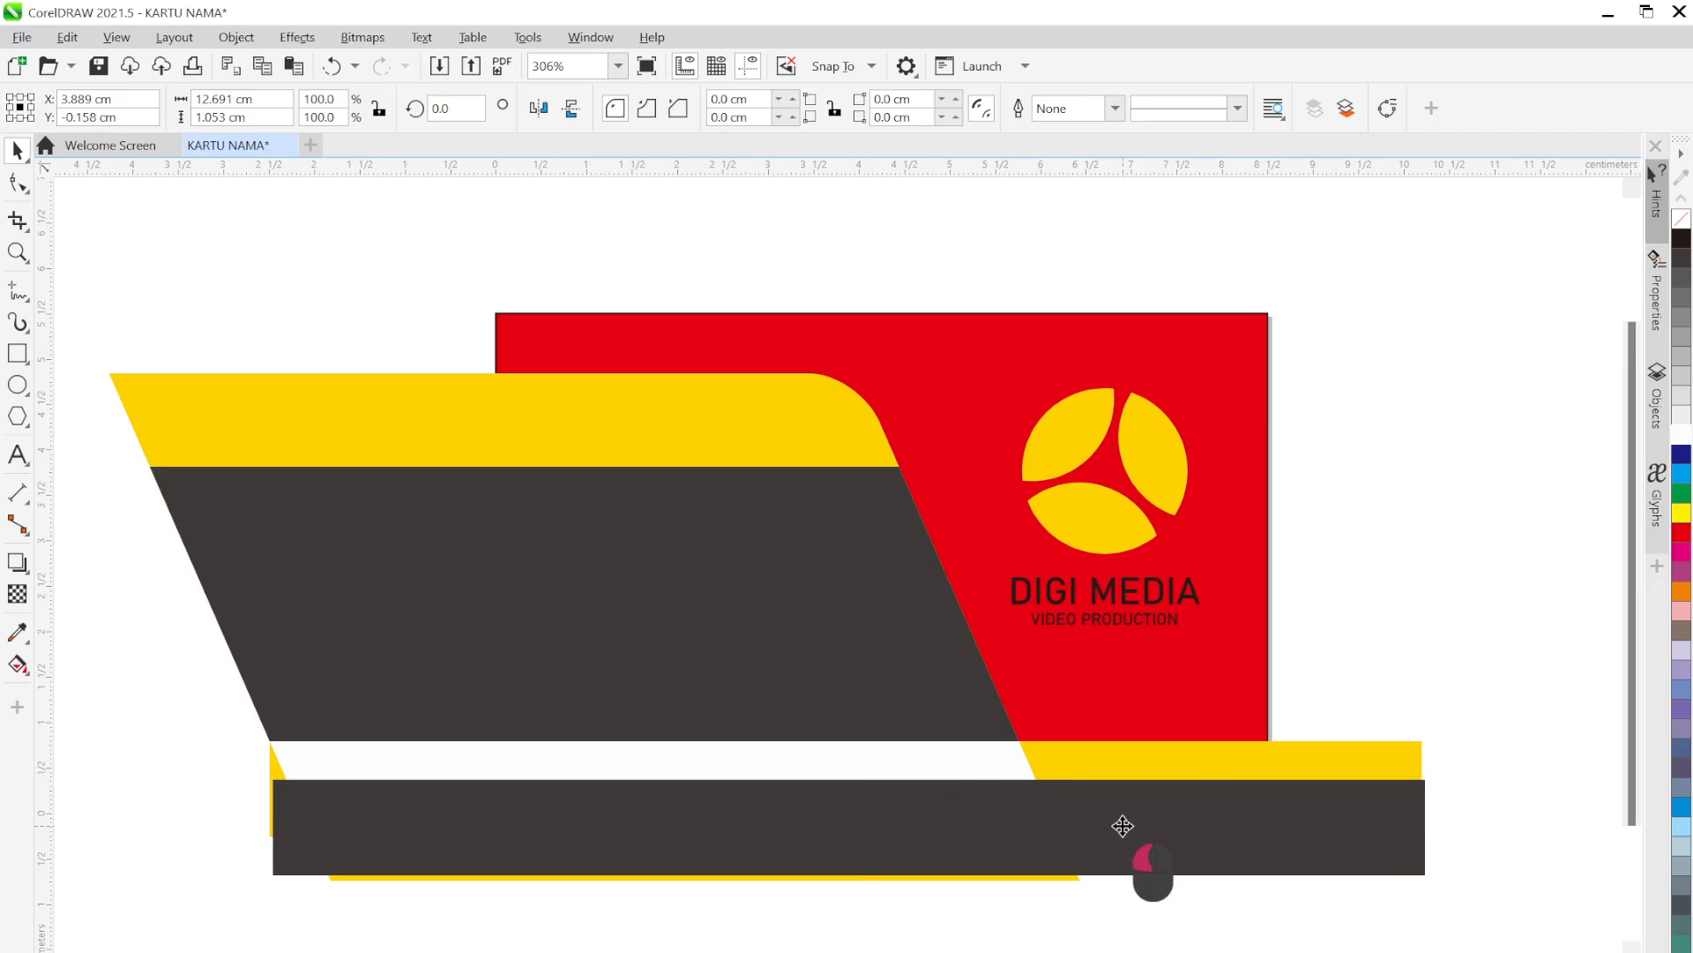
left_click_drag(1122, 821, 1128, 803)
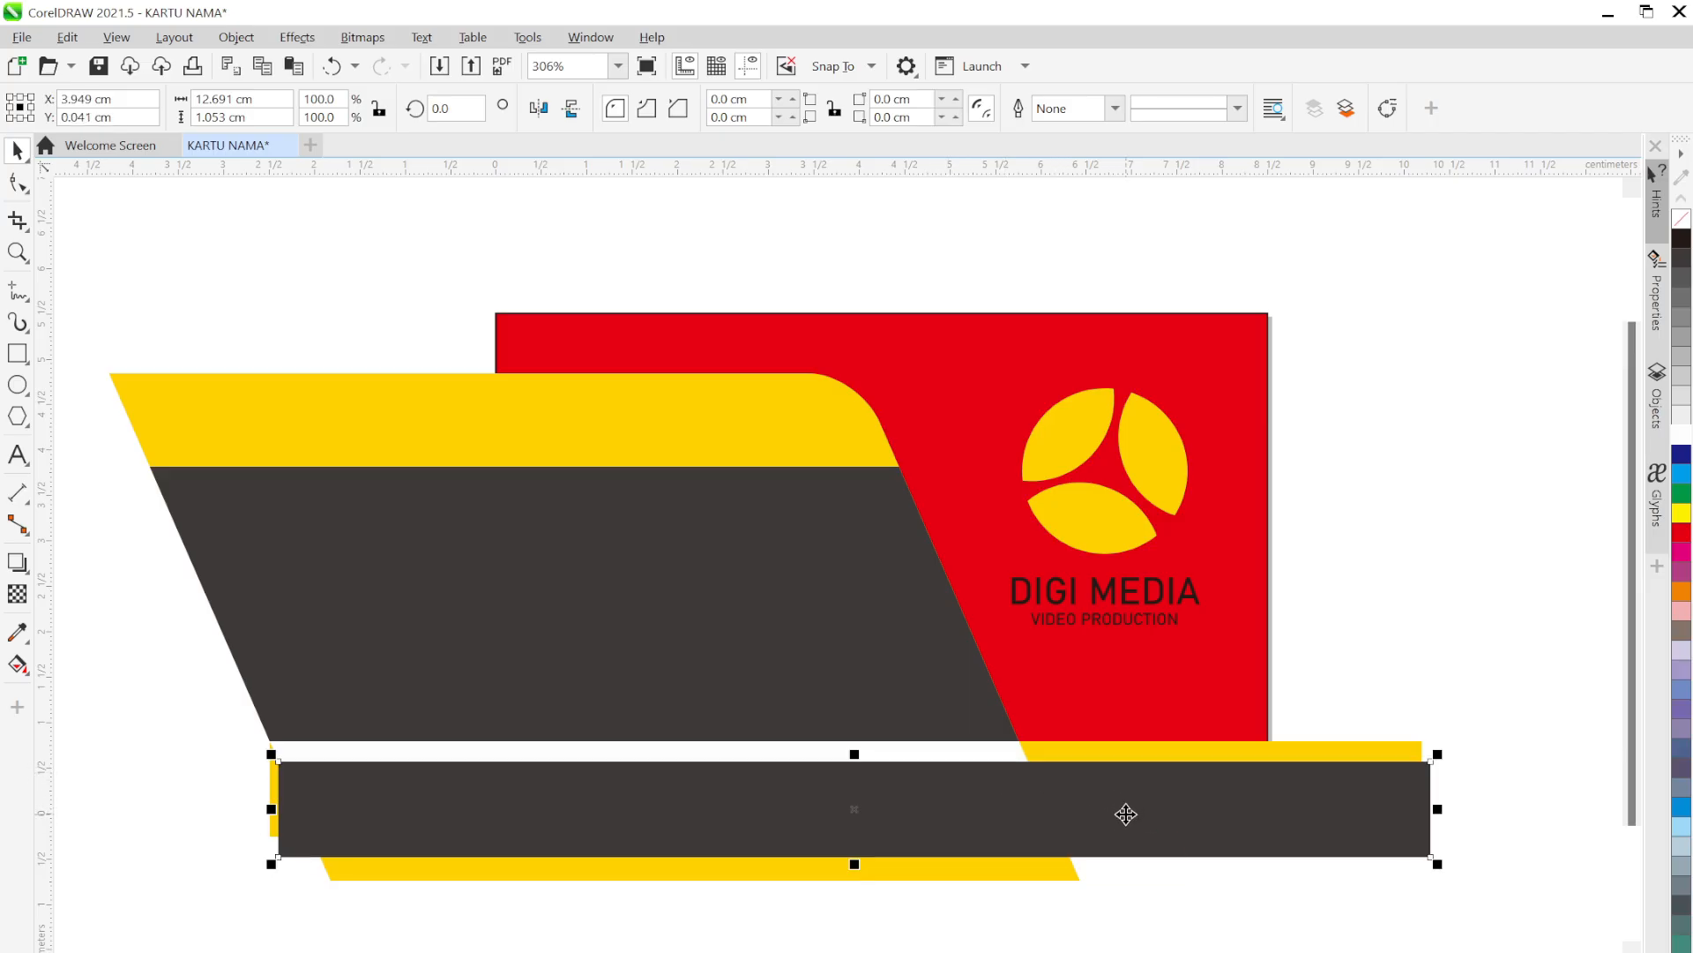
Order the dark bar behind the slanted yellow shape
right_click(1126, 811)
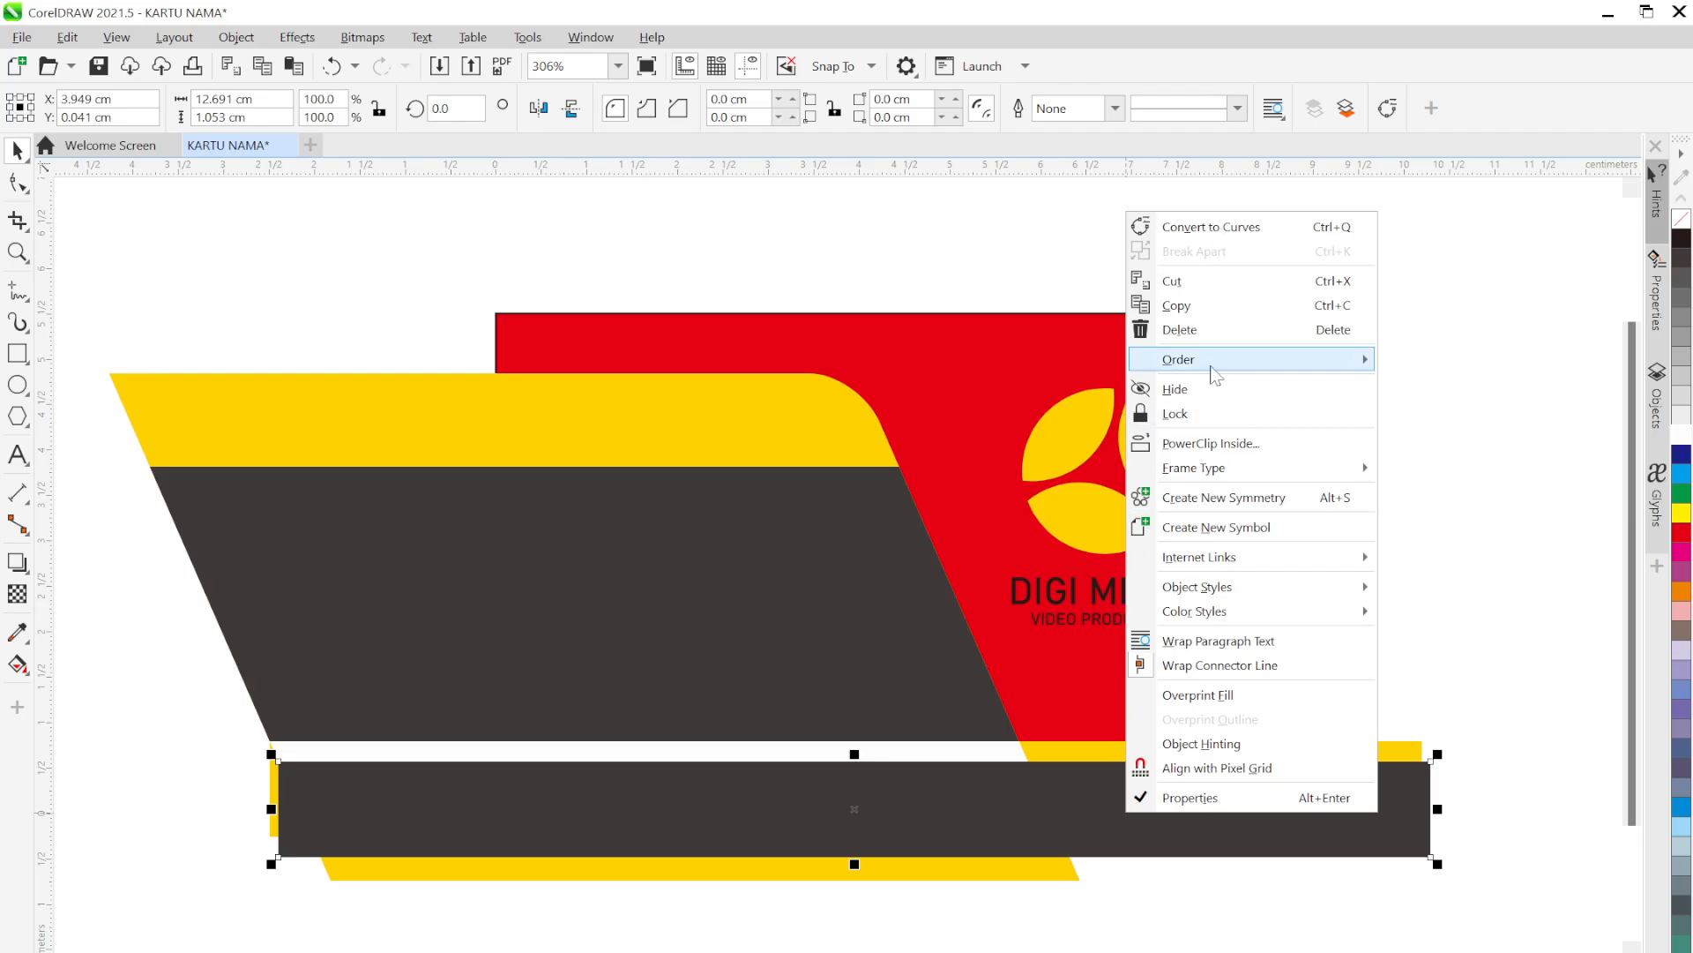
mouse_move(1214, 370)
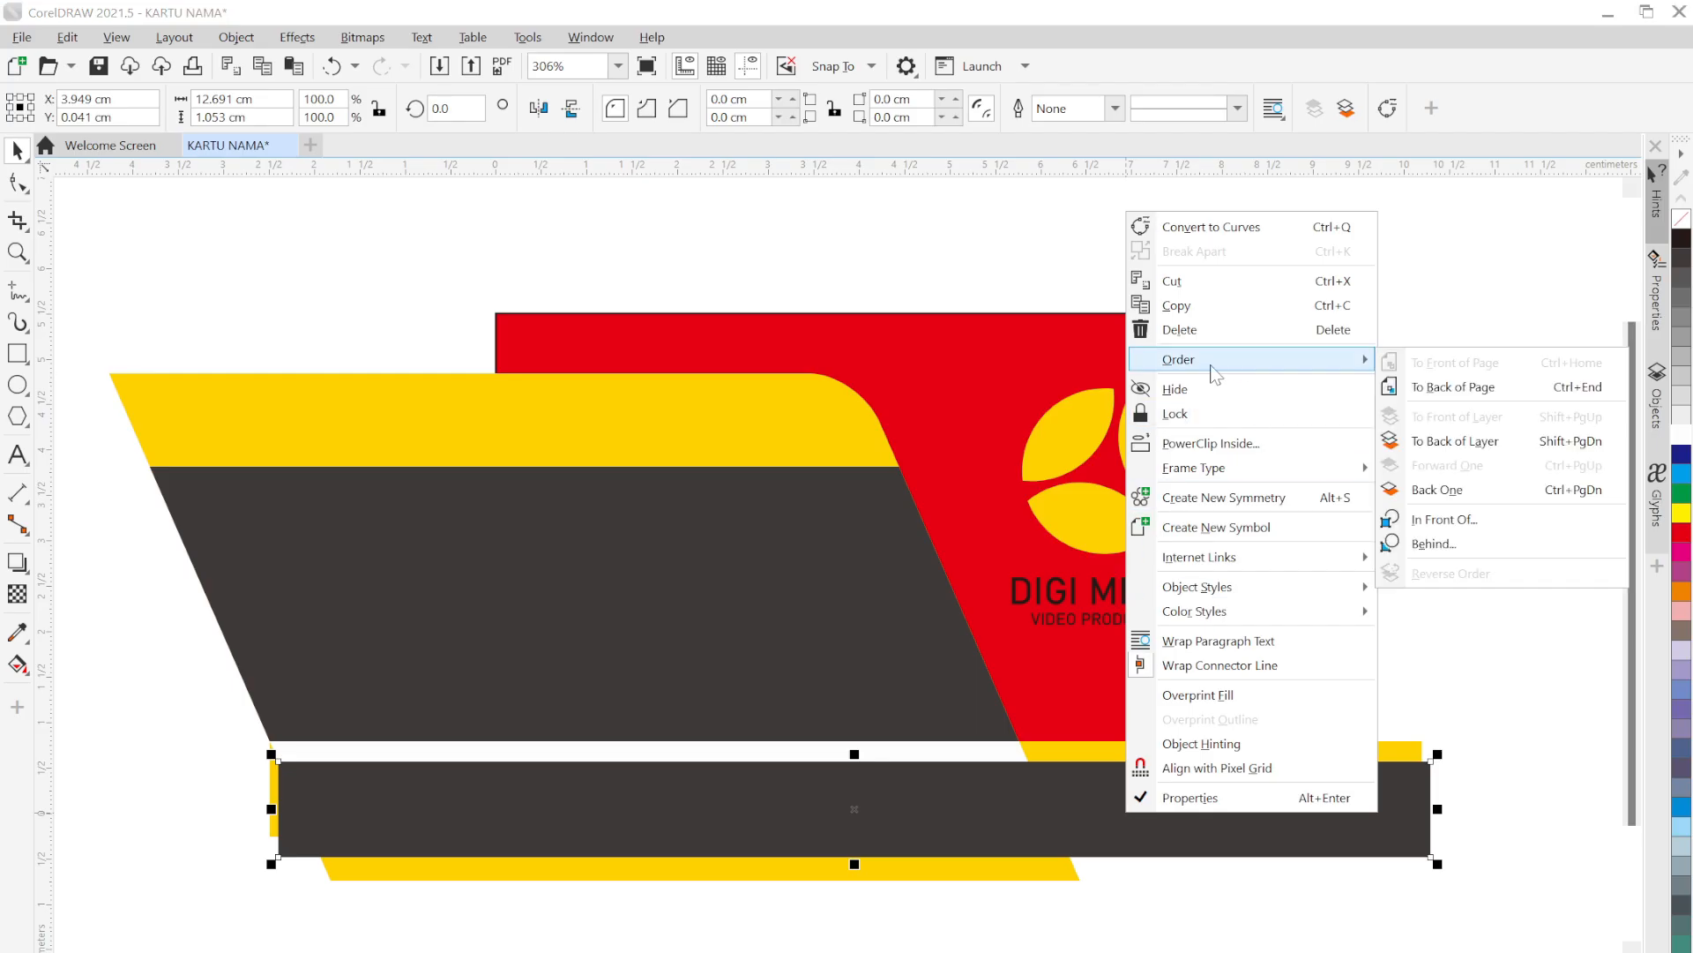
left_click(1453, 544)
left_click(558, 413)
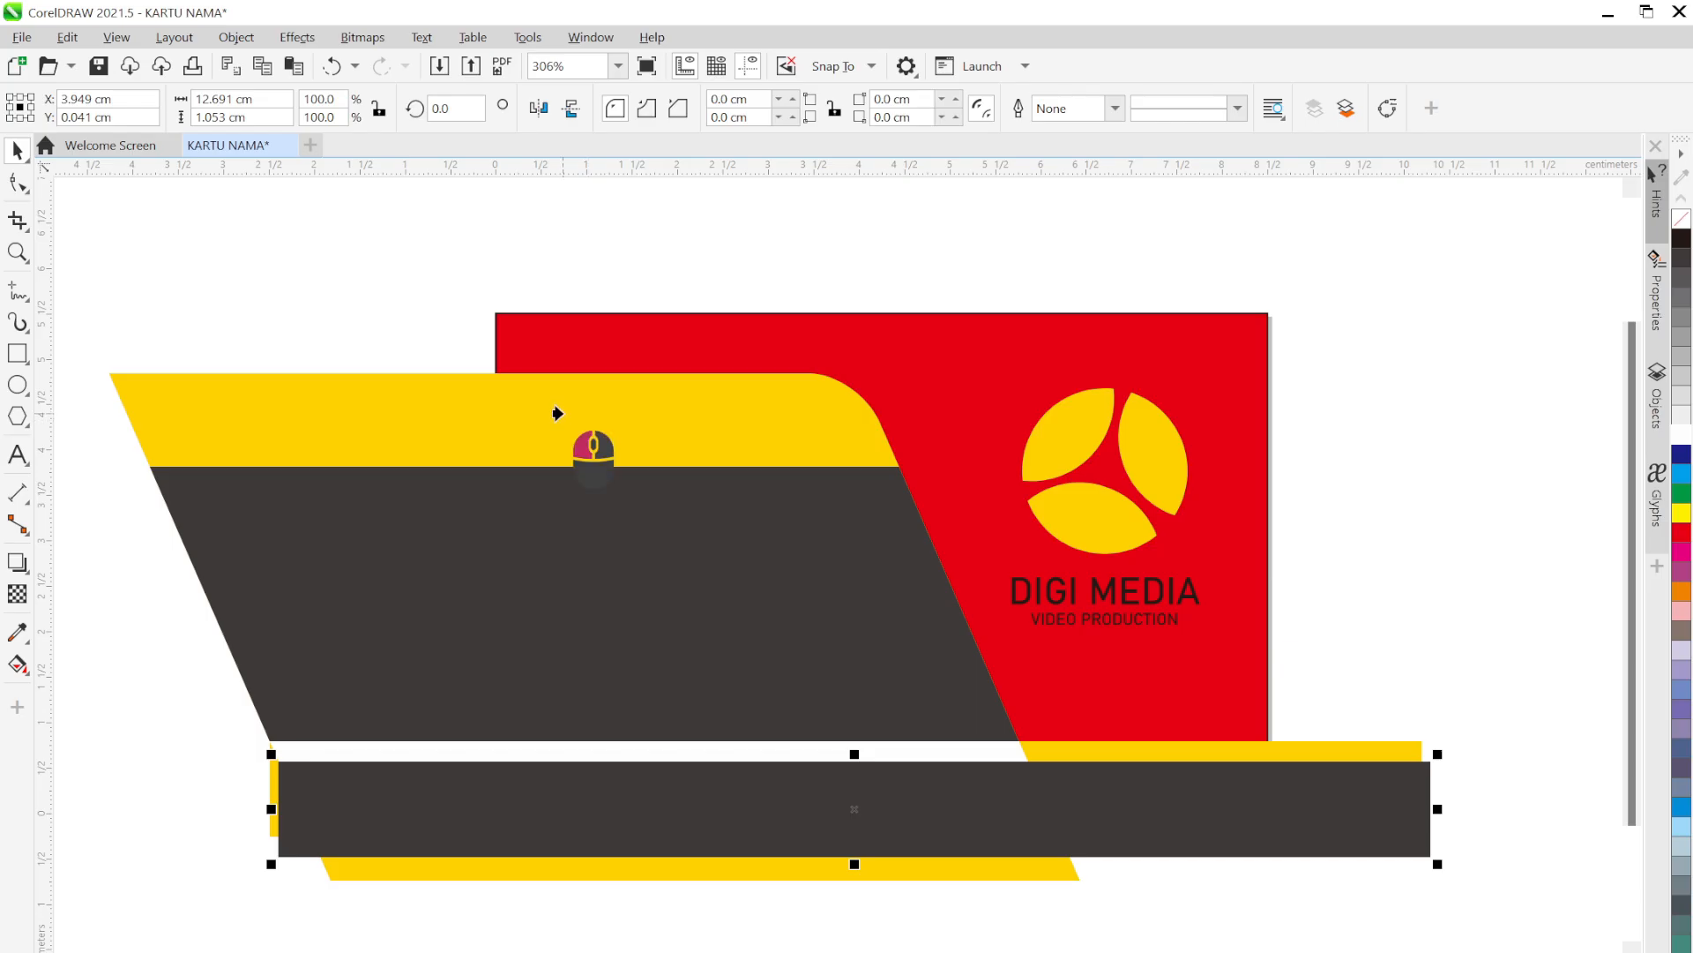
left_click(1563, 620)
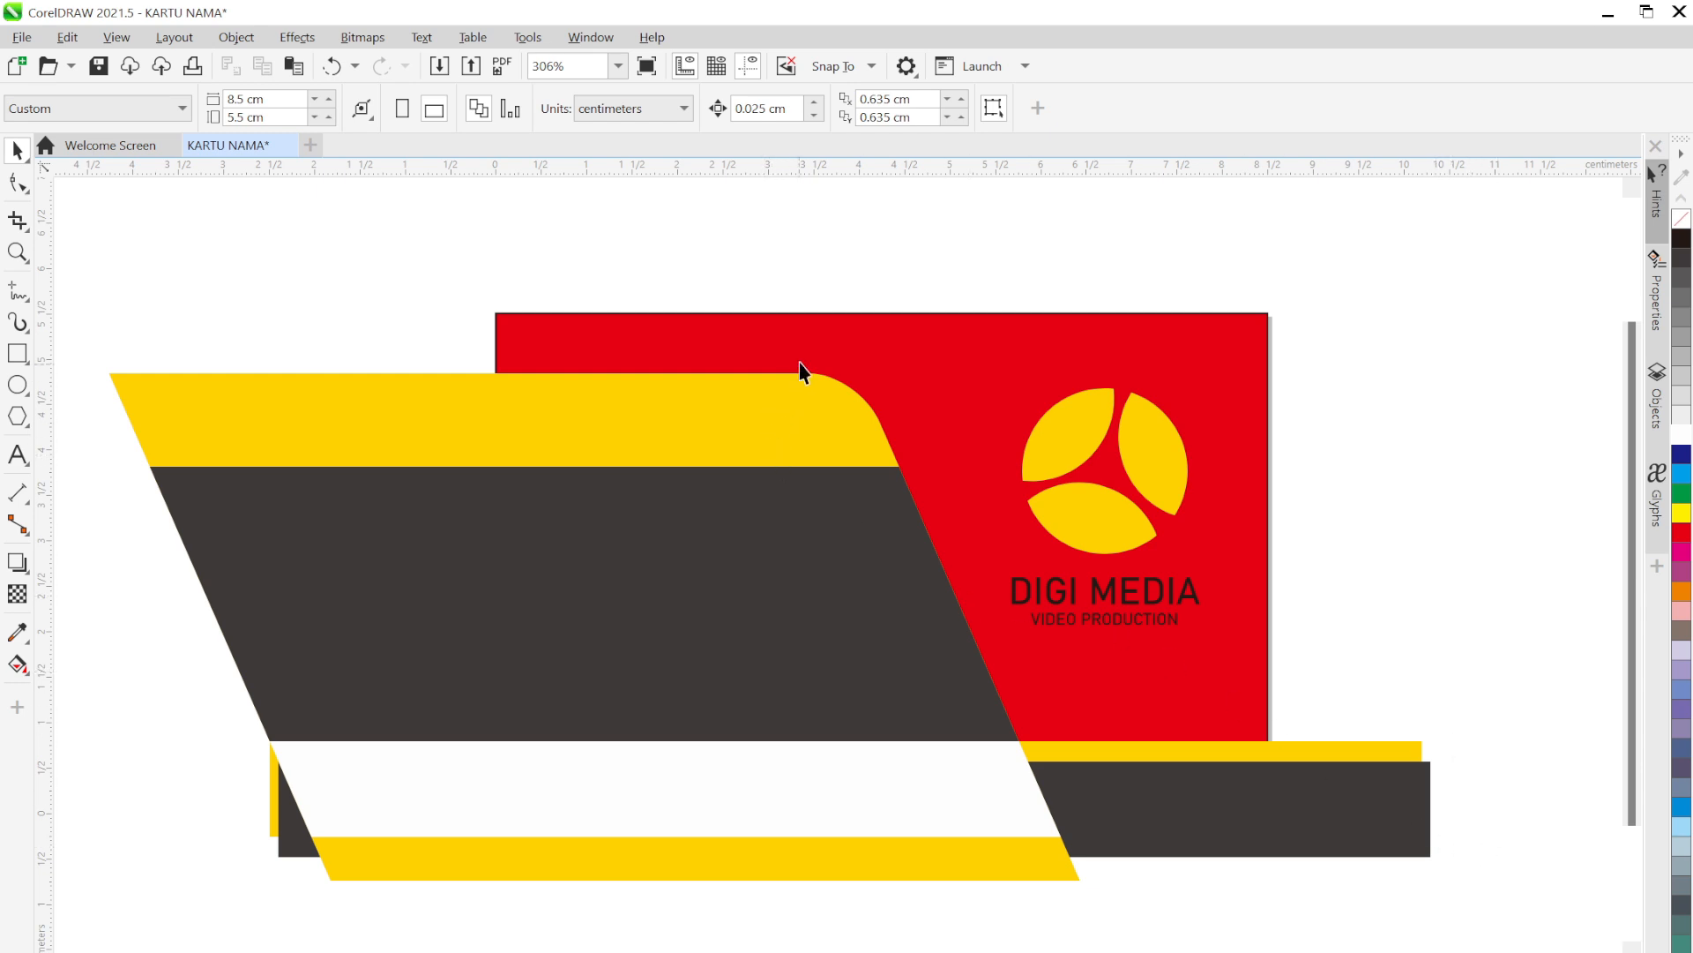
Move the DIGI MEDIA logo and tagline off the red card, then select the yellow and dark shapes
left_click(880, 332)
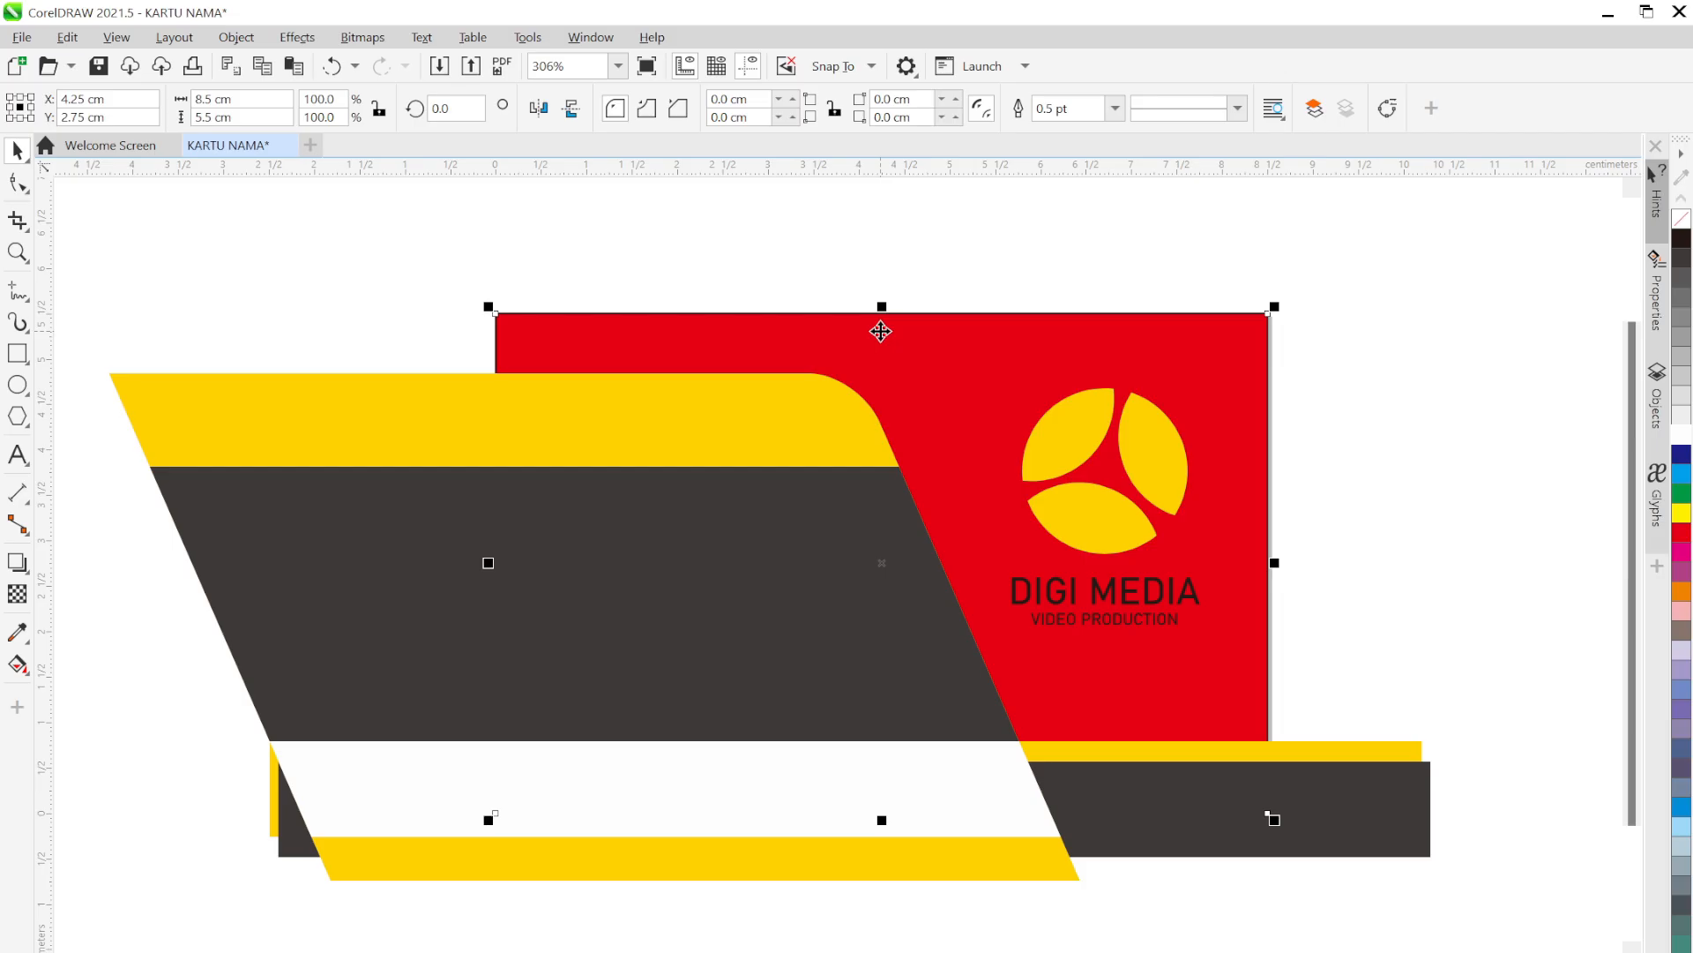
left_click(1394, 457)
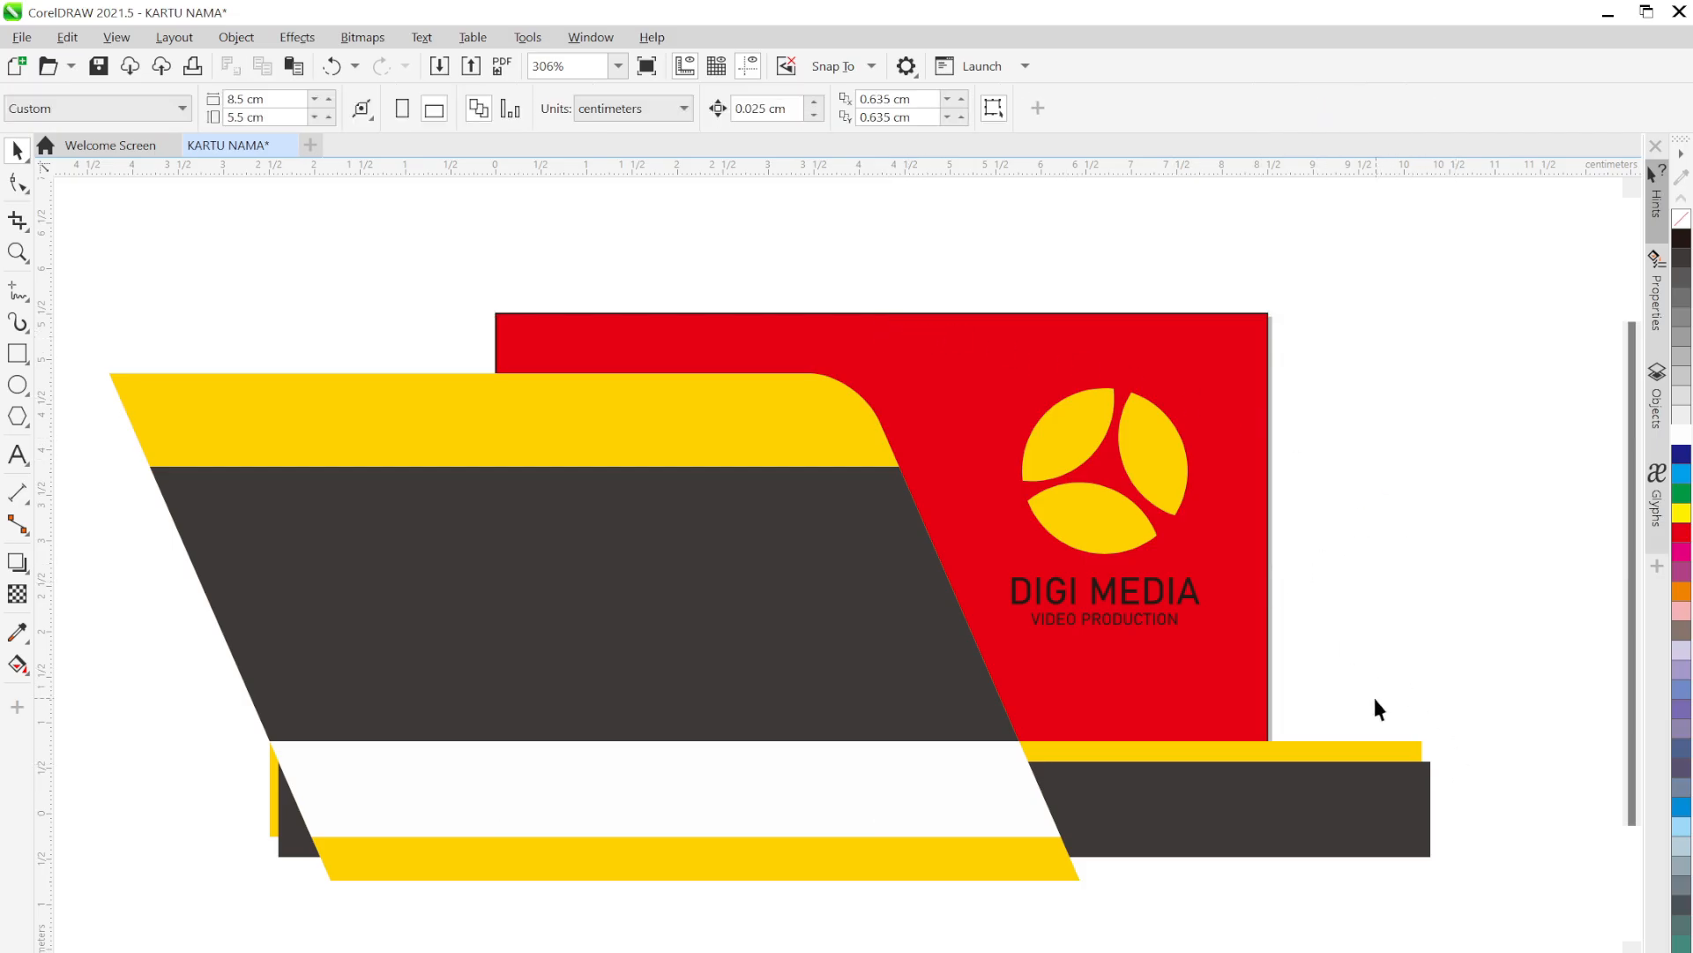
left_click_drag(1377, 708, 1404, 691)
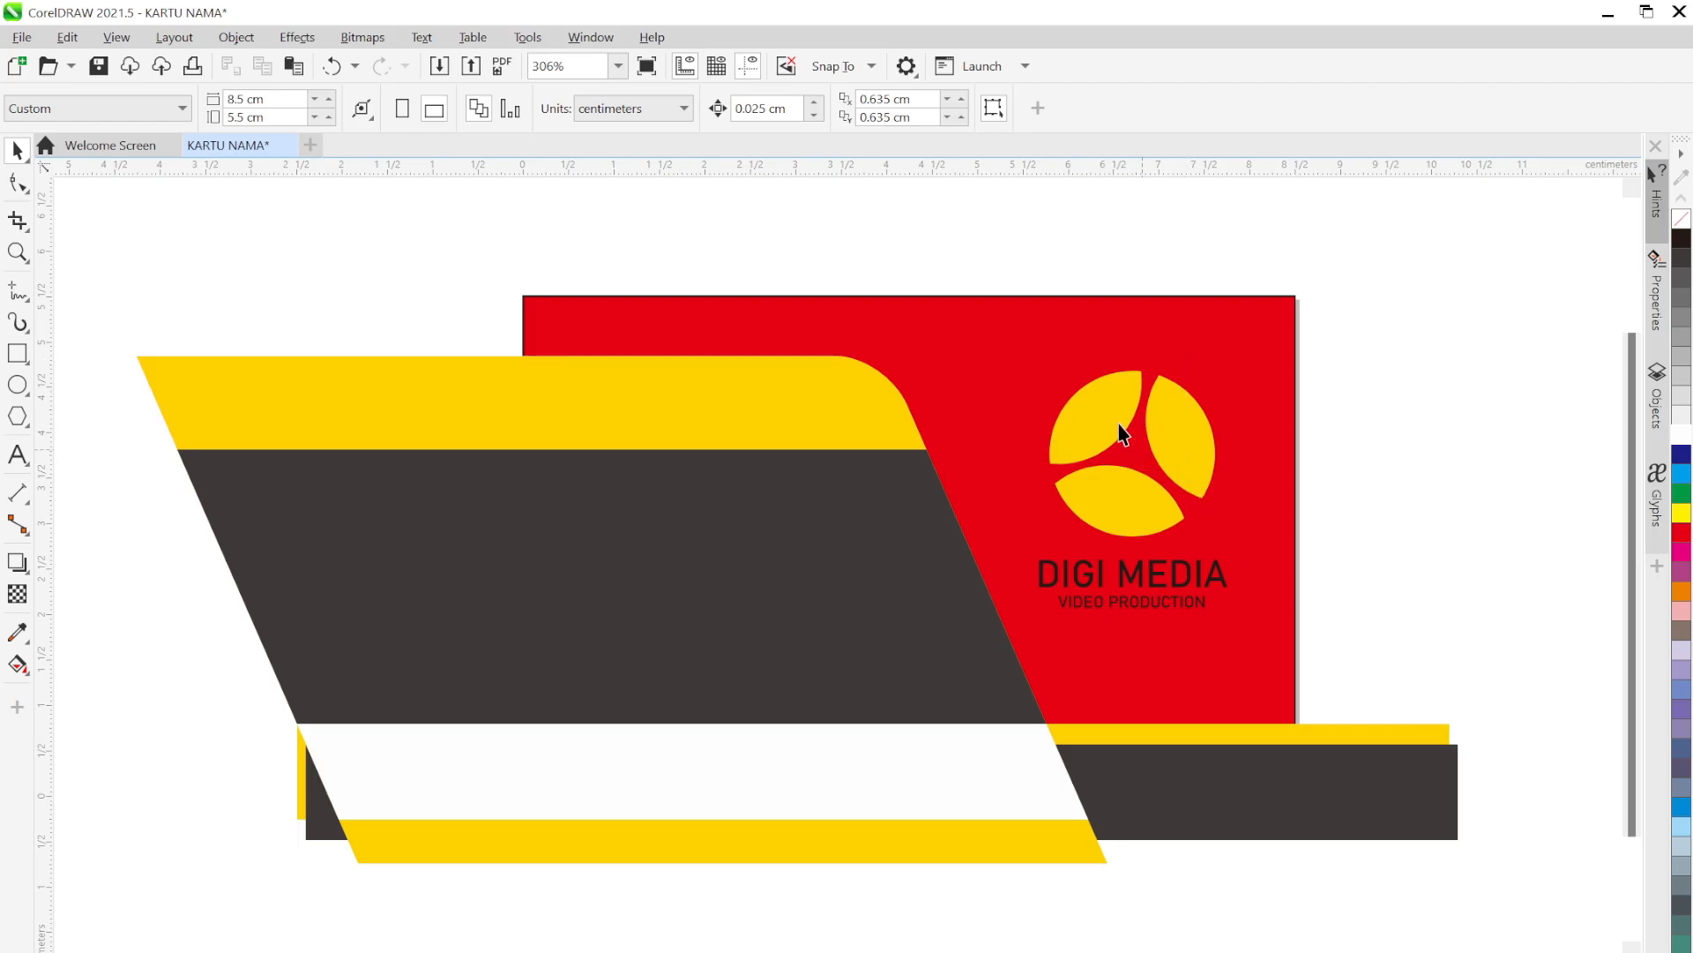
left_click(76, 336)
left_click_drag(75, 330, 1516, 859)
left_click_drag(1549, 896, 1552, 894)
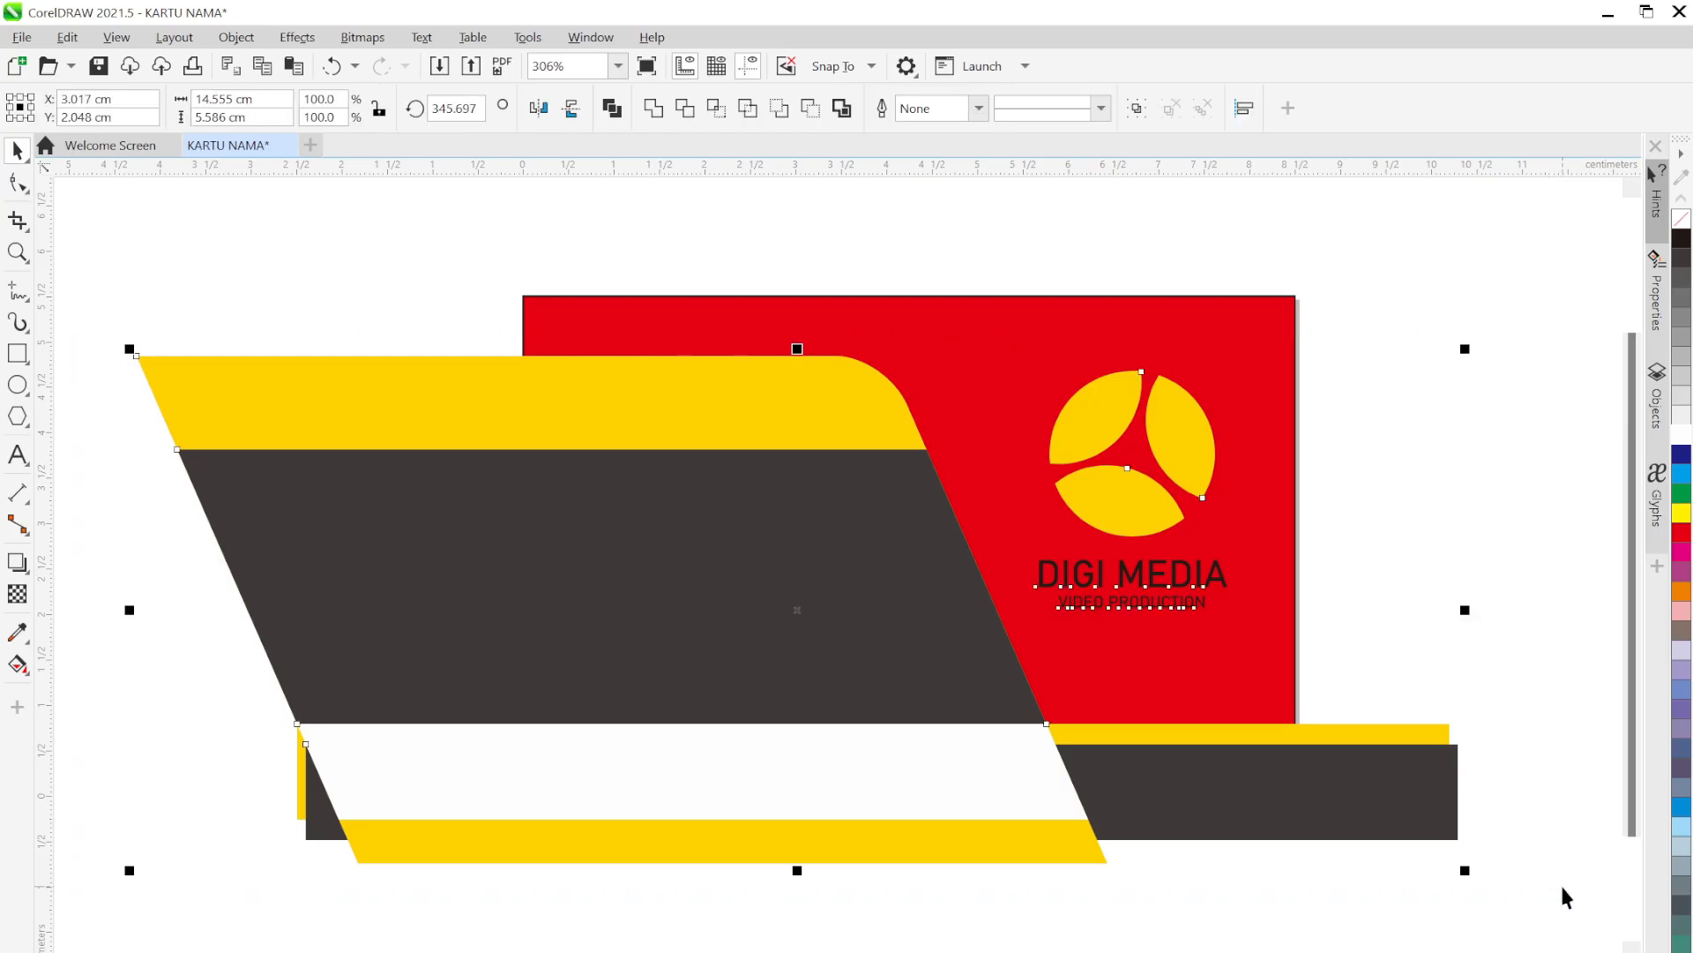
left_click(1524, 554)
left_click_drag(1474, 257, 970, 681)
left_click_drag(1134, 490, 1511, 355)
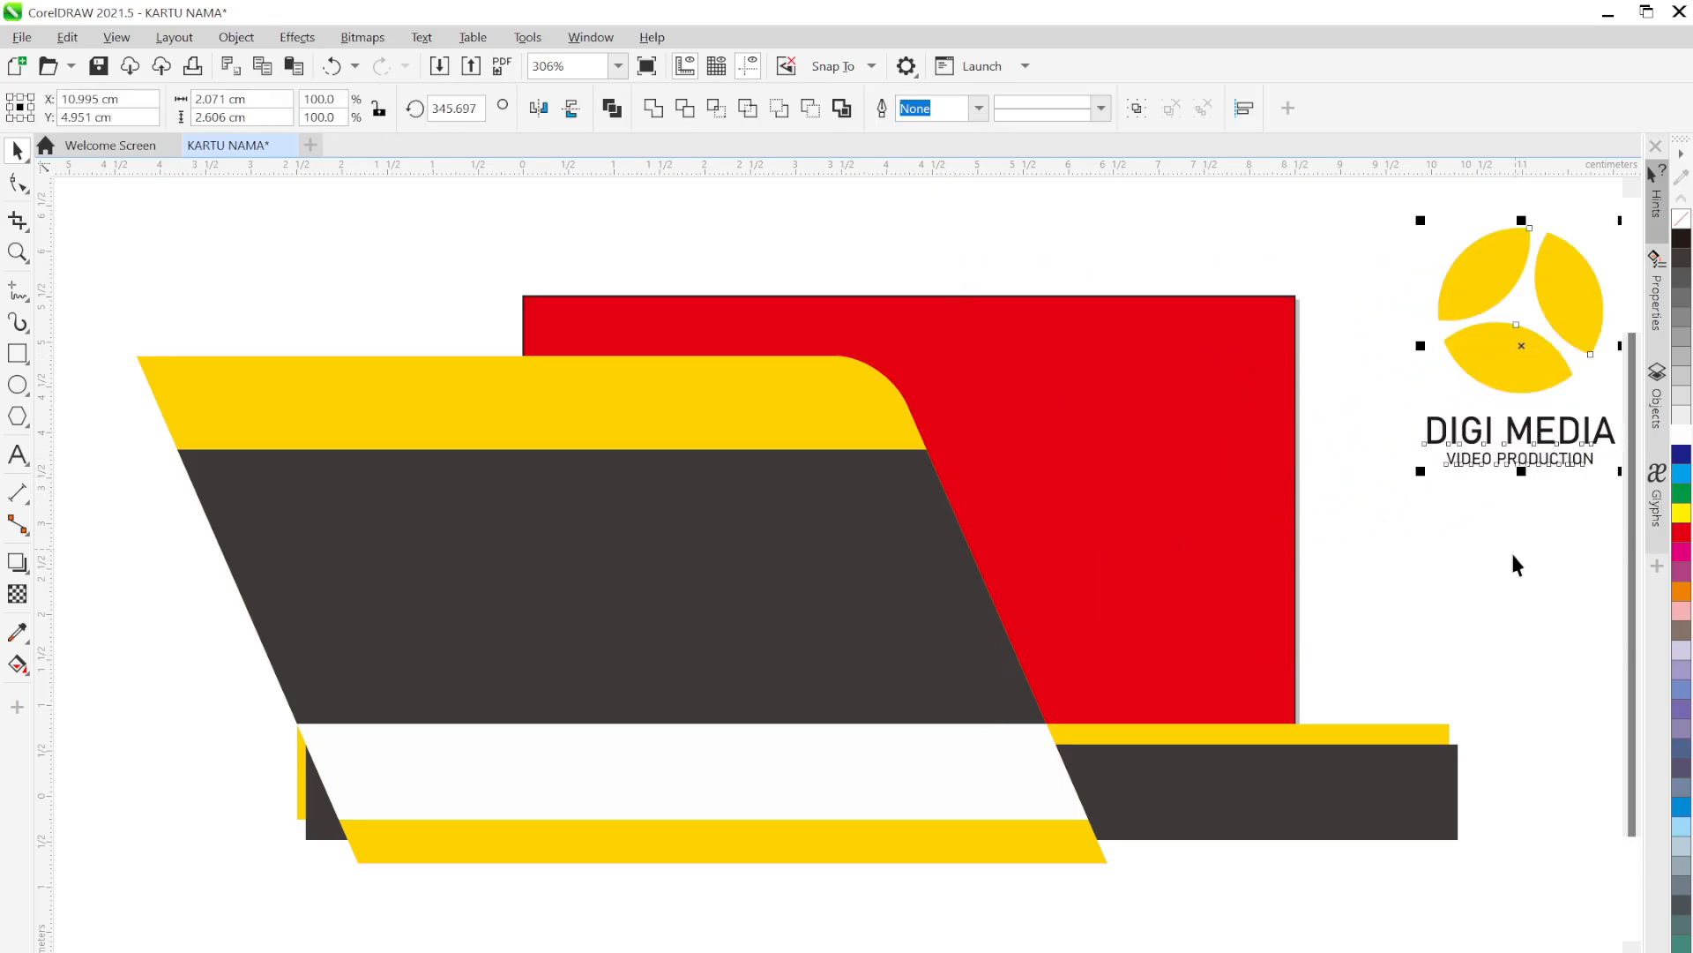
left_click(1552, 733)
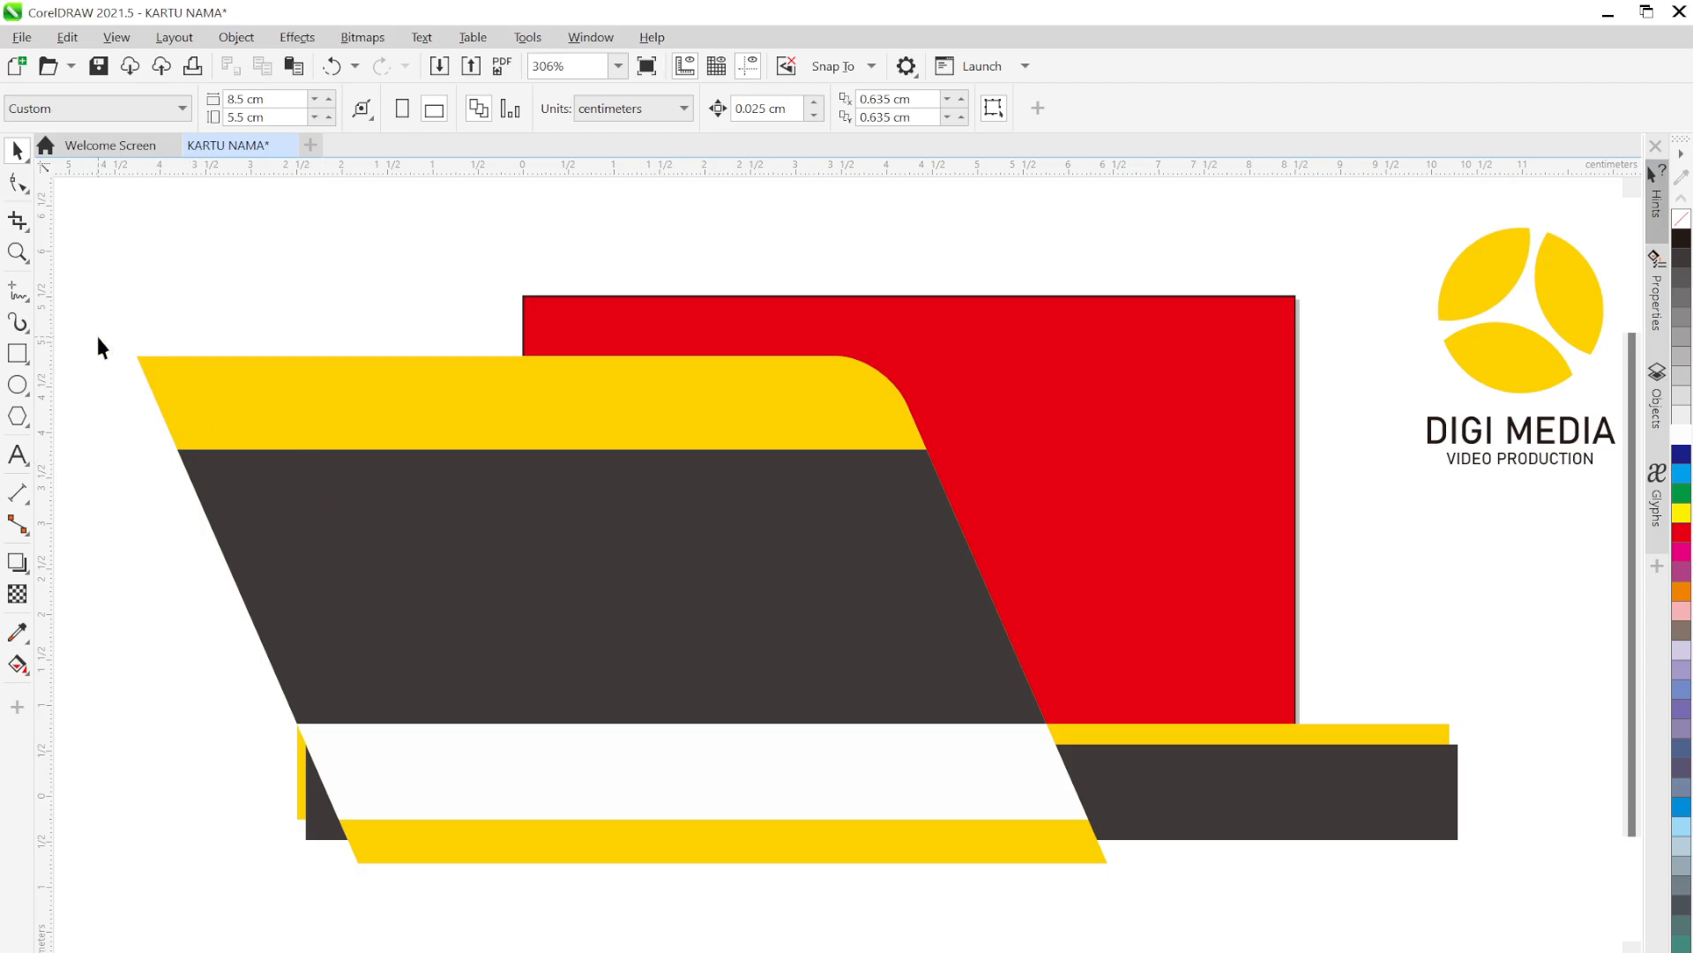
left_click_drag(91, 327, 1493, 894)
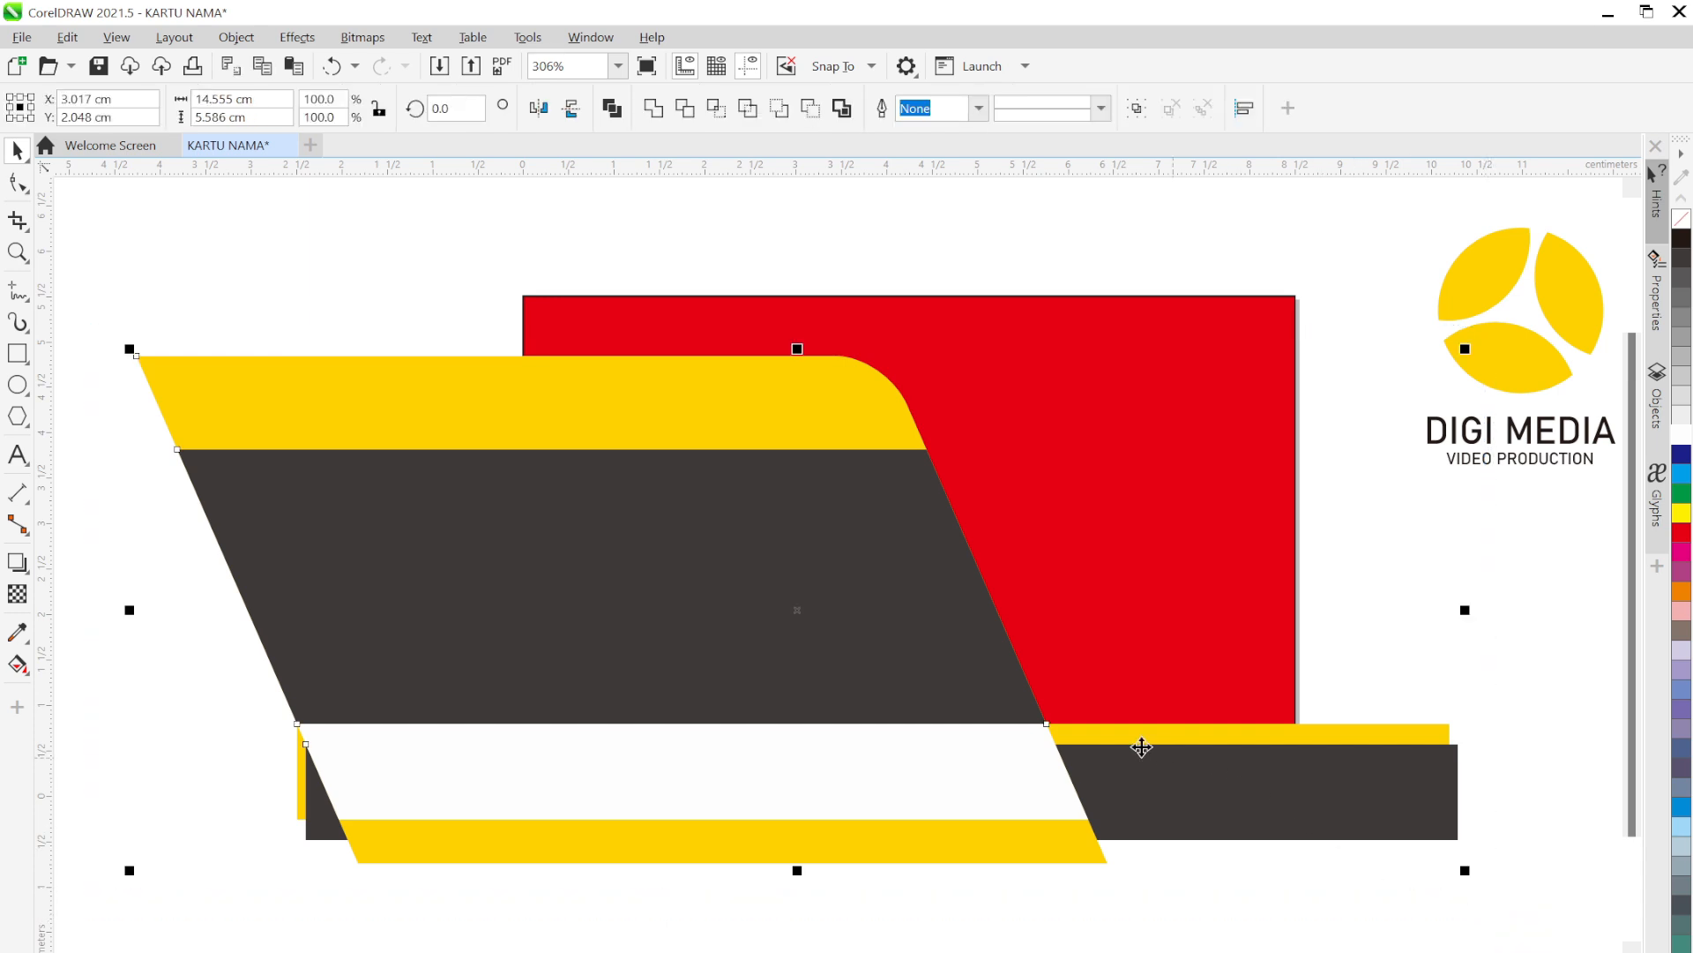
PowerClip the selected yellow, dark and white shapes inside the red card rectangle
right_click(948, 624)
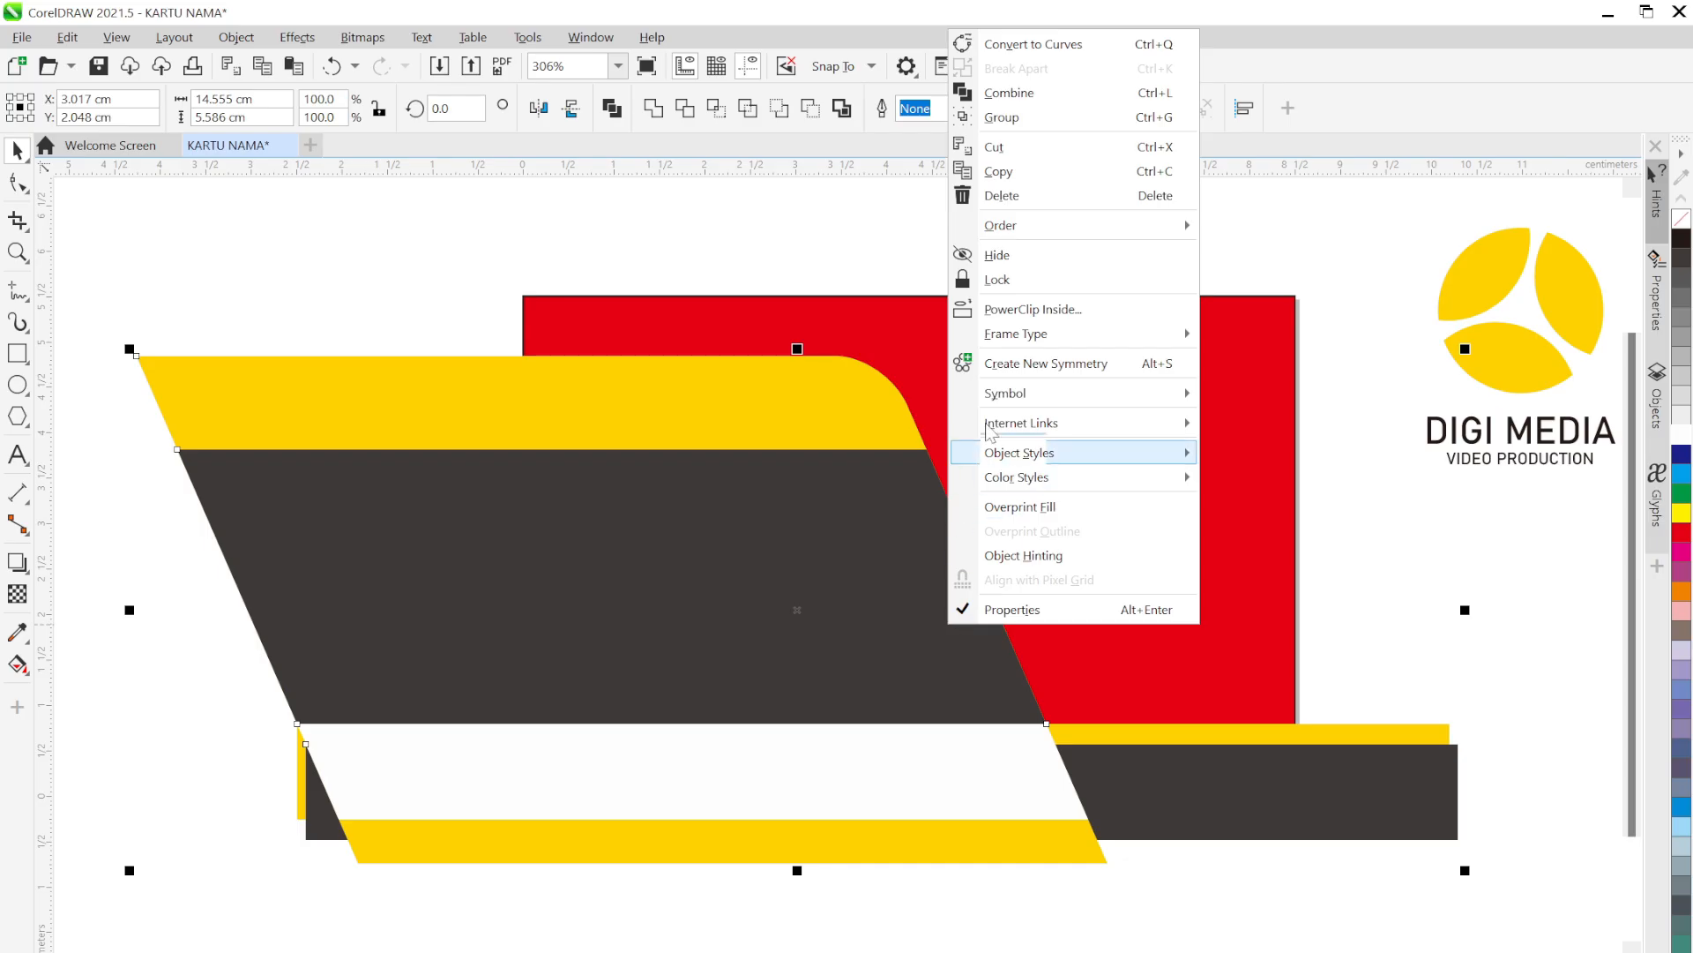
left_click(989, 308)
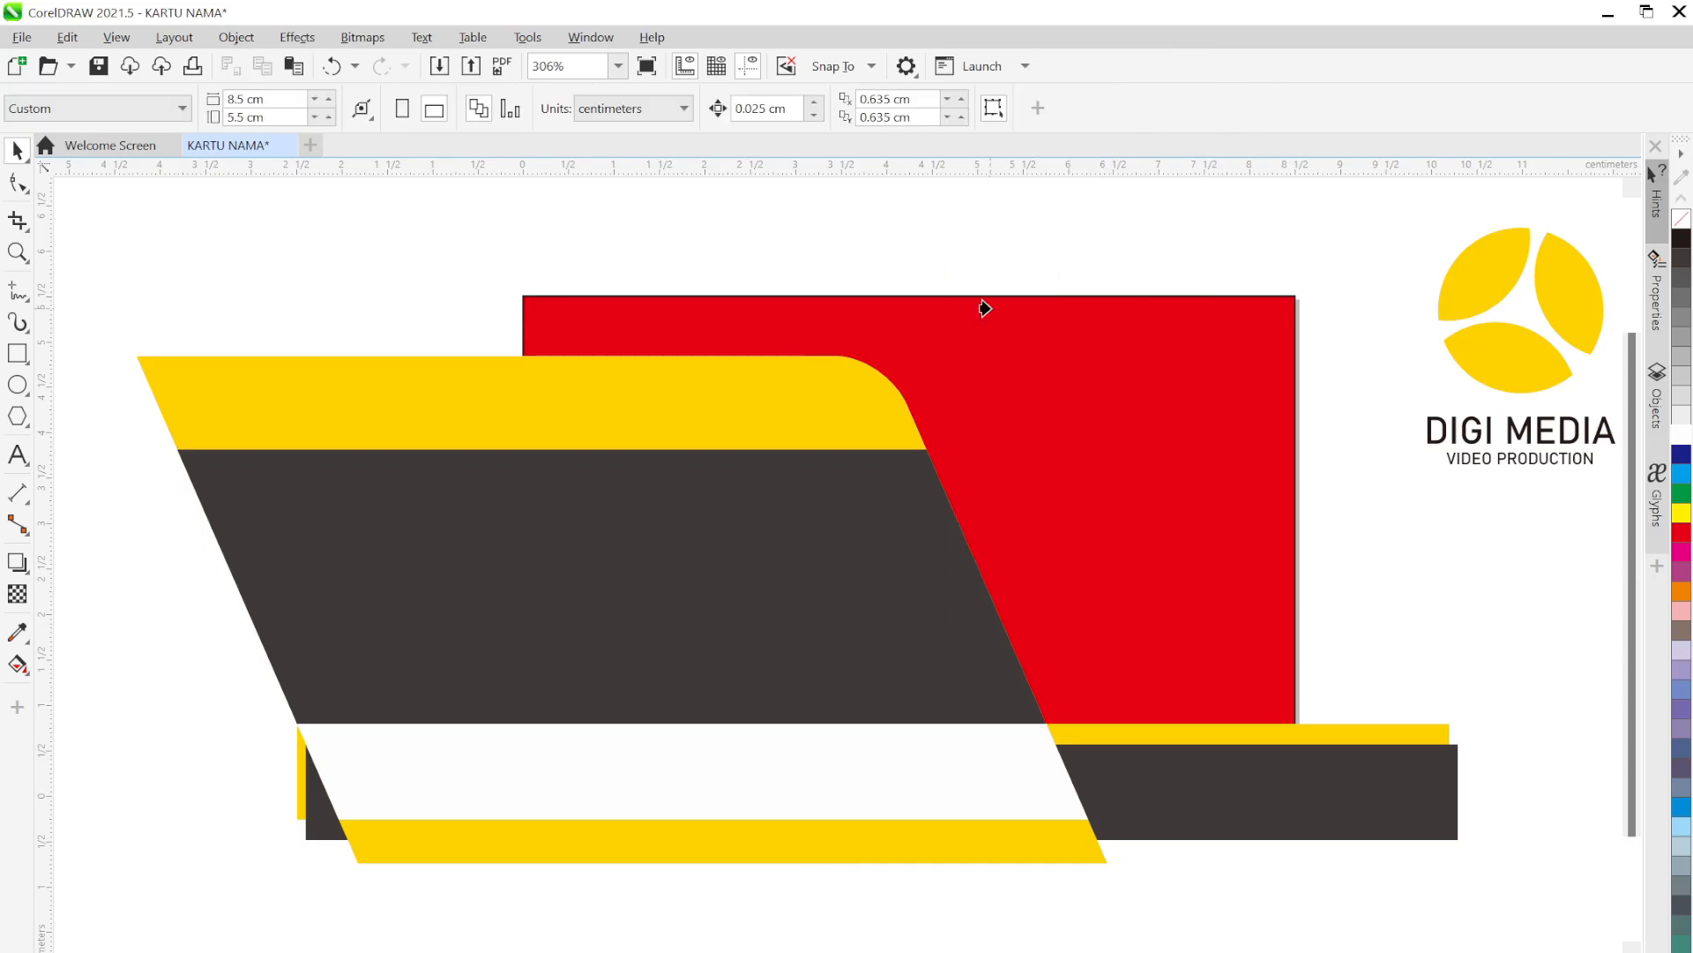
left_click(1004, 386)
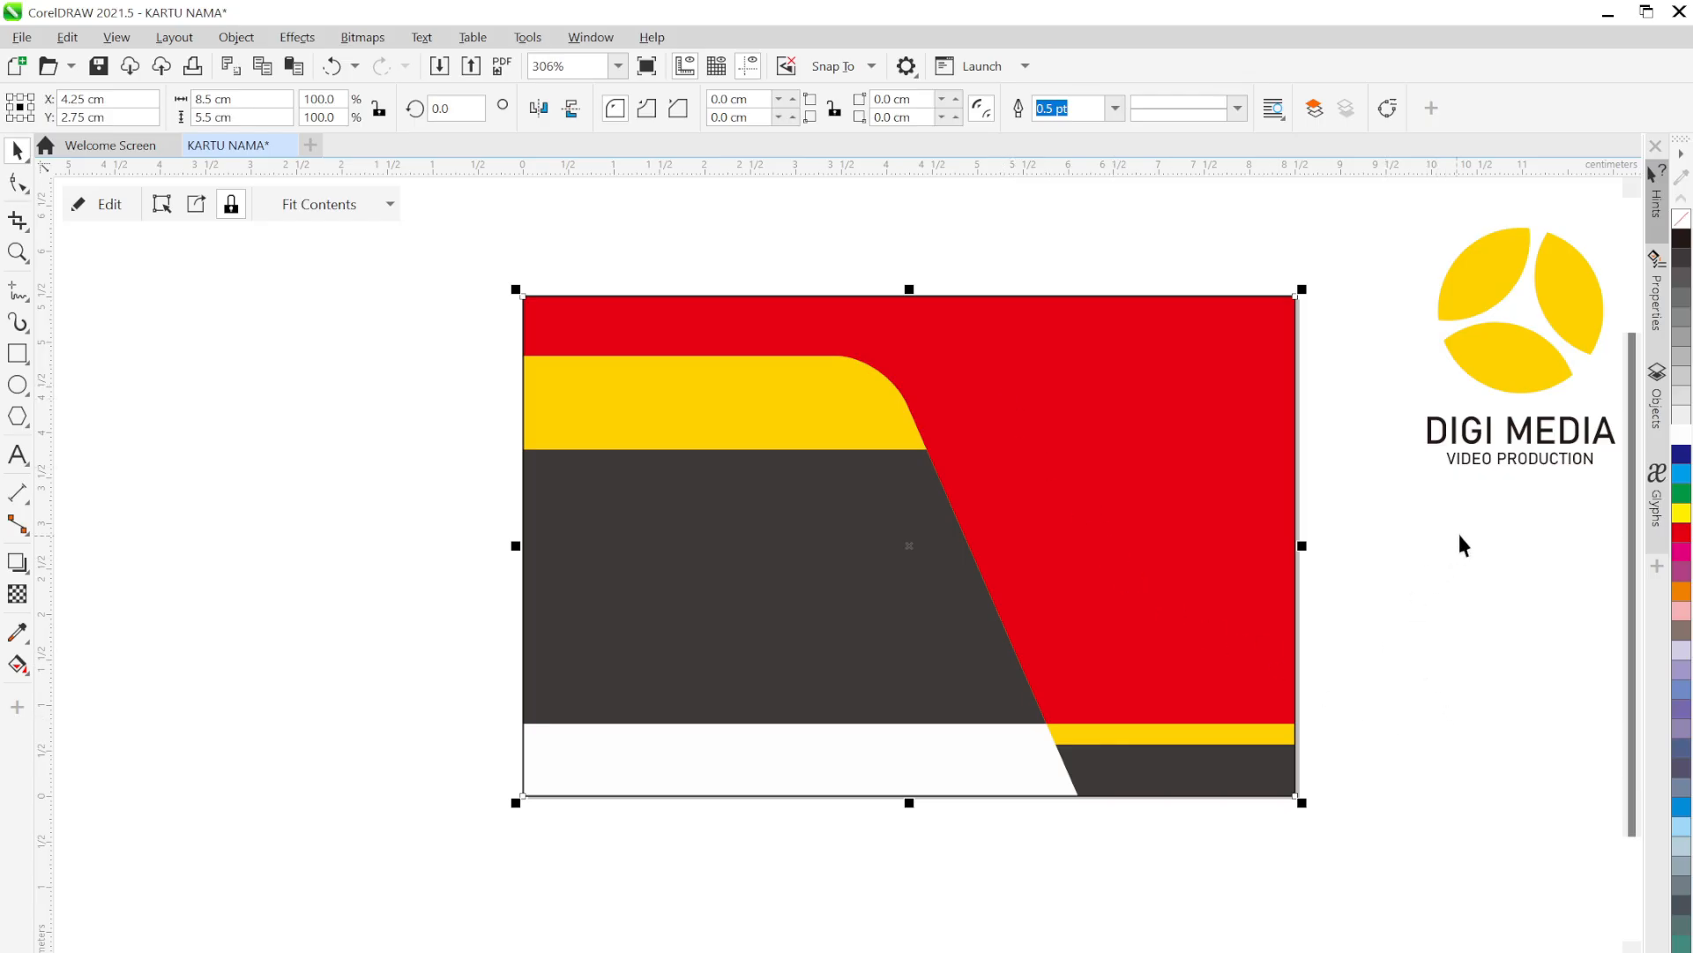
left_click(1473, 498)
Place the DIGI MEDIA logo on the card's right side
scroll(1609, 520, "right", 3)
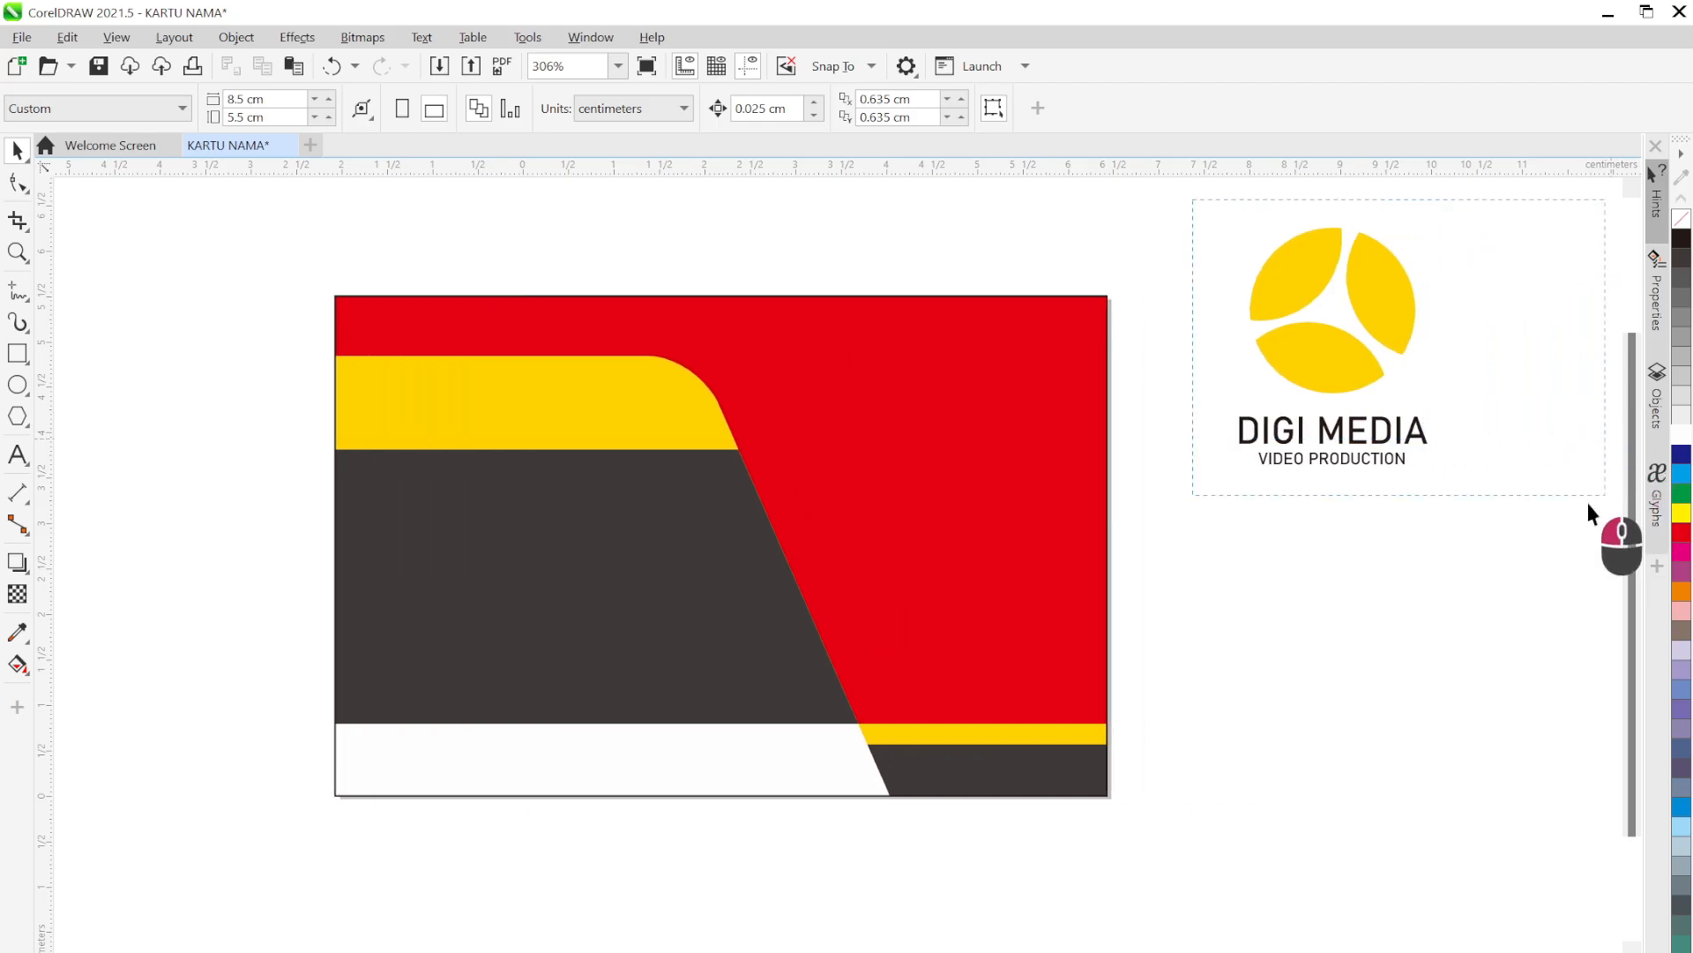
left_click(1379, 355)
left_click_drag(1379, 356, 949, 492)
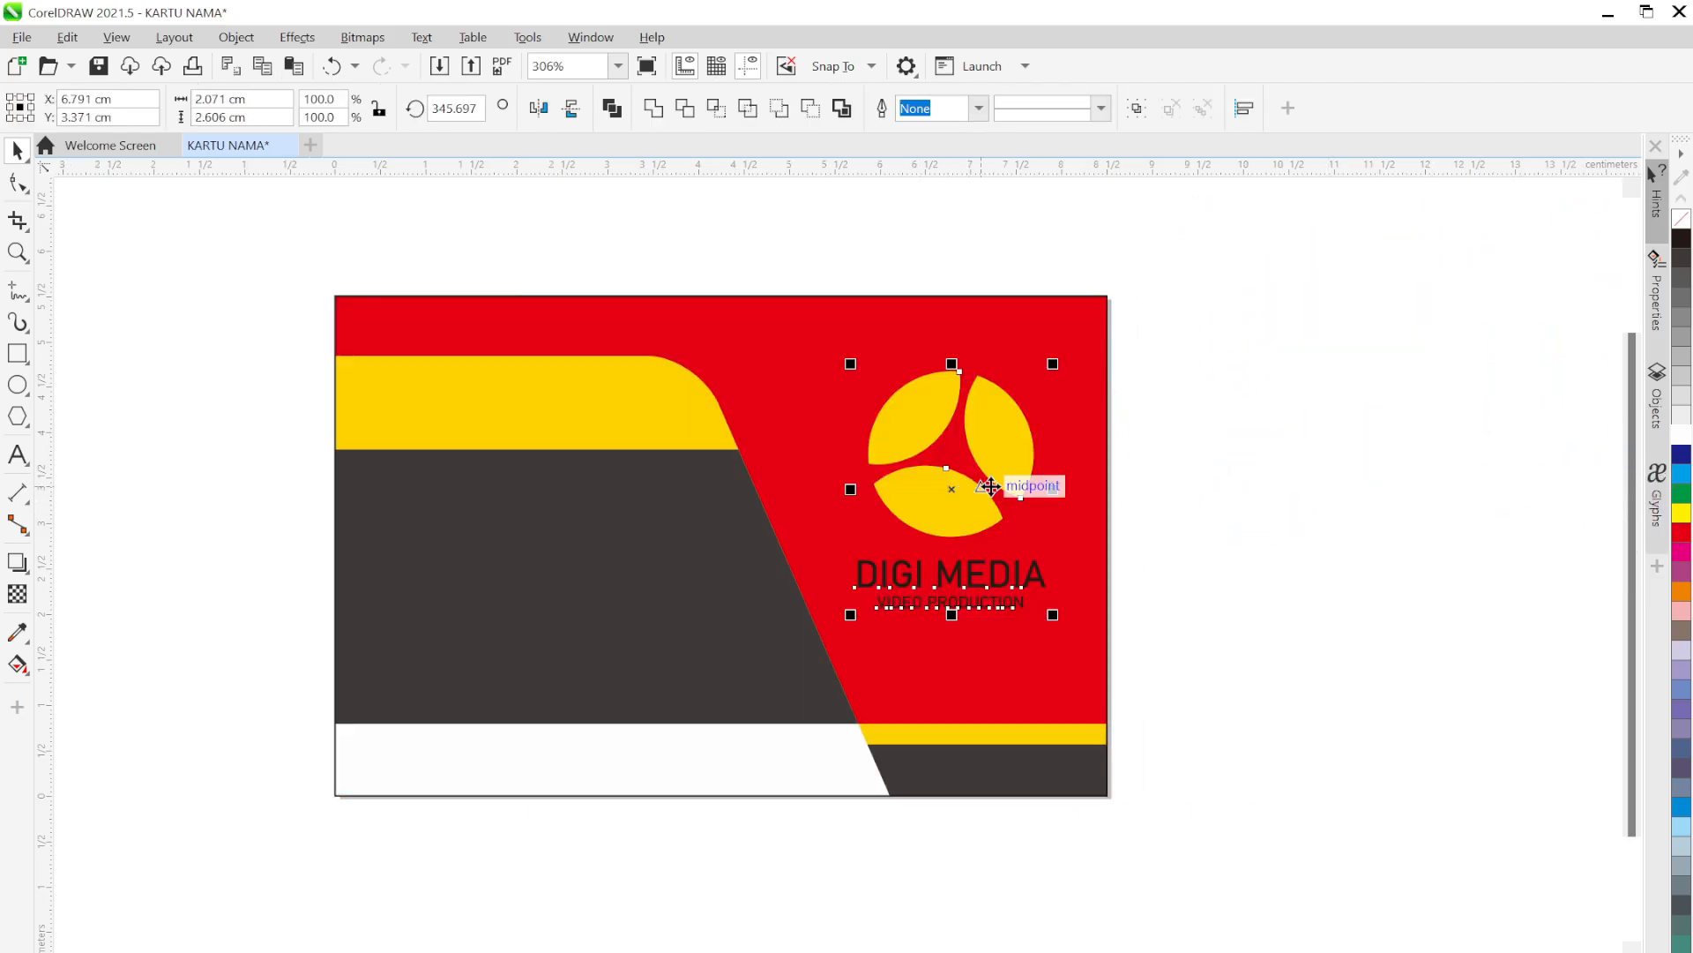
left_click_drag(1168, 567, 1299, 561)
left_click(1326, 516)
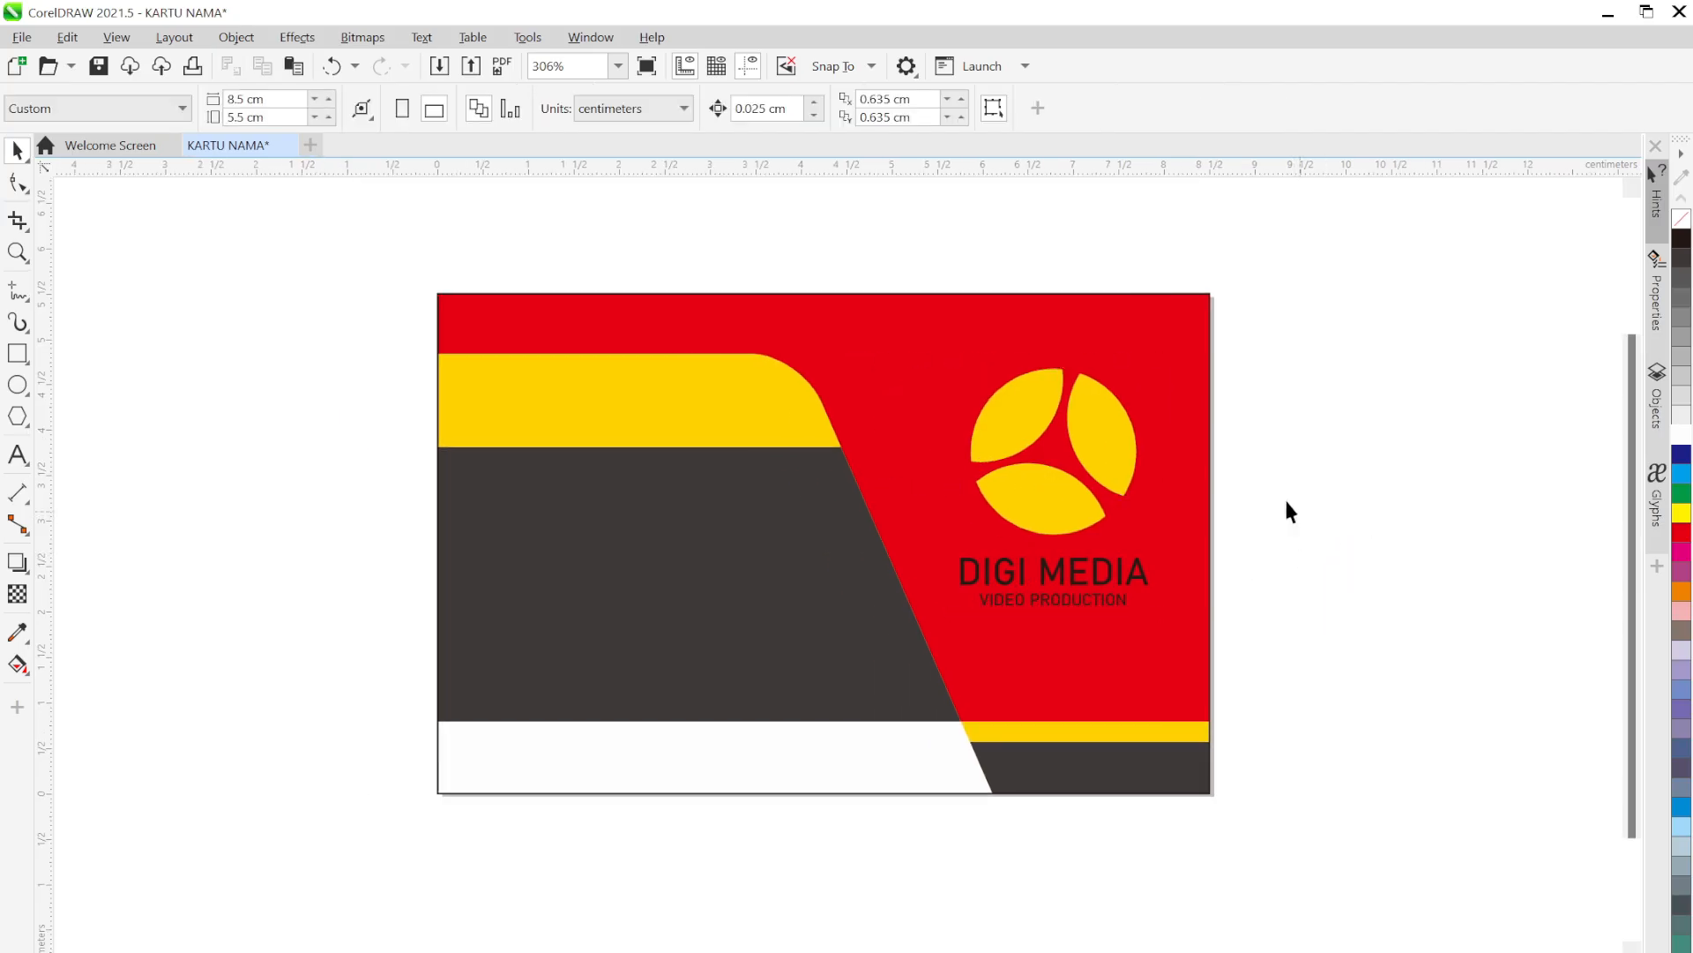
Give the clipped card a white fill and an outline width of None
left_click(1183, 390)
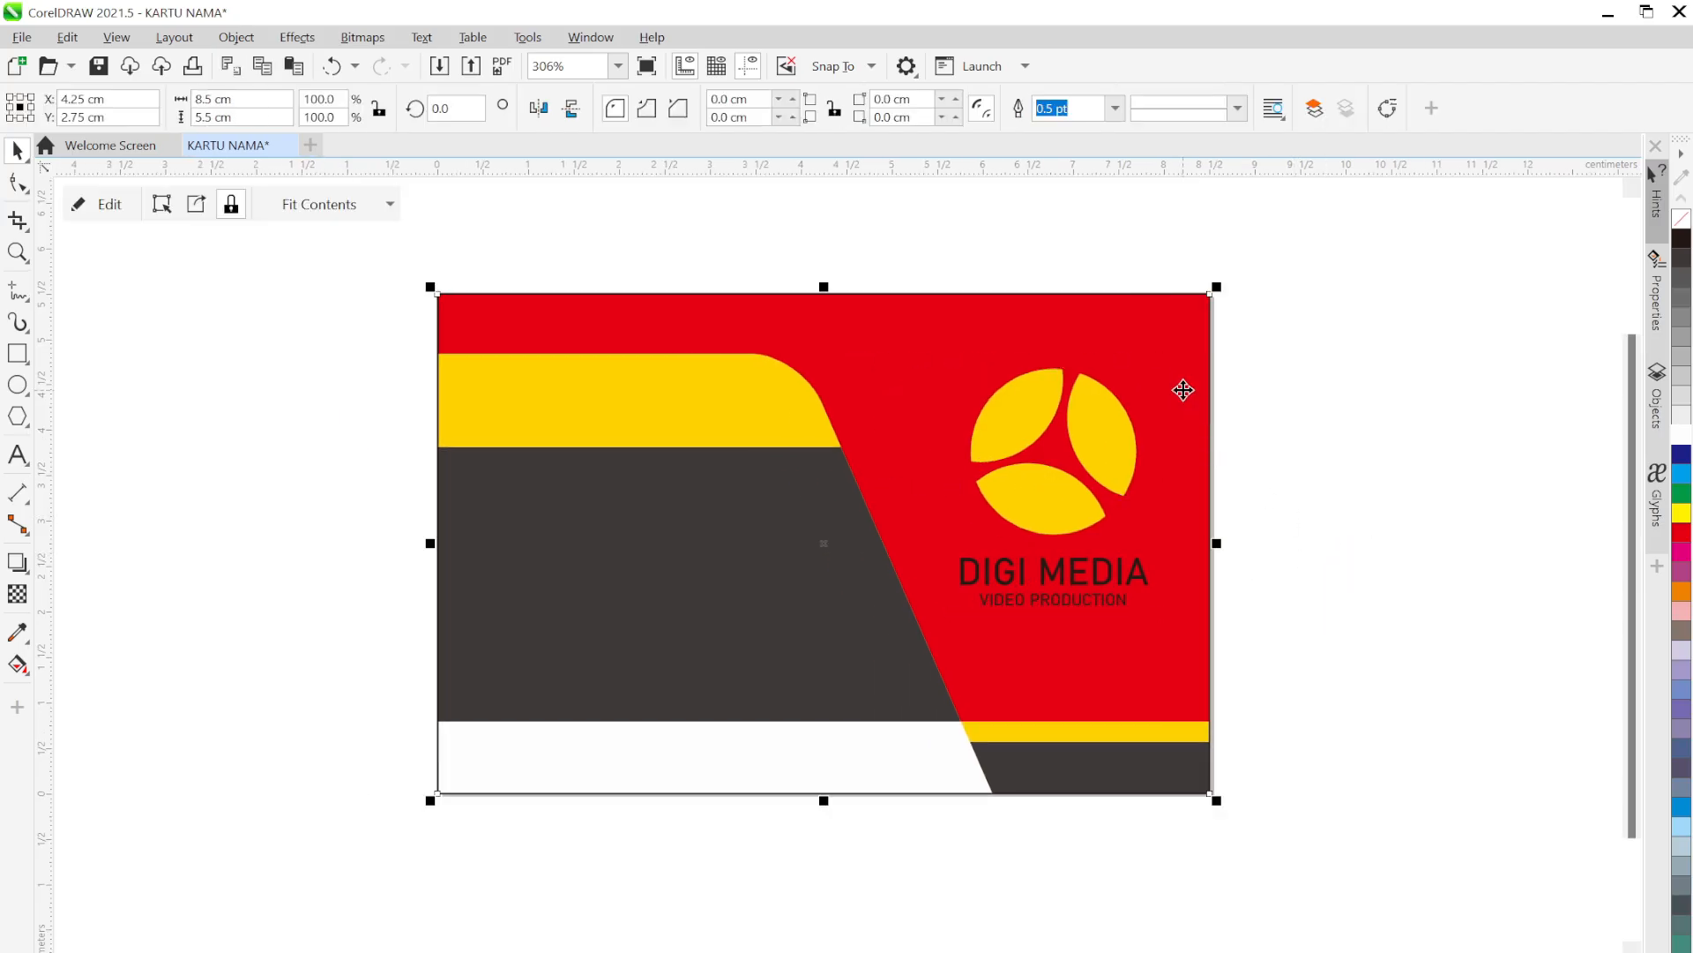
left_click(1681, 435)
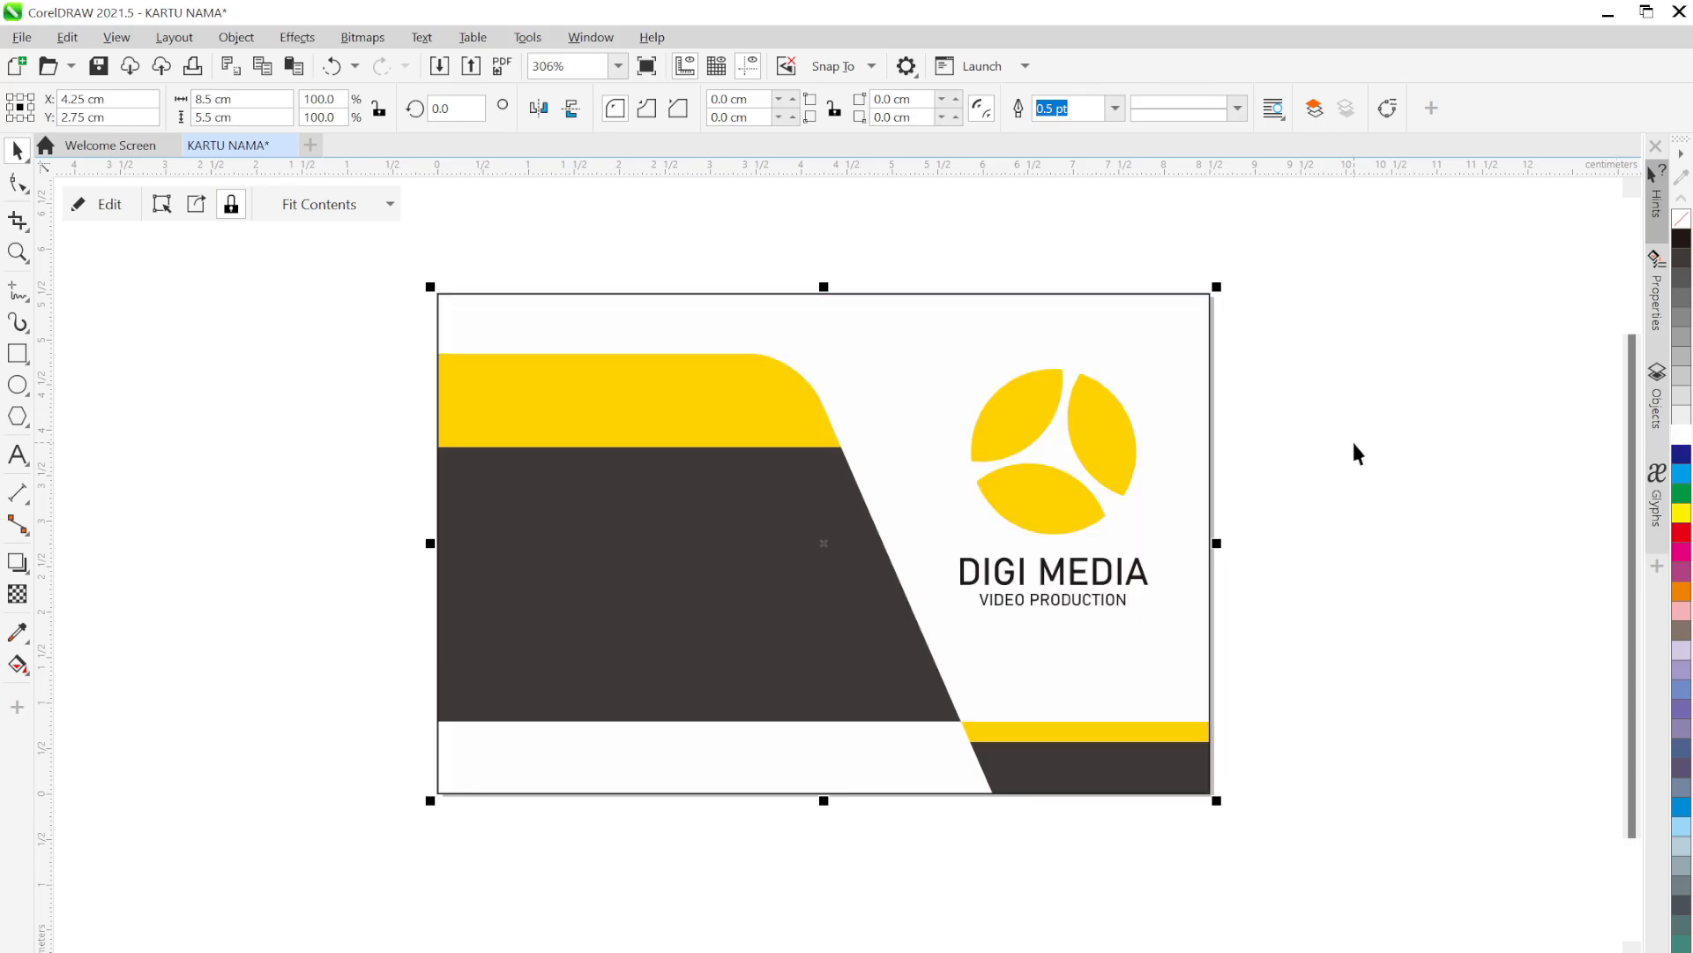
left_click(1364, 438)
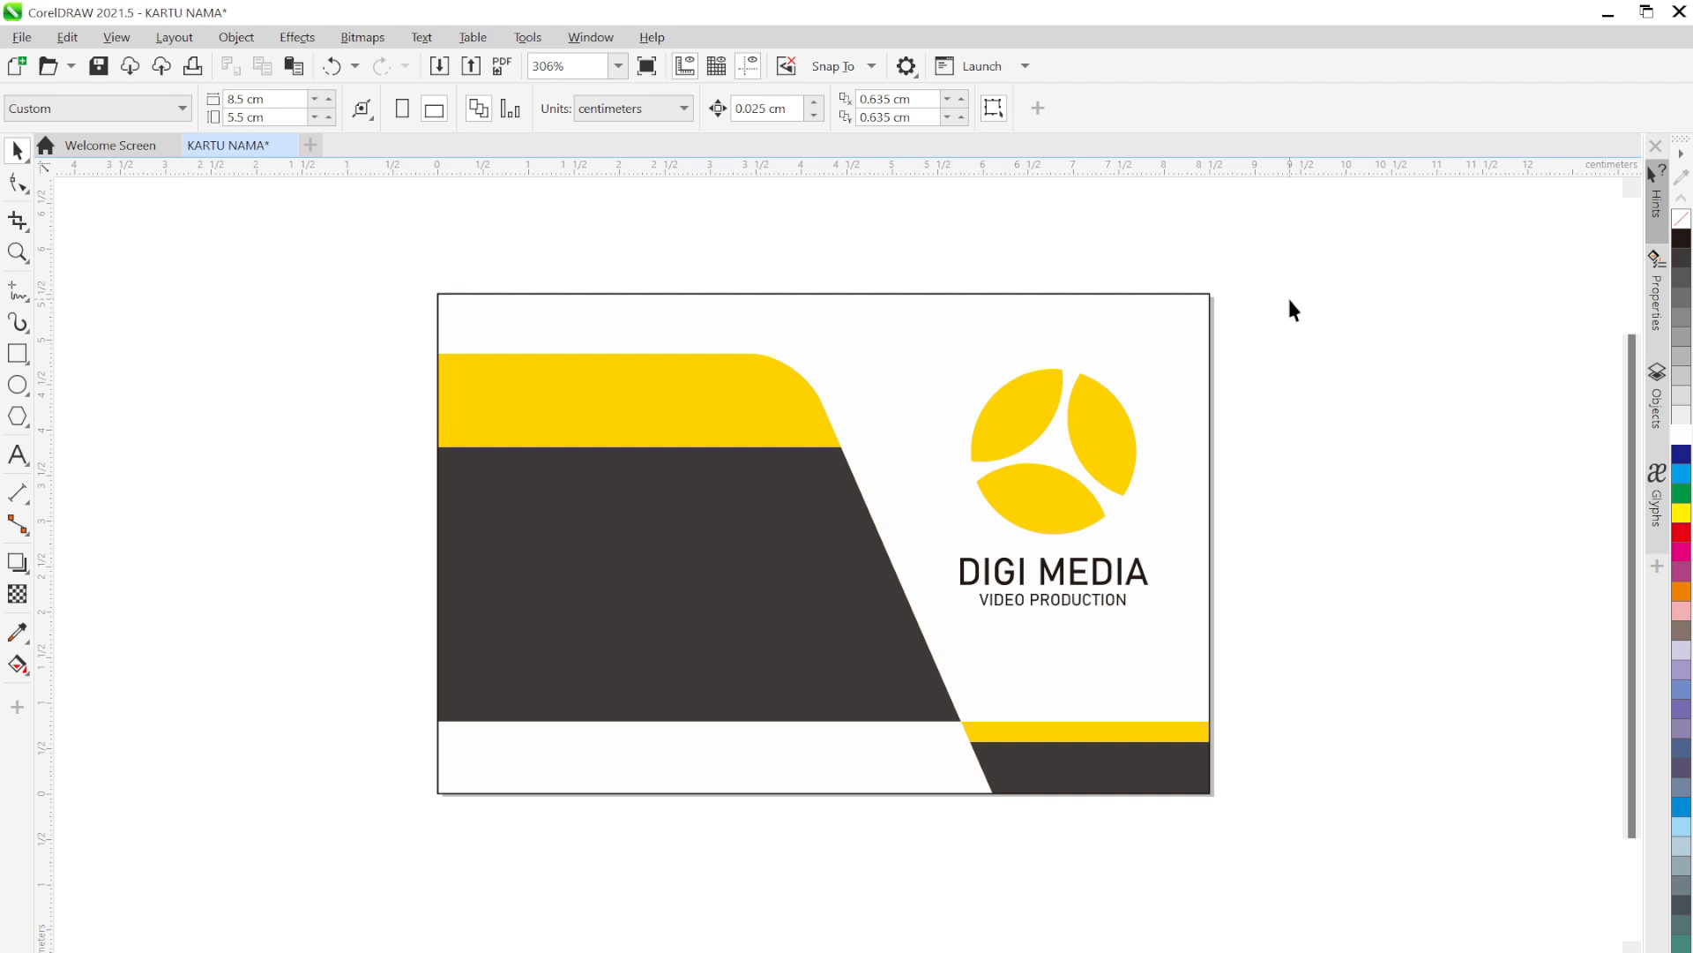
left_click(1201, 329)
left_click(1098, 113)
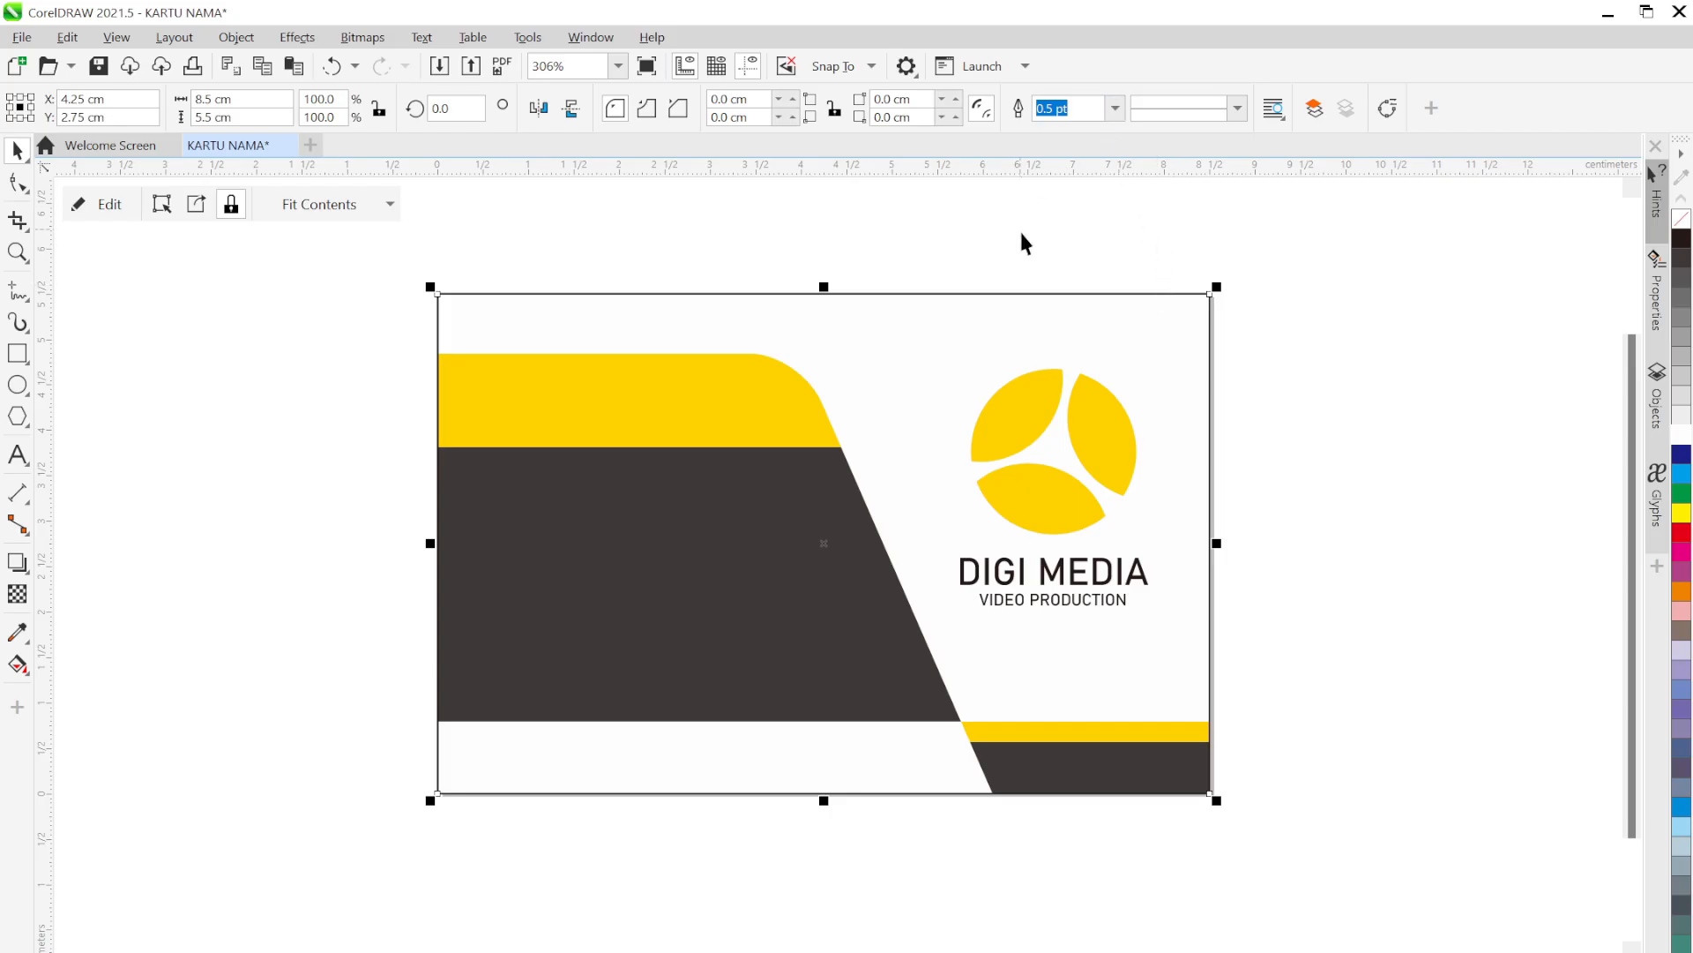
left_click(1115, 111)
left_click(1102, 131)
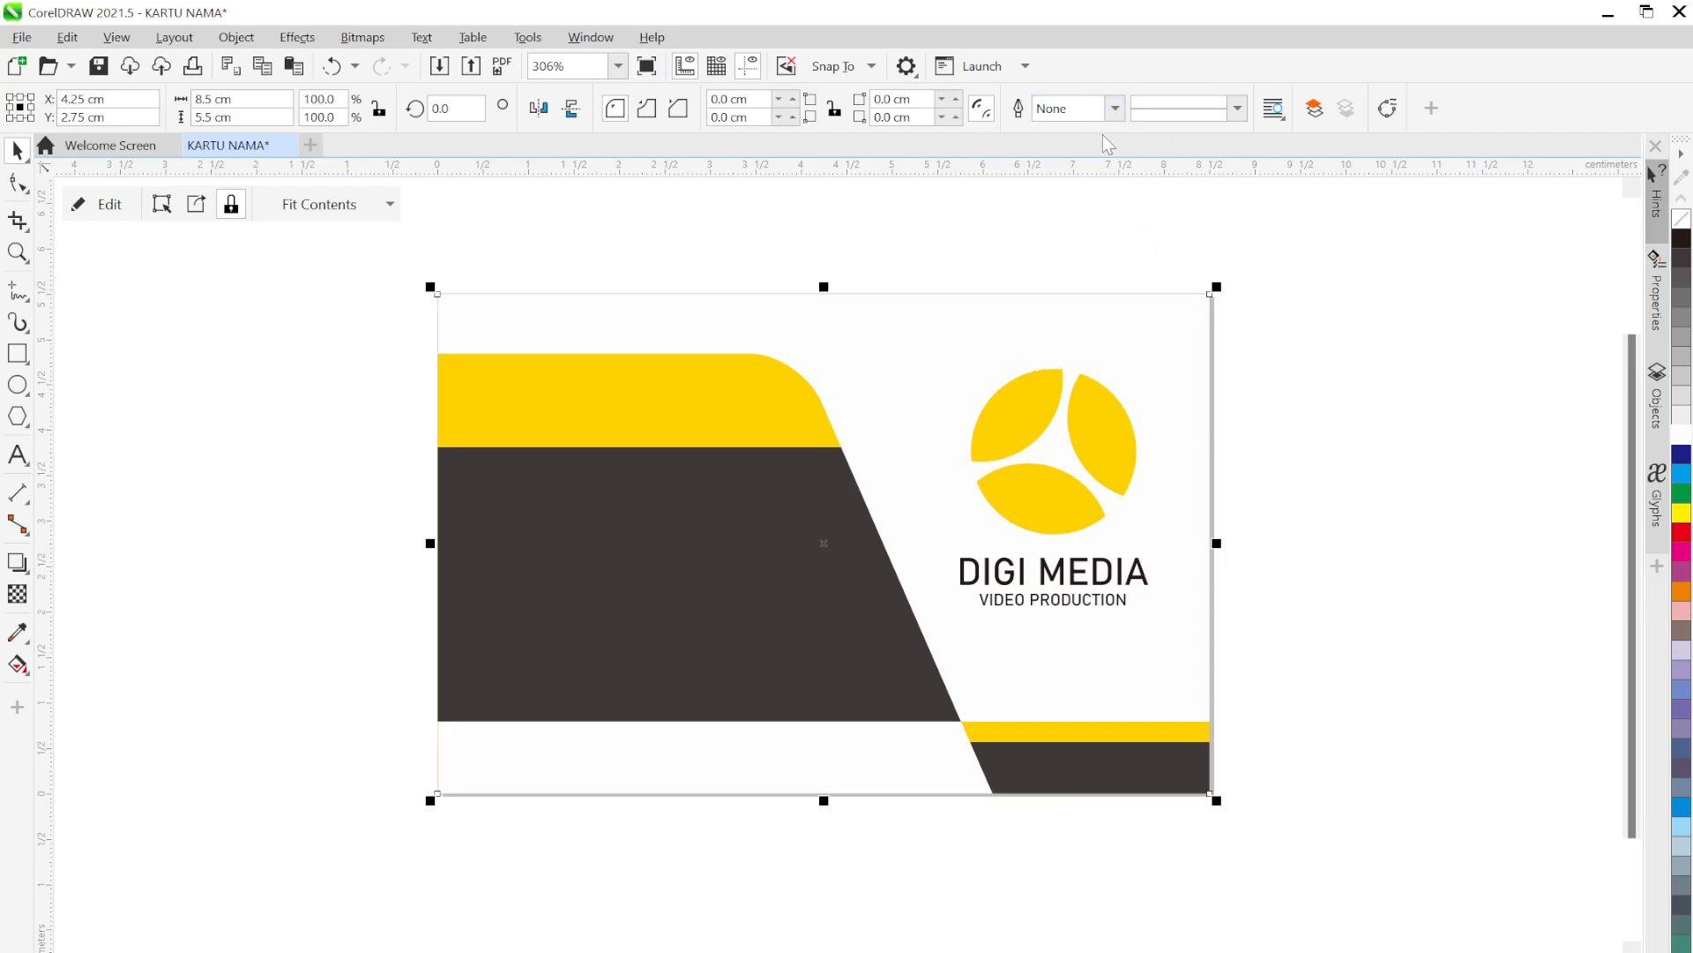
left_click(1267, 261)
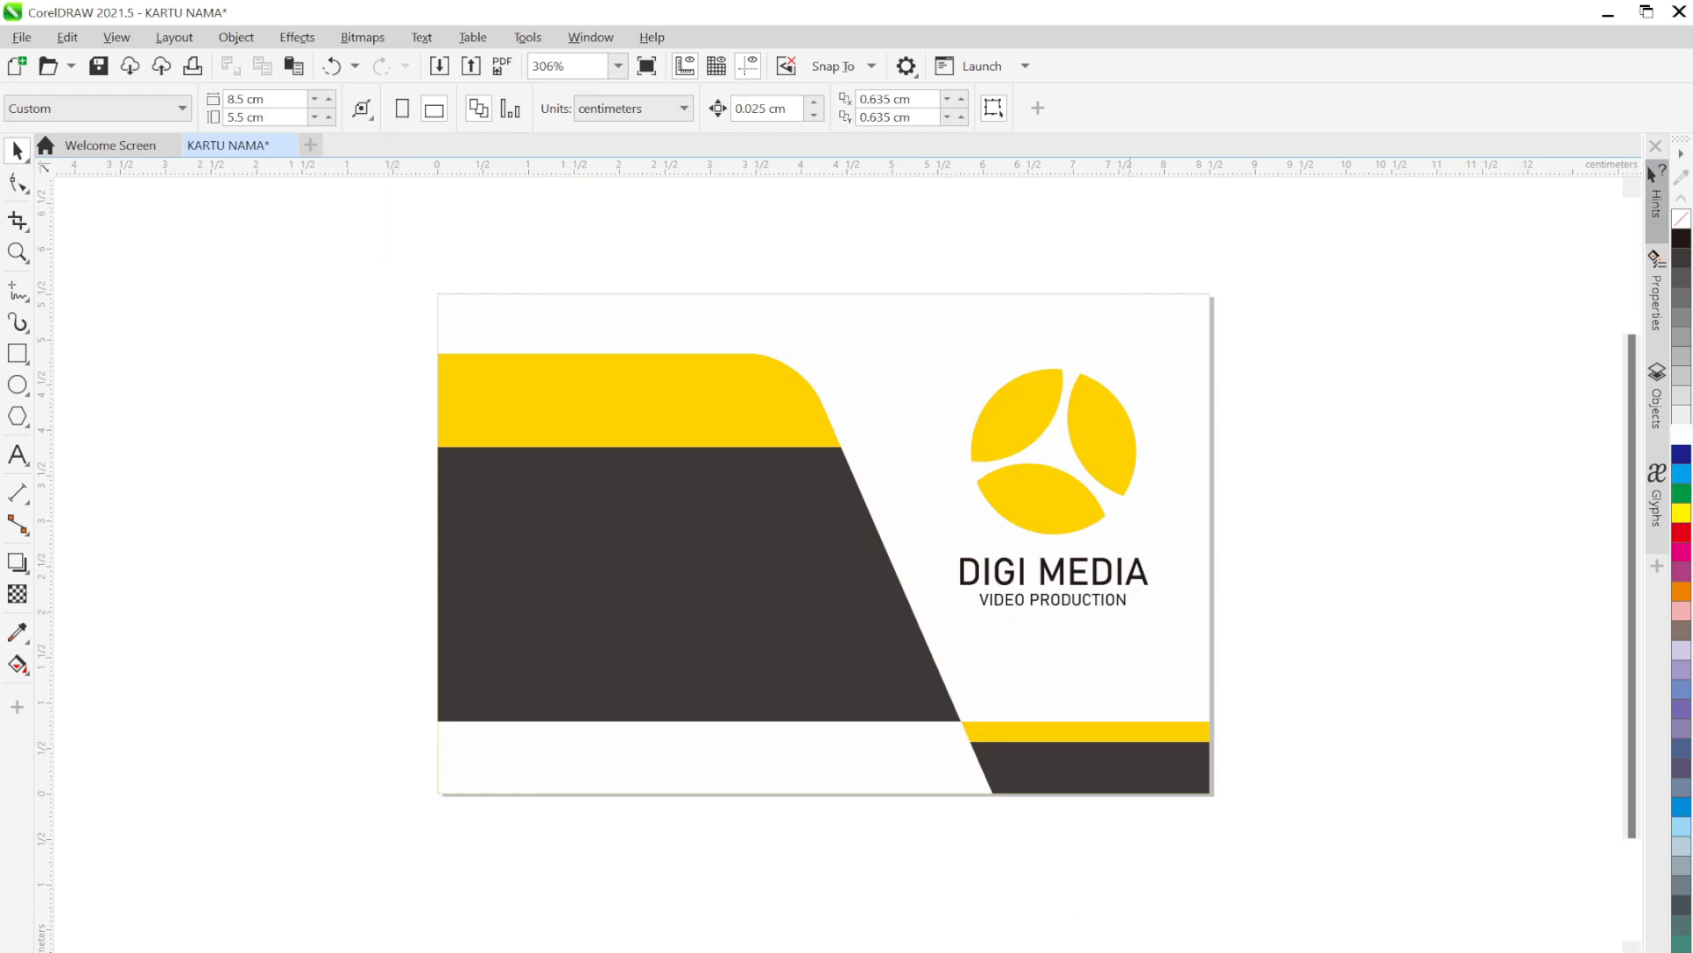
mouse_move(1106, 952)
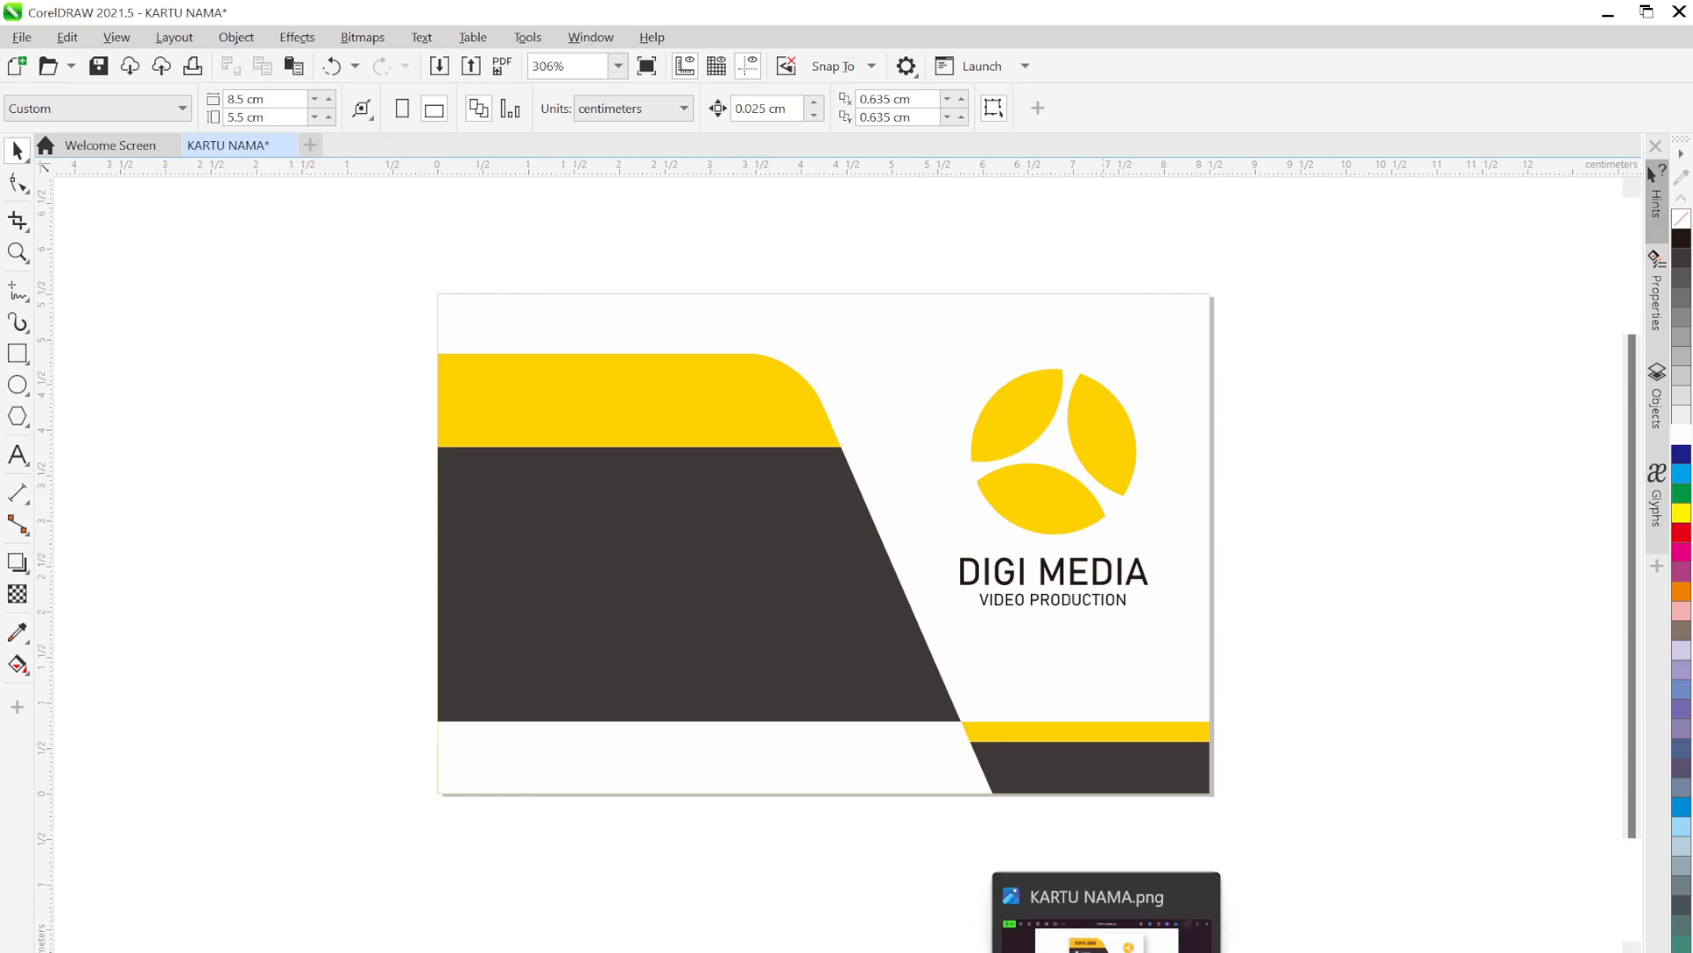
left_click(1106, 918)
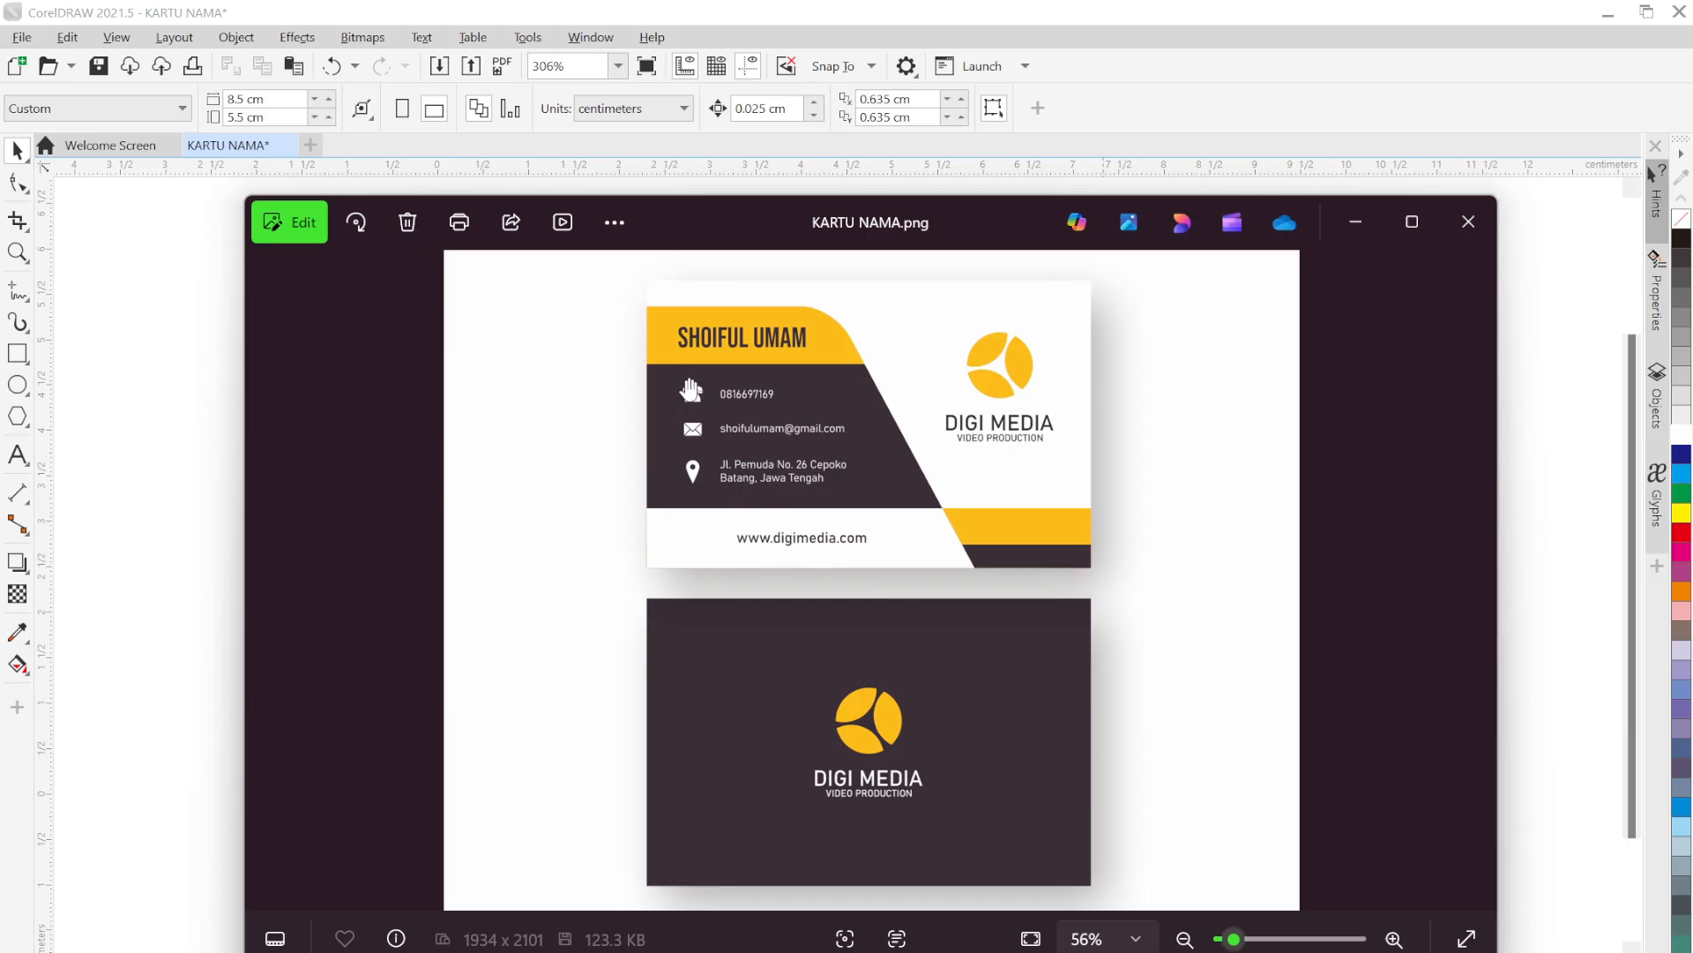
left_click(1358, 238)
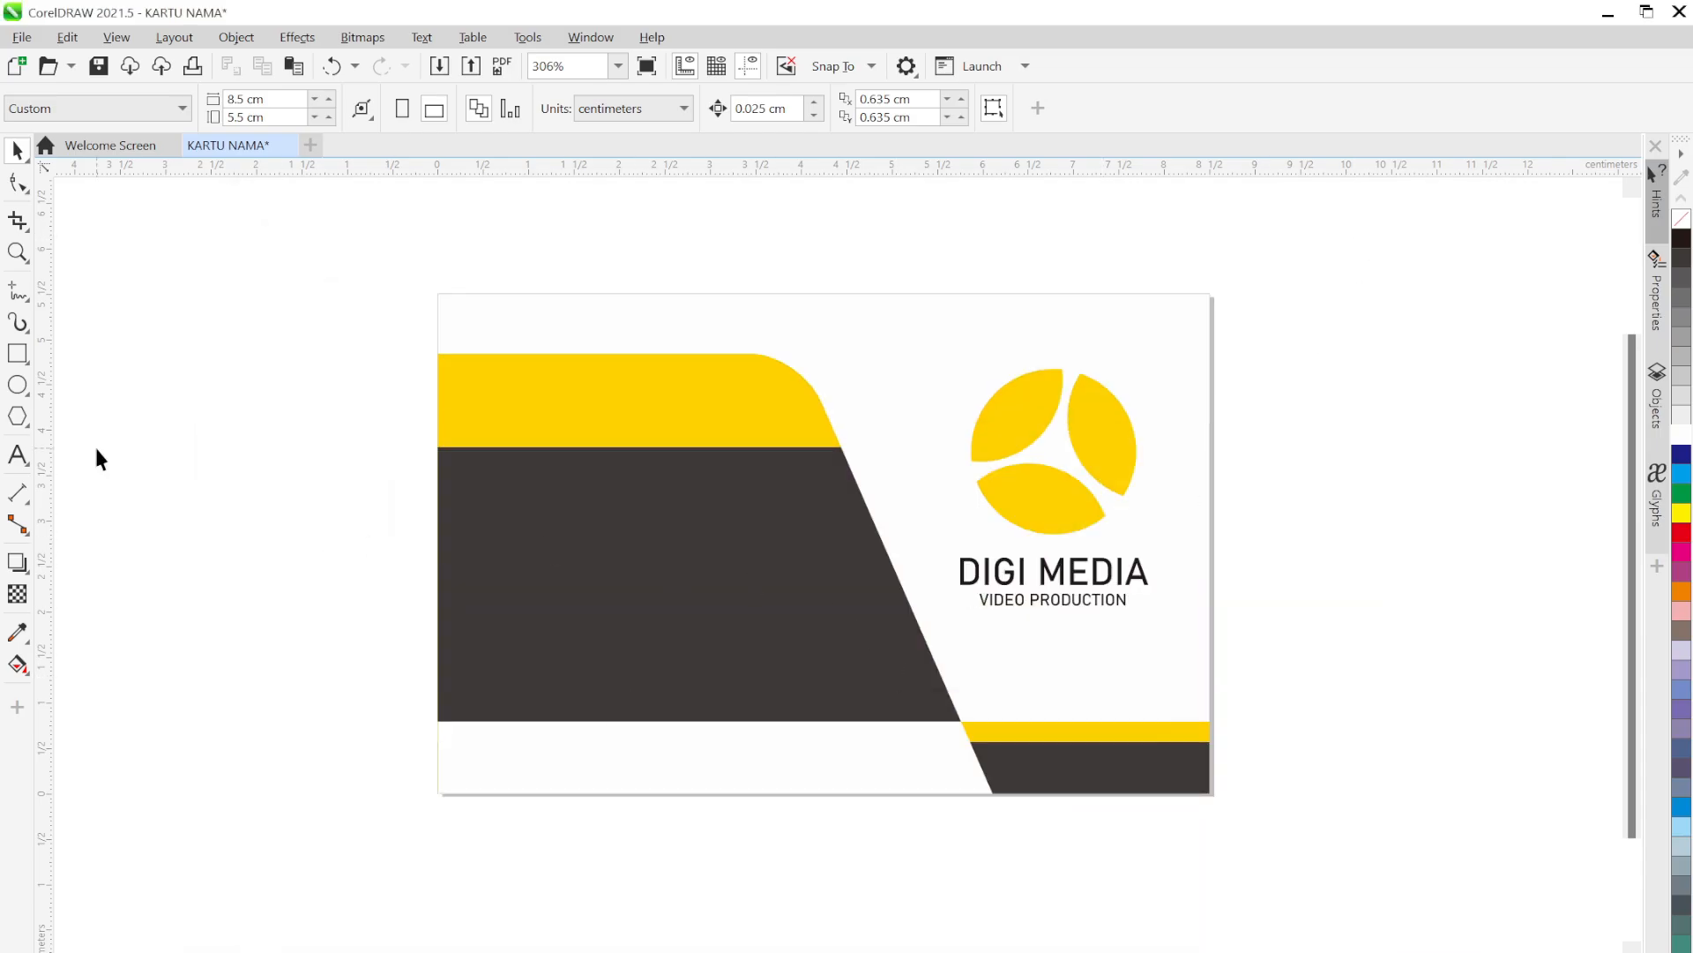
Type the cardholder's name as a text line on the top yellow band
left_click(17, 455)
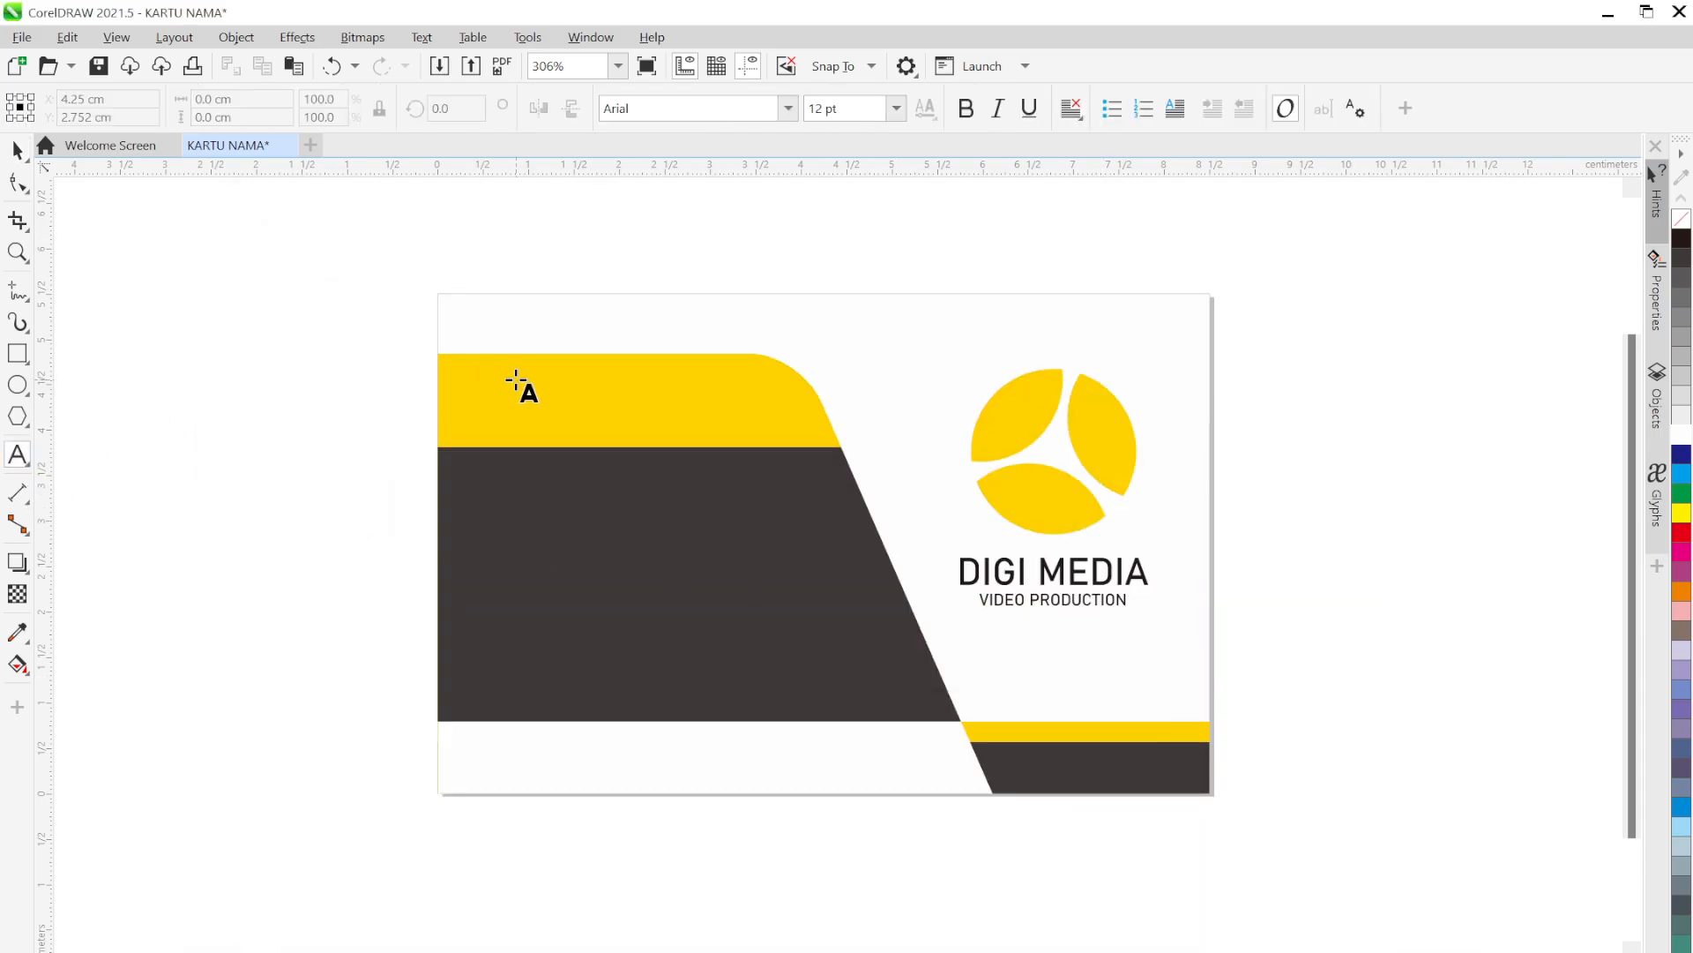
left_click(469, 430)
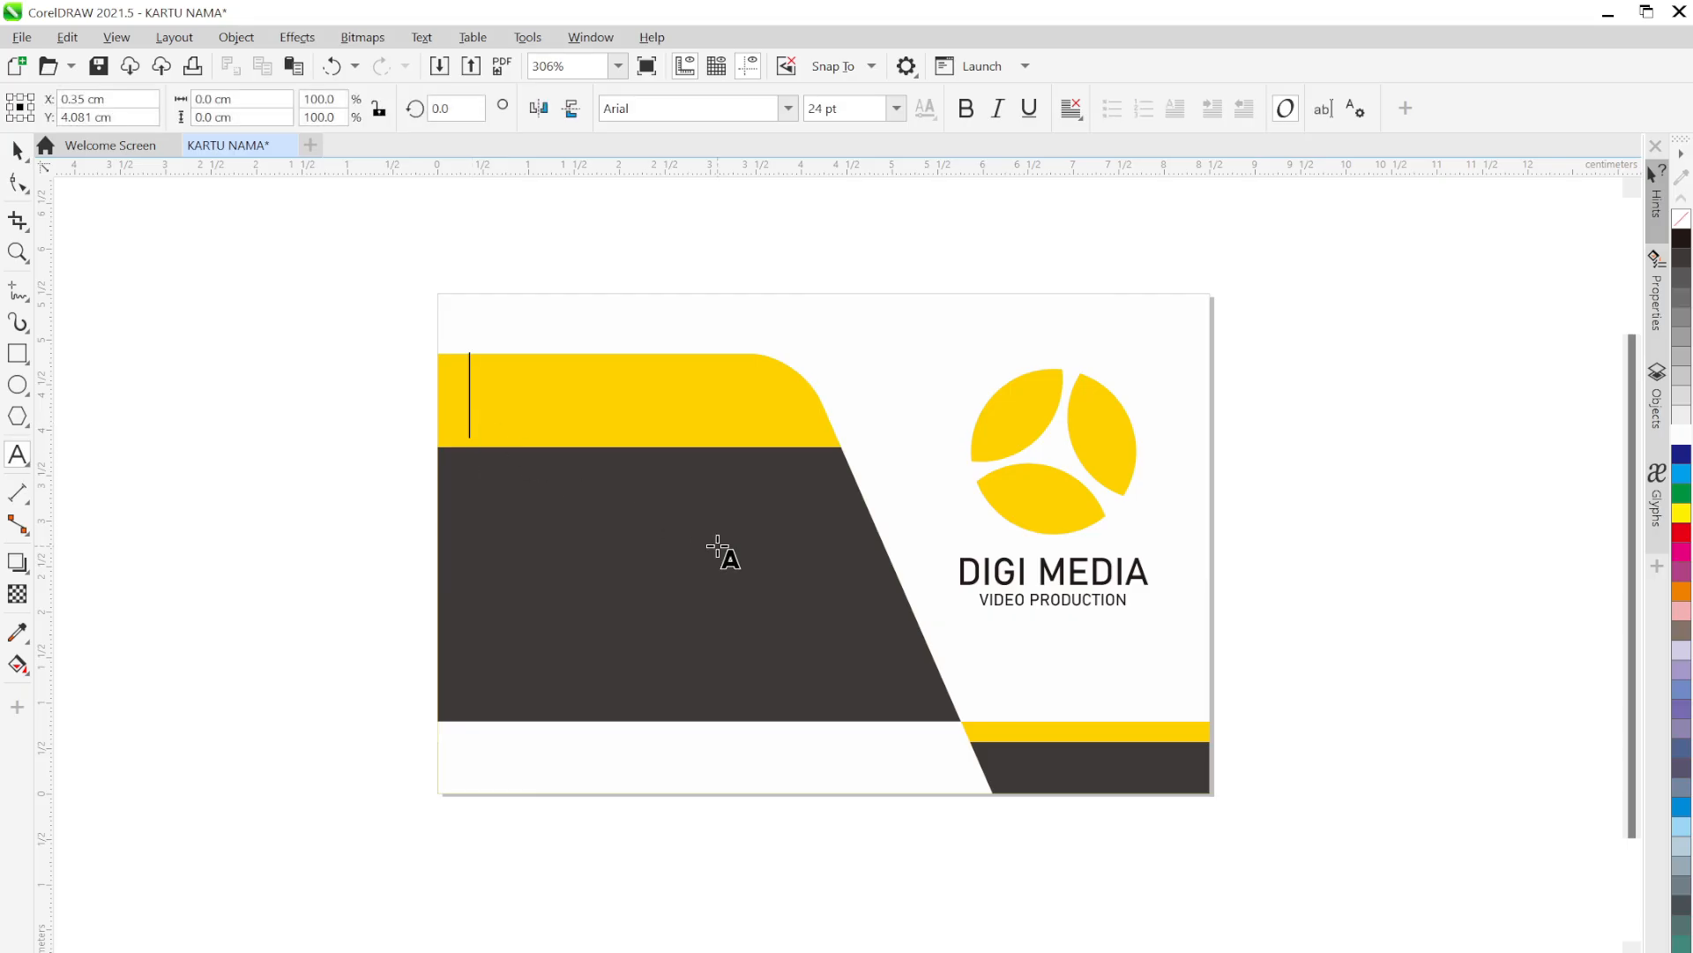
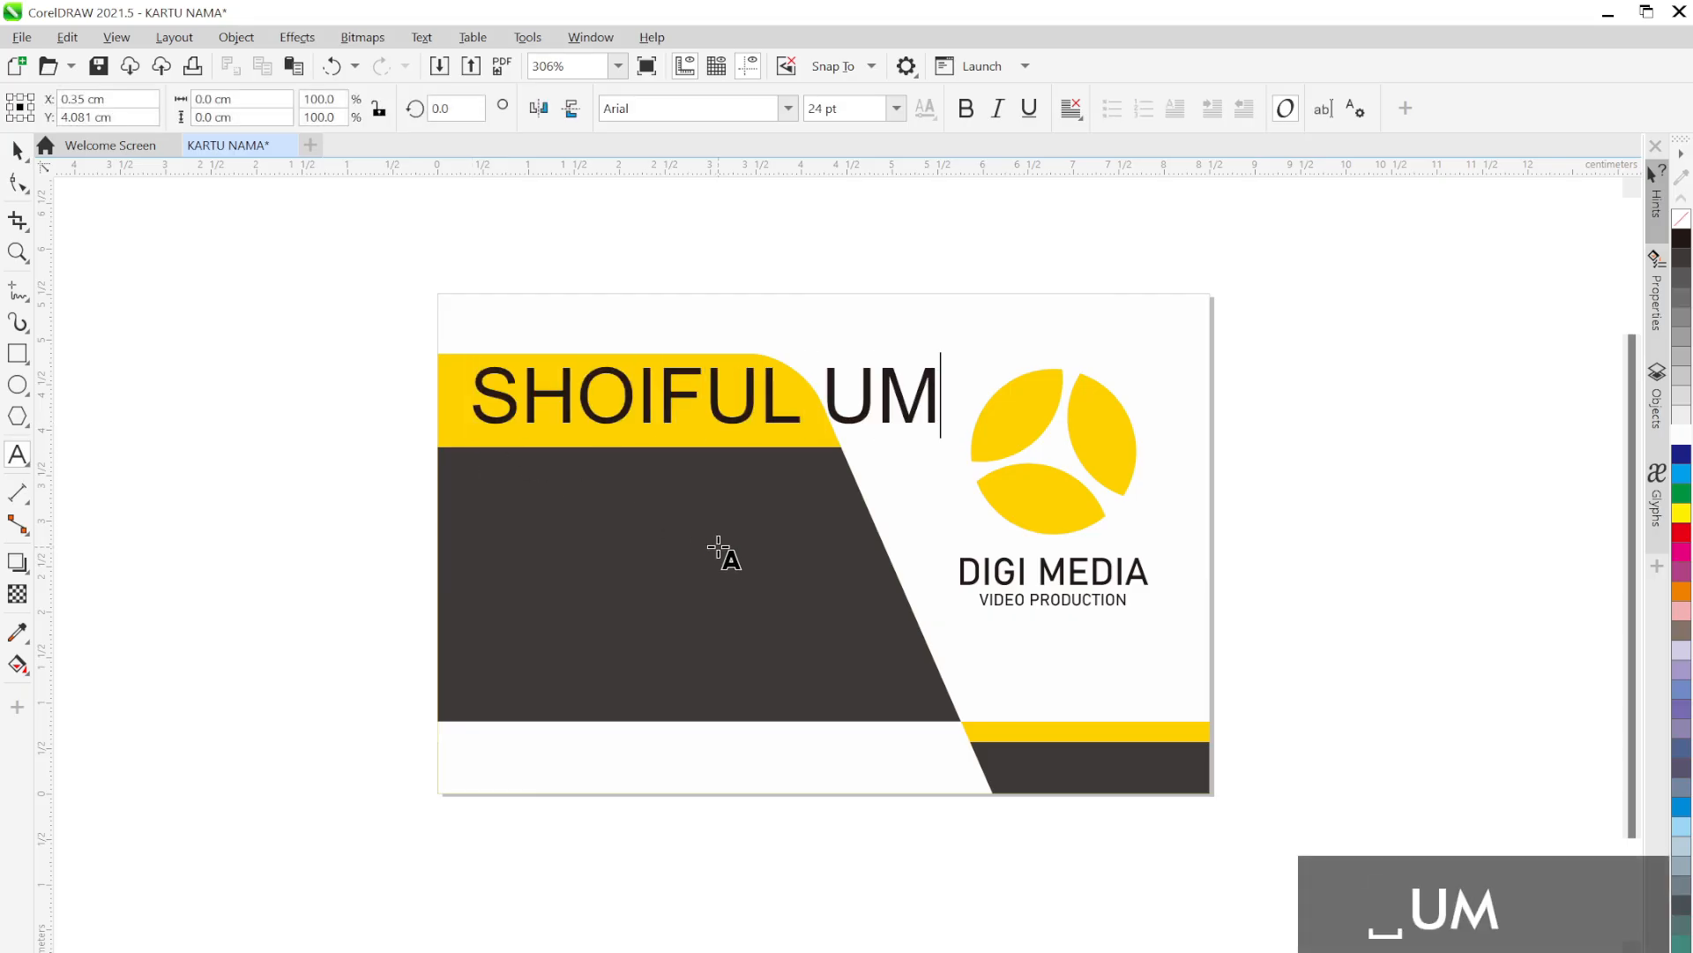
key("Escape")
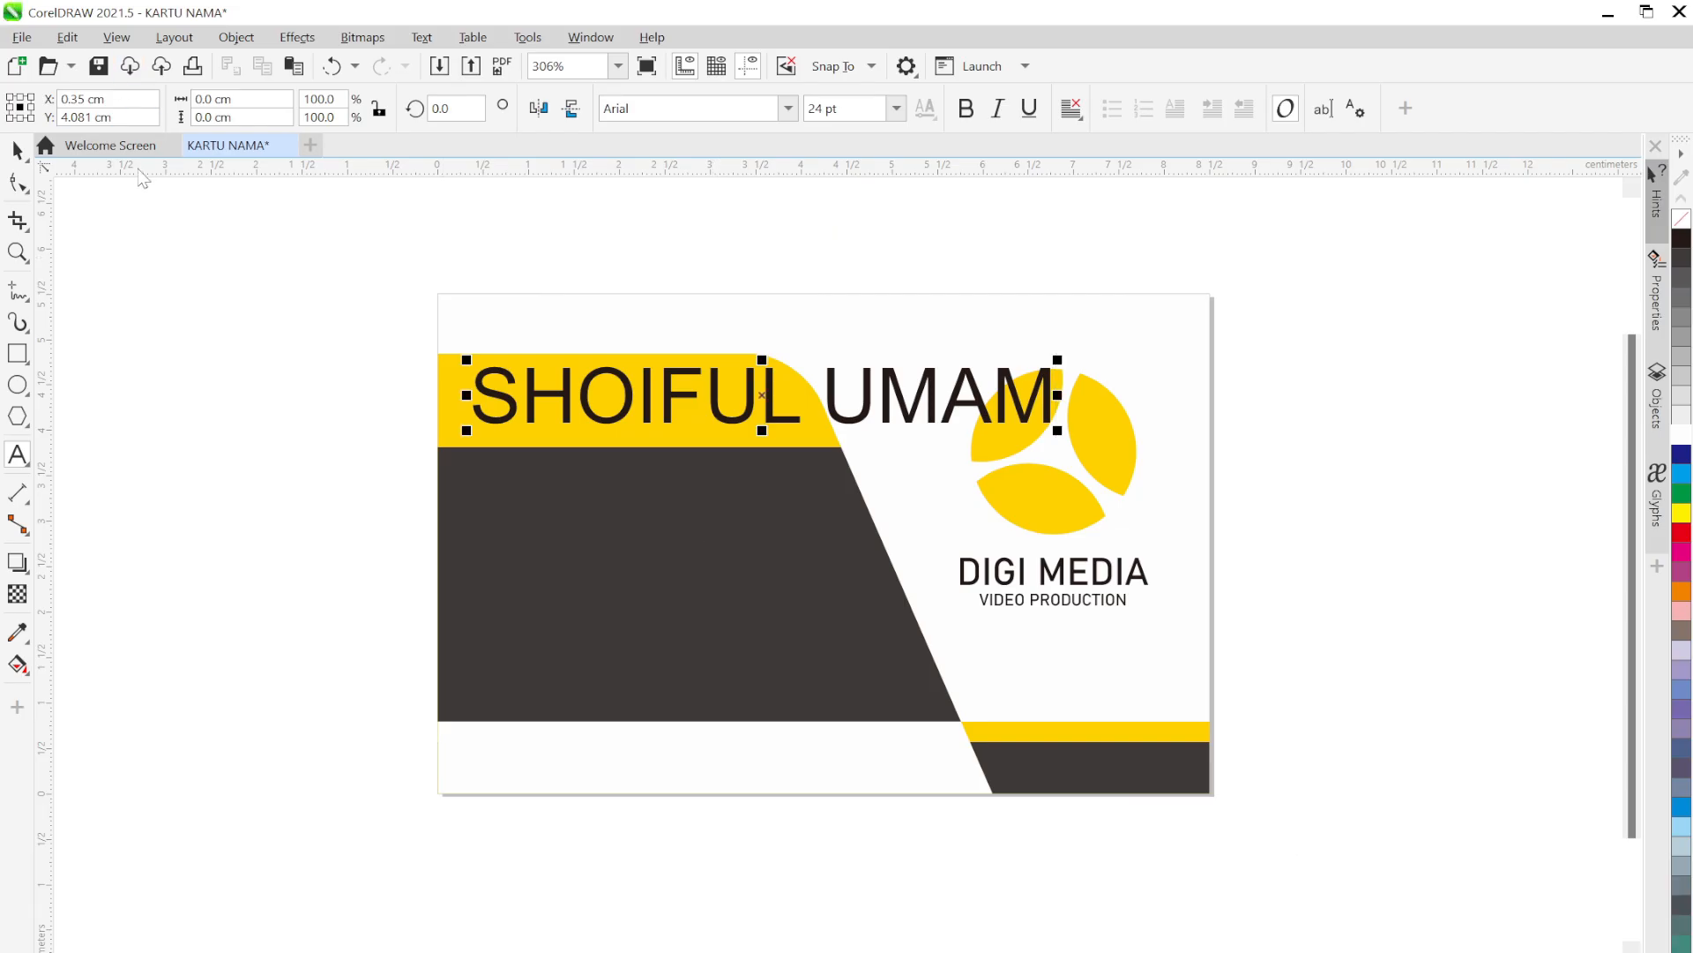
Set the name to Bahnschrift 12 pt and shift it slightly right
left_click(18, 150)
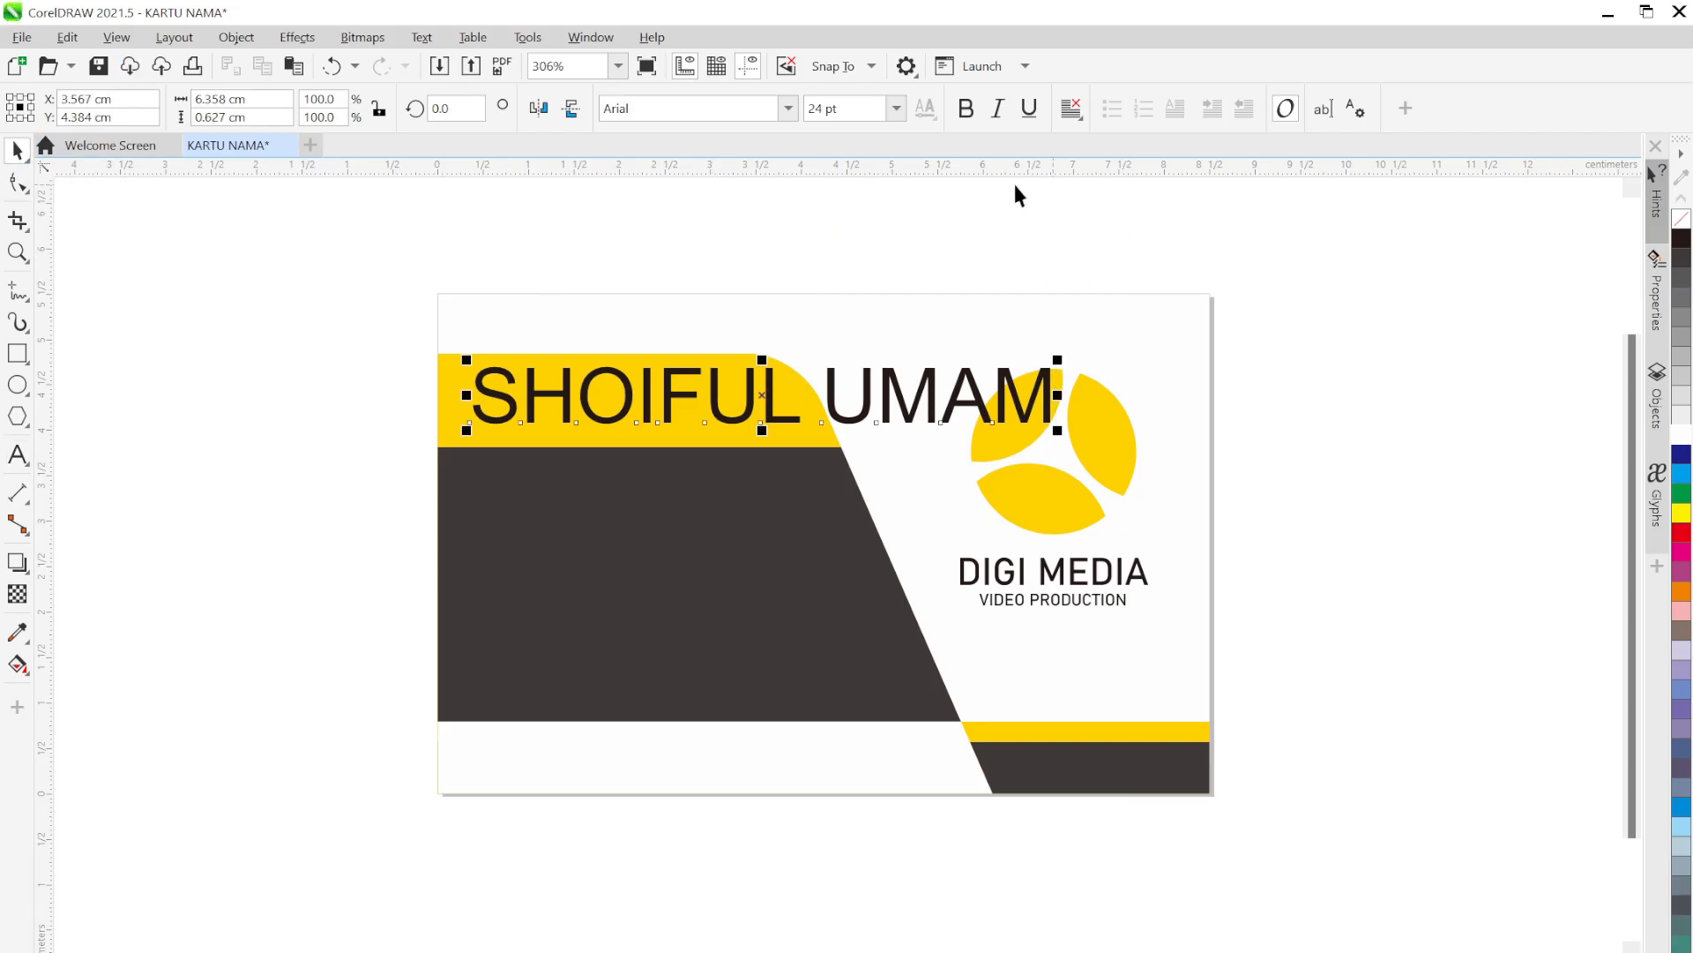
left_click(896, 109)
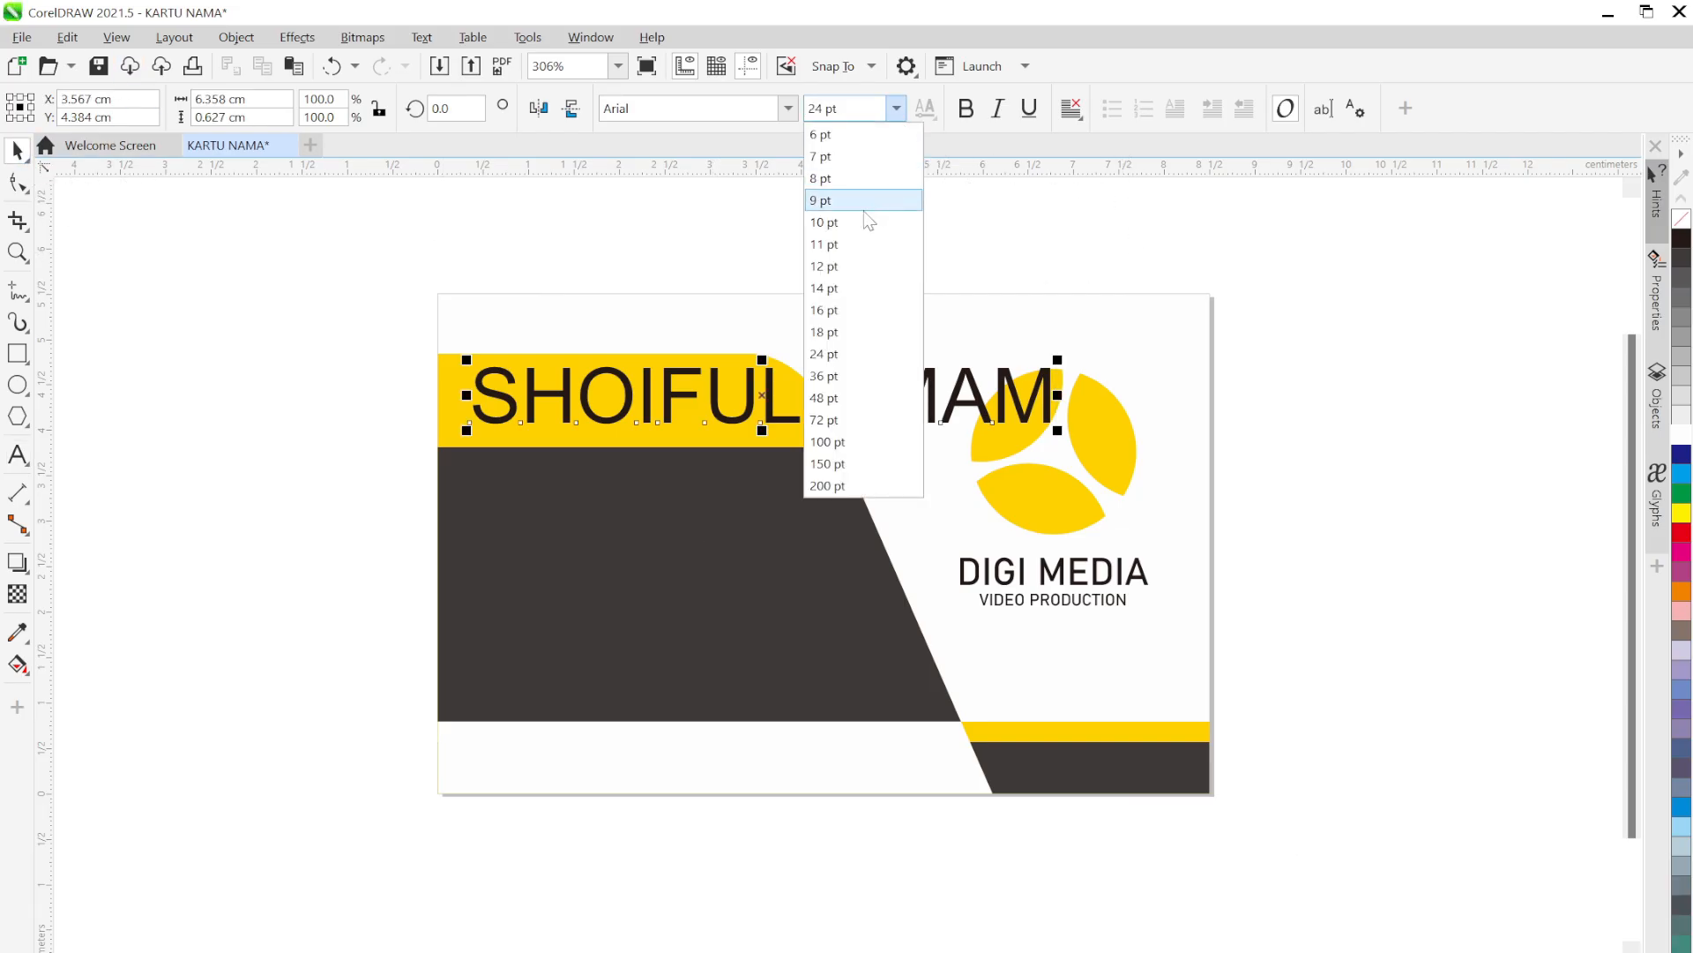
left_click(838, 267)
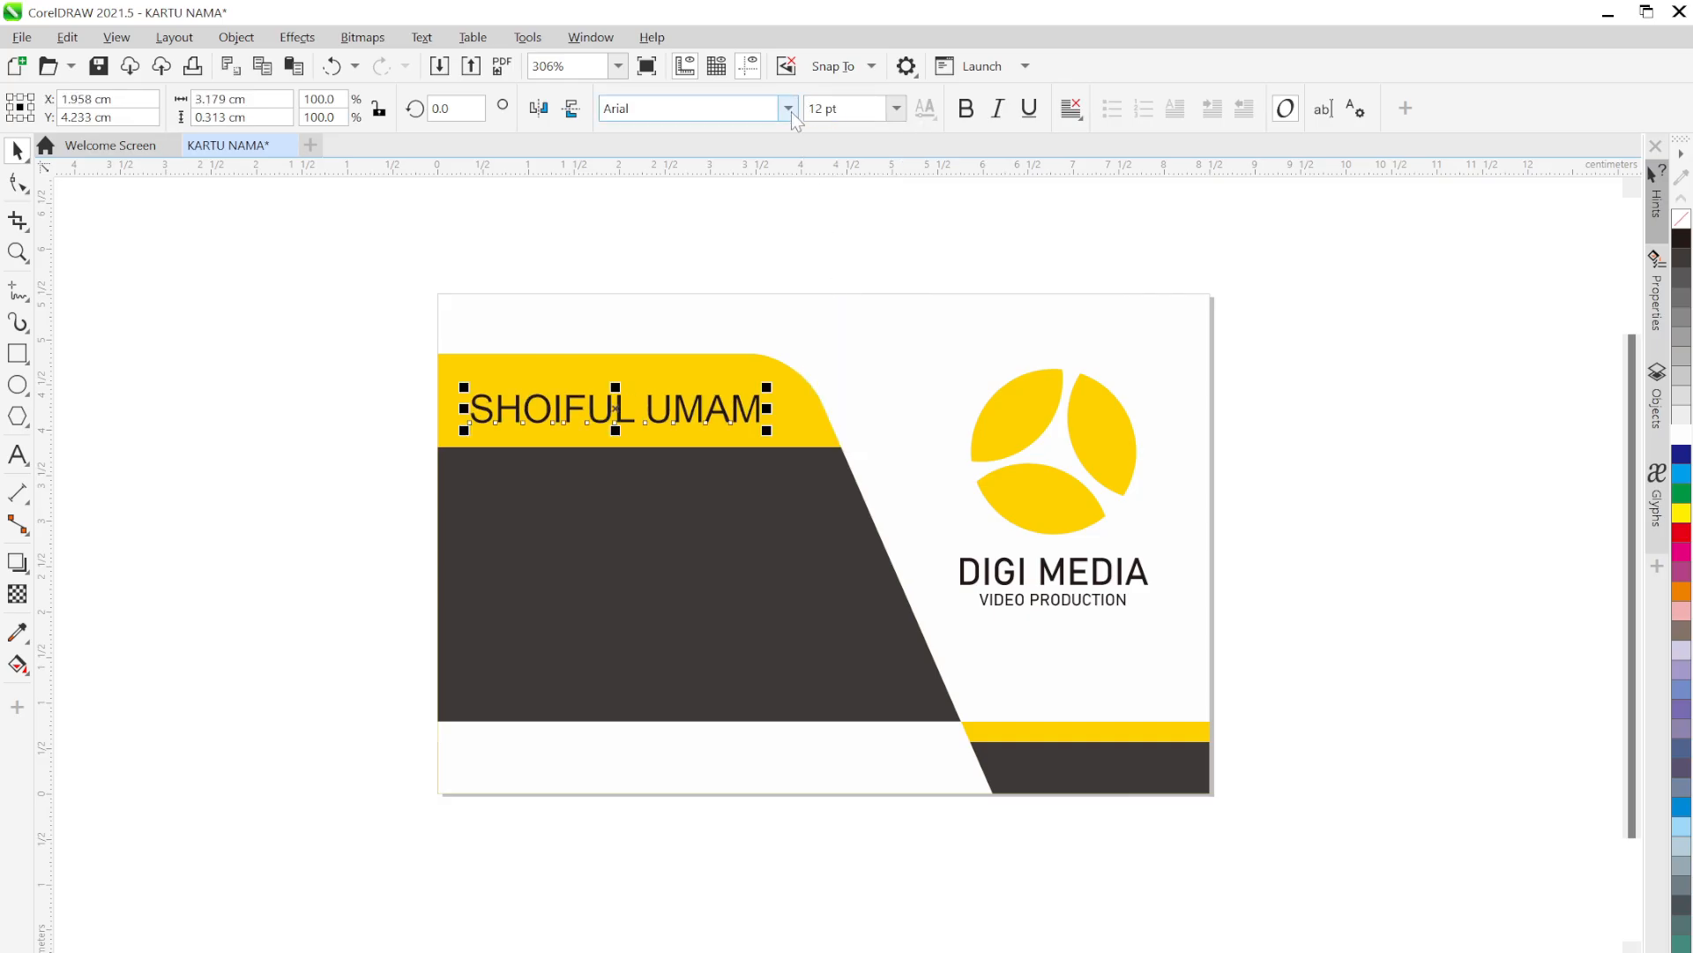
left_click(788, 109)
left_click(763, 177)
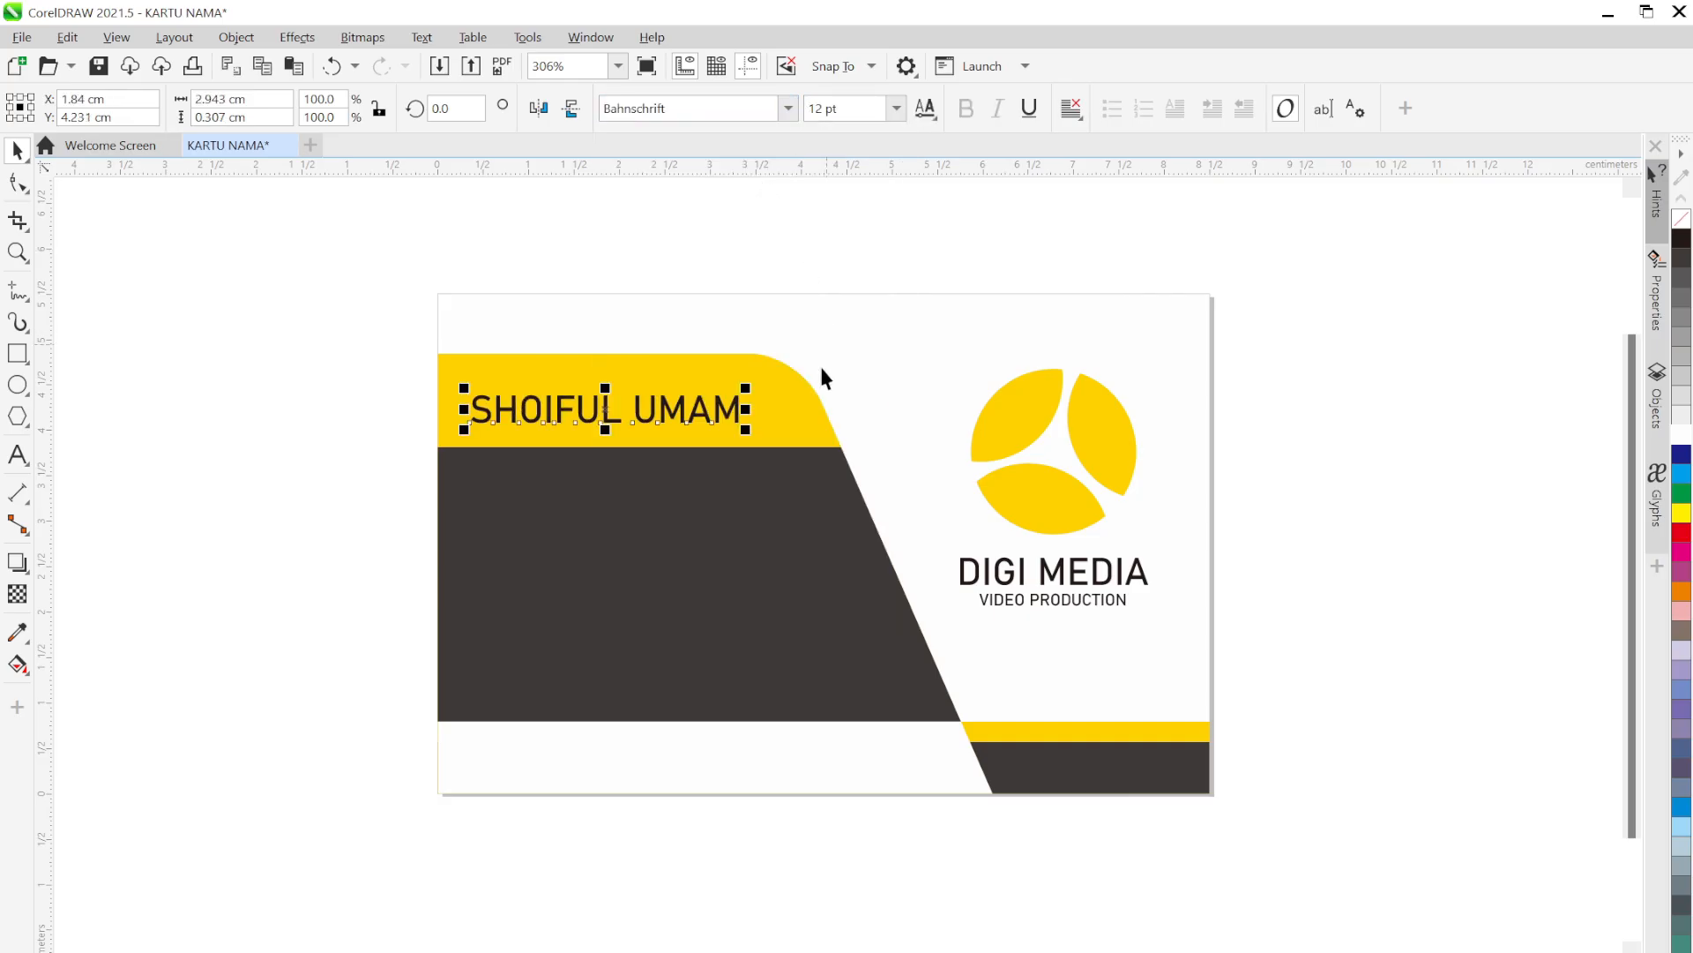
left_click_drag(687, 422, 695, 406)
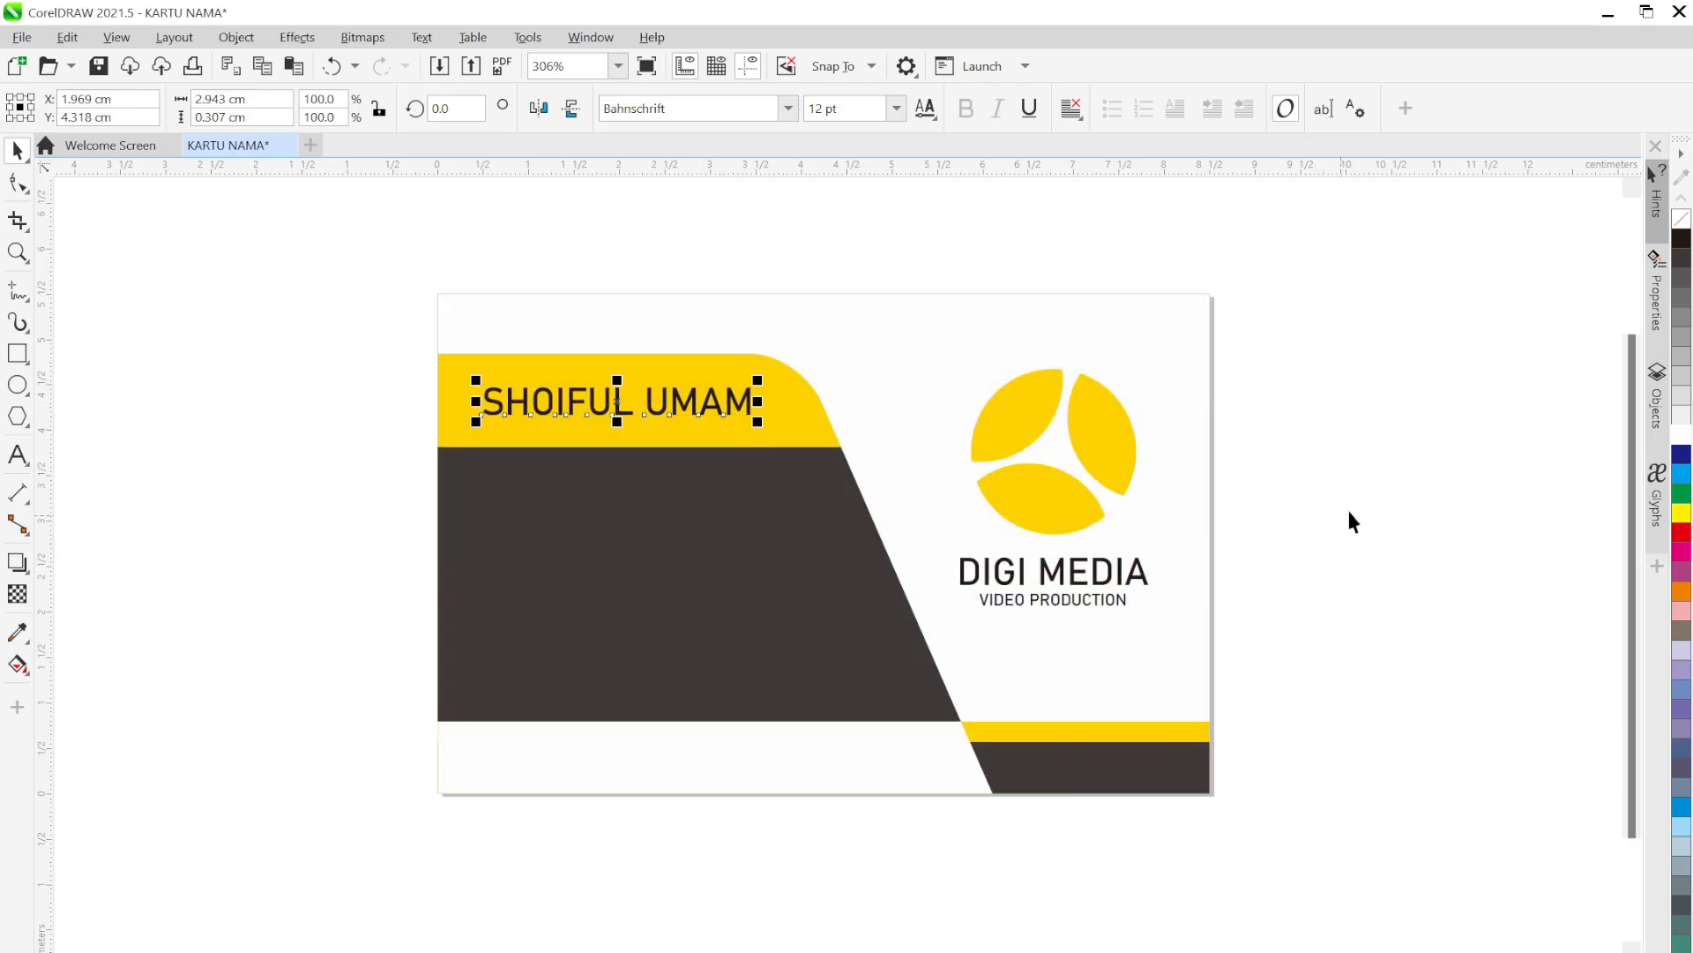
left_click(1378, 503)
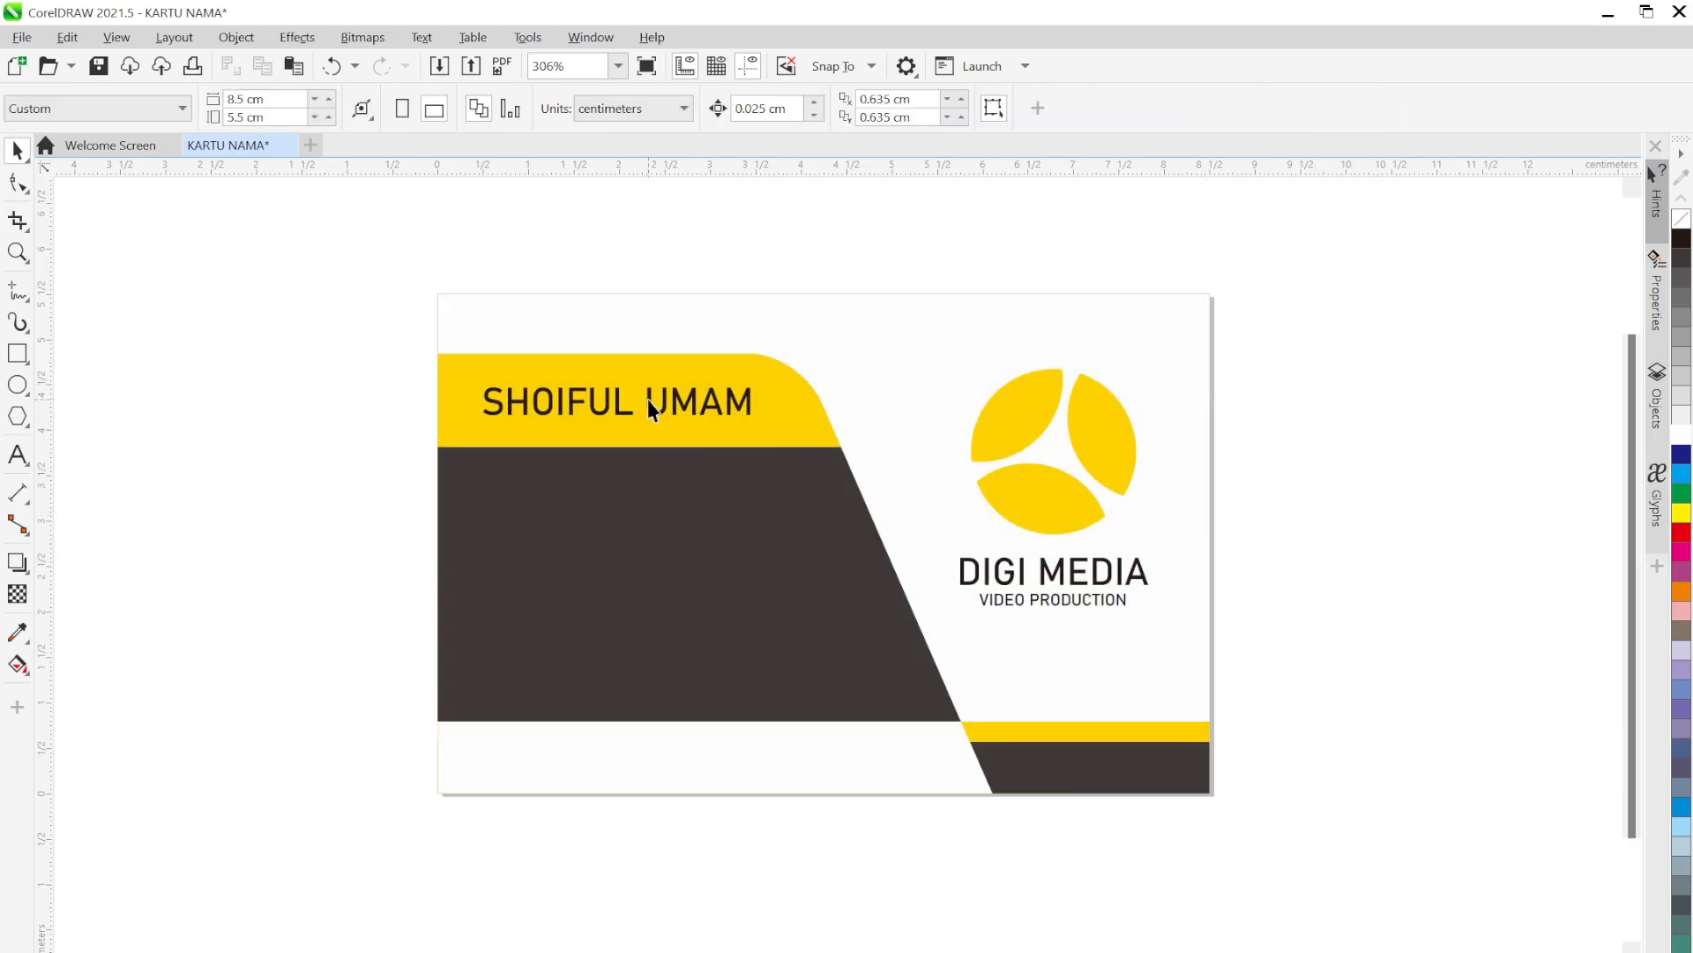
Copy the name down onto the dark panel and replace its text with the phone number
left_click_drag(649, 400, 685, 490)
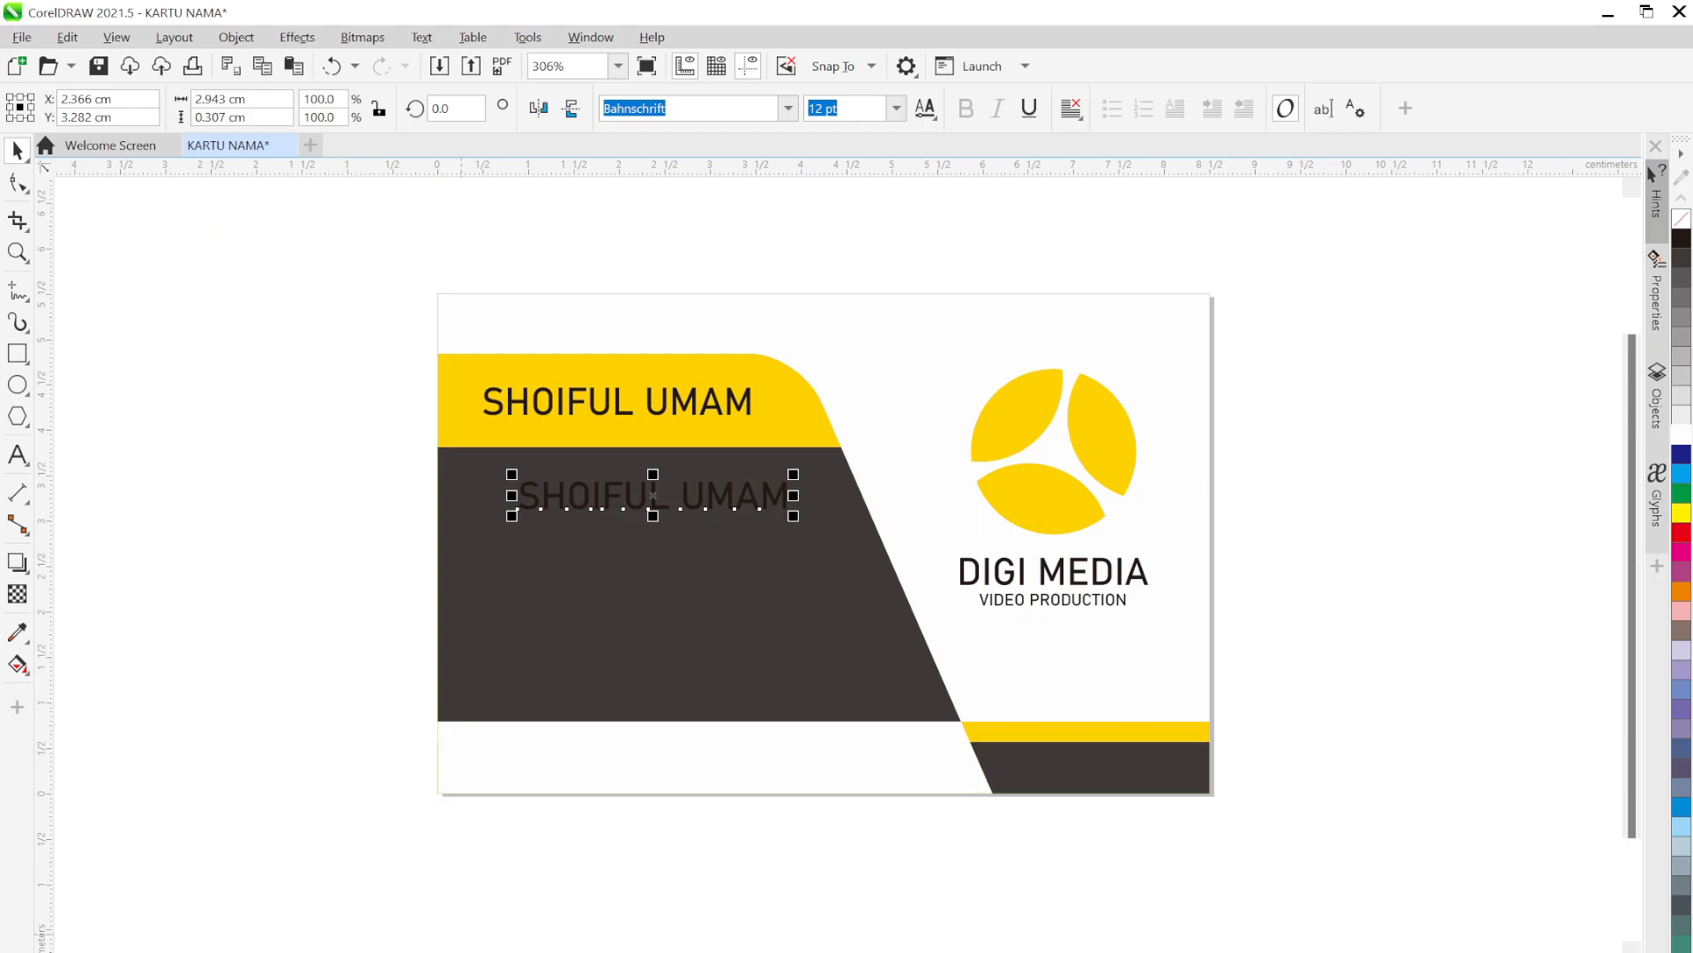
double_click(596, 501)
key("ctrl+a")
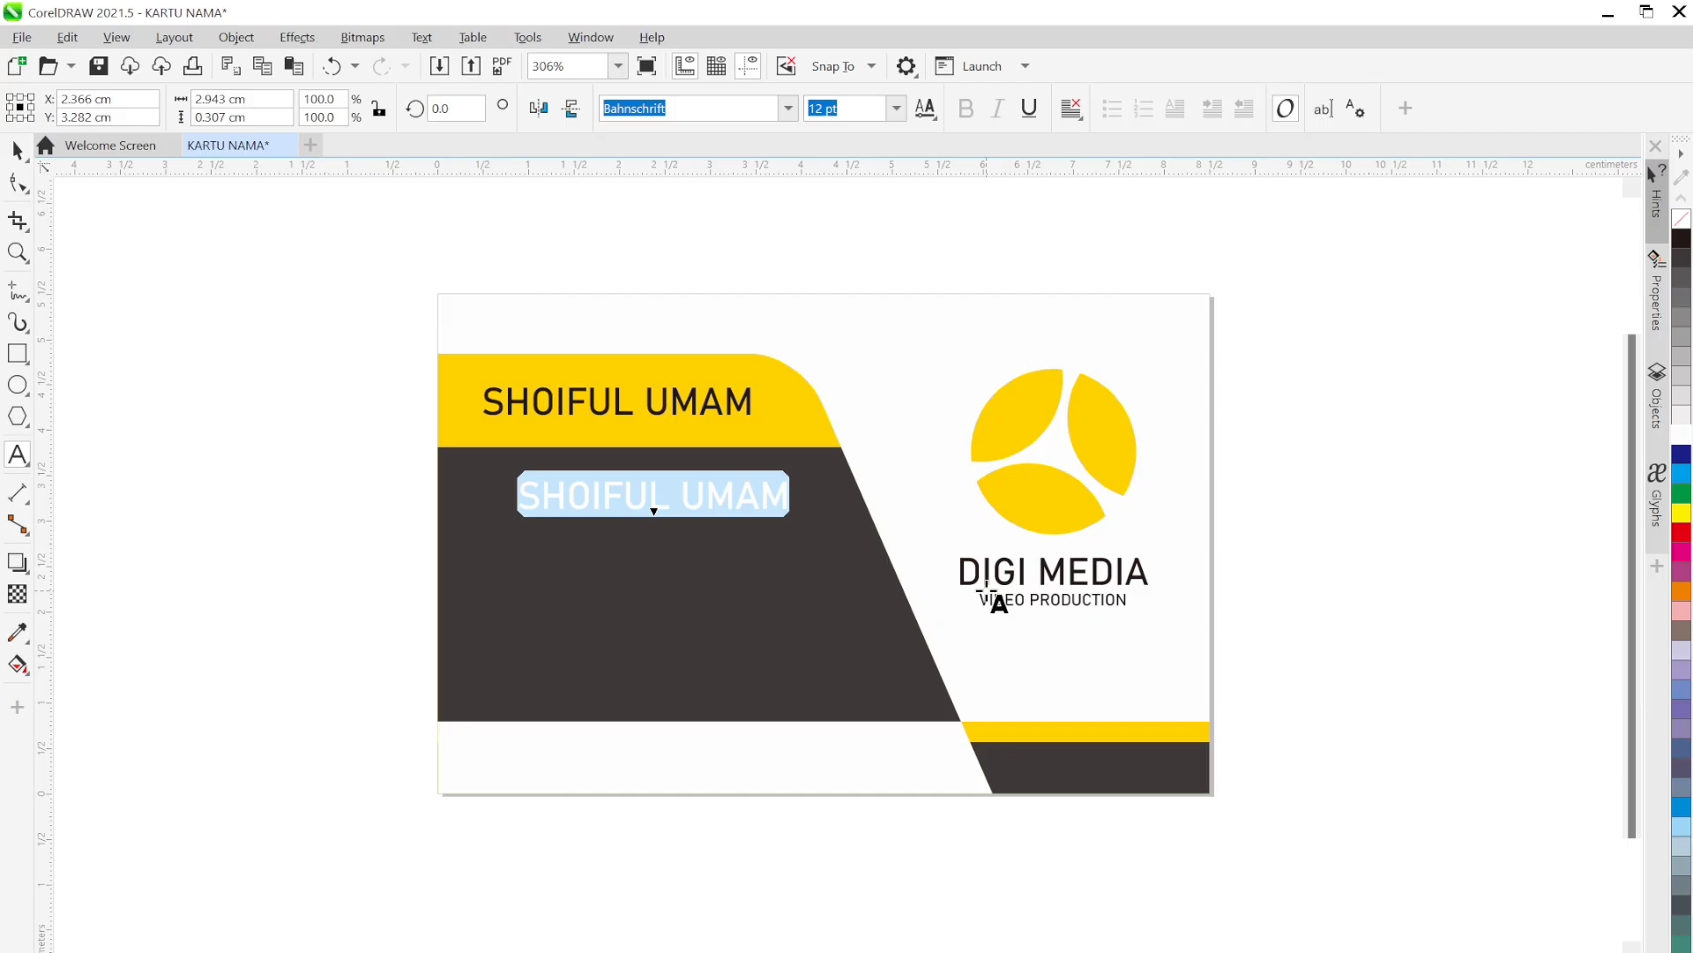
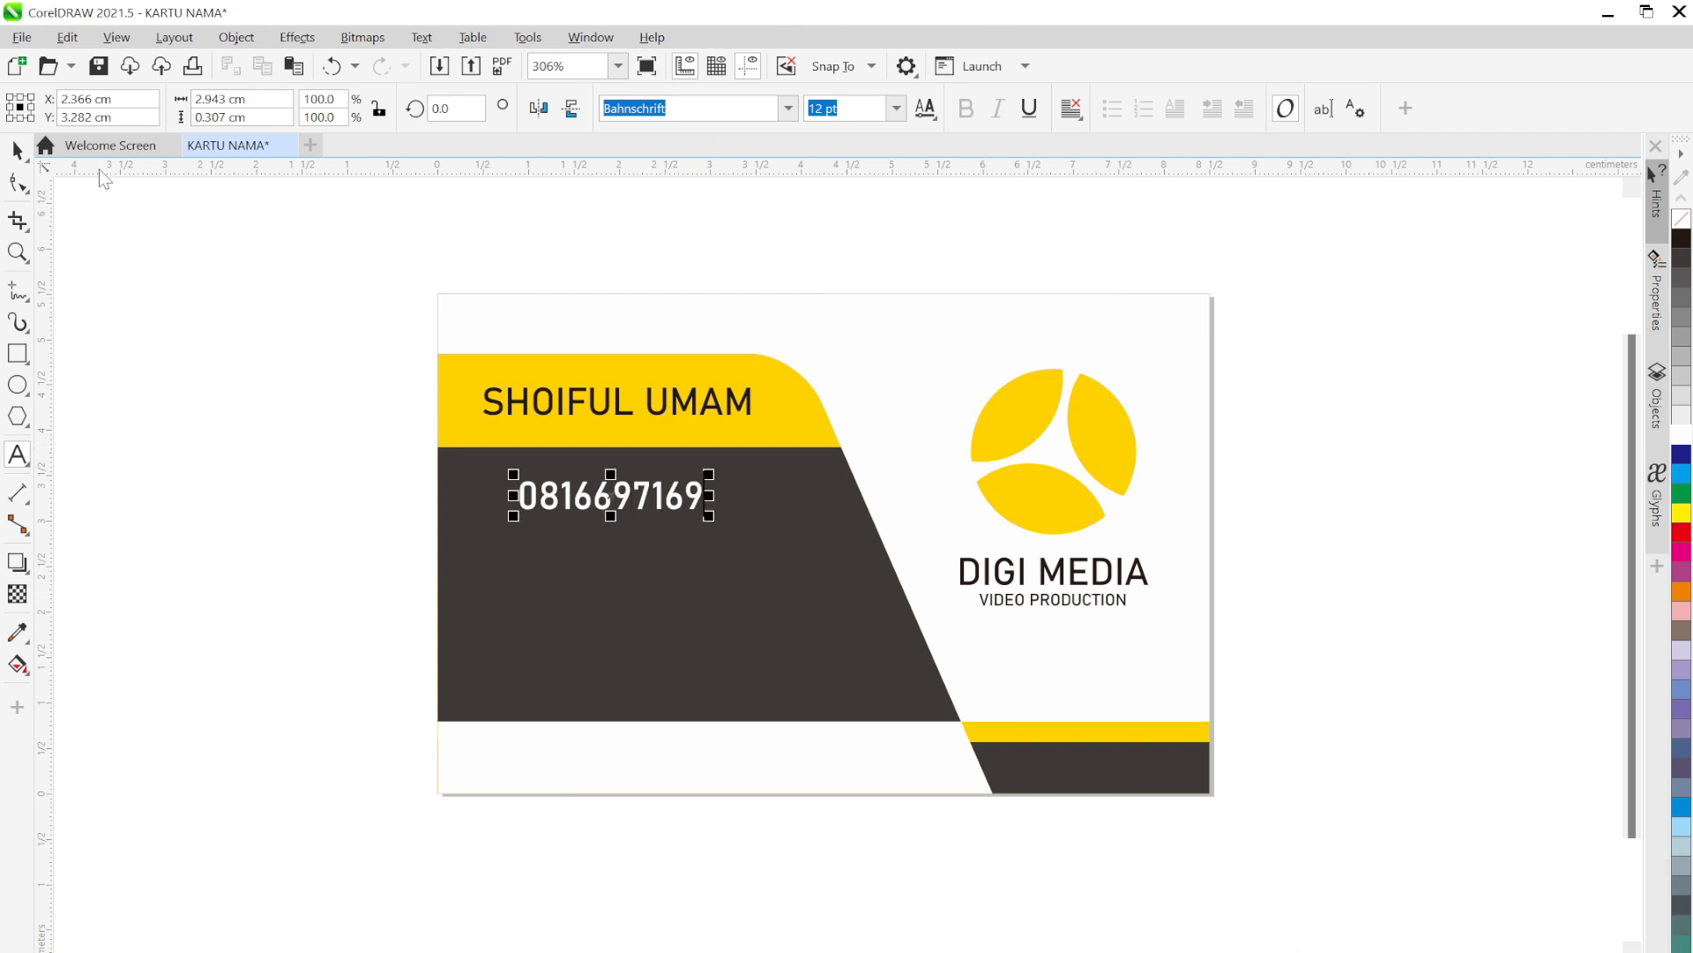
left_click(16, 152)
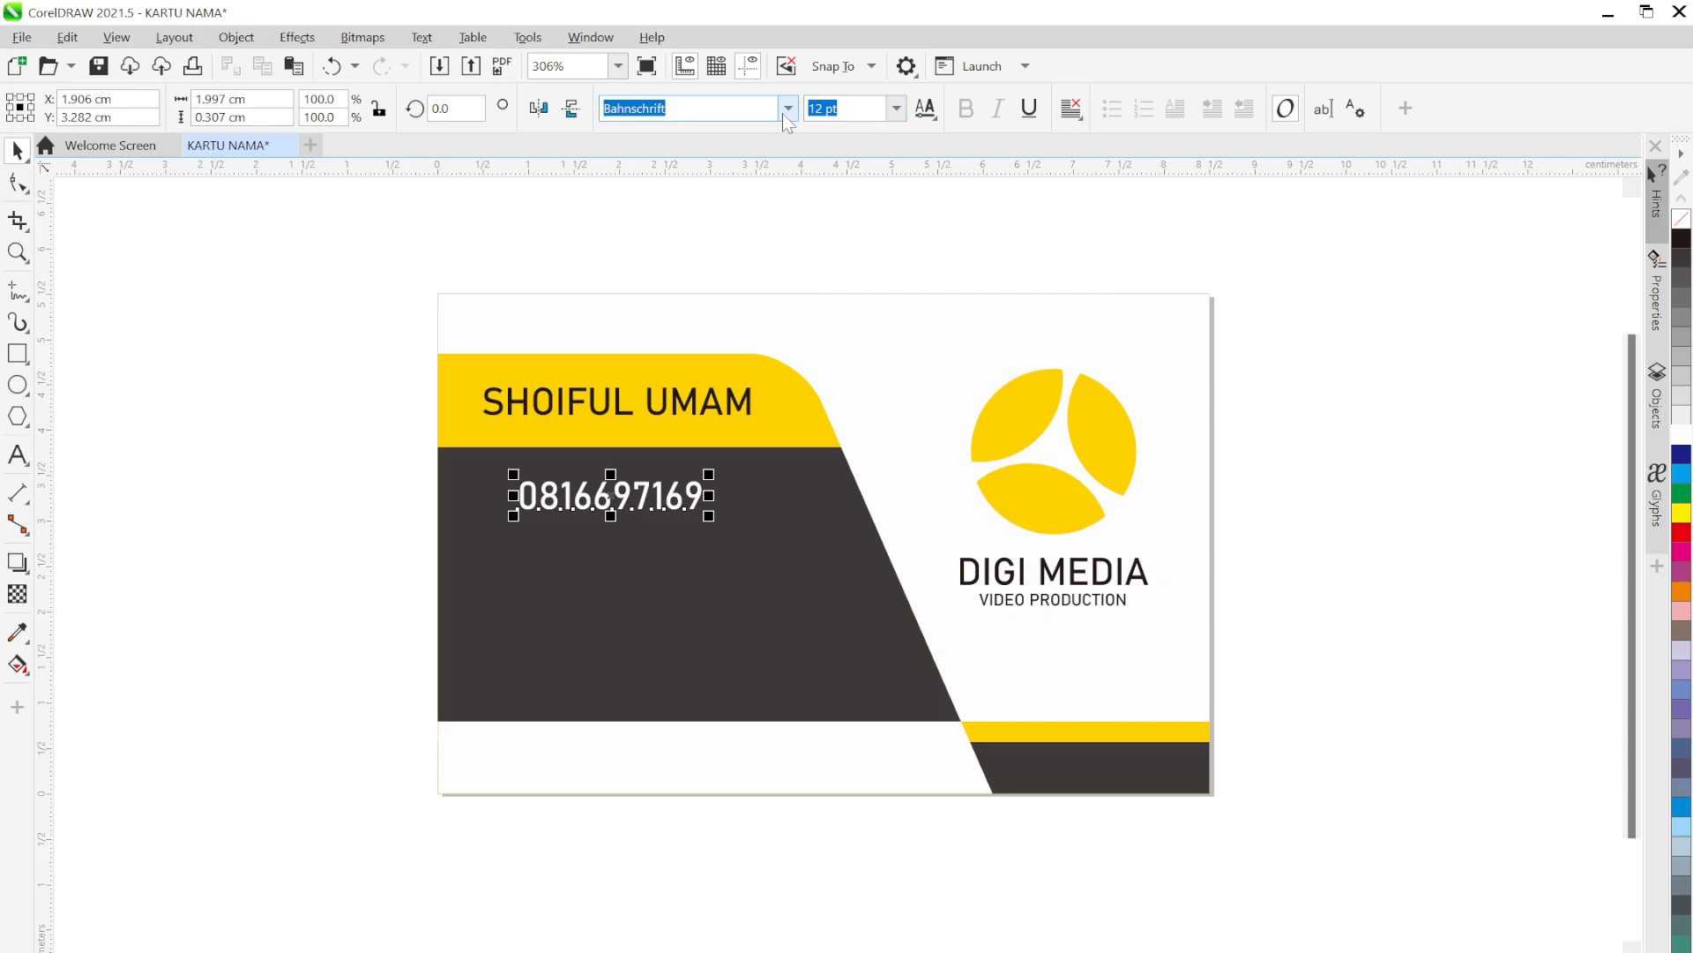
Set the phone number to 7 pt and move it right across the dark panel
left_click(897, 108)
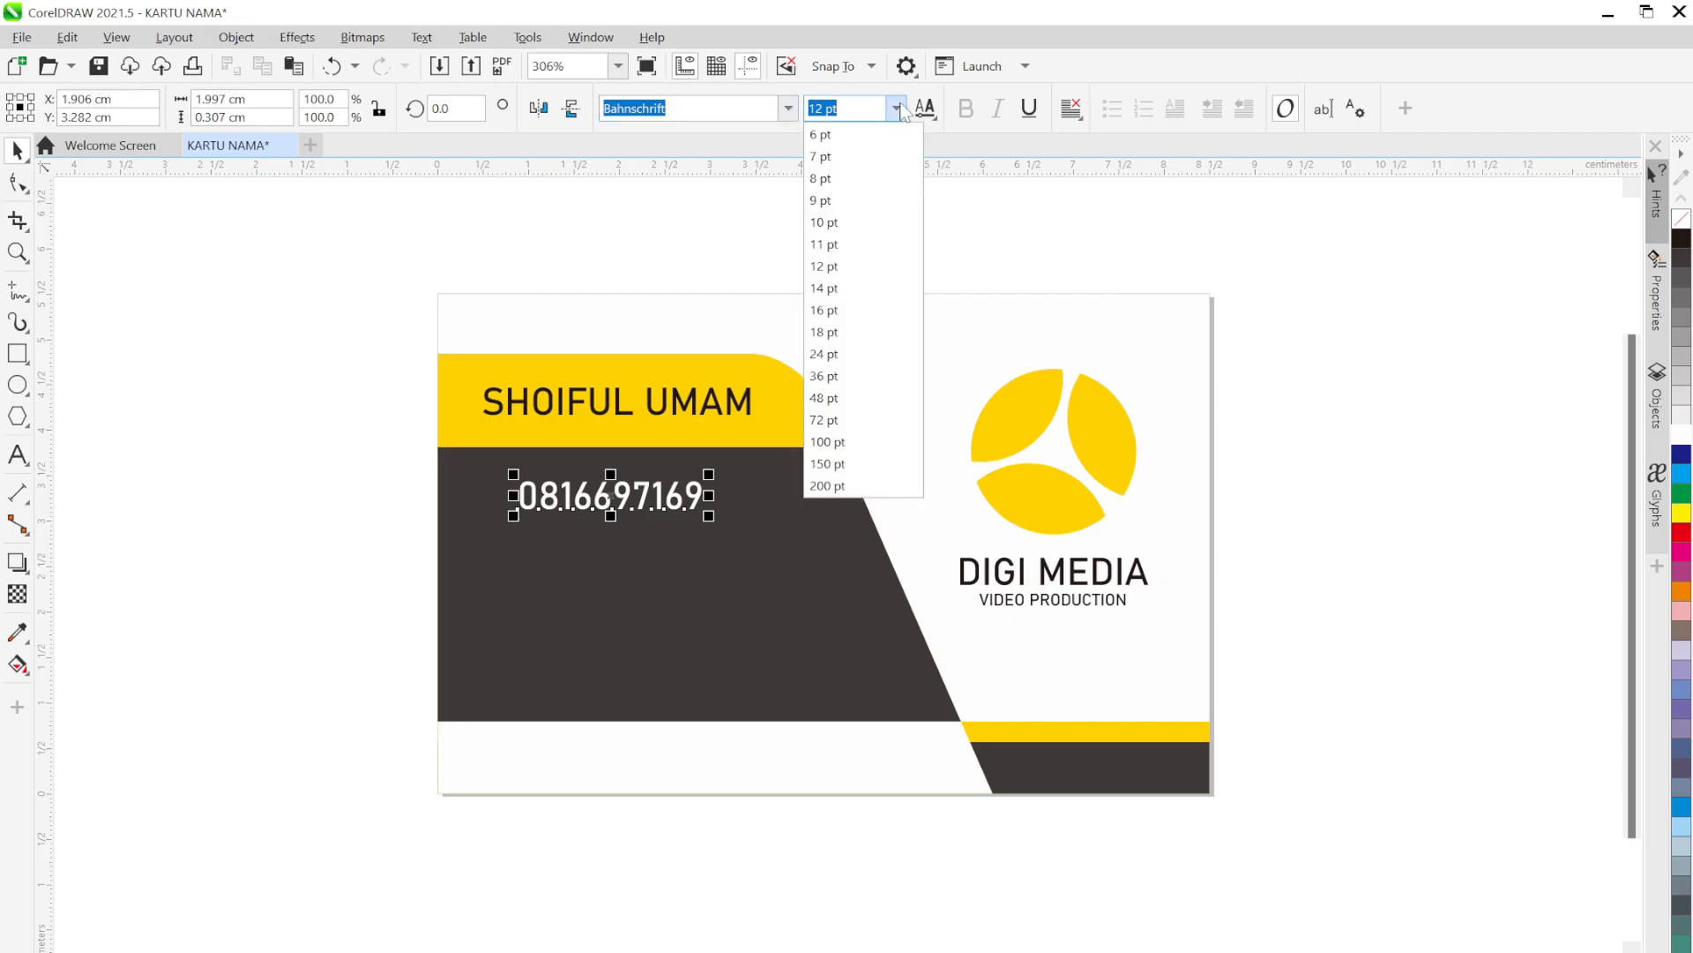
left_click(845, 160)
left_click_drag(548, 524, 608, 571)
left_click(339, 569)
Copy the phone number below it and retype the copy as the contact's e-mail address
right_click(611, 582)
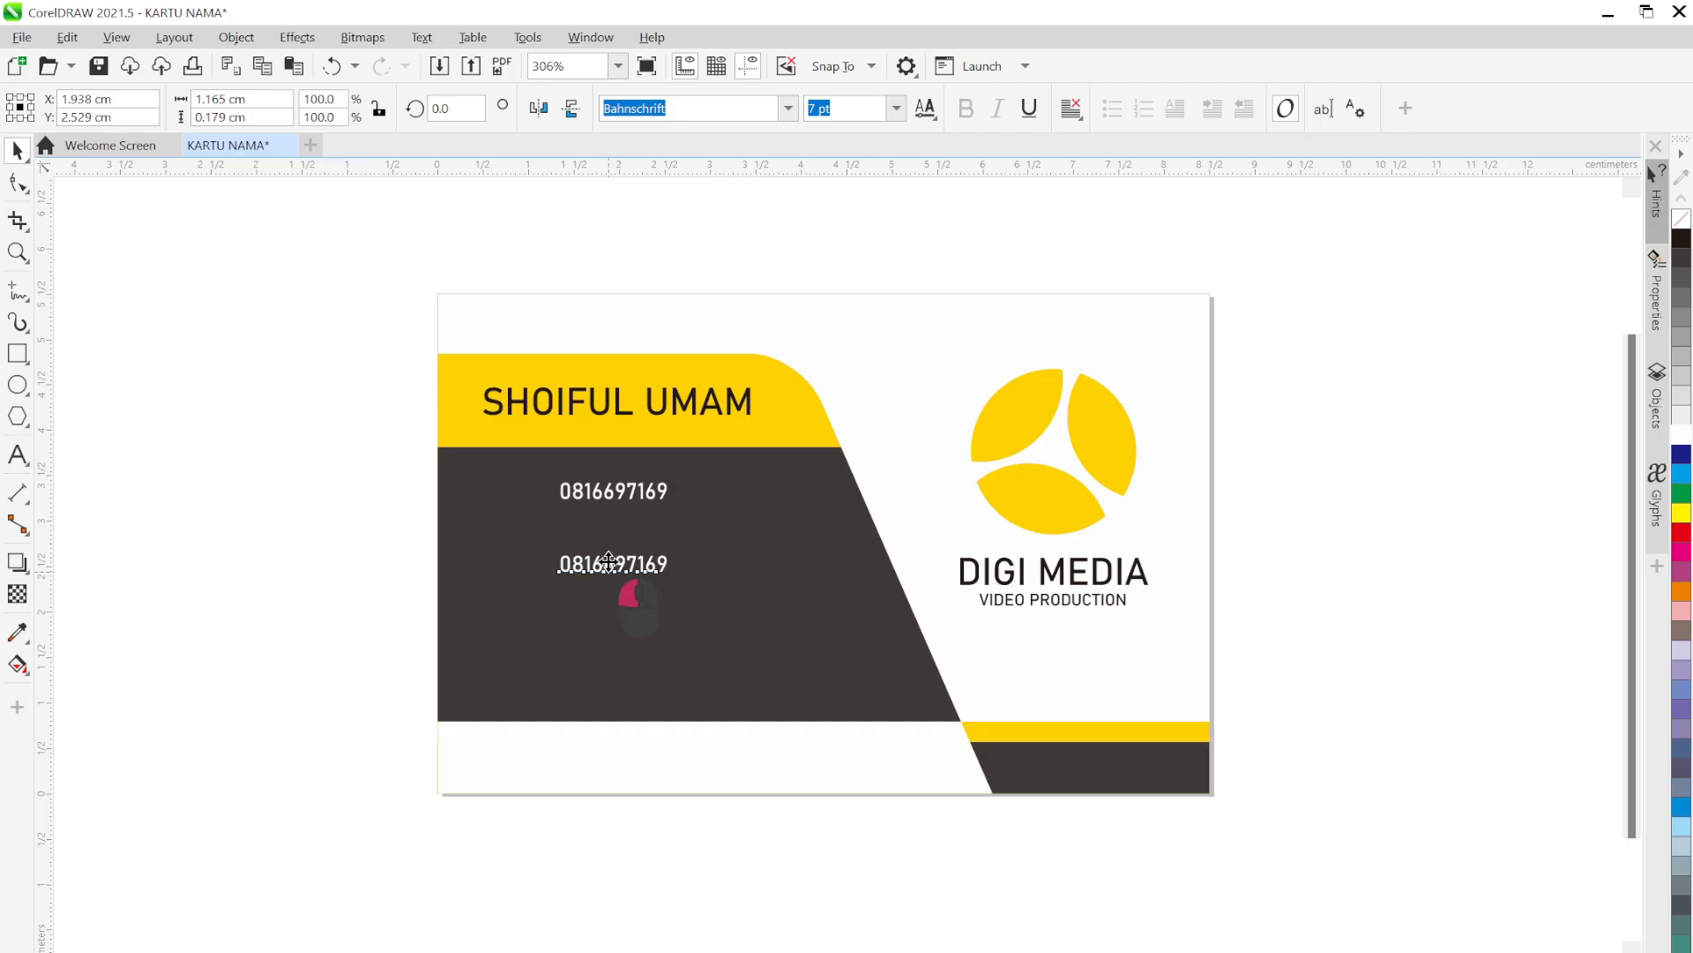
double_click(608, 563)
key("ctrl+a")
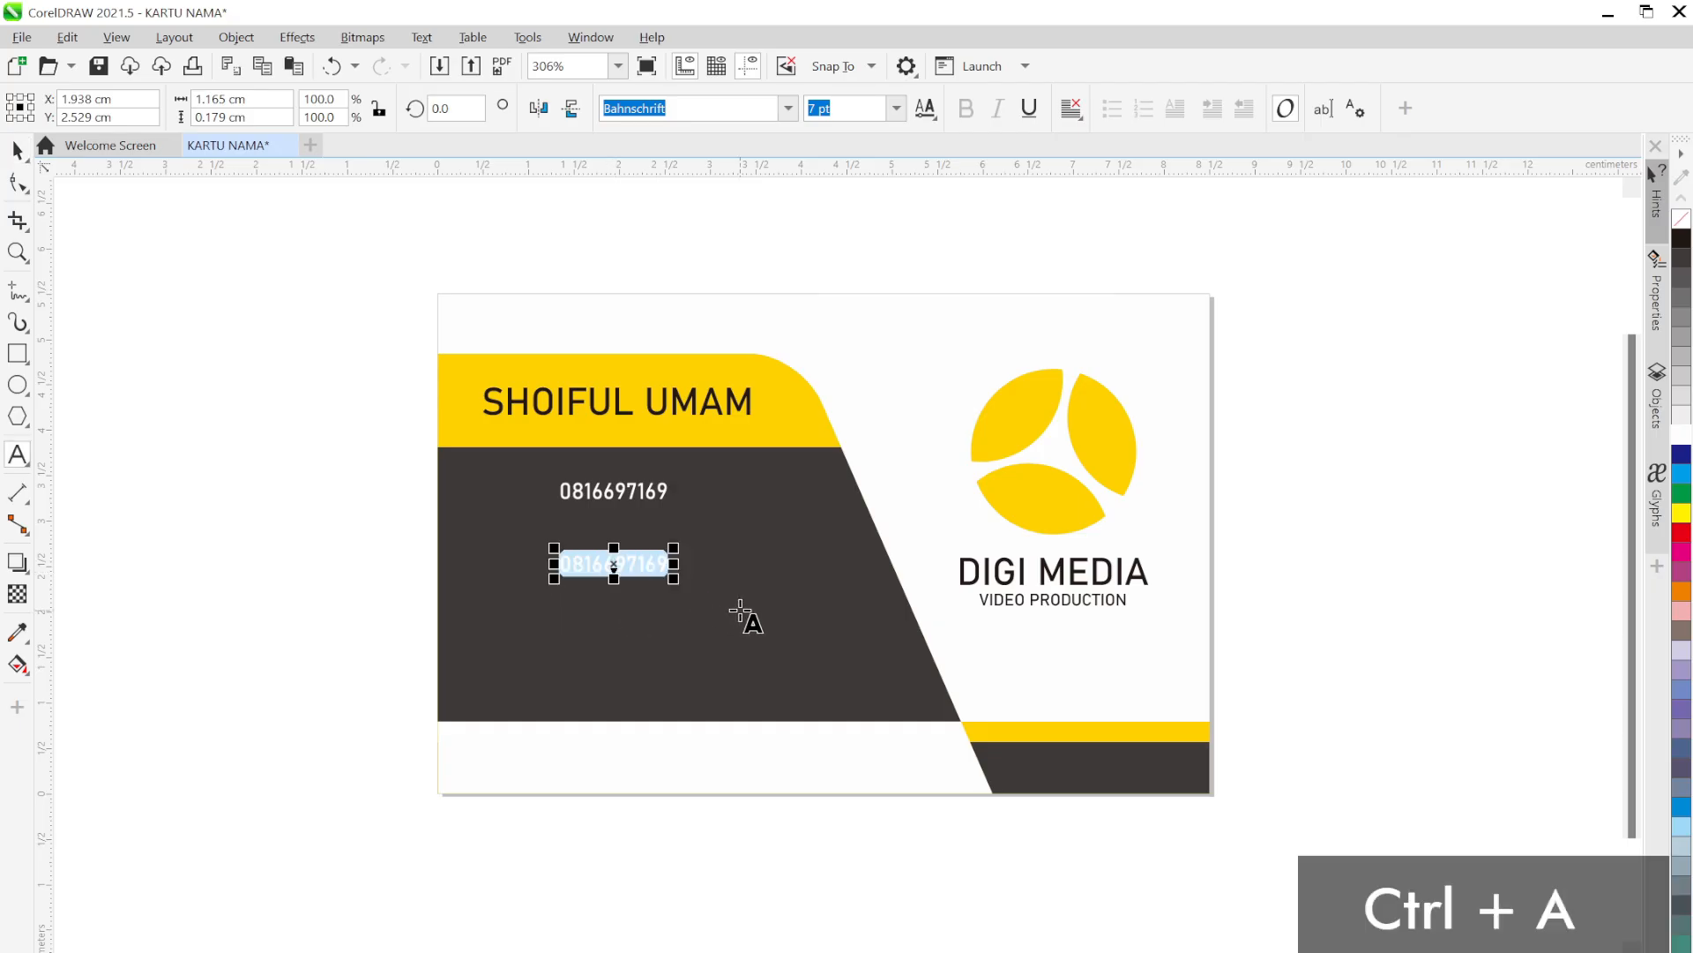
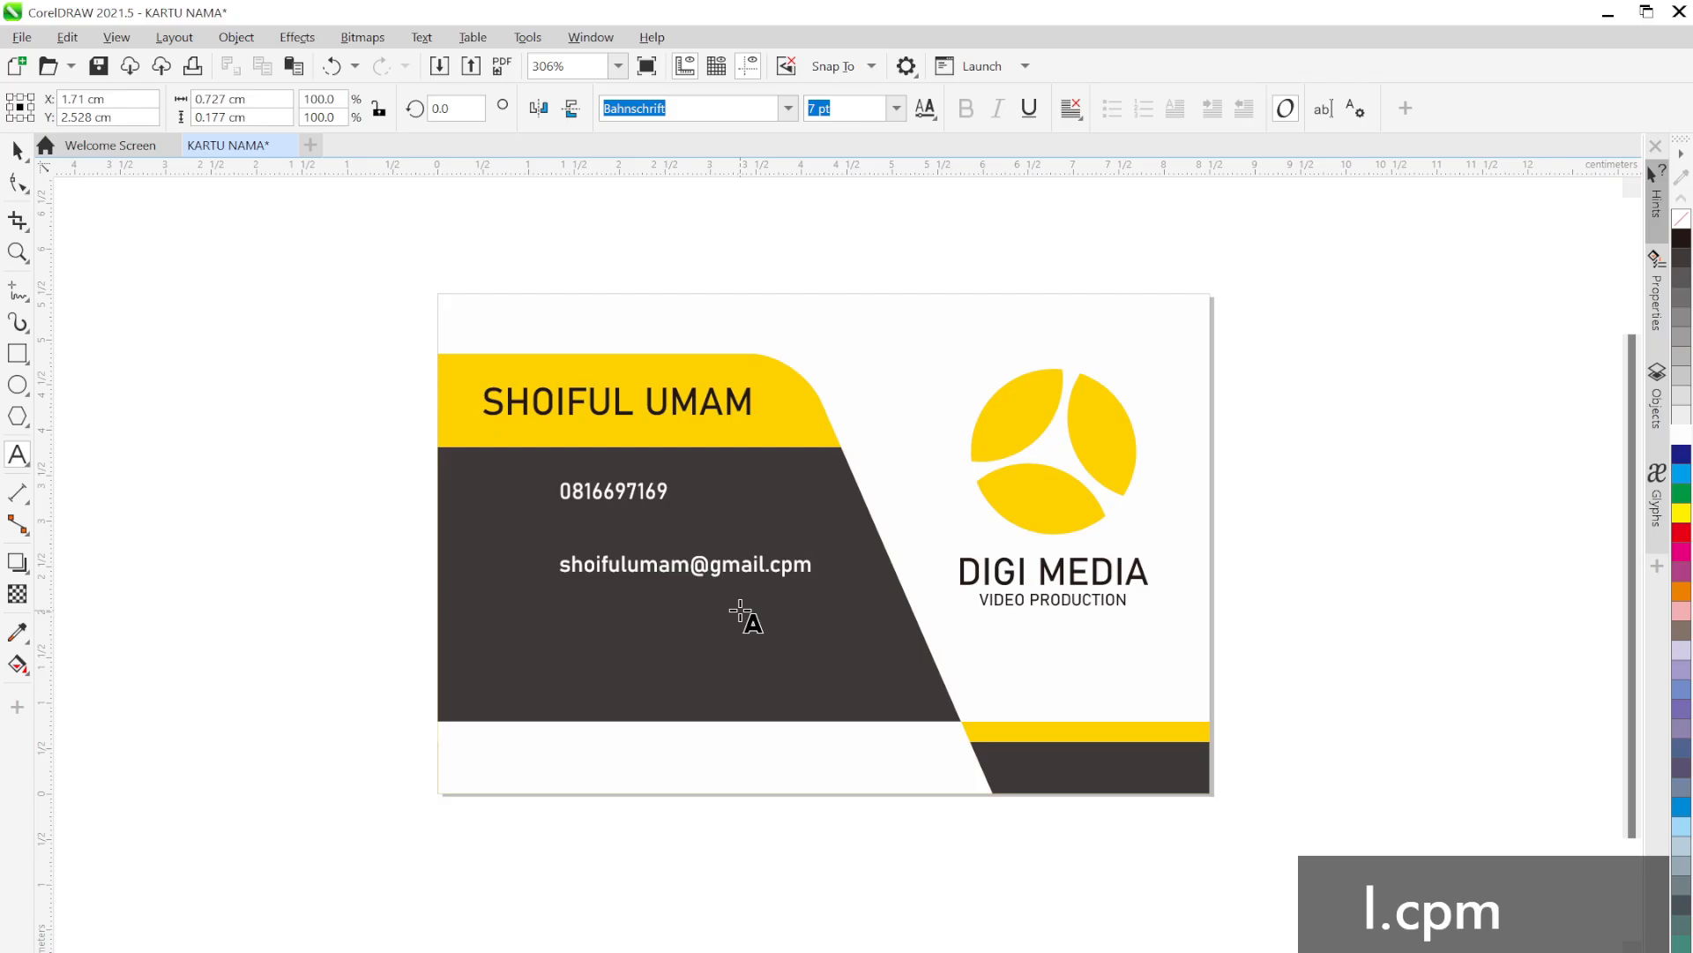
left_click(16, 150)
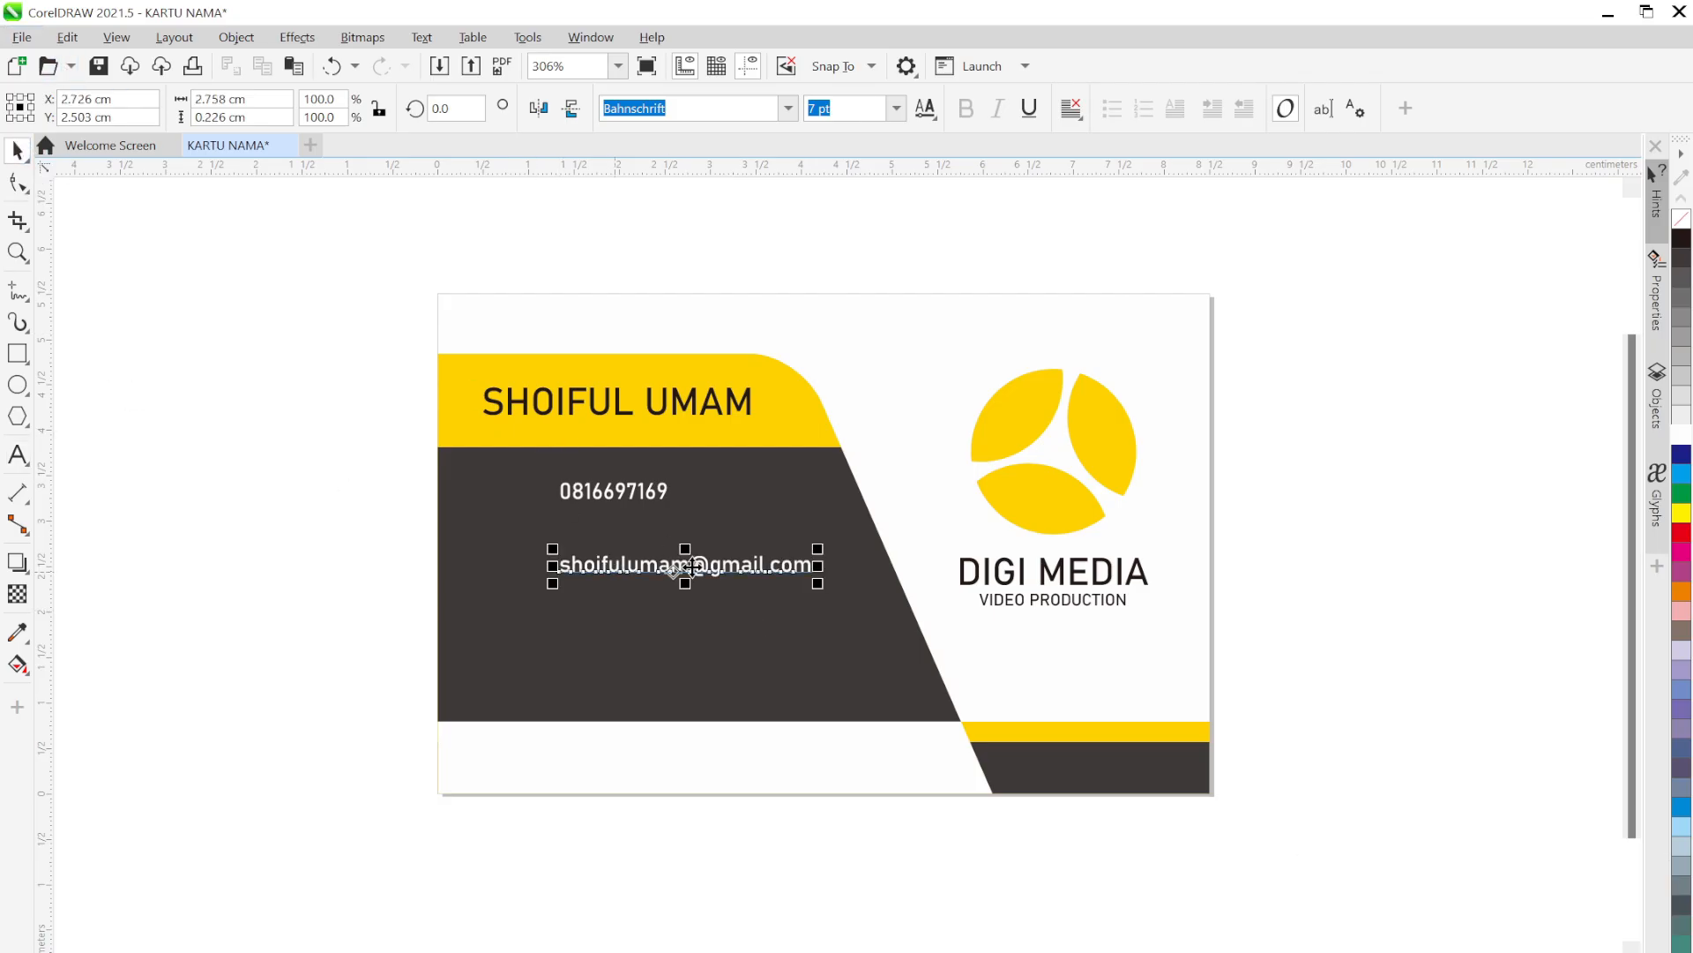
Copy the e-mail line lower and retype it as the two-line street address
left_click_drag(645, 573, 654, 648)
double_click(668, 652)
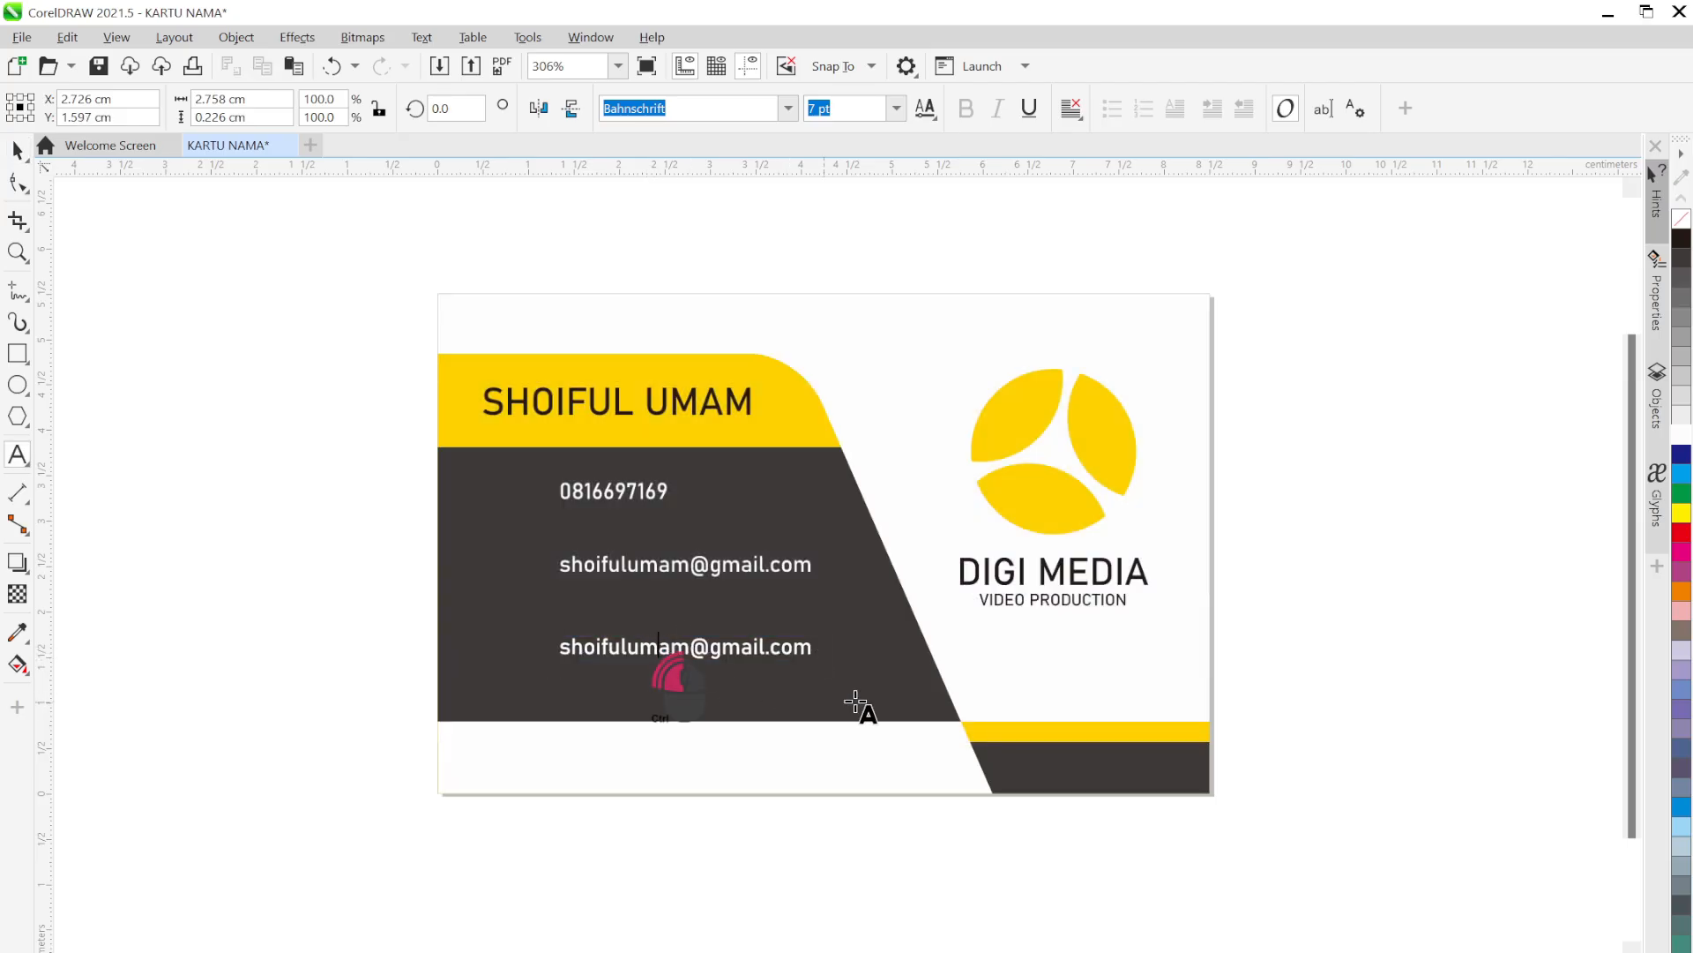
key("ctrl+a")
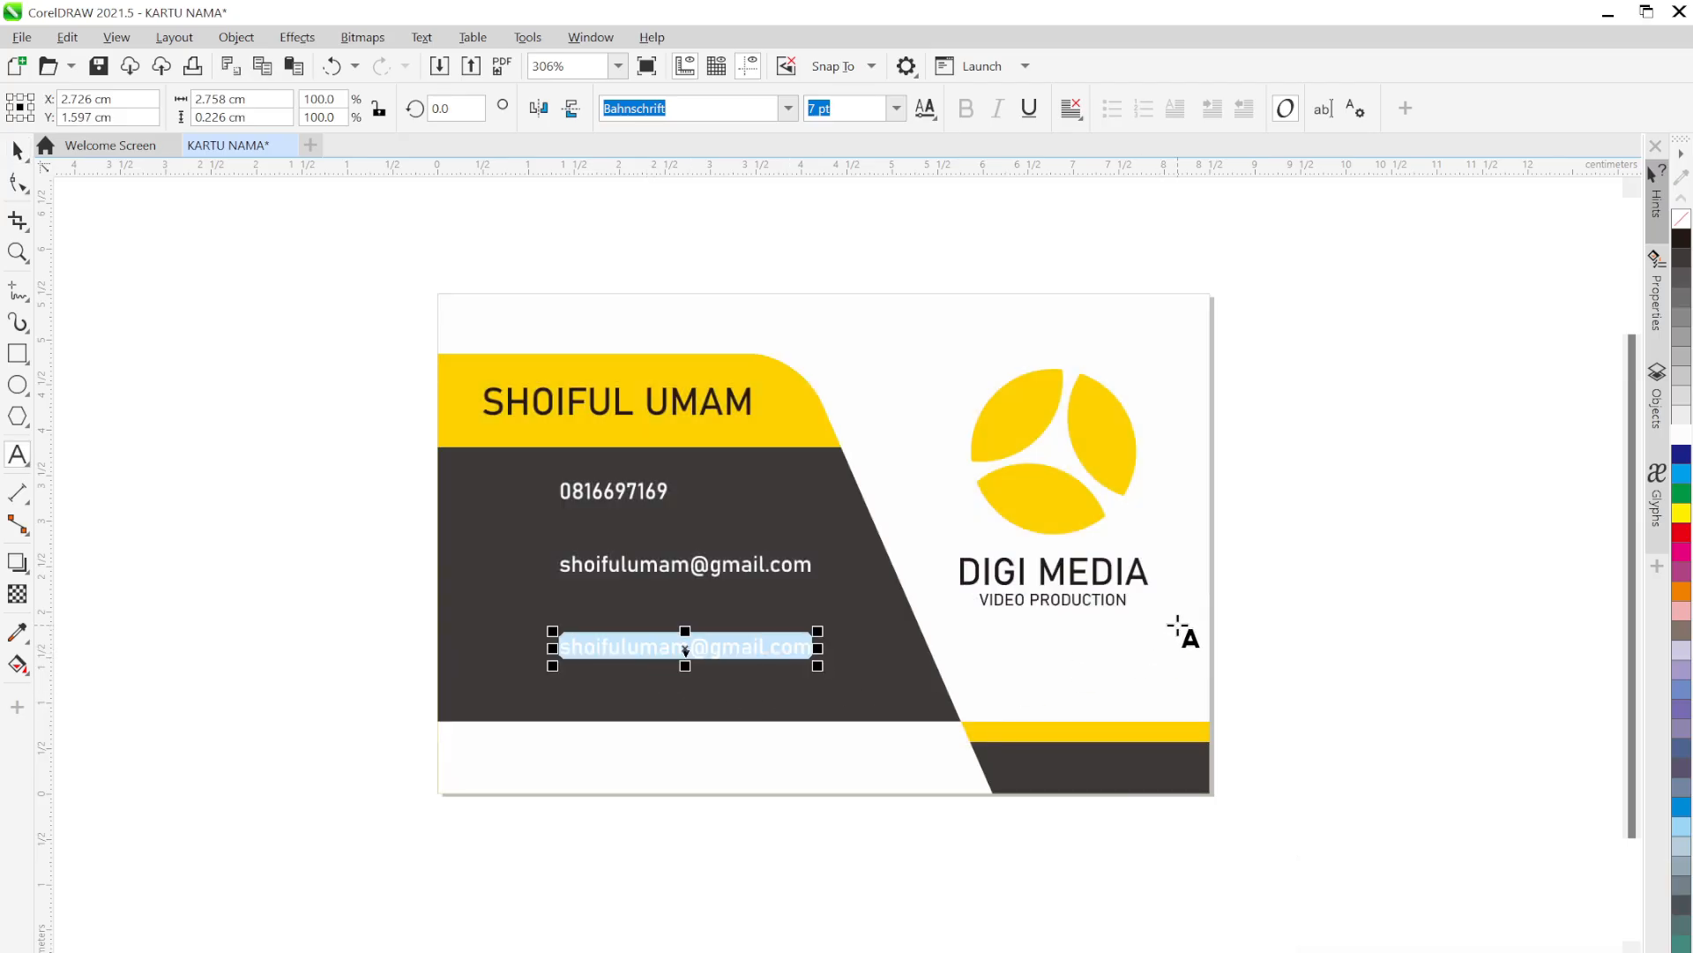
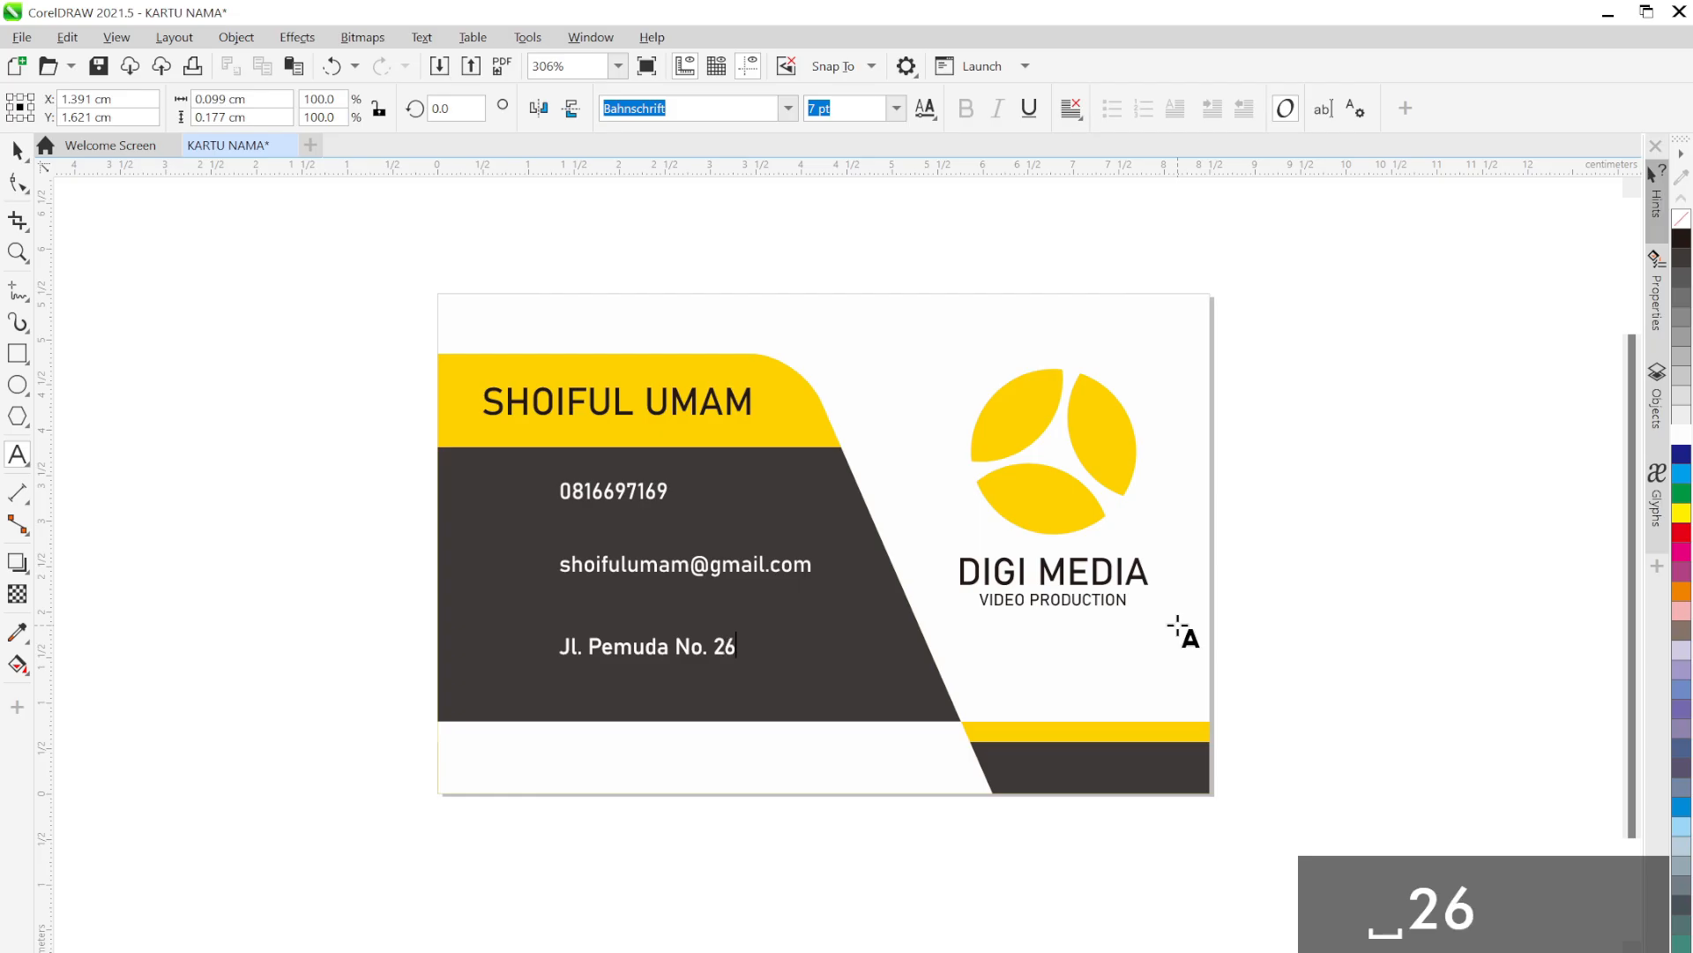
key("Return")
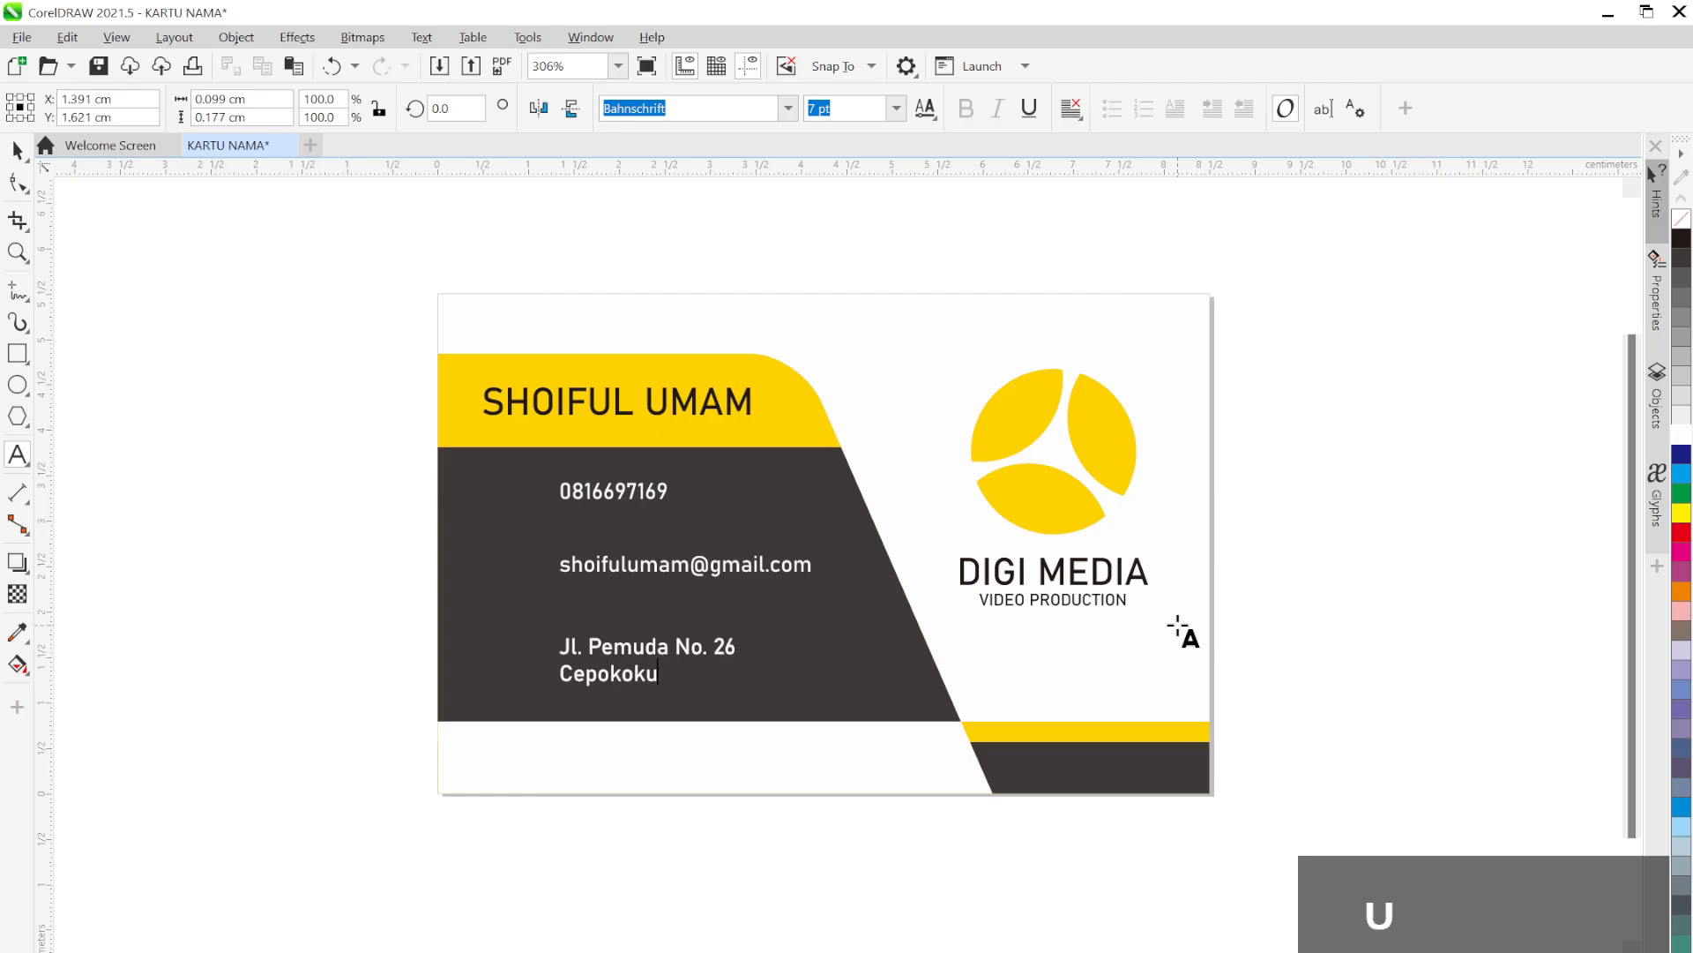
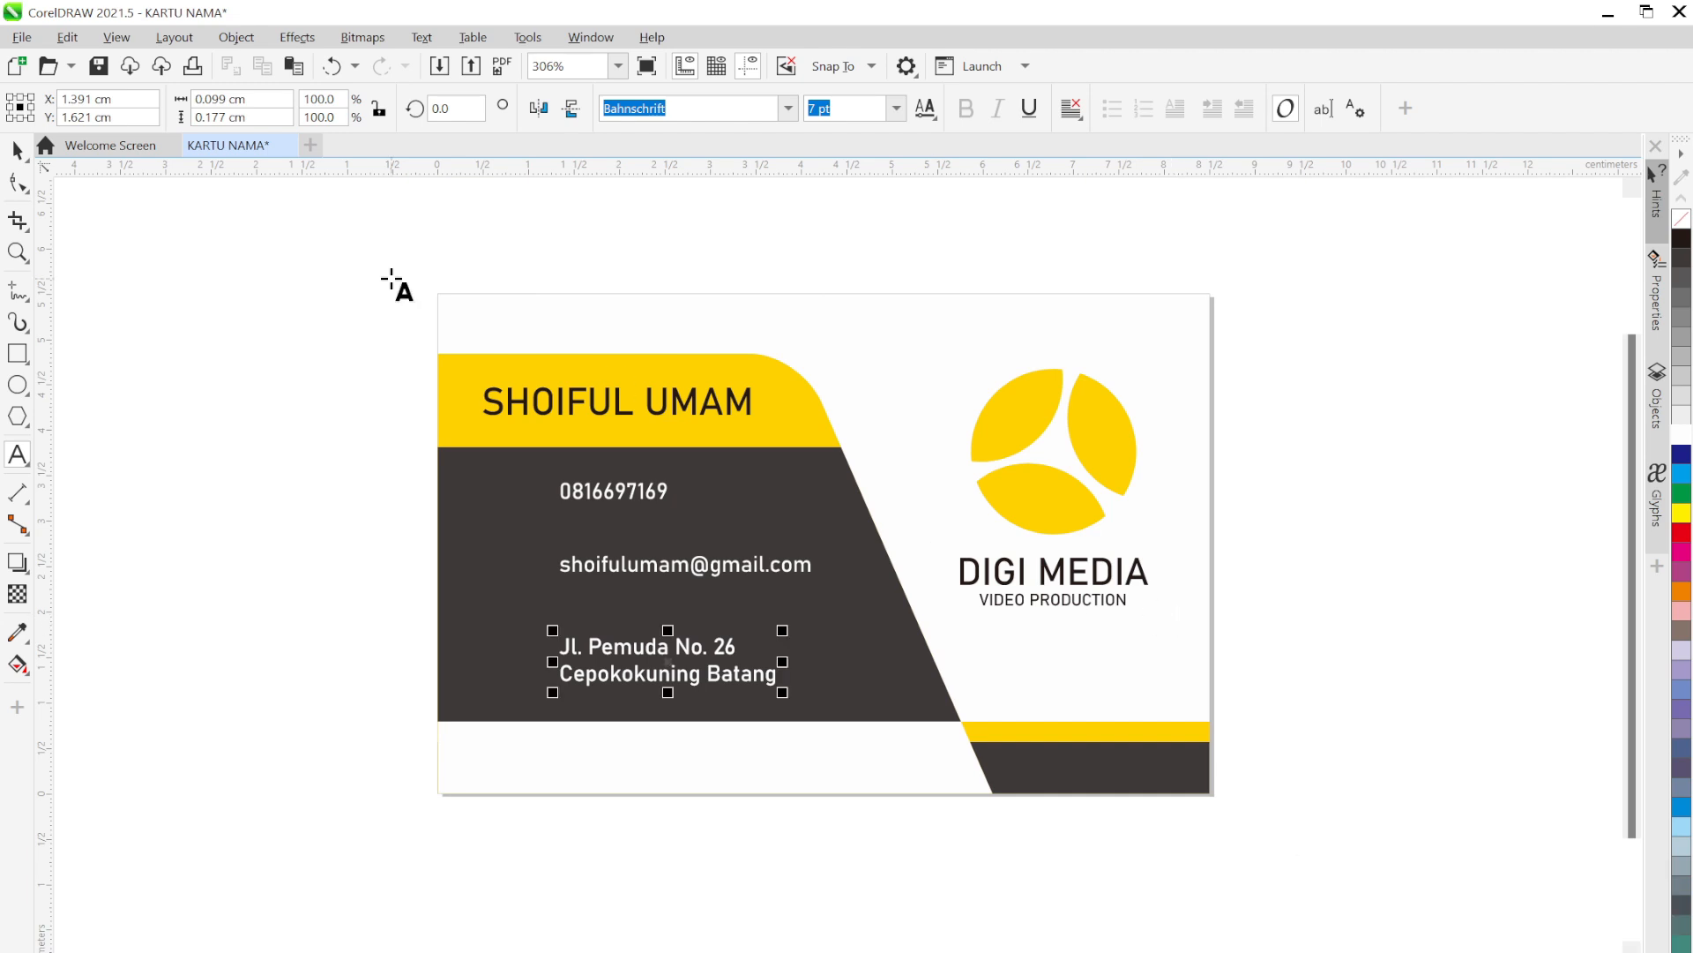
left_click(18, 150)
left_click(163, 483)
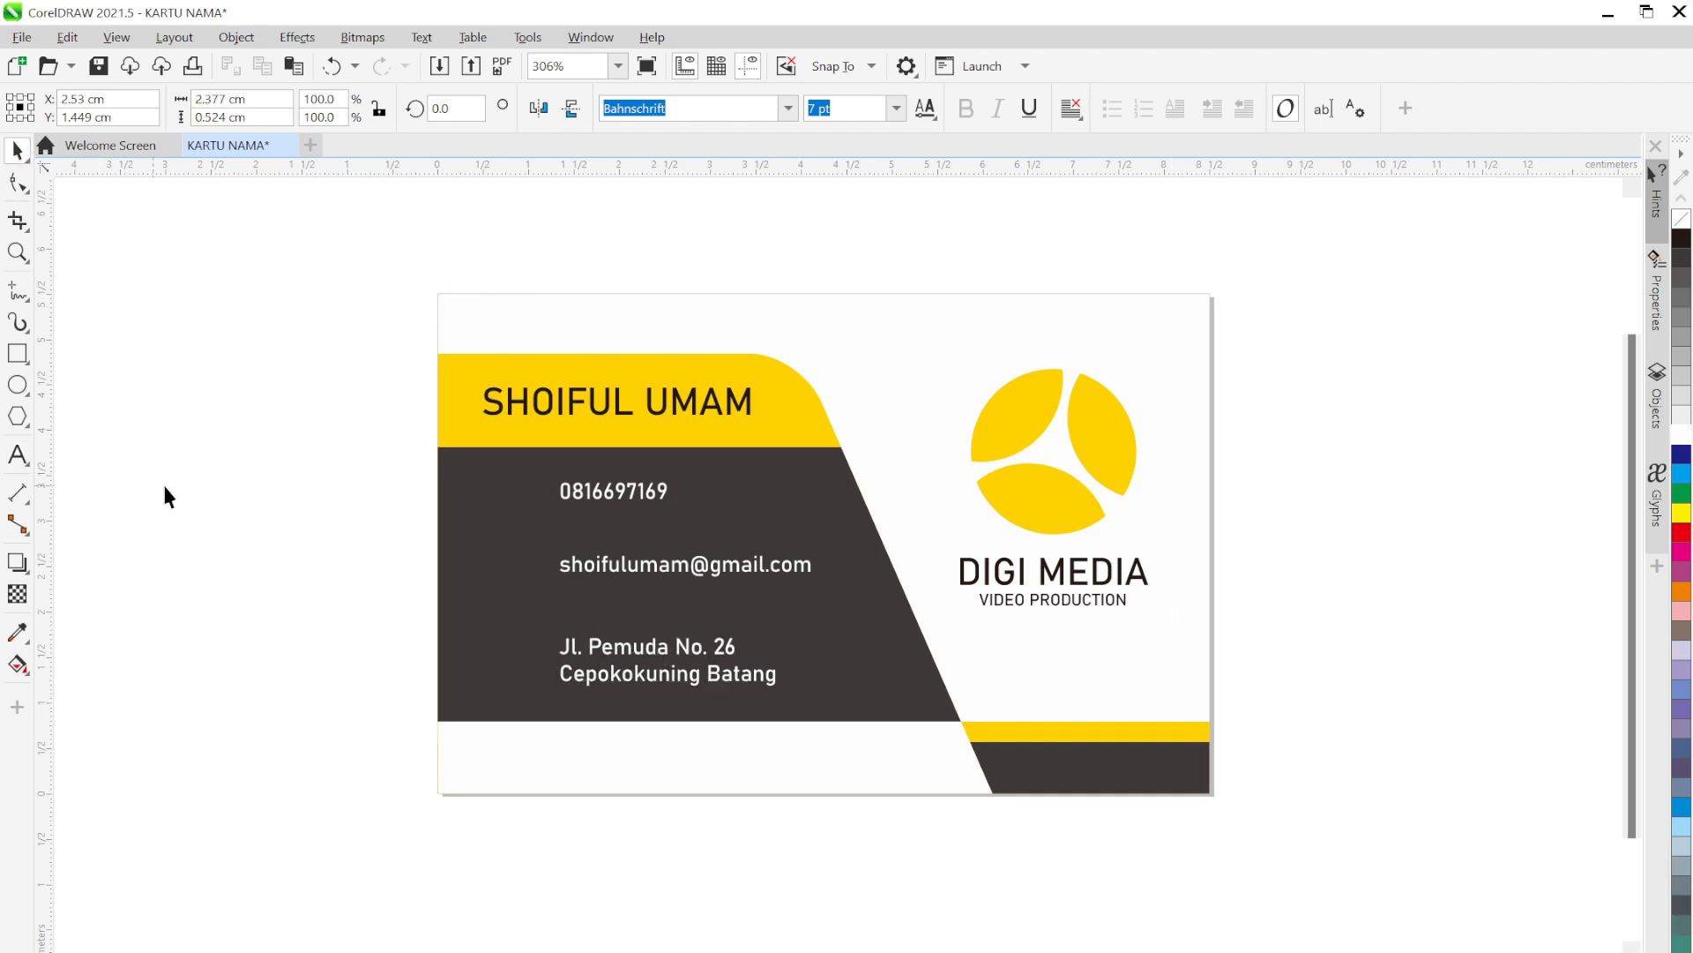
Nudge the address up slightly and the phone number down slightly
left_click_drag(607, 648, 617, 625)
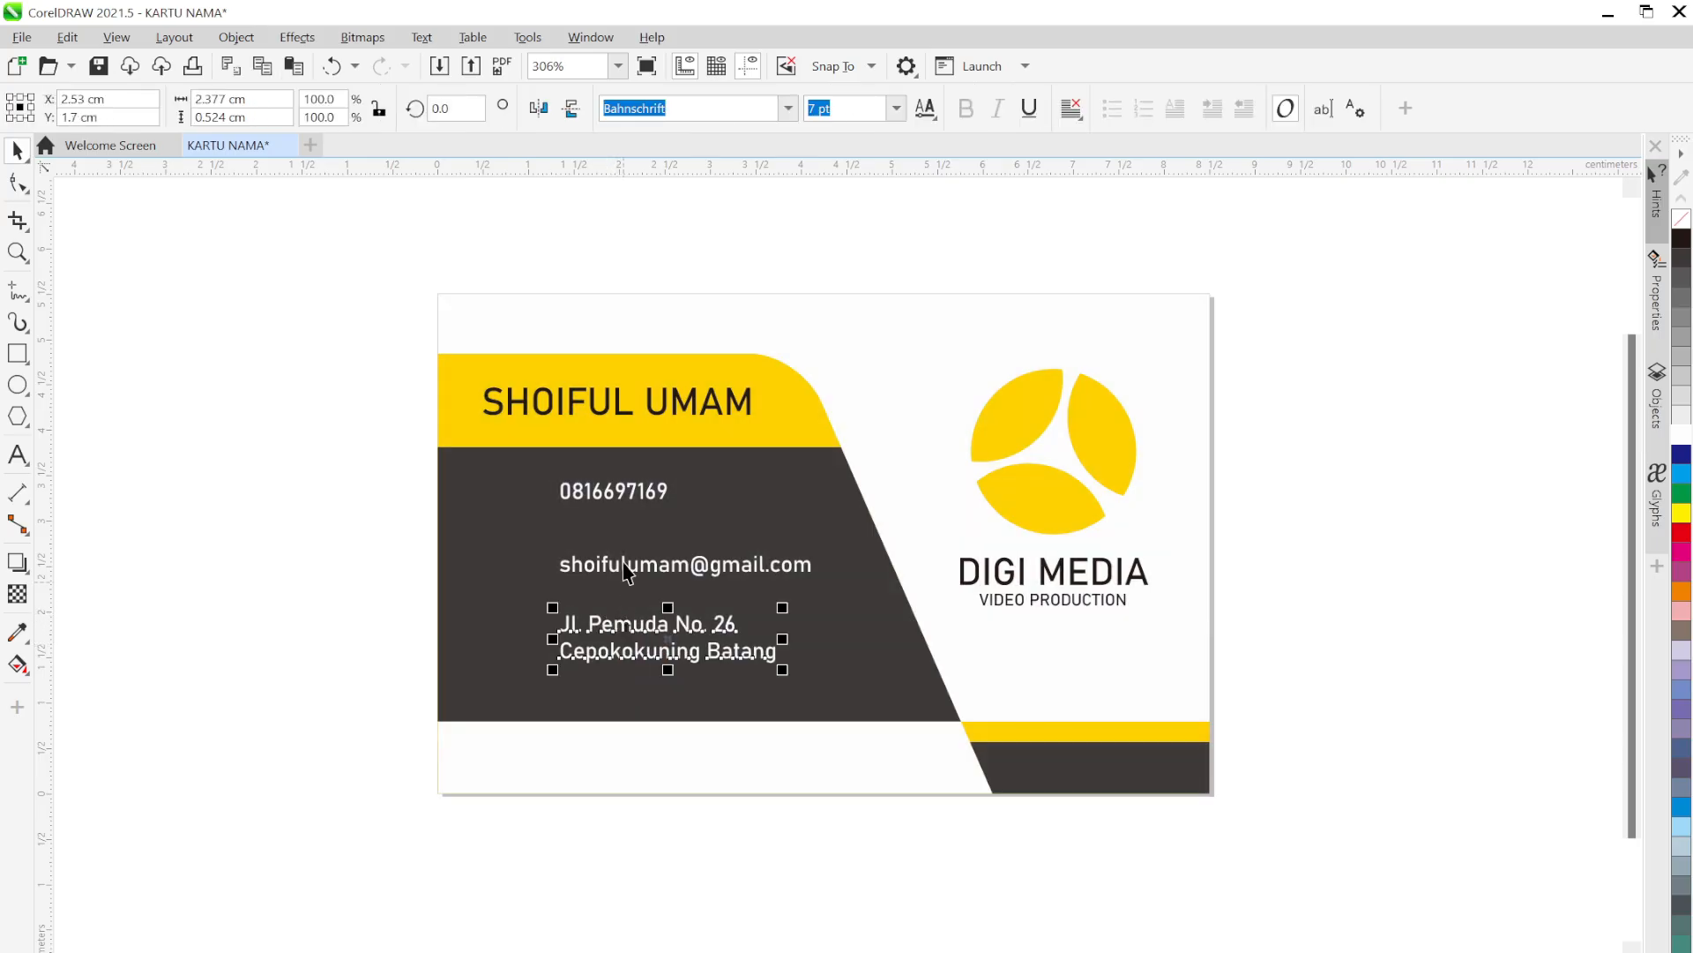
left_click_drag(639, 500, 642, 520)
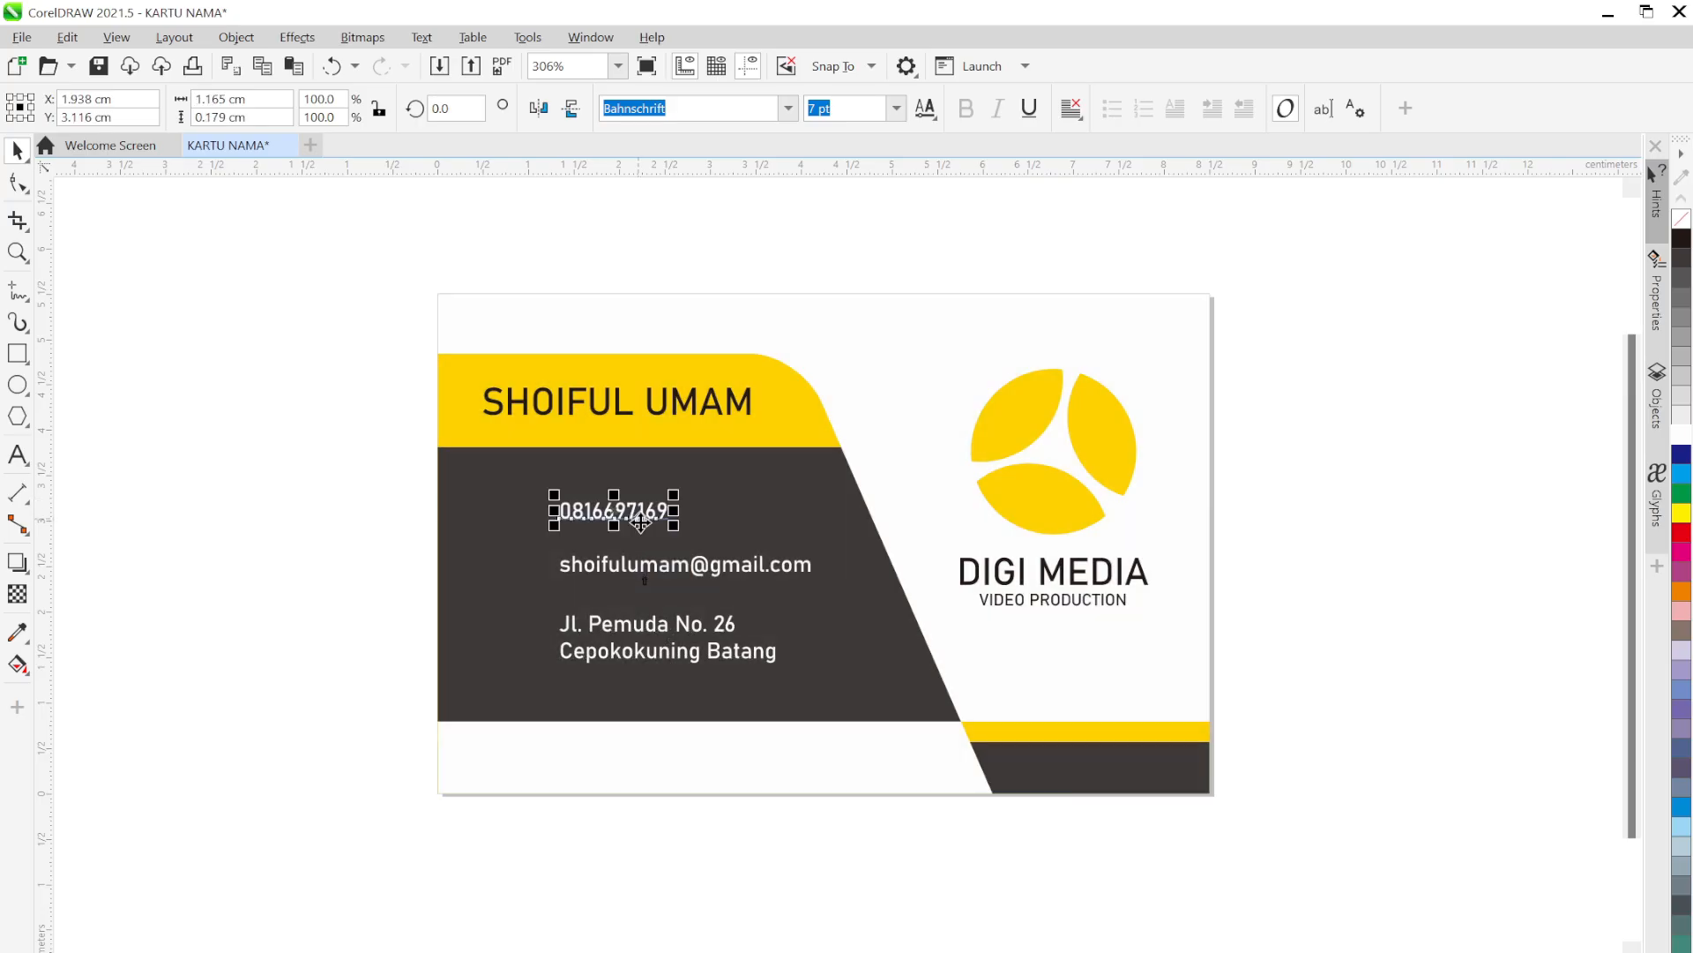
left_click(298, 556)
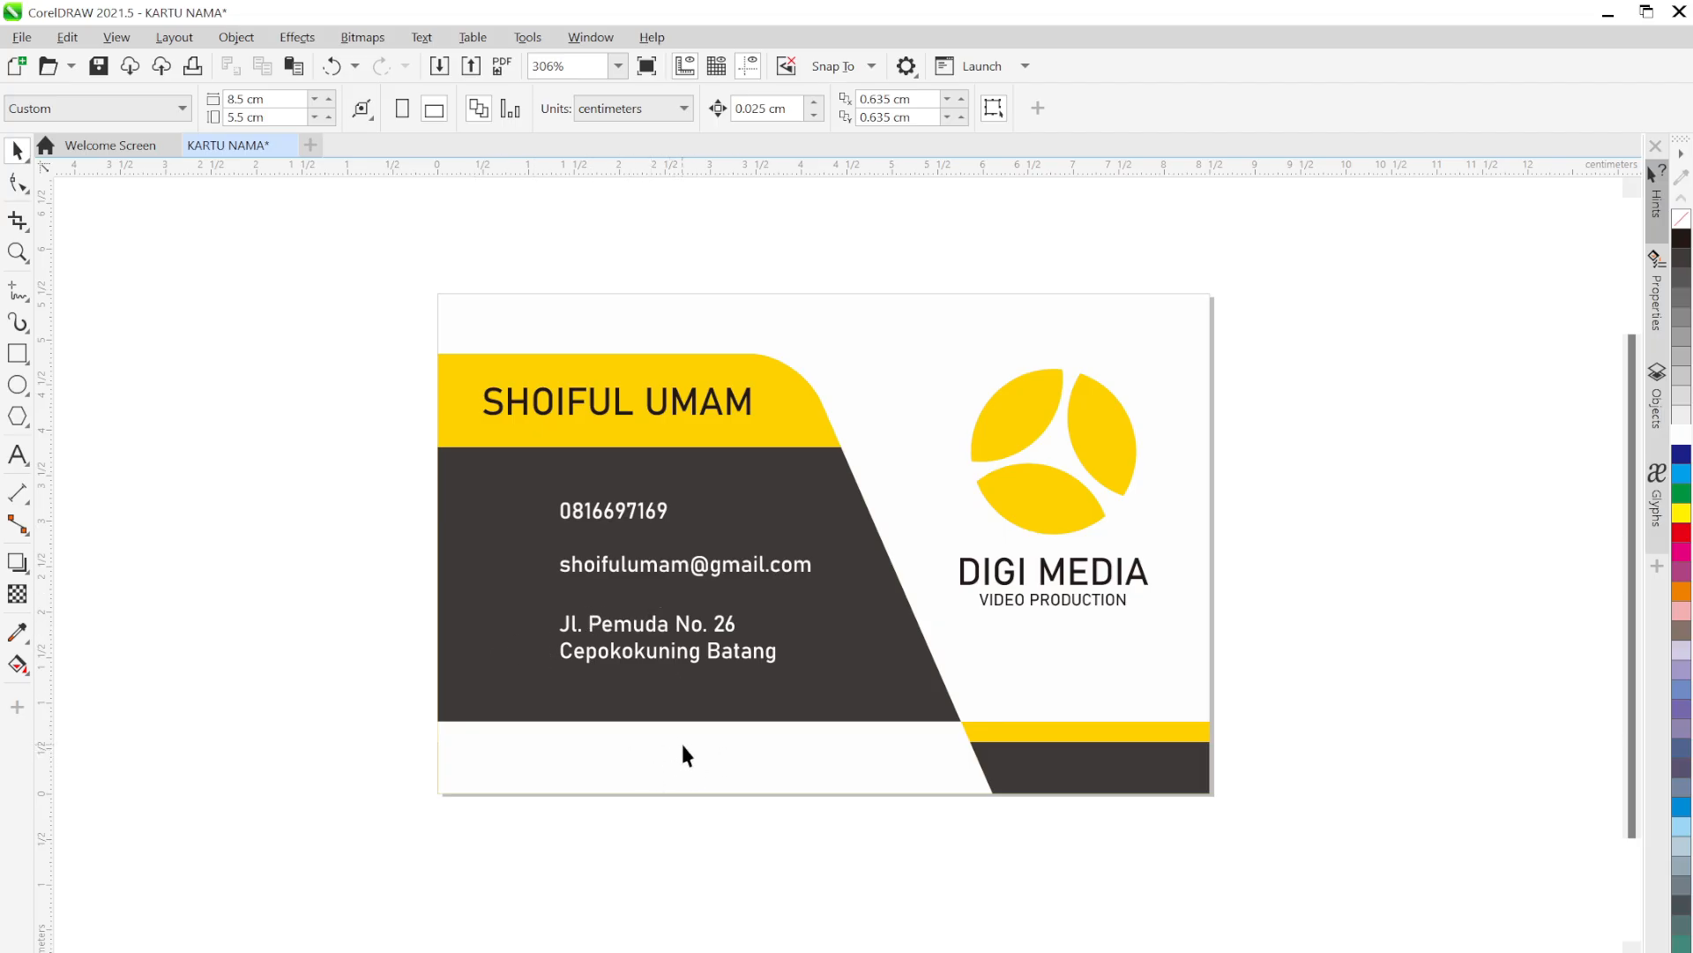
Drop a copy of the phone number onto the bottom white strip
left_click(626, 513)
key("Escape")
left_click_drag(628, 515, 612, 764)
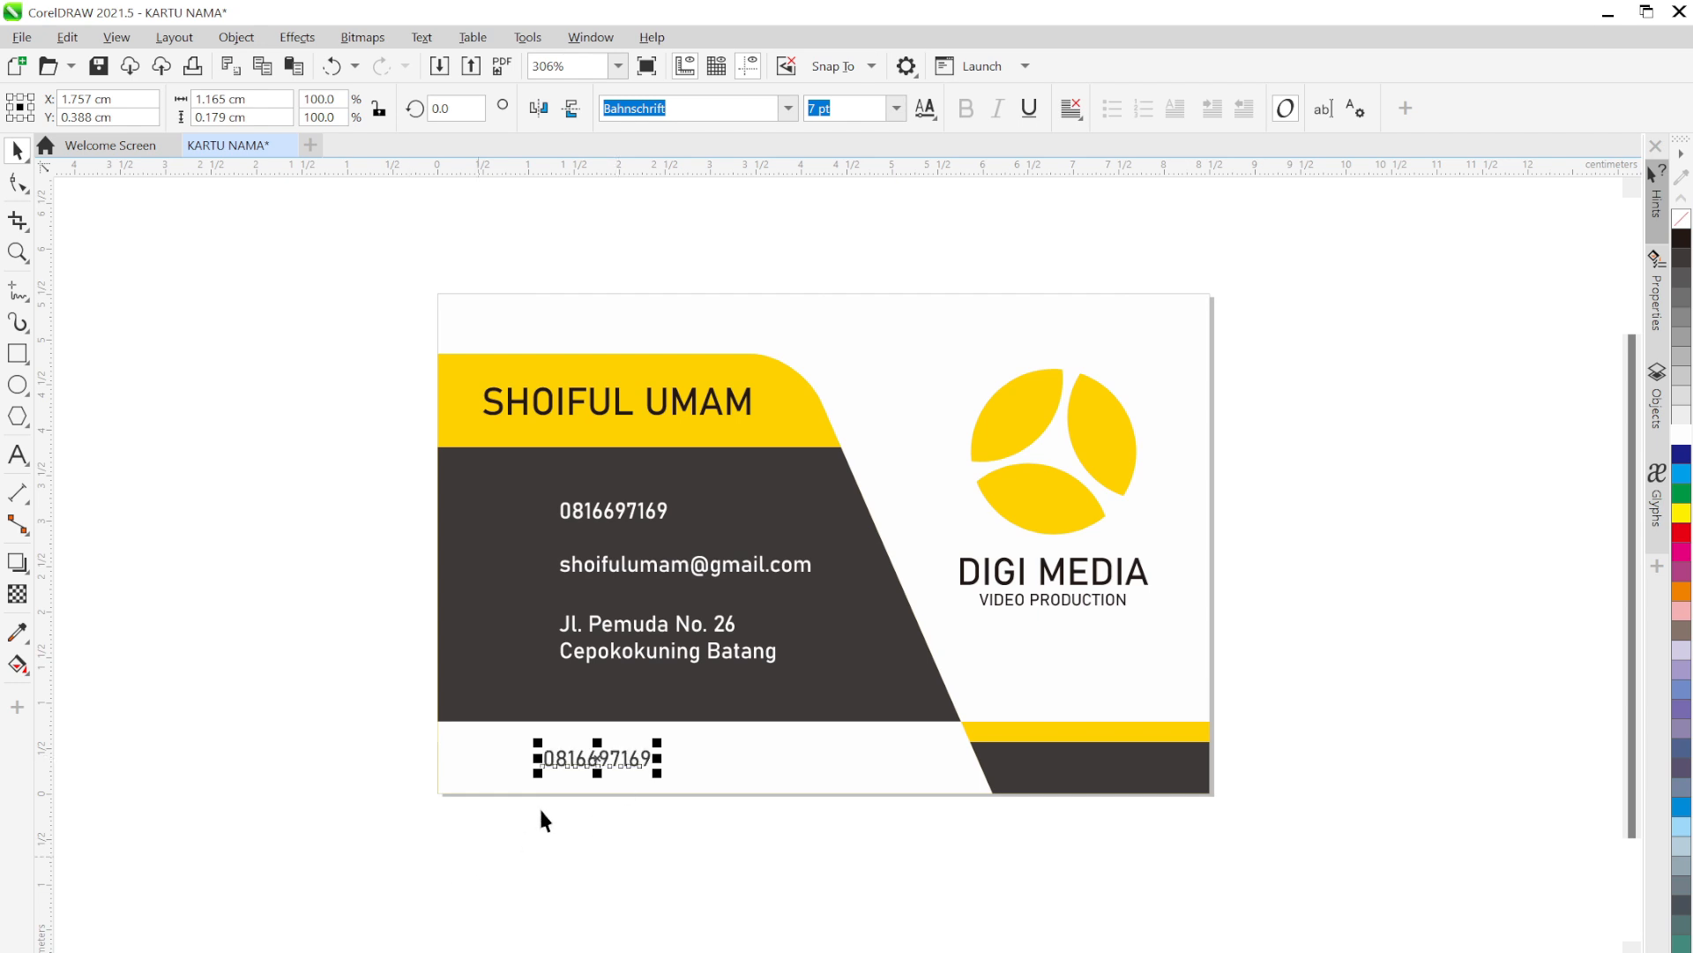
double_click(621, 759)
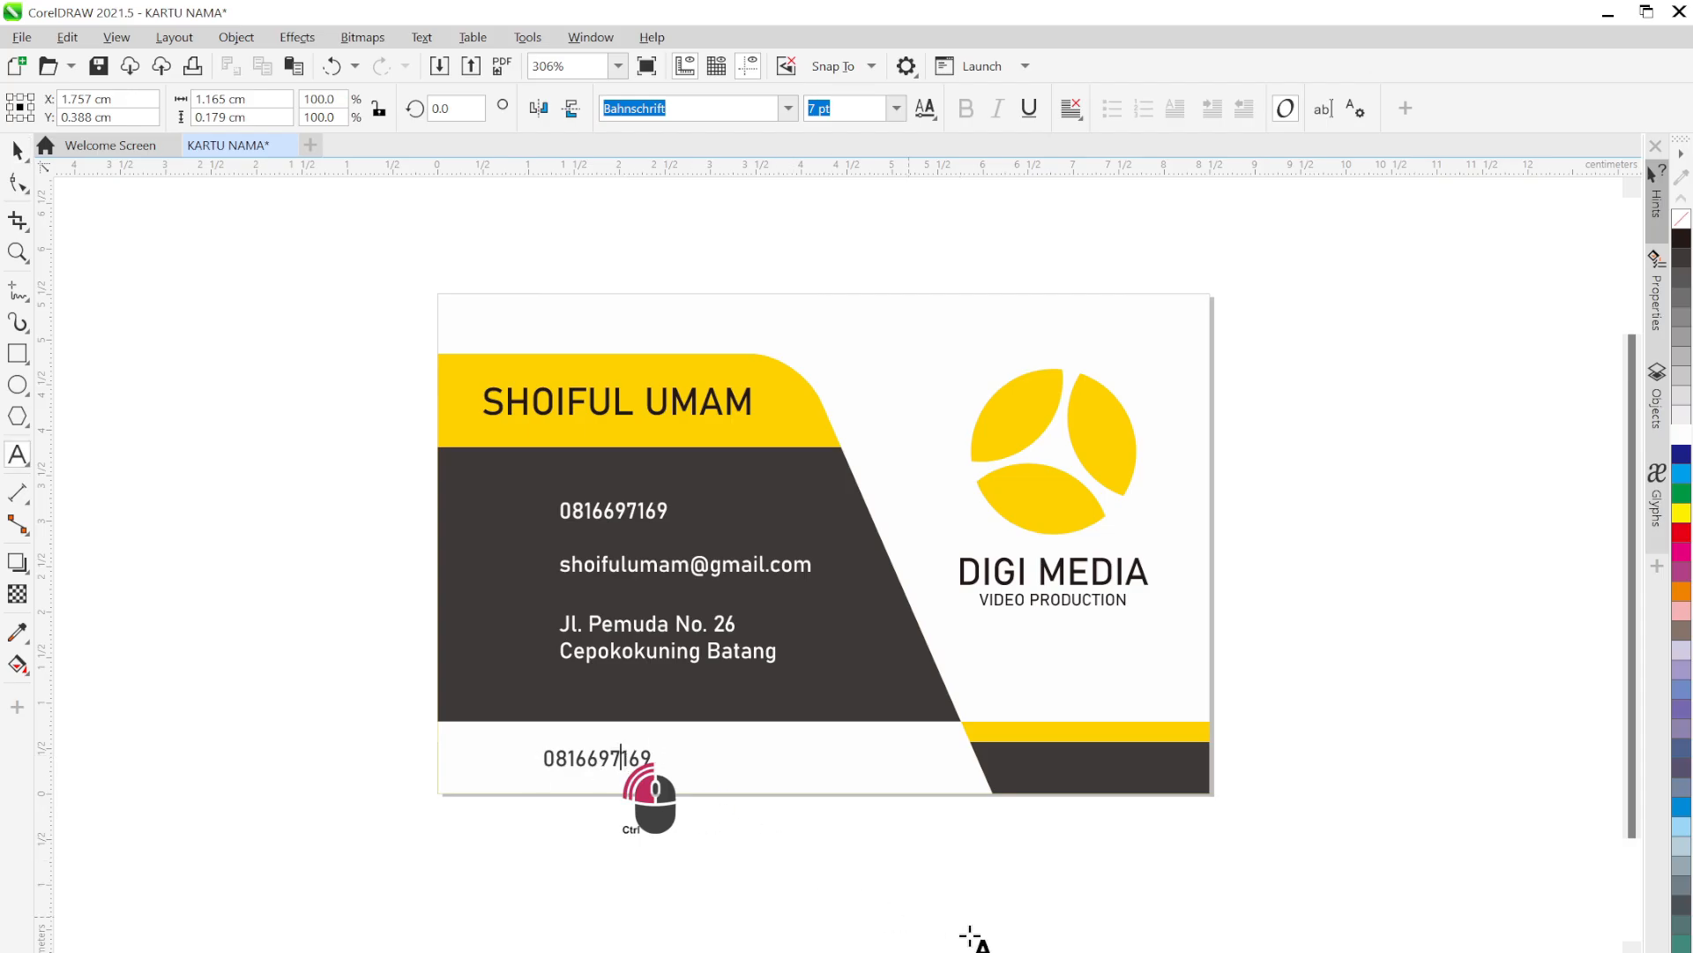
key("ctrl+a")
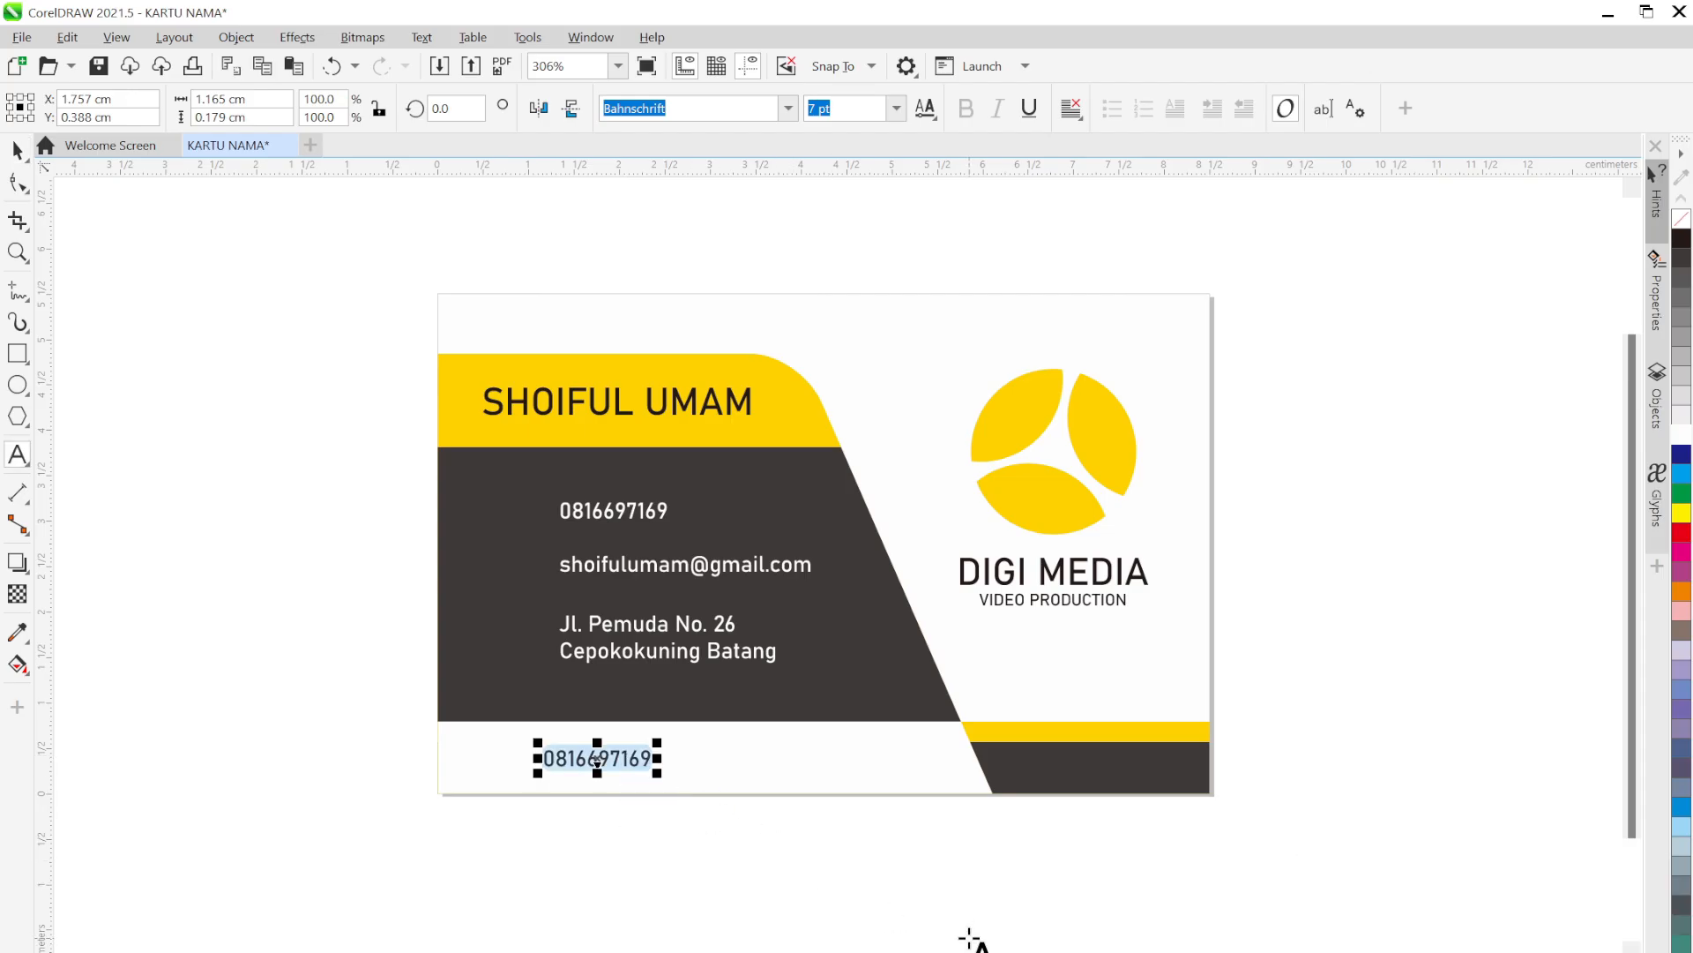
type("www.")
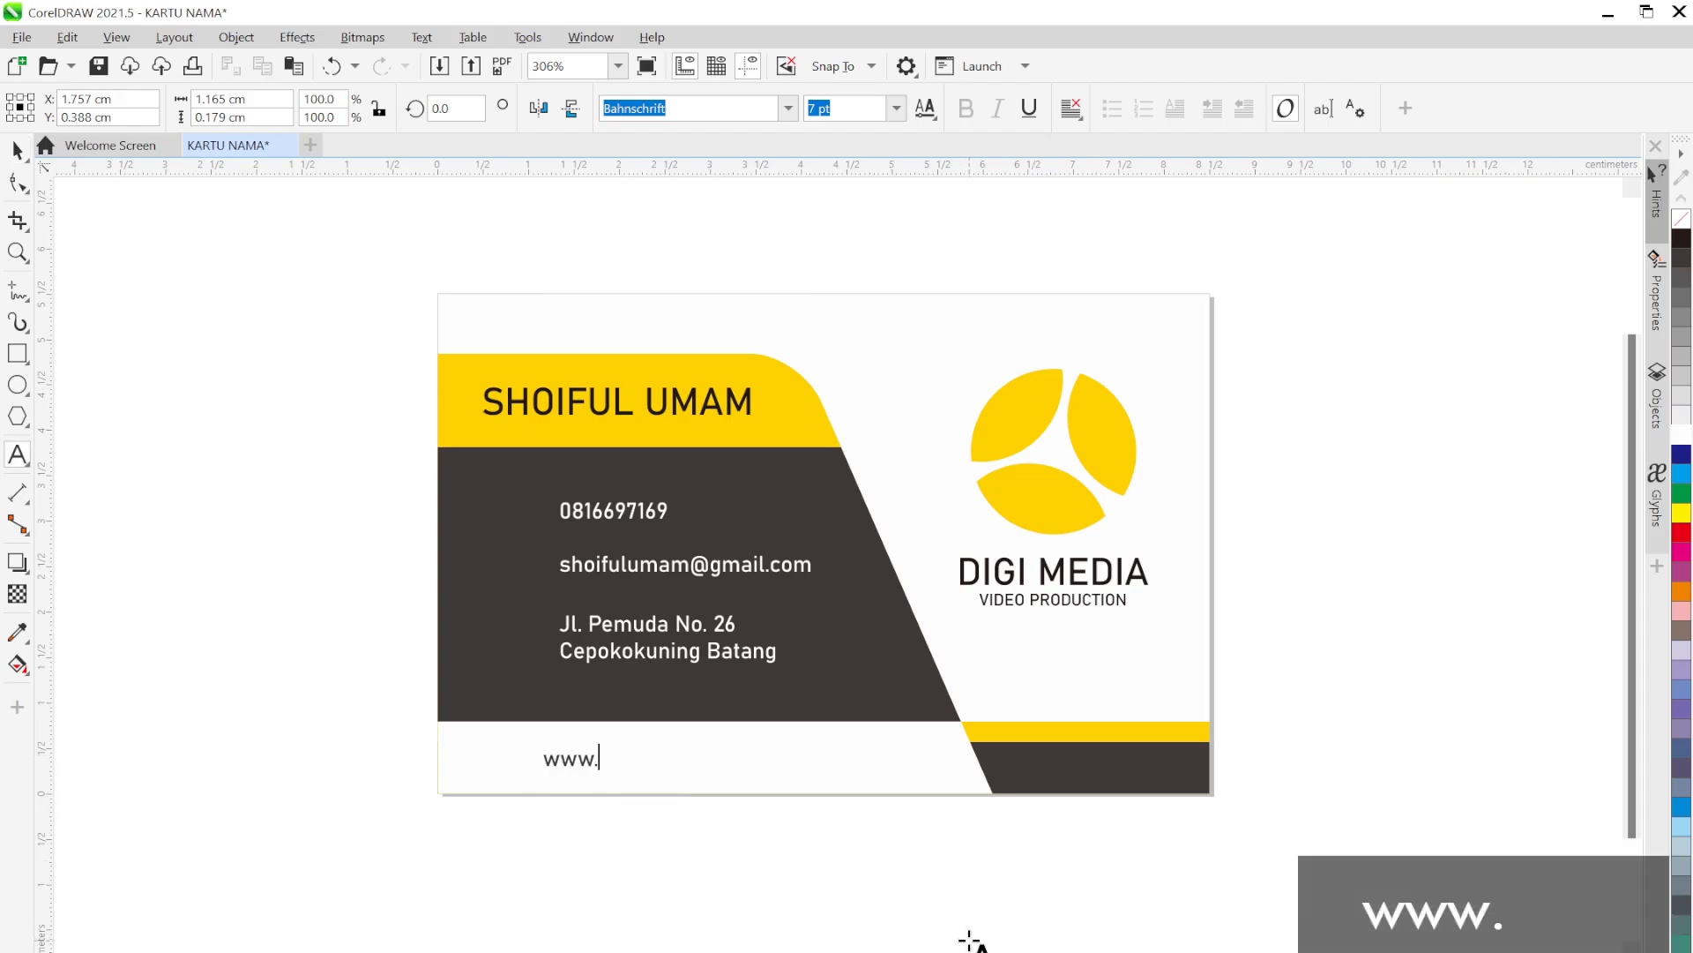
type("digimedia")
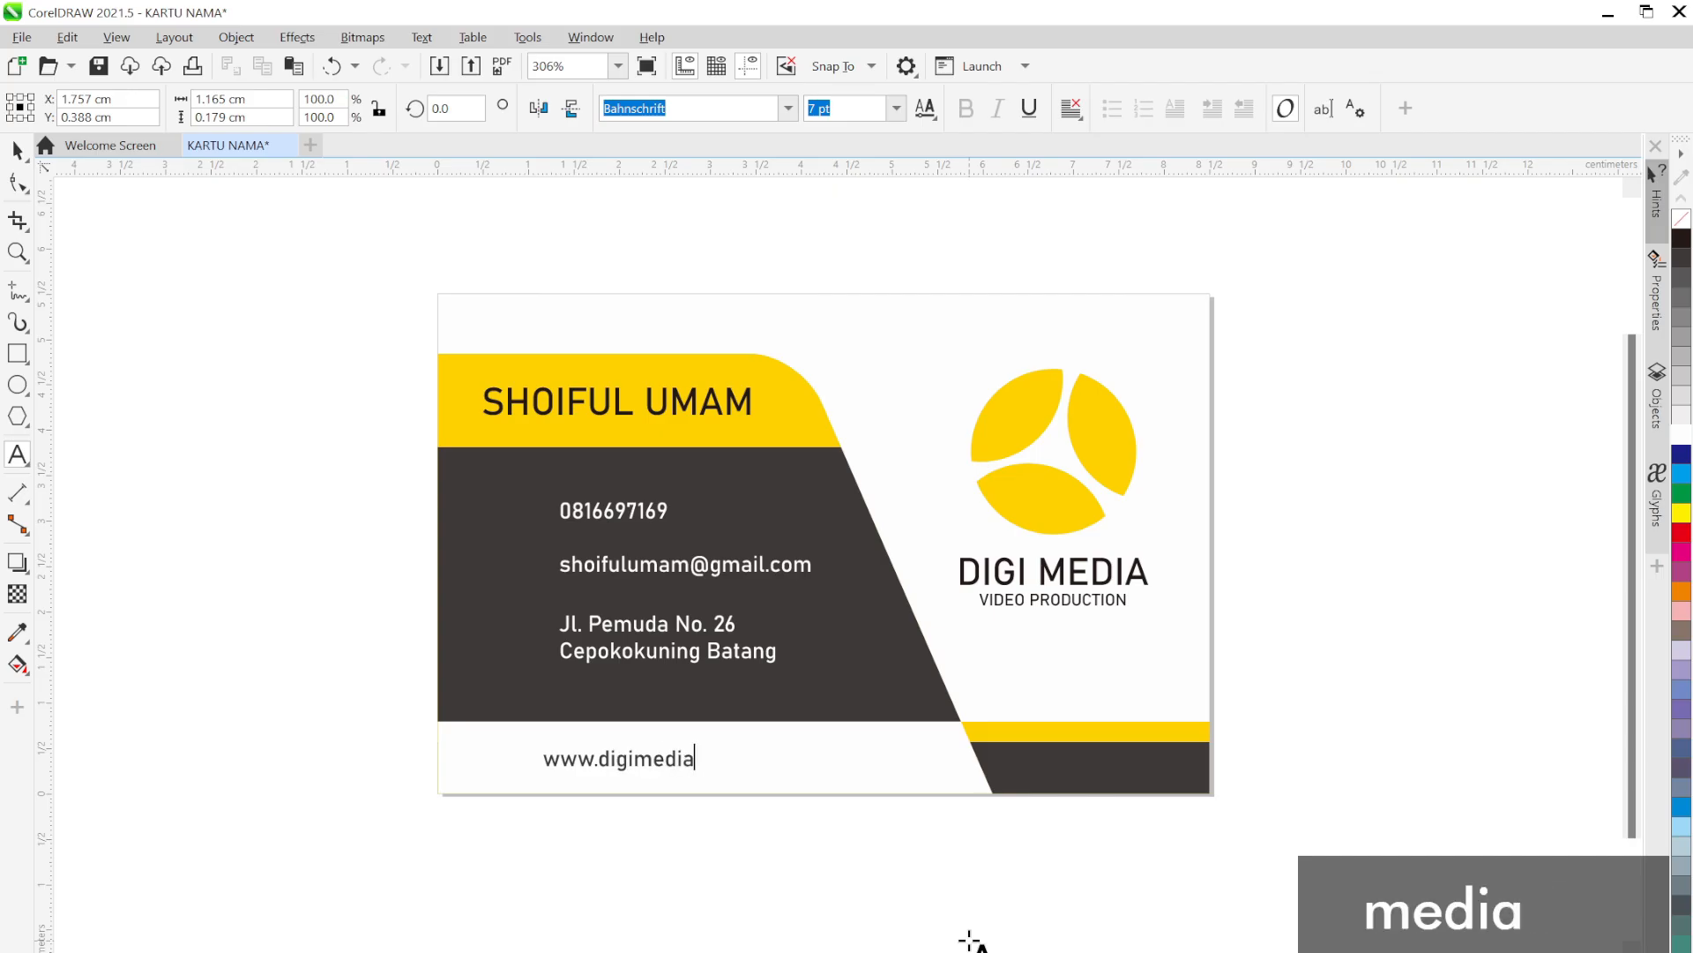
type(".com")
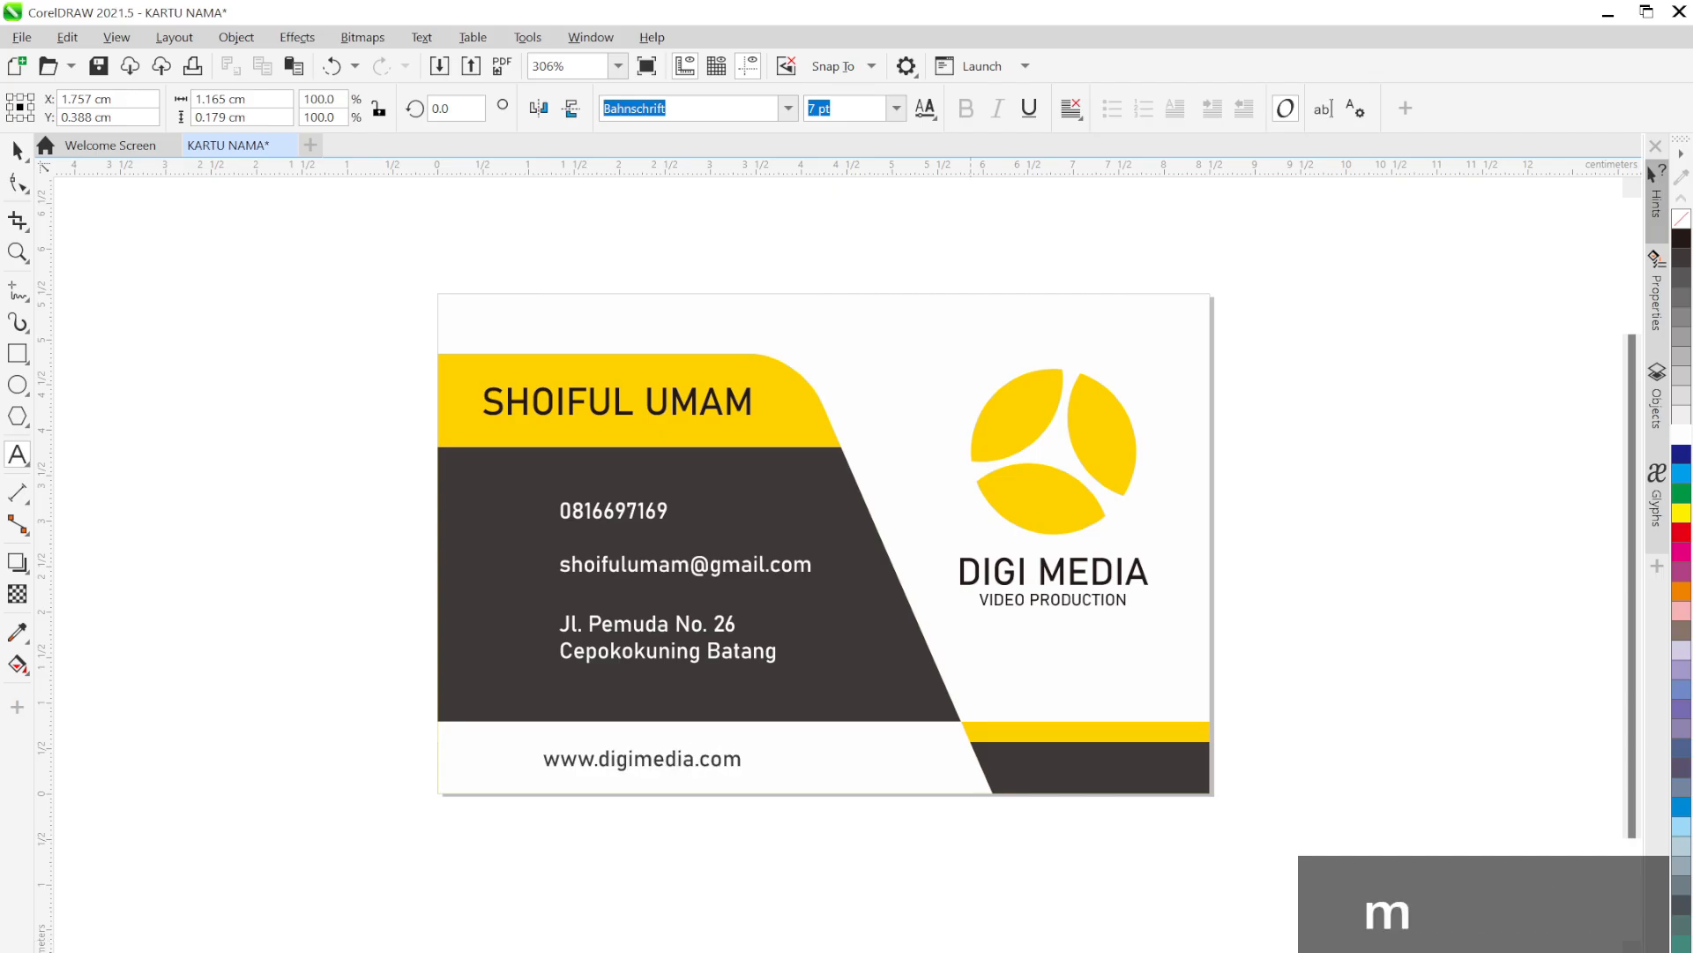
key("Escape")
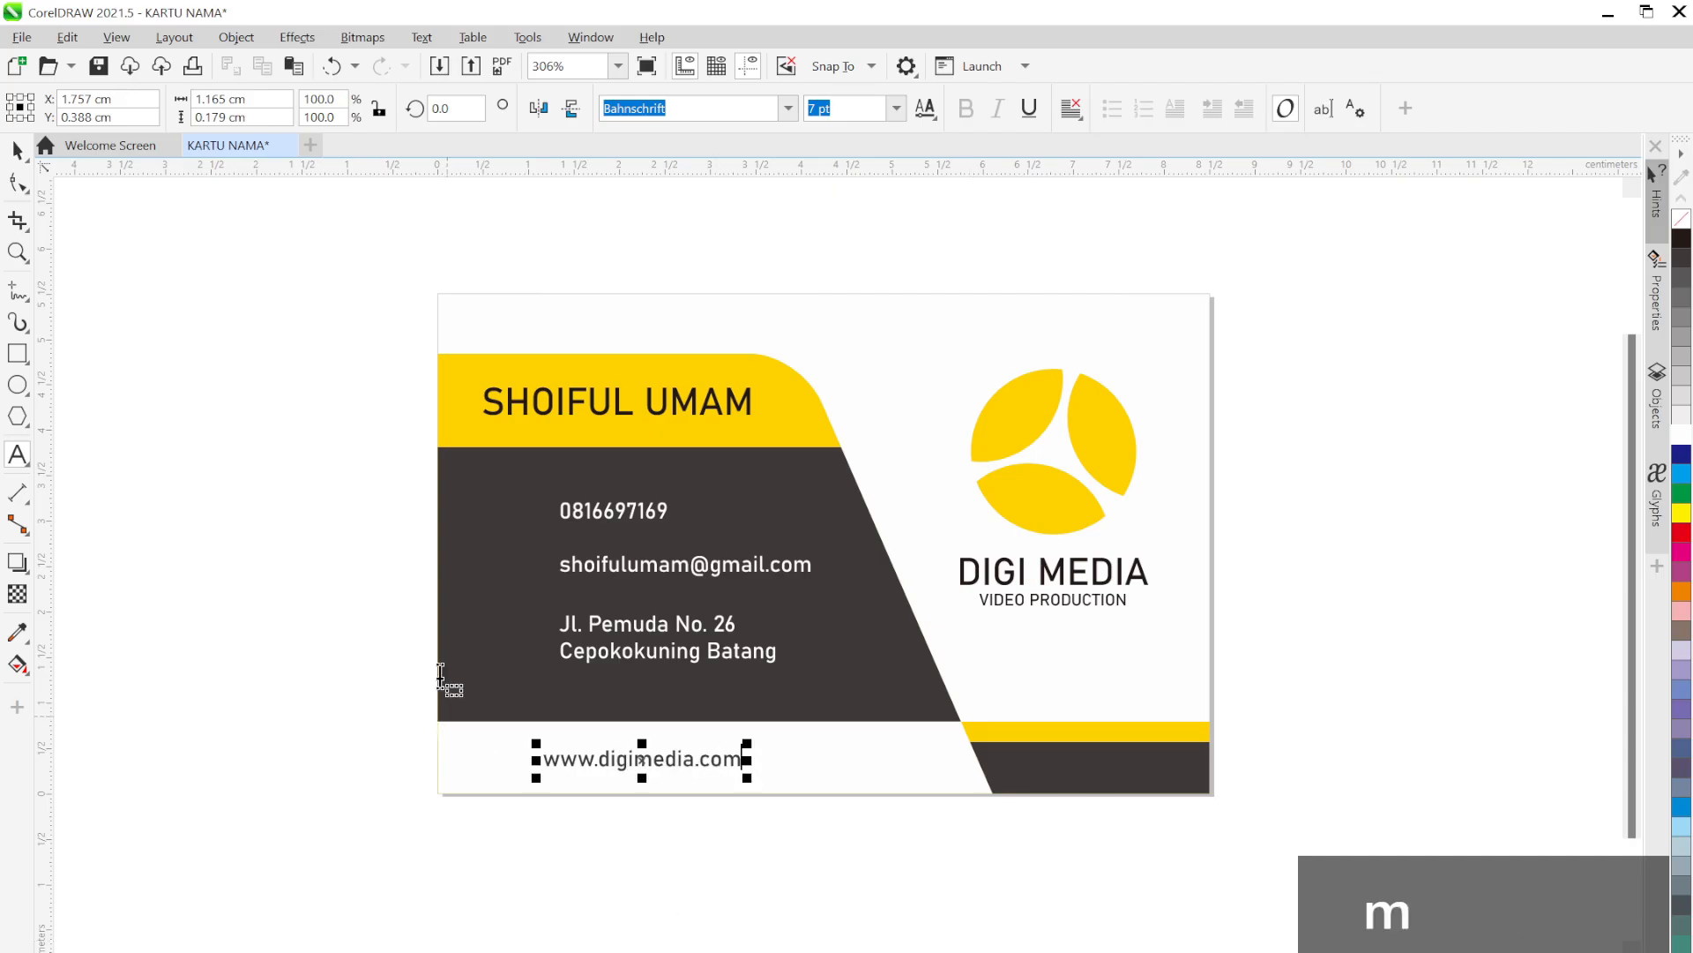
left_click(18, 152)
left_click(23, 183)
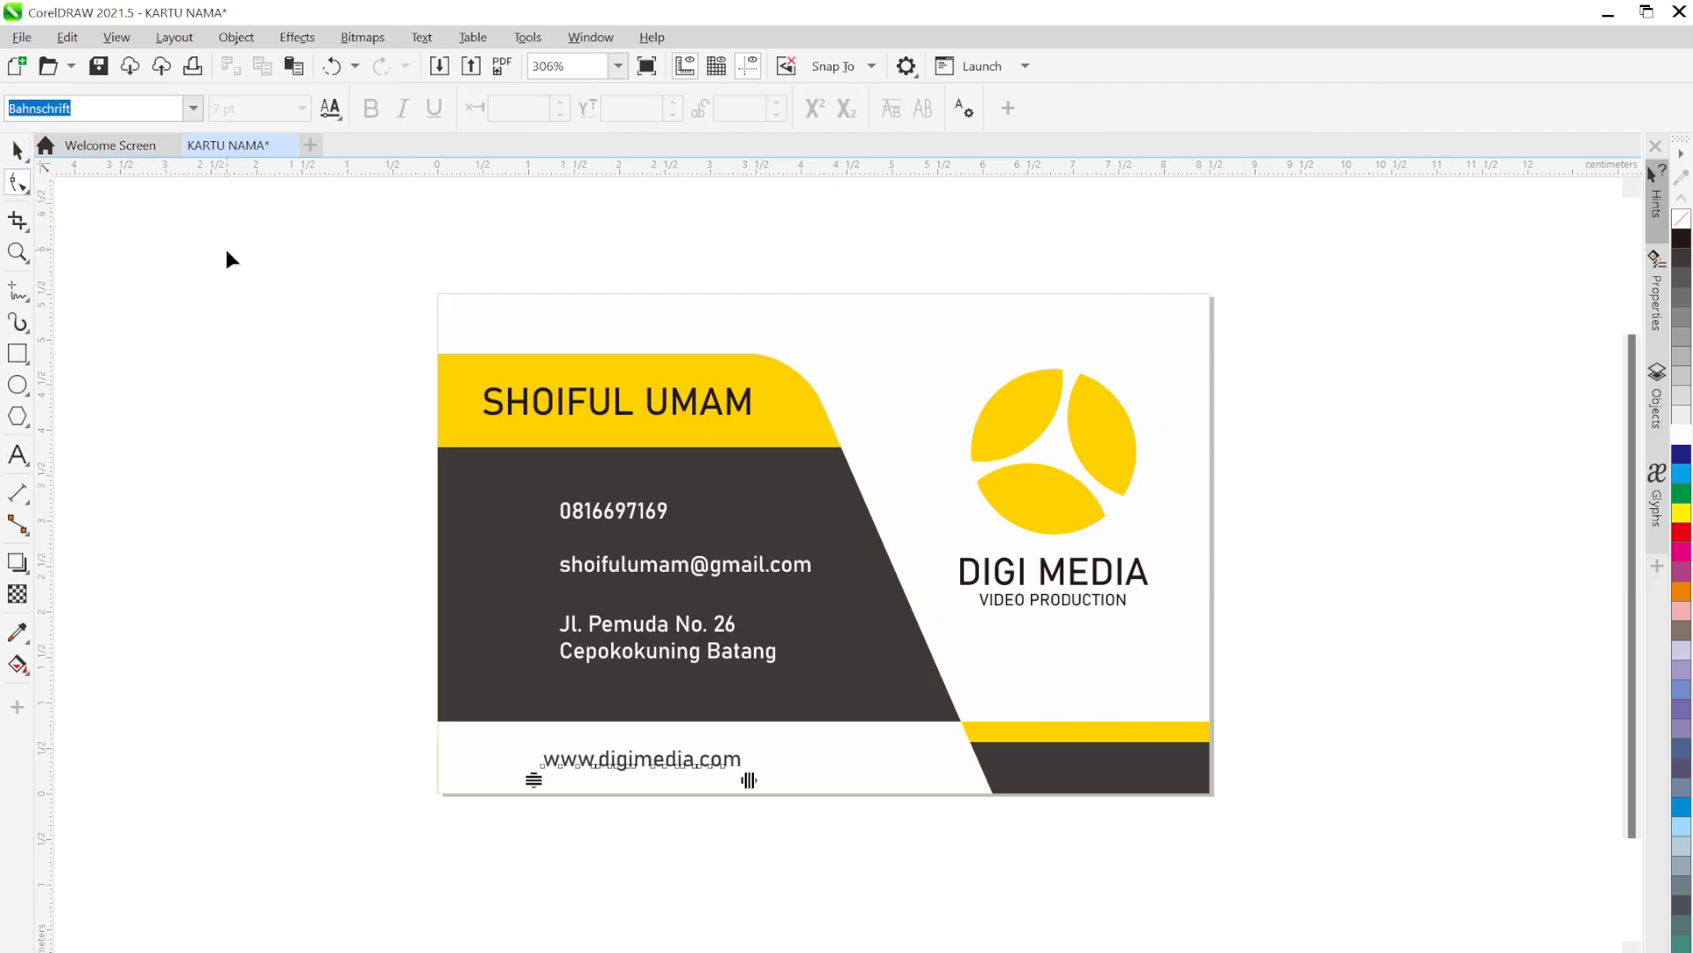
left_click(17, 152)
left_click(212, 330)
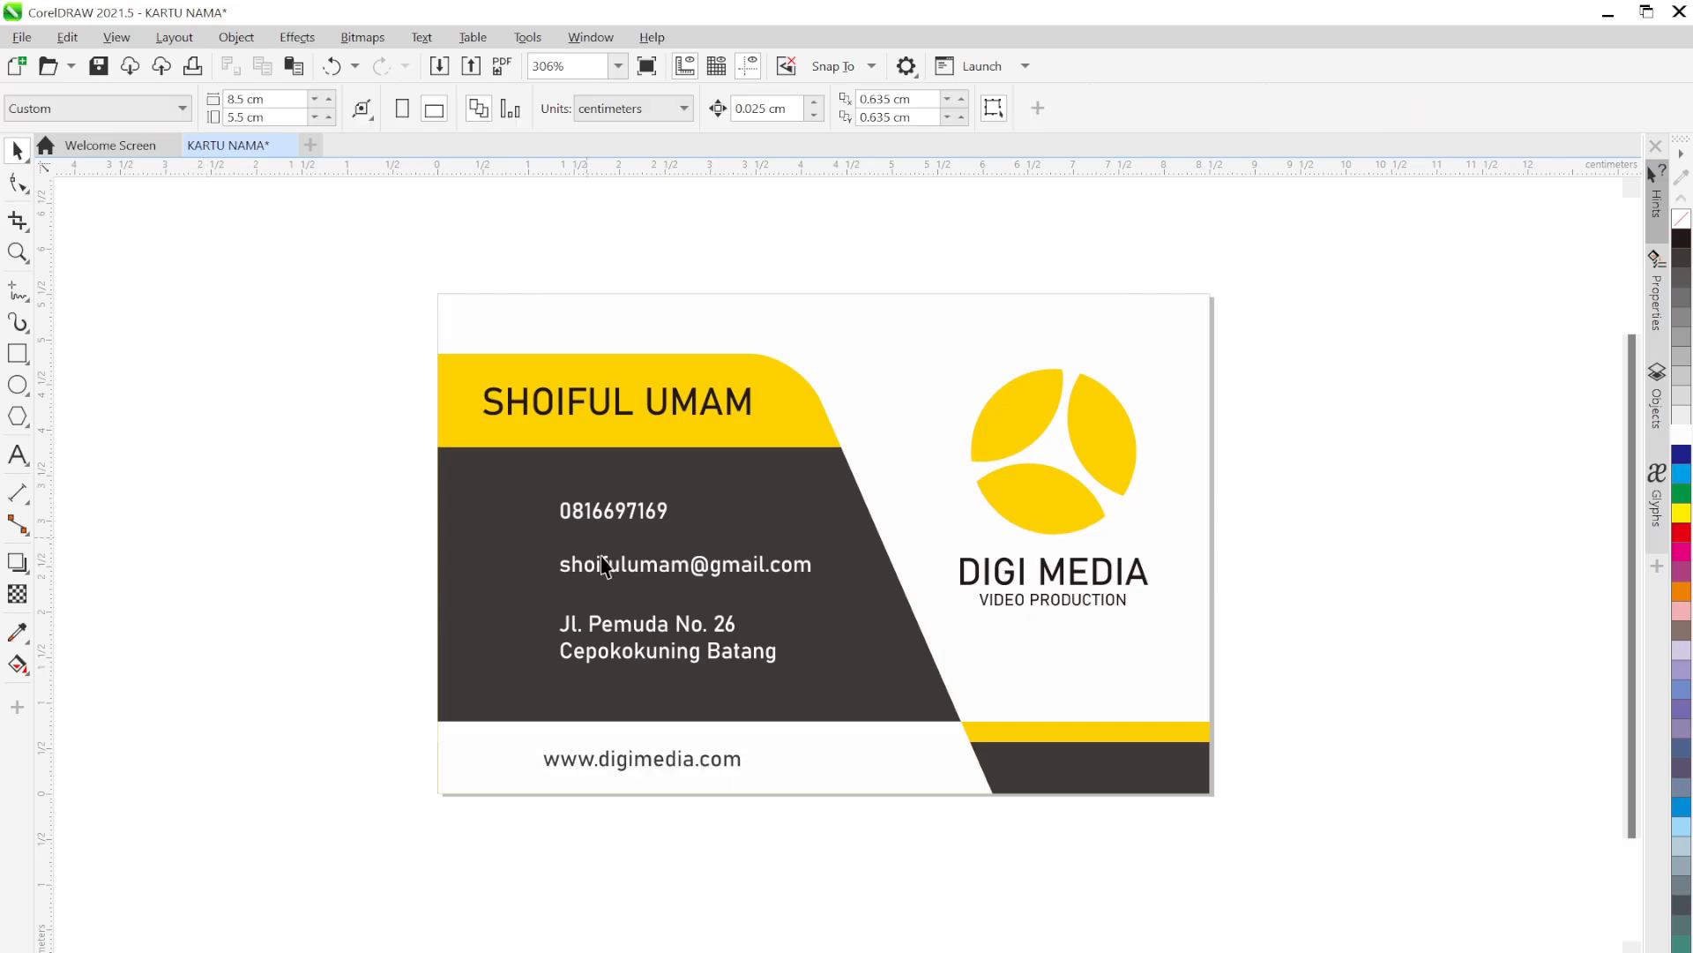
left_click_drag(653, 761, 707, 756)
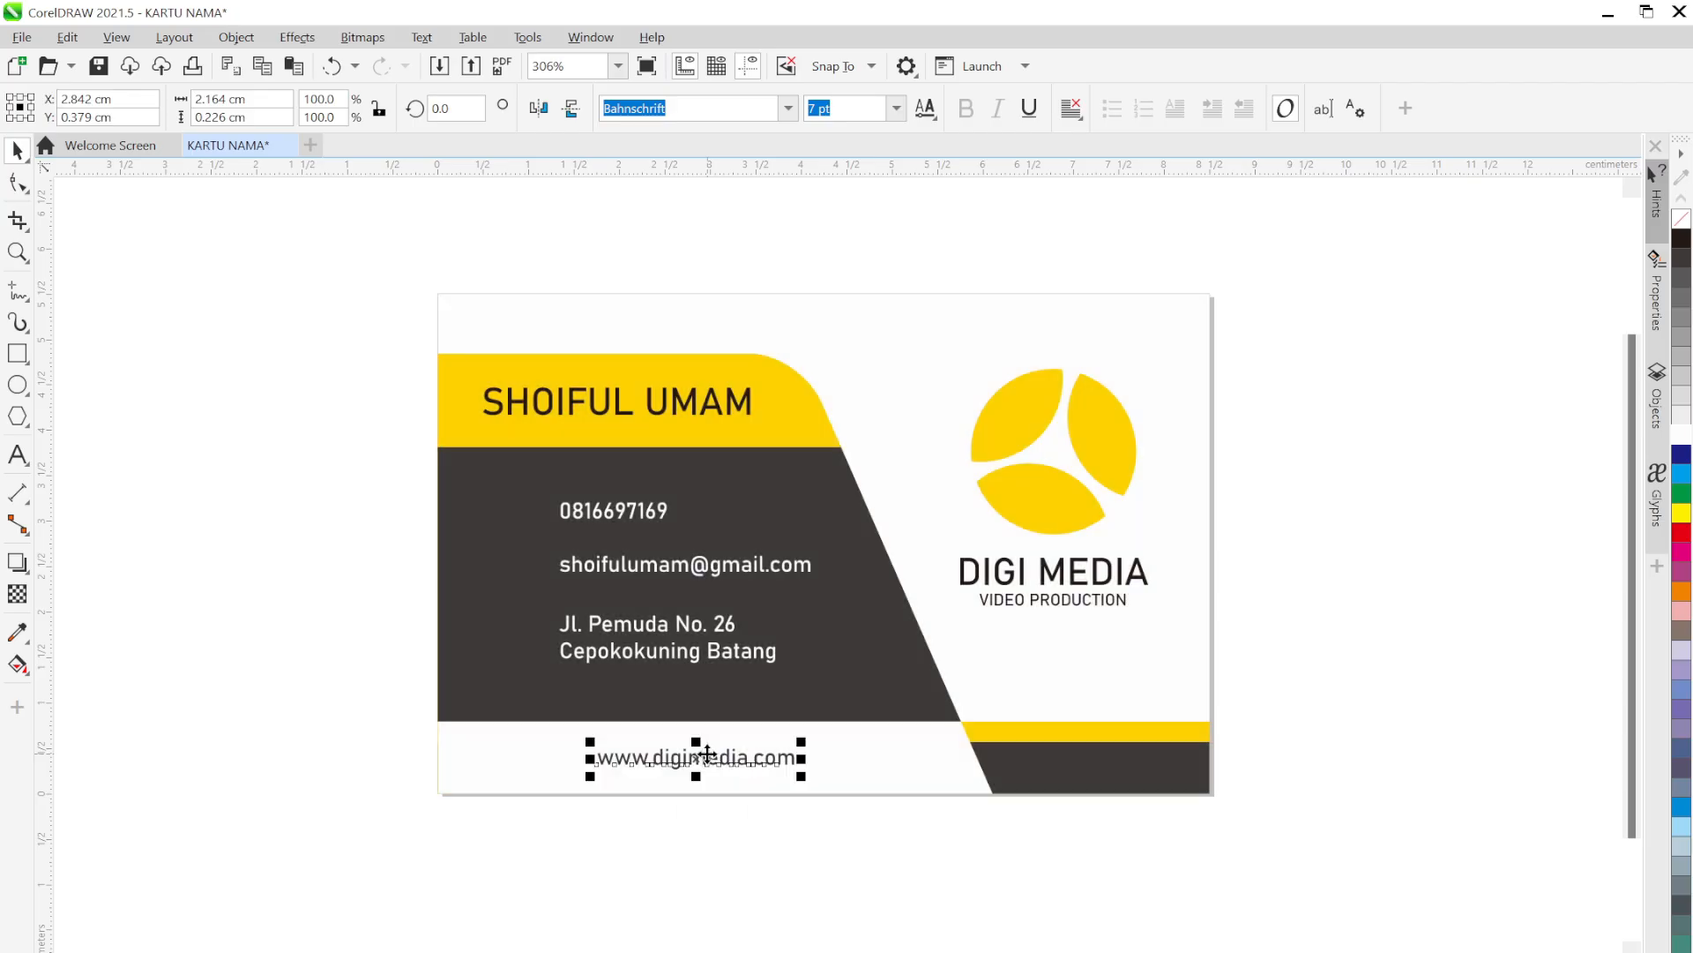
left_click(227, 688)
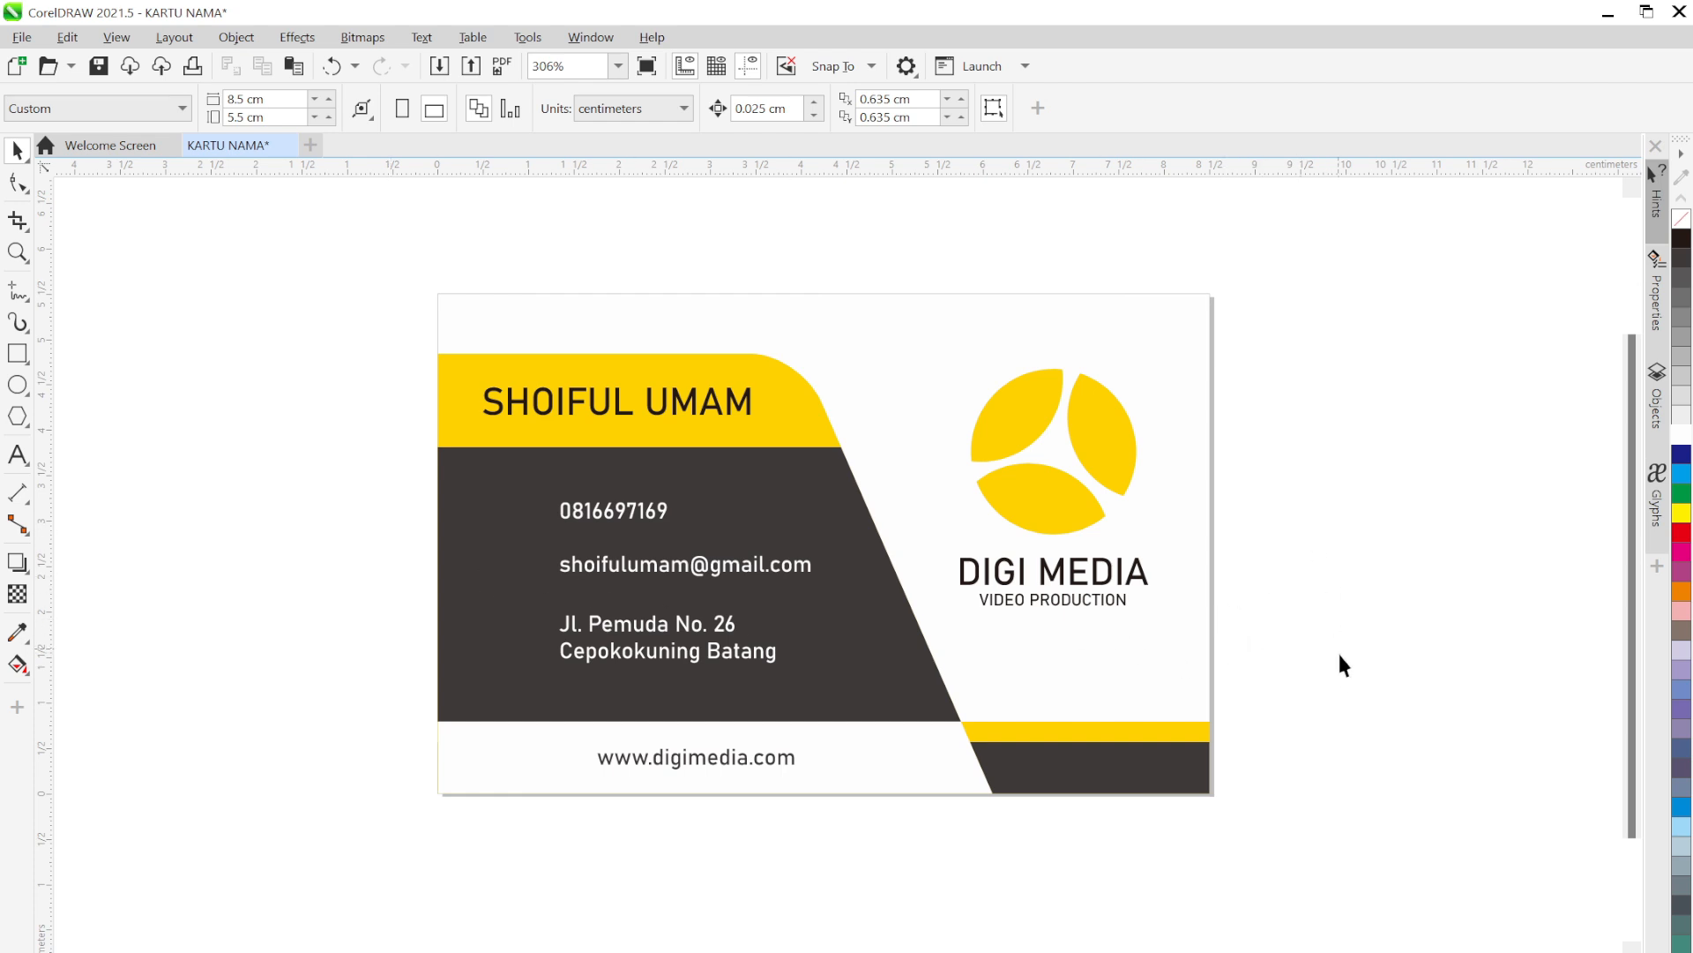
Select the DIGI MEDIA and VIDEO PRODUCTION text, undoing an accidental move
left_click(1115, 586)
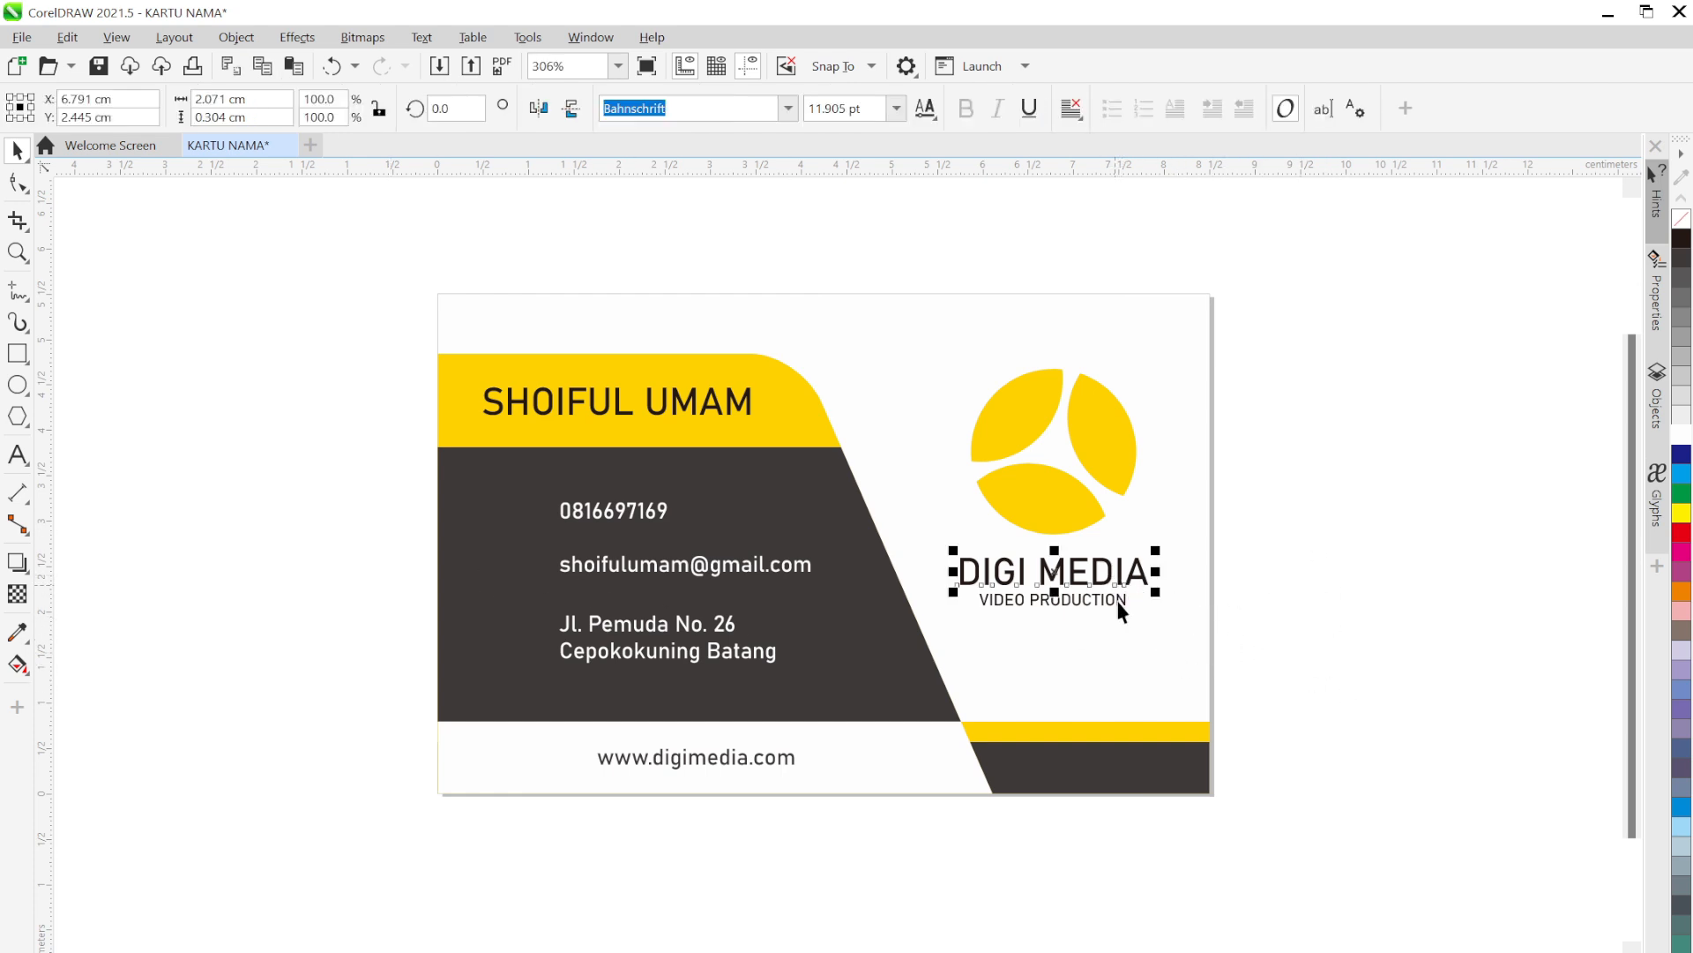
left_click(1099, 600)
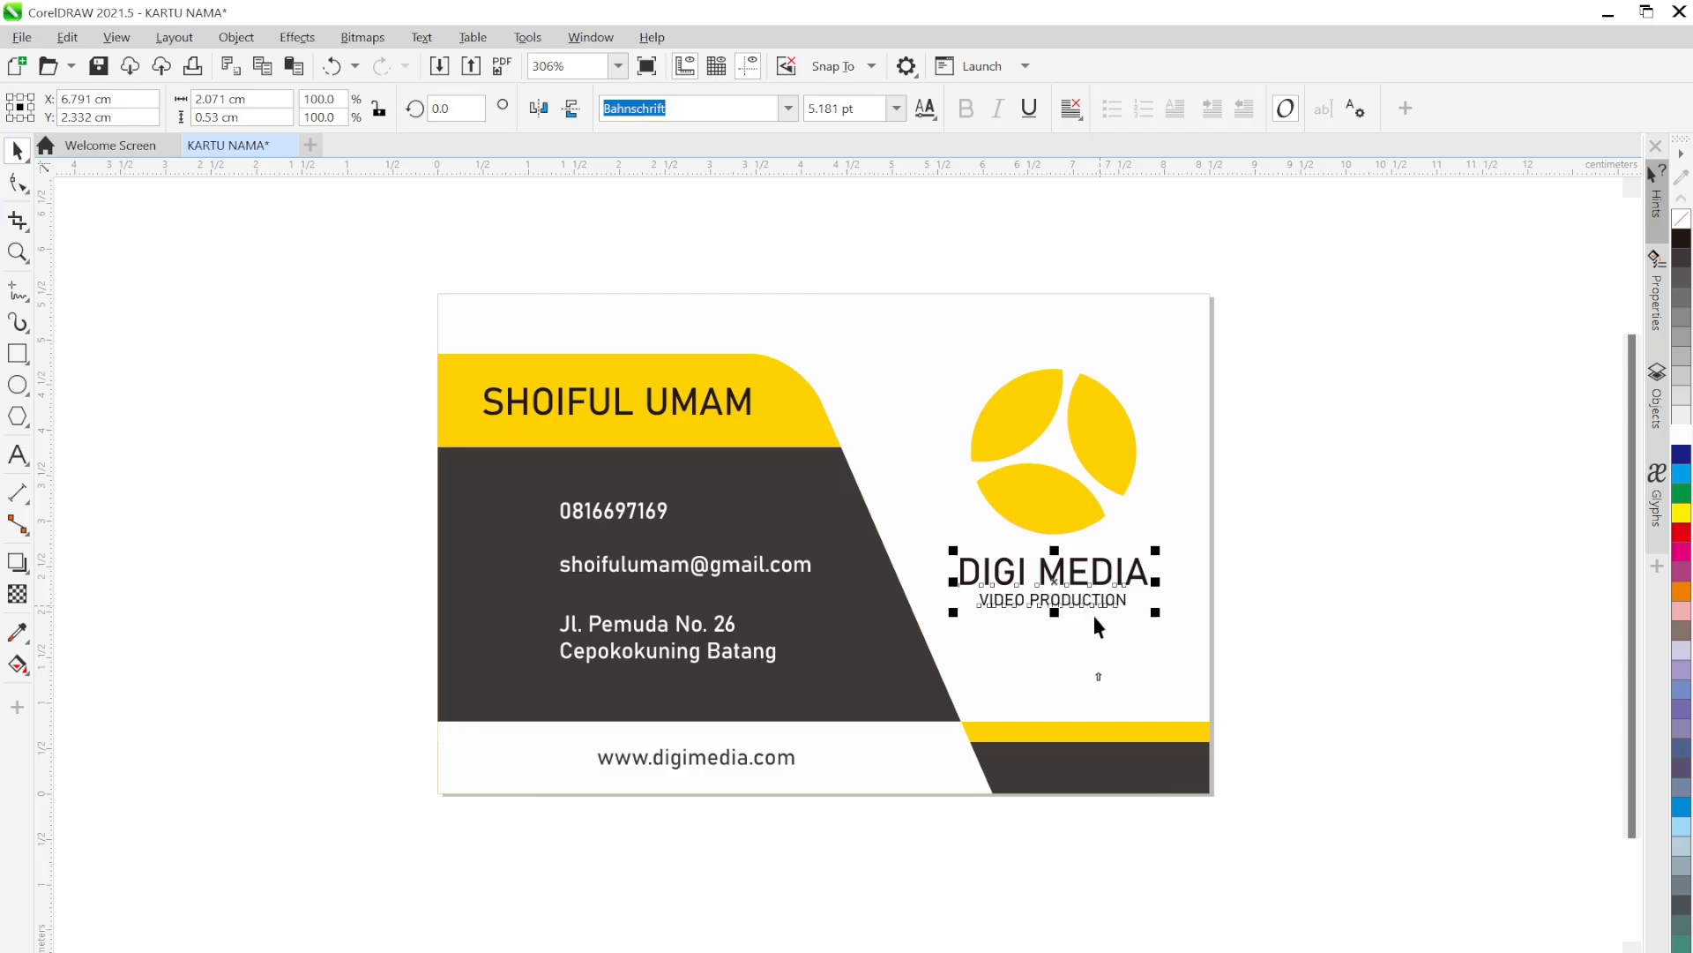
left_click(1104, 581)
left_click_drag(1104, 580, 1122, 610)
key("ctrl+z")
Move the logo with its text down-right, then nudge DIGI MEDIA slightly down-right
left_click_drag(1330, 697, 919, 307)
left_click_drag(1061, 535, 1078, 567)
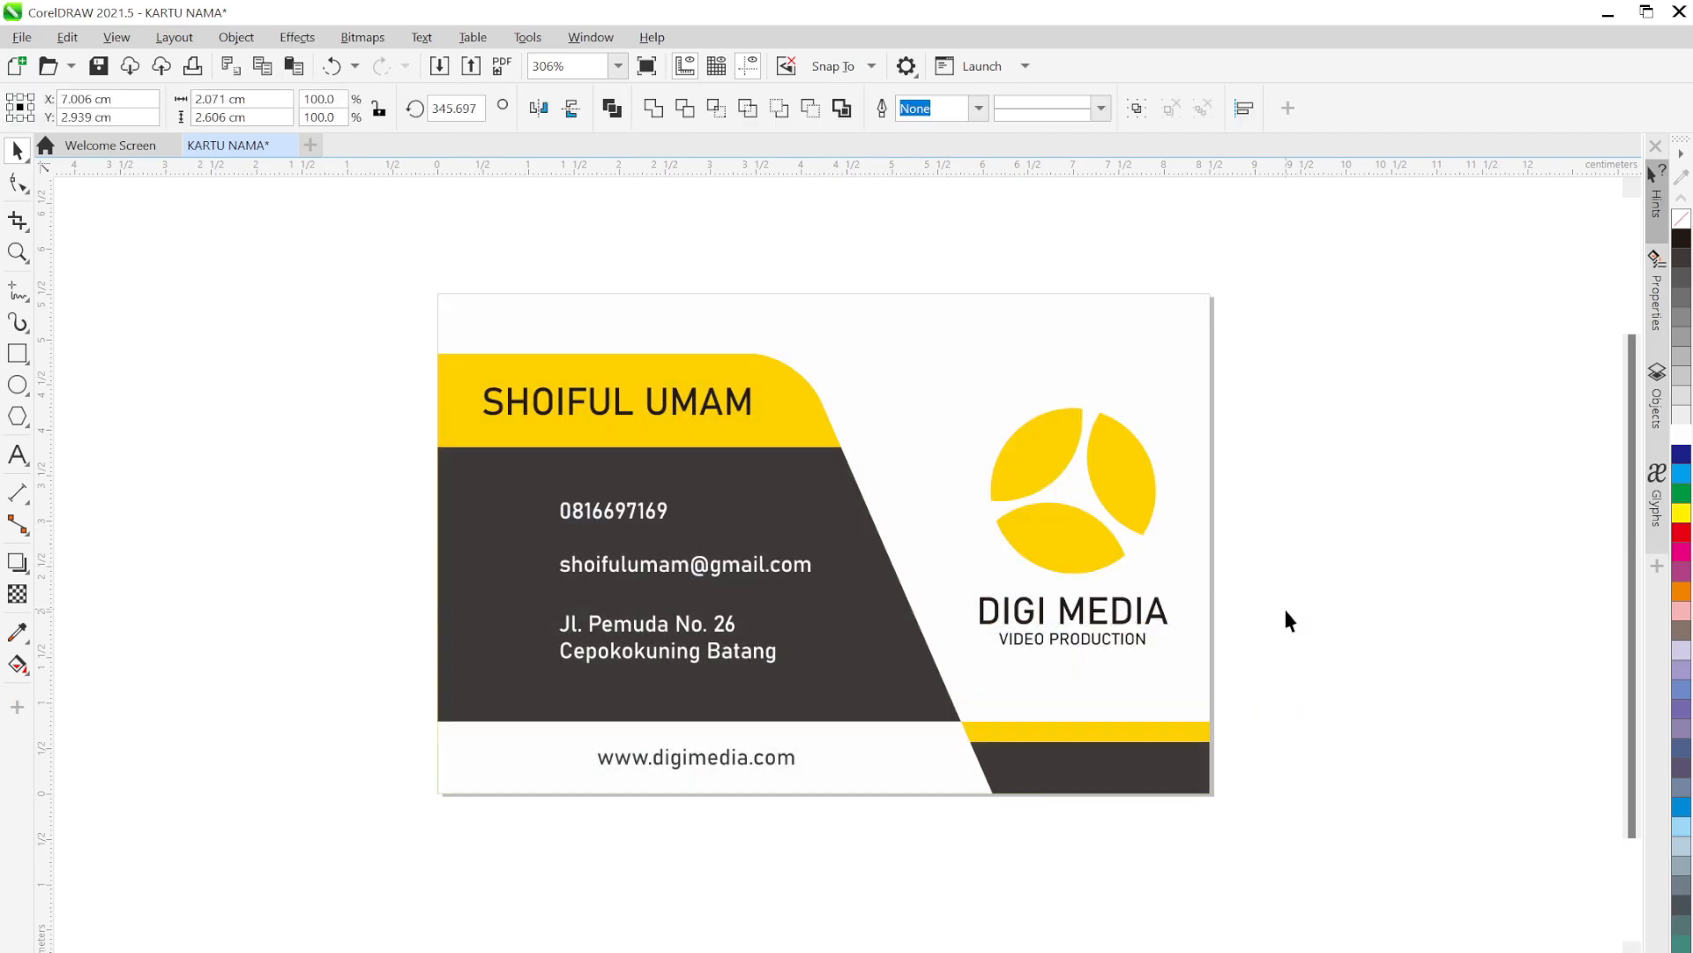
left_click(1217, 680)
left_click(1054, 627)
left_click_drag(1054, 626, 1061, 635)
left_click(1435, 593)
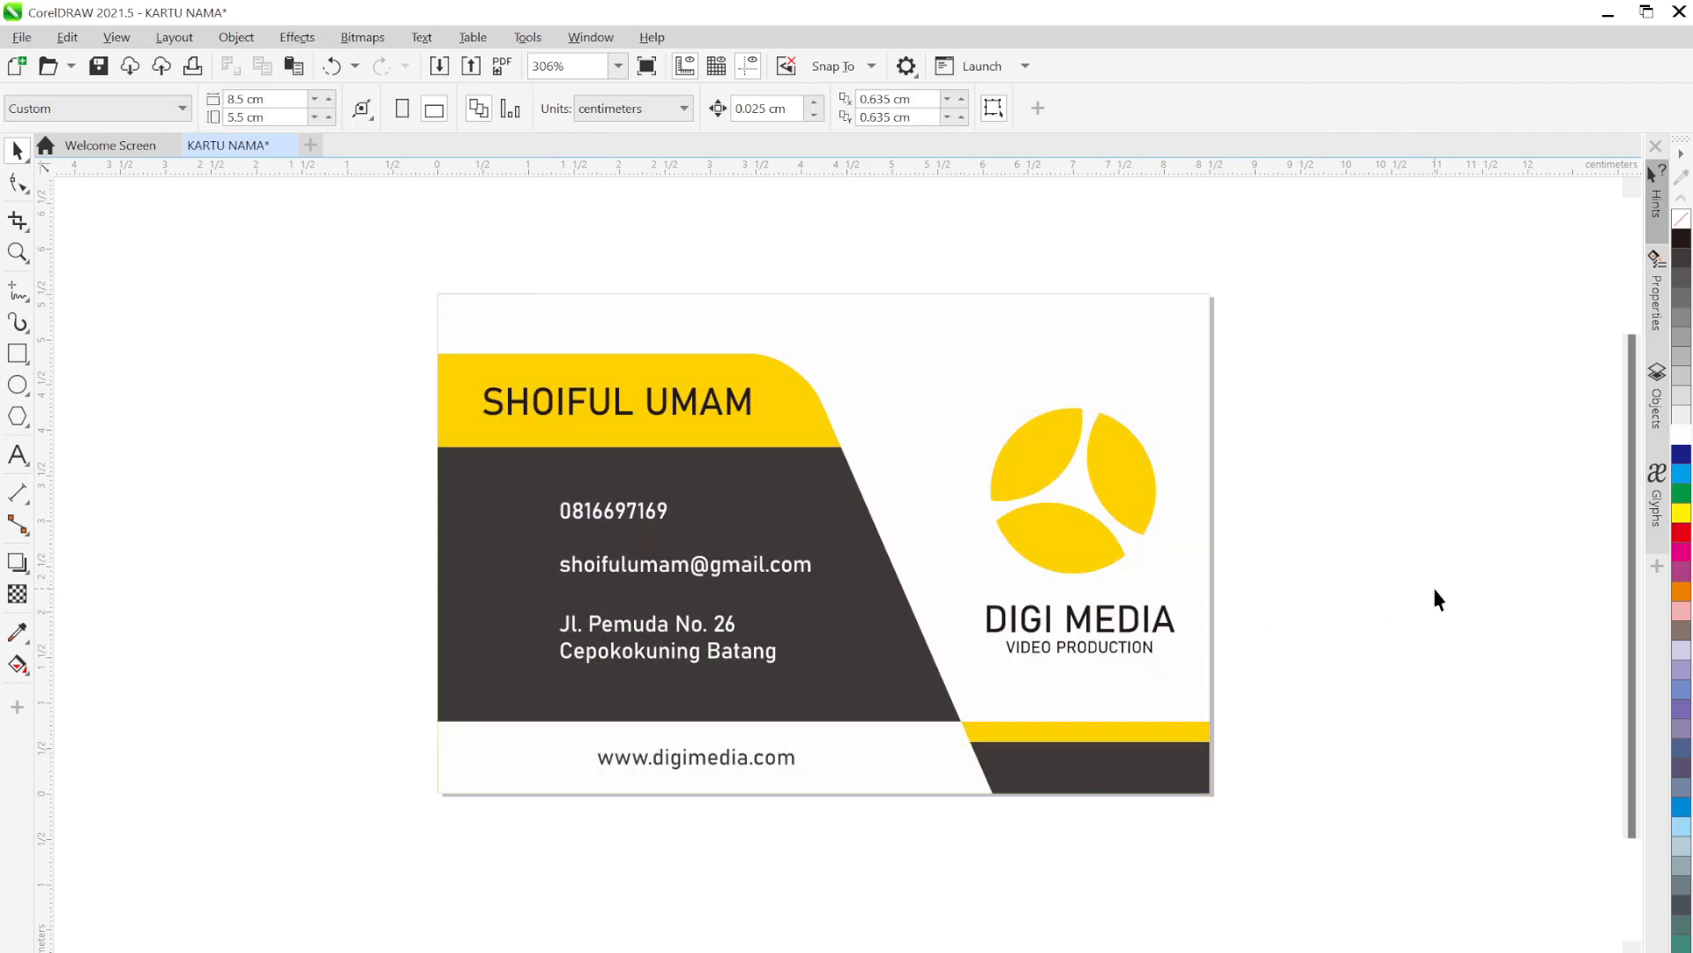
left_click(1370, 686)
key("alt+Tab")
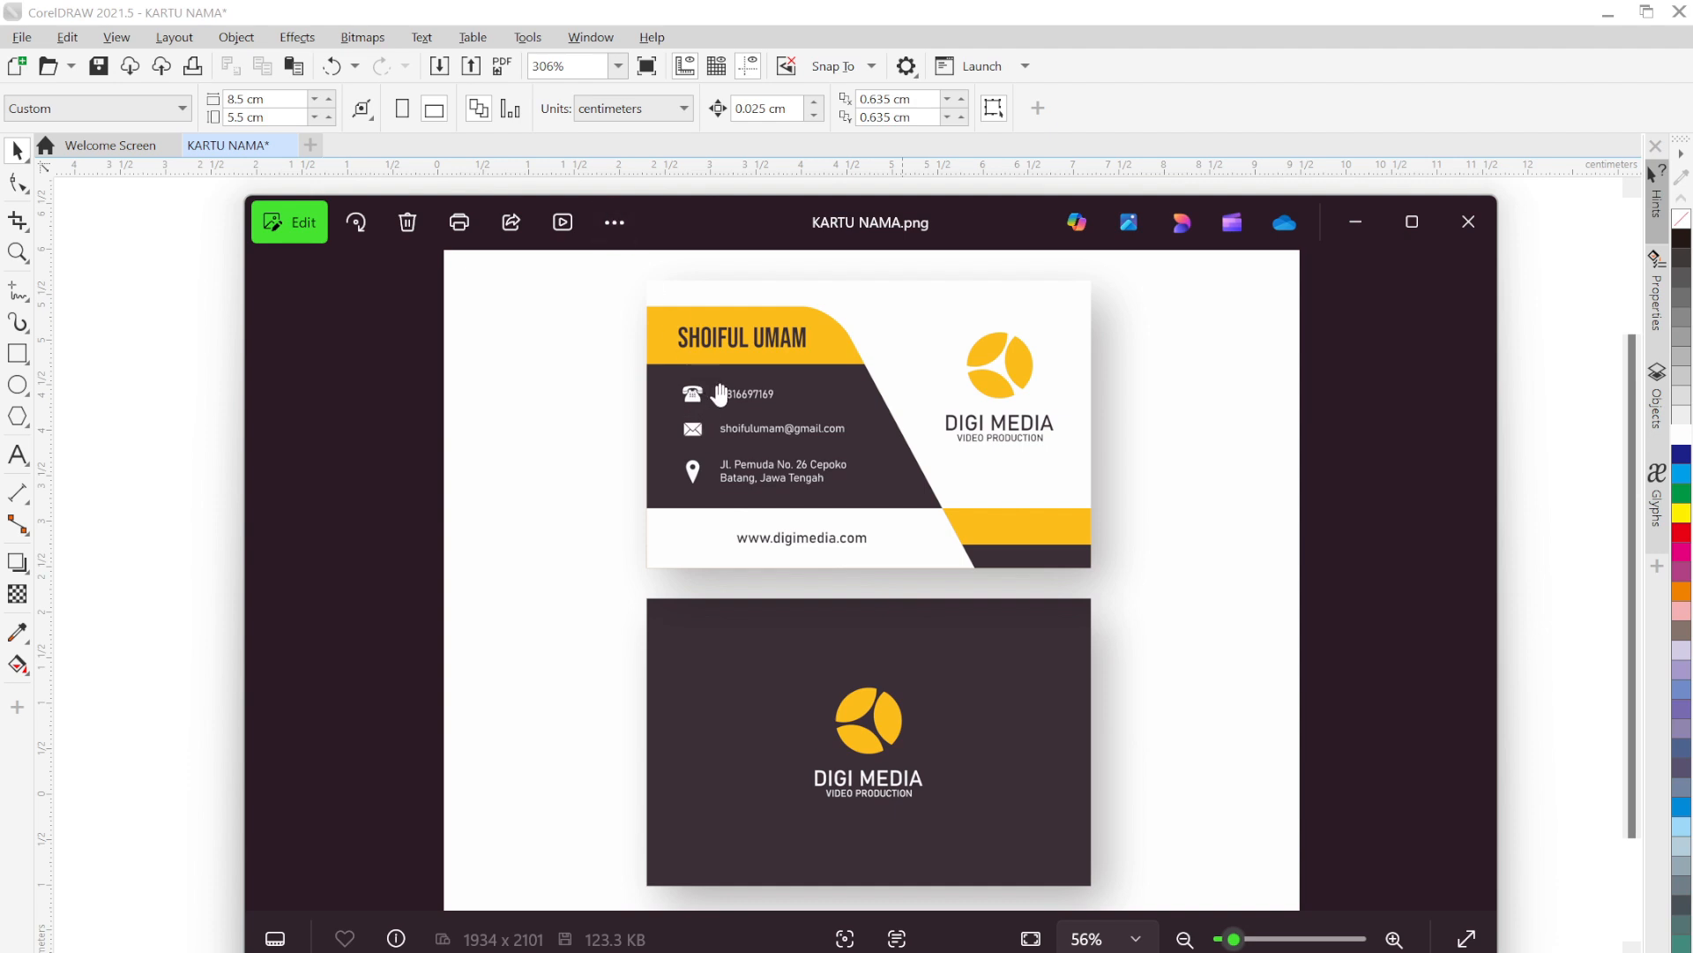
left_click(1356, 227)
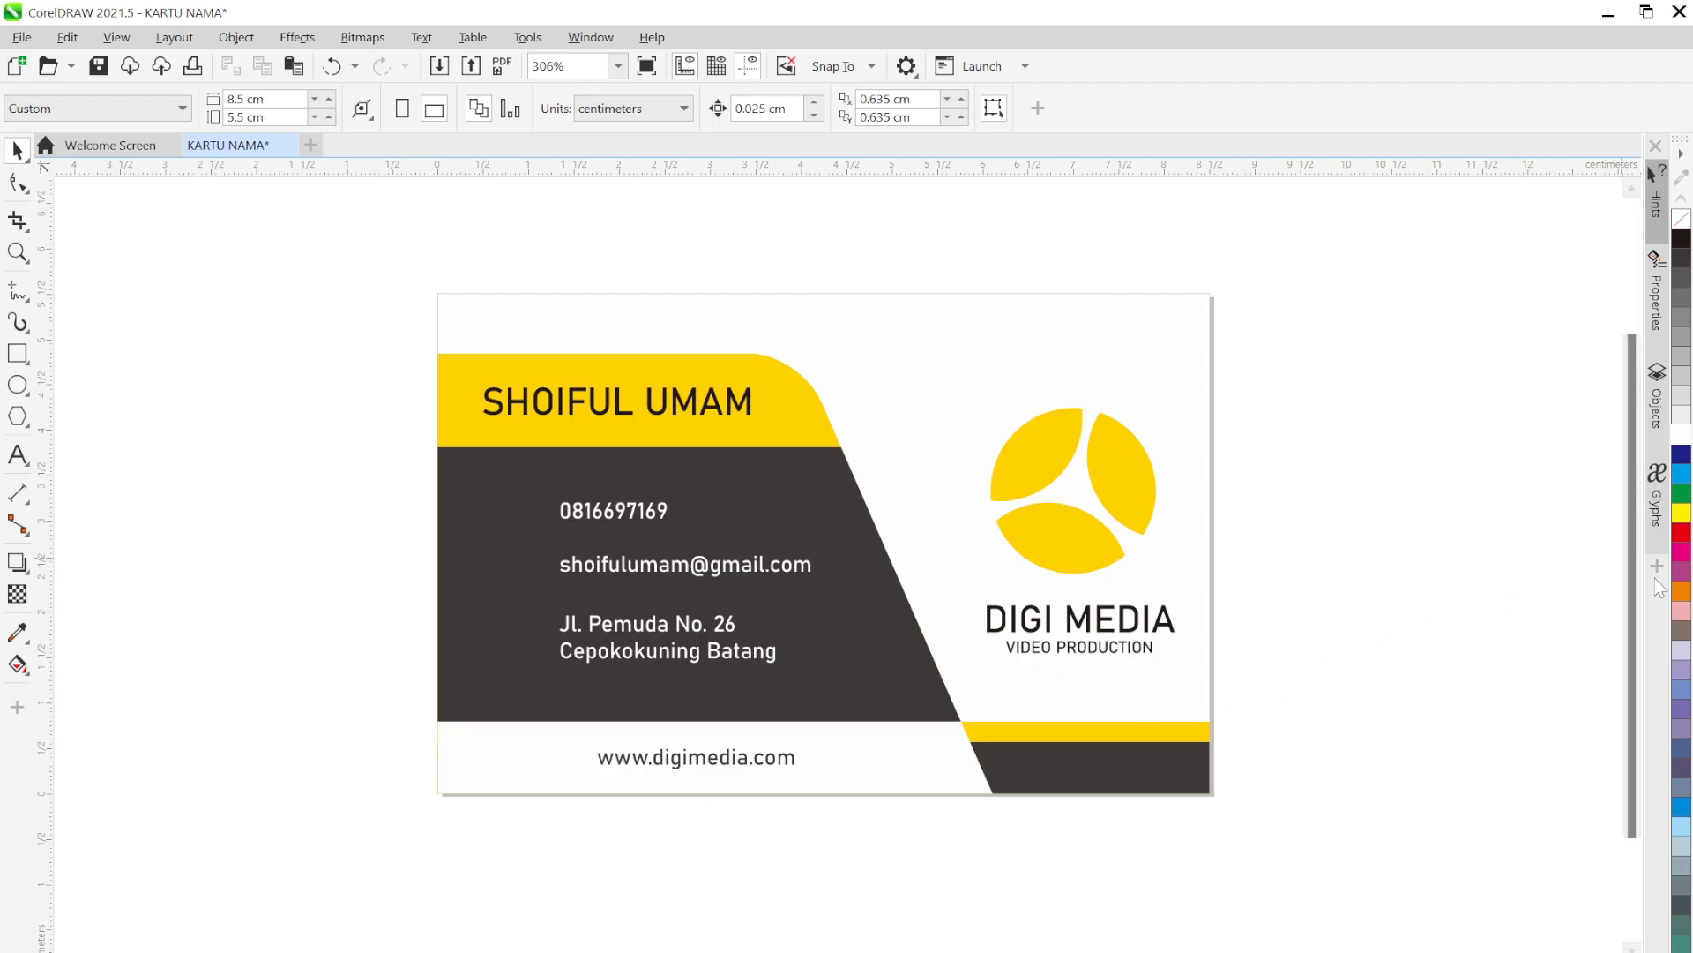
Open the Glyphs docker beside the card
left_click(1658, 503)
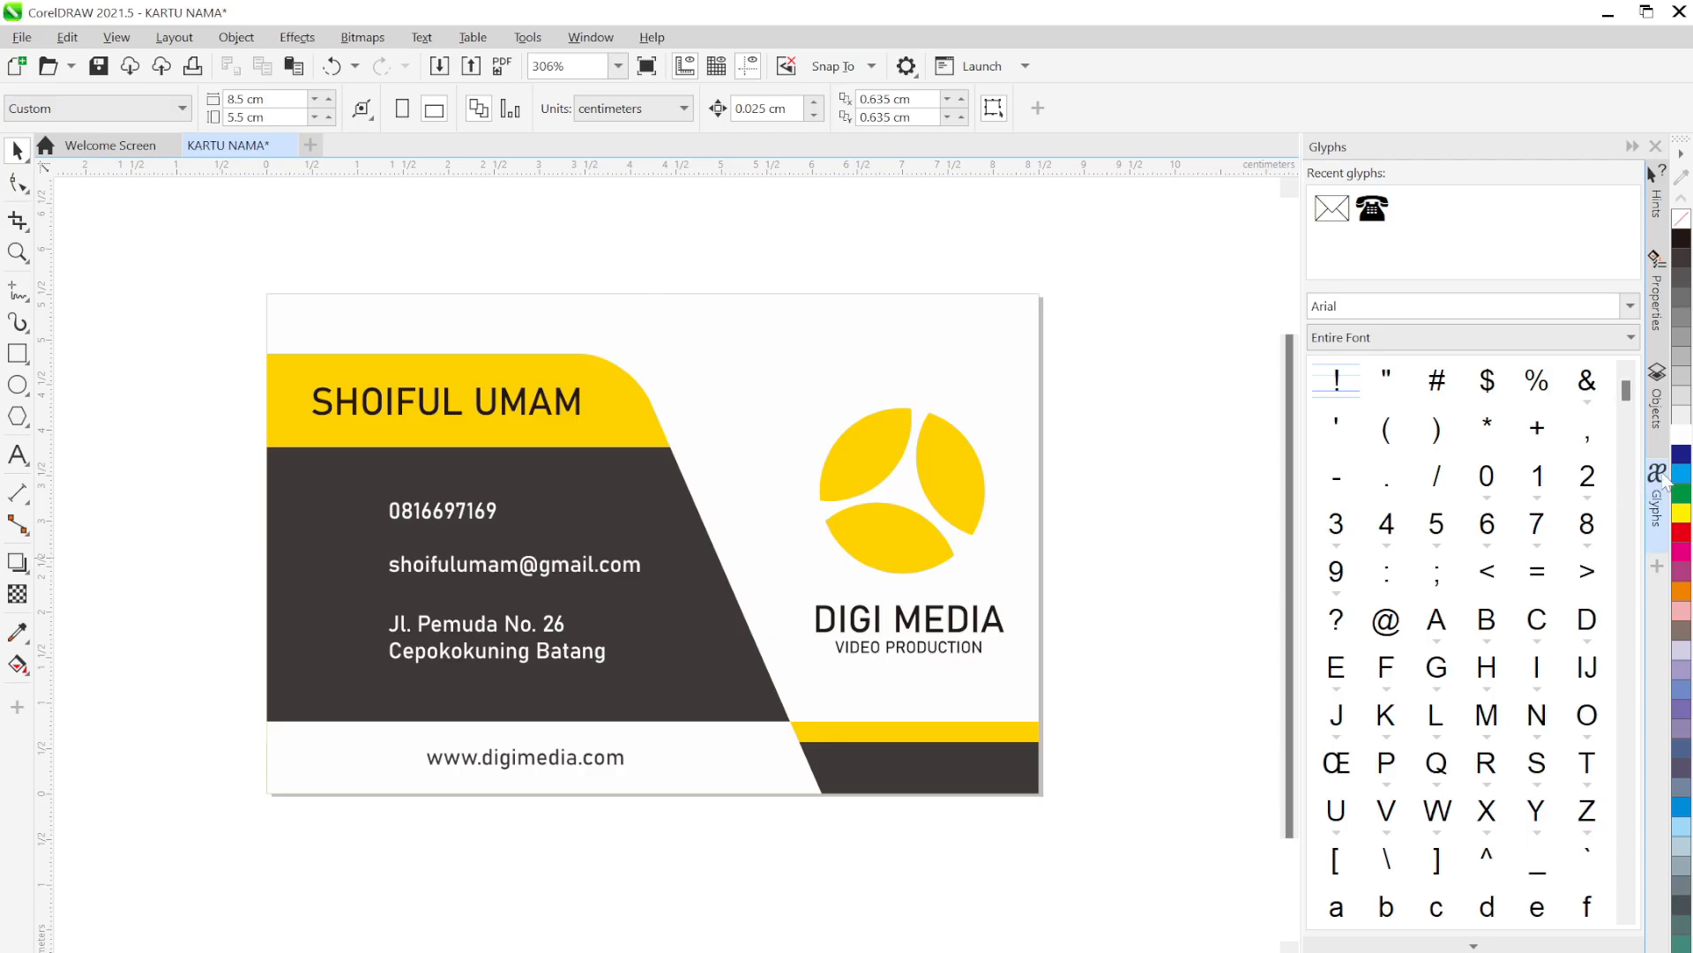
left_click(1659, 575)
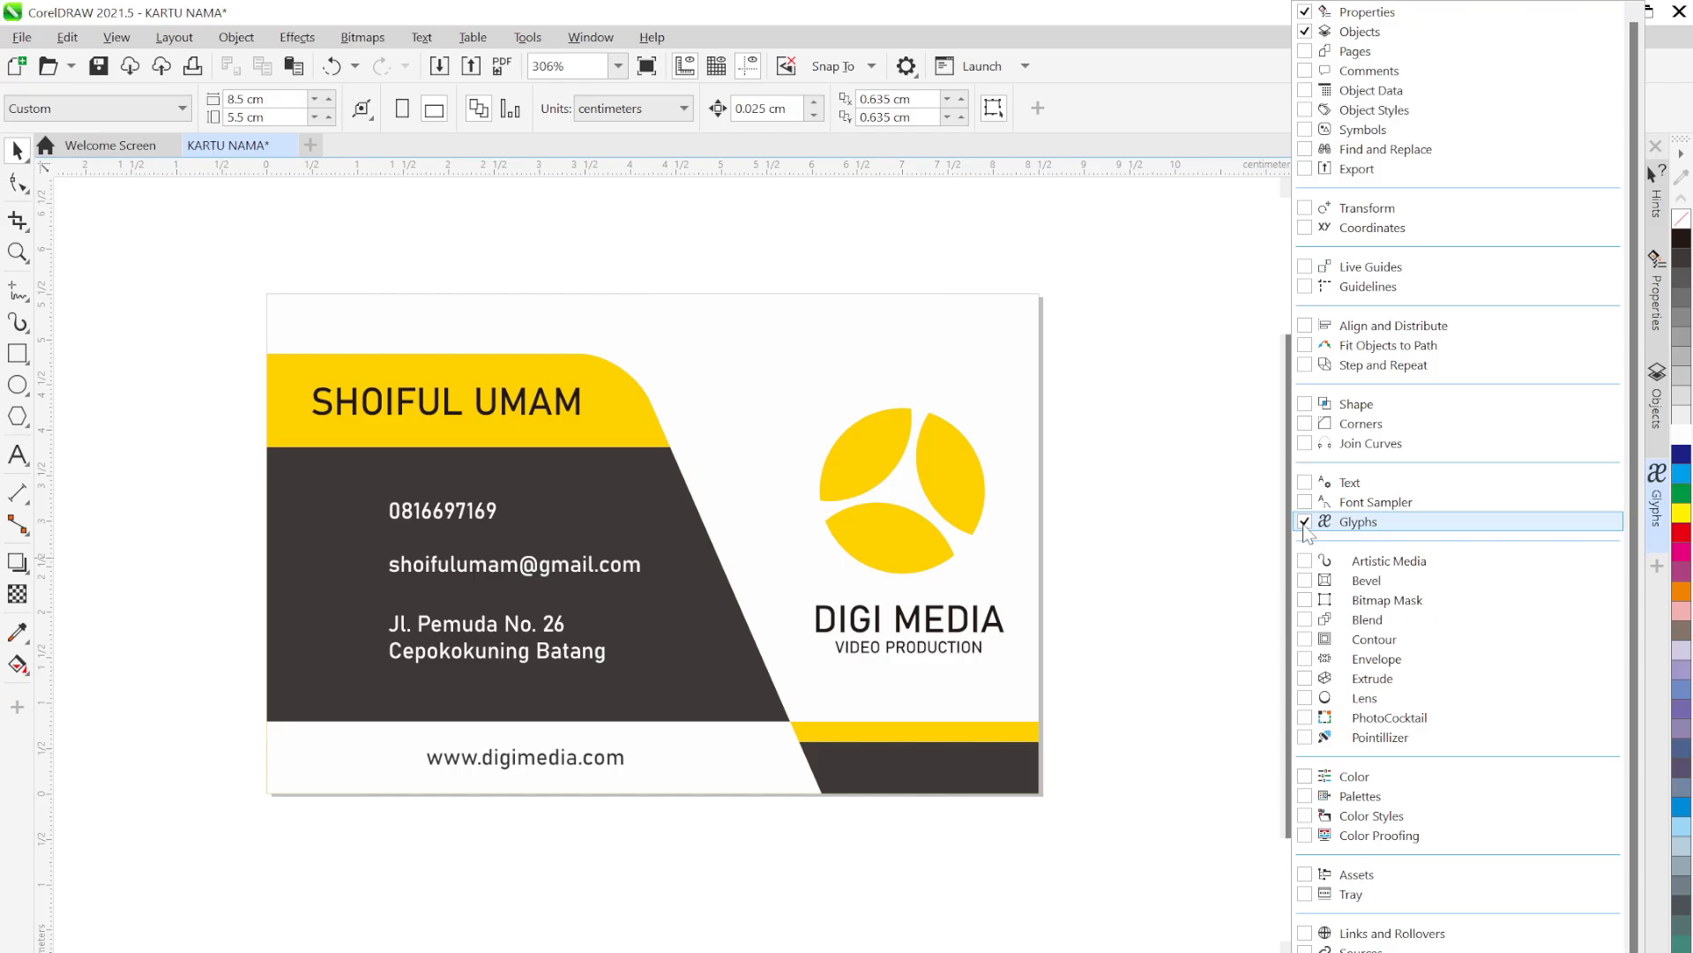
left_click(1226, 505)
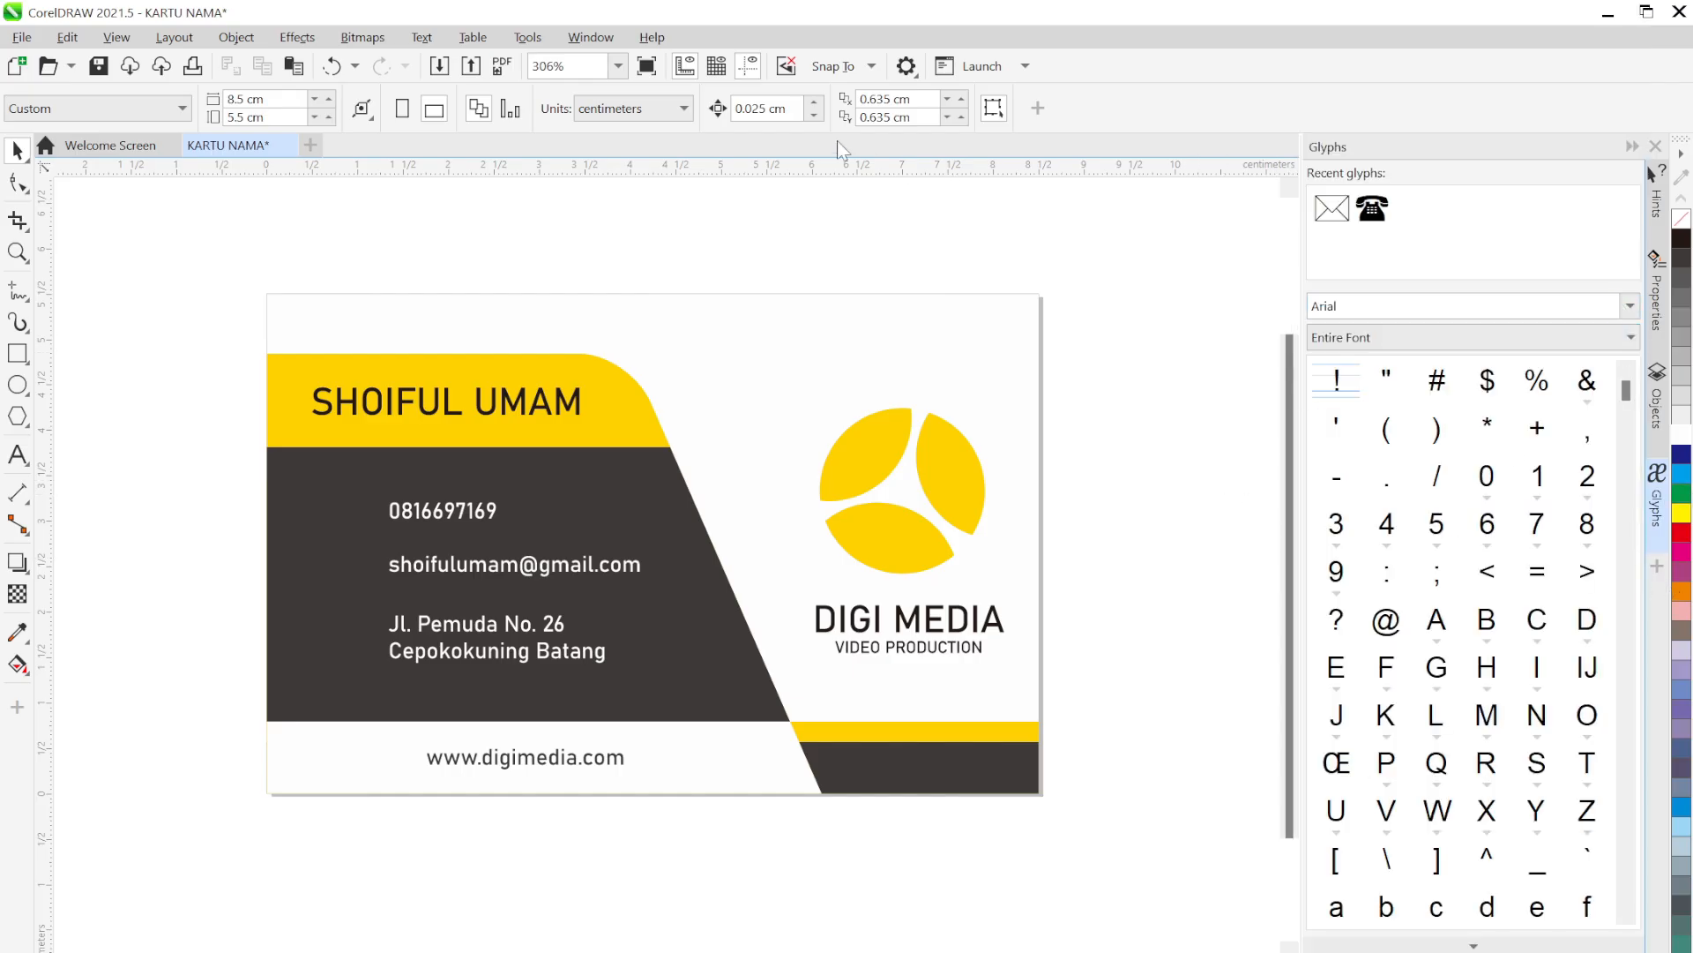
left_click(589, 39)
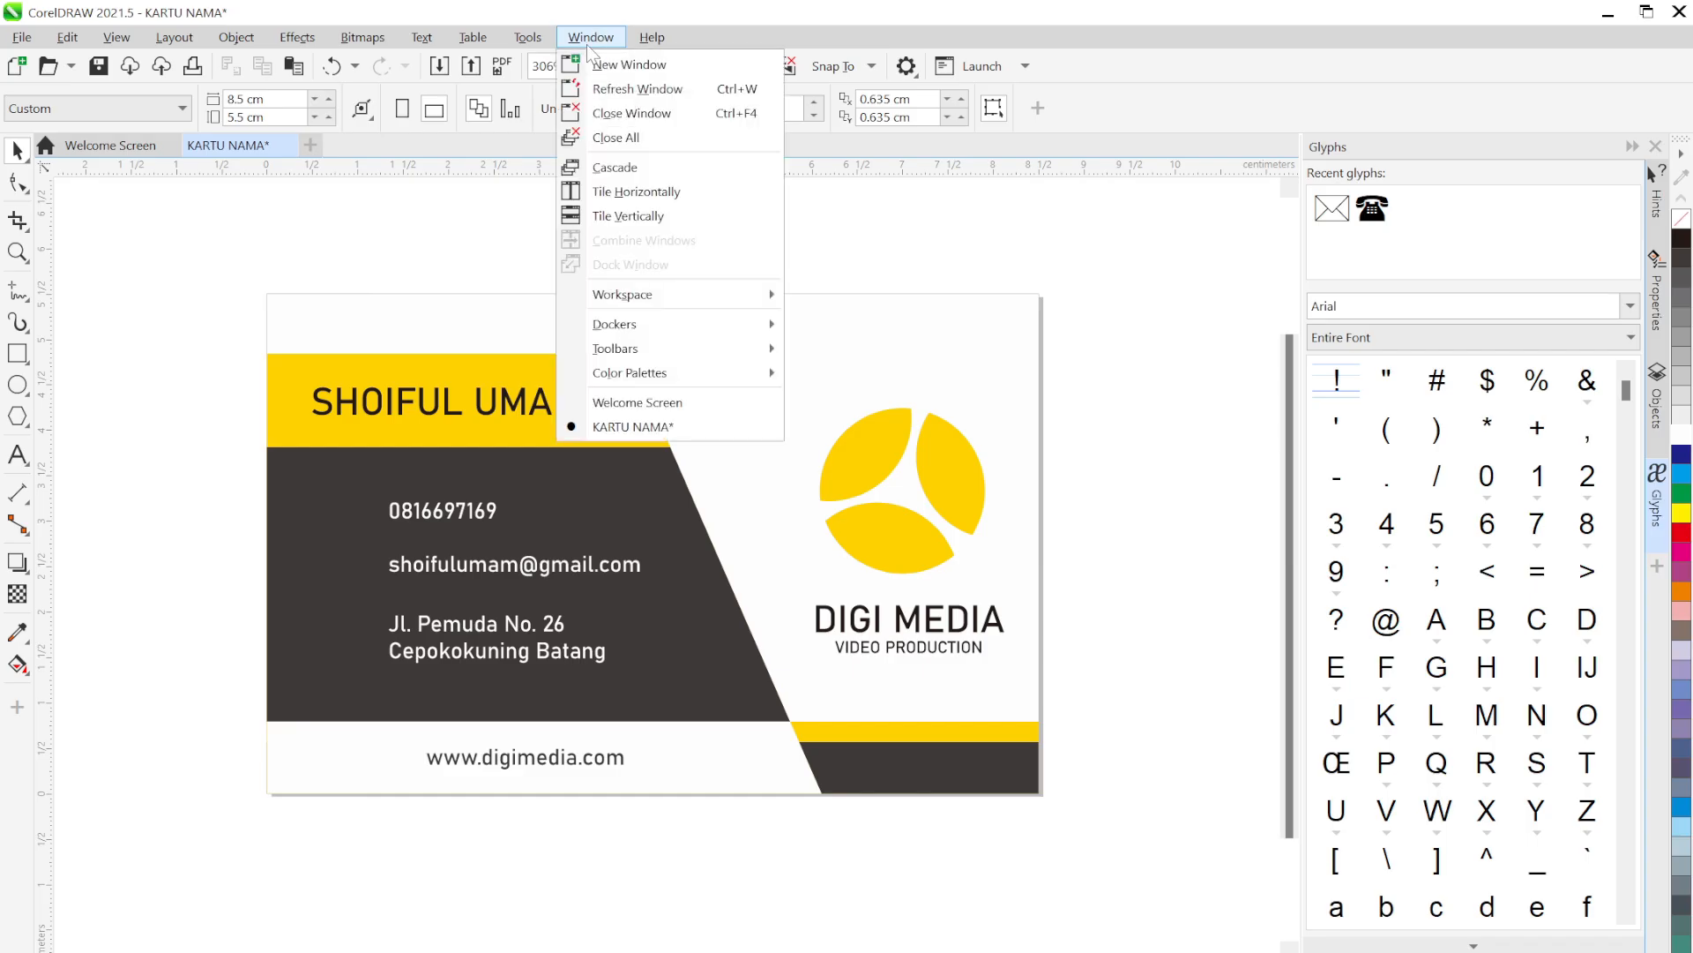
mouse_move(673, 326)
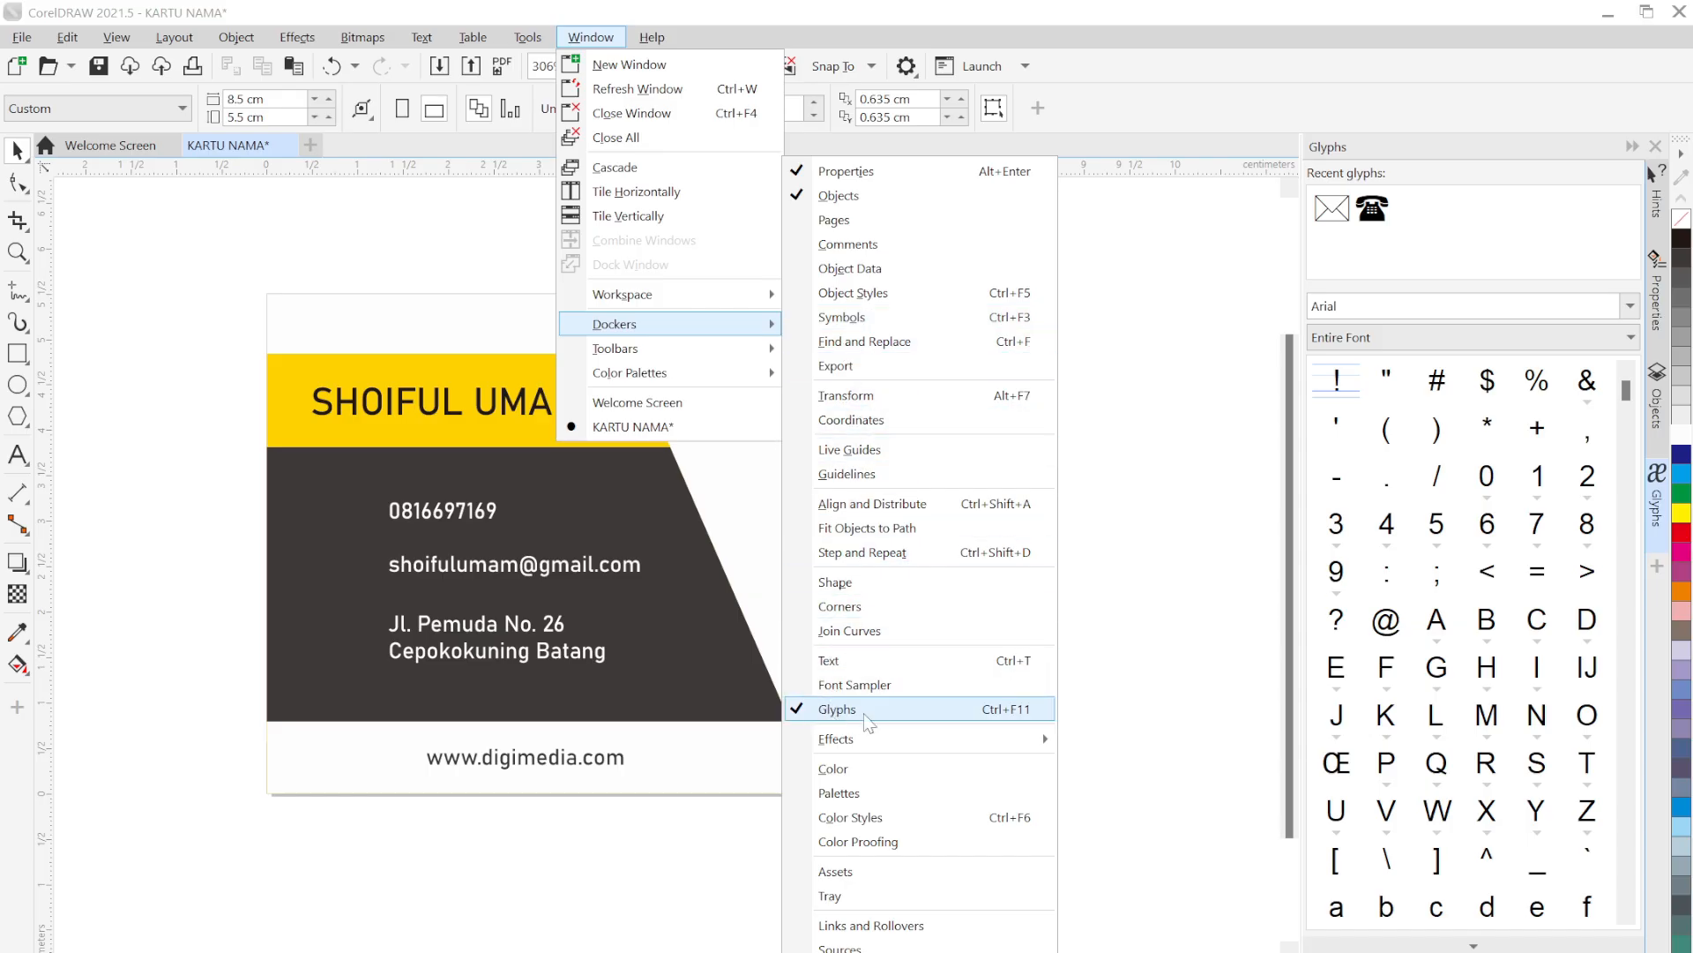
left_click(1190, 608)
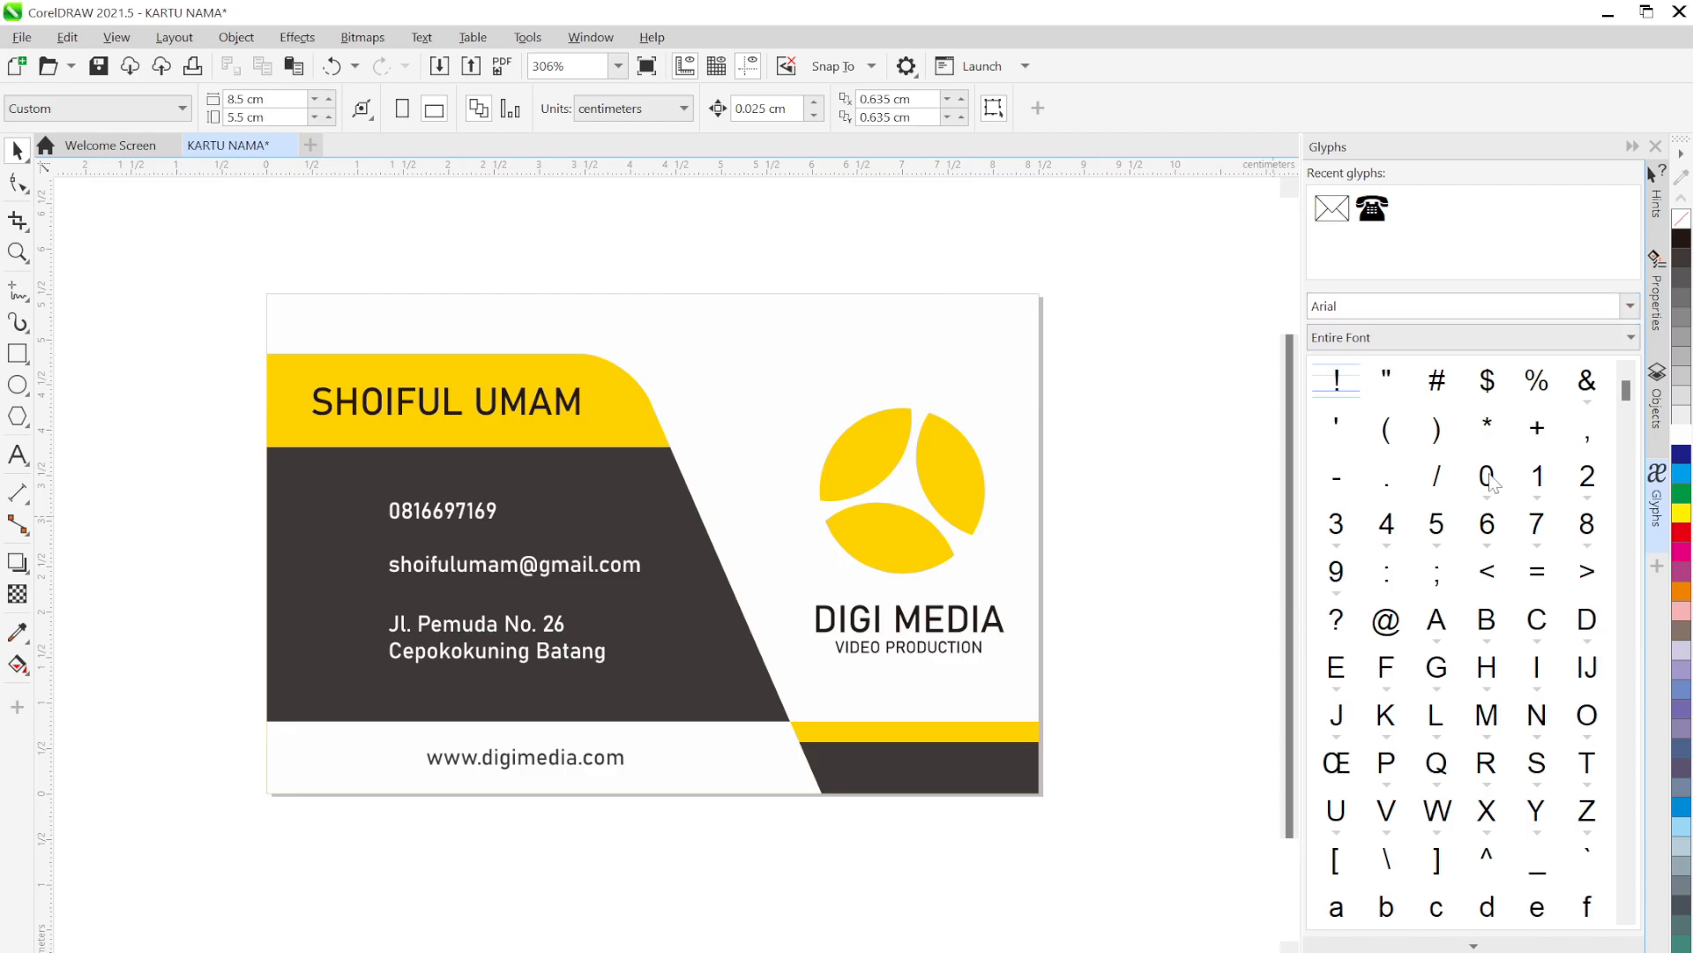
Choose Wingdings as the glyph font to show its symbols
left_click(1630, 307)
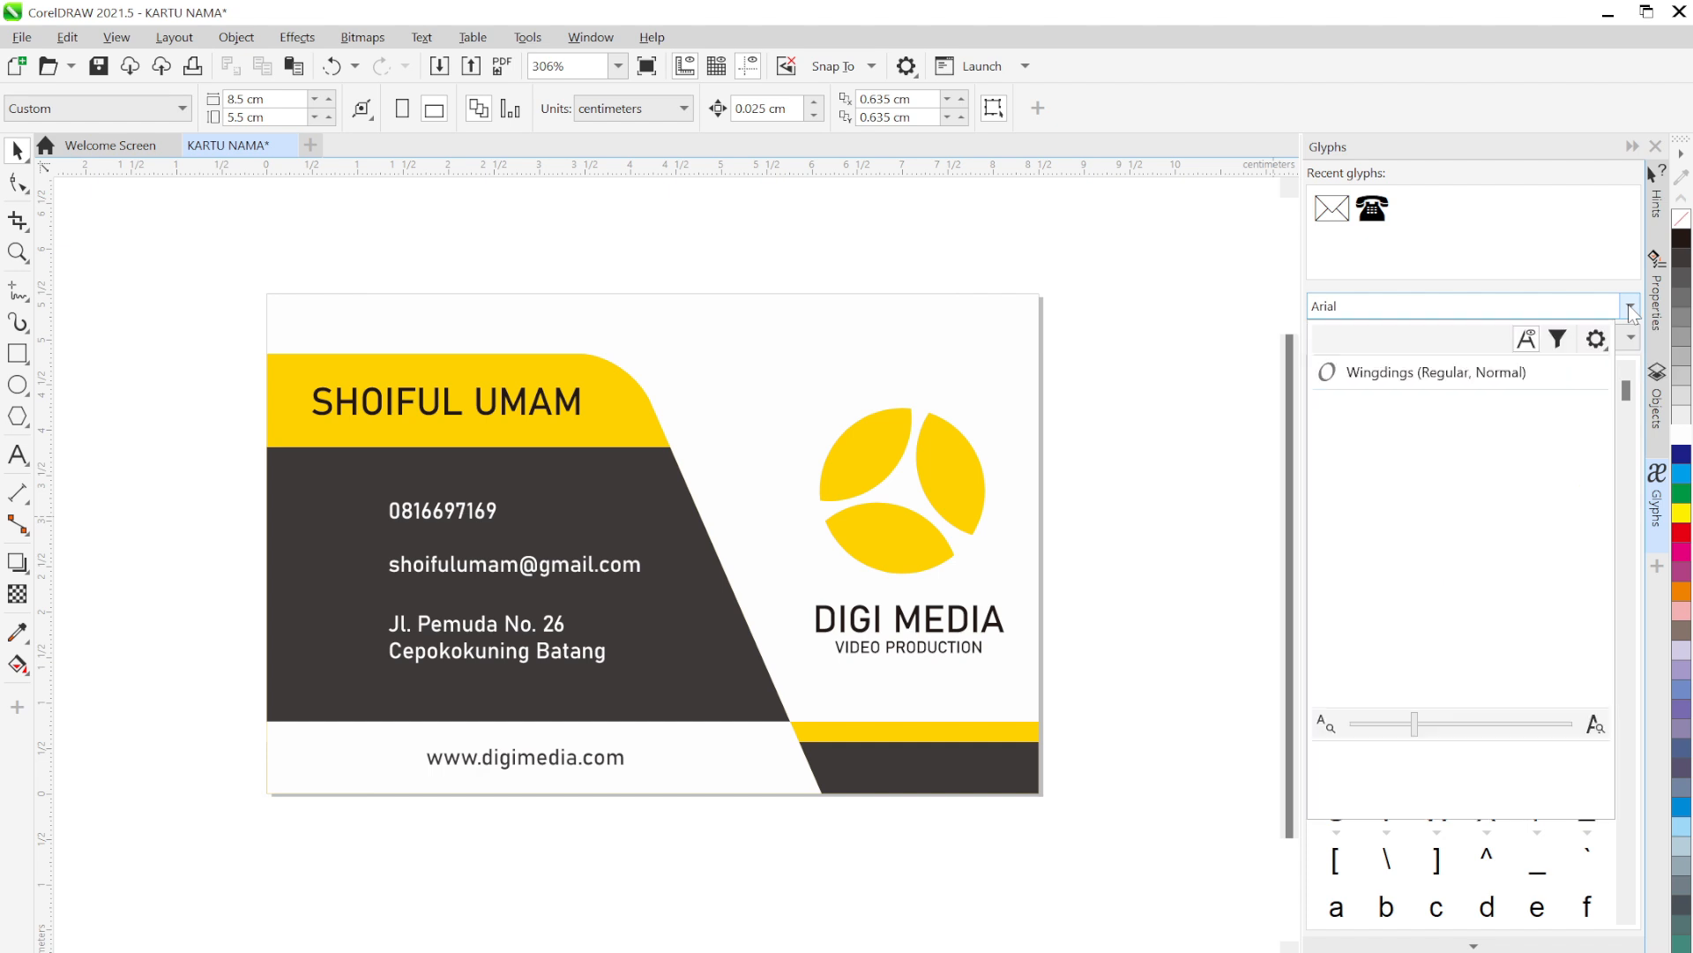
scroll(1422, 572, "down", 1)
scroll(1422, 572, "down", 20)
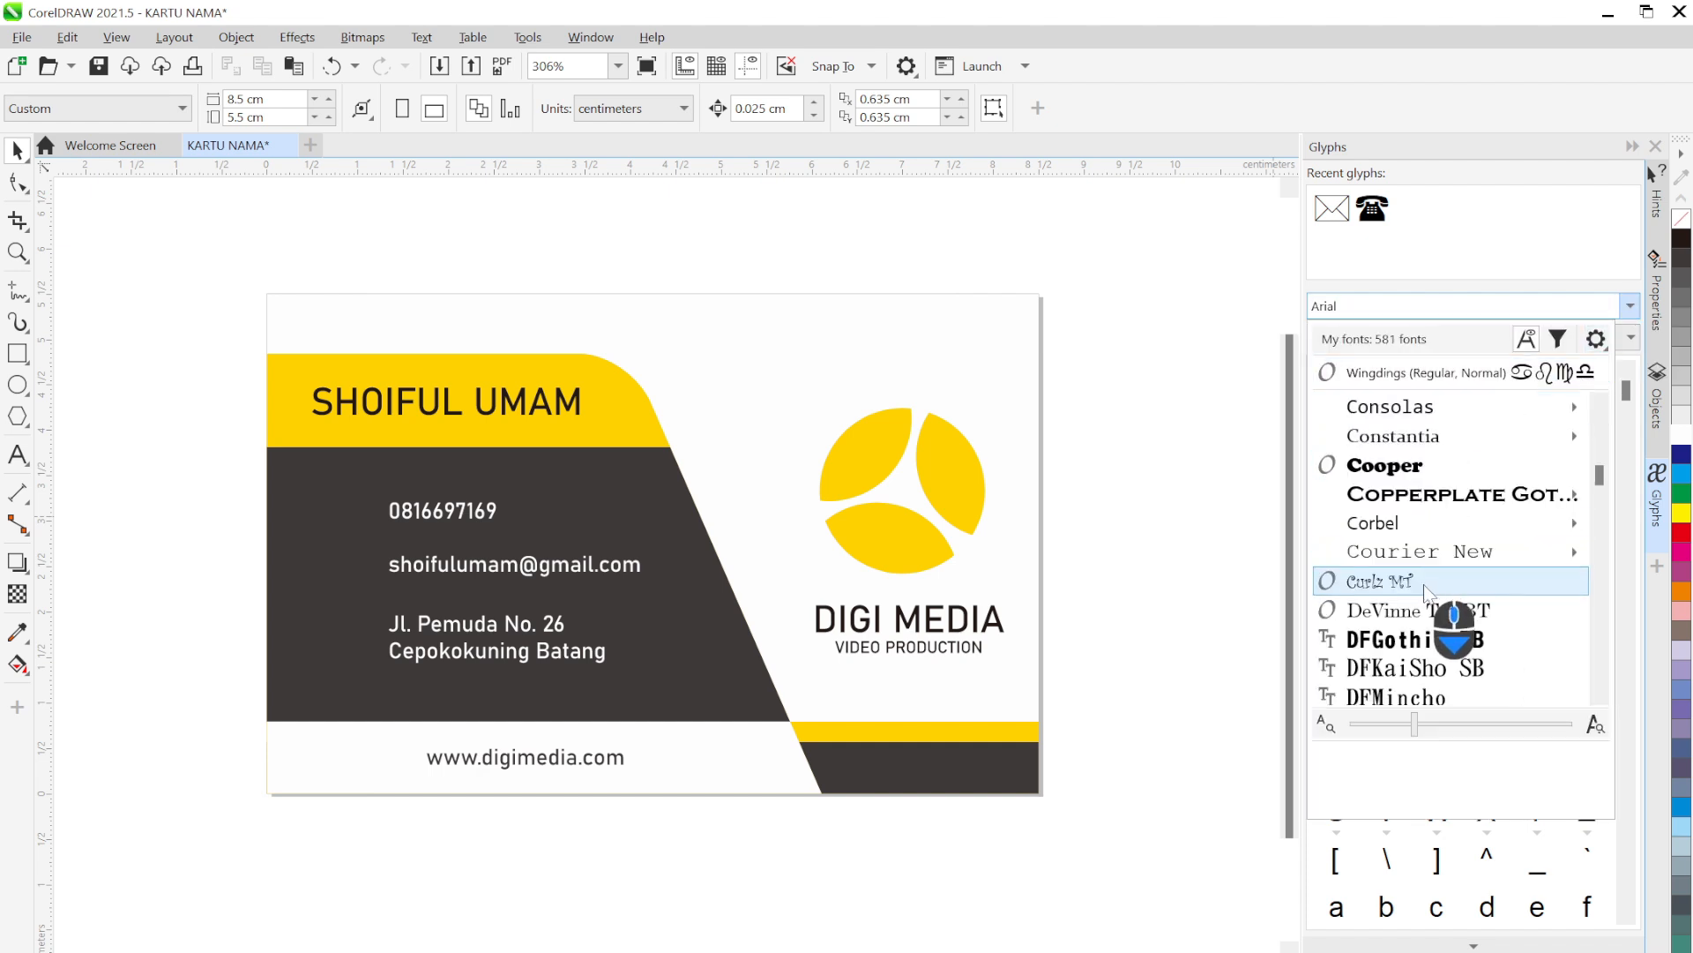
scroll(1426, 600, "down", 3)
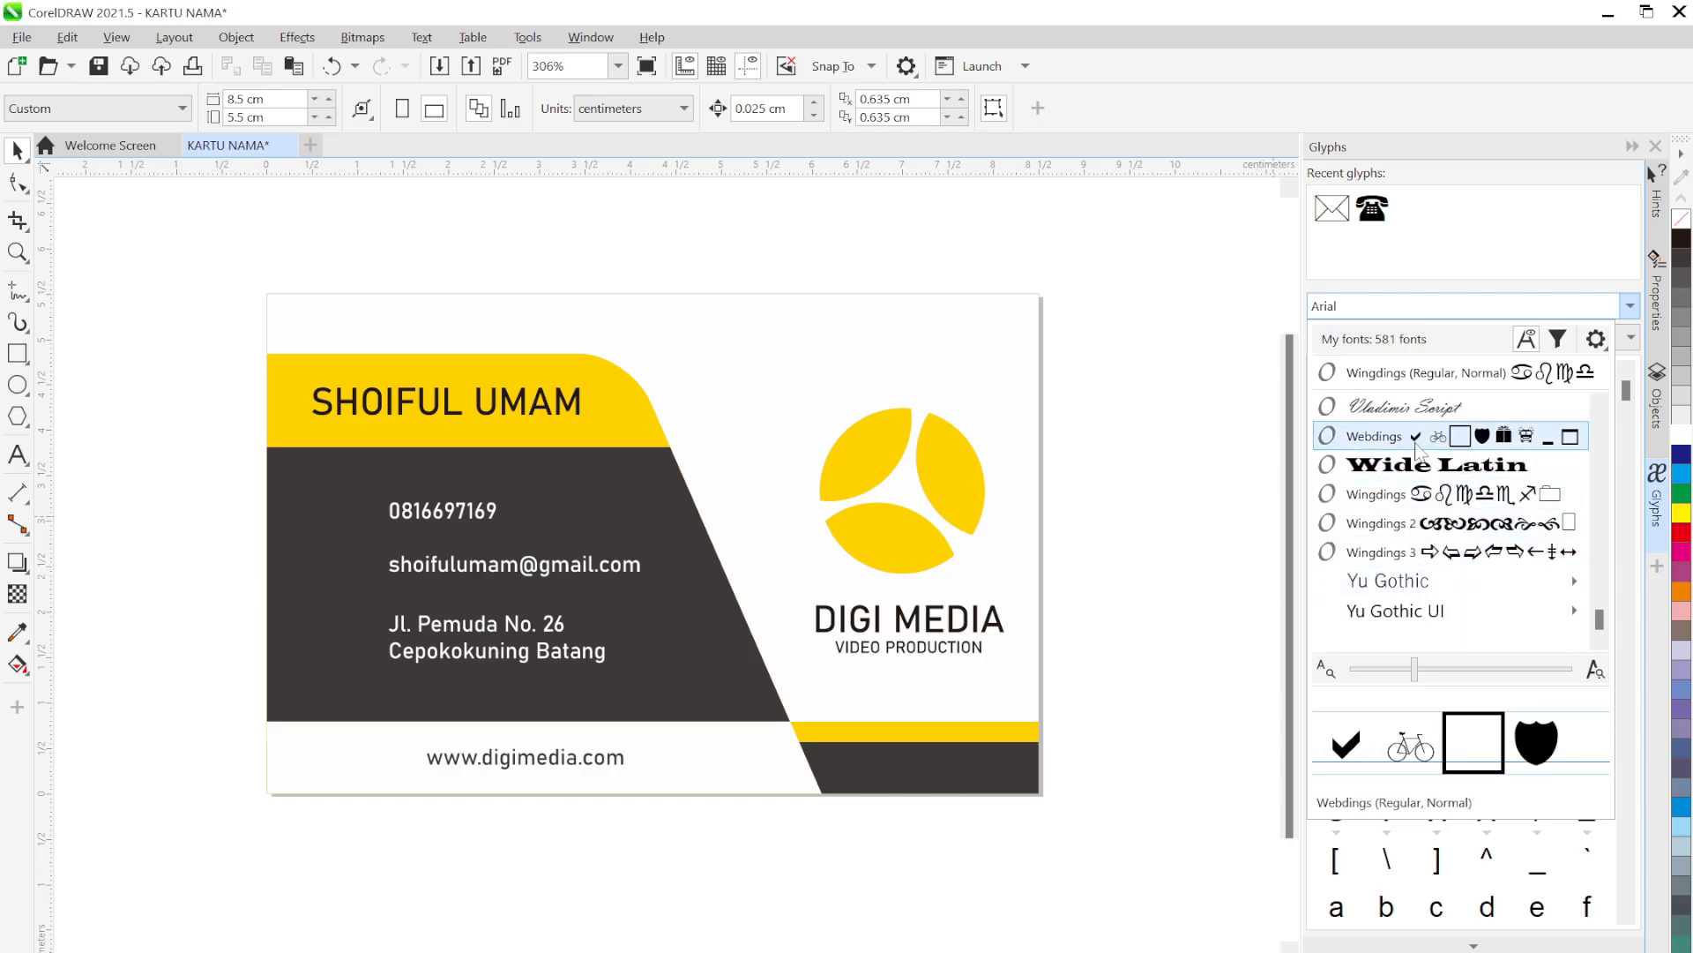
left_click(1473, 380)
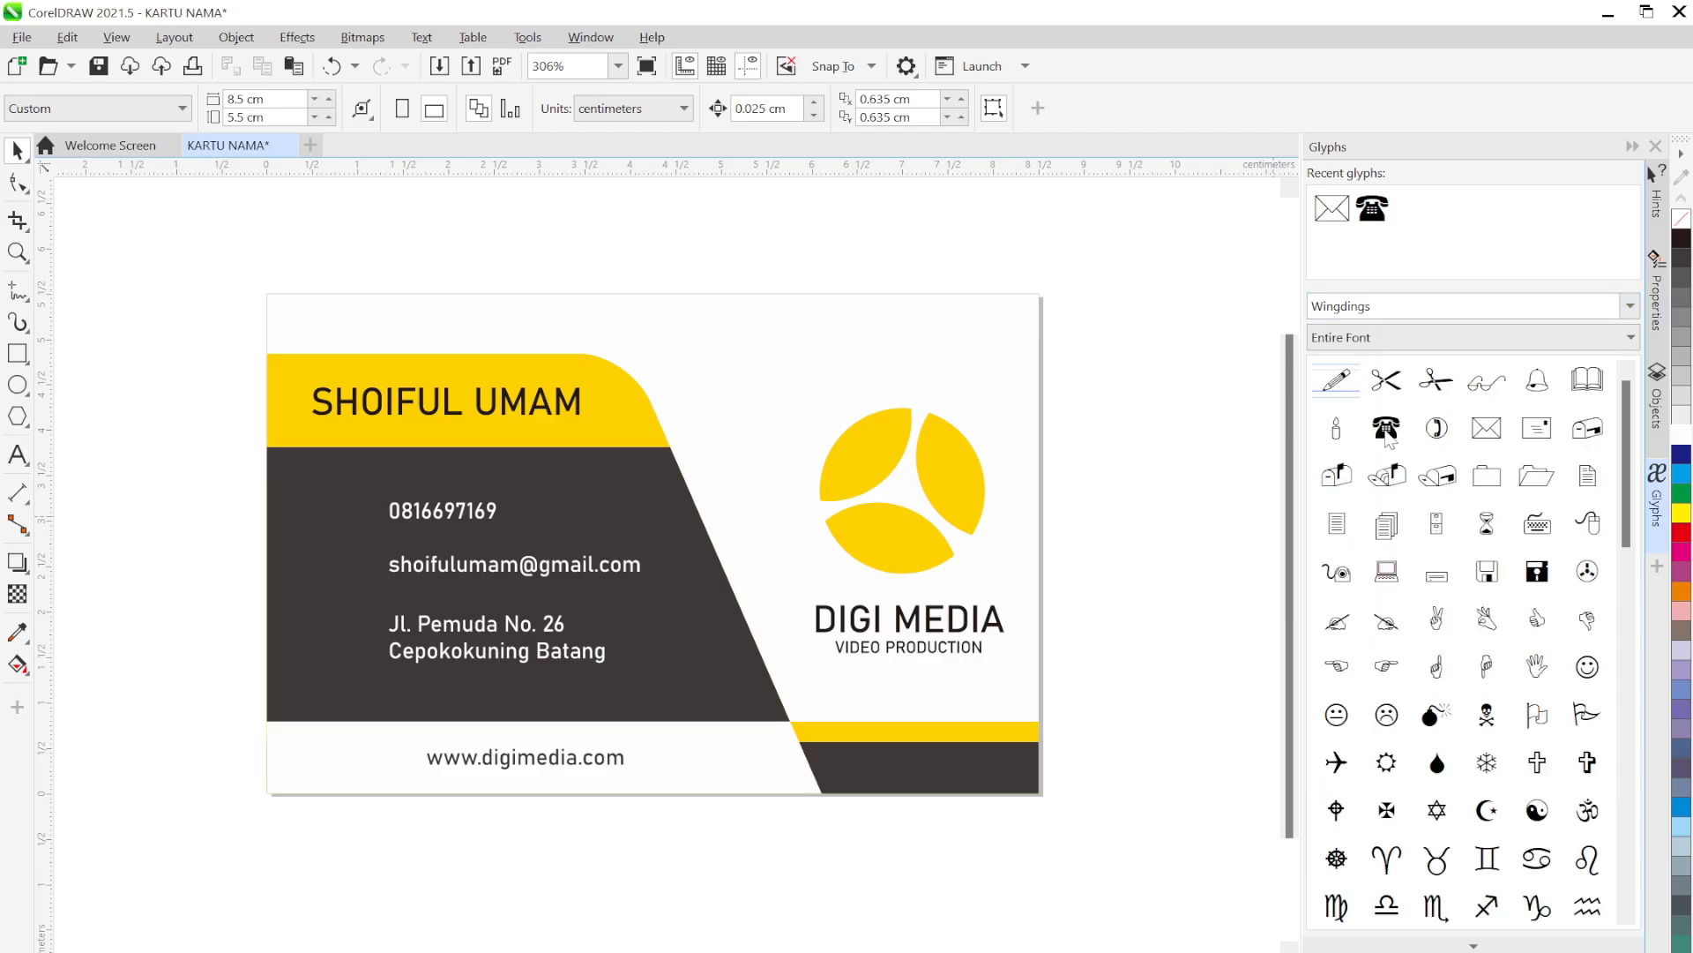
Add a white Wingdings telephone symbol, shrunk and placed beside the phone number
left_click_drag(1387, 429, 332, 532)
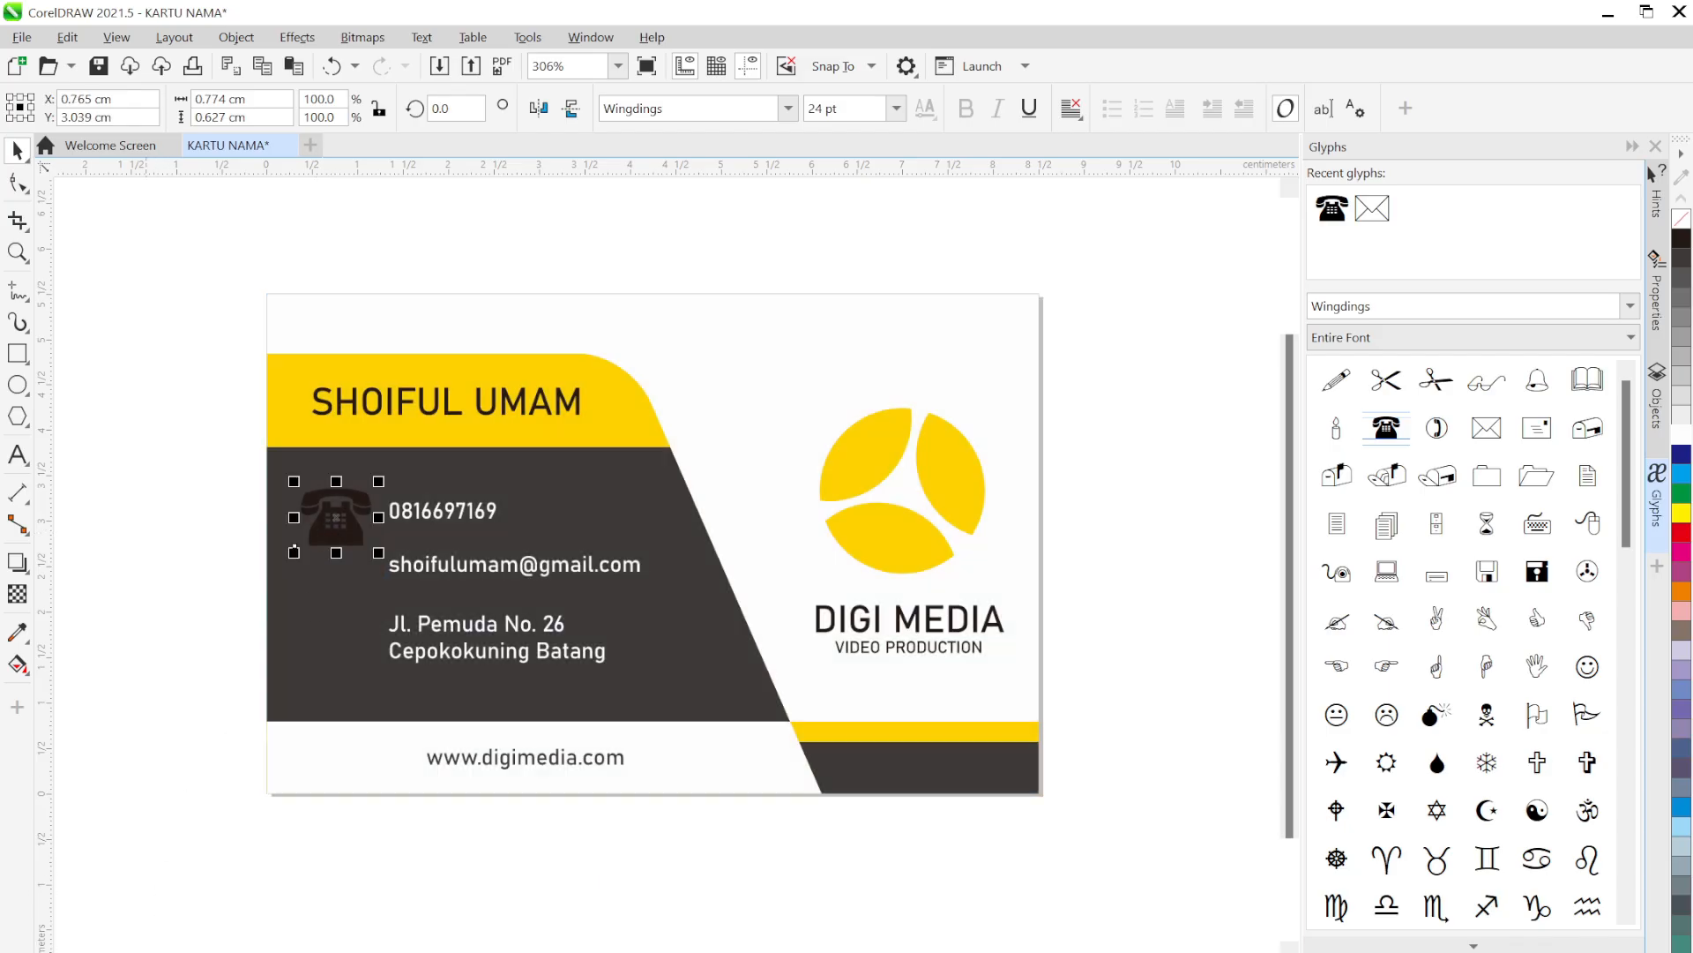
left_click(1680, 433)
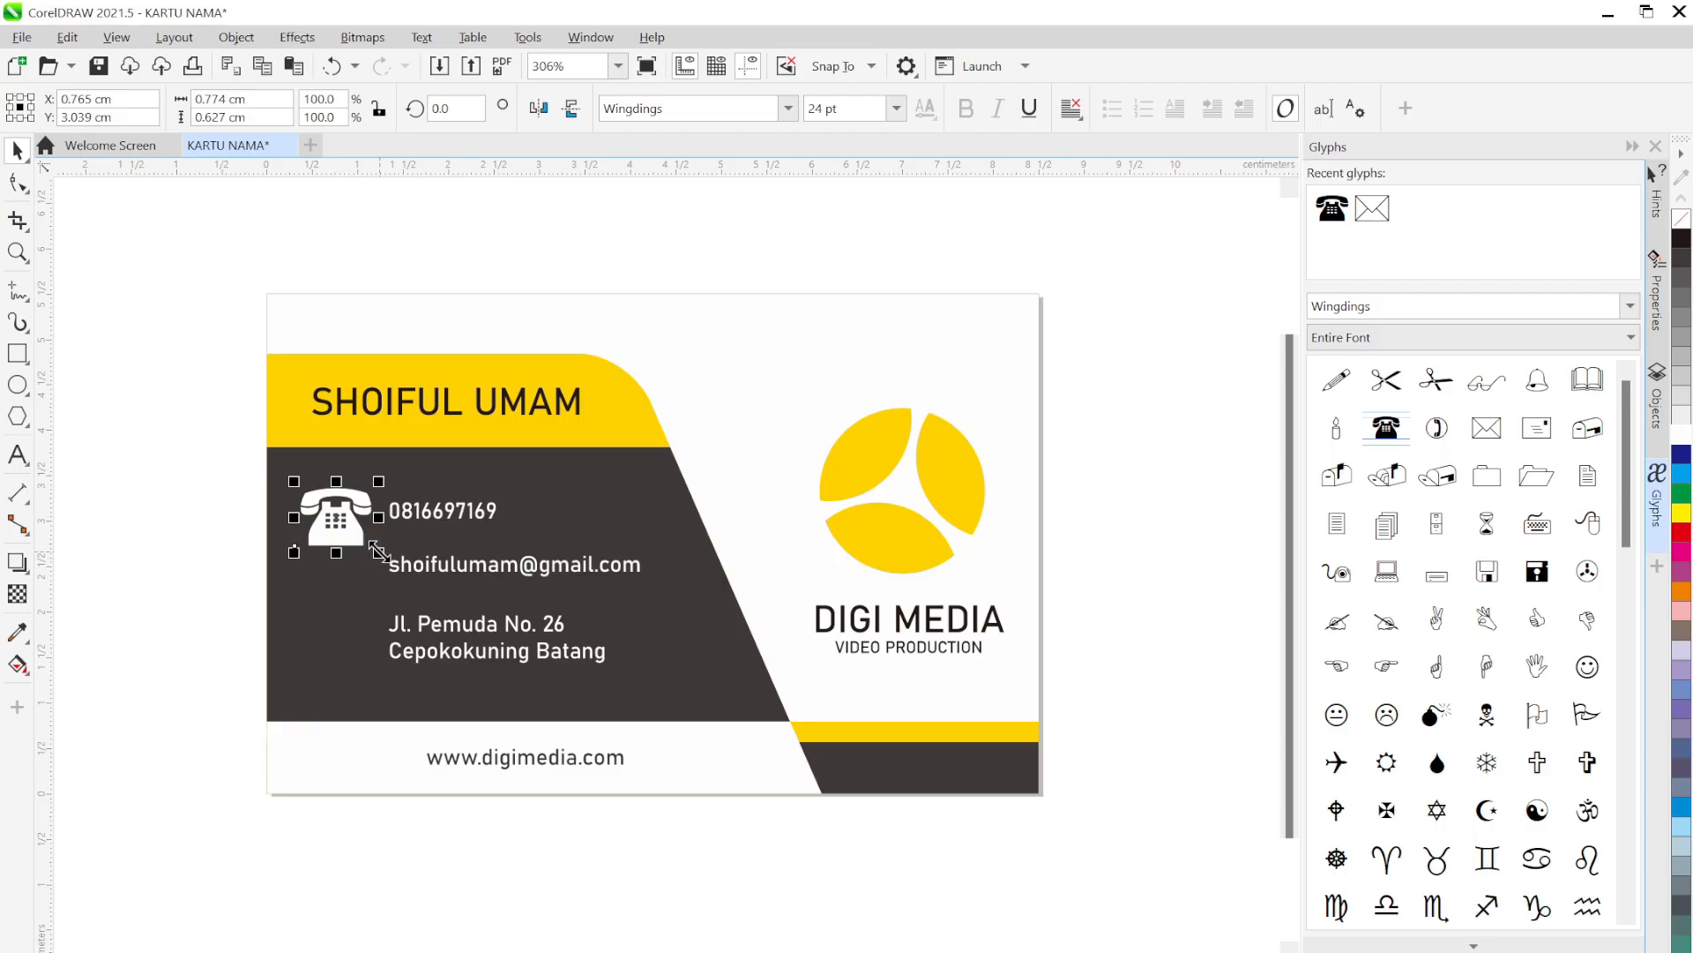
left_click_drag(379, 552, 332, 517)
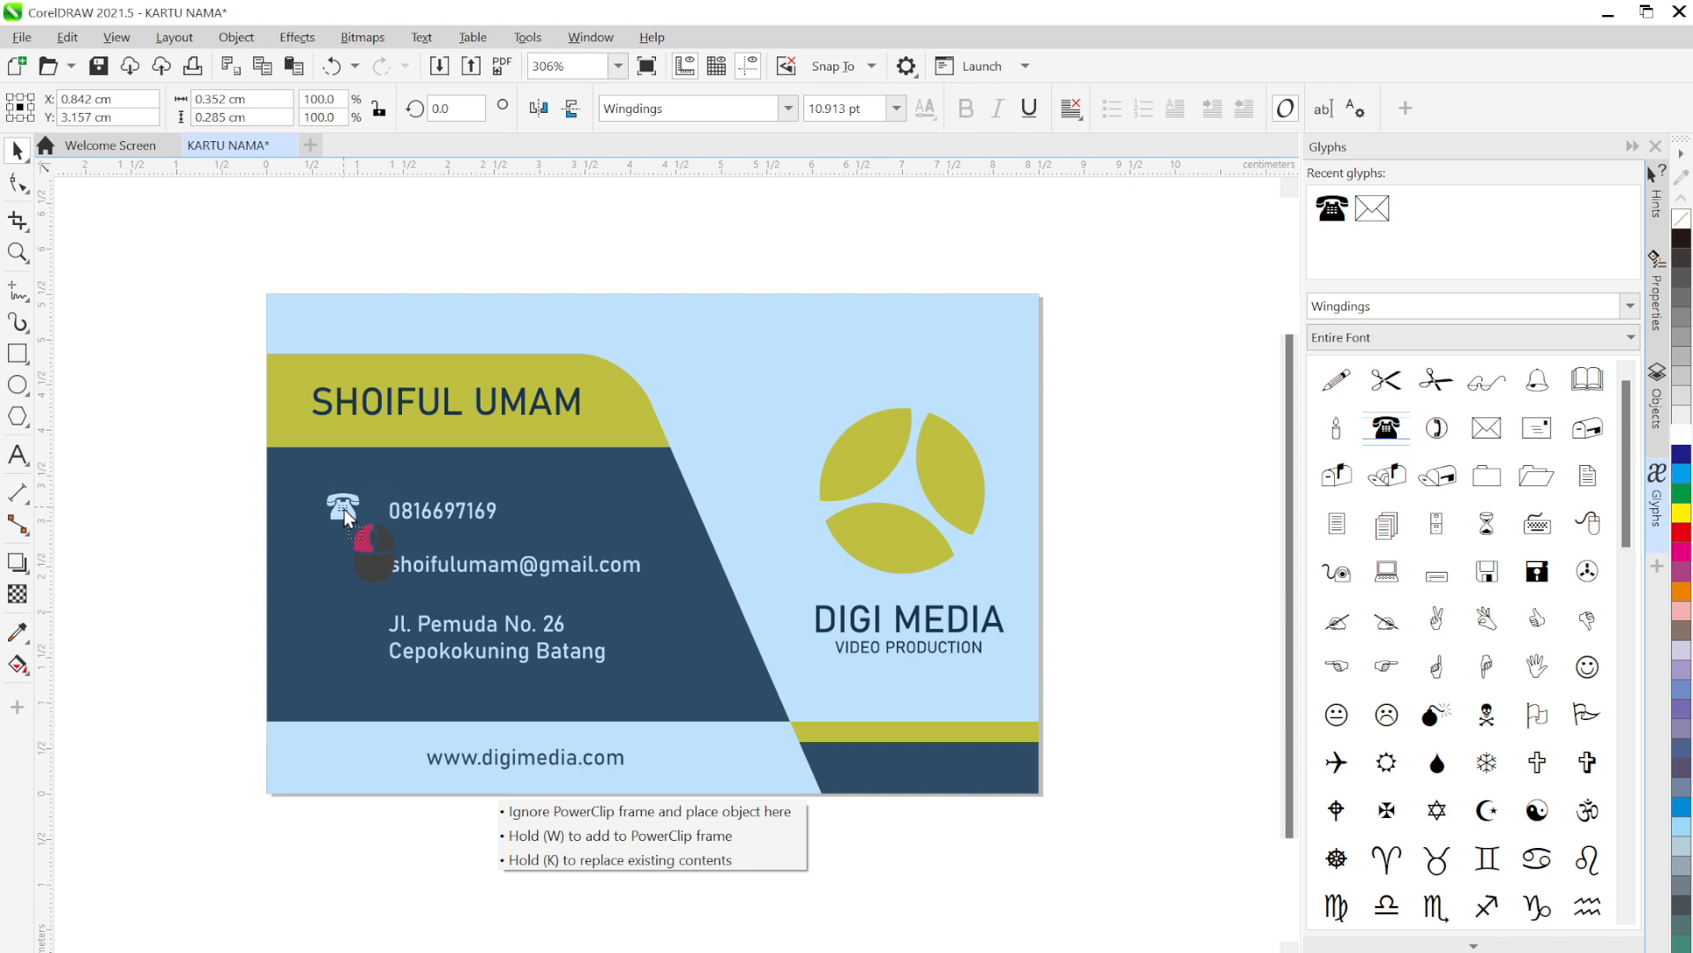
left_click_drag(344, 509, 342, 510)
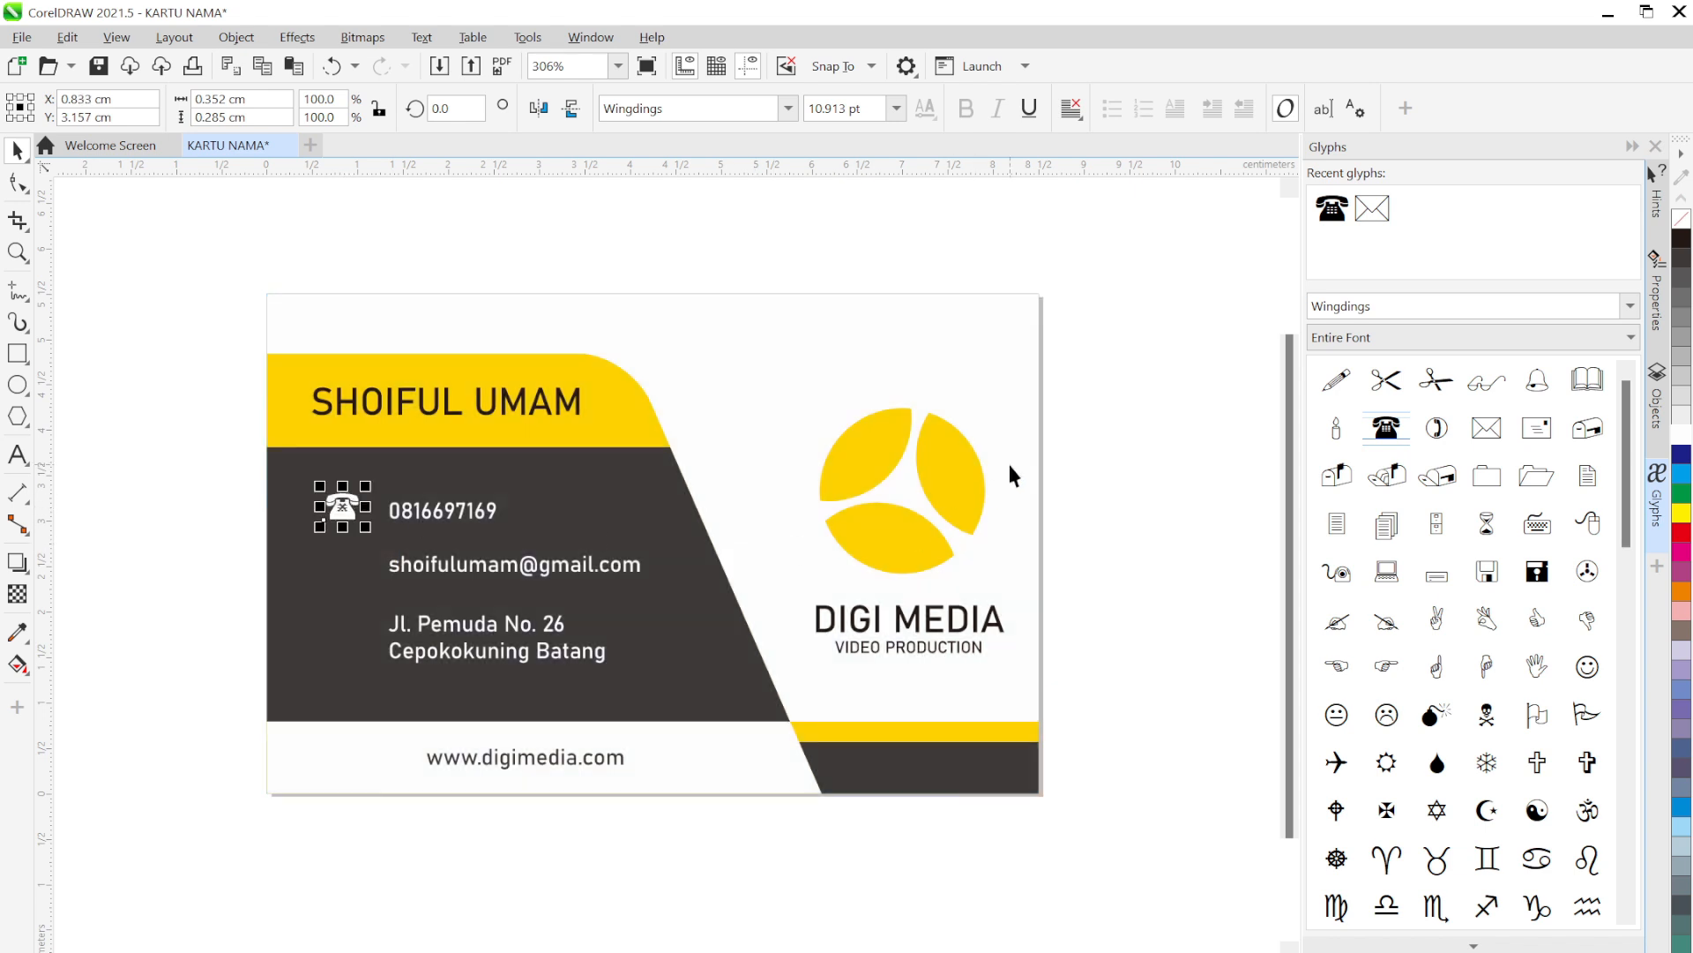
Place the Wingdings envelope symbol beside the e-mail line
left_click(1129, 402)
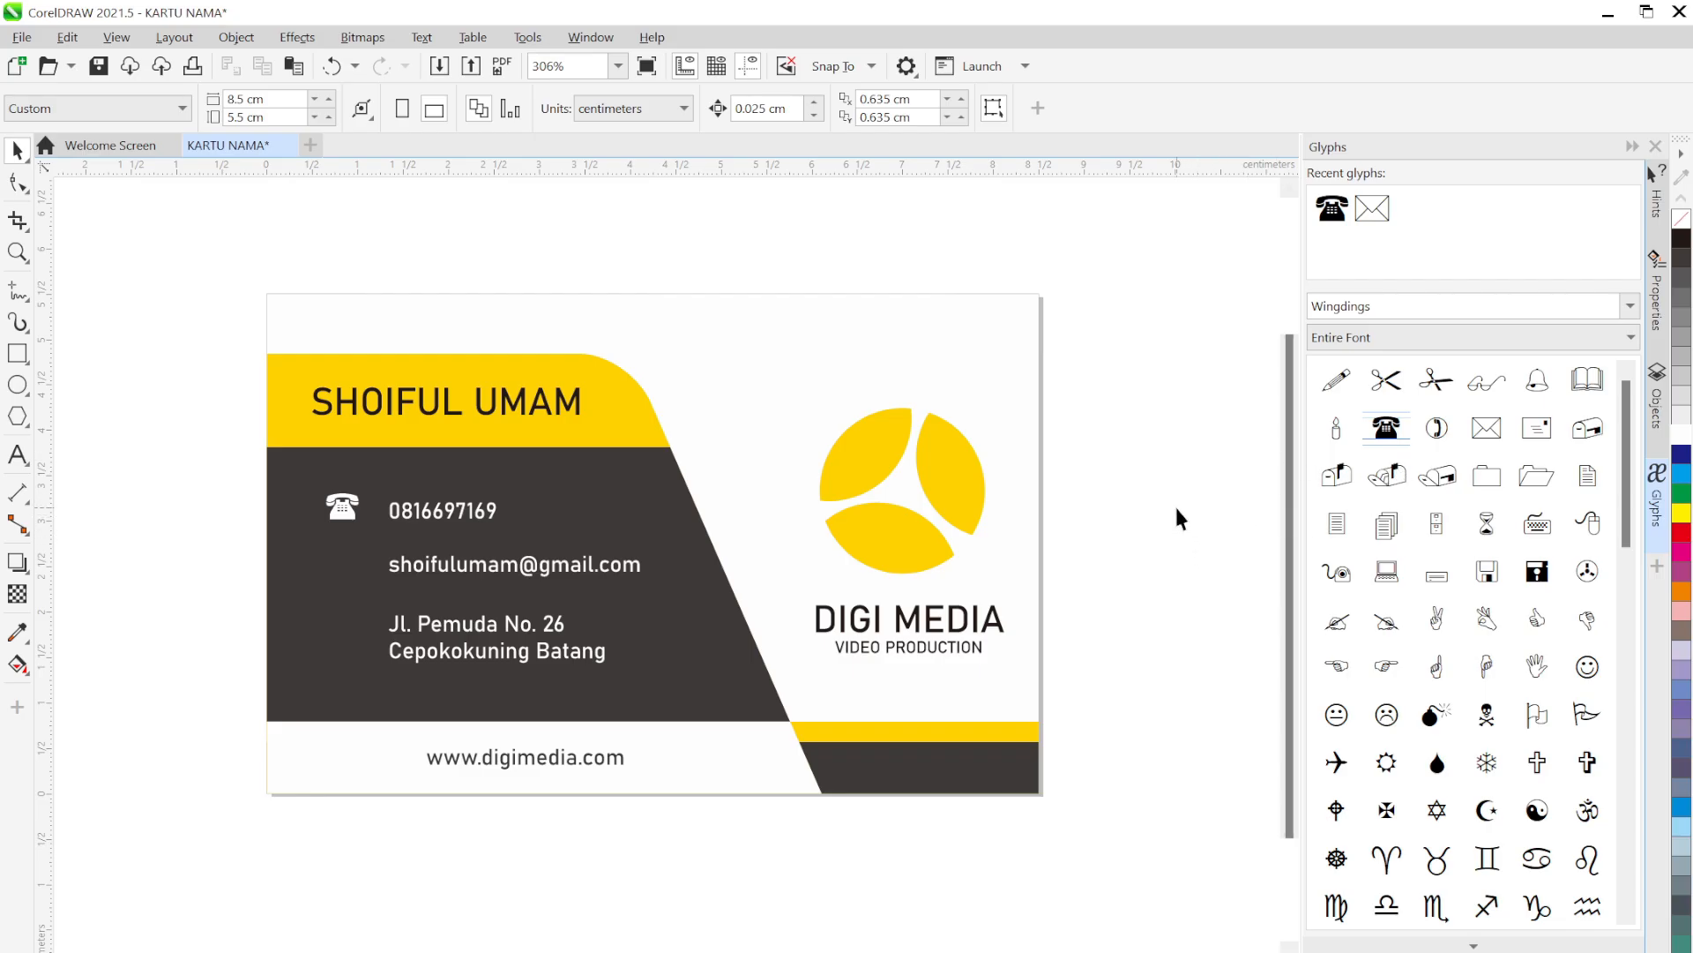
left_click(1488, 443)
left_click_drag(1497, 434, 314, 627)
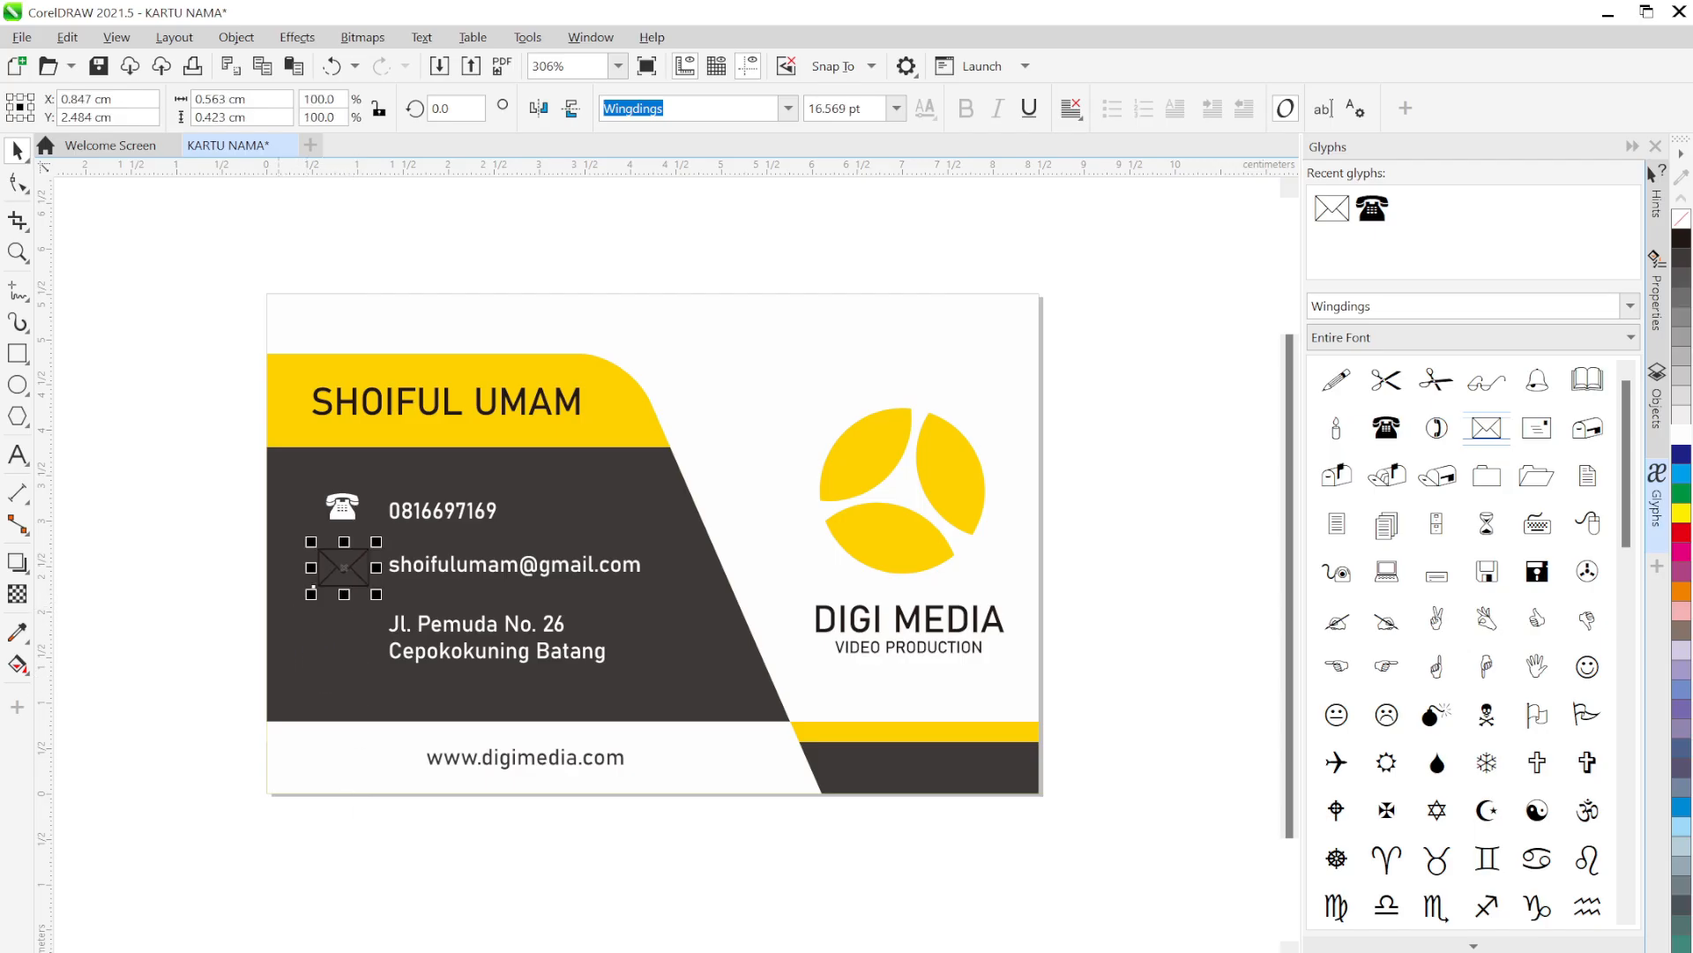
Colour the envelope symbol yellow and bring the contact details into view
left_click(184, 952)
left_click(225, 615)
scroll(318, 575, "up", 5)
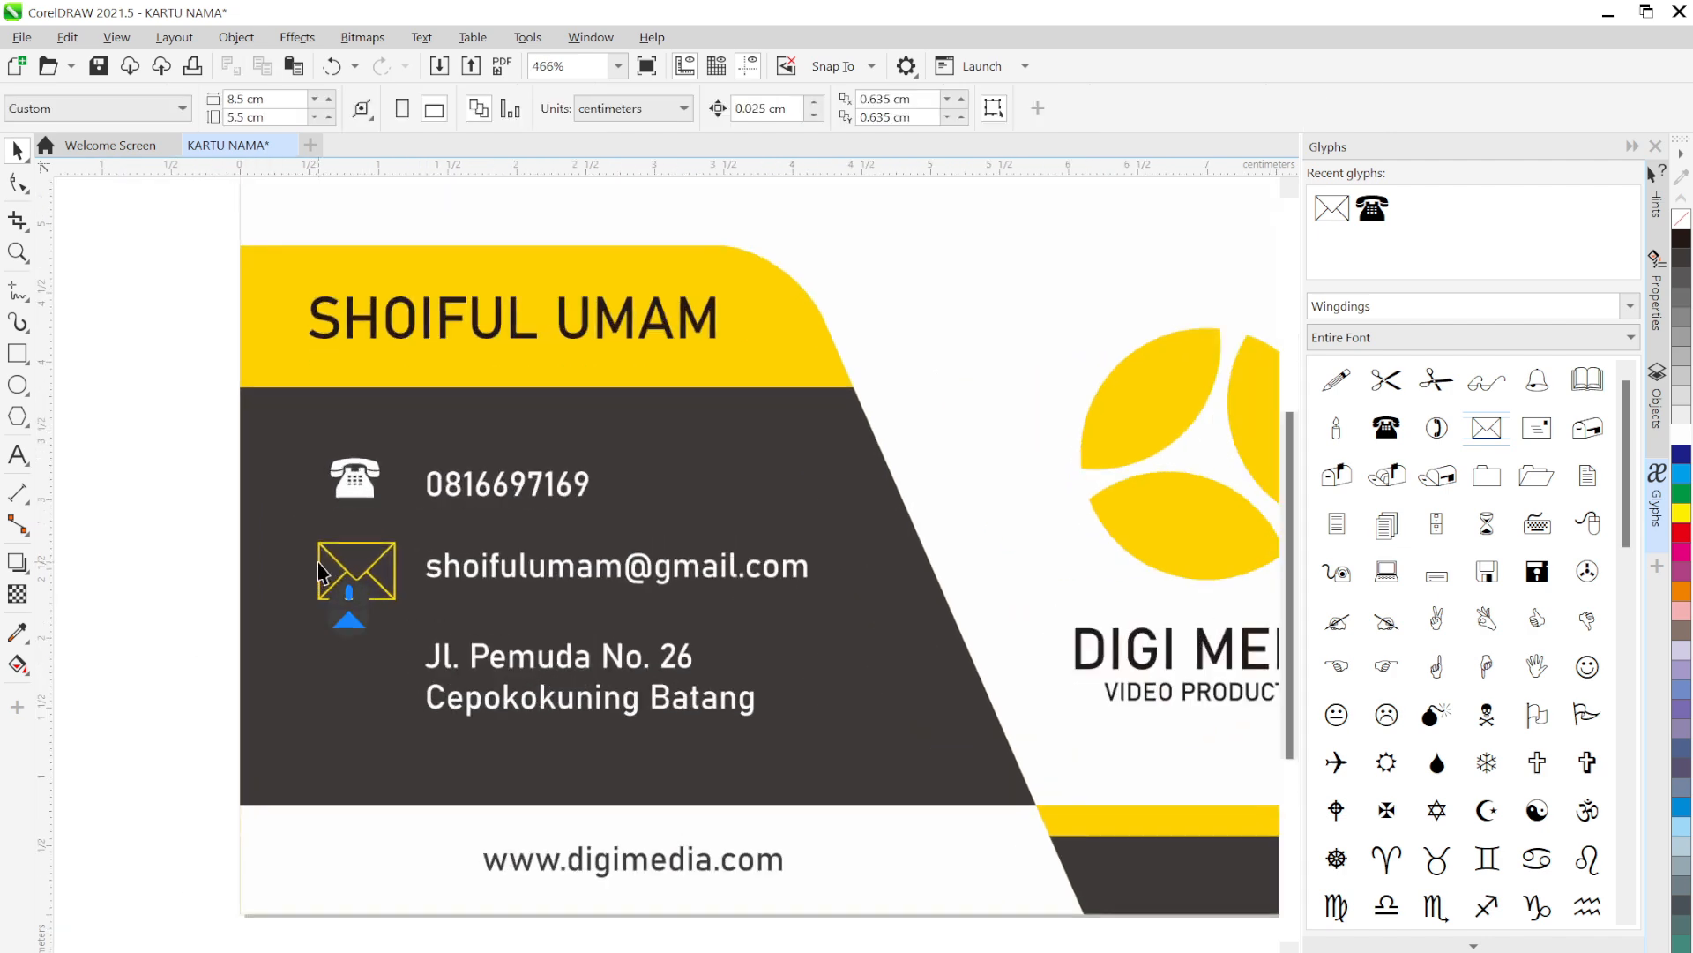
left_click_drag(381, 626, 468, 535)
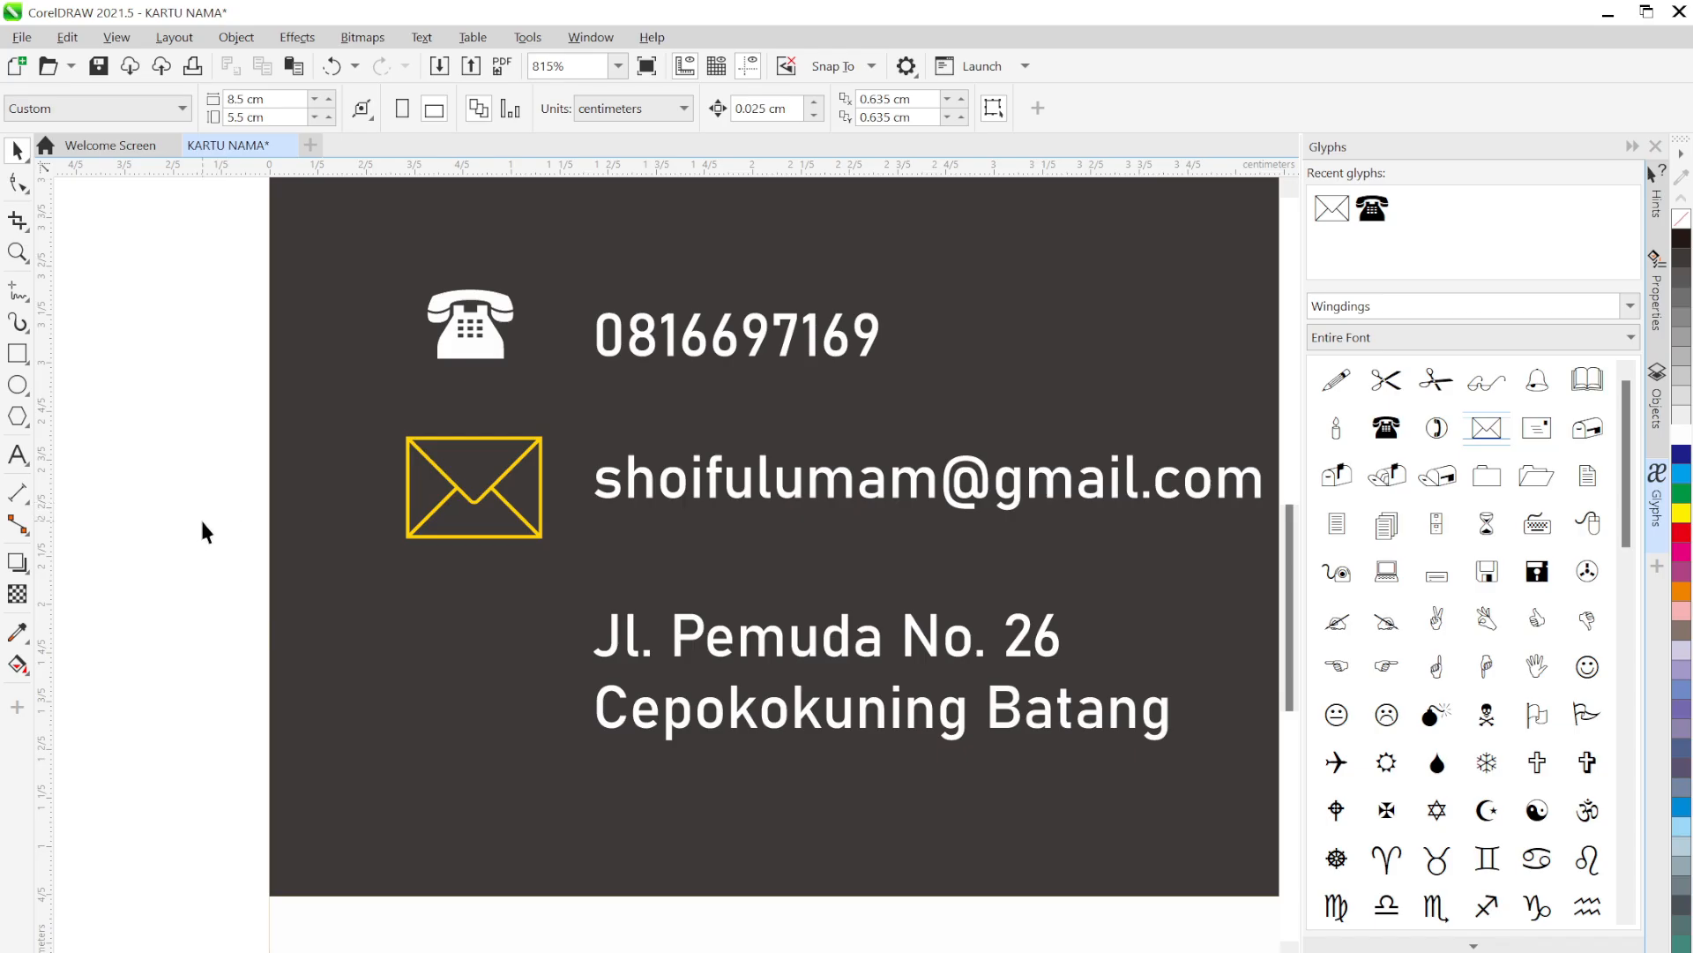
Compare the envelope and telephone symbol sizes in the property bar
left_click(496, 499)
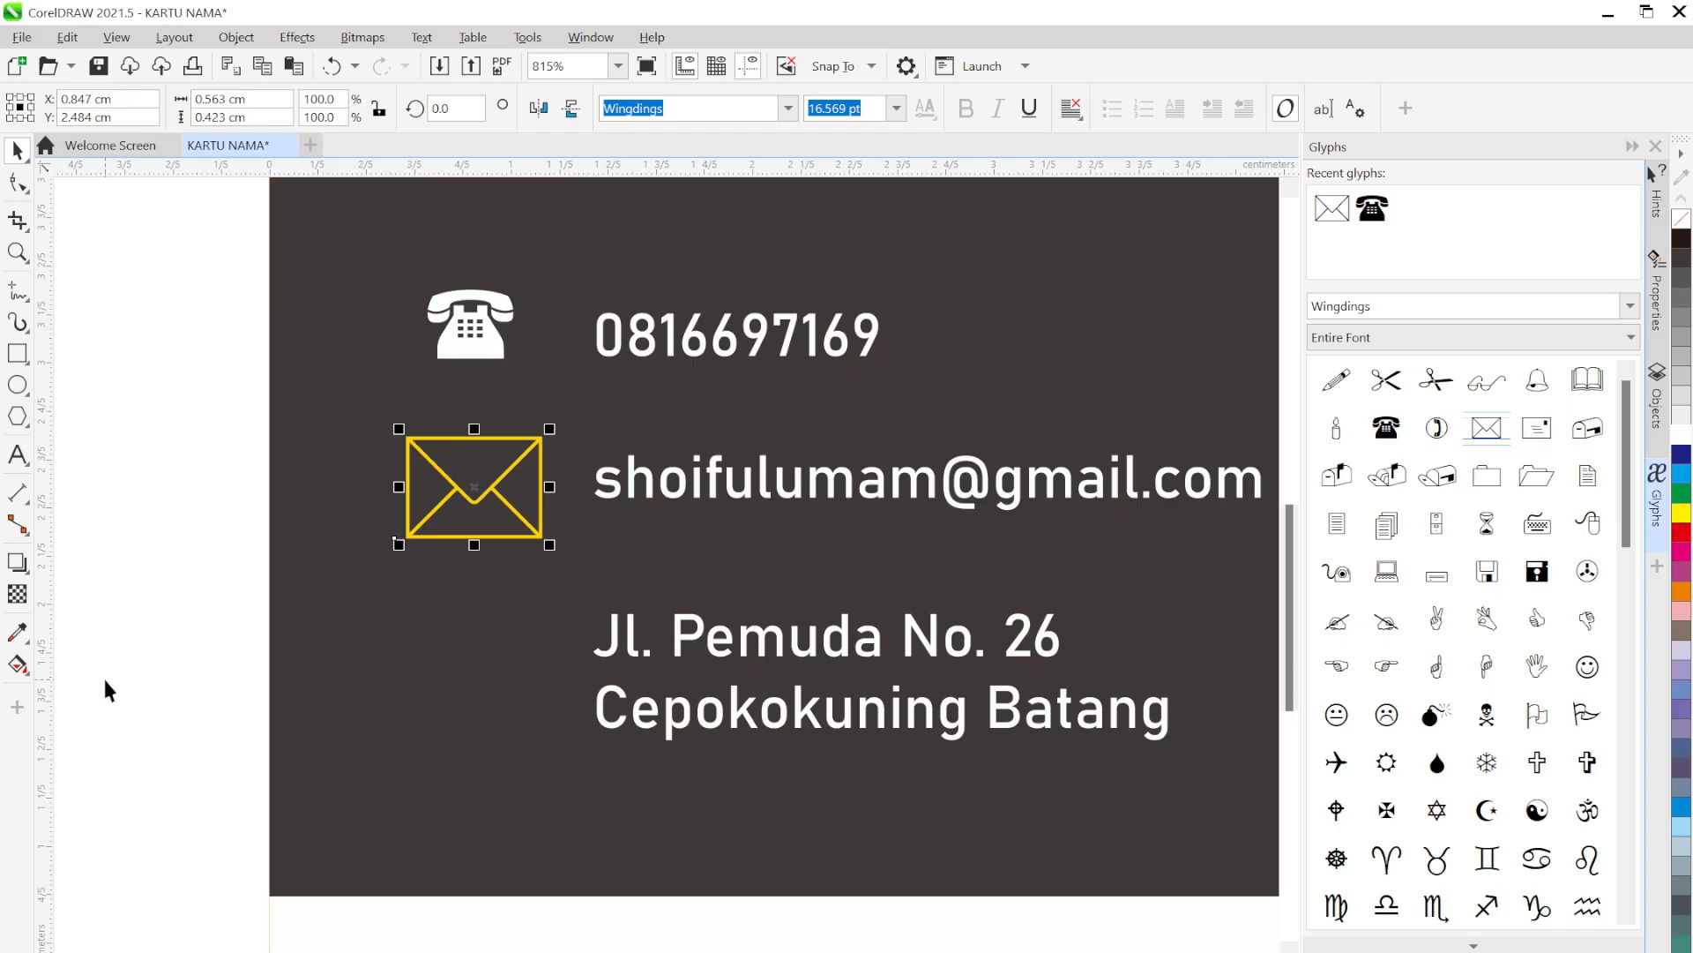
left_click(475, 358)
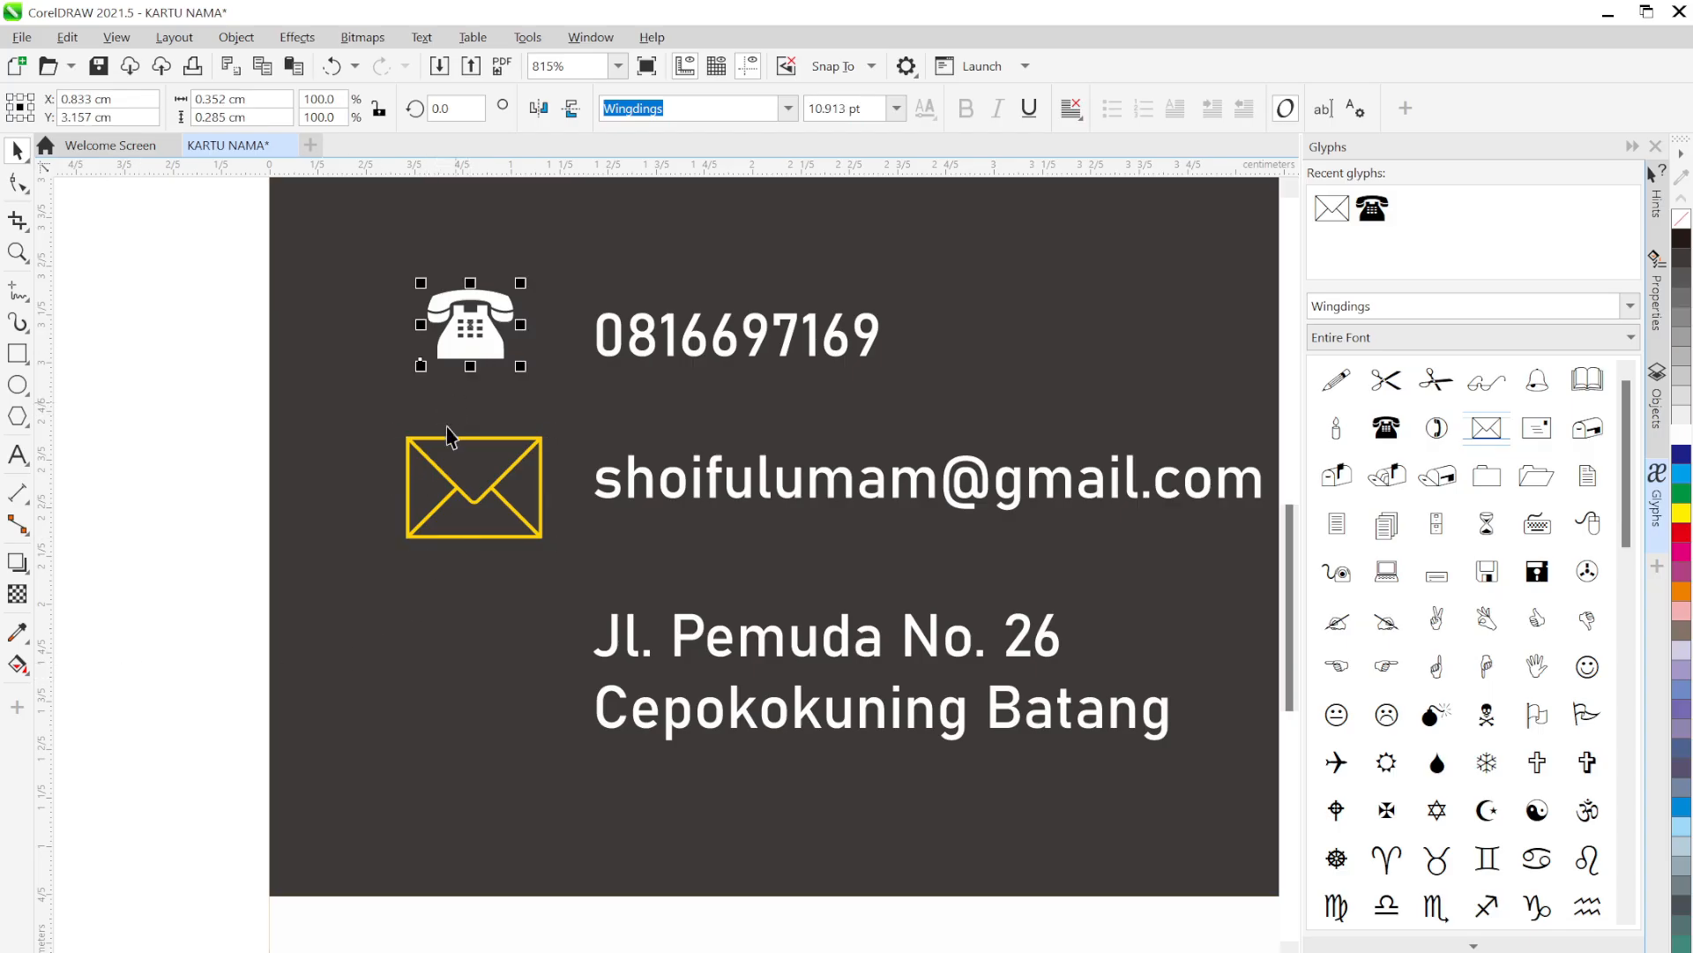
left_click(477, 505)
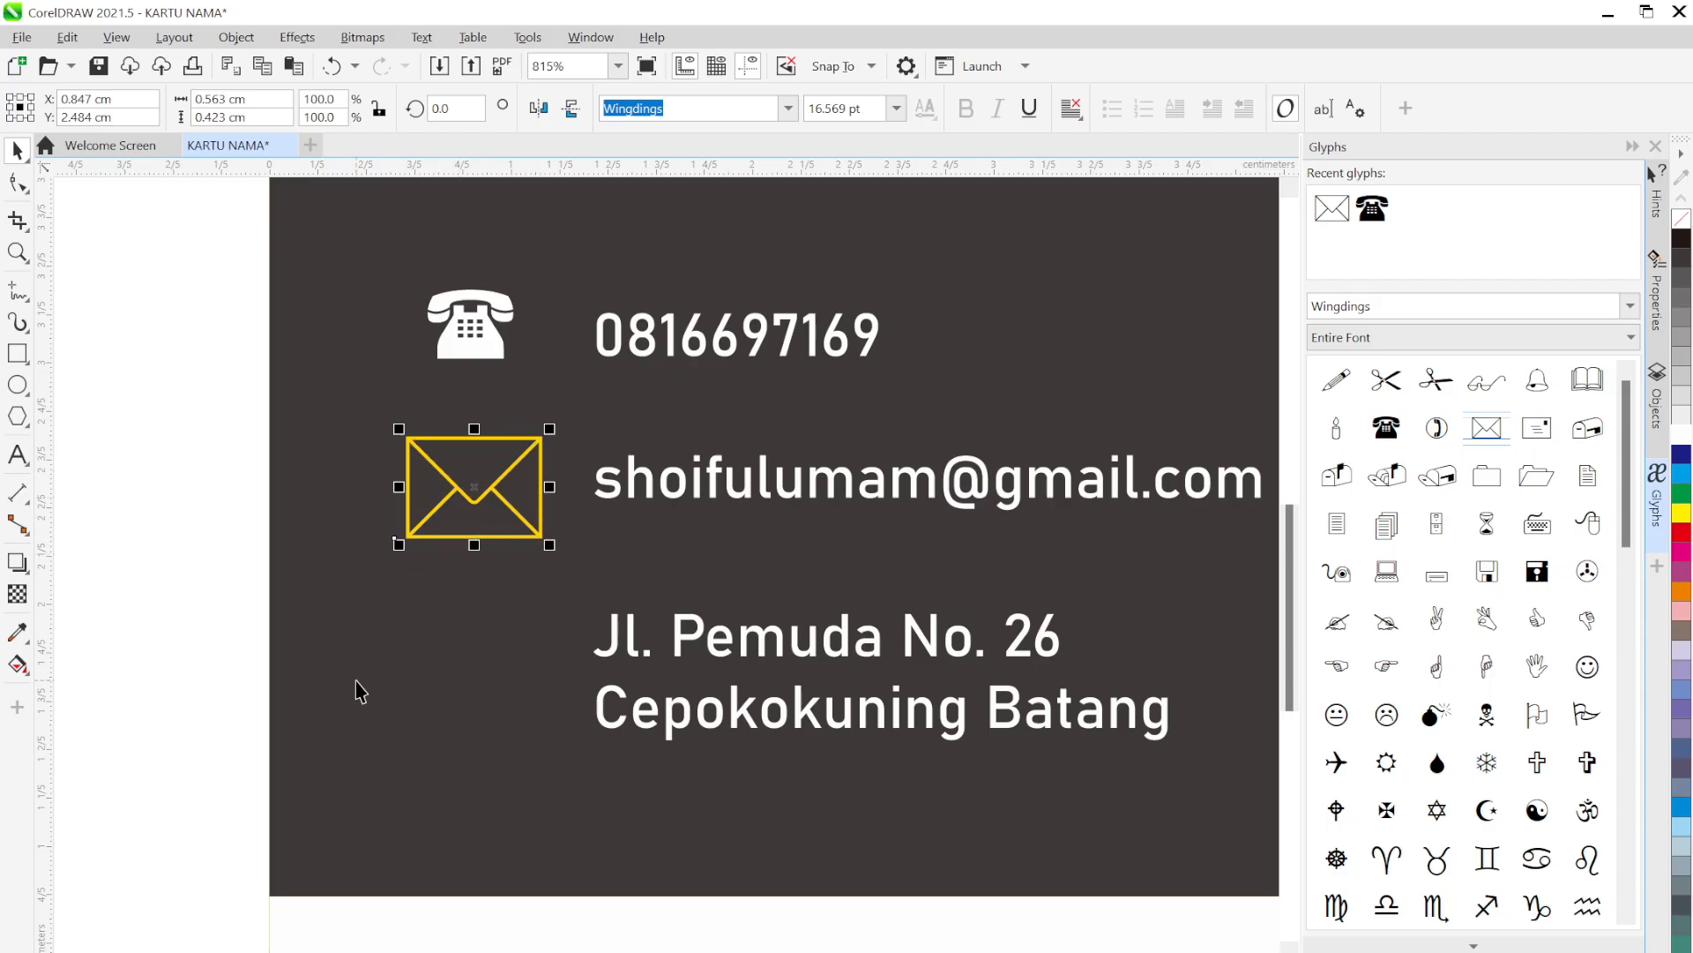
left_click(148, 393)
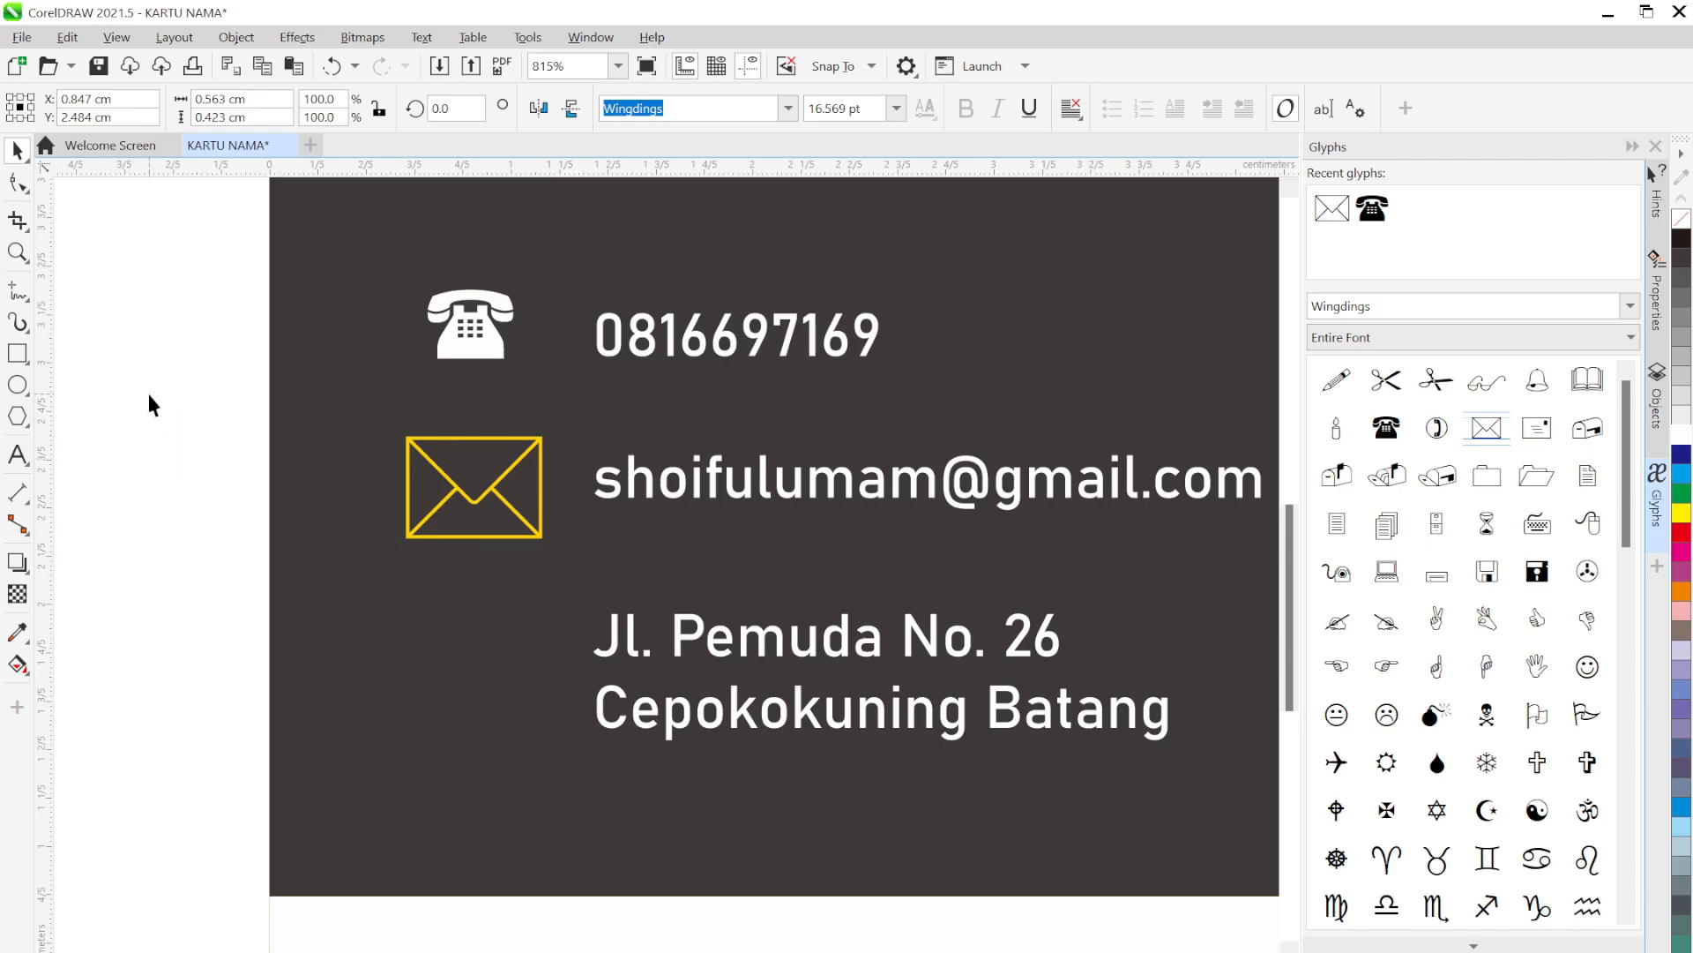
Draw a rectangle over the envelope glyph, widening it to cover the left stroke
left_click(19, 356)
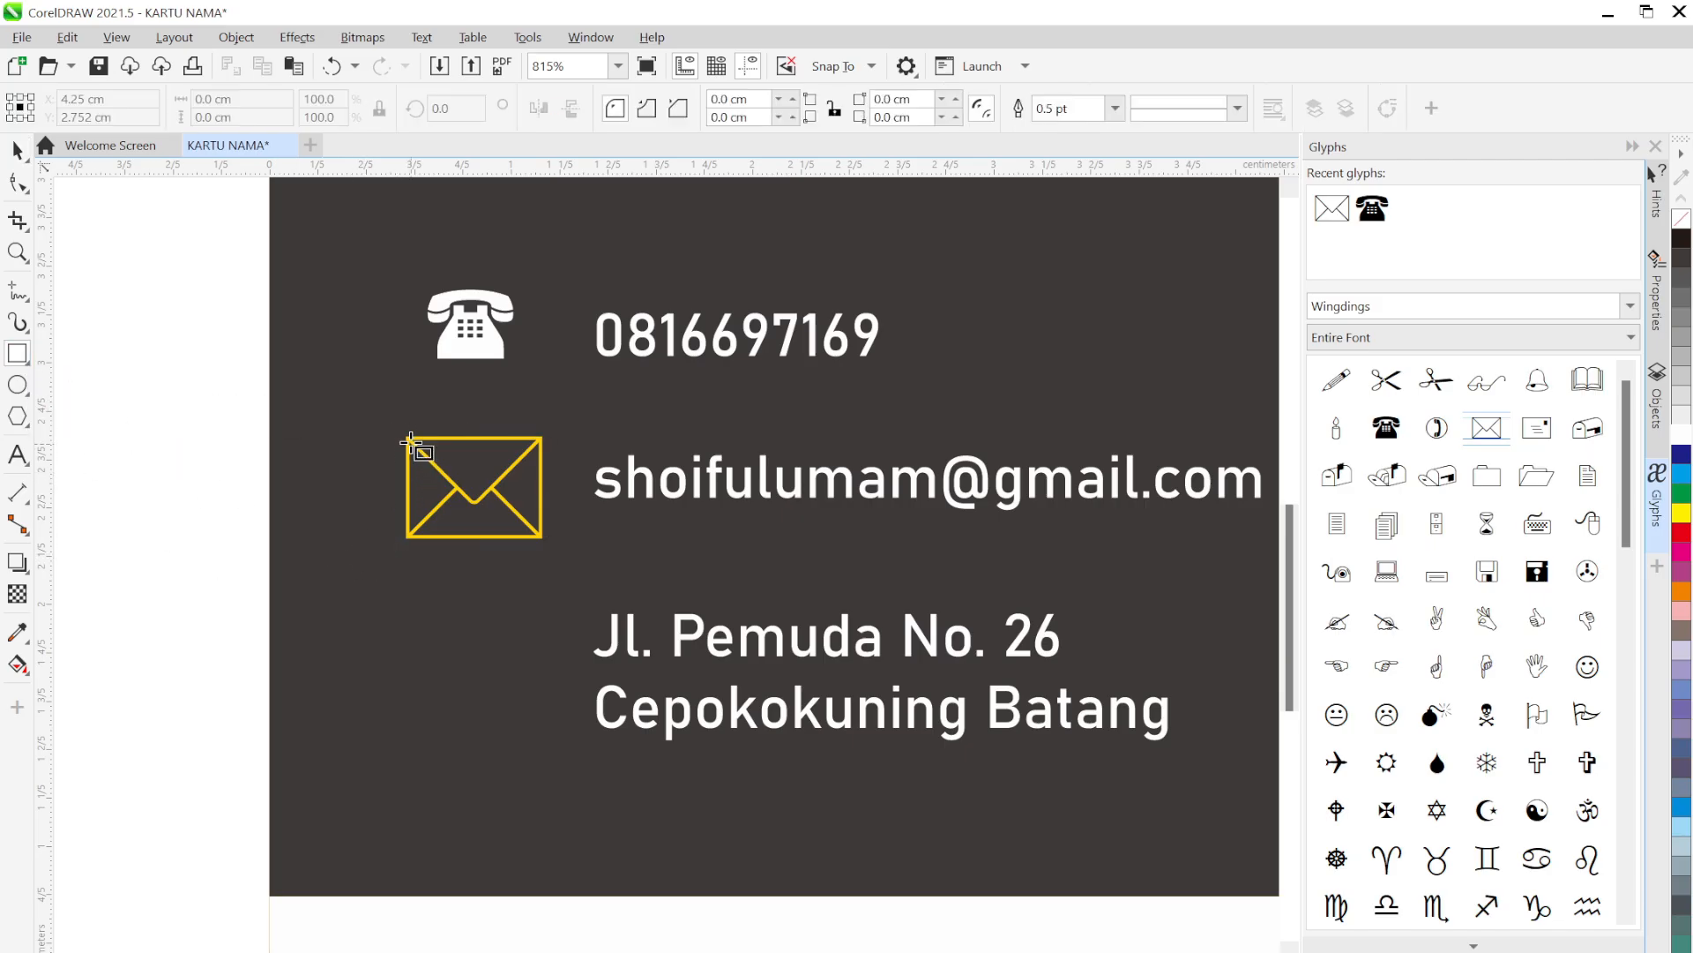
left_click_drag(411, 441, 548, 541)
scroll(548, 541, "up", 5)
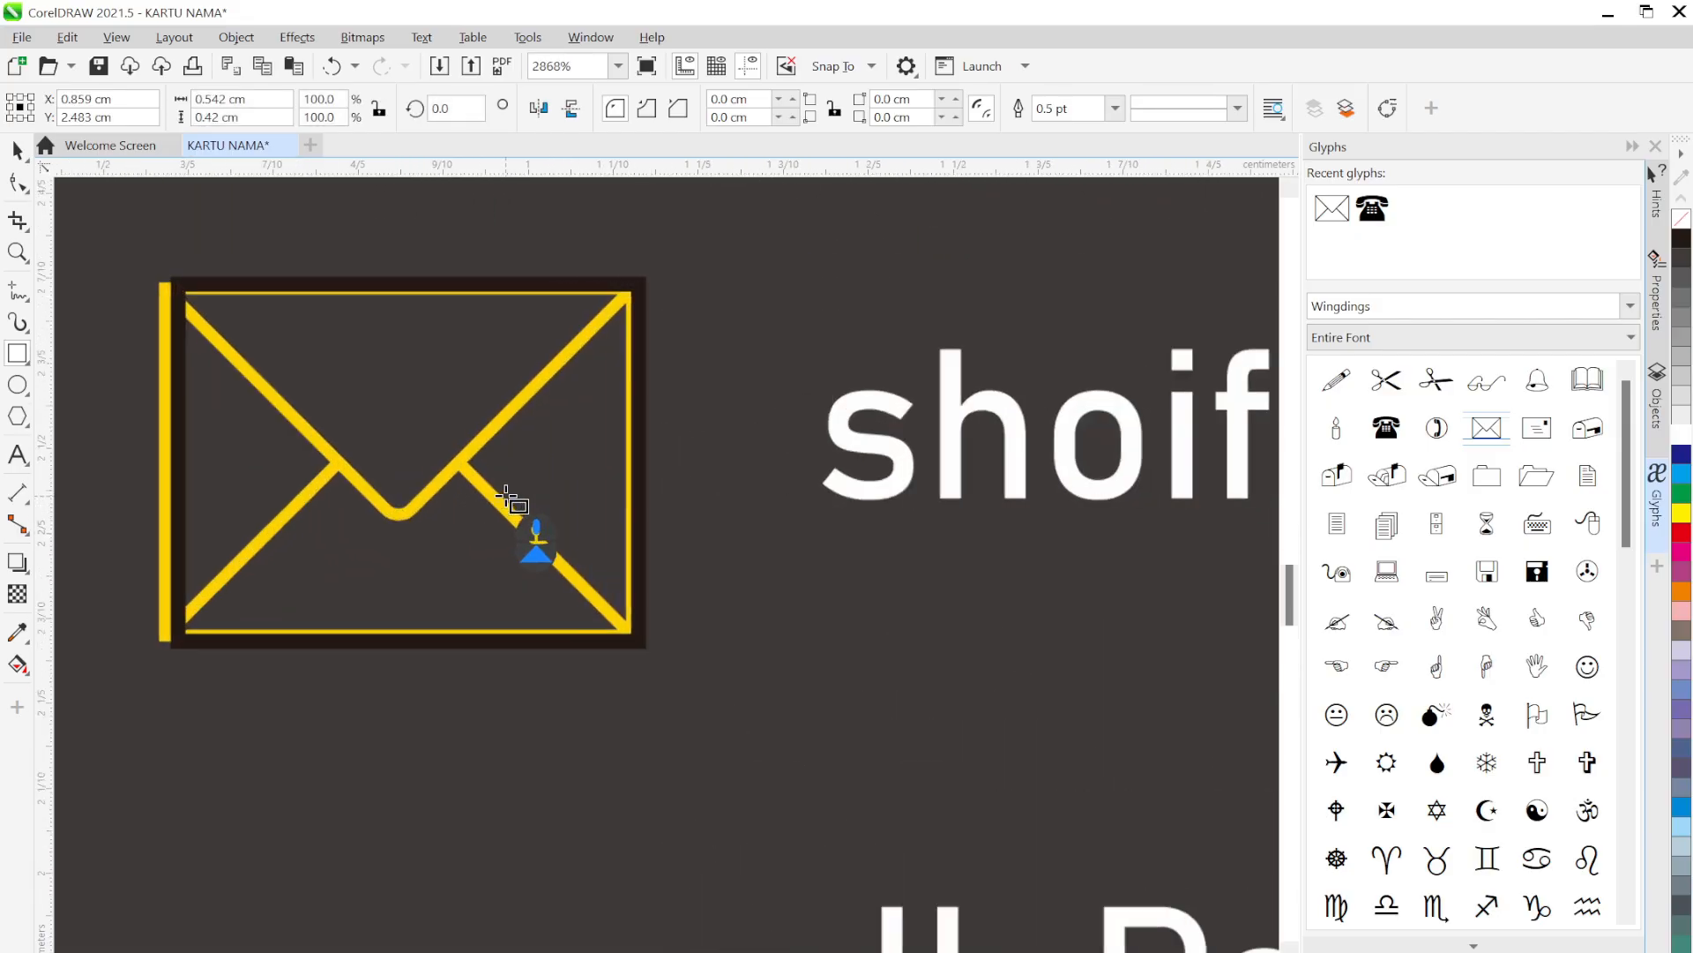
scroll(506, 495, "up", 1)
left_click_drag(558, 449, 743, 456)
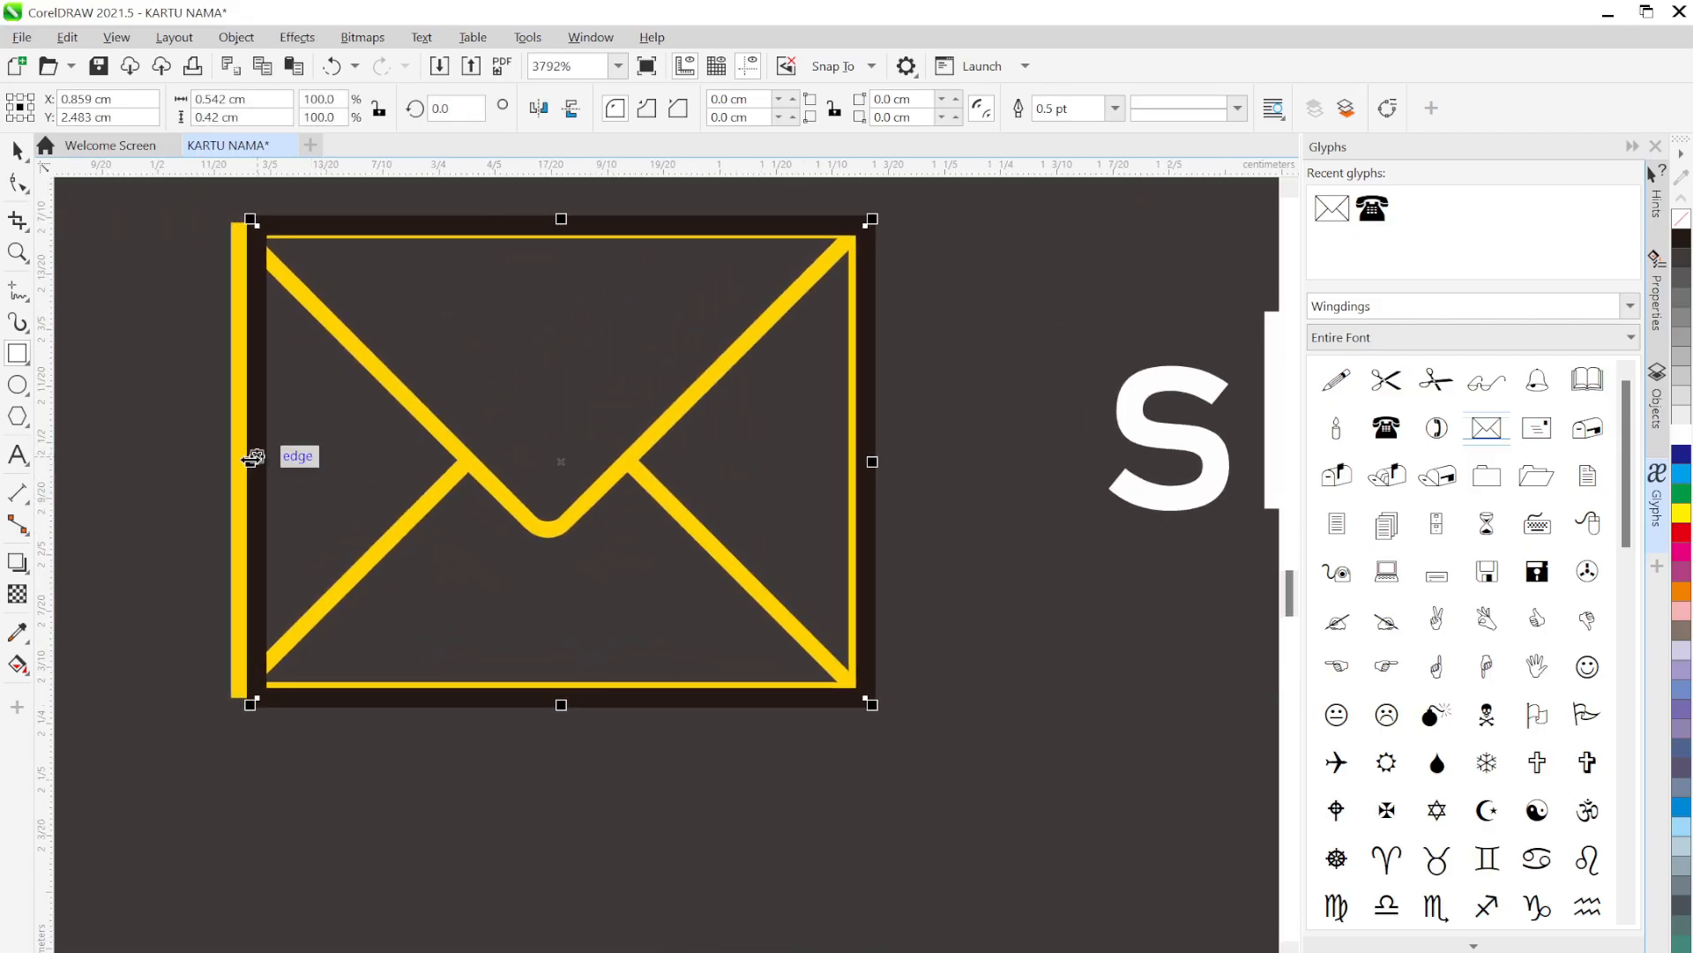
left_click_drag(253, 457, 235, 484)
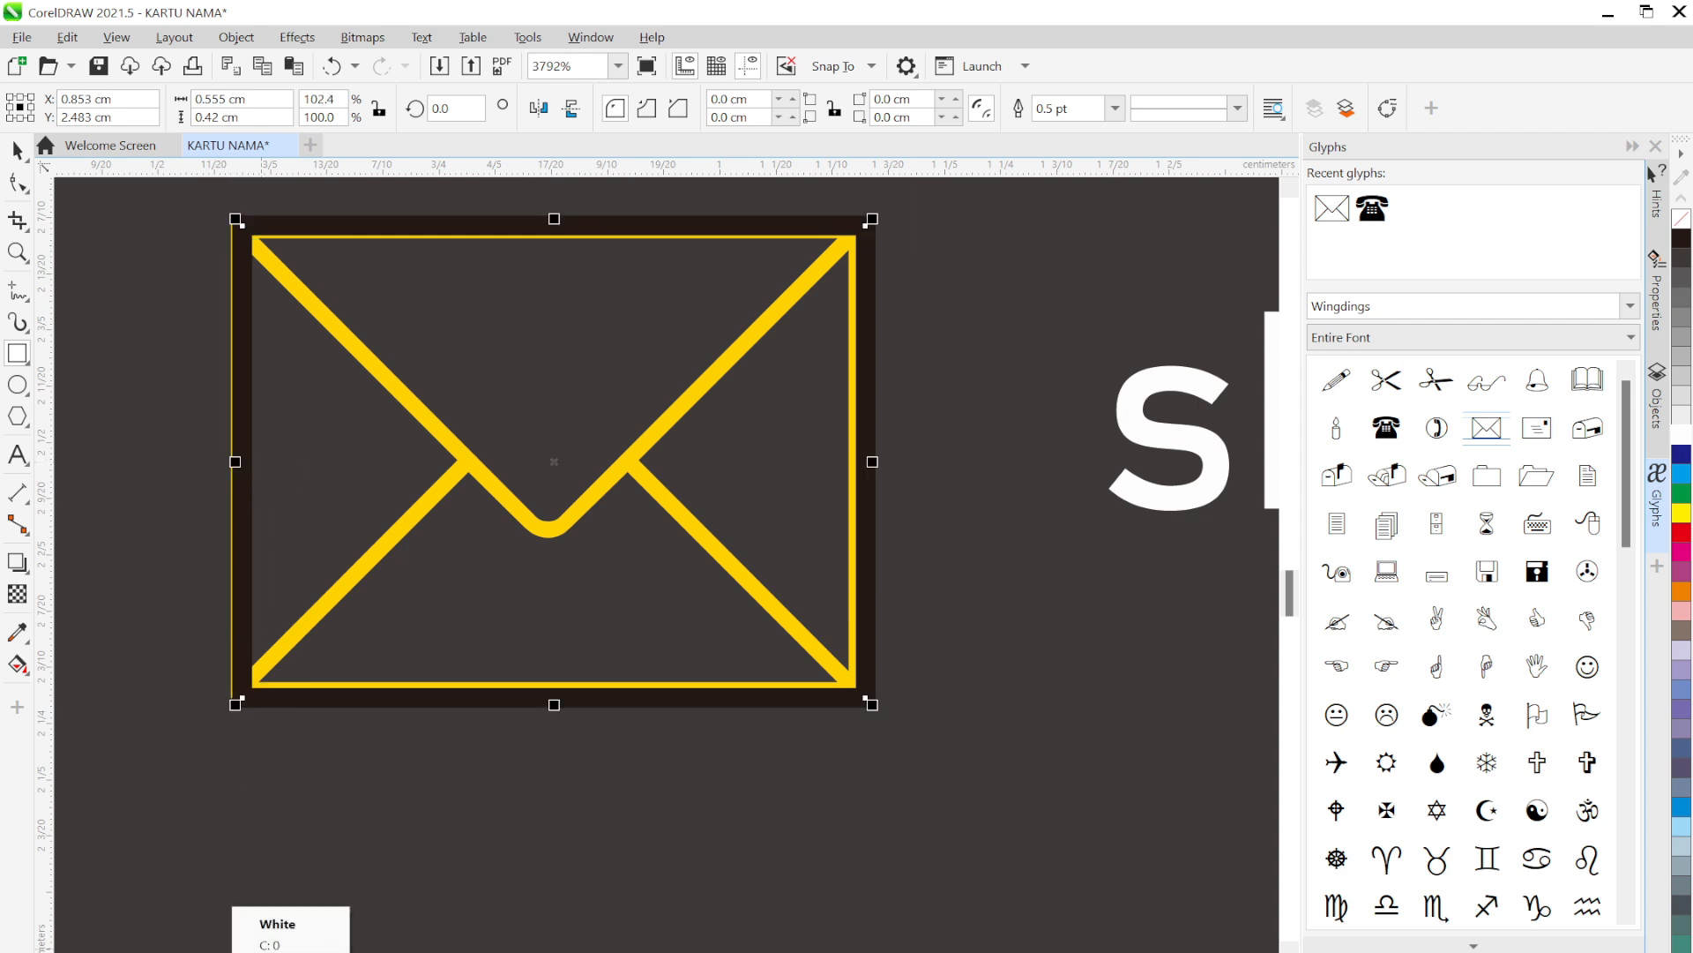
Fill the rectangle white with no outline and align it with the envelope
left_click(231, 951)
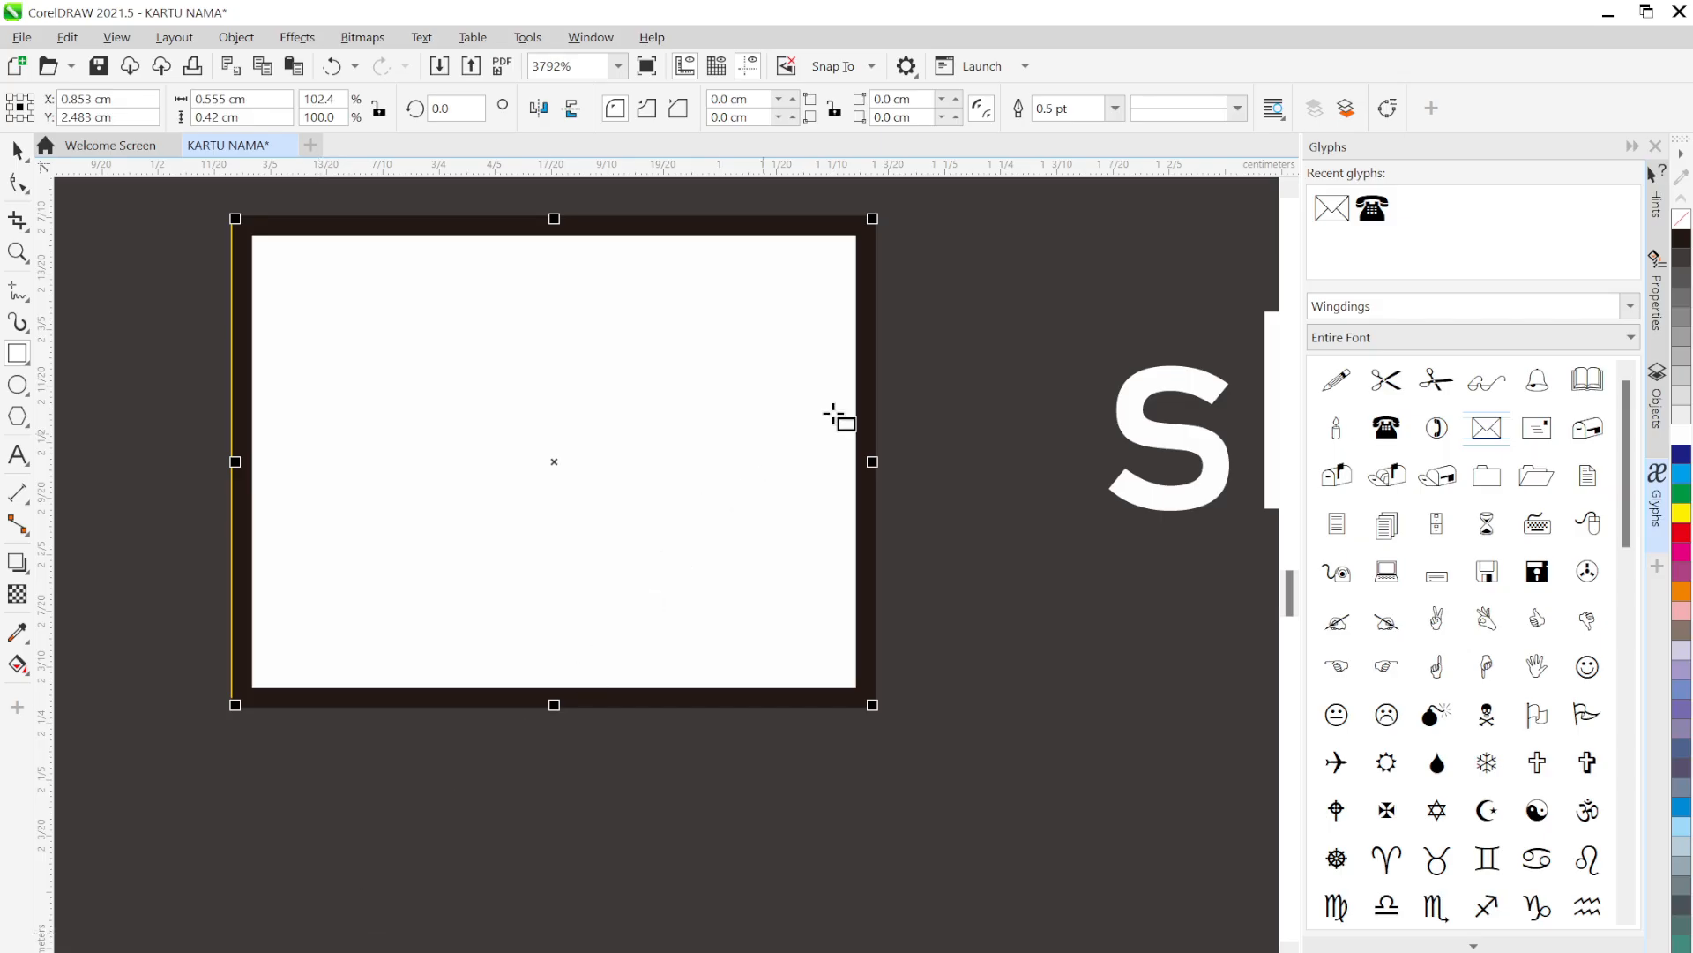
left_click(1116, 108)
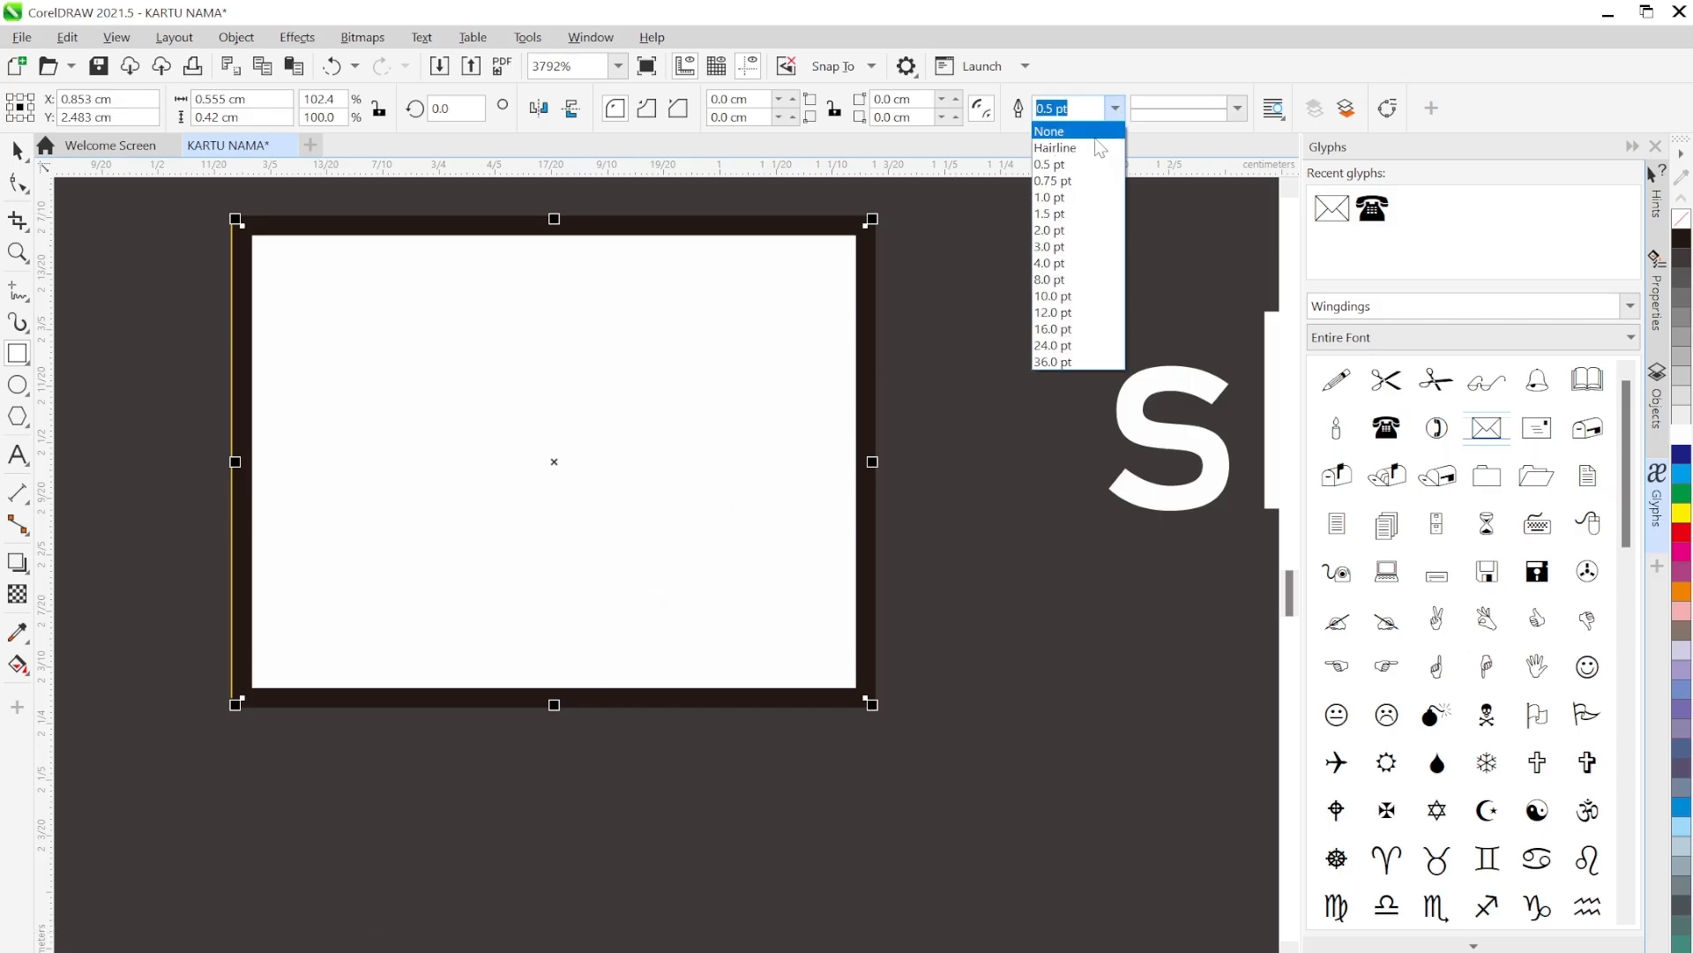
left_click(1094, 132)
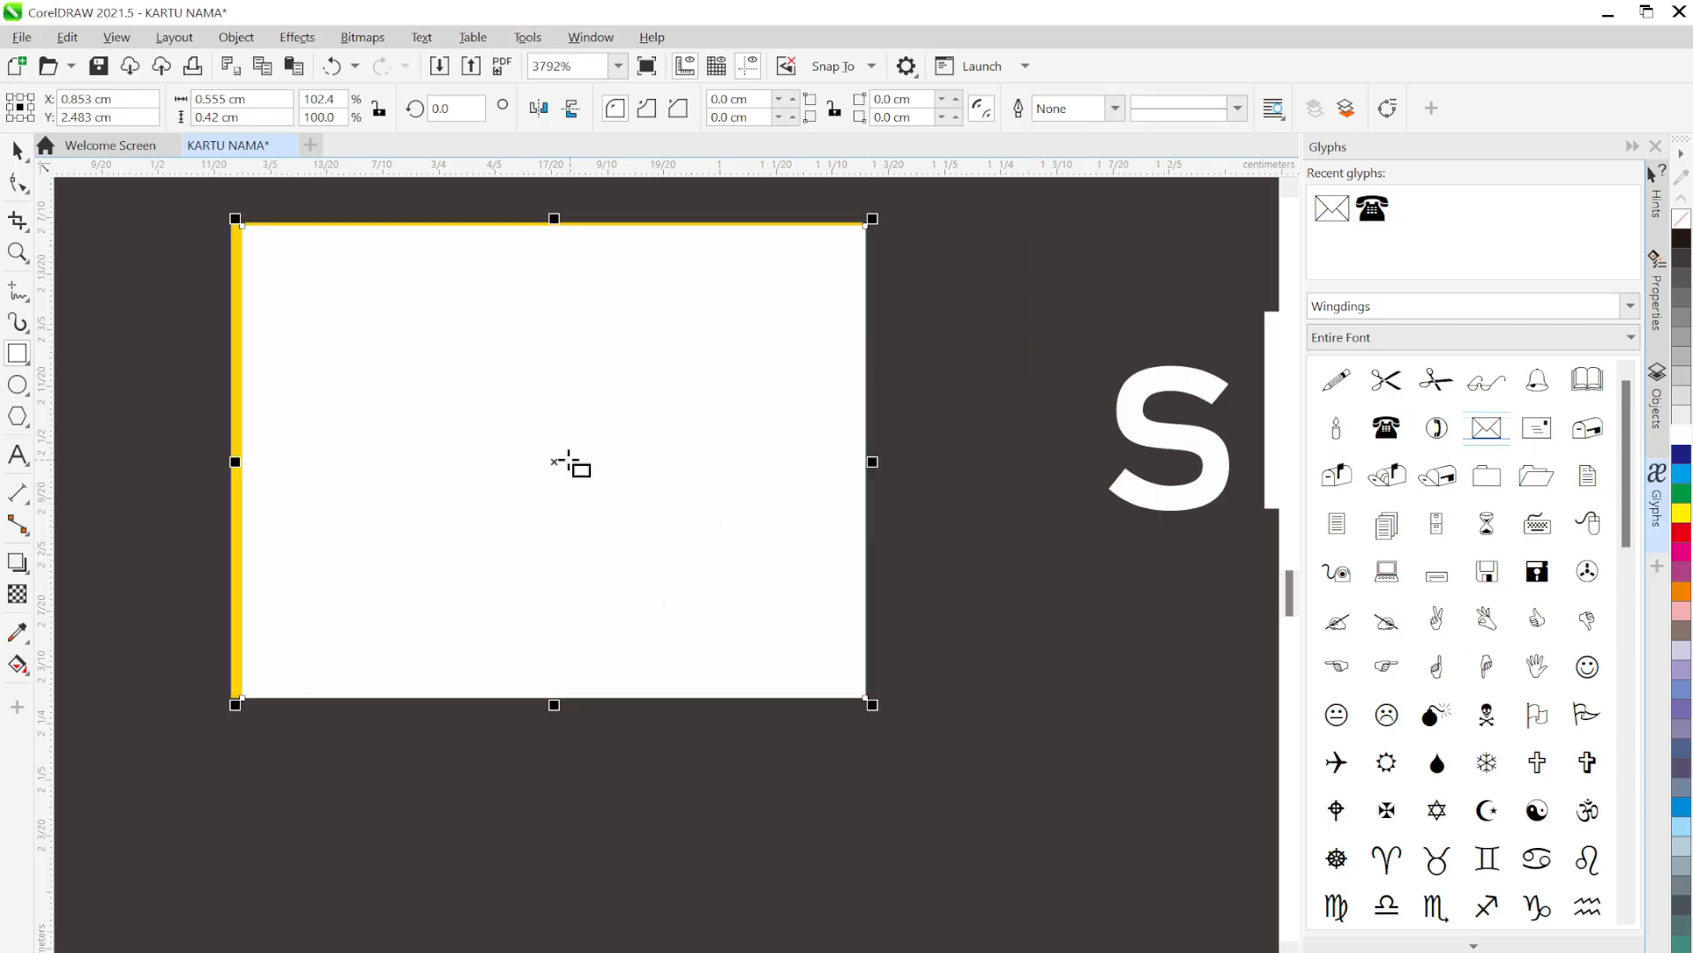
left_click_drag(553, 458, 547, 464)
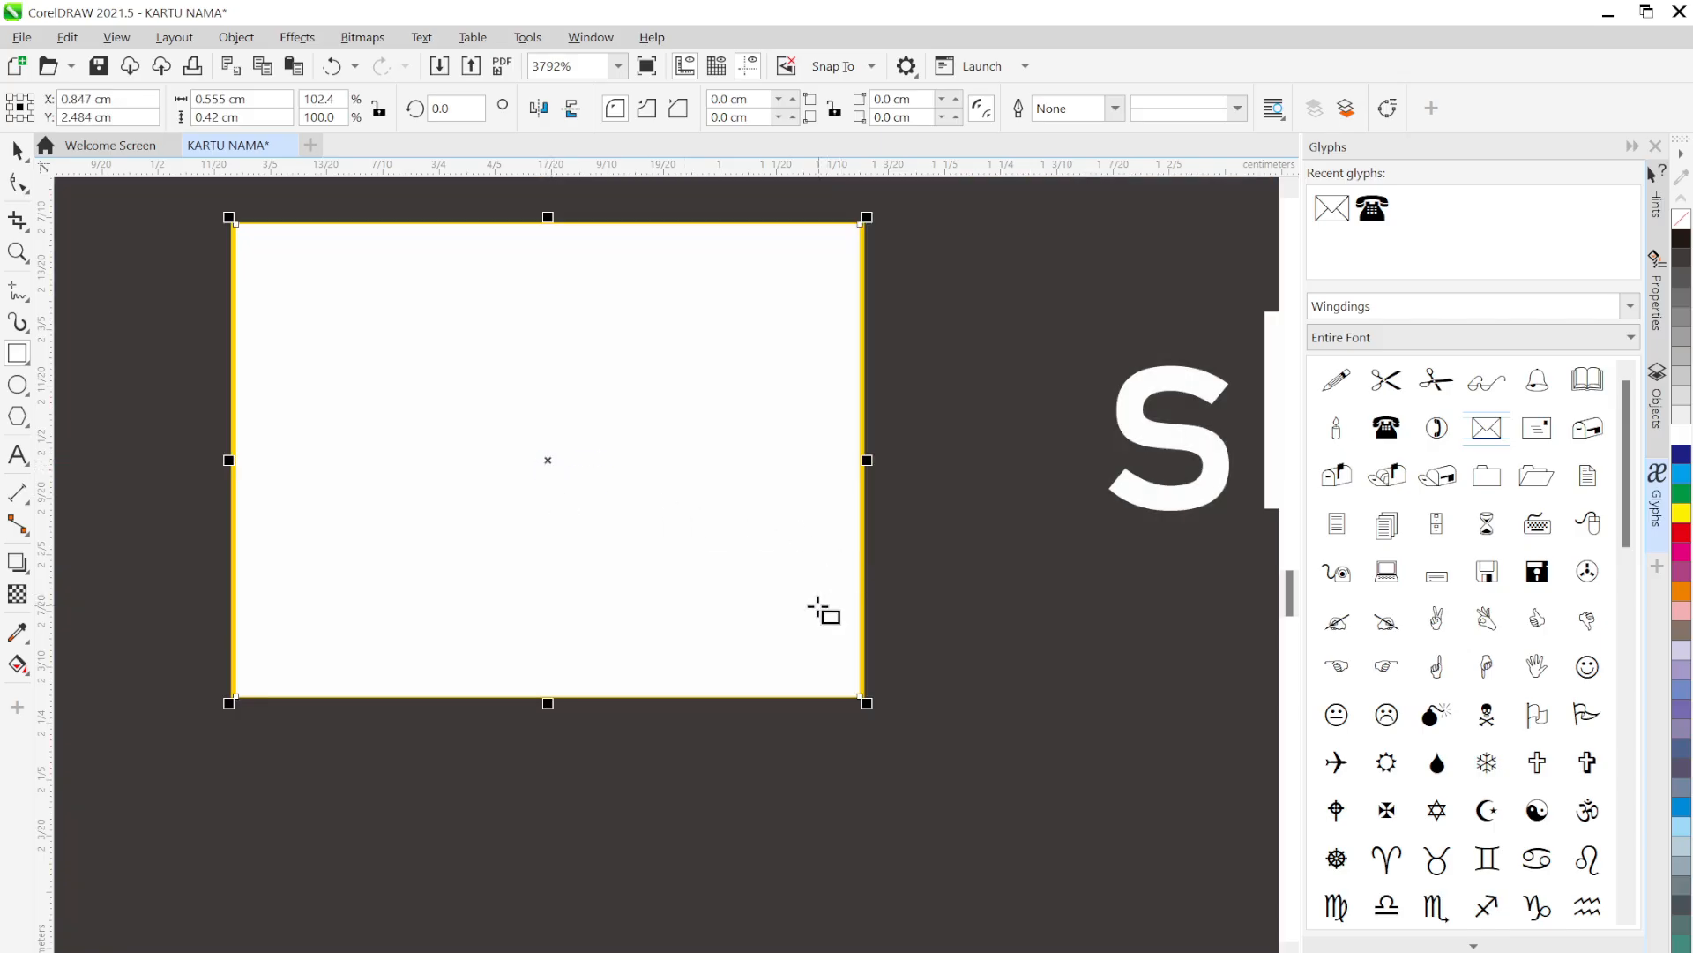
left_click(17, 150)
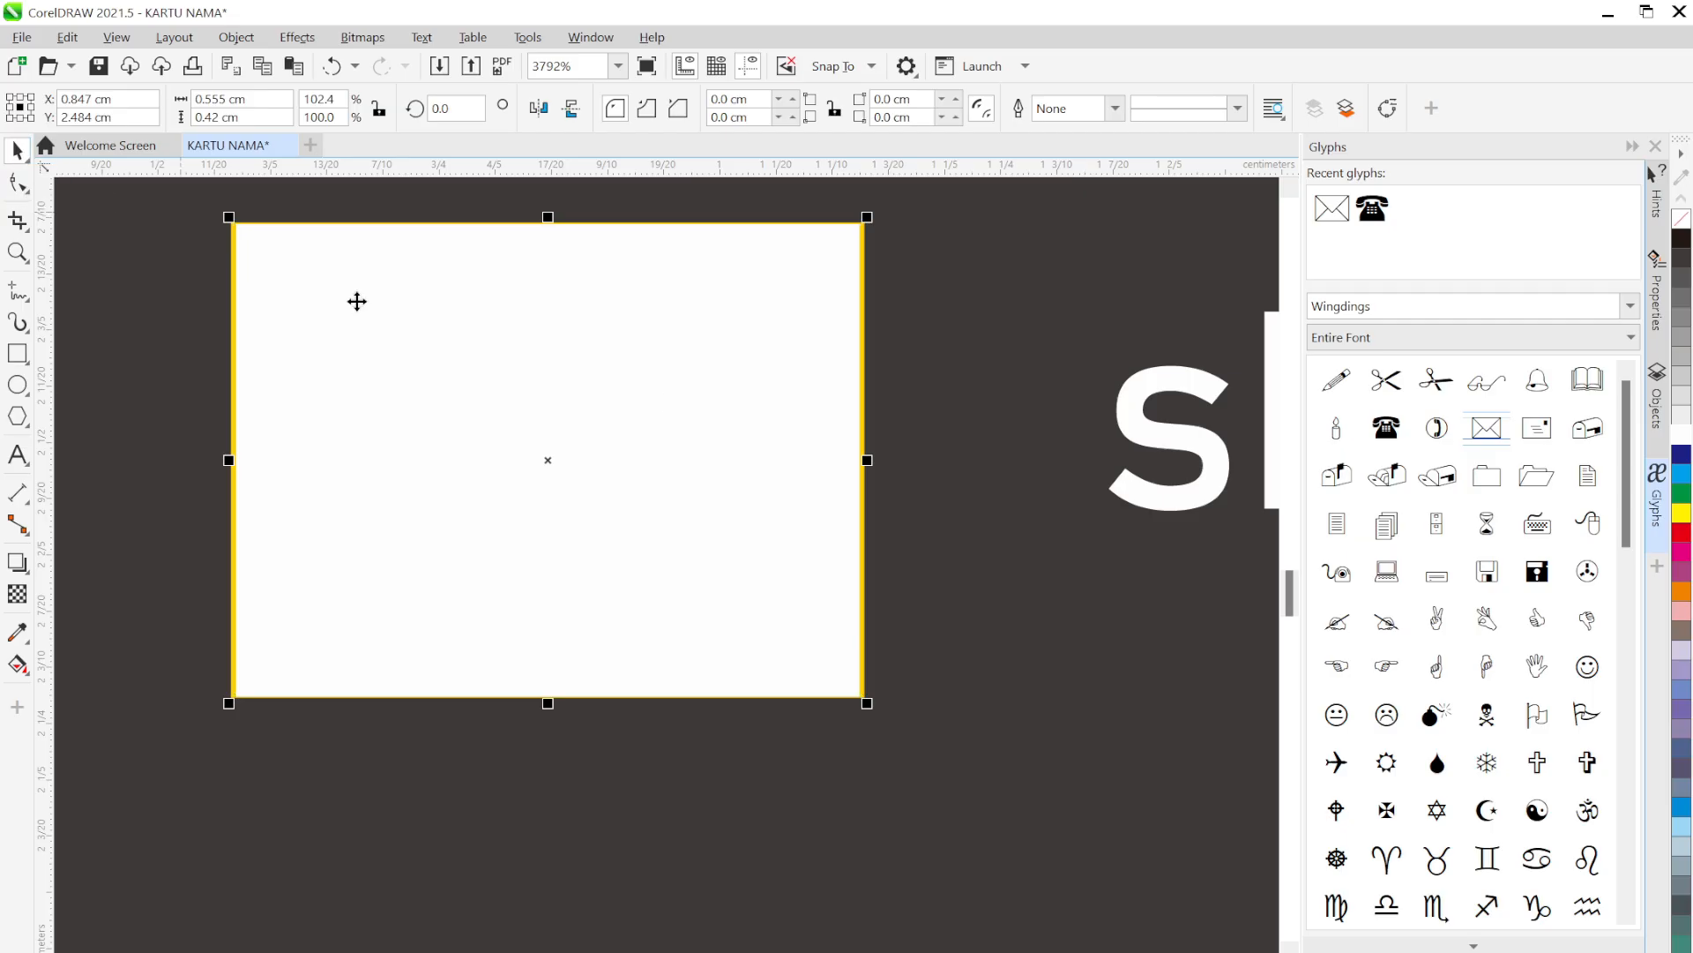
scroll(673, 405, "down", 2)
left_click_drag(490, 415, 658, 431)
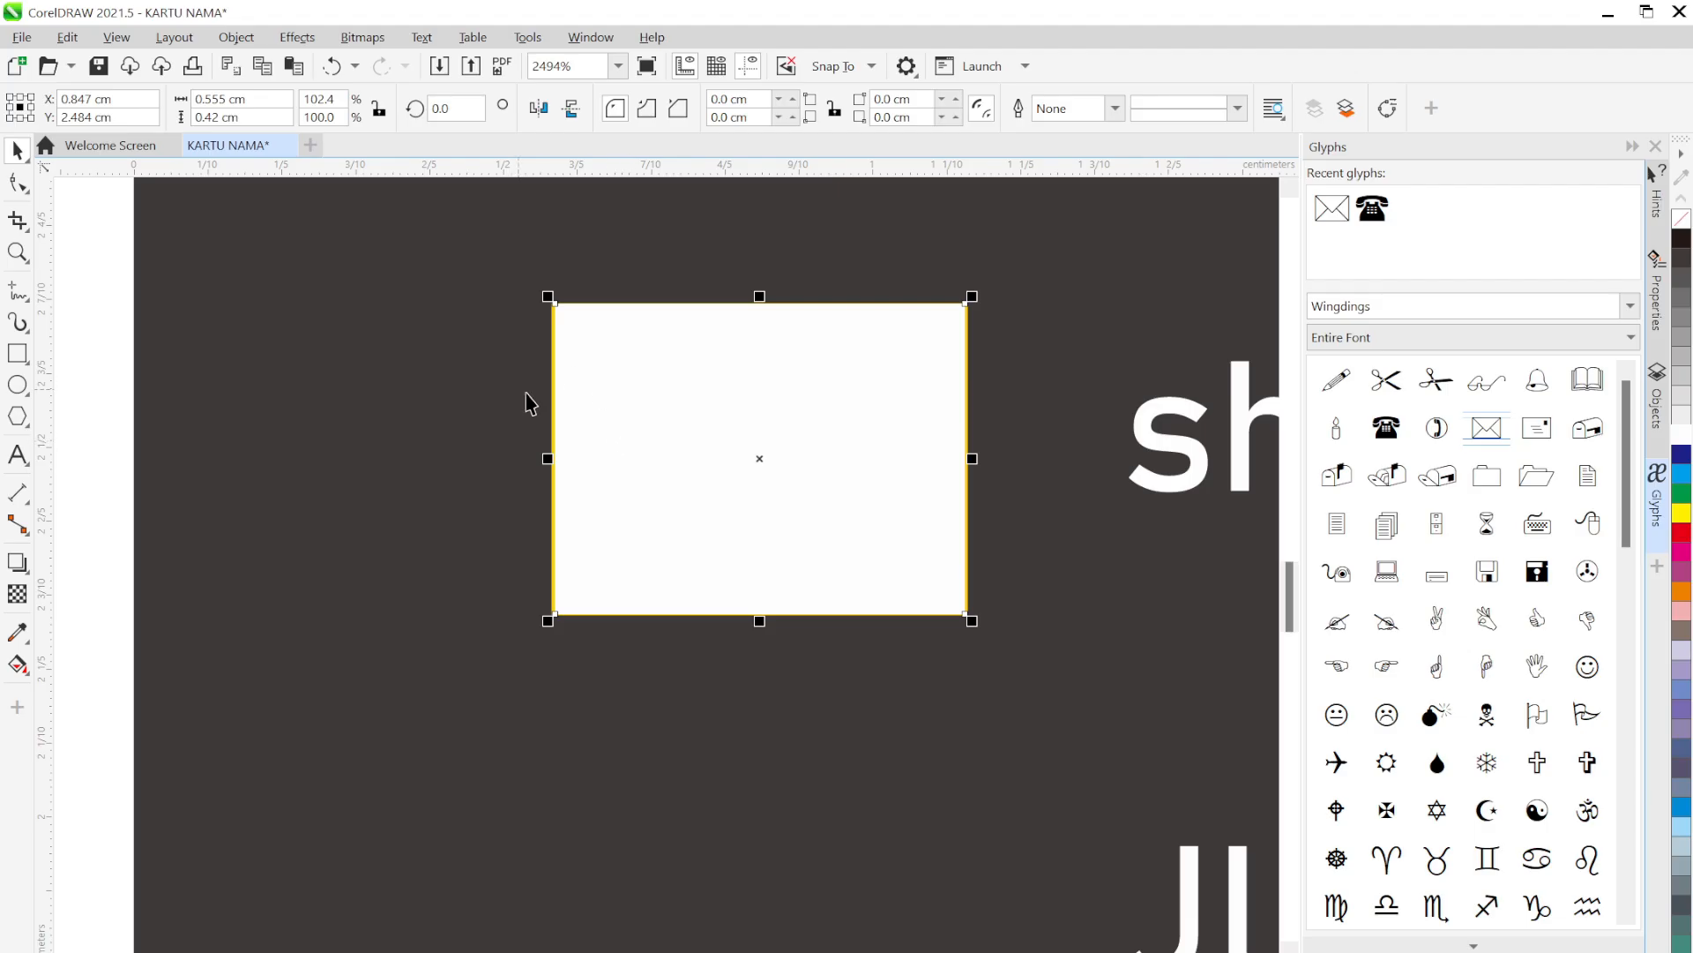
Restack so the envelope glyph sits in front of the white rectangle
right_click(694, 415)
mouse_move(775, 567)
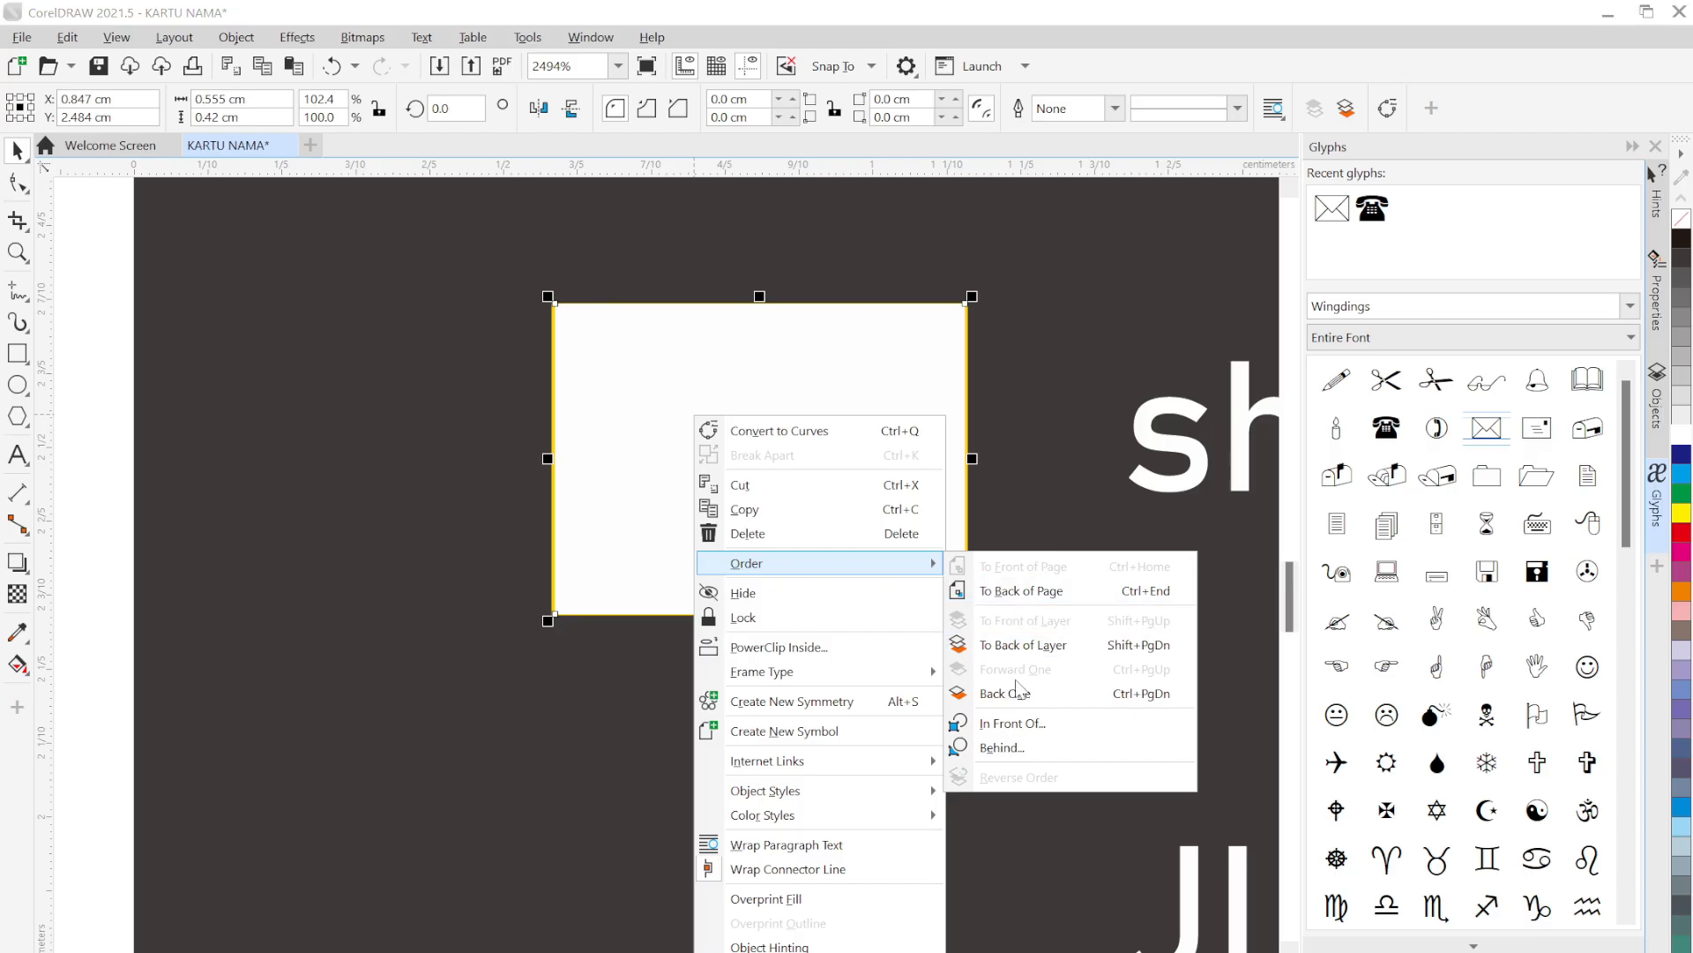
left_click(1049, 724)
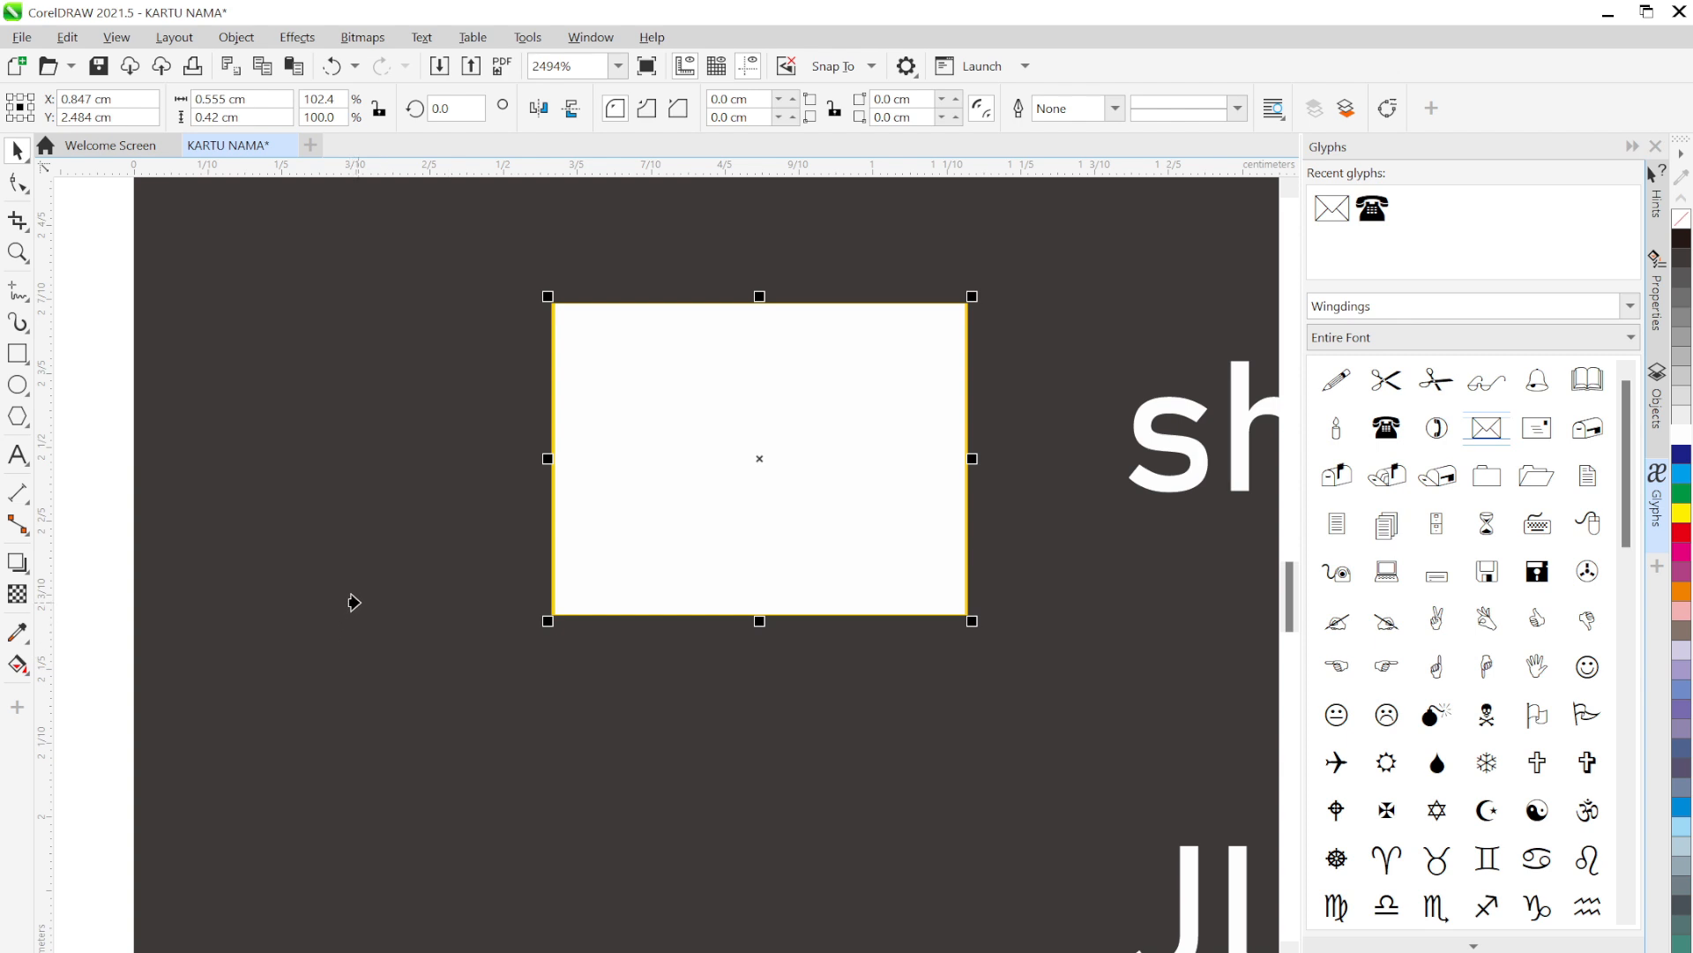
left_click(379, 529)
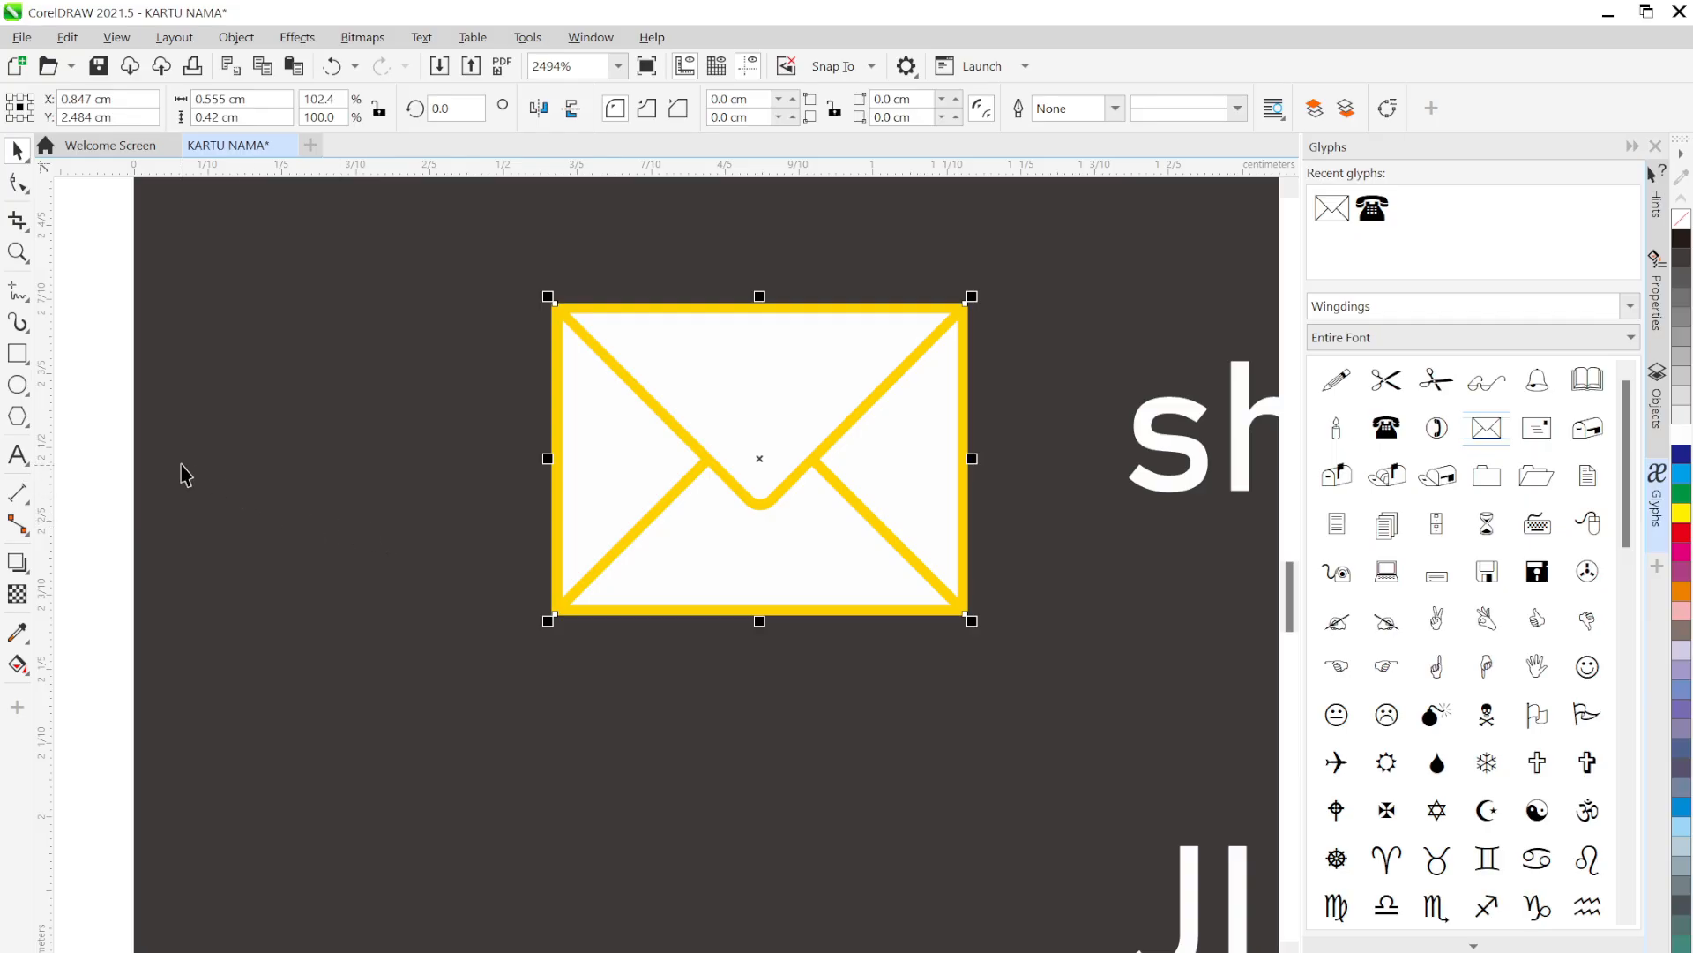
left_click(109, 441)
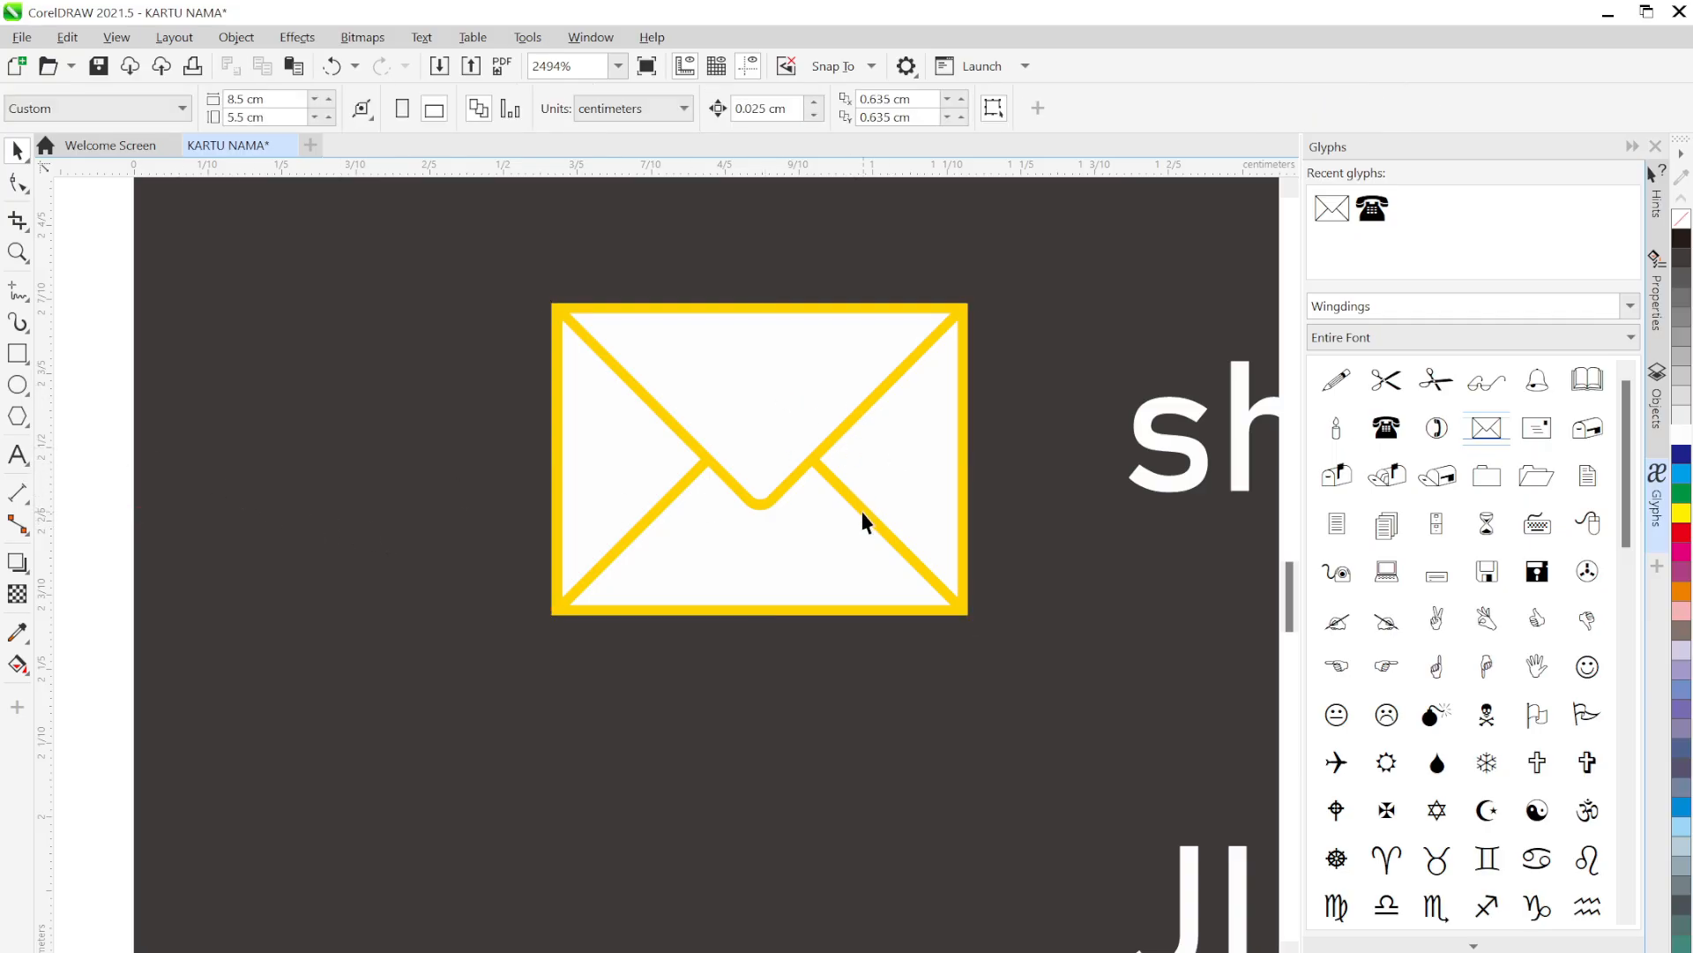
Recolour the envelope glyph's lines to 90% Black
scroll(862, 520, "down", 3)
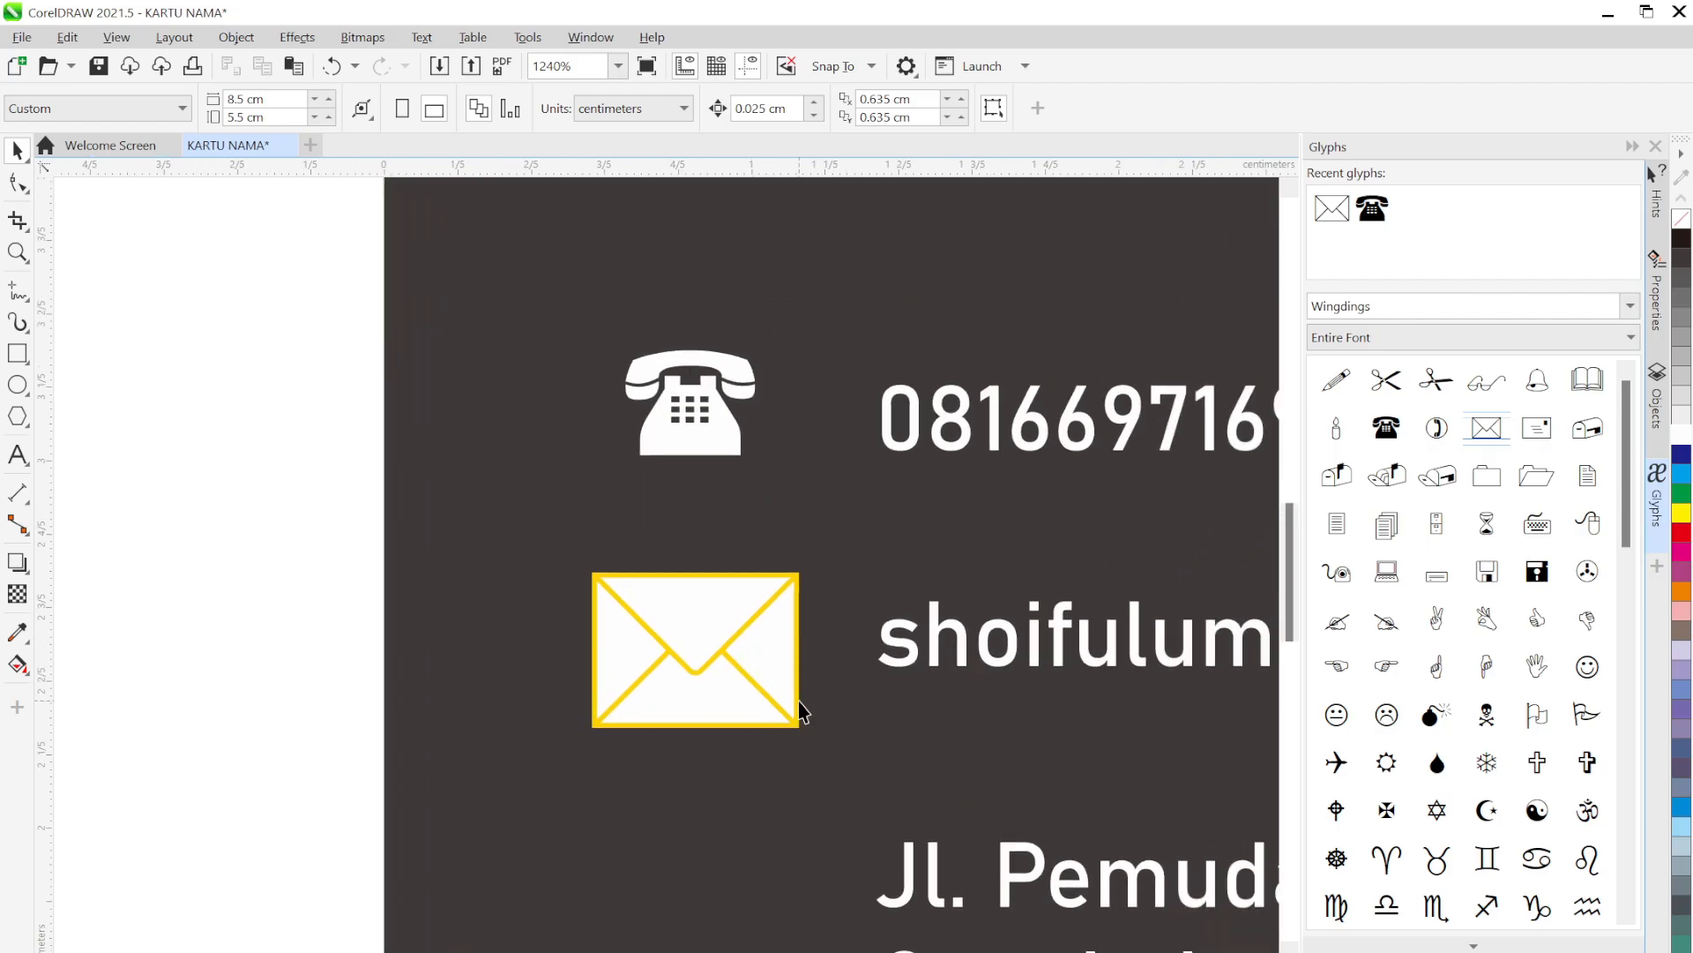
left_click(724, 653)
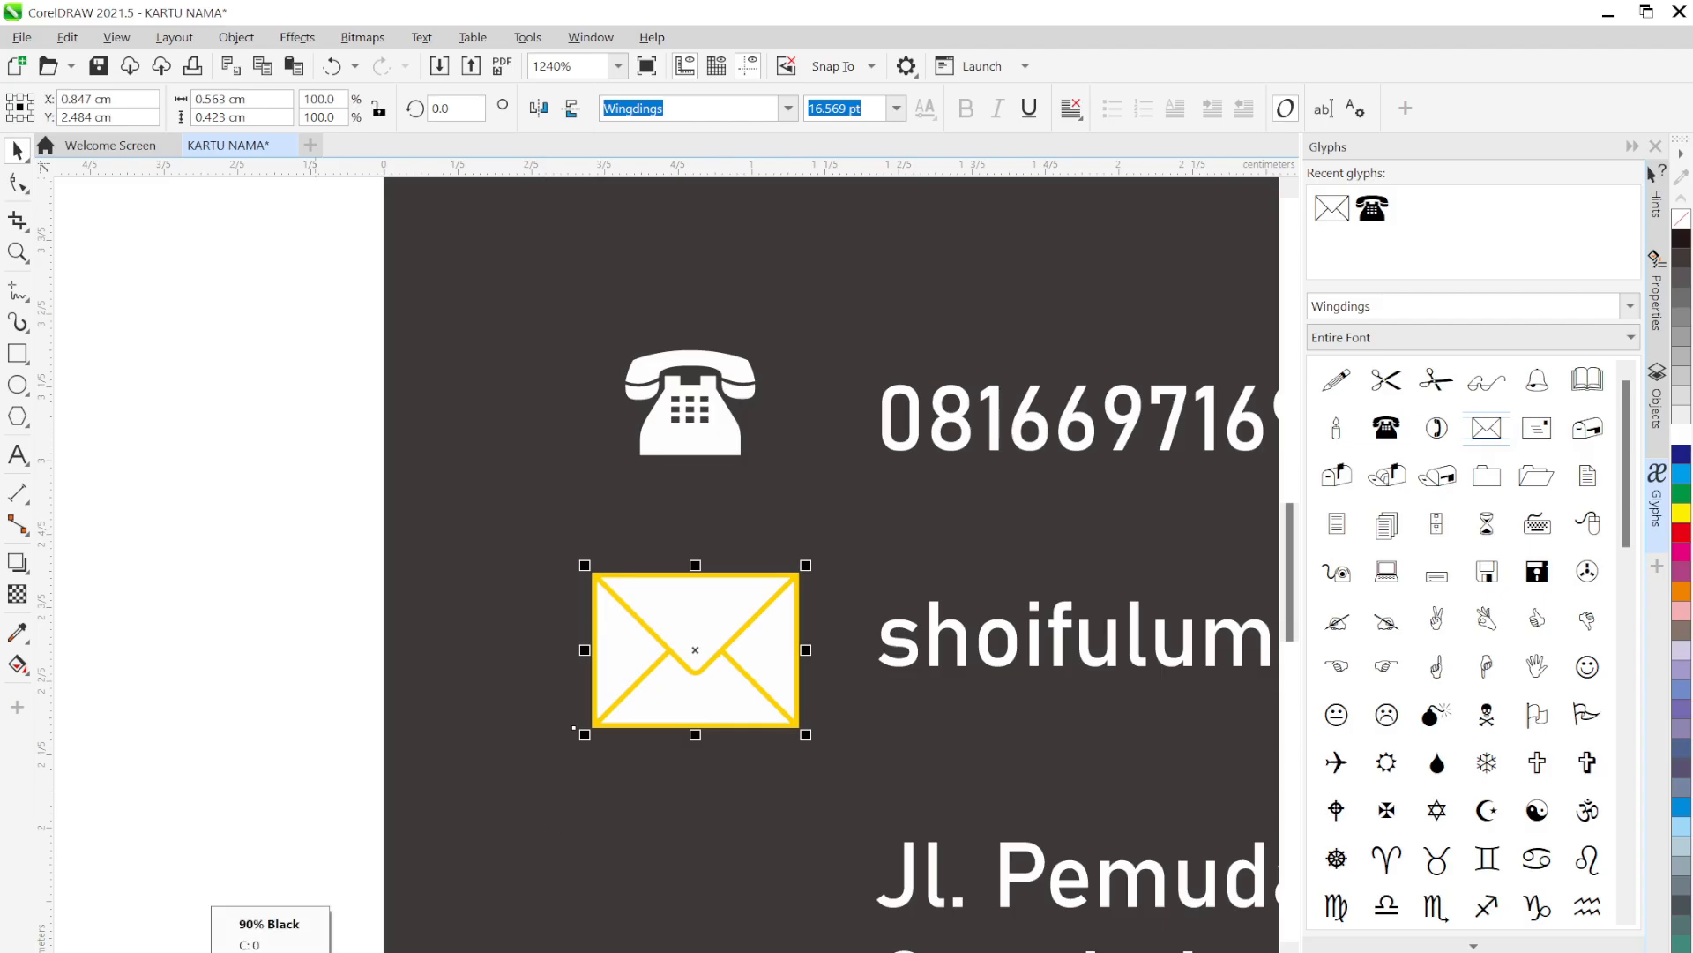
left_click(209, 952)
left_click(256, 709)
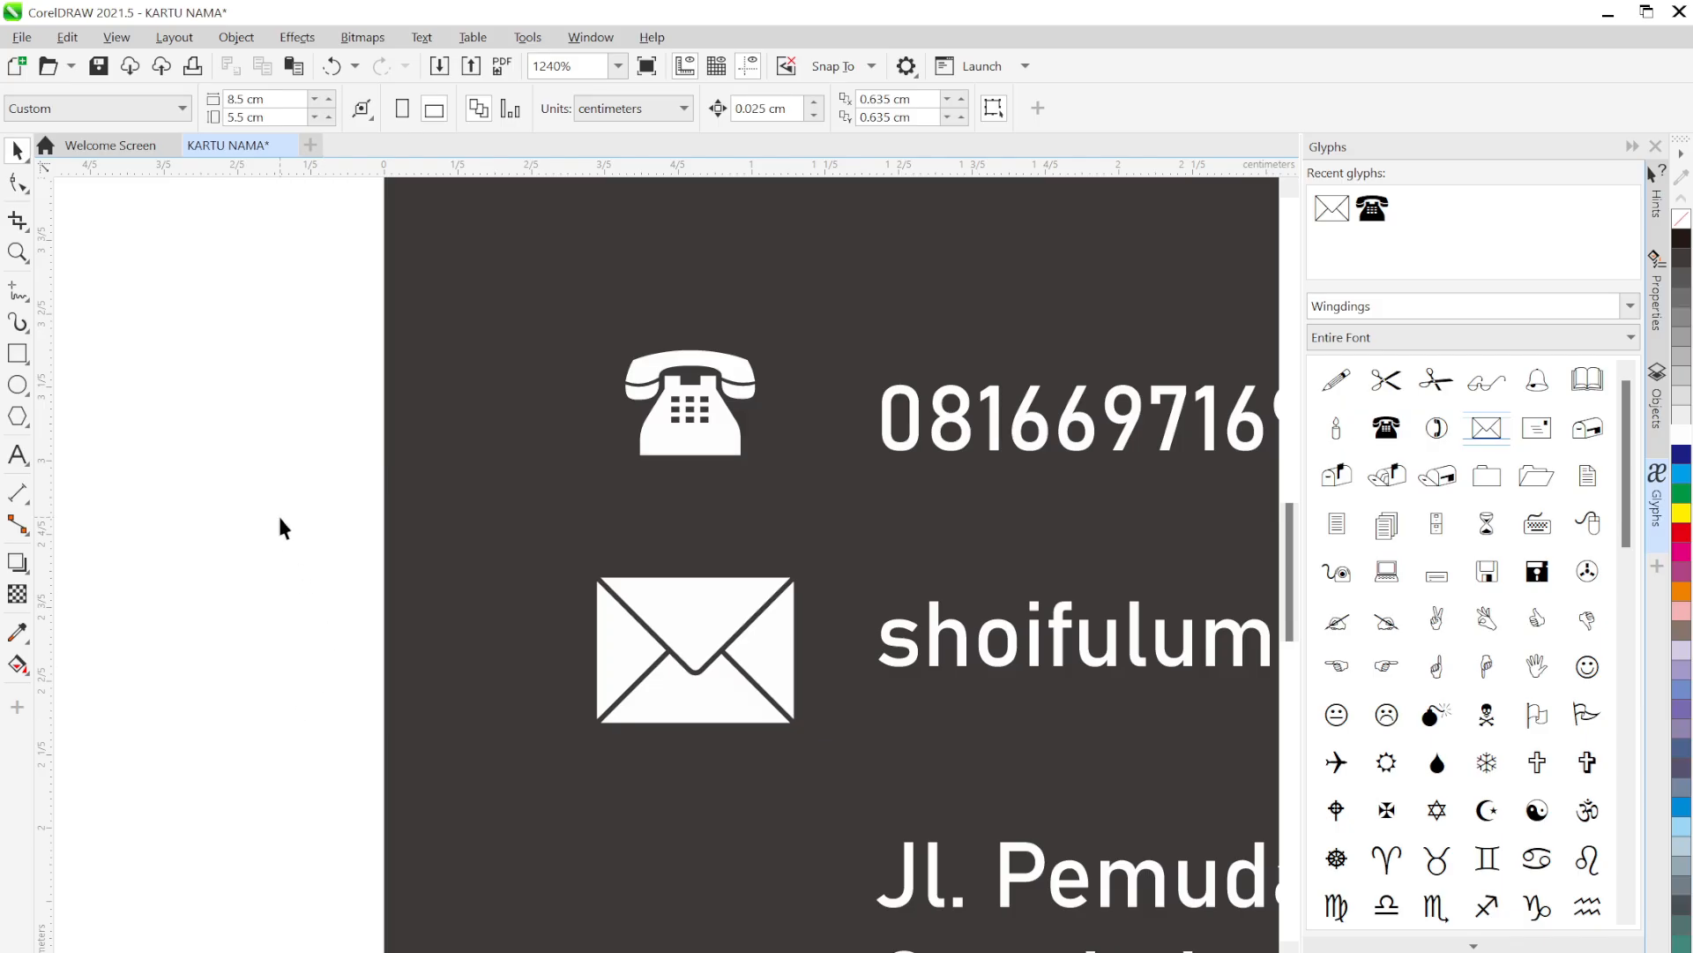
Scale the envelope and its white backing down and place them under the telephone icon
left_click_drag(280, 516, 845, 793)
left_click_drag(805, 730, 717, 691)
left_click_drag(675, 628, 691, 642)
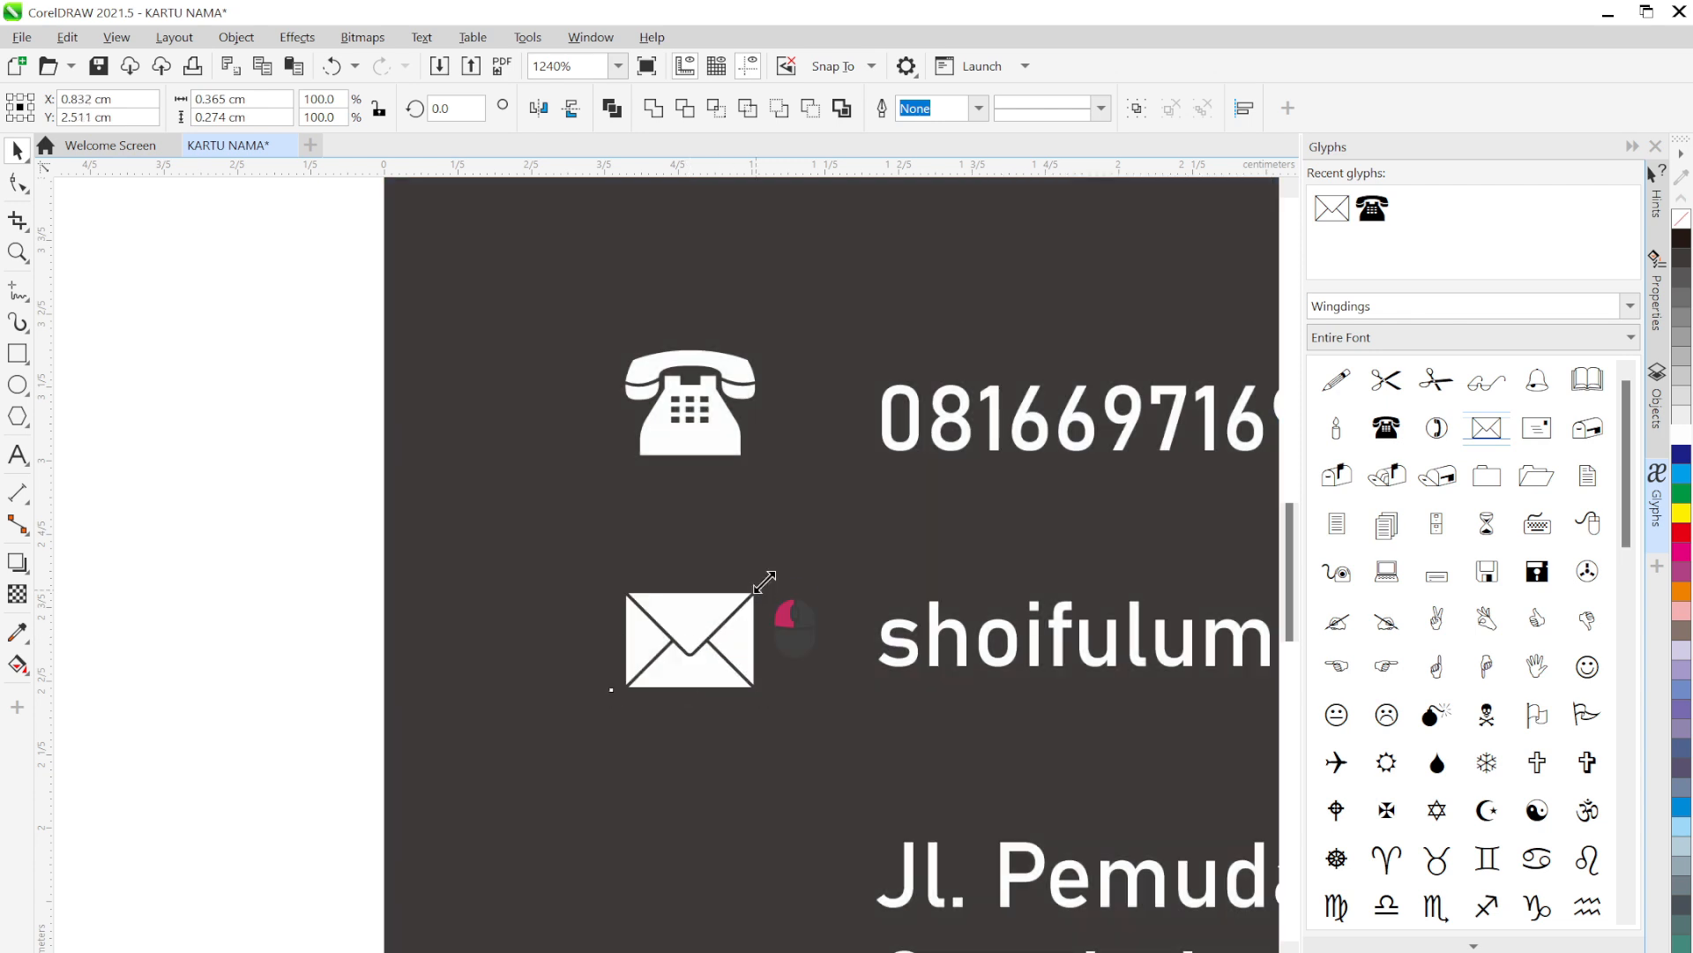
left_click_drag(763, 581, 756, 587)
left_click_drag(692, 643, 697, 640)
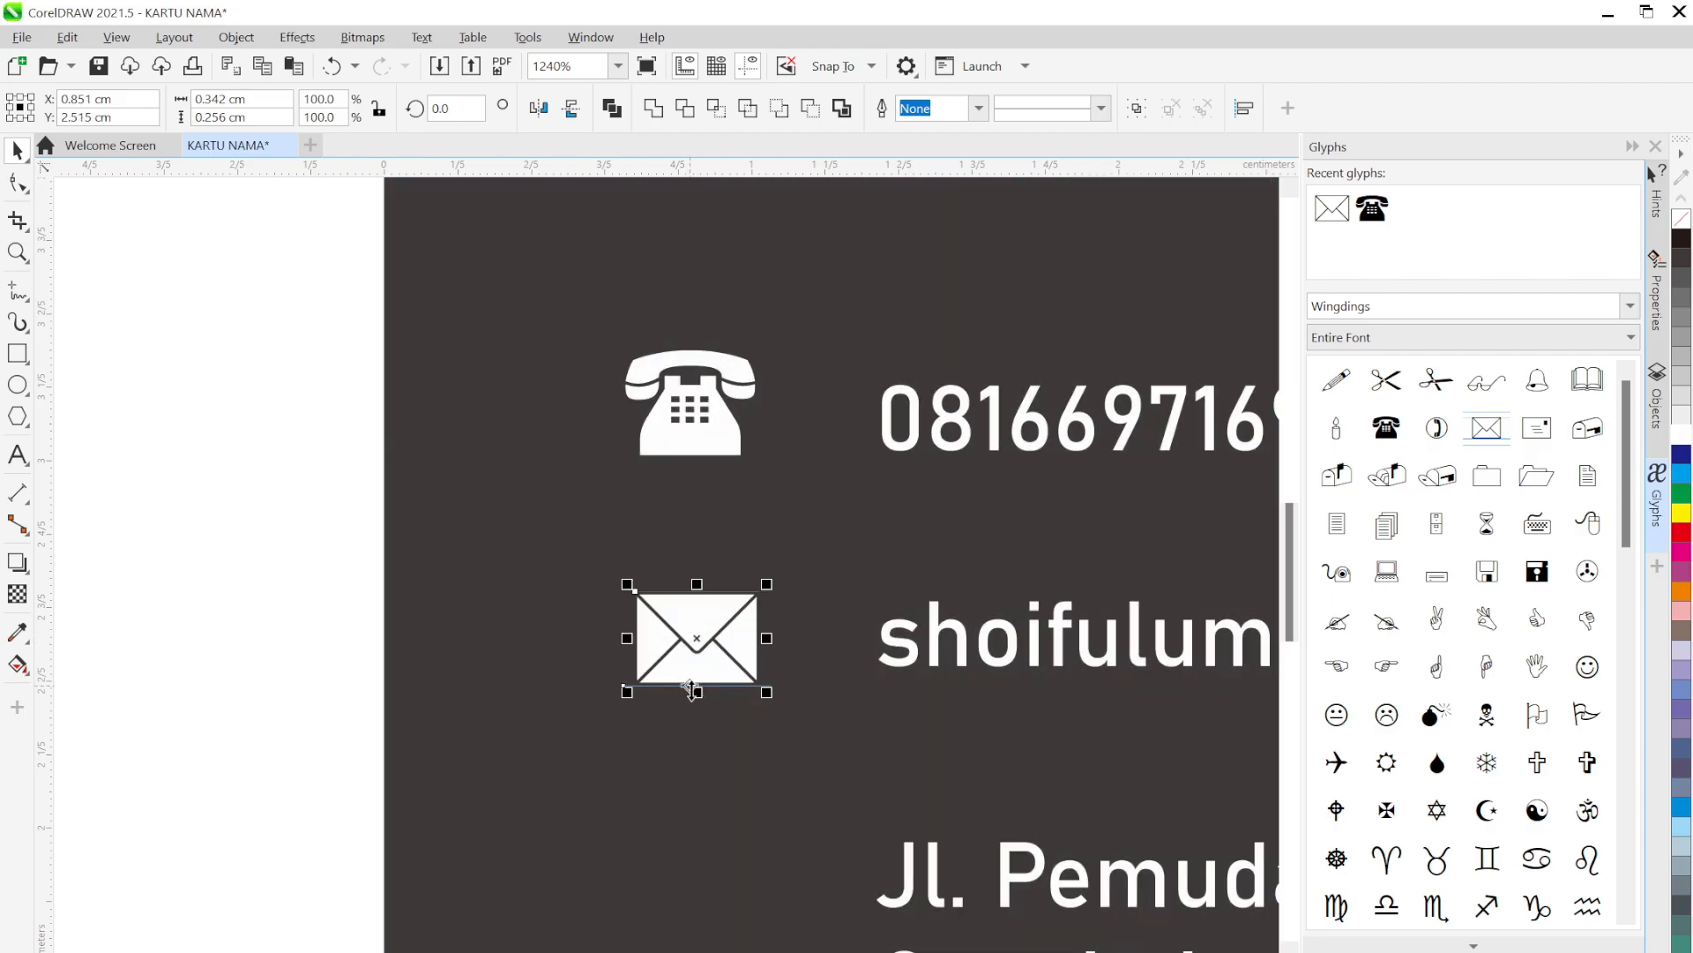
left_click(184, 593)
Zoom and pan to centre the contact details in the view
scroll(435, 593, "down", 2)
scroll(716, 710, "down", 1)
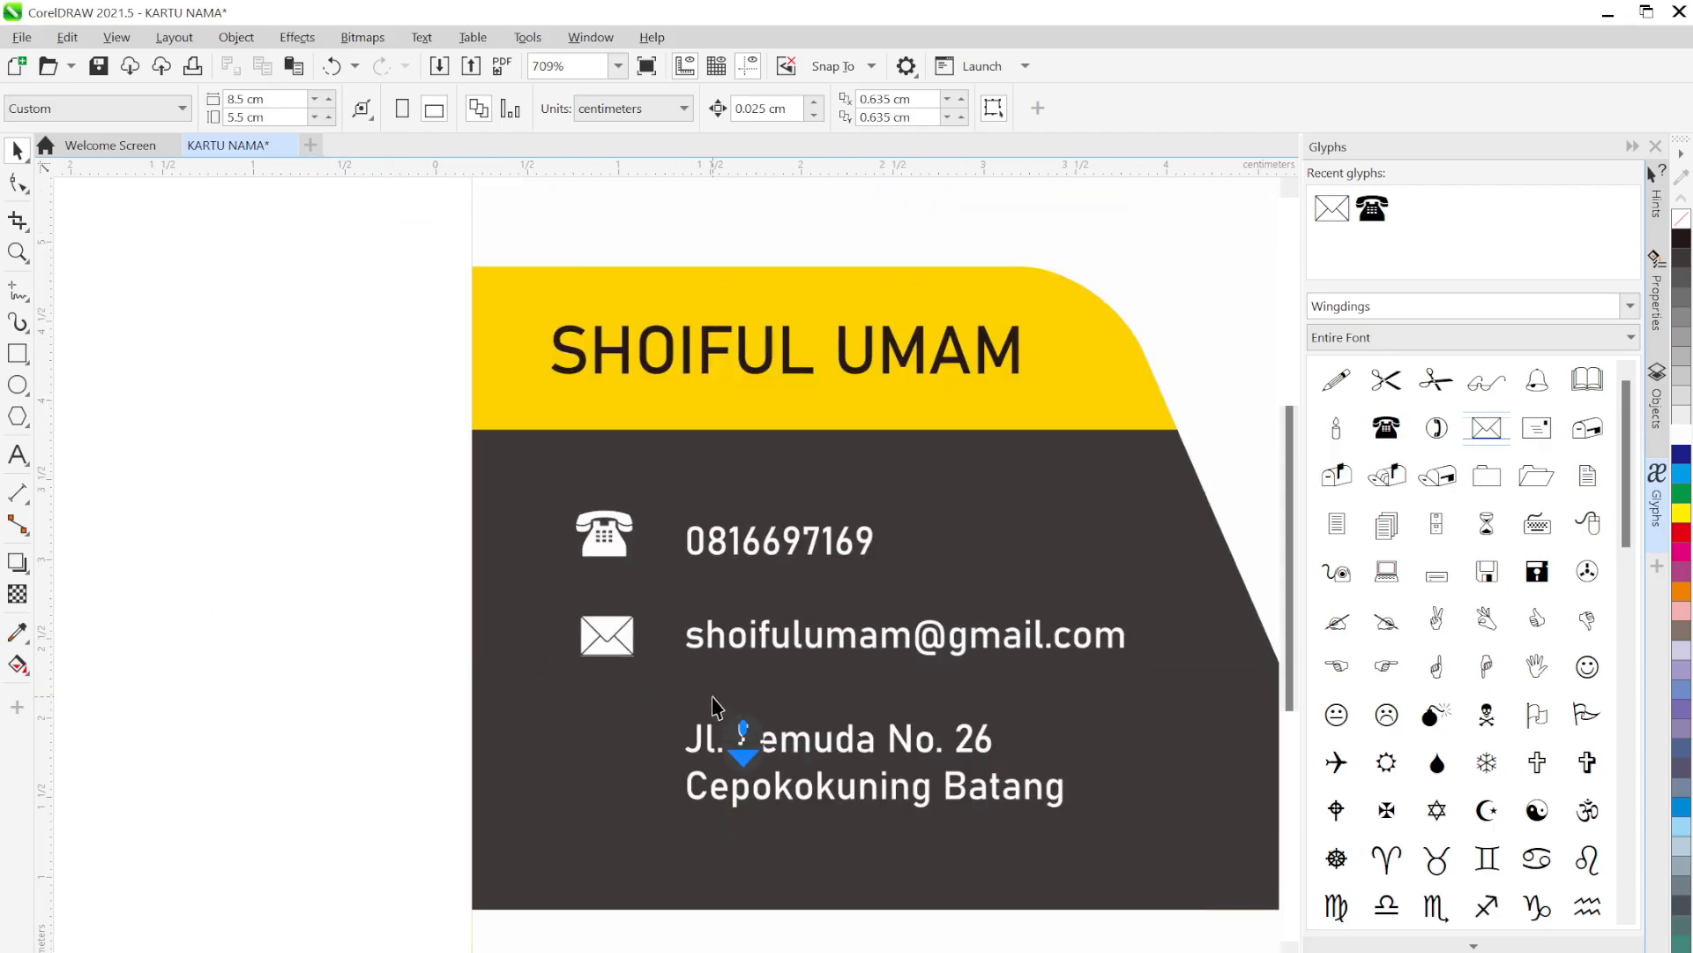
scroll(776, 744, "down", 1)
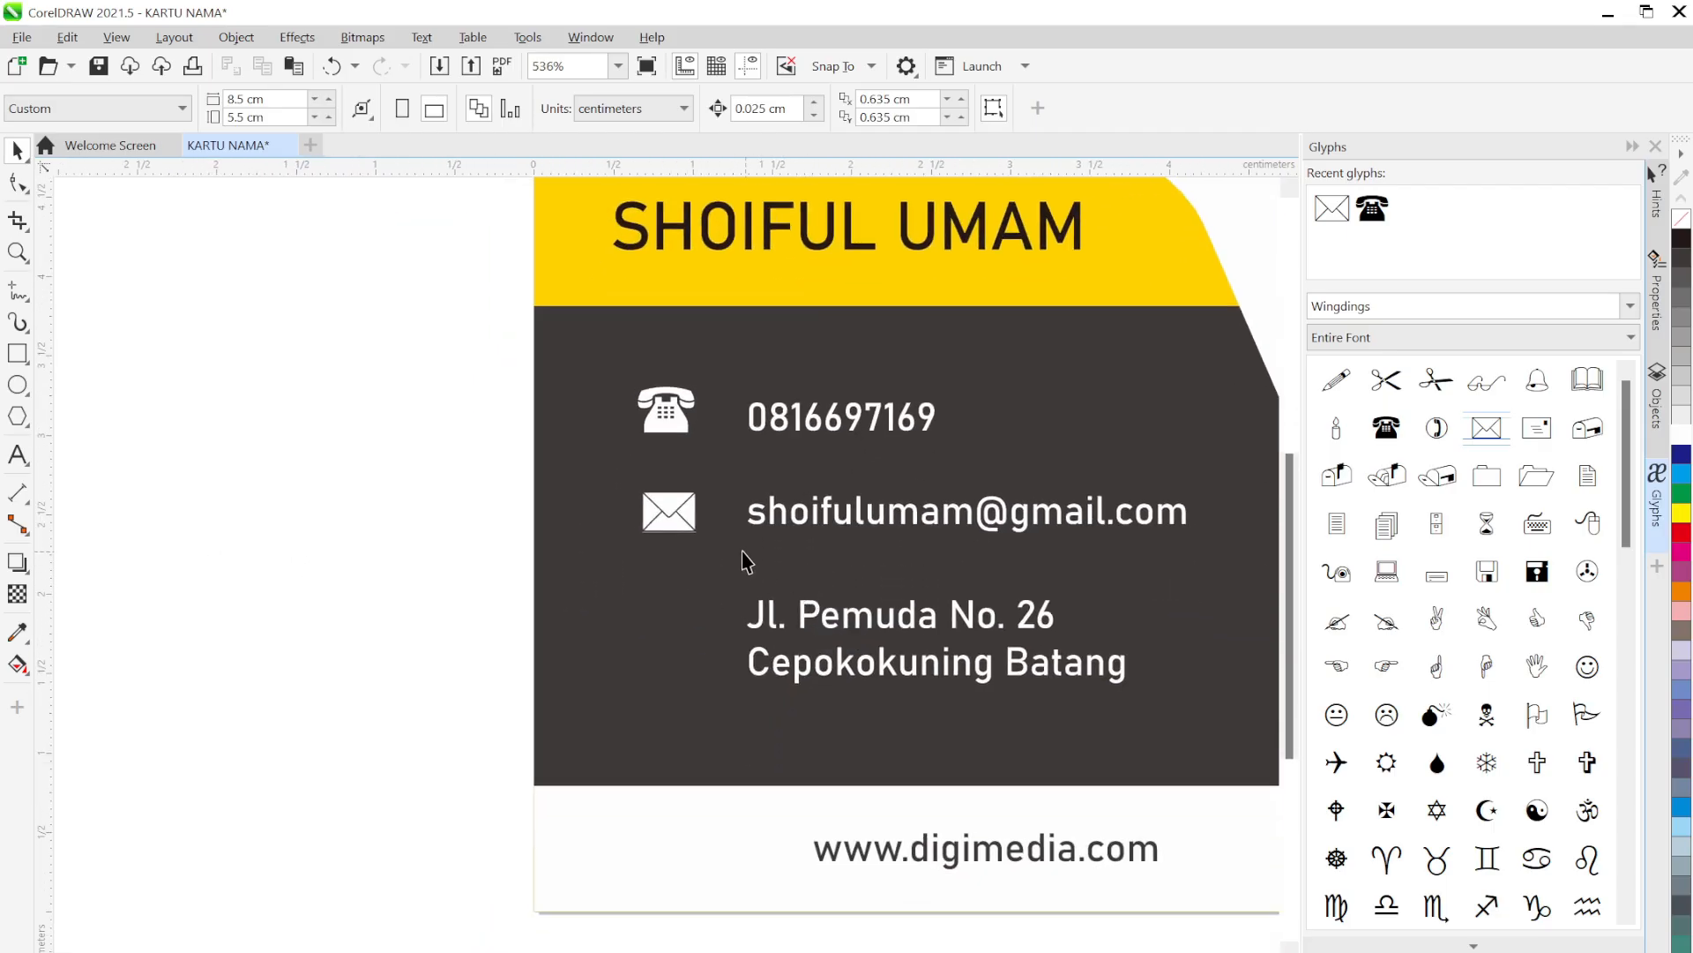
scroll(747, 560, "up", 2)
left_click_drag(689, 540, 635, 521)
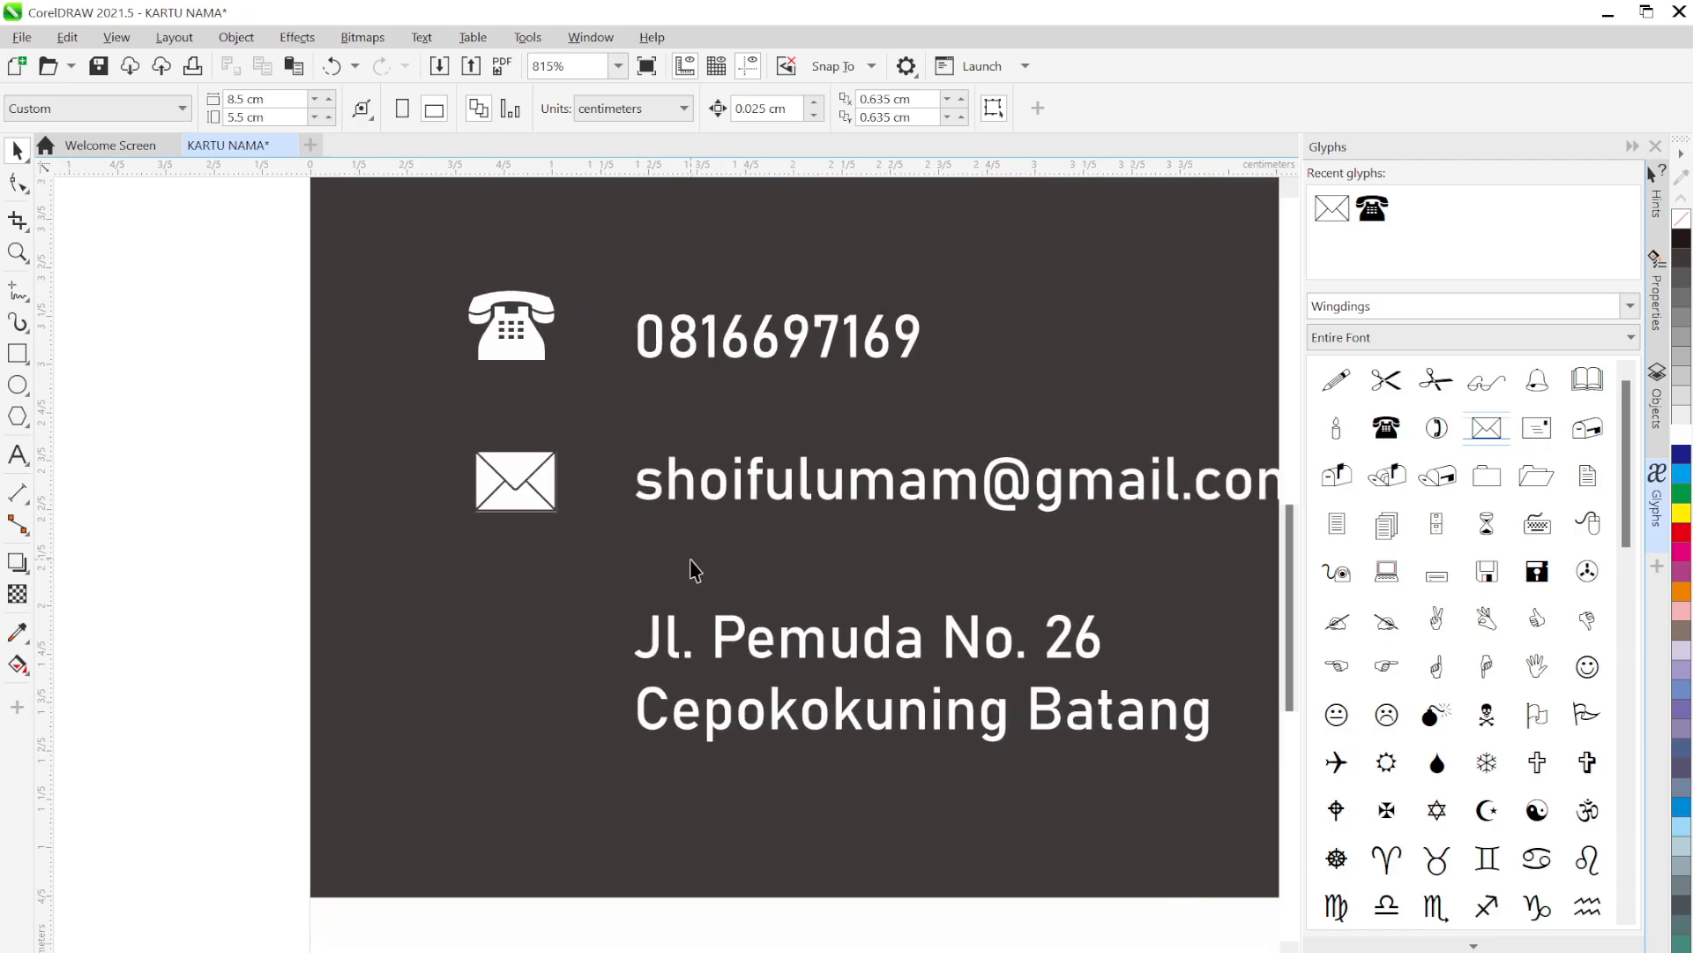
scroll(609, 498, "down", 3)
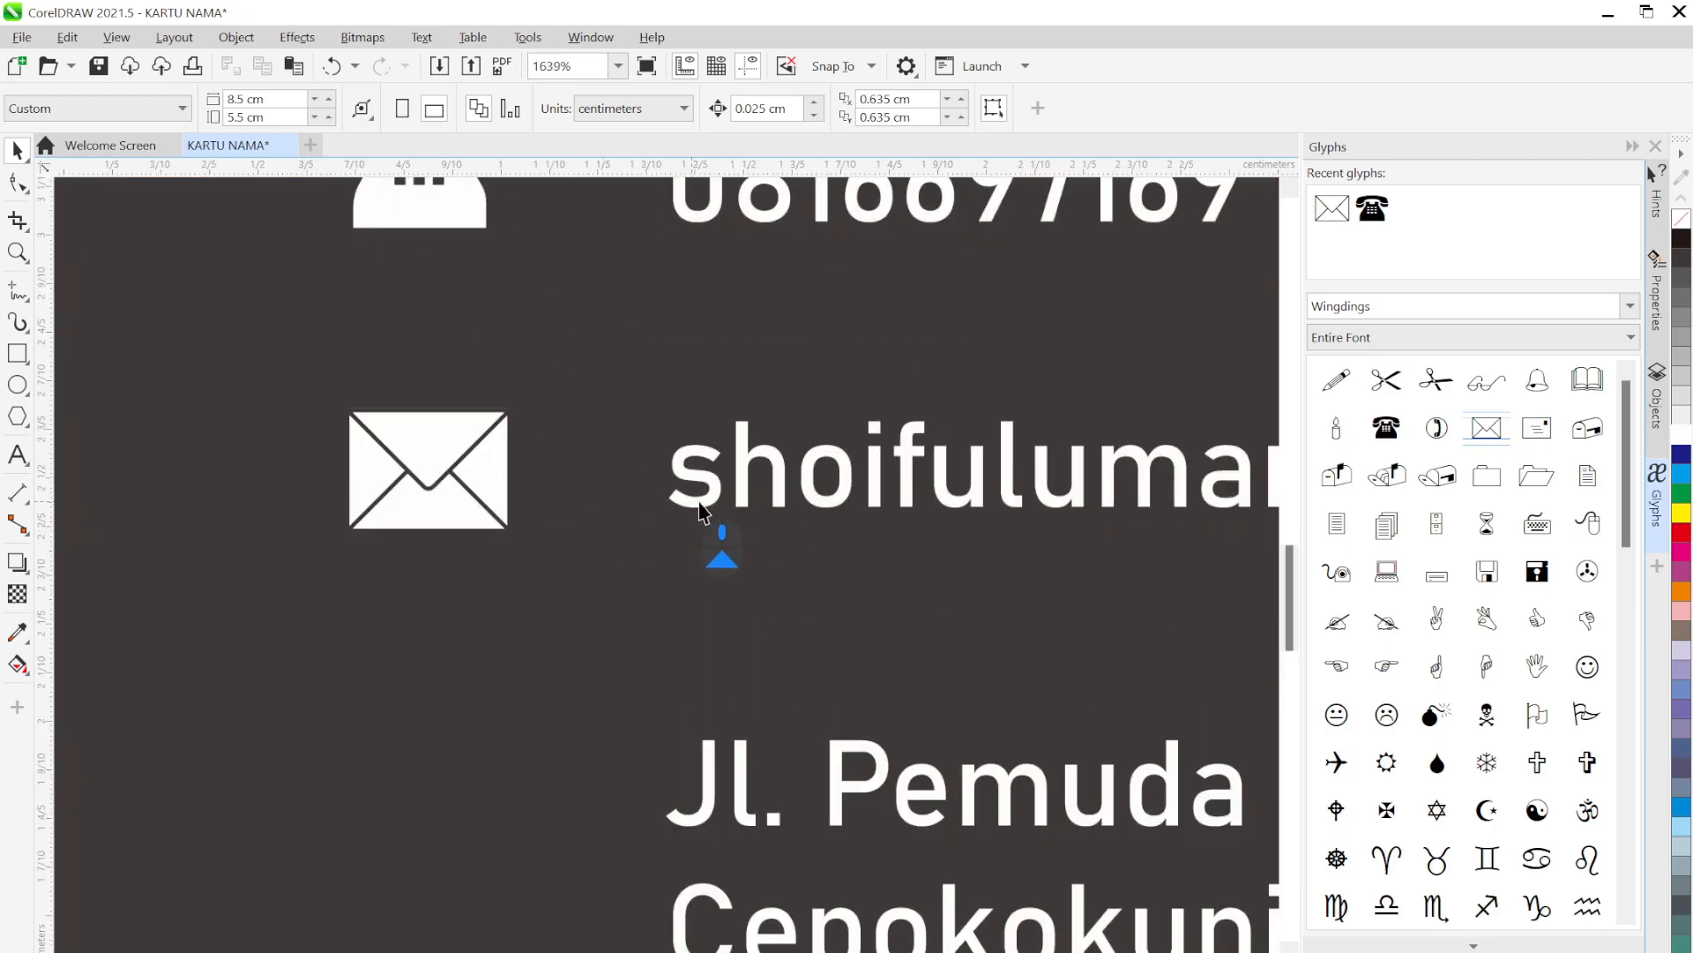
scroll(990, 574, "up", 3)
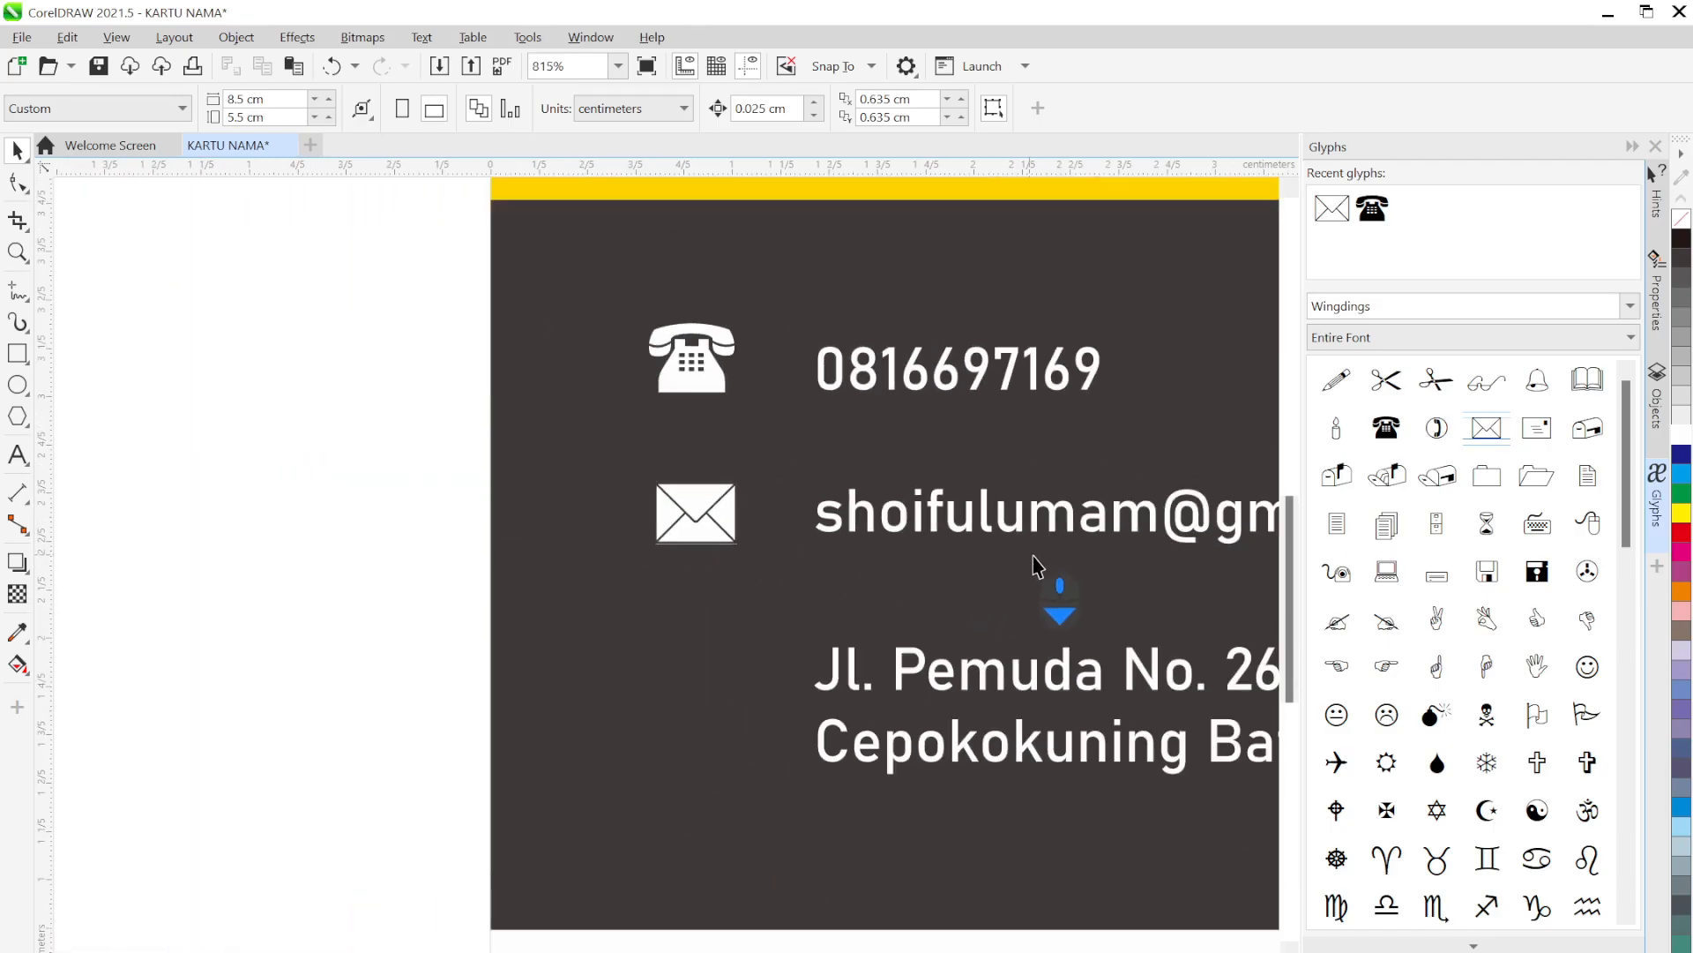
left_click_drag(902, 672, 835, 604)
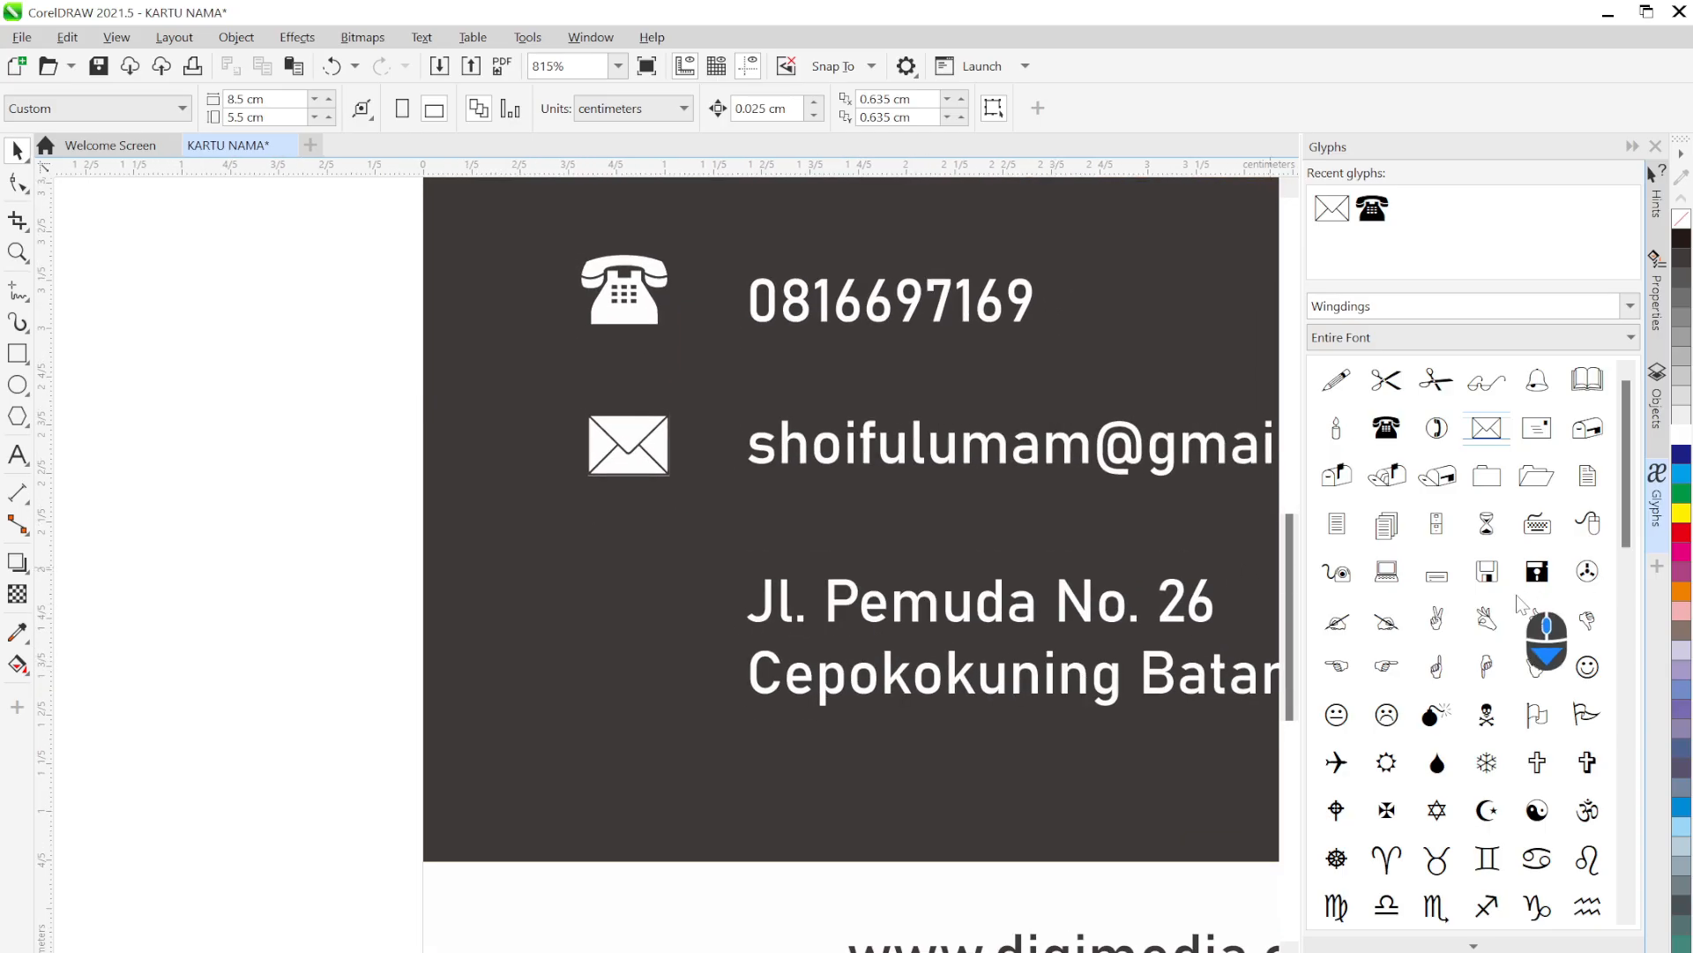
Scroll the Glyphs docker, then switch the symbol font to Webdings and browse its glyphs
scroll(1530, 679, "down", 5)
scroll(1530, 677, "down", 5)
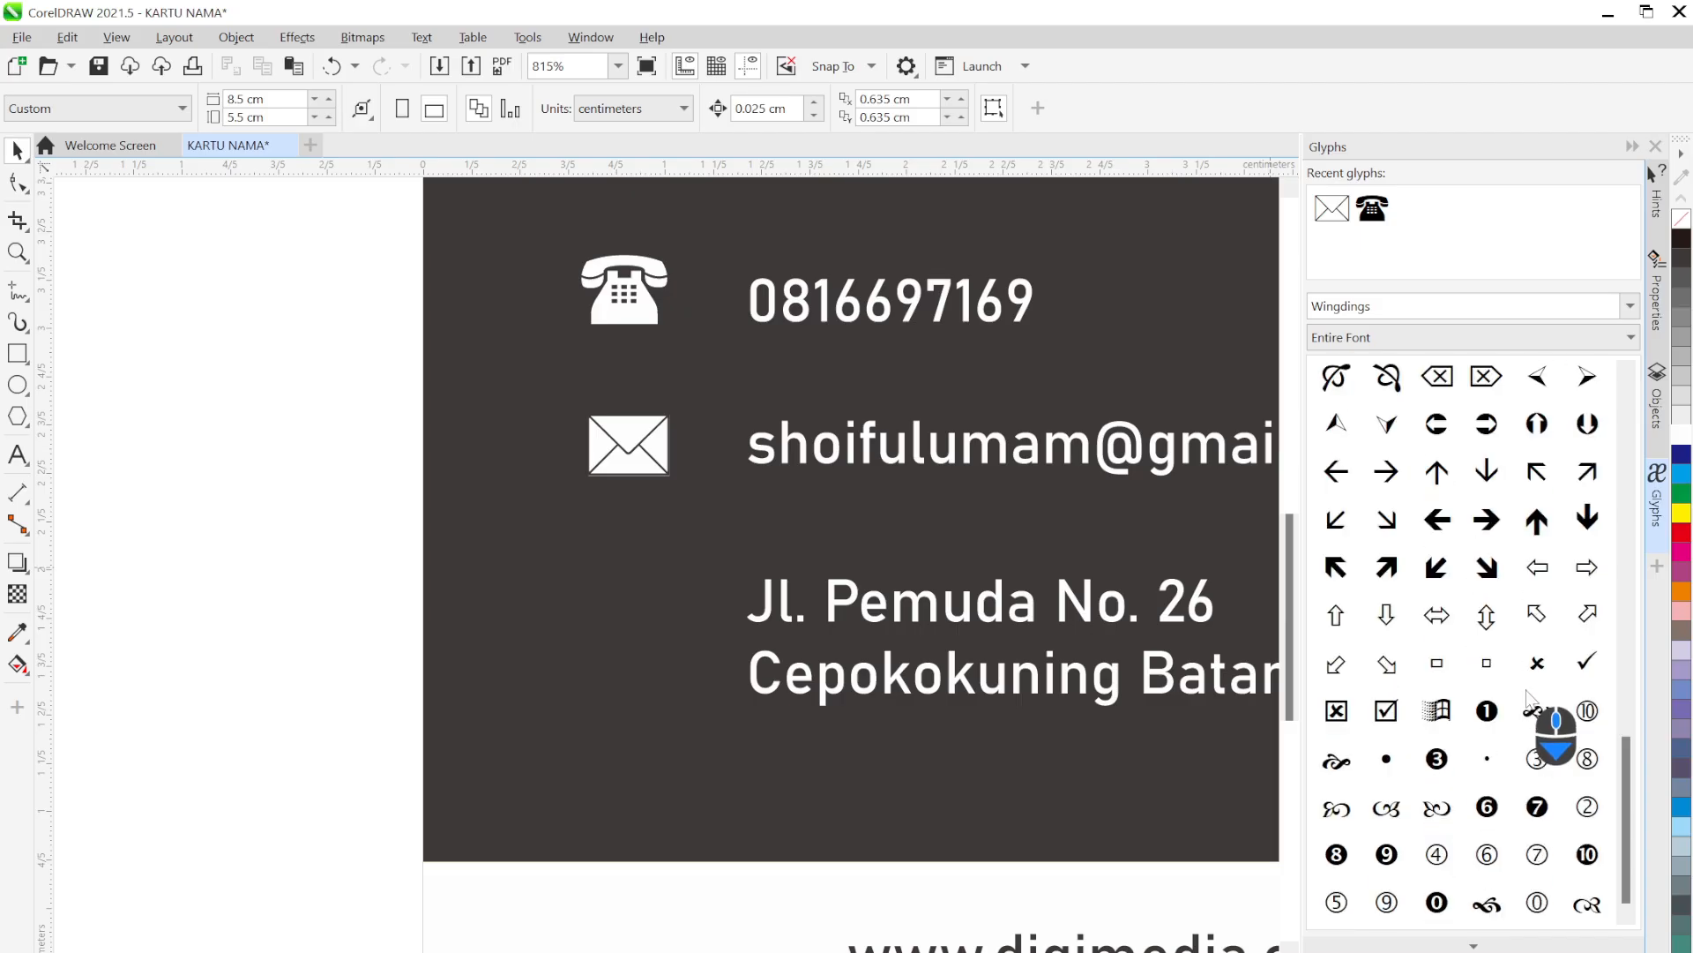
scroll(1513, 737, "up", 10)
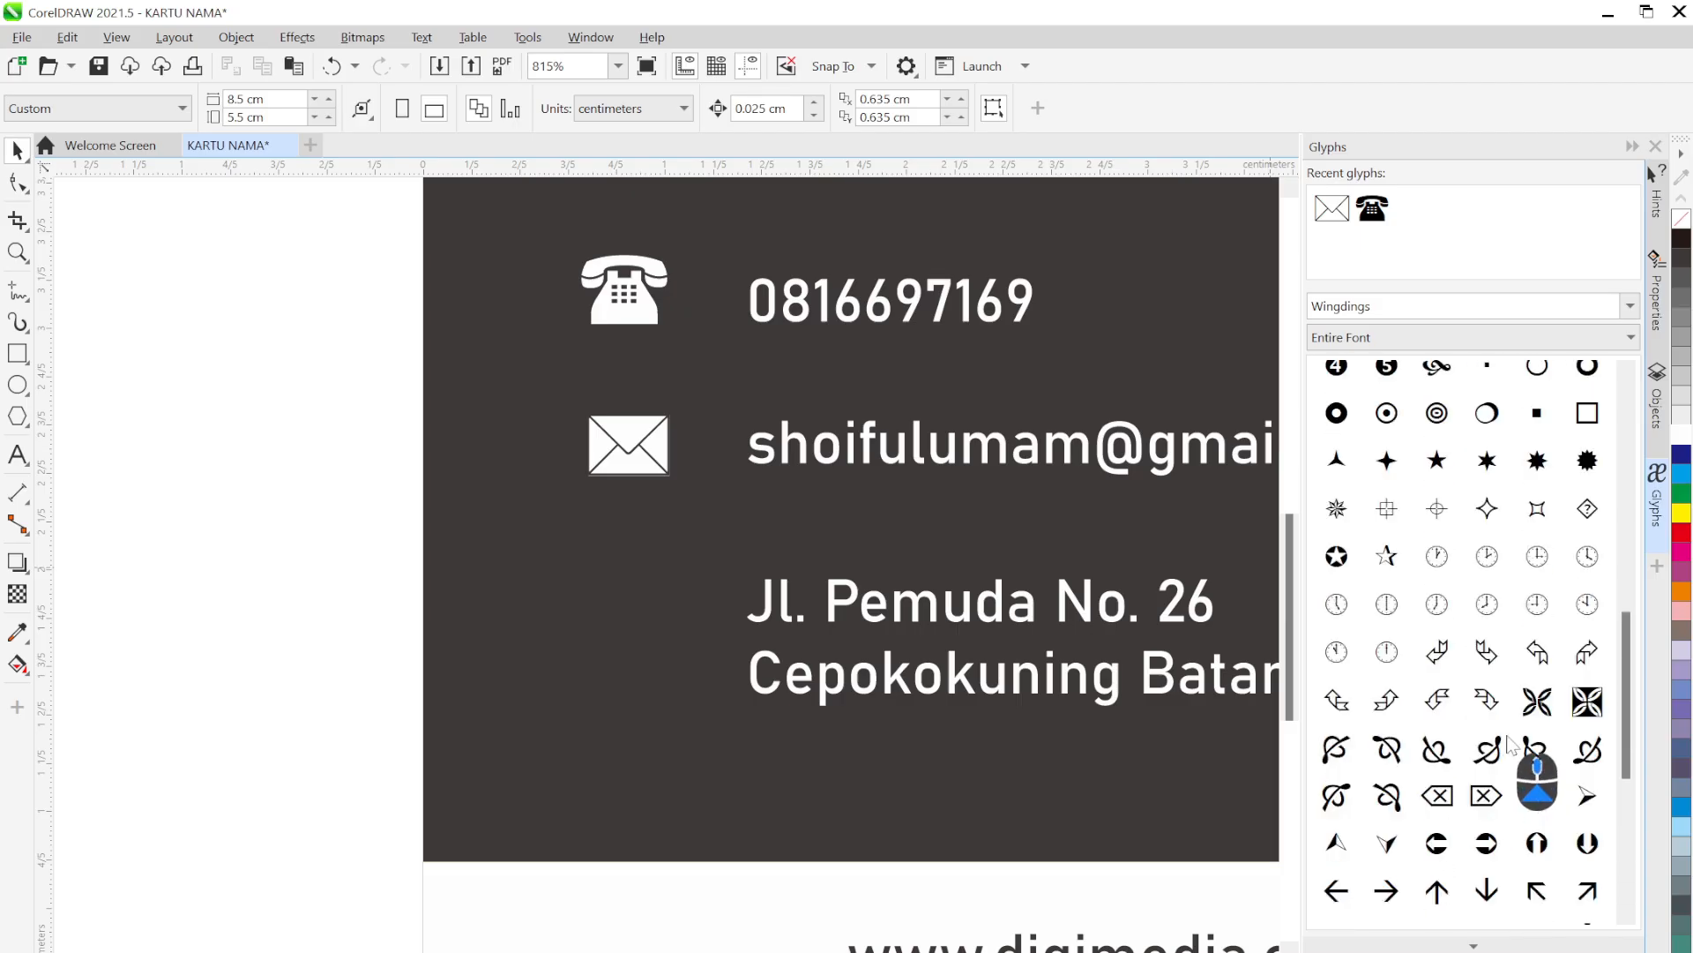
scroll(1507, 737, "up", 1)
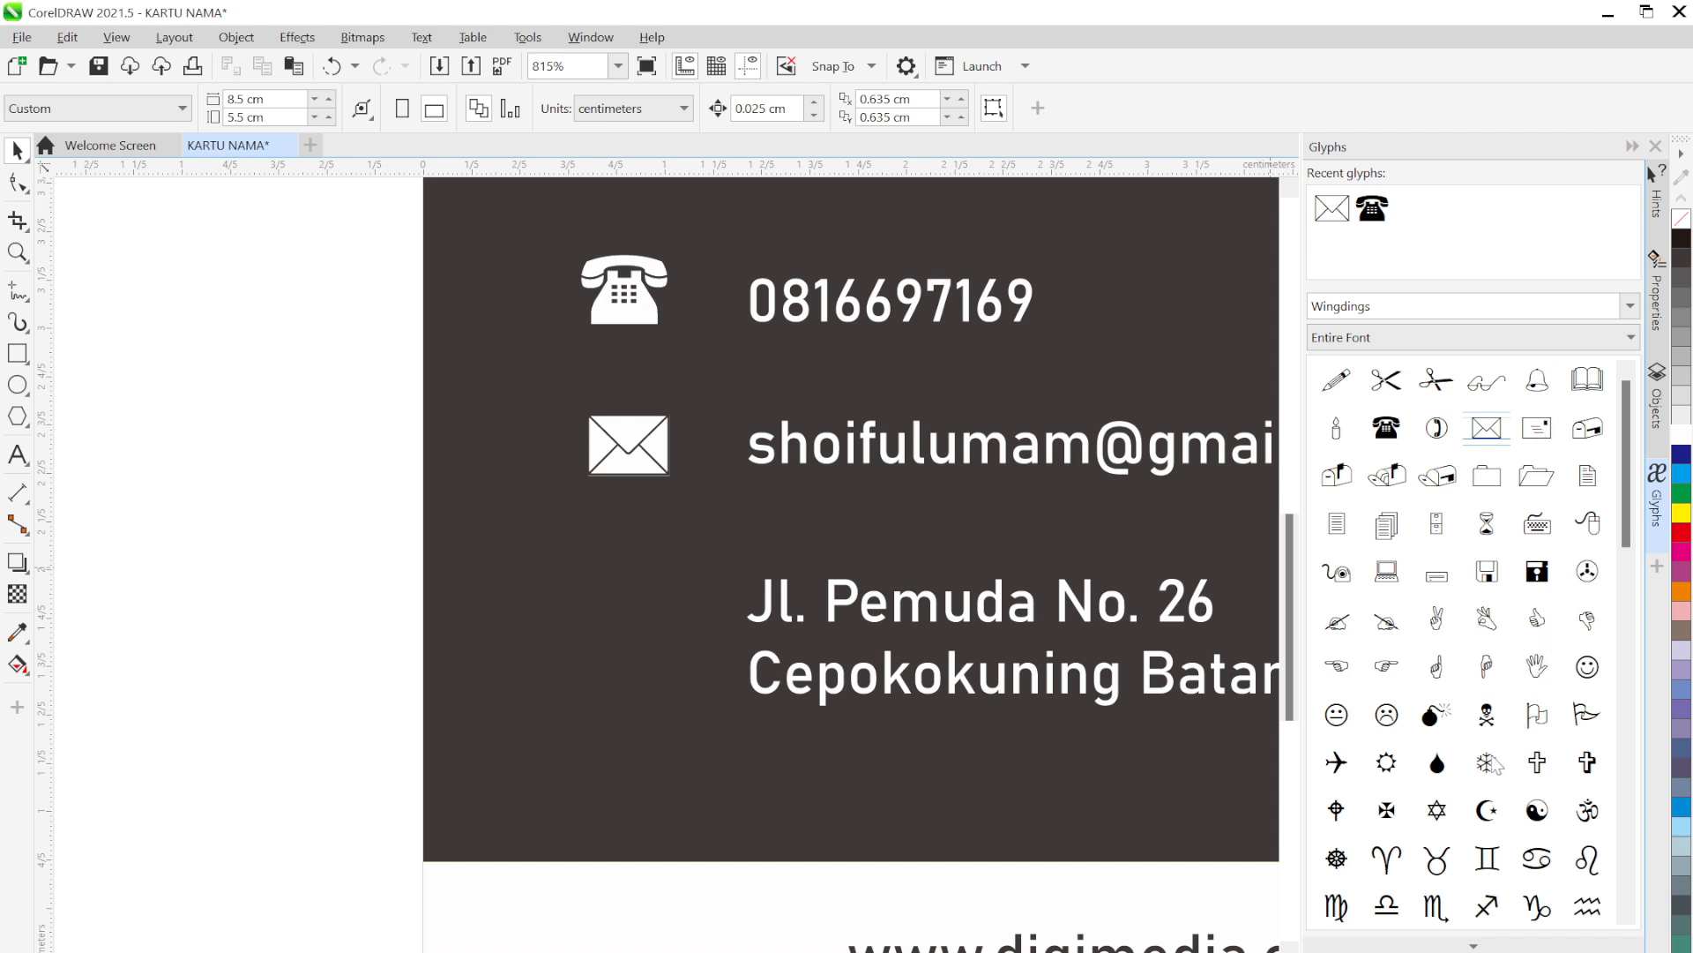
left_click(1628, 319)
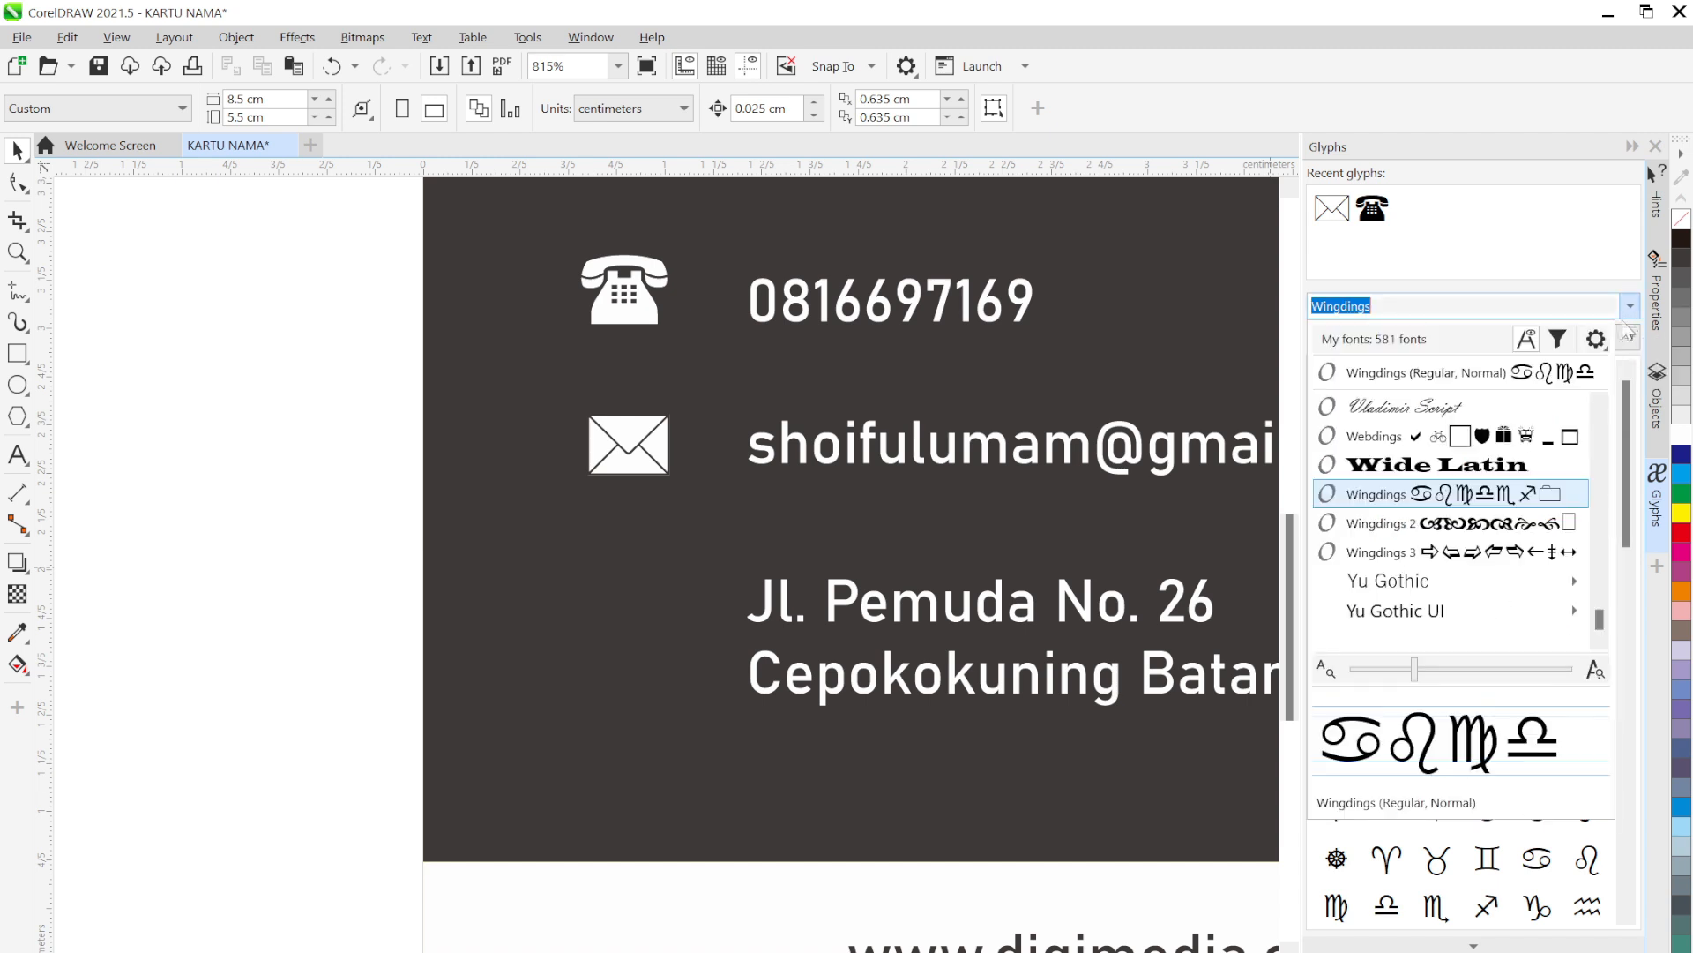
left_click(1437, 437)
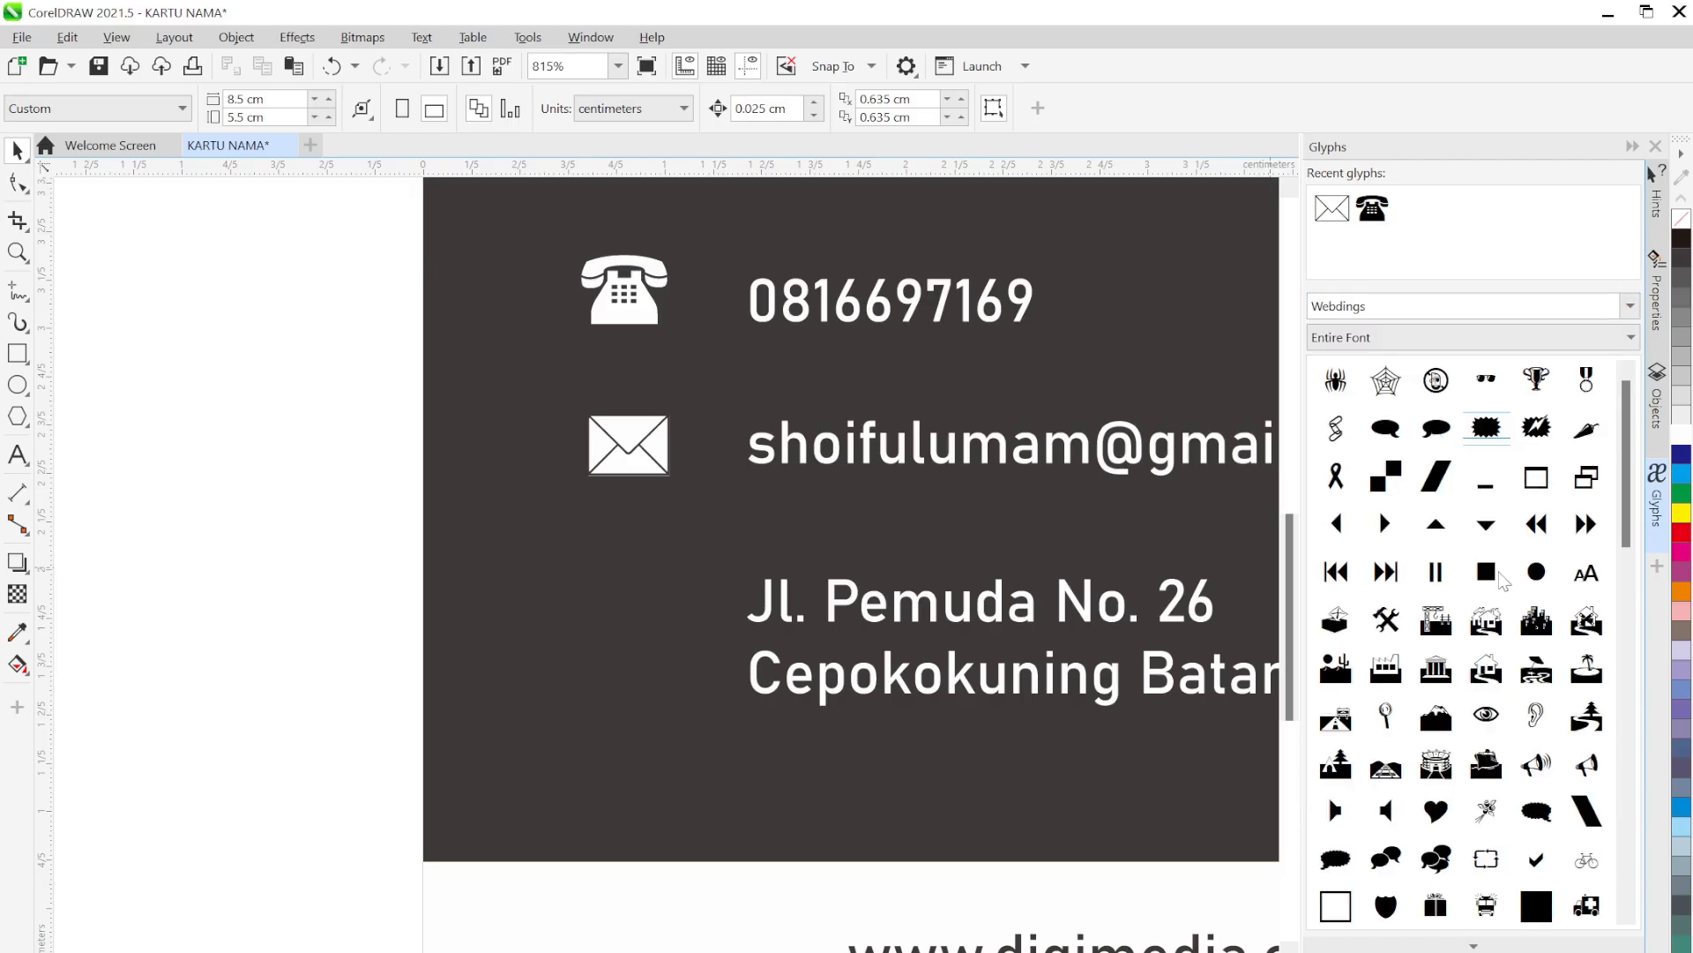
scroll(1460, 706, "down", 3)
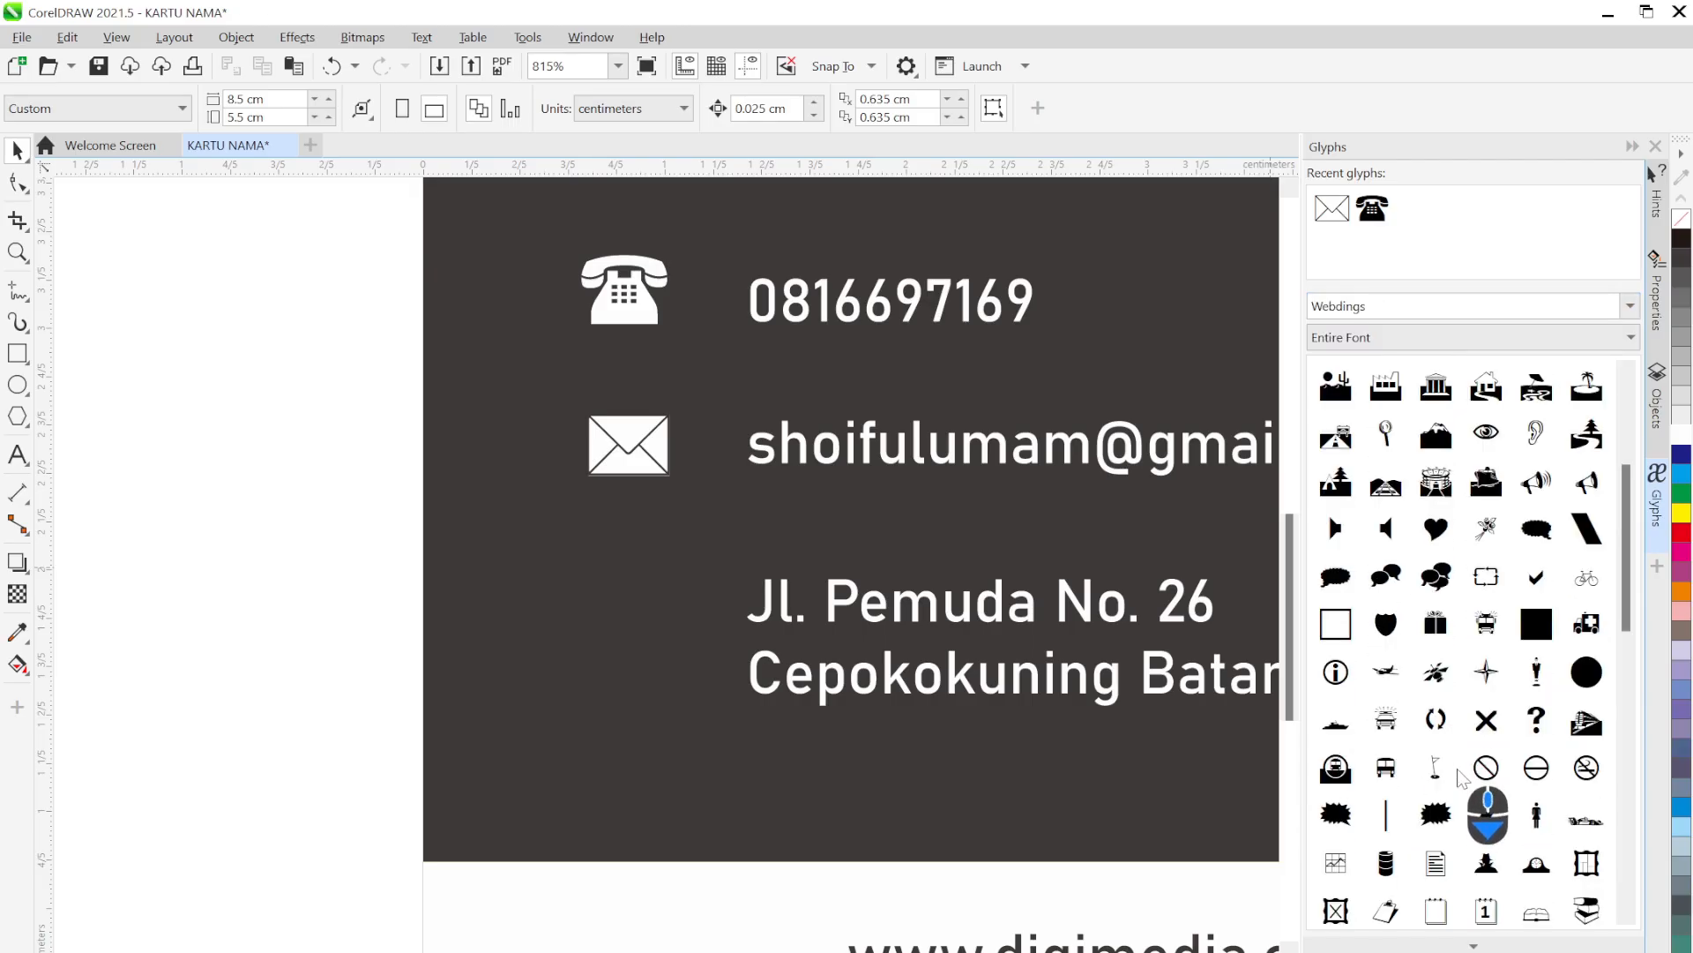
scroll(1460, 780, "down", 5)
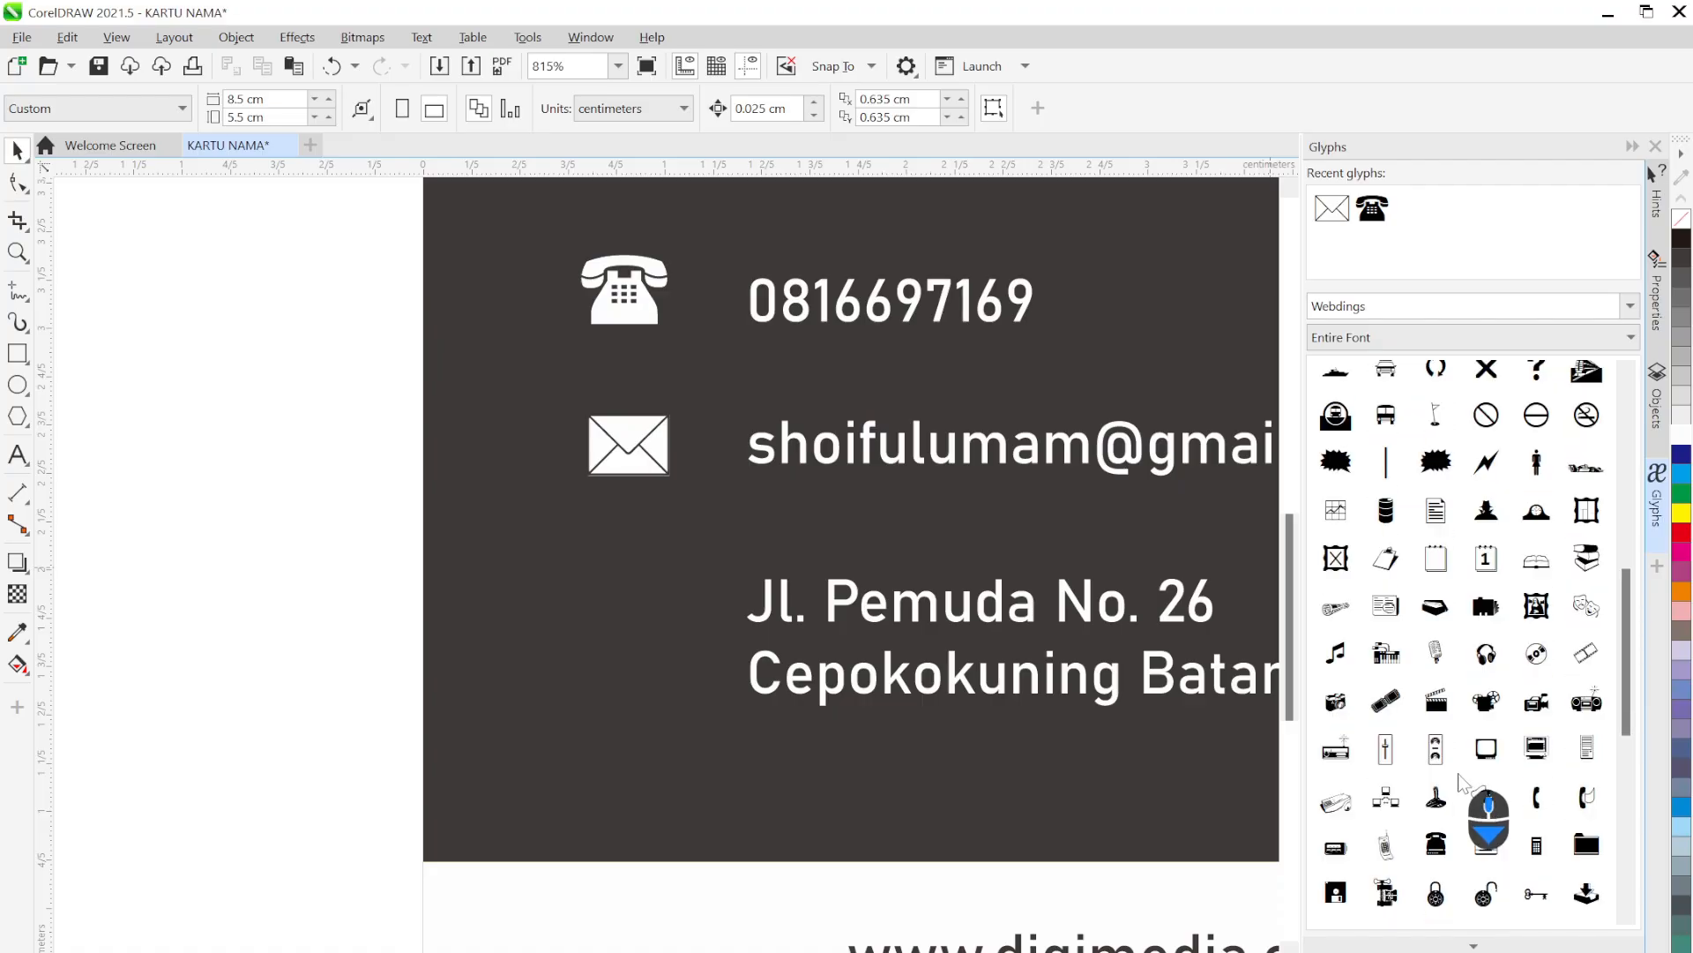
scroll(1461, 790, "down", 5)
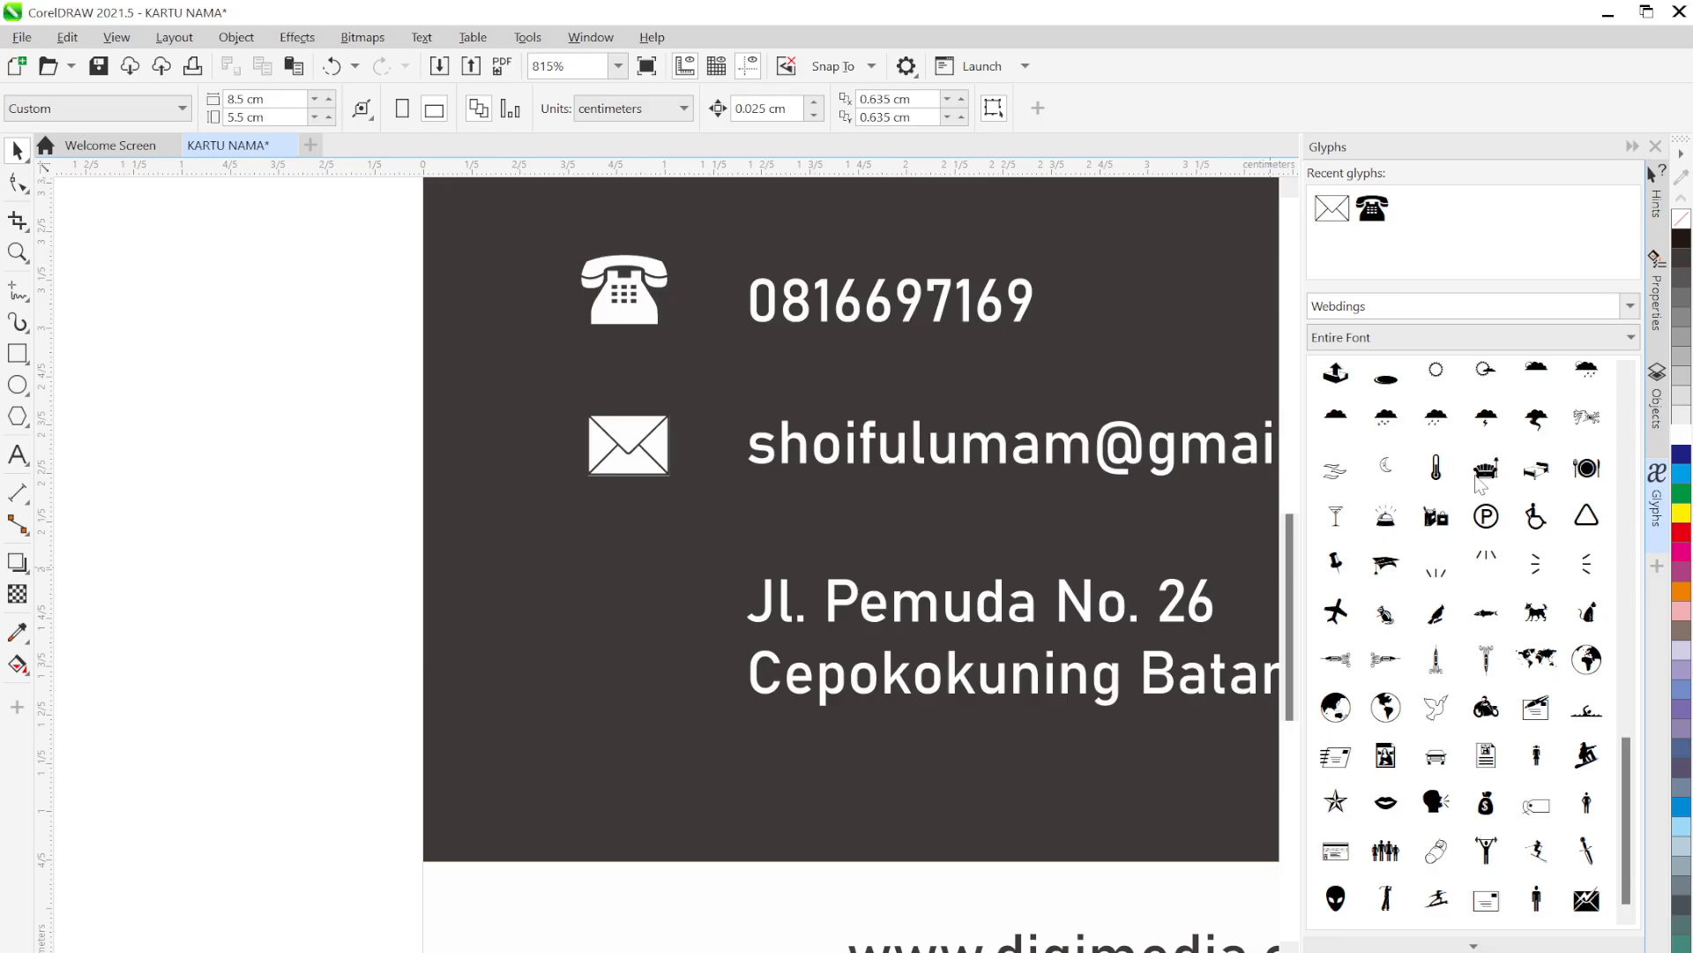
Change the symbol font to Wingdings and browse it, then bring up the KARTU NAMA reference
left_click(1631, 307)
left_click(1481, 435)
scroll(1499, 574, "up", 5)
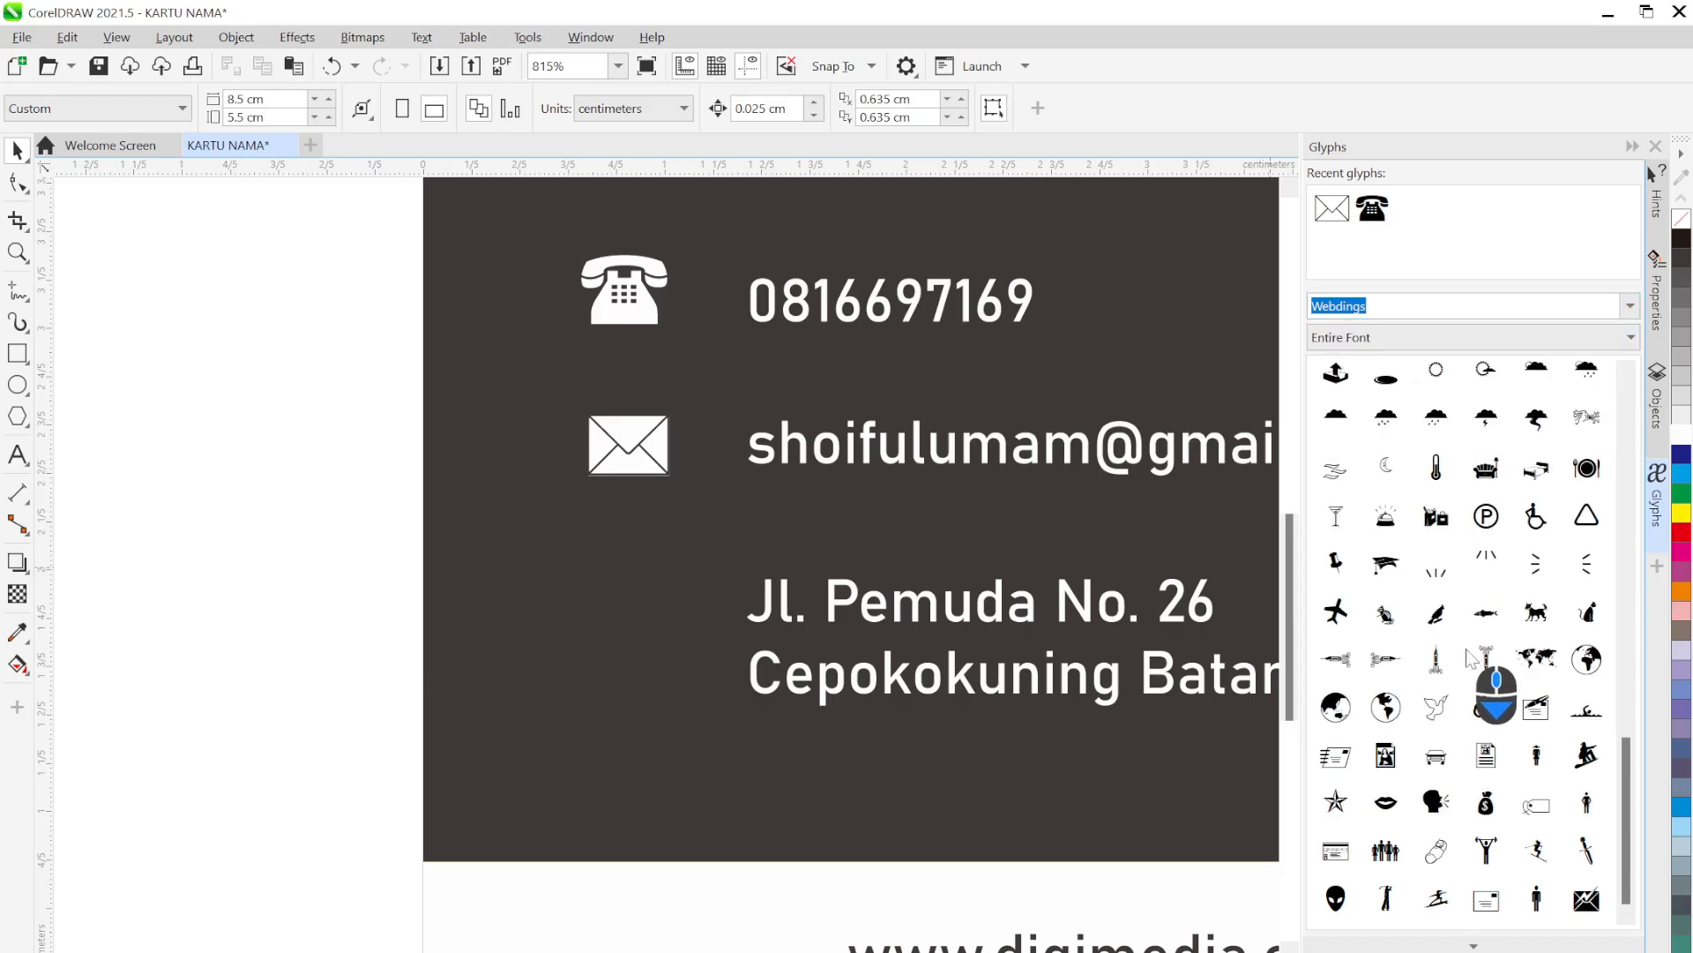
scroll(1505, 496, "up", 5)
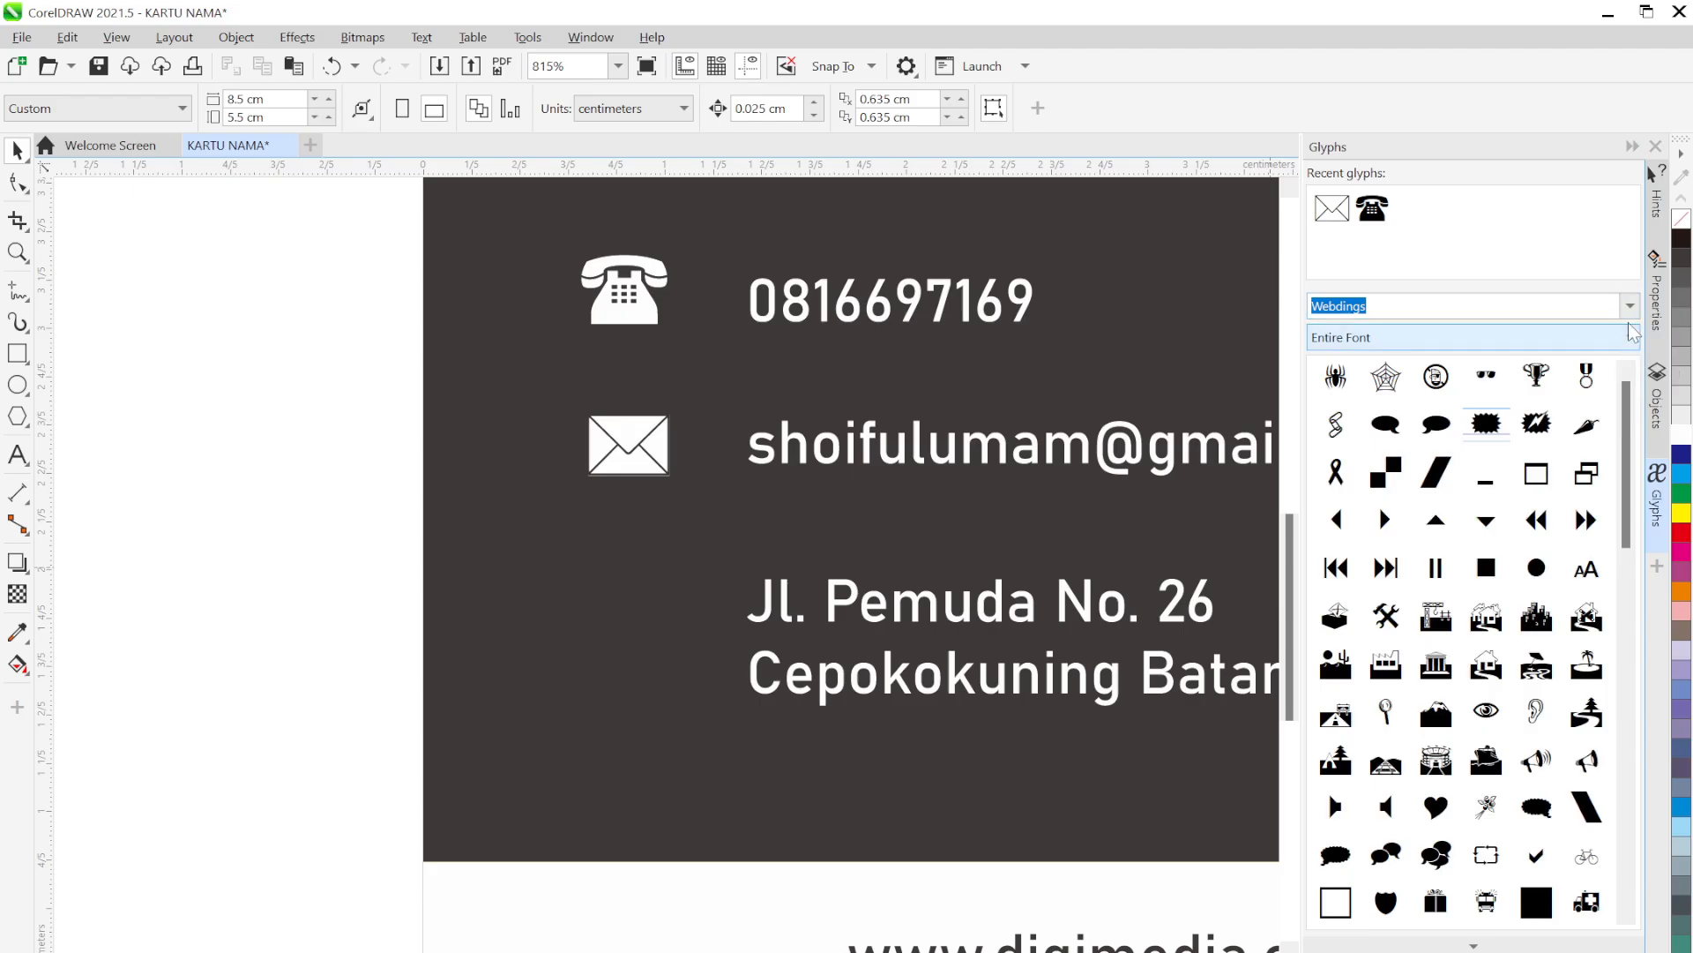
left_click(1629, 306)
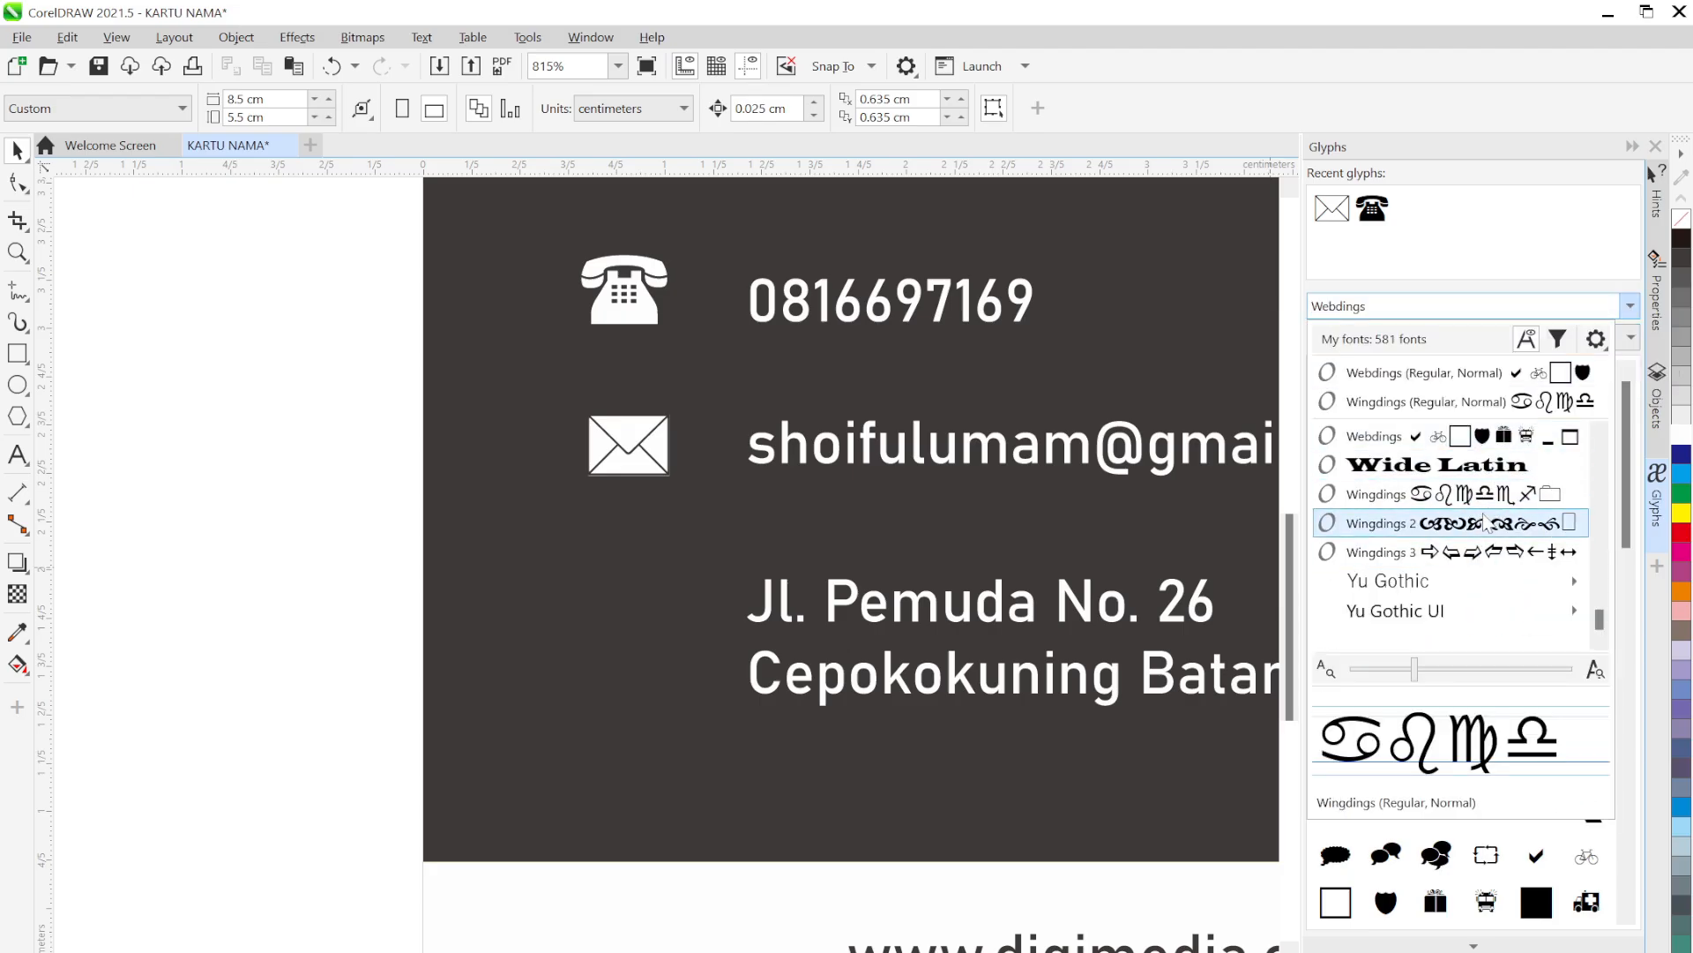
left_click(1473, 501)
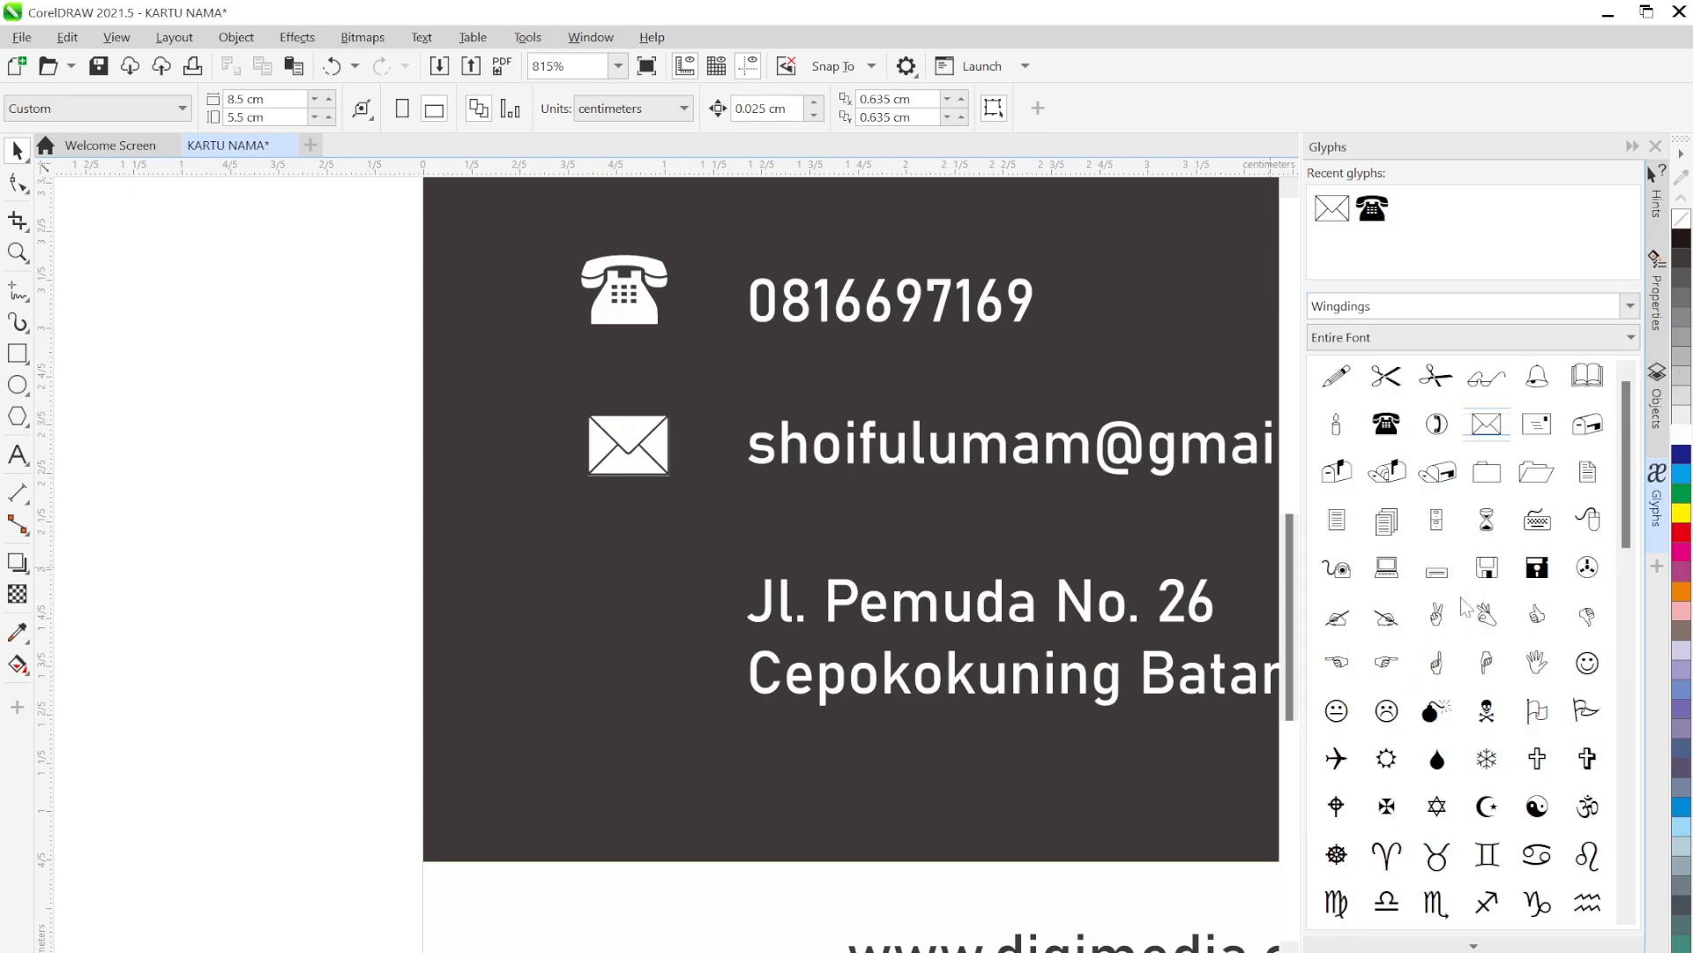
scroll(1455, 594, "down", 15)
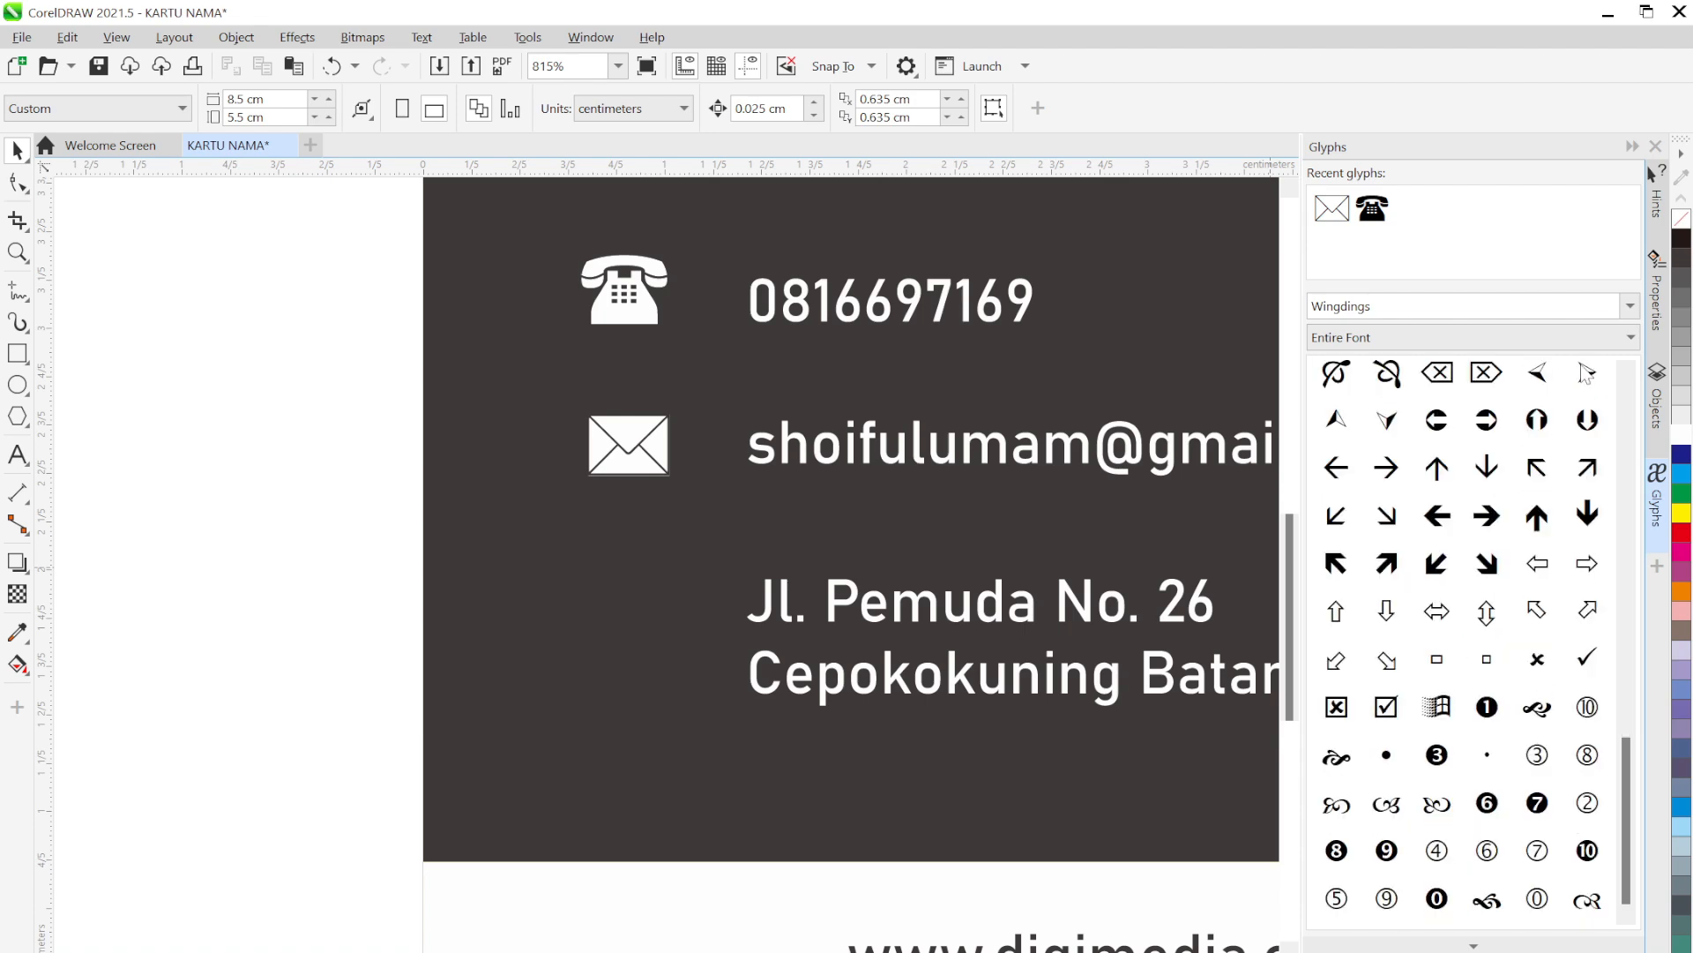
left_click(1630, 306)
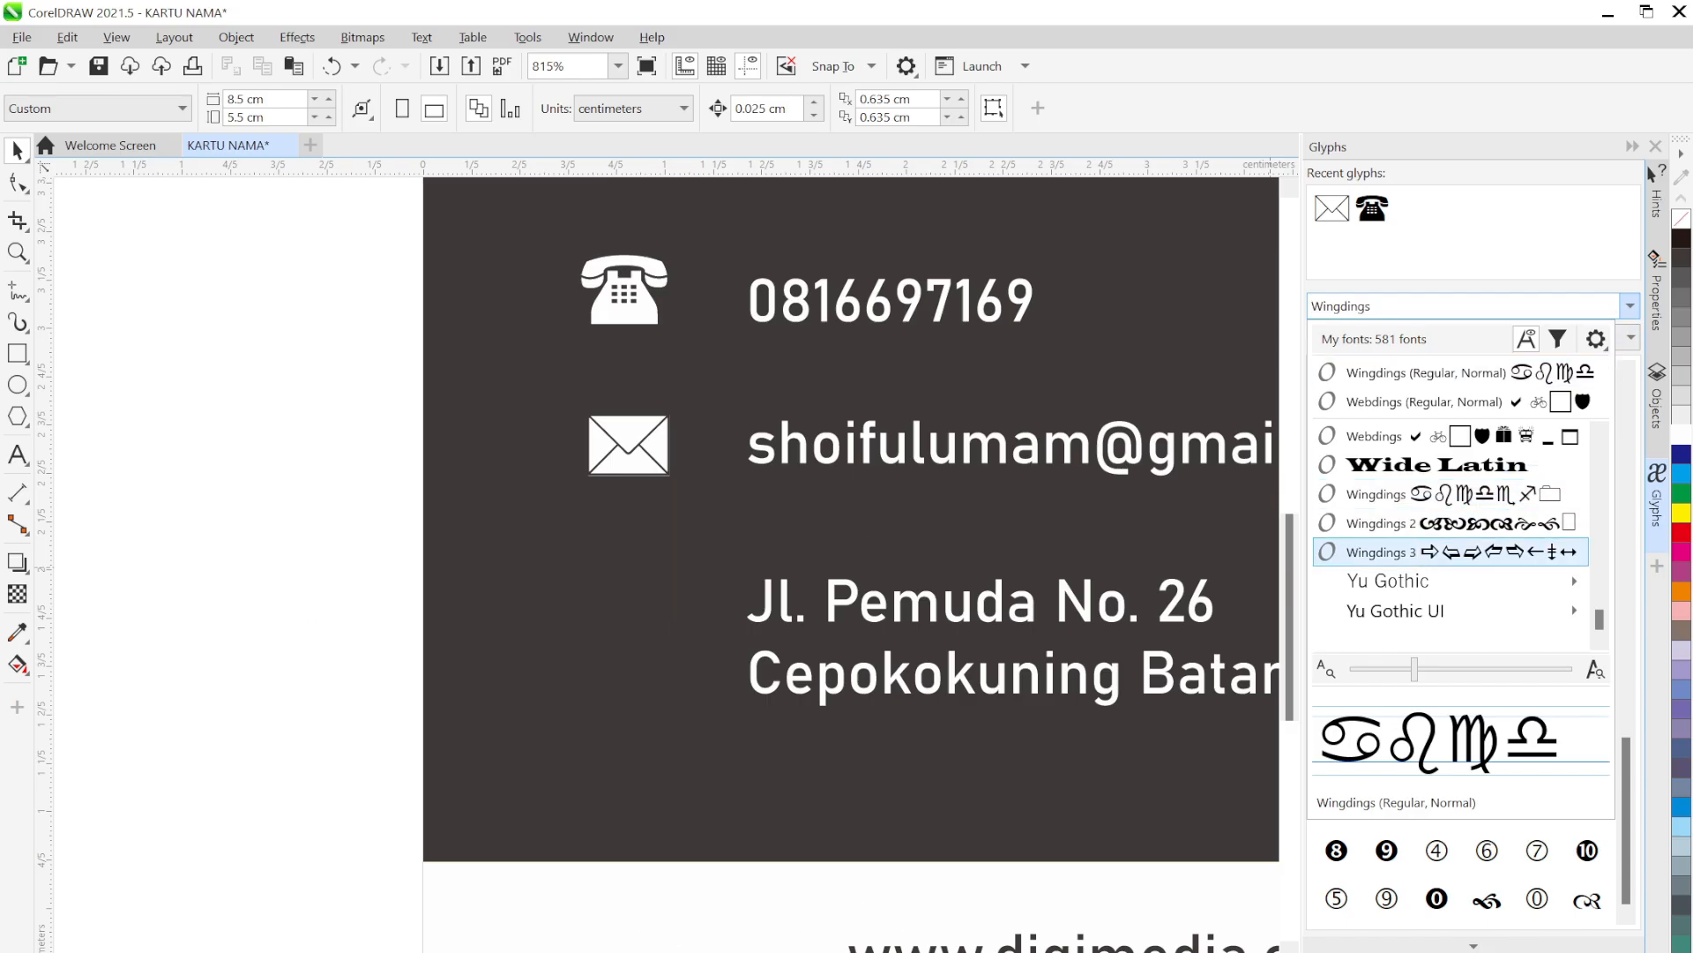
key("alt+Tab")
Zoom and pan the KARTU NAMA.png reference to the contact icons, then return to CorelDRAW
scroll(692, 461, "up", 3)
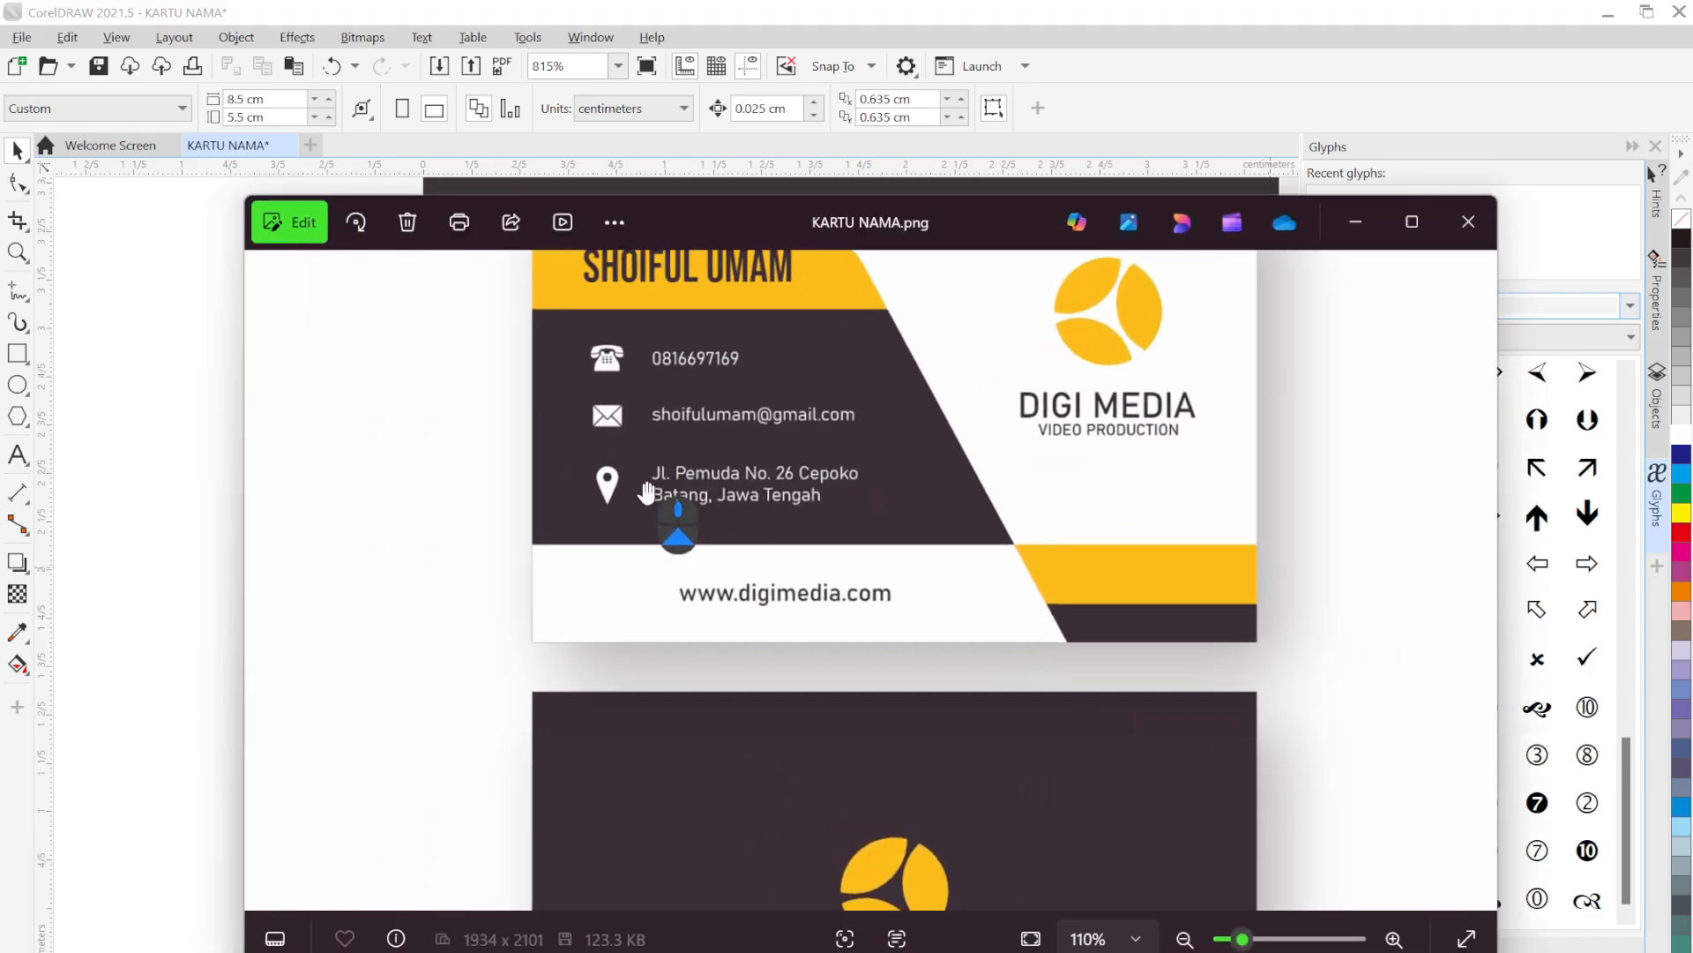
scroll(648, 491, "up", 5)
left_click_drag(824, 574, 885, 703)
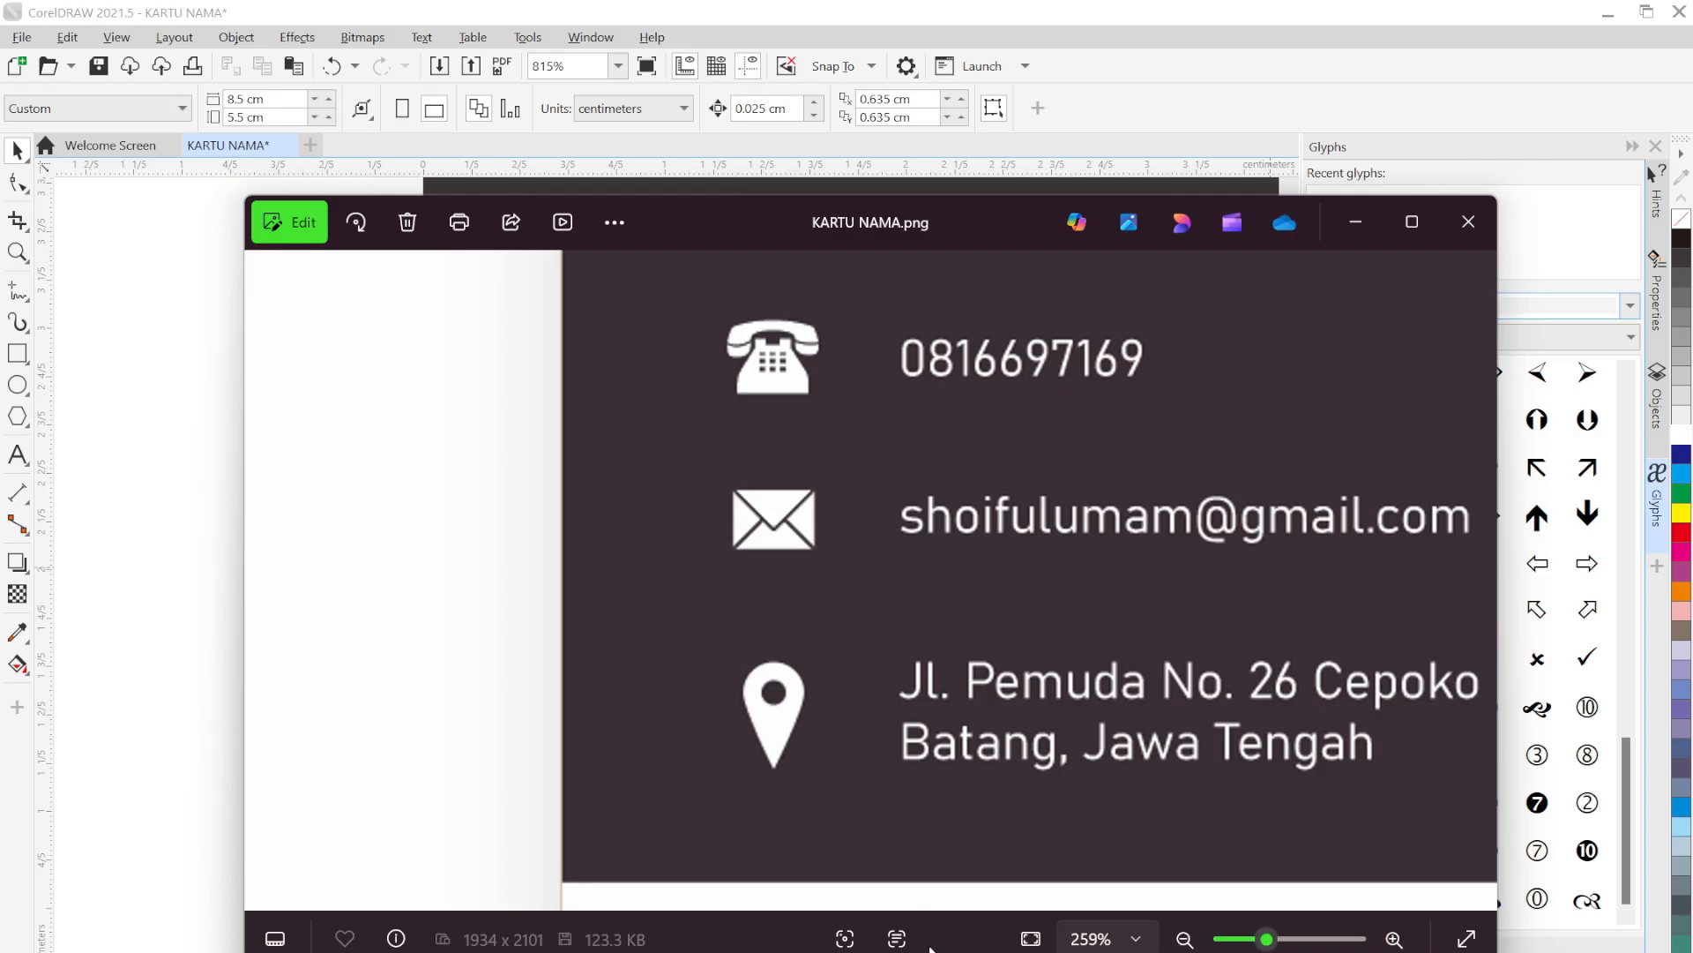
key("alt+Tab")
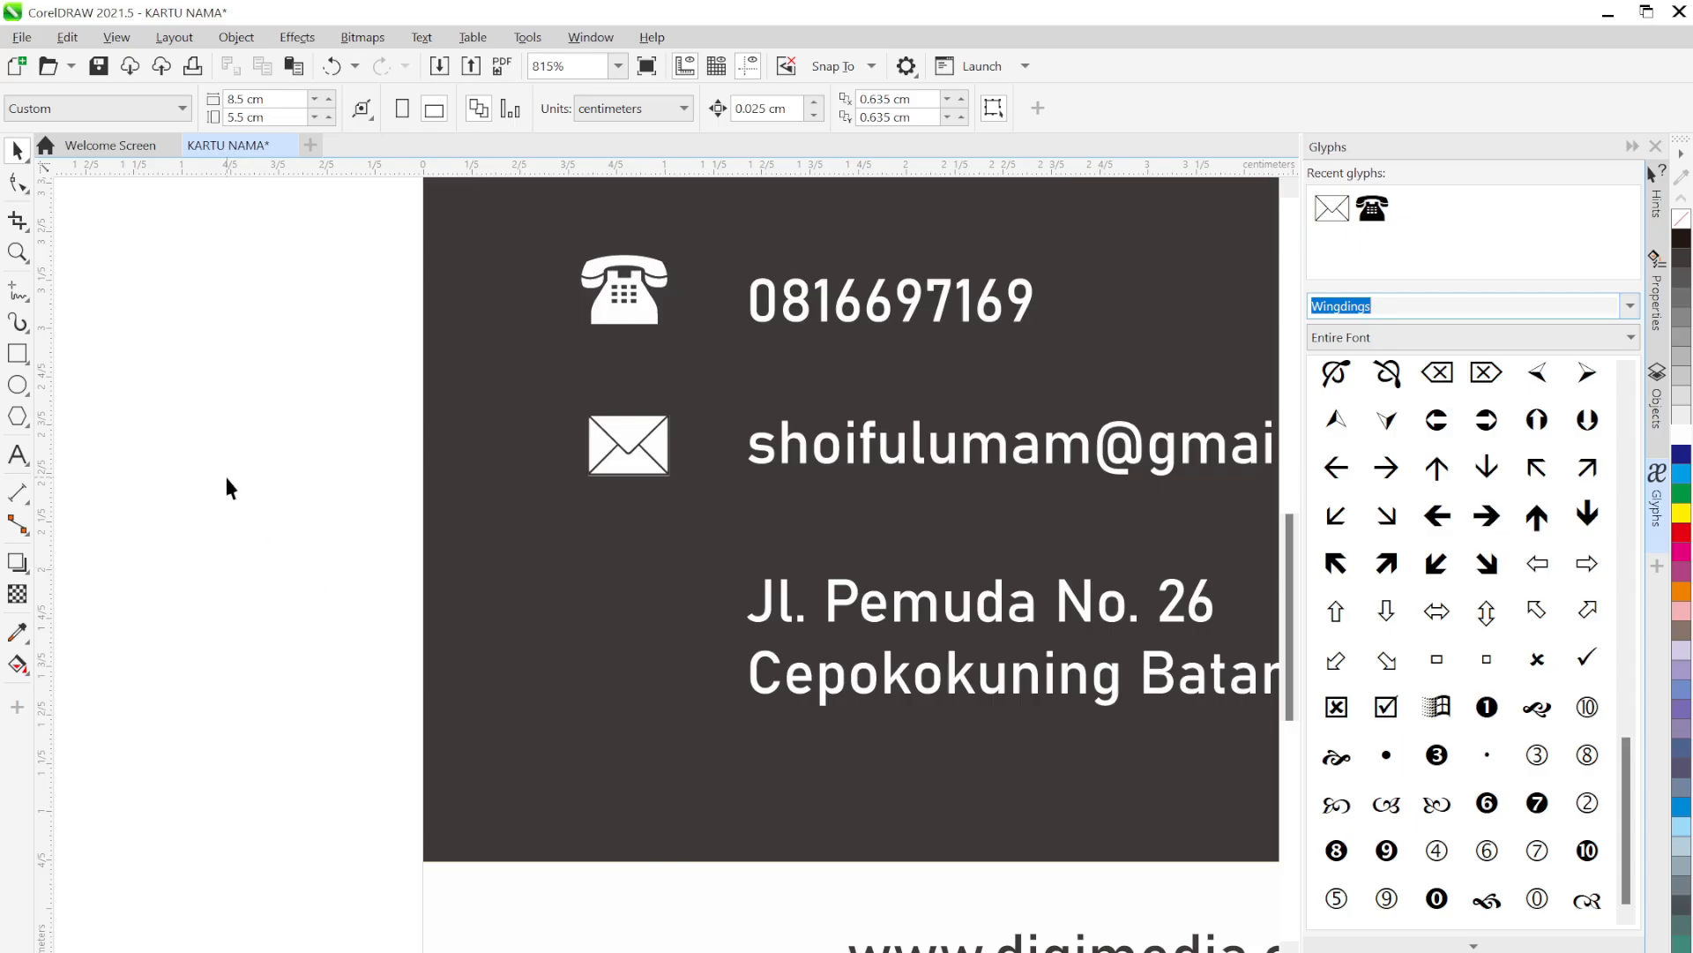
Draw a small circle left of the address line and scale a larger concentric ring around it
left_click(227, 486)
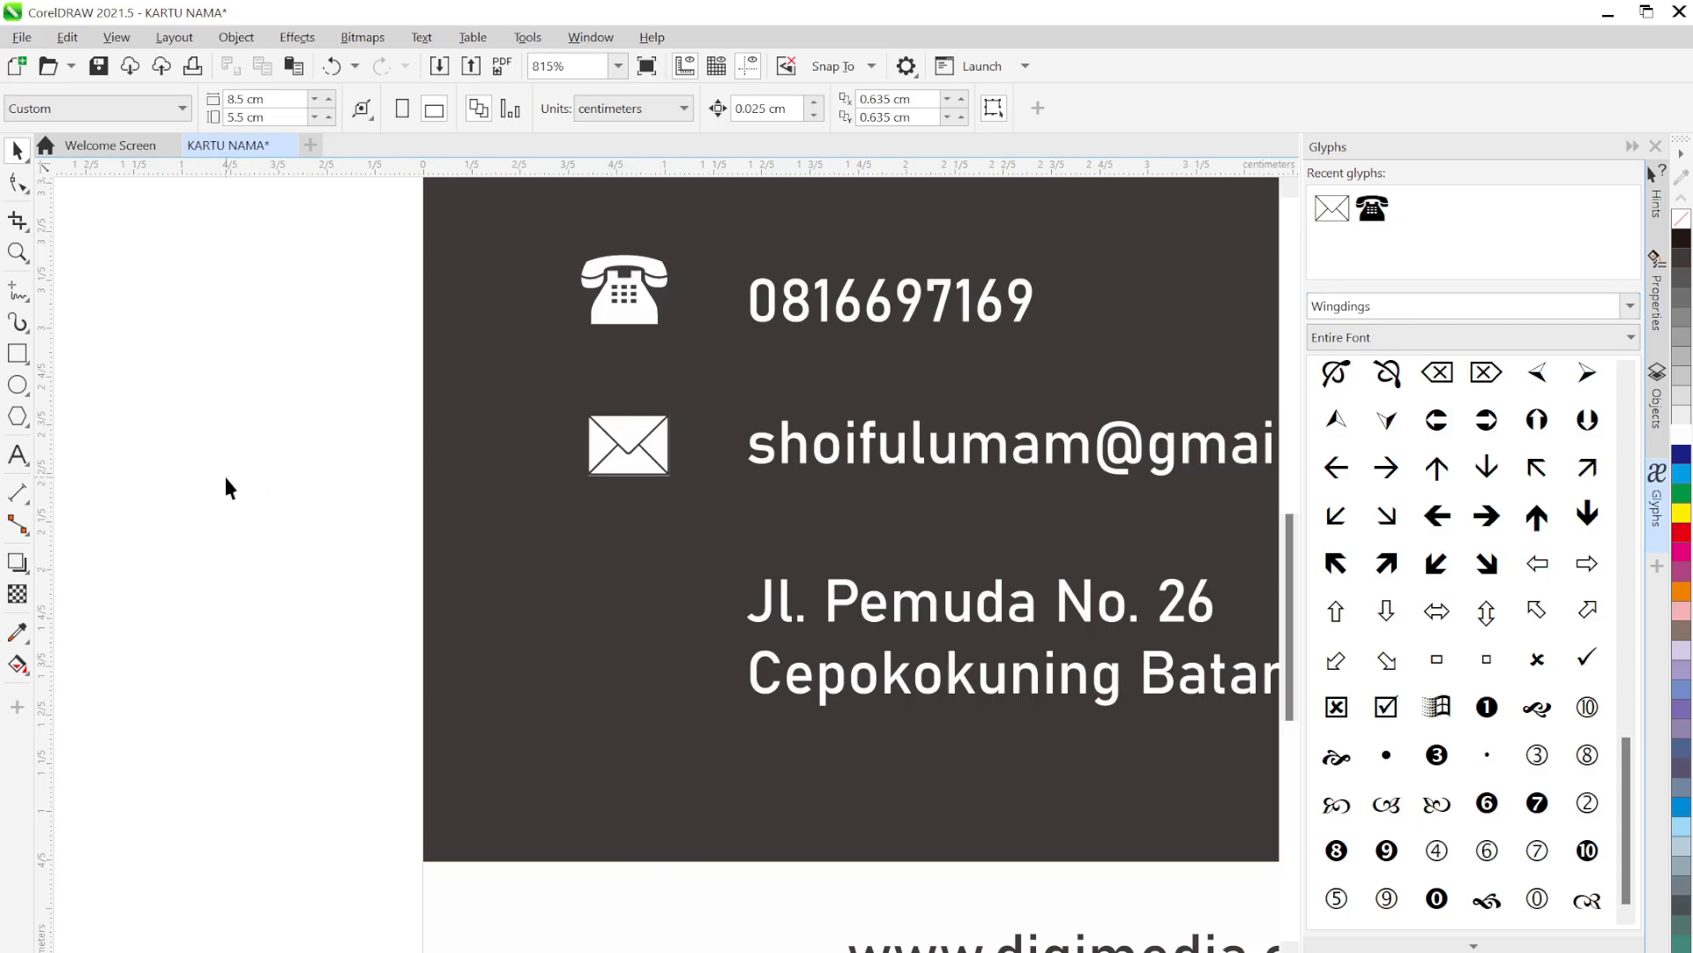
left_click(19, 385)
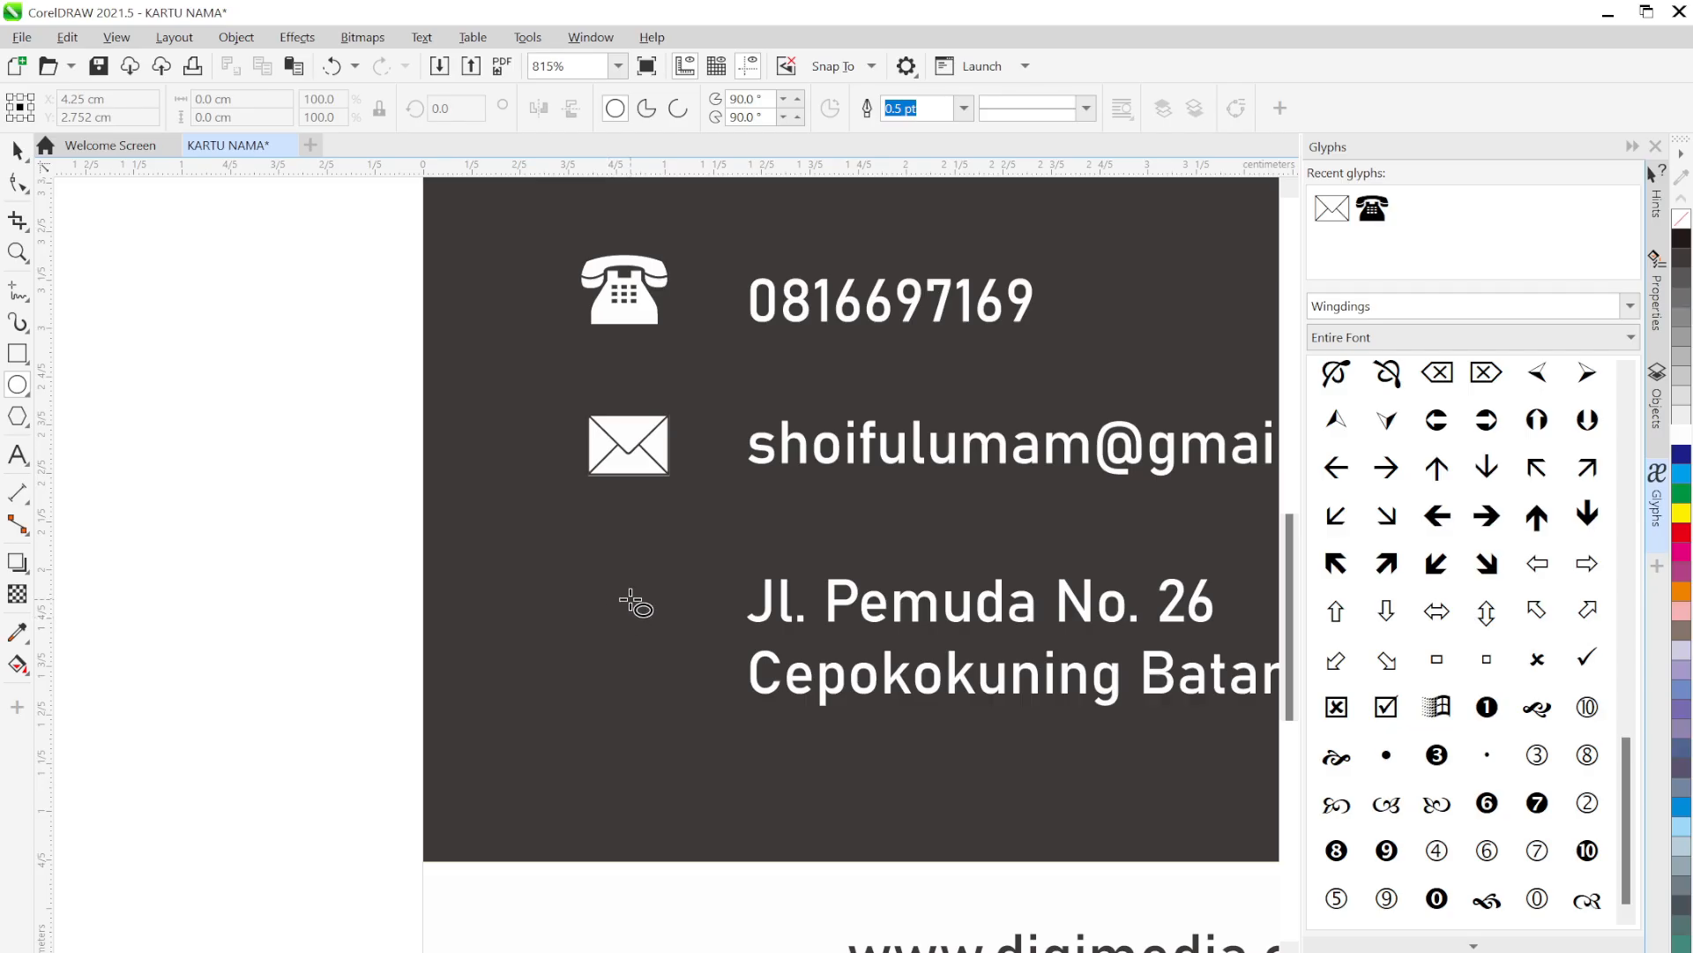
left_click_drag(615, 585, 635, 616)
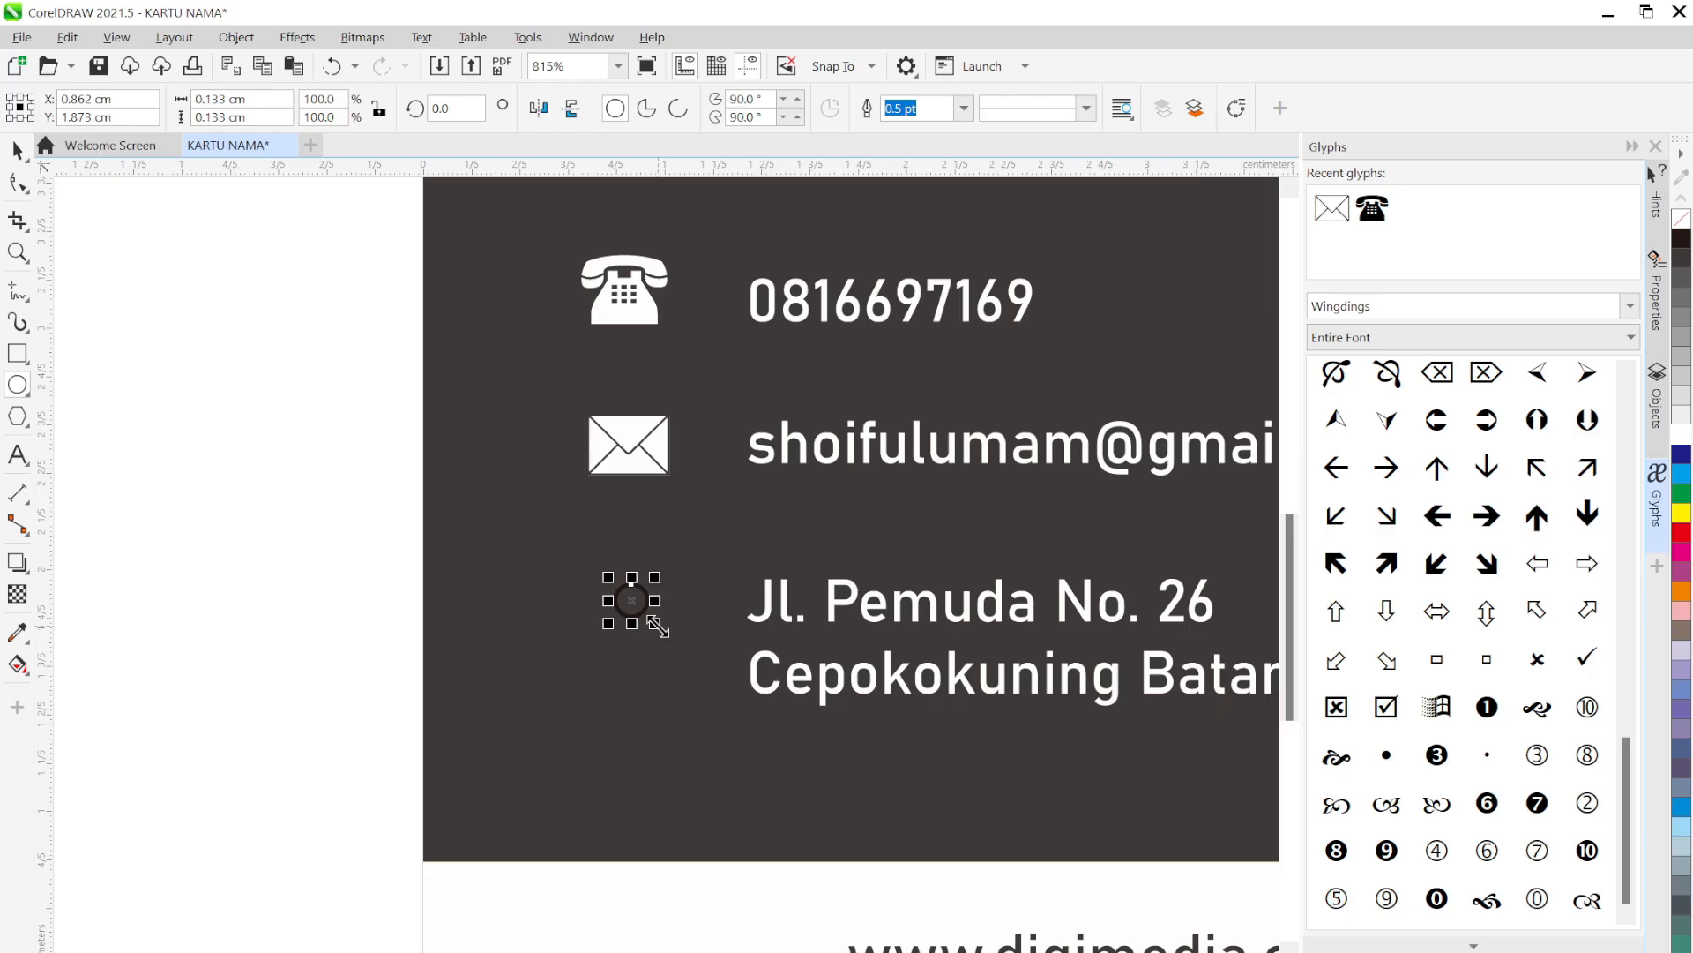
scroll(660, 627, "up", 5)
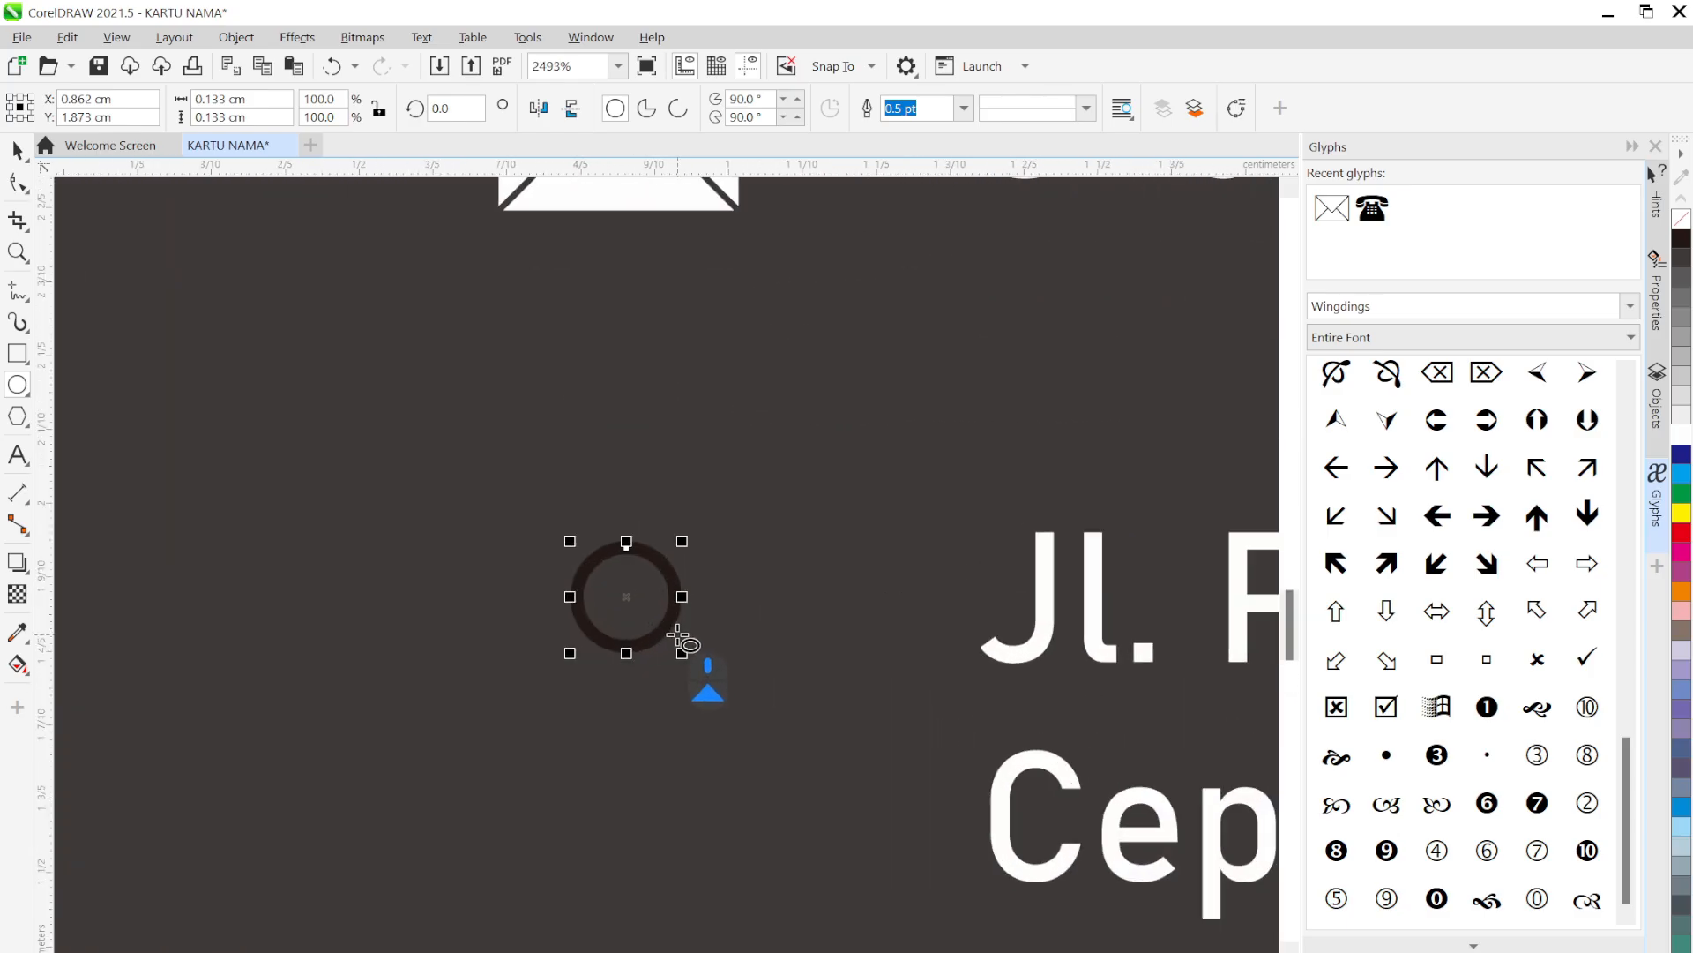
left_click_drag(731, 555, 746, 522)
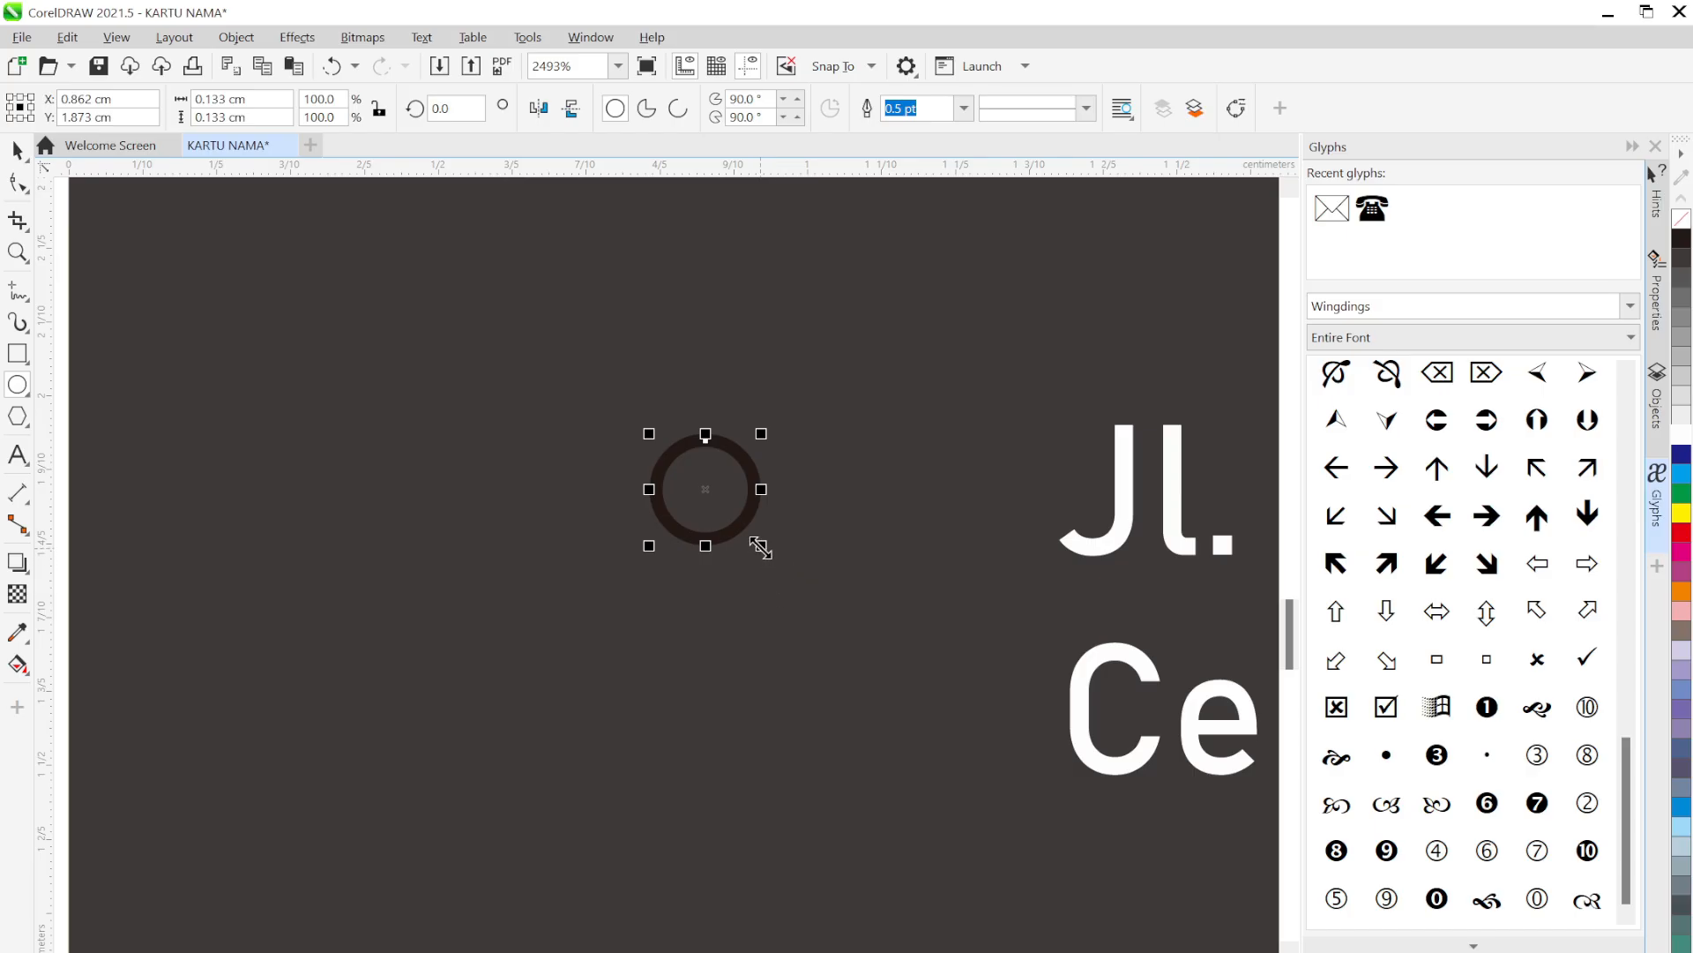
left_click_drag(760, 546, 835, 643)
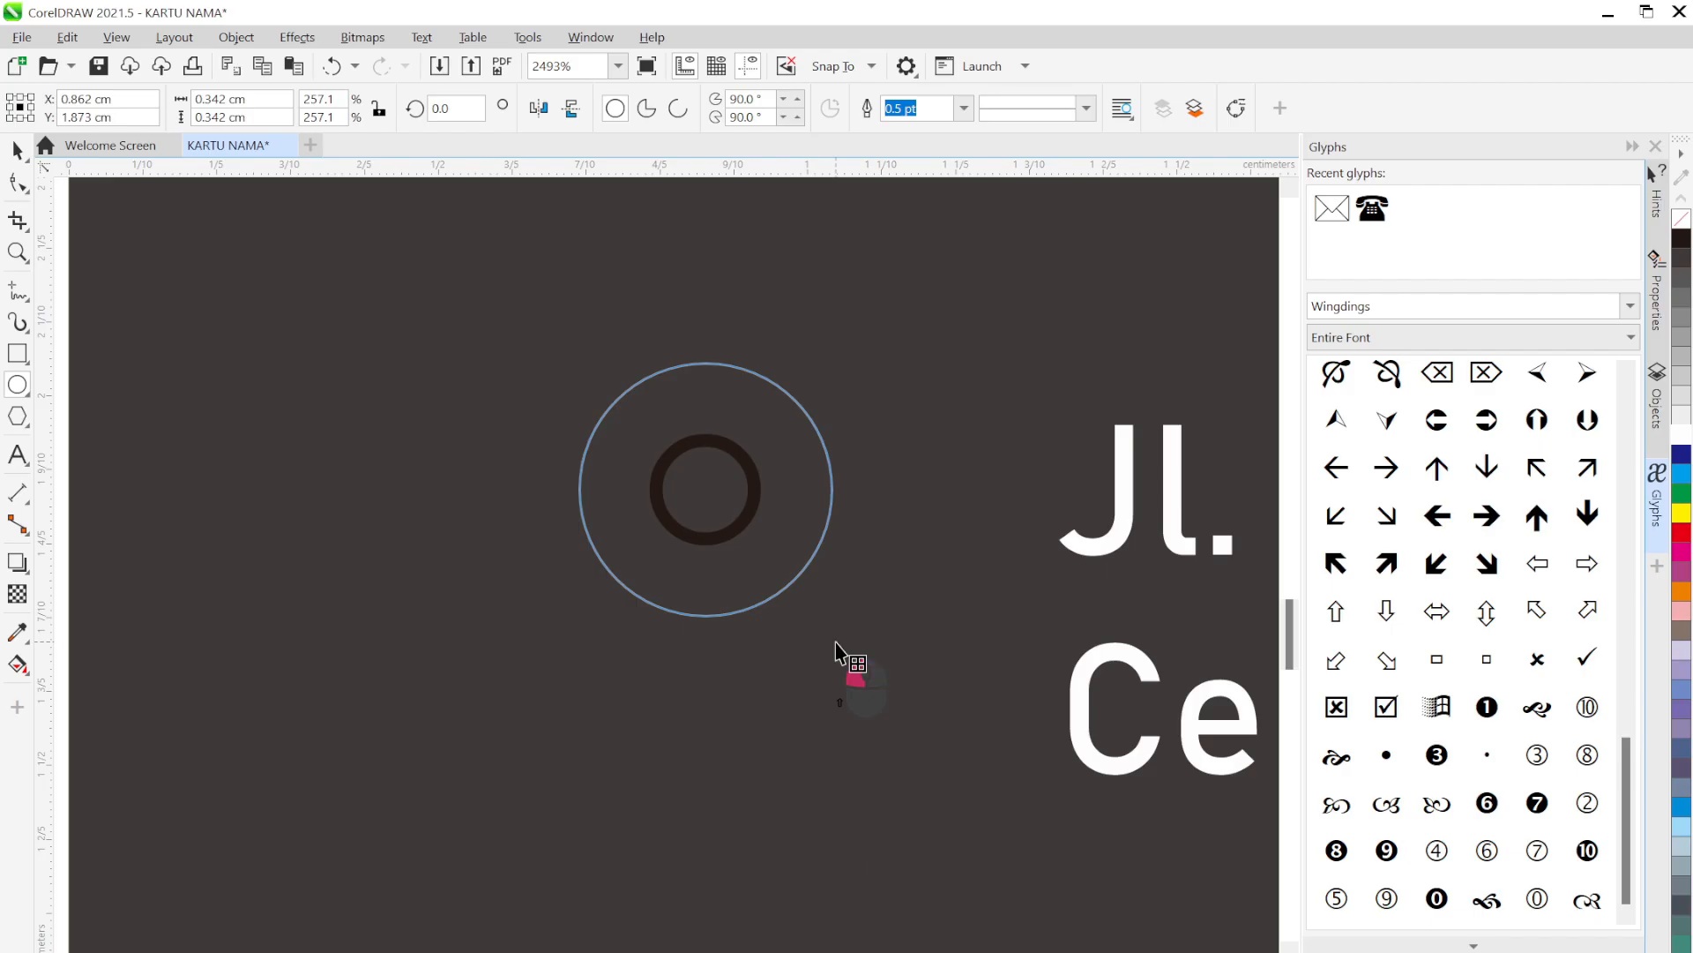
left_click_drag(835, 654, 838, 644)
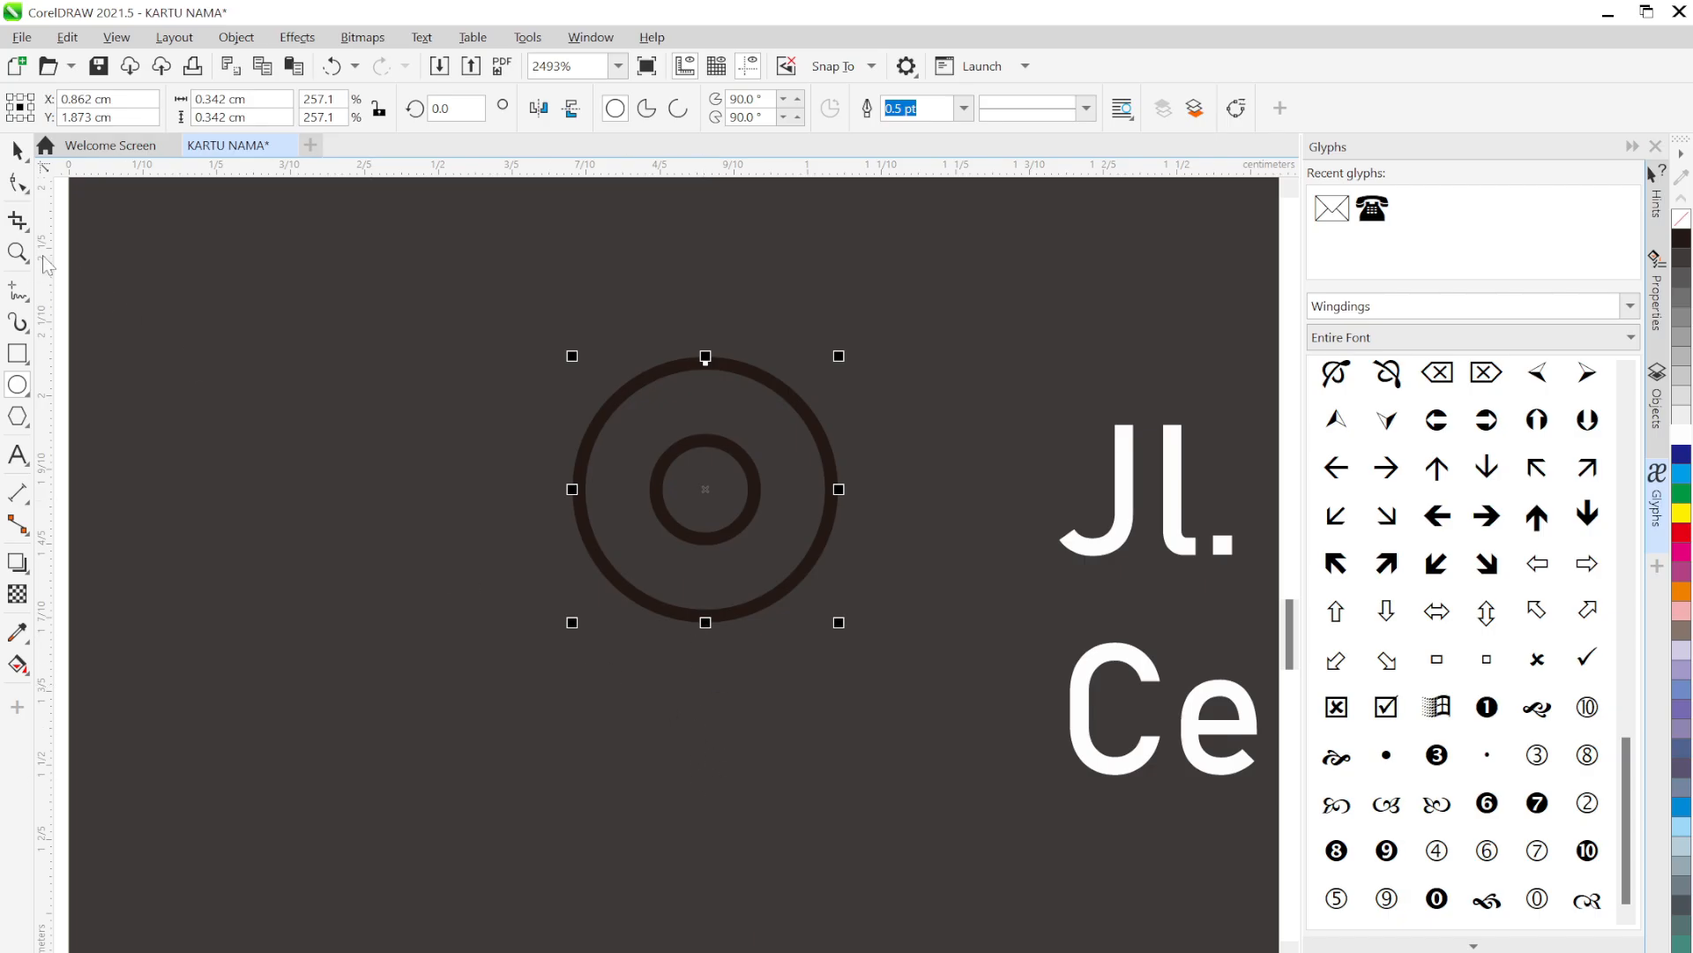
left_click(19, 183)
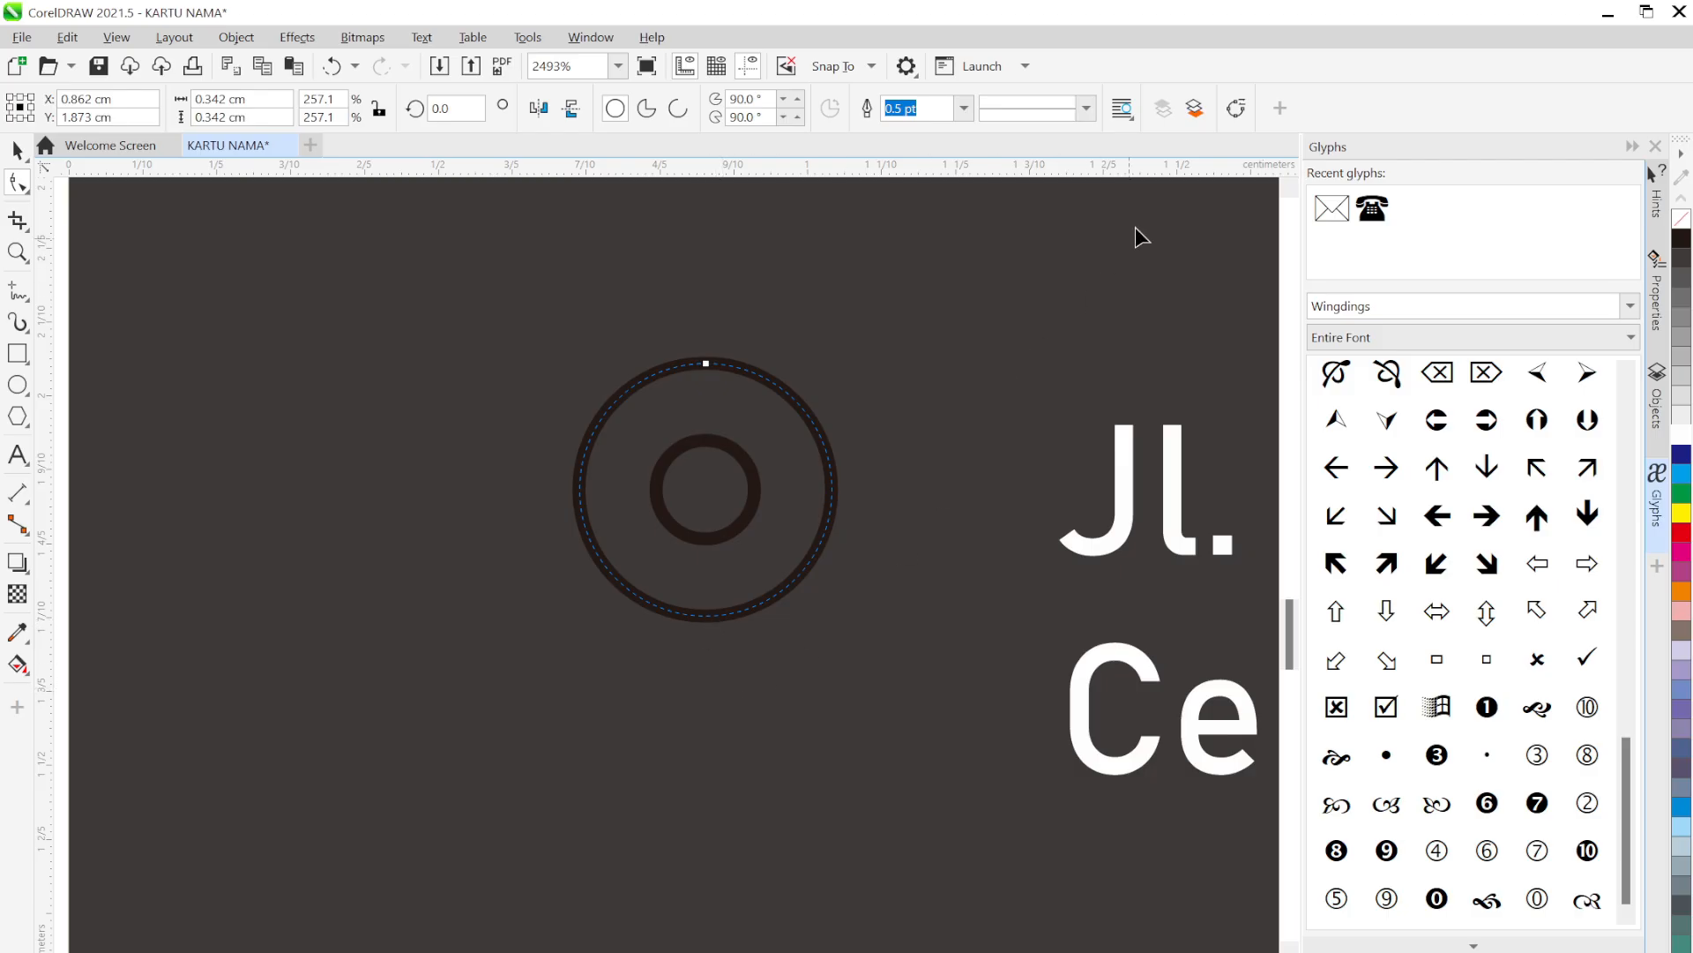
Convert the outer ring to curves and pull its bottom node down into a teardrop
left_click(1232, 110)
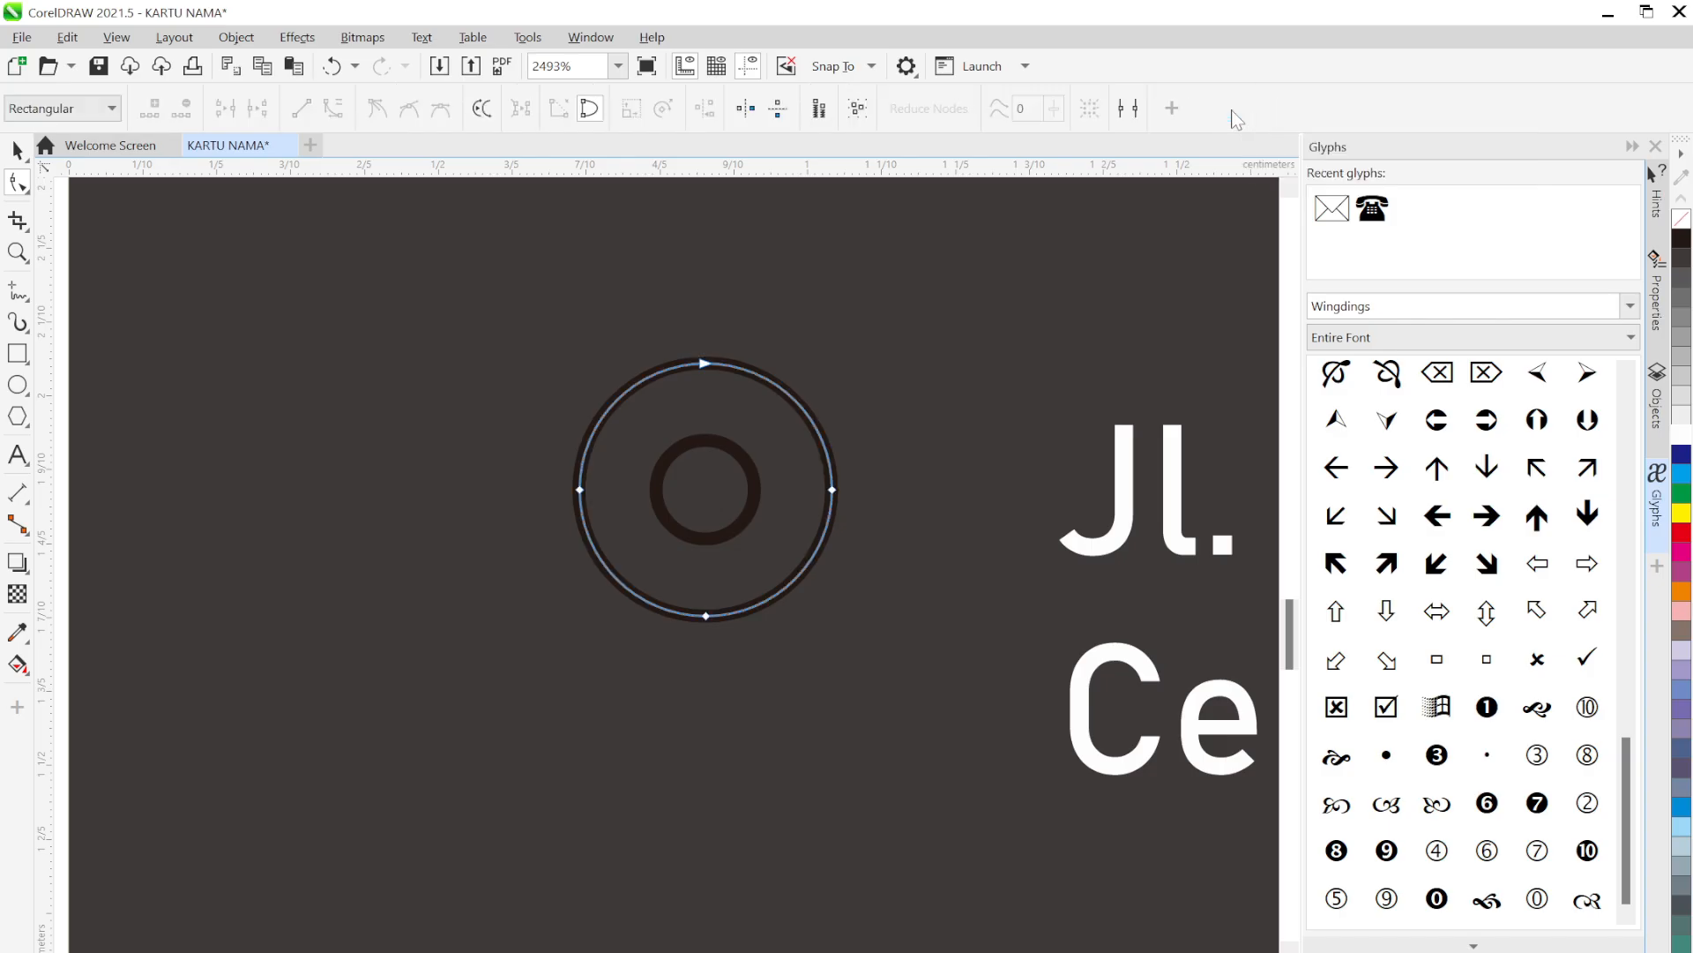
left_click(703, 620)
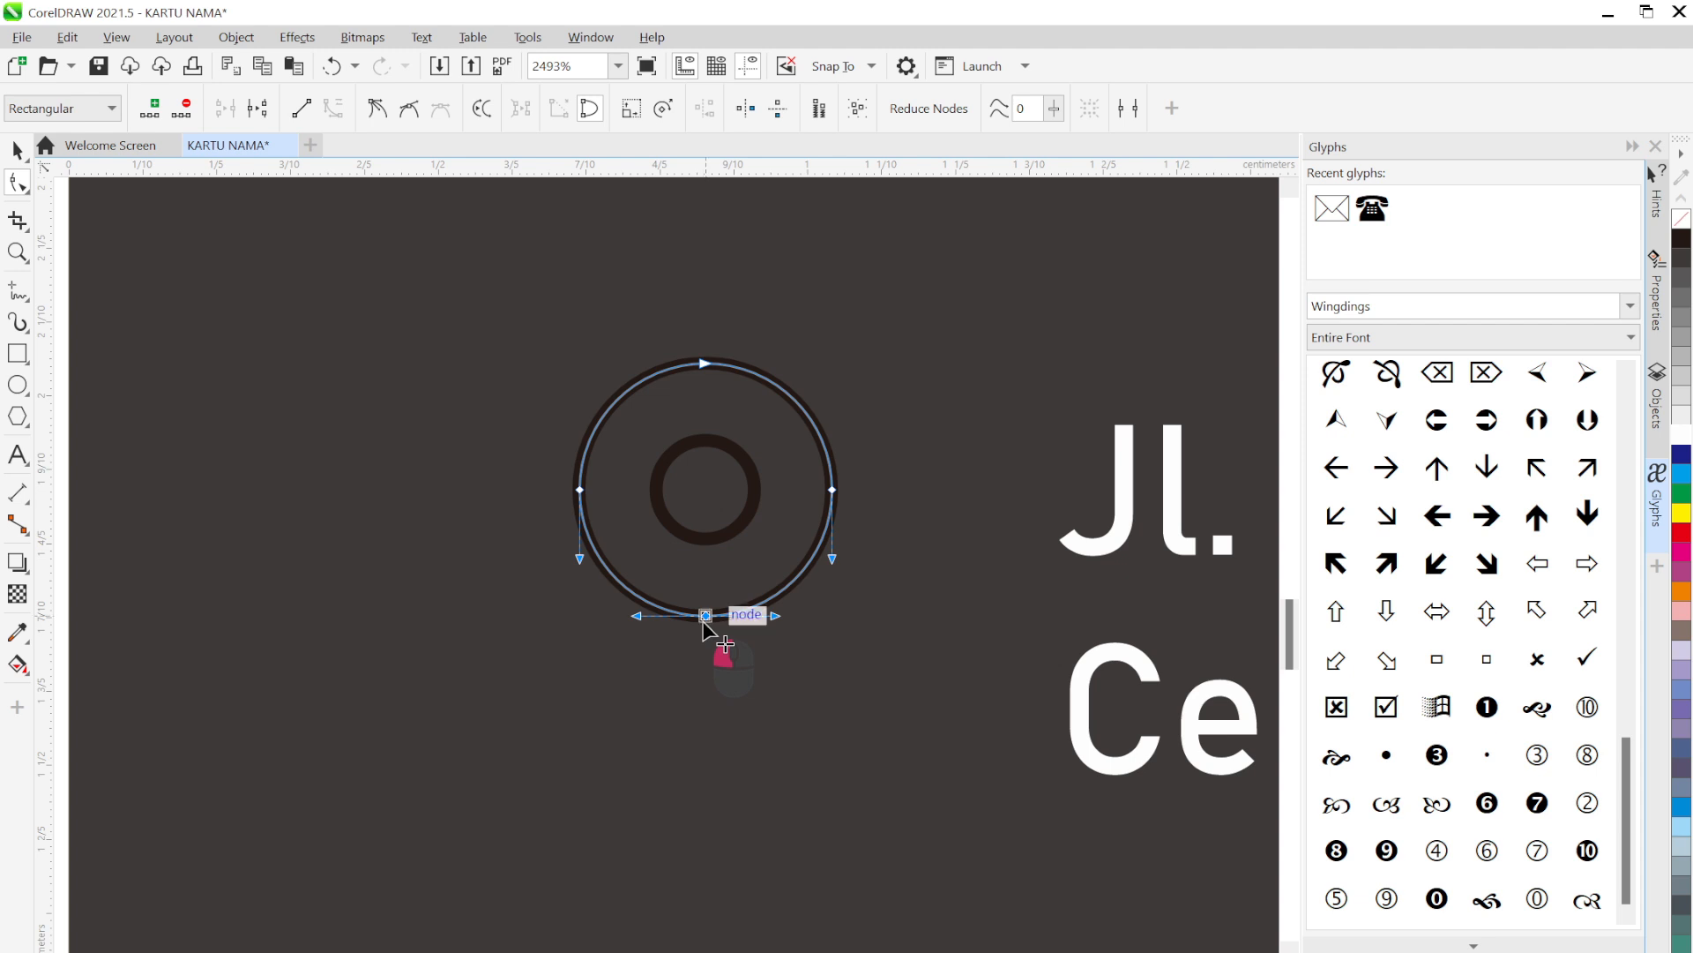
left_click_drag(703, 622, 706, 762)
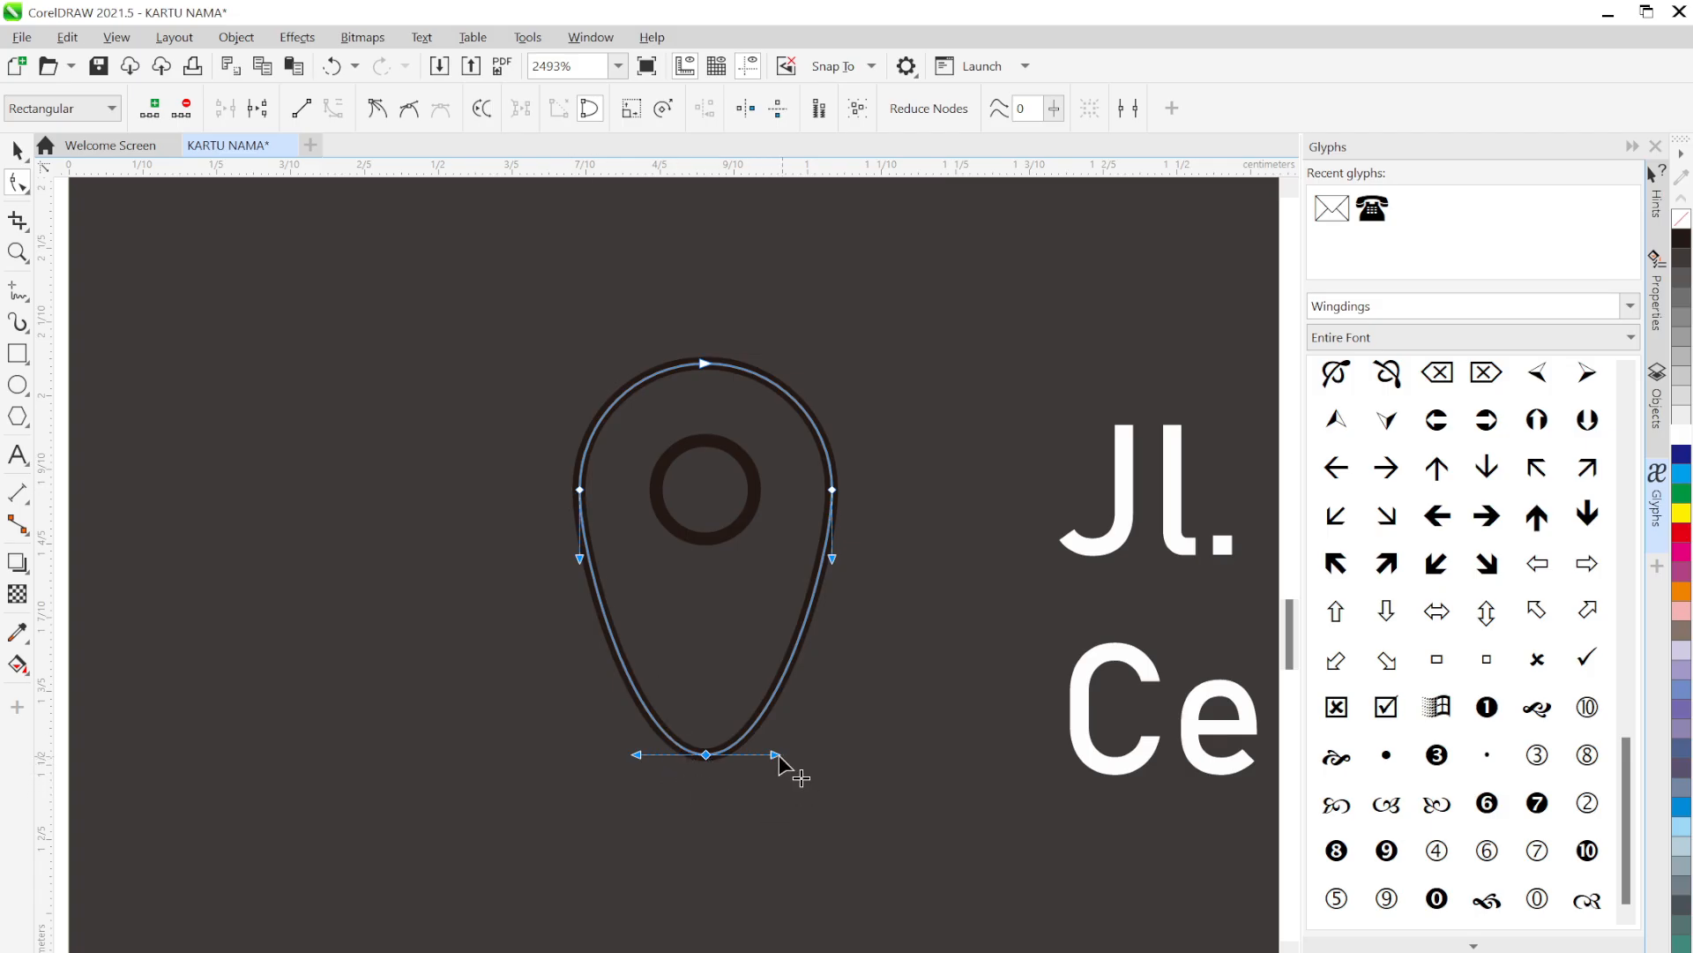
left_click_drag(777, 755, 743, 696)
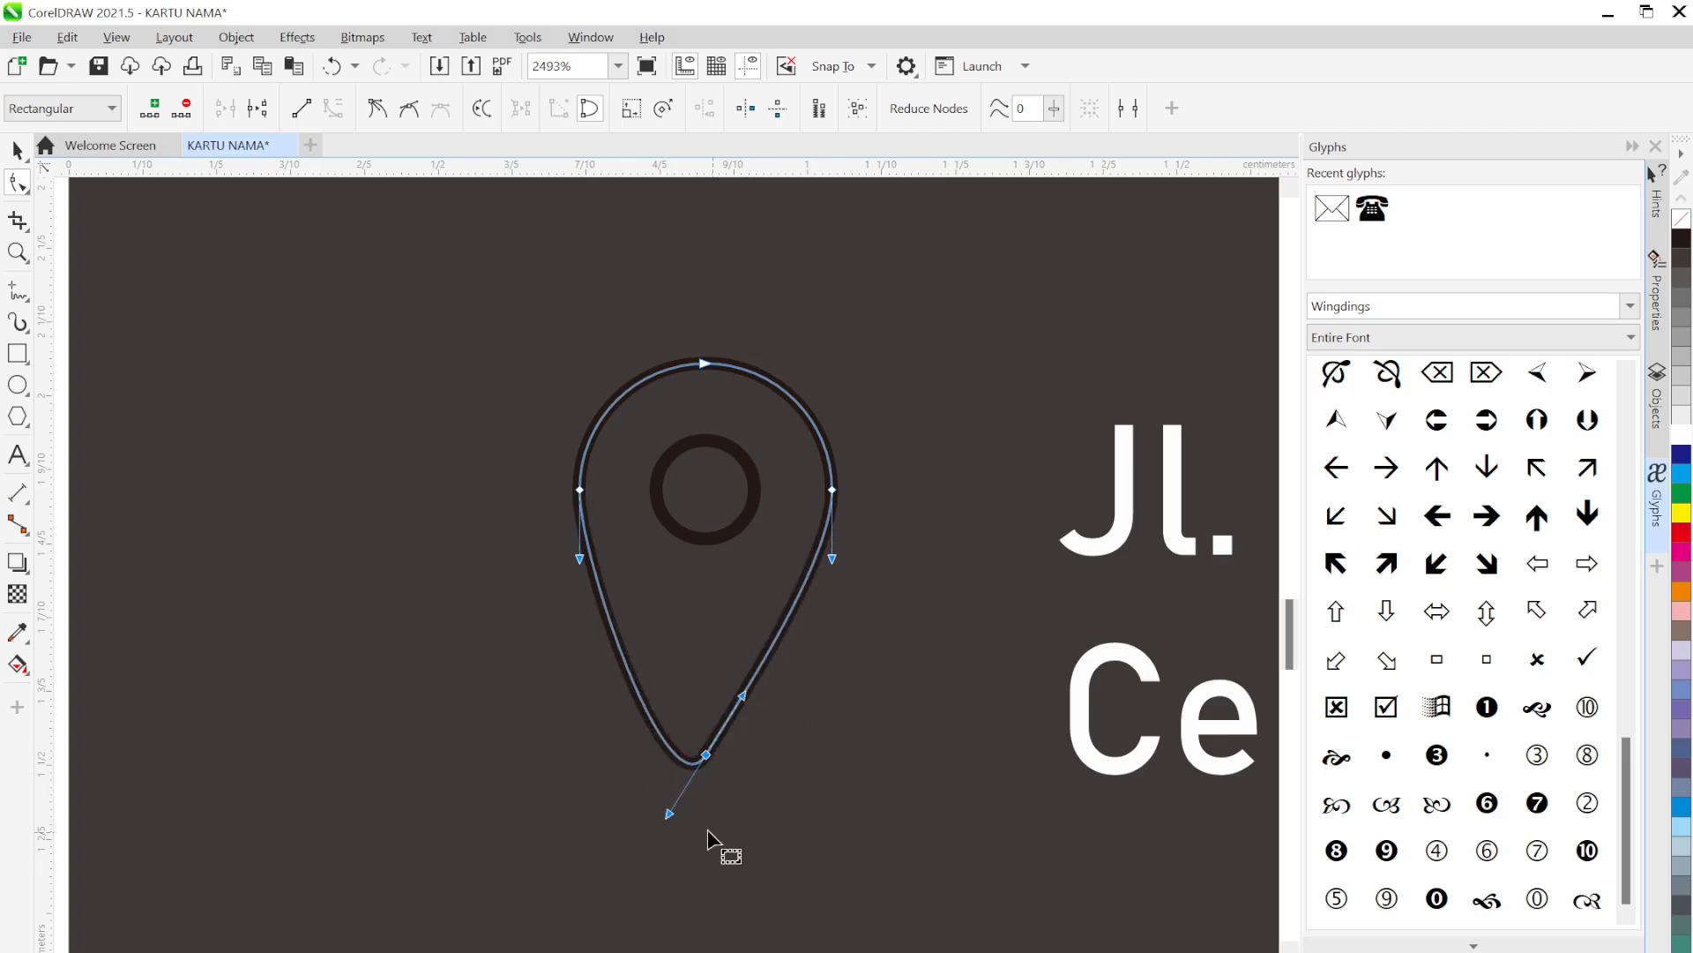
key("ctrl+z")
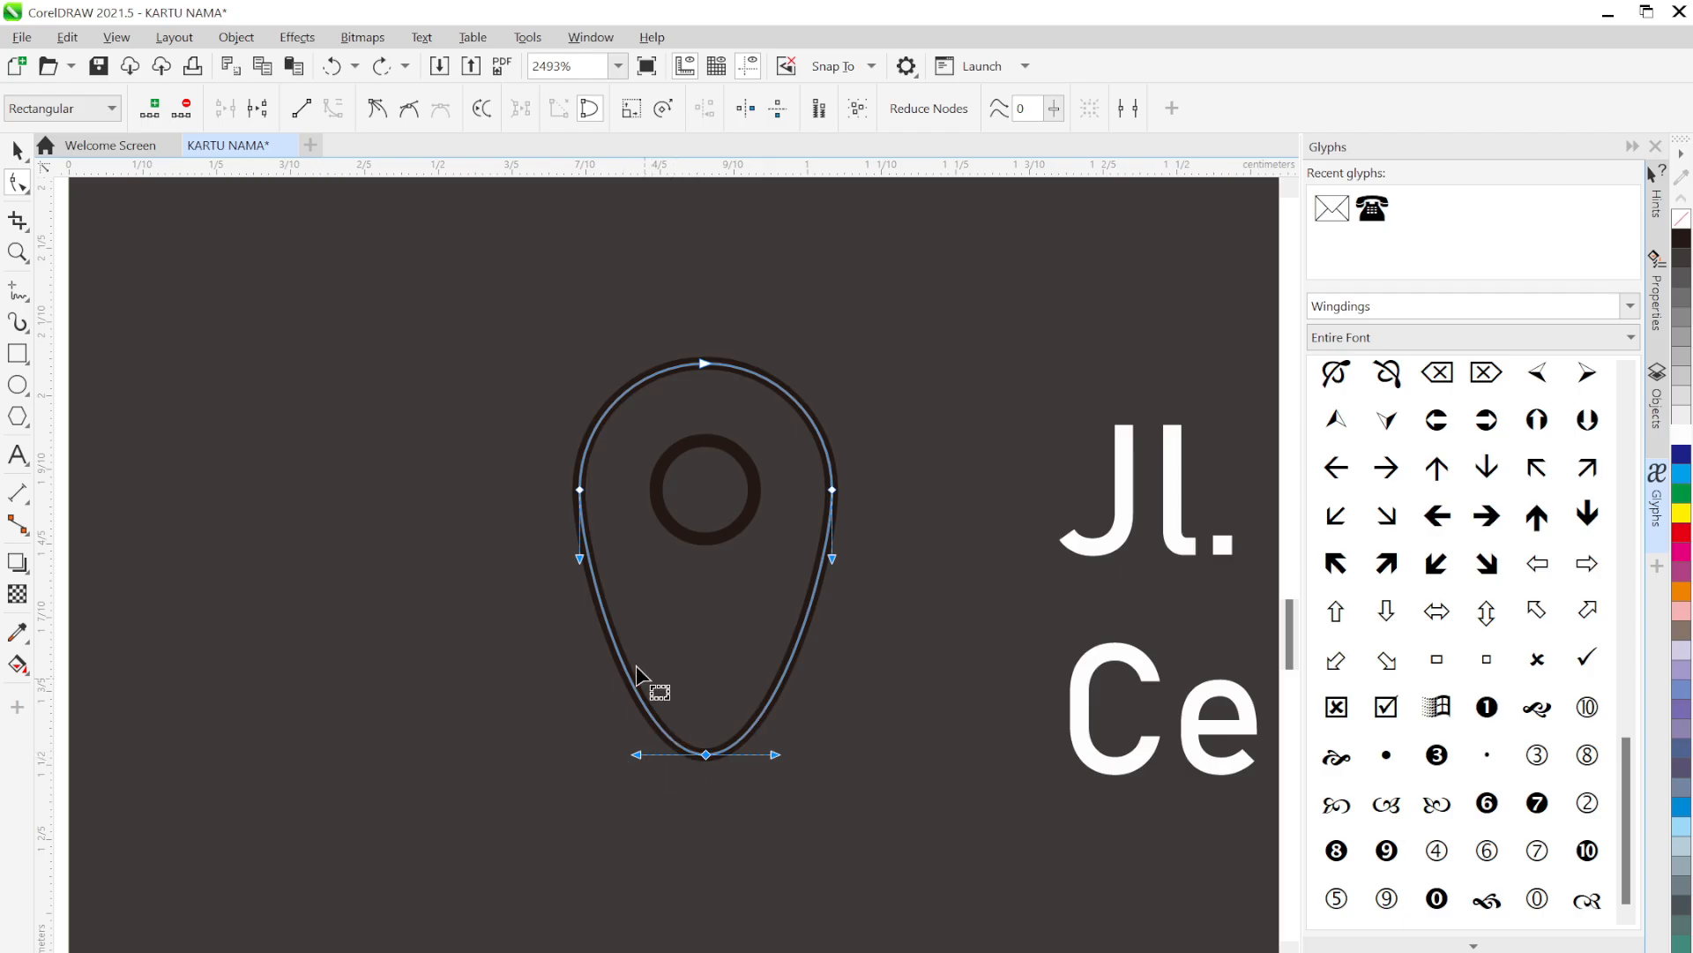
Make the bottom node a cusp and straighten both sides into a sharp pin tip
left_click(376, 111)
left_click(378, 110)
left_click_drag(778, 755, 750, 685)
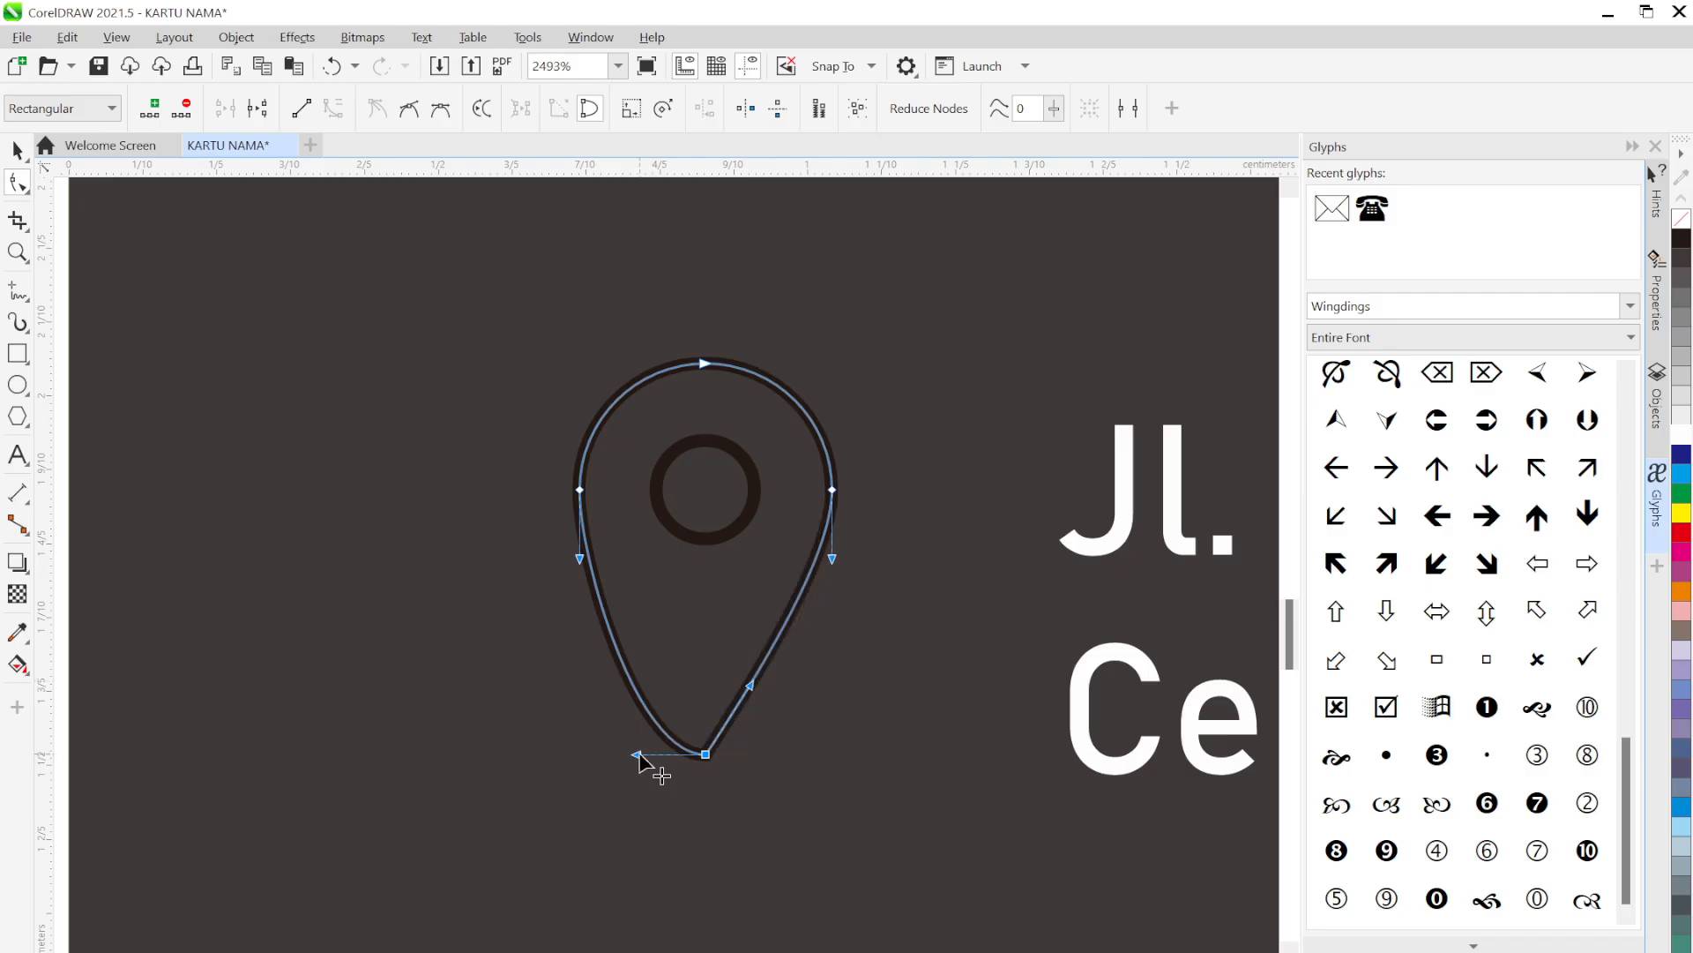
left_click_drag(637, 755, 671, 699)
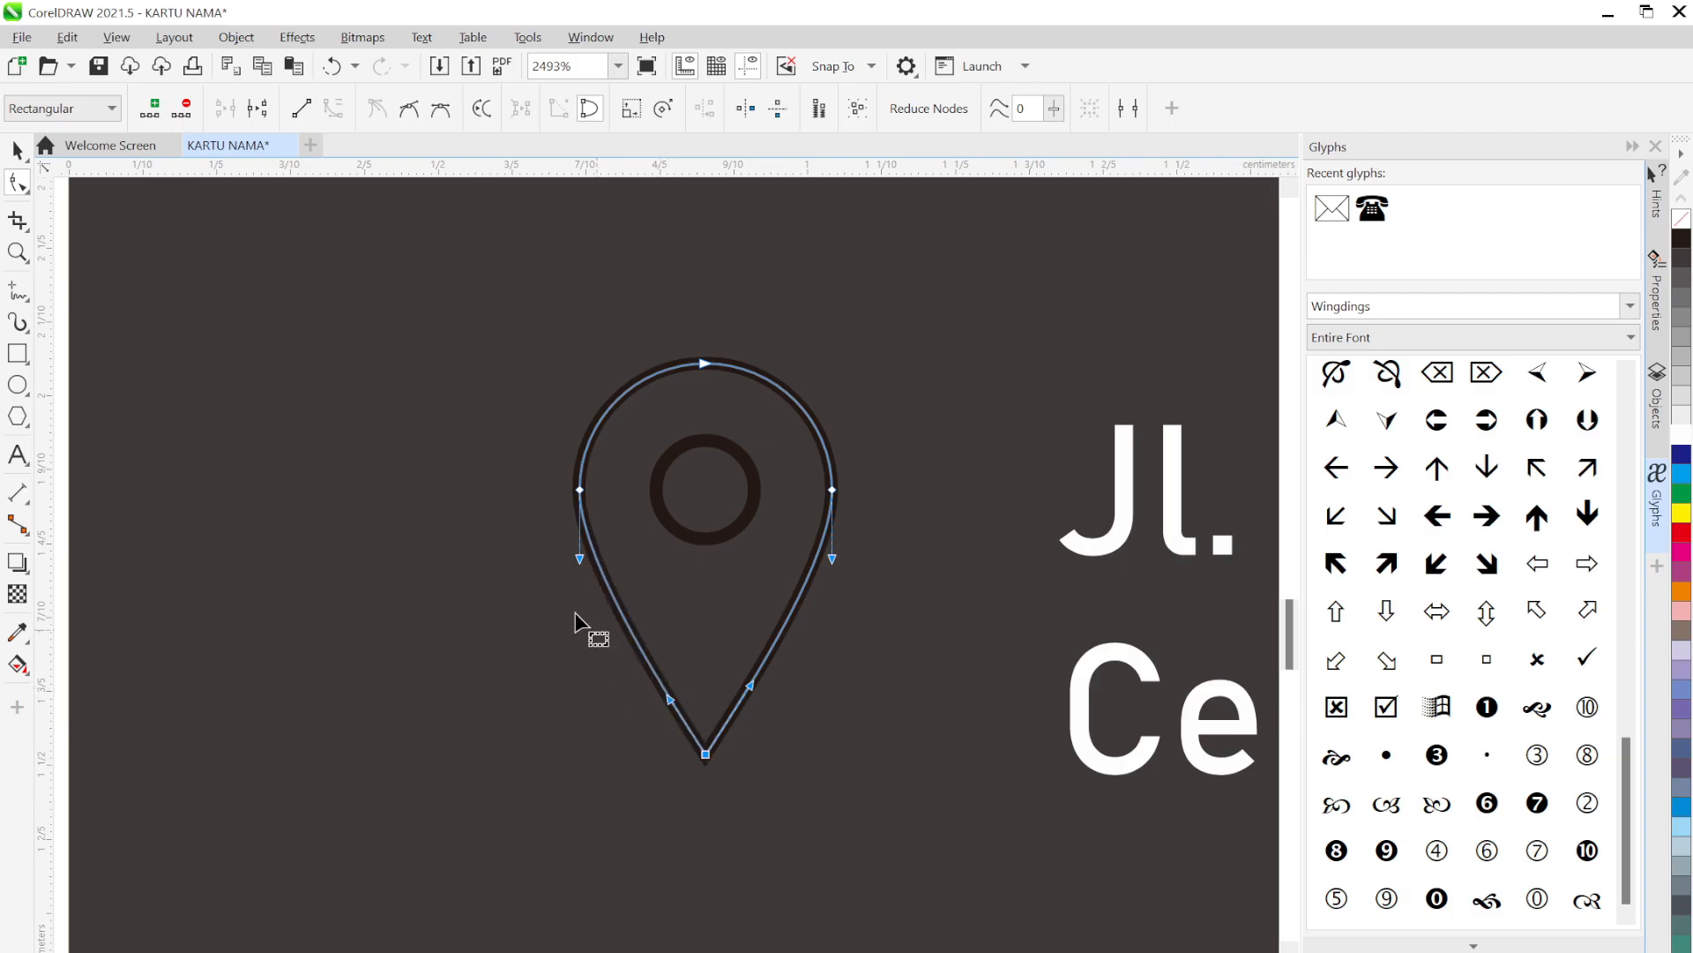
scroll(411, 504, "down", 1)
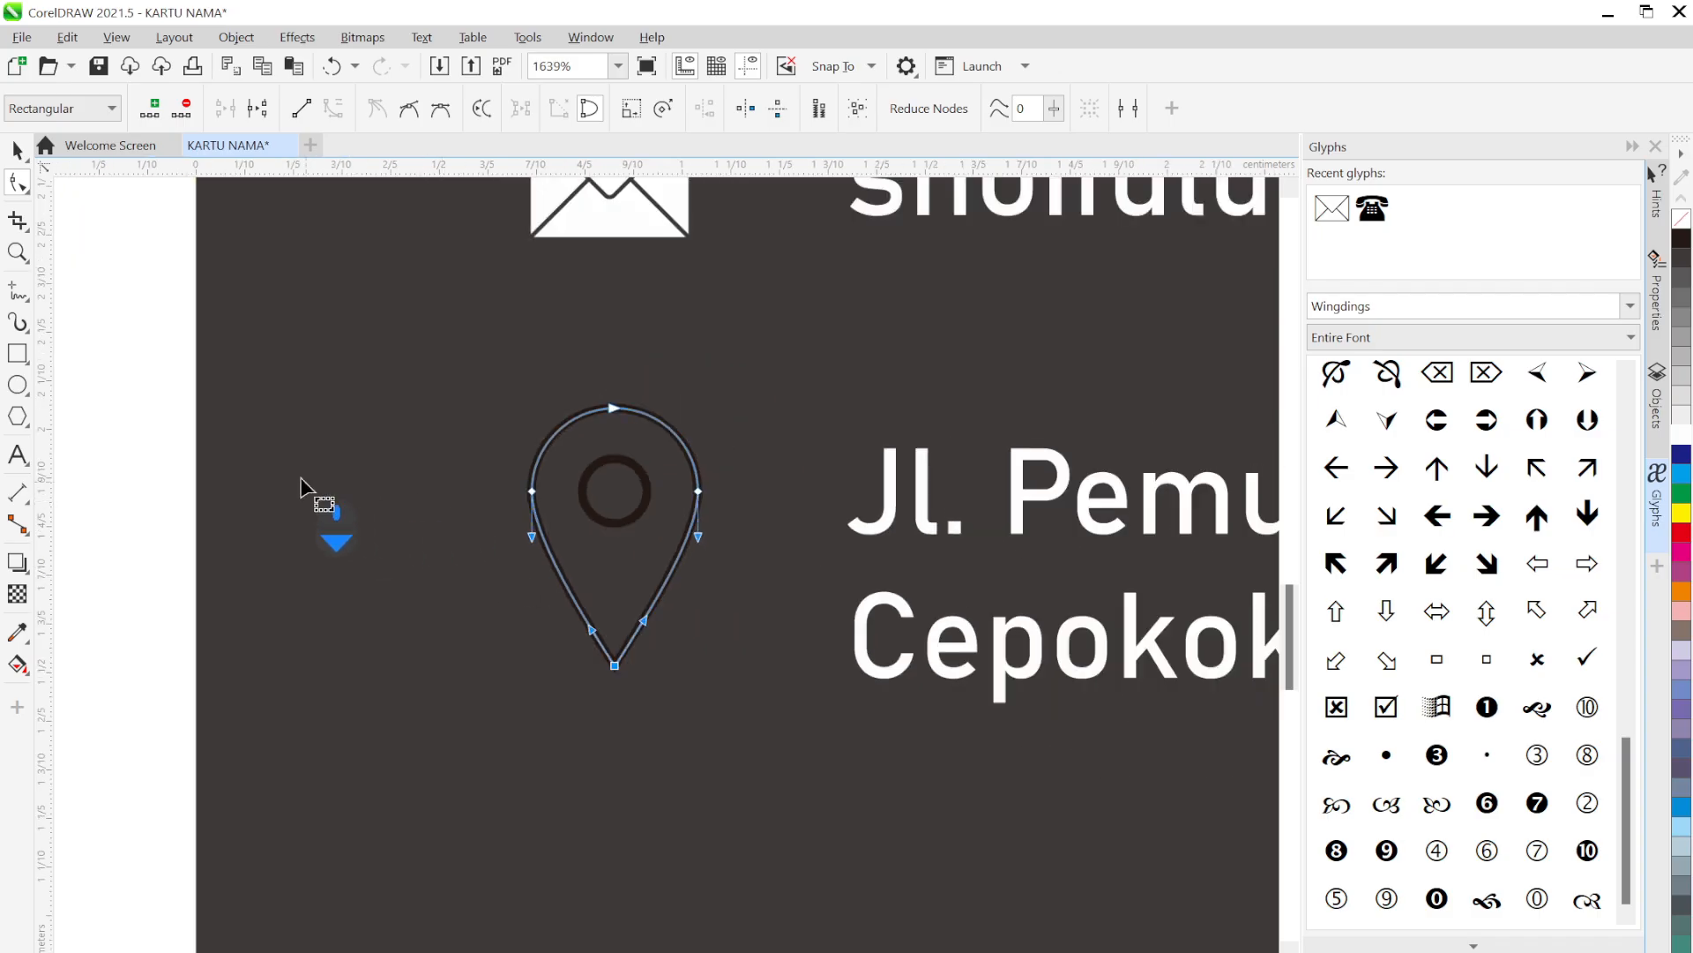
left_click(23, 152)
left_click(92, 286)
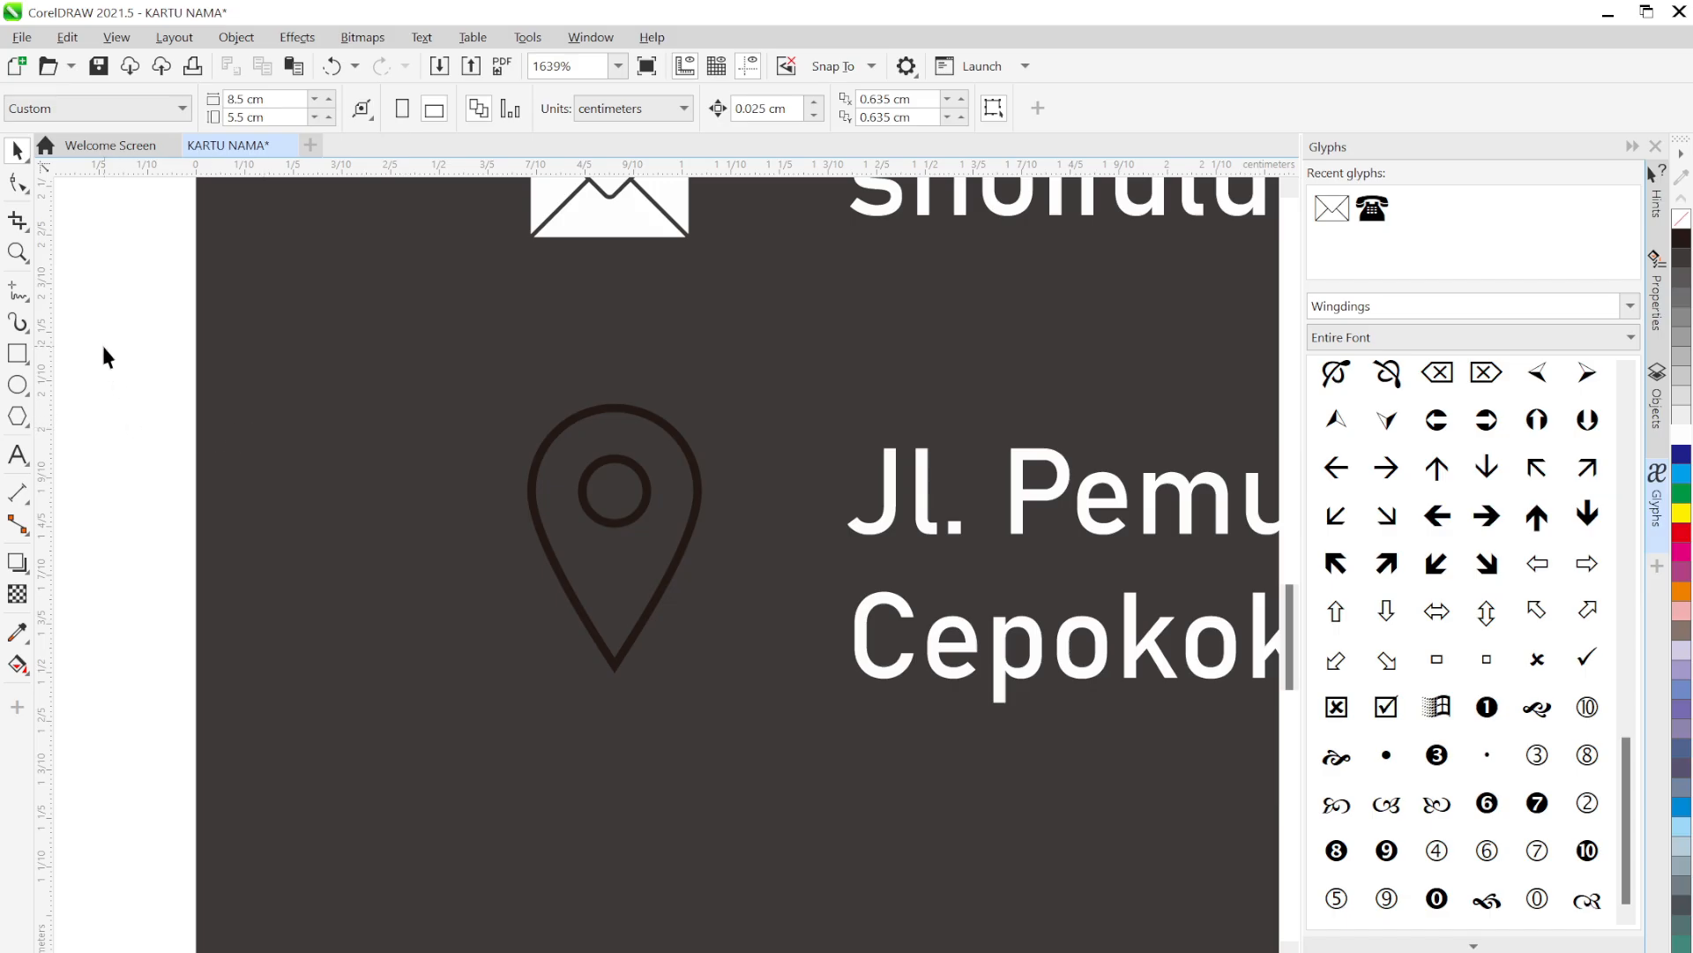
Select the pin and its inner circle and Trim the circle out of the pin
left_click_drag(104, 346, 755, 744)
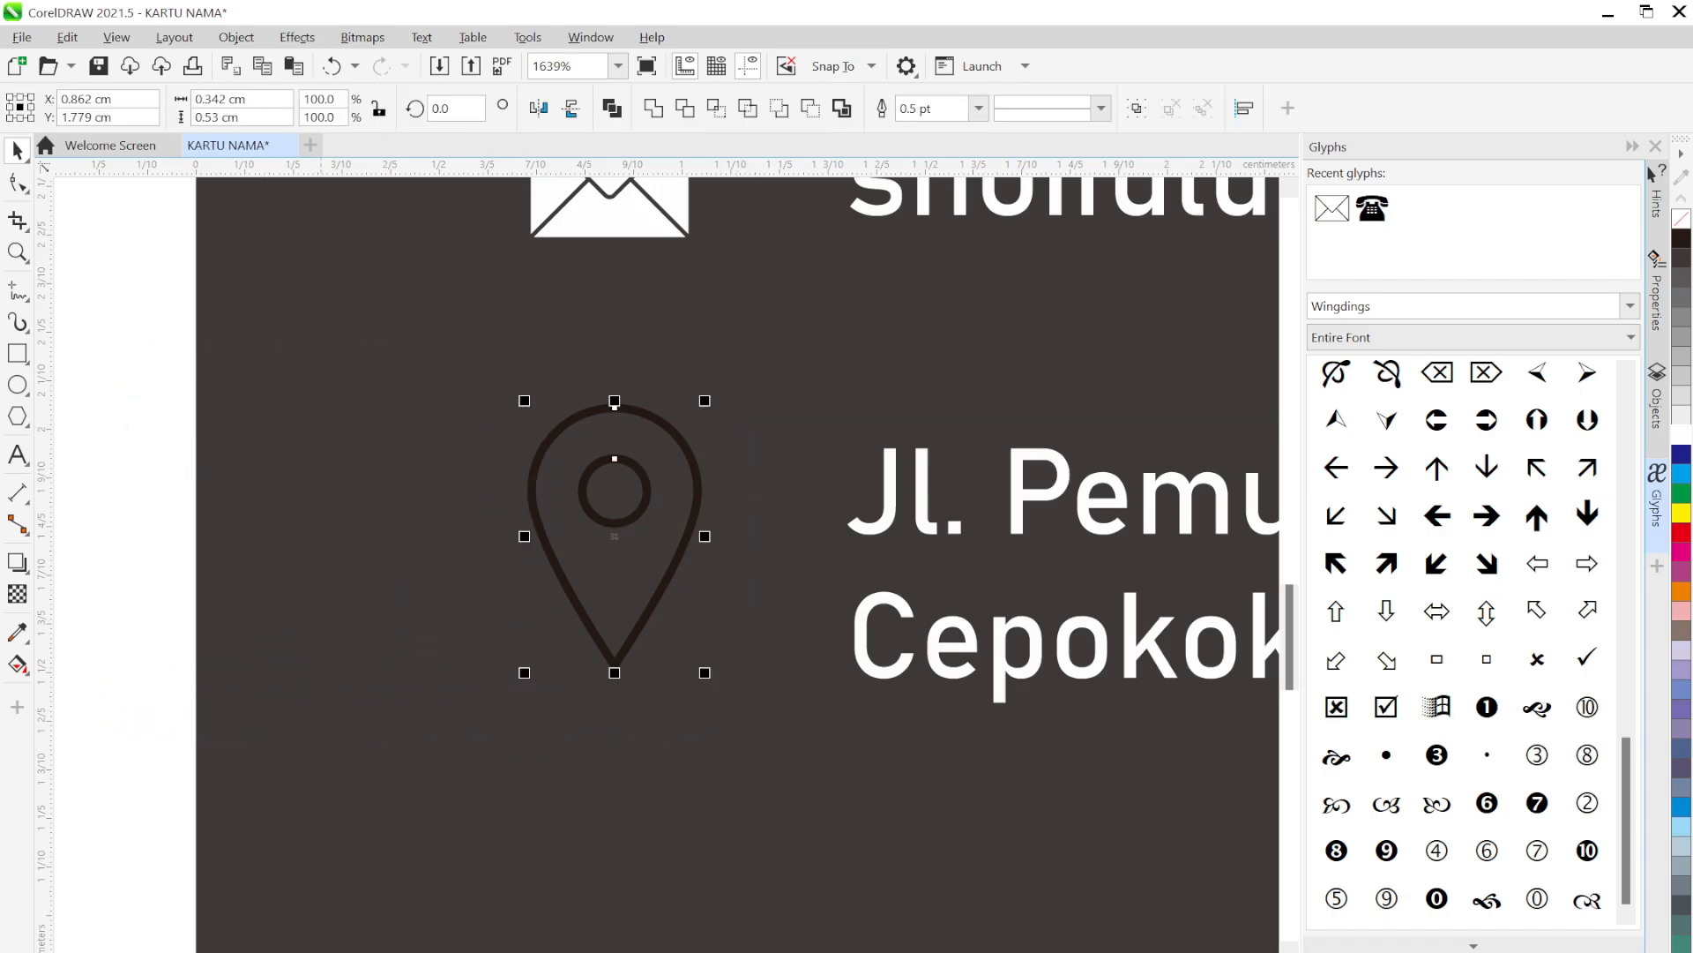
left_click(128, 494)
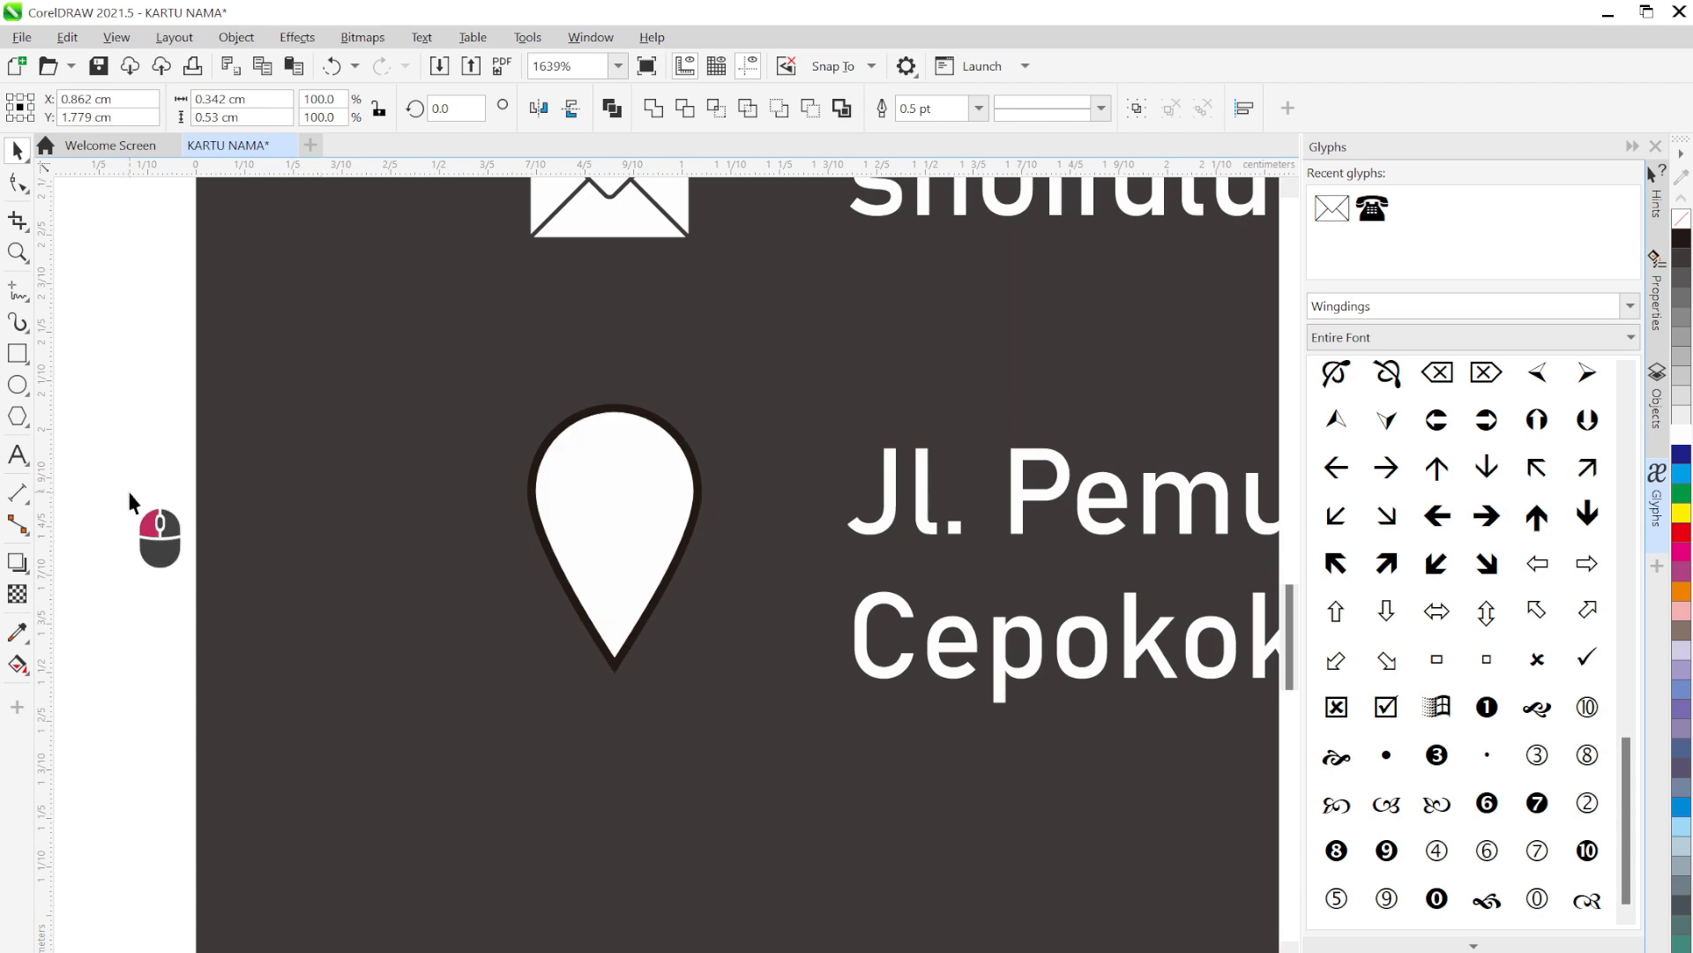
left_click_drag(122, 371, 780, 600)
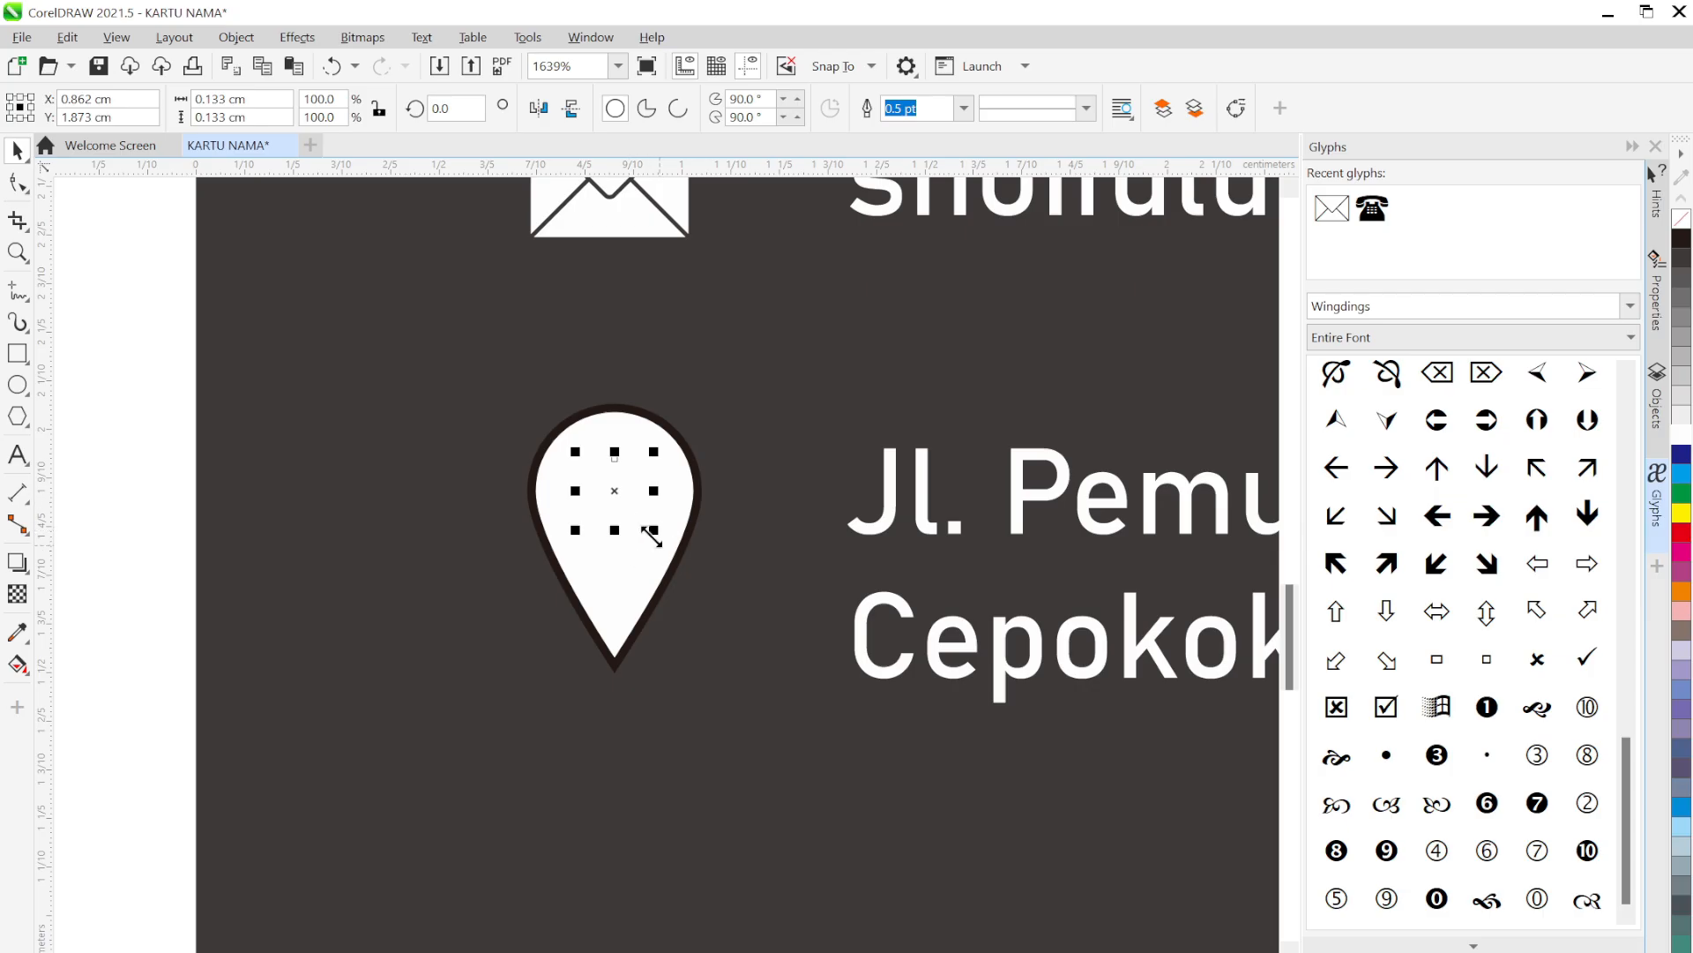
left_click(118, 429)
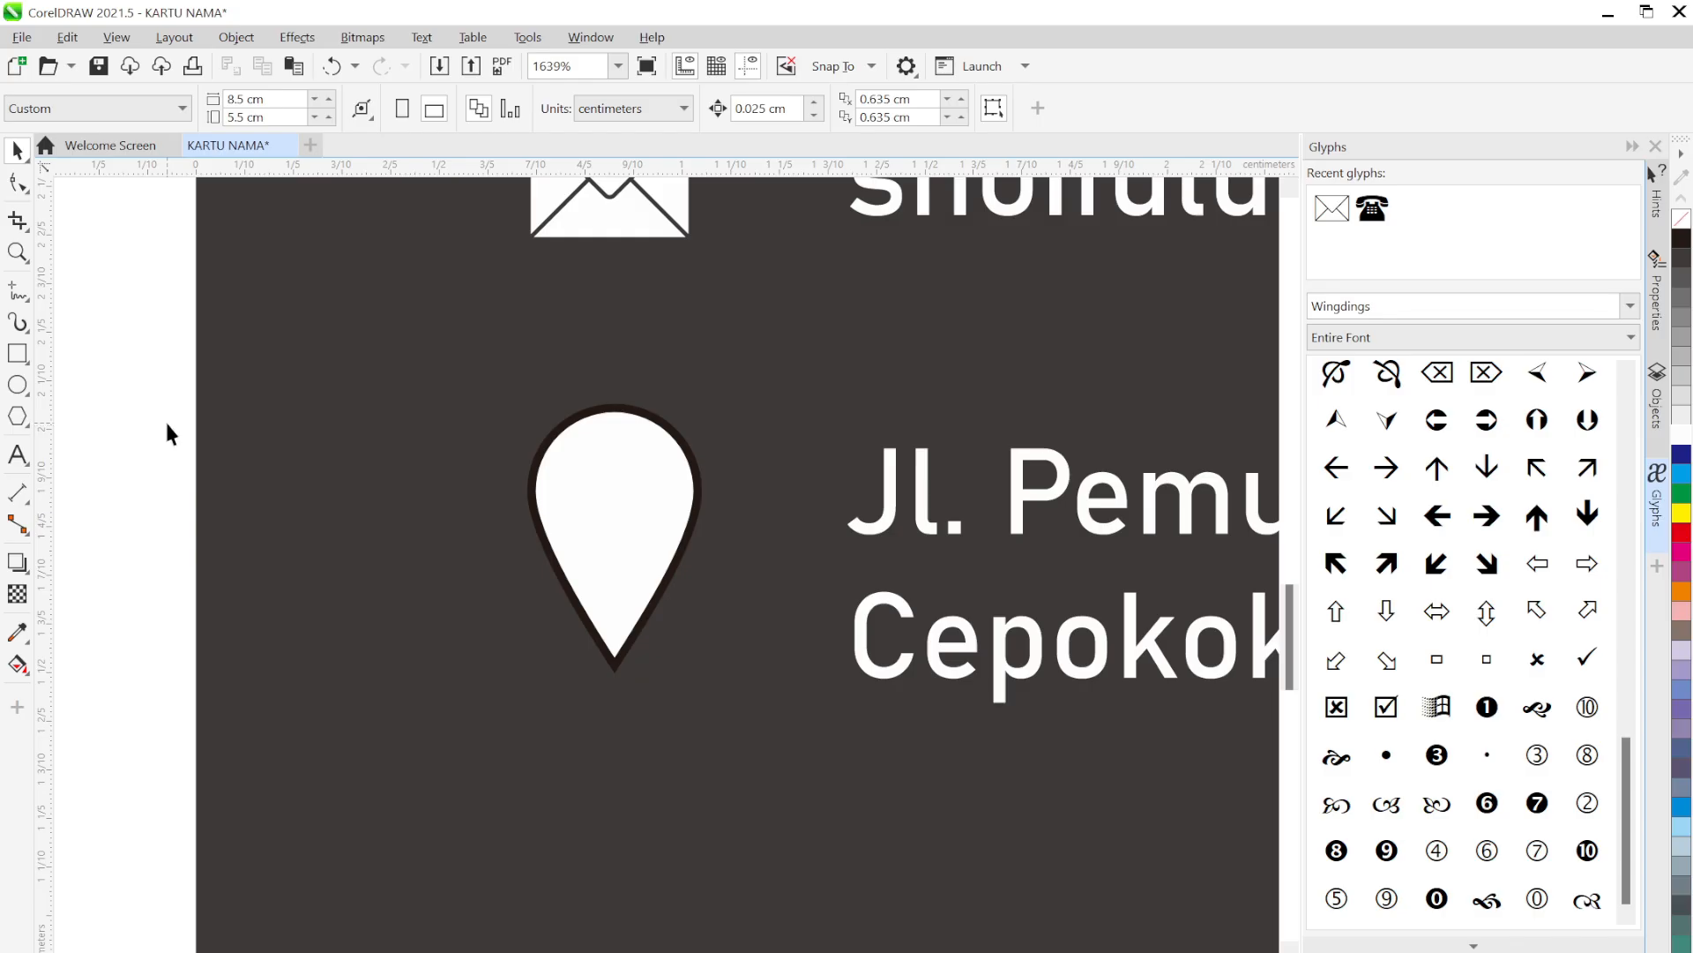
key("ctrl+z")
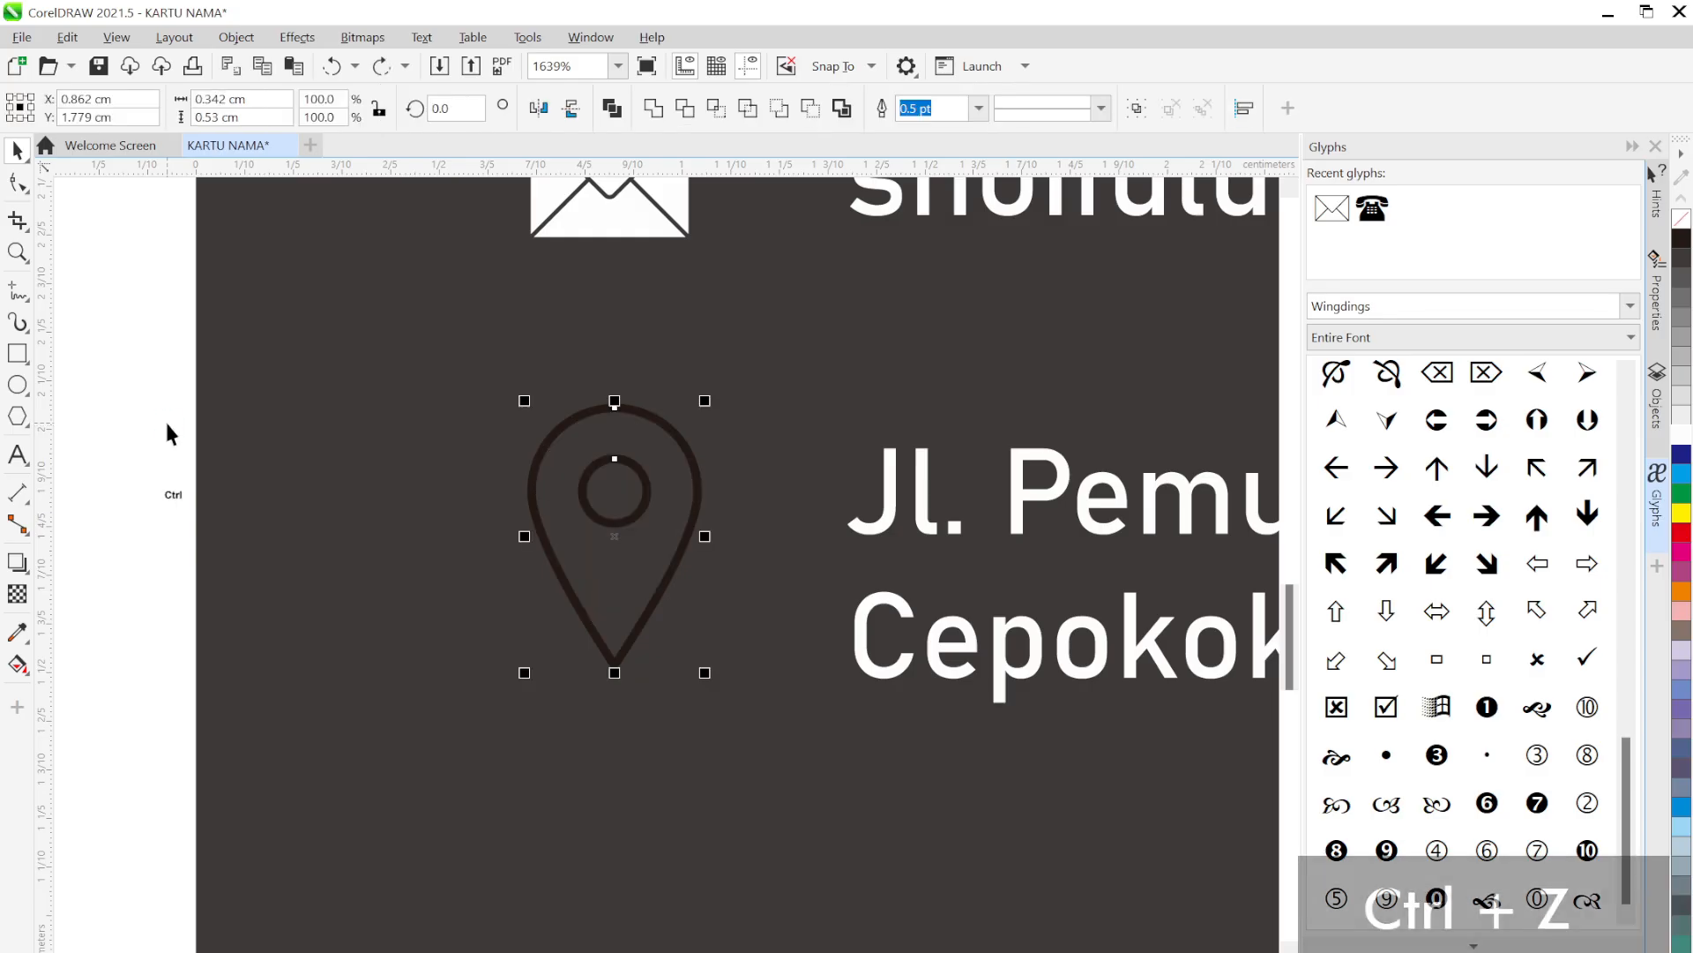
left_click(166, 415)
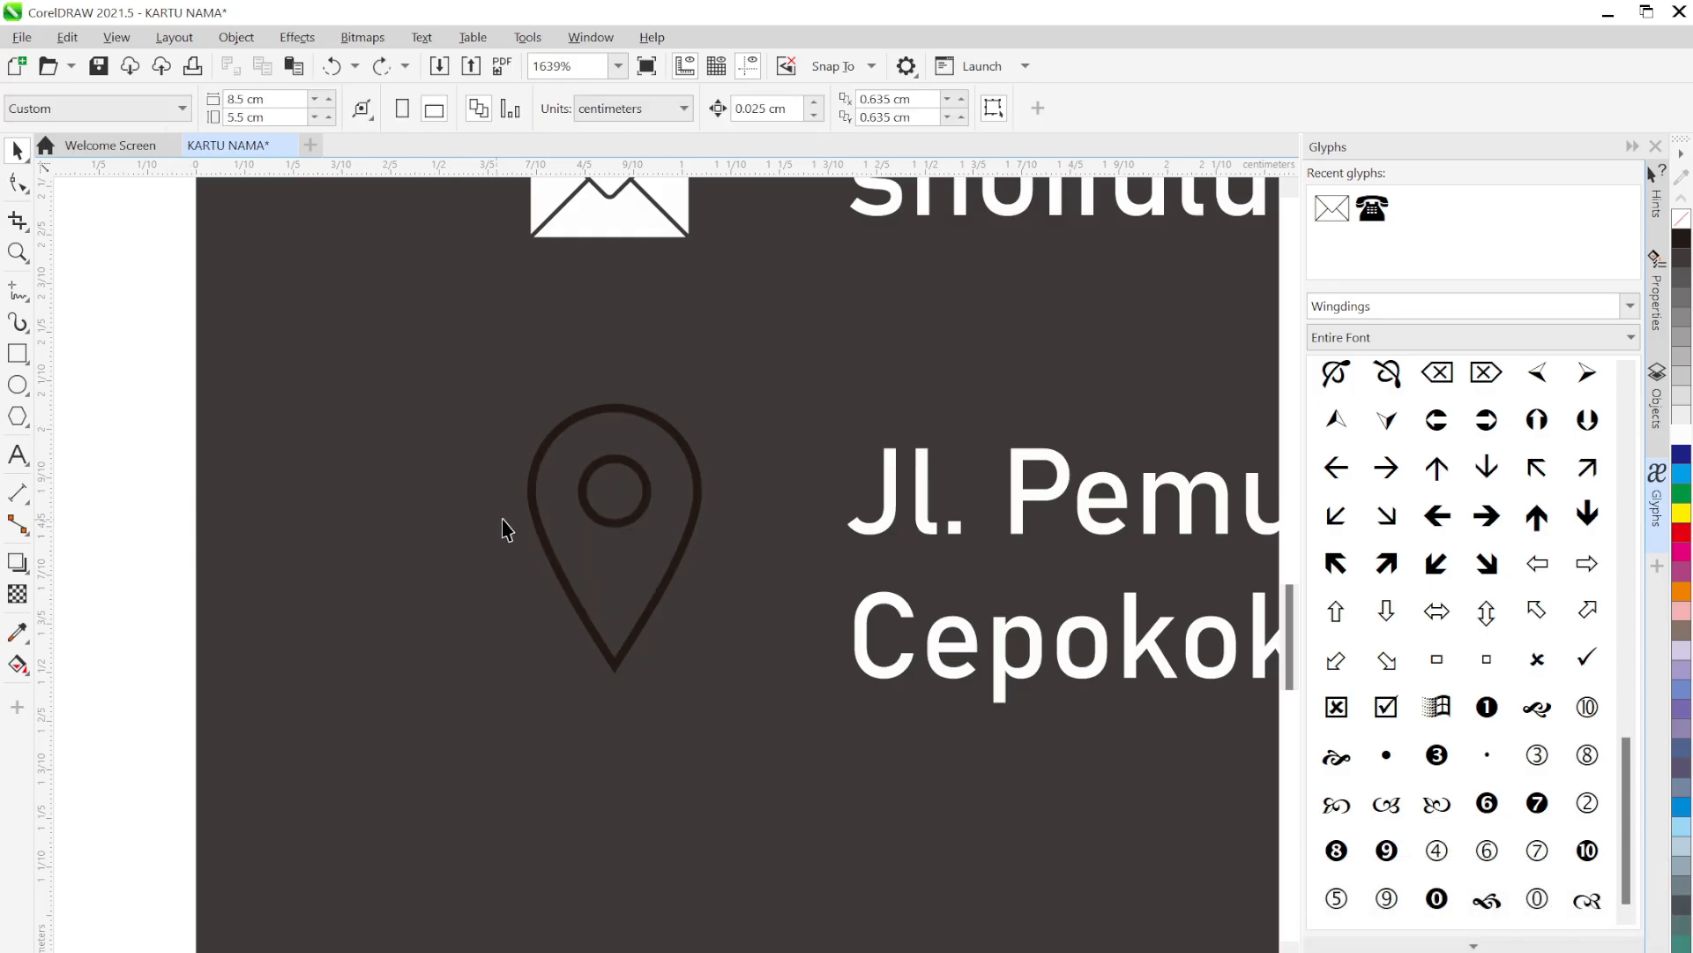
left_click(648, 479)
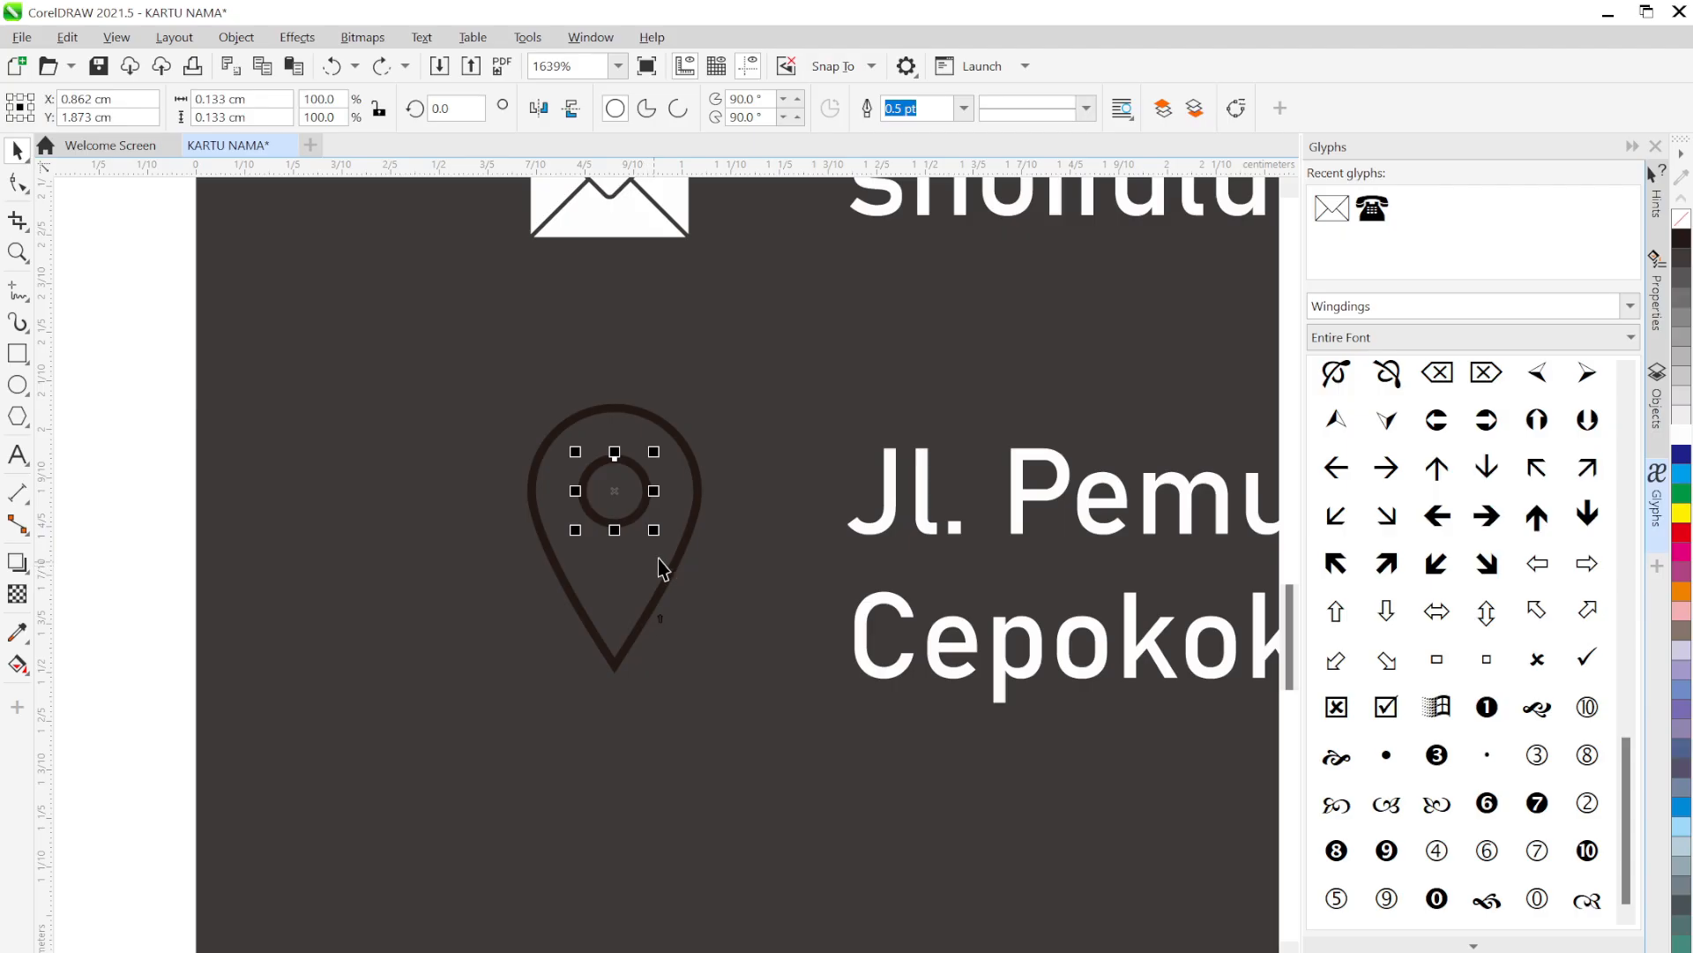
left_click(697, 512)
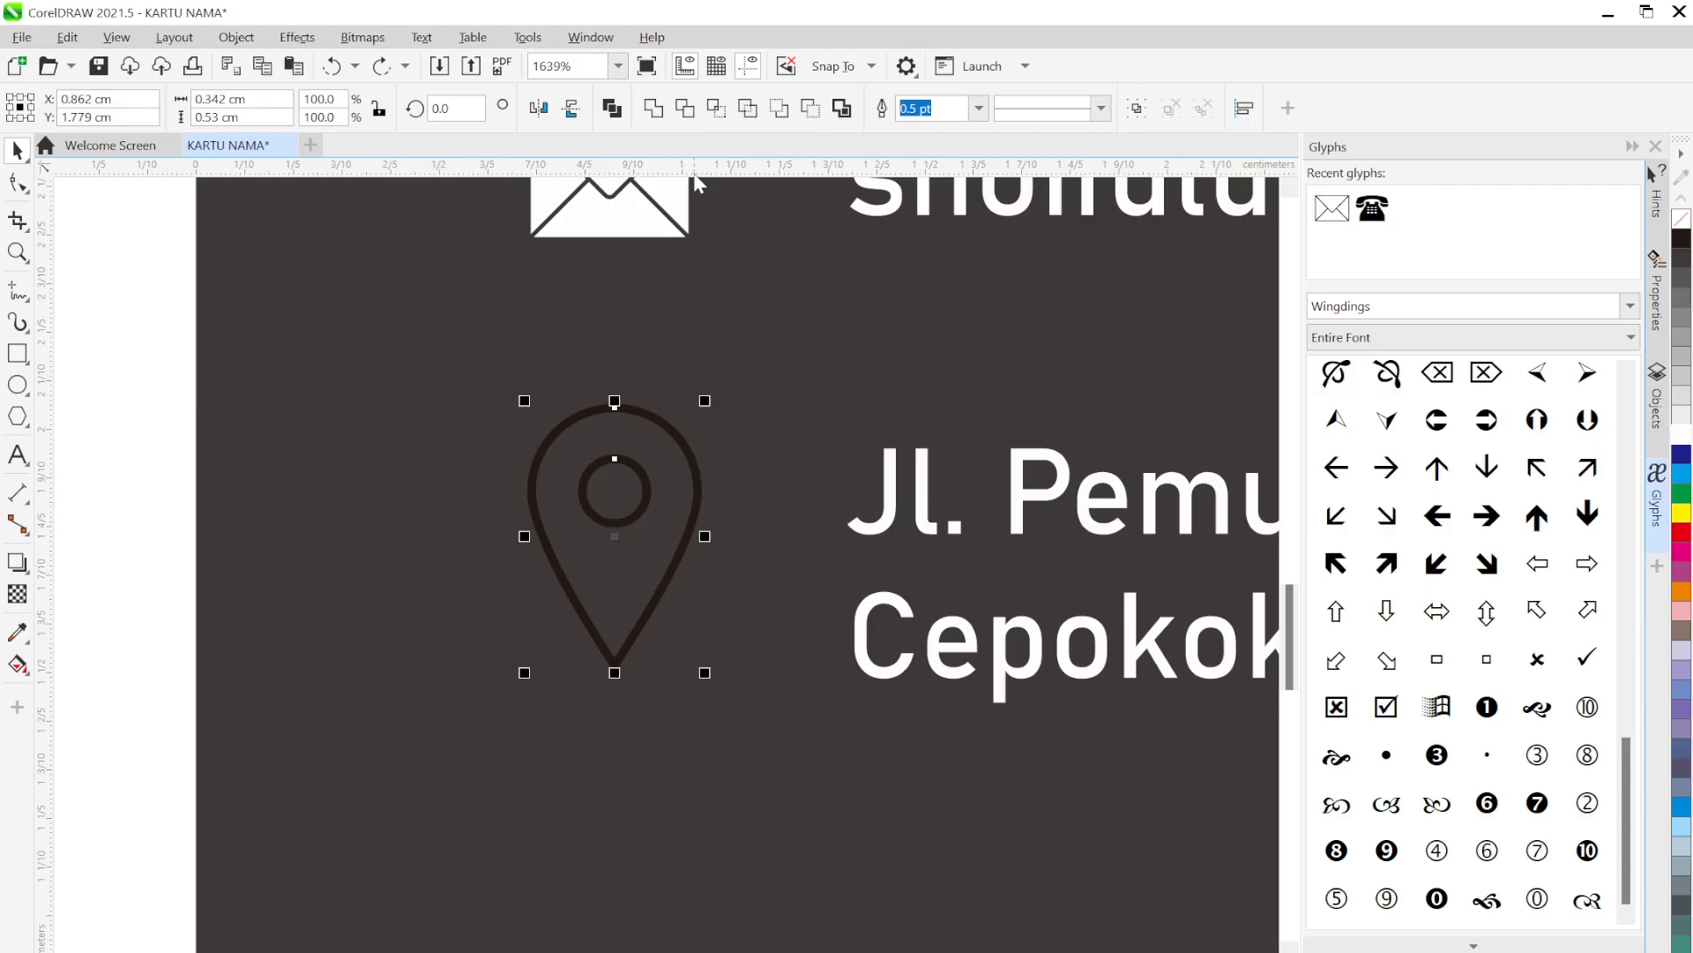
left_click(690, 113)
left_click(157, 384)
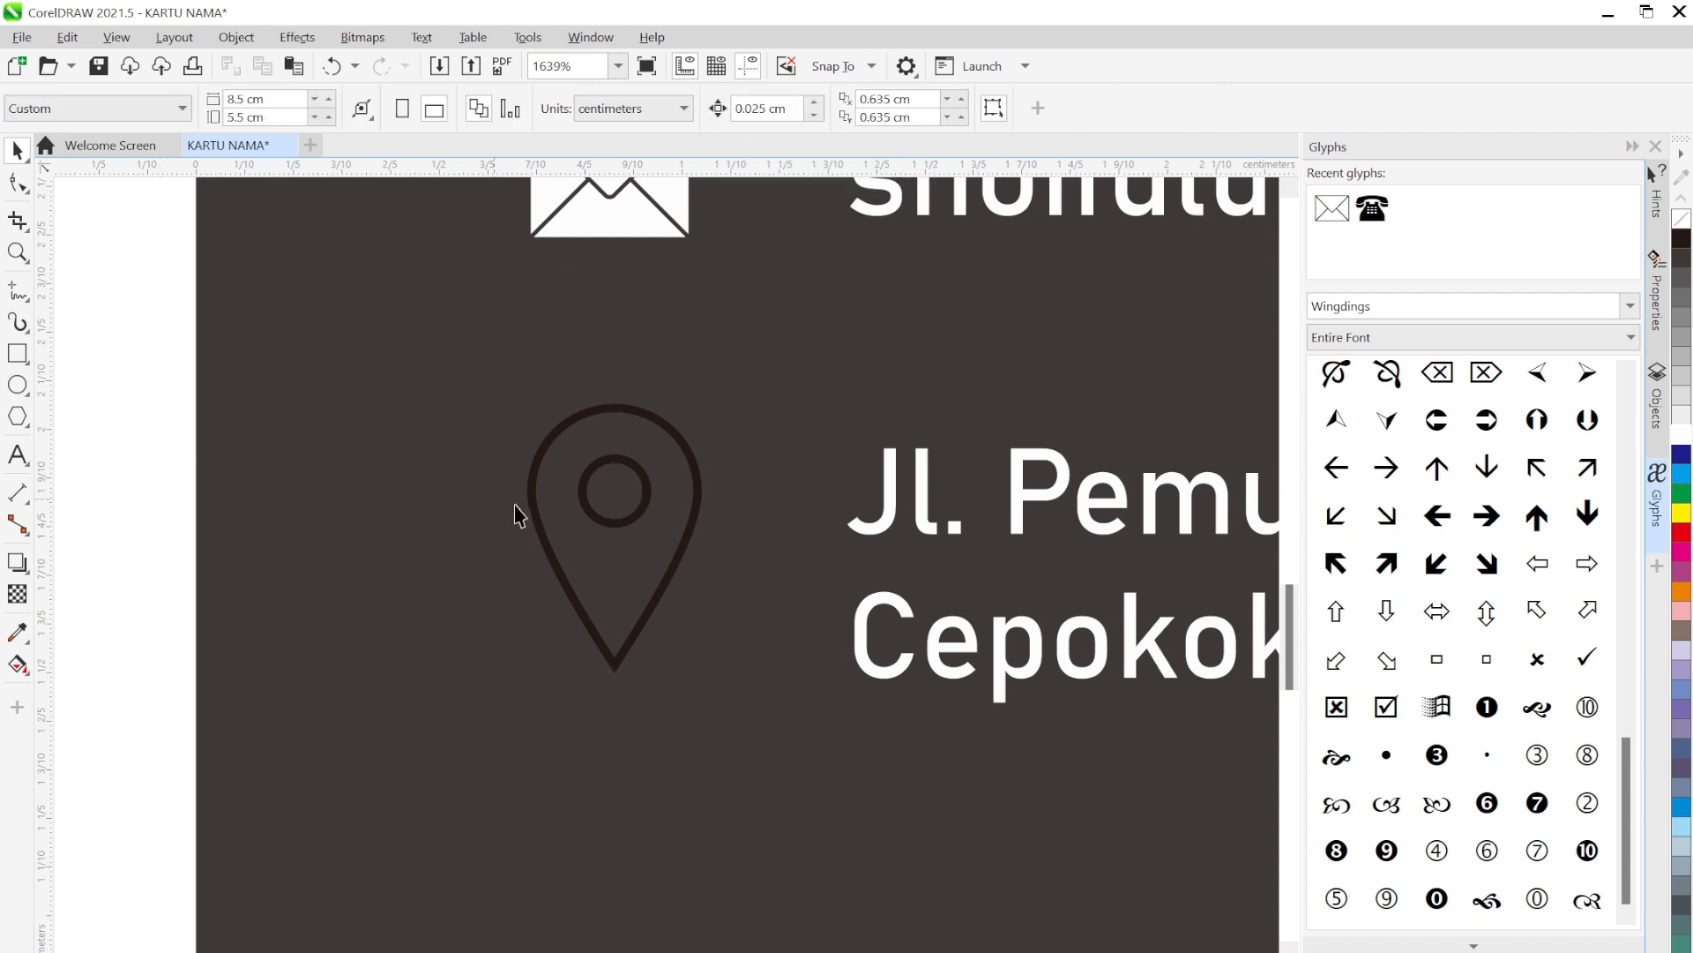
Delete the leftover small circle and fill the trimmed pin white
left_click_drag(620, 502, 162, 466)
key("Delete")
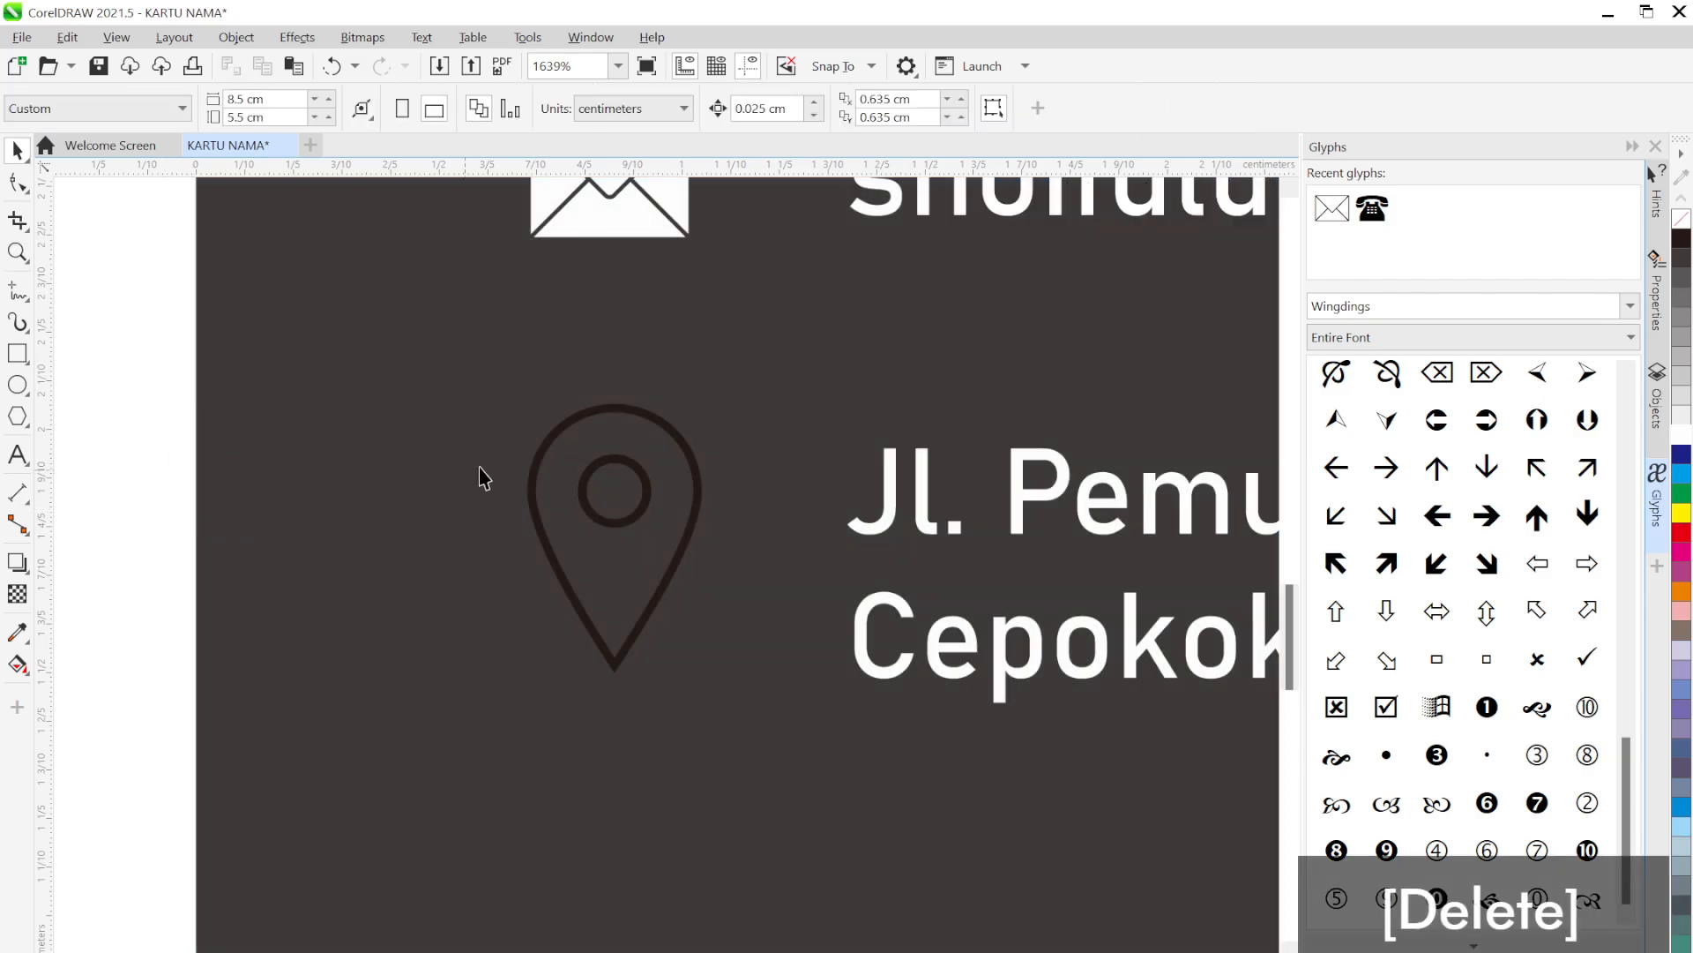
left_click_drag(656, 499, 423, 541)
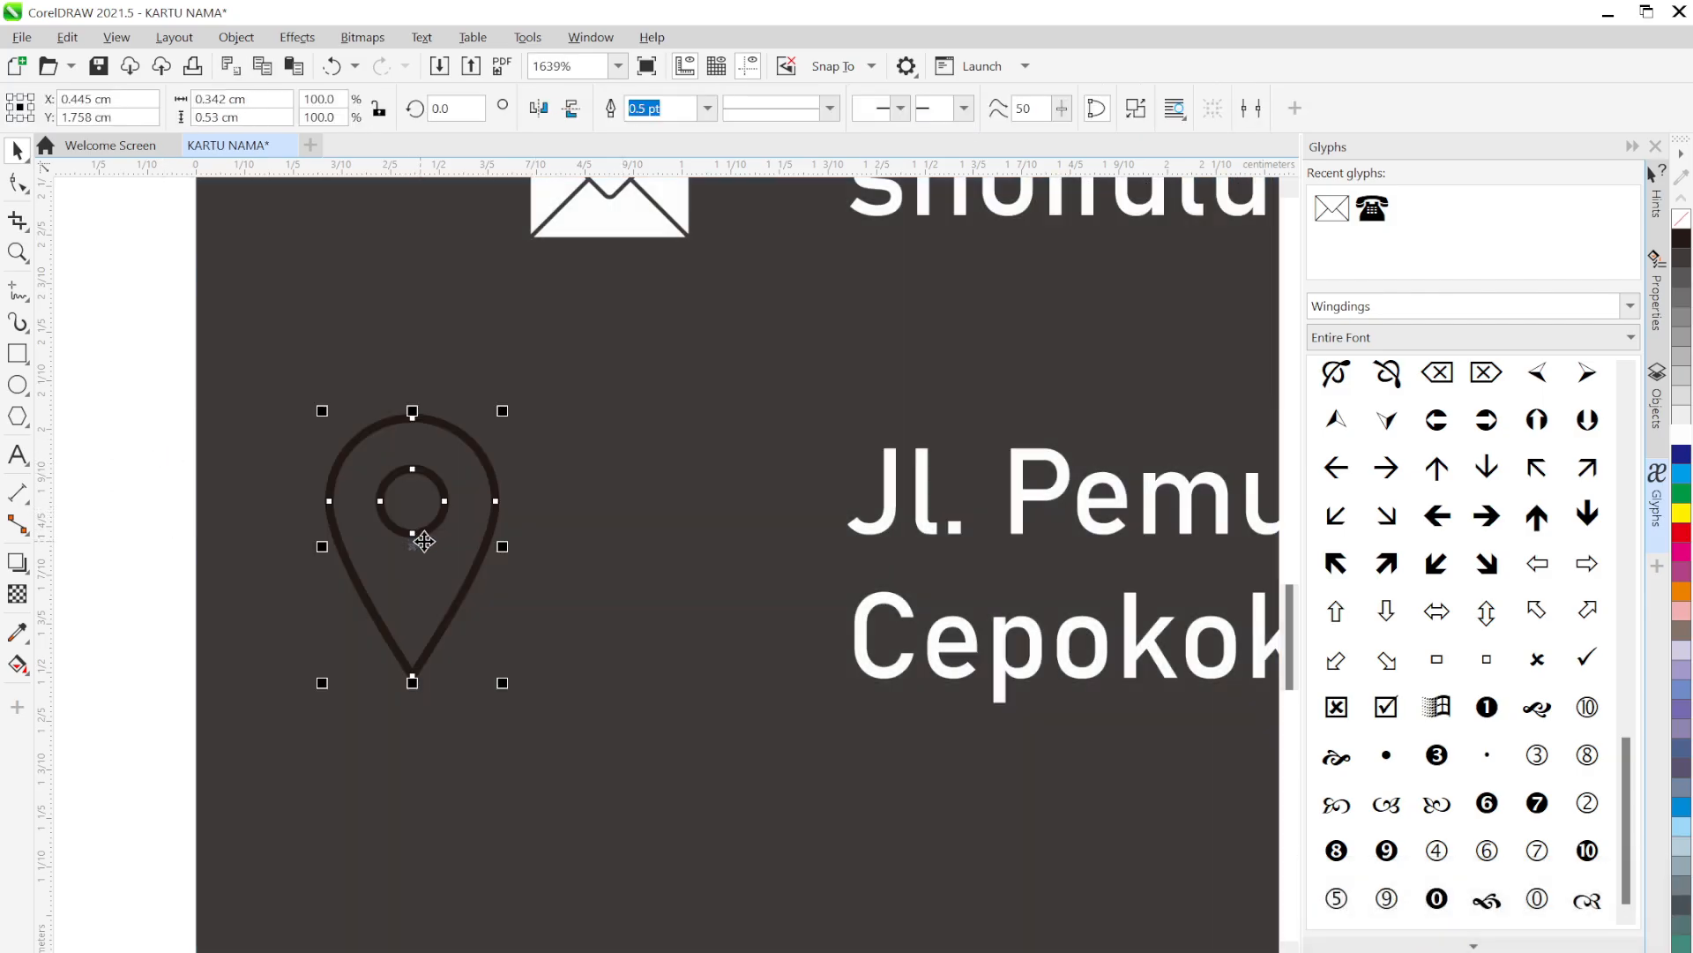
key("ctrl+z")
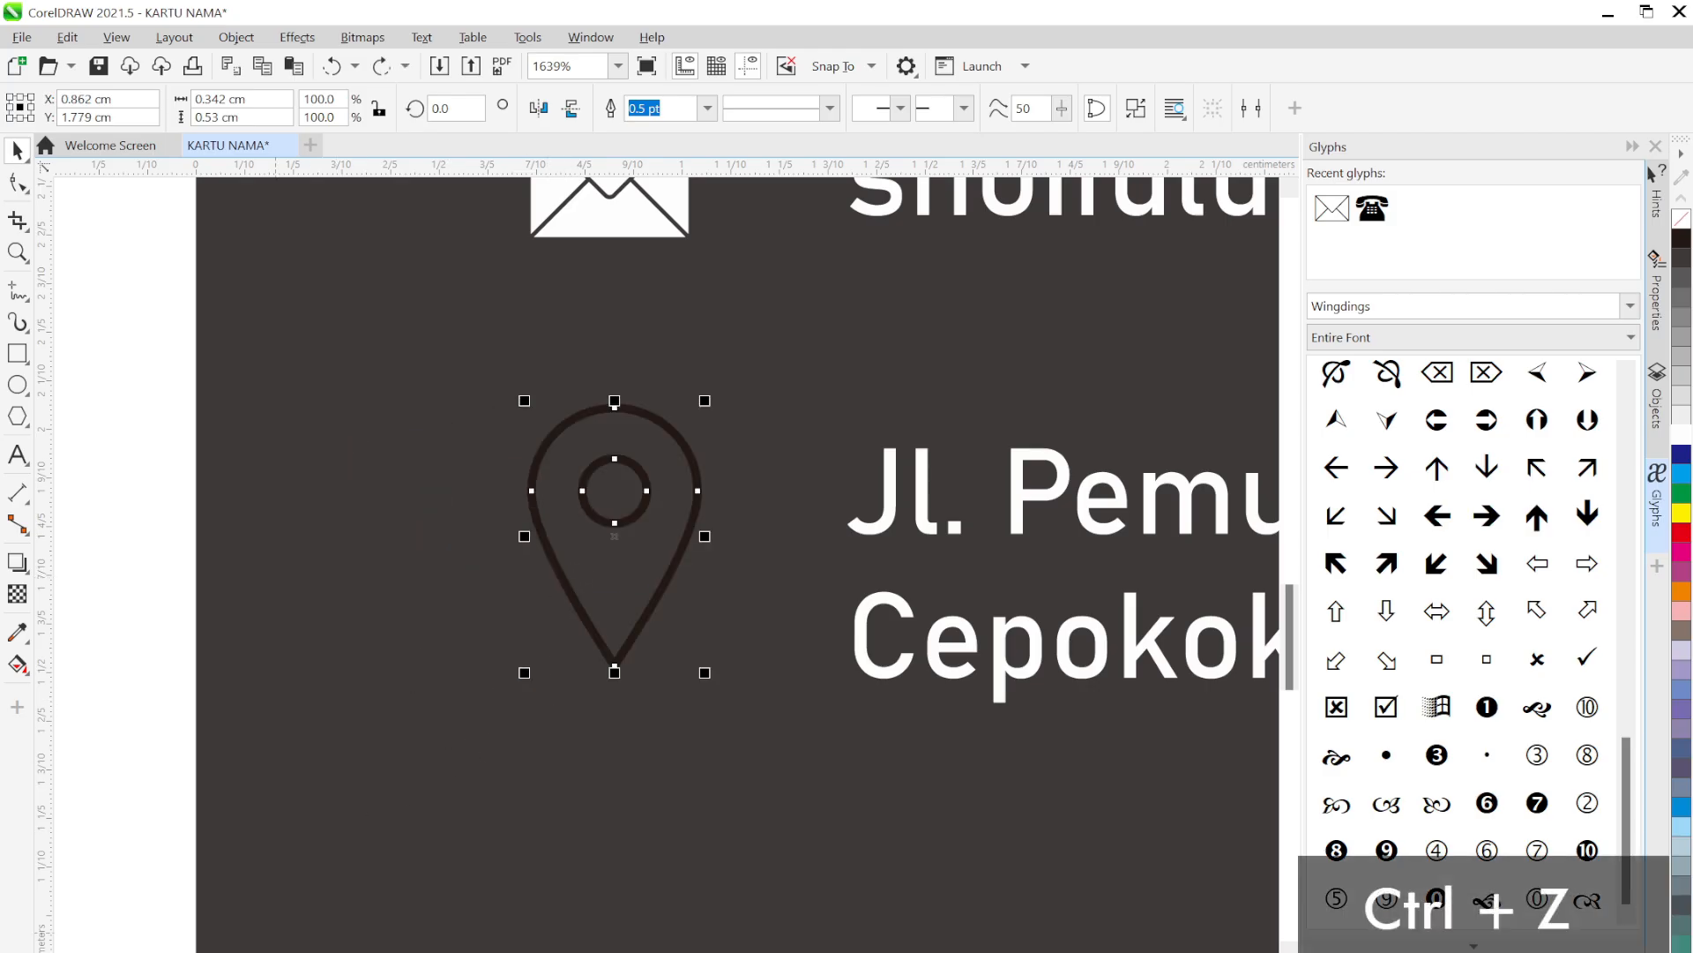
left_click(275, 951)
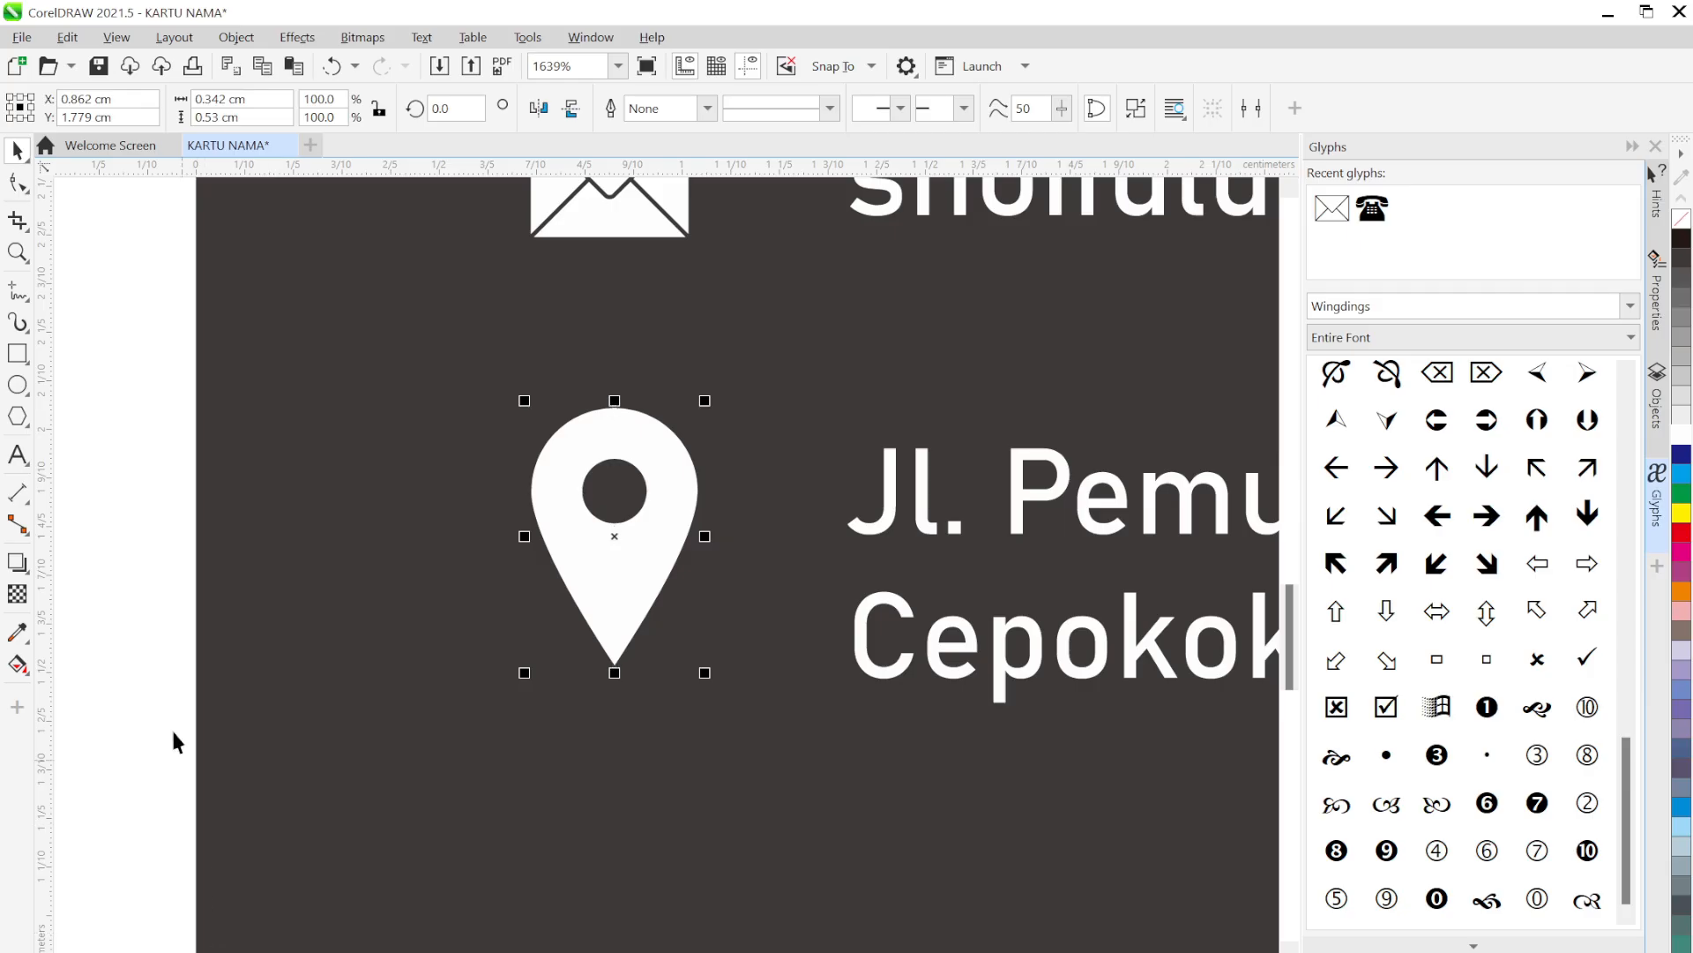
left_click(136, 545)
scroll(253, 537, "down", 8)
left_click_drag(546, 426, 589, 578)
left_click(472, 732)
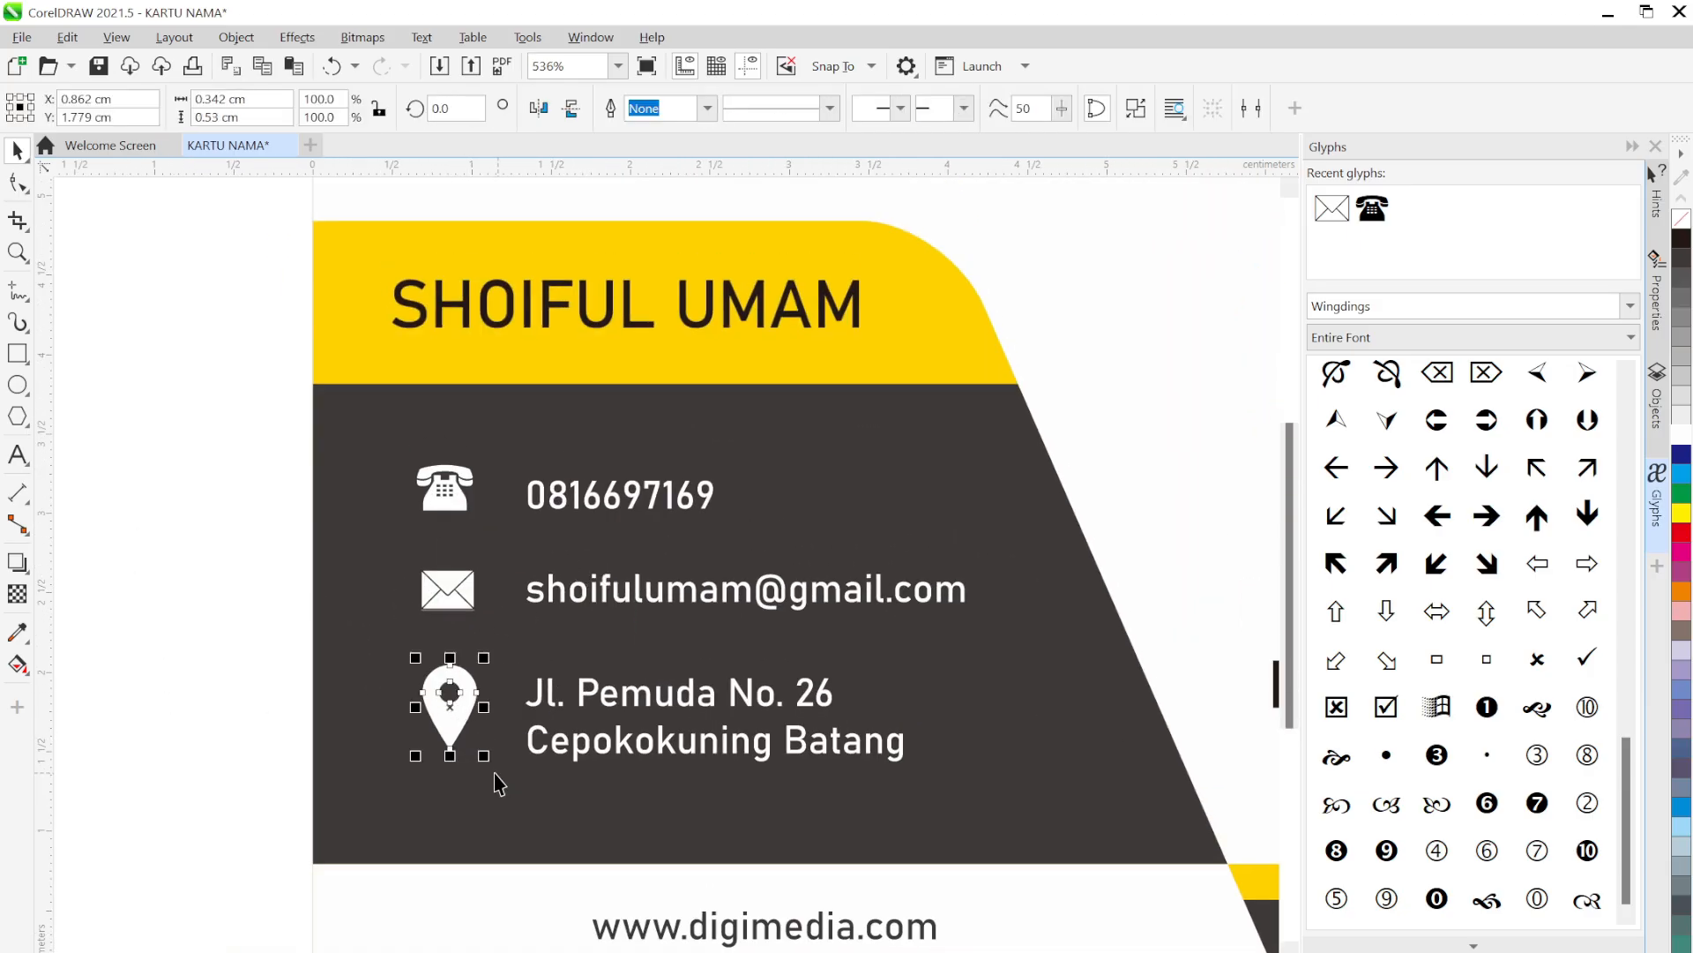
Shrink the location pin to about 65% to match the other contact icons
left_click_drag(483, 756, 450, 732)
scroll(443, 700, "up", 2)
left_click(224, 556)
Zoom out, marquee-select every object on the card and move the design upward
scroll(347, 575, "down", 1)
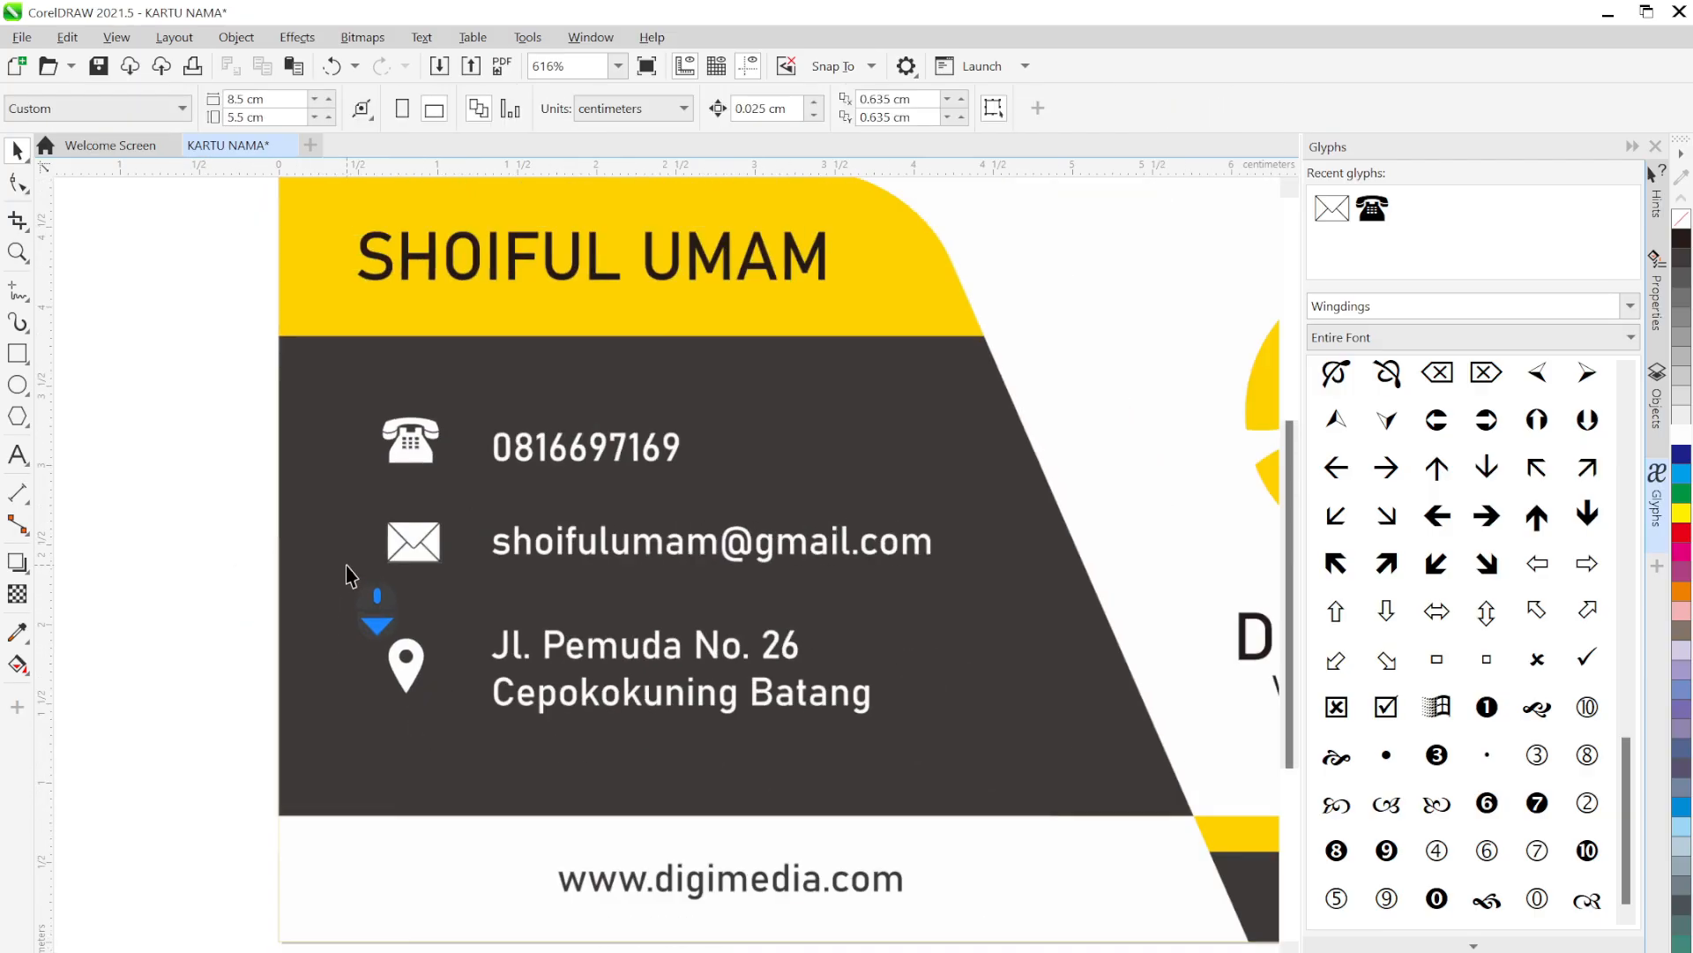
scroll(347, 575, "down", 2)
left_click_drag(888, 672, 787, 656)
scroll(1109, 476, "down", 2)
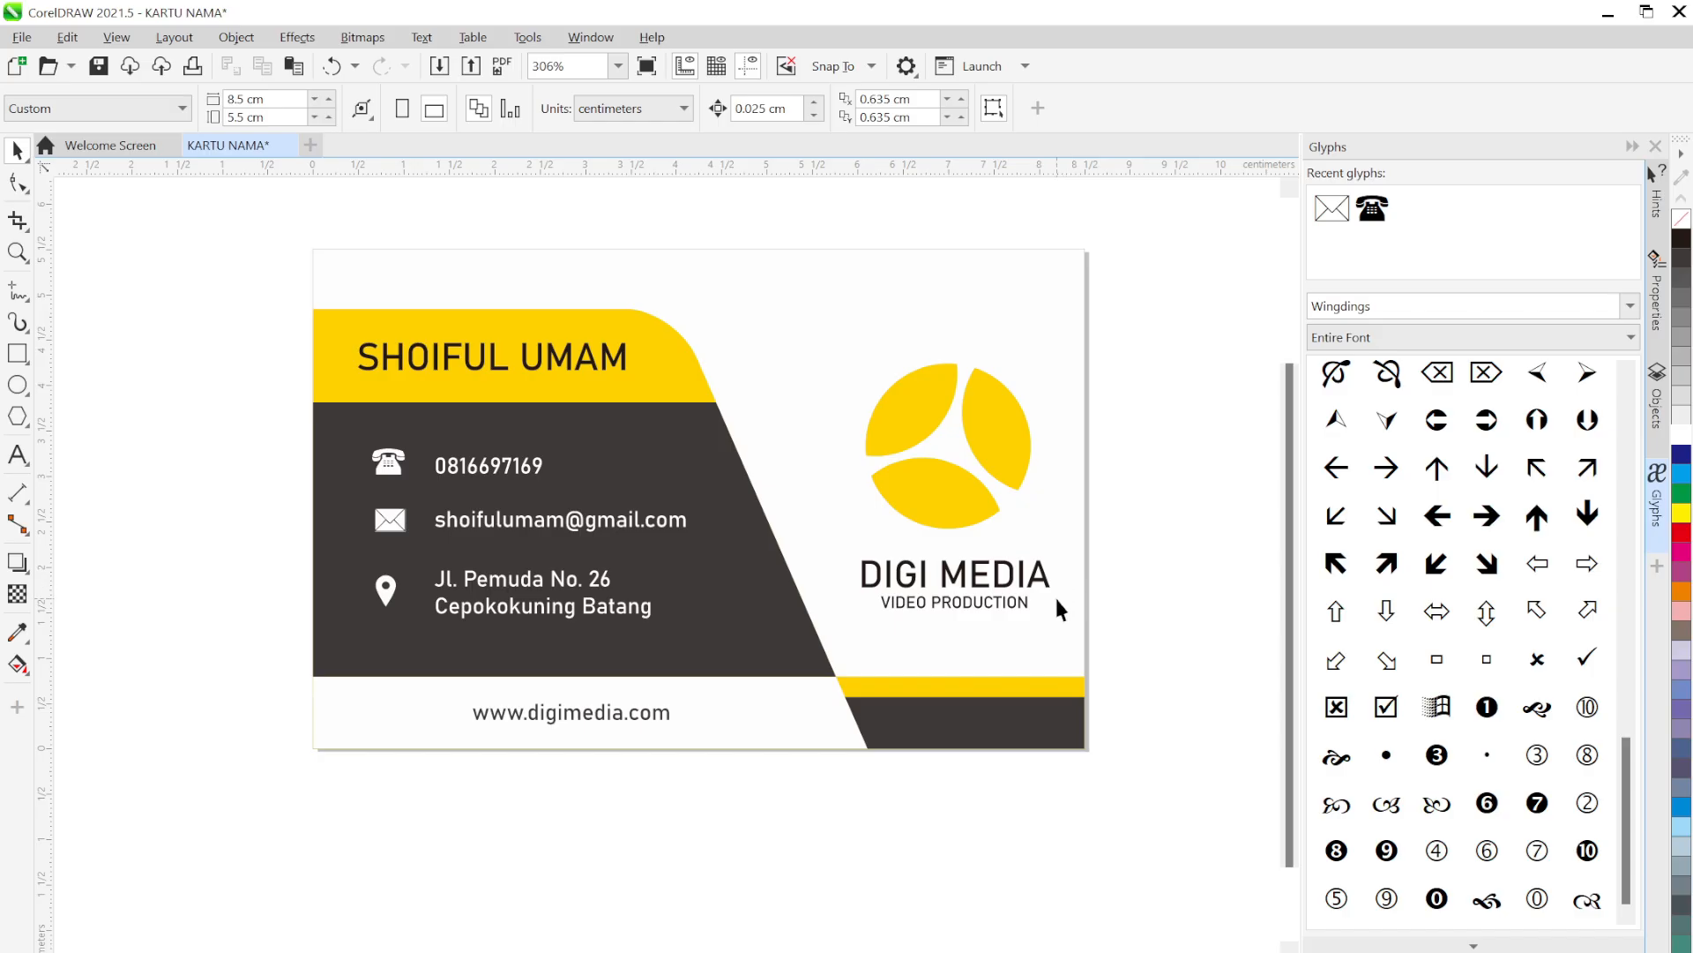
scroll(1055, 595, "down", 3)
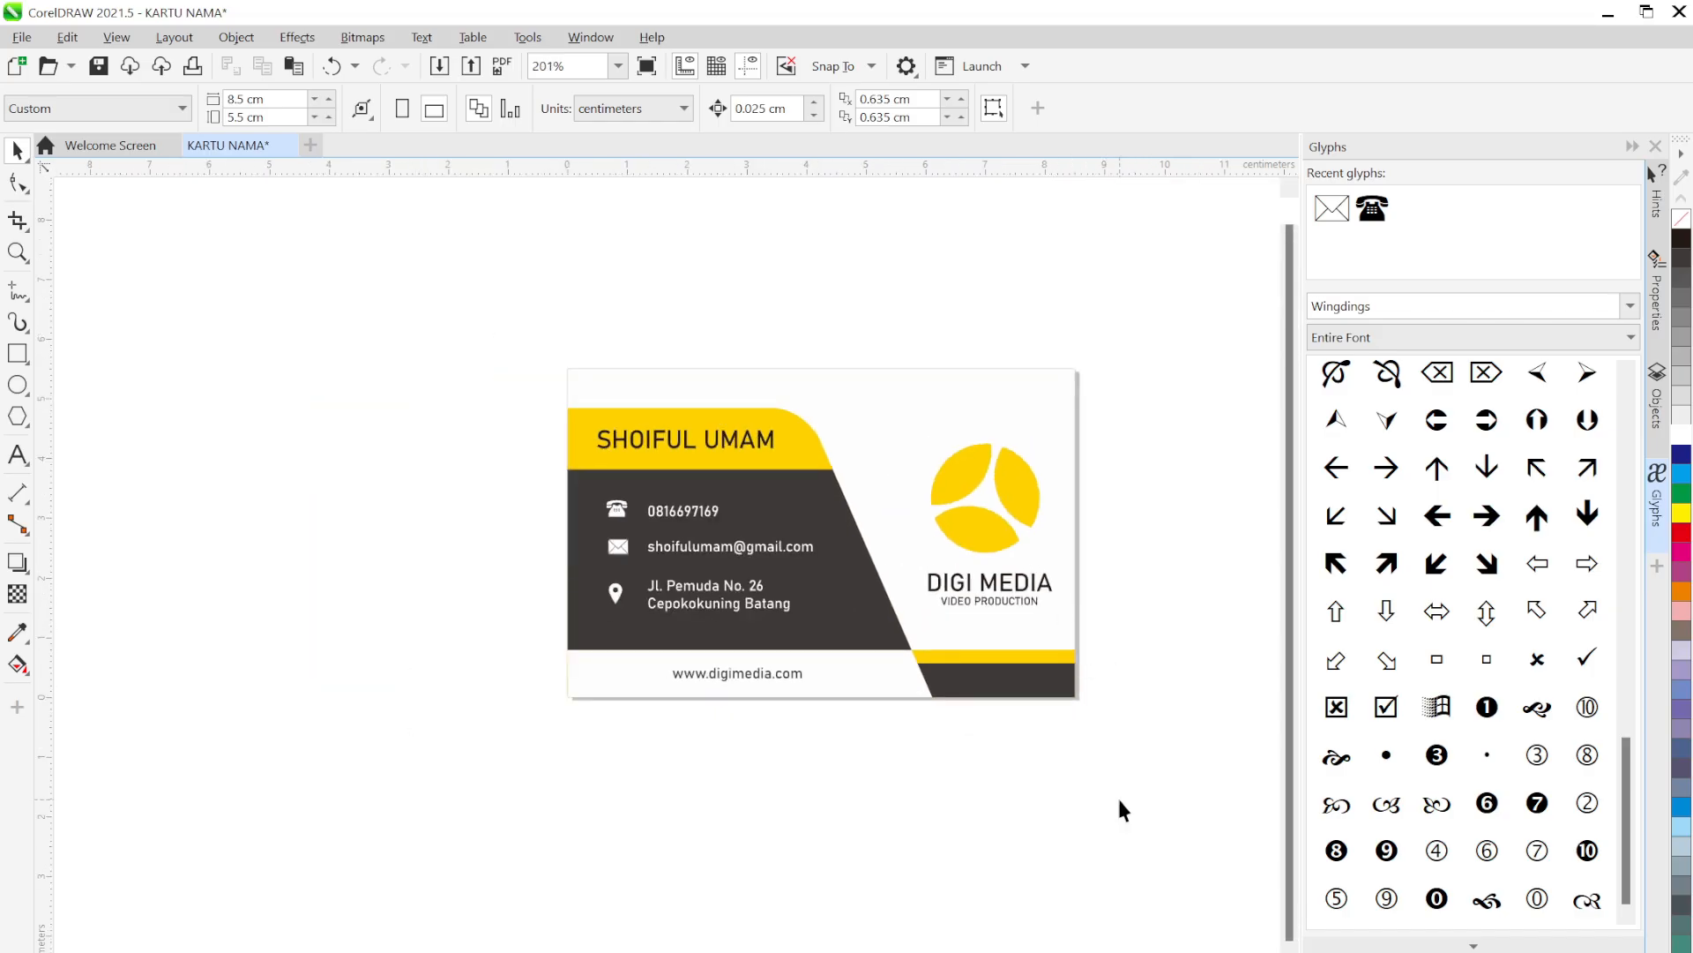
left_click_drag(1134, 793, 449, 317)
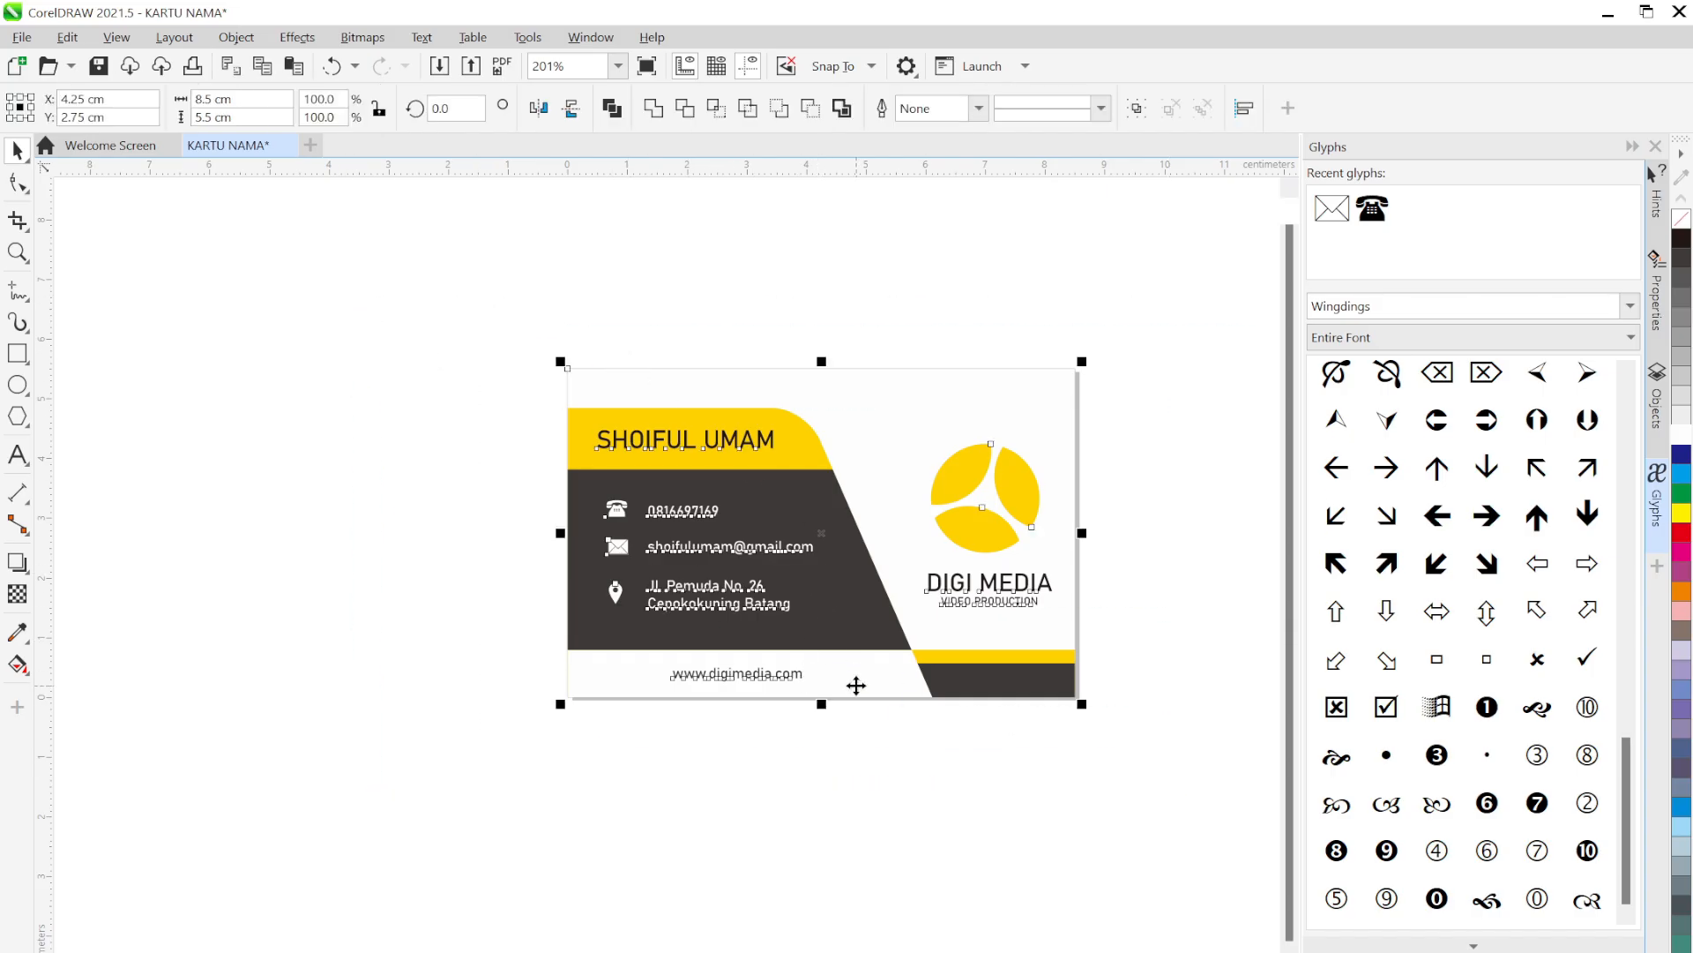
left_click_drag(856, 685, 855, 330)
Place the card front design above the second page
left_click_drag(884, 386, 785, 610)
left_click(1056, 759)
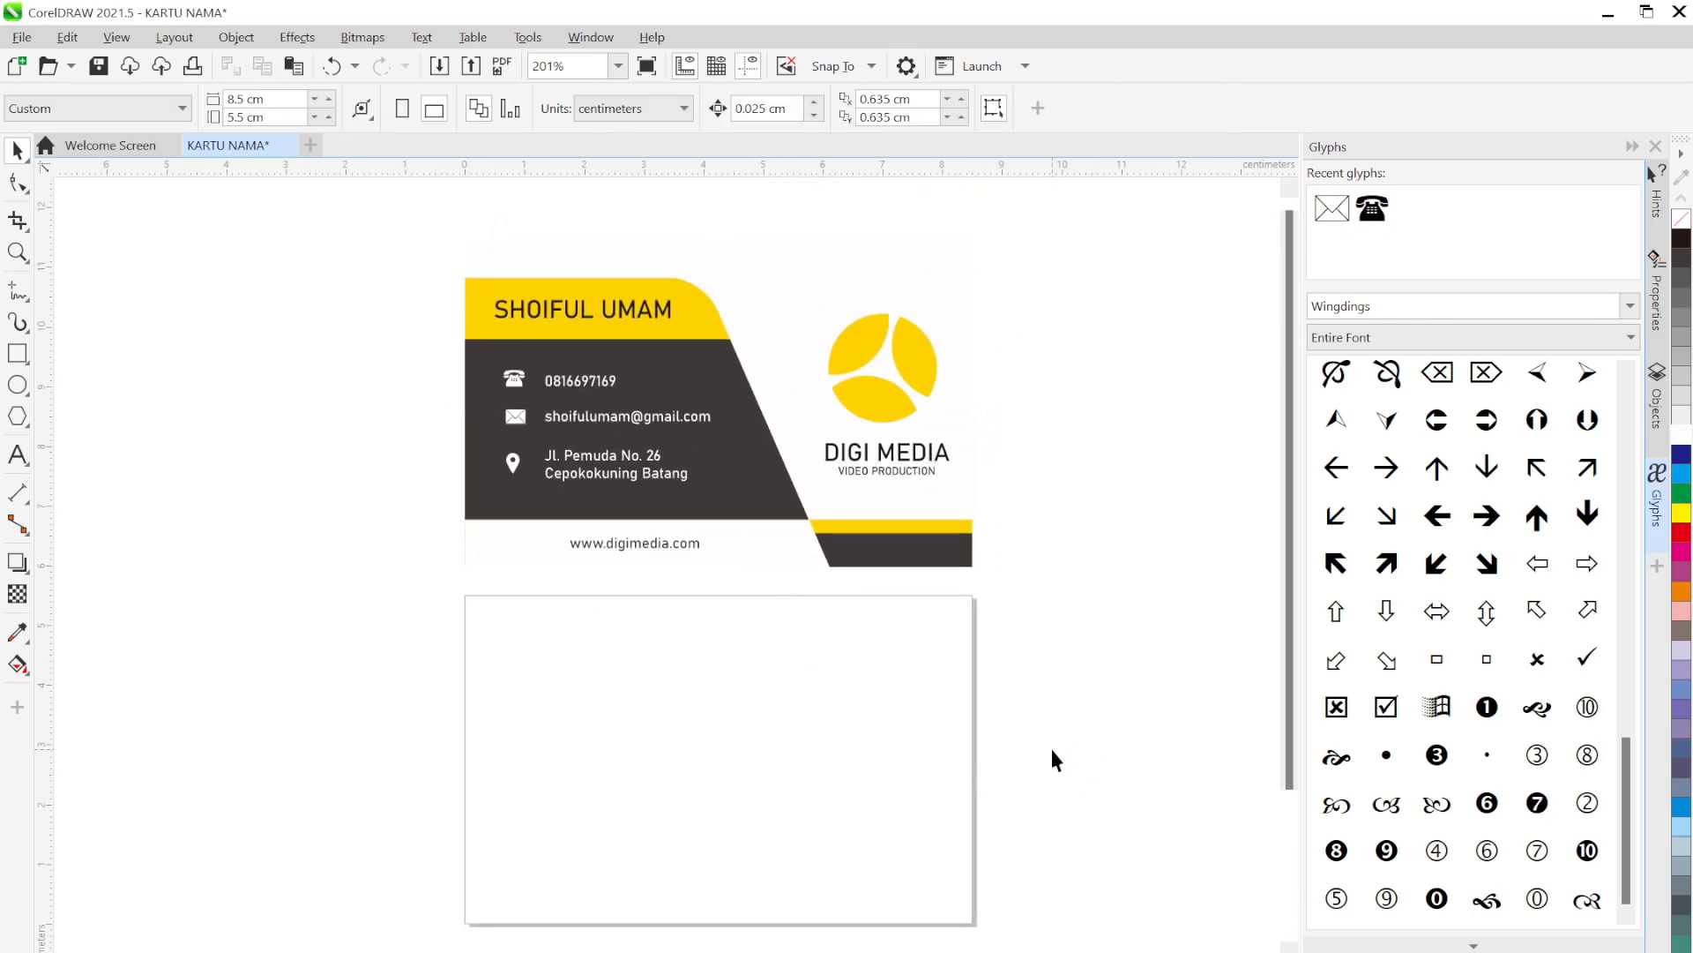
left_click(738, 749)
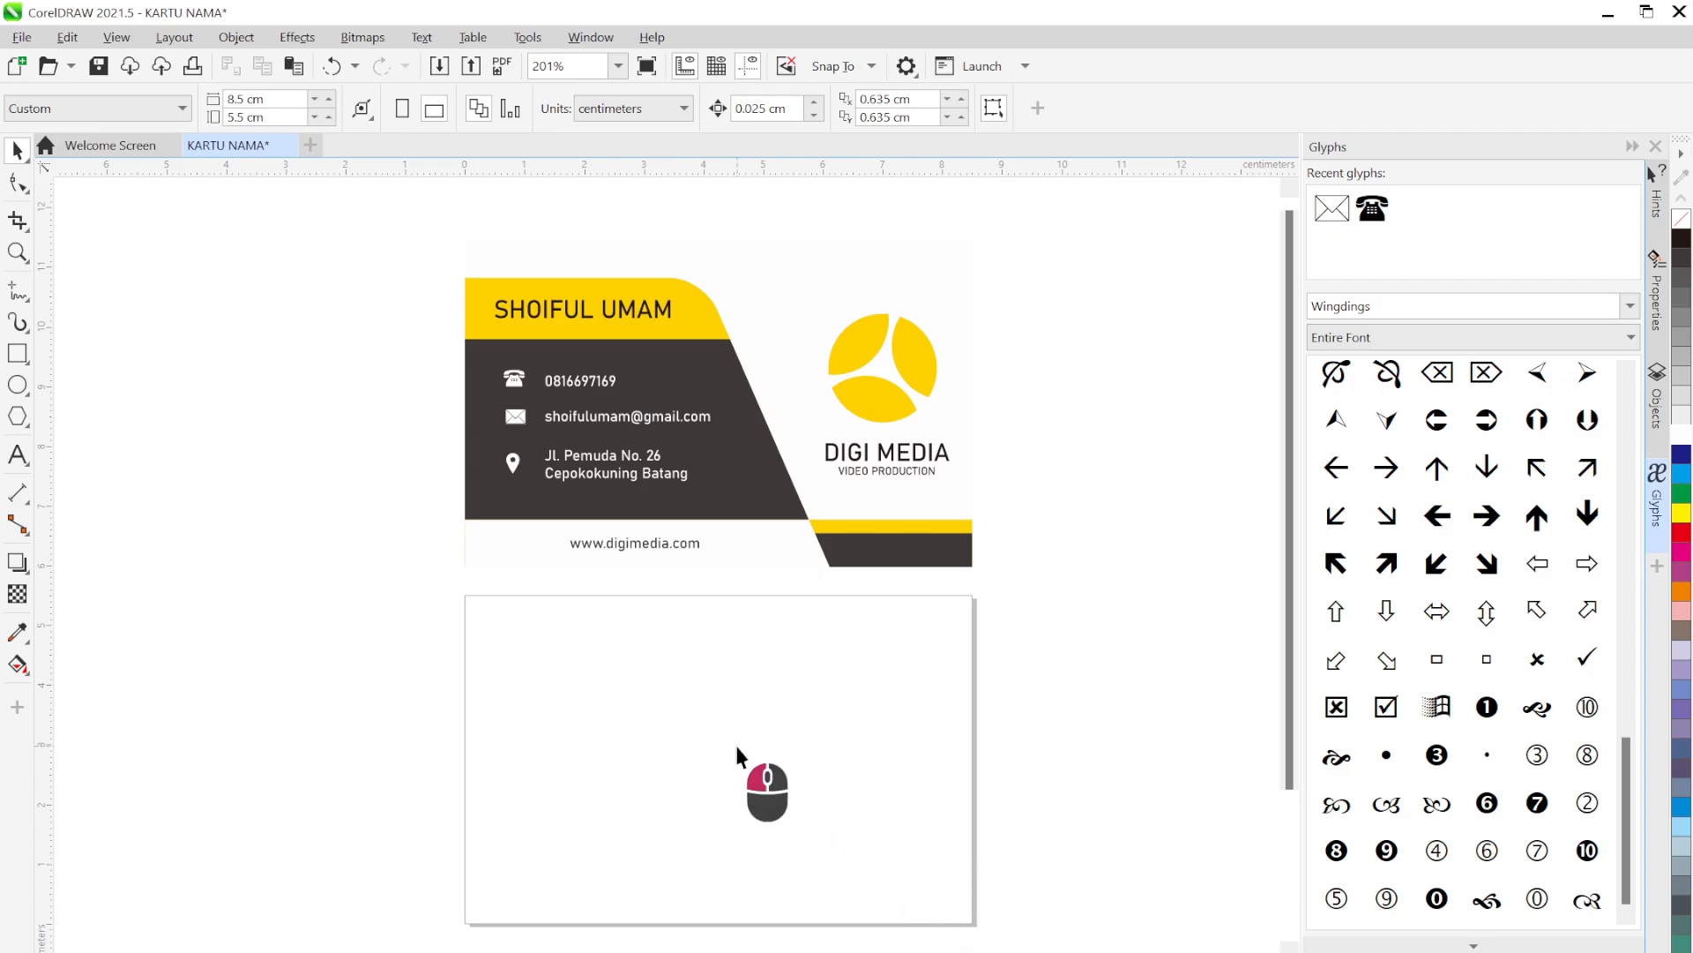
Create a rectangle covering the whole second page with its outline set to None
left_click(19, 356)
double_click(20, 355)
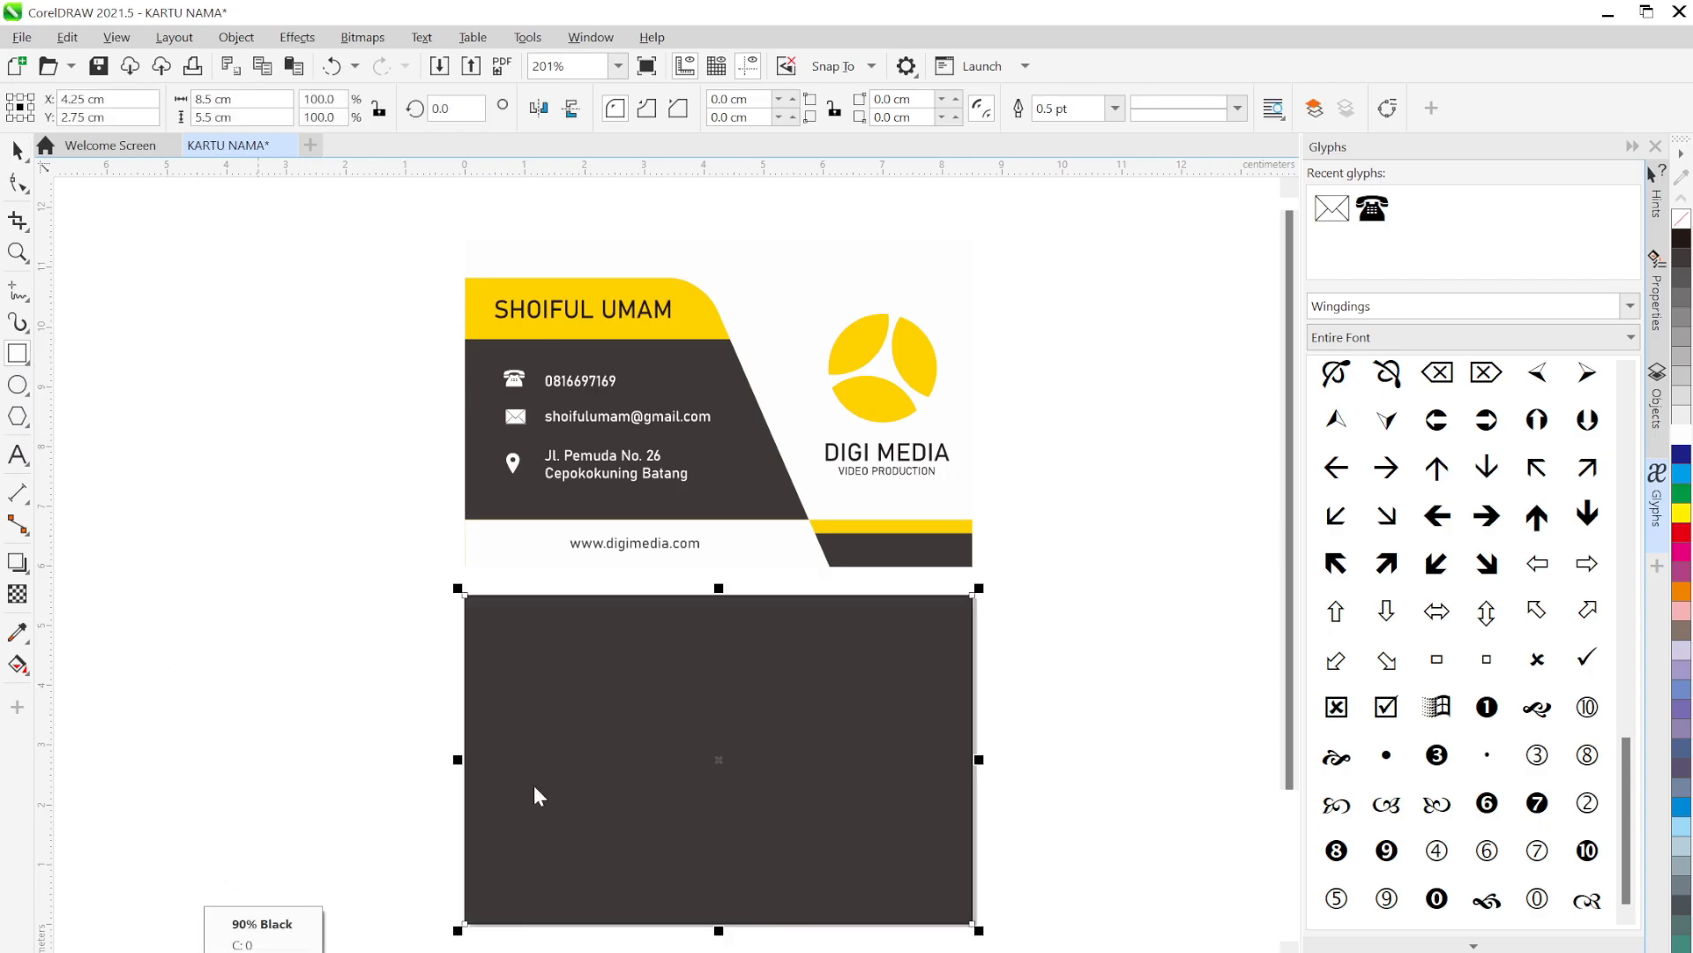
left_click(1115, 107)
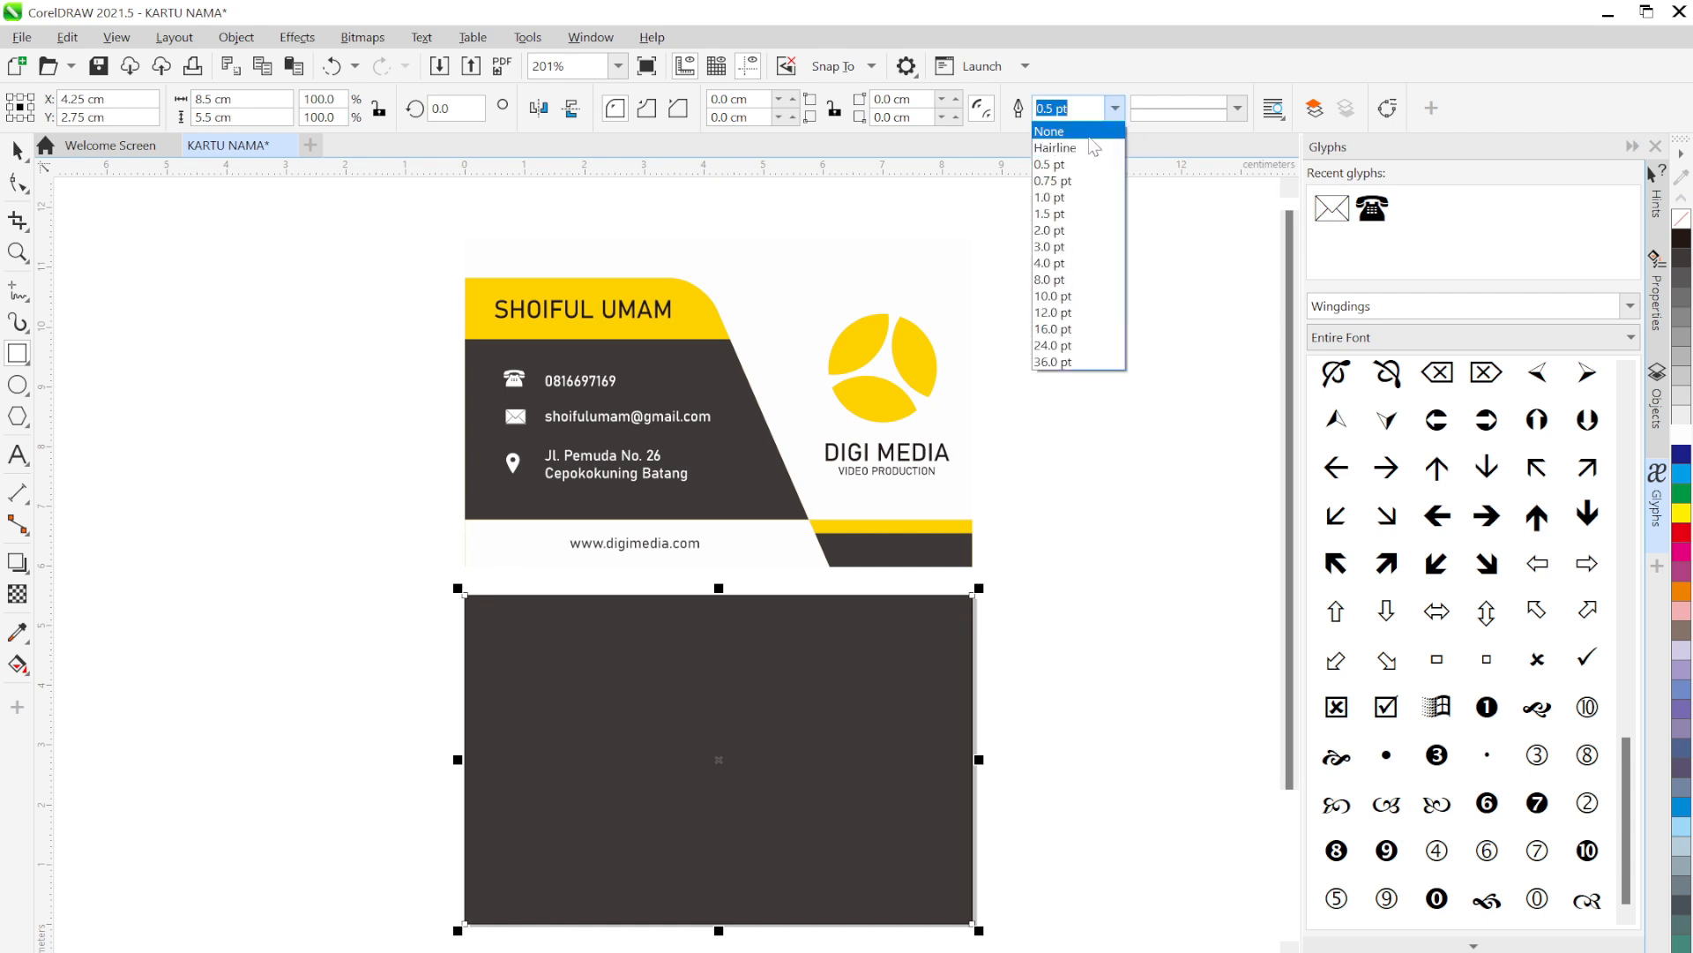
left_click(1091, 132)
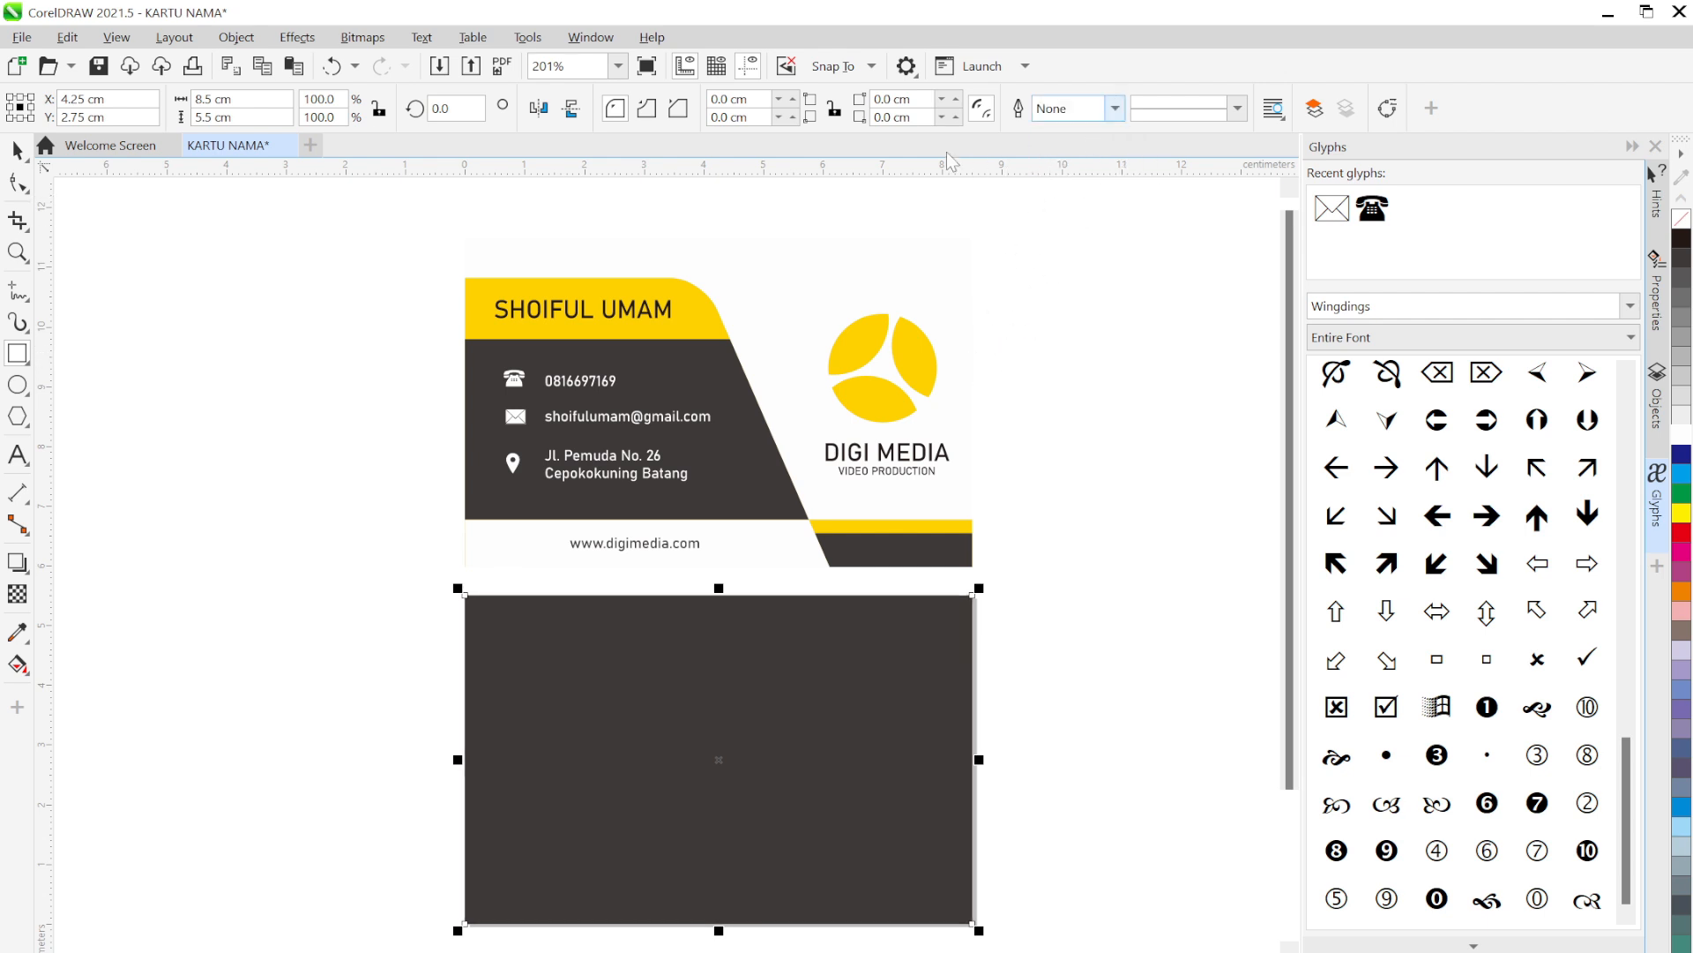
left_click(16, 150)
Copy the yellow DIGI MEDIA logo onto the card back and make its text white
left_click(1146, 380)
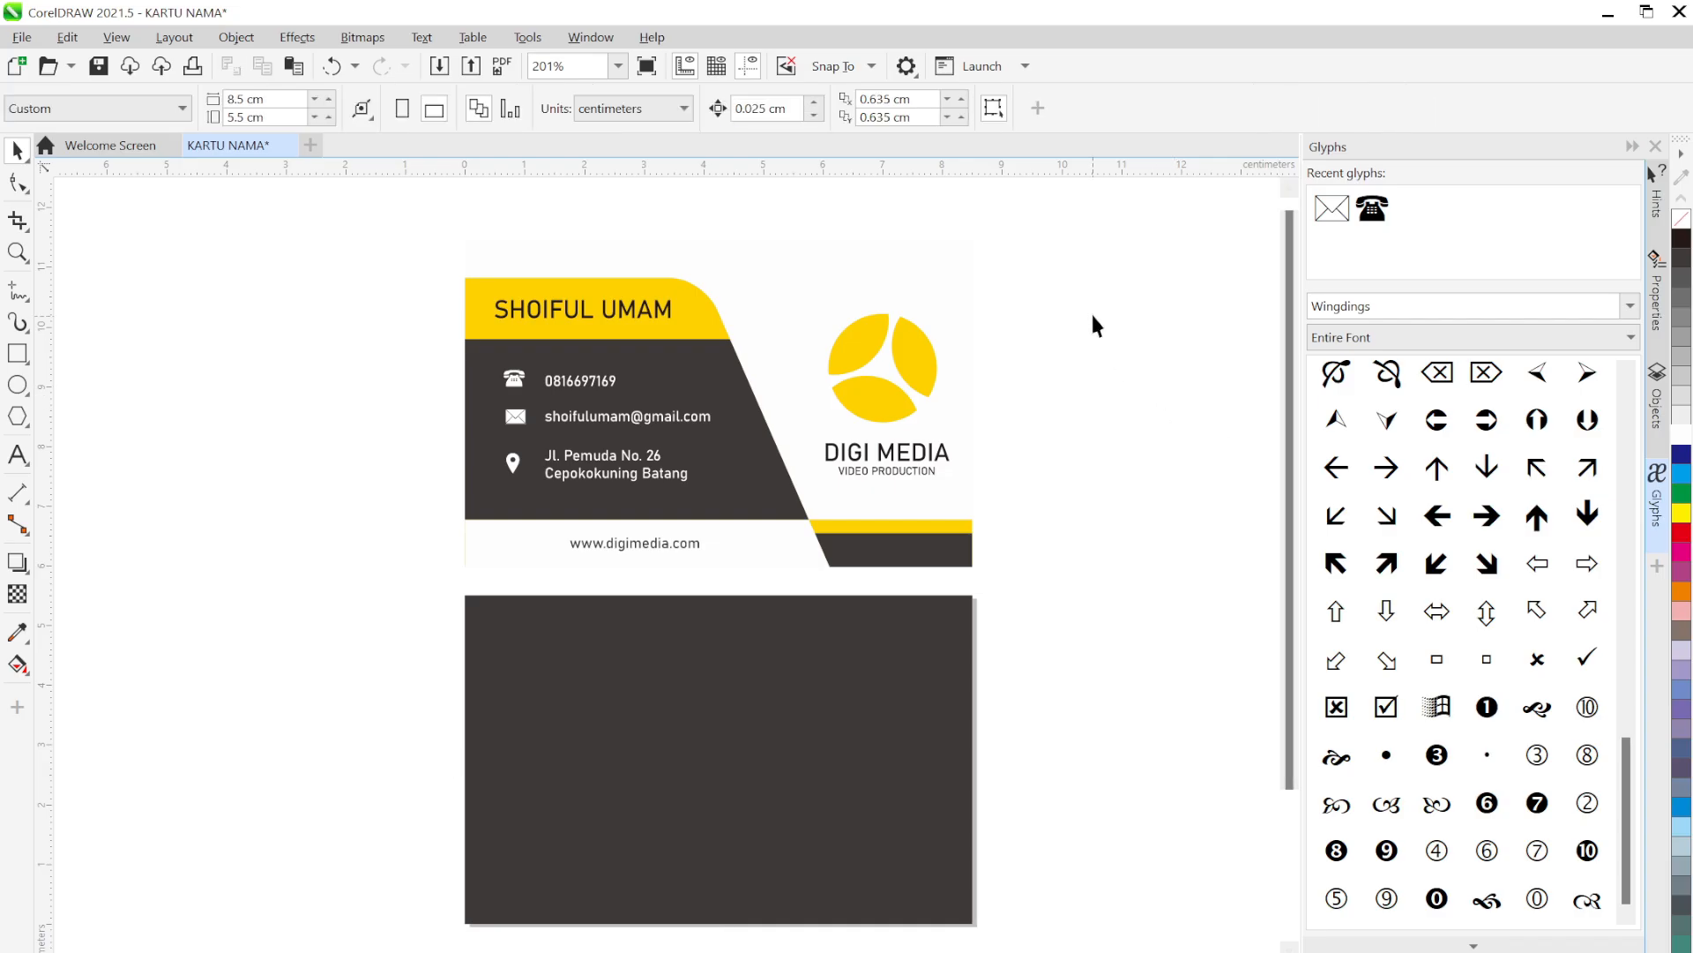
left_click_drag(1105, 273, 802, 494)
left_click_drag(885, 389, 723, 765)
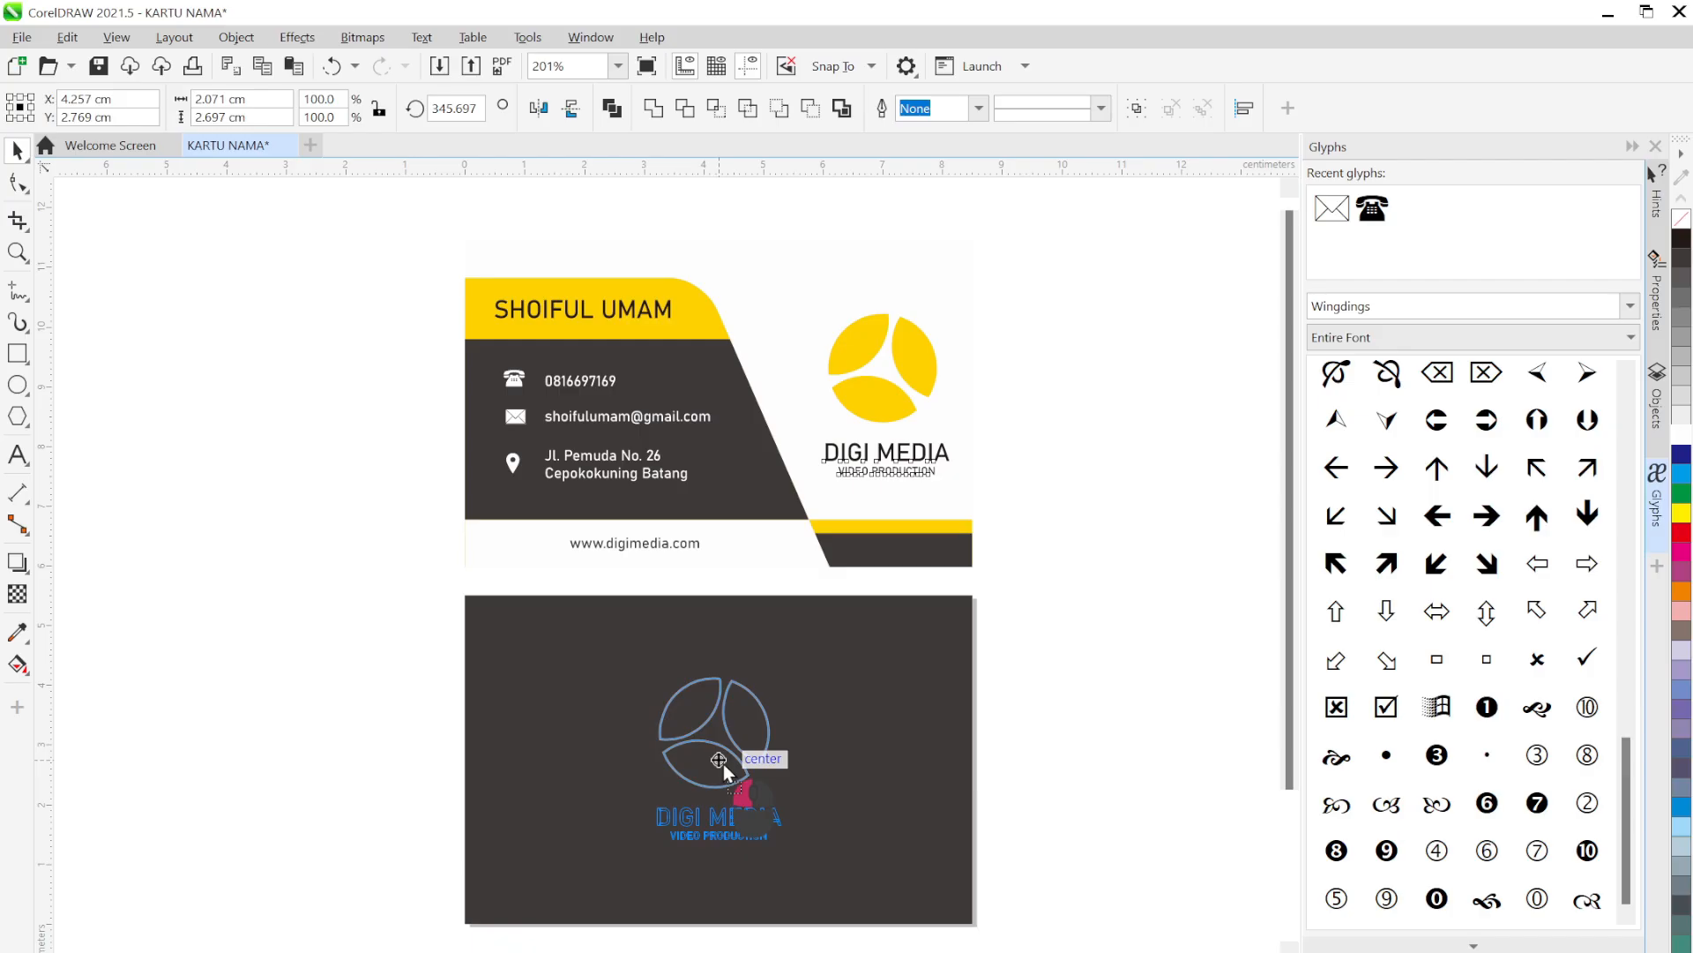
left_click_drag(723, 760, 723, 760)
left_click(1174, 725)
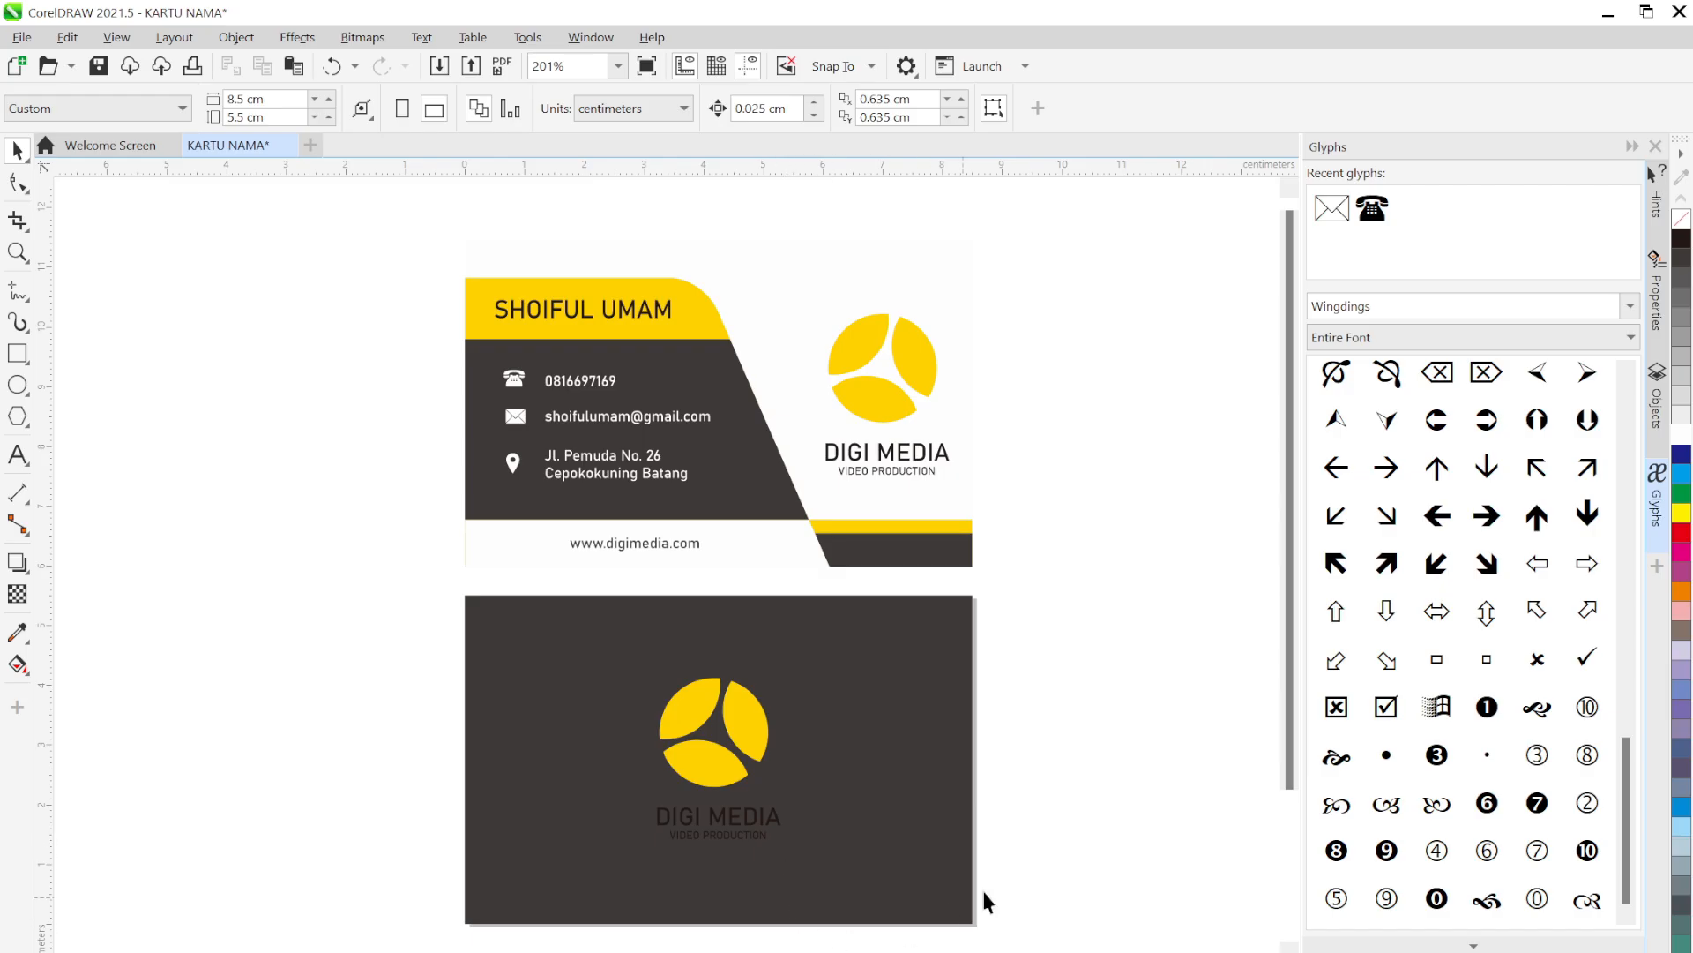
left_click_drag(1052, 892, 615, 805)
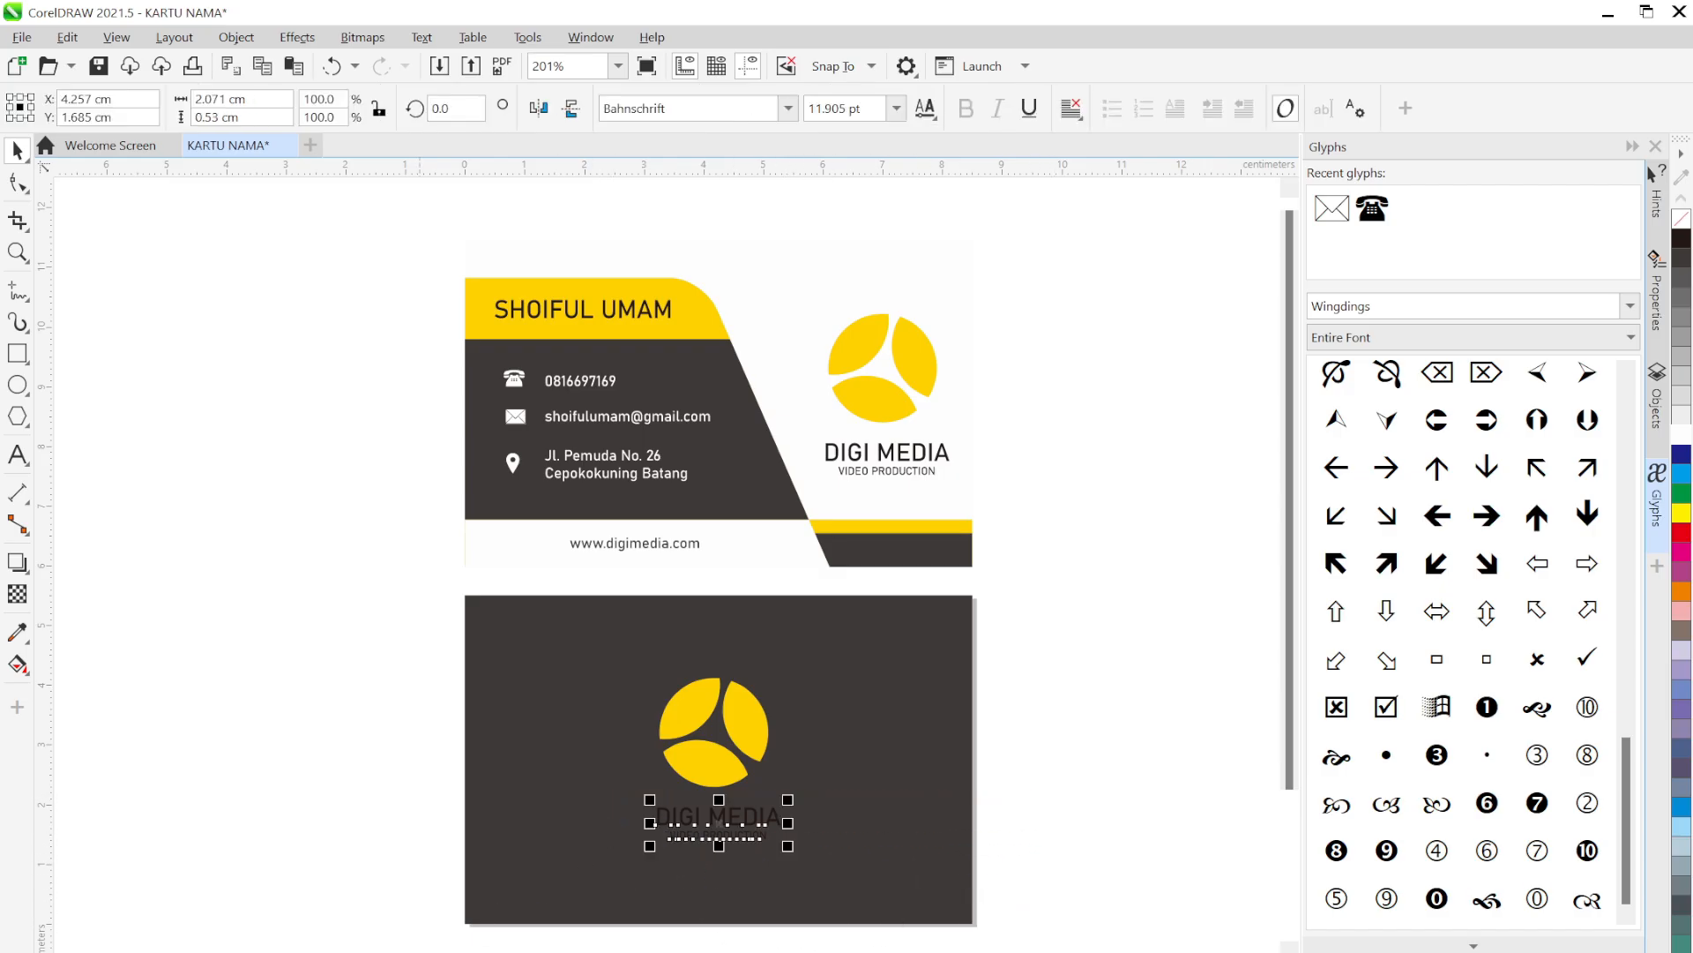
left_click(208, 785)
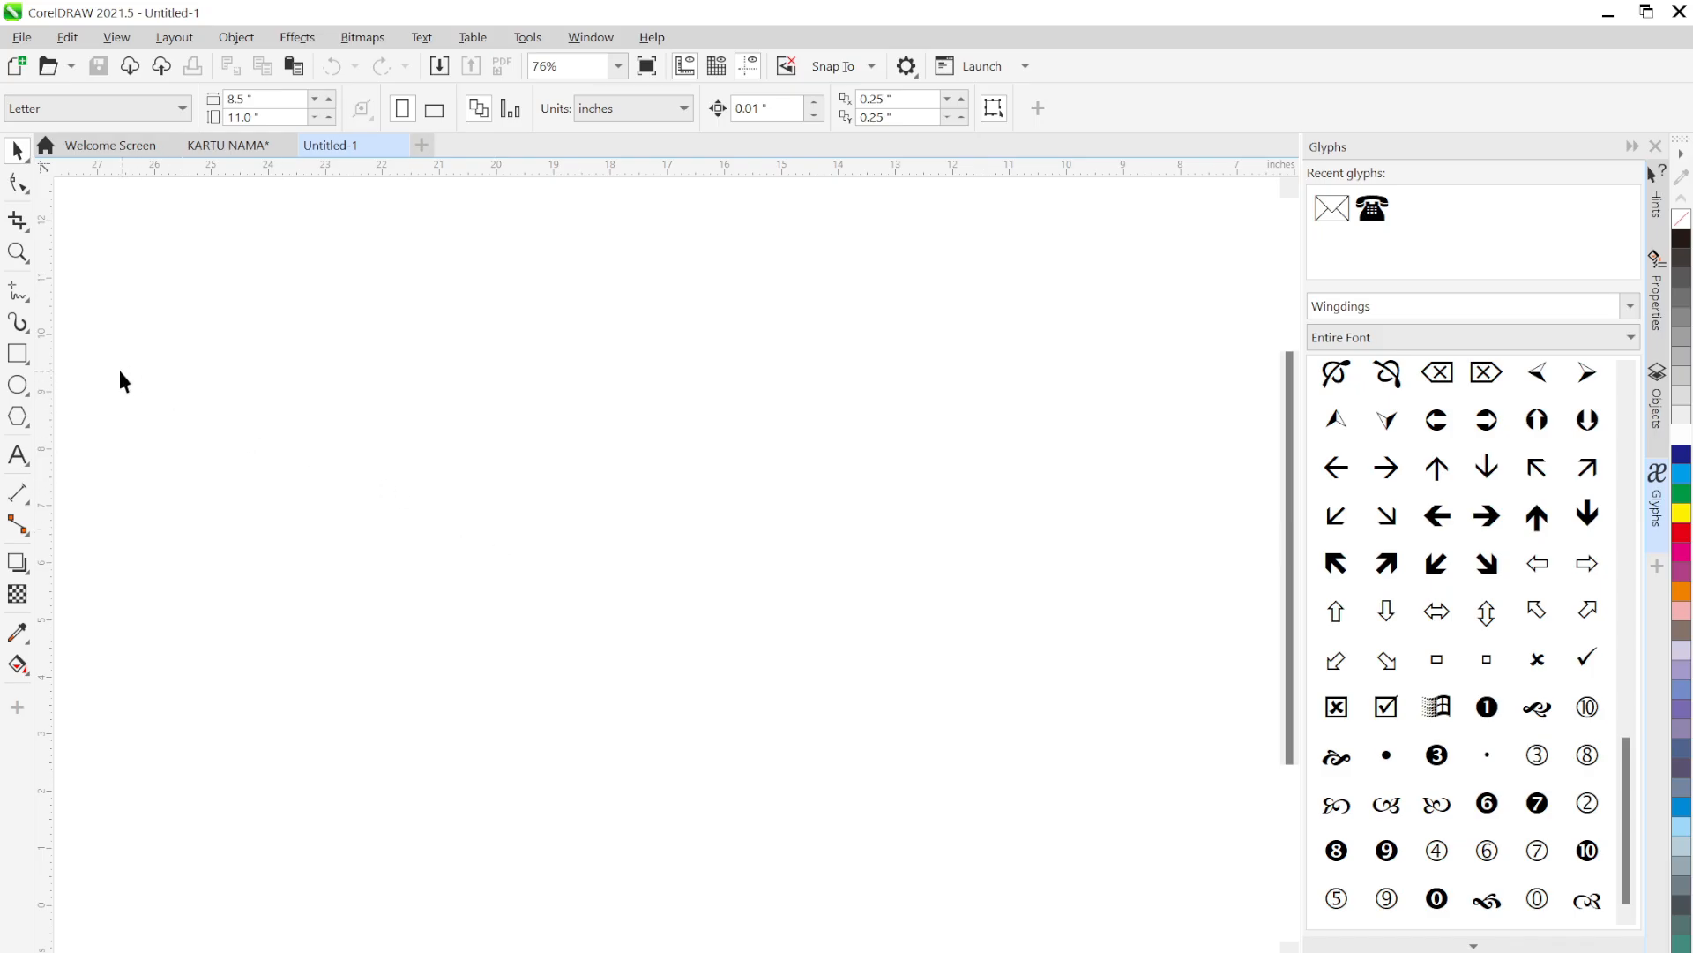
Draw a small dark bar and duplicate it into six evenly spaced copies
left_click(17, 352)
left_click_drag(432, 231, 545, 269)
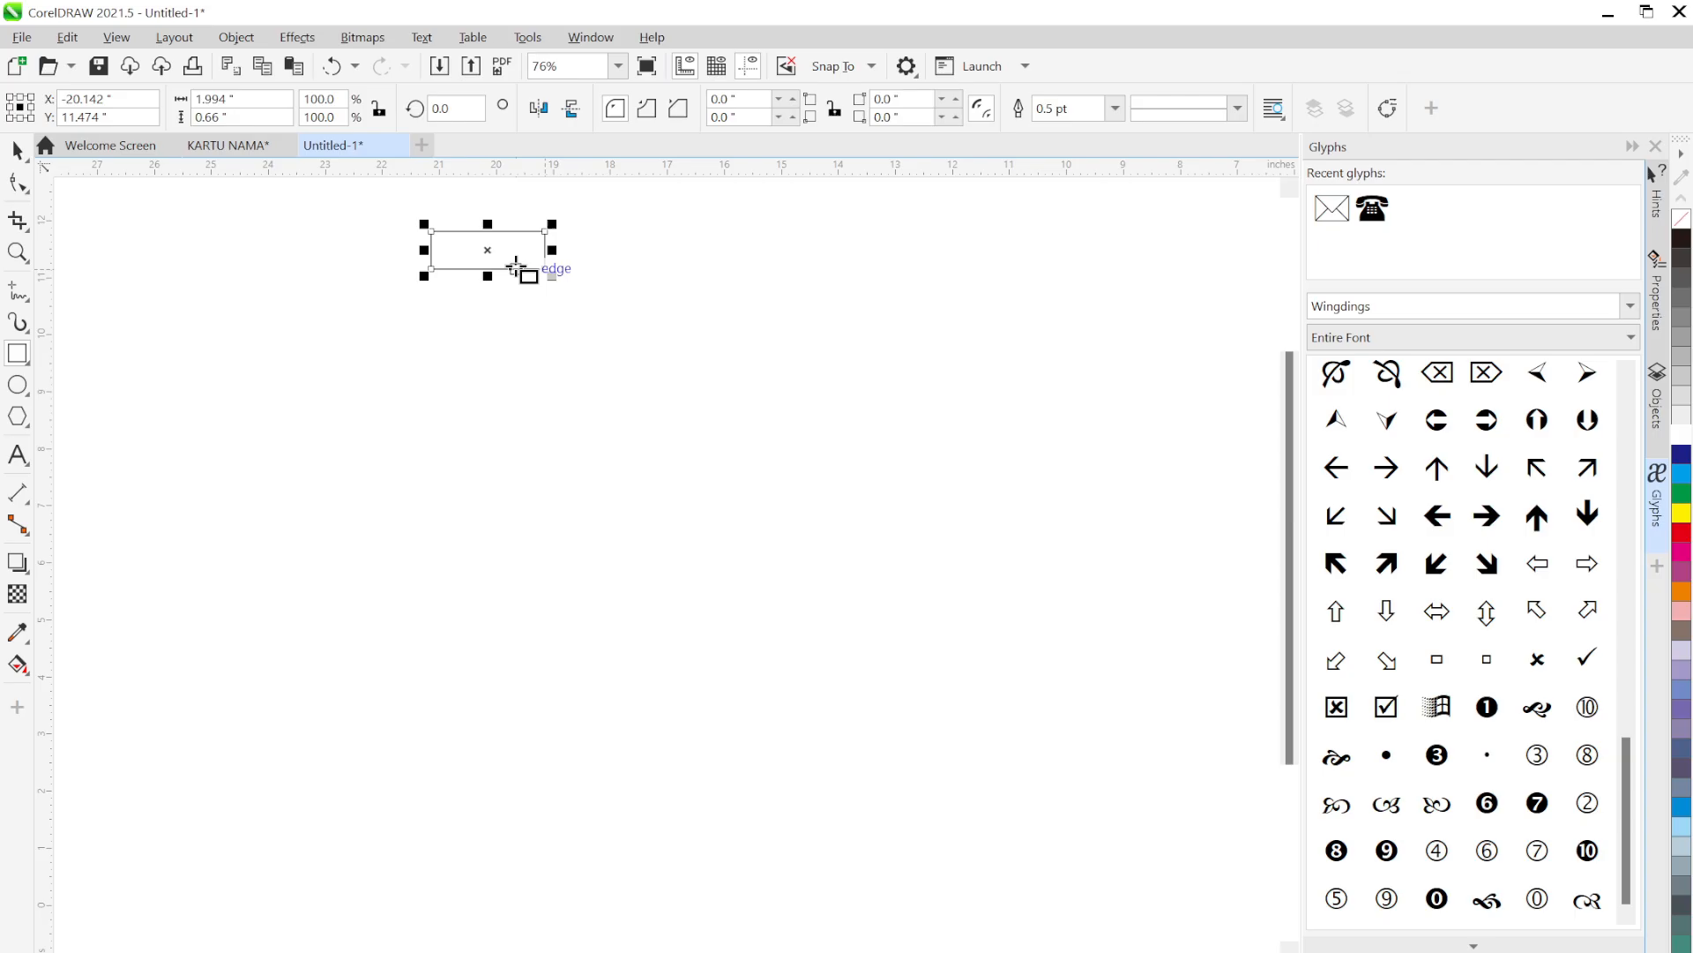
left_click(1680, 265)
key("space")
left_click_drag(522, 257, 499, 337)
key("ctrl+d")
key("ctrl+d")
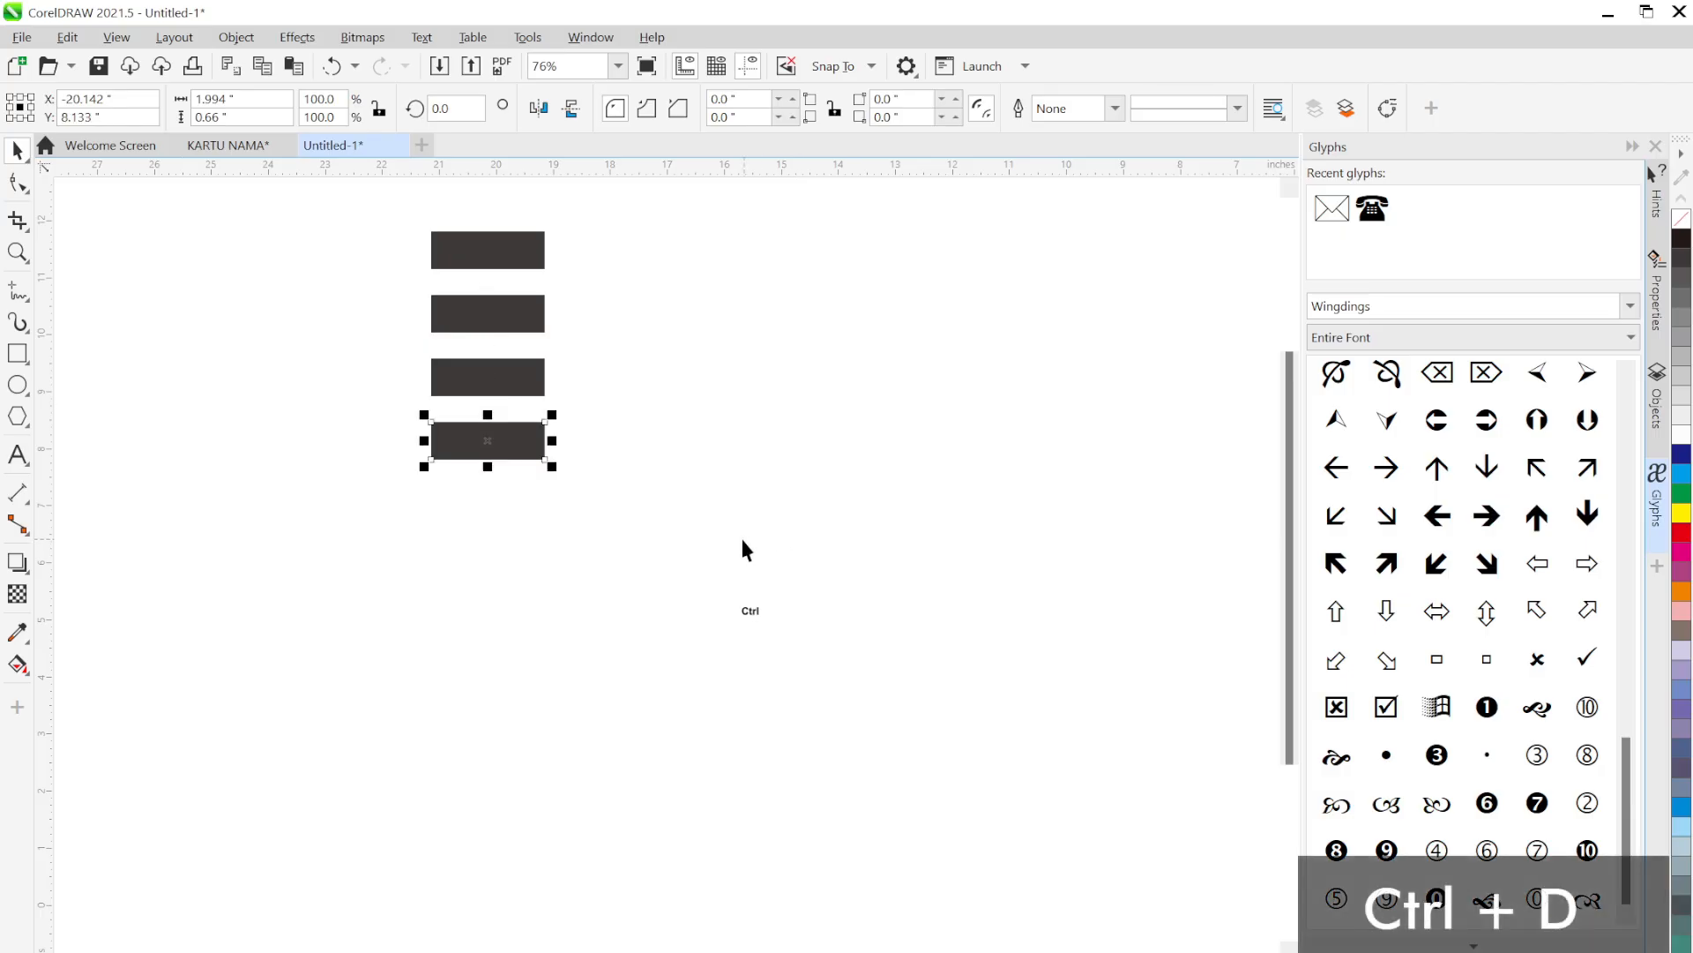
key("ctrl+d")
key("ctrl+d")
left_click(695, 585)
left_click_drag(695, 585, 779, 680)
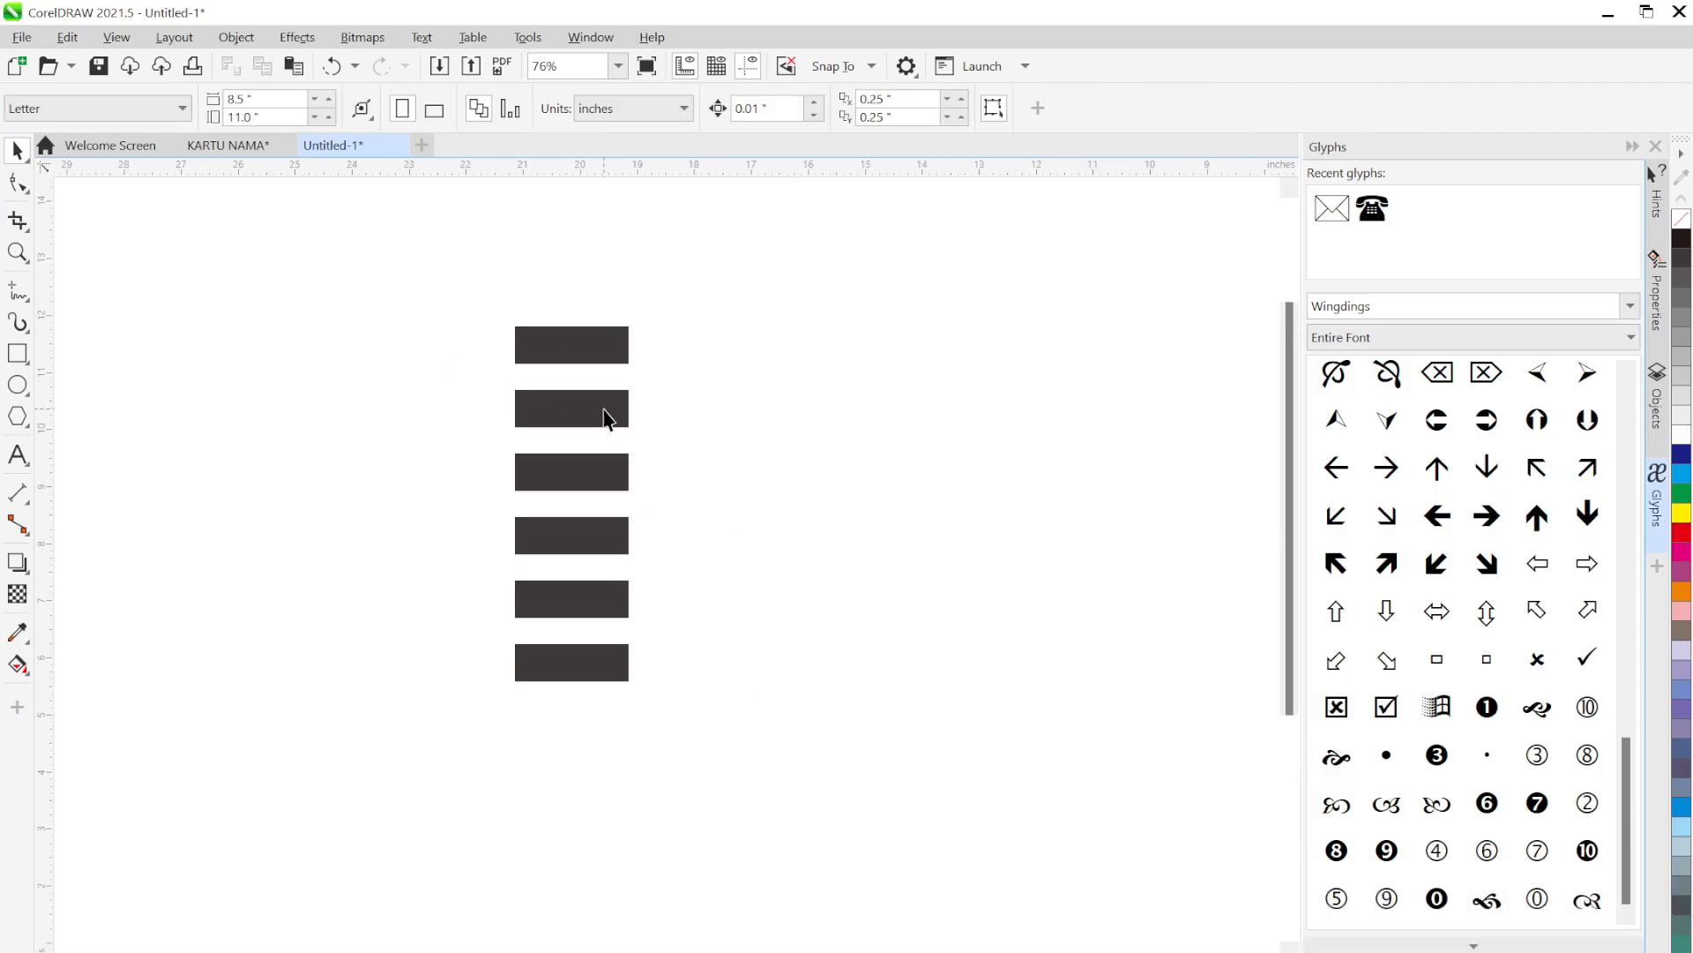
Shift several bars sideways so they are out of alignment
left_click_drag(607, 419, 635, 561)
left_click_drag(609, 540, 686, 565)
left_click_drag(586, 593, 492, 625)
left_click_drag(571, 661, 646, 702)
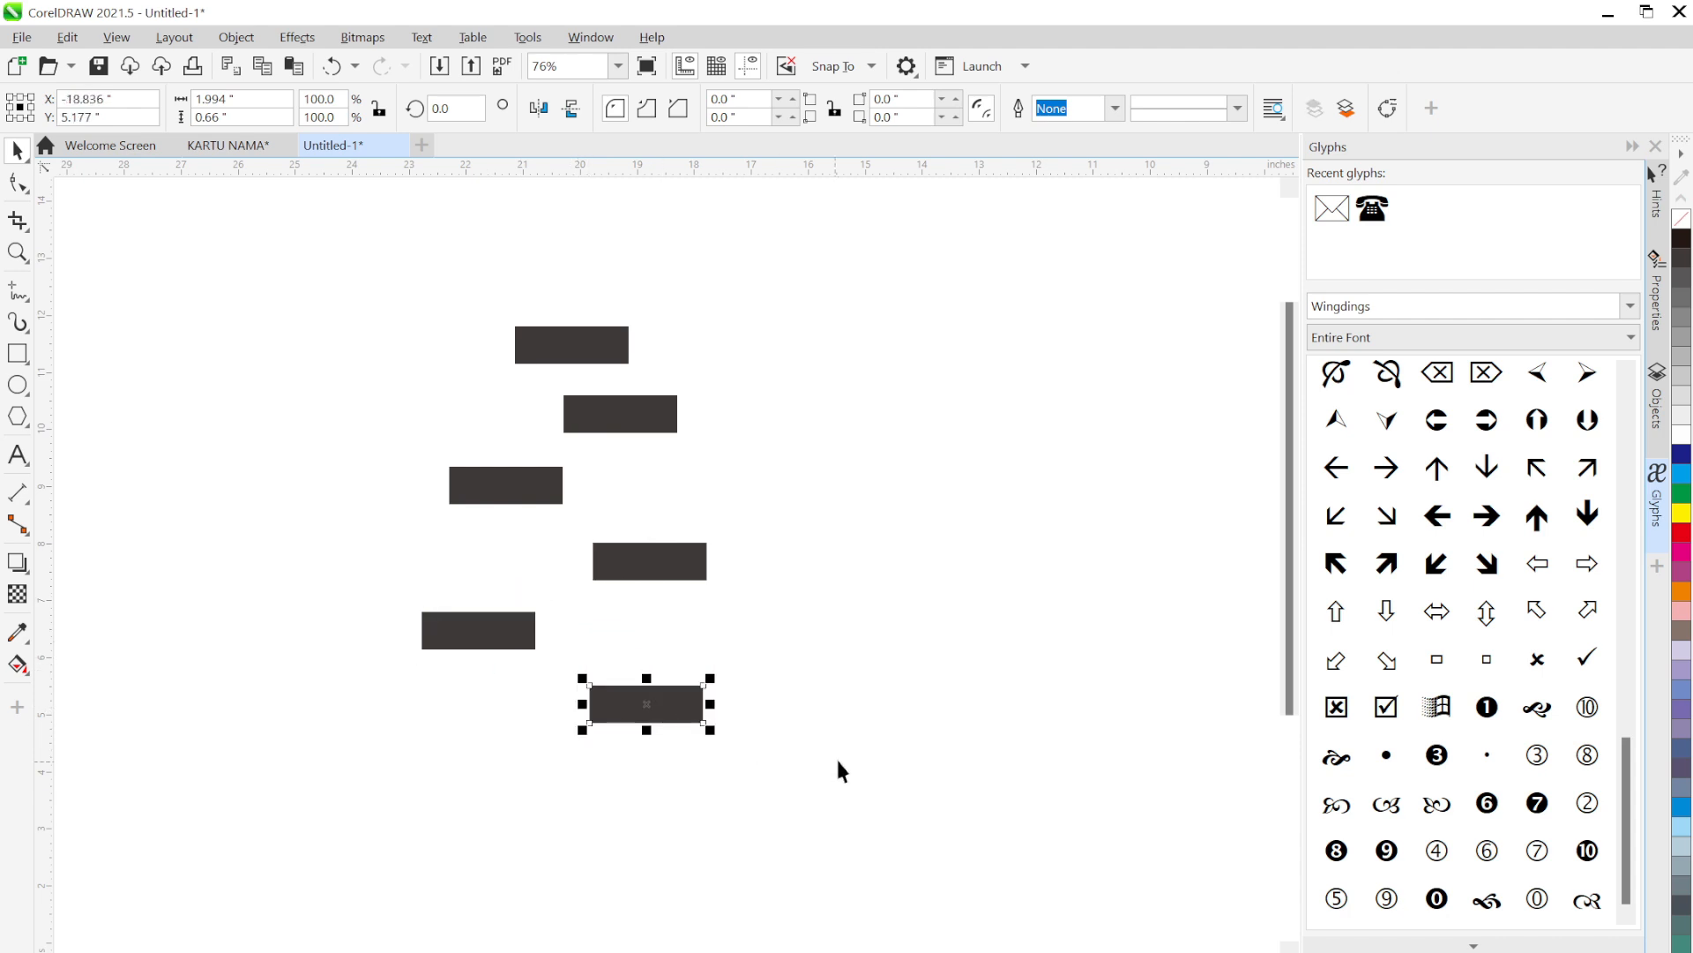
left_click(836, 816)
Resize the fifth, third, second, fourth and bottom bars to different lengths
left_click(531, 635)
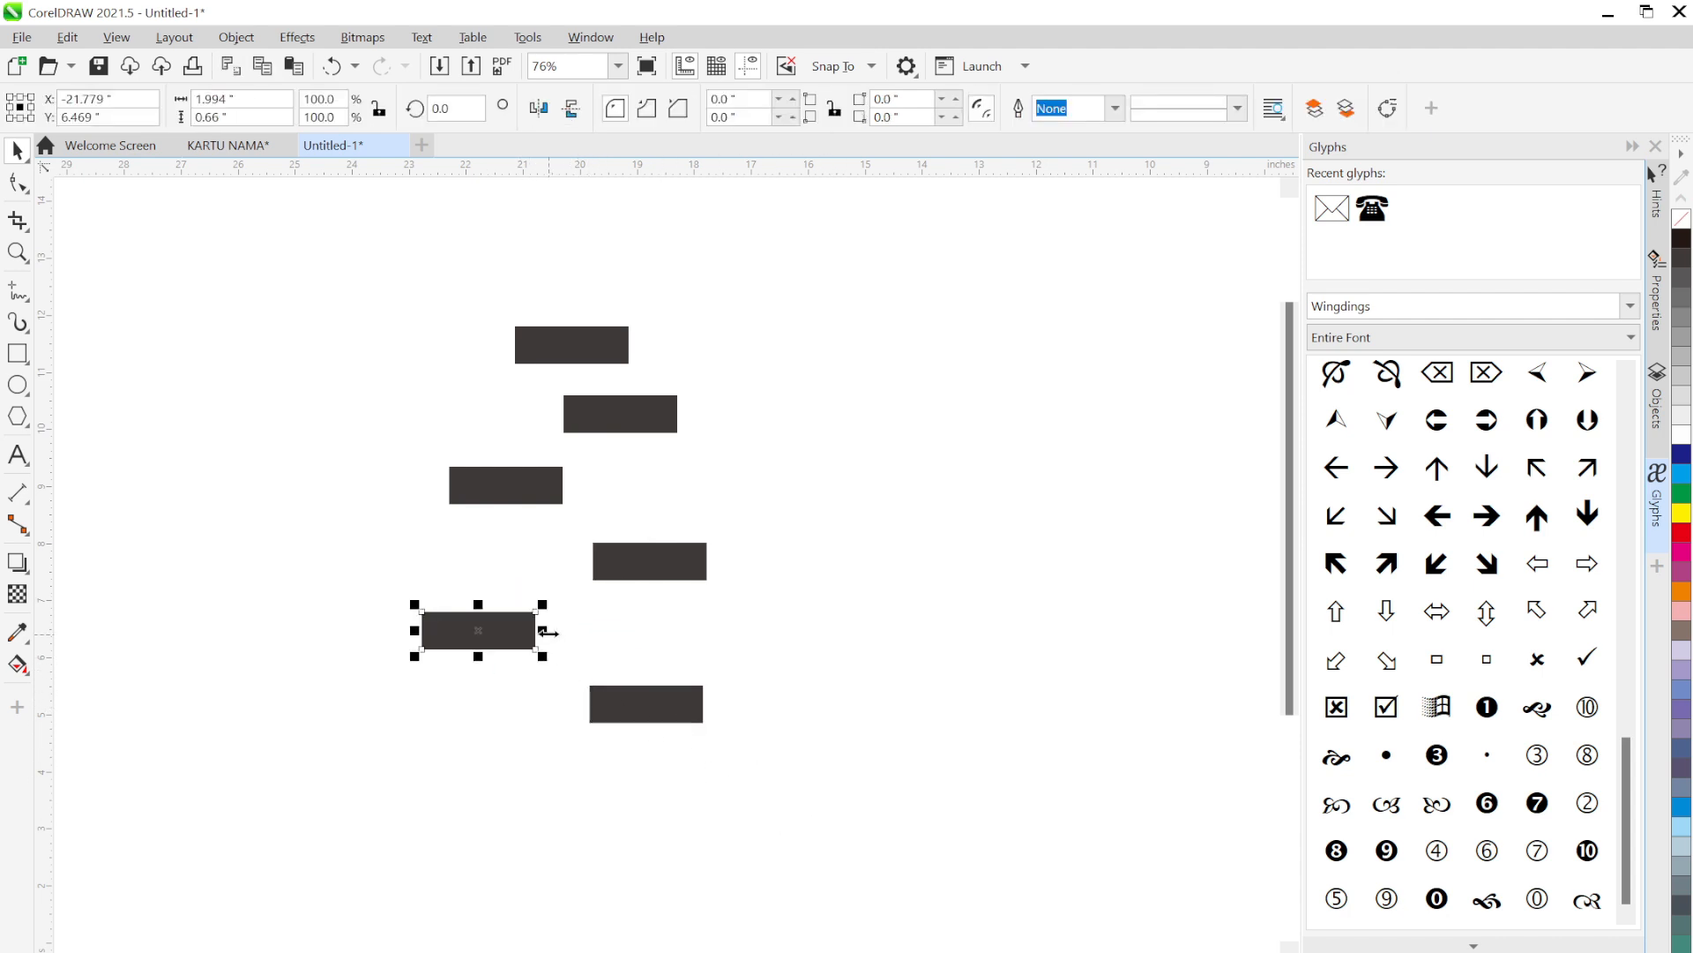
left_click_drag(547, 632, 627, 631)
left_click(552, 485)
left_click_drag(567, 485, 707, 486)
left_click(646, 404)
left_click_drag(678, 414, 628, 414)
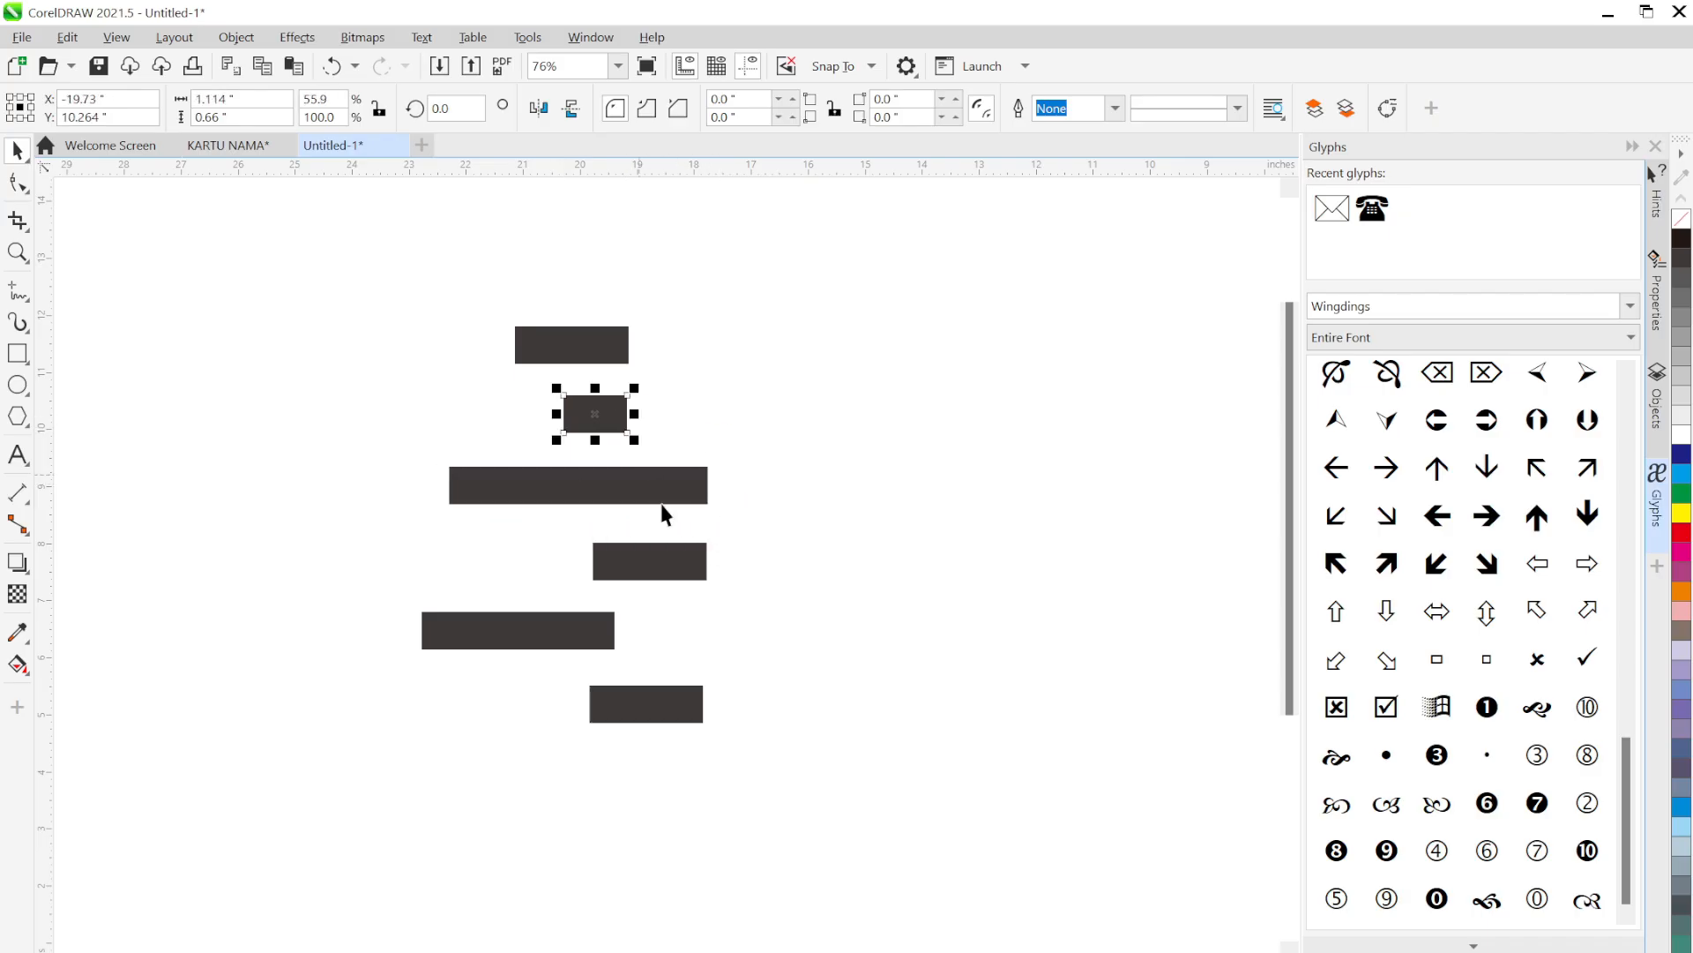
left_click(665, 567)
left_click_drag(585, 561, 568, 561)
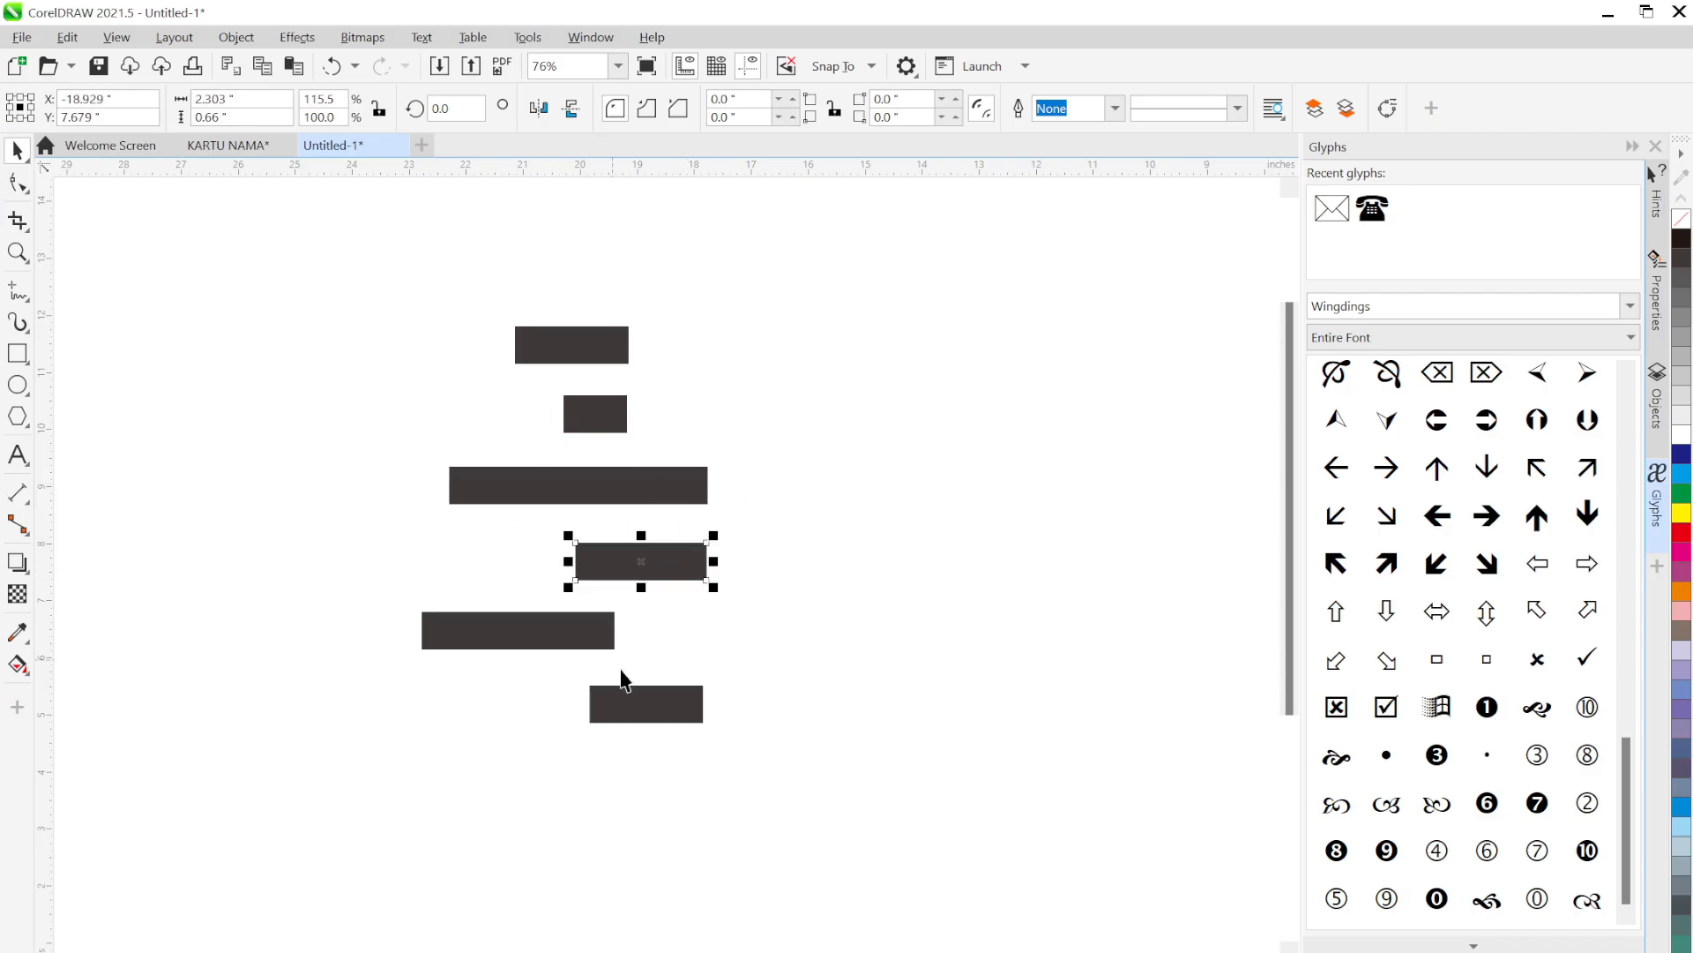
left_click(635, 706)
left_click_drag(583, 703, 552, 704)
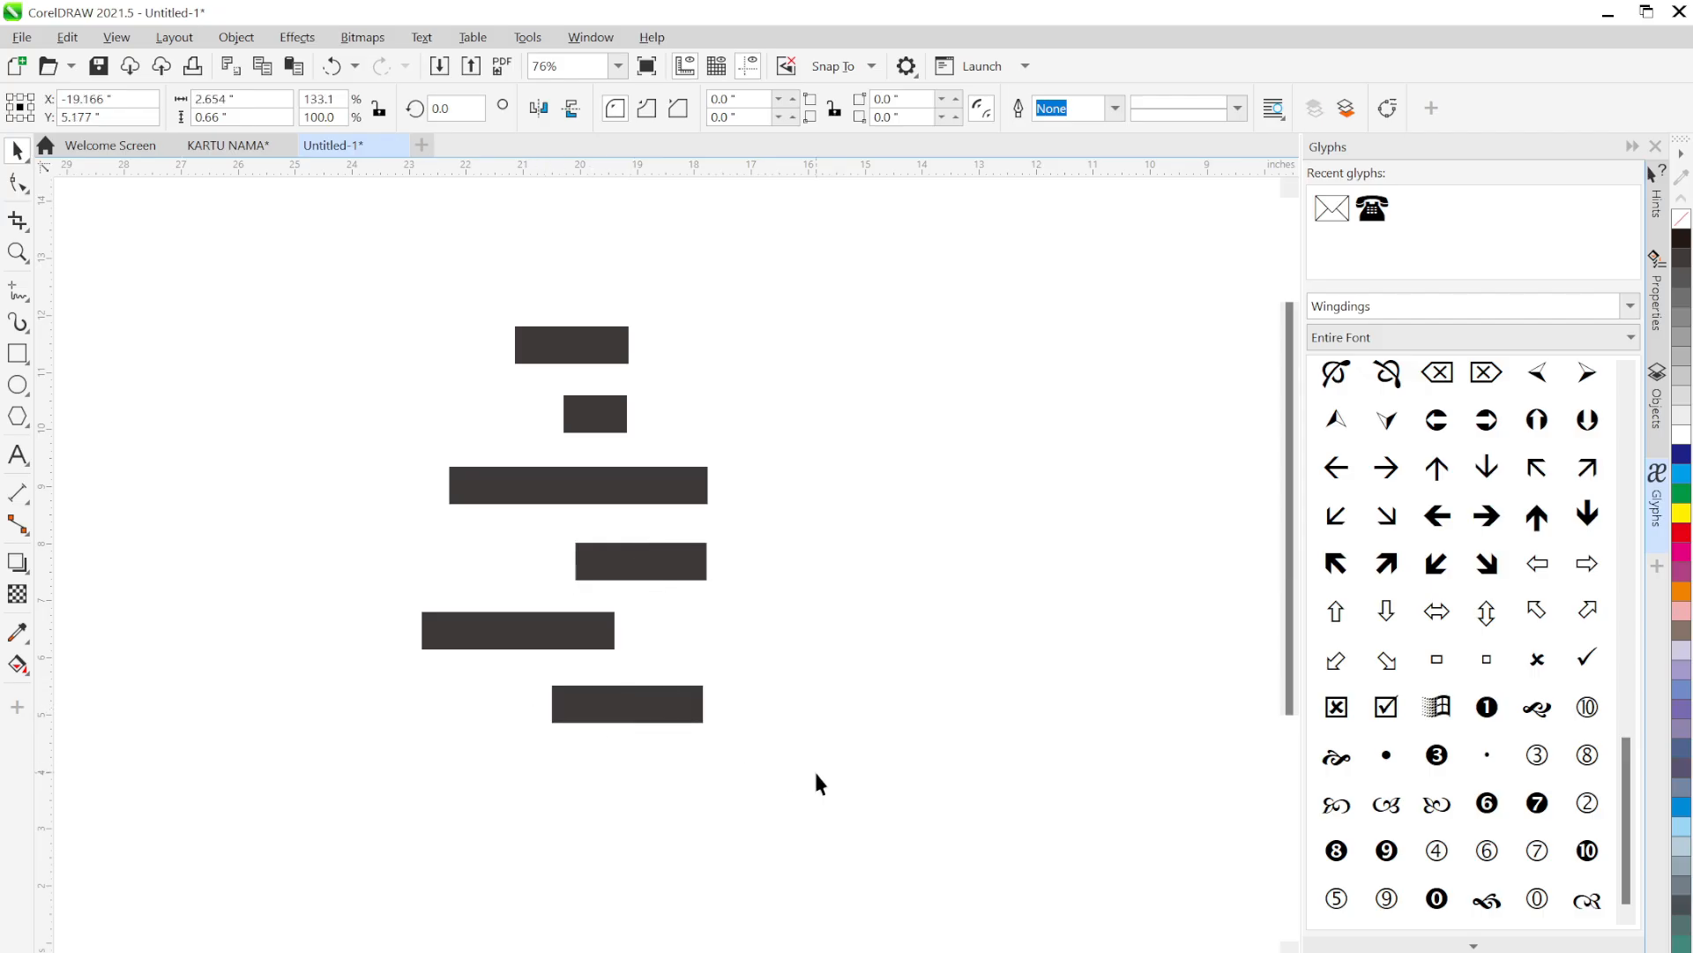
left_click(816, 774)
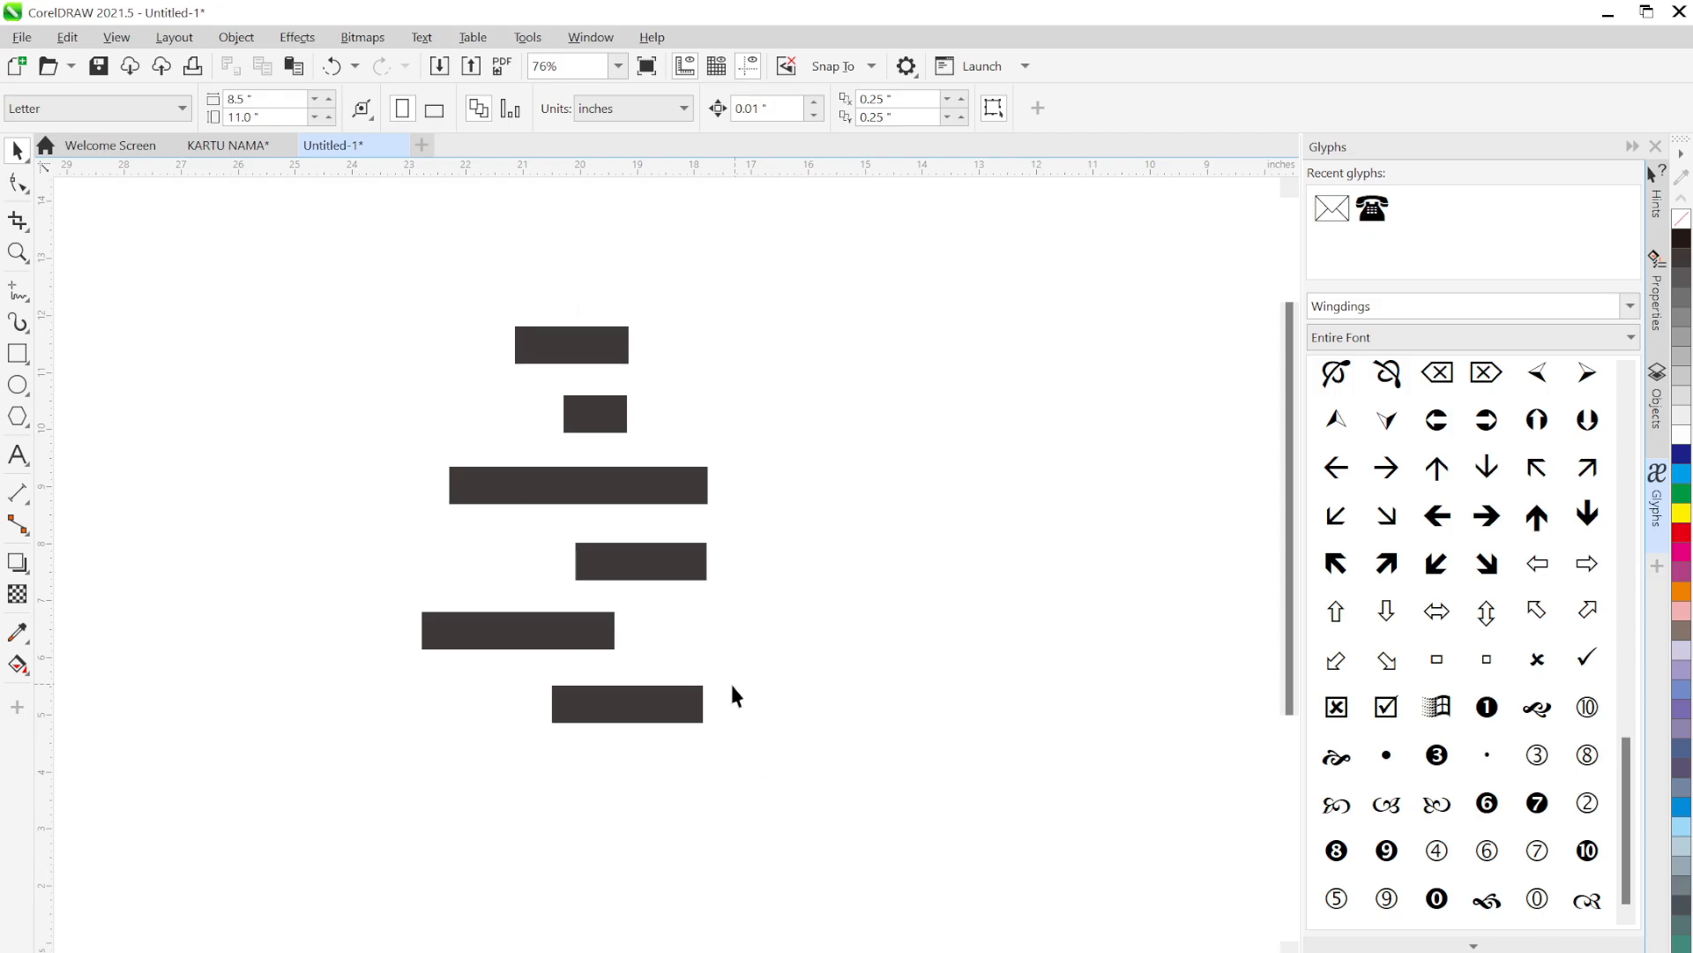
Select all six bars and try left, right and centre alignment with L, R and C
left_click_drag(813, 796, 367, 279)
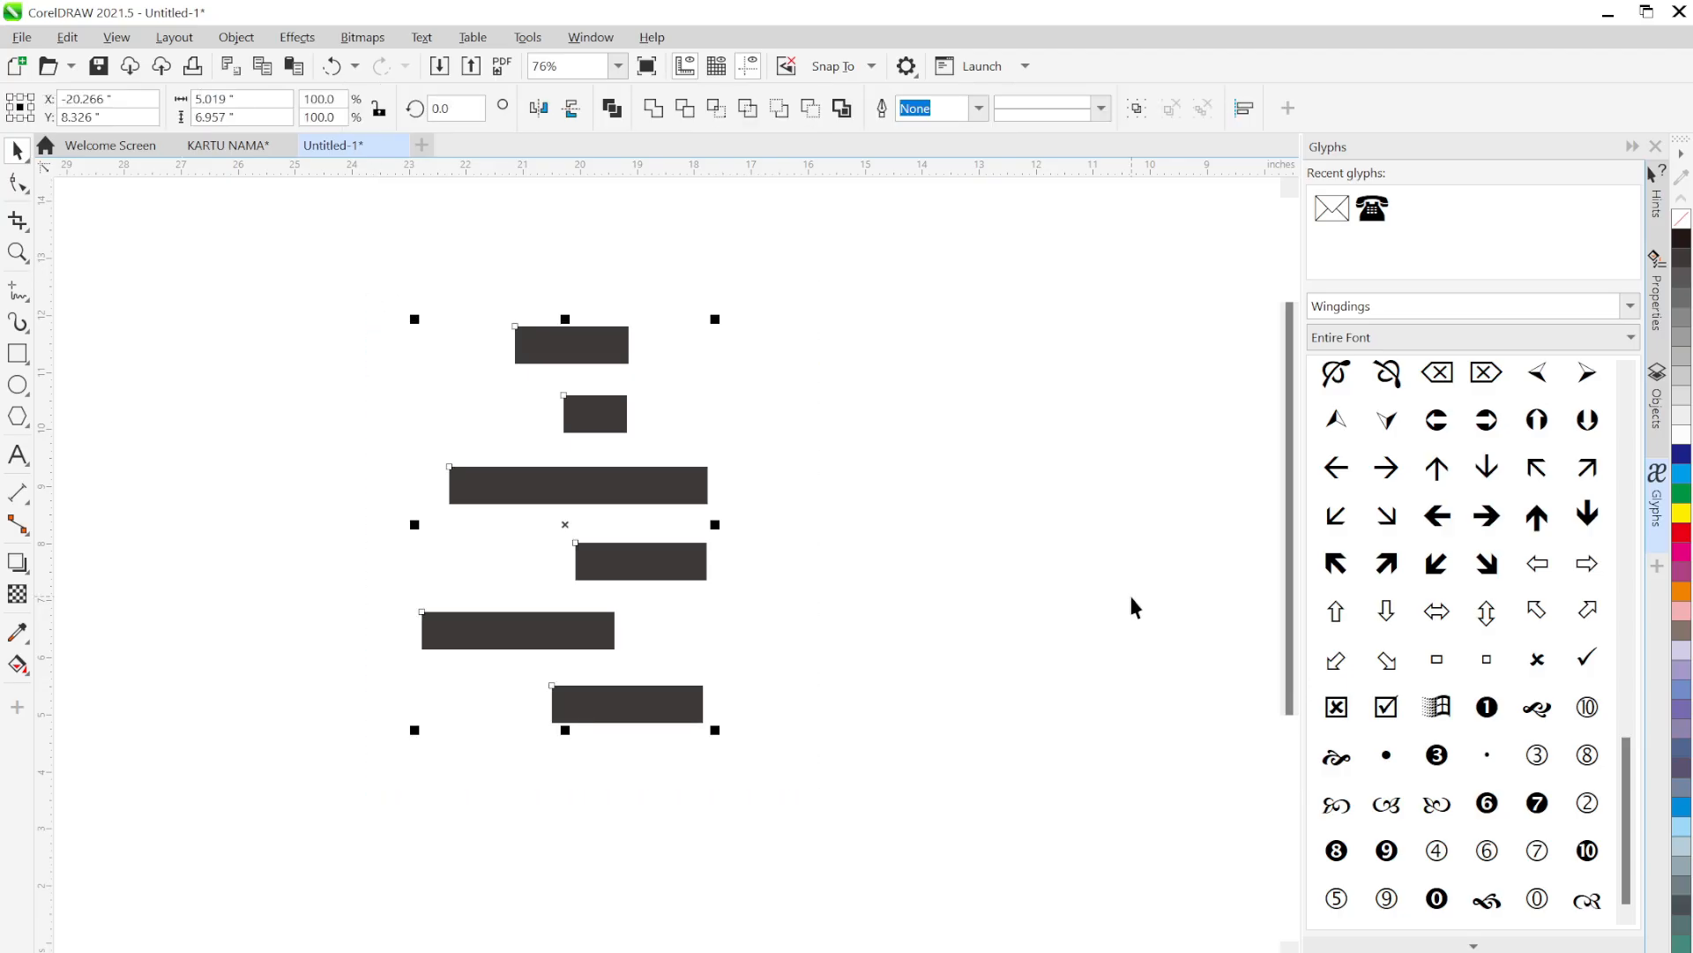
key("ctrl+z")
key("l")
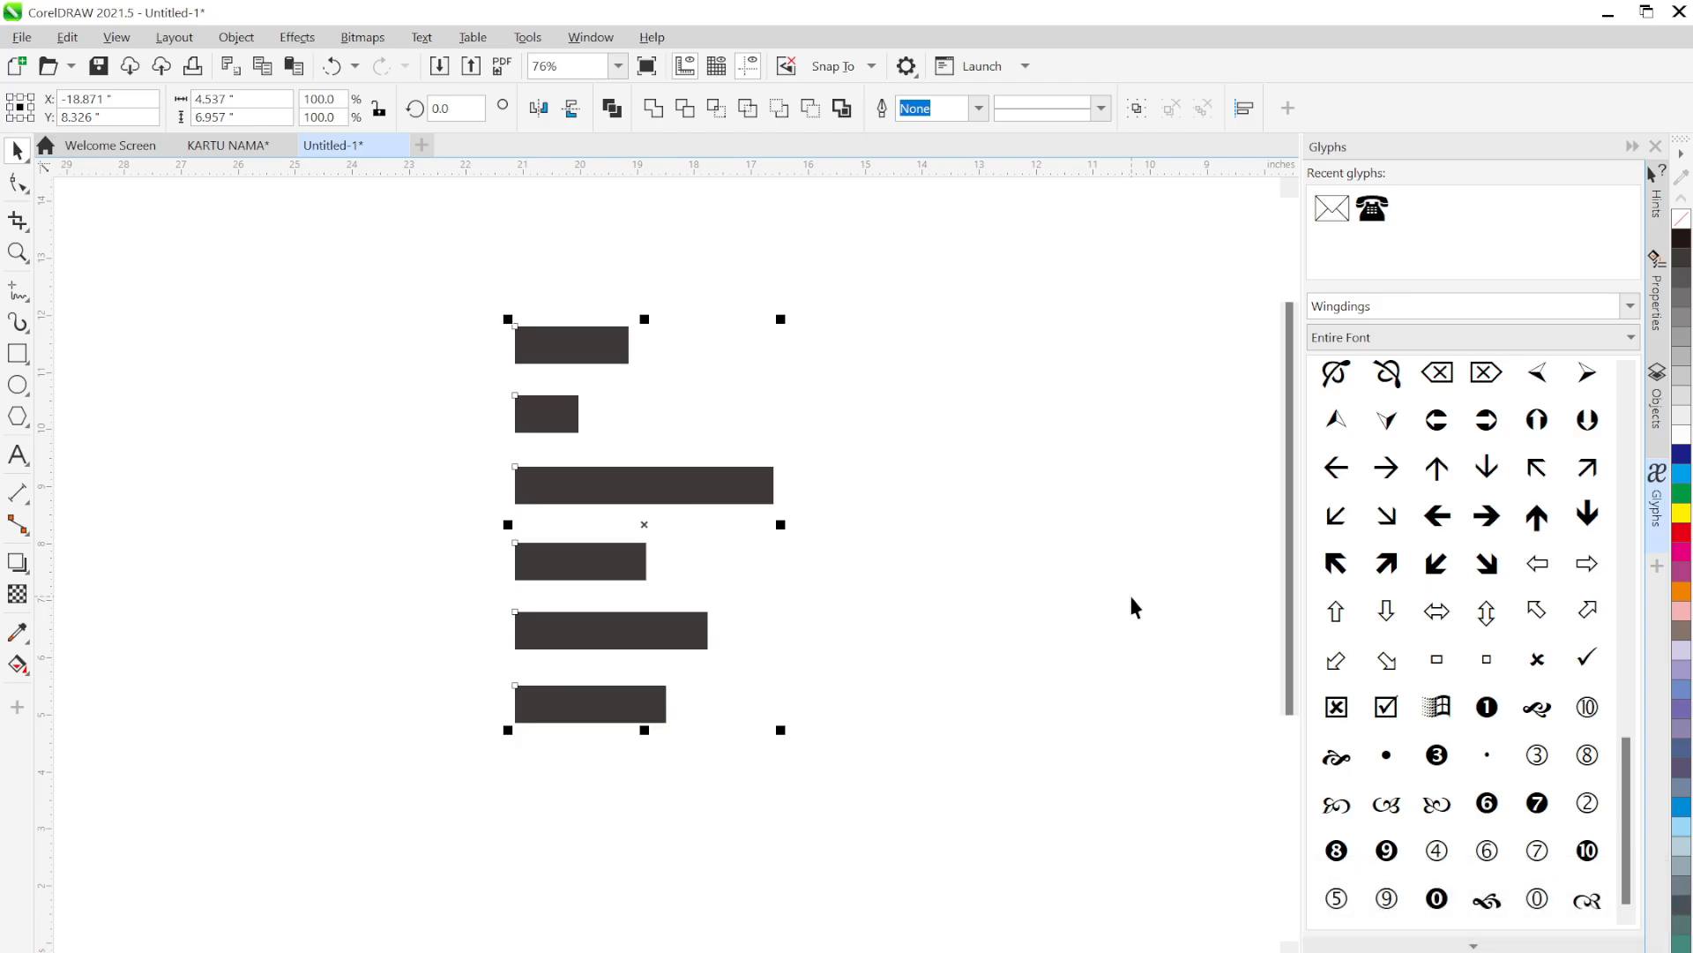
key("r")
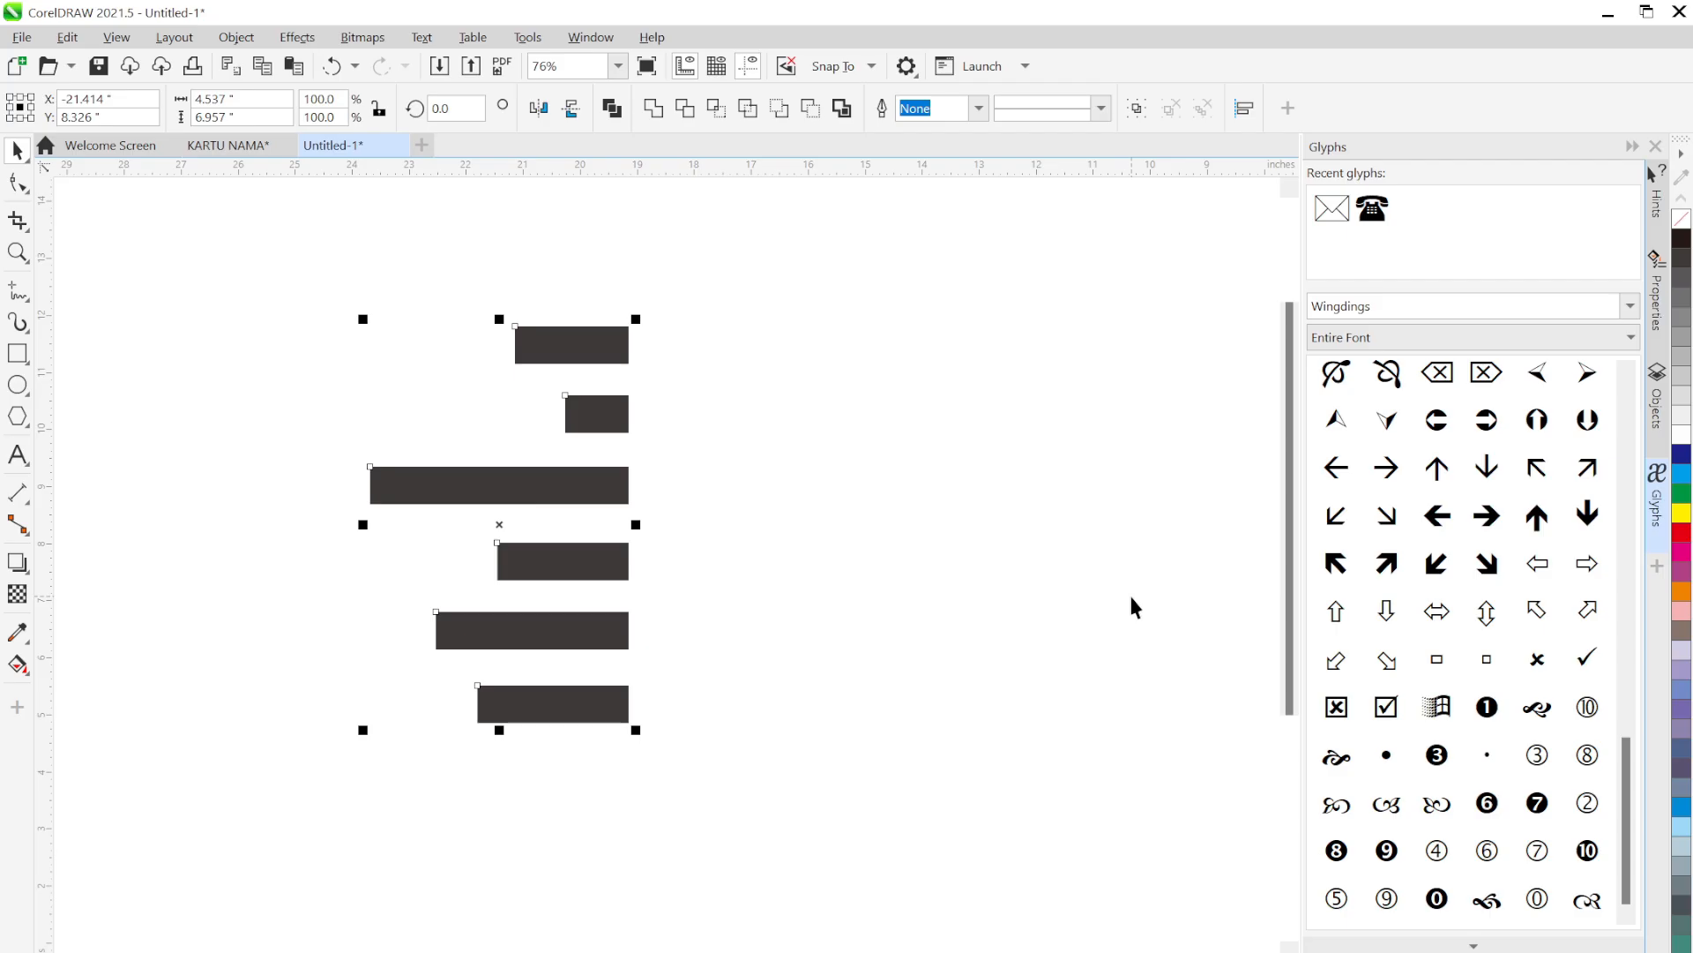
key("c")
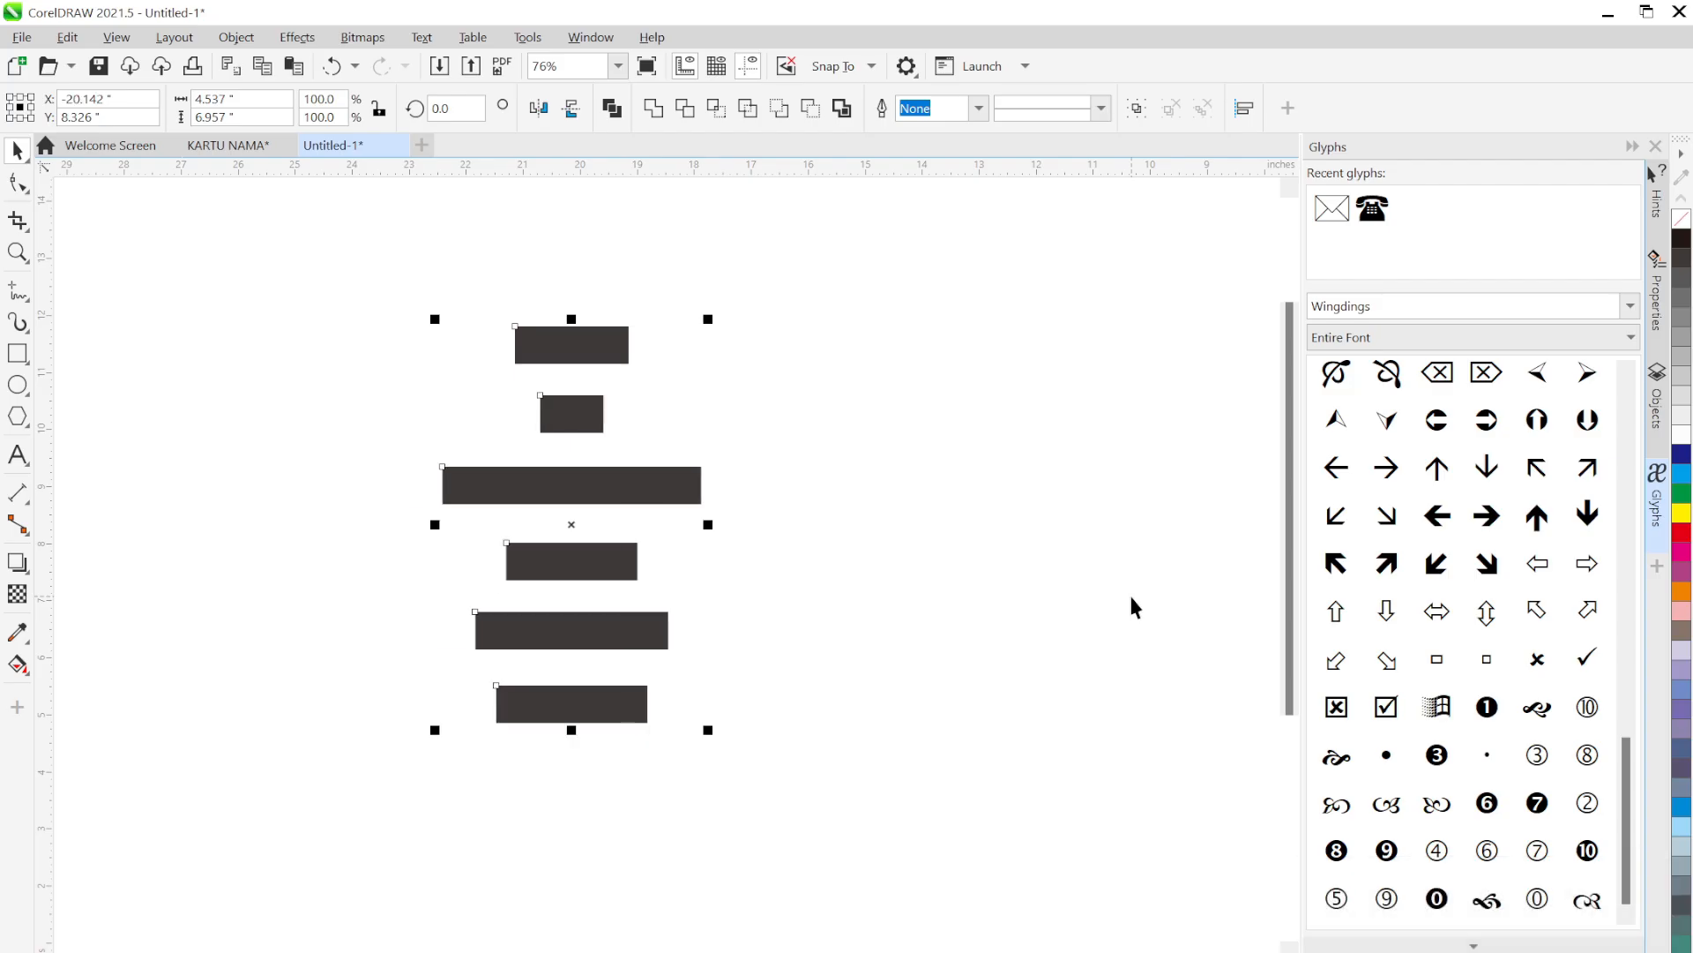
key("l")
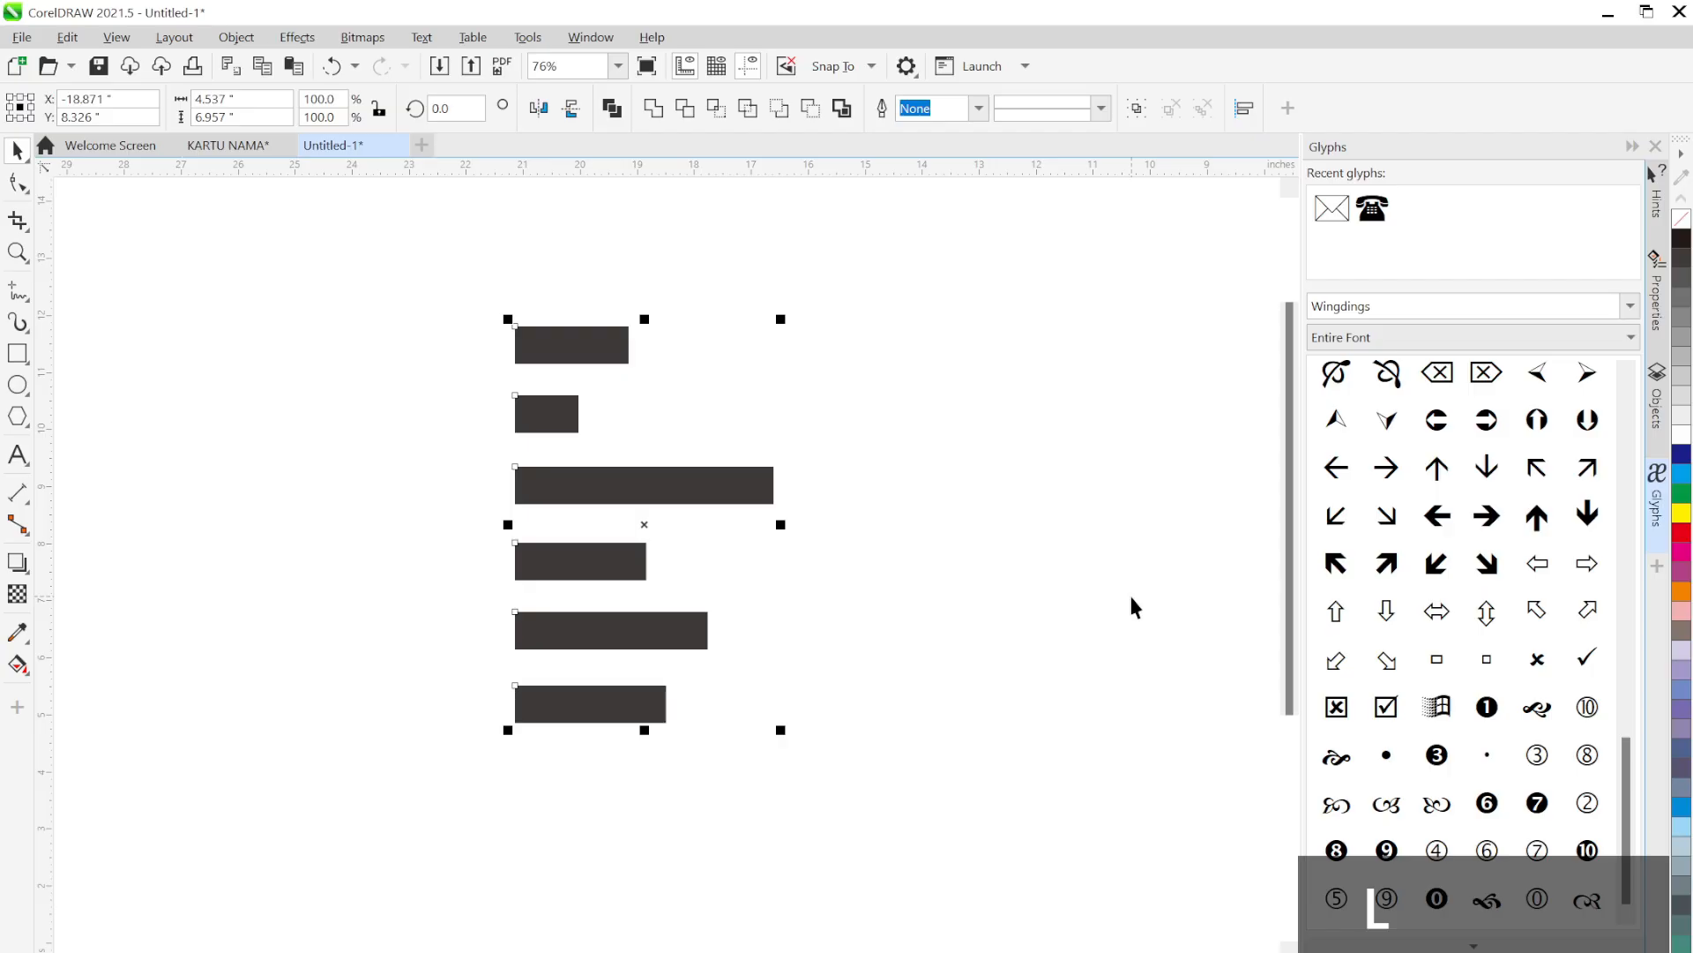
key("c")
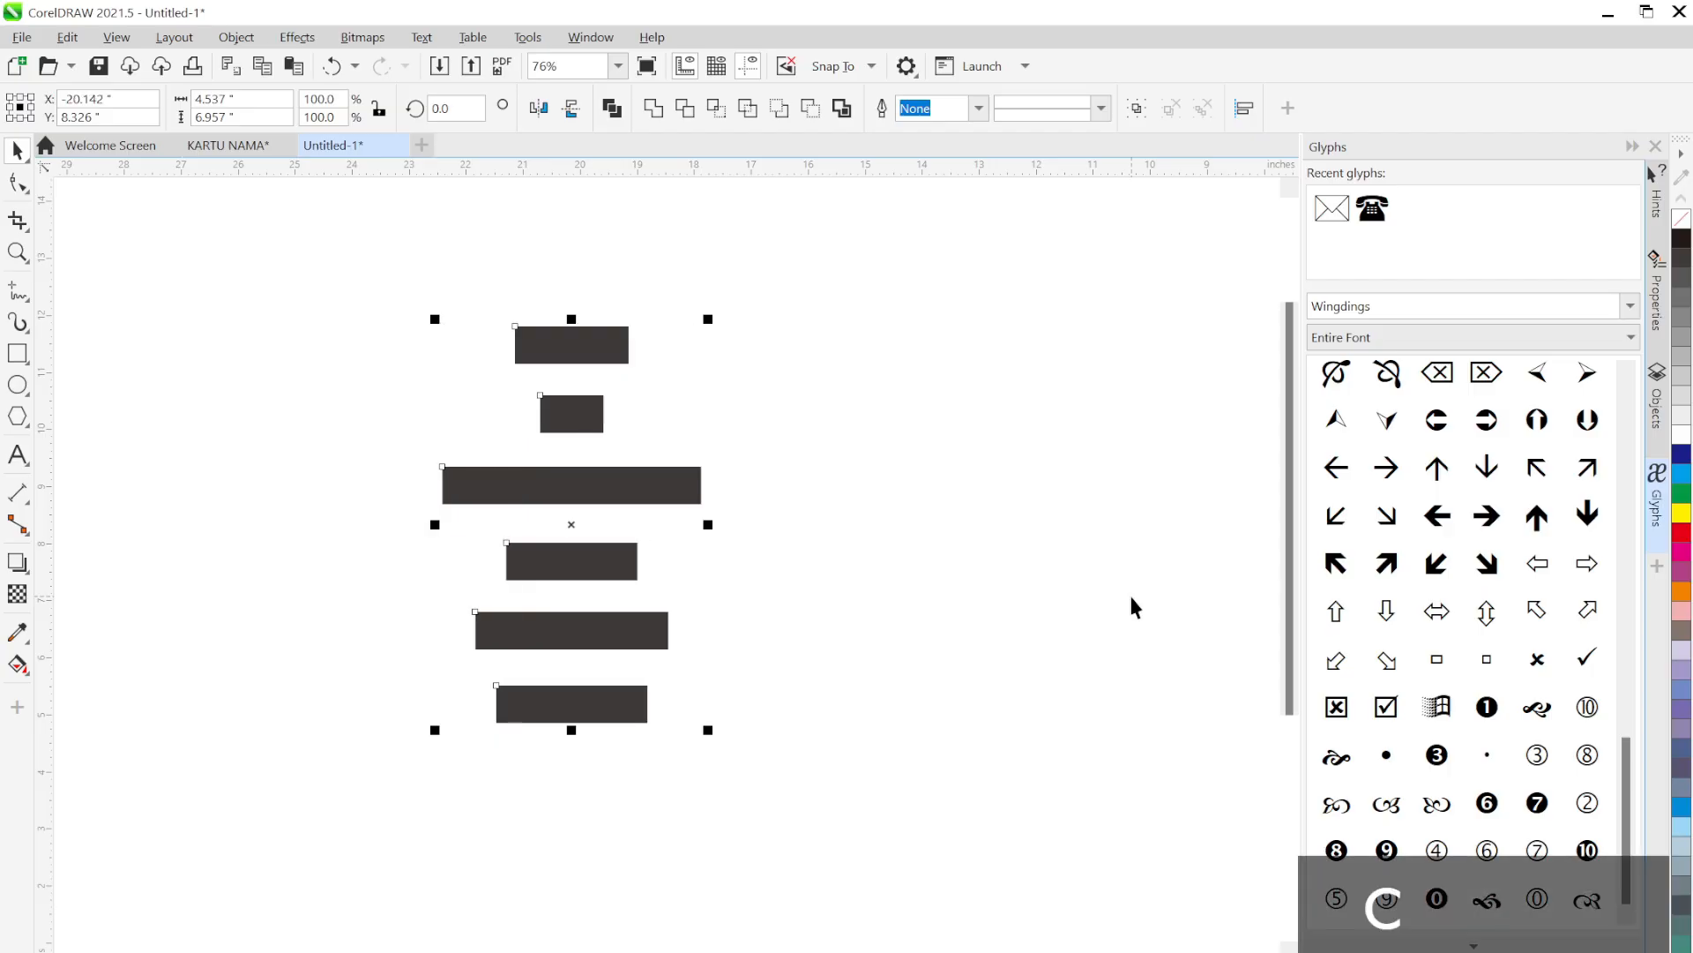
Align the six bars along their right edges with R
key("r")
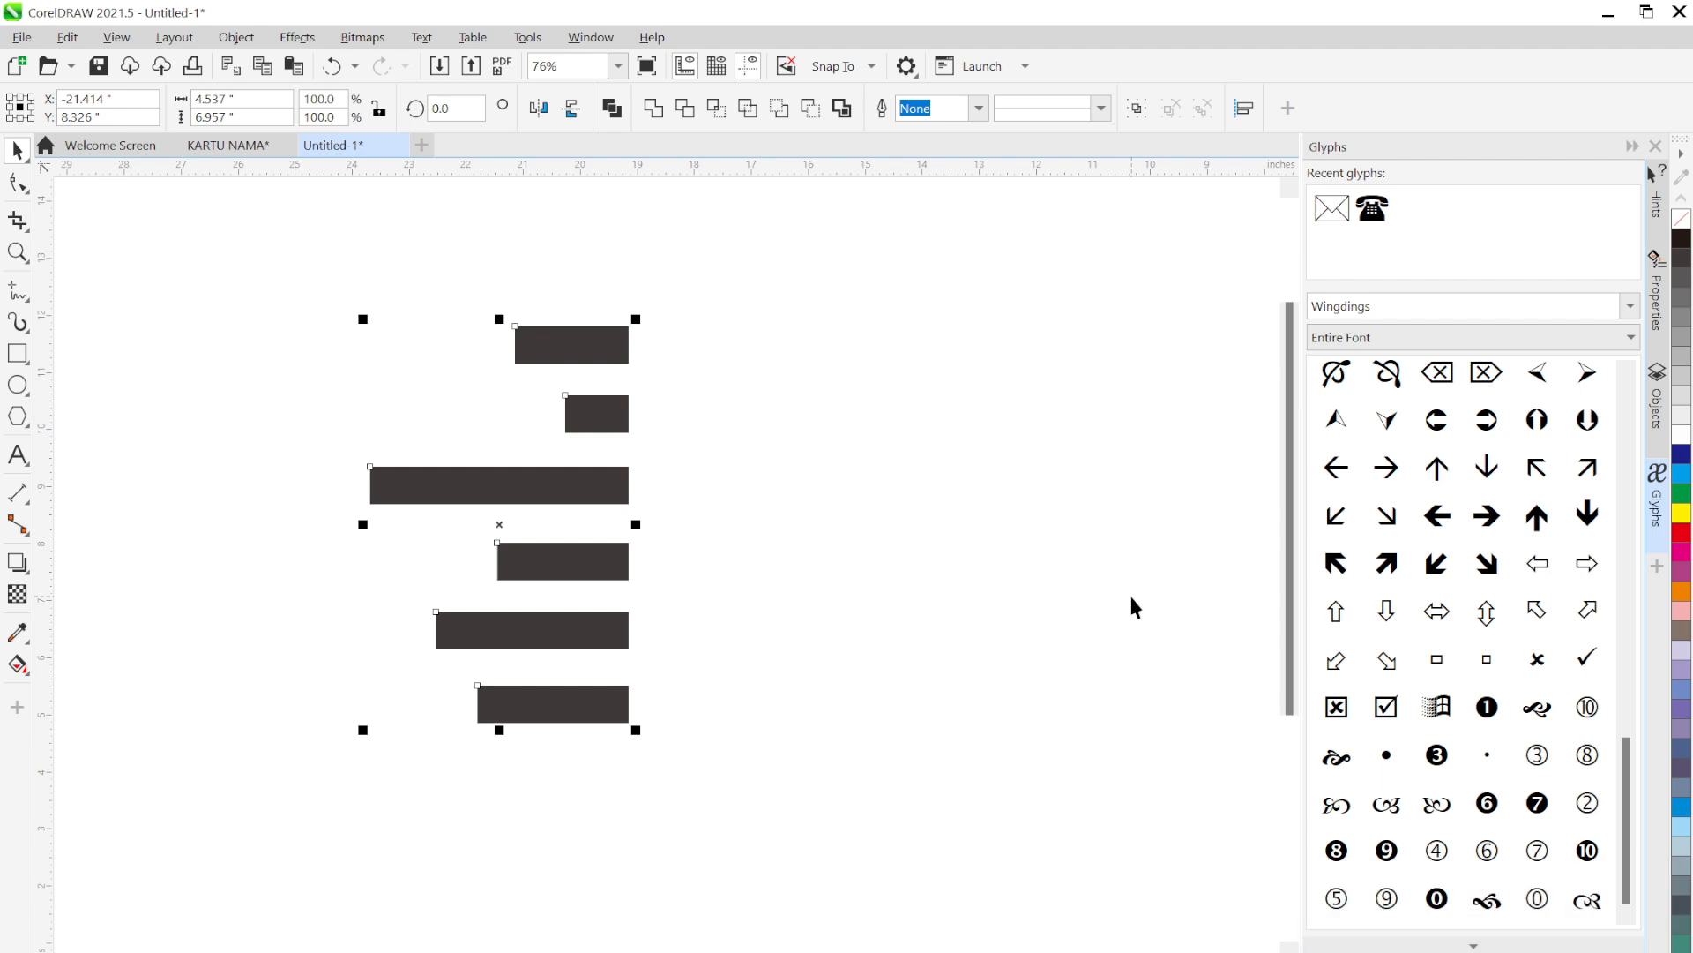
Rotate the six bars 90° upright and move them to different heights
left_click(917, 609)
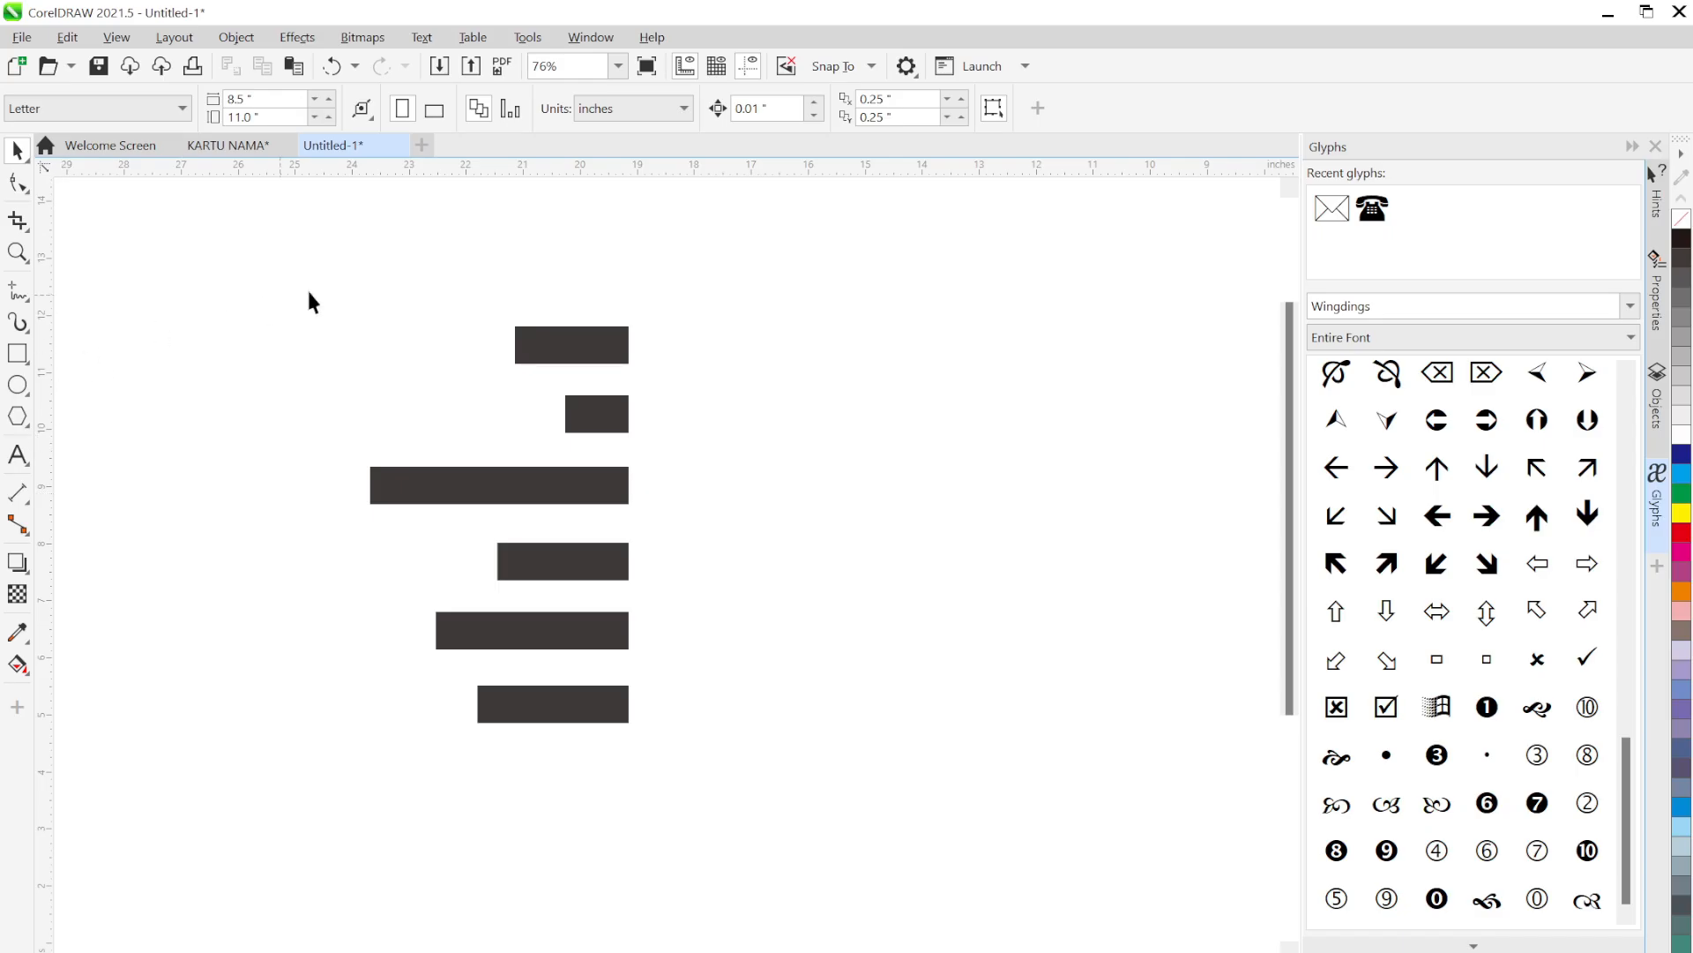
left_click_drag(227, 246, 778, 339)
left_click(628, 719)
left_click(805, 479)
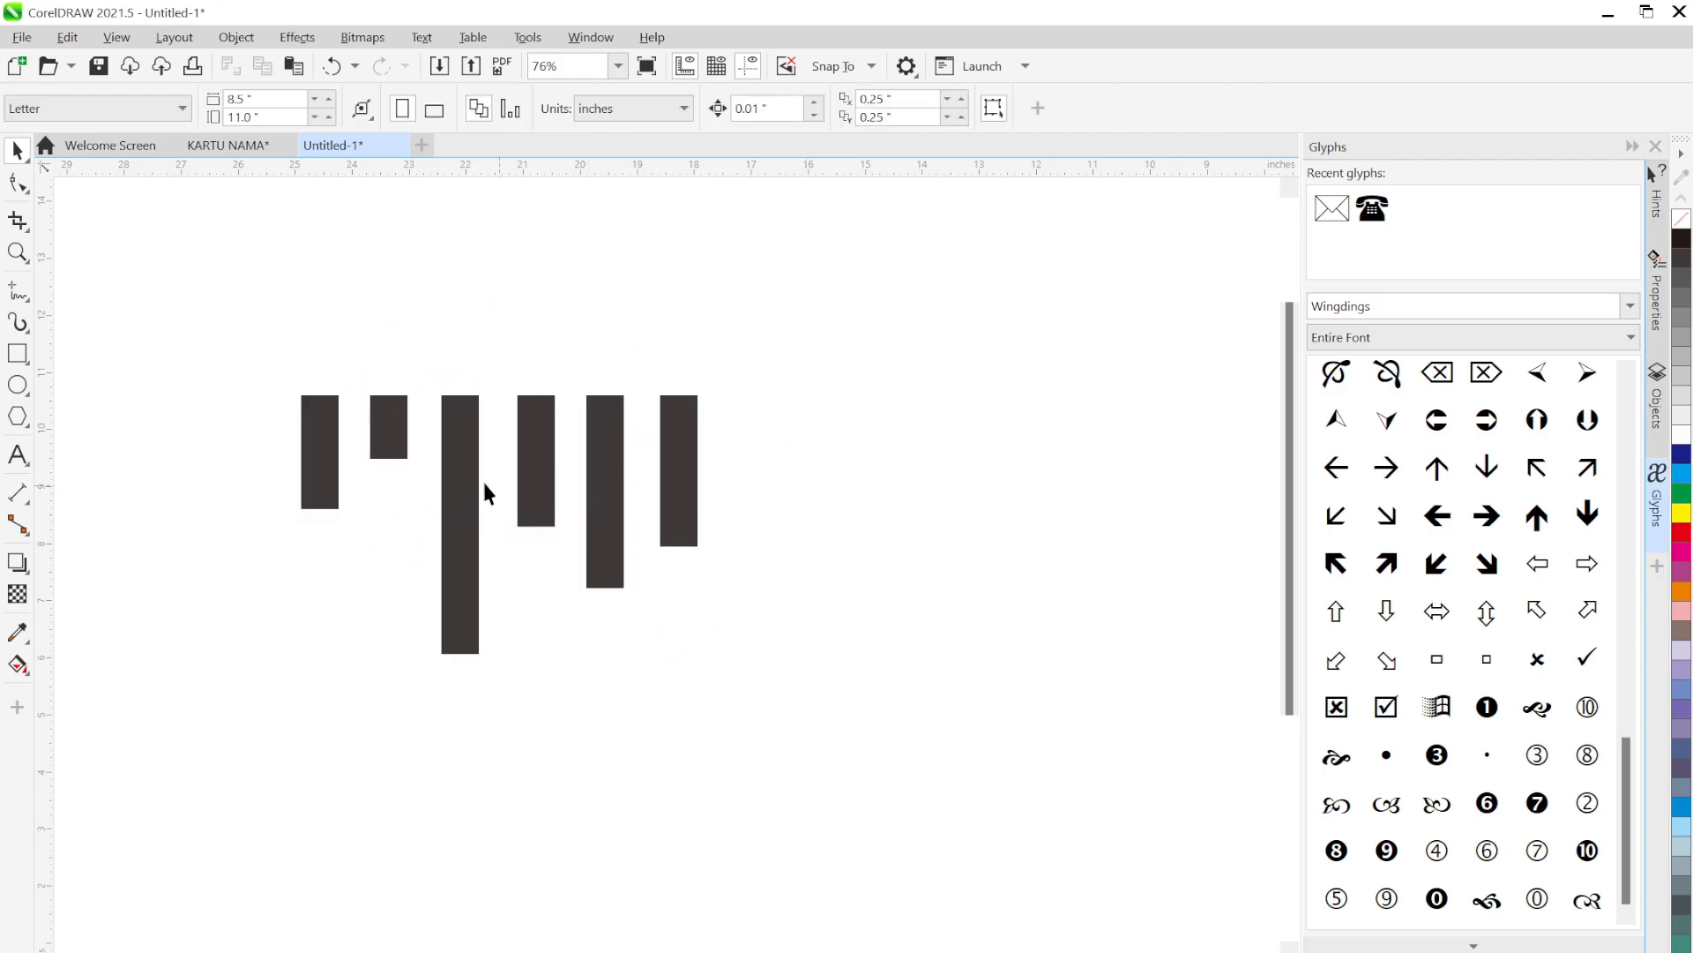
left_click_drag(395, 438, 484, 366)
left_click_drag(547, 442, 563, 422)
left_click_drag(621, 463, 650, 535)
left_click_drag(696, 480, 727, 448)
left_click_drag(330, 468, 341, 420)
left_click(896, 741)
Select the upright bars and try top and bottom alignment, ending with E (vertical centres)
left_click_drag(991, 753, 235, 260)
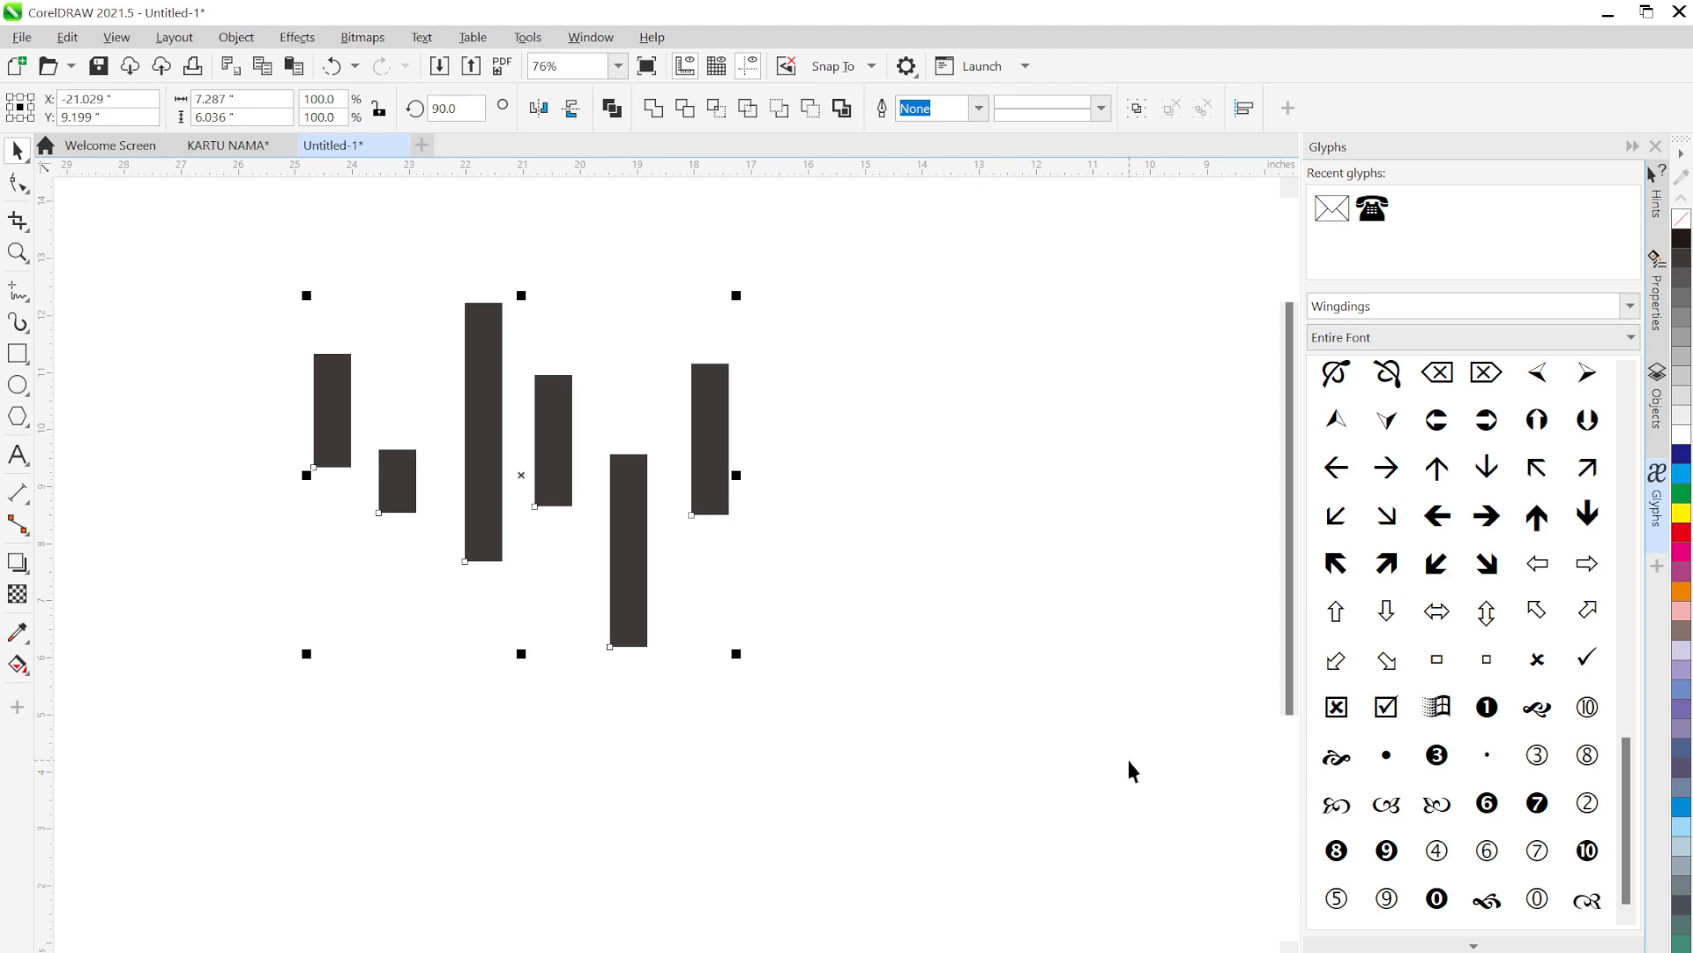
key("t")
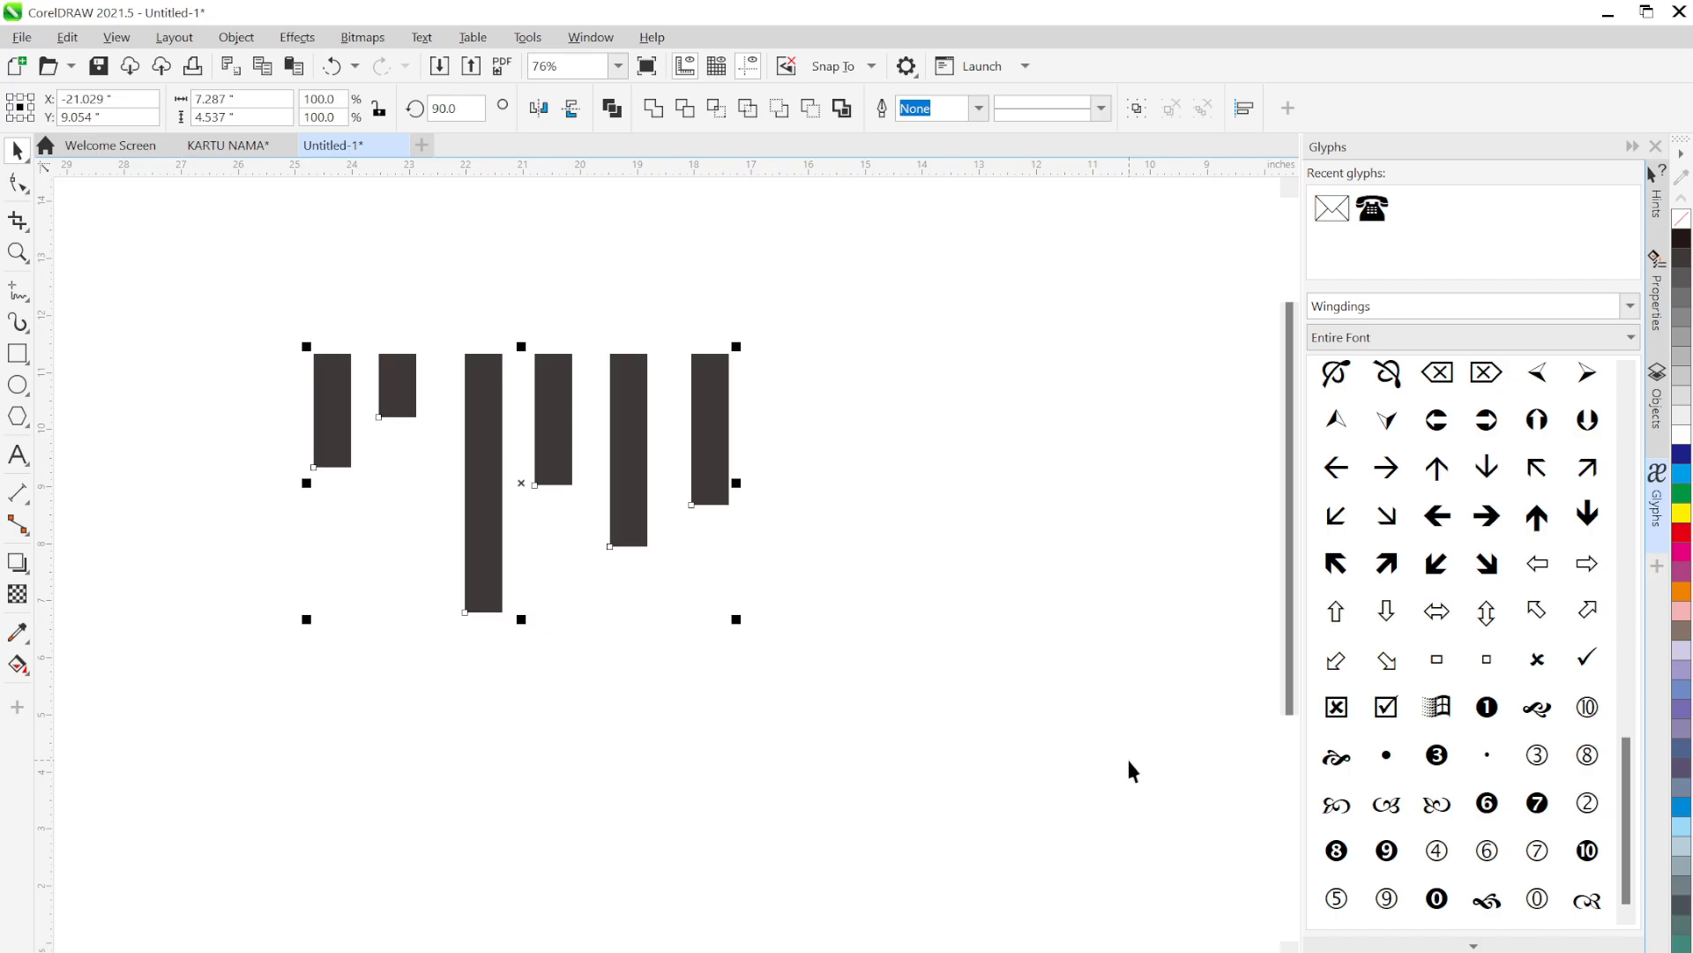
key("b")
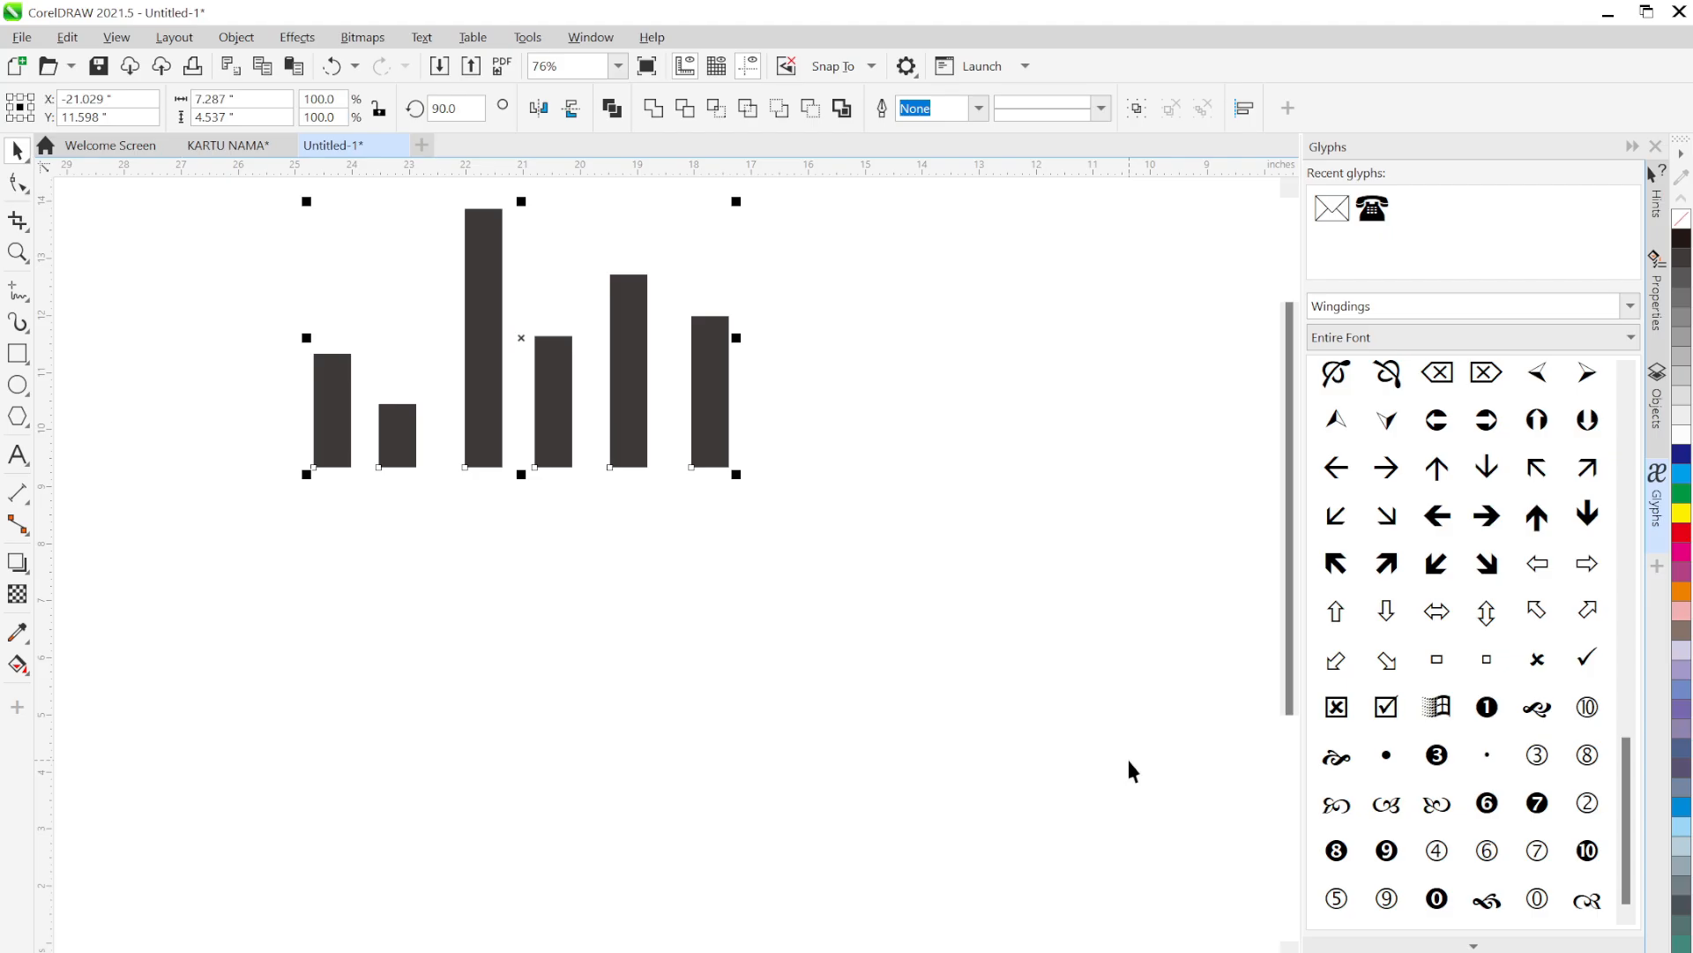
key("e")
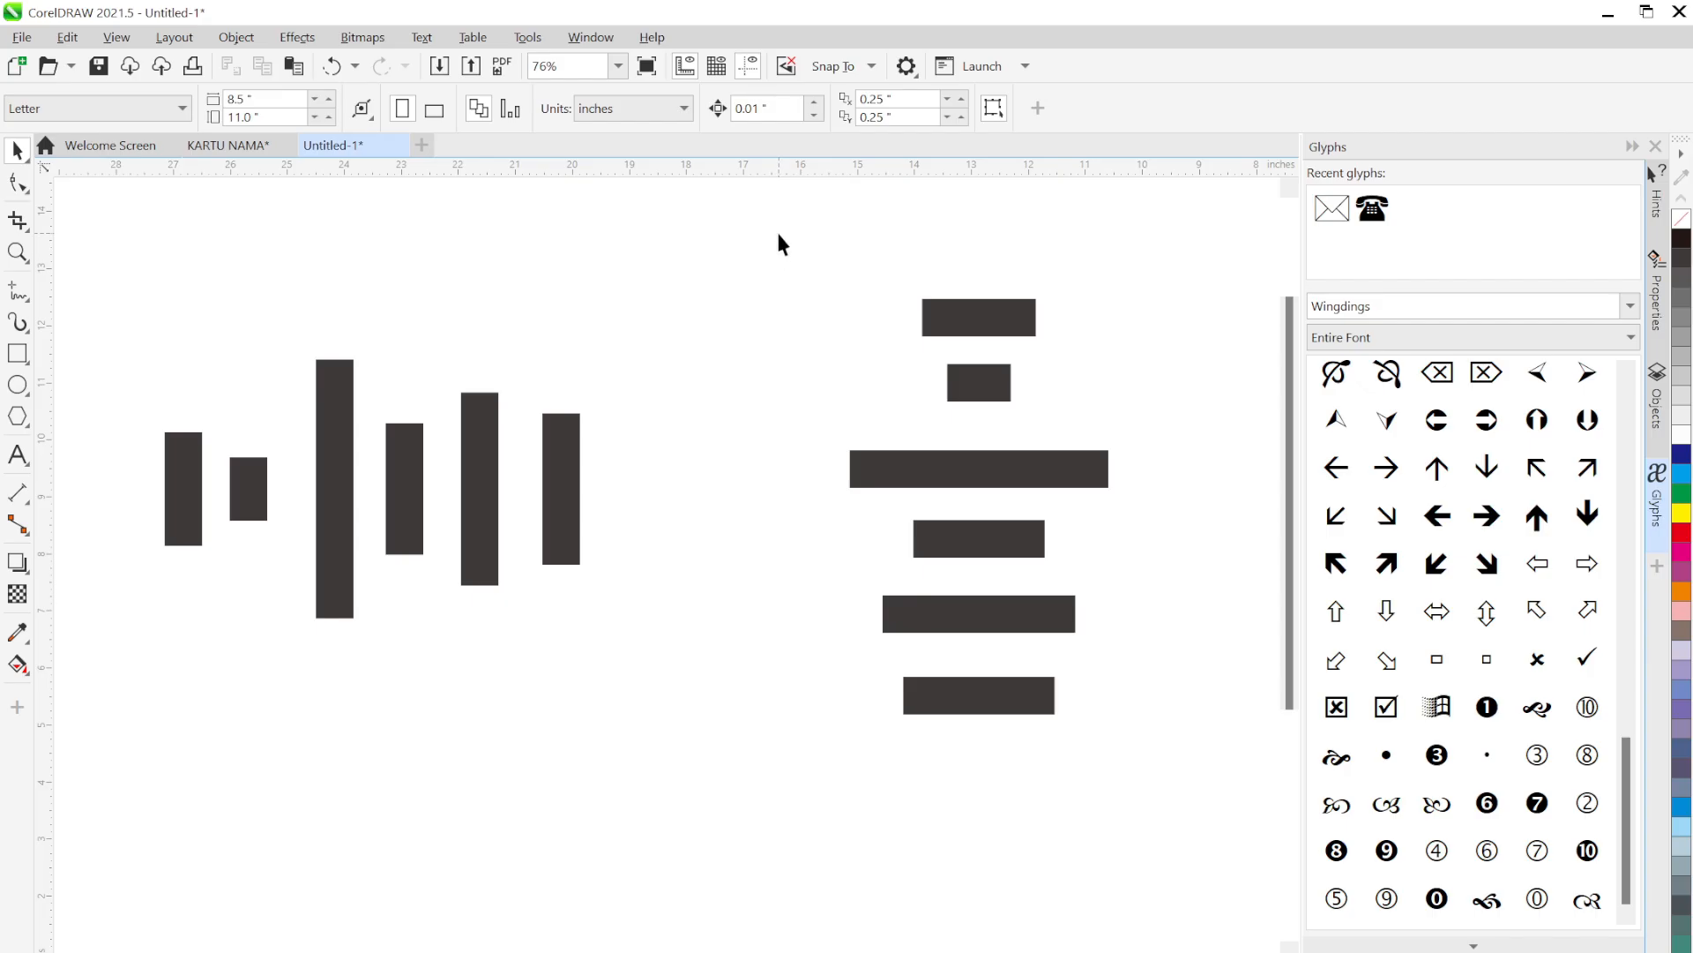
Space the horizontal bars evenly top to bottom and the upright bars evenly left to right
left_click_drag(779, 234, 1148, 794)
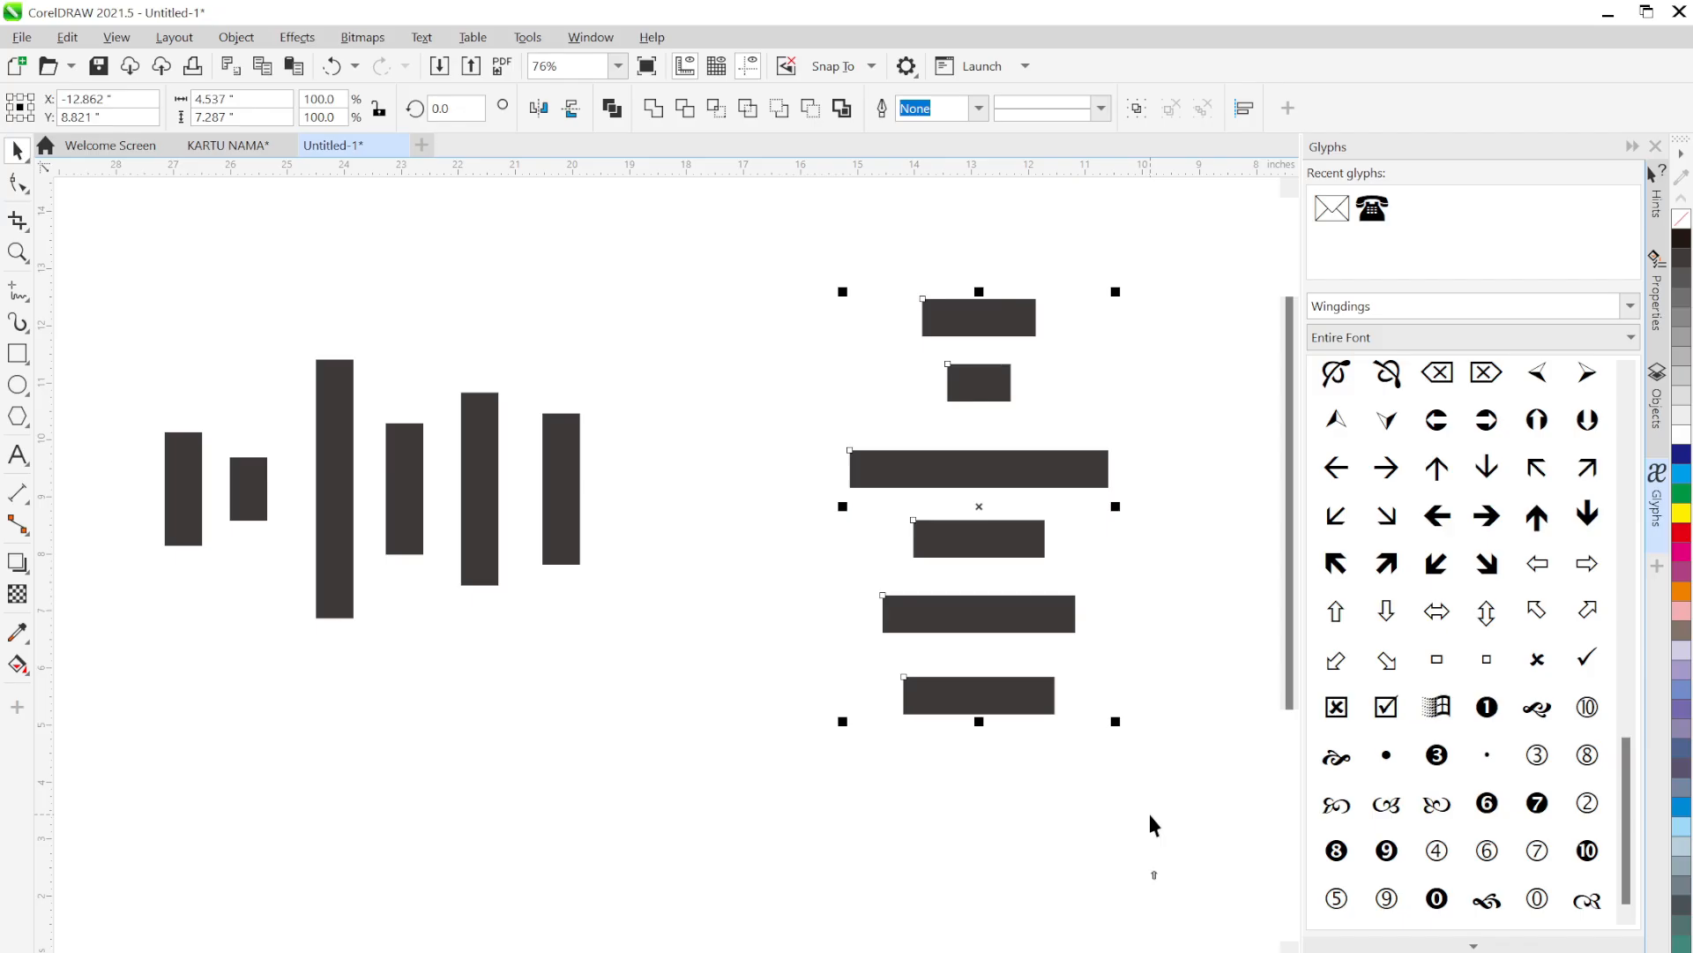
key("shift+a")
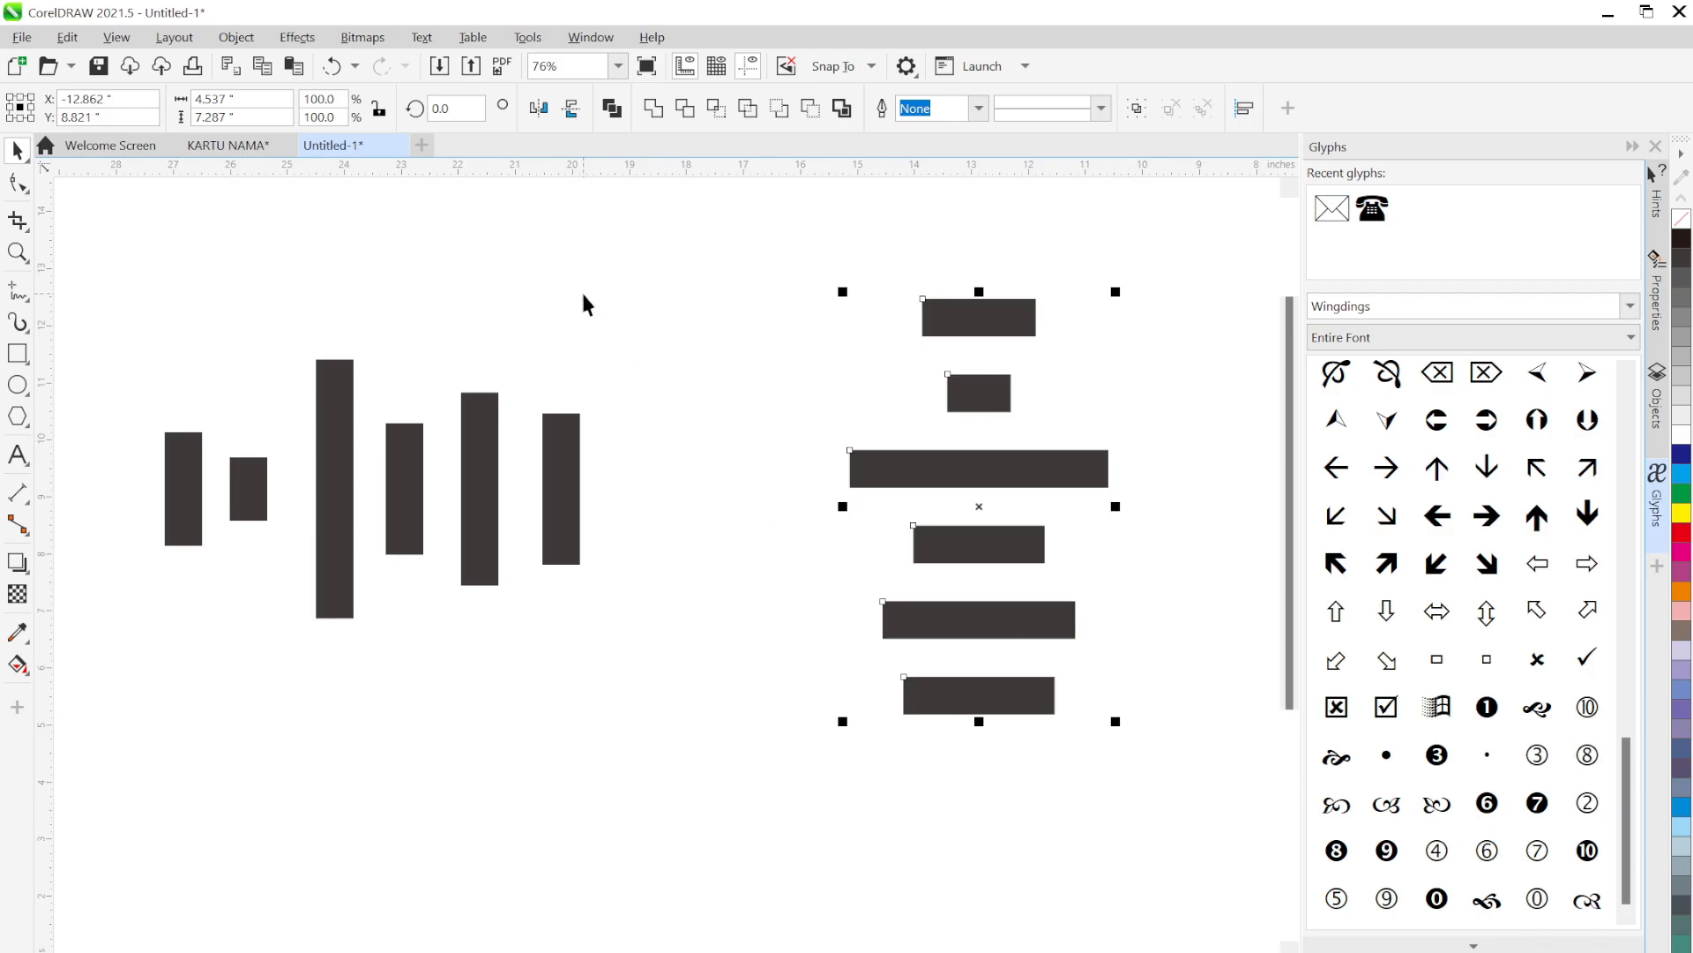
left_click_drag(633, 265, 135, 743)
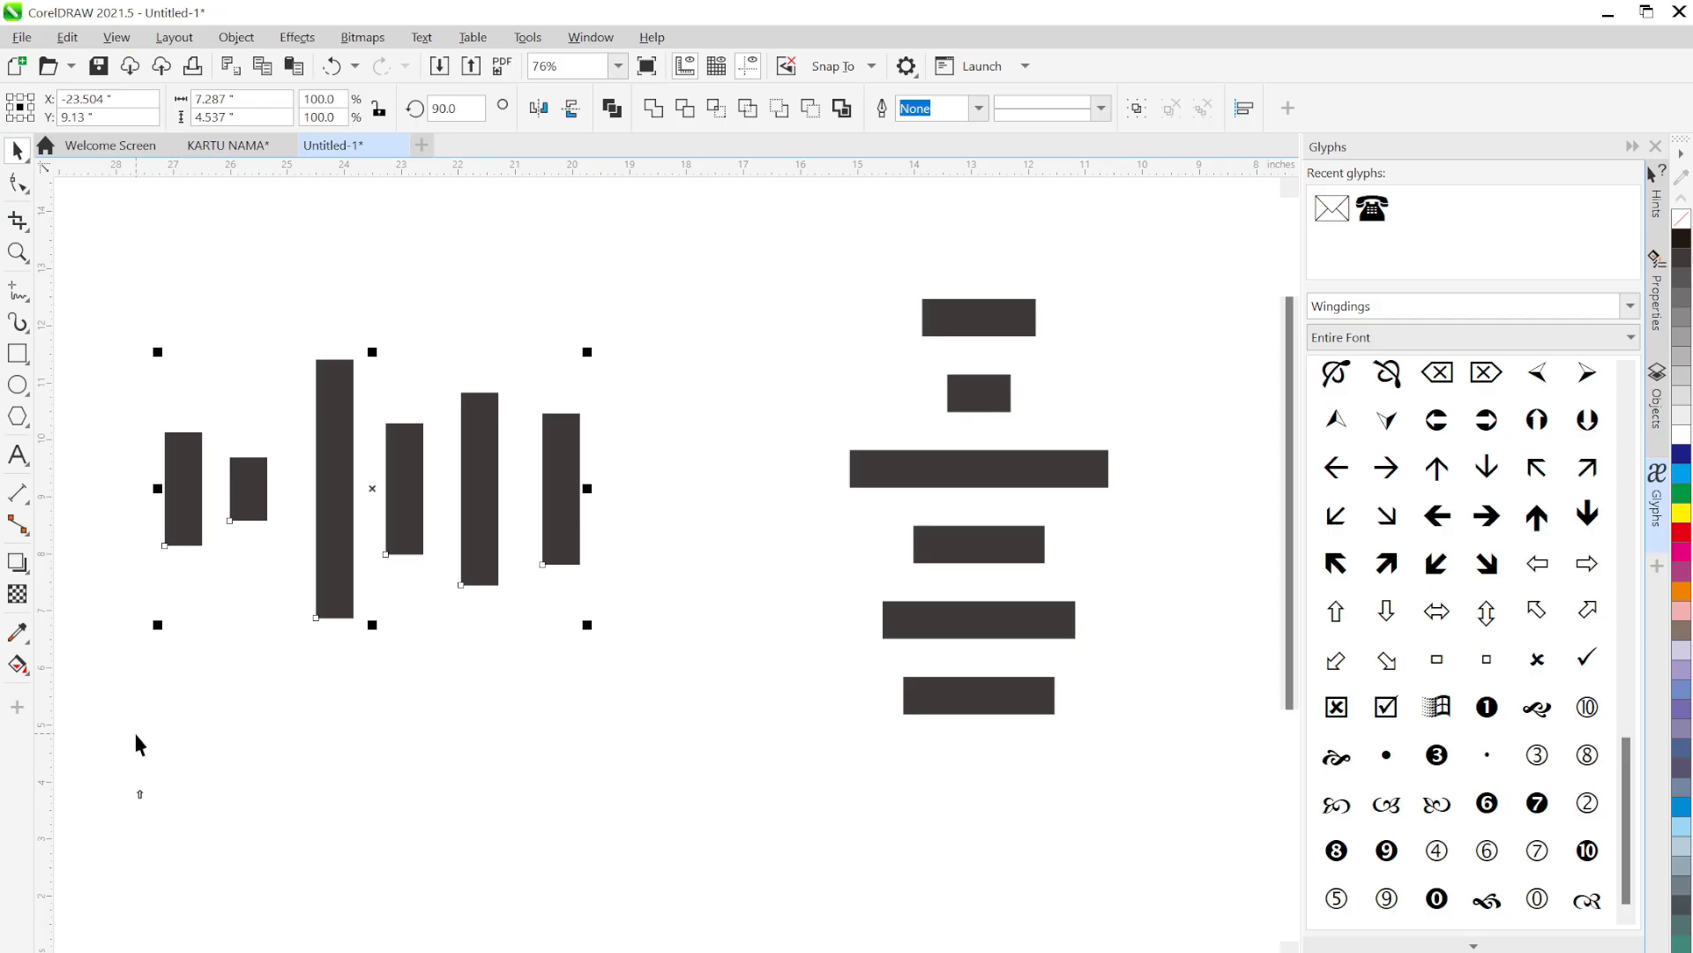
key("shift+p")
key("shift+p")
key("shift+p")
key("shift+p")
key("shift+p")
key("shift+p")
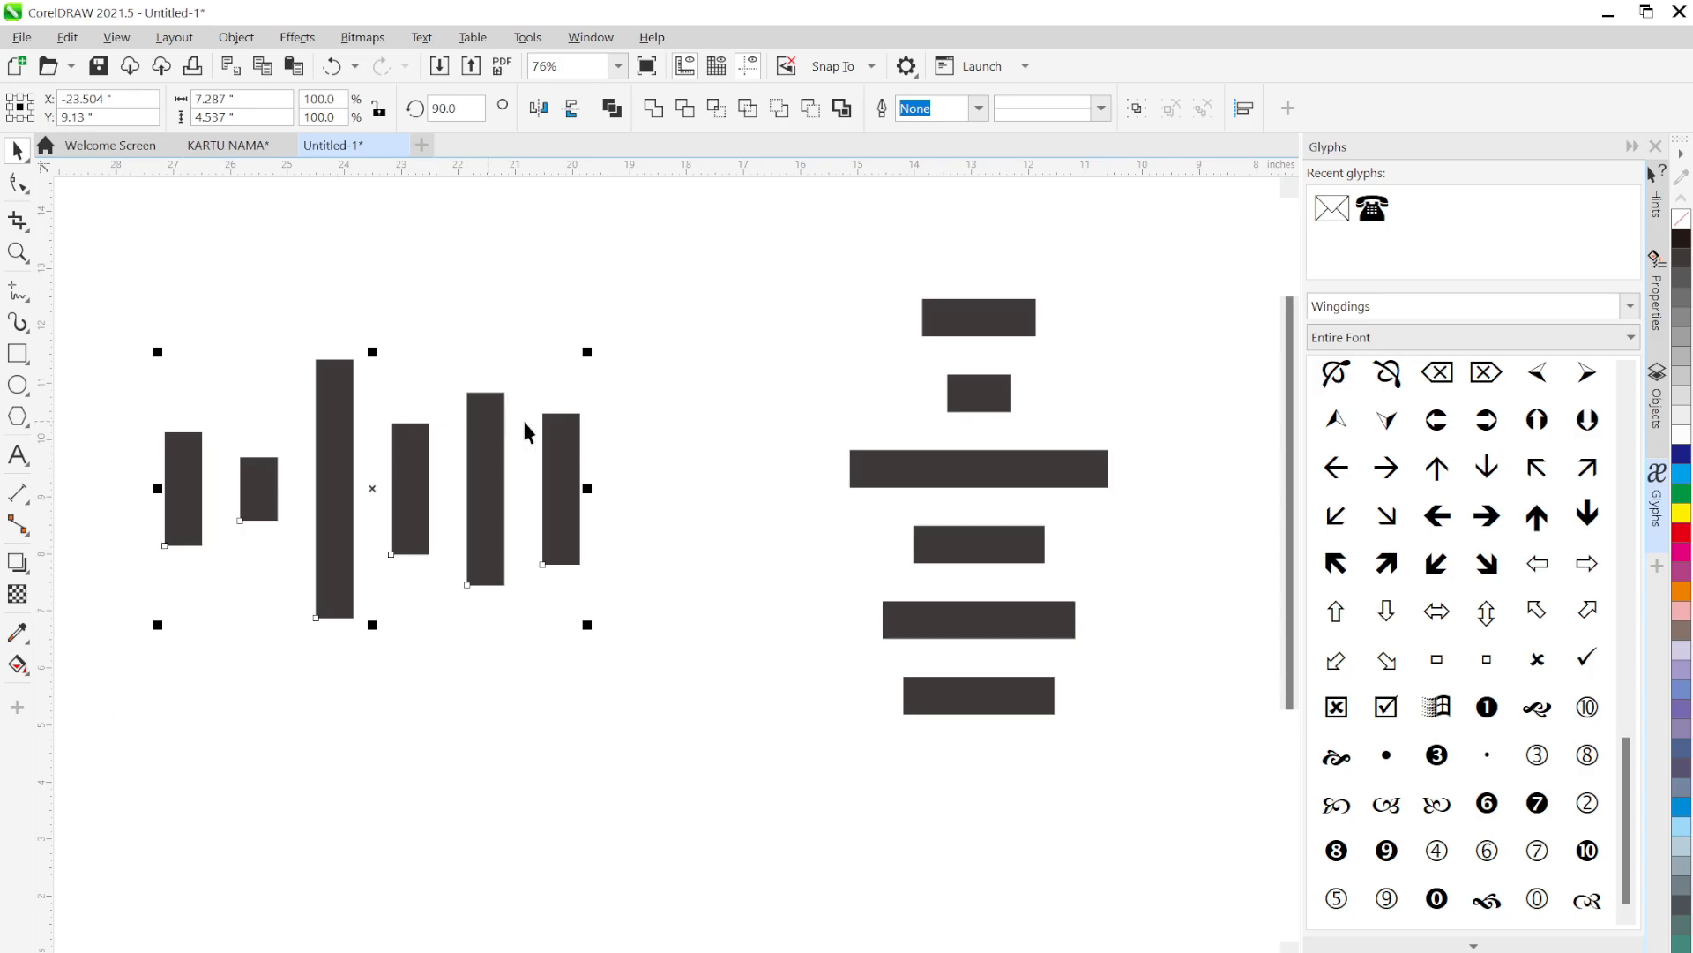
left_click(666, 388)
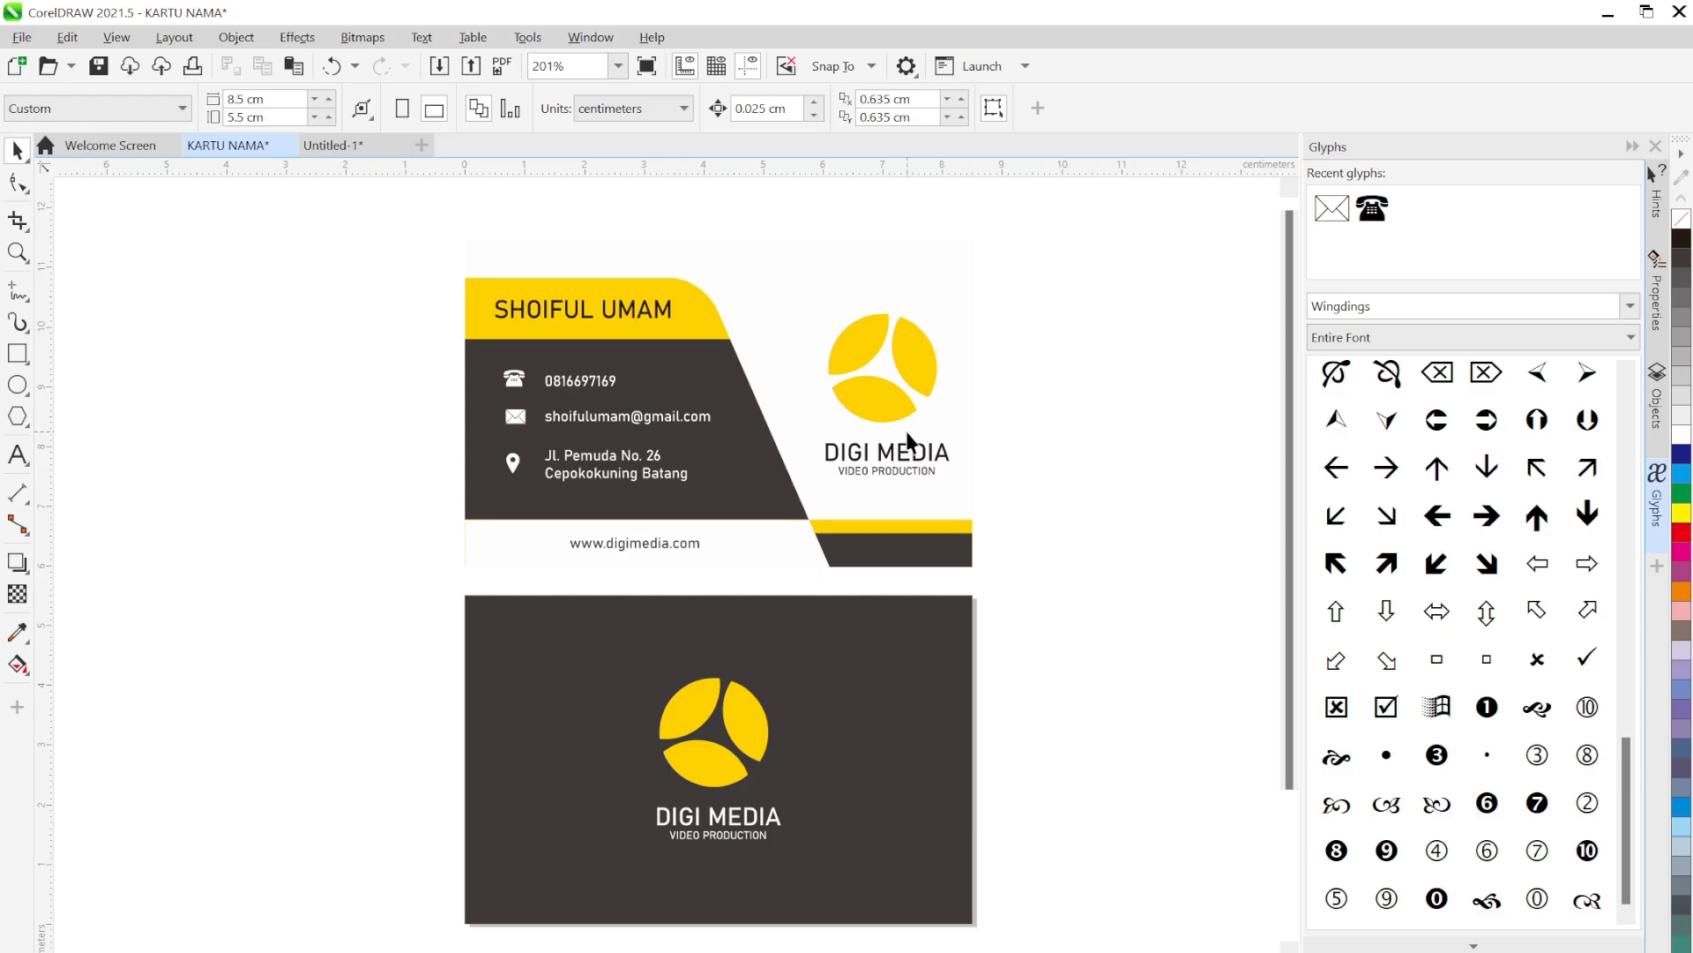
Align the centres of DIGI MEDIA and VIDEO PRODUCTION in the yellow front-card logo, then deselect
scroll(937, 459, "up", 4)
left_click_drag(967, 409, 861, 593)
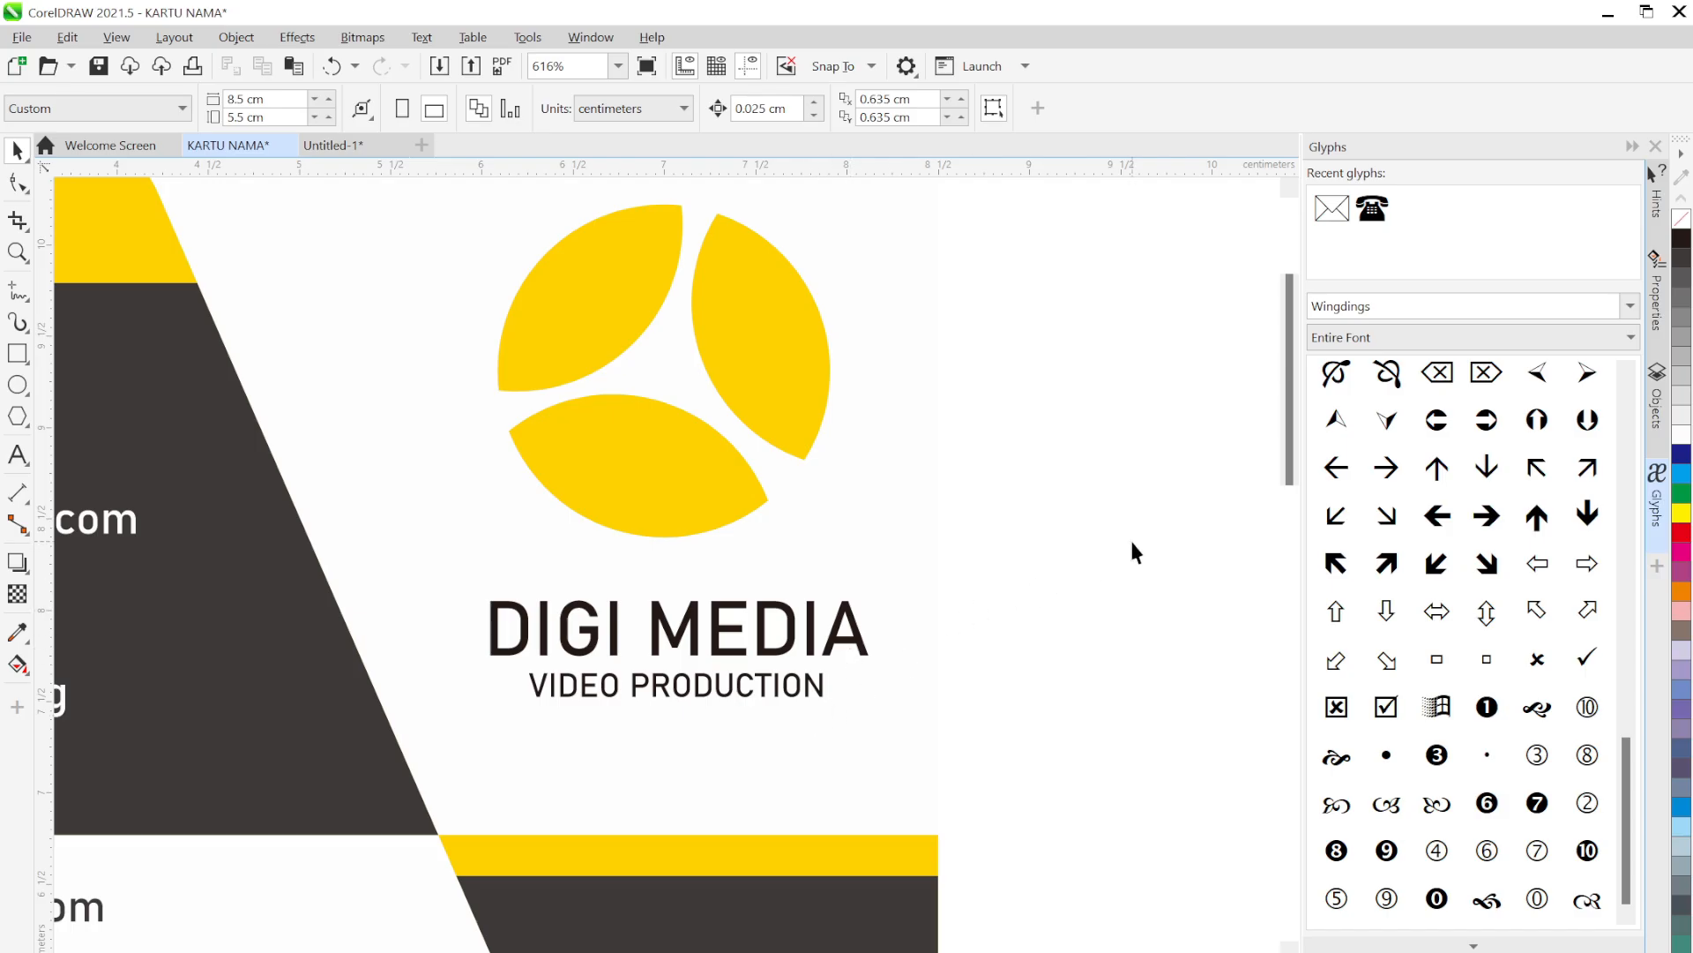
left_click_drag(1131, 540, 416, 742)
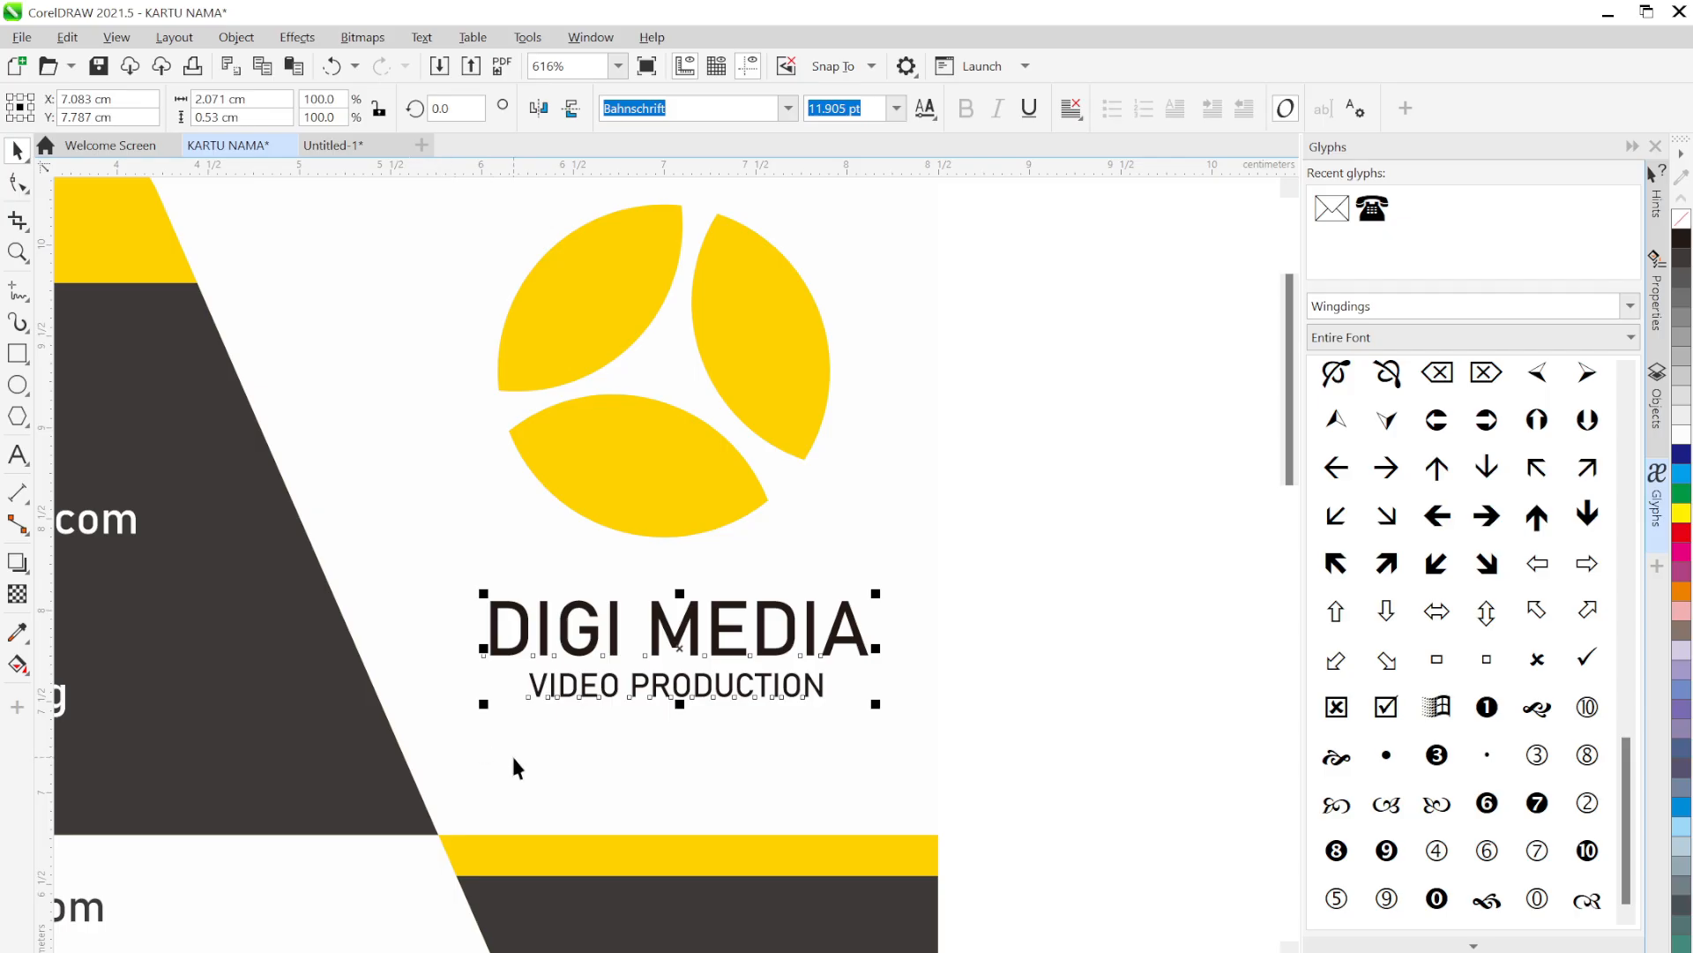
key("c")
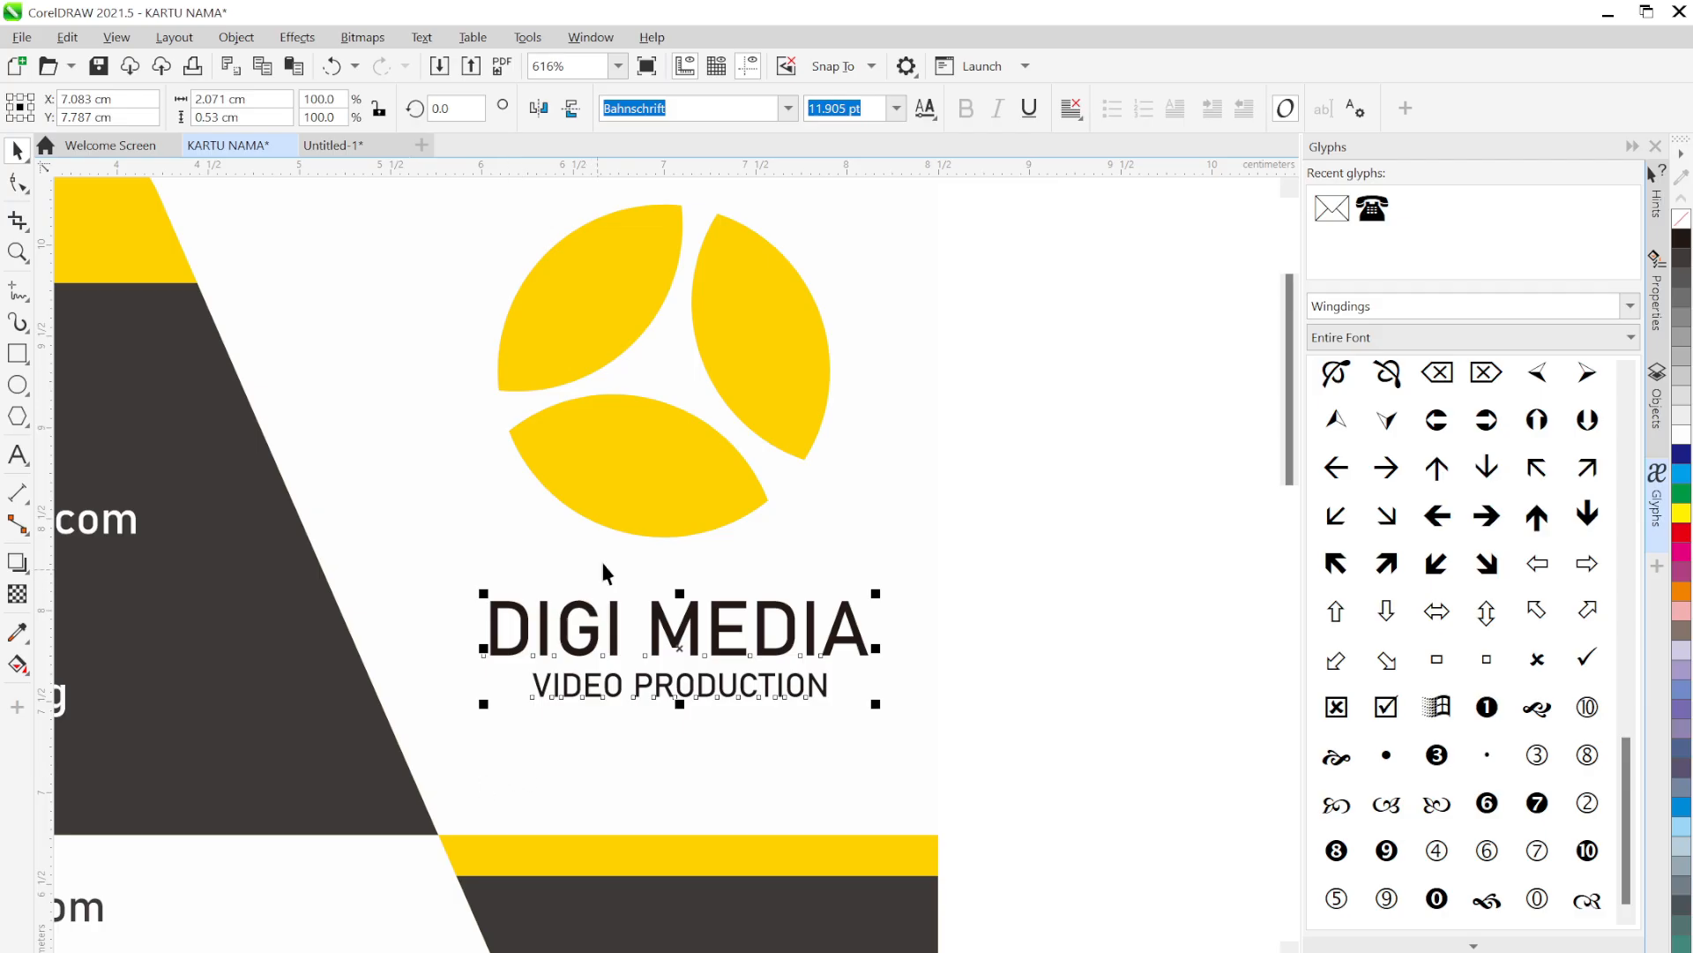
left_click_drag(710, 469, 824, 453)
scroll(834, 457, "up", 1)
scroll(850, 462, "down", 3)
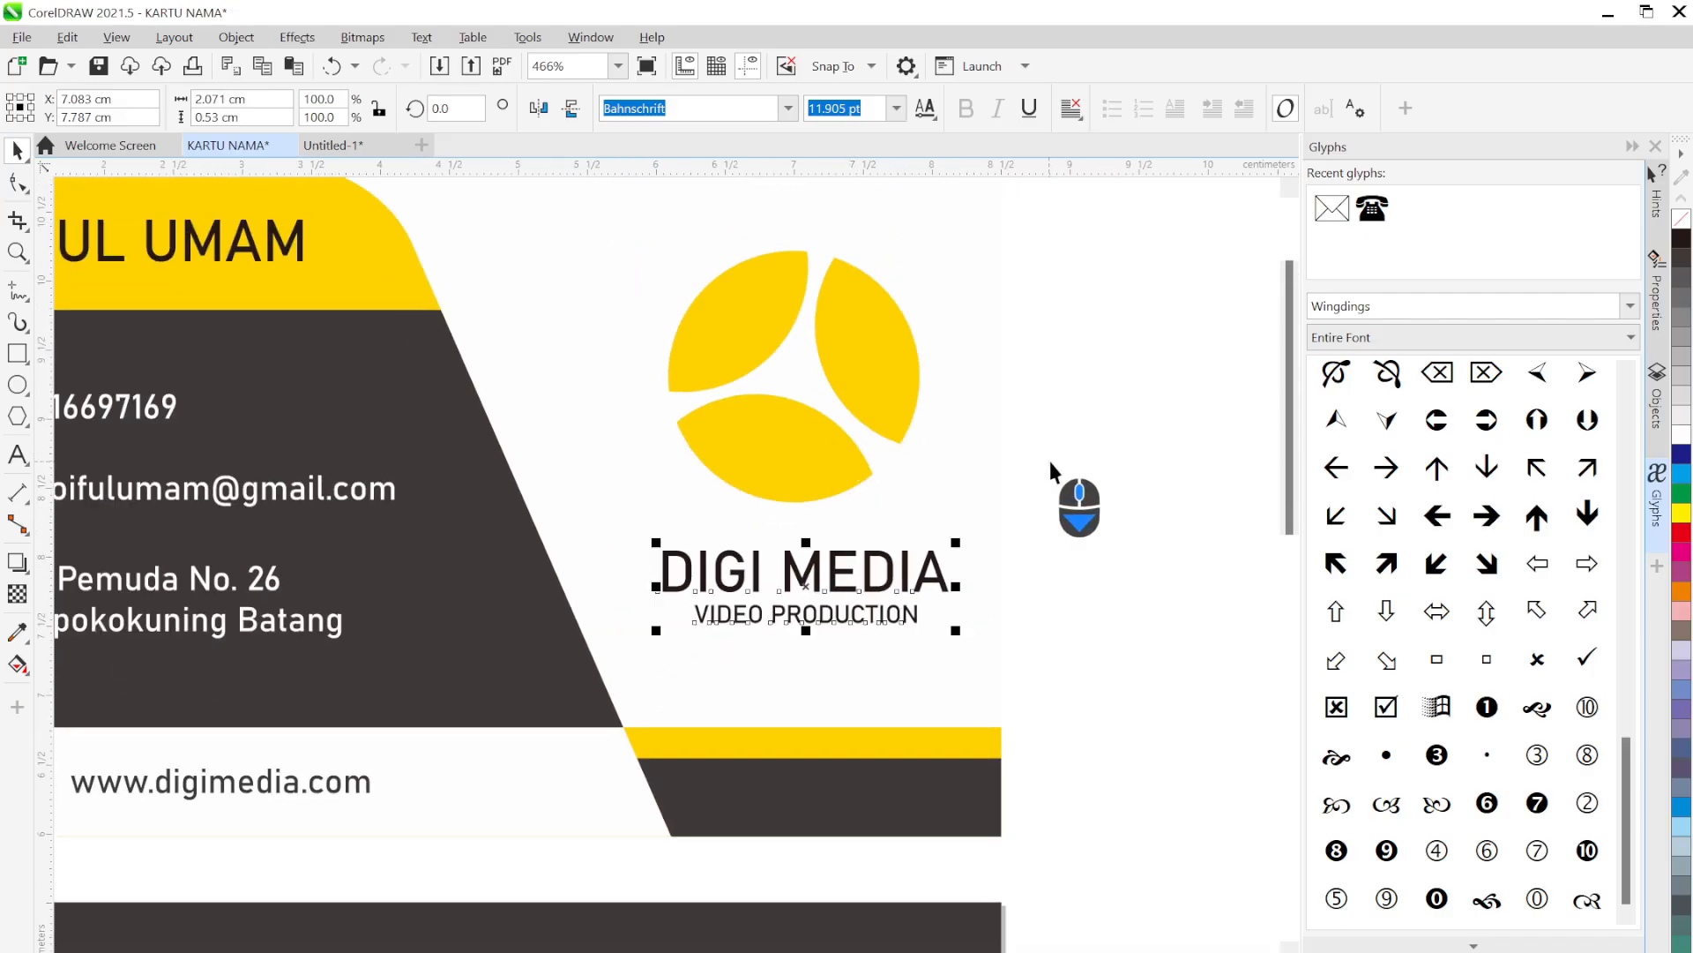
left_click_drag(1050, 461, 871, 570)
left_click(951, 722)
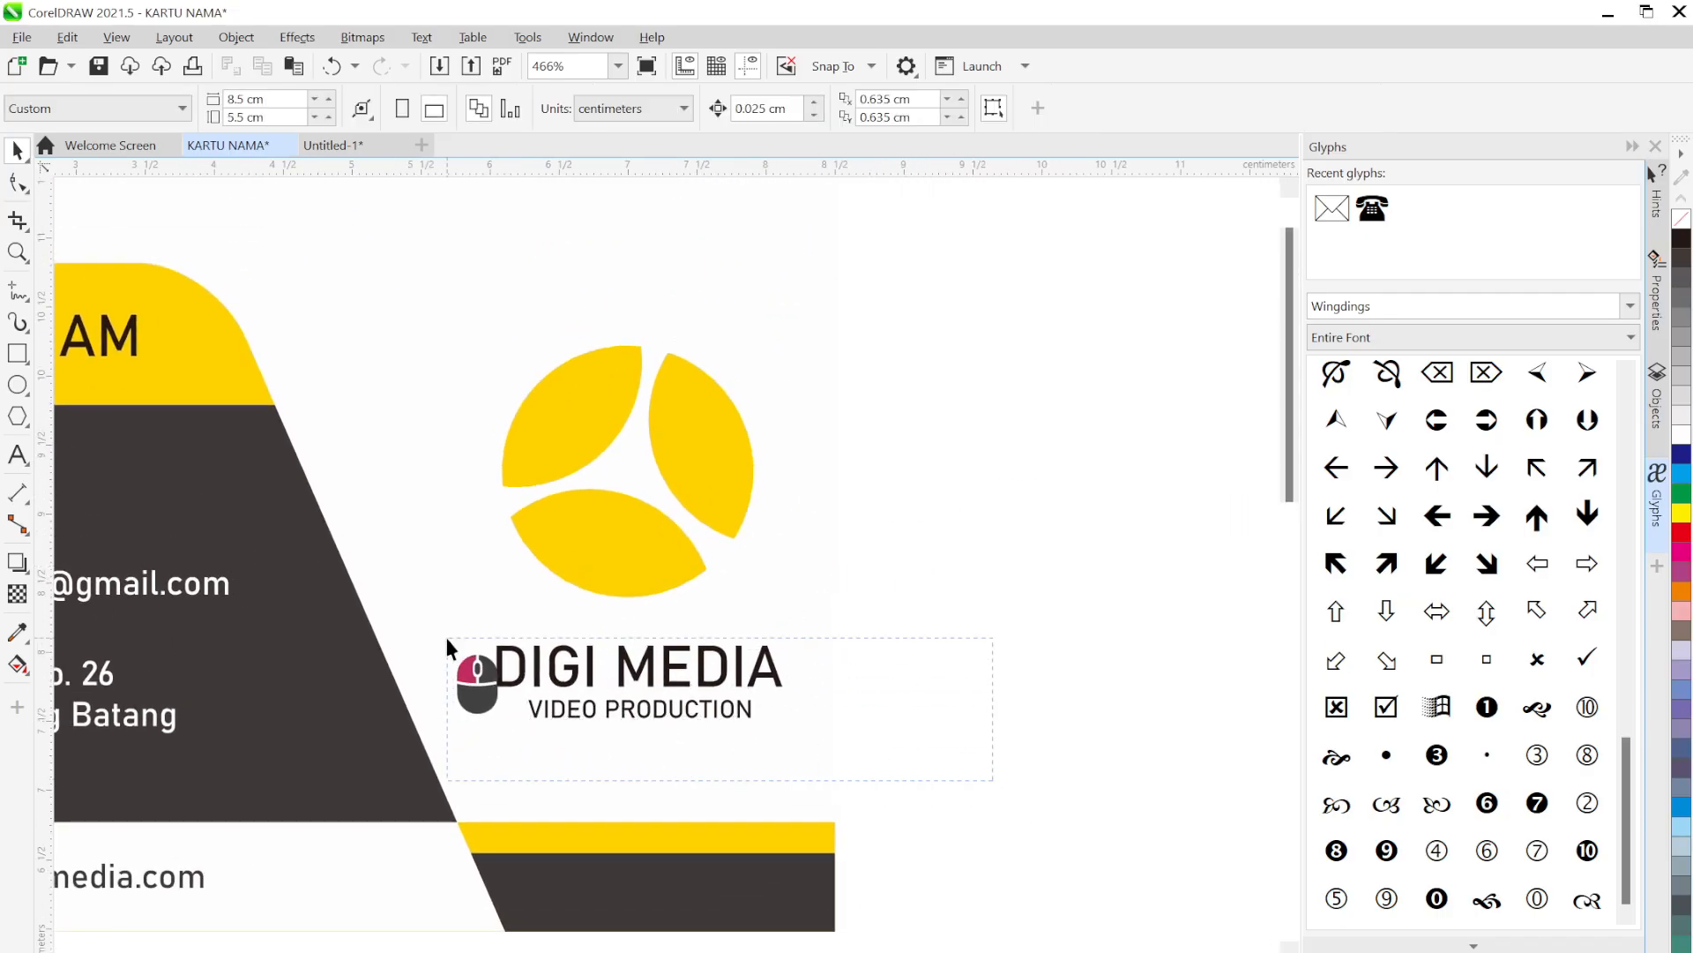
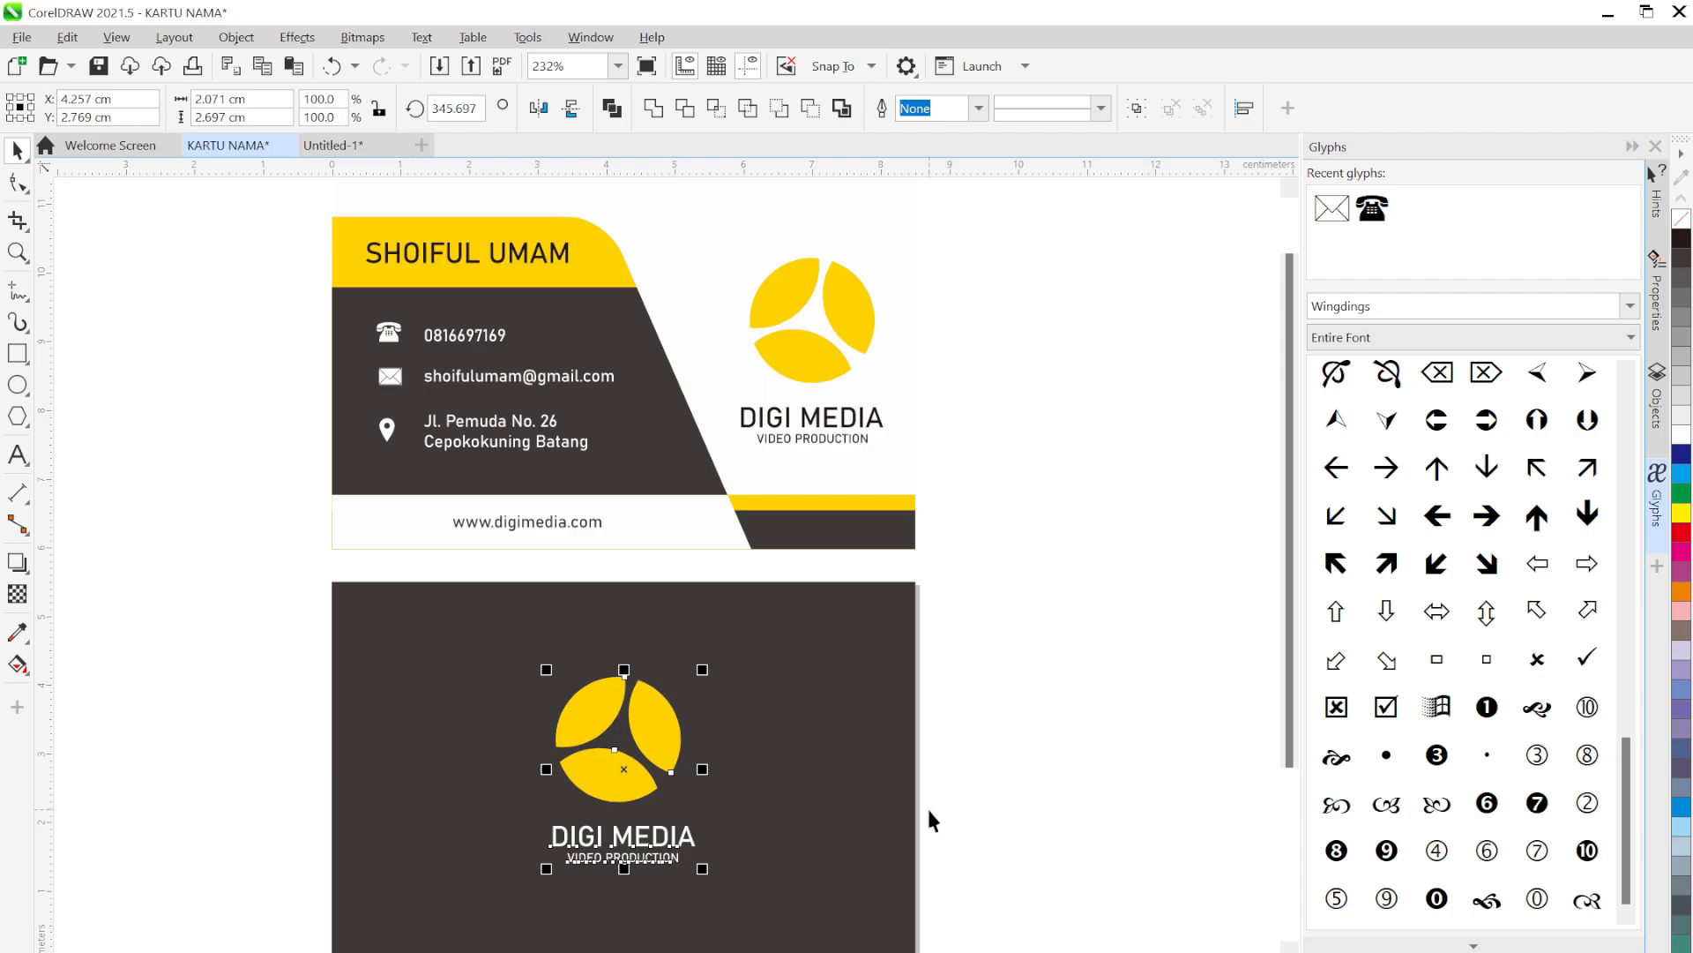
Delete the back logo's petals and place a copy of the yellow front logo on the back card
left_click(954, 772)
left_click(658, 732)
key("Delete")
left_click(590, 778)
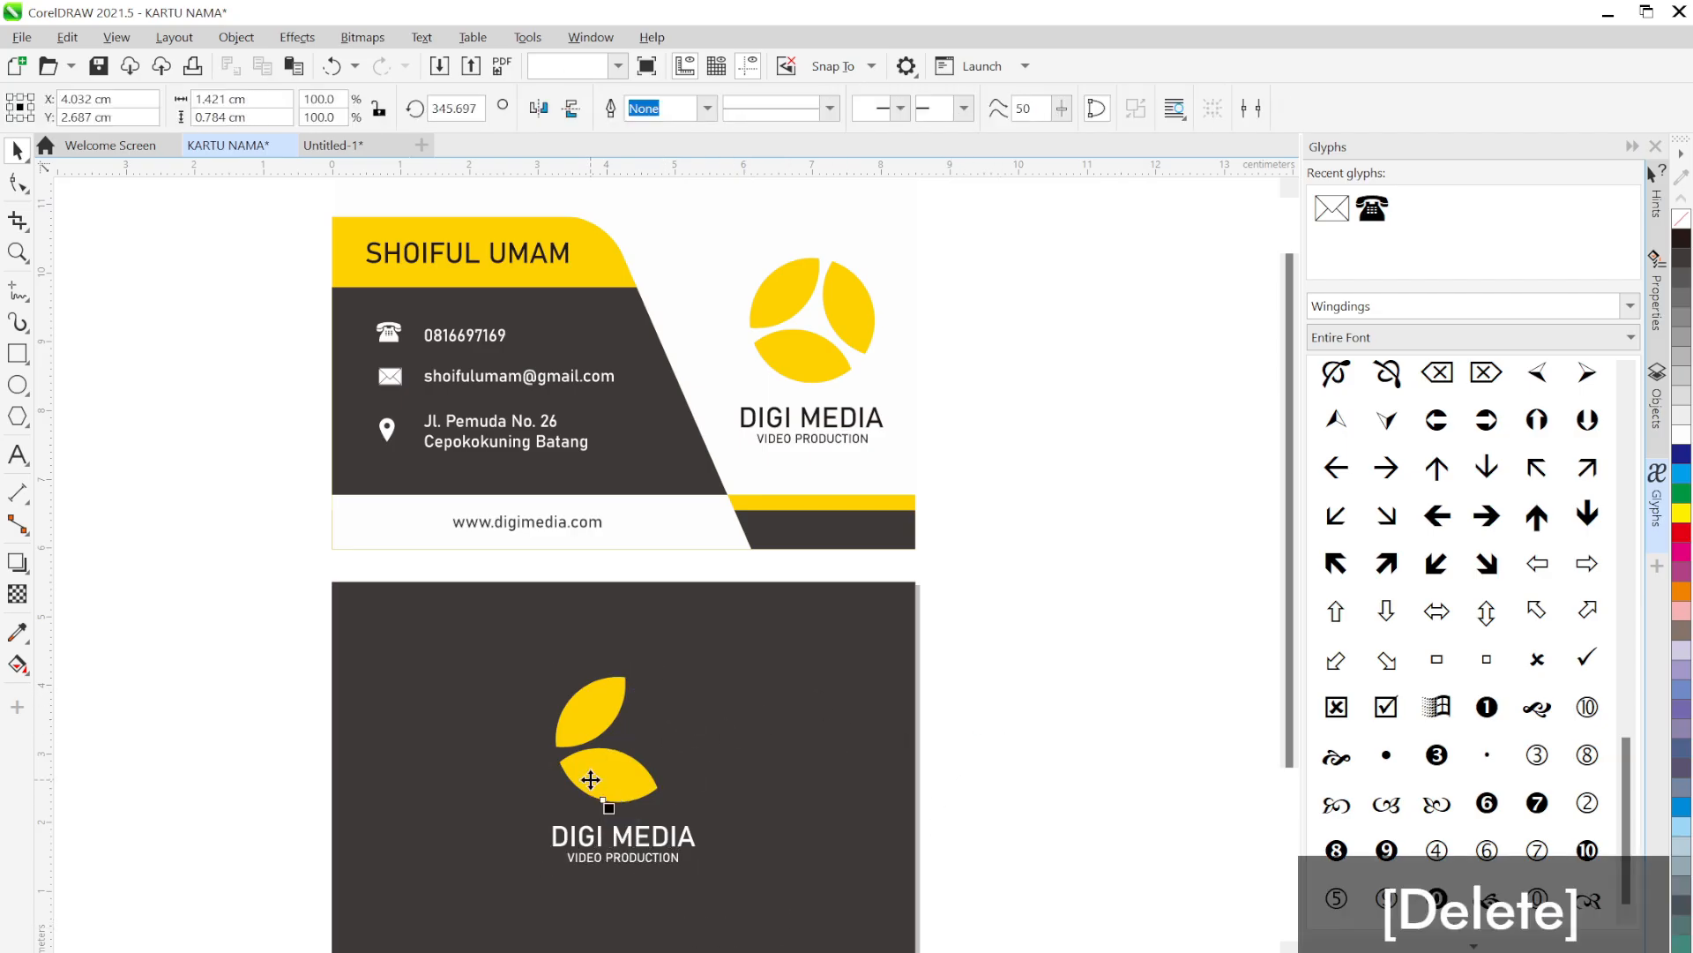
key("Delete")
left_click(601, 712)
key("Delete")
left_click_drag(832, 366, 634, 781)
left_click(944, 609)
Group the new back logo with the DIGI MEDIA text using Ctrl+G
left_click_drag(942, 609, 505, 922)
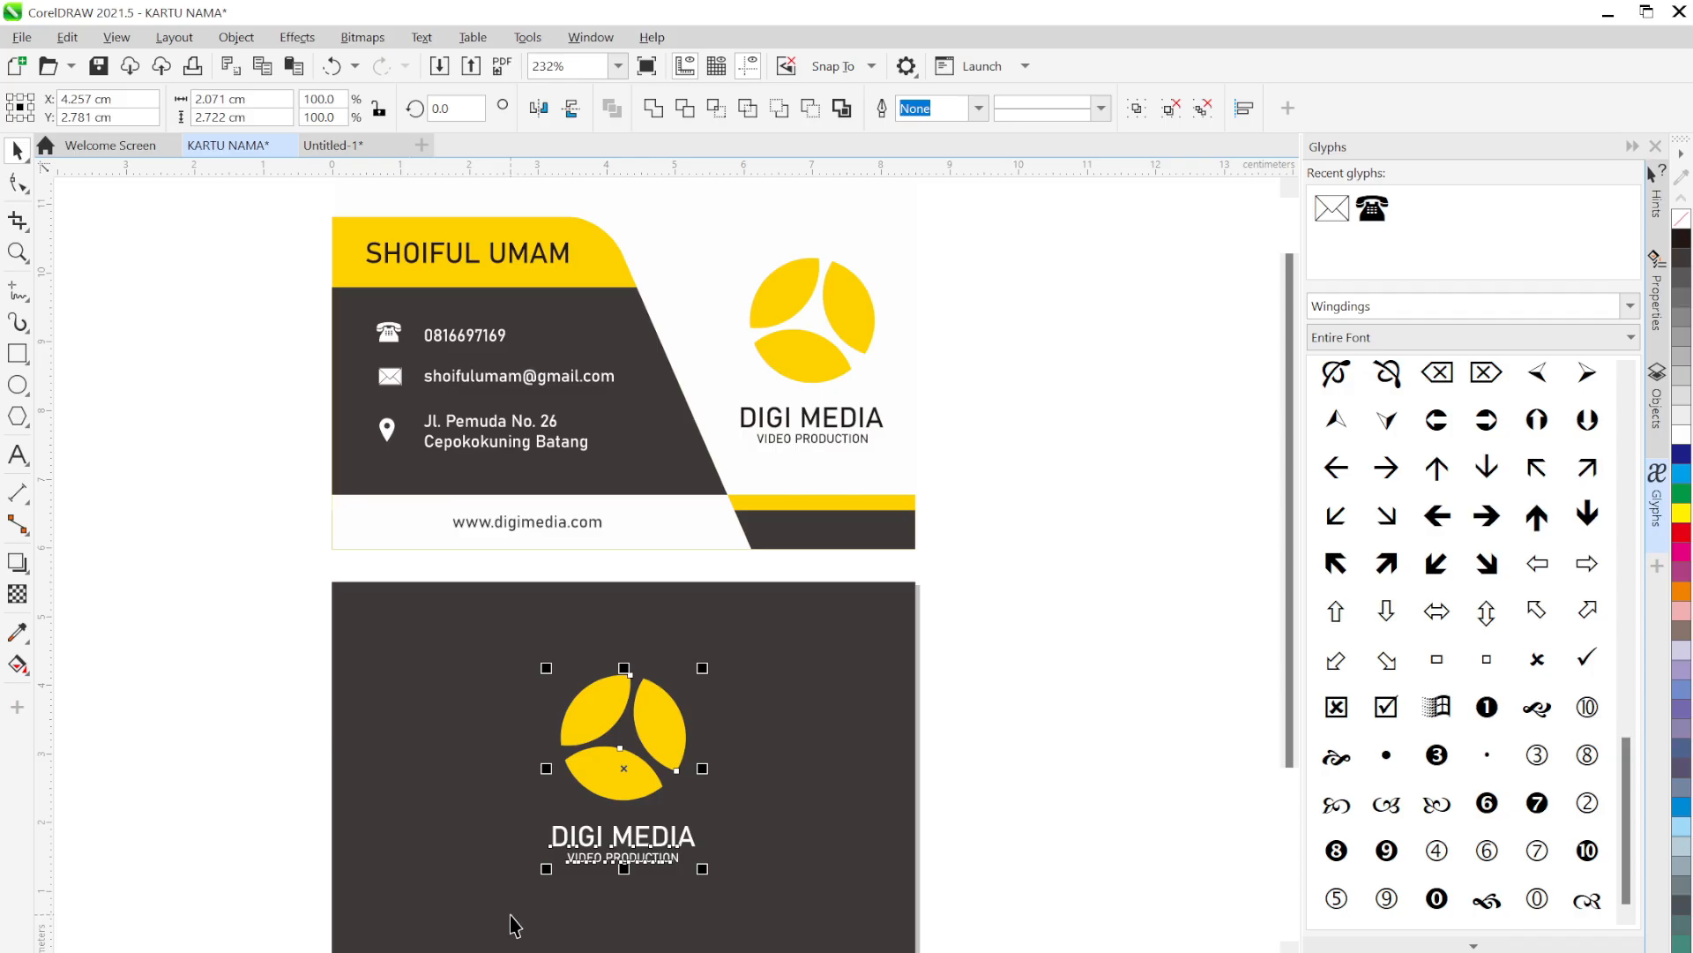
left_click(993, 685)
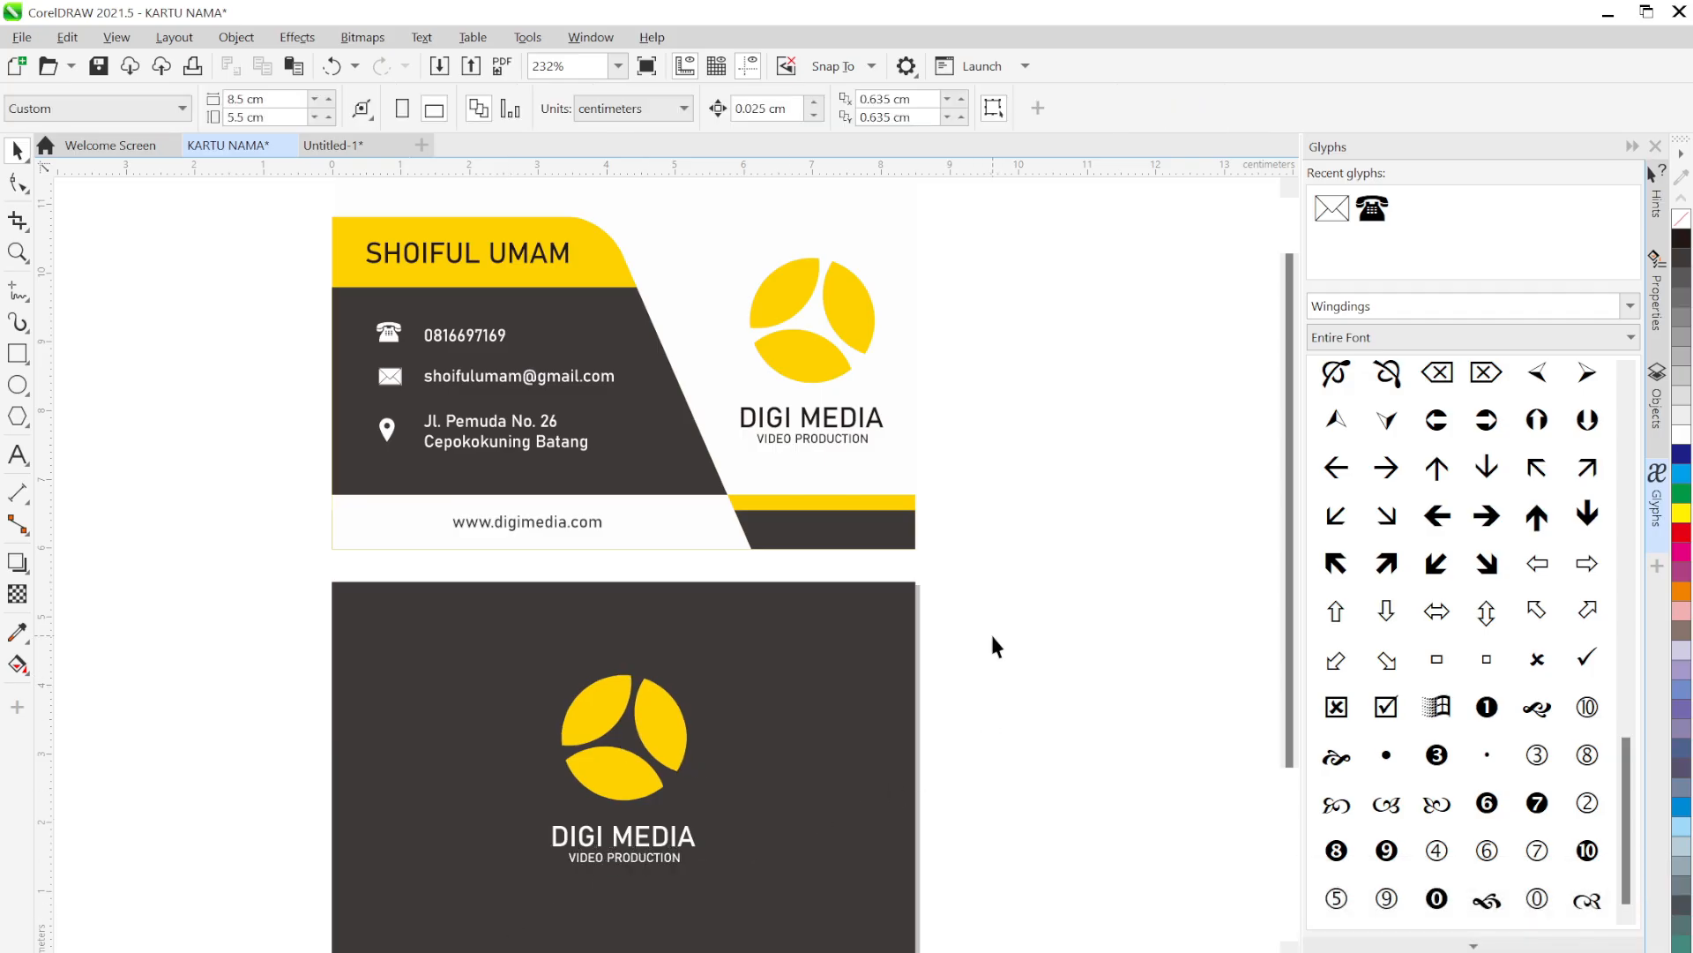
scroll(993, 647, "down", 2)
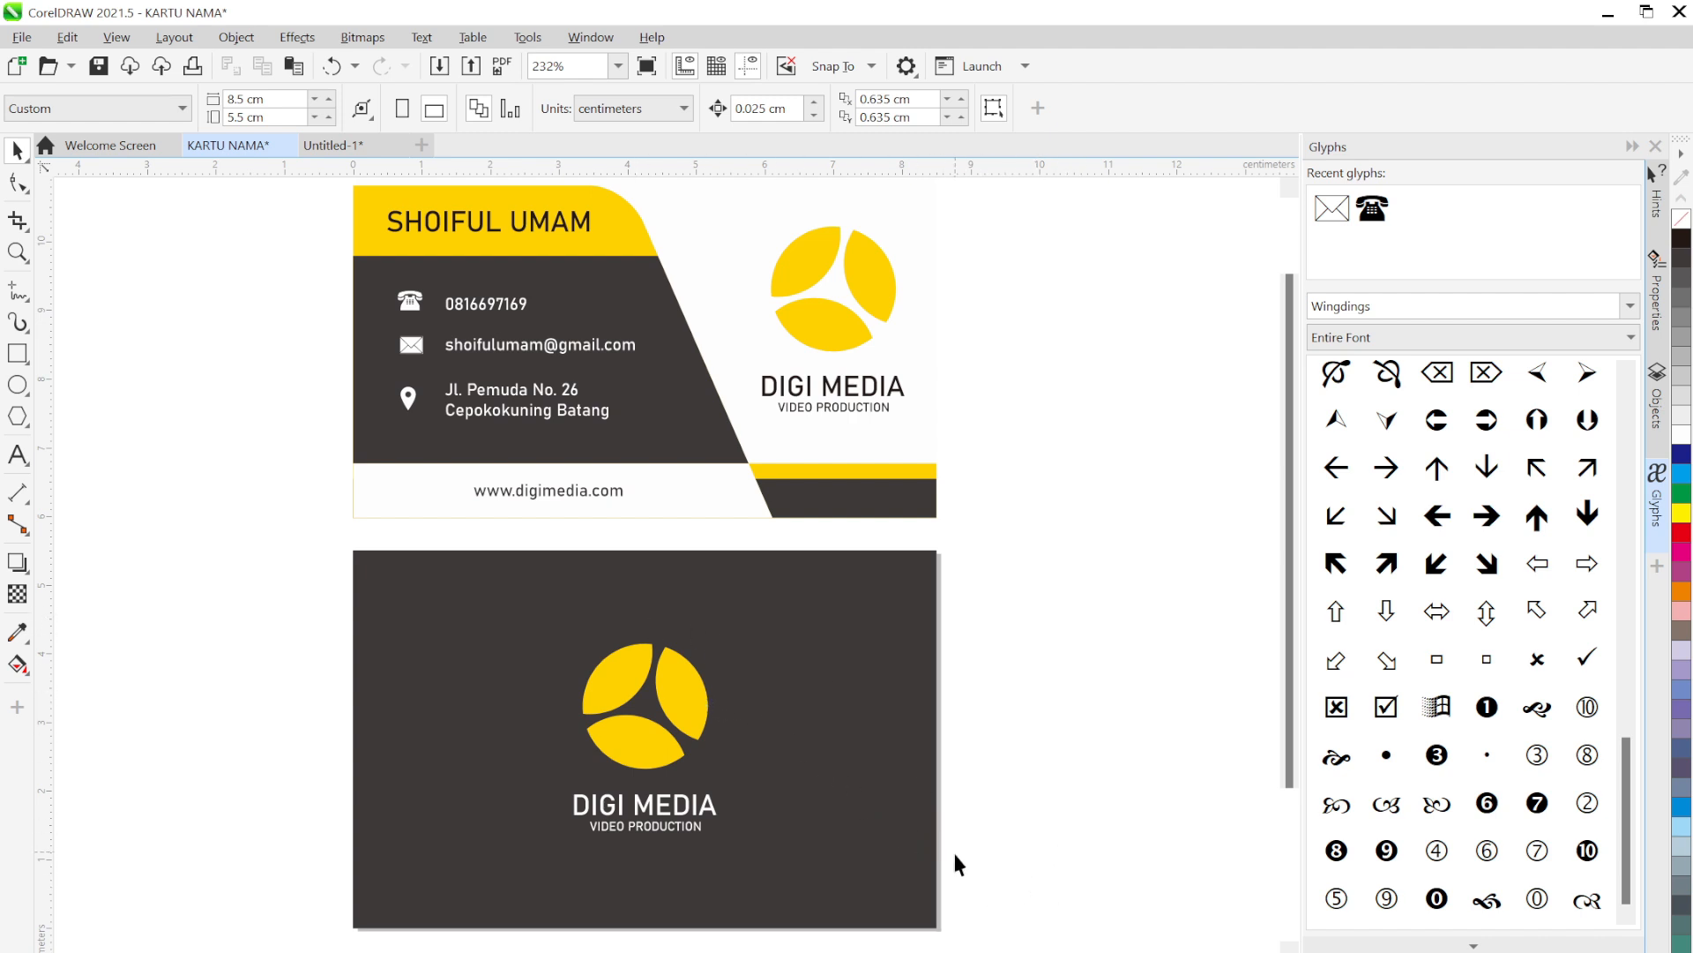
left_click(685, 697)
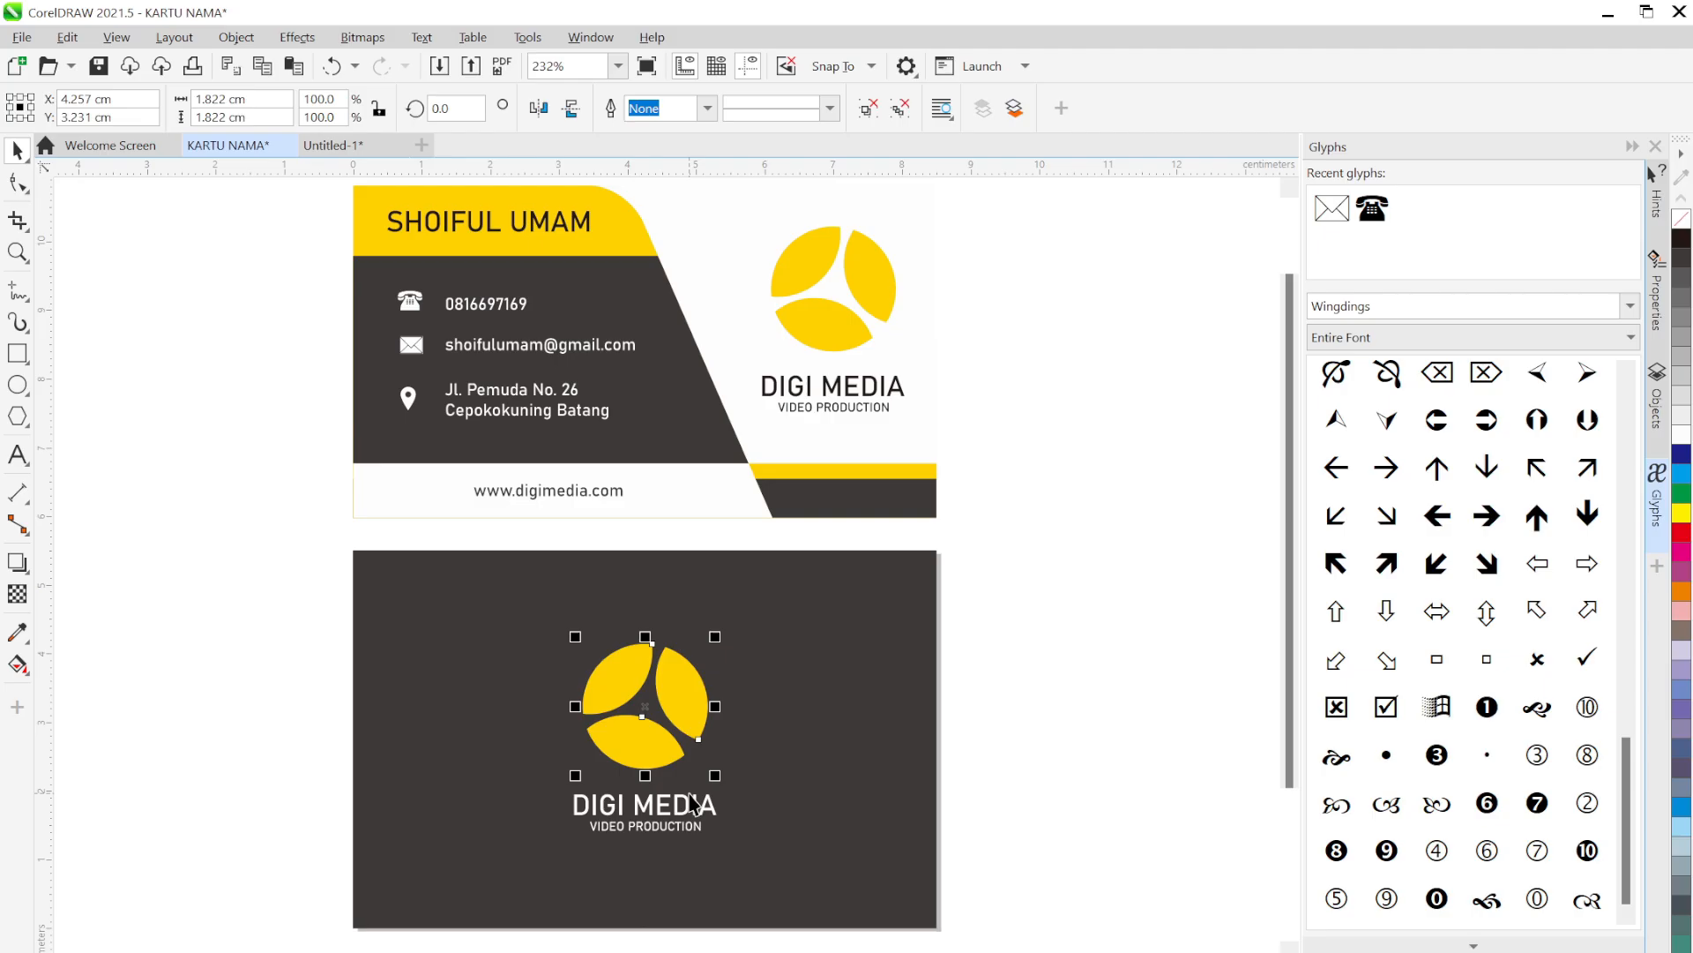
left_click(872, 788)
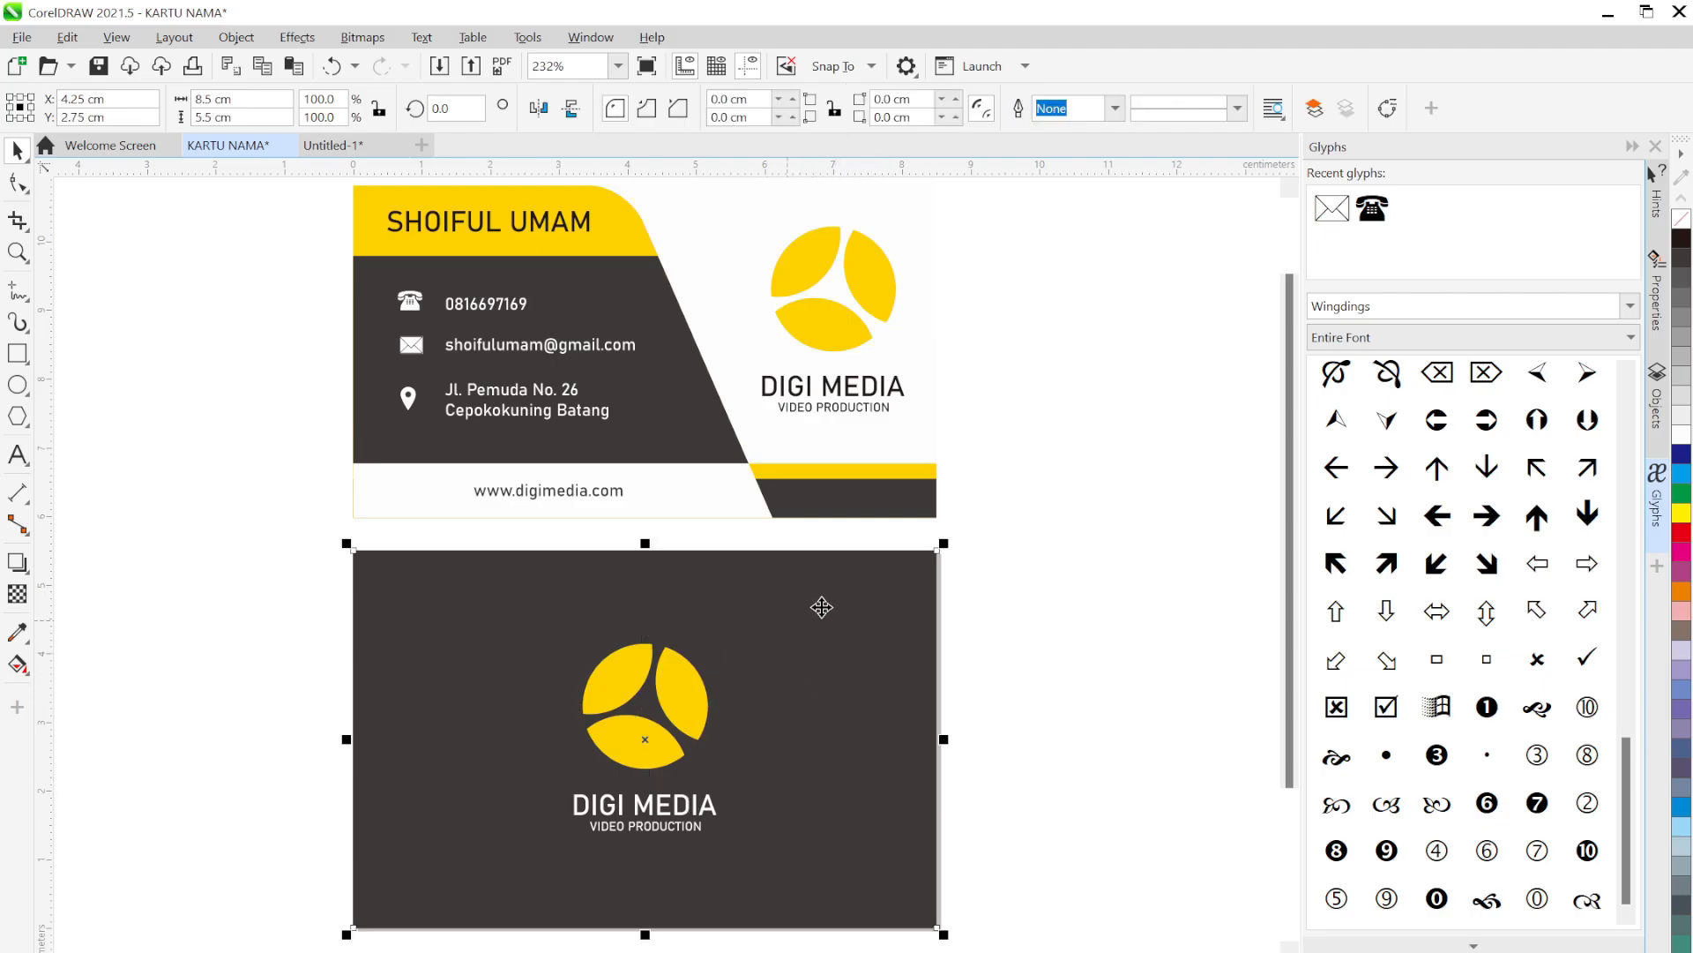
left_click(1060, 749)
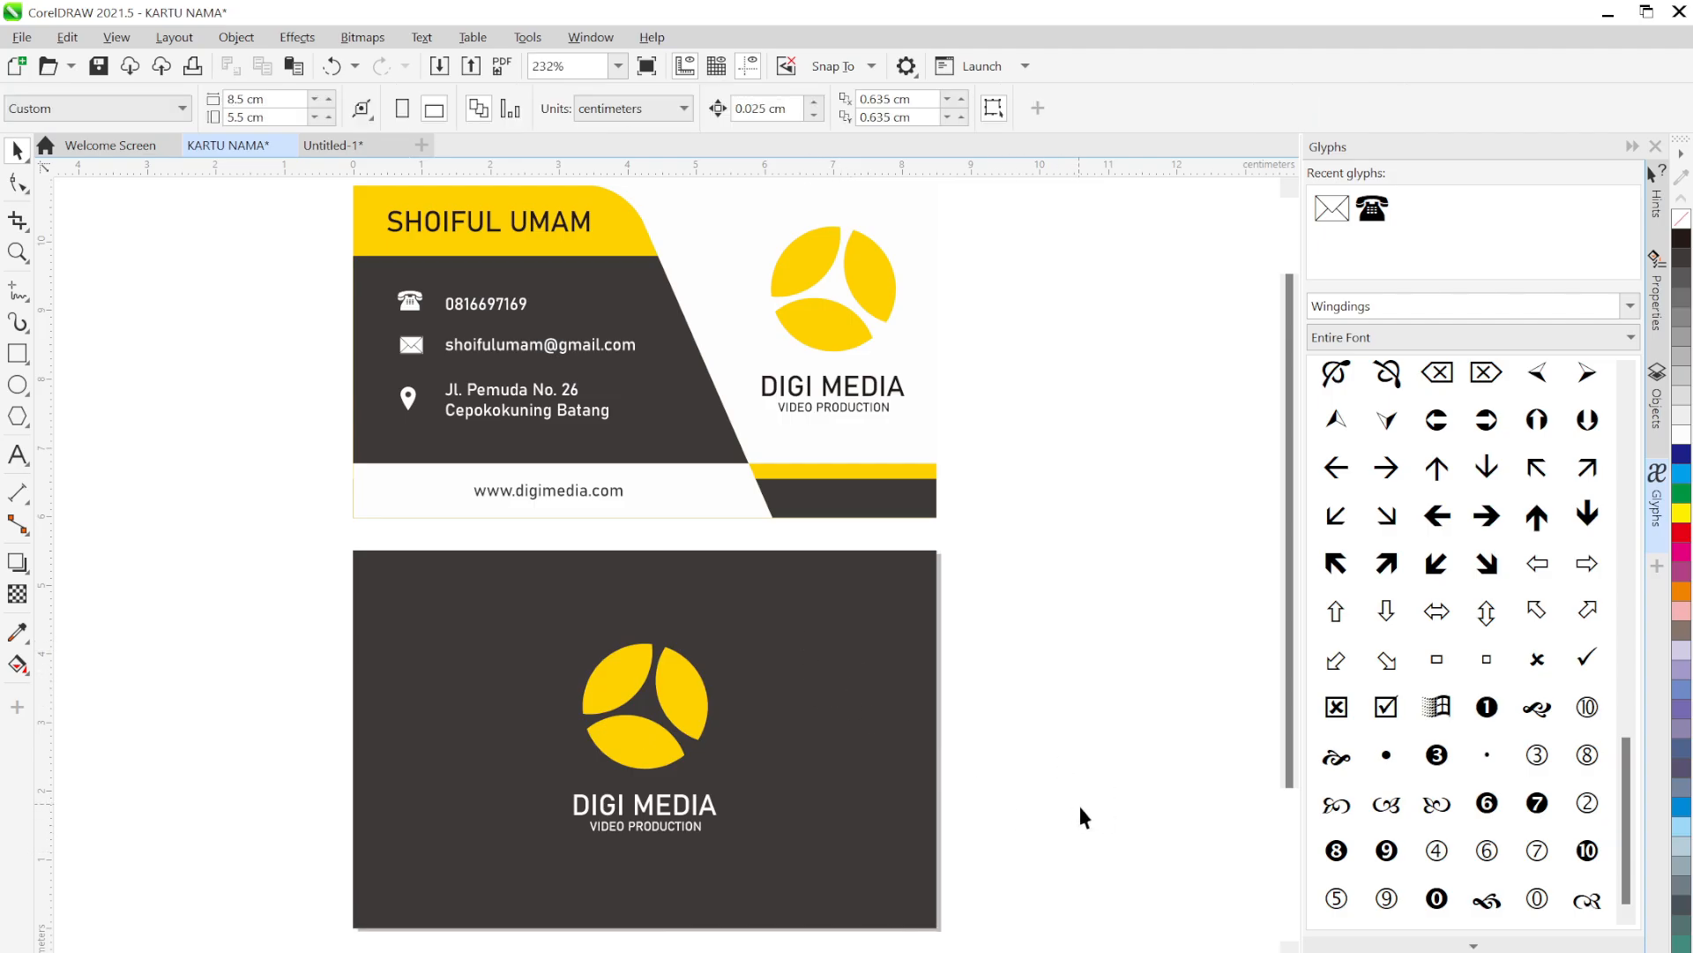
left_click_drag(1084, 828, 547, 767)
left_click_drag(1018, 874, 482, 616)
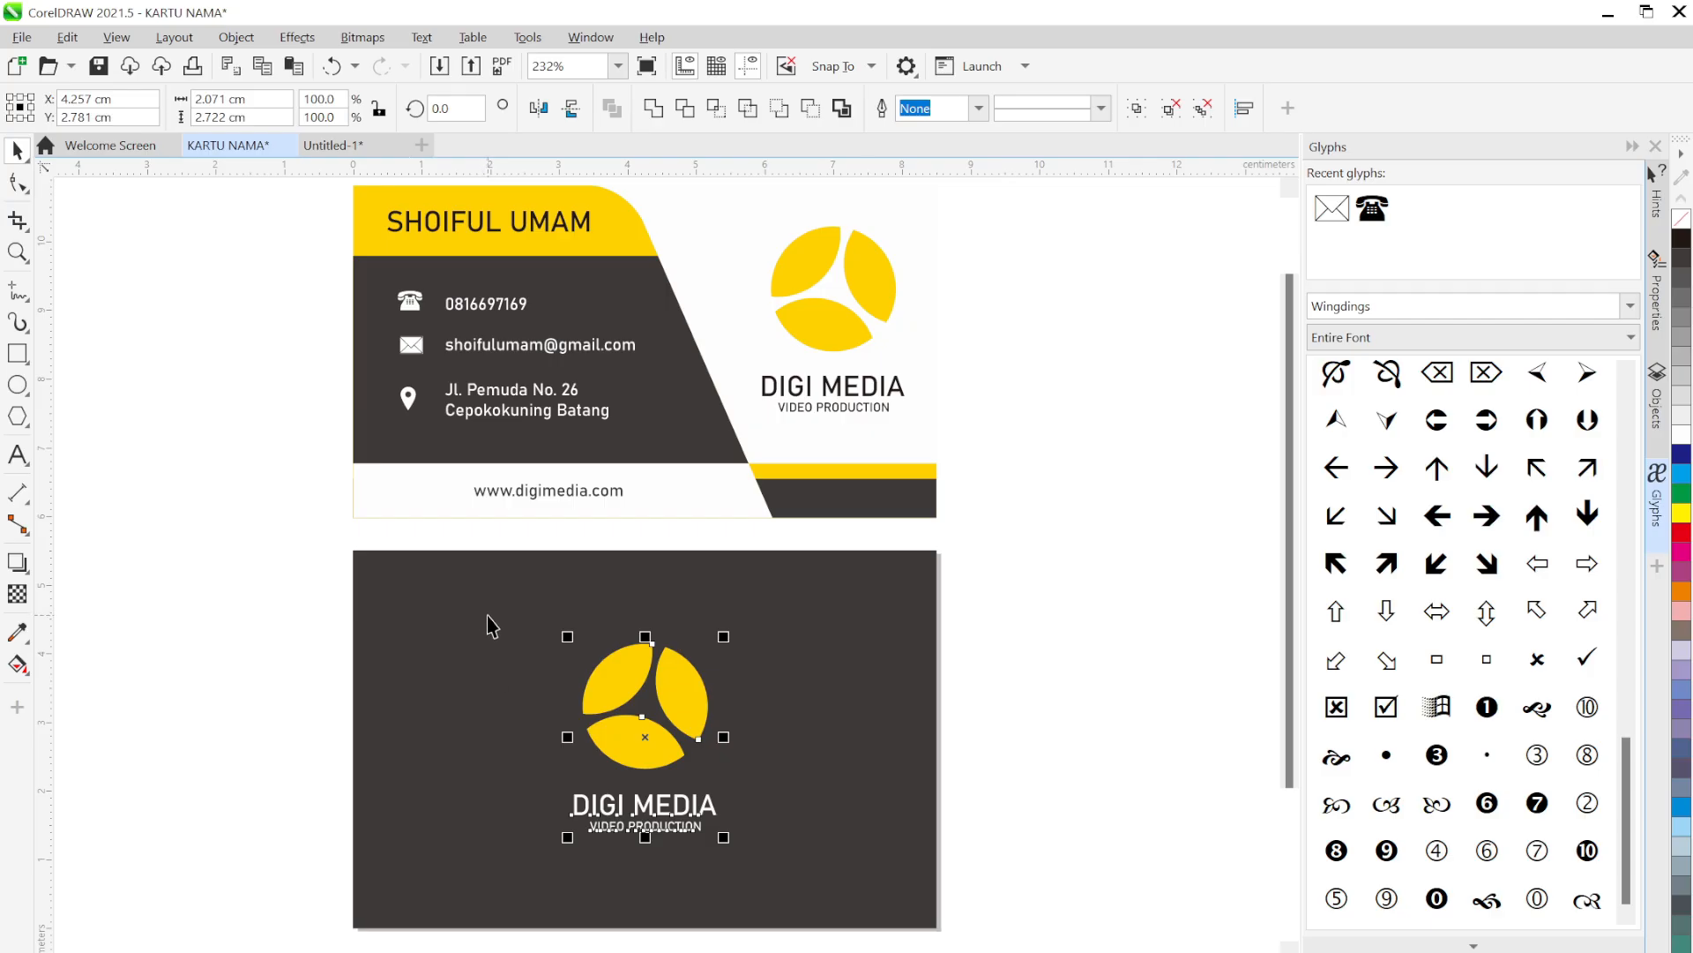
key("ctrl+g")
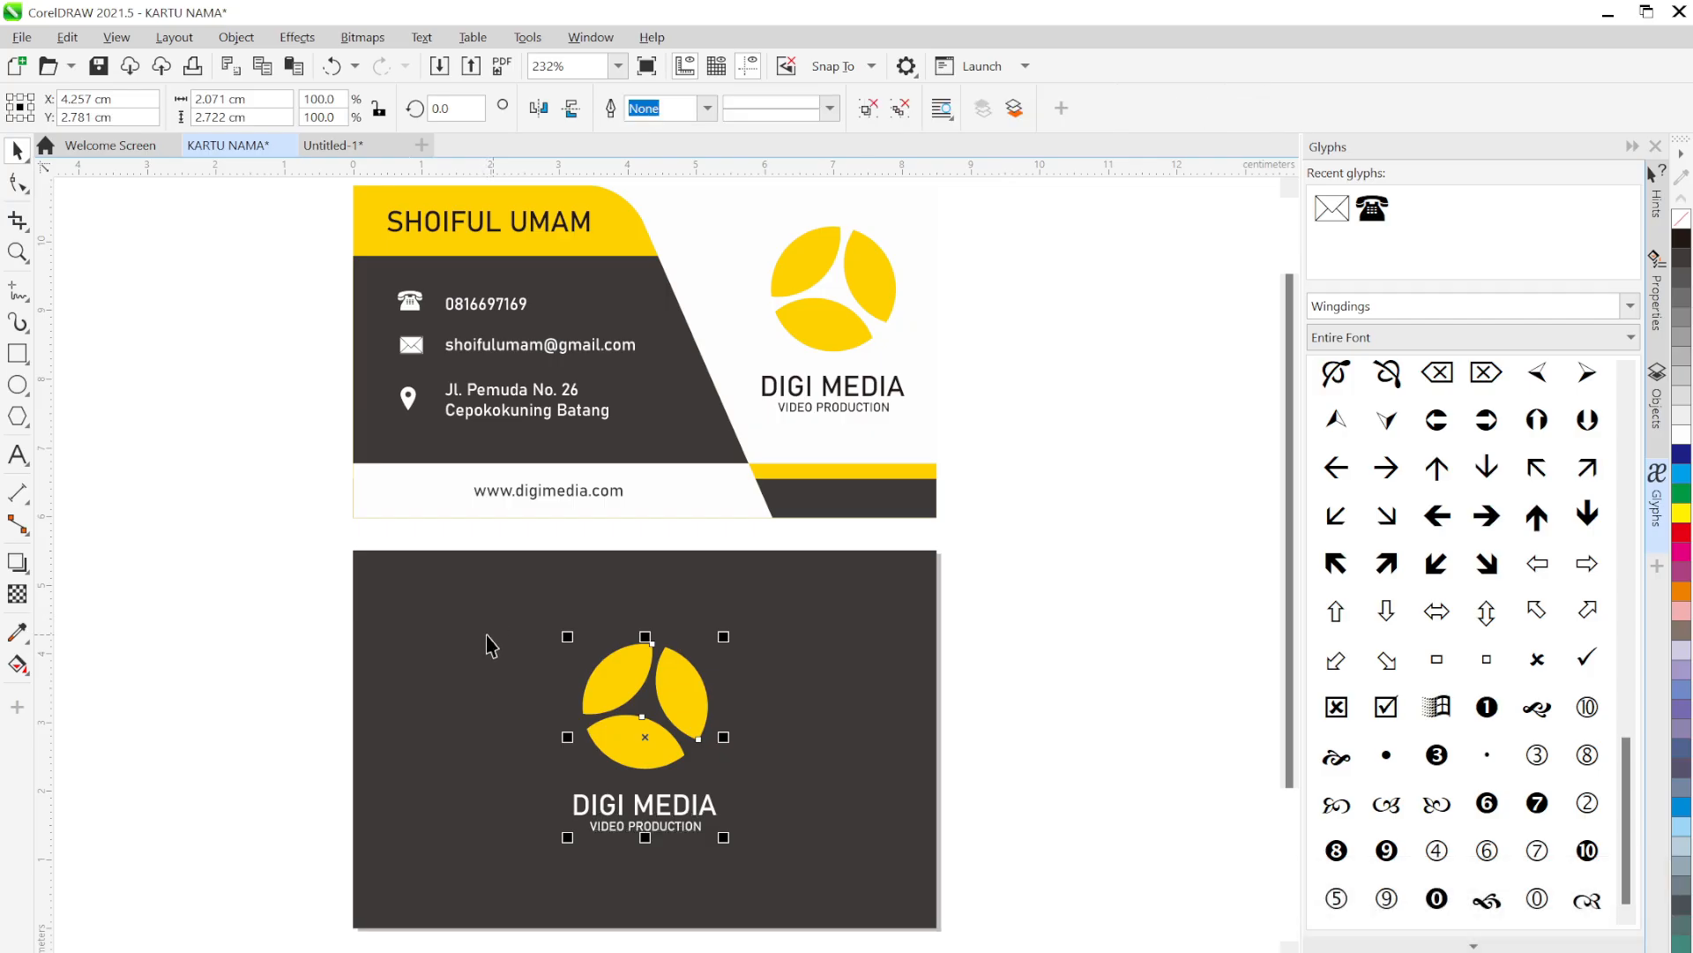
Select all the objects on the back card
left_click(908, 707)
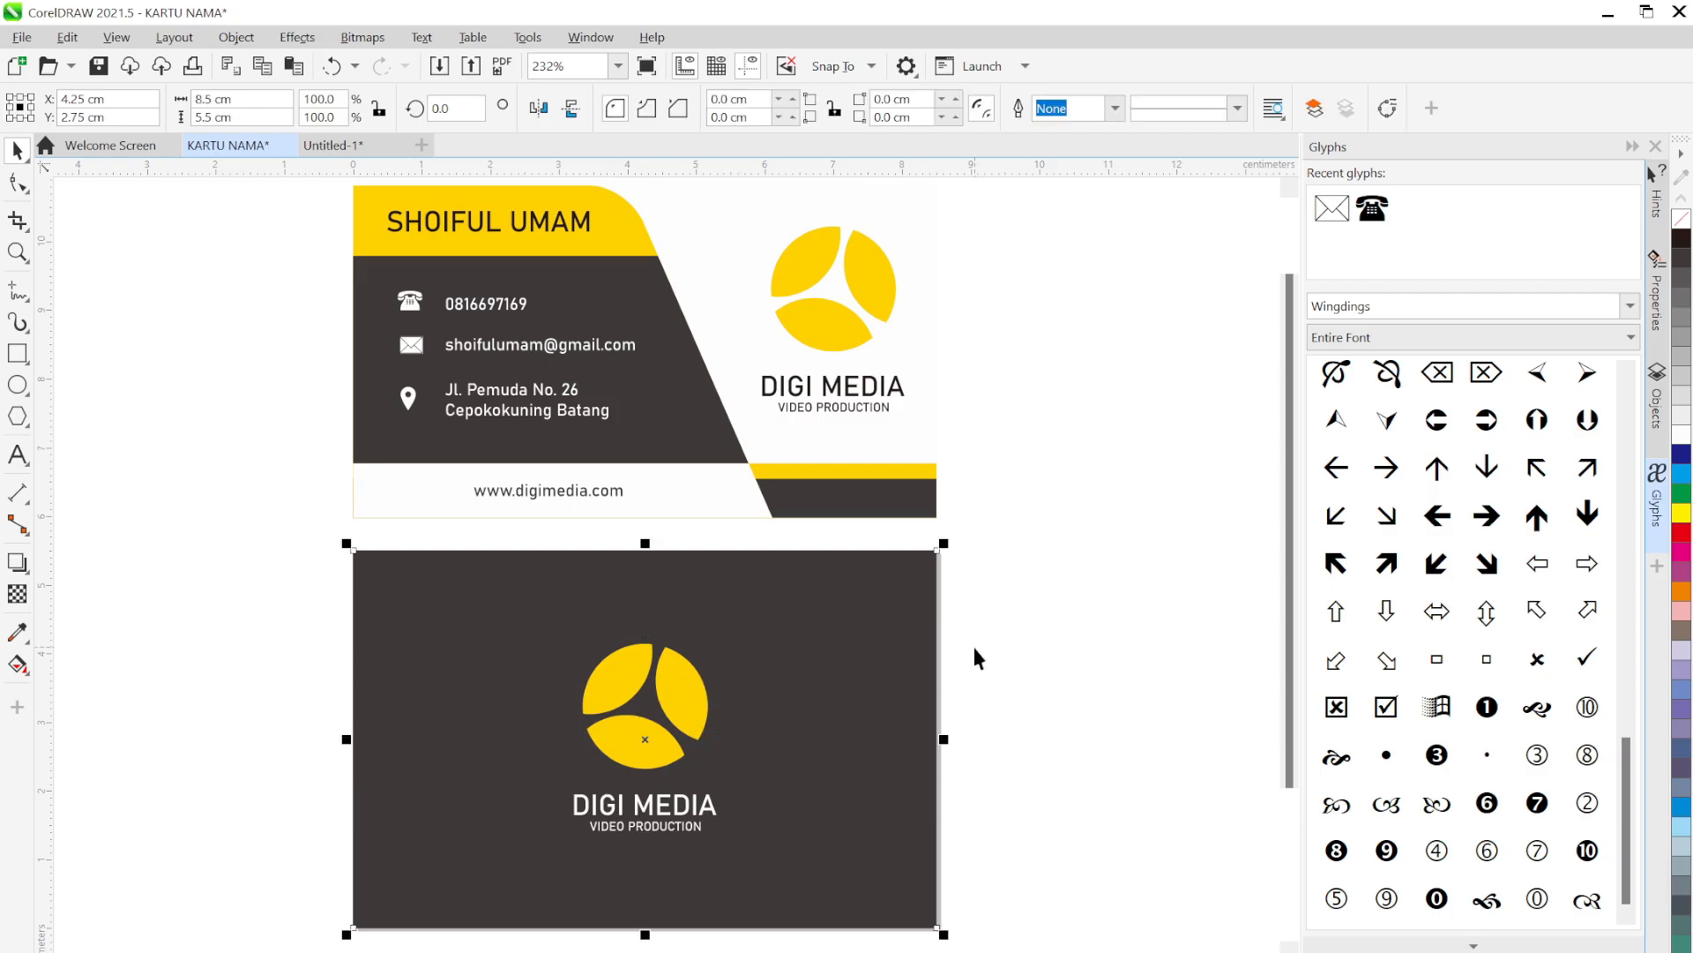
scroll(979, 670, "down", 1)
left_click_drag(1068, 892, 332, 489)
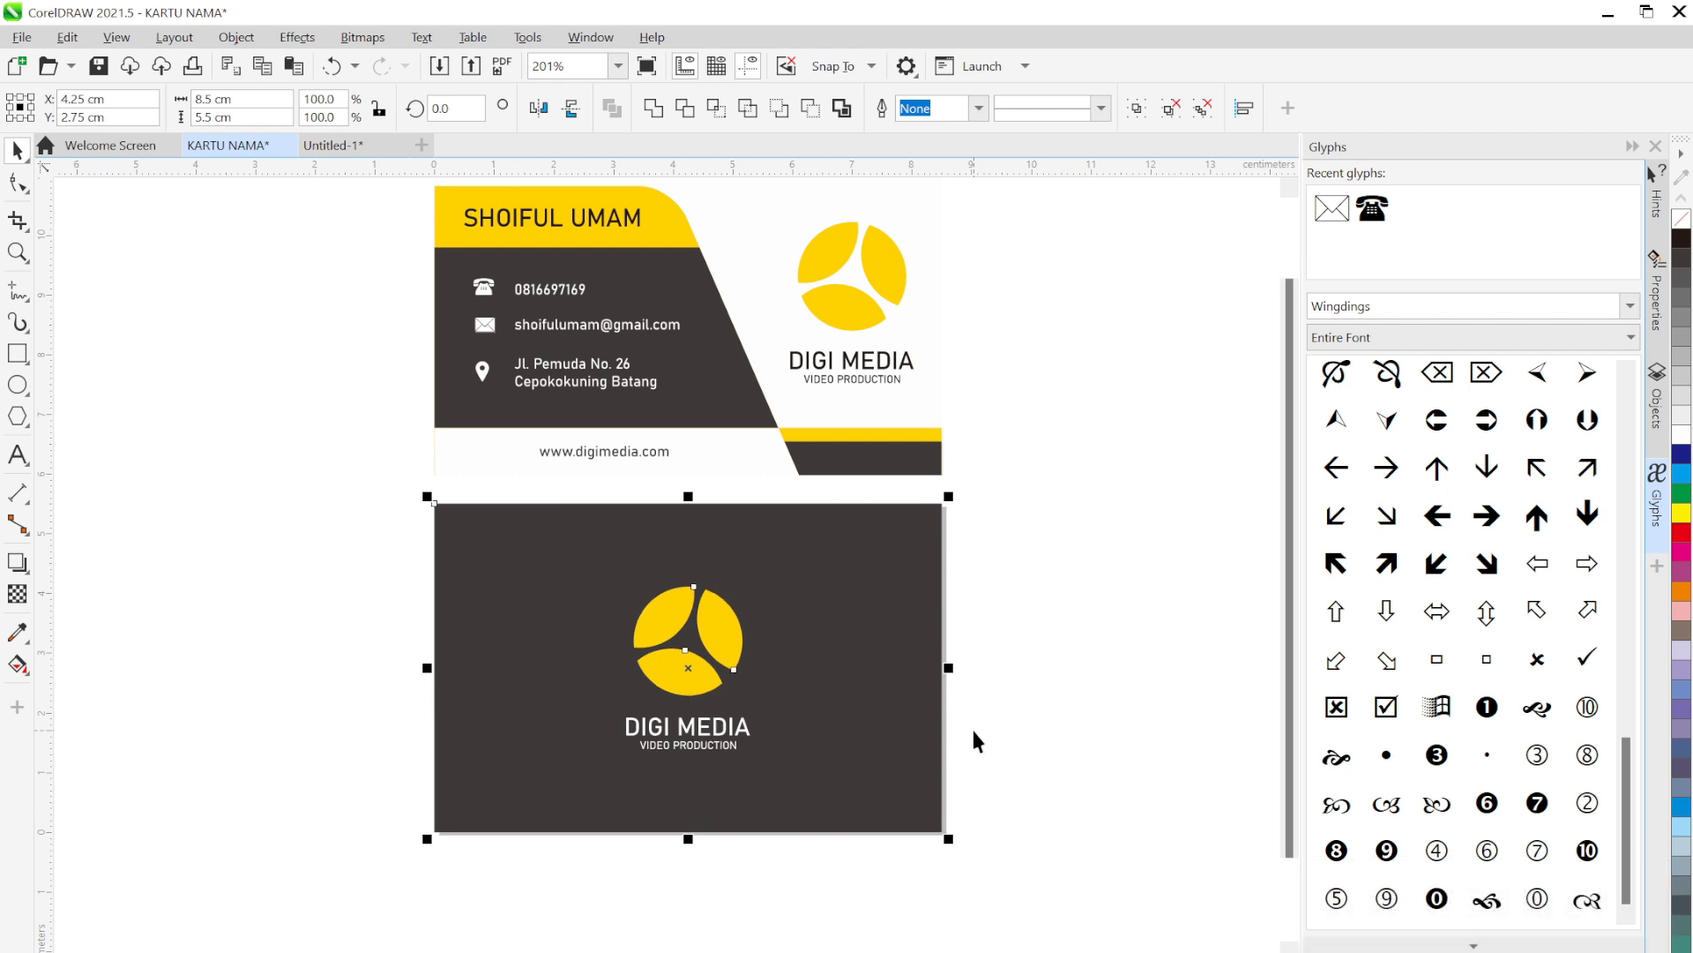
Zoom in on the front card and select the phone, envelope and location-pin icons
left_click(1050, 657)
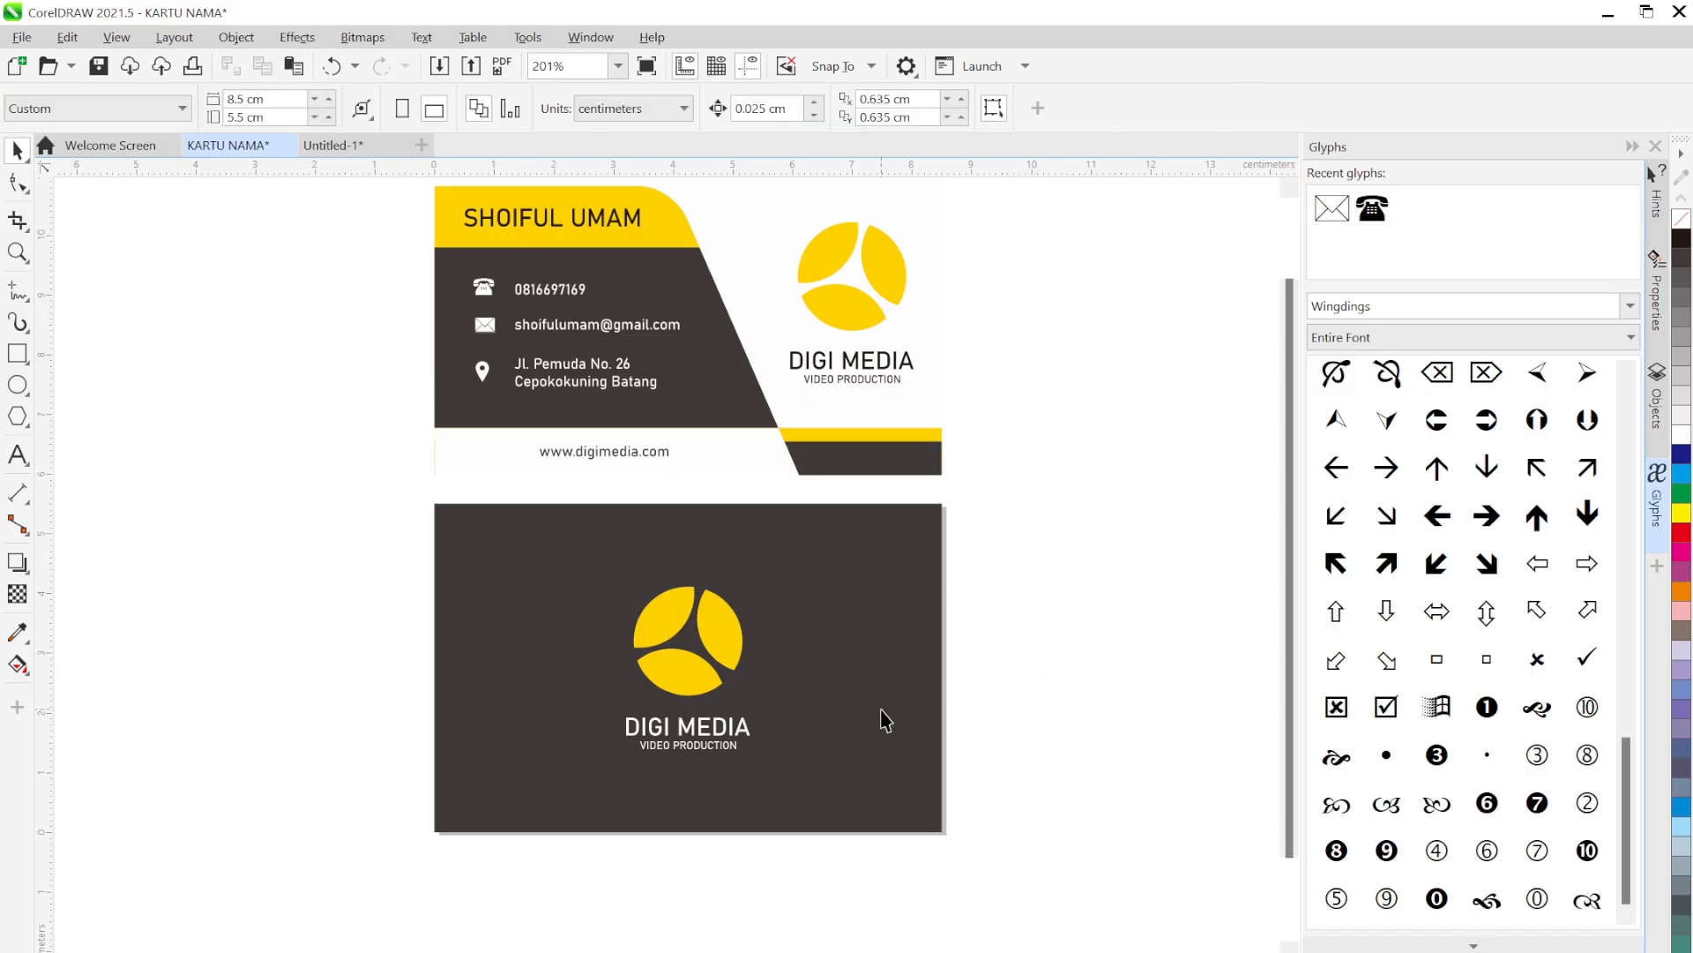
scroll(586, 435, "up", 3)
scroll(706, 695, "up", 1)
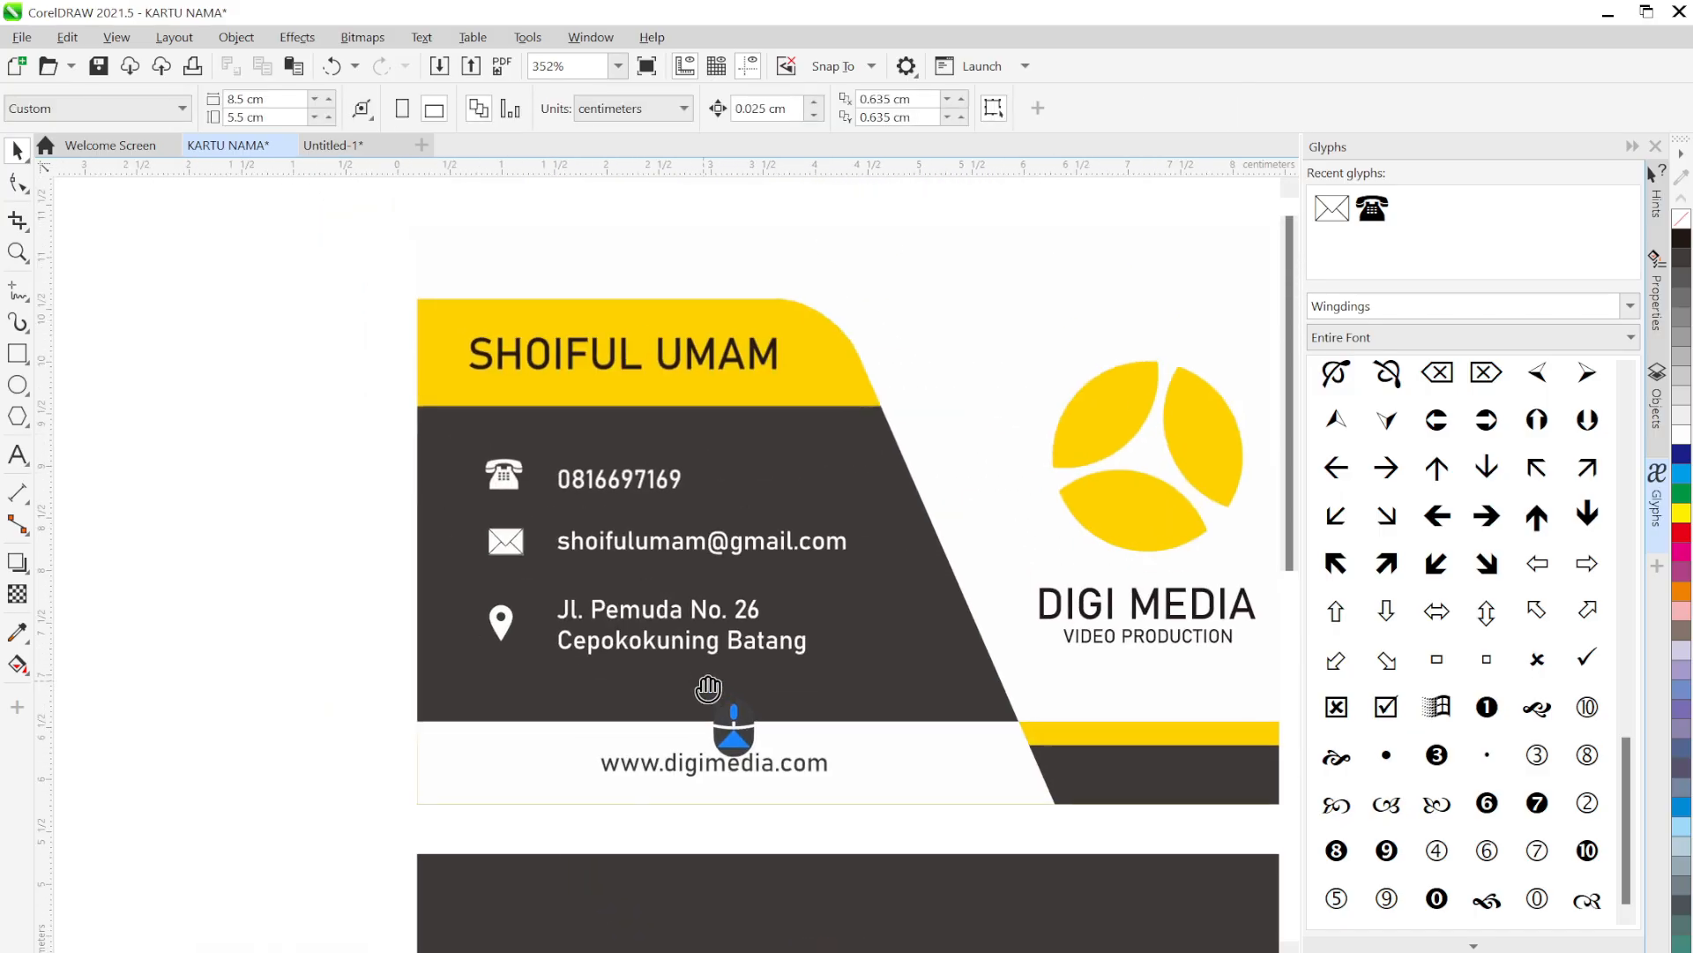
scroll(608, 469, "up", 2)
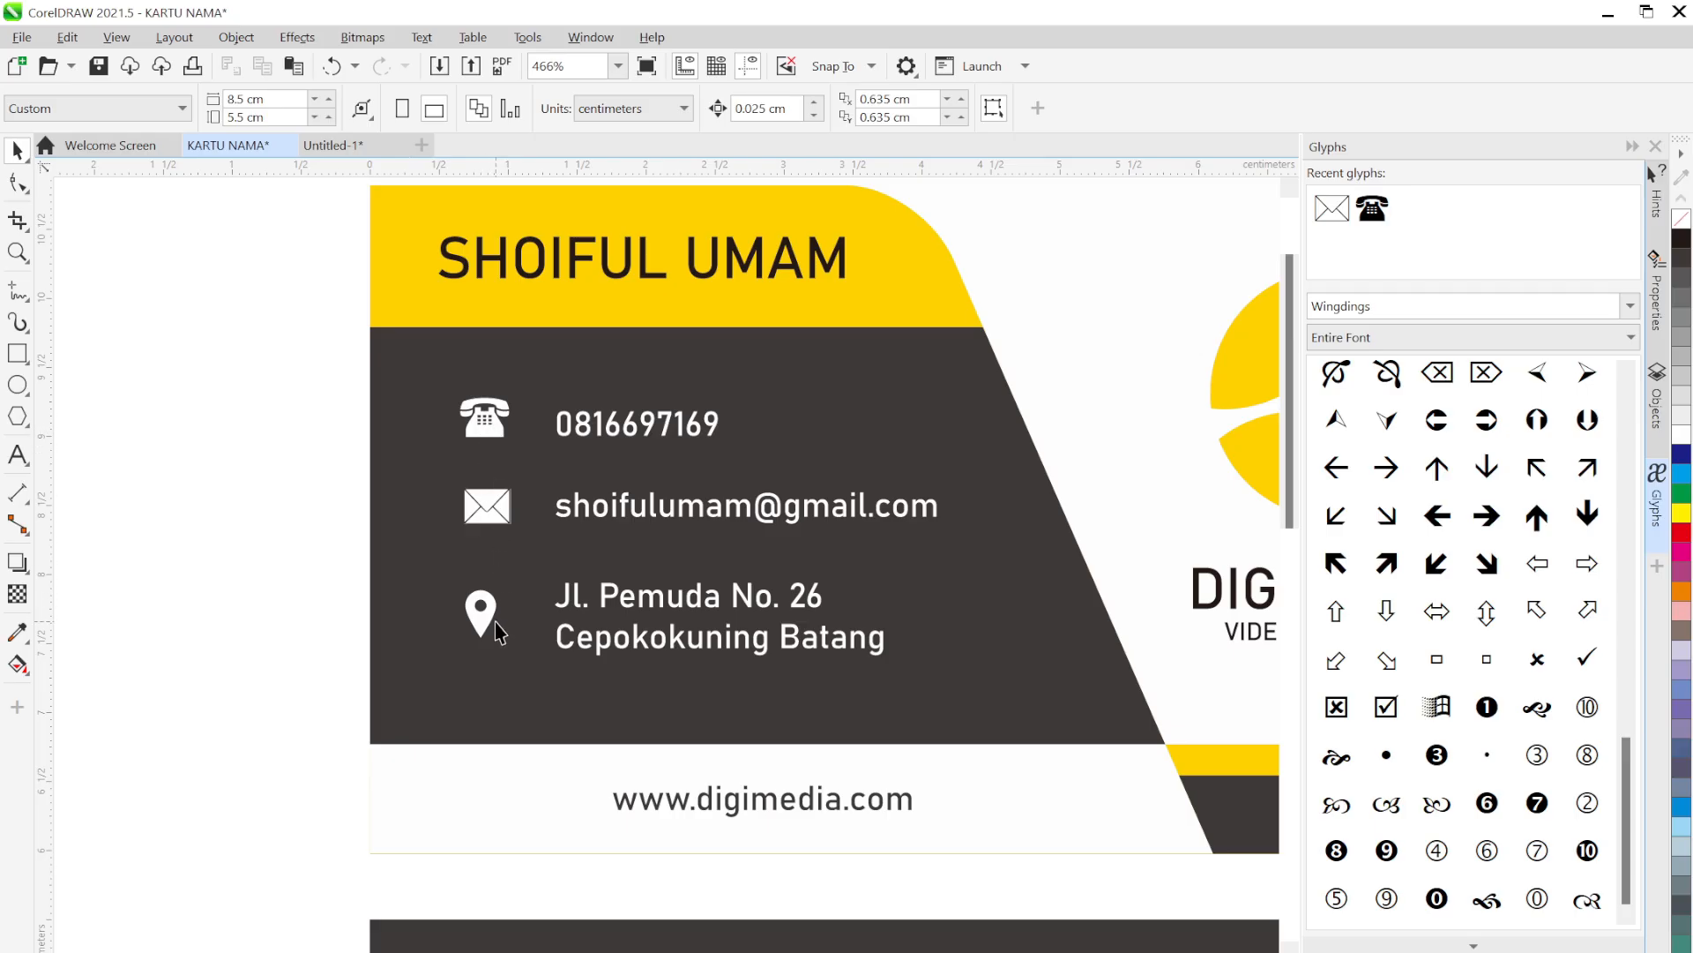
left_click_drag(258, 356, 543, 690)
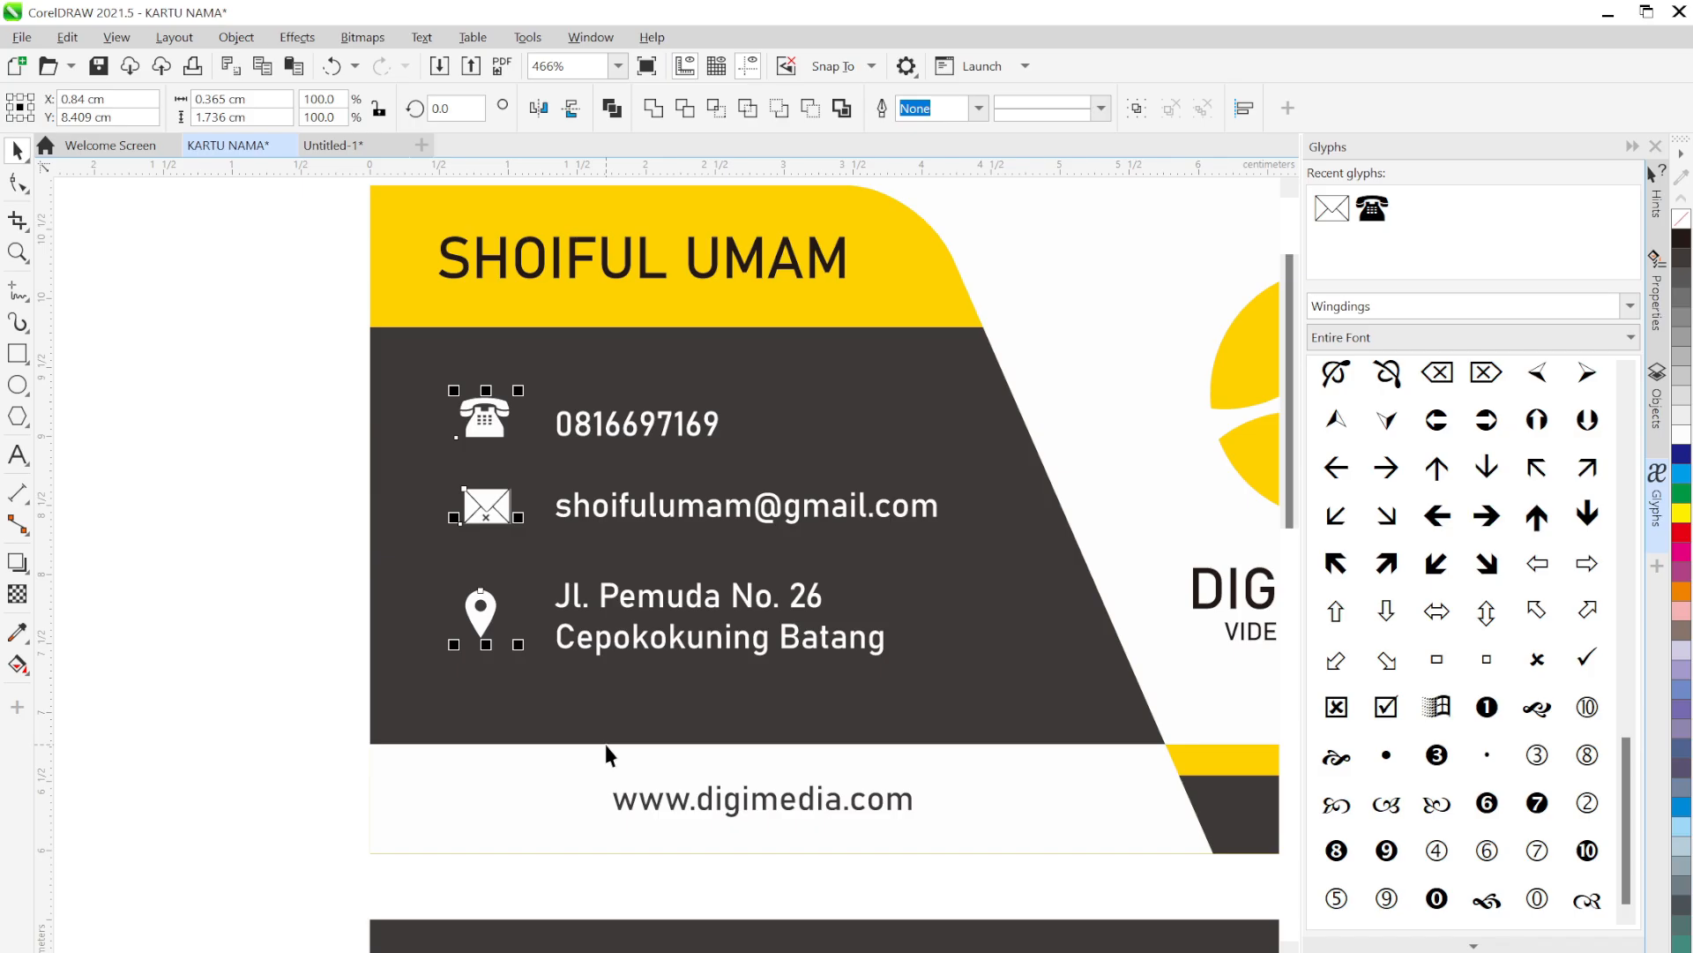
Centre-align the three contact icons in a column and group them
key("c")
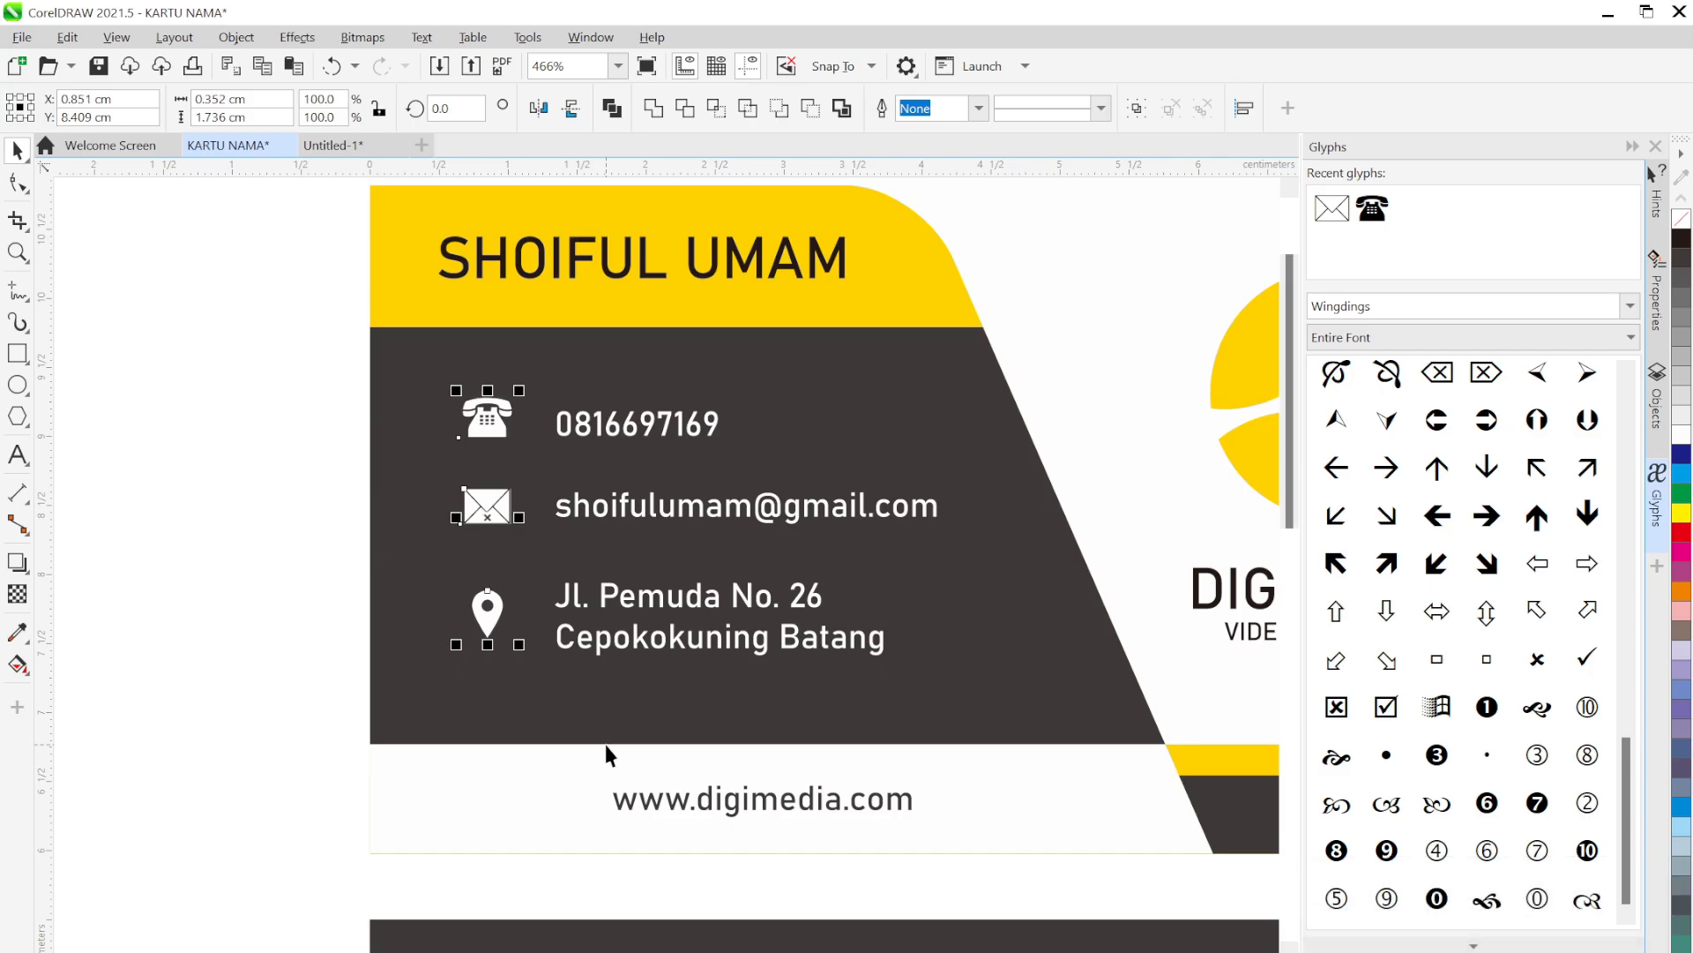
left_click(488, 507)
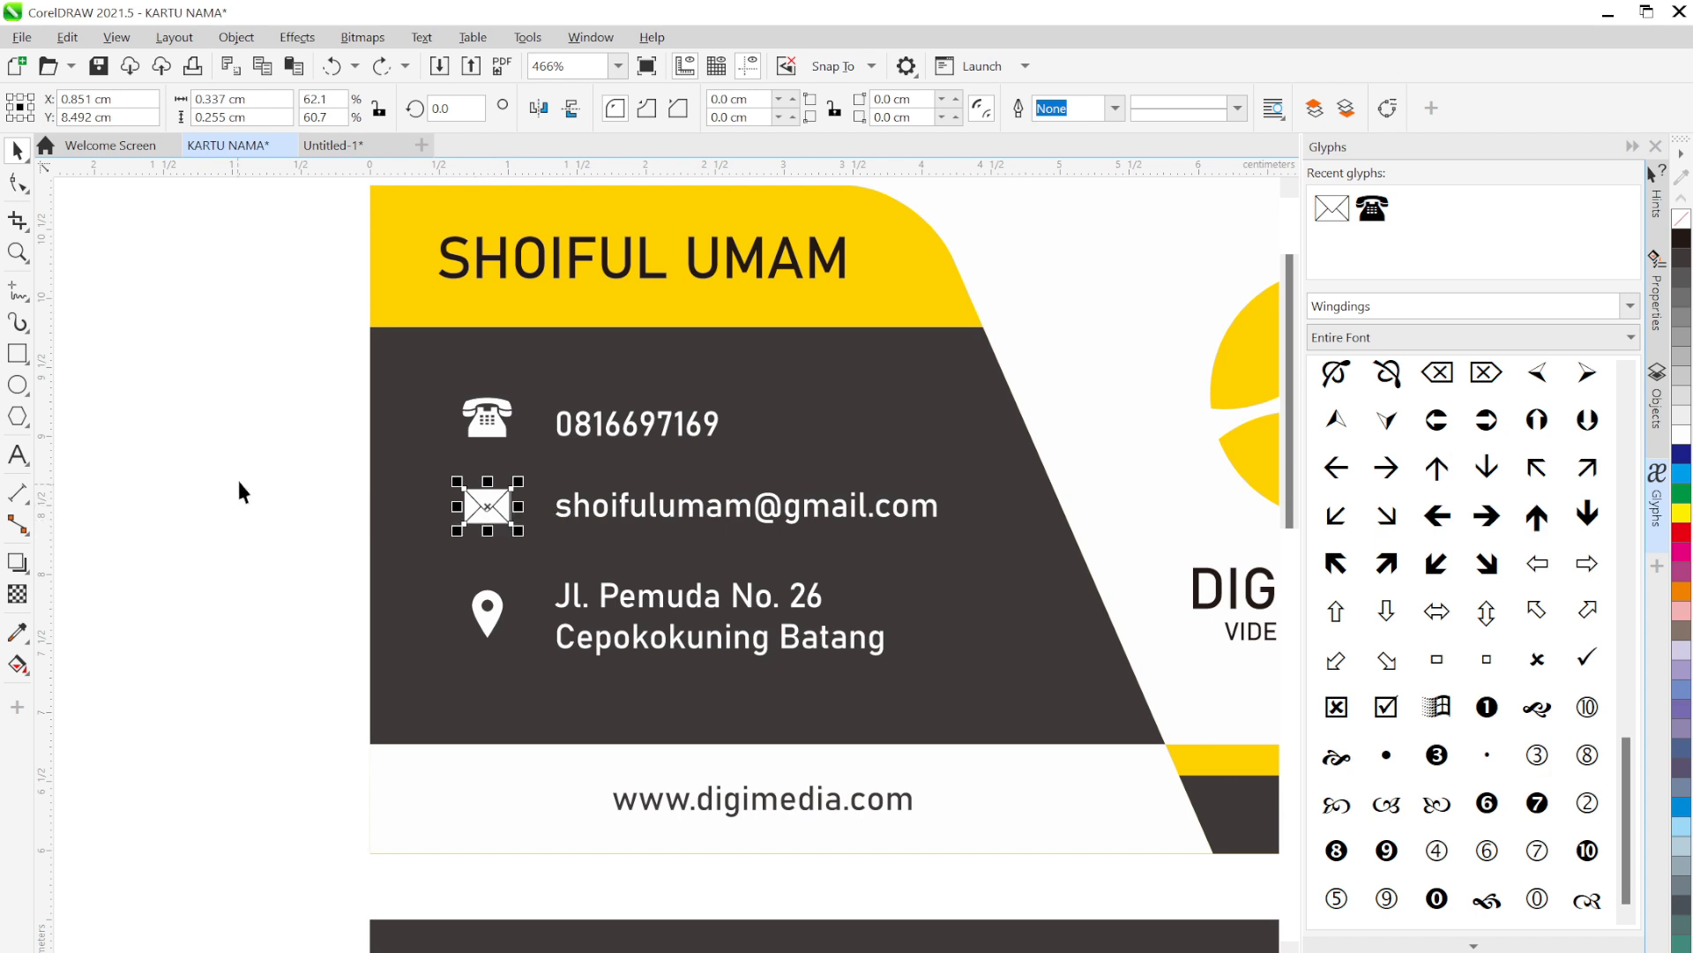
left_click_drag(268, 460, 533, 573)
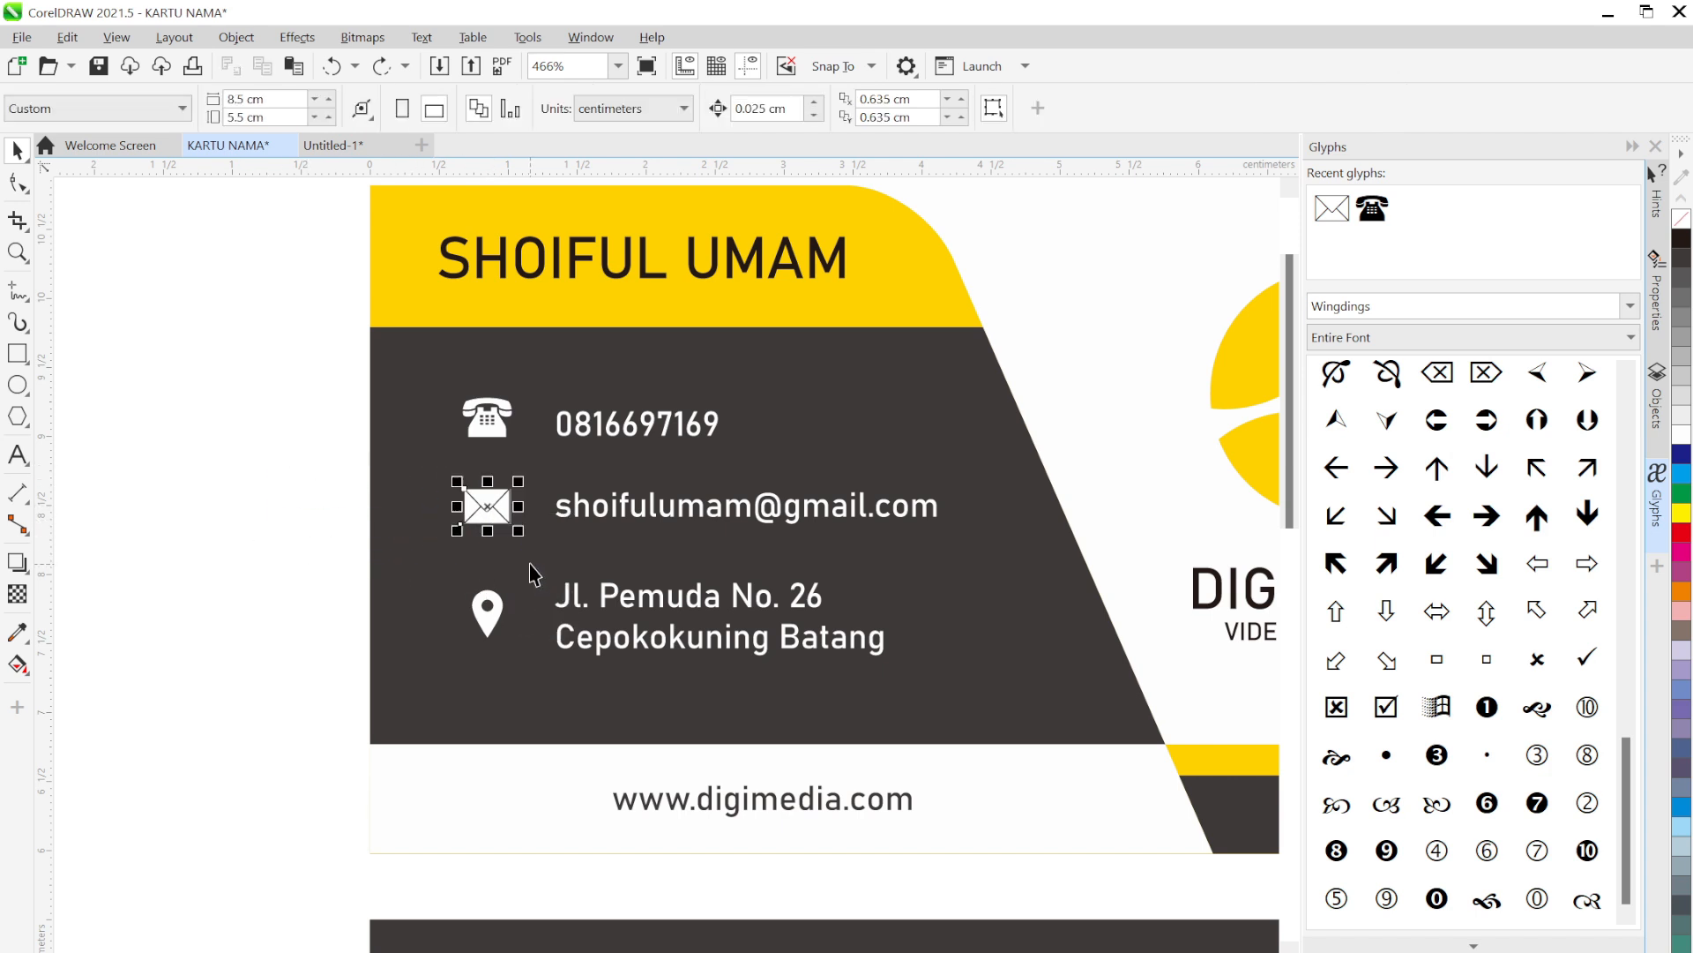
left_click(292, 489)
left_click_drag(495, 503, 302, 497)
key("ctrl+z")
key("ctrl+z")
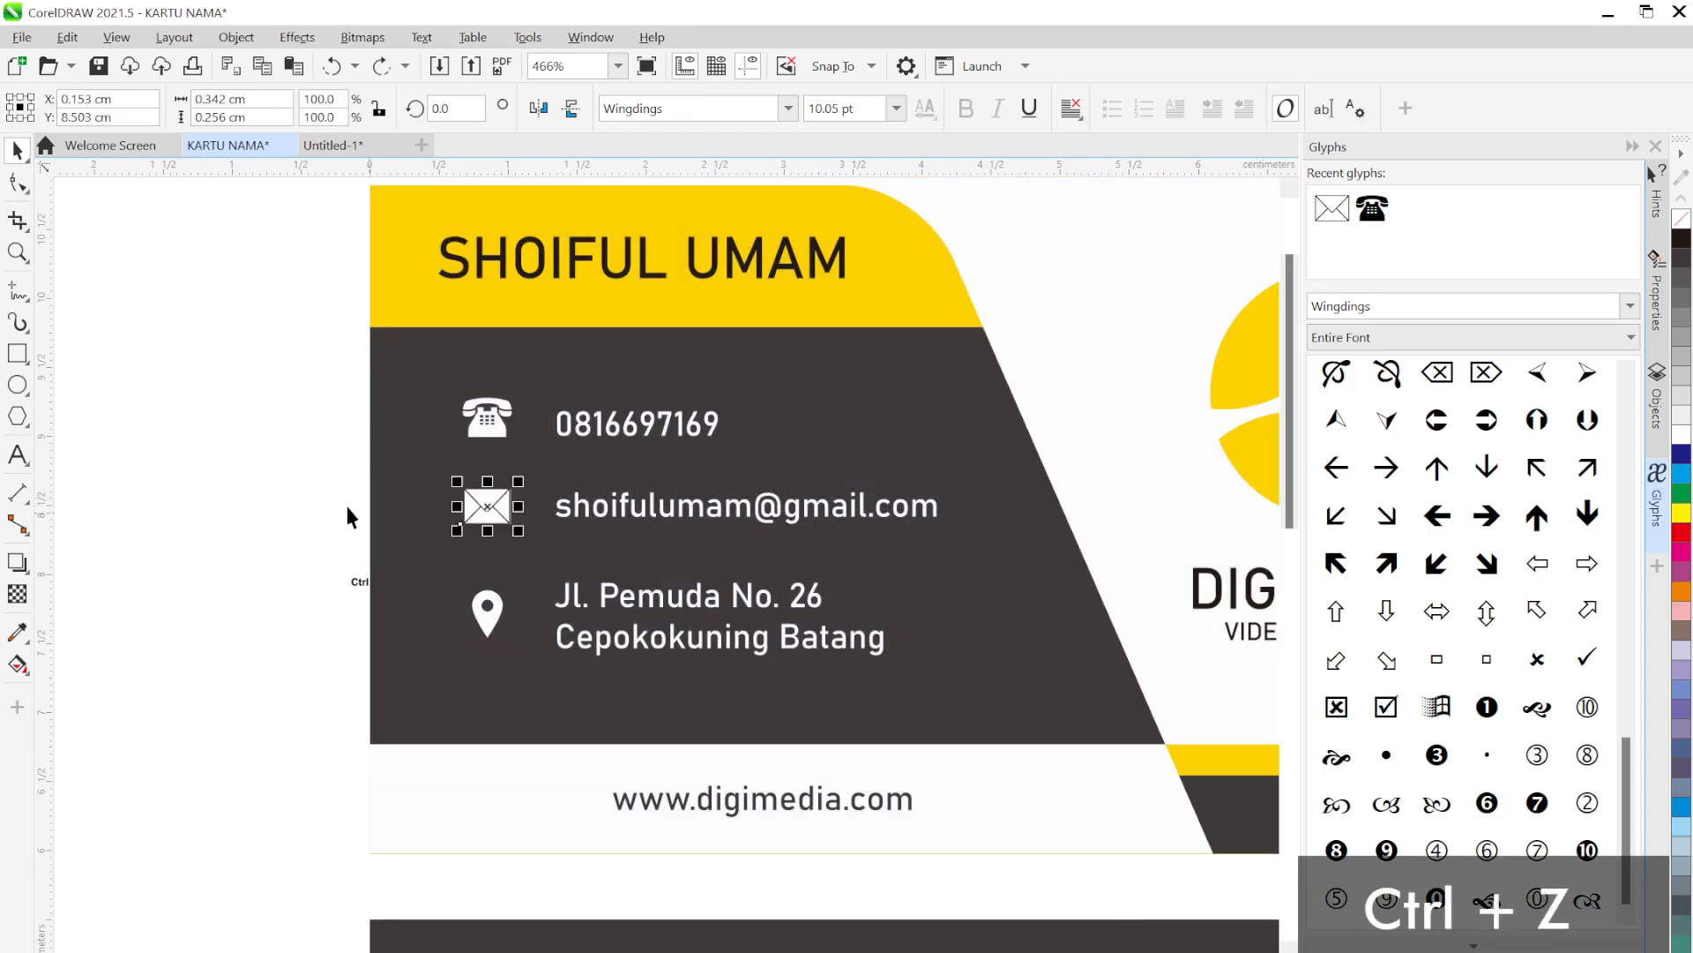
left_click(280, 462)
left_click_drag(229, 485, 564, 607)
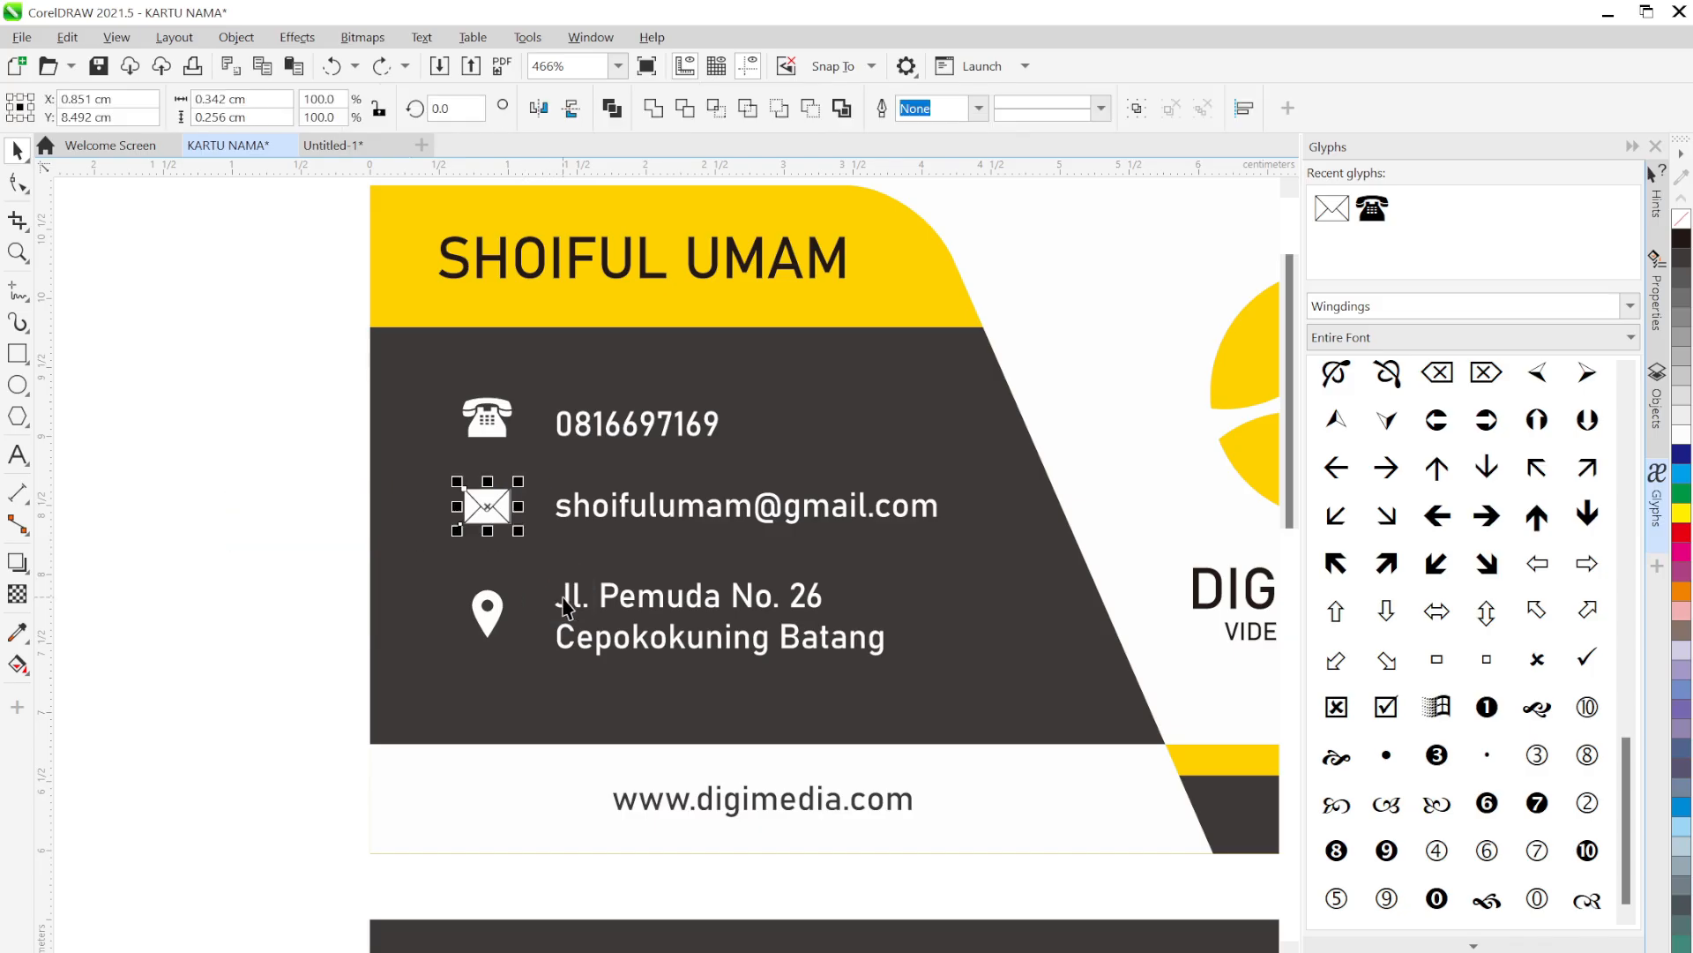
key("ctrl+g")
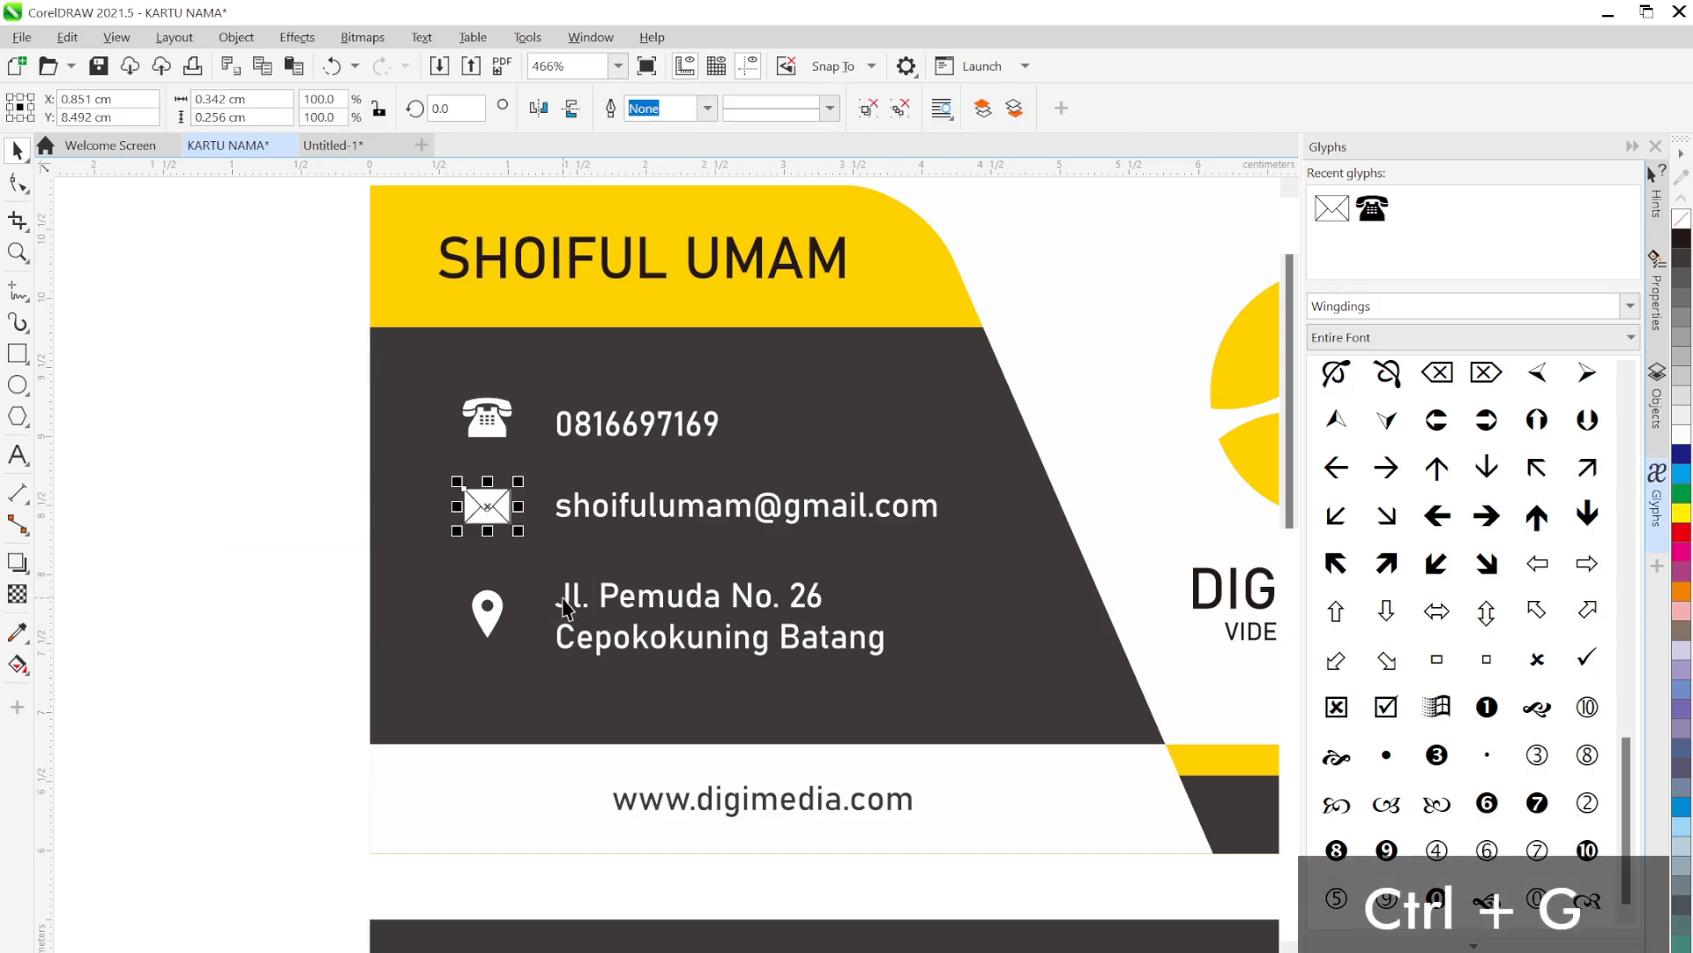
left_click(246, 373)
left_click_drag(231, 325, 575, 710)
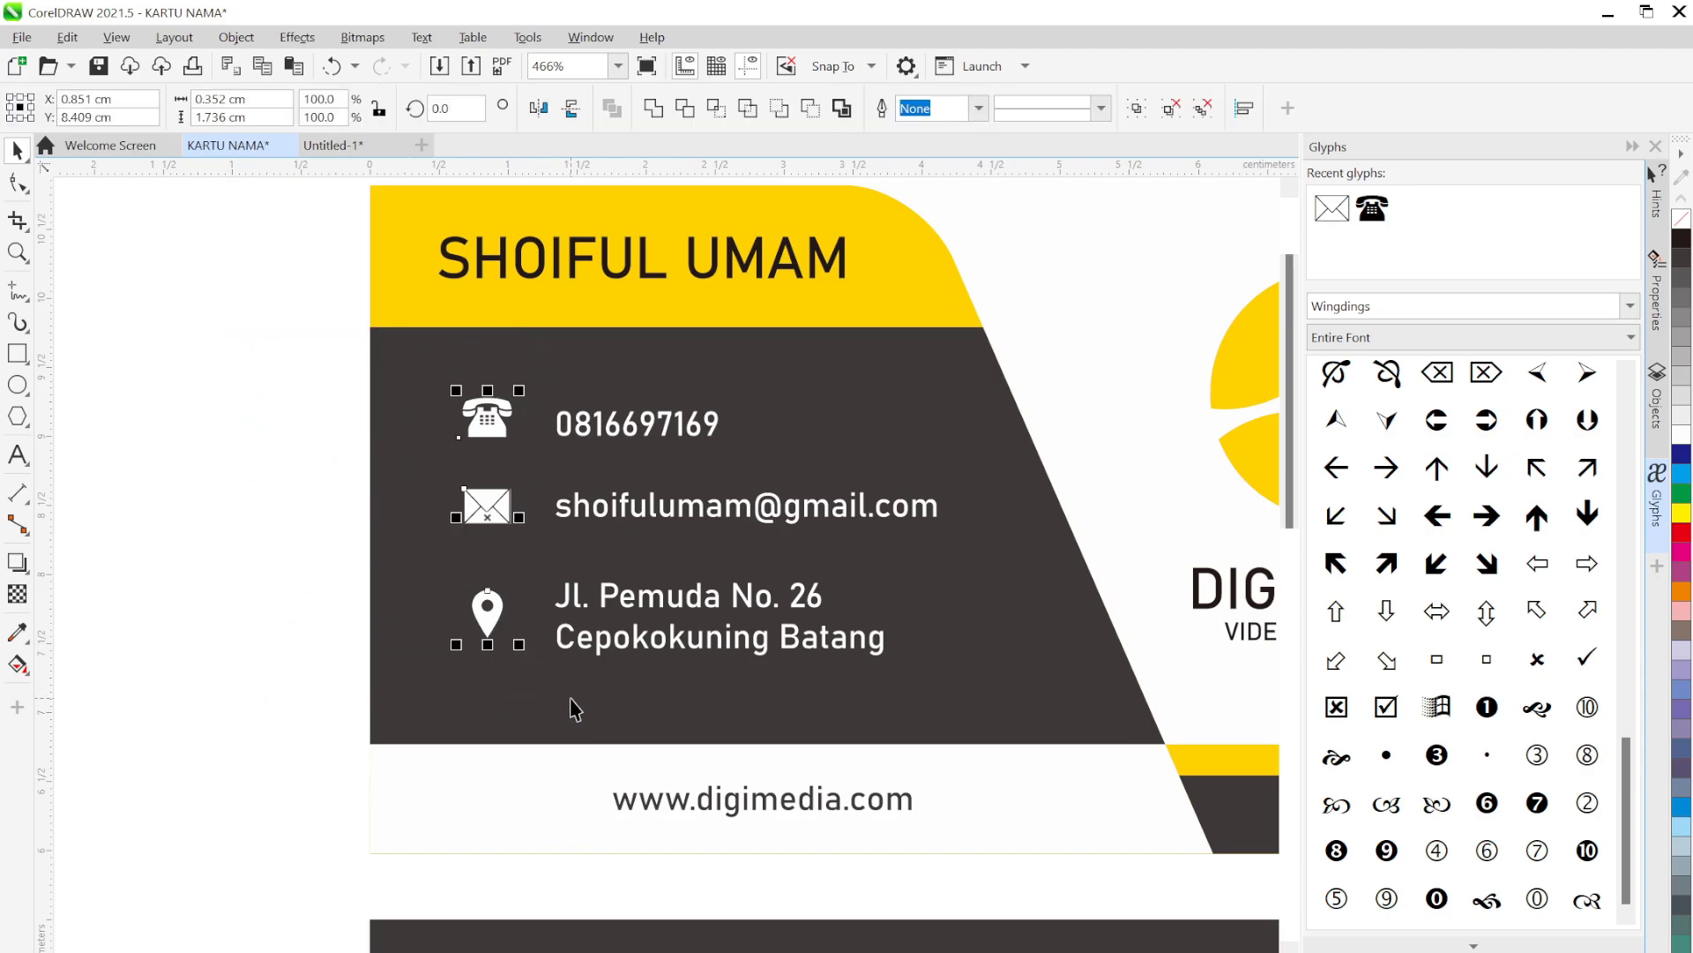
key("a")
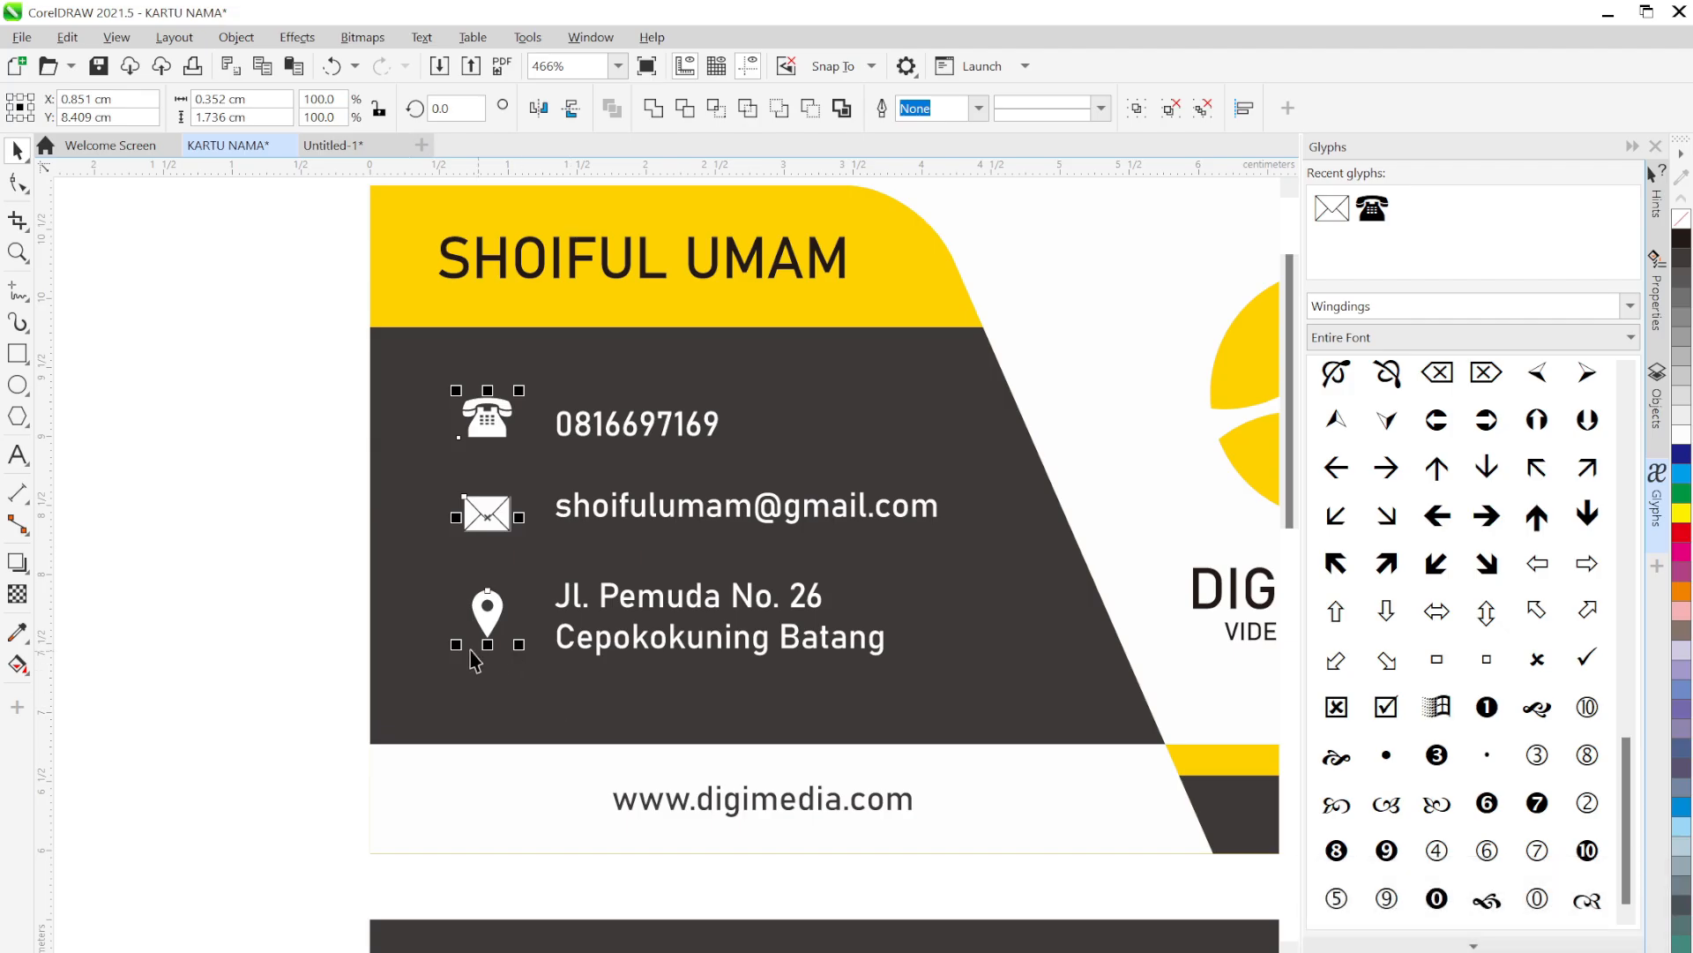
left_click(336, 509)
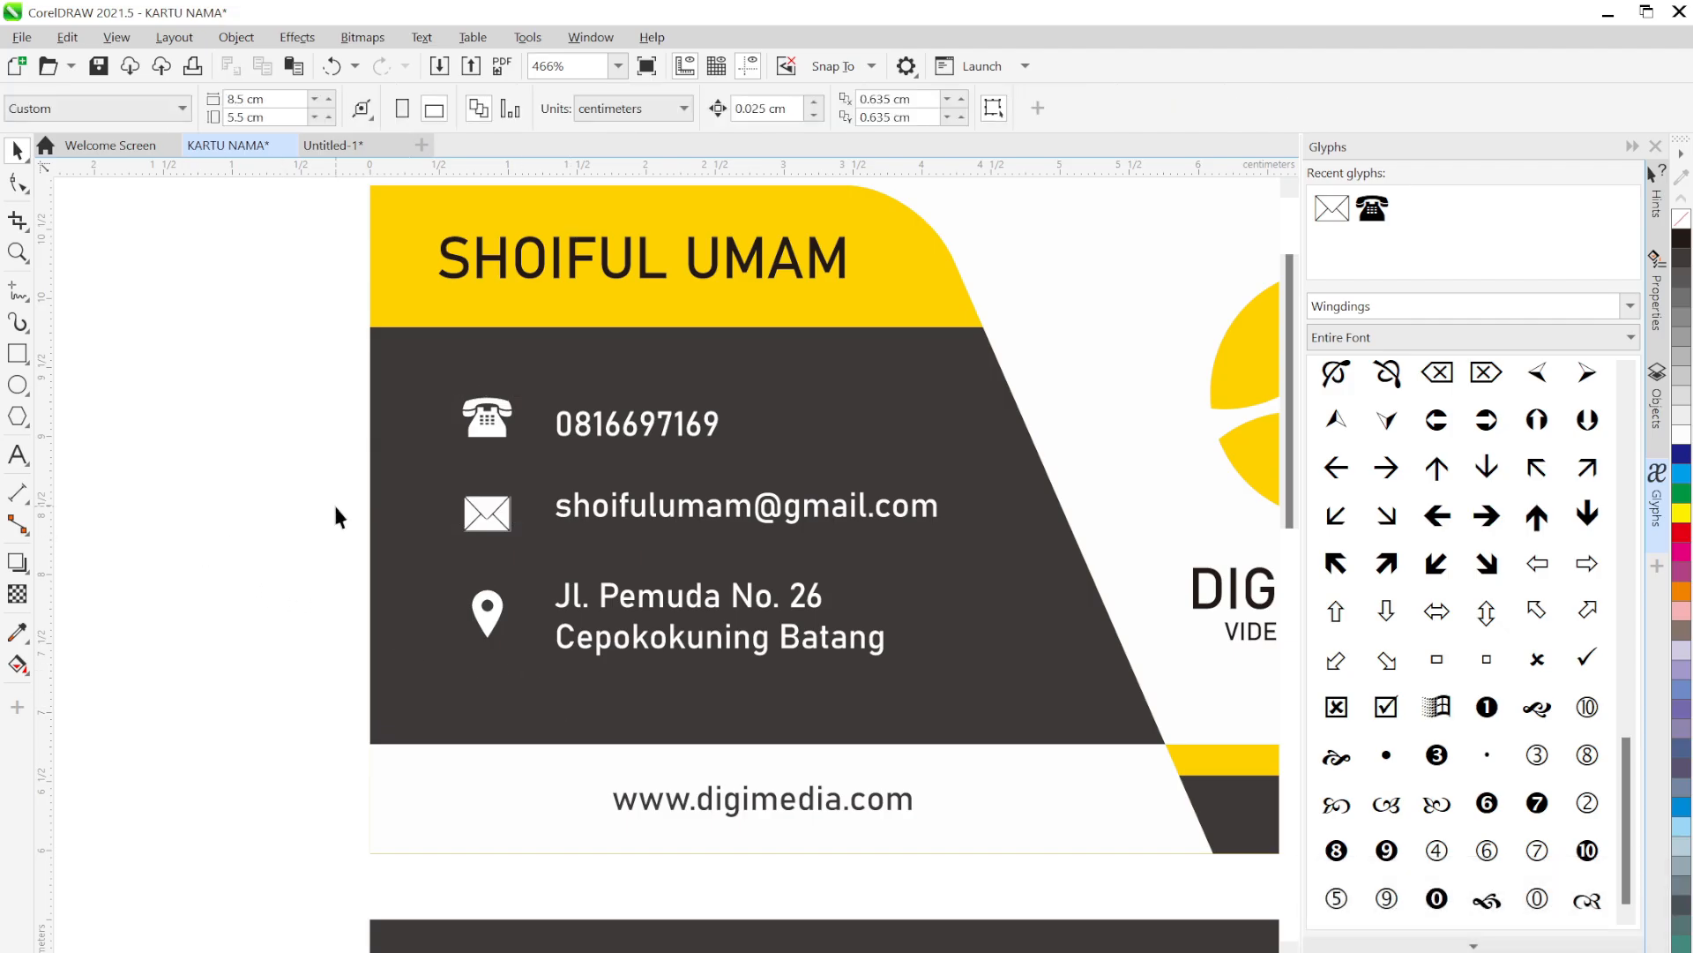
Vertically centre the phone, email and address texts on their phone, envelope and pin icons
left_click(604, 431)
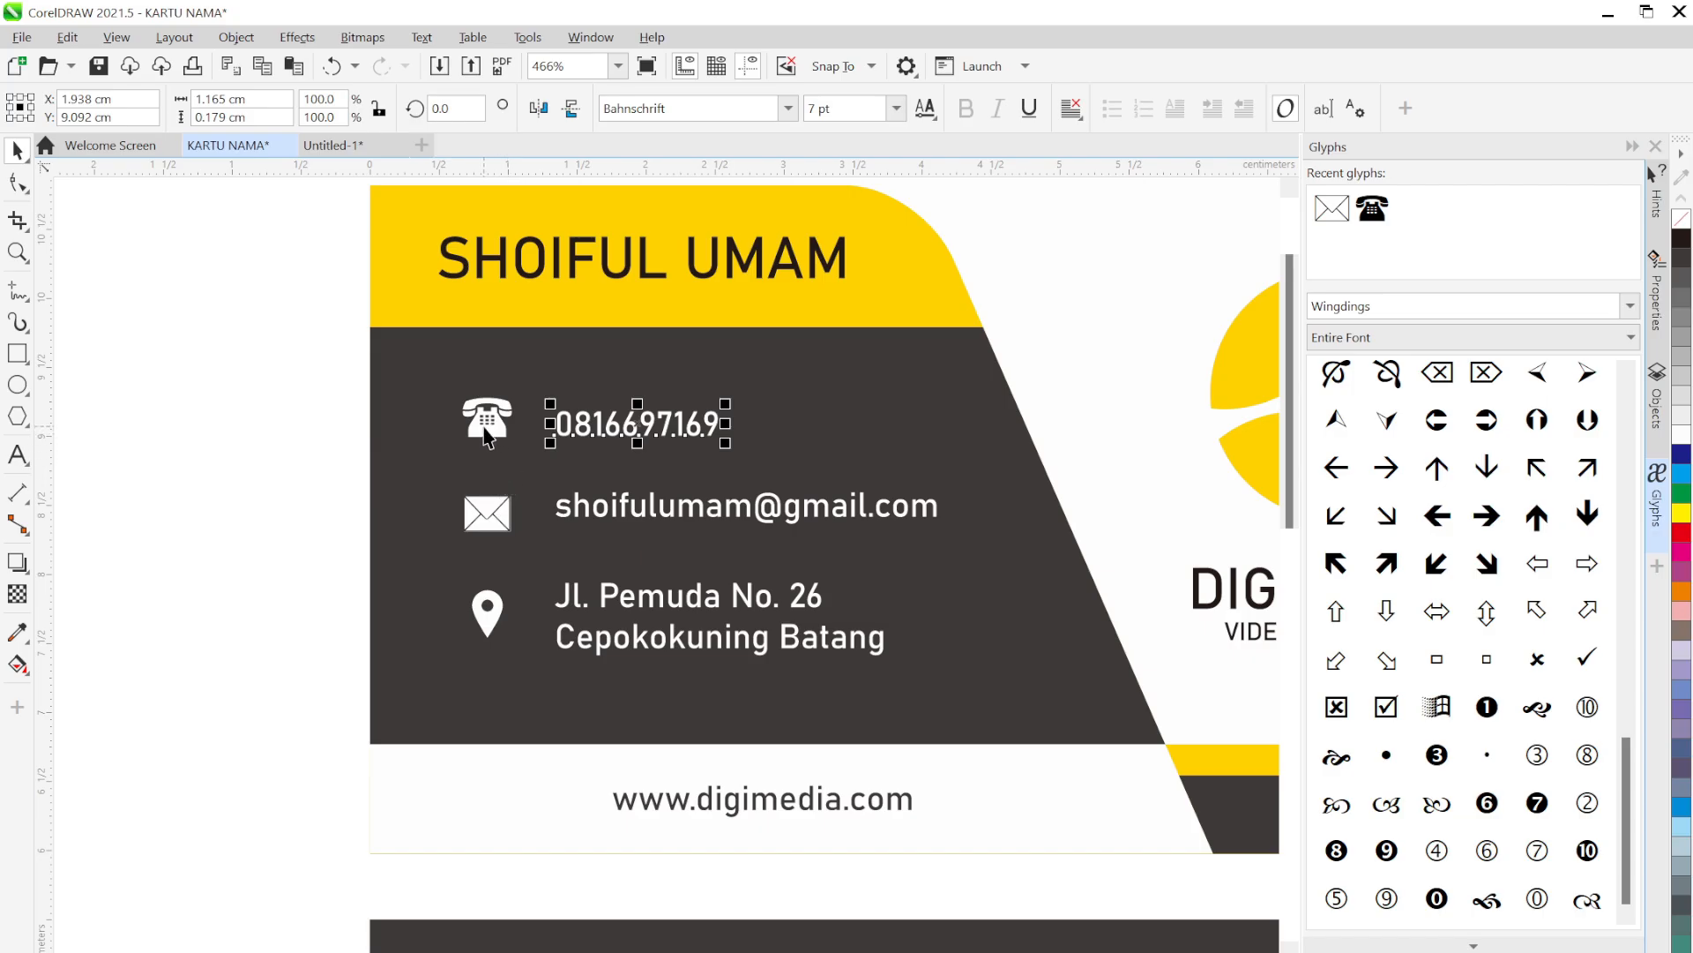
left_click(253, 417)
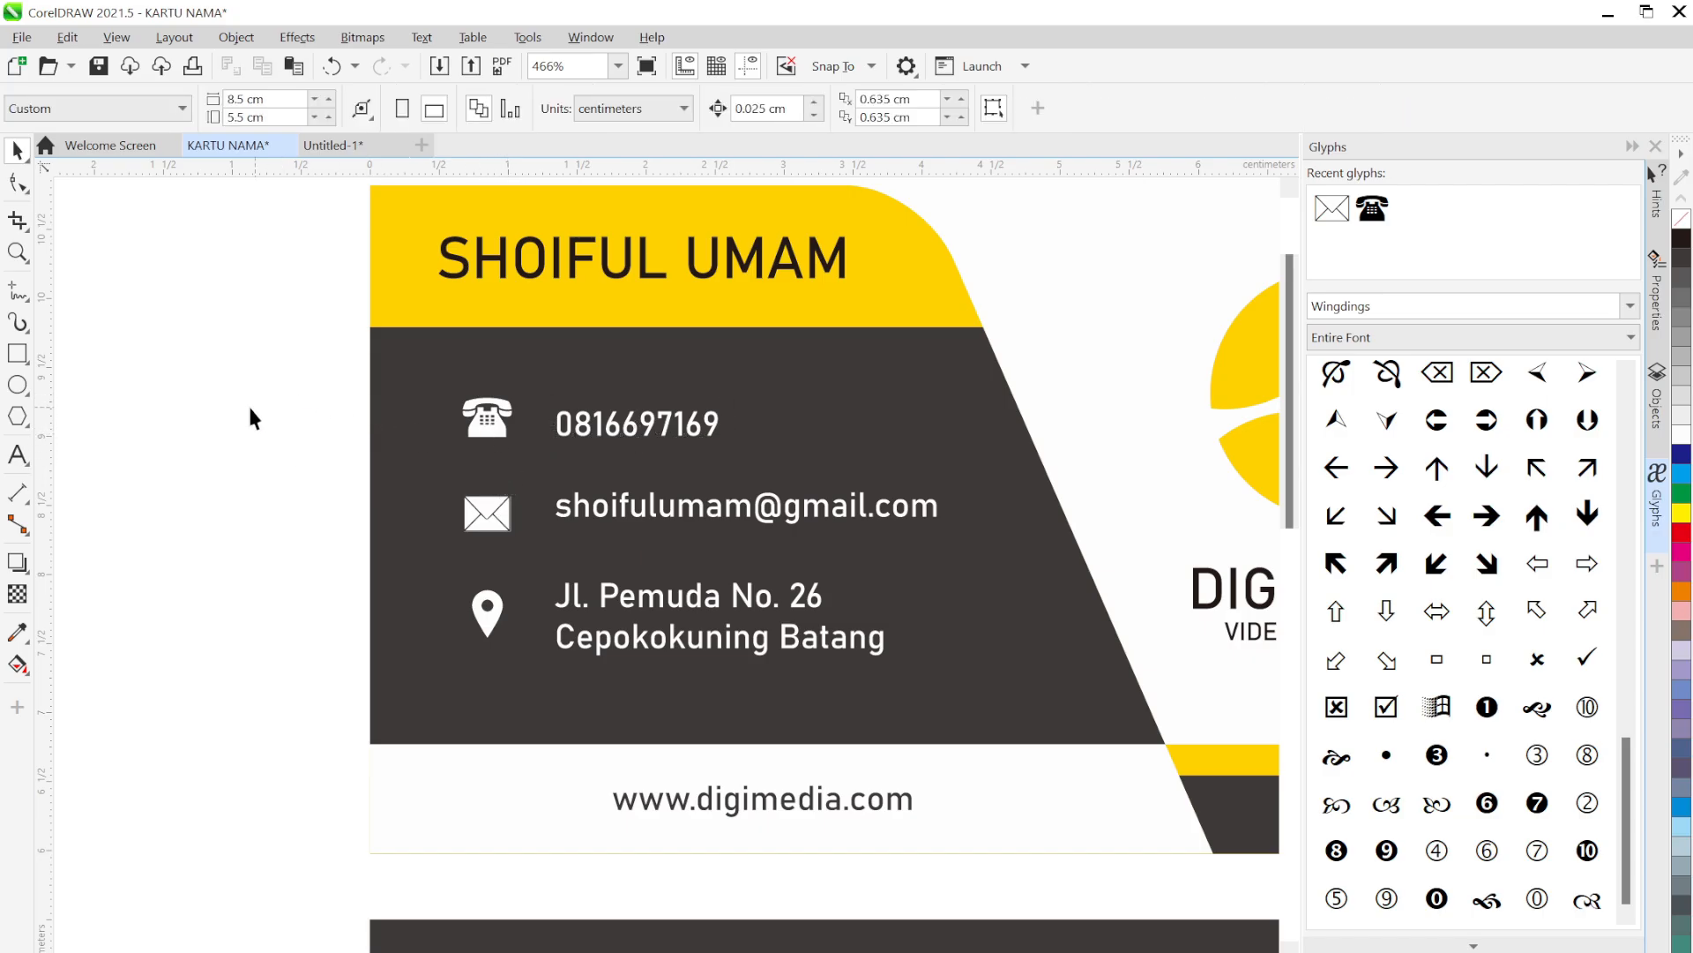
left_click(650, 429)
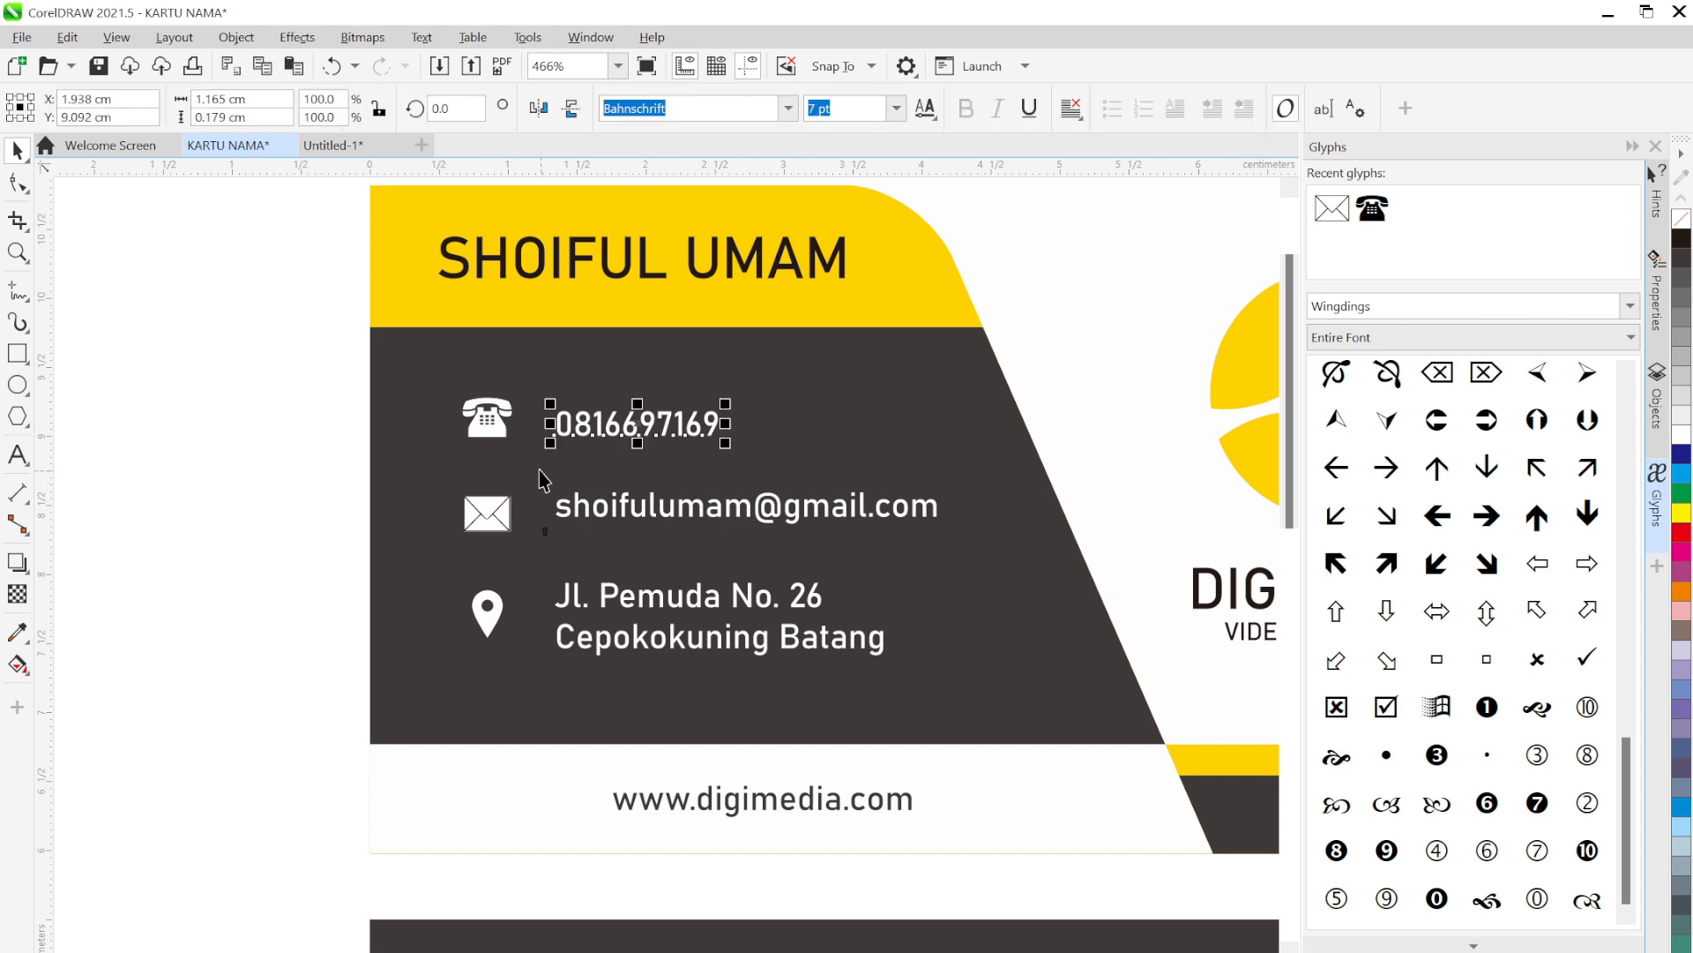
left_click(483, 438, "shift")
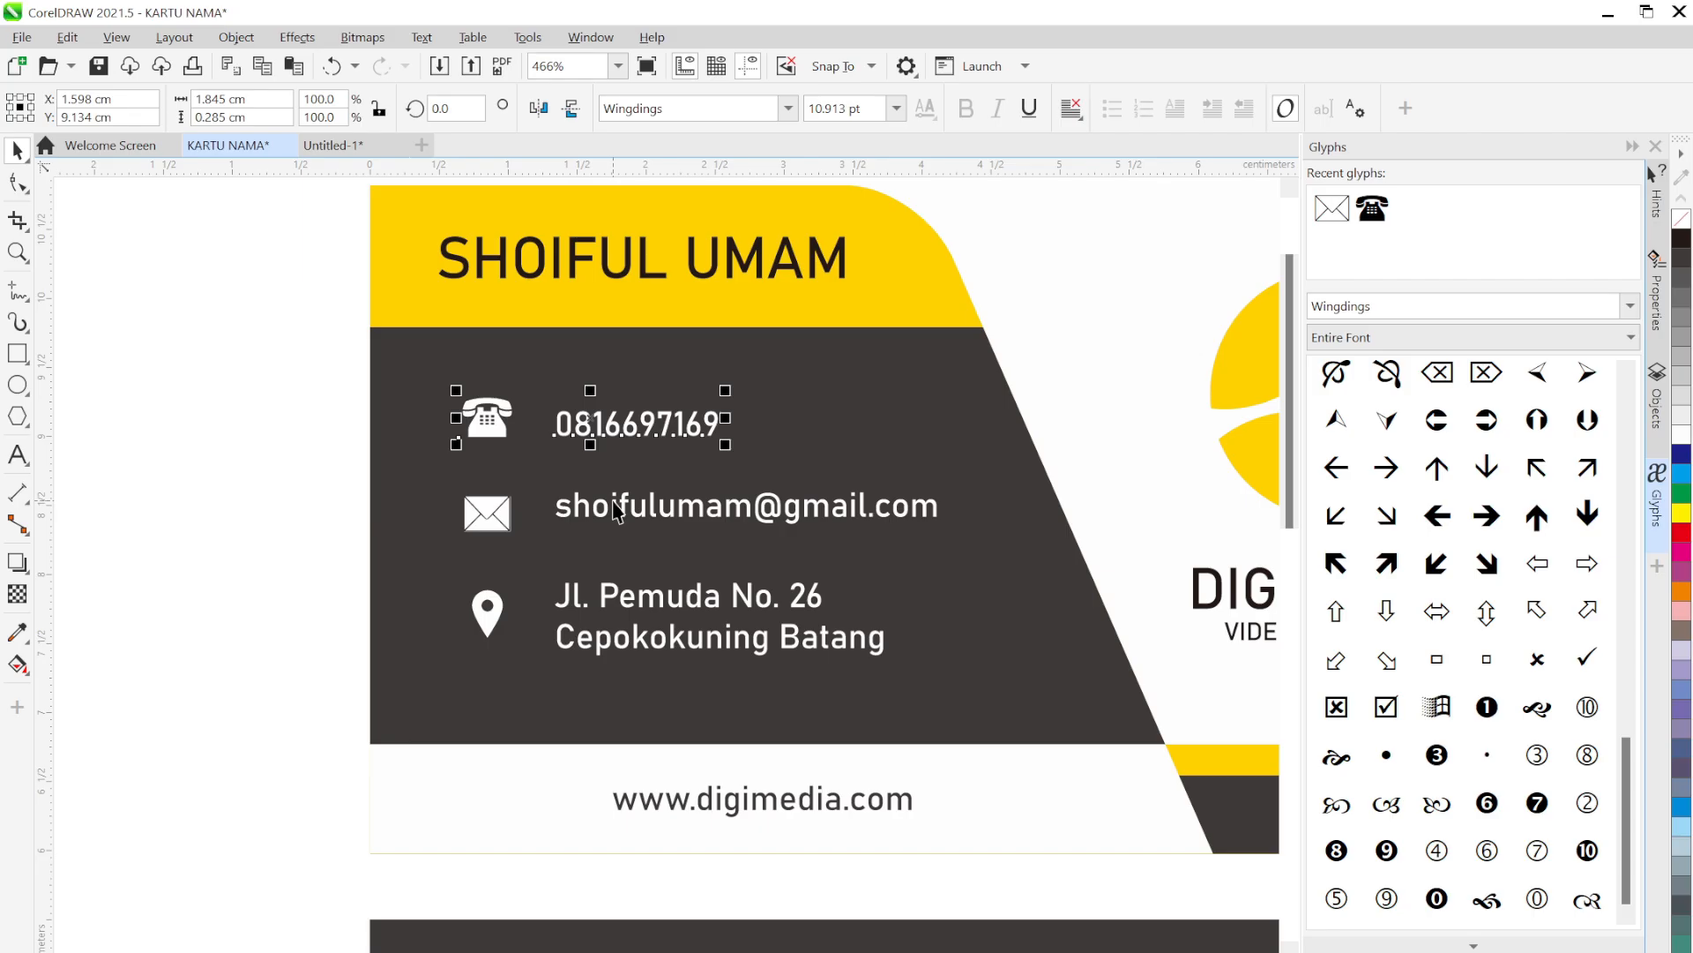
key("e")
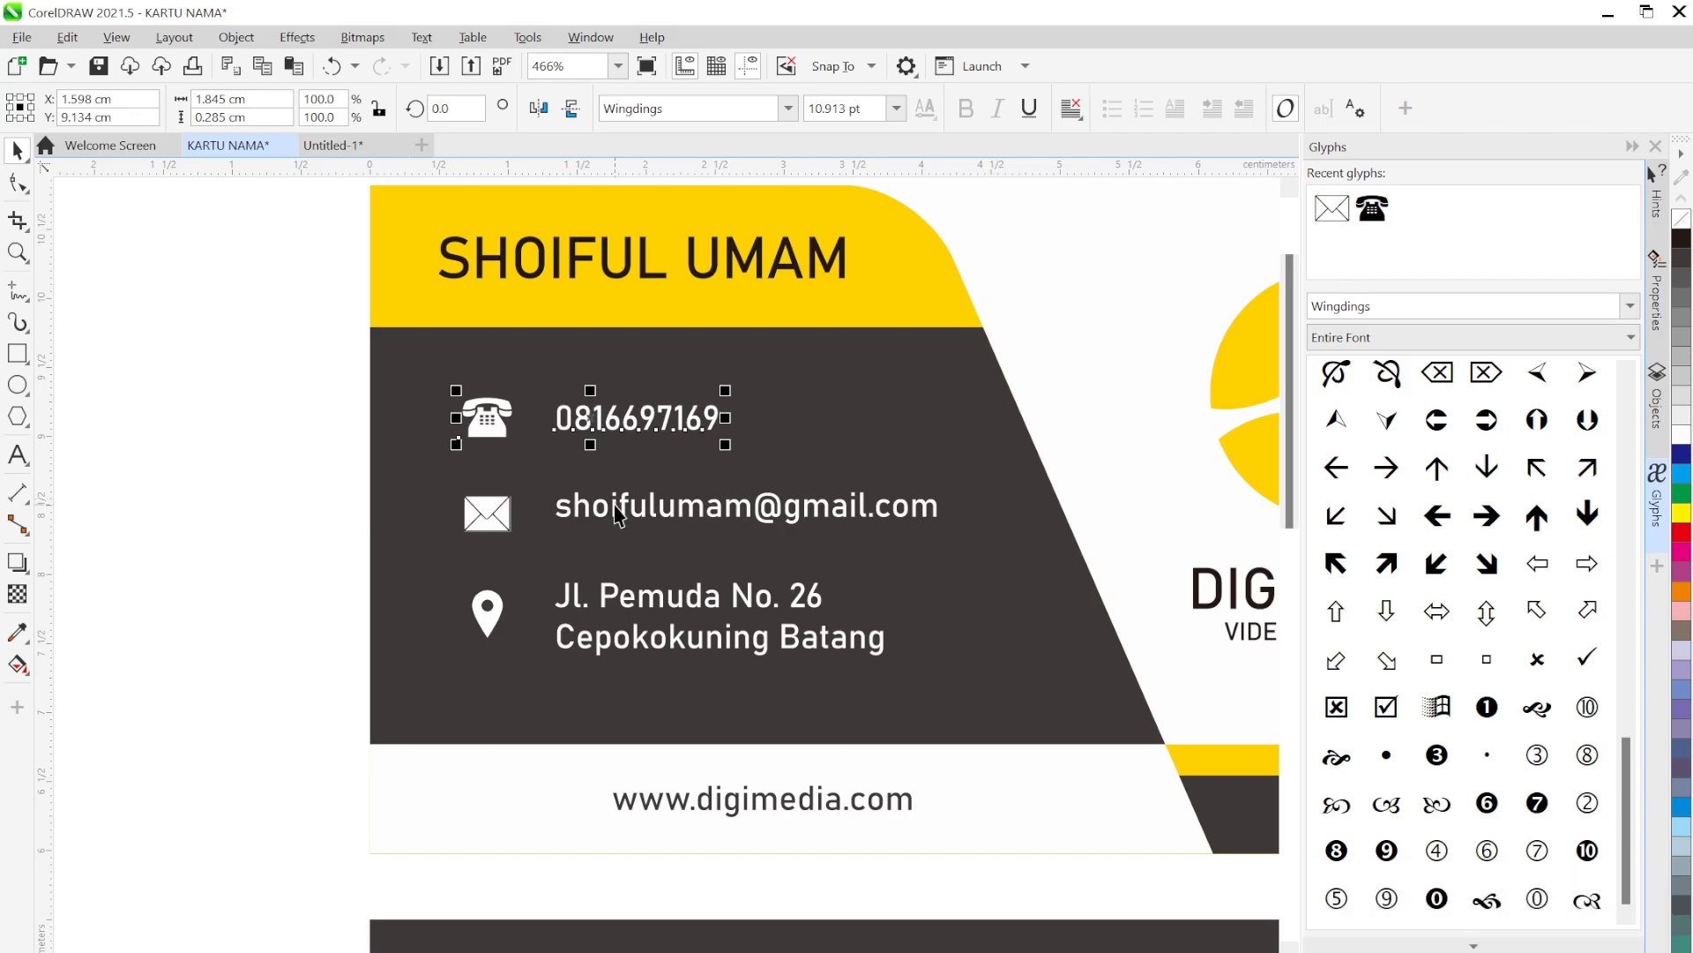
left_click(630, 518)
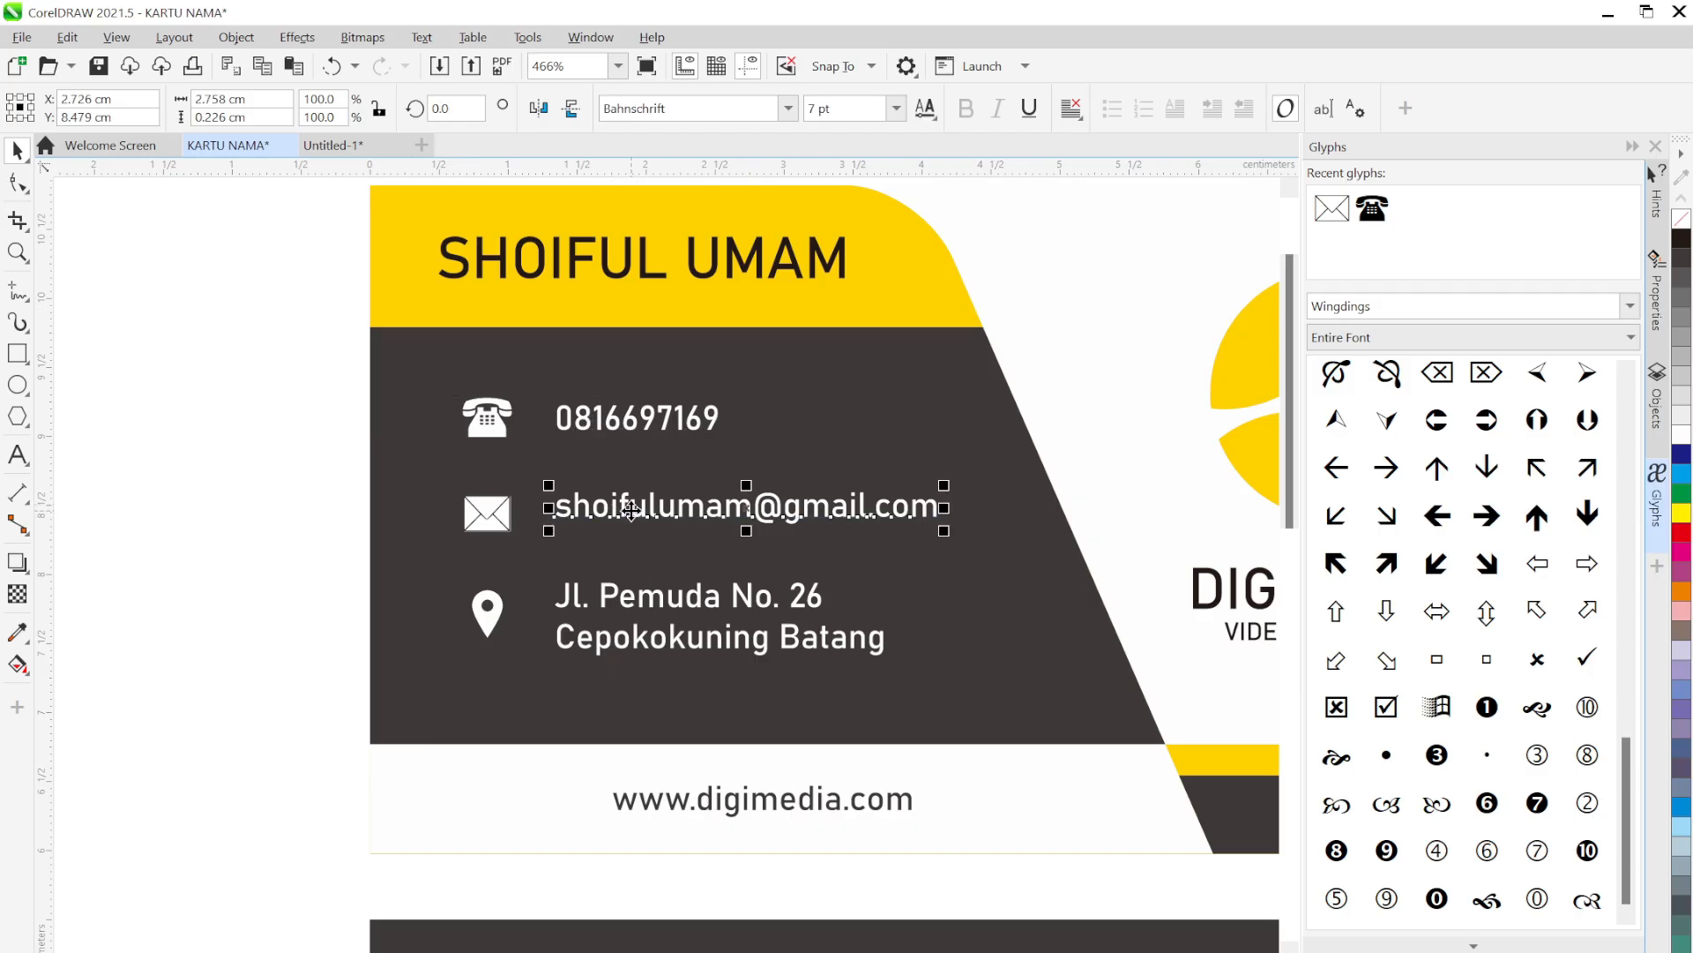
left_click(484, 528, "shift")
key("e")
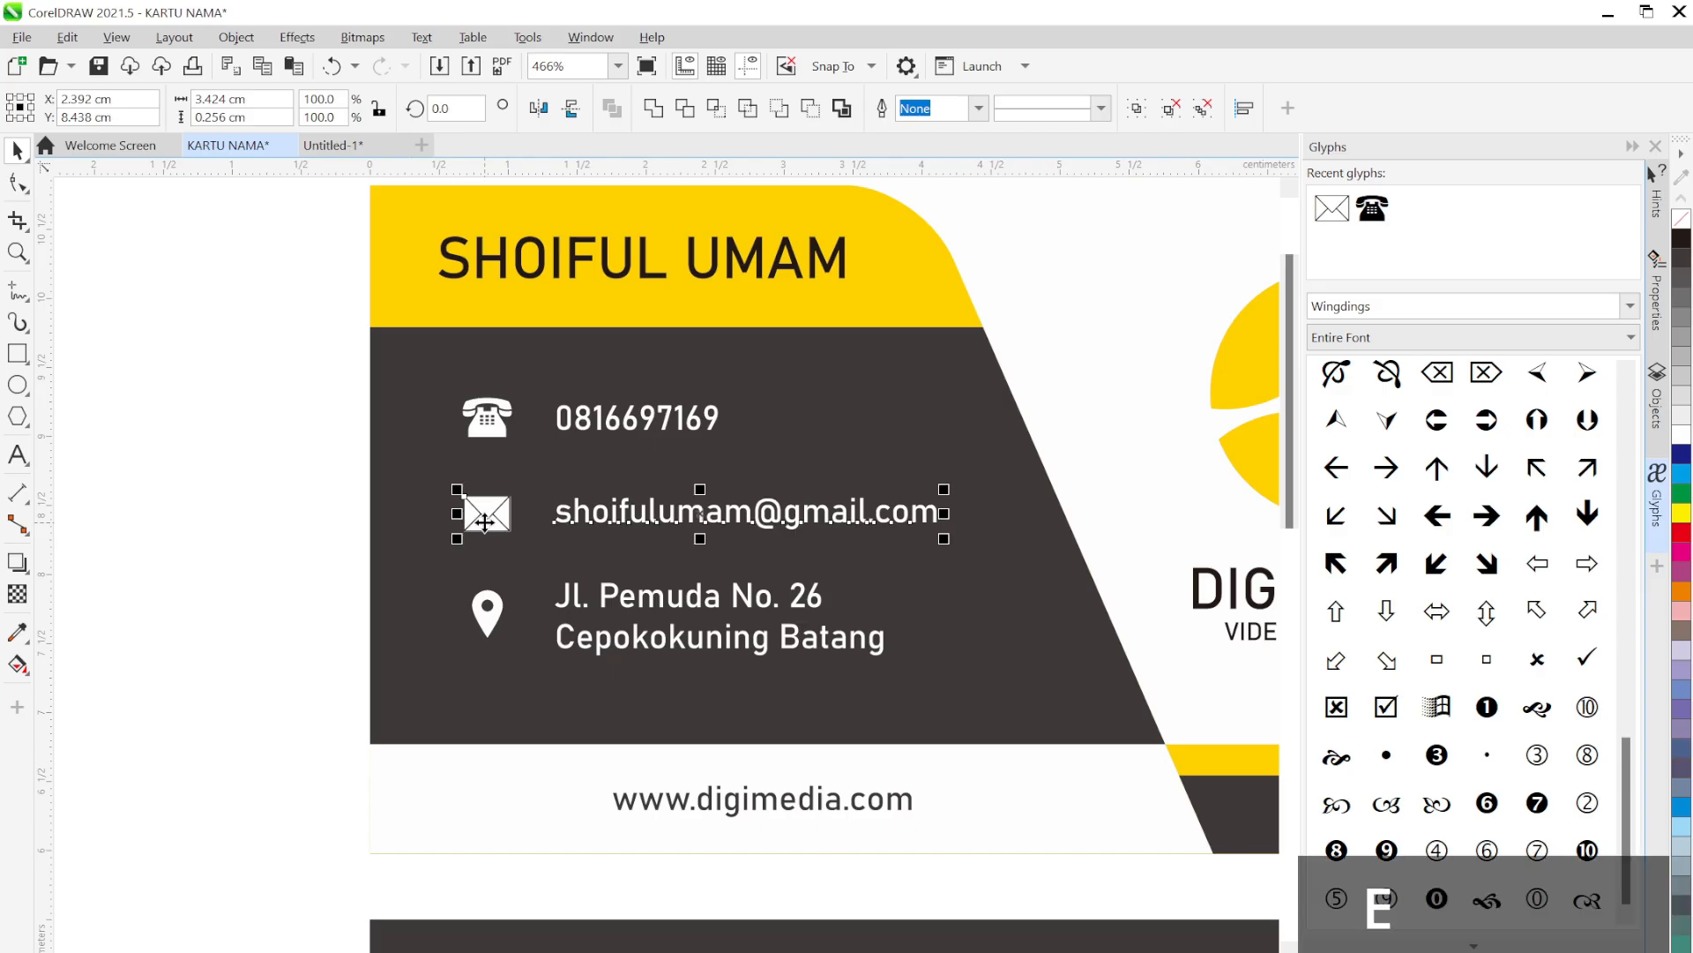
left_click(643, 605)
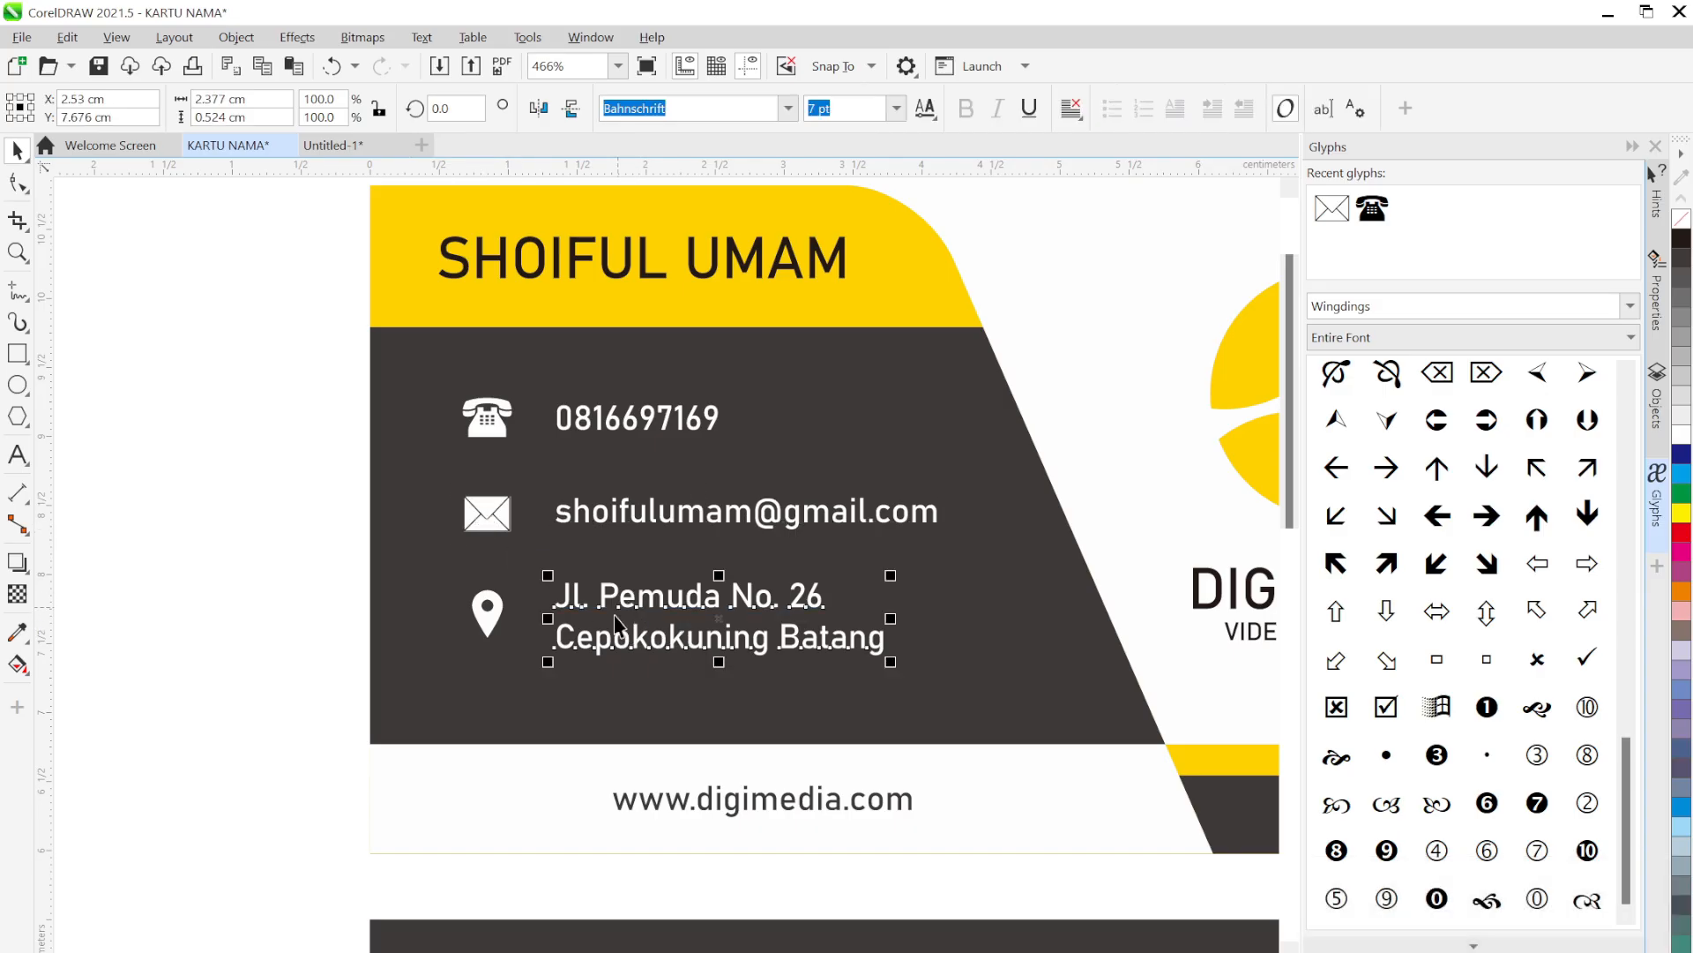
left_click(490, 608, "shift")
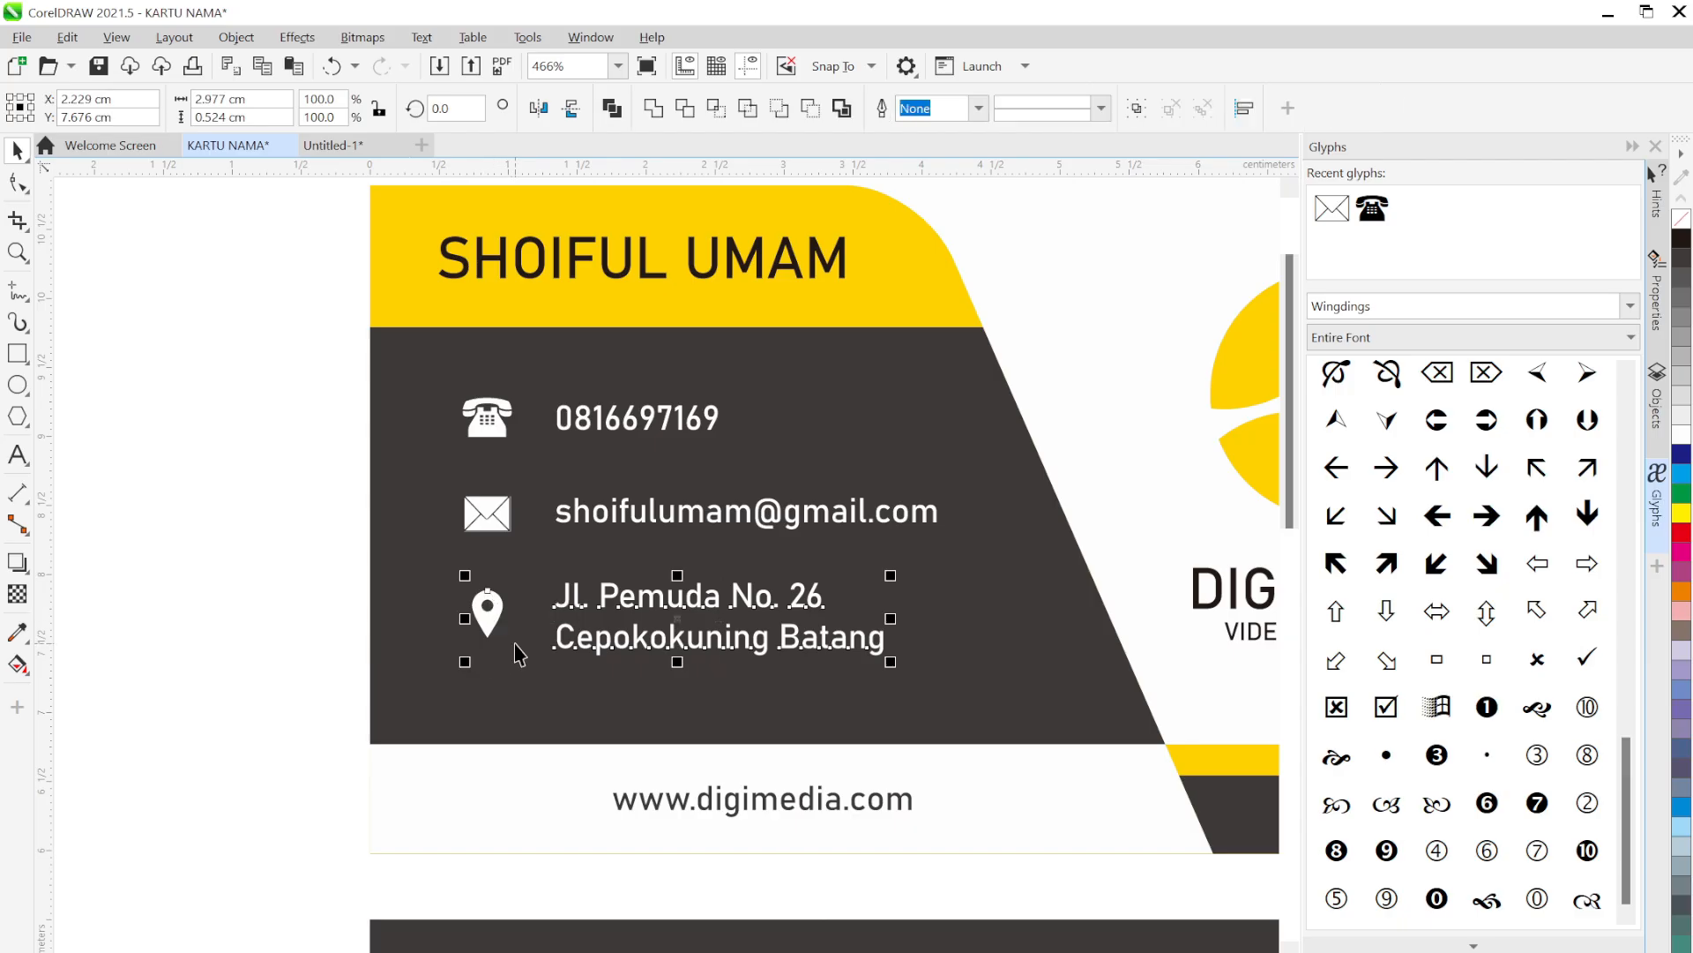
key("e")
left_click(216, 565)
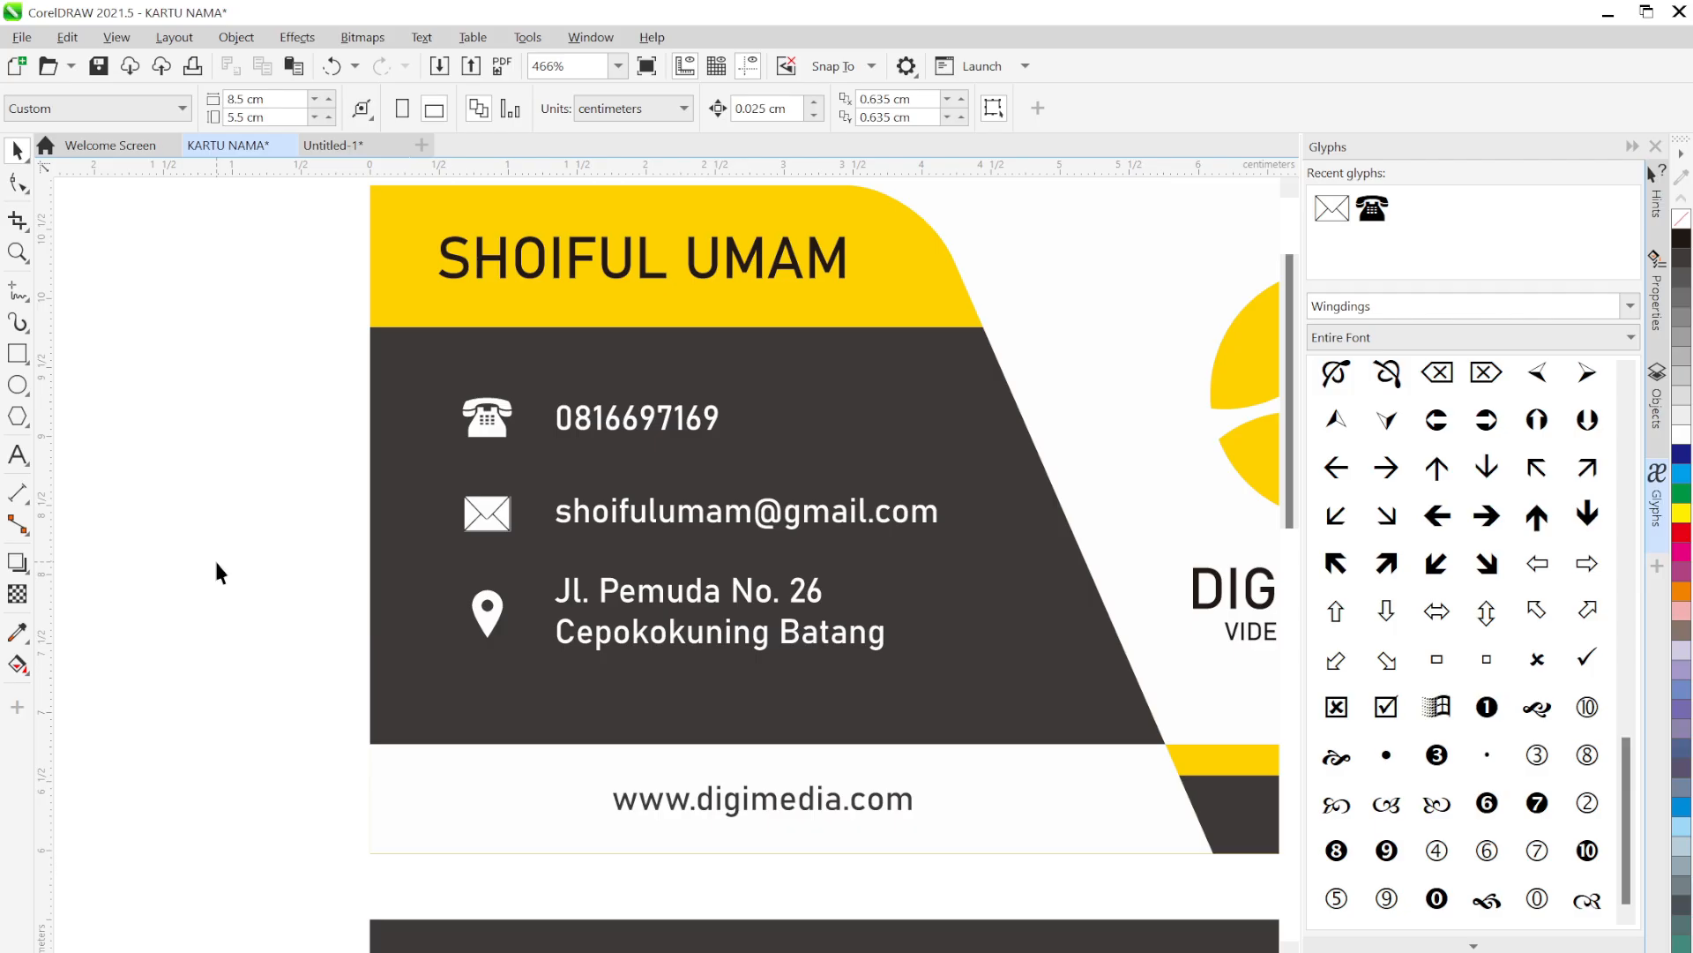
Select all the front card's objects and group them with Ctrl+G
scroll(386, 549, "down", 2)
scroll(428, 525, "down", 2)
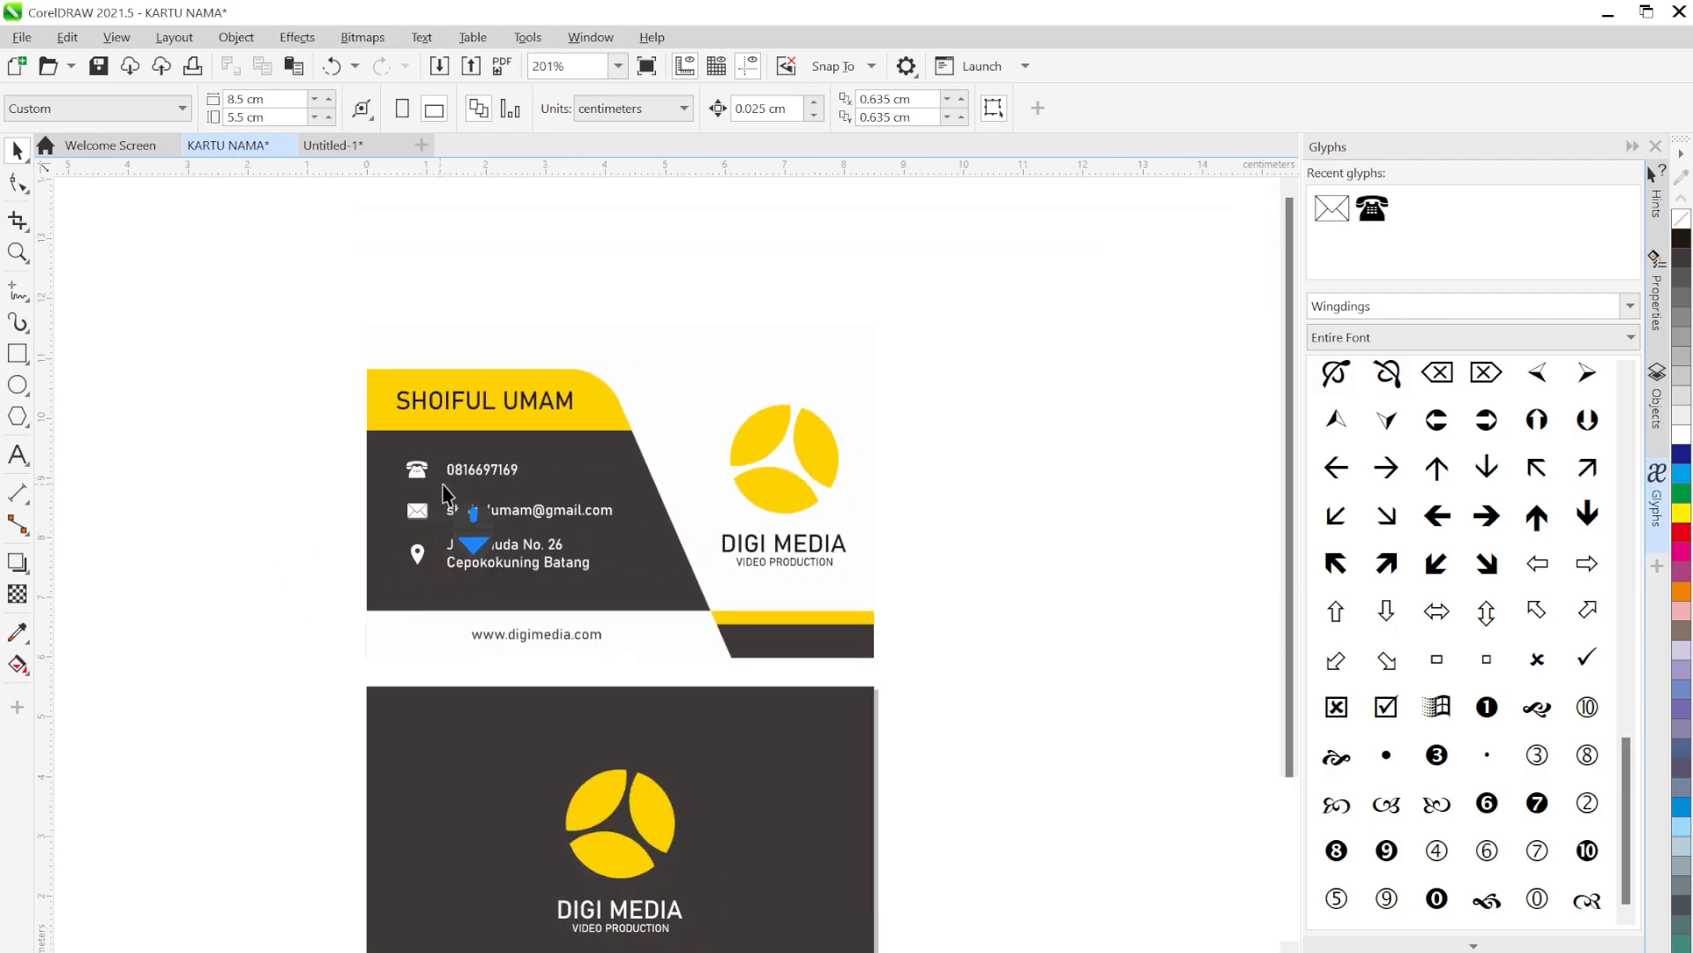
scroll(444, 494, "down", 2)
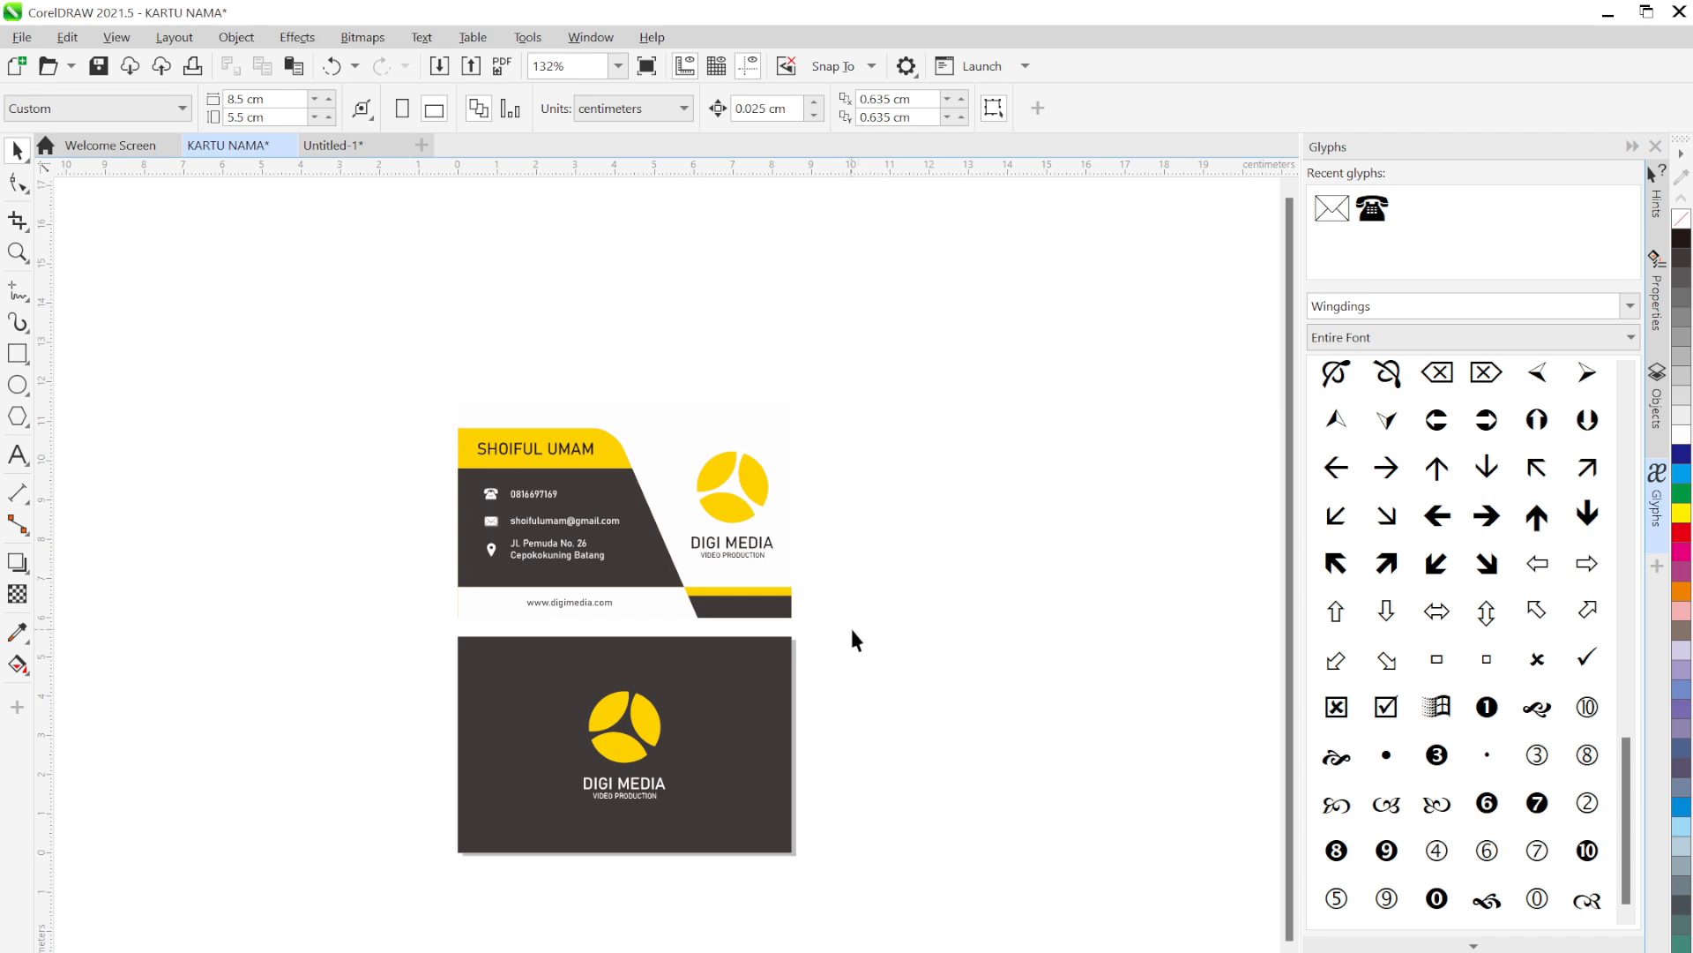
left_click_drag(866, 628, 760, 620)
left_click_drag(877, 625, 385, 388)
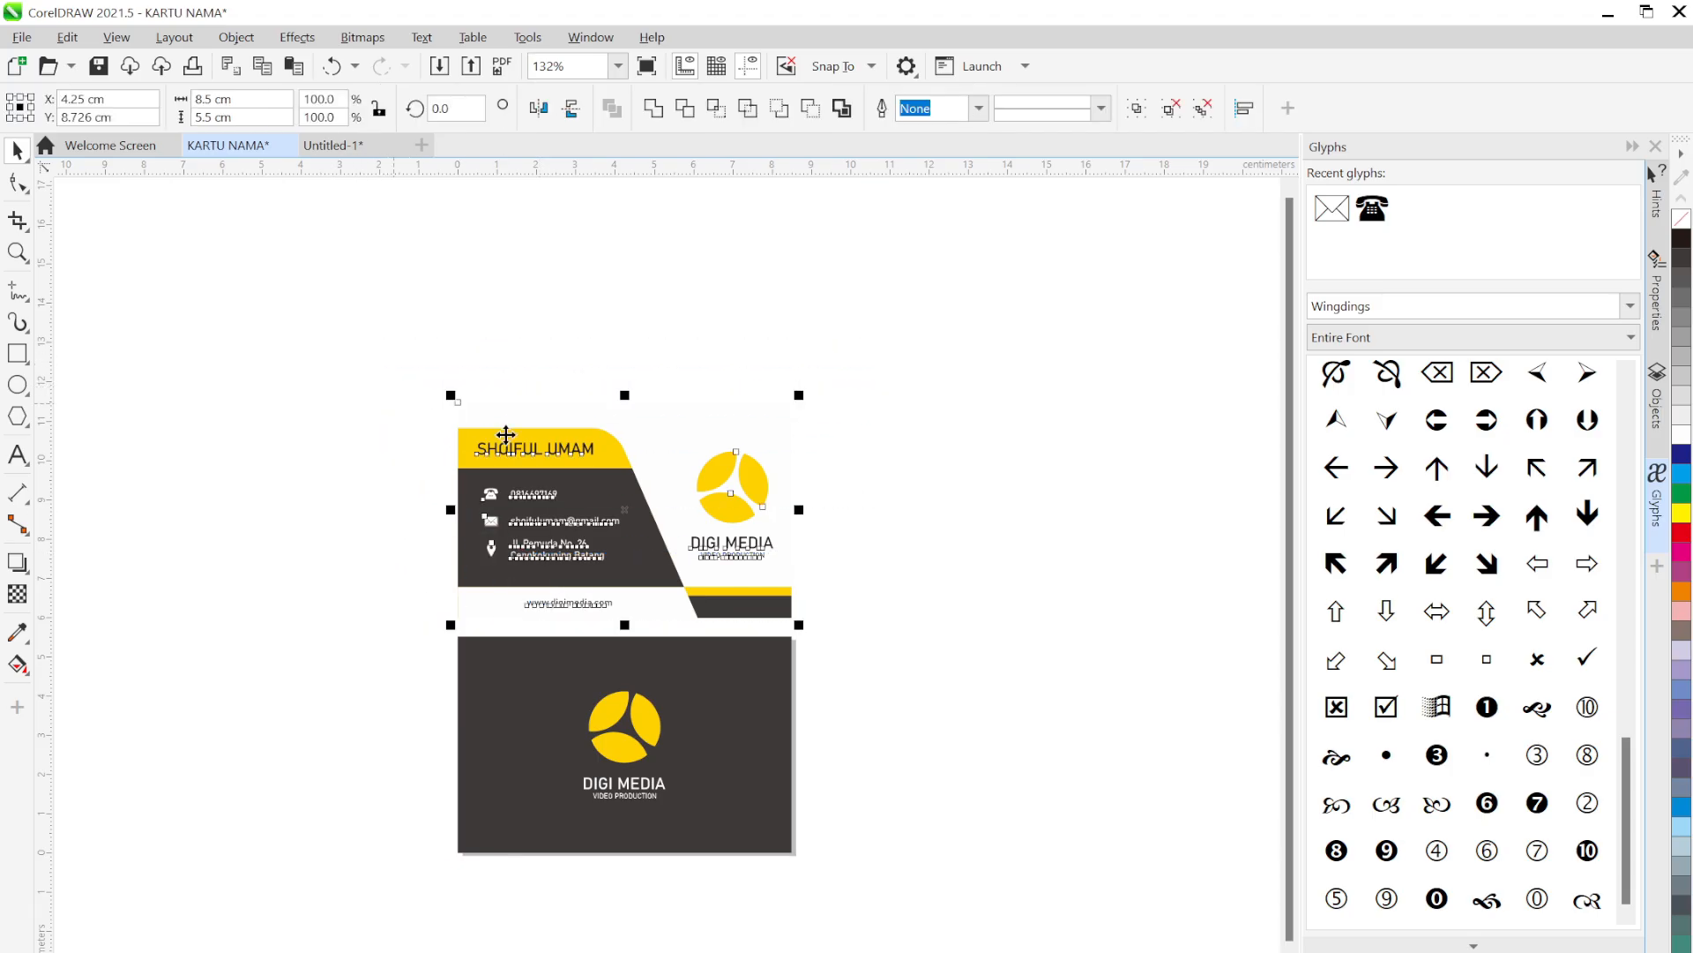
left_click(905, 480)
left_click_drag(937, 617, 341, 435)
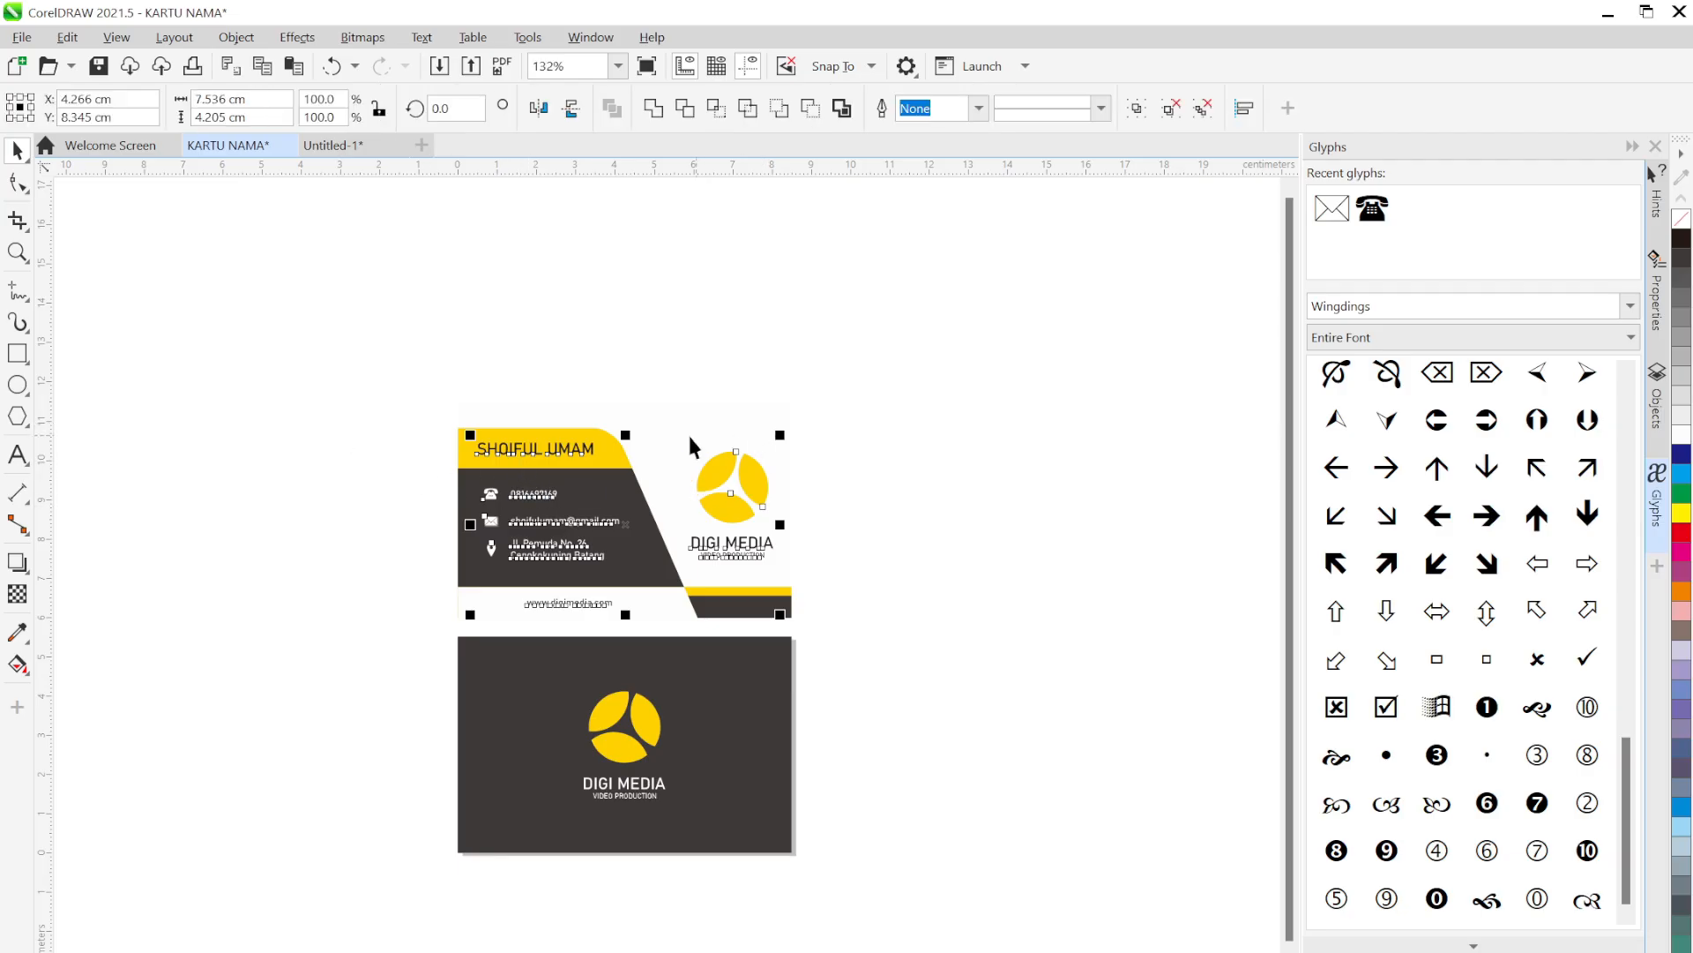
scroll(527, 443, "up", 2)
left_click_drag(1141, 329, 351, 764)
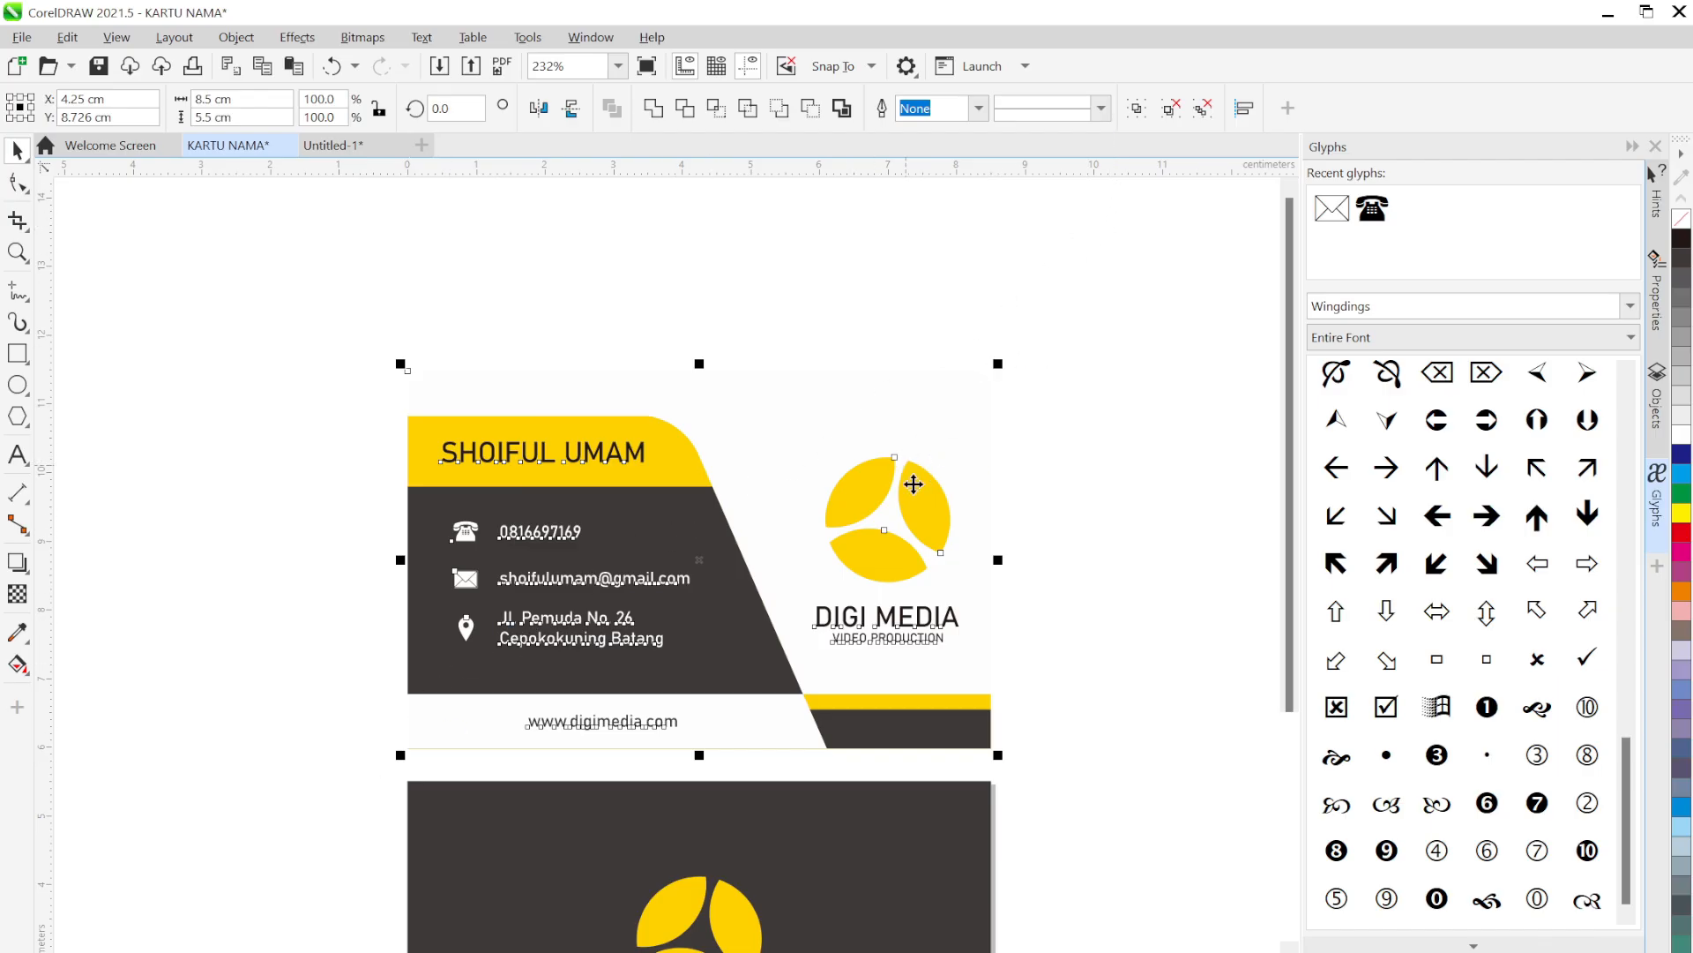
key("ctrl+g")
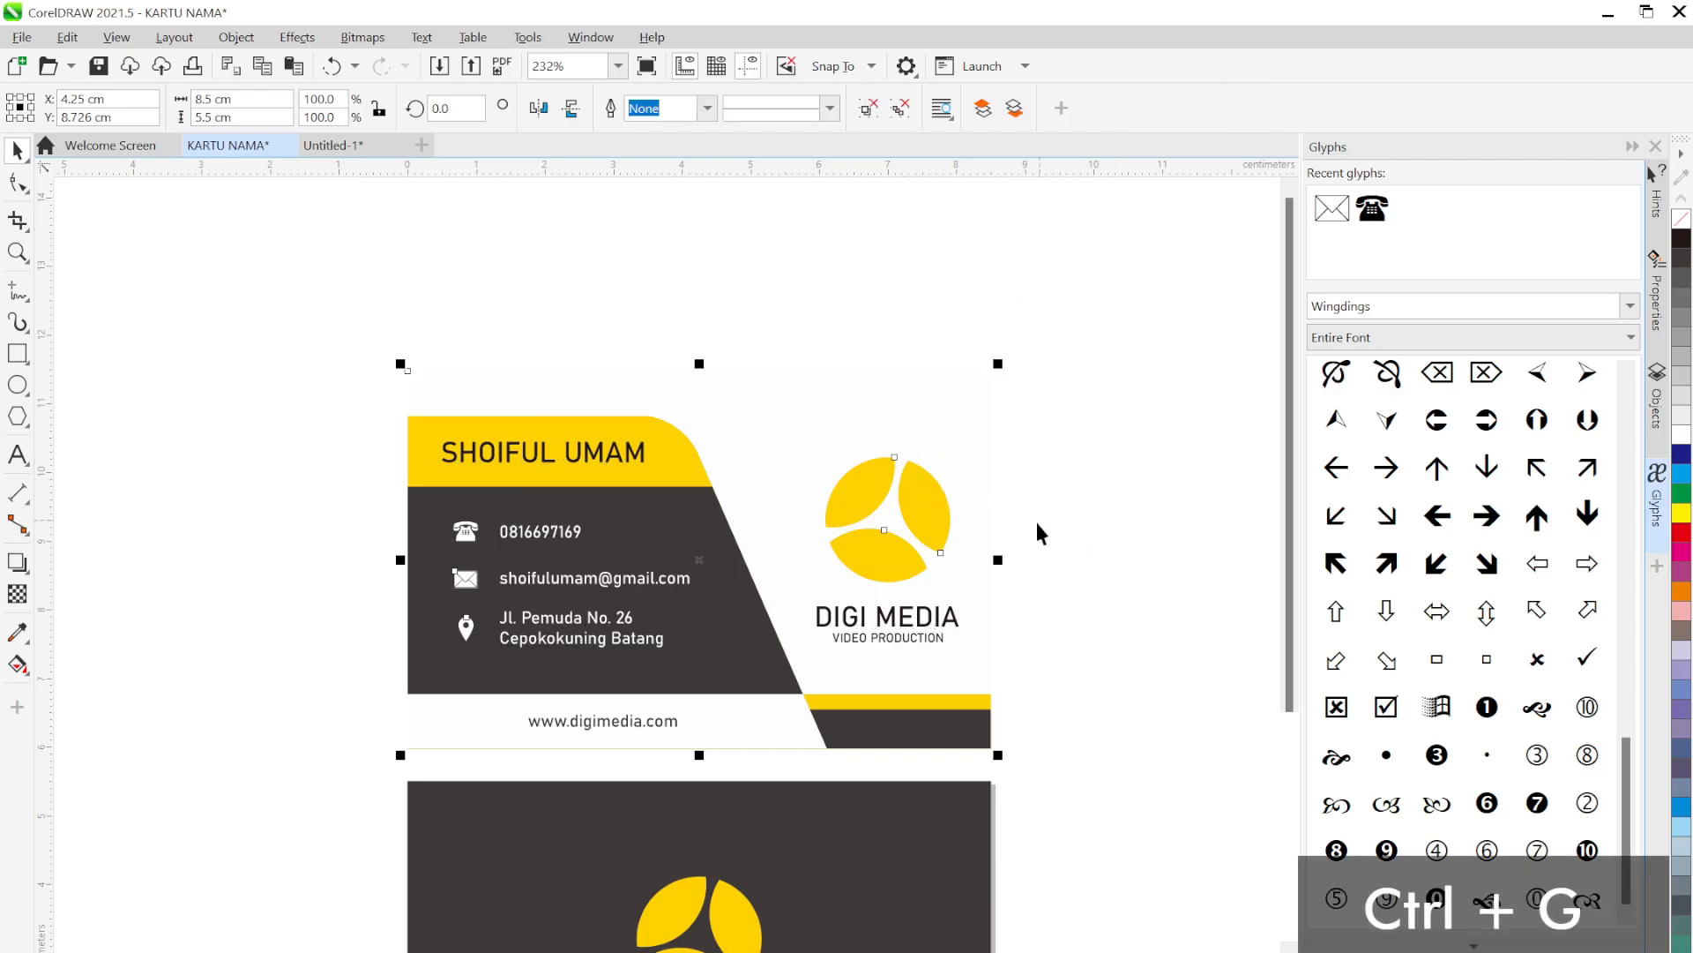
Group the back card's objects, then select both card groups together
scroll(1036, 441, "down", 5)
left_click_drag(1013, 176, 1013, 180)
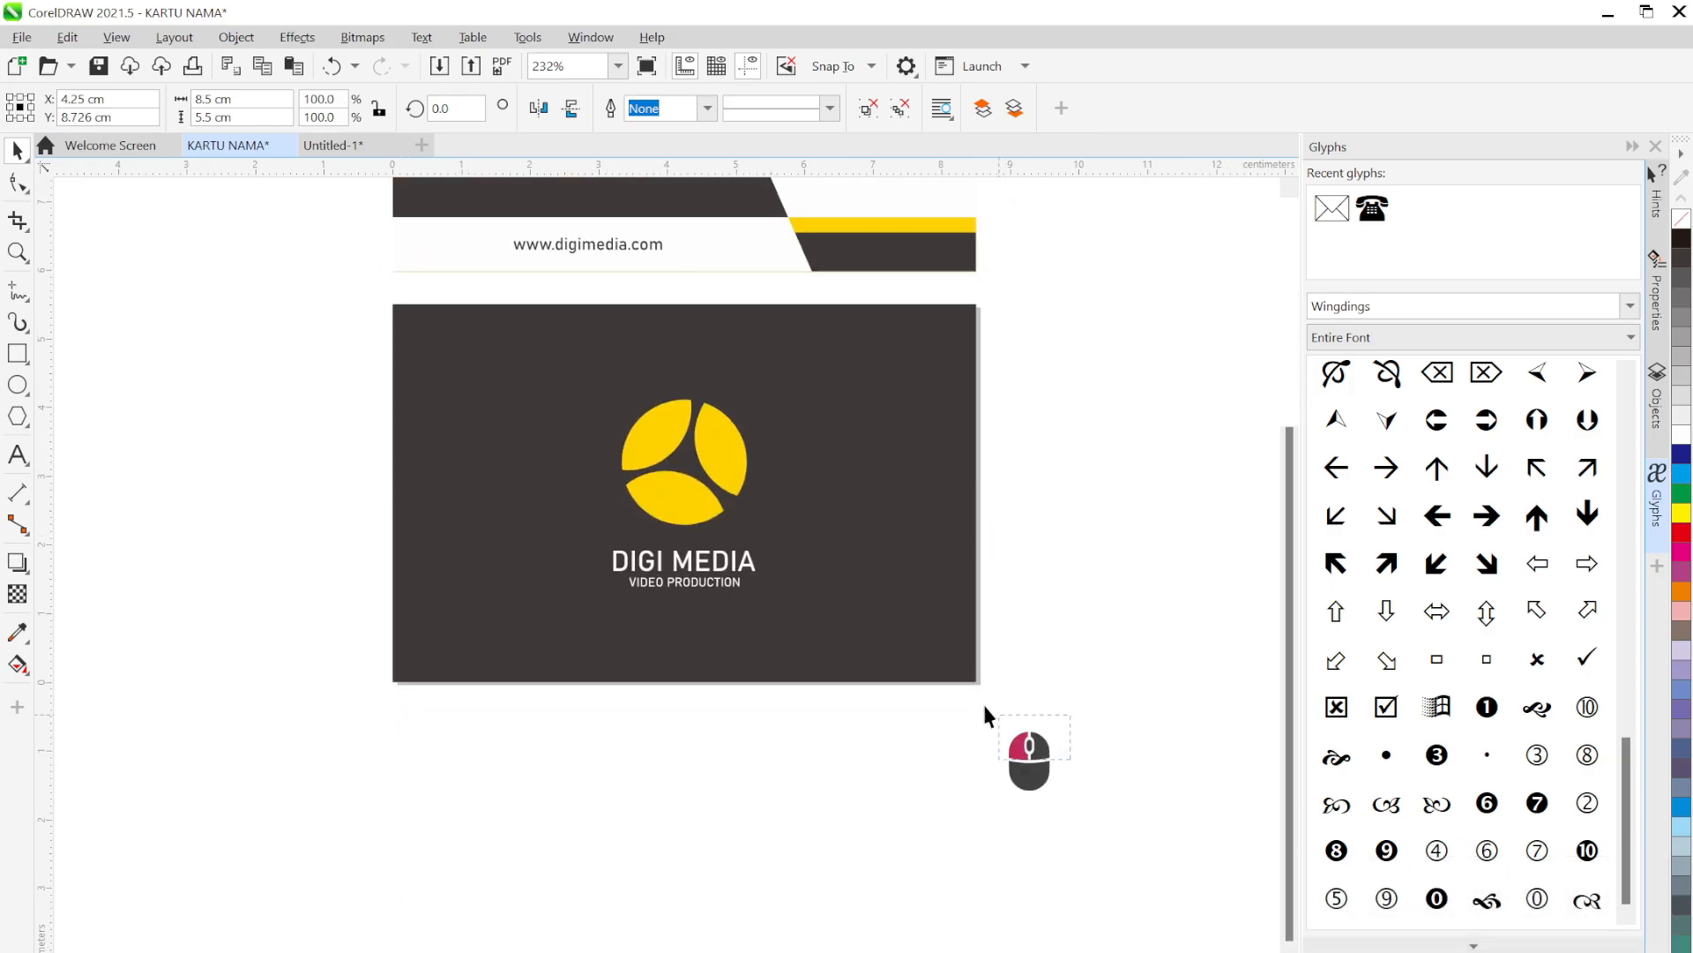
left_click_drag(984, 713, 346, 270)
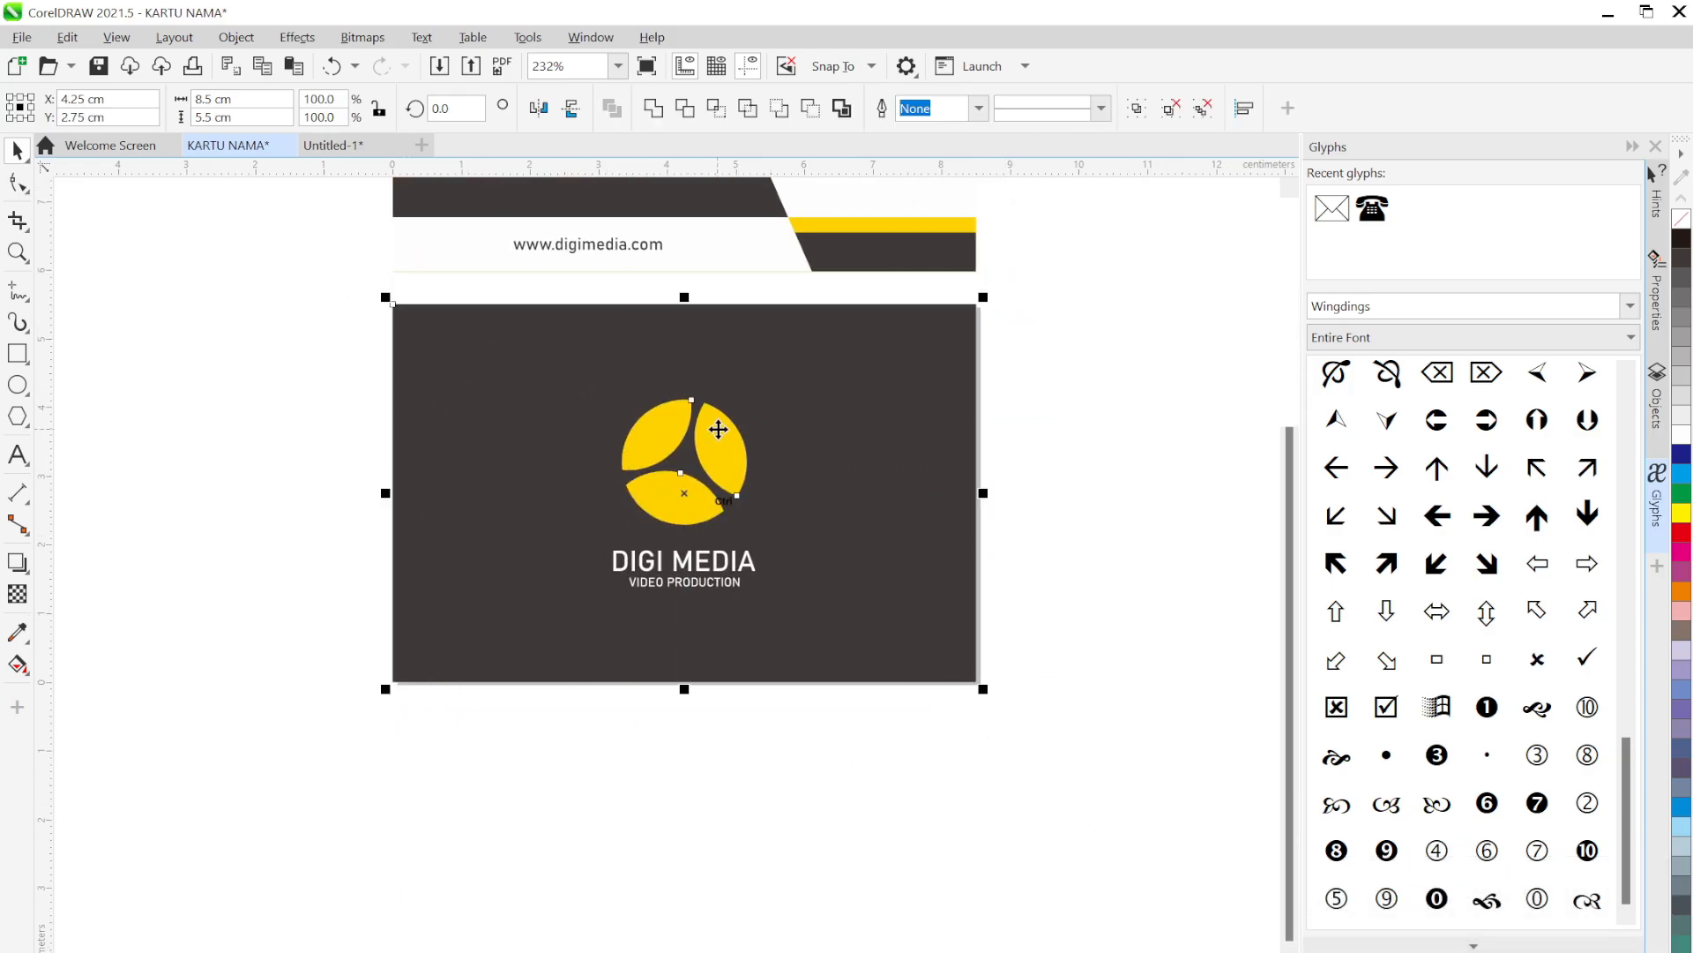
key("ctrl+g")
left_click_drag(740, 340, 696, 649)
scroll(707, 590, "down", 2)
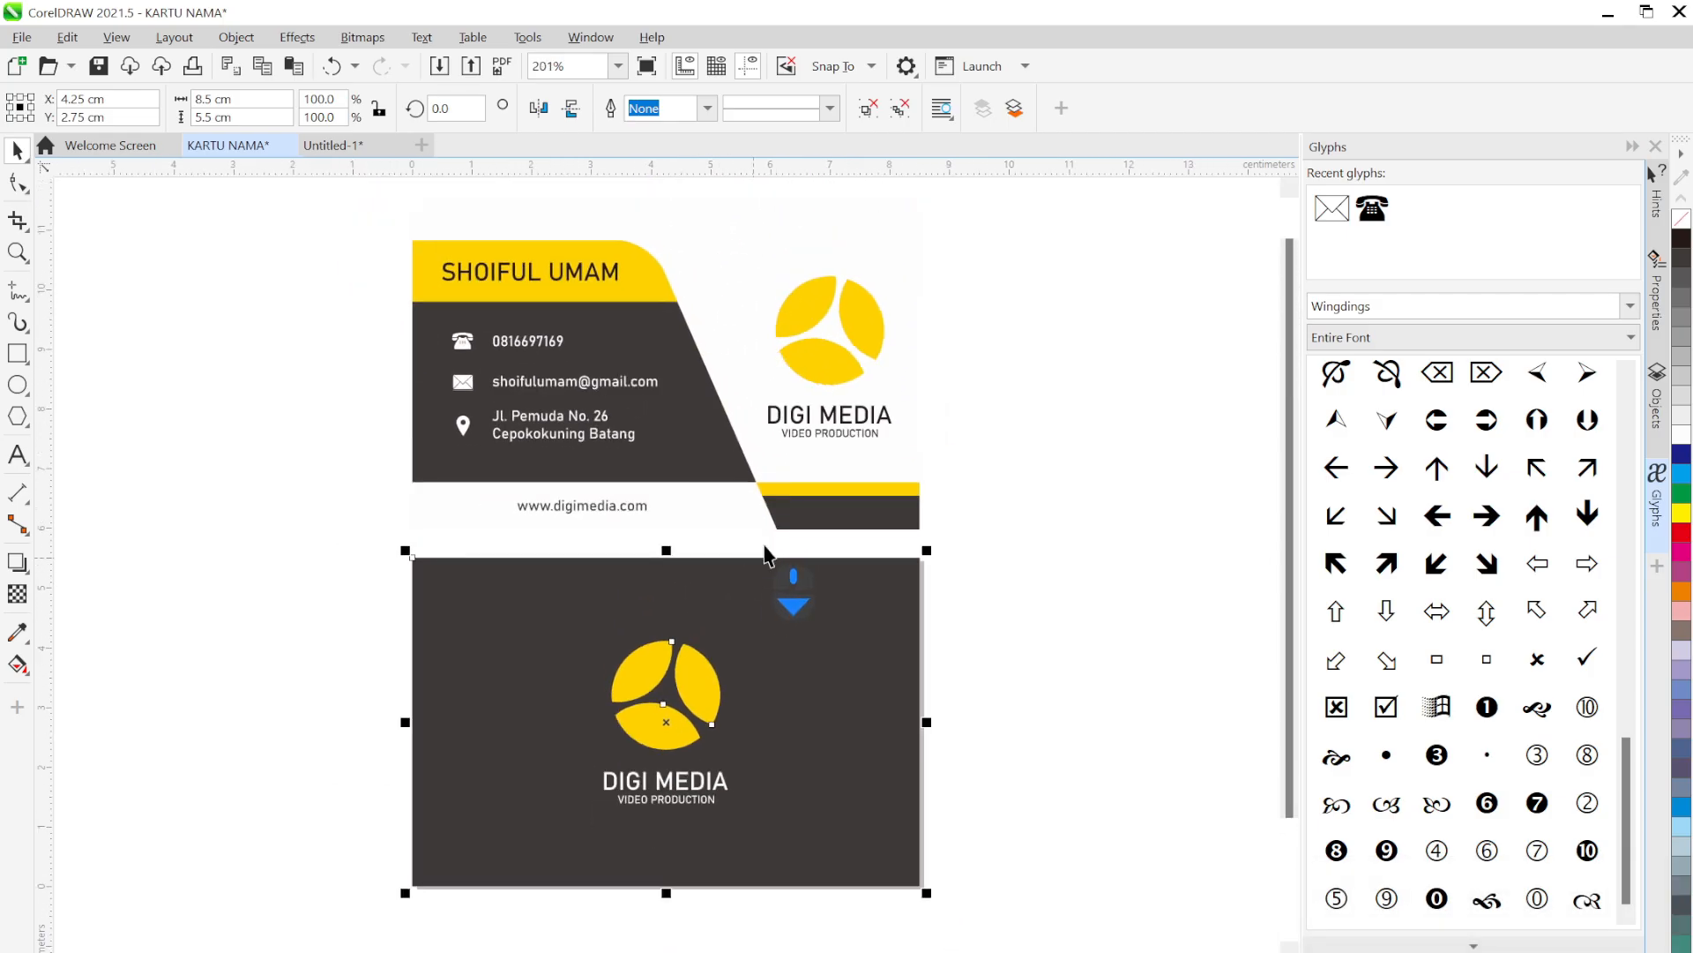
left_click_drag(941, 458, 956, 459)
left_click(1033, 463)
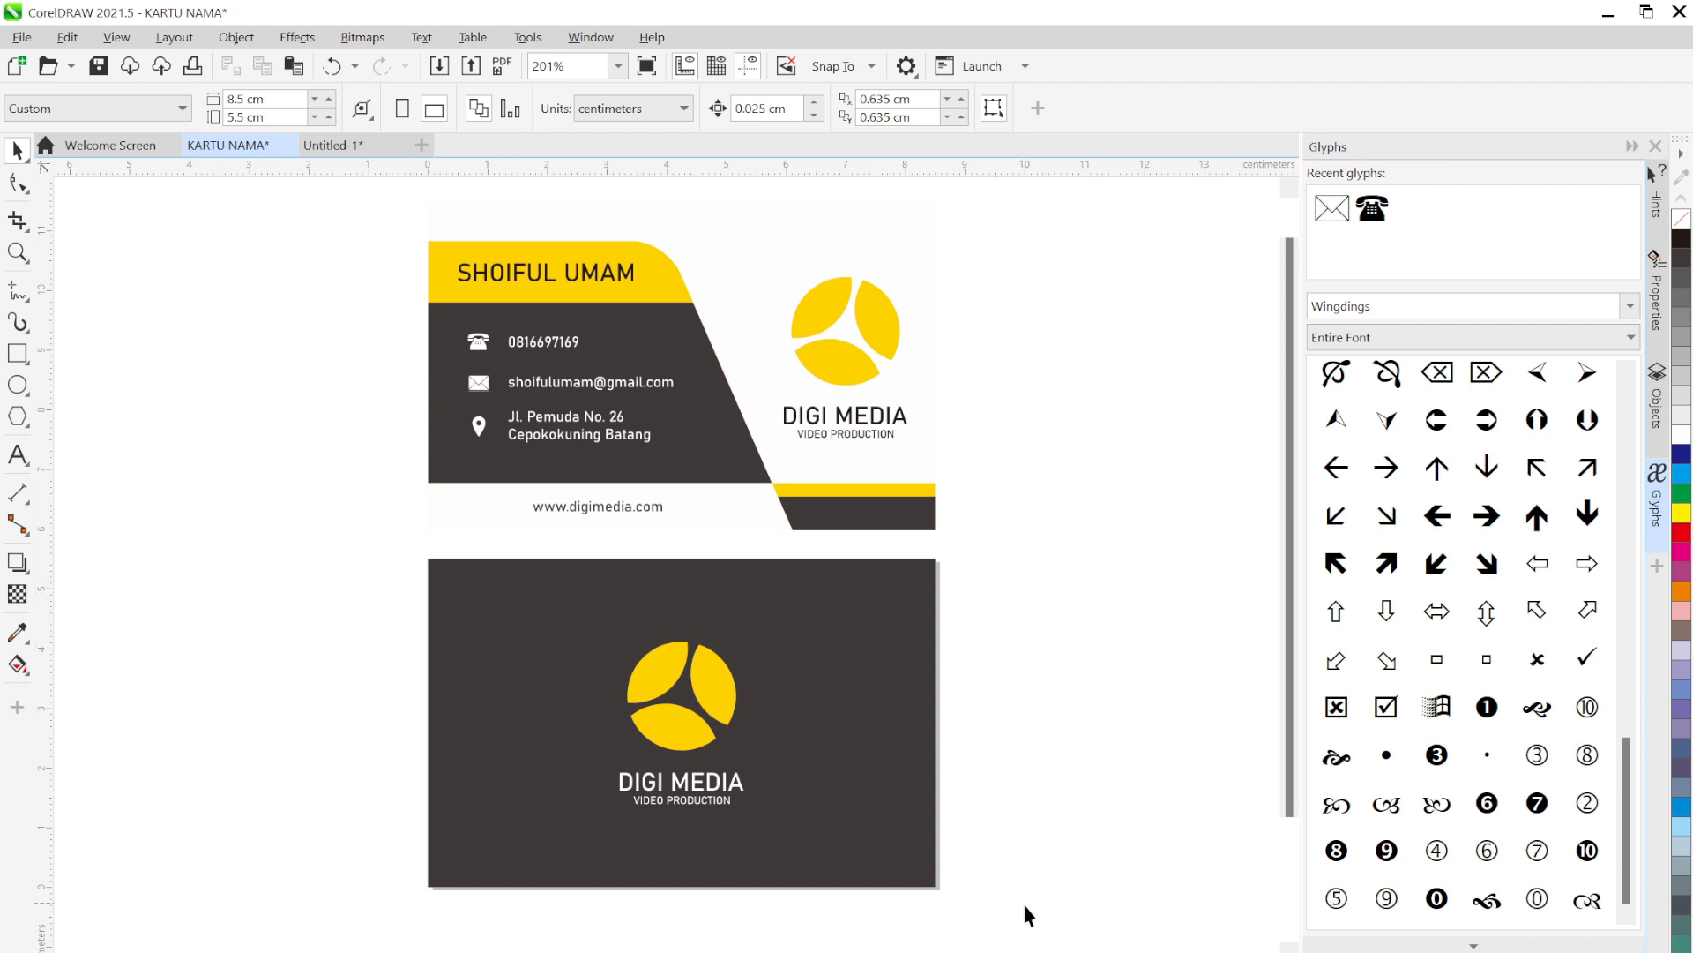
left_click_drag(1024, 924, 340, 180)
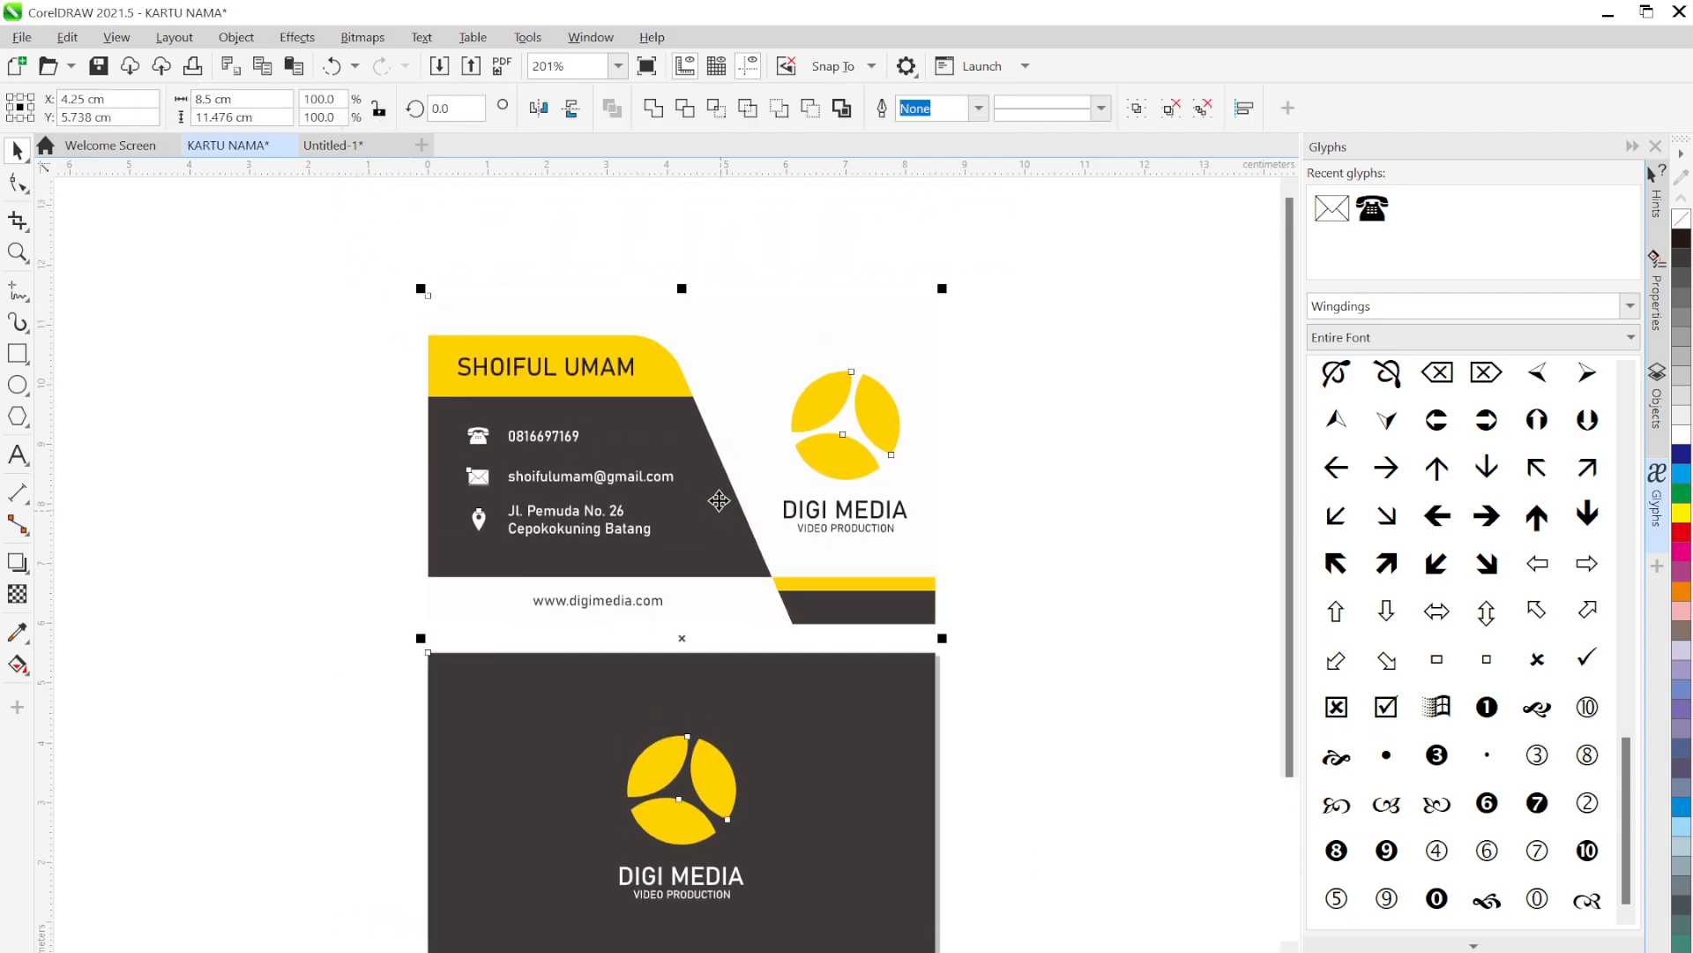
left_click_drag(719, 500, 711, 406)
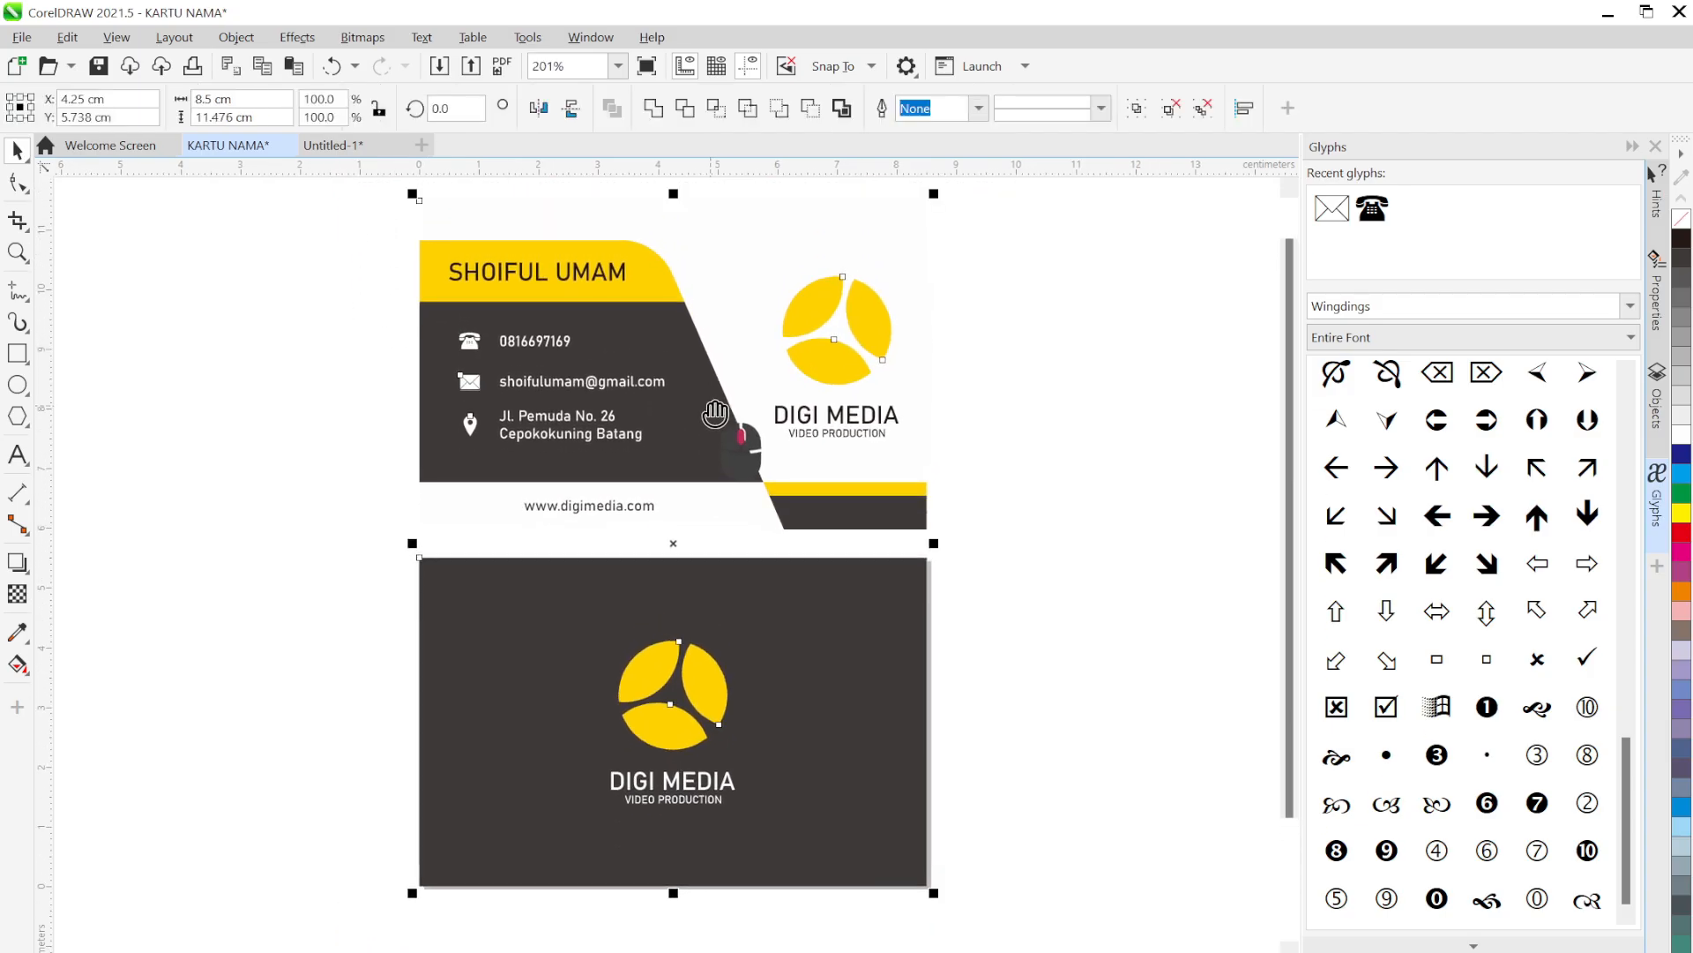
Give both cards a lower-right drop shadow with feathering 29
left_click(20, 564)
left_click_drag(673, 543, 956, 782)
scroll(1094, 577, "down", 1)
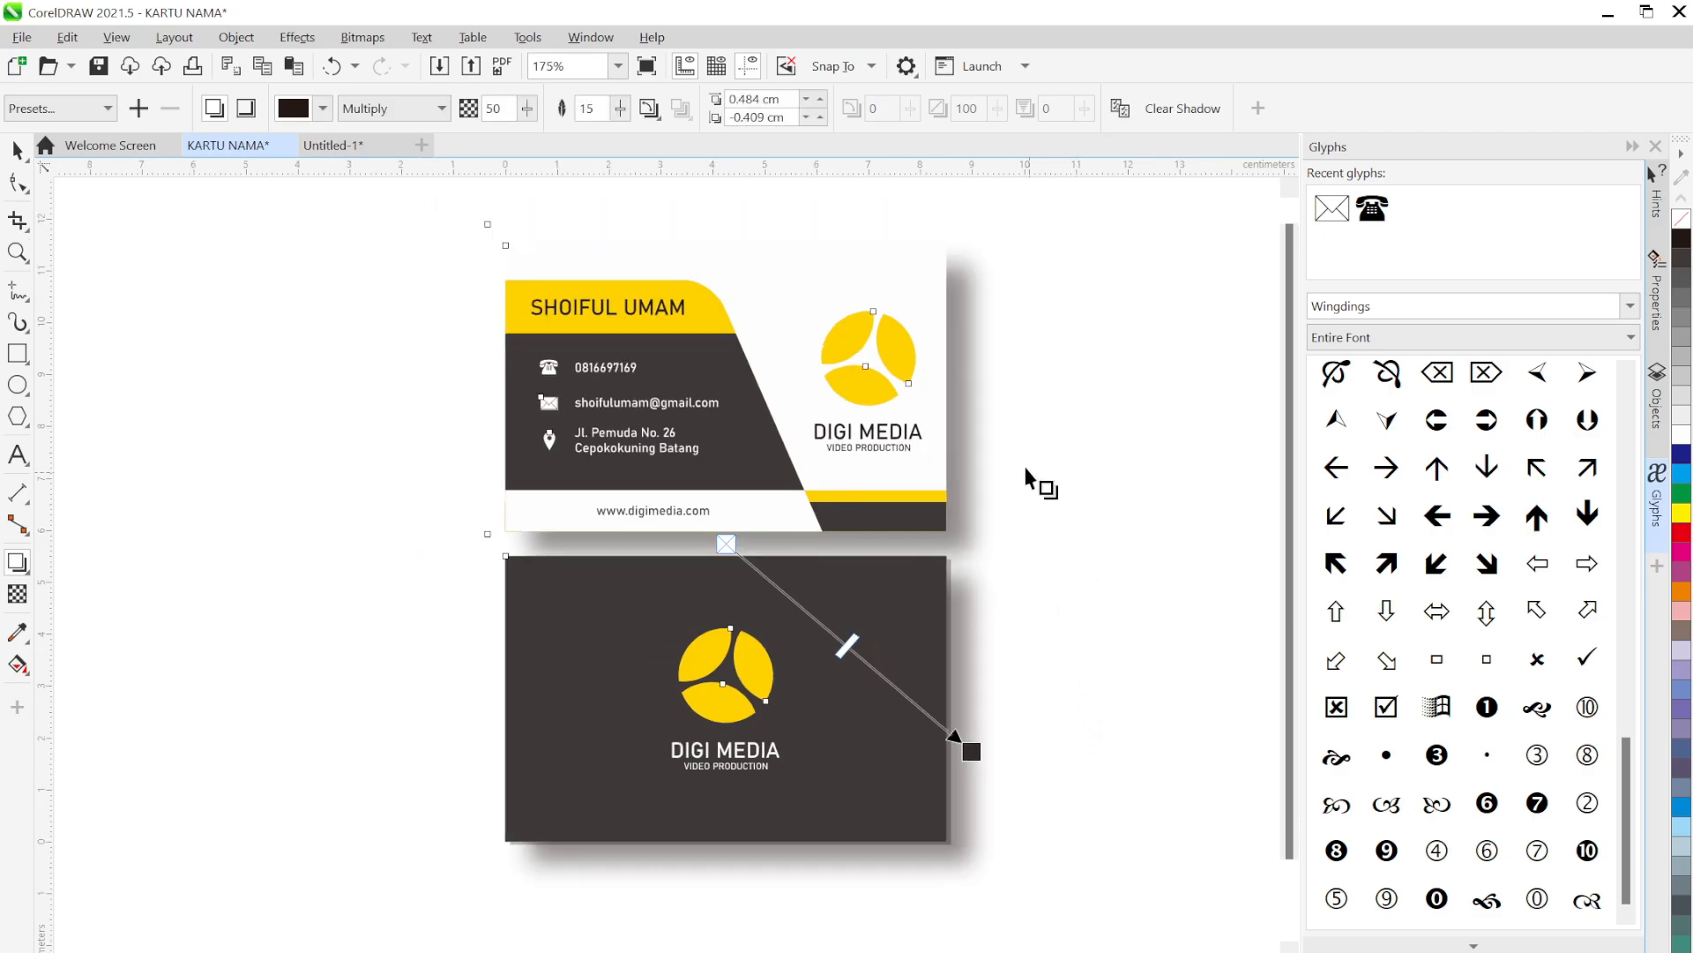
left_click(620, 108)
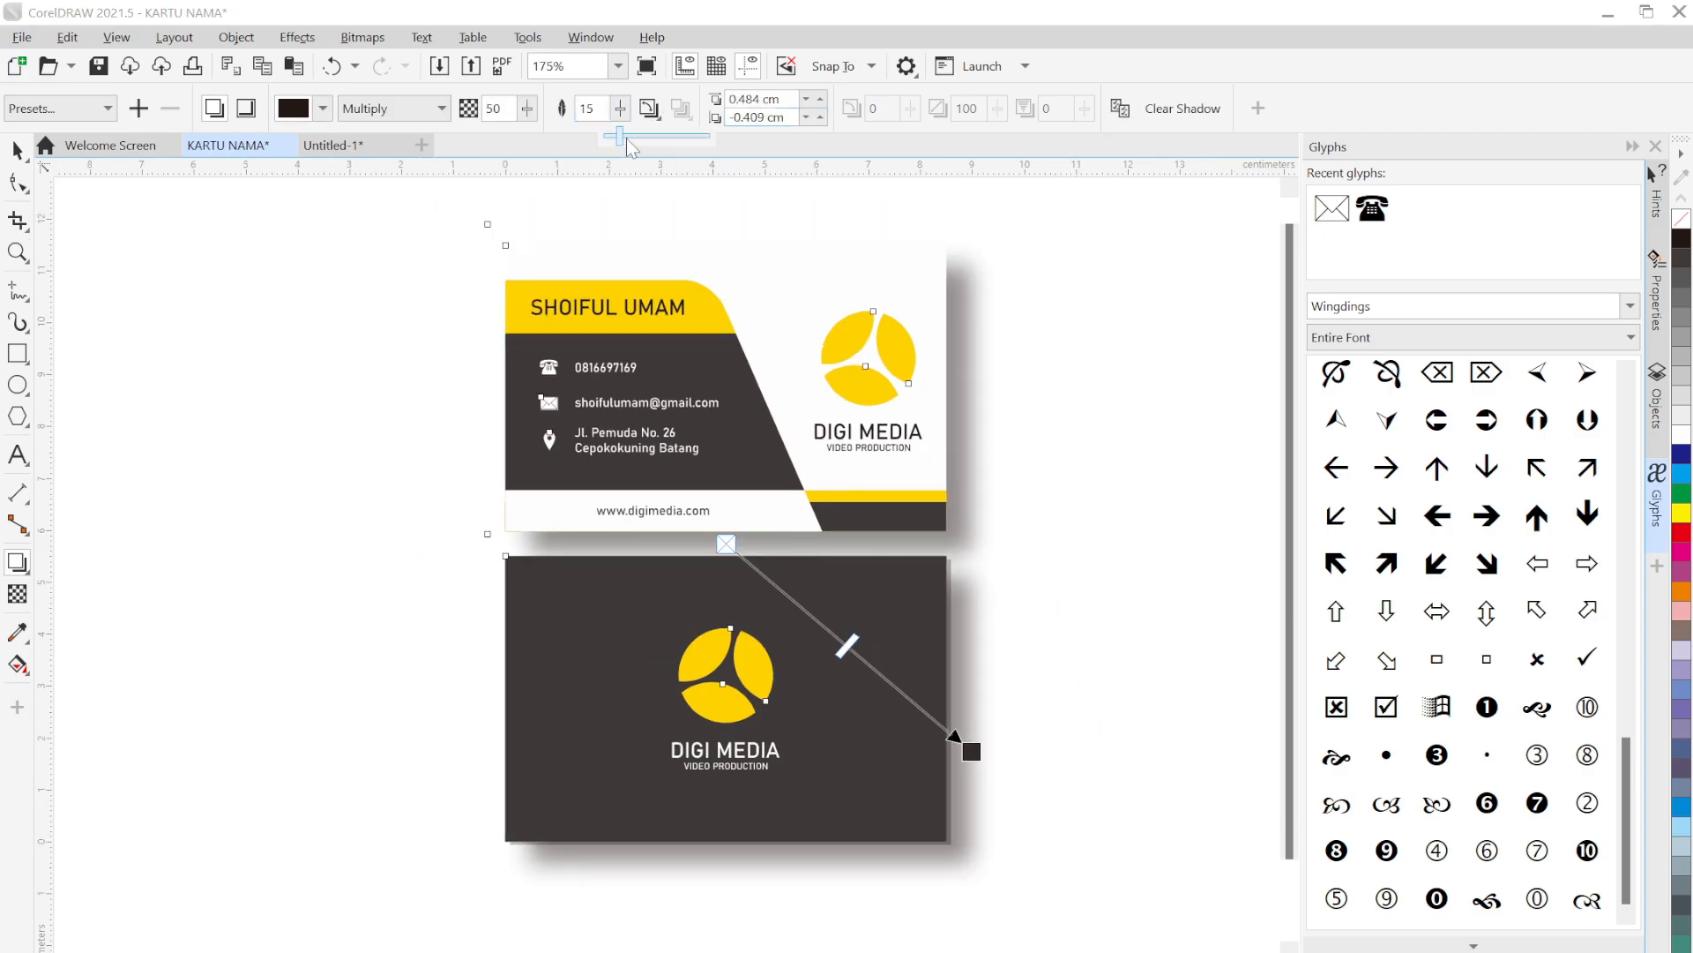
left_click_drag(620, 137, 639, 140)
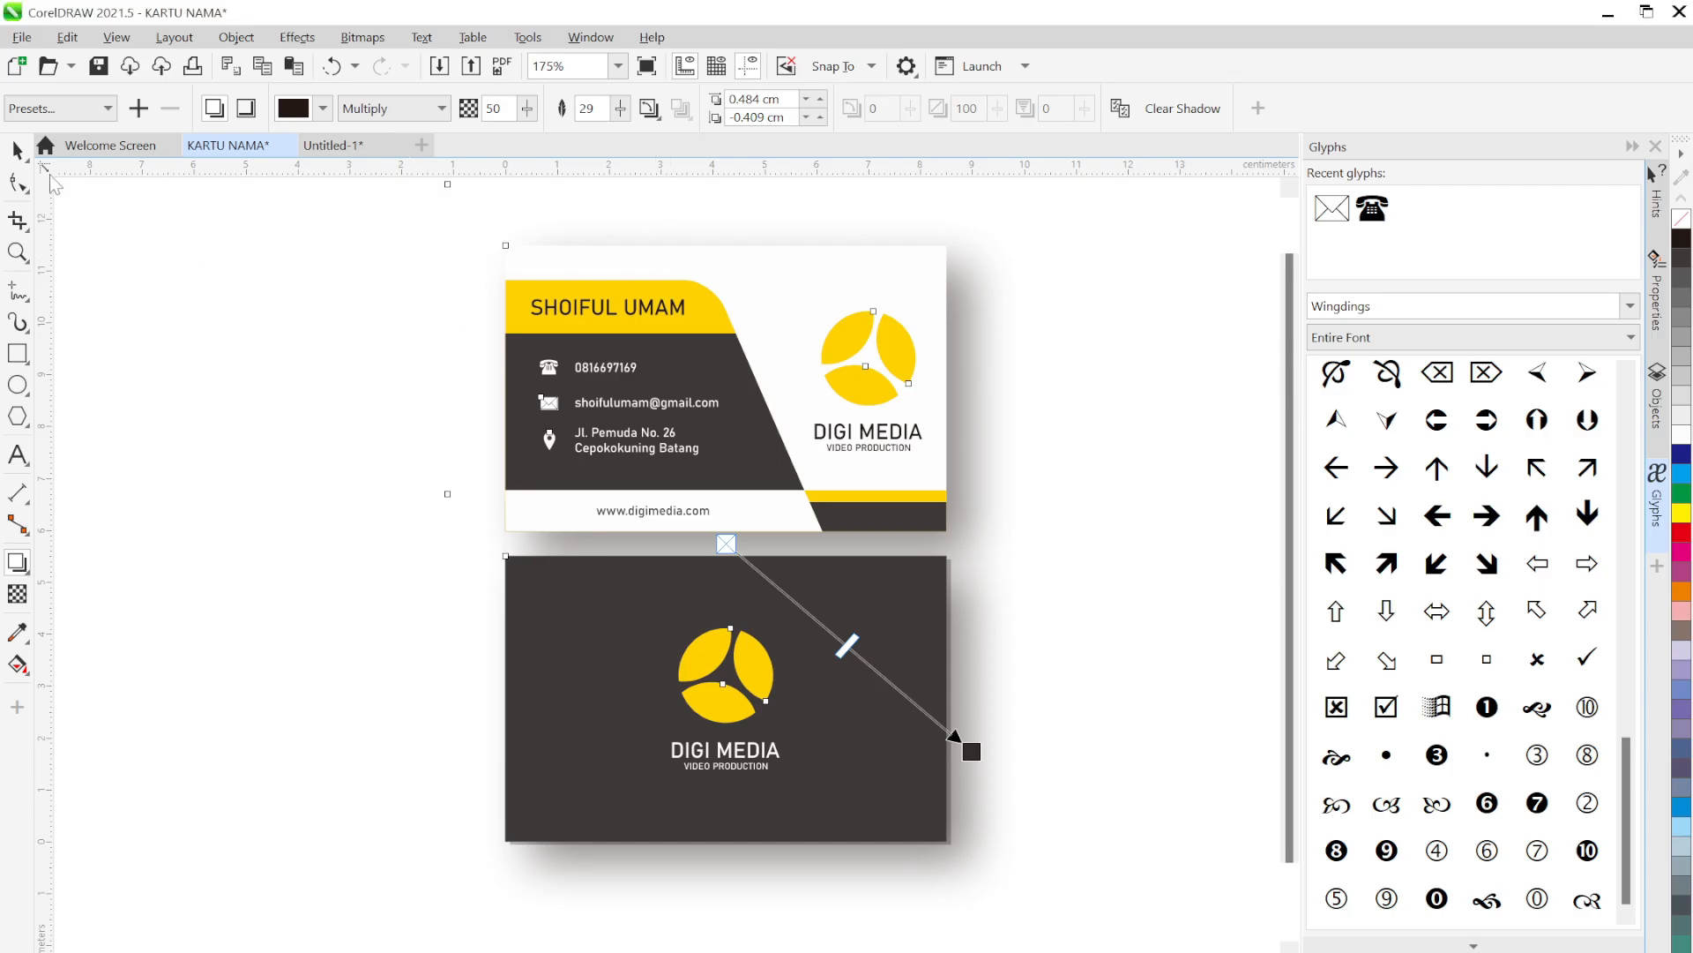
left_click(17, 150)
left_click(296, 403)
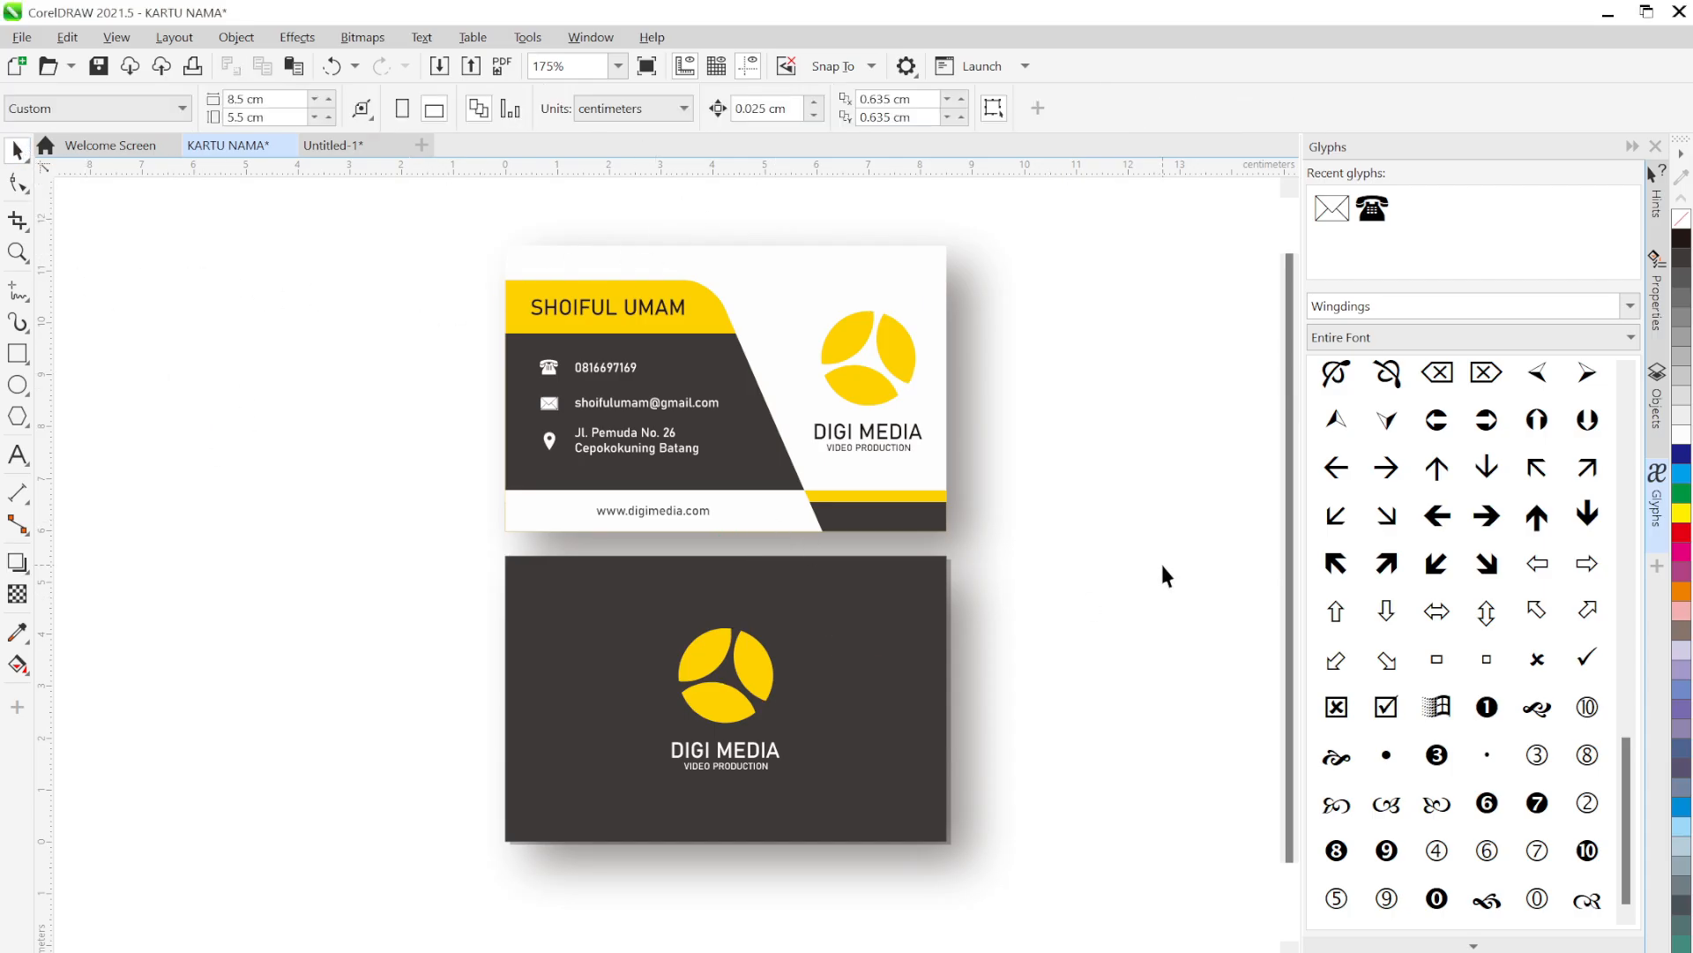
Close the Glyphs docker and recentre the finished cards in the view
left_click_drag(1143, 564, 1053, 568)
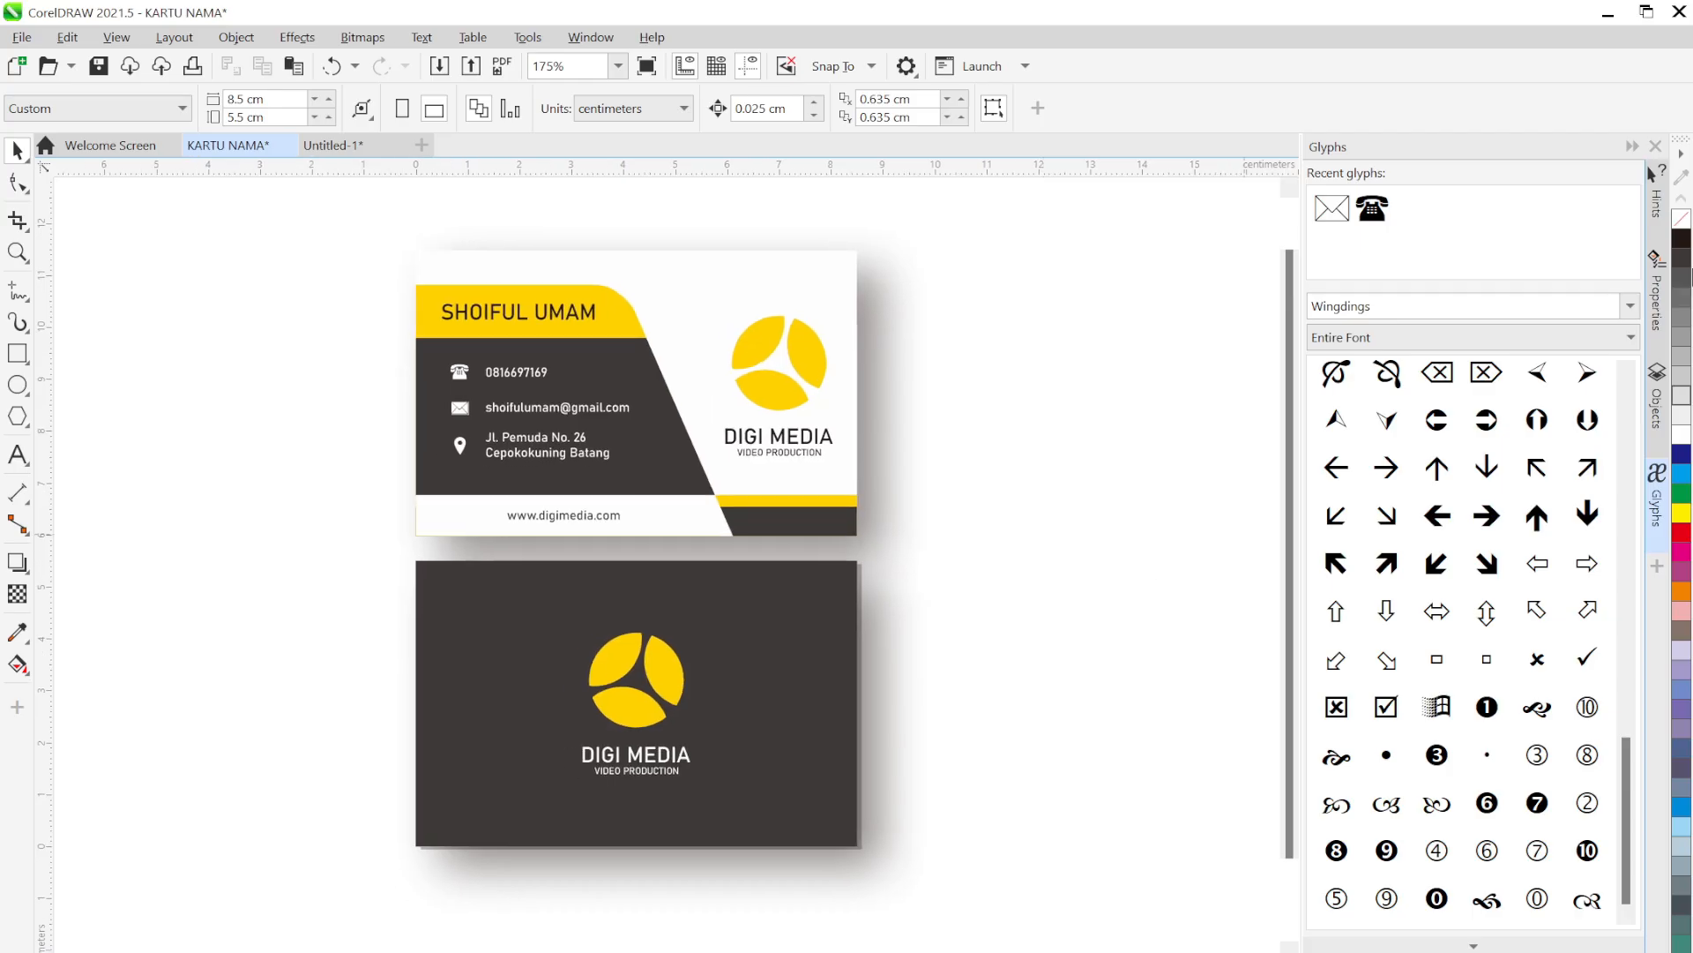
left_click(1656, 494)
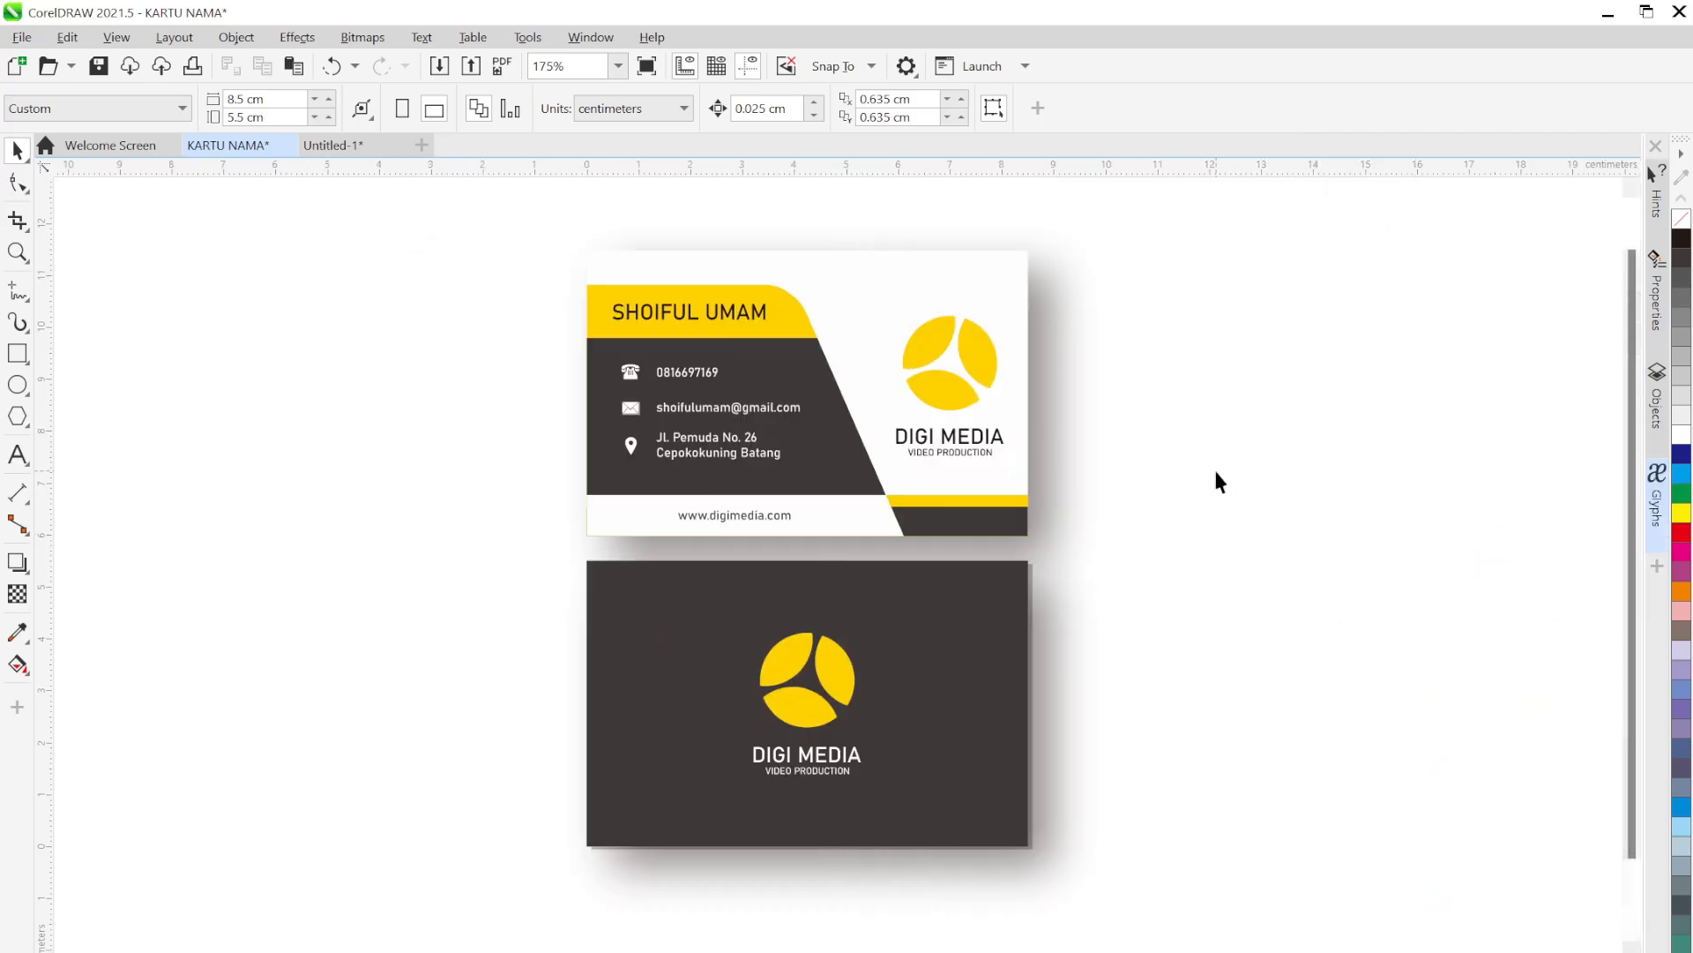
left_click_drag(1213, 467, 1219, 495)
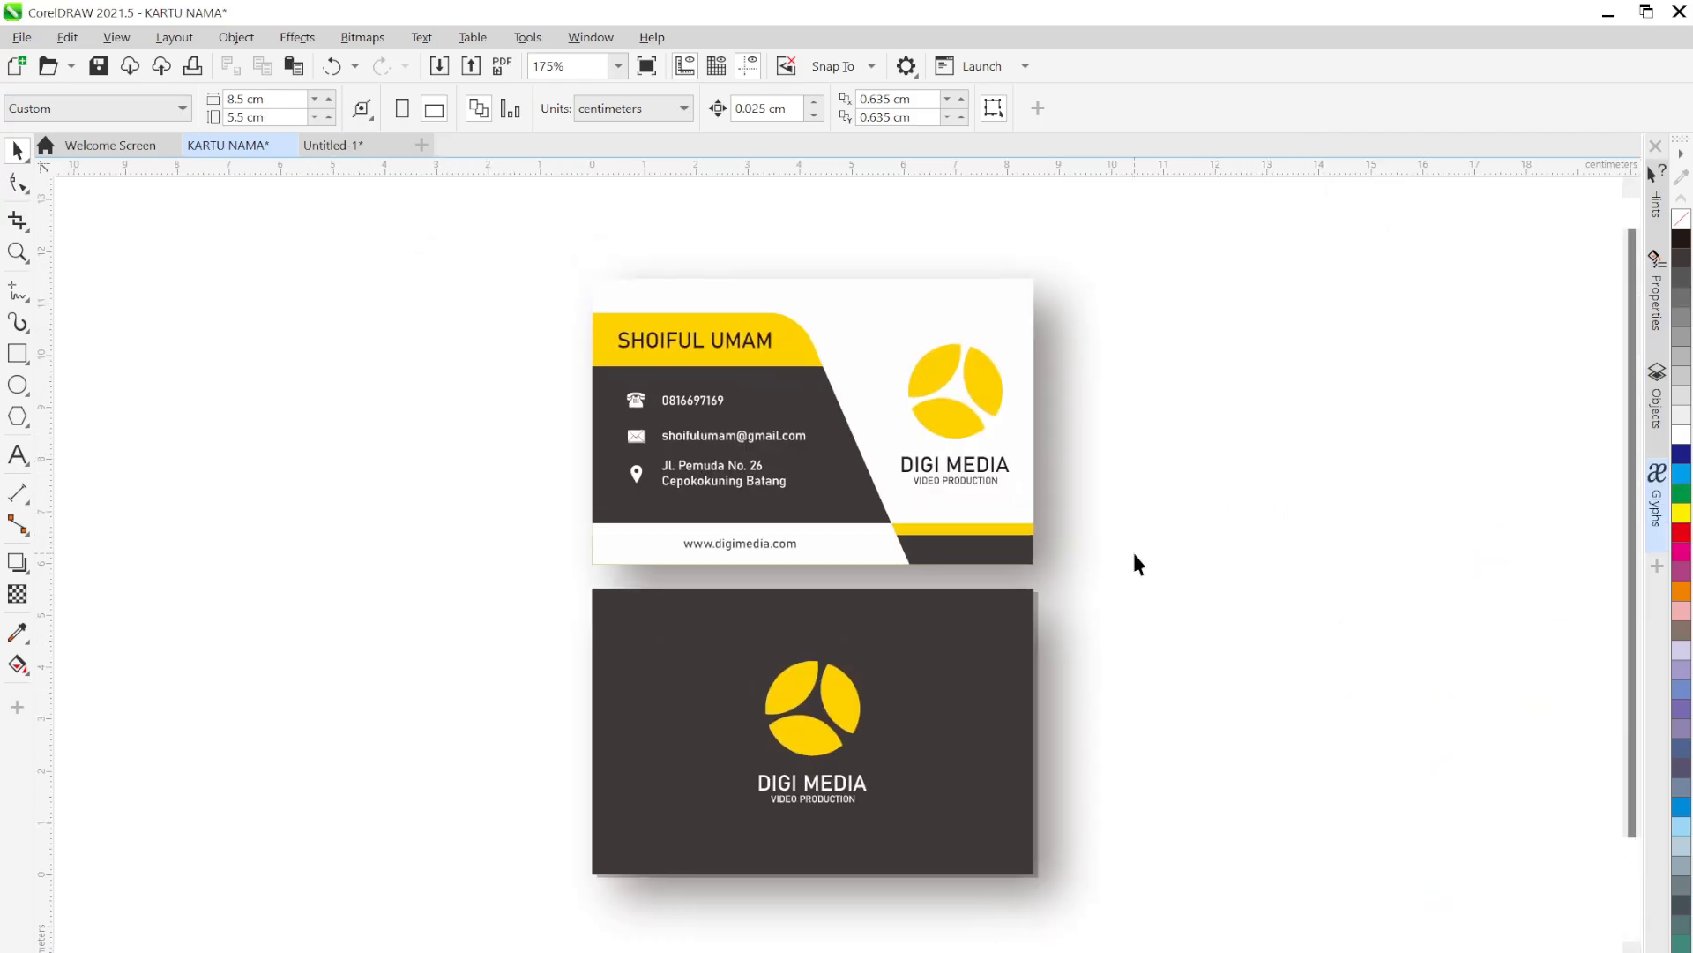
left_click_drag(1133, 566, 1161, 554)
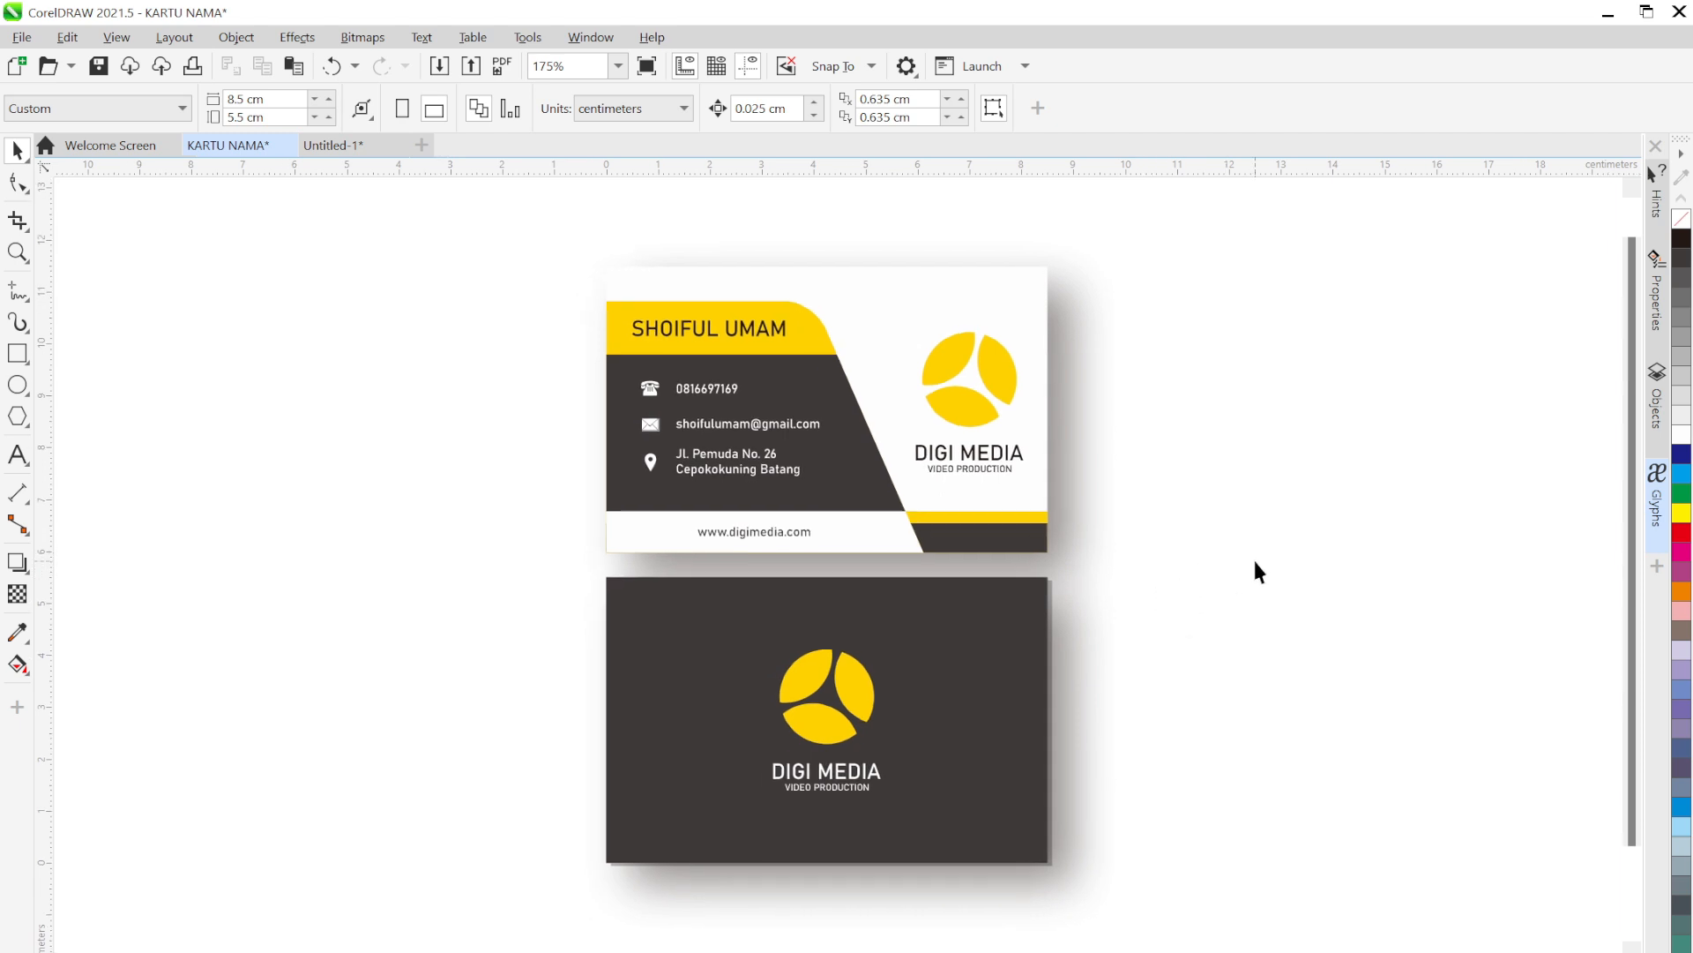